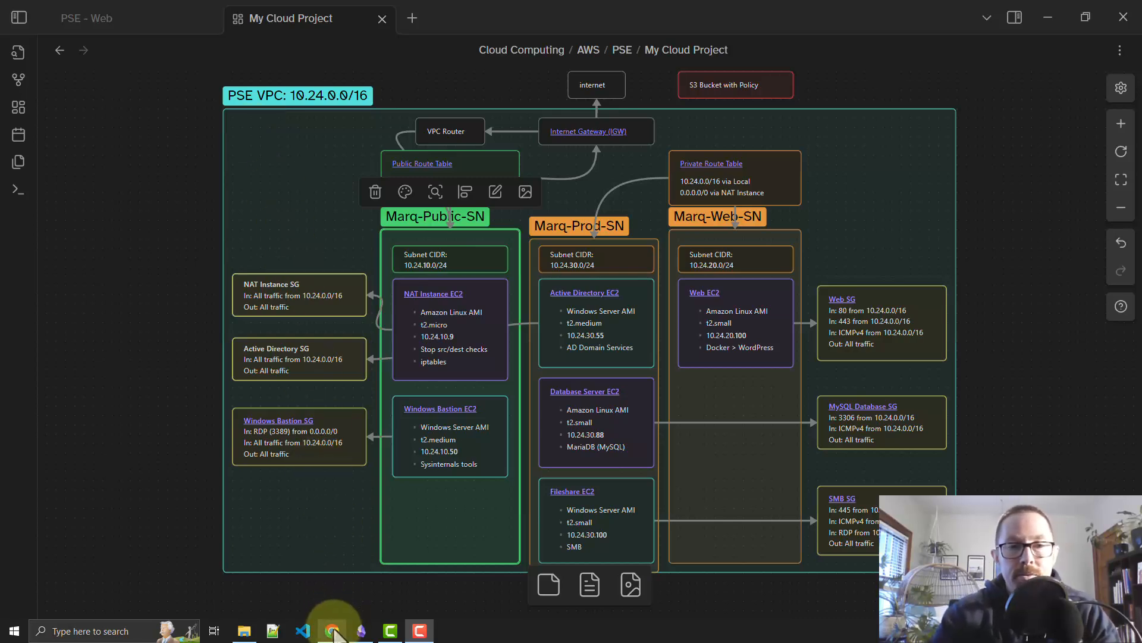
# Step: Create a VPC-only VPC named marq-vpc with IPv4 CIDR 10.24.0.0/16 and no extra resources
pyautogui.moveTo(336, 636)
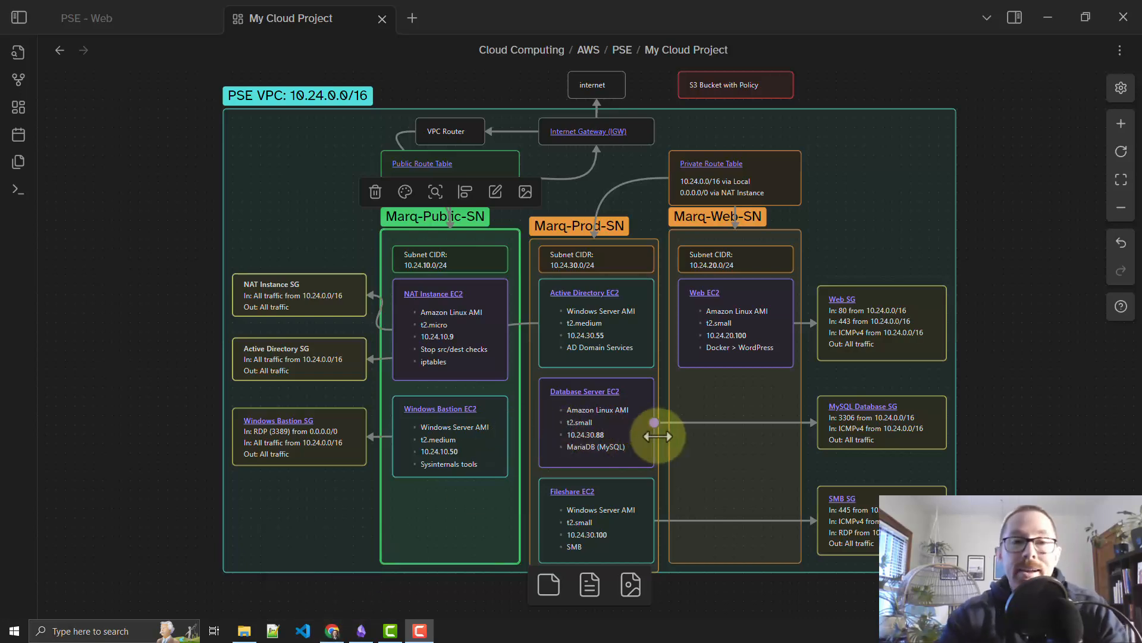
pyautogui.moveTo(390, 633)
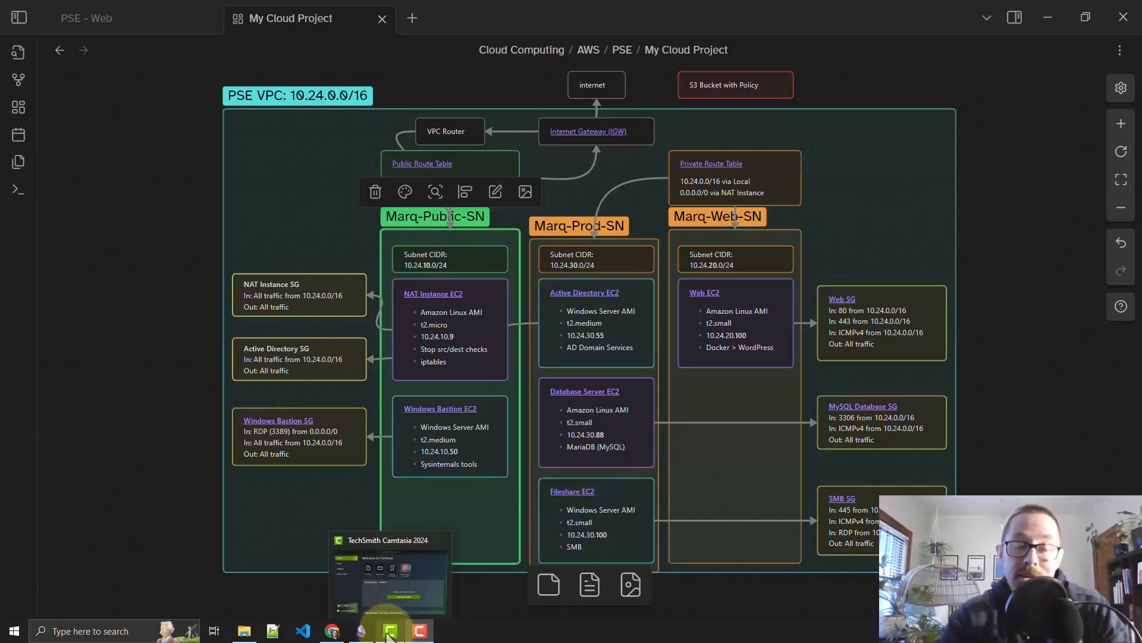
pyautogui.click(327, 634)
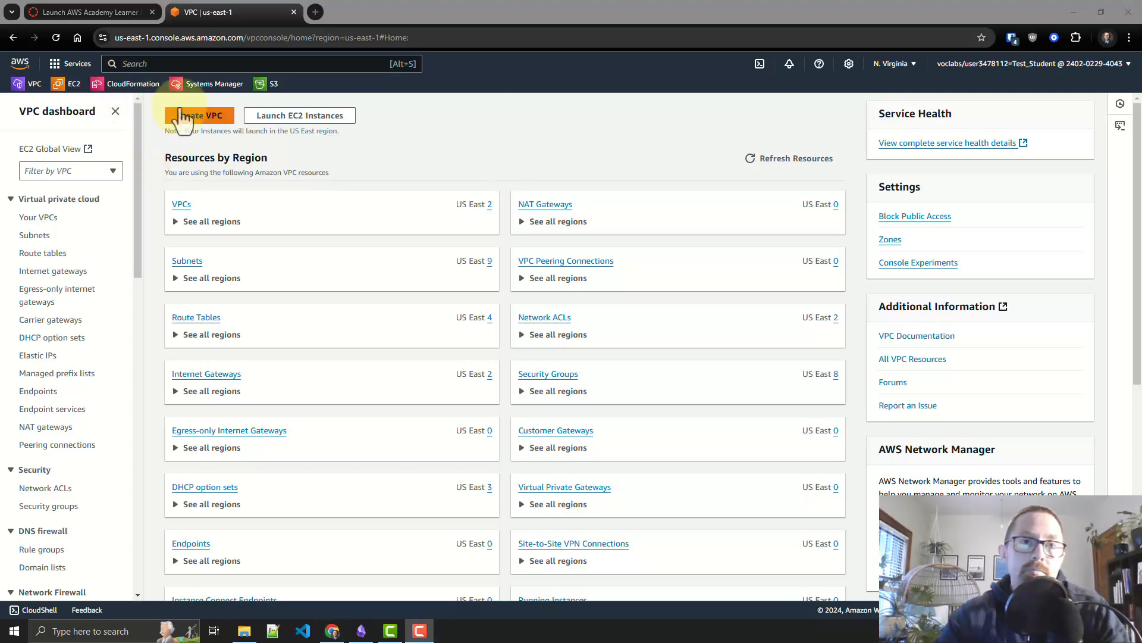
pyautogui.click(218, 119)
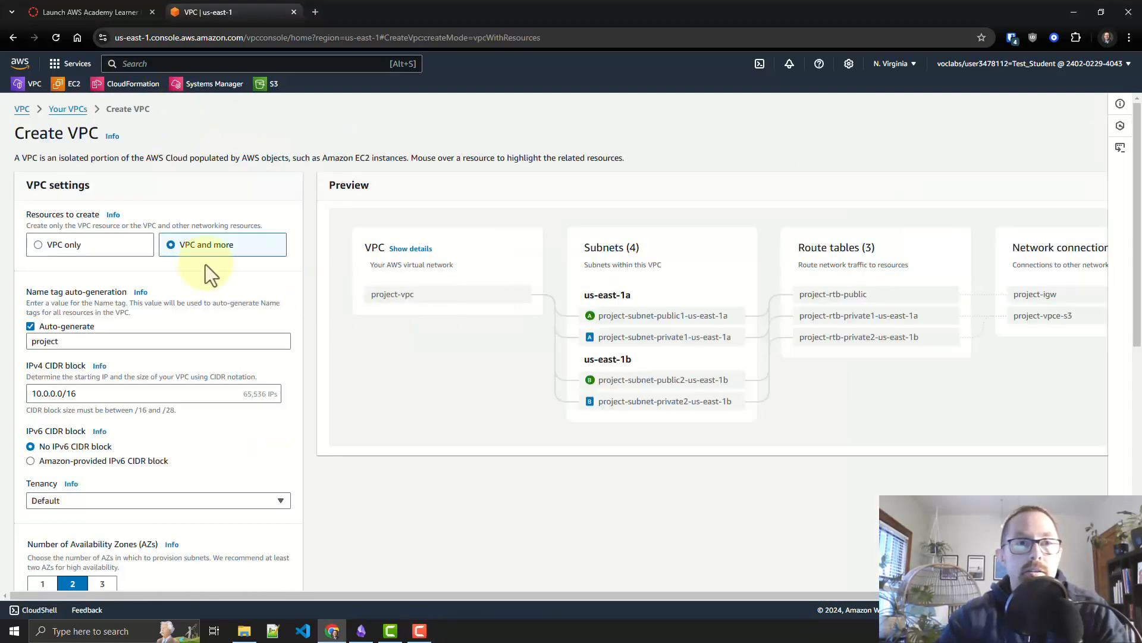
pyautogui.click(65, 244)
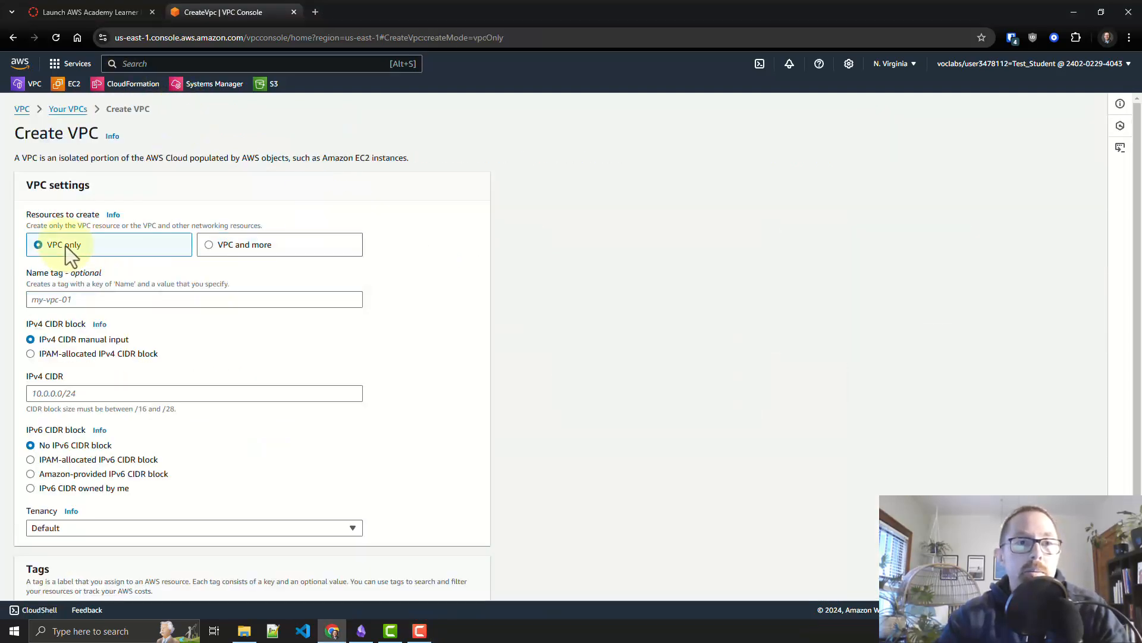
pyautogui.click(97, 300)
pyautogui.write('marq-vpc')
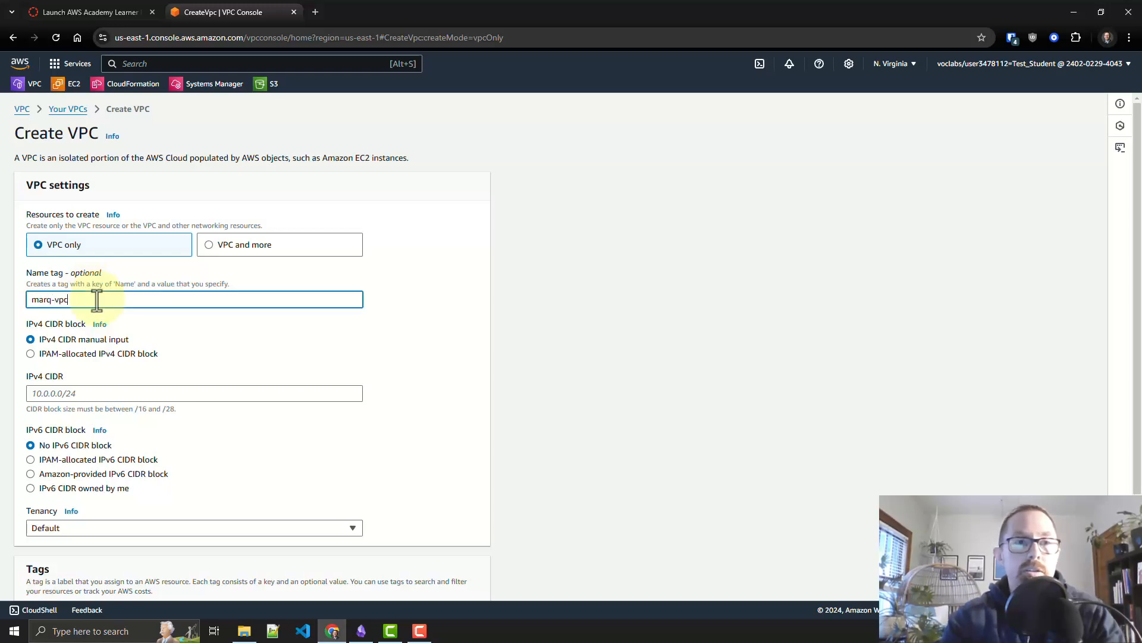
pyautogui.press('Tab')
pyautogui.press('Tab')
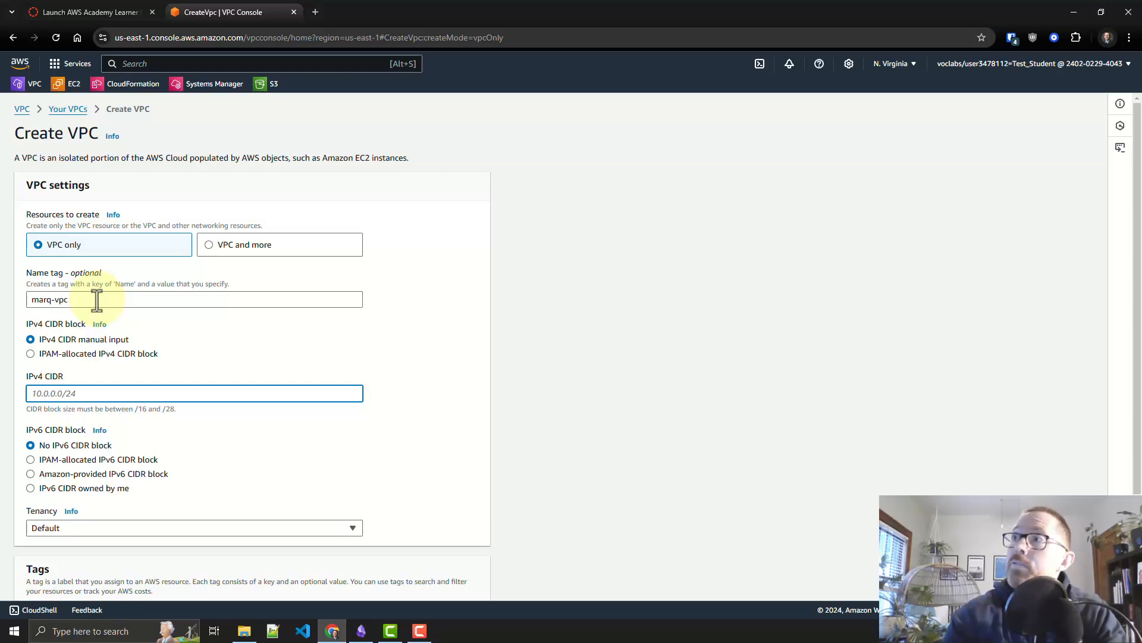
pyautogui.write('10.')
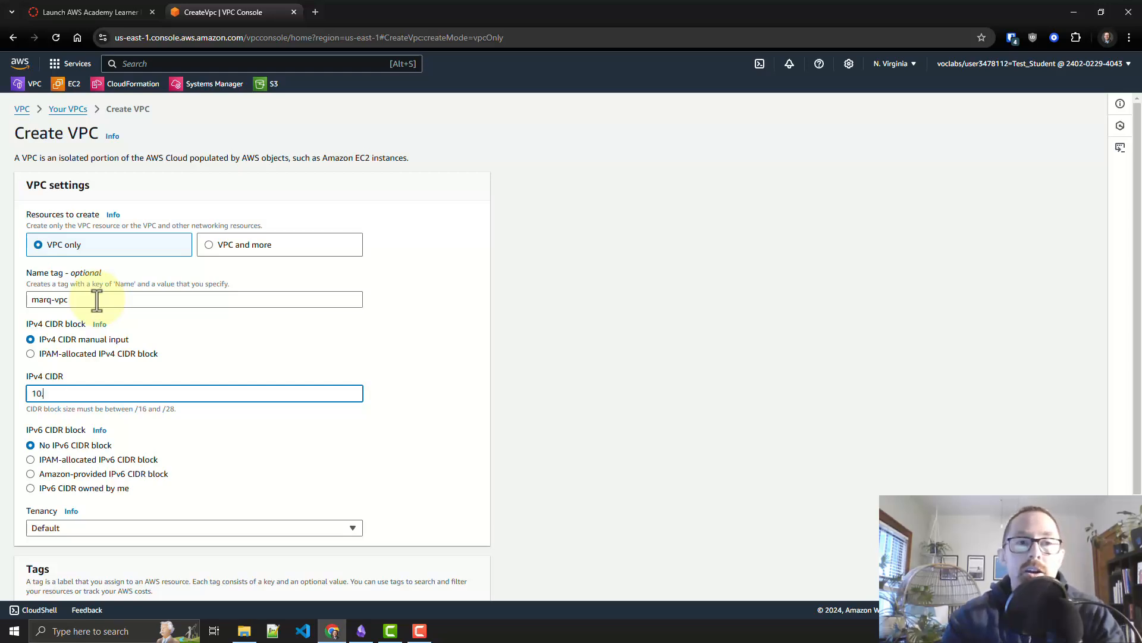
pyautogui.write('24.0.0')
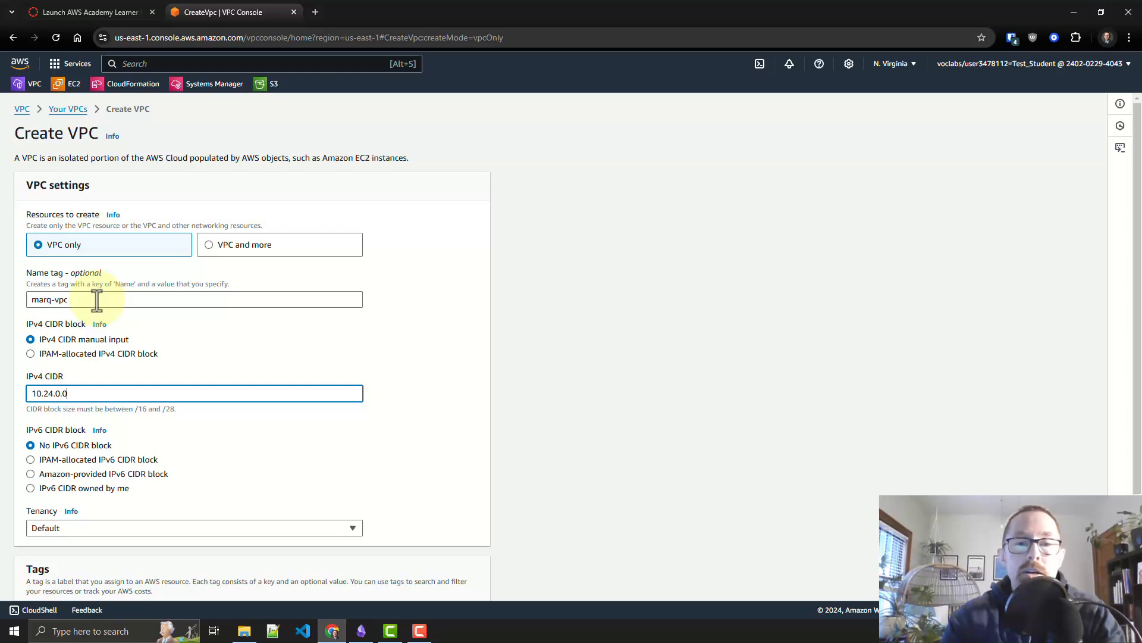
pyautogui.write('/16')
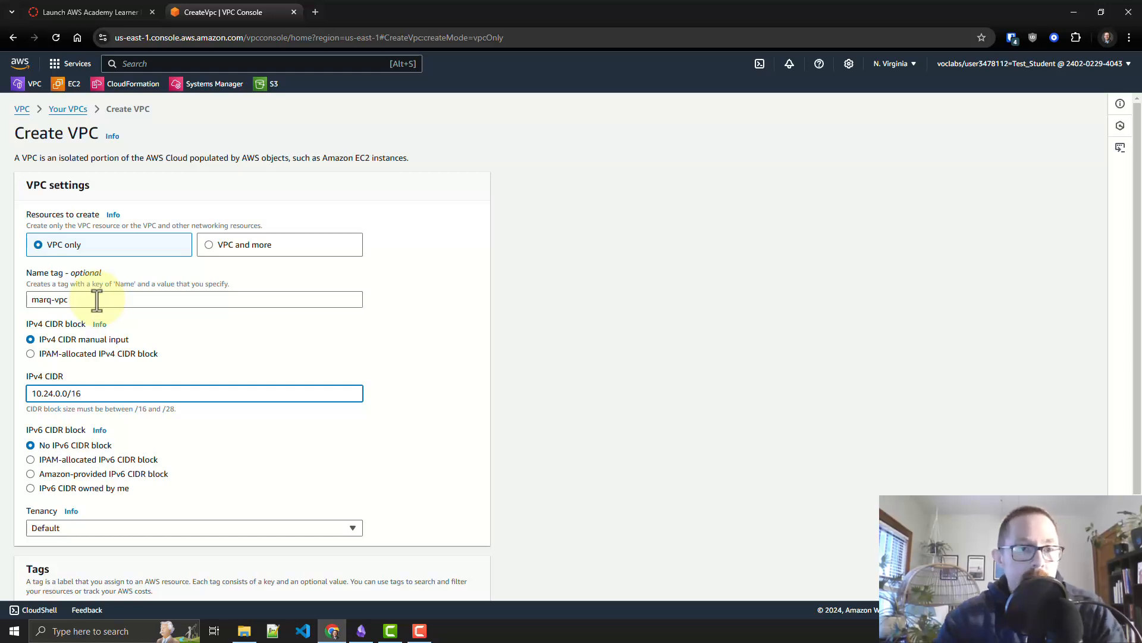
pyautogui.scroll(-1, 97, 301)
pyautogui.scroll(-1, 97, 300)
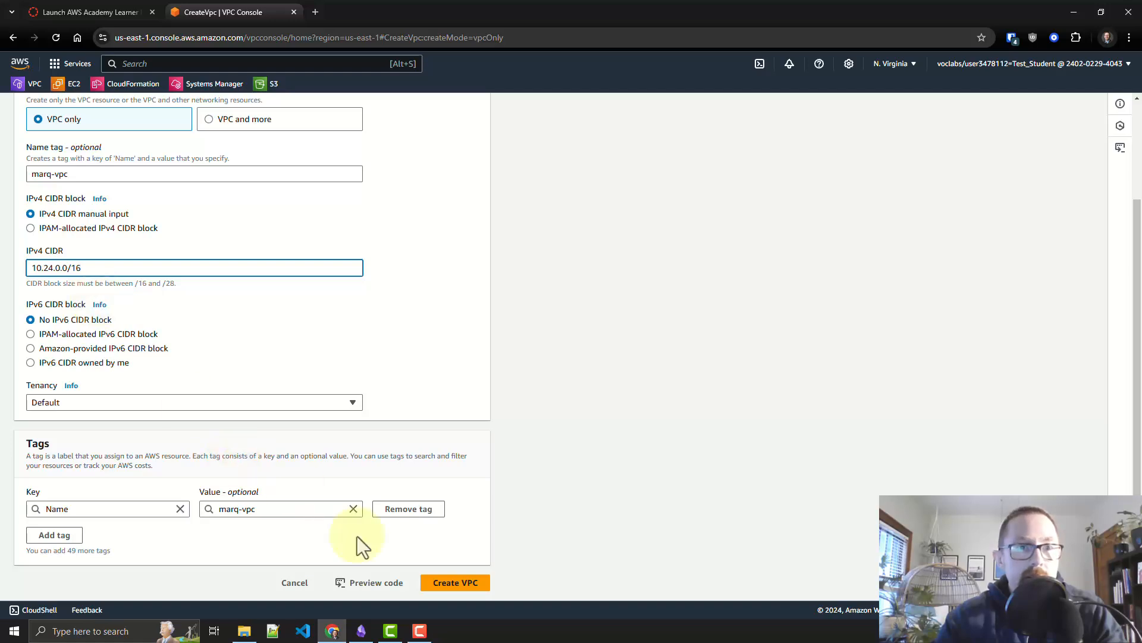
pyautogui.click(443, 582)
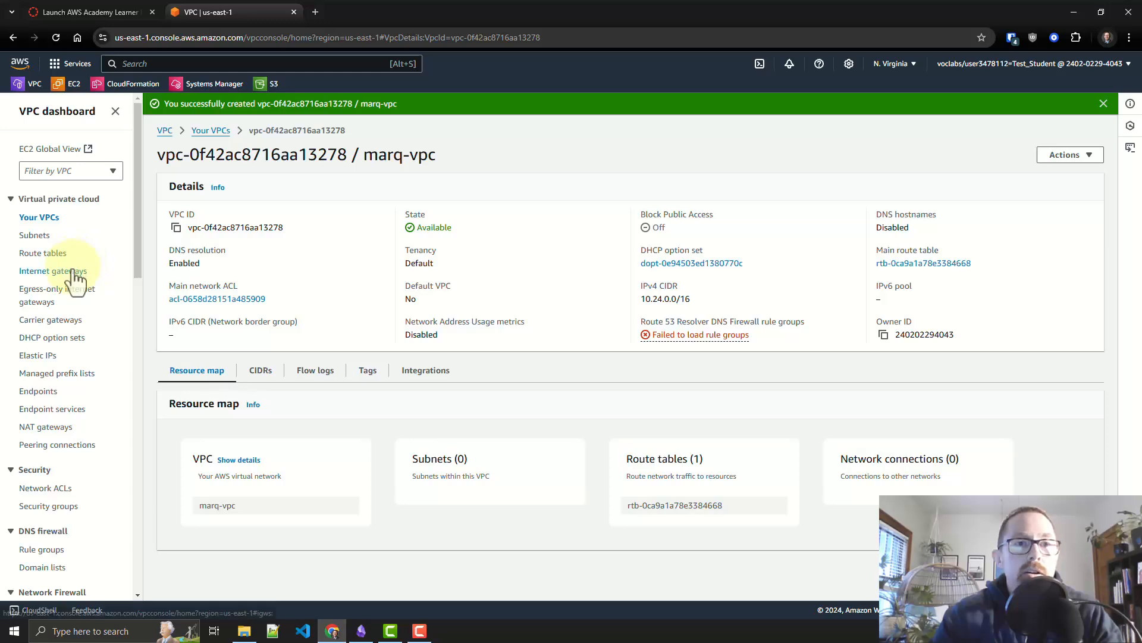
# Step: Create an internet gateway named marq-igw
pyautogui.click(76, 274)
pyautogui.click(1010, 130)
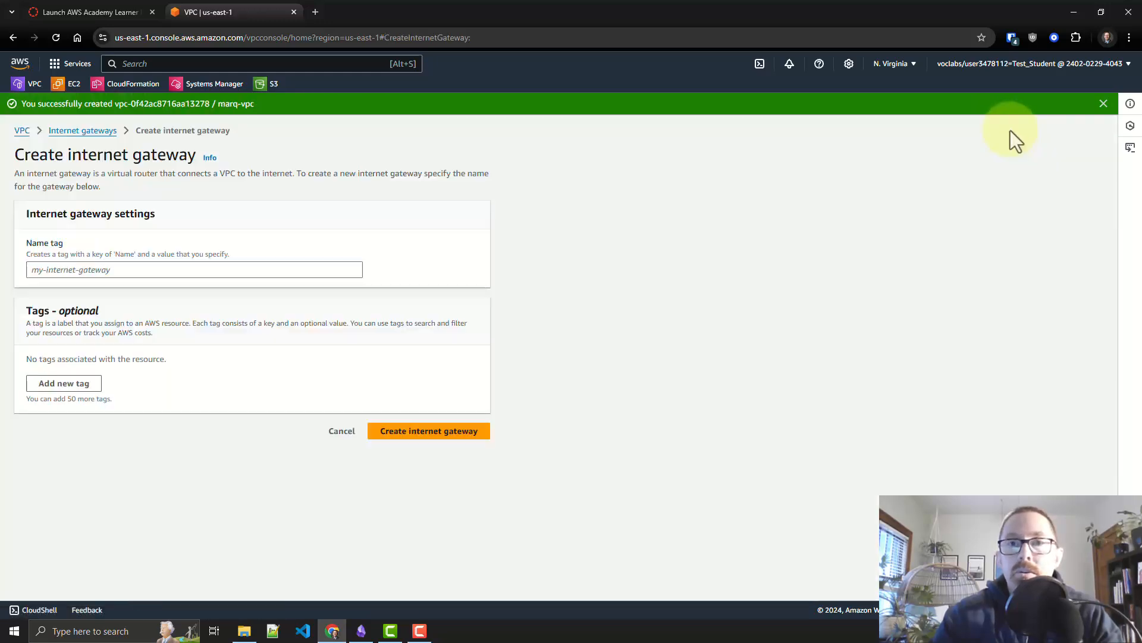
pyautogui.click(322, 269)
pyautogui.write('mar')
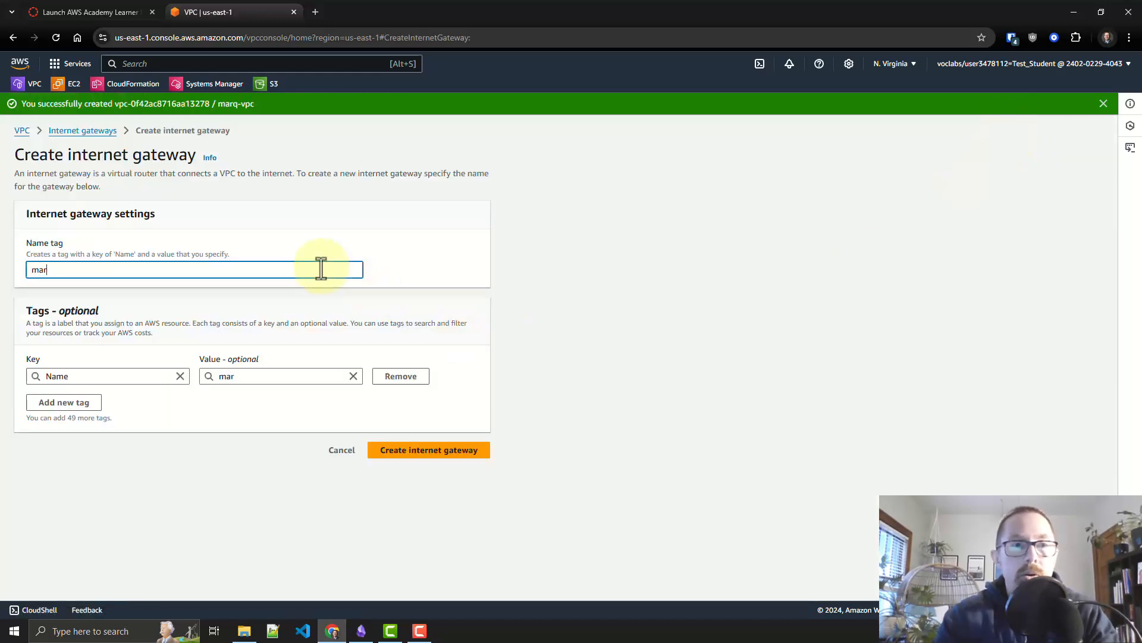
pyautogui.write('q-igw')
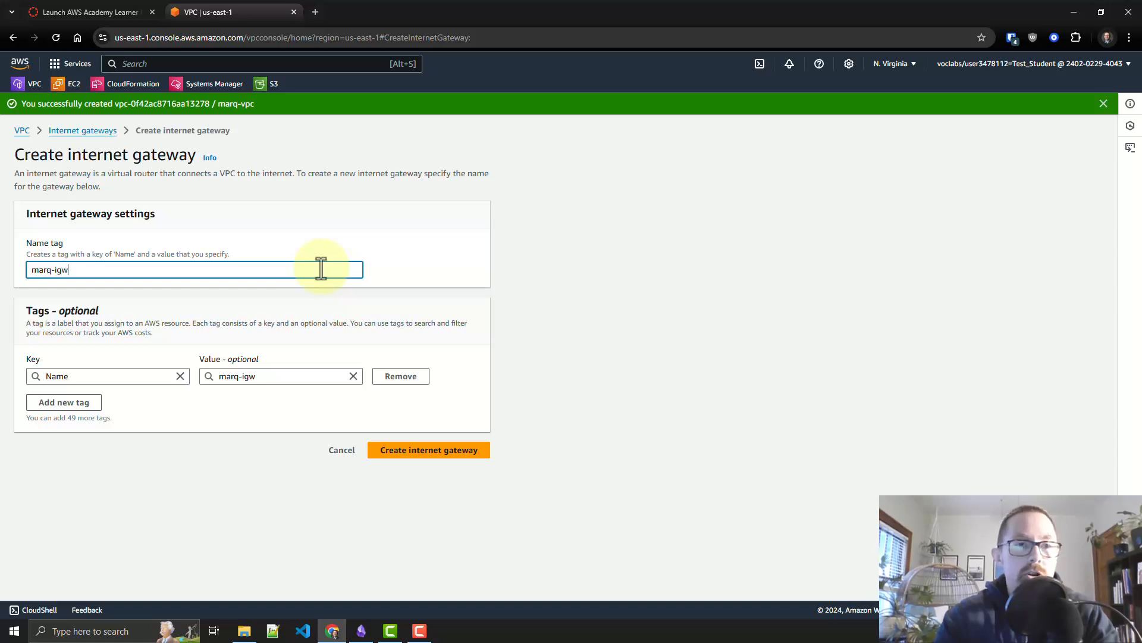
pyautogui.click(412, 458)
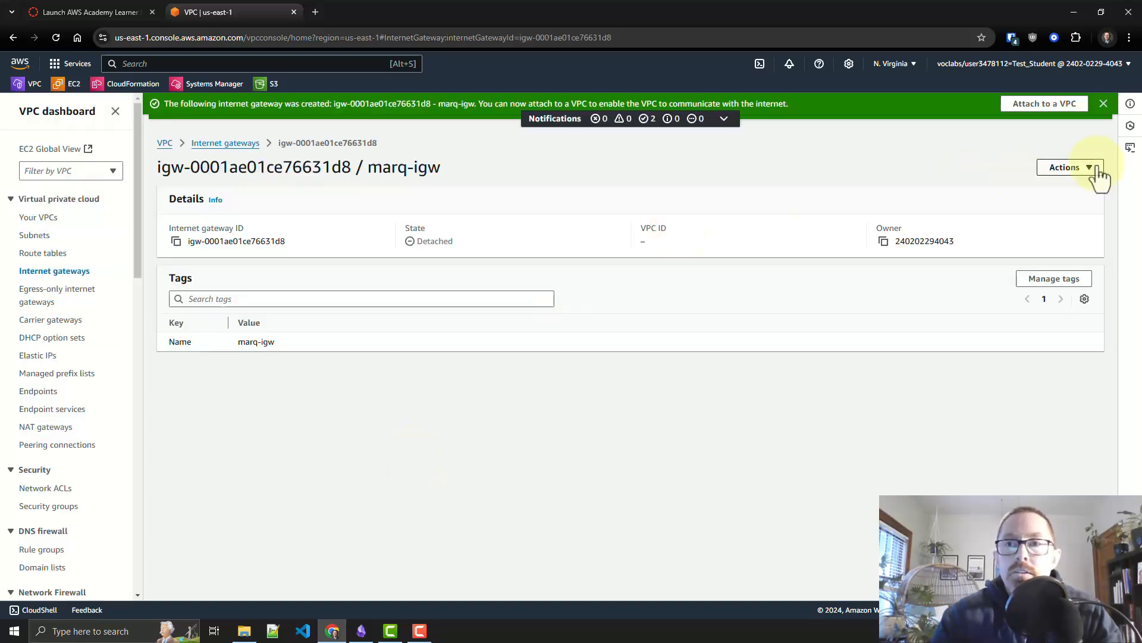
# Step: Attach the marq-igw gateway to marq-vpc
pyautogui.click(1065, 105)
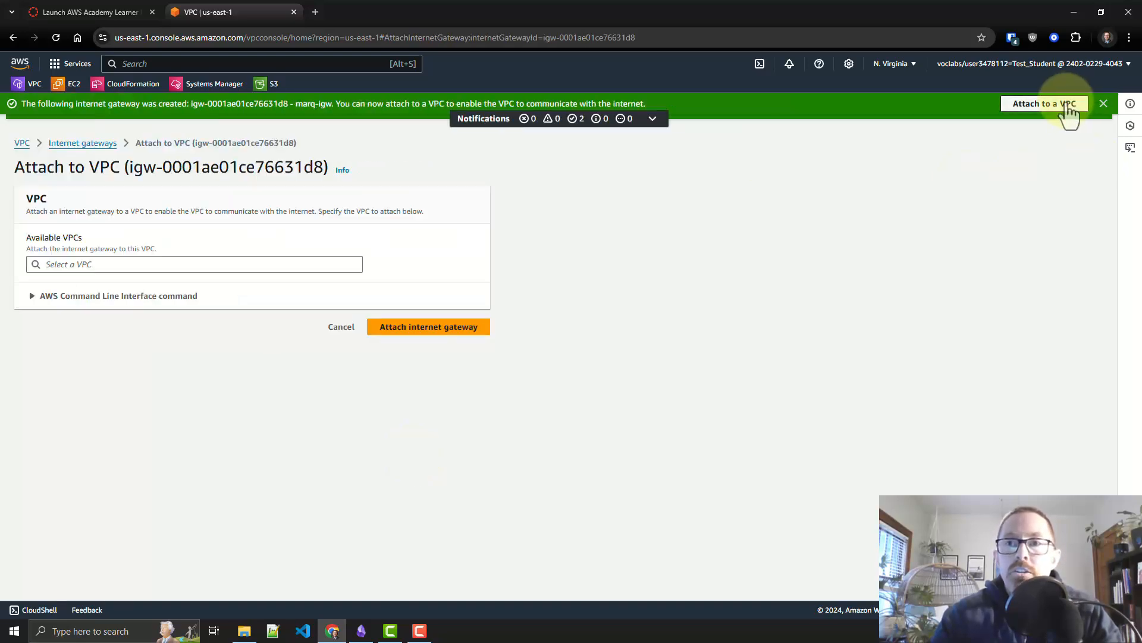
pyautogui.click(328, 265)
pyautogui.click(250, 281)
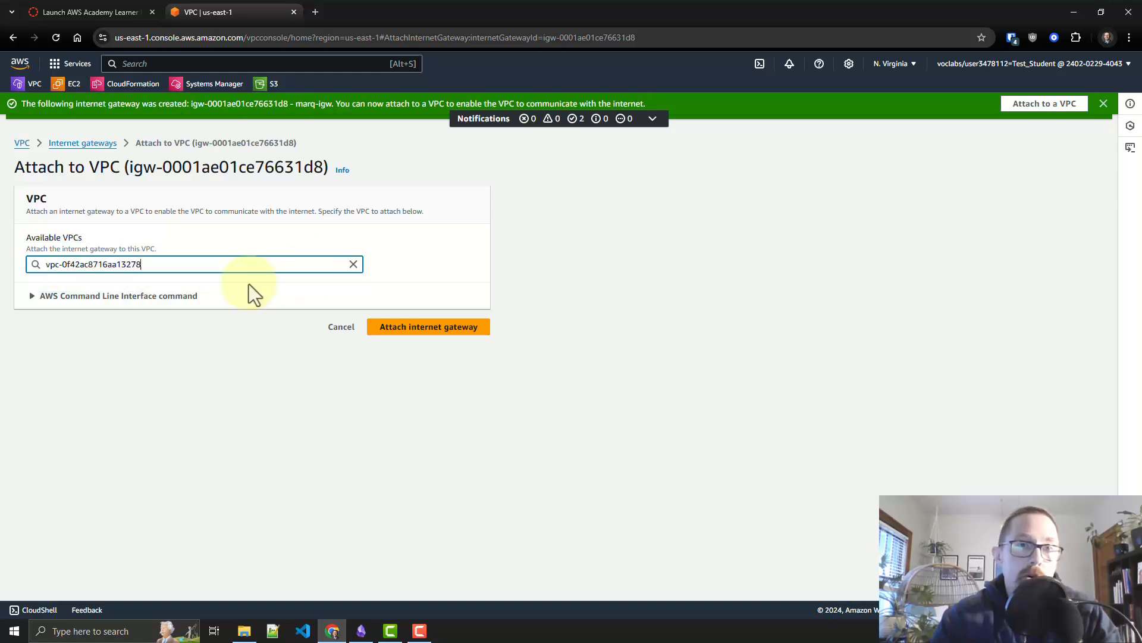
pyautogui.click(384, 329)
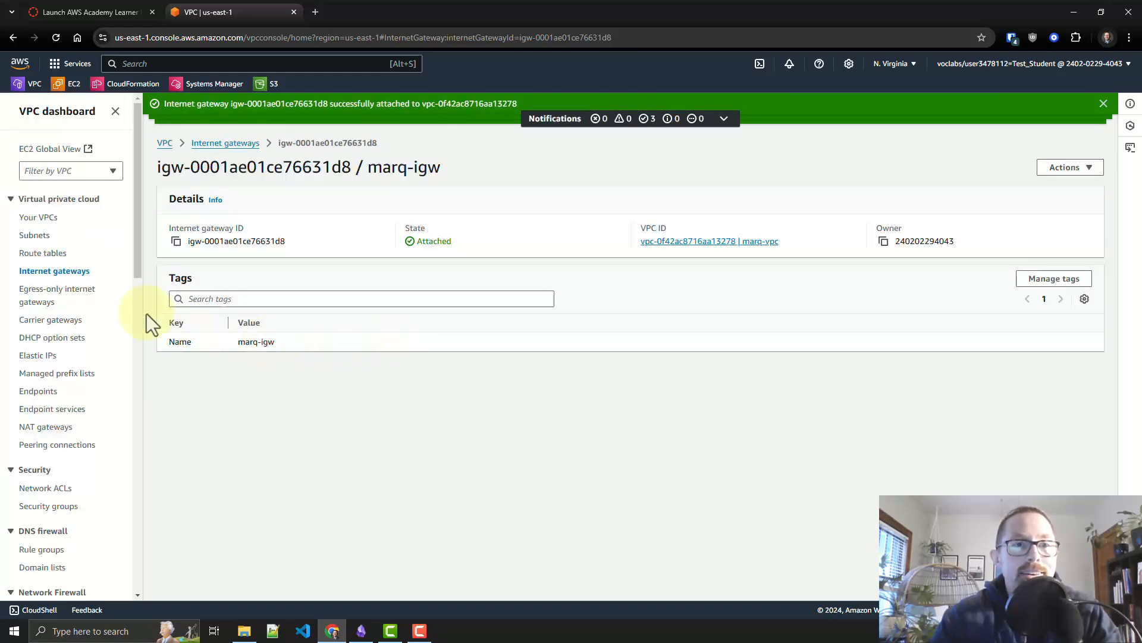
# Step: Start a new subnet in marq-vpc named marq-public-sn
pyautogui.click(28, 236)
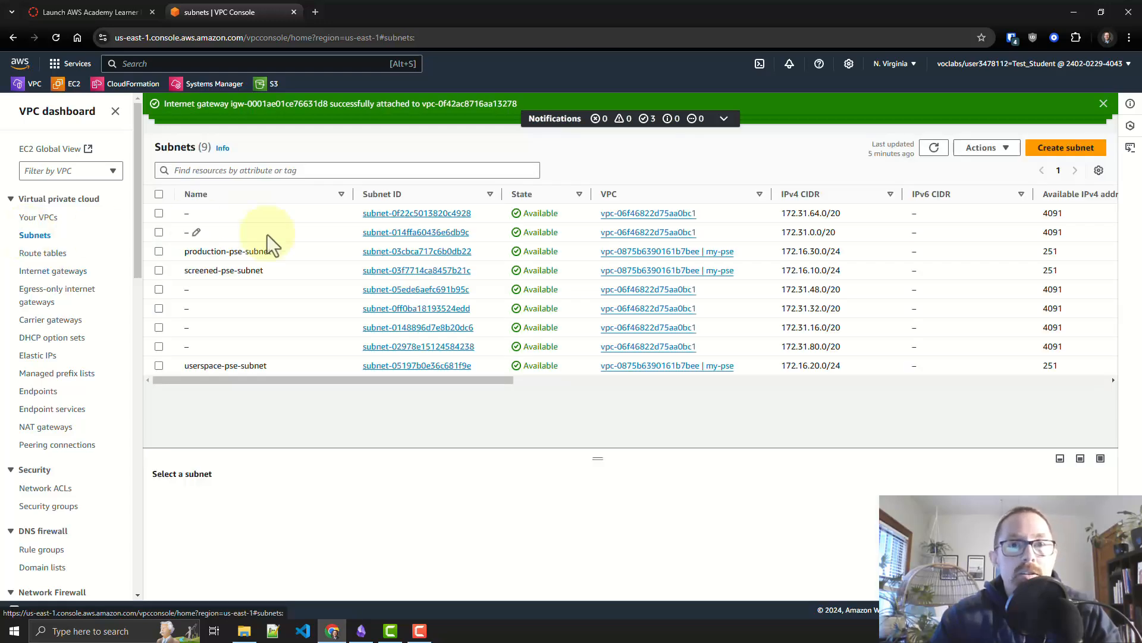
pyautogui.click(1065, 149)
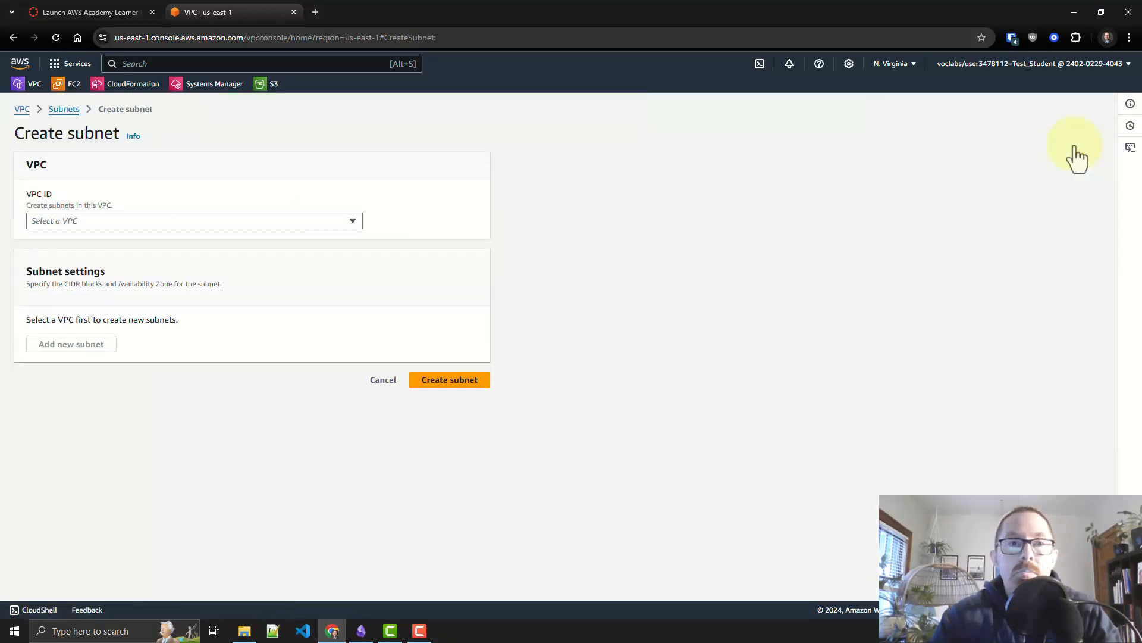
pyautogui.click(344, 222)
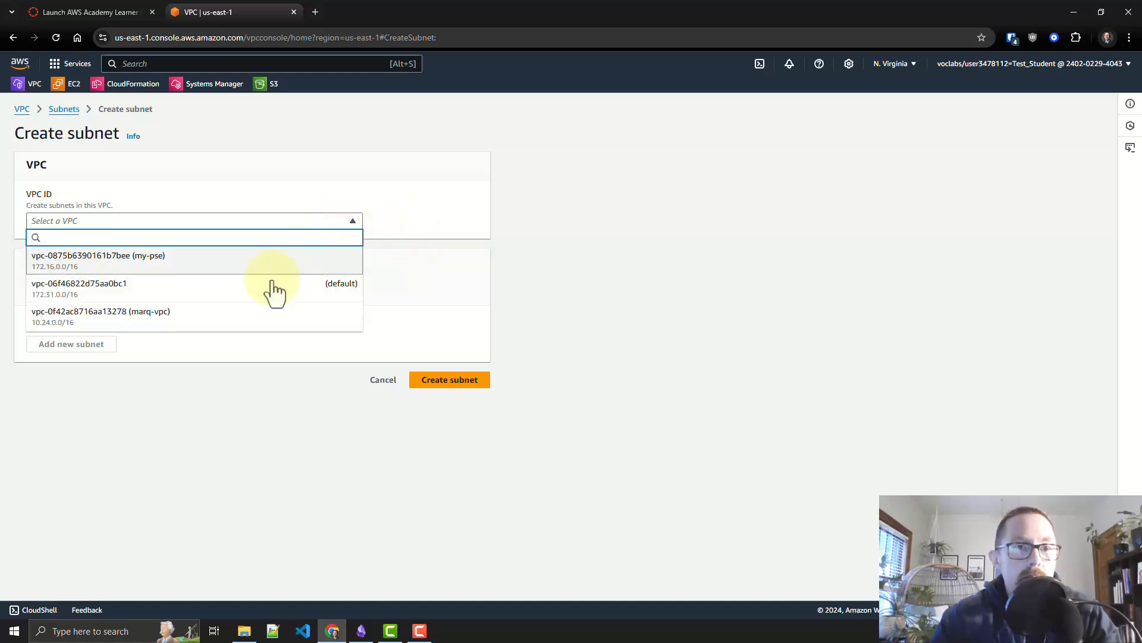
pyautogui.click(242, 315)
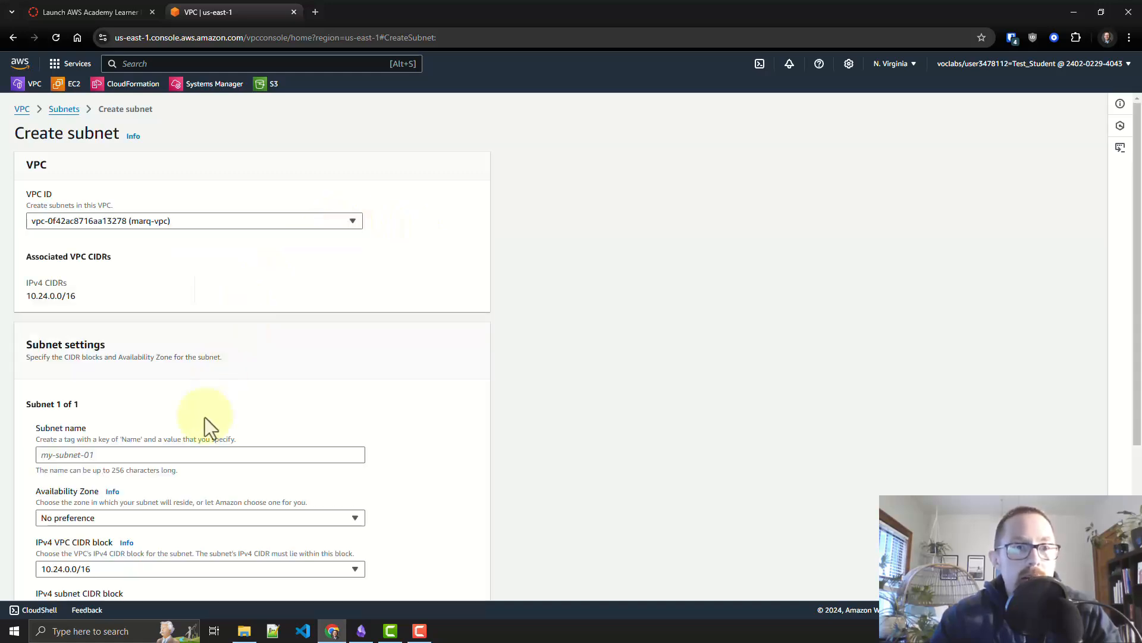
pyautogui.scroll(-1, 205, 417)
pyautogui.click(225, 390)
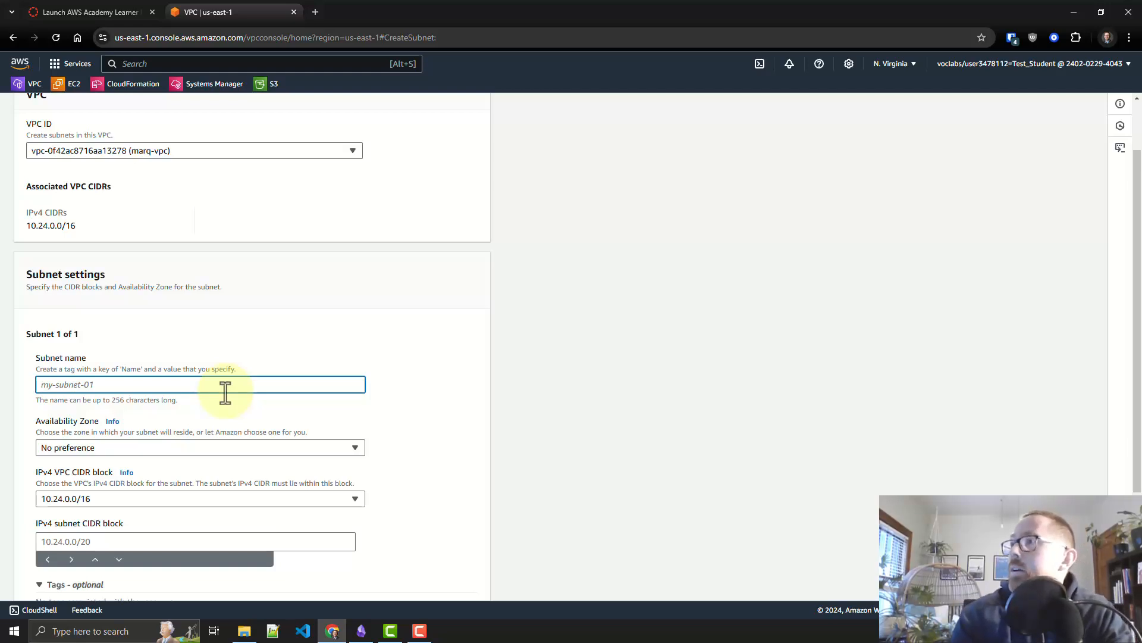
pyautogui.write('marq-public-')
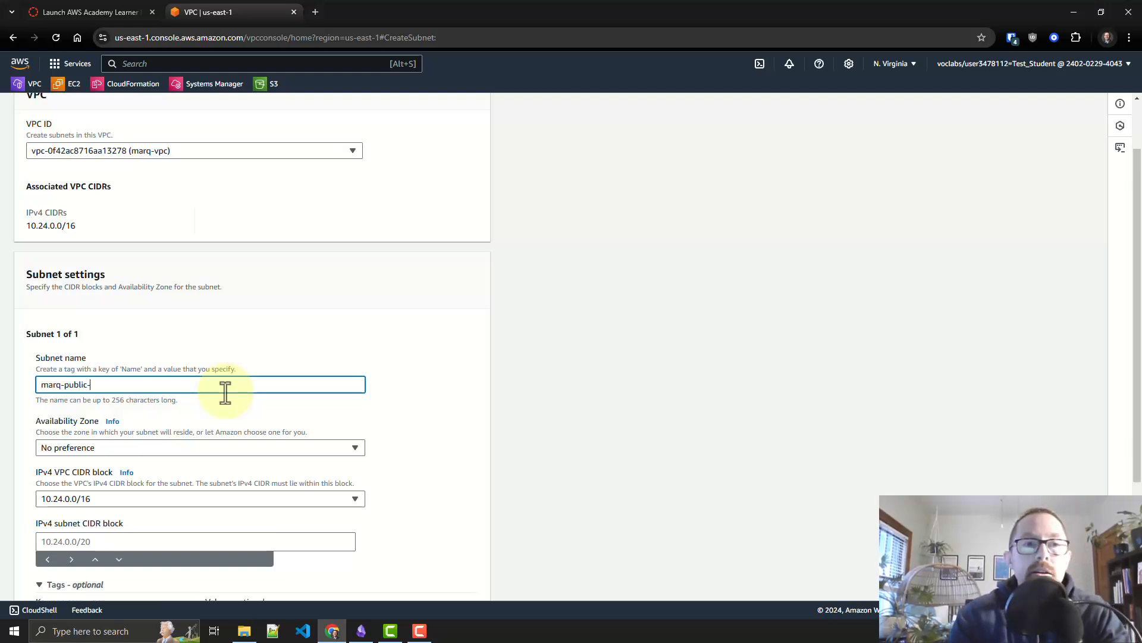
pyautogui.write('s')
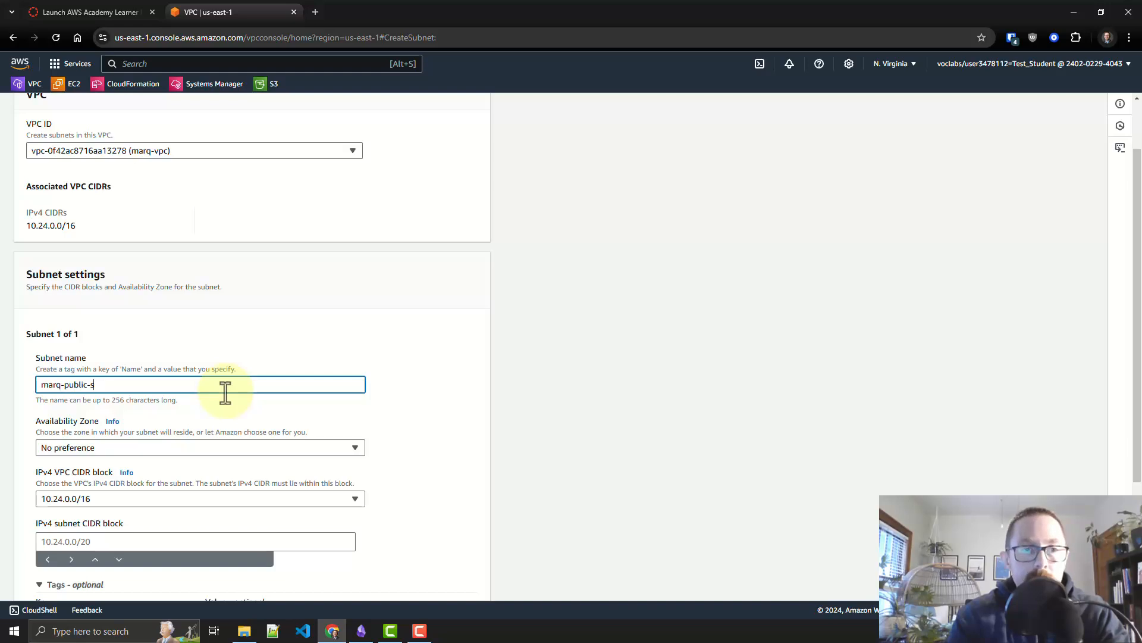
pyautogui.write('cn')
pyautogui.press('Tab')
pyautogui.press('Tab')
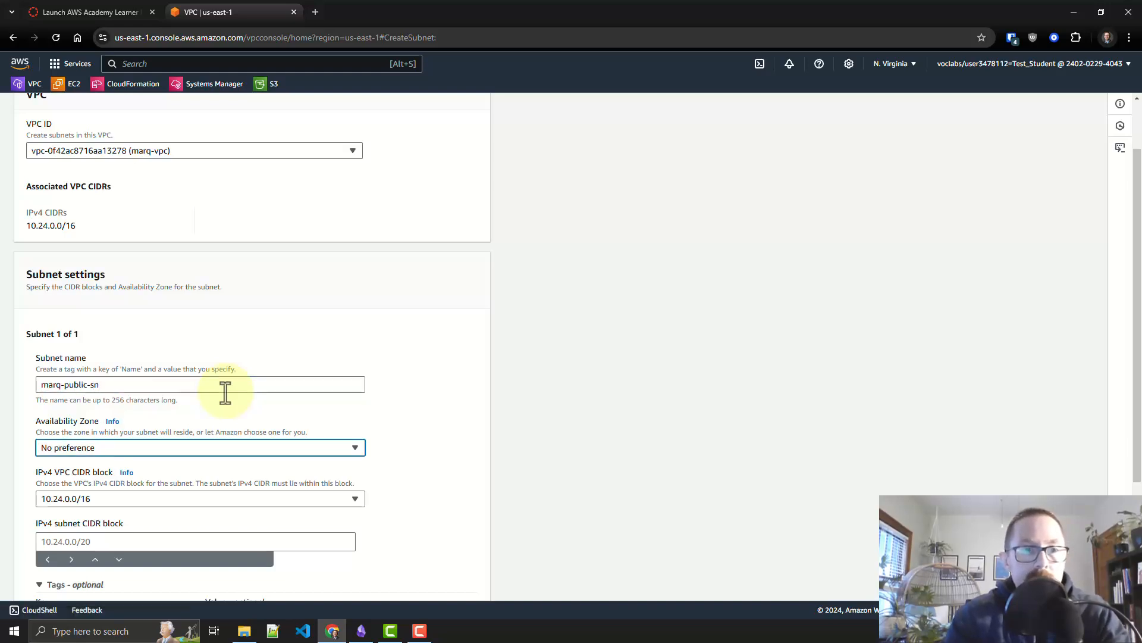
# Step: Place the subnet in us-east-1a with CIDR 10.24.10.0/24 and create it
pyautogui.press('Down')
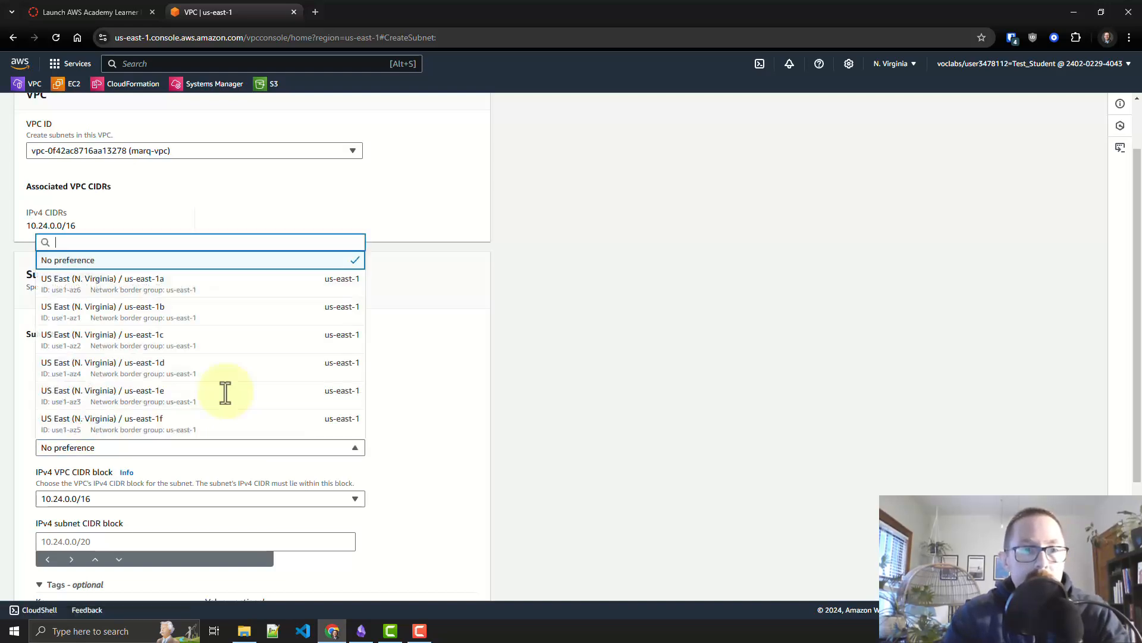
pyautogui.click(232, 288)
pyautogui.scroll(-1, 230, 401)
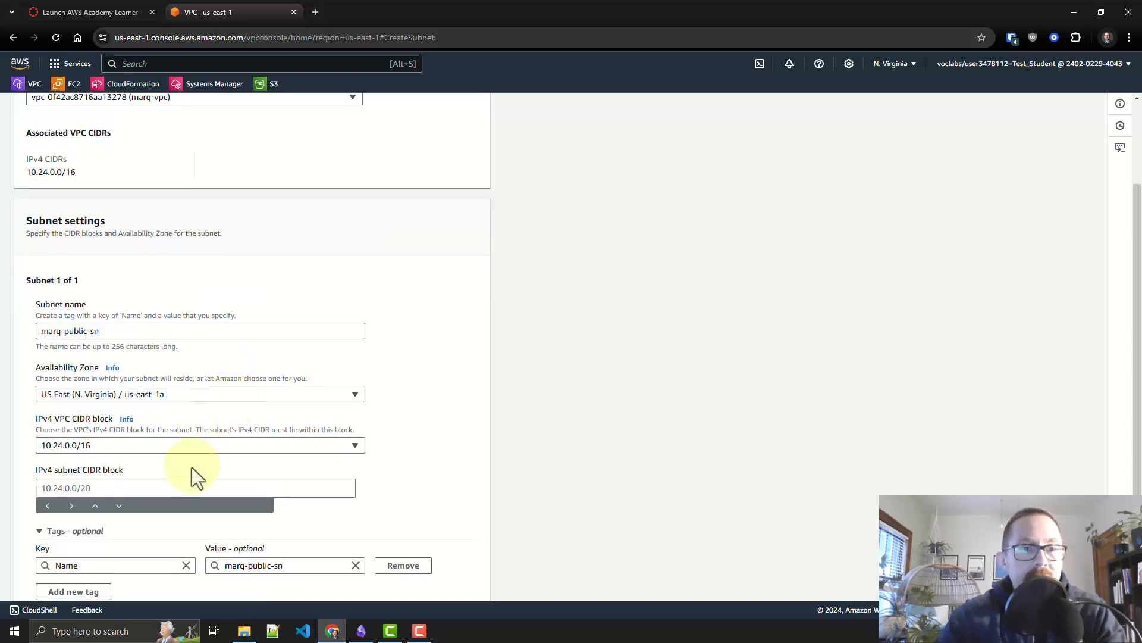
pyautogui.click(183, 489)
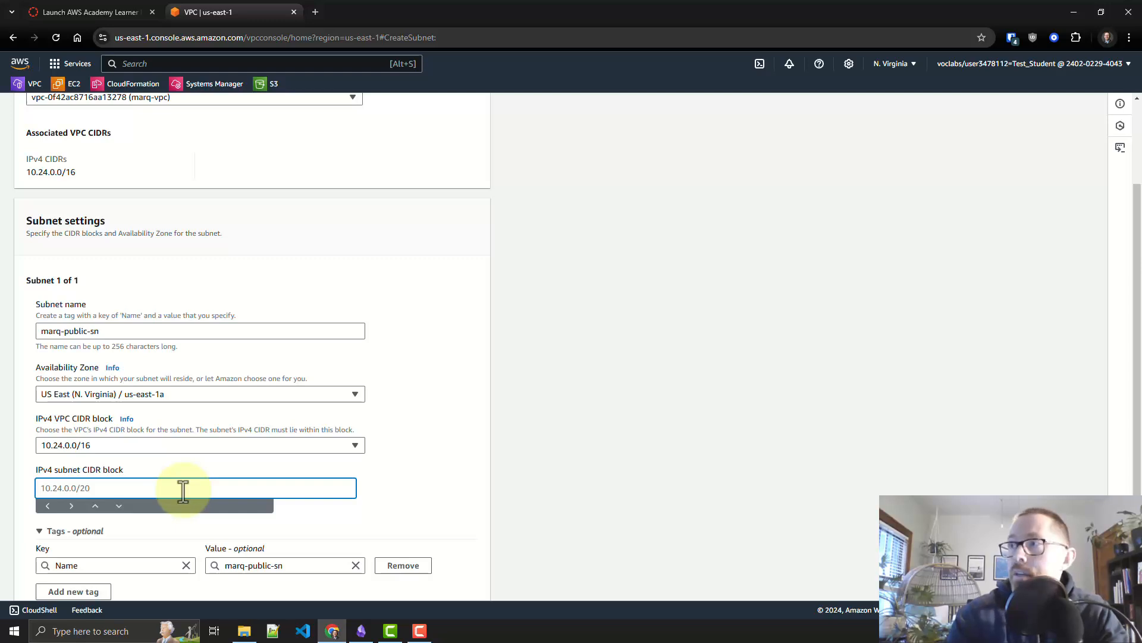
pyautogui.write('10.24.10')
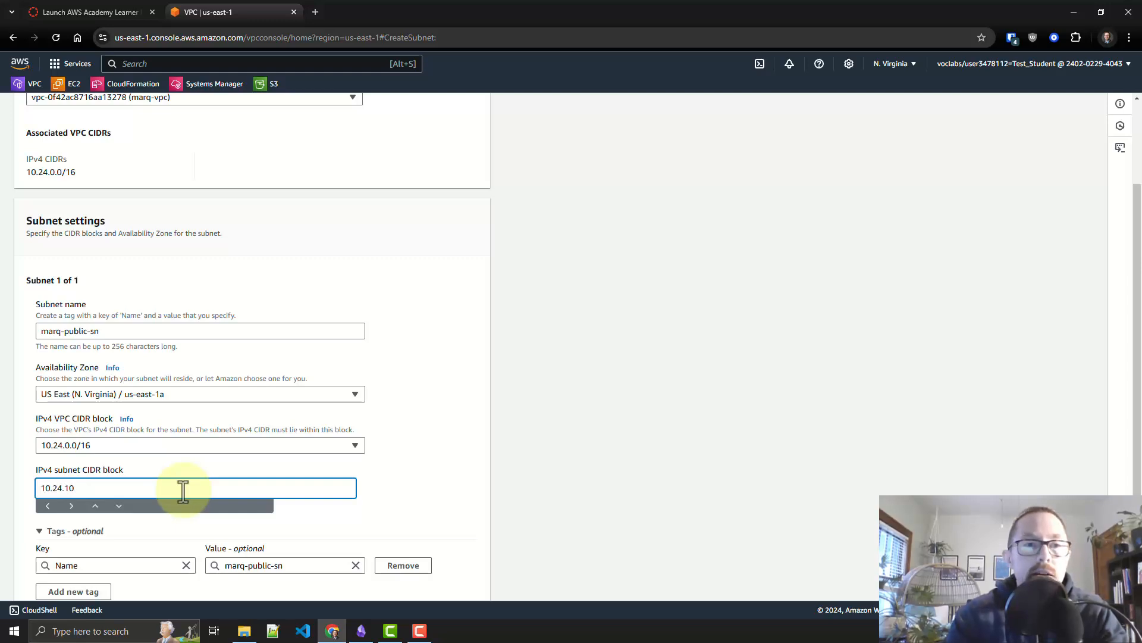
pyautogui.write('.0/24')
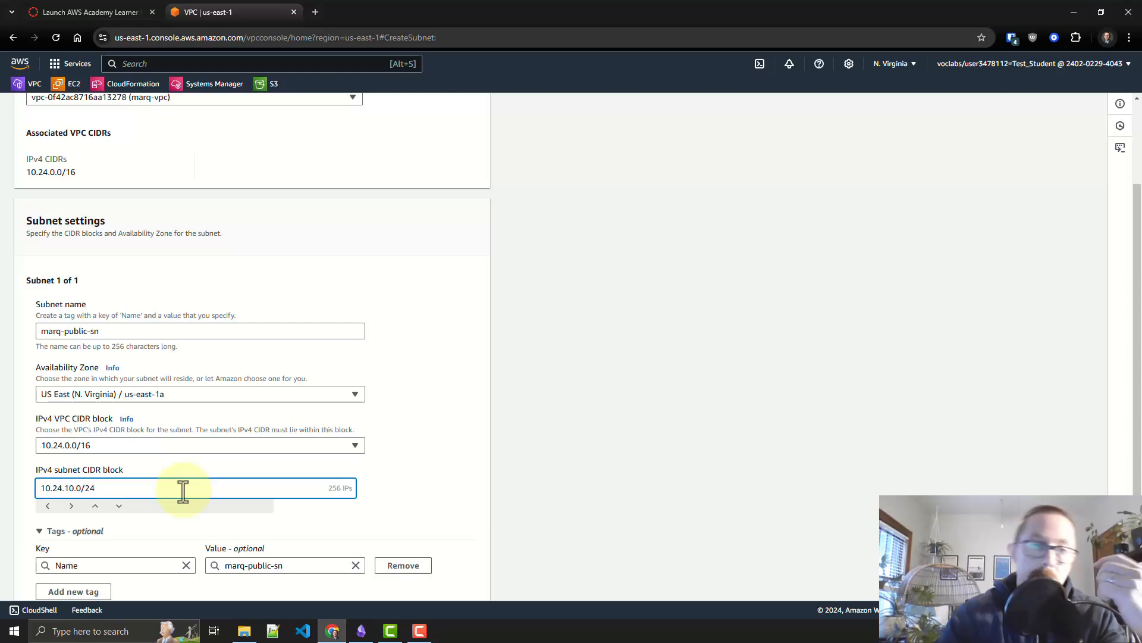
pyautogui.scroll(-2, 339, 492)
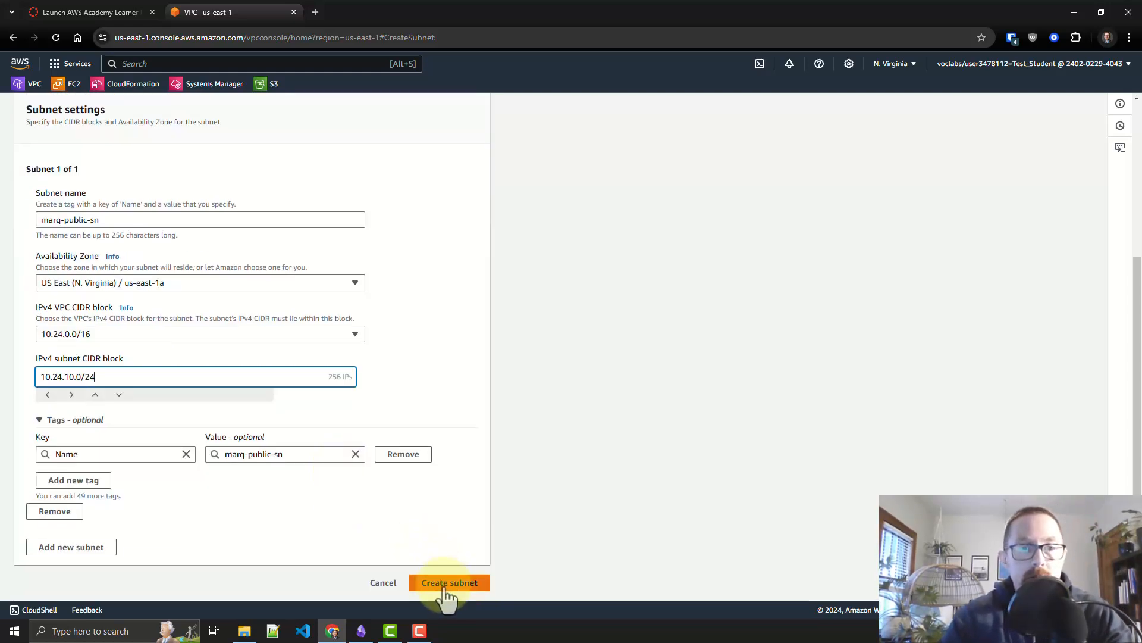
pyautogui.click(445, 584)
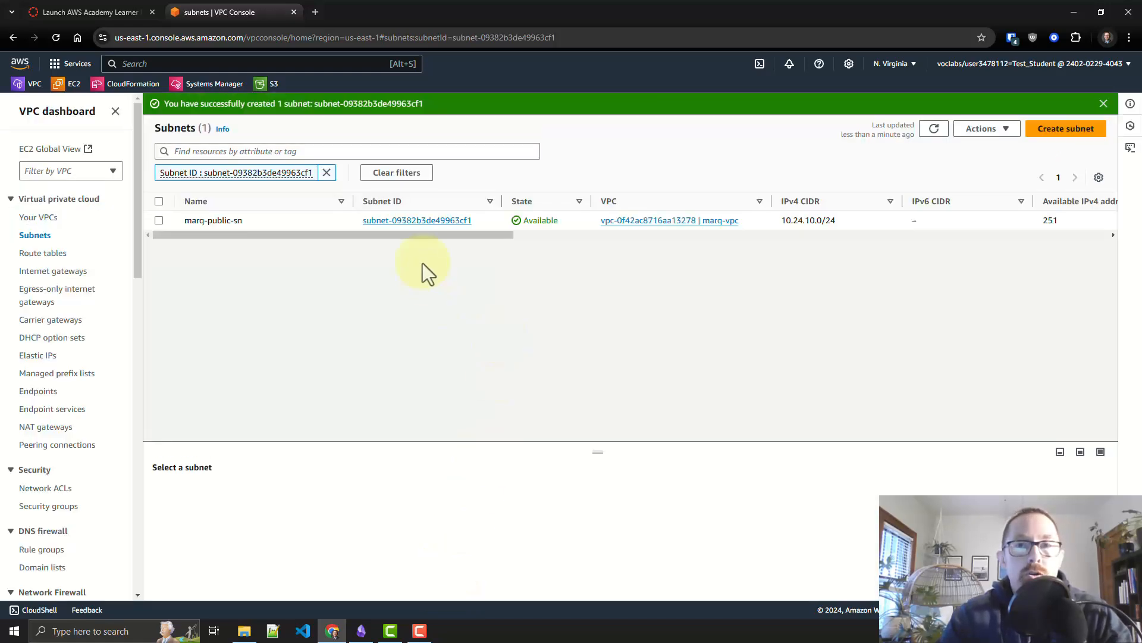
# Step: Start another subnet in marq-vpc named marq-prod-sn
pyautogui.click(1068, 129)
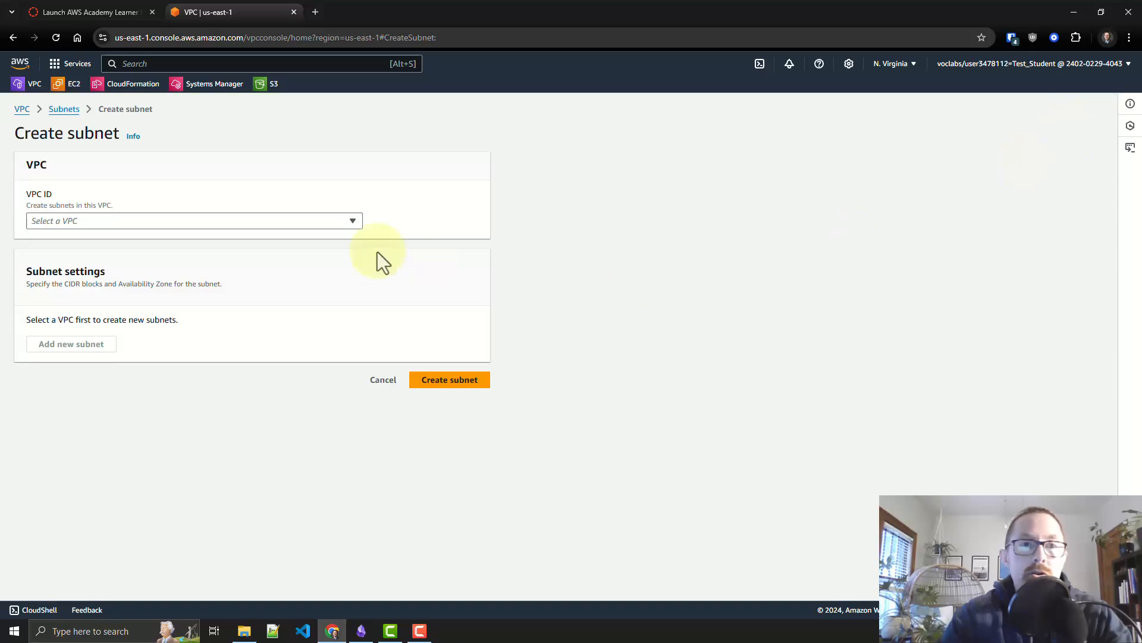
pyautogui.click(352, 227)
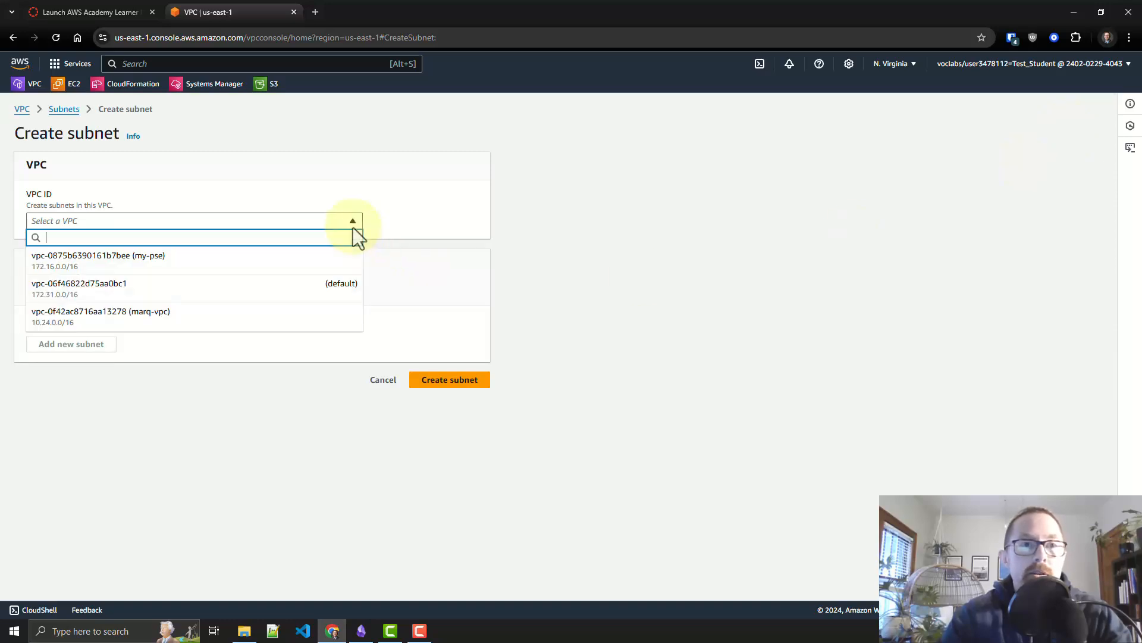
pyautogui.click(212, 323)
pyautogui.click(160, 455)
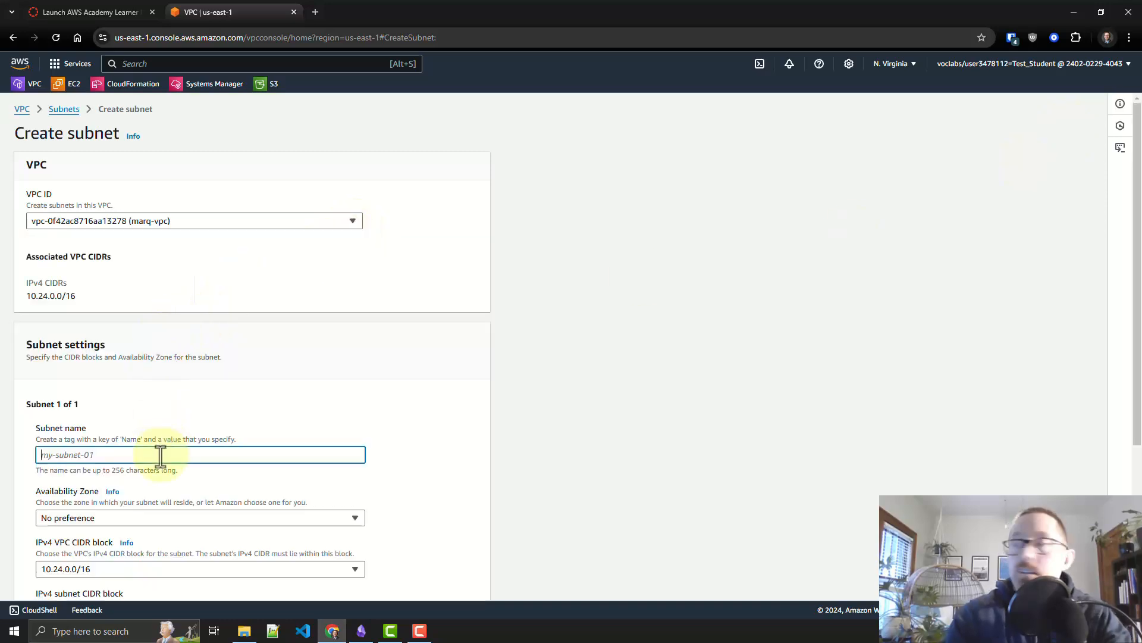
pyautogui.write('marq-p')
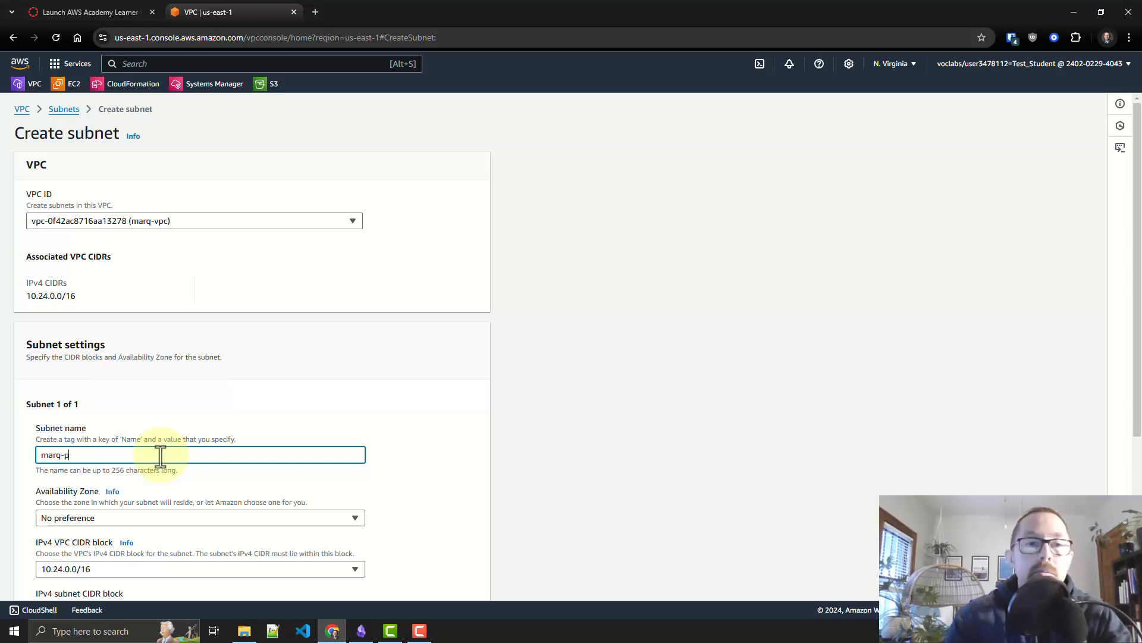
pyautogui.write('rod-sn')
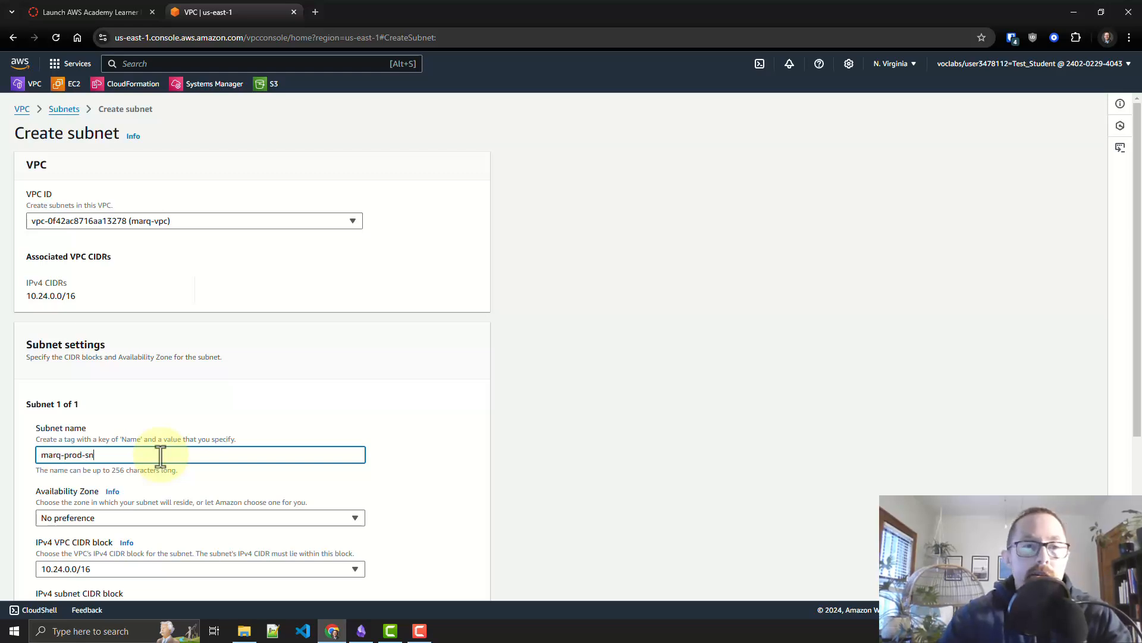
# Step: Give marq-prod-sn CIDR 10.24.30.0/24, create it, and begin another subnet form
pyautogui.scroll(-2, 162, 456)
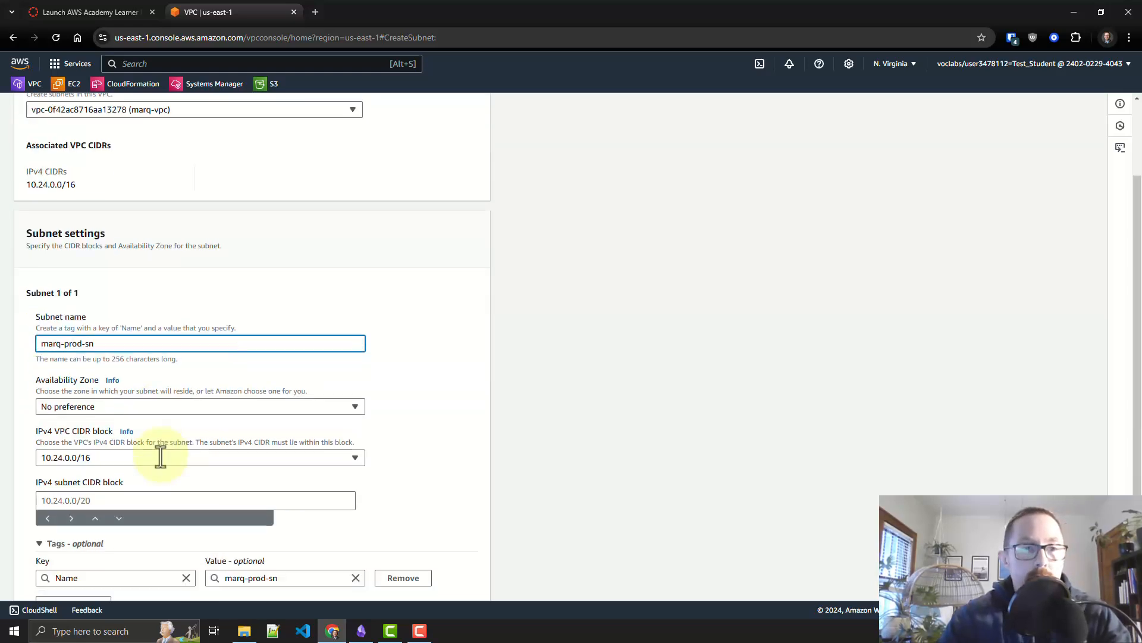
pyautogui.click(156, 490)
pyautogui.write('10')
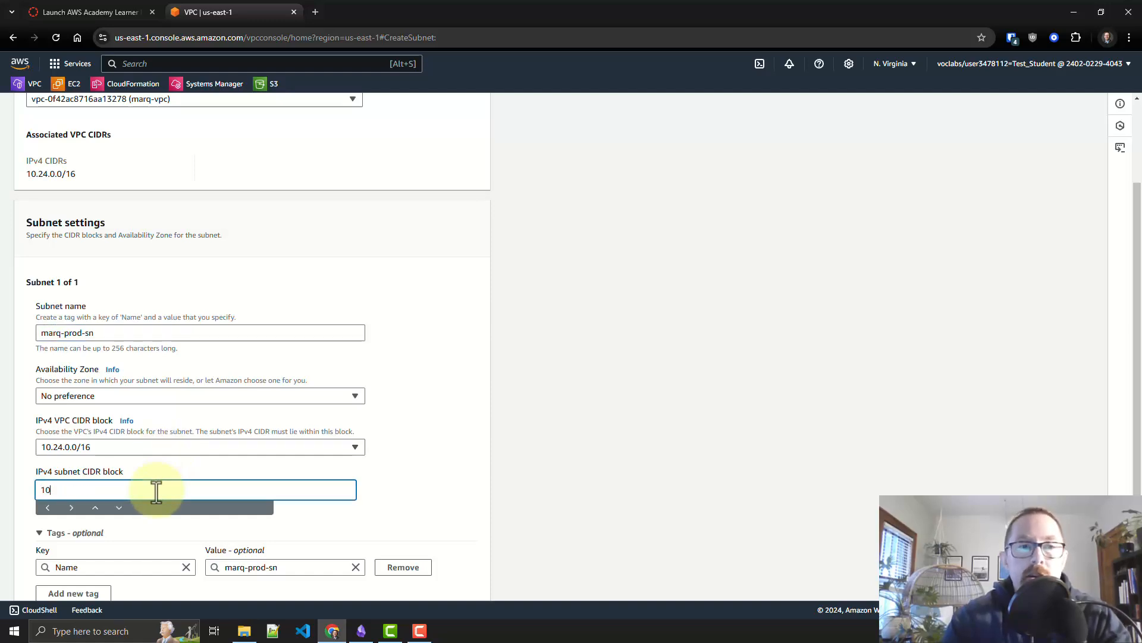
pyautogui.write('.24.30.0/24')
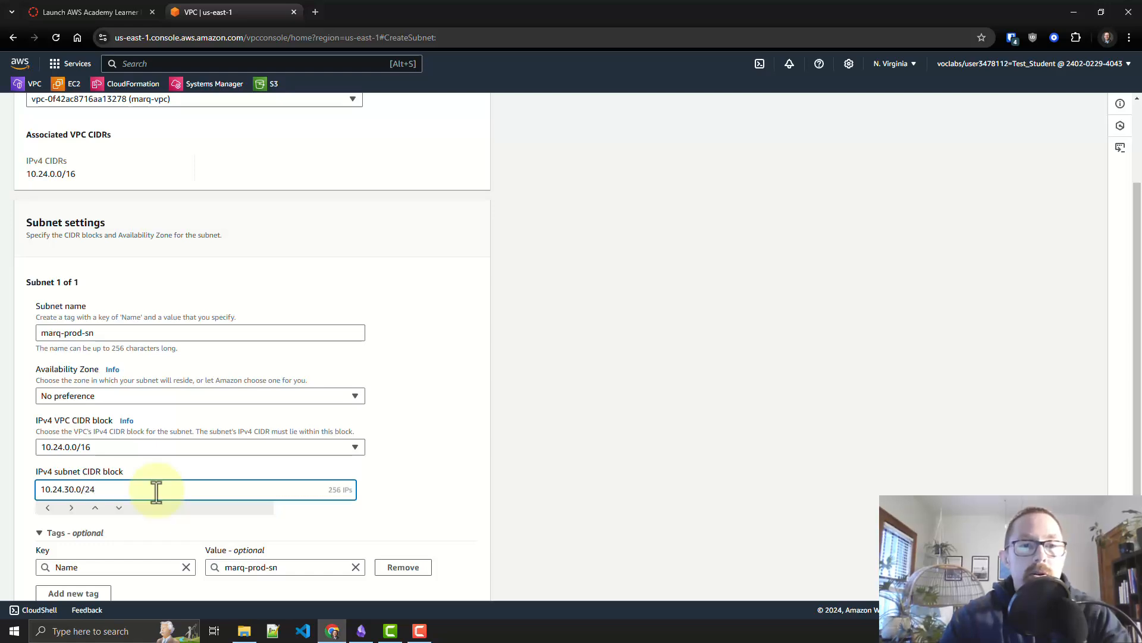
pyautogui.scroll(-2, 156, 492)
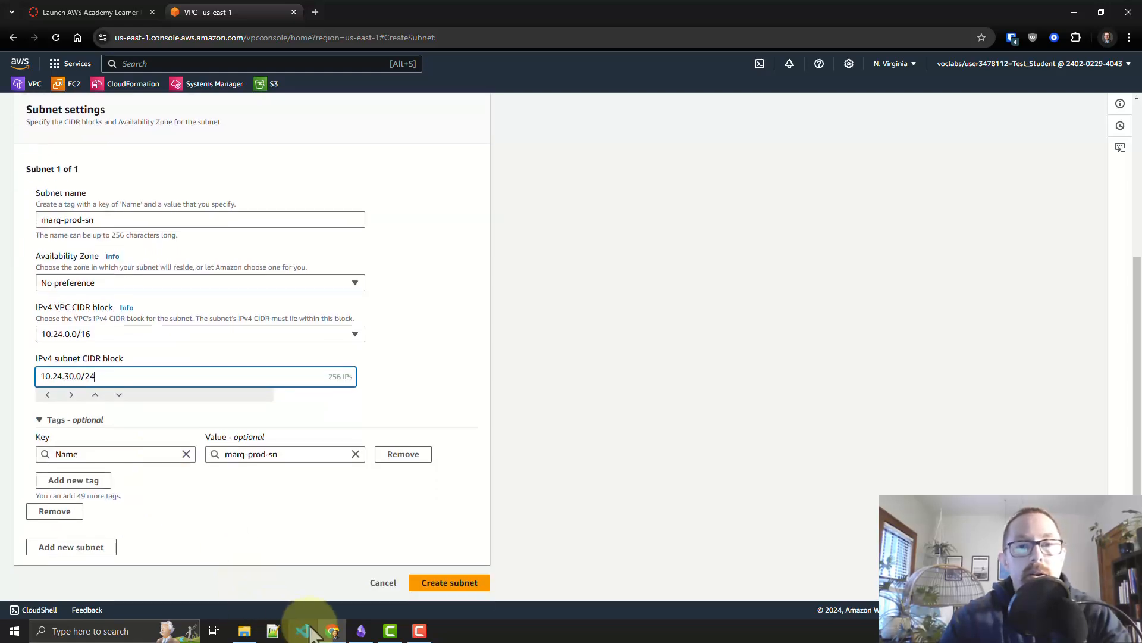
pyautogui.click(448, 583)
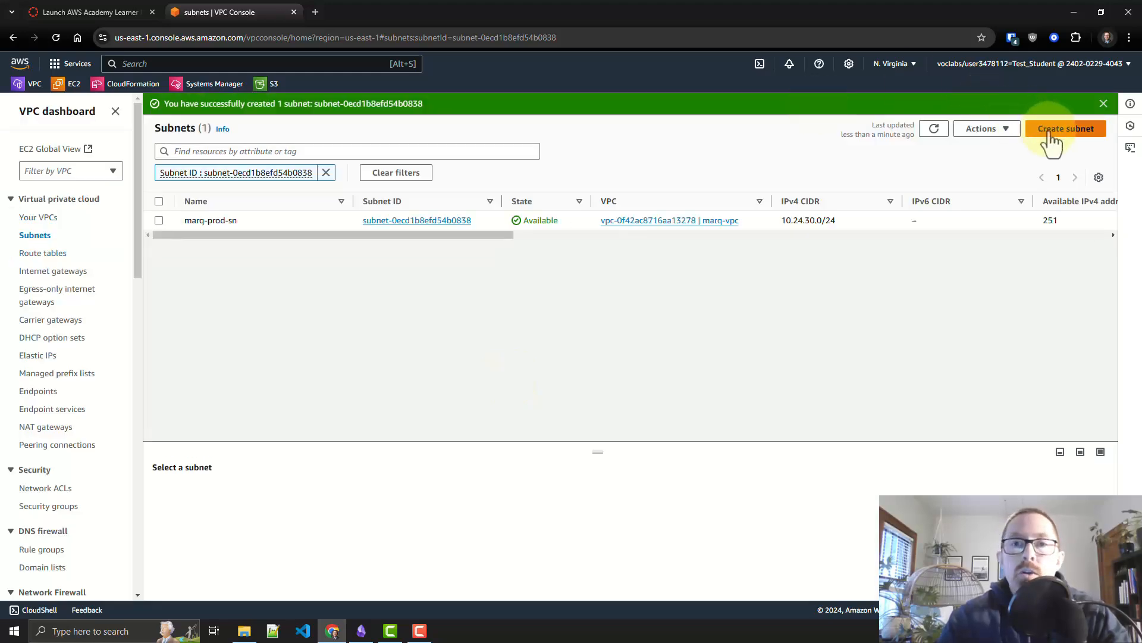
pyautogui.click(1052, 139)
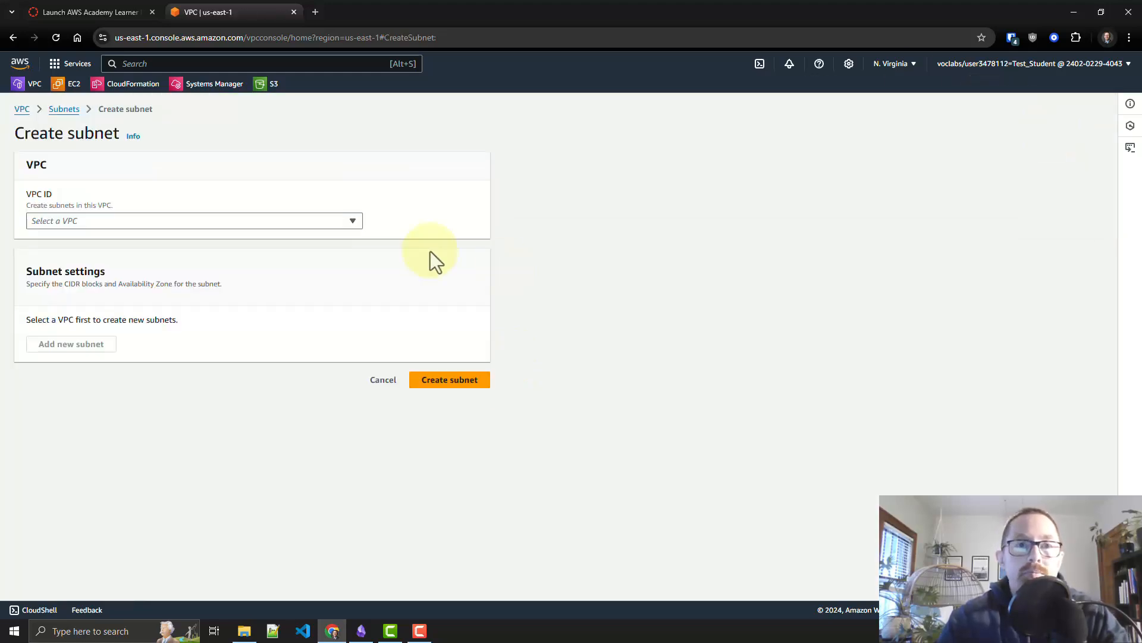
pyautogui.click(338, 220)
# Step: Create subnet marq-web-sn in marq-vpc with CIDR 10.24.20.0/24
pyautogui.click(229, 318)
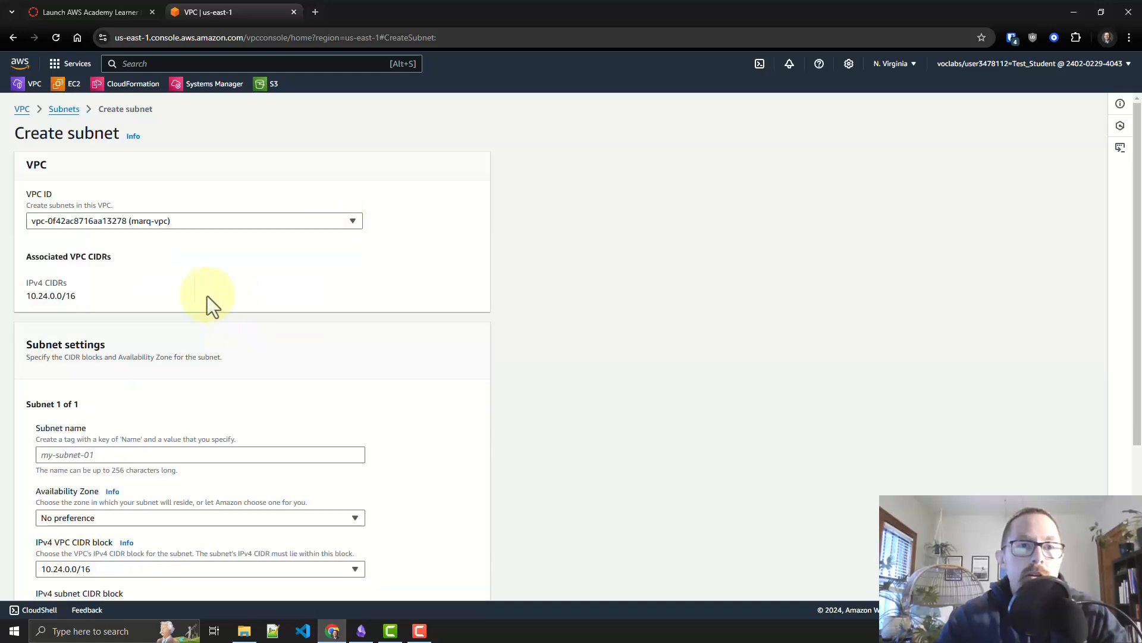
pyautogui.click(175, 456)
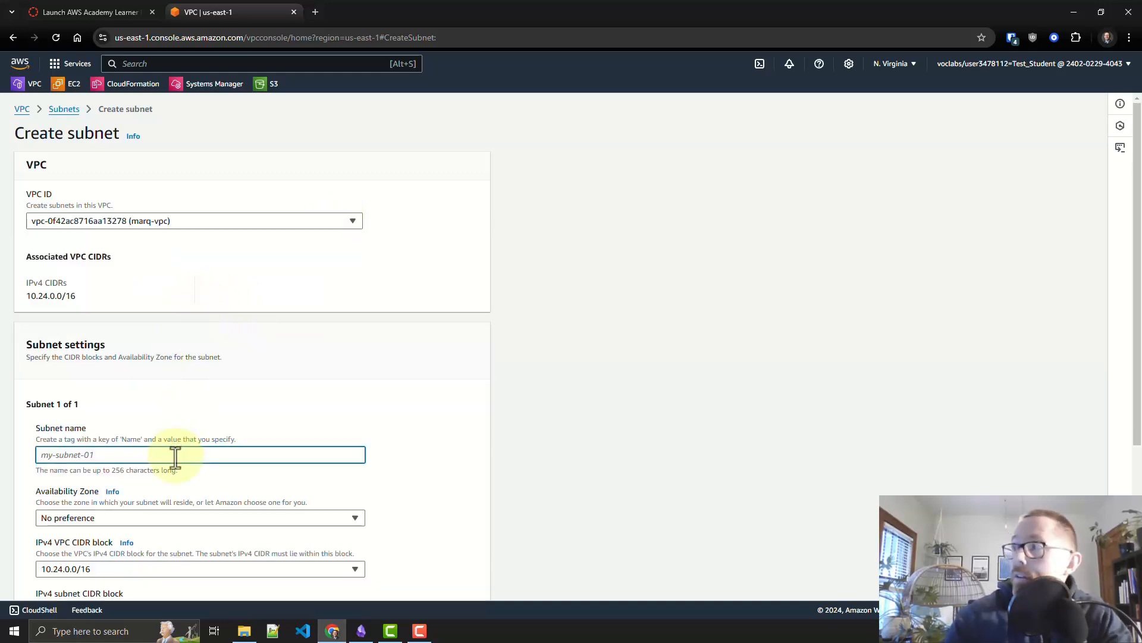
pyautogui.write('marq-web')
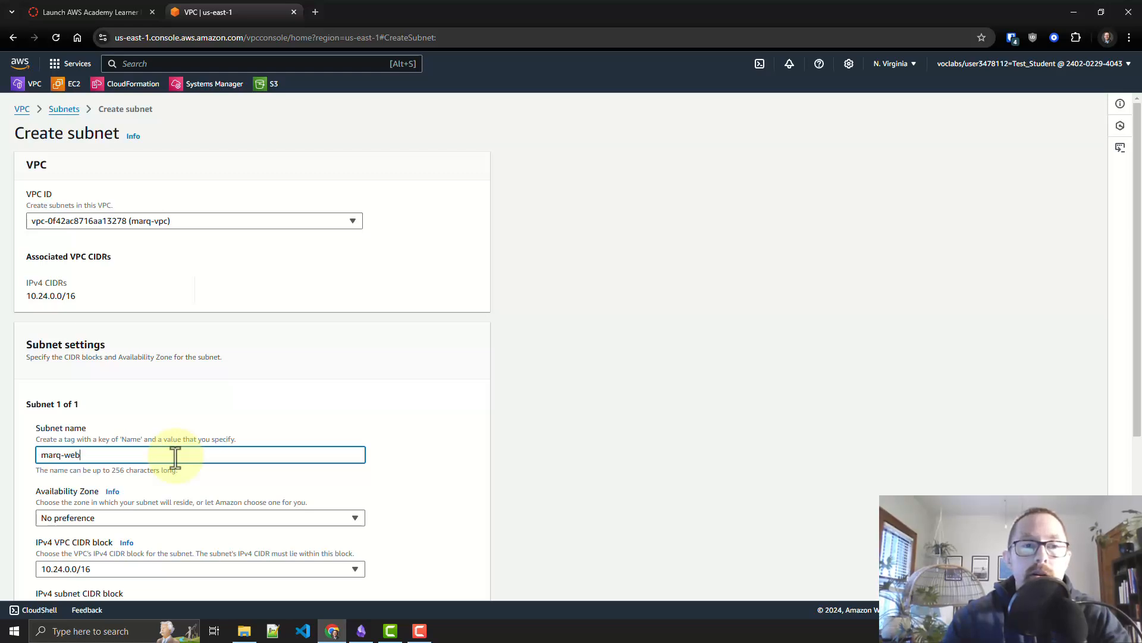
pyautogui.press('Tab')
pyautogui.press('Tab')
pyautogui.press('Tab')
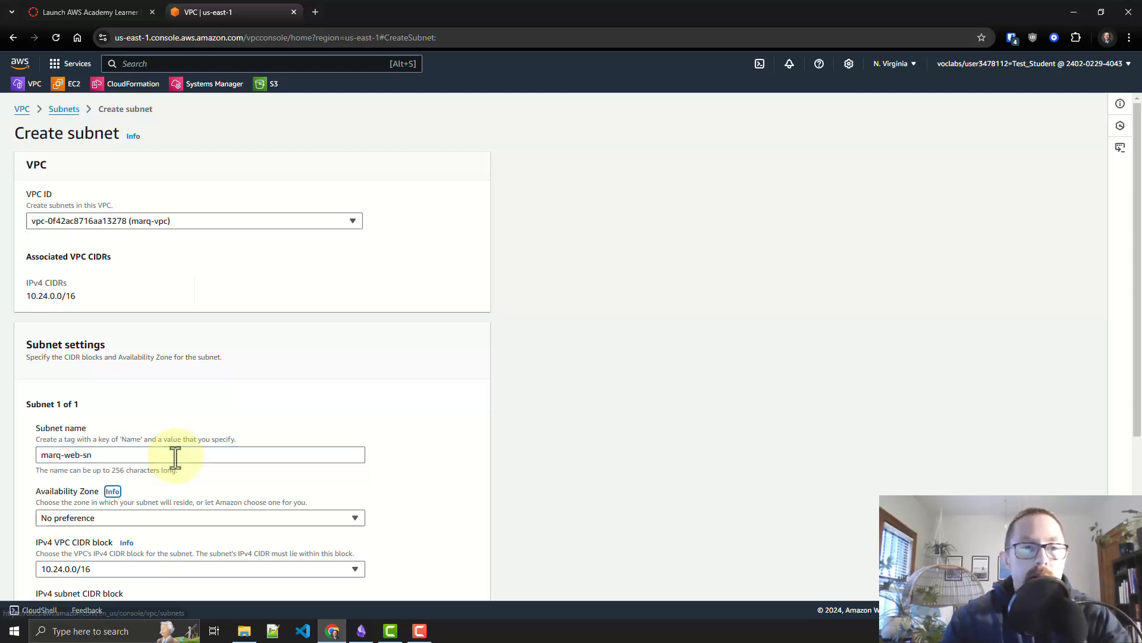
pyautogui.press('Tab')
pyautogui.press('Tab')
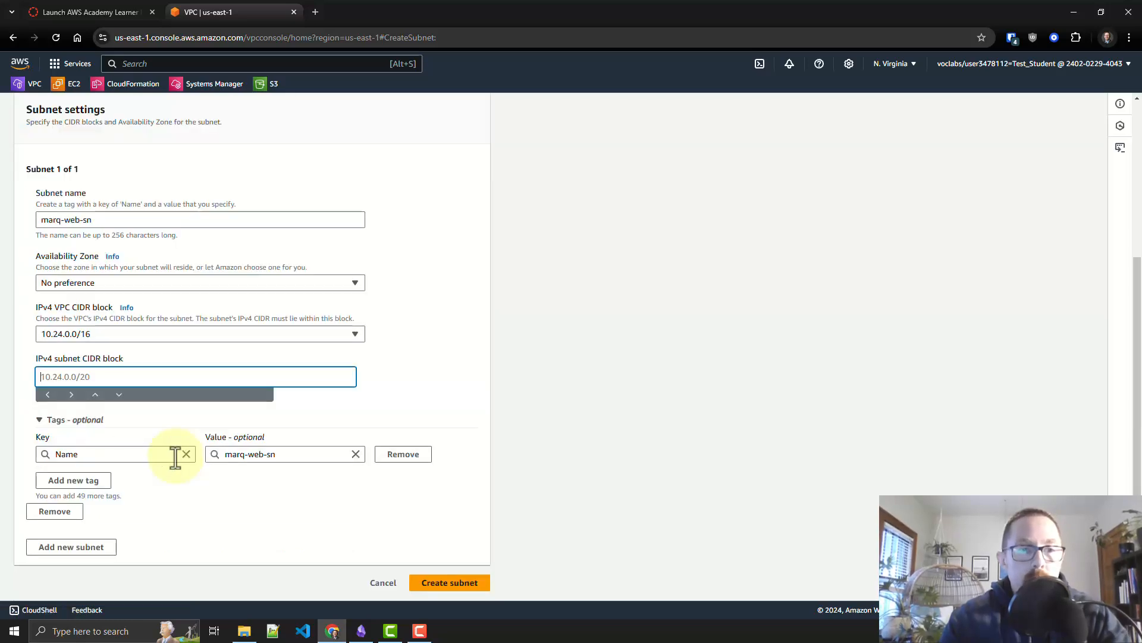
pyautogui.write('10.')
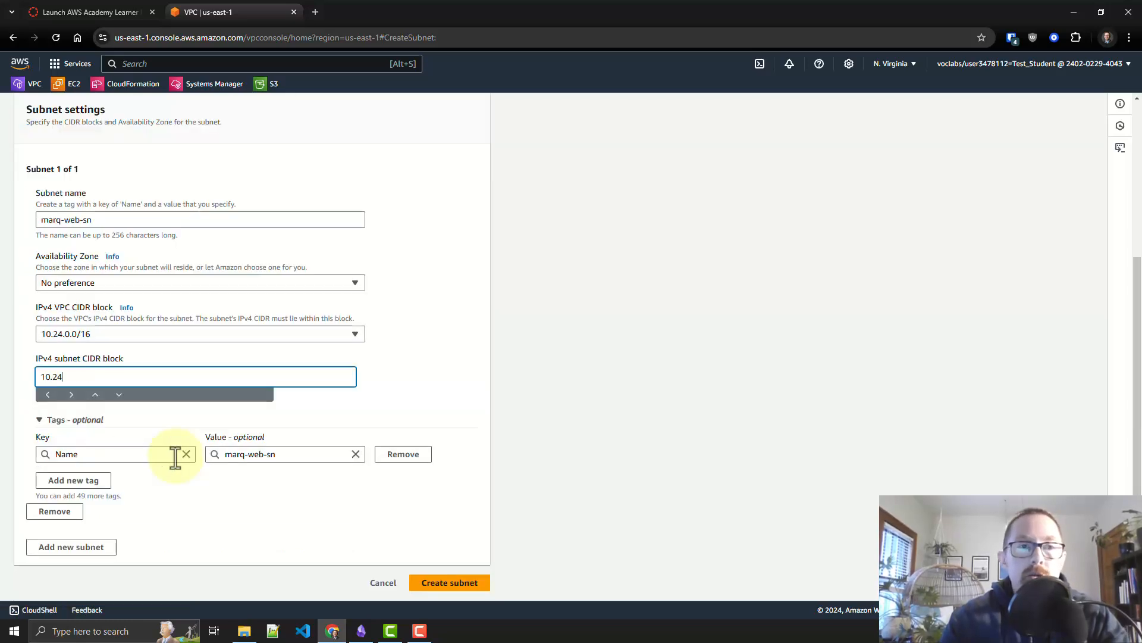
pyautogui.write('24.20')
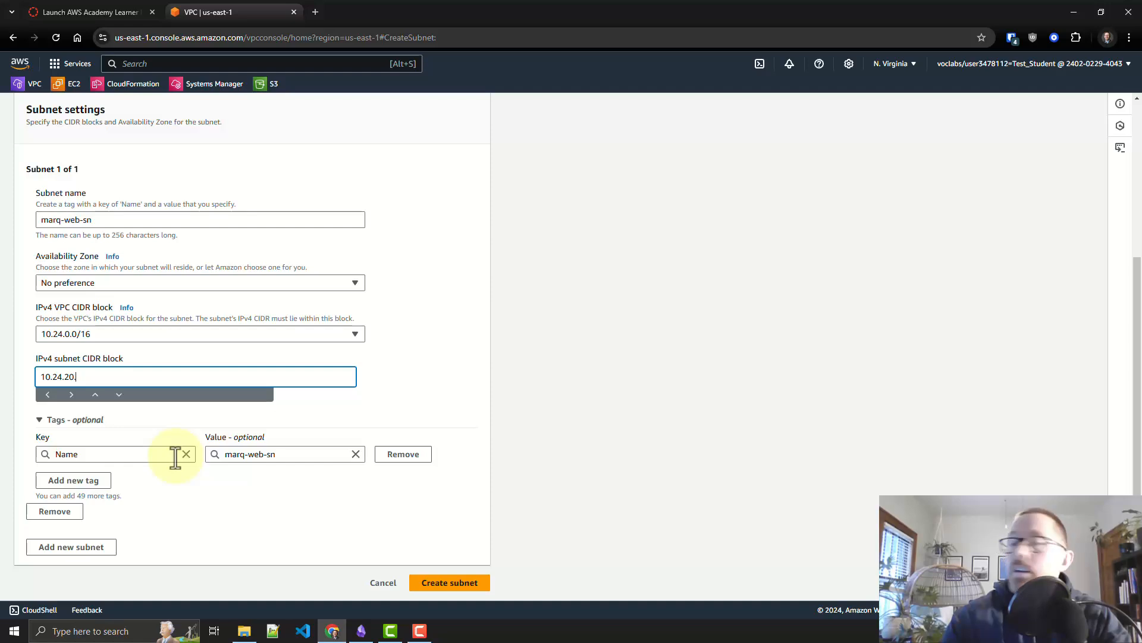
pyautogui.write('.0/24')
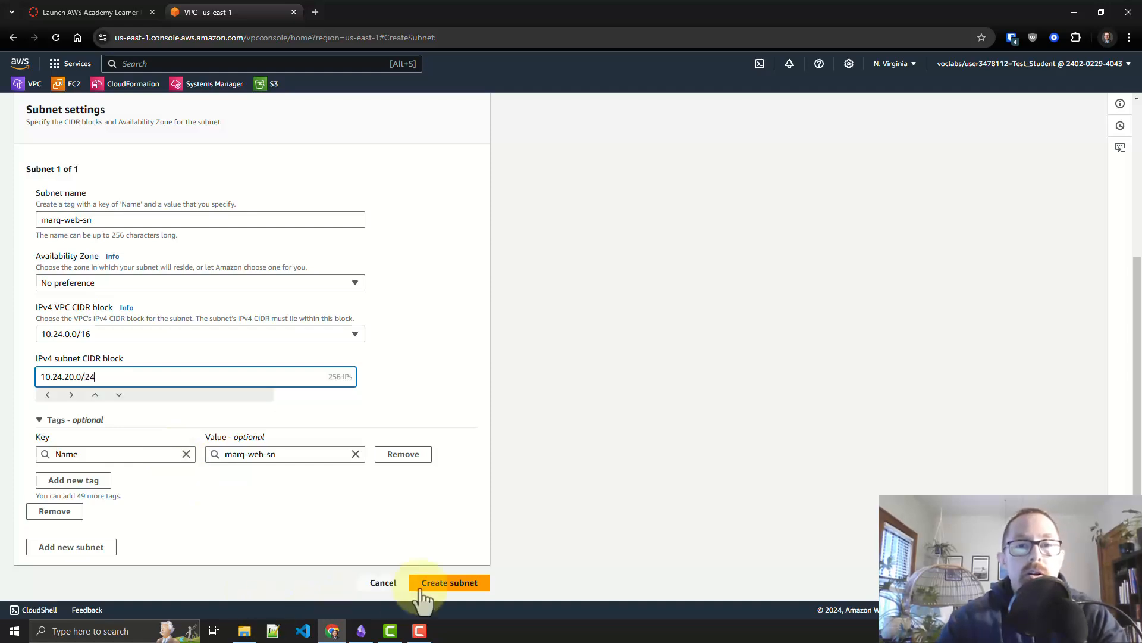
pyautogui.click(445, 585)
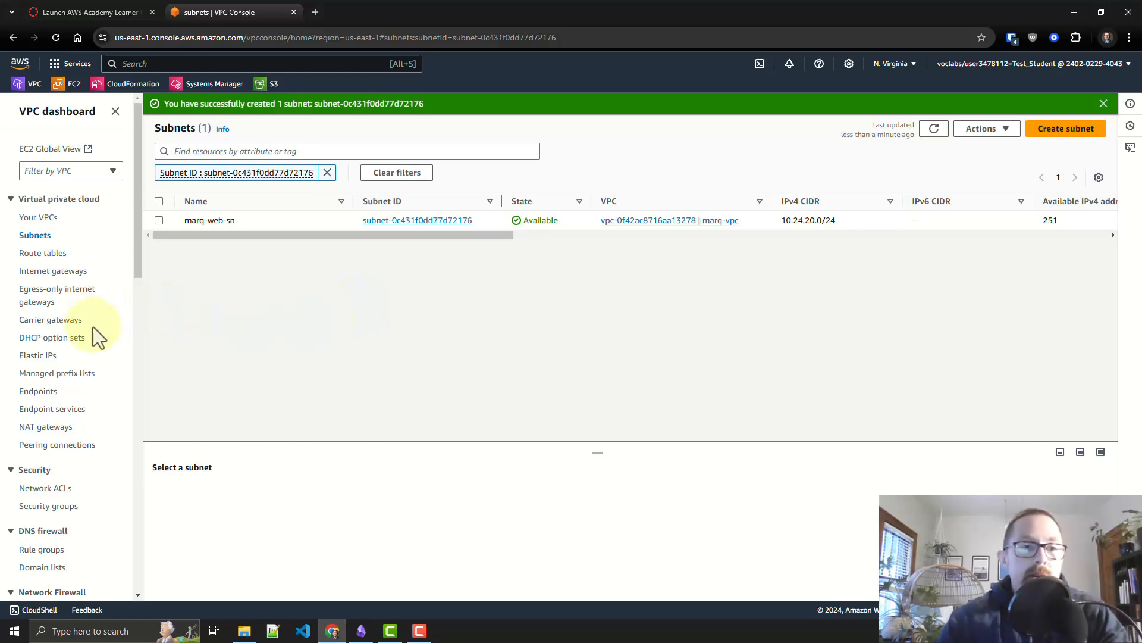
# Step: Start security group marq-nat-instance-sg in marq-vpc, described 'NAT Instance'
pyautogui.click(62, 511)
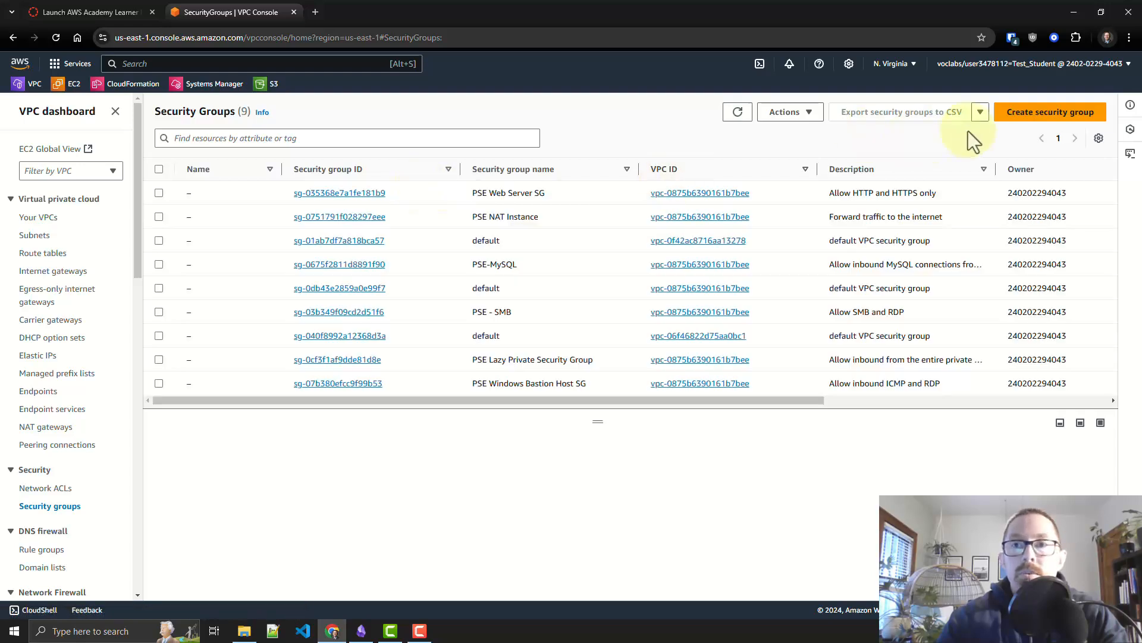
pyautogui.click(1041, 112)
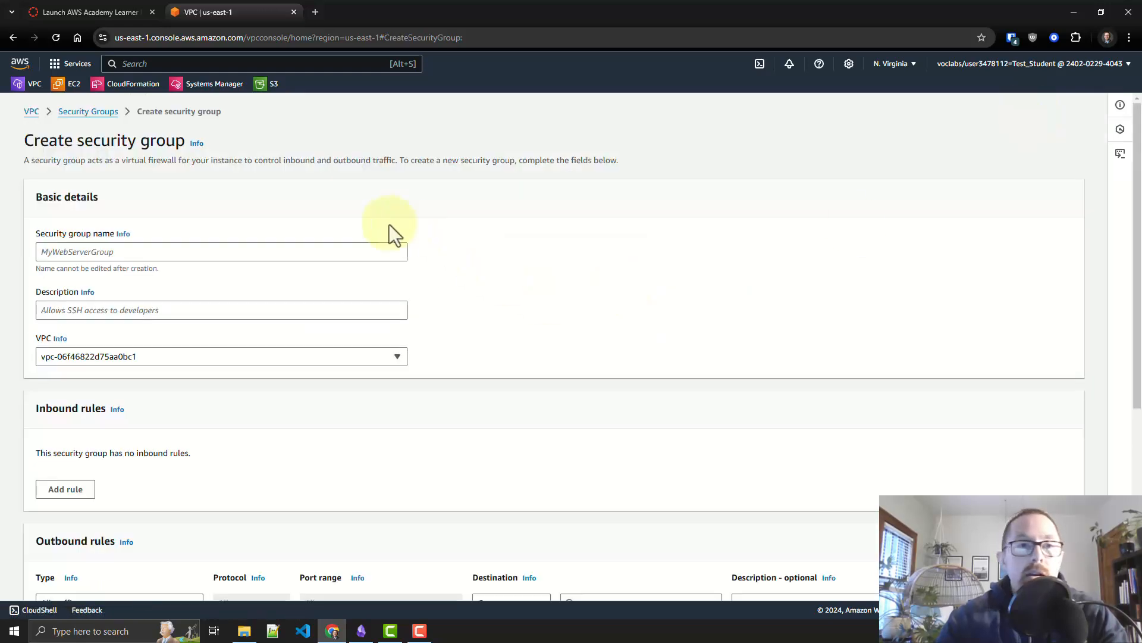
pyautogui.click(329, 252)
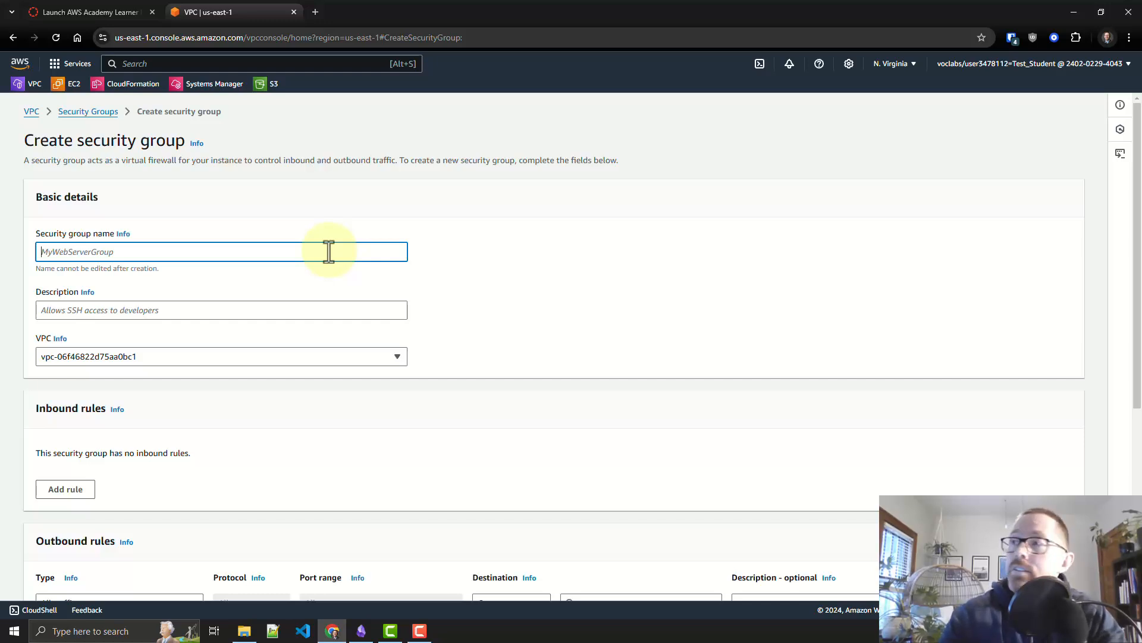
pyautogui.write('ma')
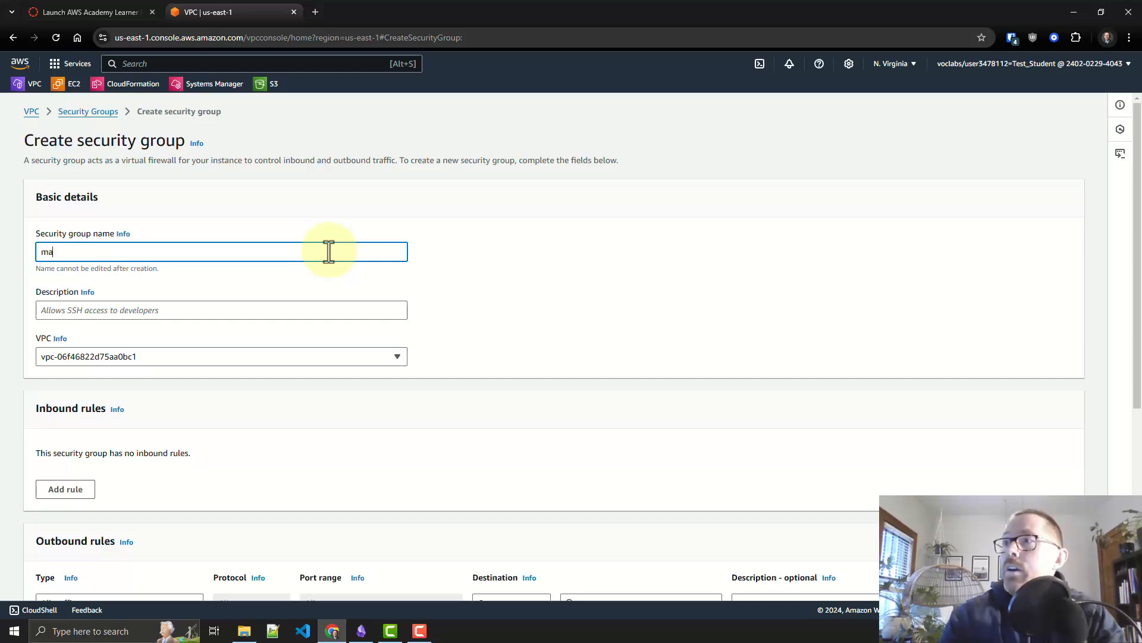
pyautogui.write('rq-nat-i')
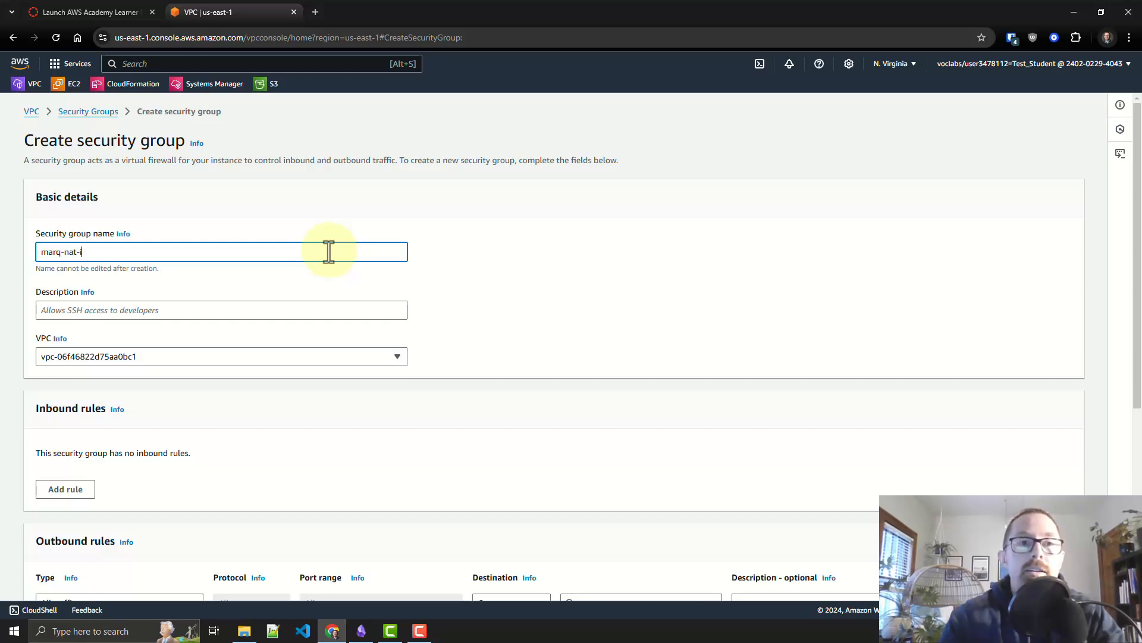
pyautogui.write('nstance-sg')
pyautogui.press('Tab')
pyautogui.press('Tab')
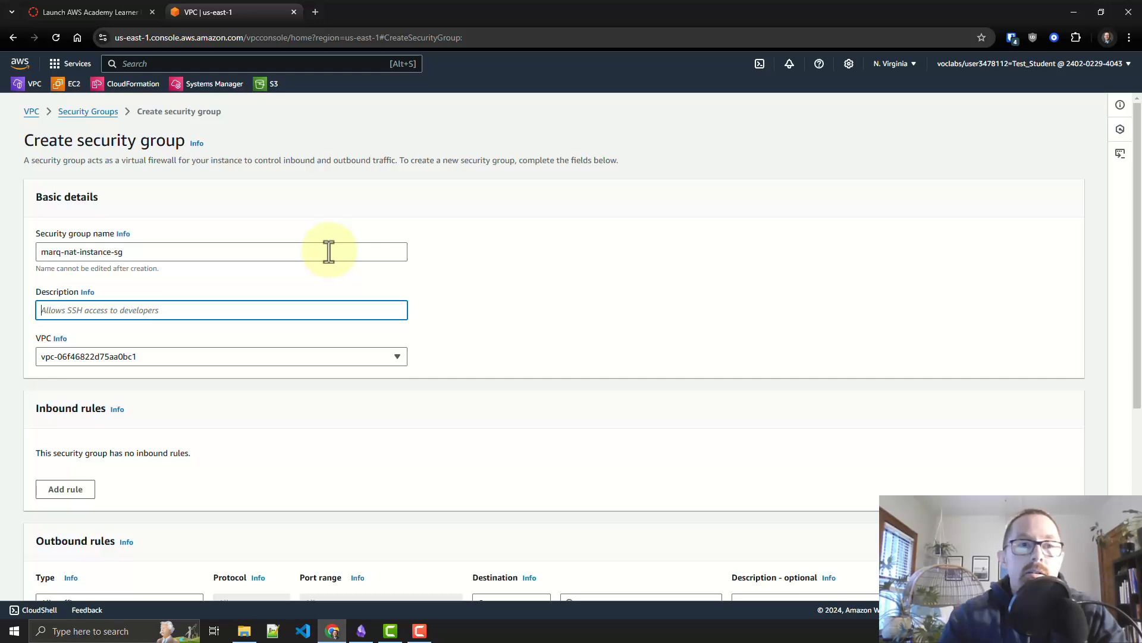
pyautogui.write('NAT Instance')
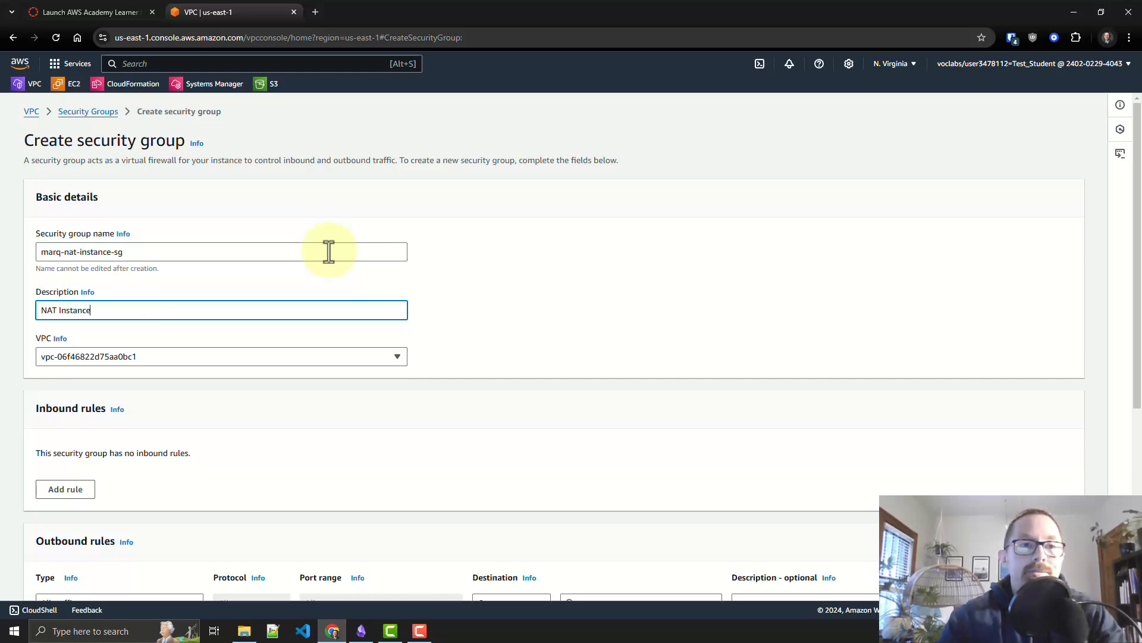
pyautogui.click(396, 361)
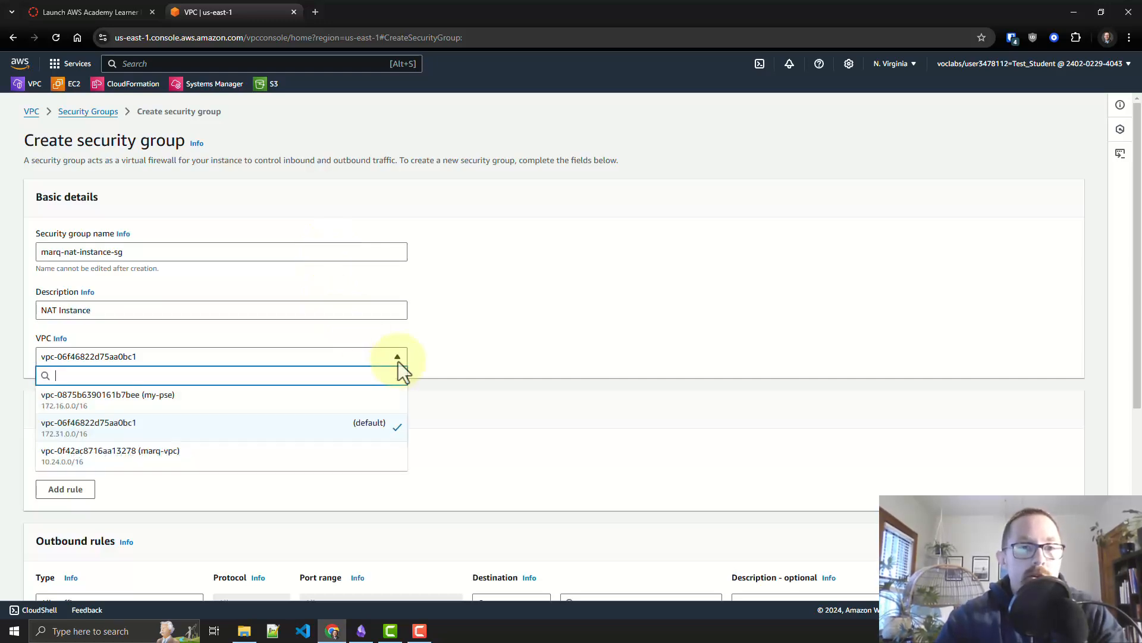
pyautogui.click(297, 456)
pyautogui.scroll(-1, 298, 440)
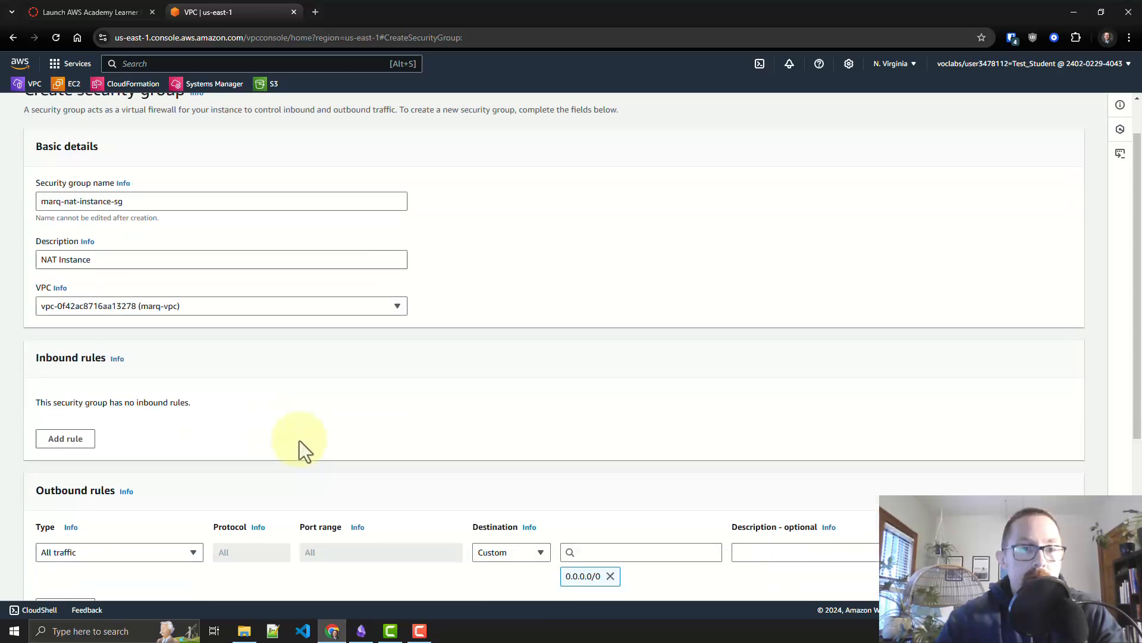
# Step: Add an All traffic inbound rule from 10.24.0.0/16 and create the security group
pyautogui.click(62, 437)
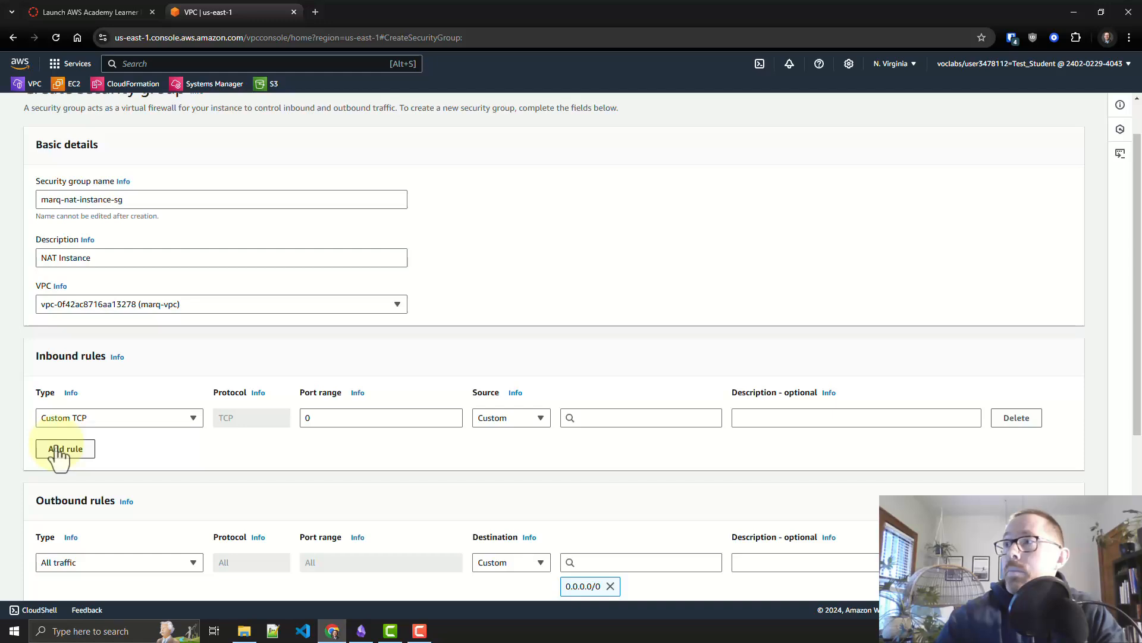
pyautogui.click(152, 418)
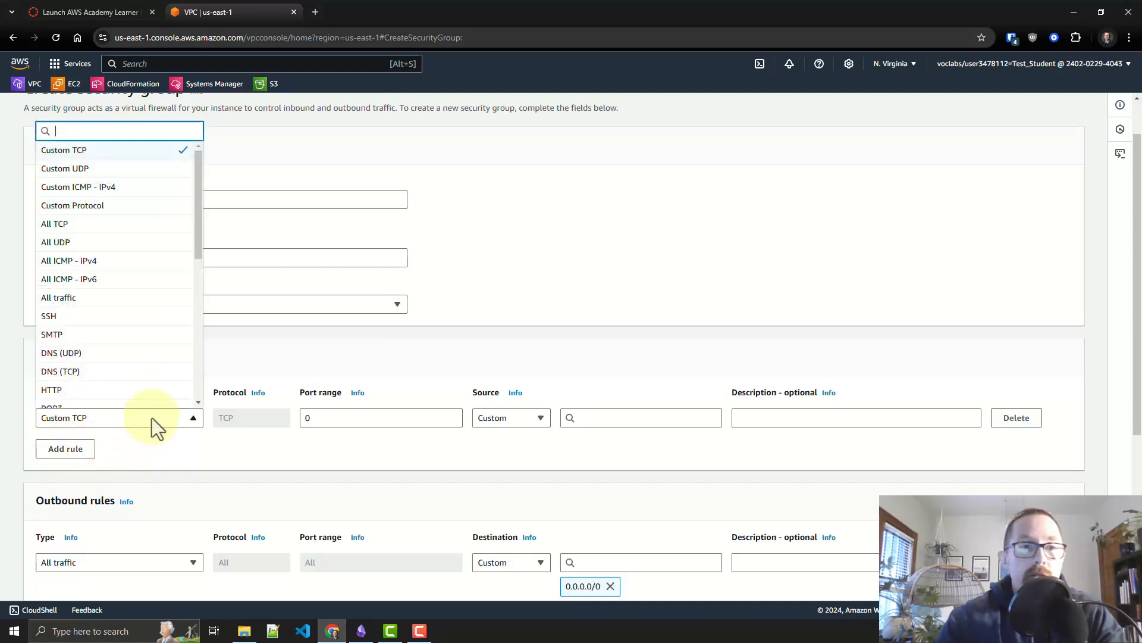
pyautogui.click(129, 298)
pyautogui.click(619, 420)
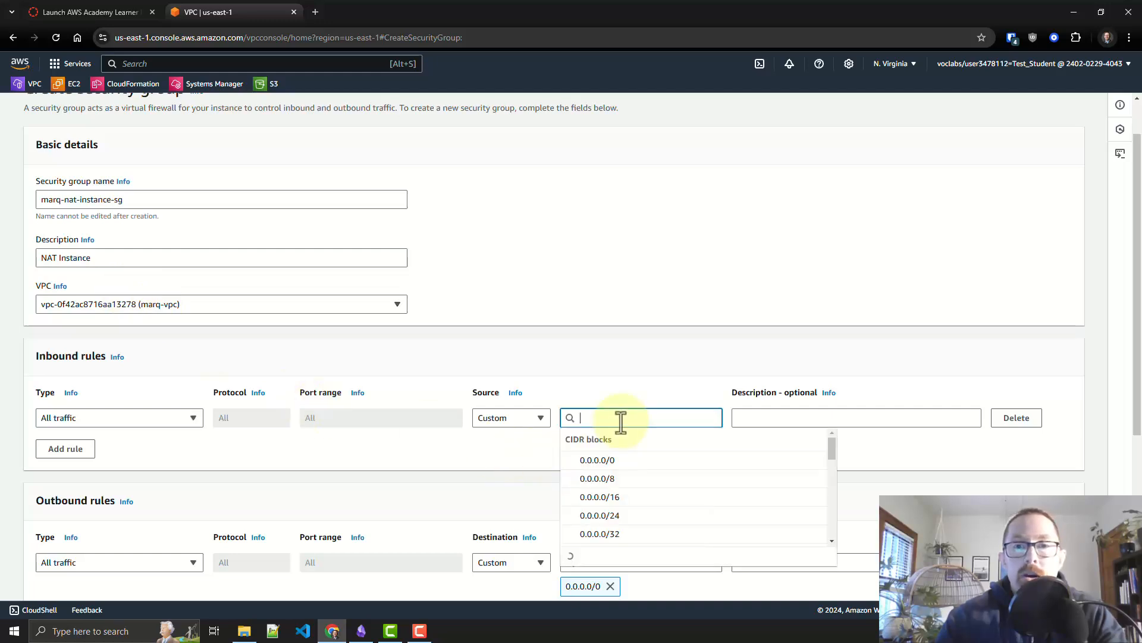
pyautogui.write('10.24.0.')
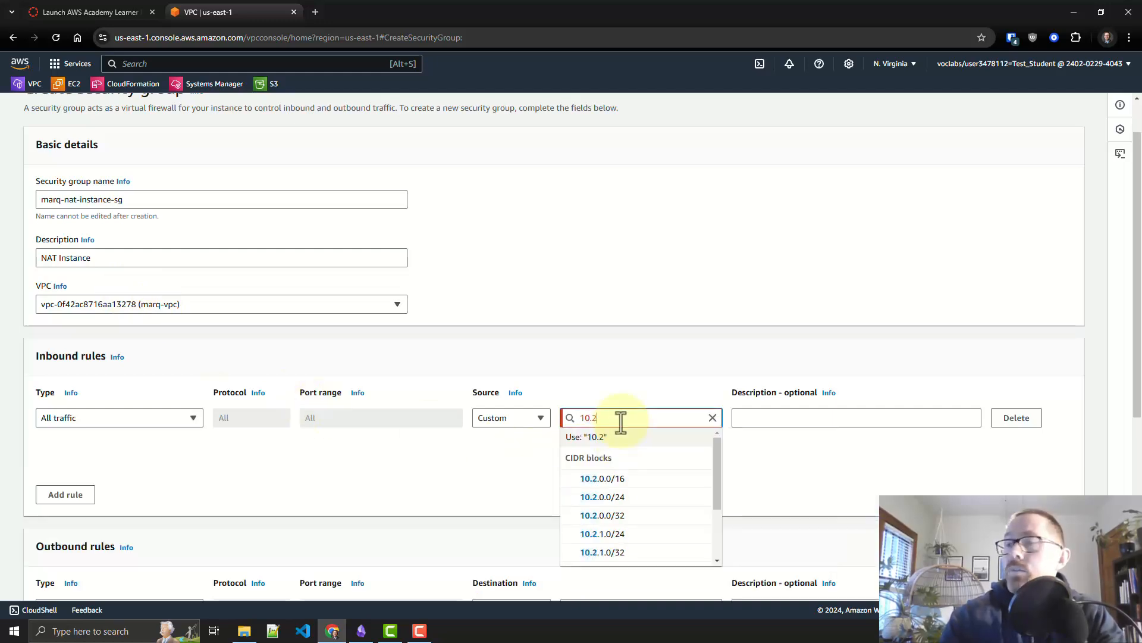
pyautogui.write('16')
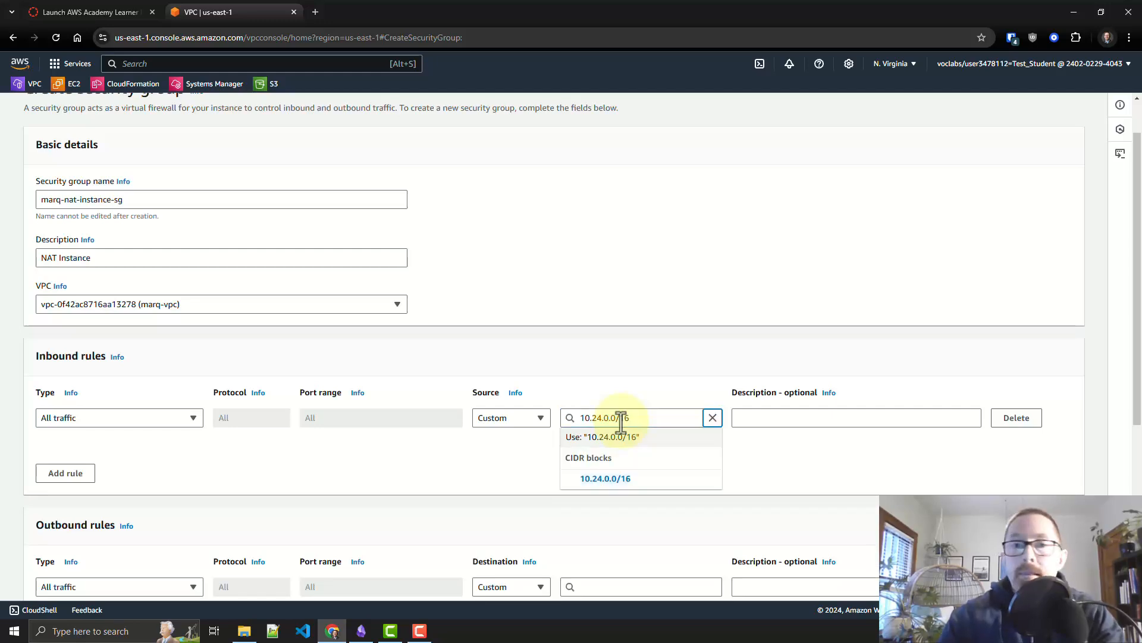
pyautogui.scroll(-2, 621, 423)
pyautogui.scroll(-1, 620, 423)
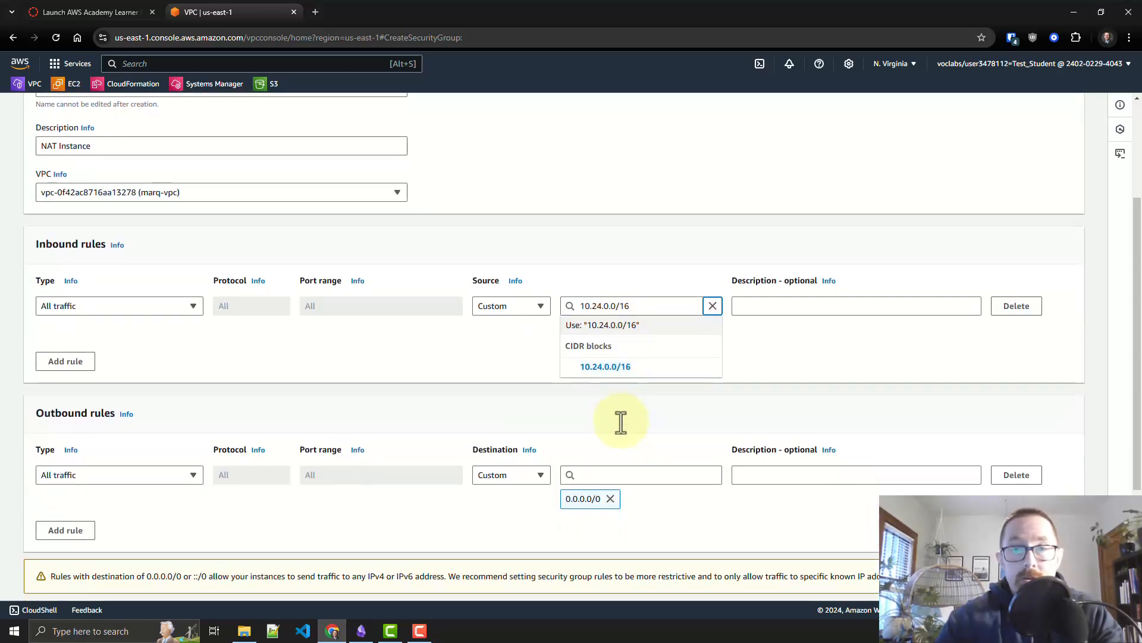
pyautogui.click(821, 370)
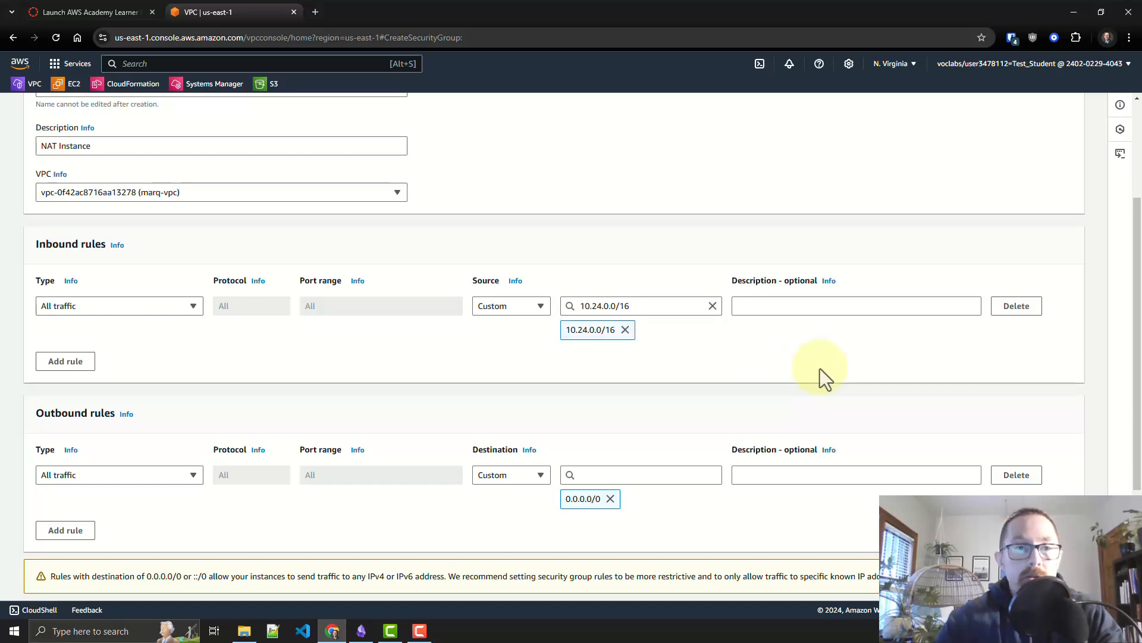
pyautogui.scroll(-3, 820, 369)
pyautogui.scroll(-1, 820, 369)
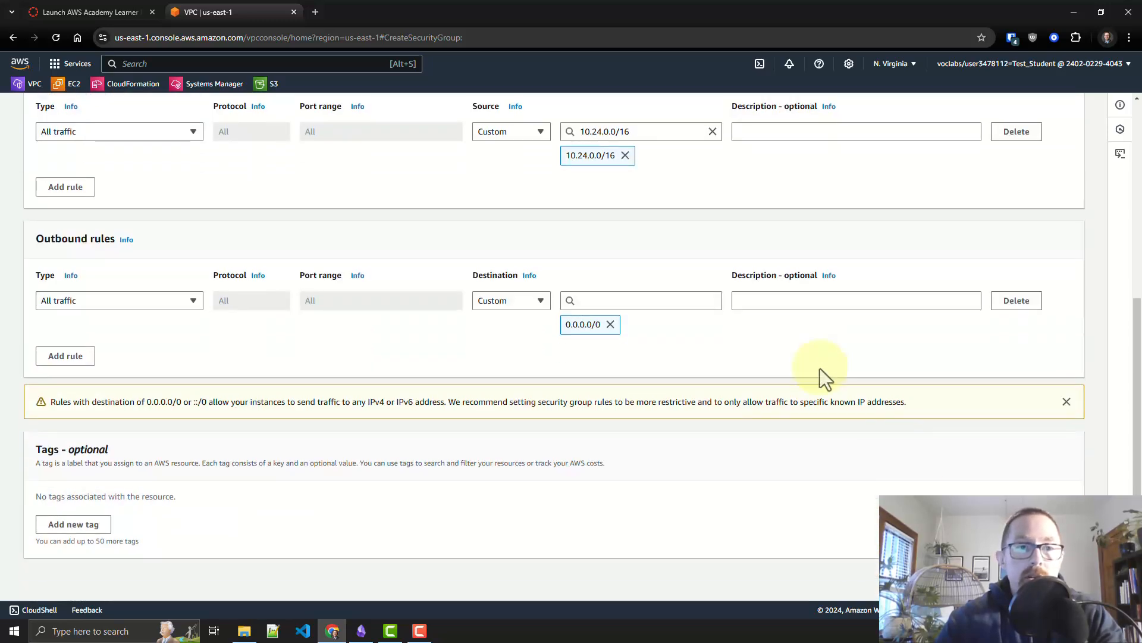
pyautogui.click(1033, 579)
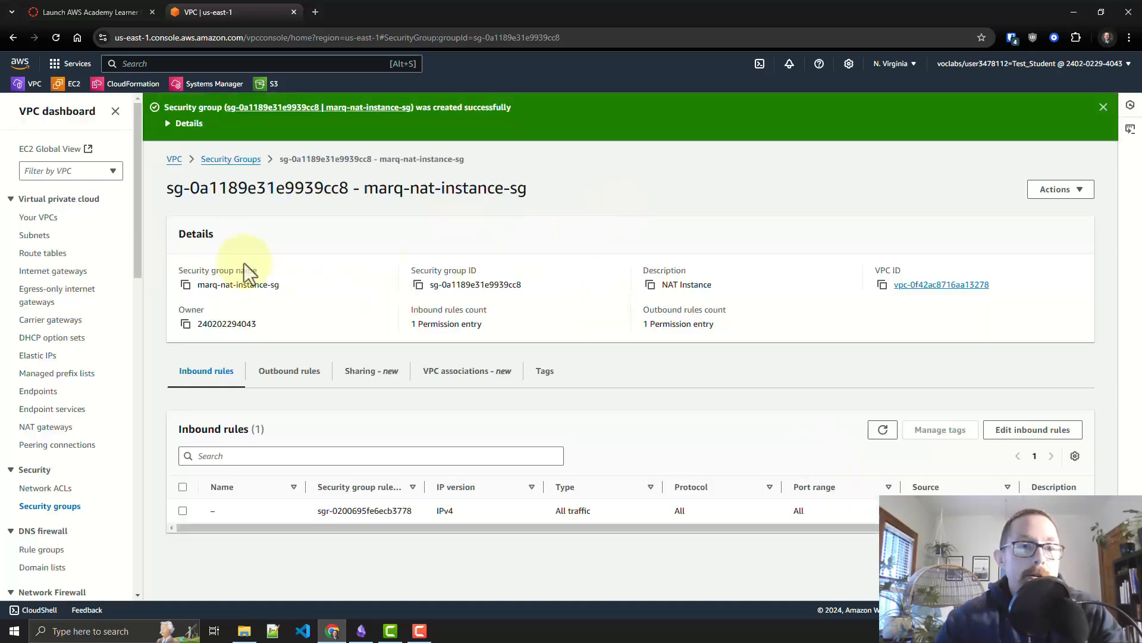
# Step: Start security group Marq-Active-Directory-sg in marq-vpc, described 'Lazy Active Directory'
pyautogui.click(67, 507)
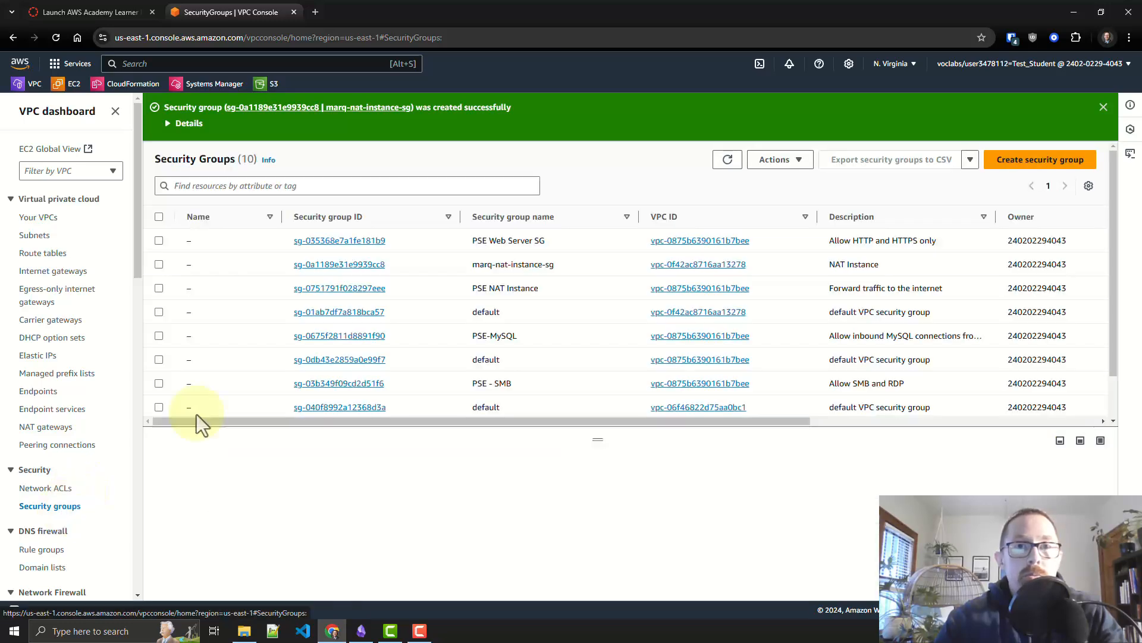
pyautogui.click(1049, 168)
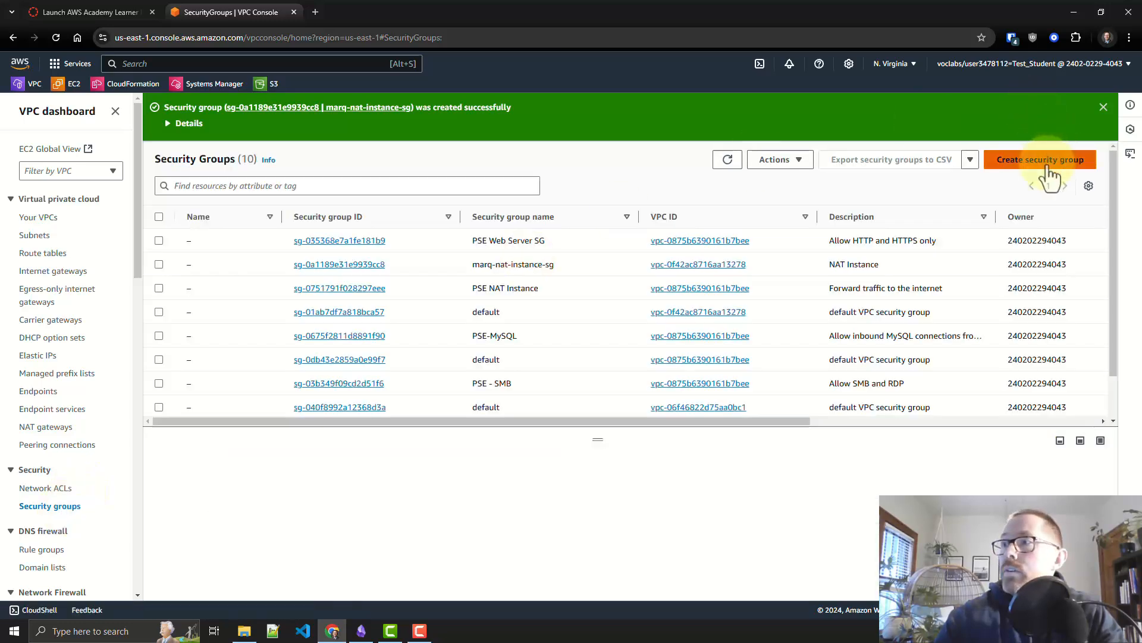
pyautogui.click(340, 249)
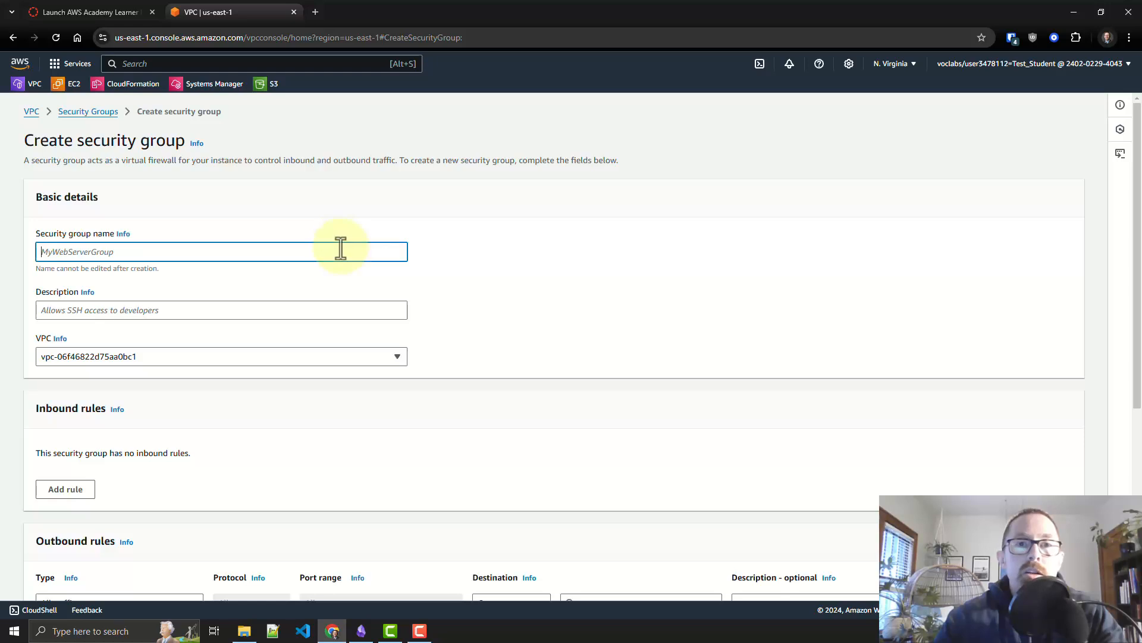
pyautogui.write('Mar')
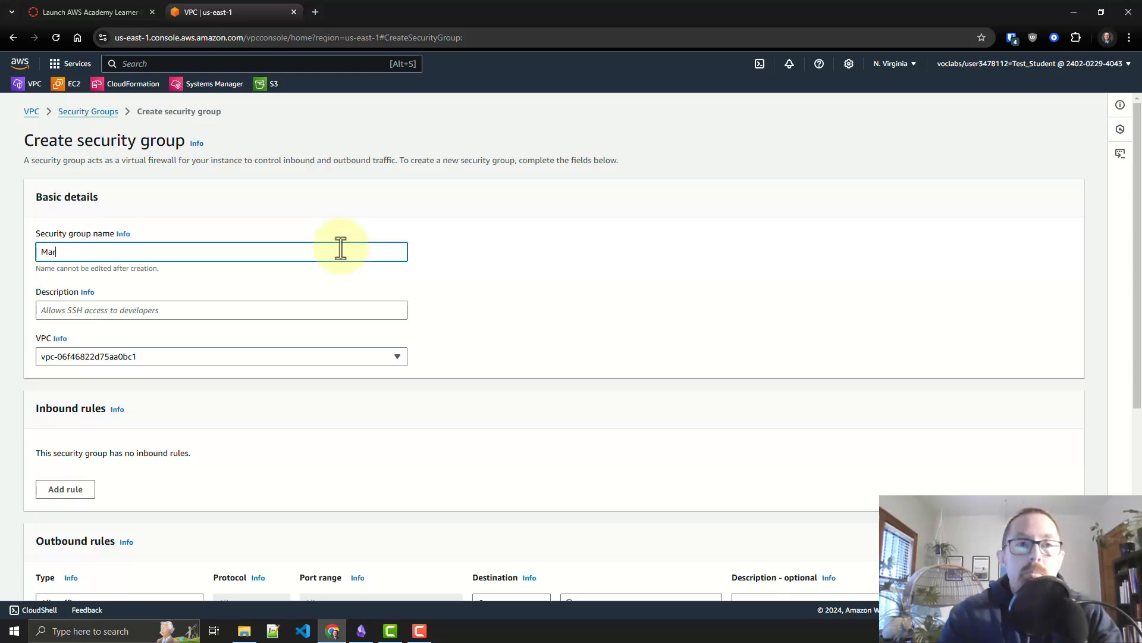
pyautogui.write('q-Active-')
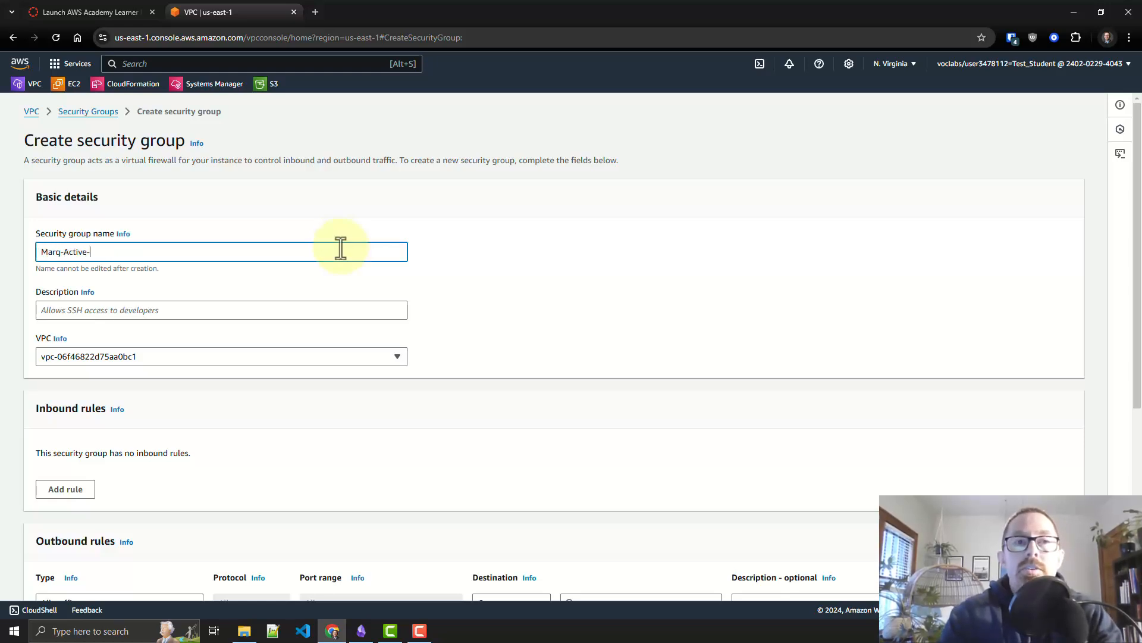
pyautogui.write('Directory-sg')
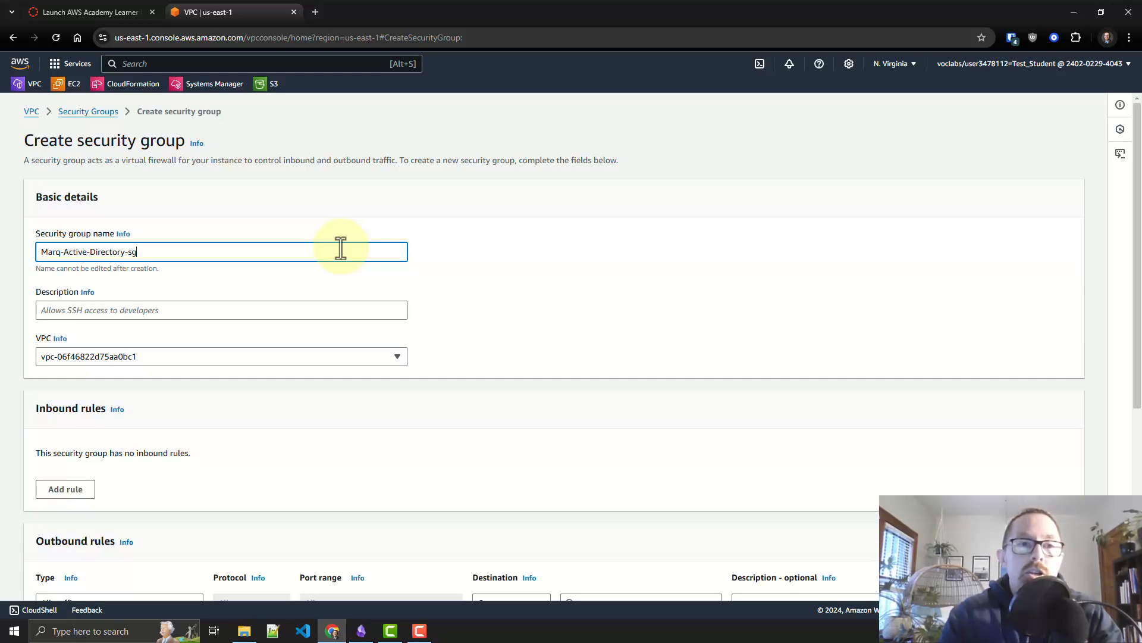
pyautogui.press('Tab')
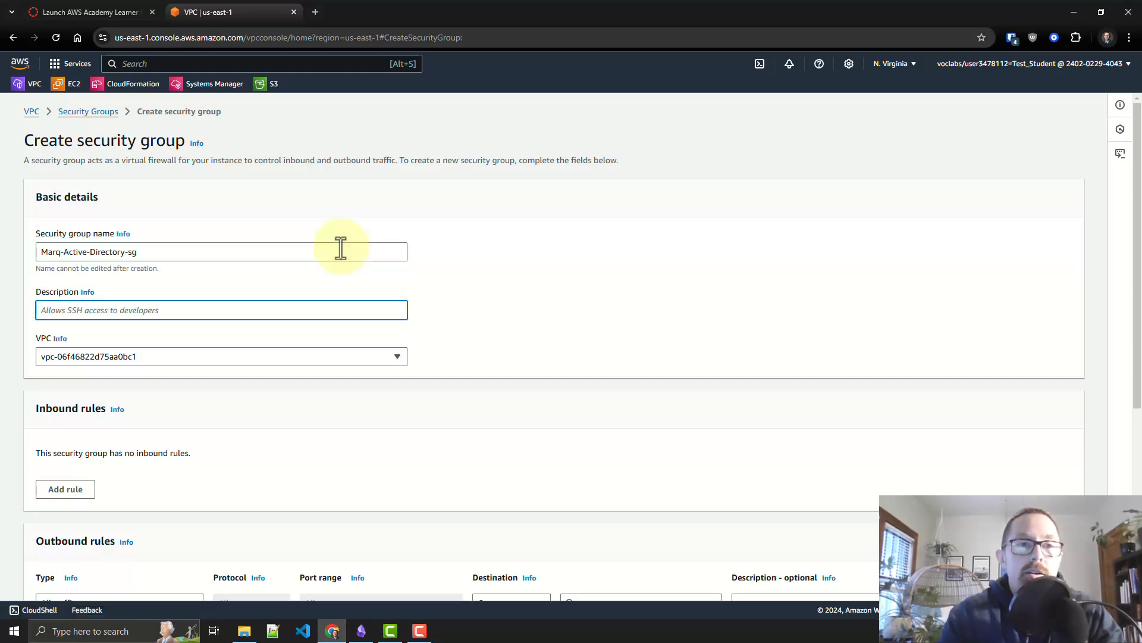
pyautogui.write('Lazy A')
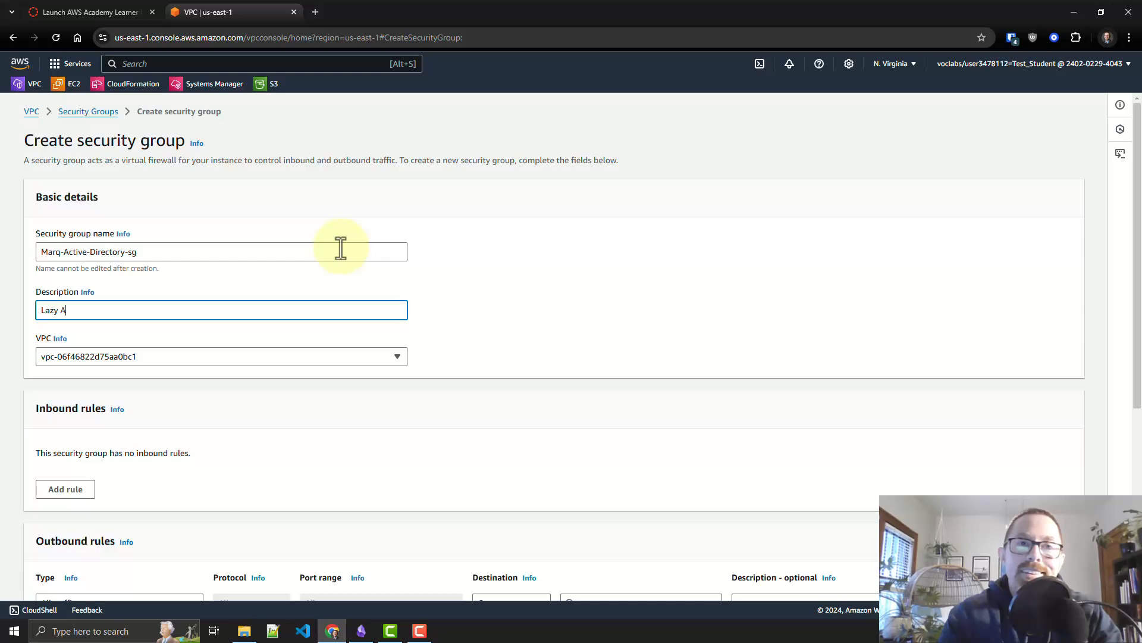
pyautogui.write('ctive Direct')
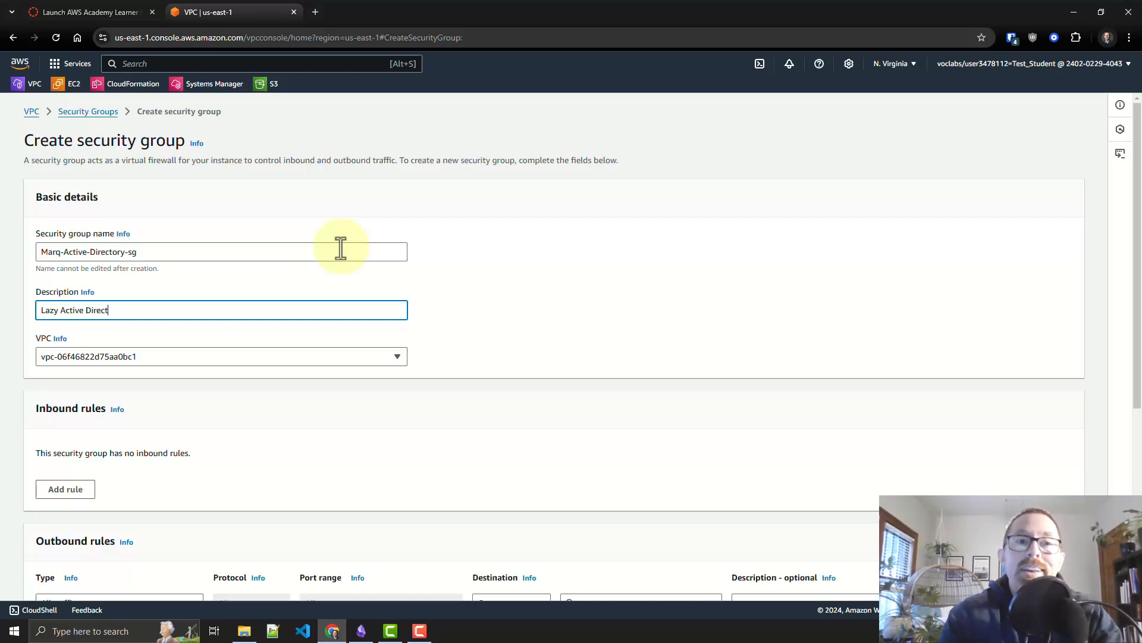
pyautogui.write('ory')
pyautogui.press('Tab')
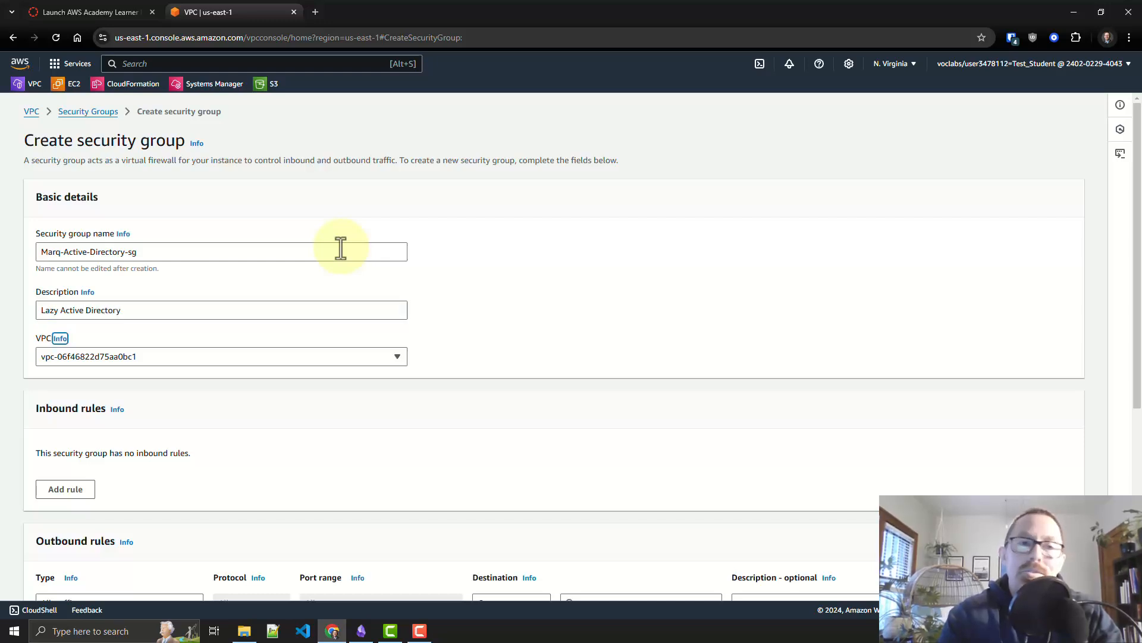
pyautogui.click(395, 359)
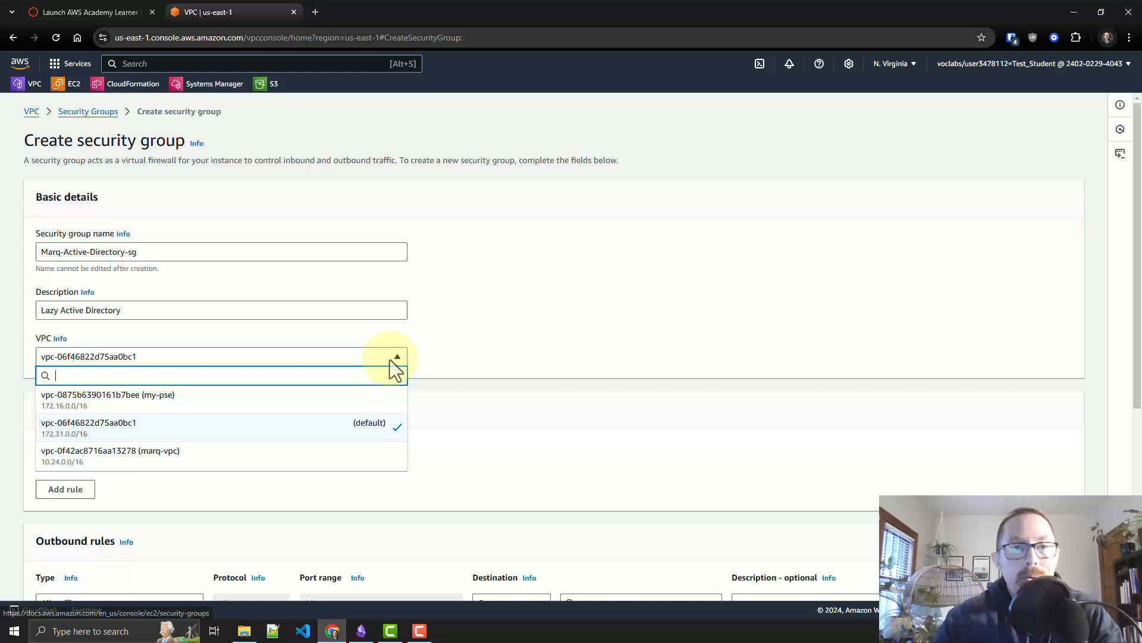
pyautogui.click(297, 467)
pyautogui.scroll(-1, 326, 452)
pyautogui.scroll(-1, 326, 452)
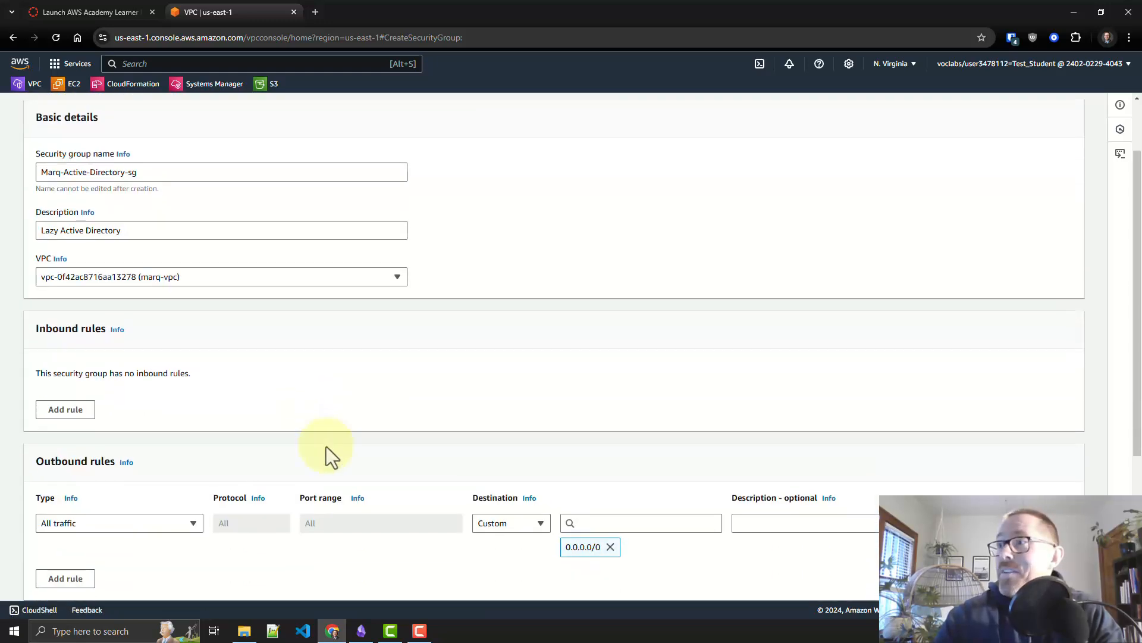
# Step: Add an All traffic inbound rule from 10.24.0.0/16, create the group, and return to the list
pyautogui.click(64, 409)
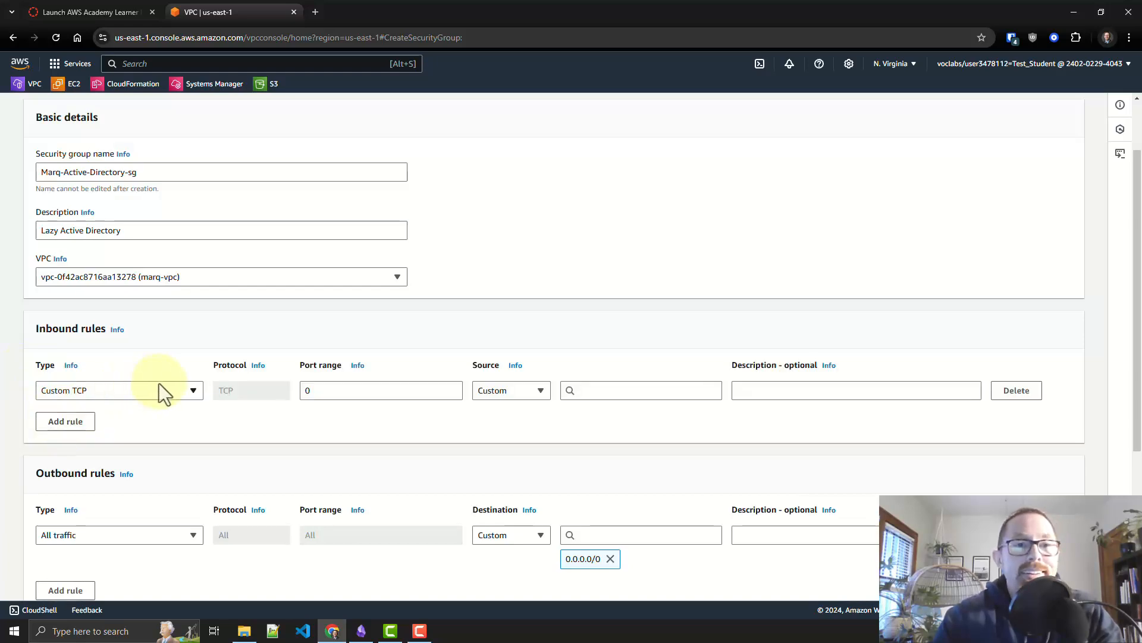
pyautogui.click(159, 388)
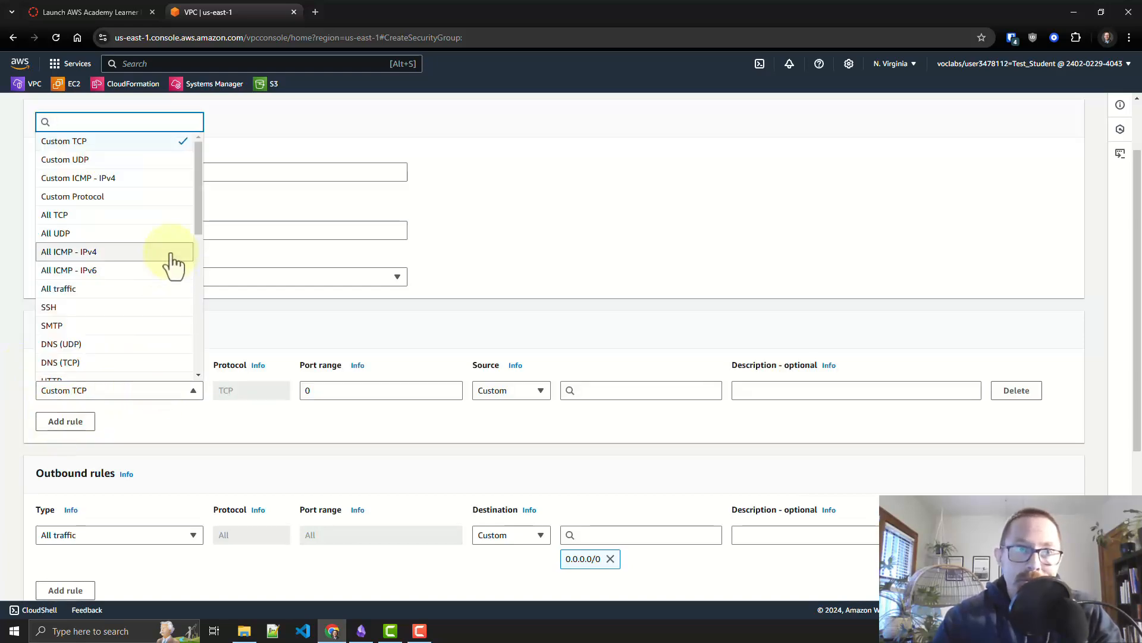
pyautogui.click(148, 290)
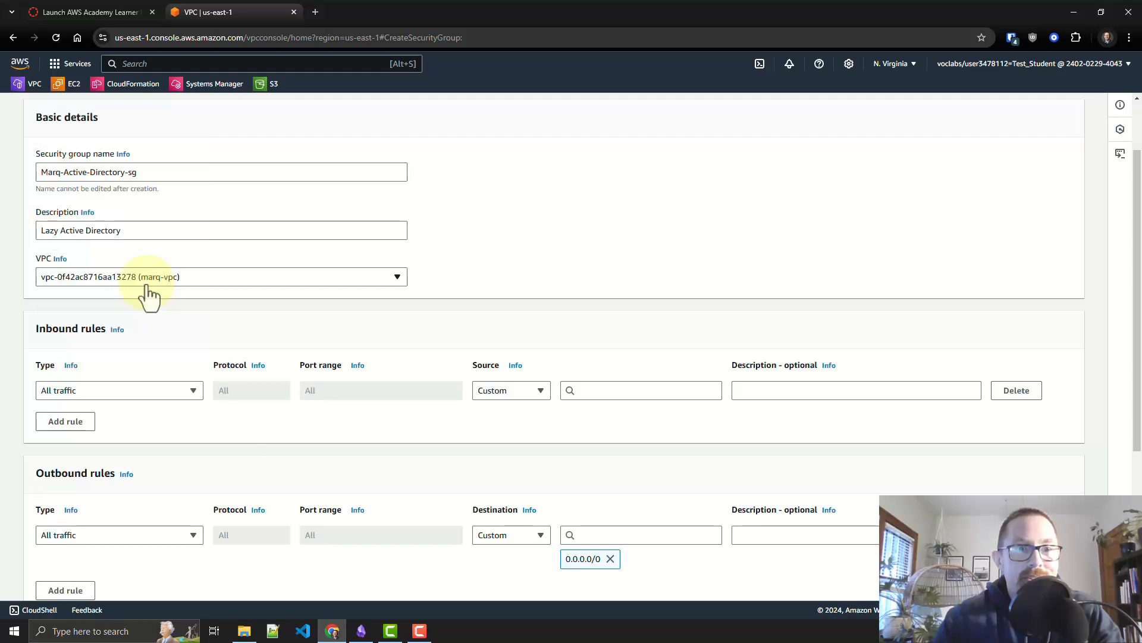
pyautogui.click(599, 392)
pyautogui.write('10.24.')
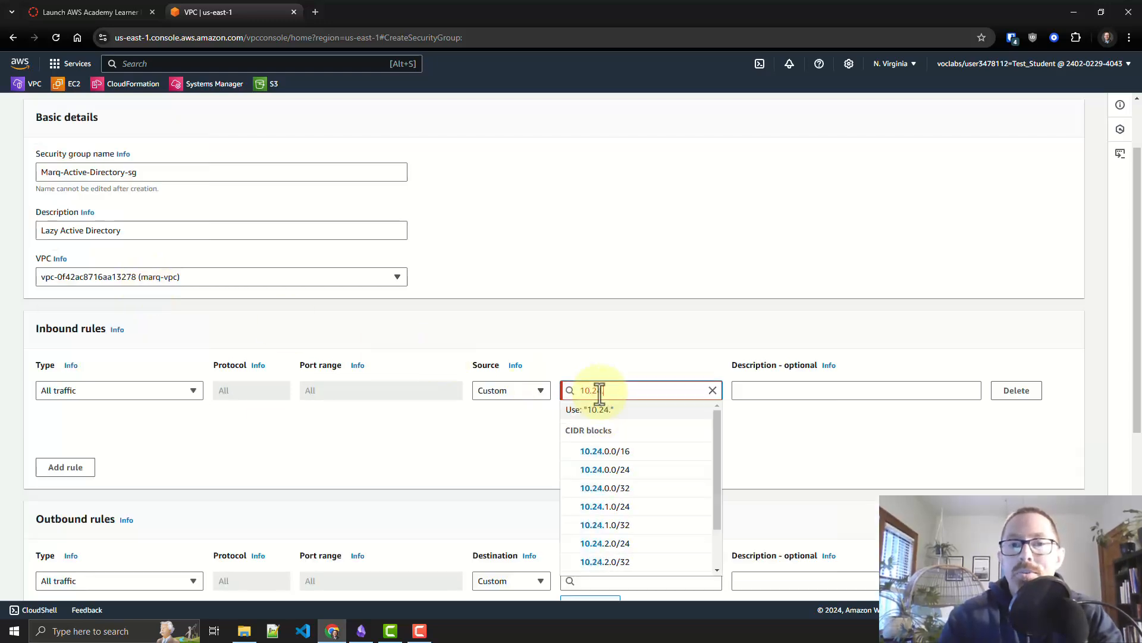
pyautogui.write('0.0/16')
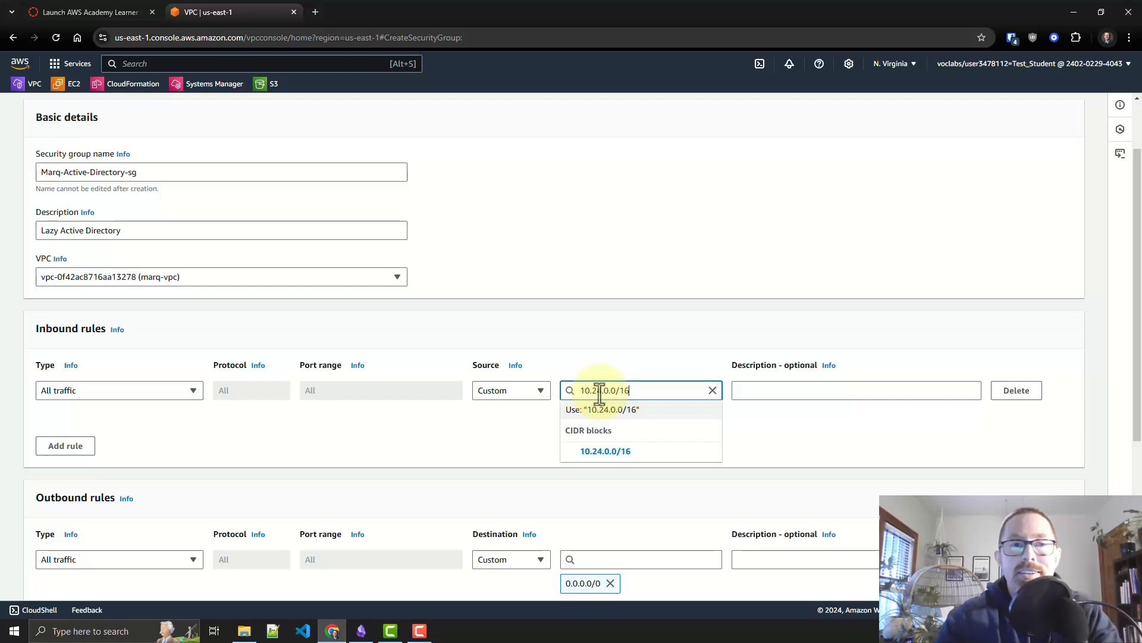
pyautogui.click(580, 450)
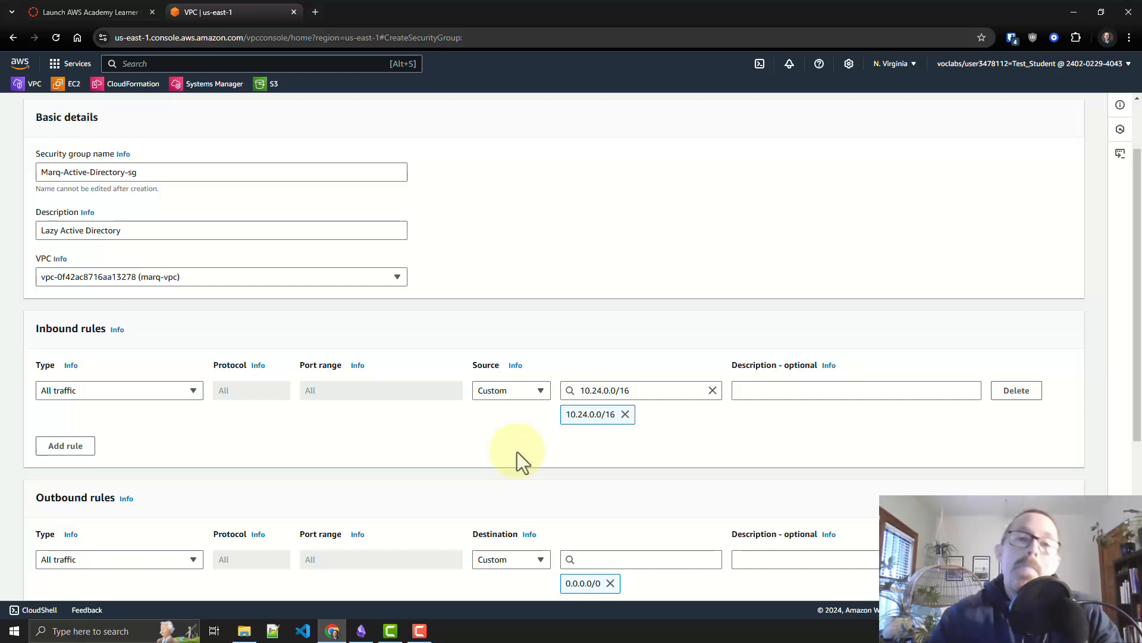
pyautogui.scroll(-2, 516, 451)
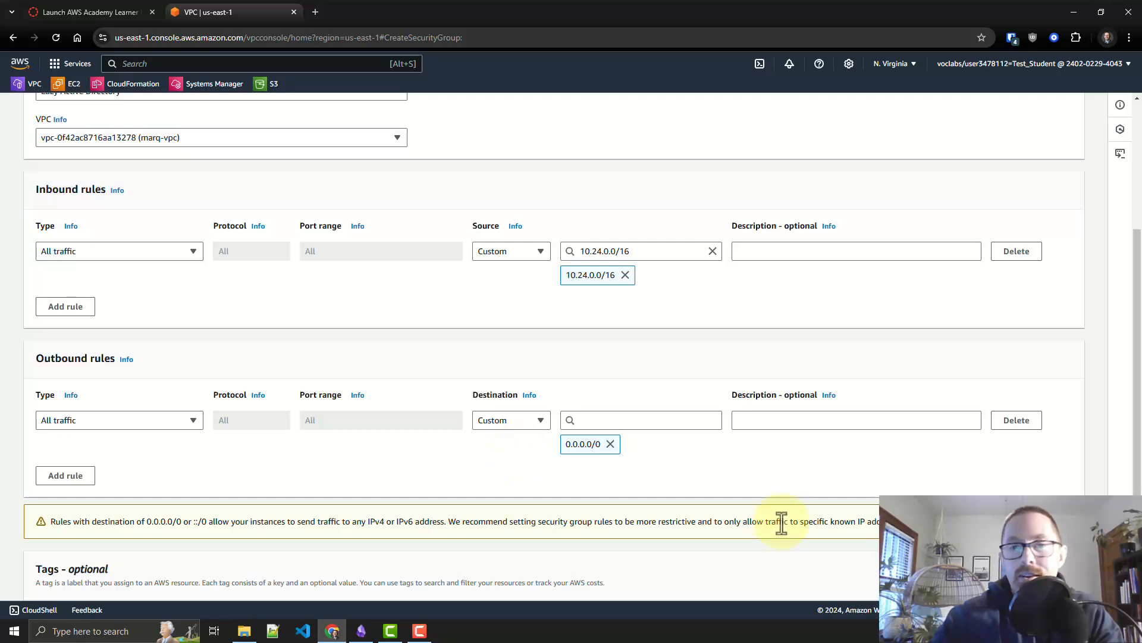
pyautogui.scroll(-2, 783, 523)
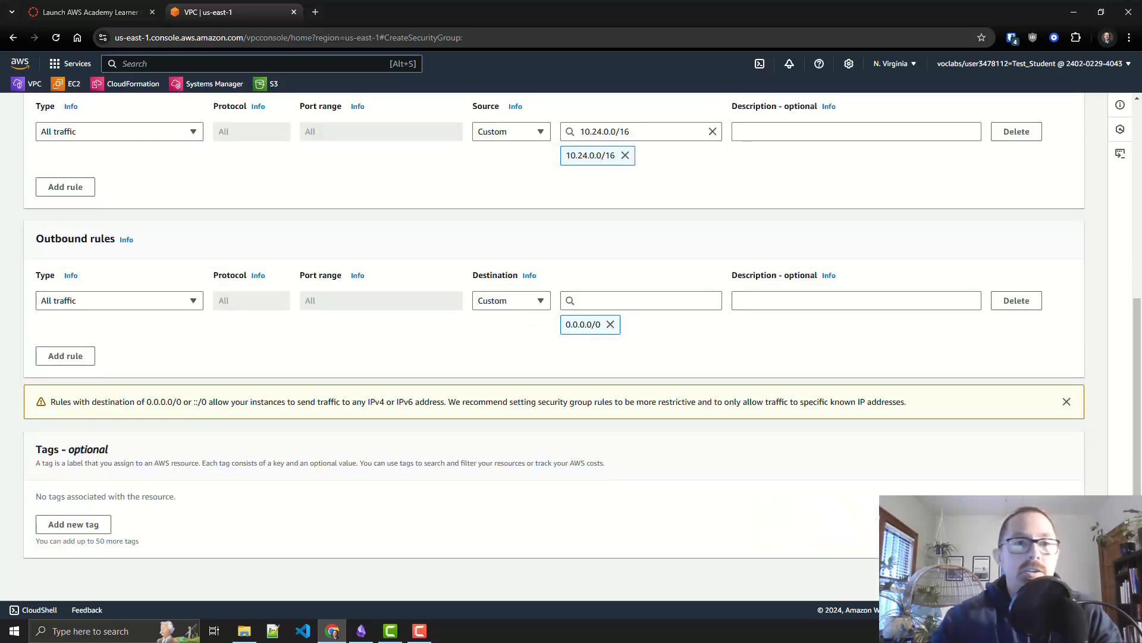
pyautogui.click(1031, 579)
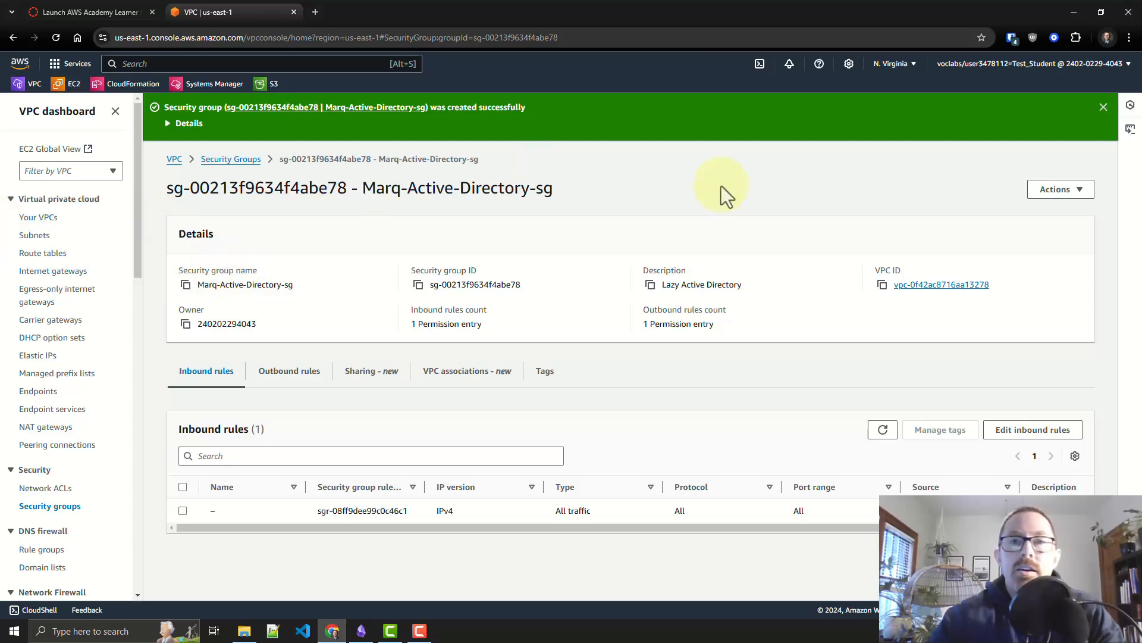
pyautogui.click(83, 509)
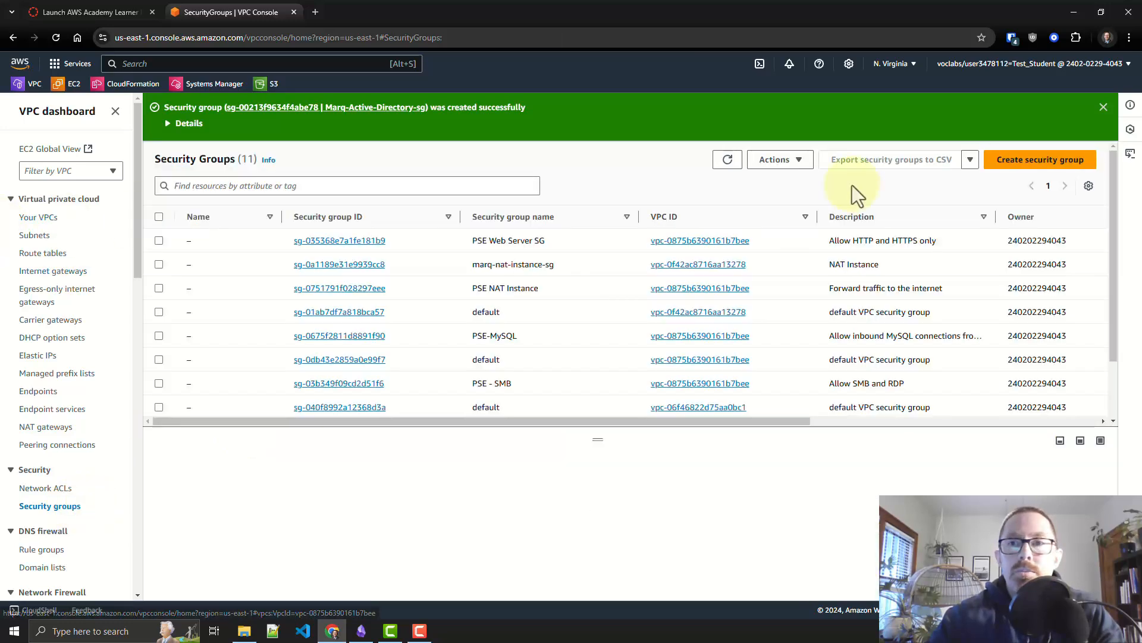
# Step: Start security group Marq-Windows-Bastion-sg in marq-vpc, described 'Bastion host'
pyautogui.click(1029, 168)
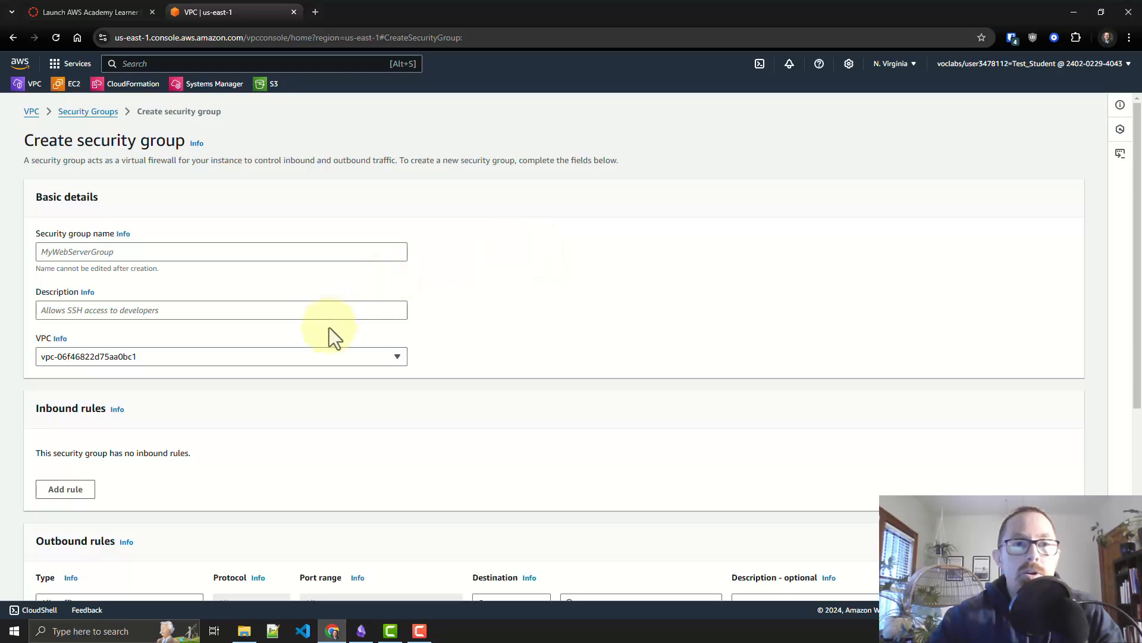
pyautogui.click(325, 354)
pyautogui.click(260, 464)
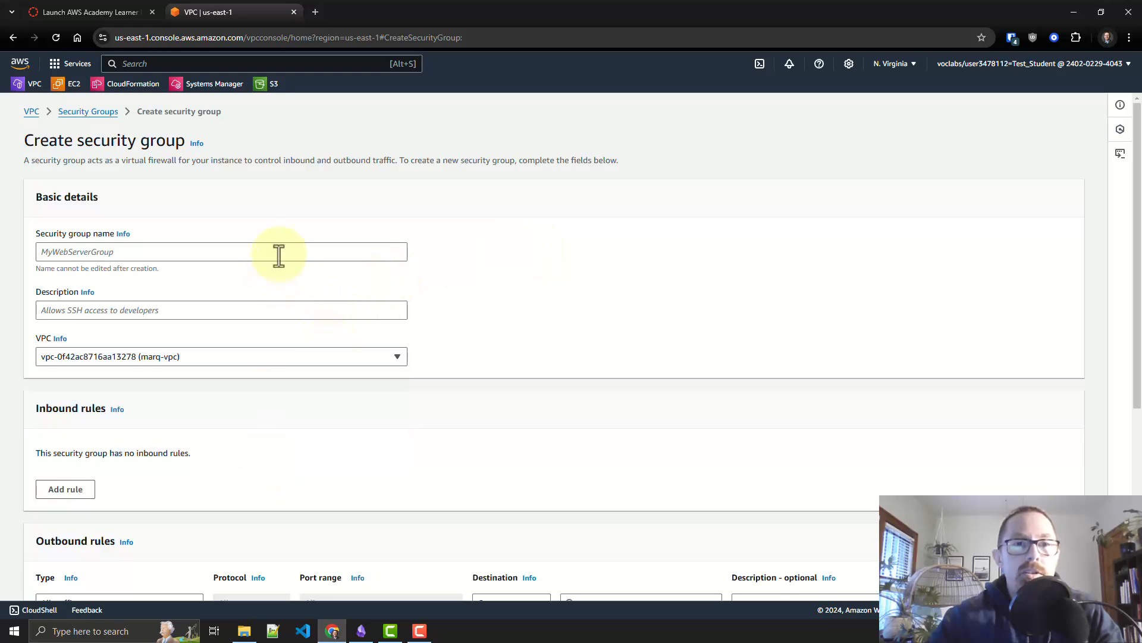
pyautogui.click(280, 253)
pyautogui.write('Marq-')
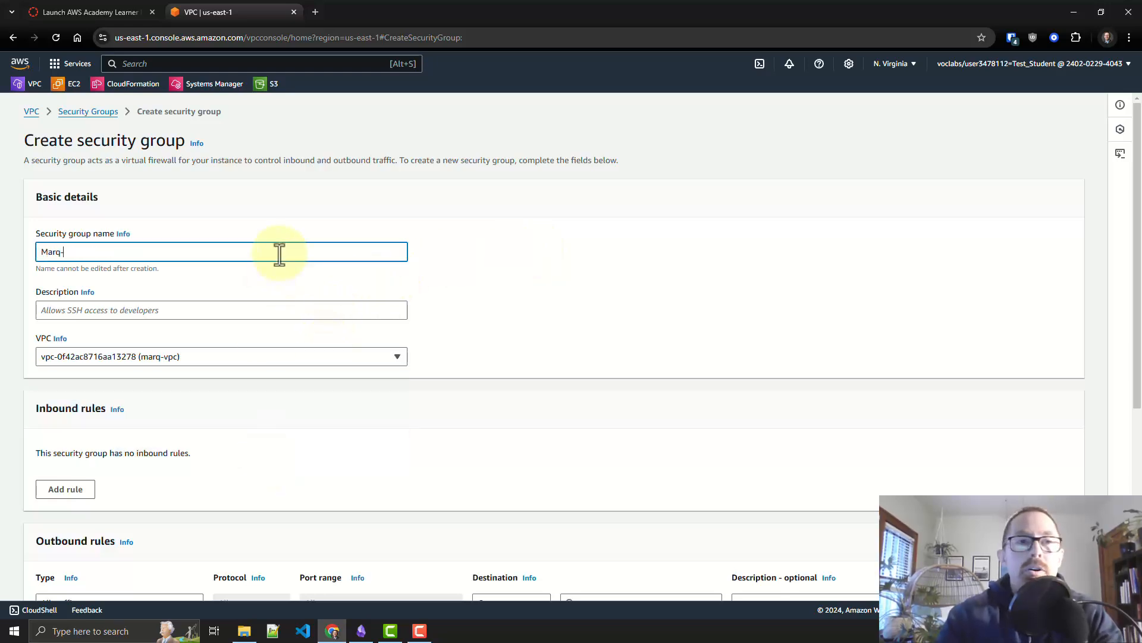
pyautogui.write('Windows-Bas')
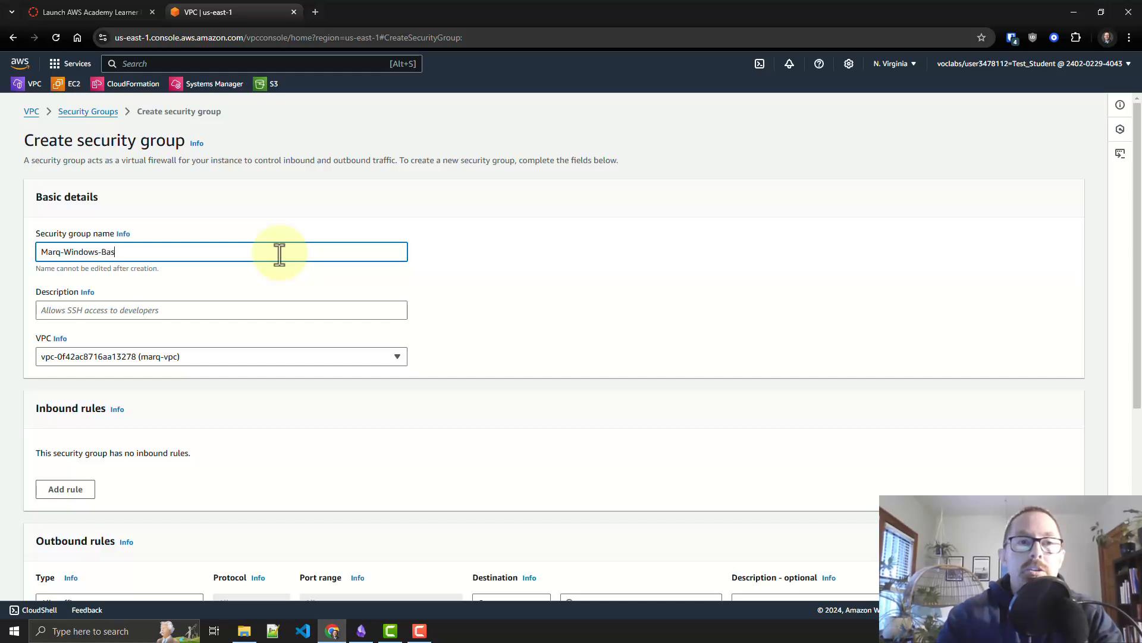
pyautogui.write('tion-')
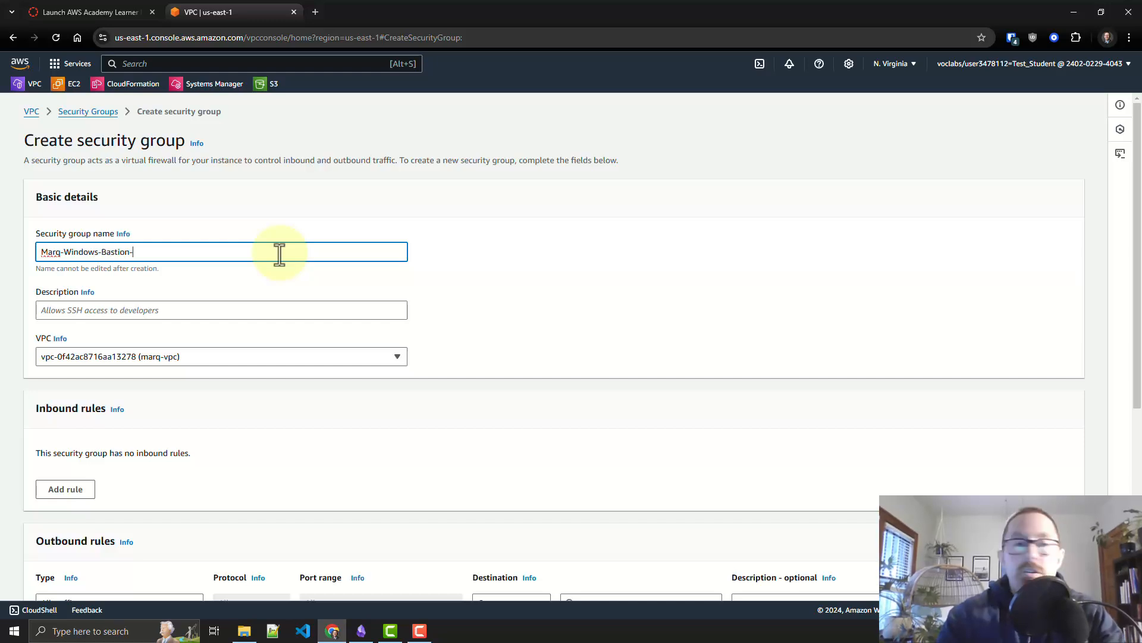
pyautogui.press('Tab')
pyautogui.press('Tab')
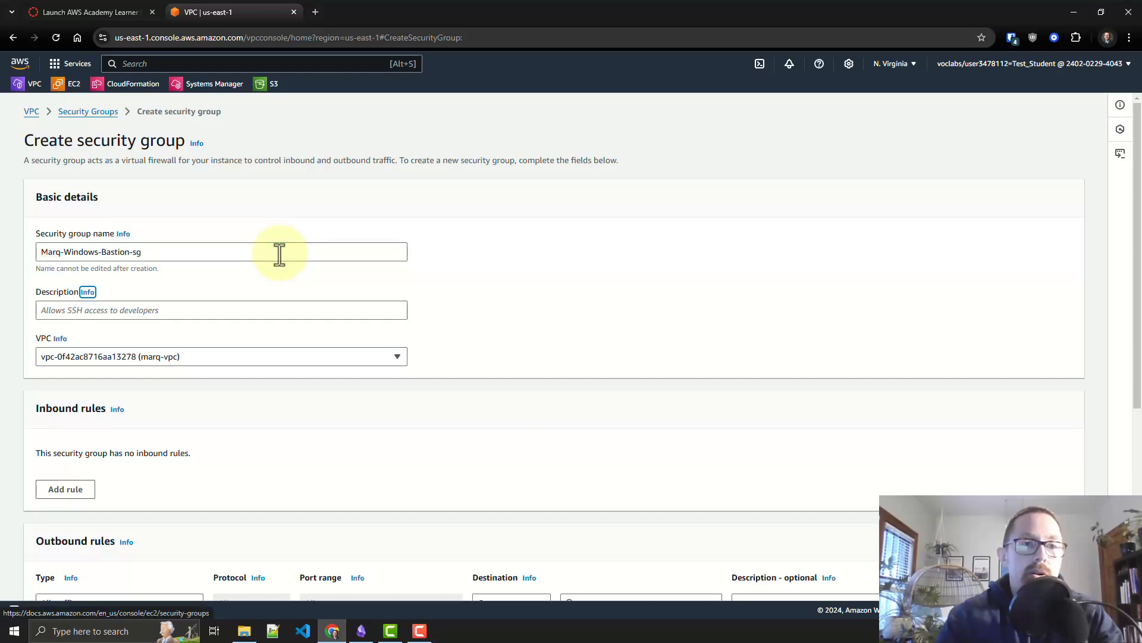
pyautogui.write('Bastion host')
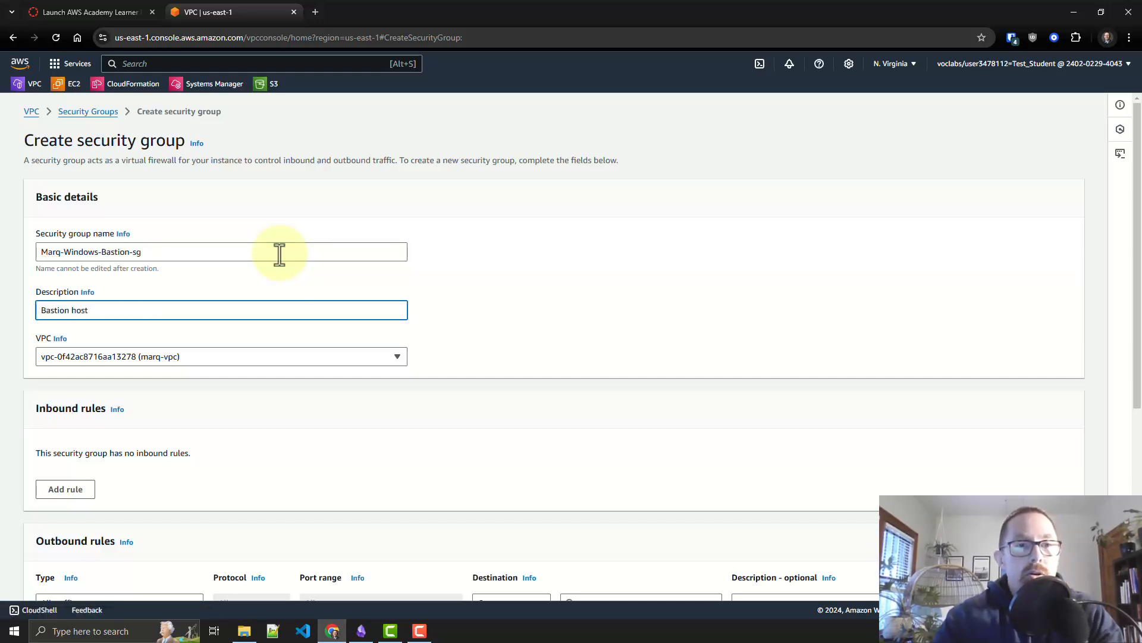
# Step: Add an inbound RDP rule on port 3389 from source 0.0.0.0/0
pyautogui.click(64, 490)
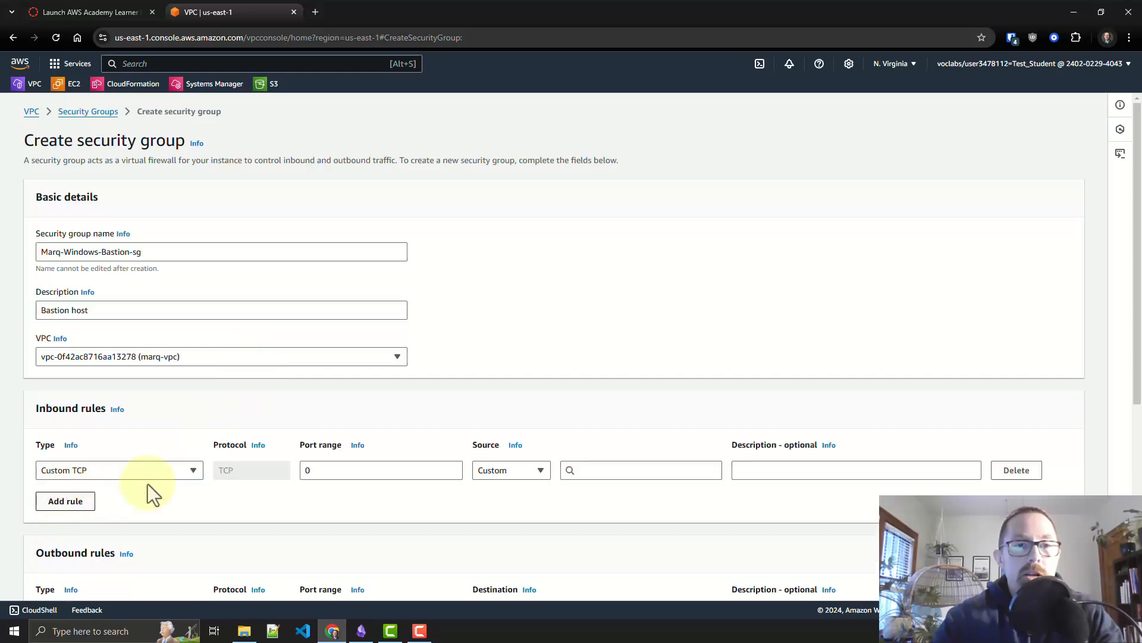
pyautogui.click(181, 472)
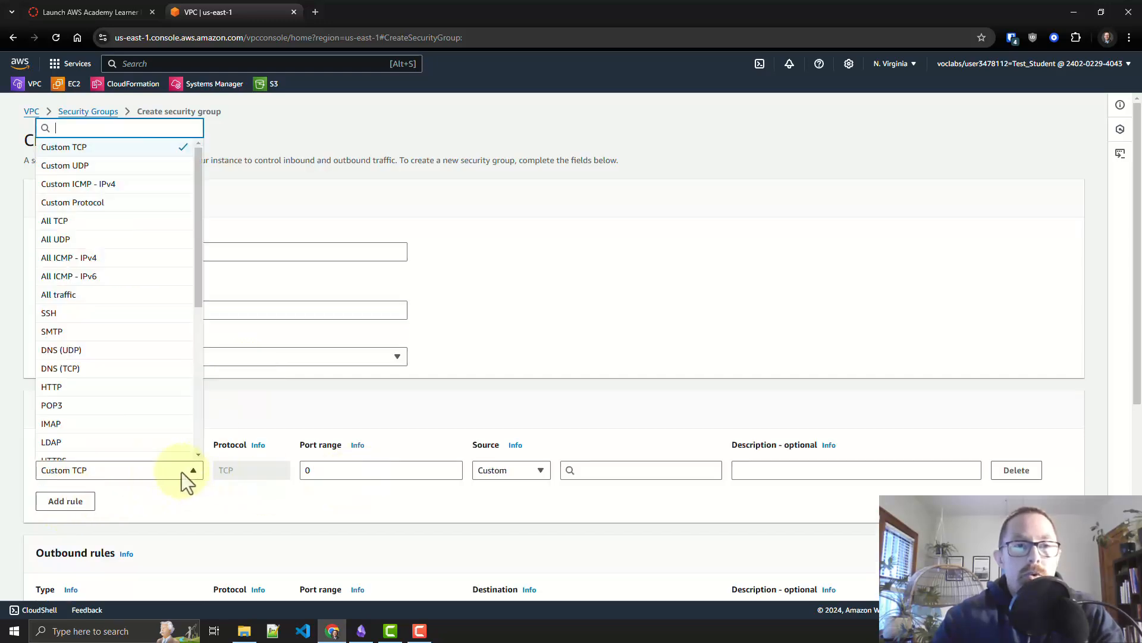
pyautogui.write('rdp')
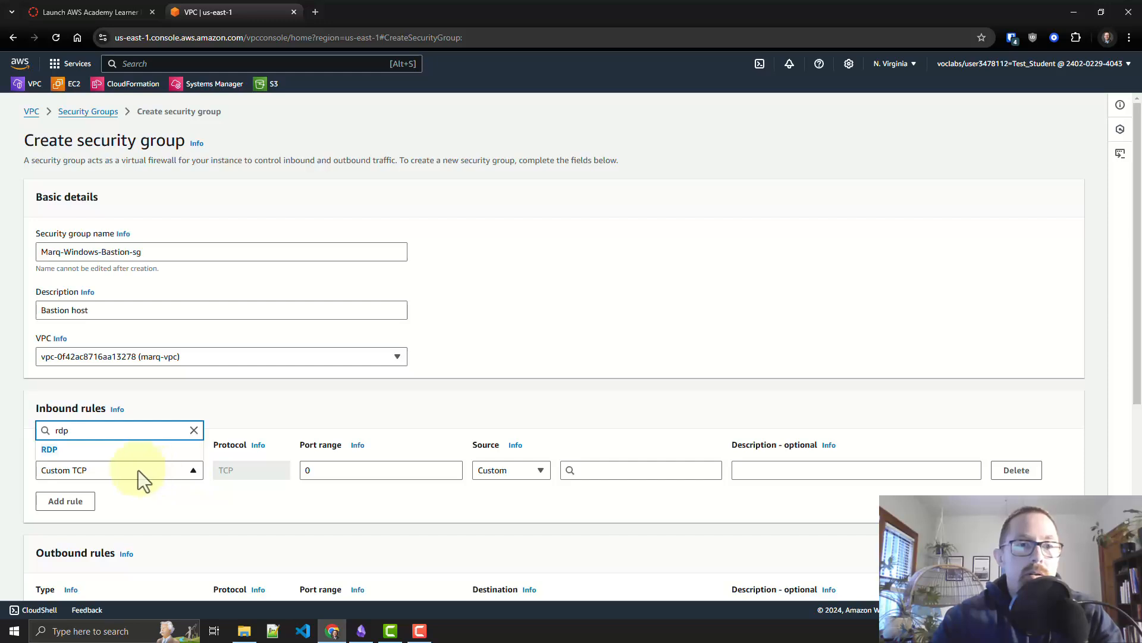
pyautogui.click(107, 452)
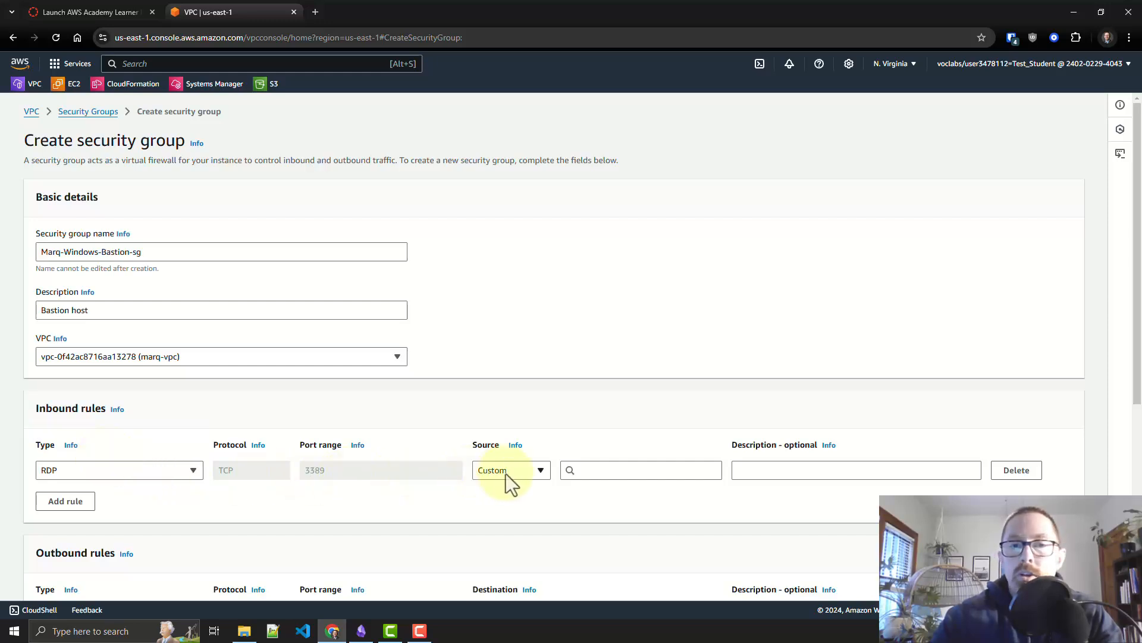
pyautogui.click(619, 474)
pyautogui.write('0.0')
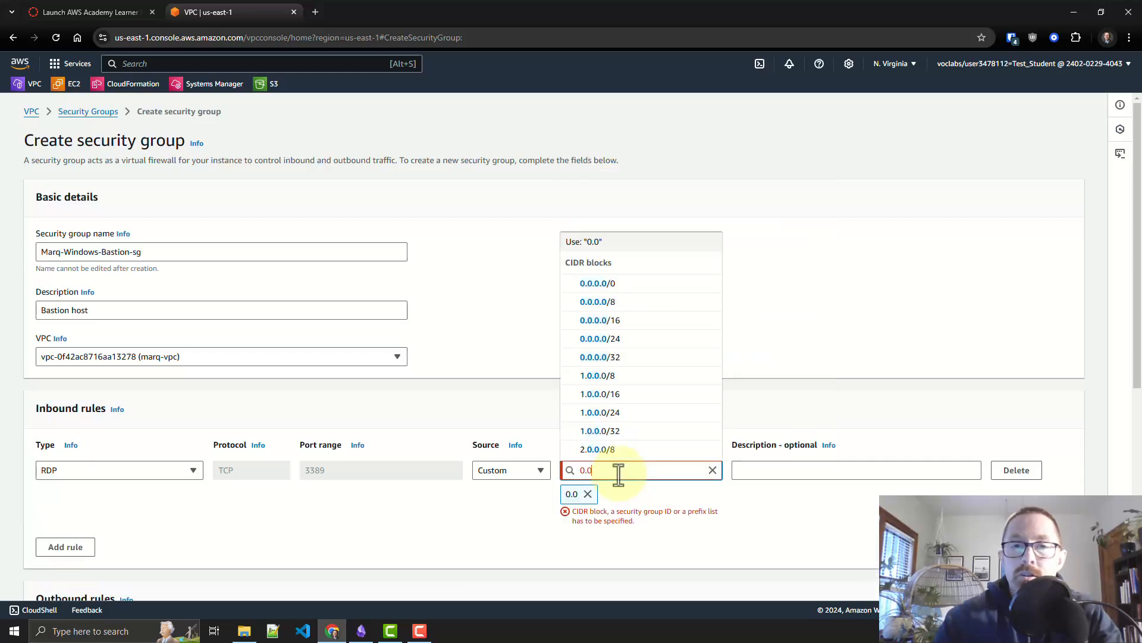
pyautogui.write('.0.0/0')
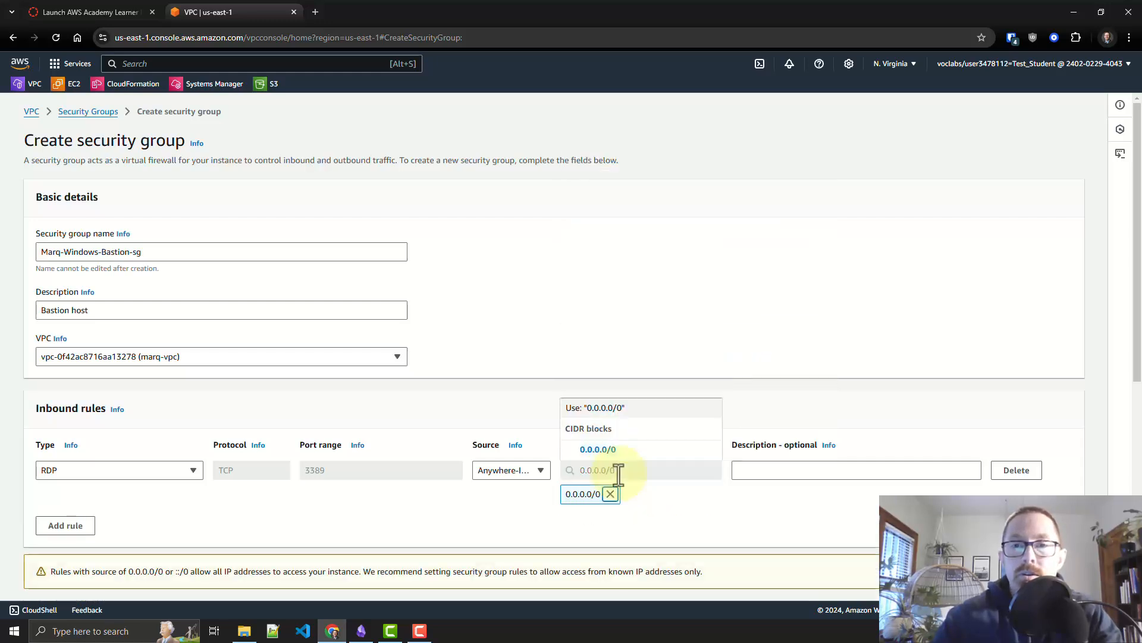
pyautogui.scroll(-1, 619, 475)
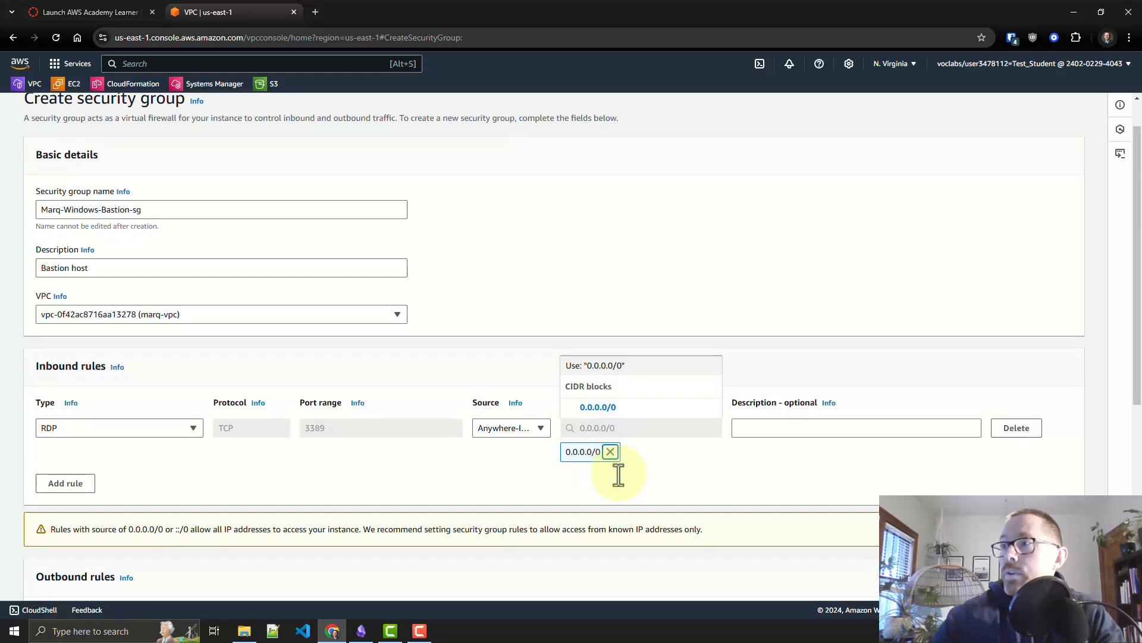
# Step: Add a second inbound rule allowing all traffic from 10.24.0.0/16
pyautogui.click(72, 483)
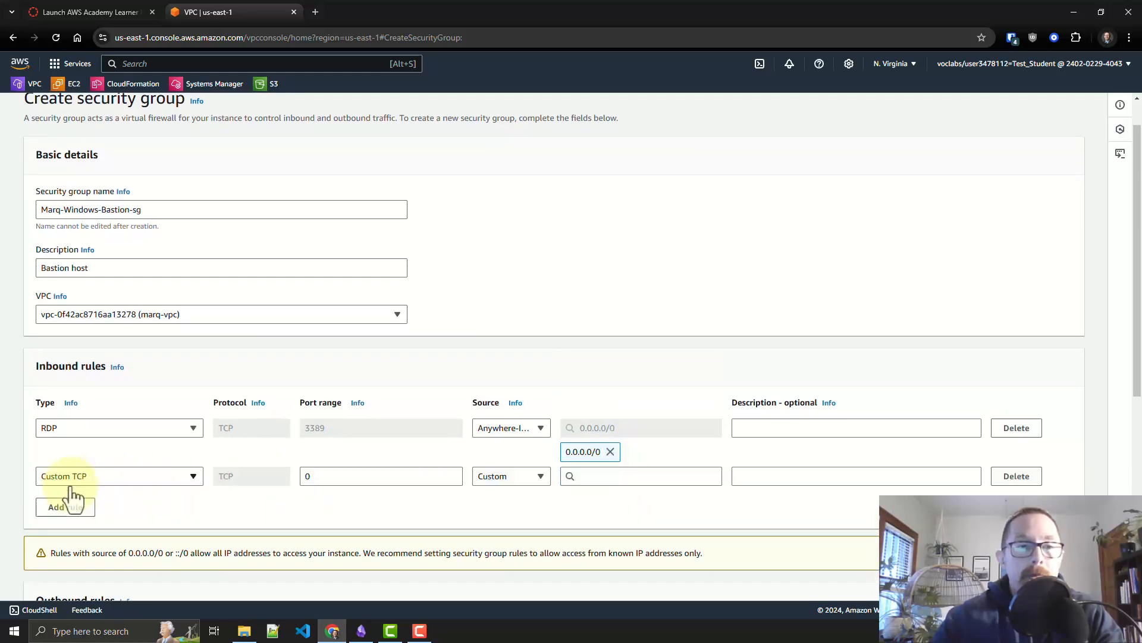
pyautogui.click(110, 476)
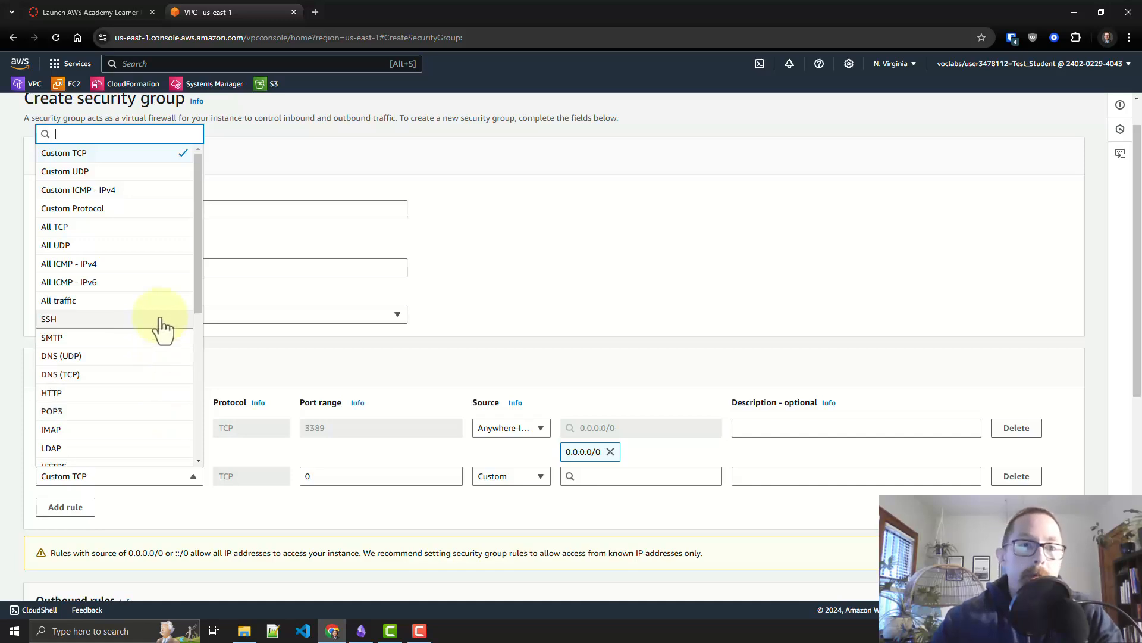
pyautogui.click(156, 301)
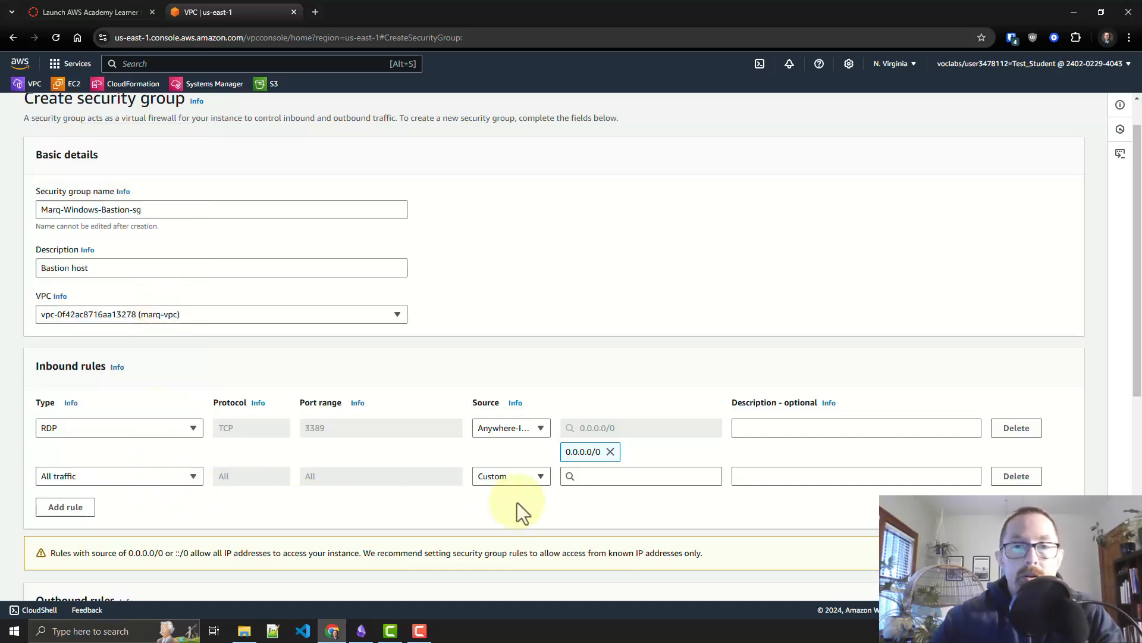
pyautogui.click(641, 479)
pyautogui.write('1')
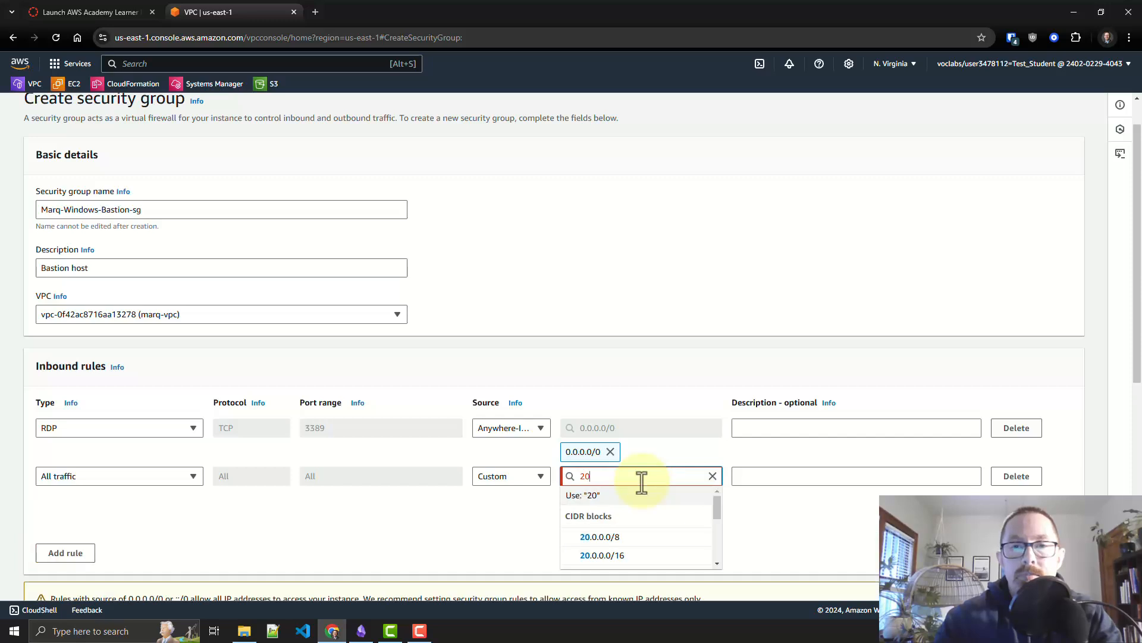
pyautogui.write('0')
pyautogui.press('BackSpace')
pyautogui.press('BackSpace')
pyautogui.write('10.24.')
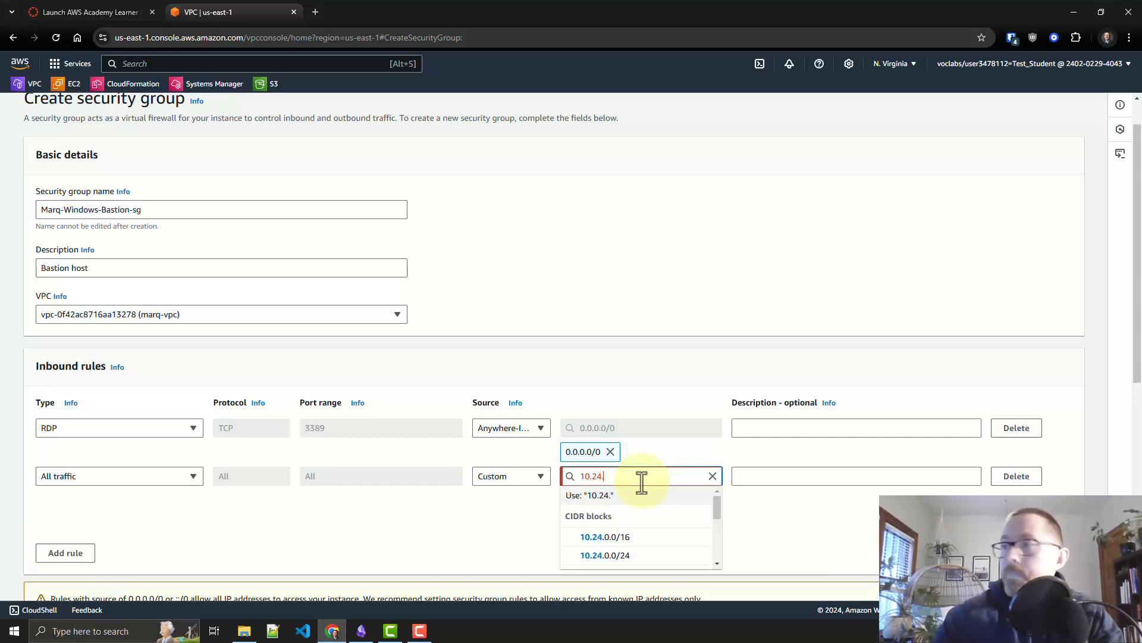
pyautogui.write('0.0/')
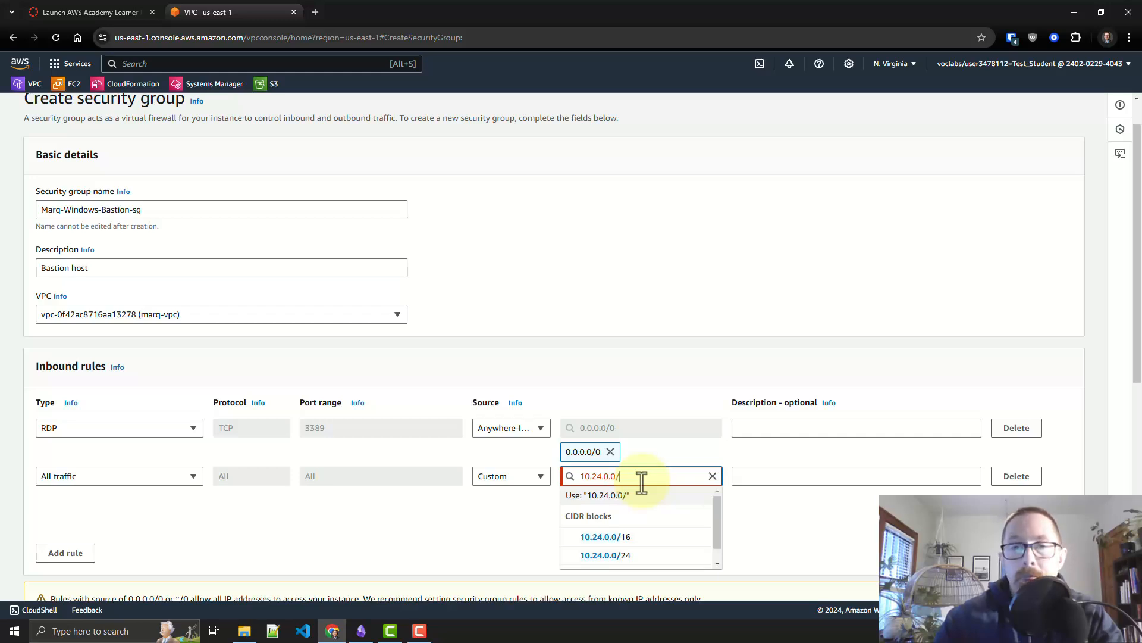
pyautogui.write('16')
pyautogui.press('Return')
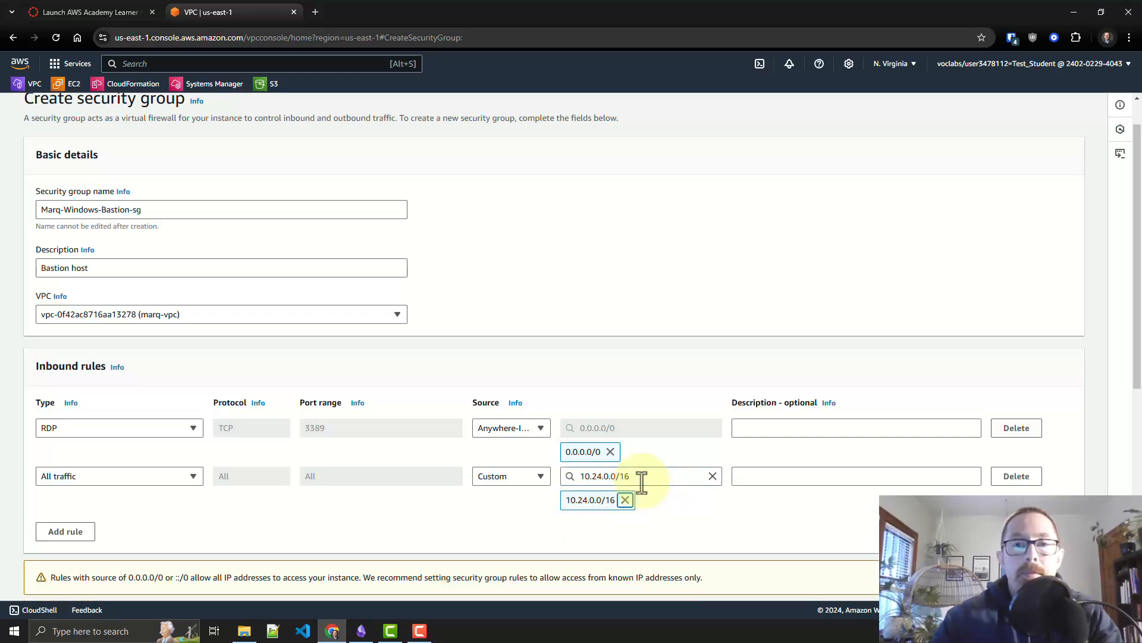
# Step: Create the bastion security group, dismiss the feedback survey, and return to the security groups list
pyautogui.scroll(-1, 641, 483)
pyautogui.scroll(-1, 641, 483)
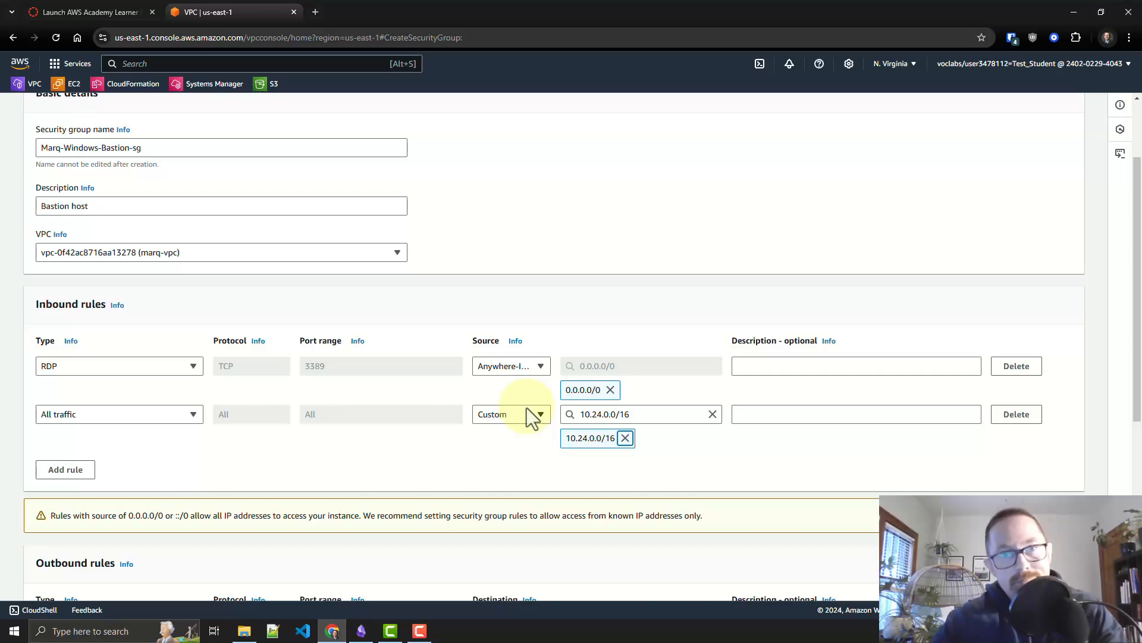
pyautogui.scroll(-1, 527, 408)
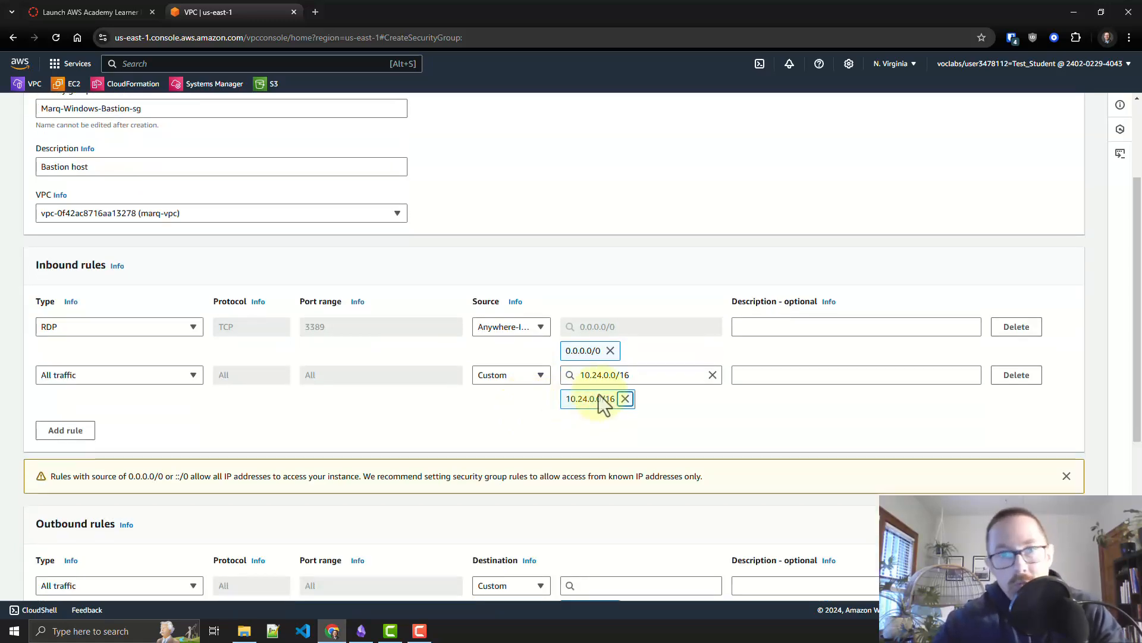
pyautogui.scroll(-1, 497, 434)
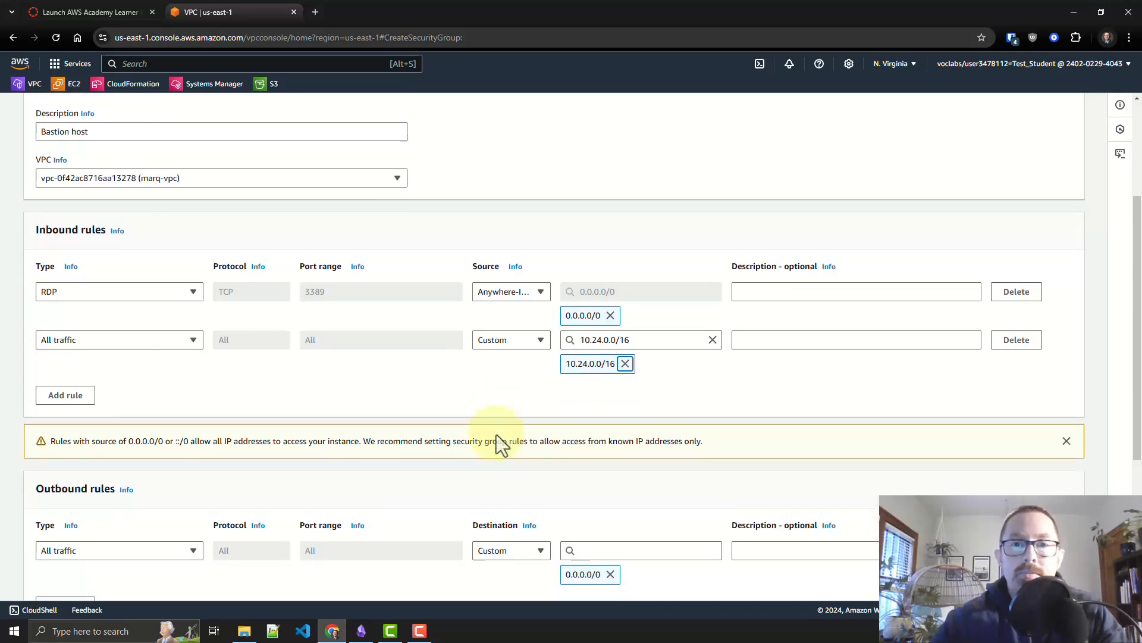
pyautogui.scroll(-7, 496, 434)
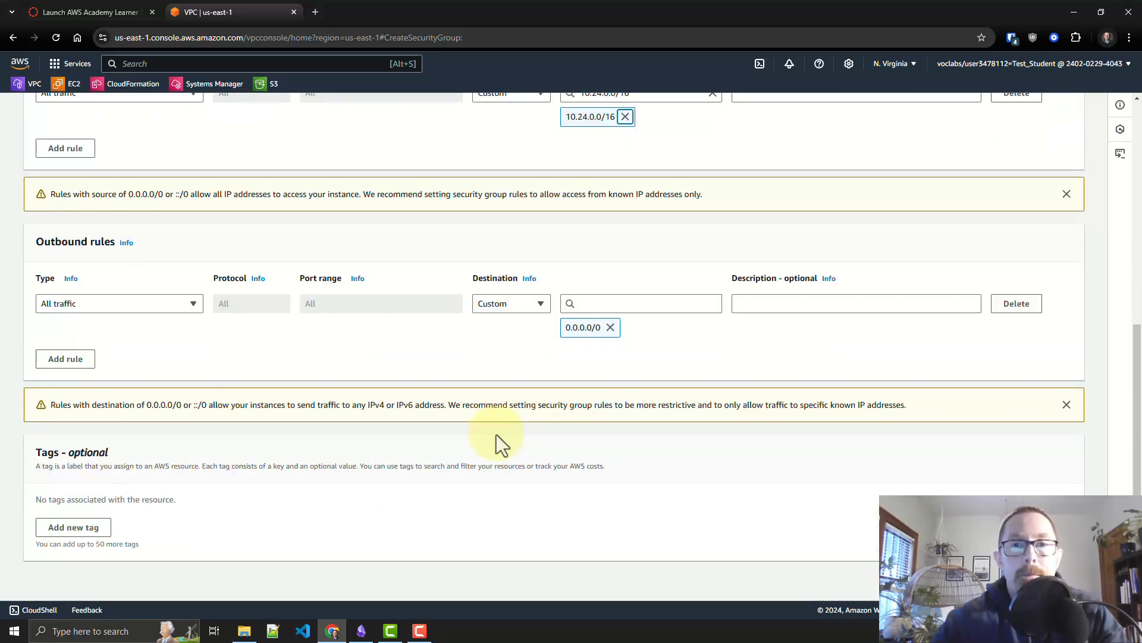
pyautogui.click(1030, 579)
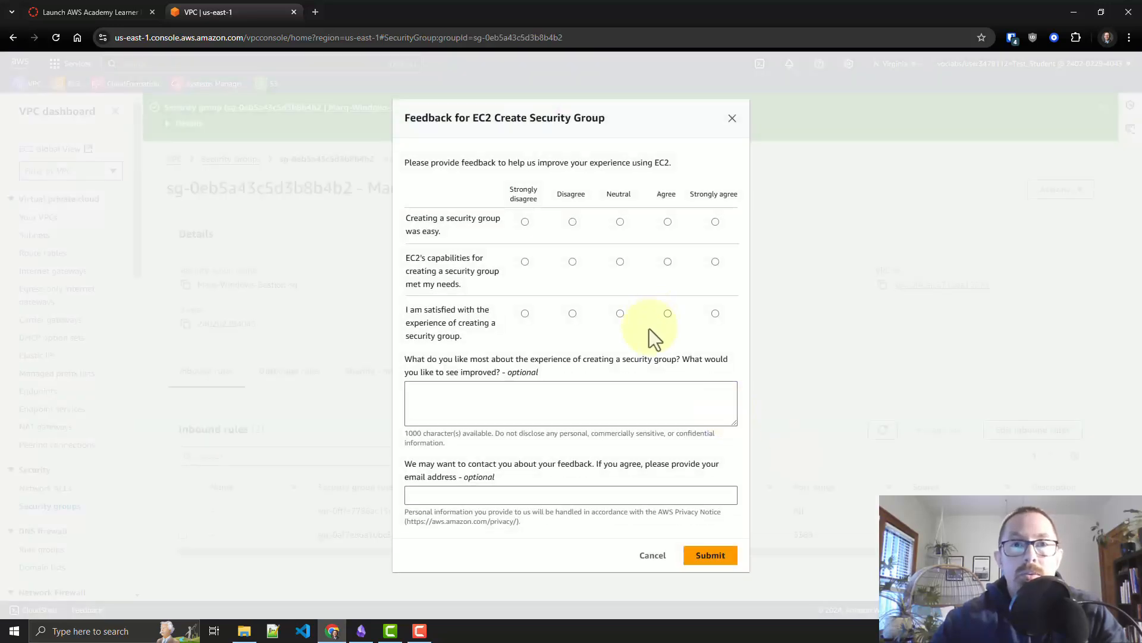
pyautogui.click(731, 118)
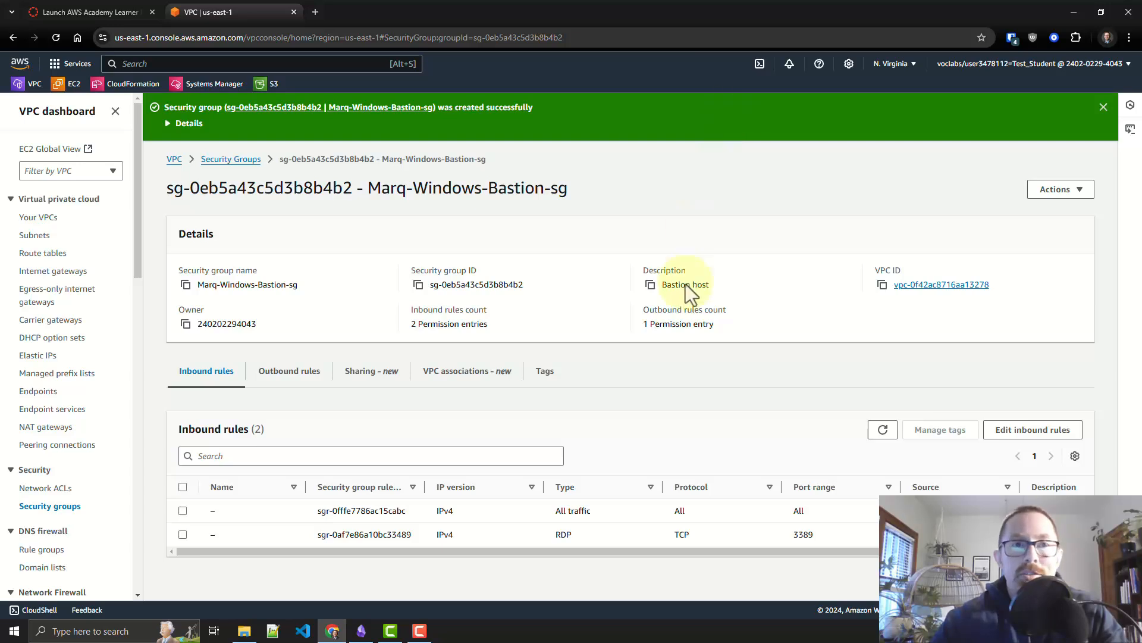
pyautogui.click(37, 507)
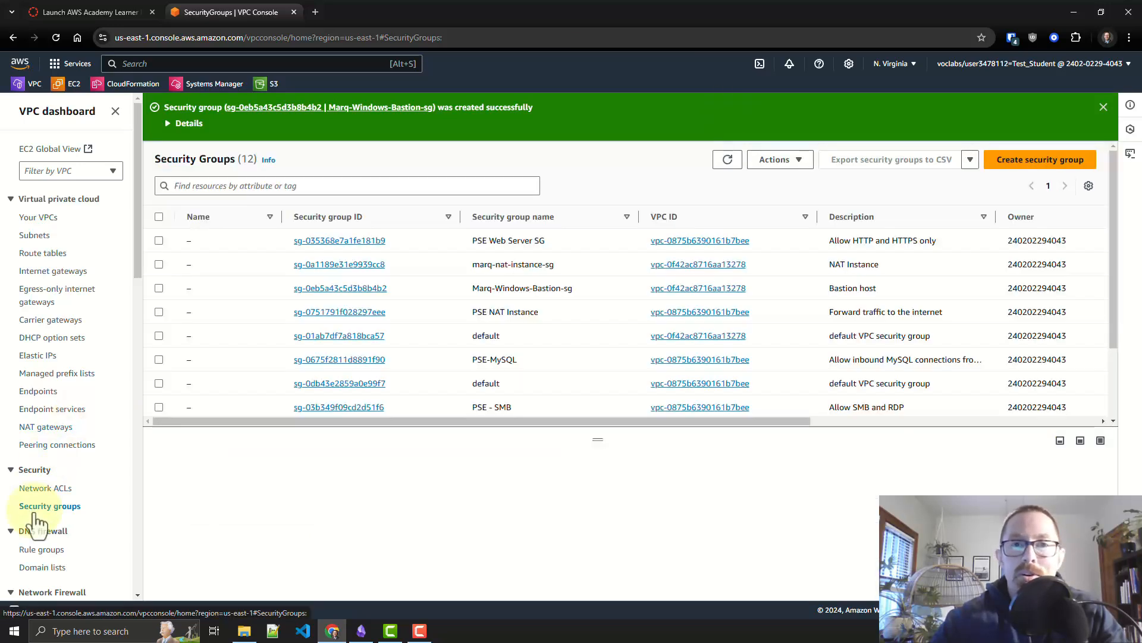
# Step: Start a new security group named Marq-Web-sg, described 'Allow 80, 443', in marq-vpc
pyautogui.click(1018, 161)
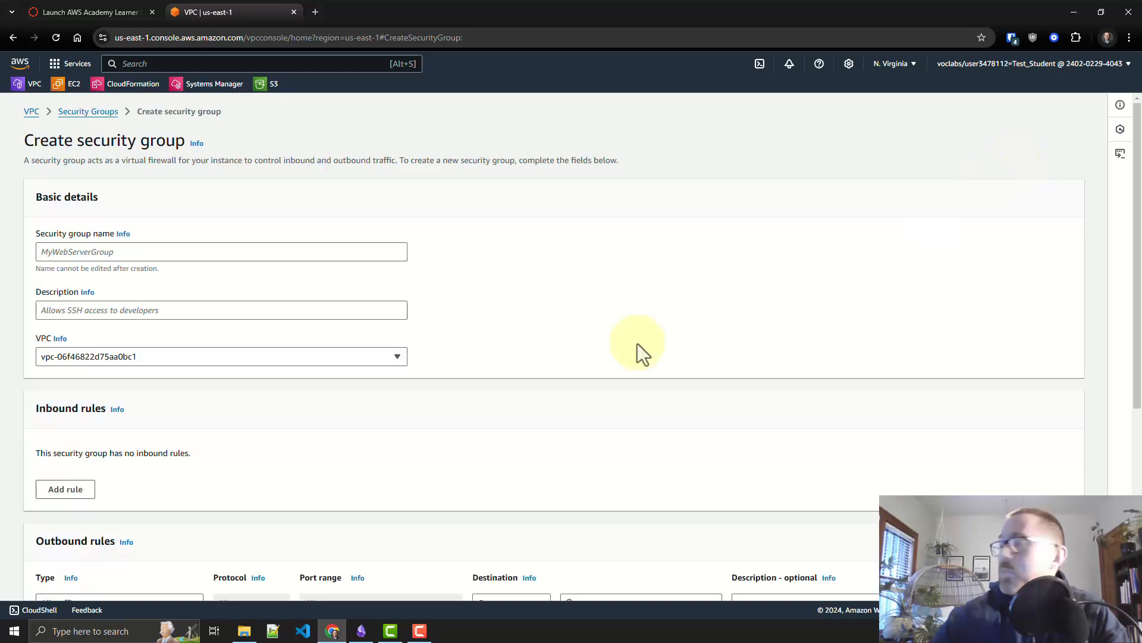
pyautogui.click(263, 255)
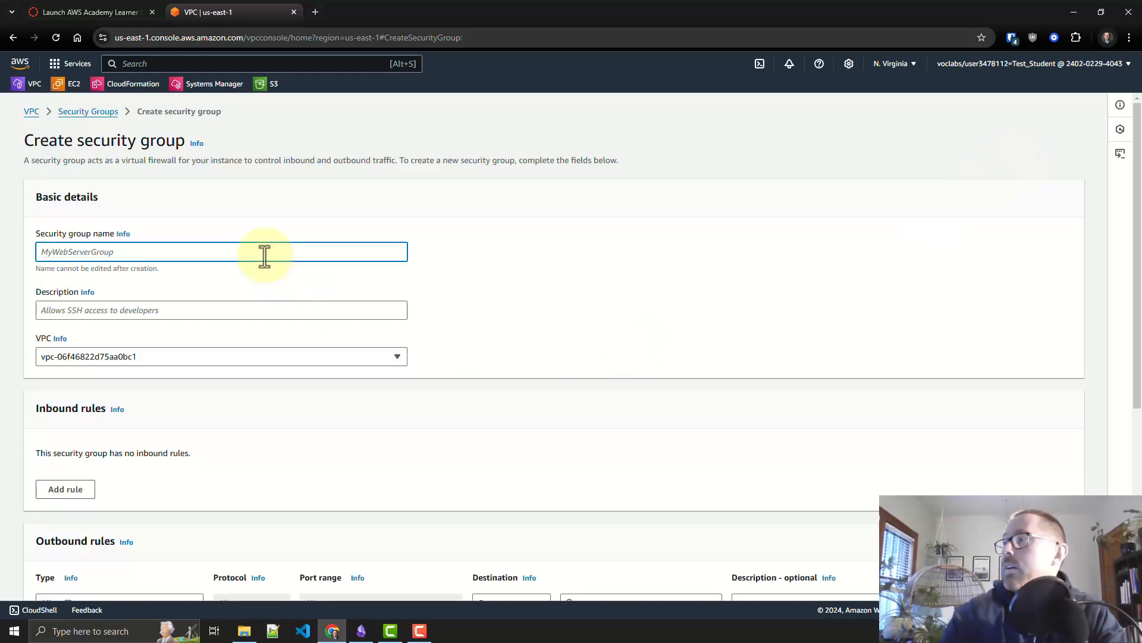
pyautogui.write('Mat')
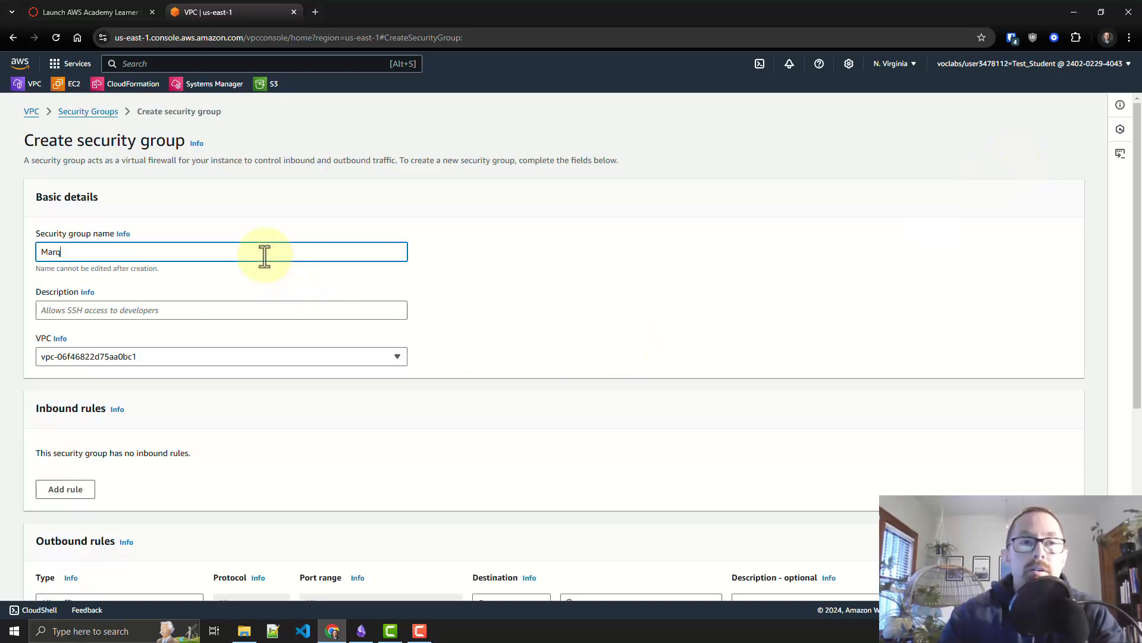
pyautogui.press('Tab')
pyautogui.press('Tab')
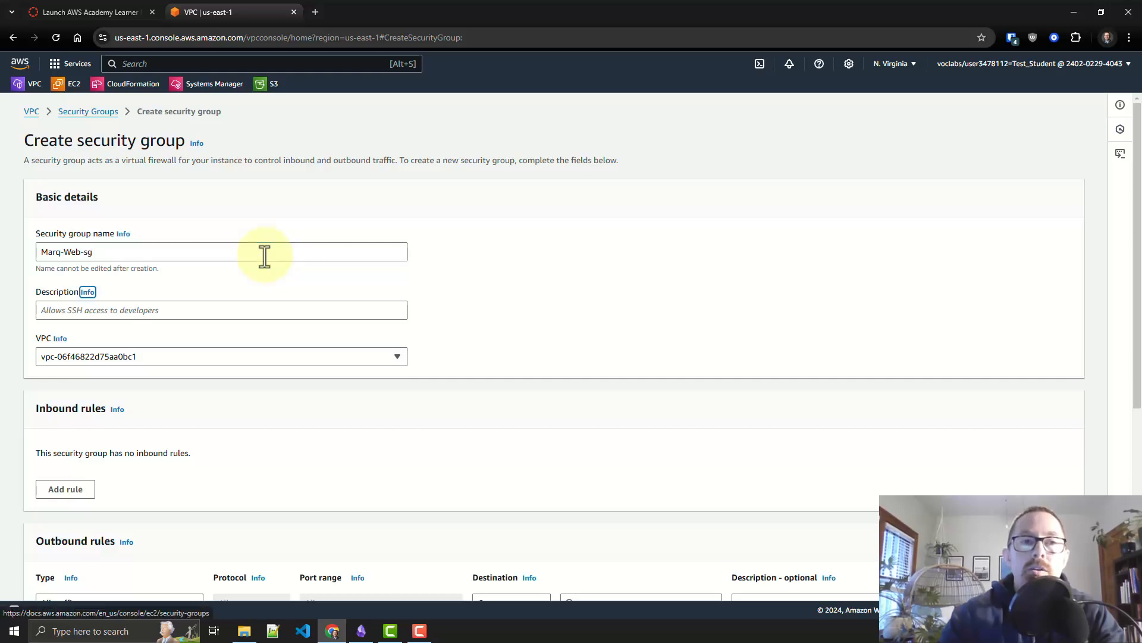
pyautogui.write('Allow 80, 443')
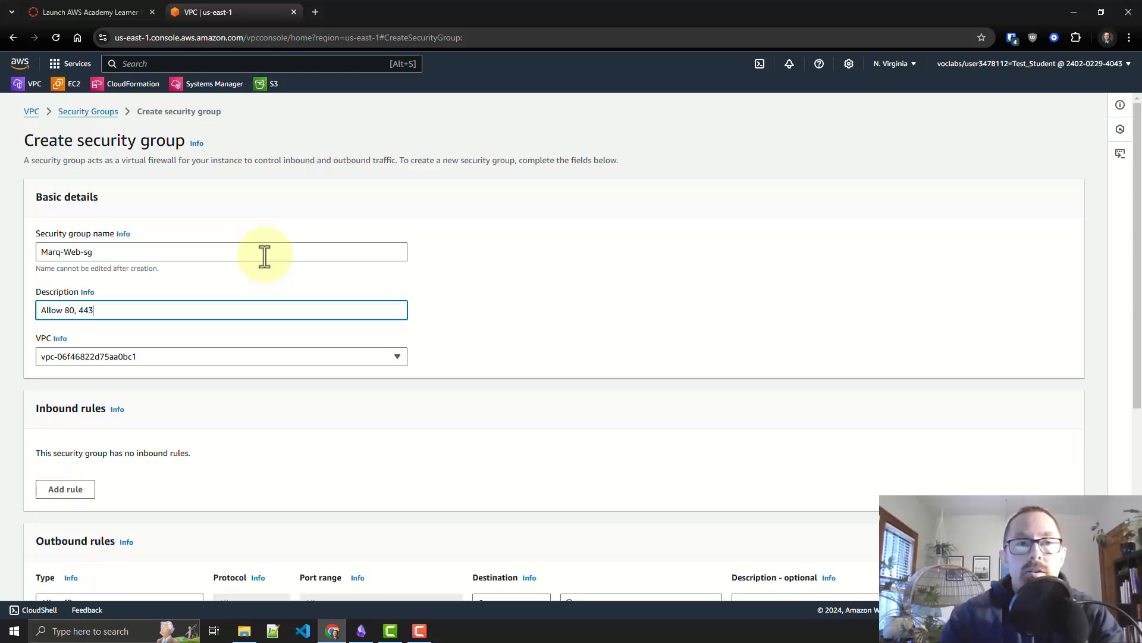
pyautogui.press('Tab')
pyautogui.press('Tab')
pyautogui.press('Return')
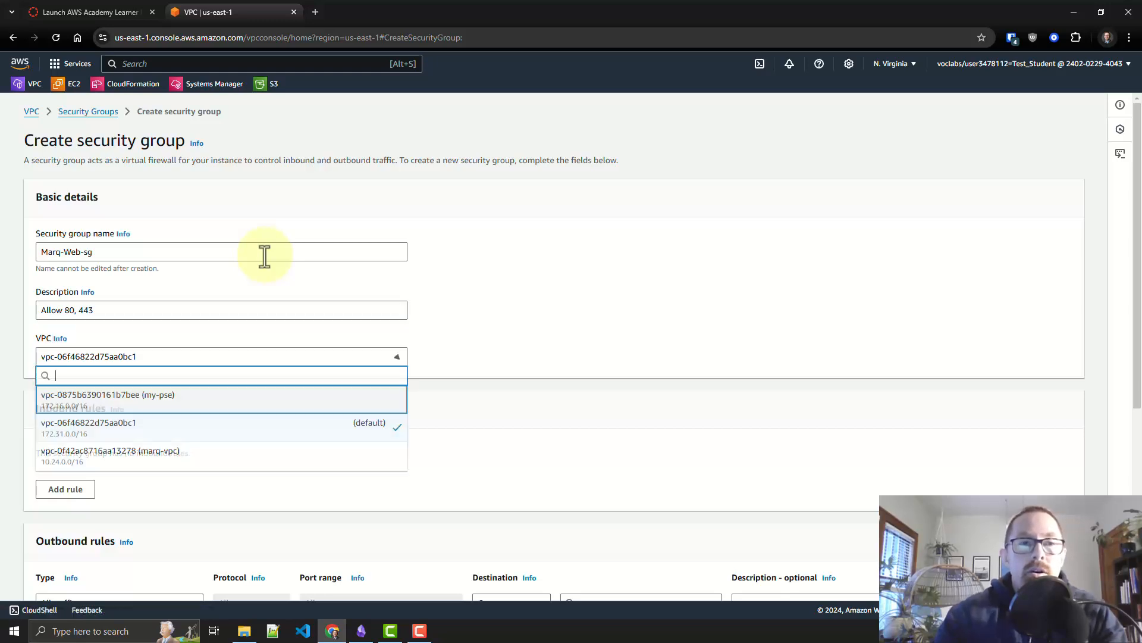
pyautogui.press('Down')
pyautogui.press('Return')
pyautogui.scroll(-1, 264, 256)
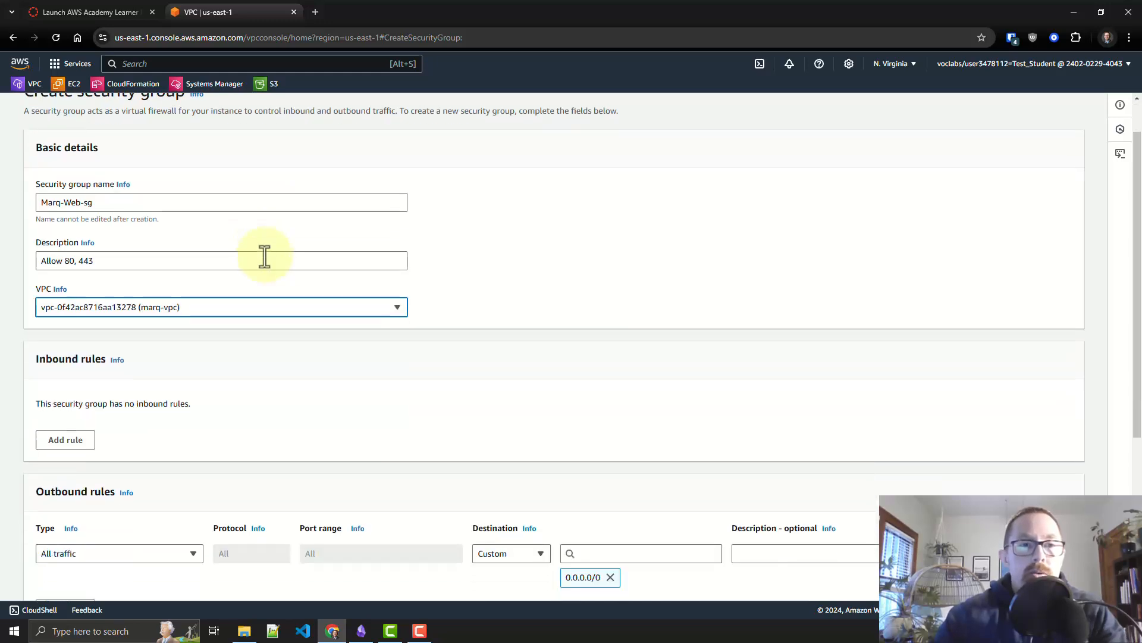
# Step: Add an inbound HTTP rule with source 10.24.0.0/16
pyautogui.click(81, 437)
pyautogui.click(106, 421)
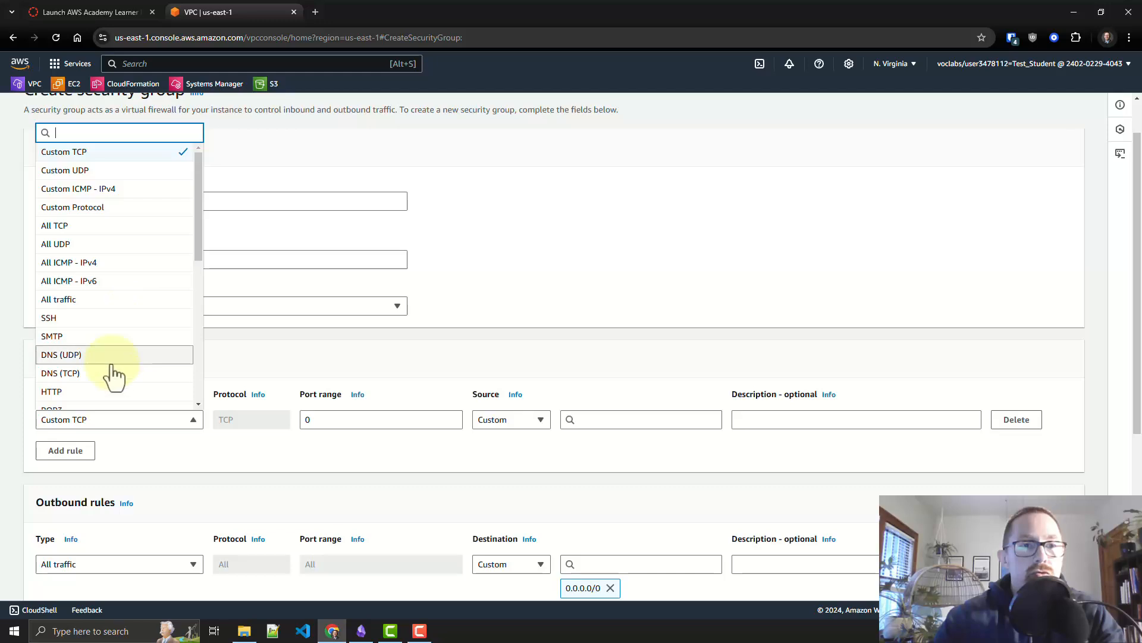
pyautogui.click(98, 397)
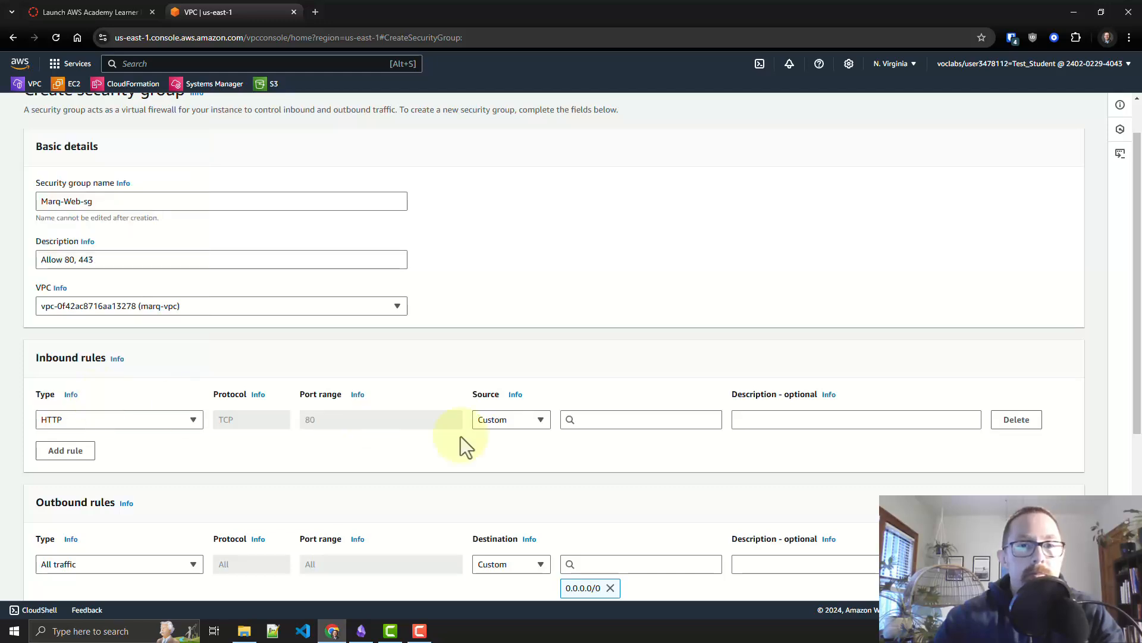
pyautogui.click(597, 420)
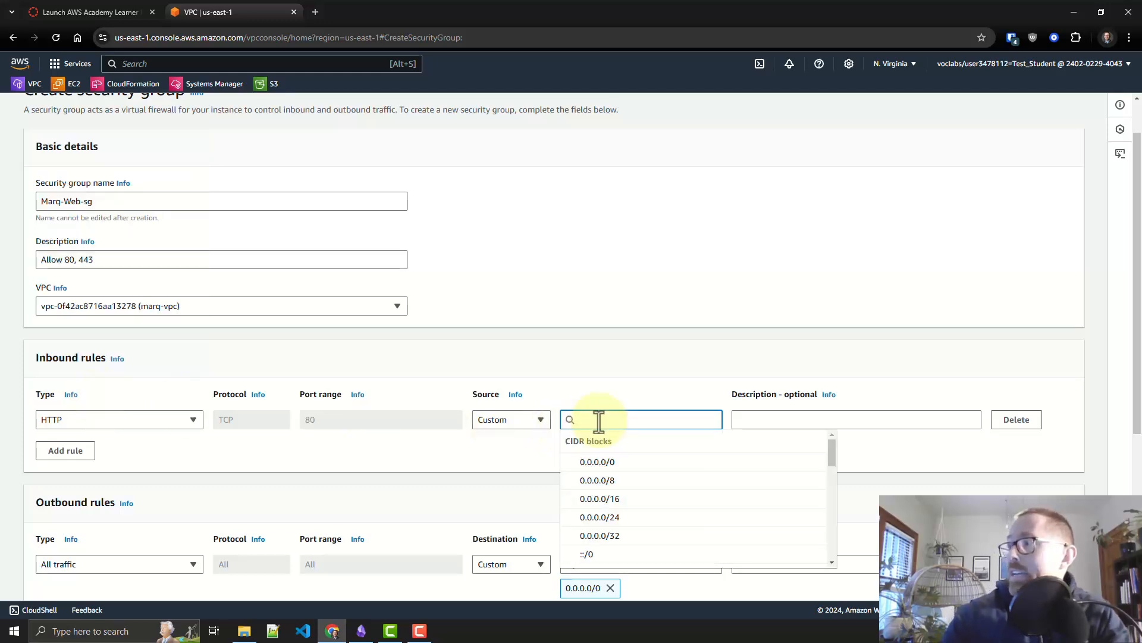
pyautogui.write('10.24')
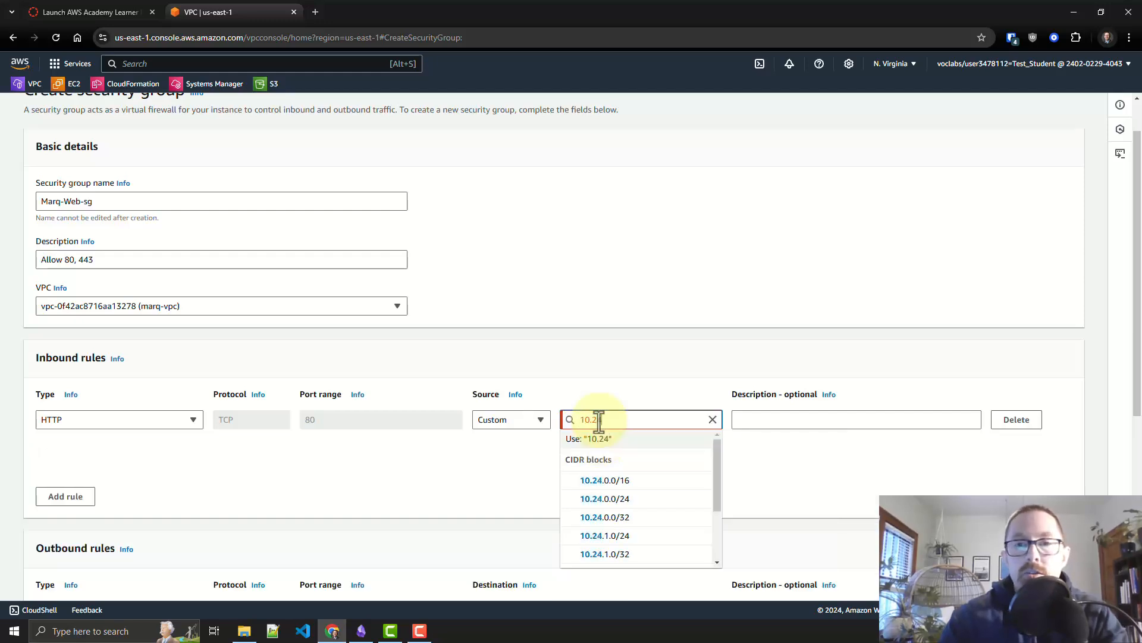
pyautogui.write('.0.0/16')
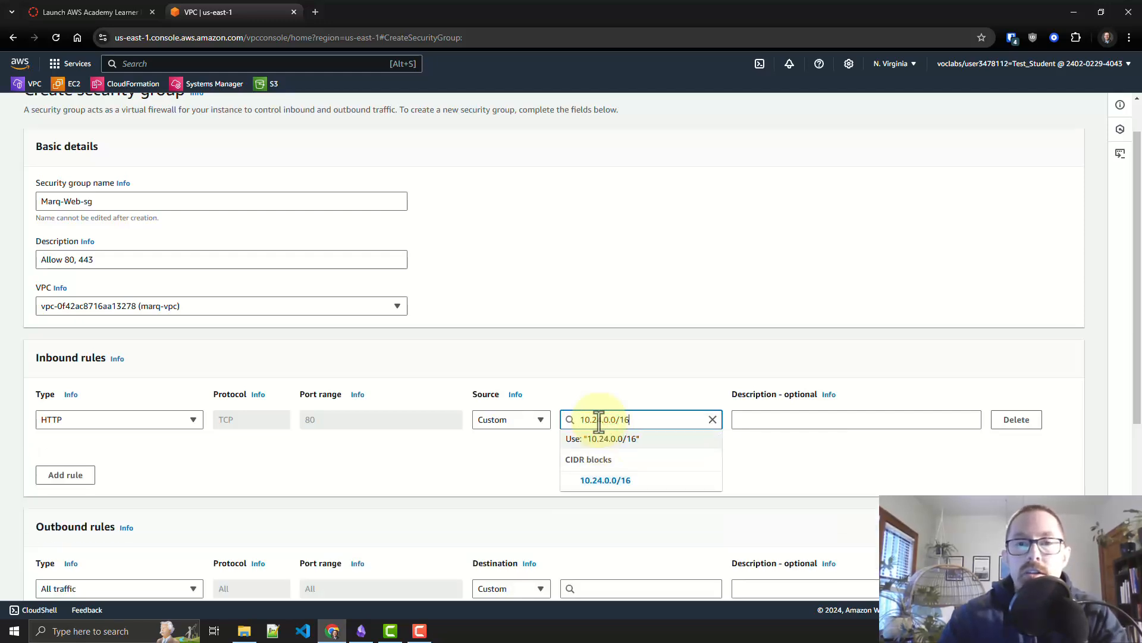
pyautogui.press('Return')
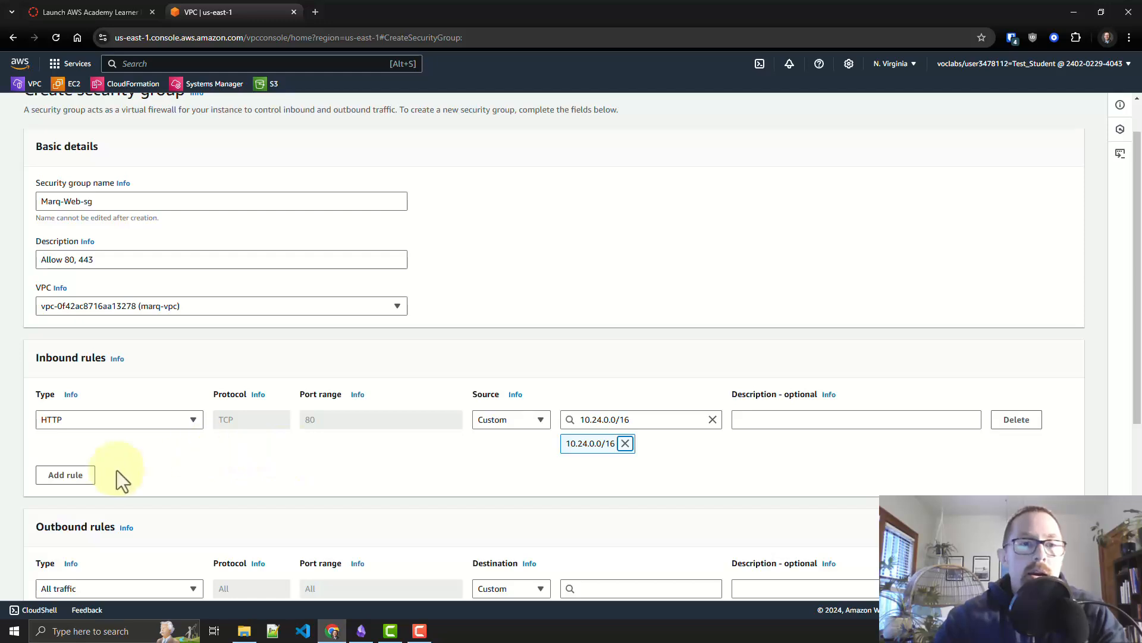
# Step: Add a second inbound rule allowing HTTPS from 10.24.0.0/16
pyautogui.click(77, 476)
pyautogui.click(100, 475)
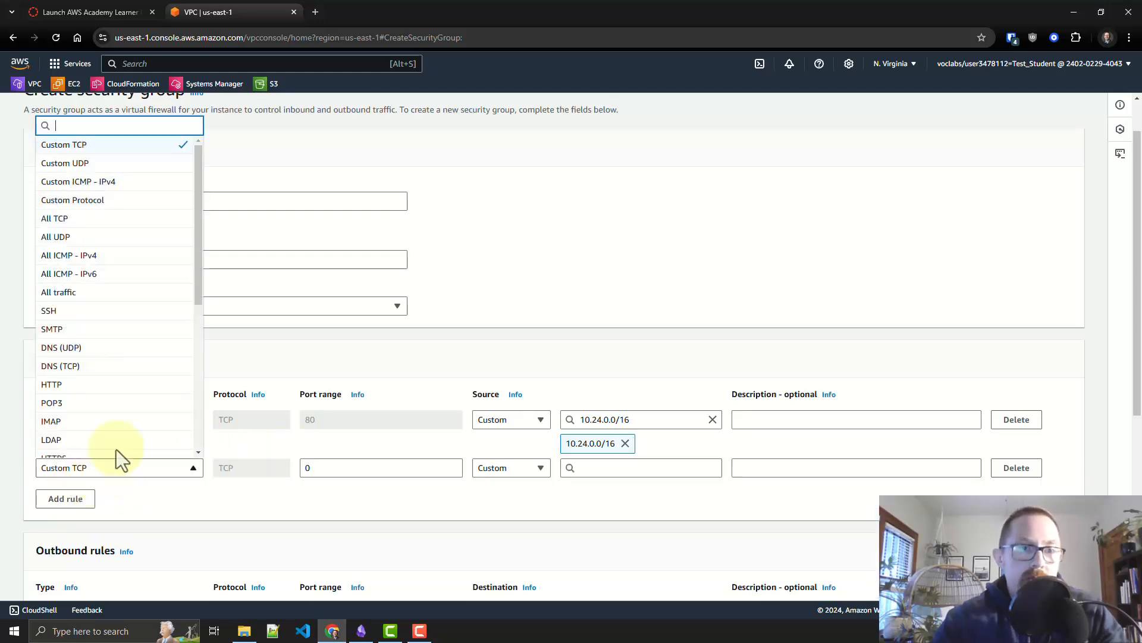
pyautogui.scroll(-2, 188, 310)
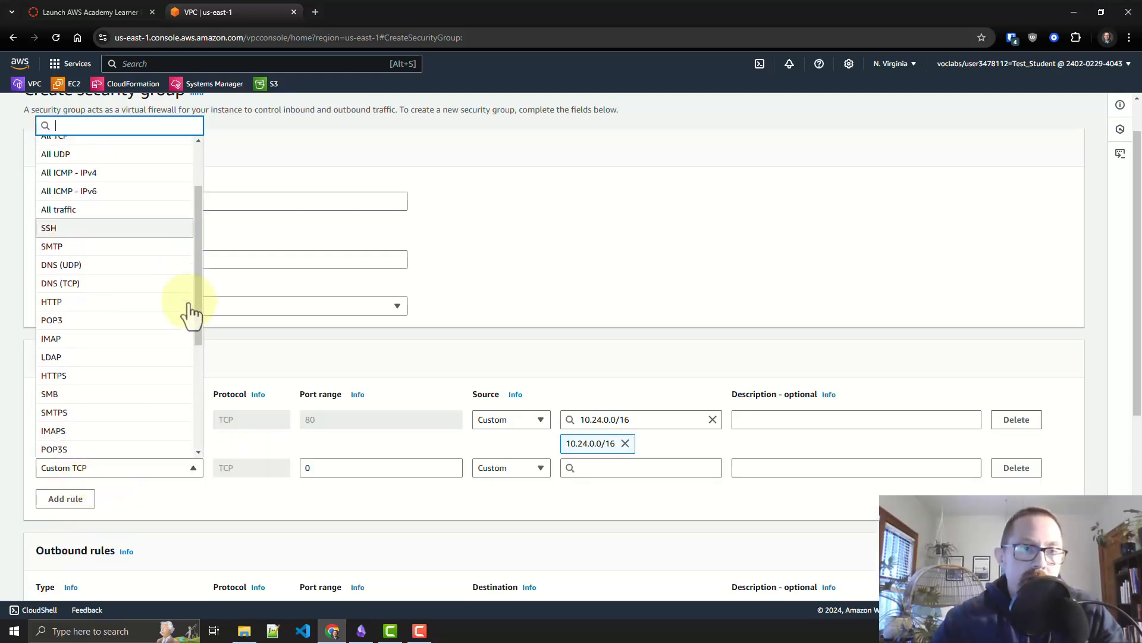
pyautogui.click(119, 376)
pyautogui.click(588, 468)
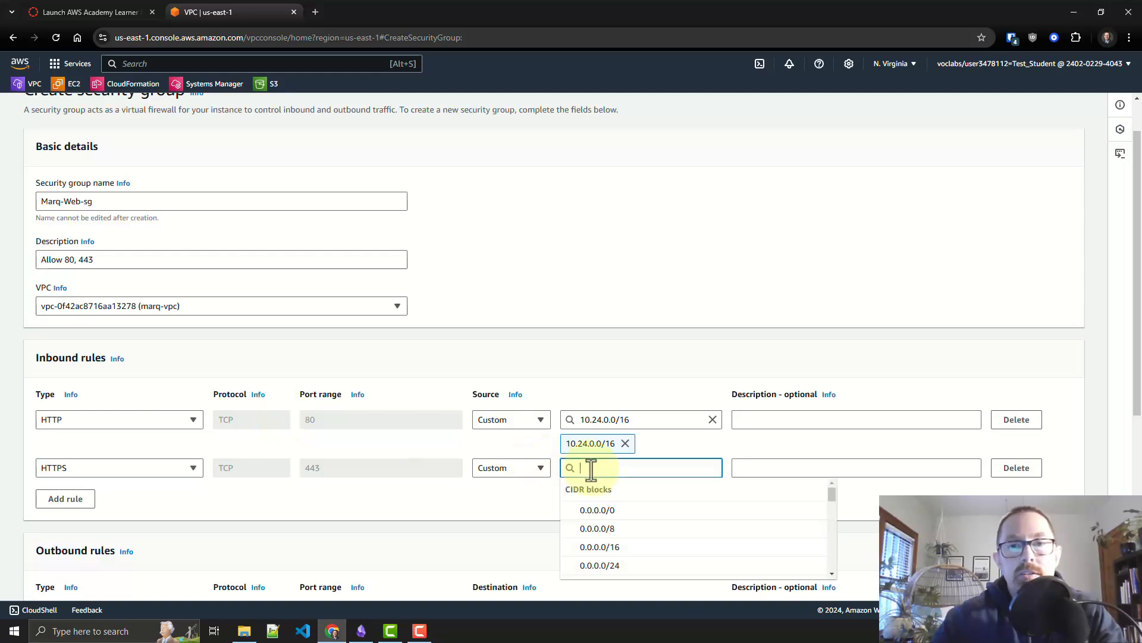
pyautogui.write('10.')
pyautogui.write('24.0.')
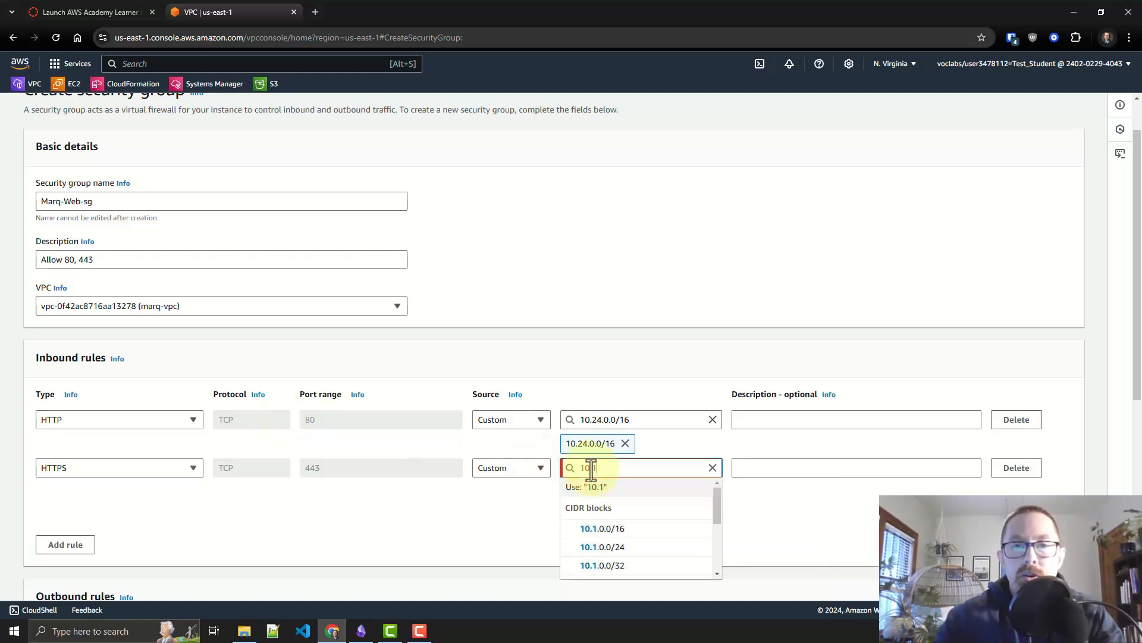
pyautogui.write('0/16')
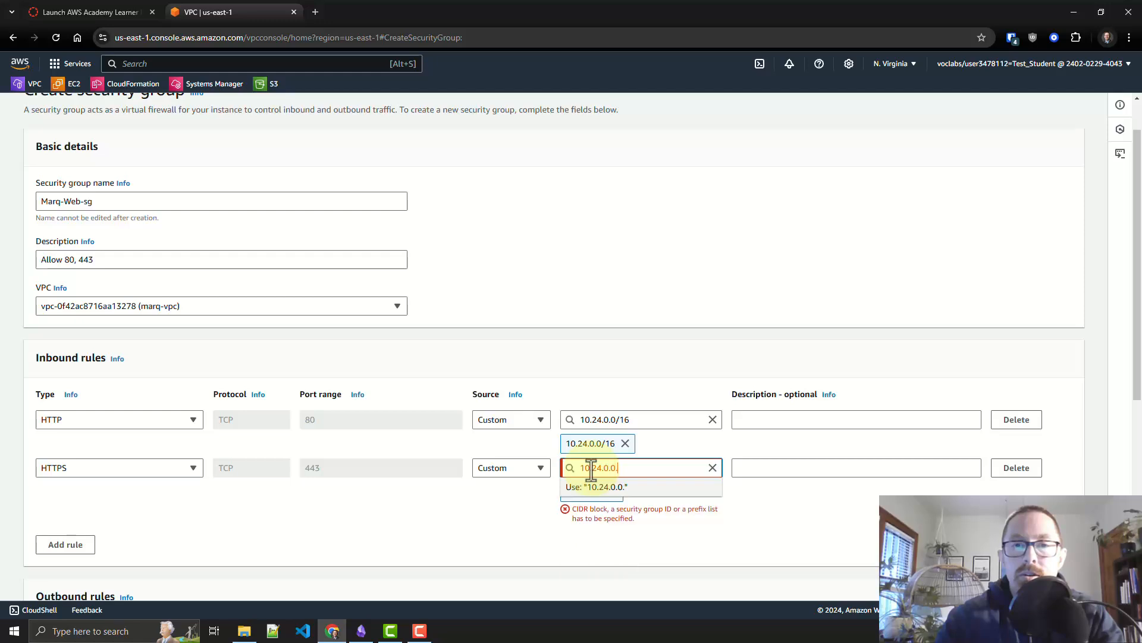
pyautogui.press('Return')
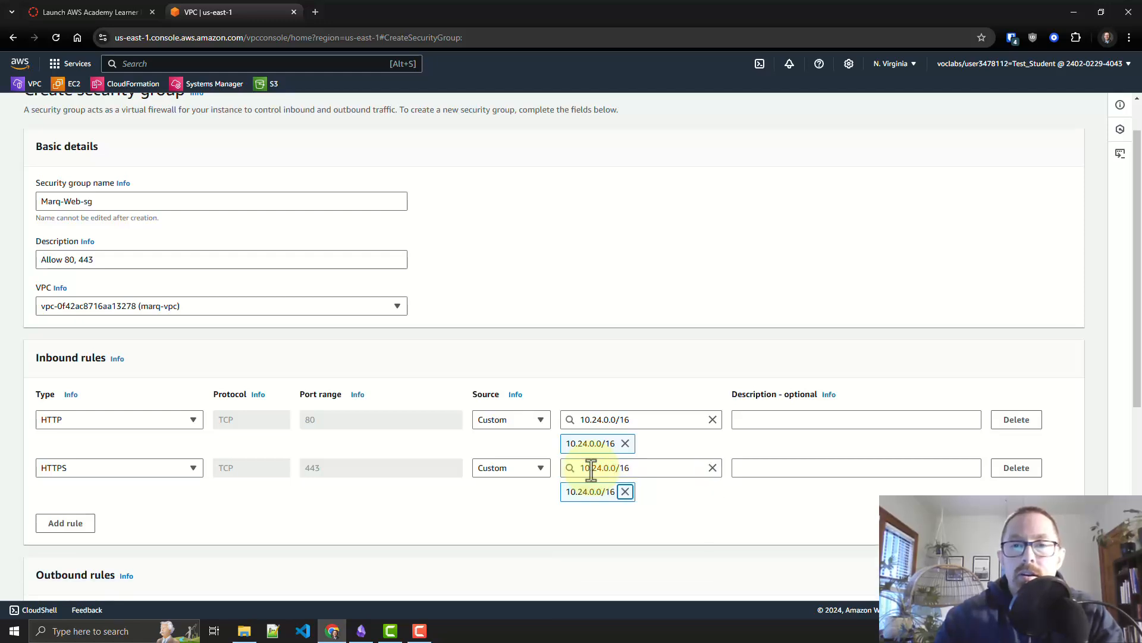
pyautogui.press('Tab')
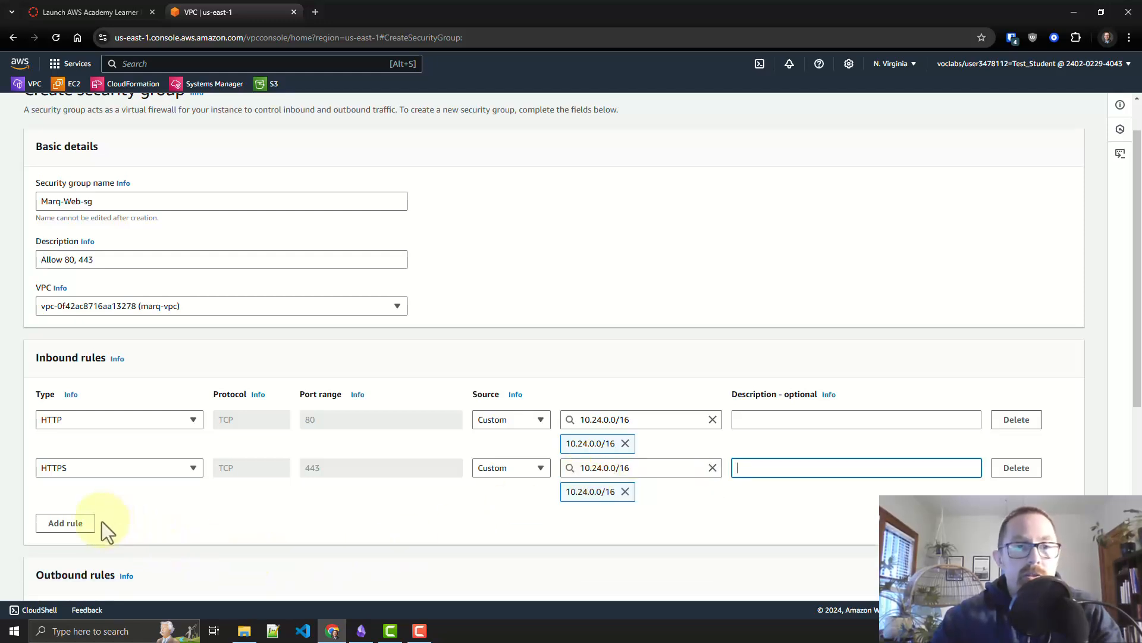
# Step: Add a third inbound rule allowing All ICMP - IPv4 from 10.24.0.0/16
pyautogui.click(66, 523)
pyautogui.click(92, 522)
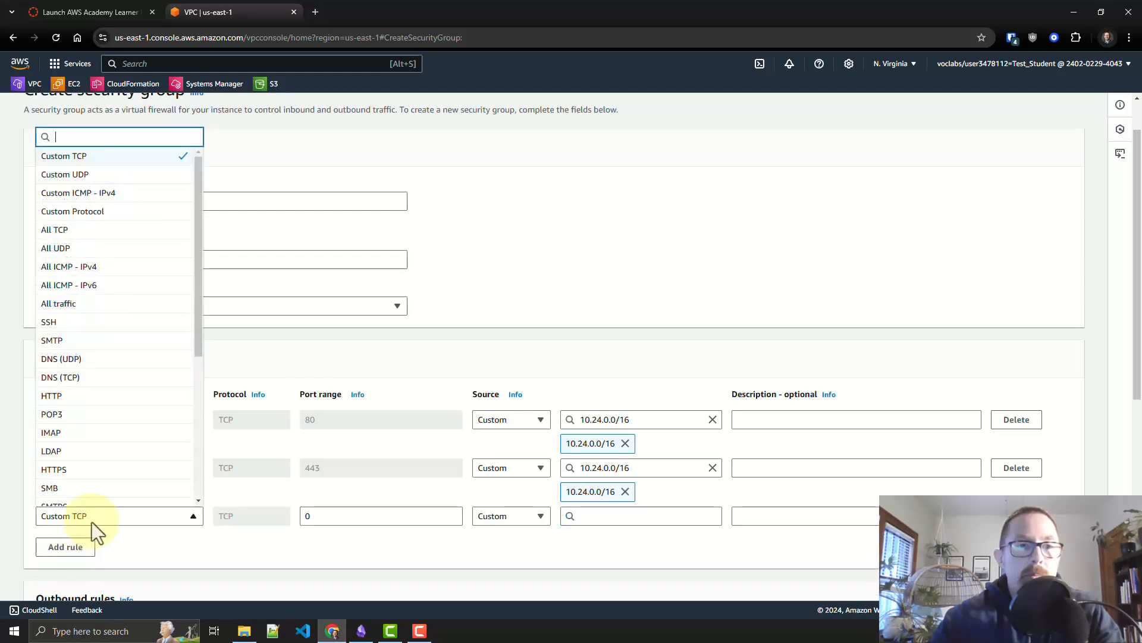
pyautogui.click(153, 269)
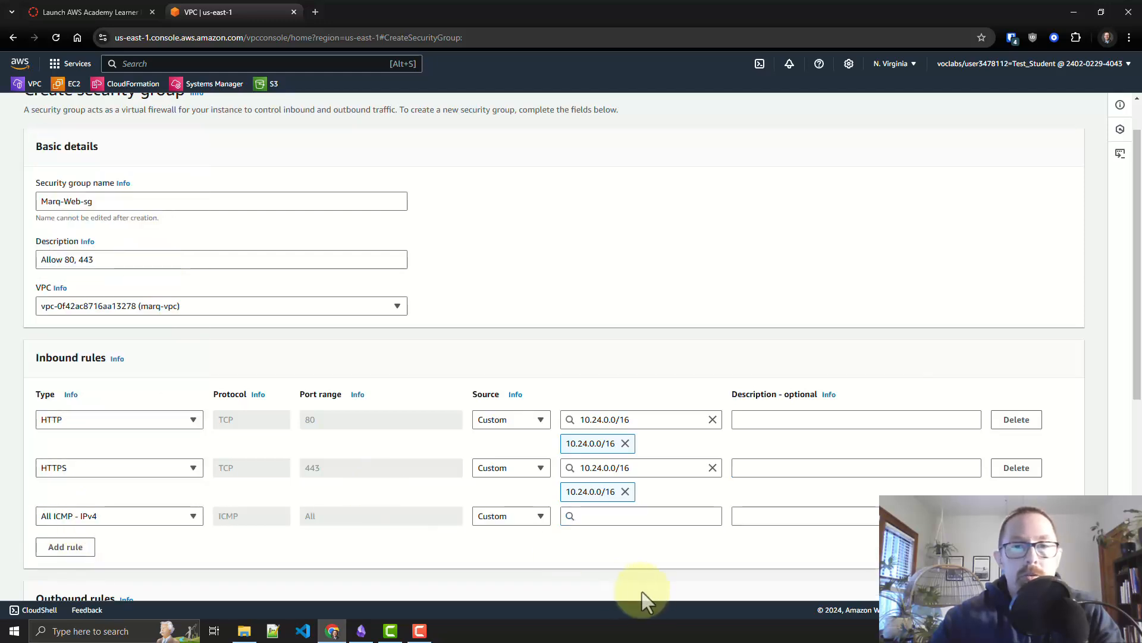
pyautogui.click(686, 521)
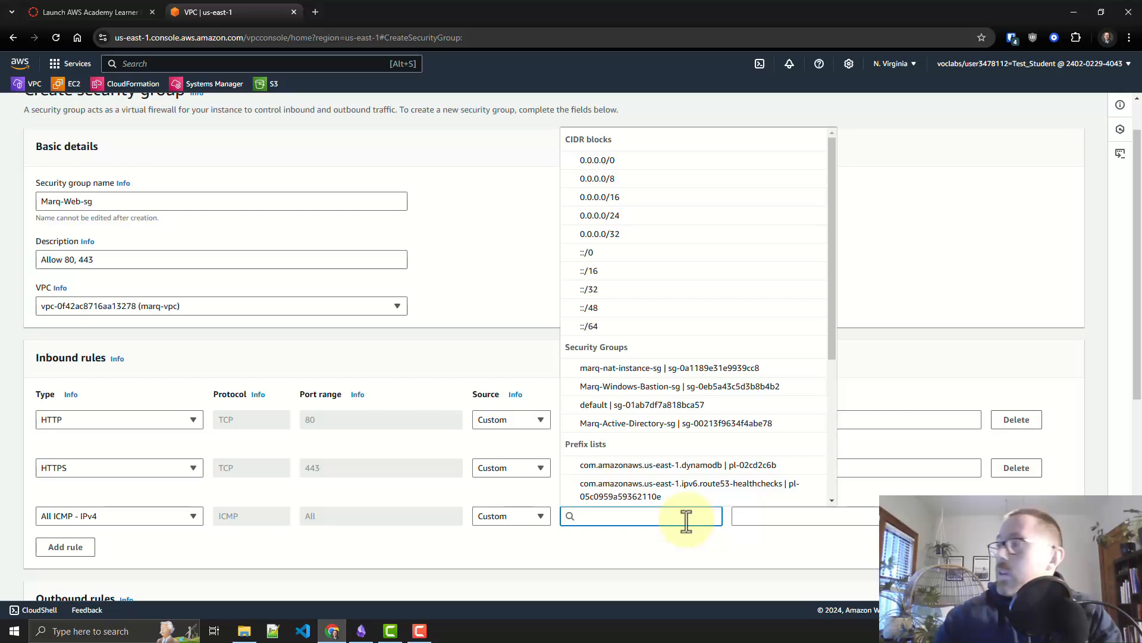
pyautogui.write('10')
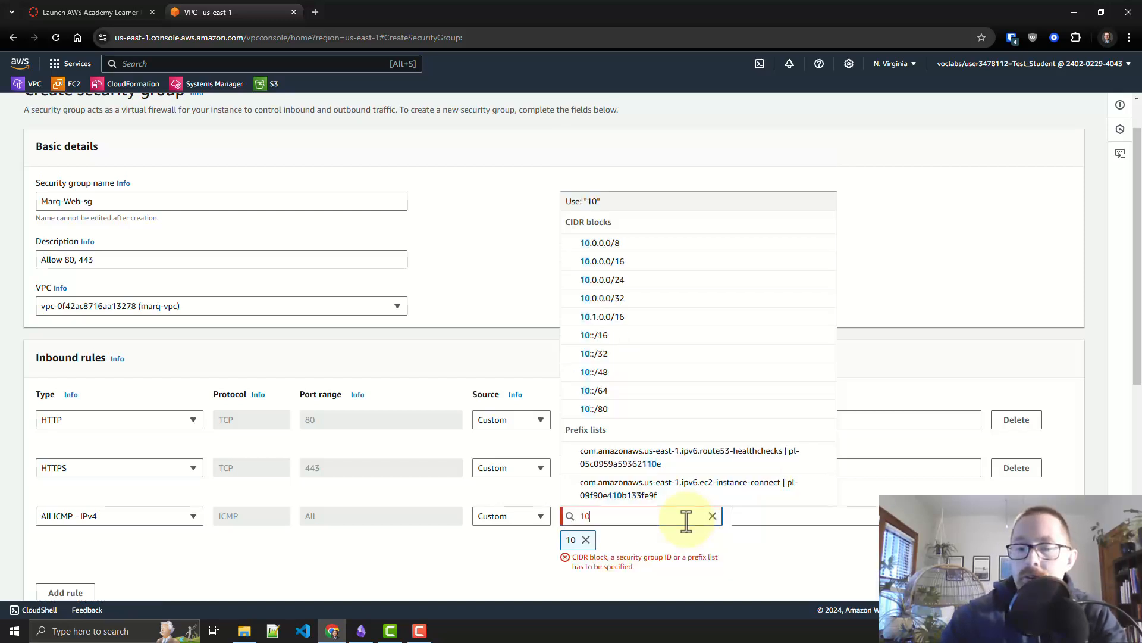
pyautogui.write('.24.0.0/16')
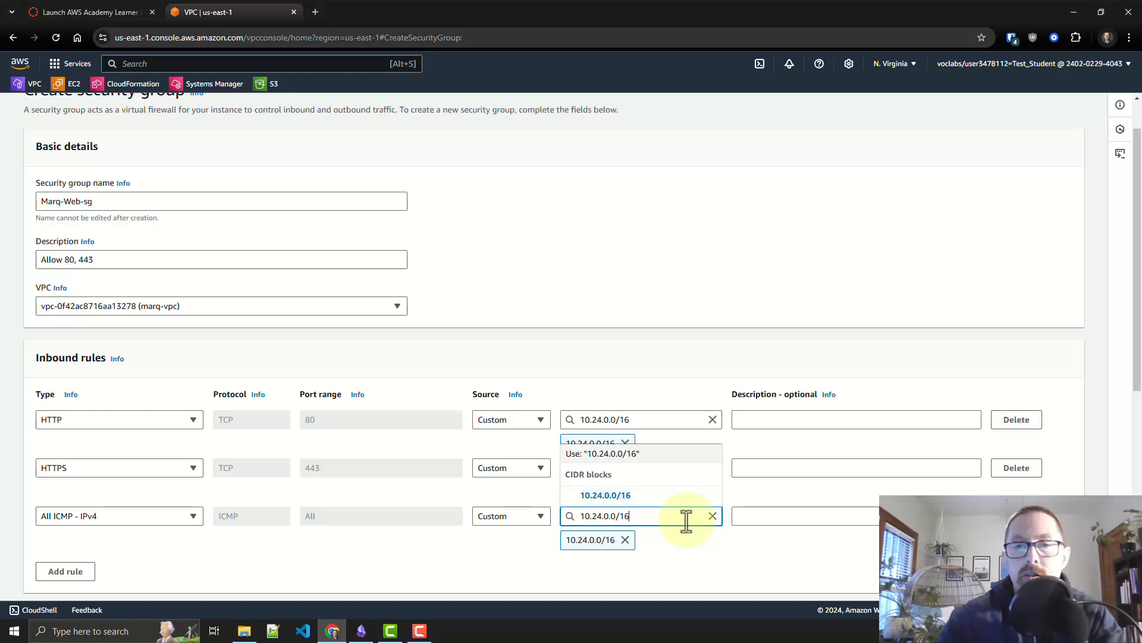
pyautogui.press('Tab')
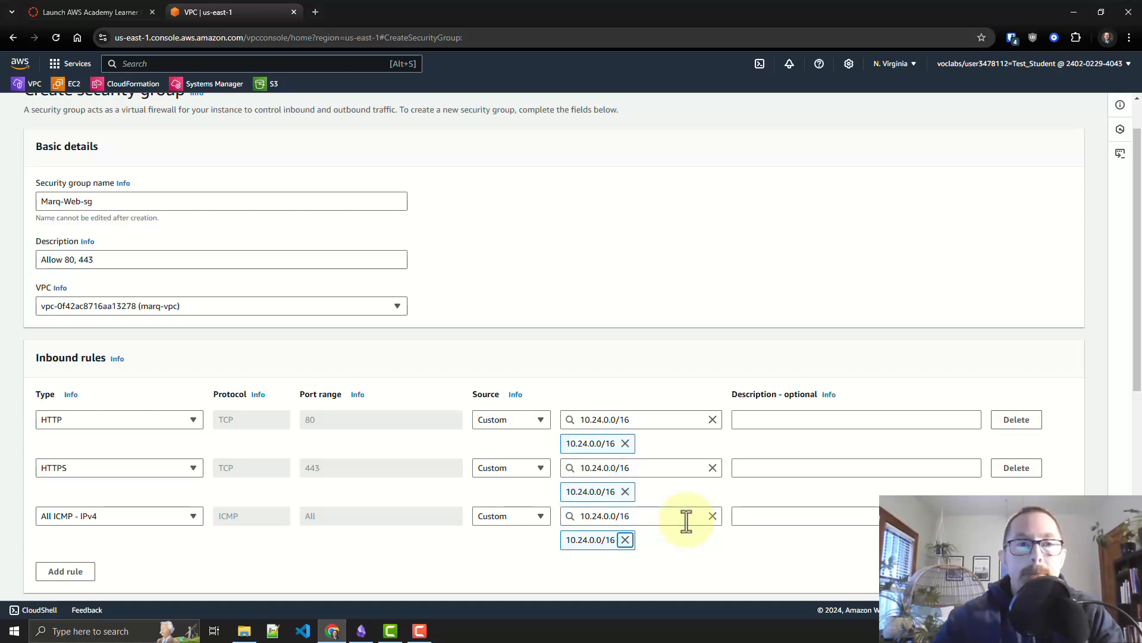
# Step: Create Marq-Web-sg, then begin another security group from the Security Groups list
pyautogui.scroll(-4, 686, 521)
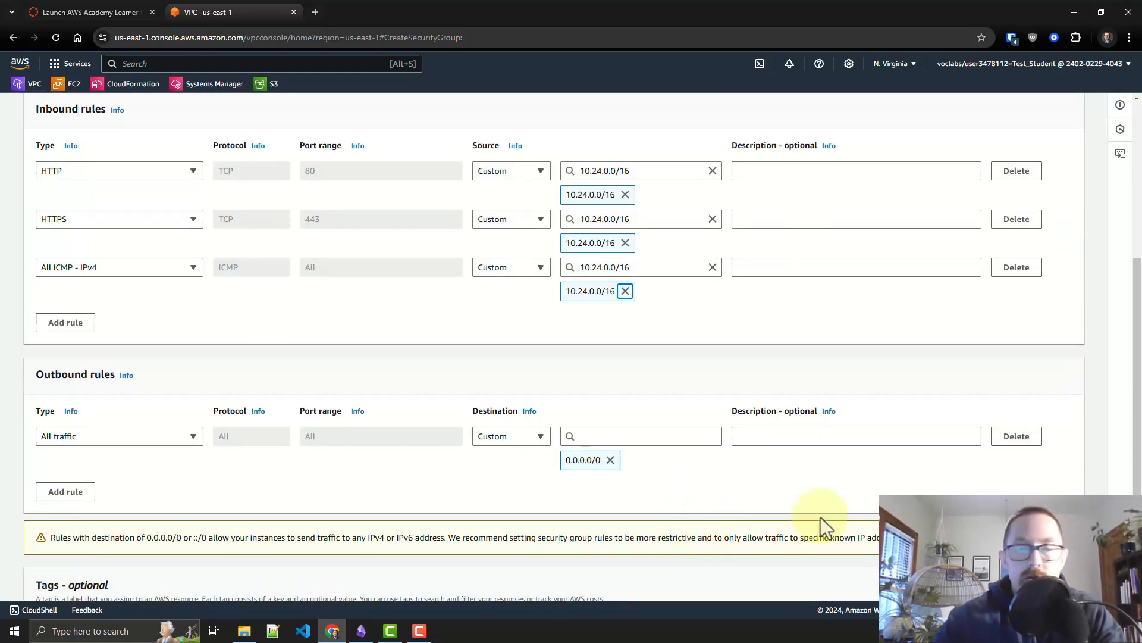
pyautogui.scroll(-2, 821, 519)
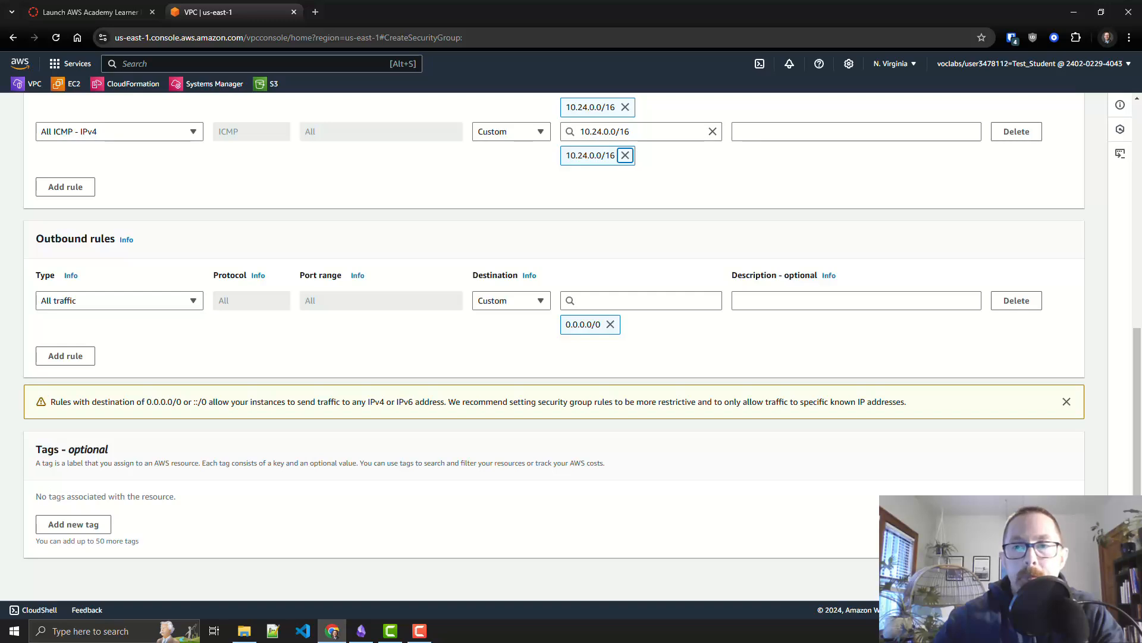
pyautogui.click(1032, 579)
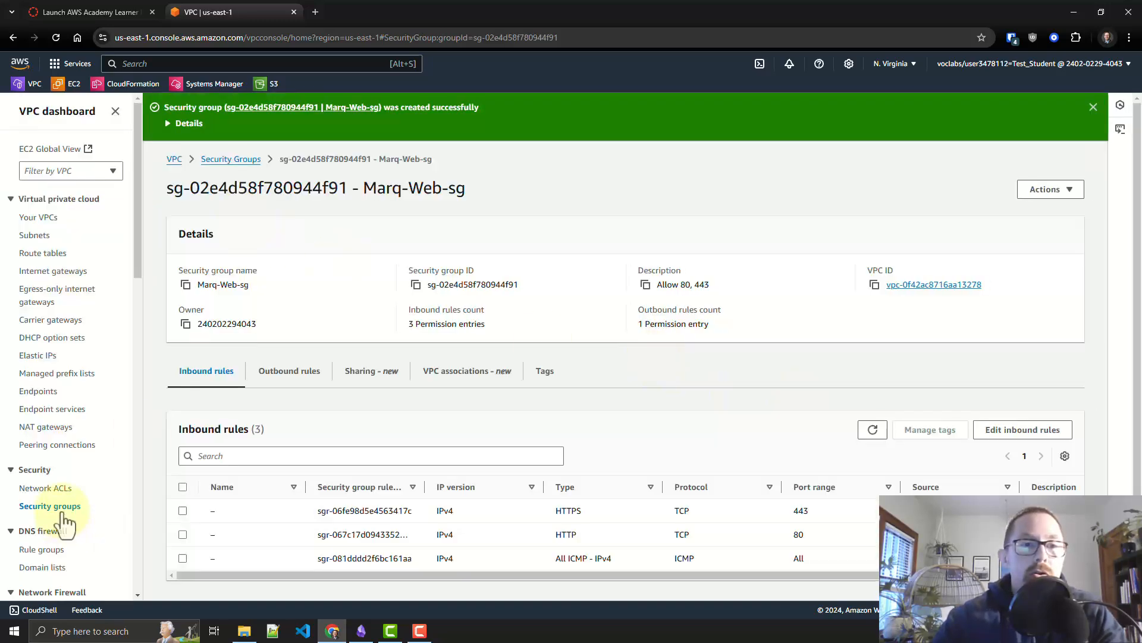
pyautogui.click(64, 513)
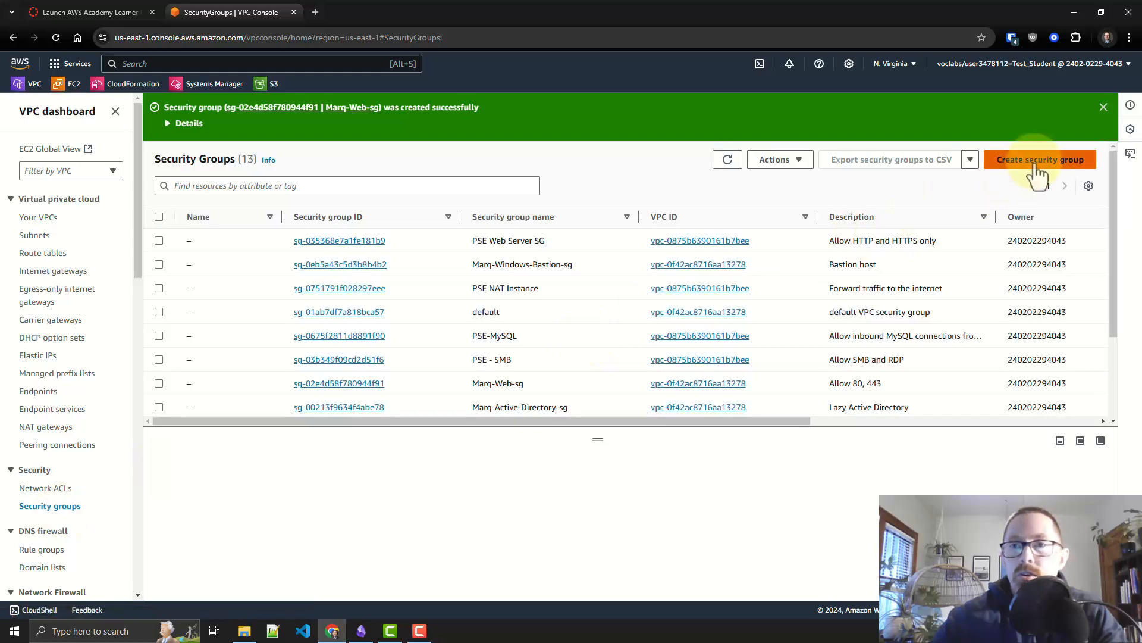
pyautogui.click(1036, 170)
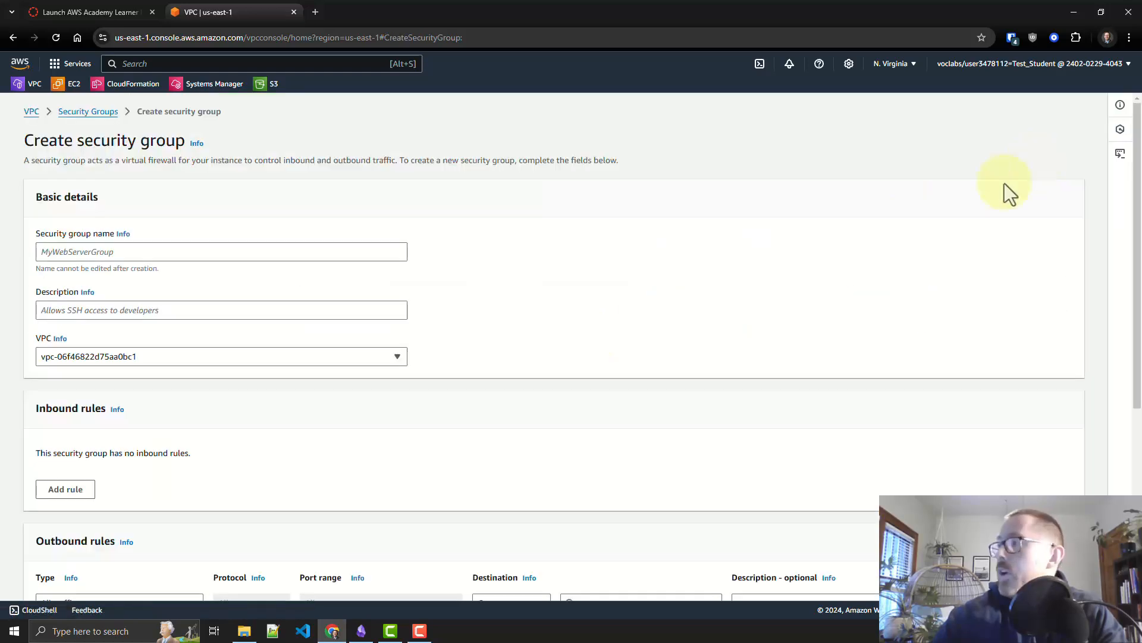
# Step: Name the group Marq-Mysql-Database-sg, describe it 'Database', and place it in marq-vpc
pyautogui.click(228, 254)
pyautogui.write('Marq-Database-sg')
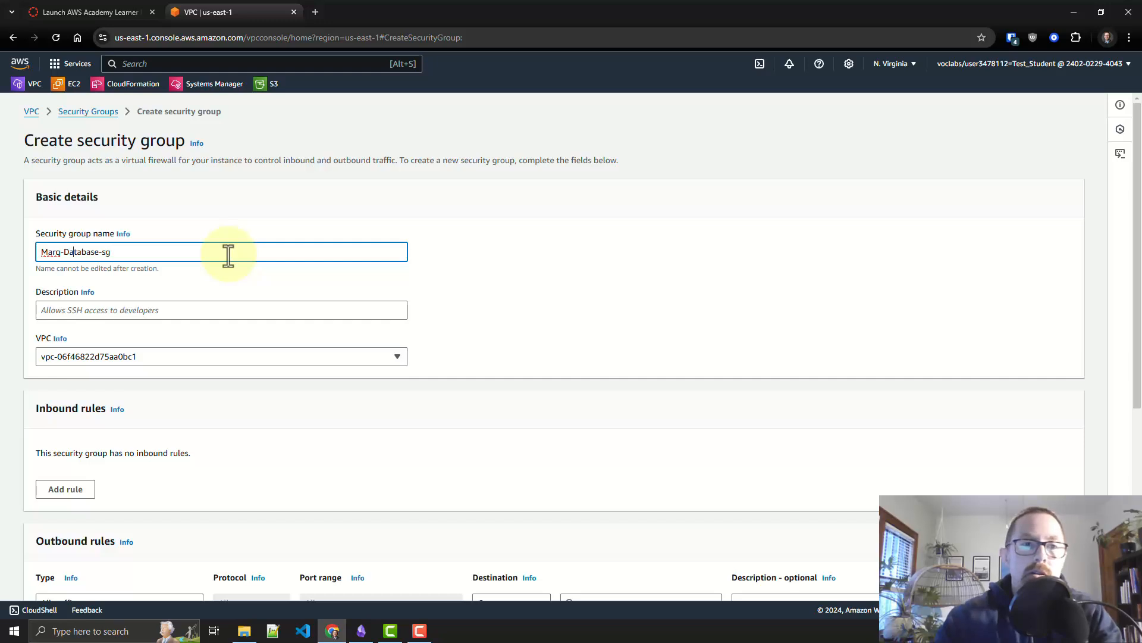
pyautogui.write('Mysql-')
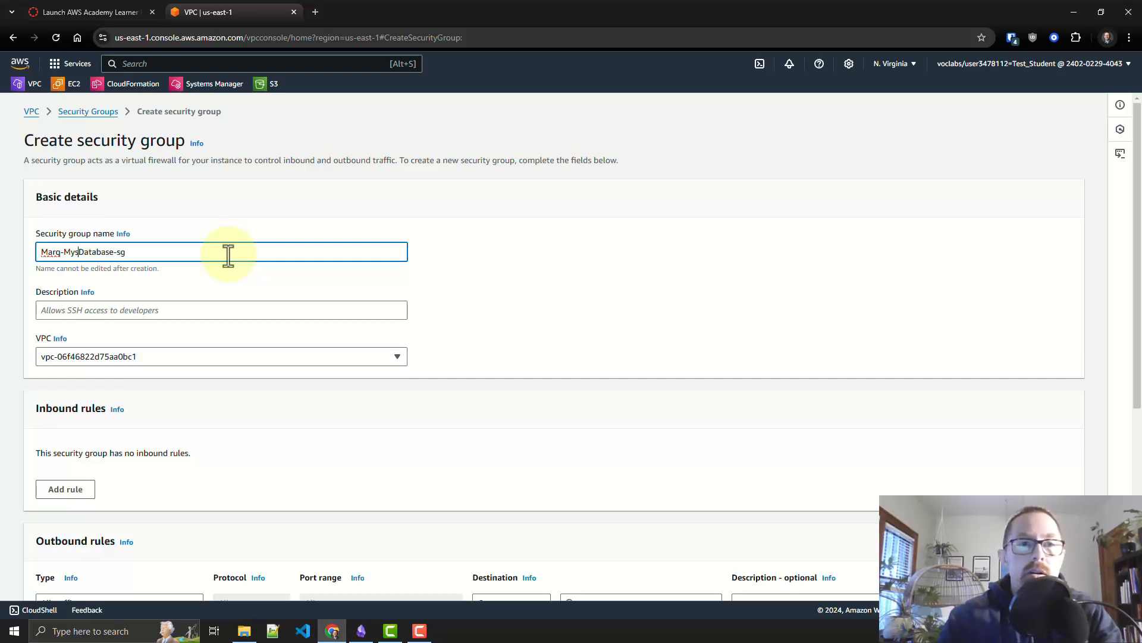
pyautogui.click(188, 310)
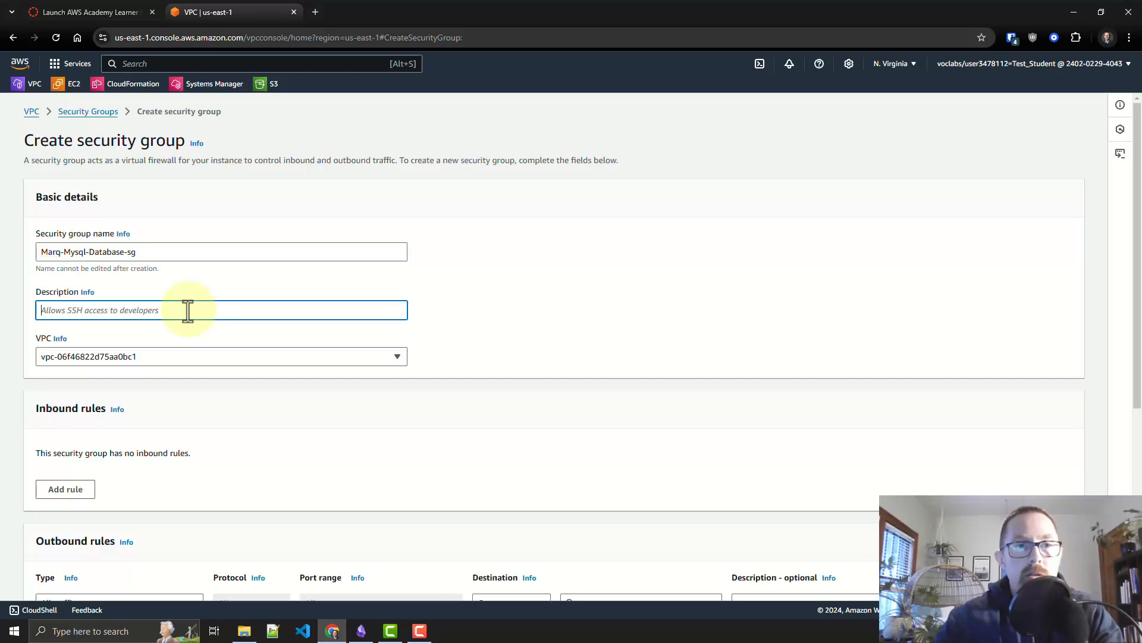
pyautogui.write('Database')
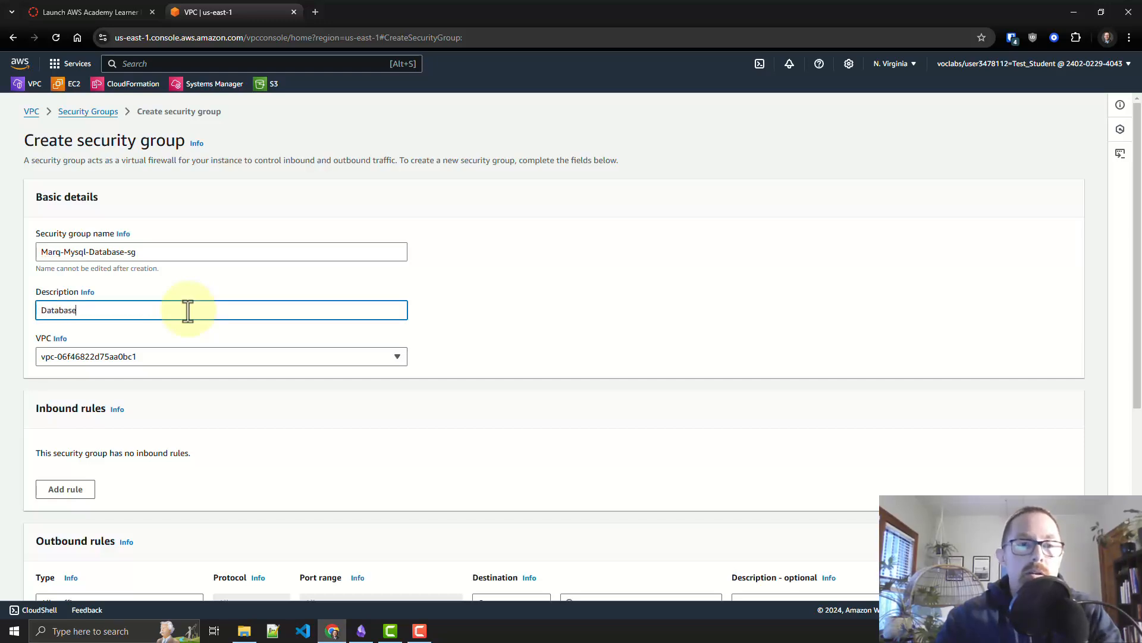
pyautogui.press('Tab')
pyautogui.press('Tab')
pyautogui.press('Down')
pyautogui.press('Down')
pyautogui.press('Down')
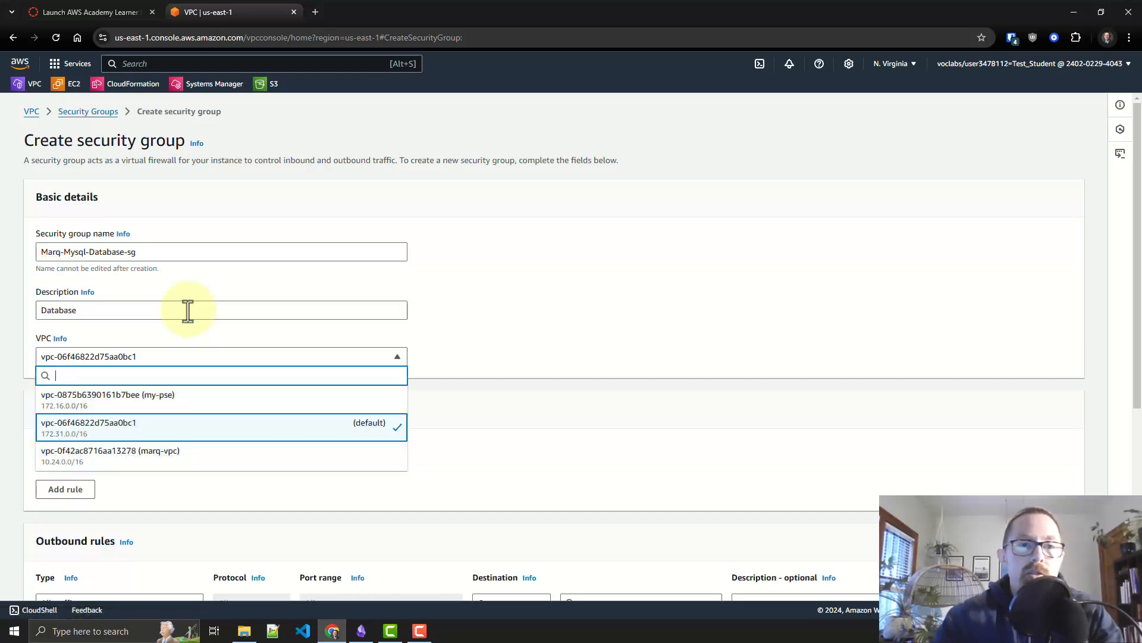
pyautogui.press('Return')
pyautogui.scroll(-1, 188, 311)
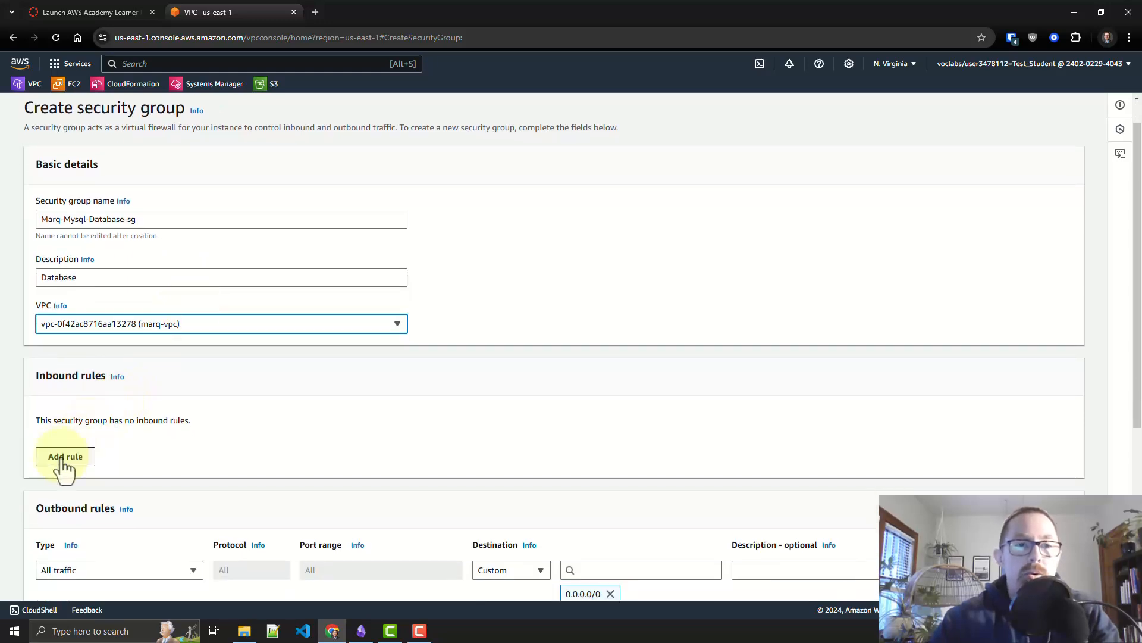
# Step: Add an inbound MYSQL/Aurora (port 3306) rule with source 10.24.0.0/16
pyautogui.click(66, 456)
pyautogui.click(89, 438)
pyautogui.scroll(-5, 123, 395)
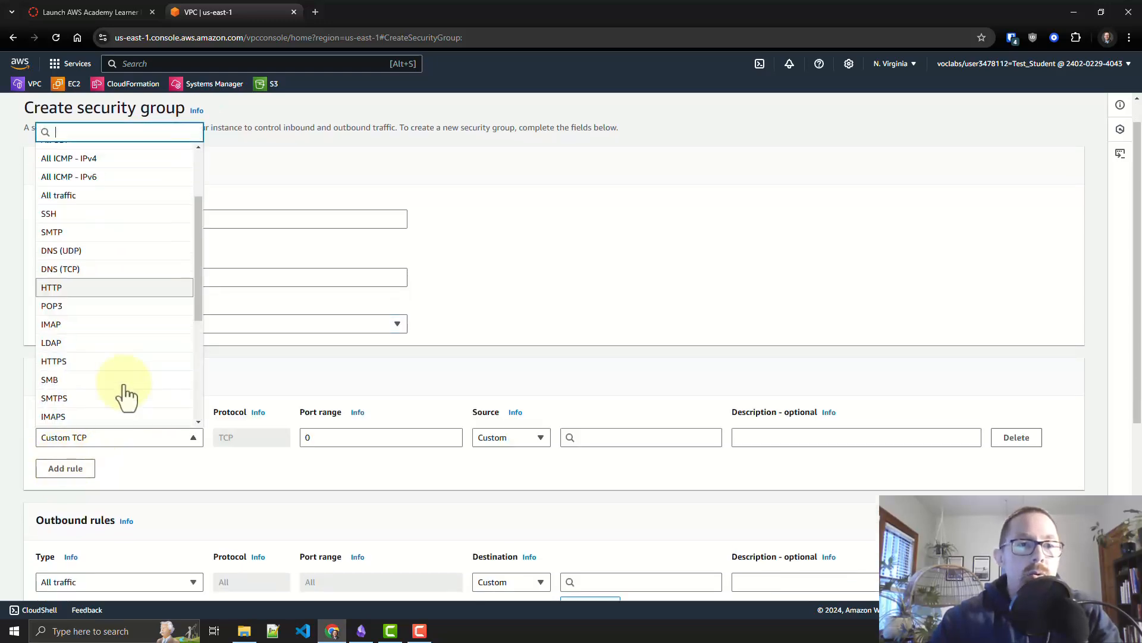
pyautogui.scroll(-3, 124, 395)
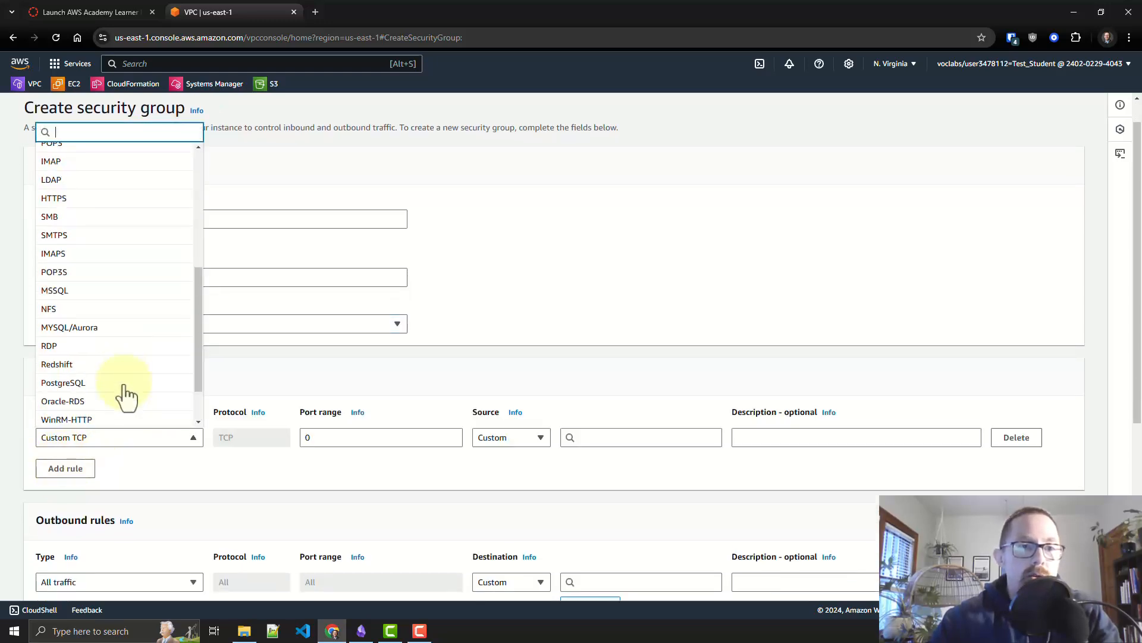
pyautogui.click(110, 330)
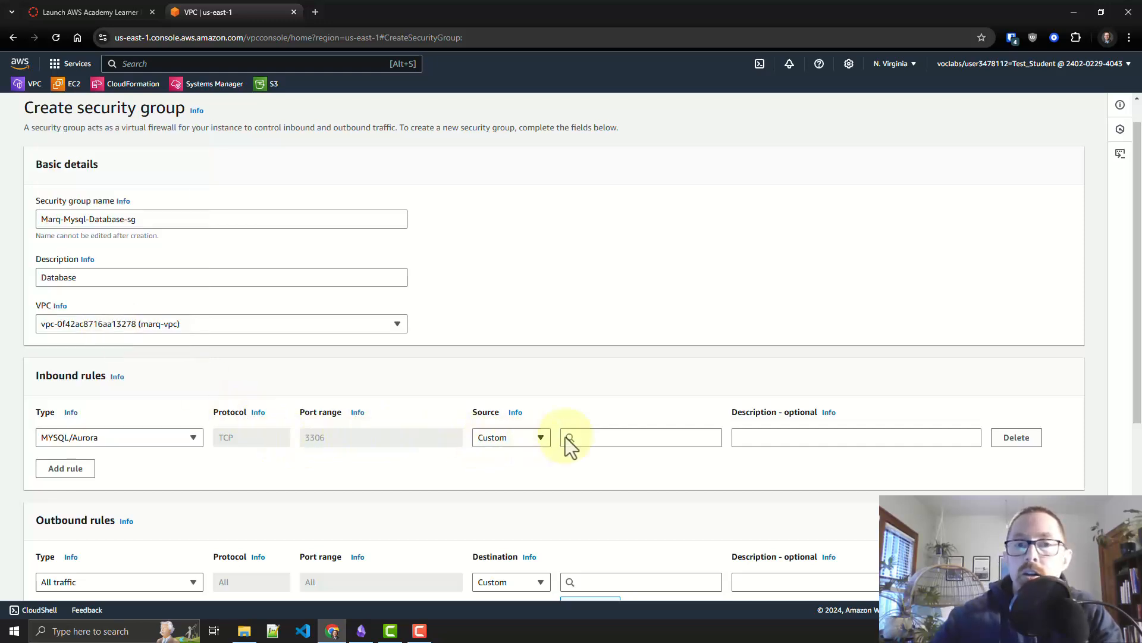
pyautogui.click(597, 437)
pyautogui.write('10')
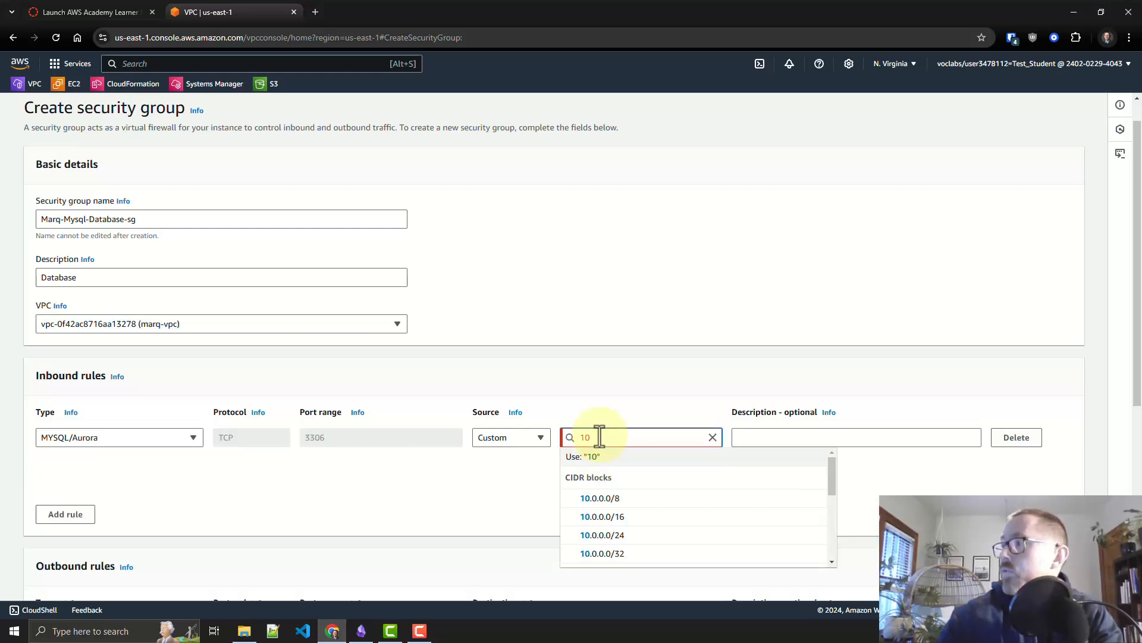
pyautogui.write('.')
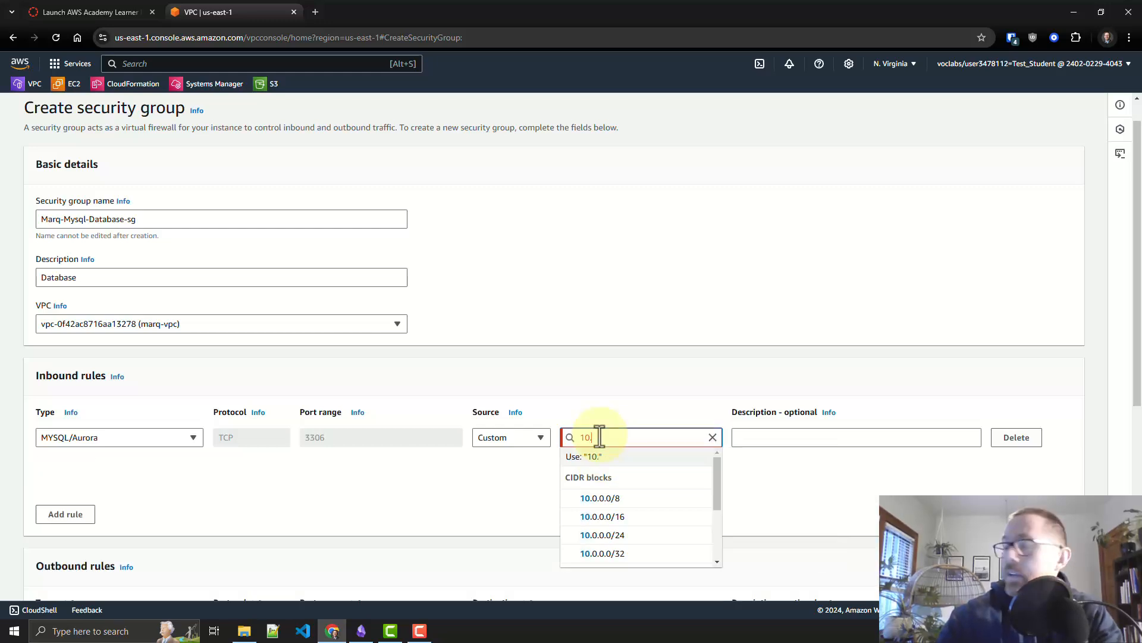
pyautogui.write('24.0.0/16')
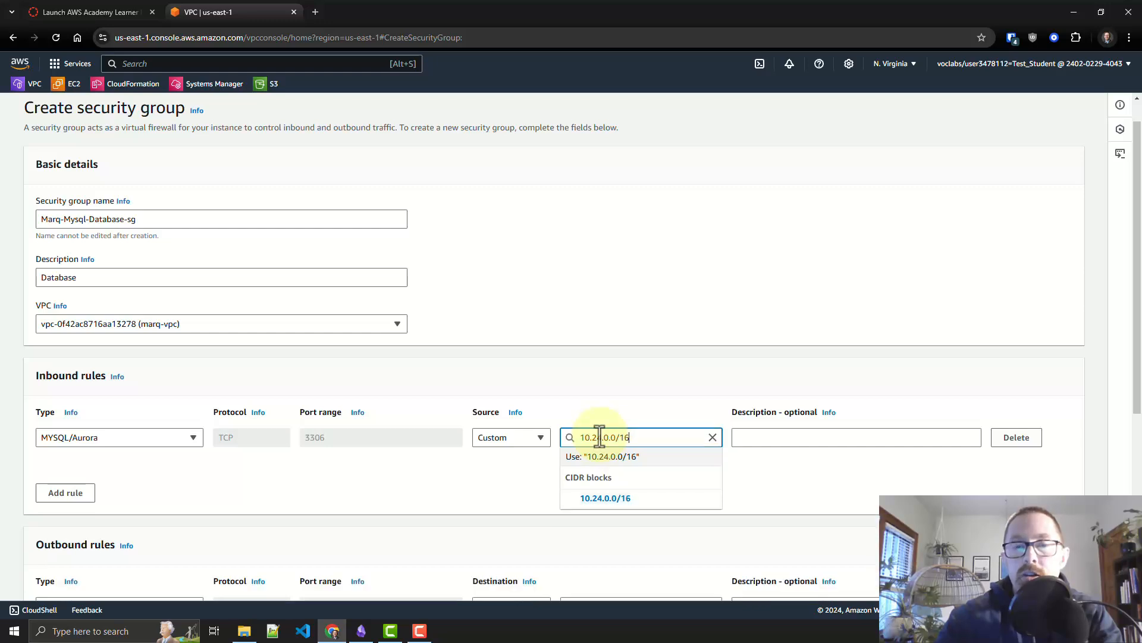
pyautogui.press('Return')
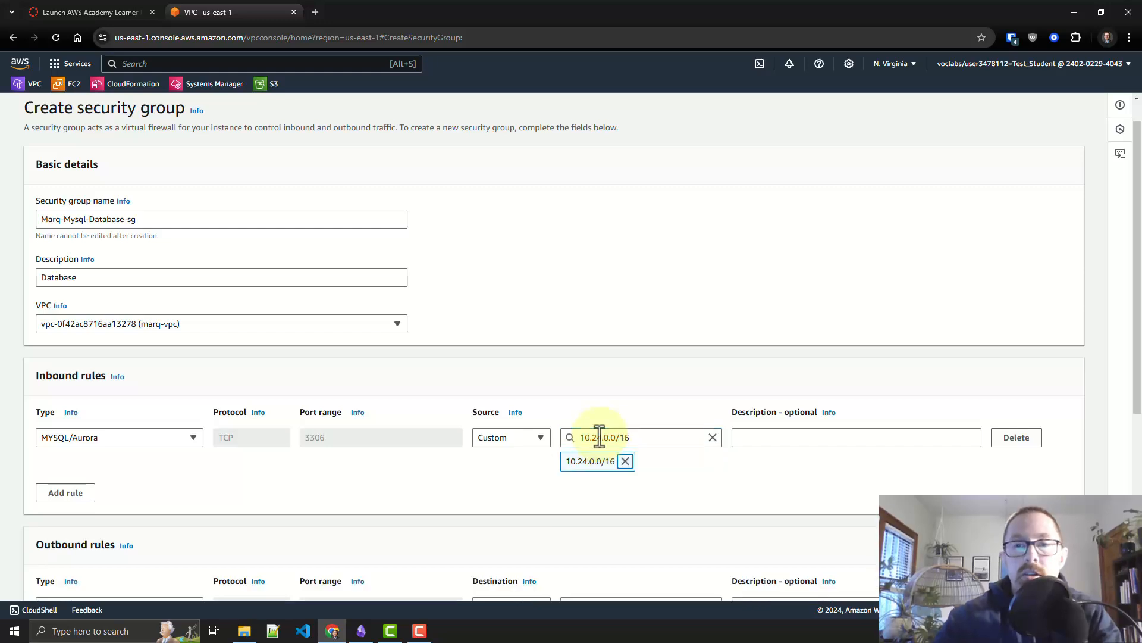
# Step: Add a second inbound rule allowing All ICMP - IPv4 from 10.24.0.0/16
pyautogui.click(66, 493)
pyautogui.click(108, 489)
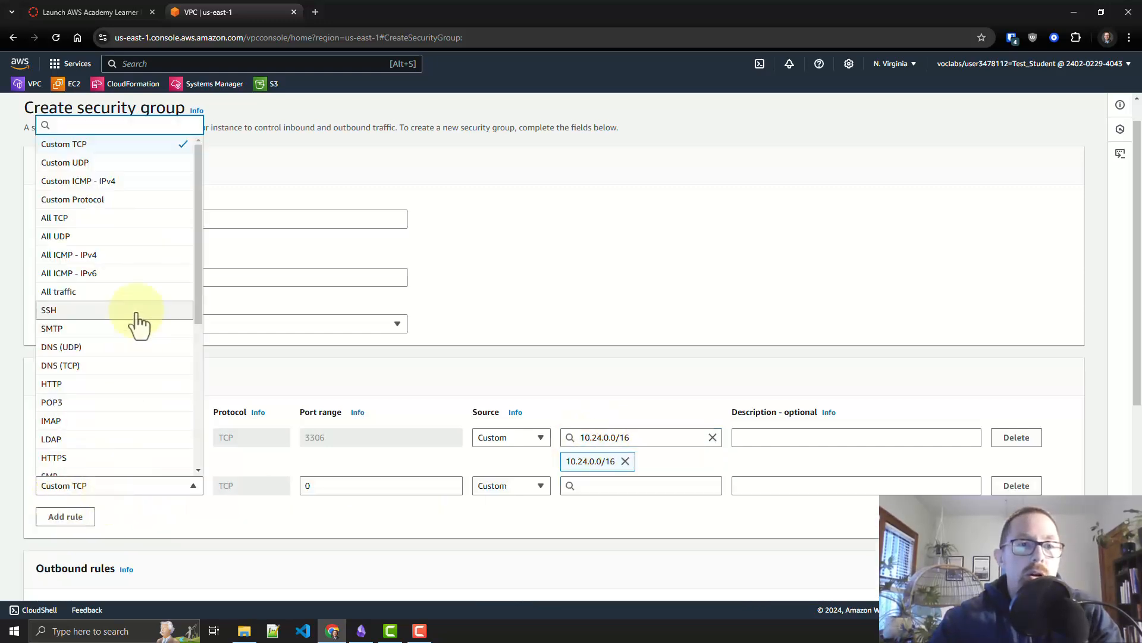
pyautogui.click(146, 254)
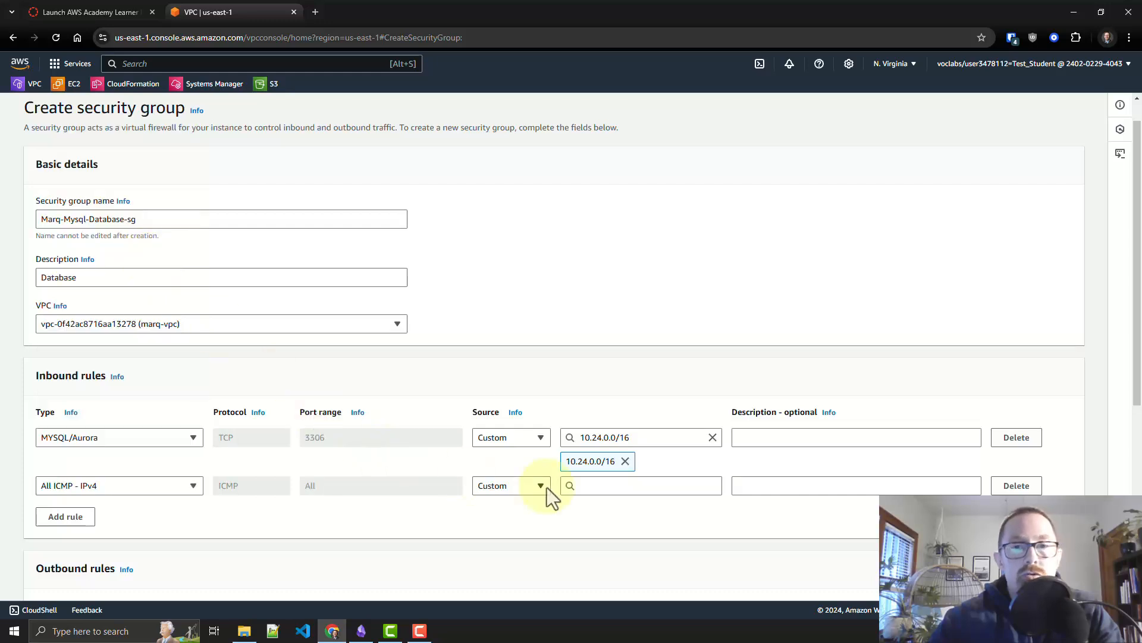
pyautogui.click(598, 485)
pyautogui.write('10.')
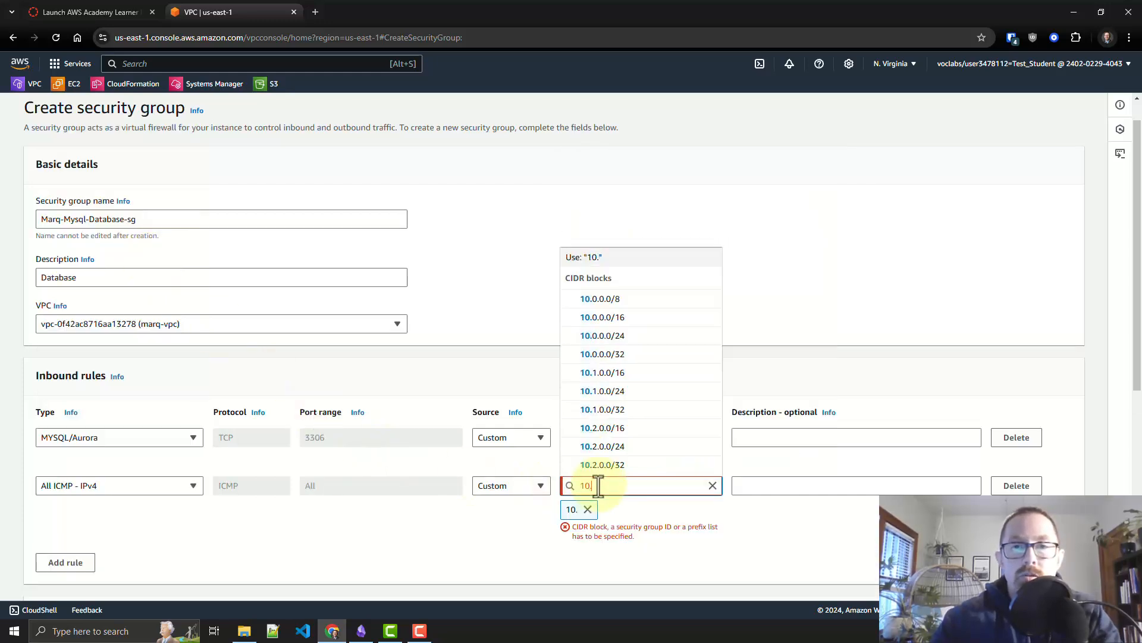
pyautogui.write('24.0.0/16')
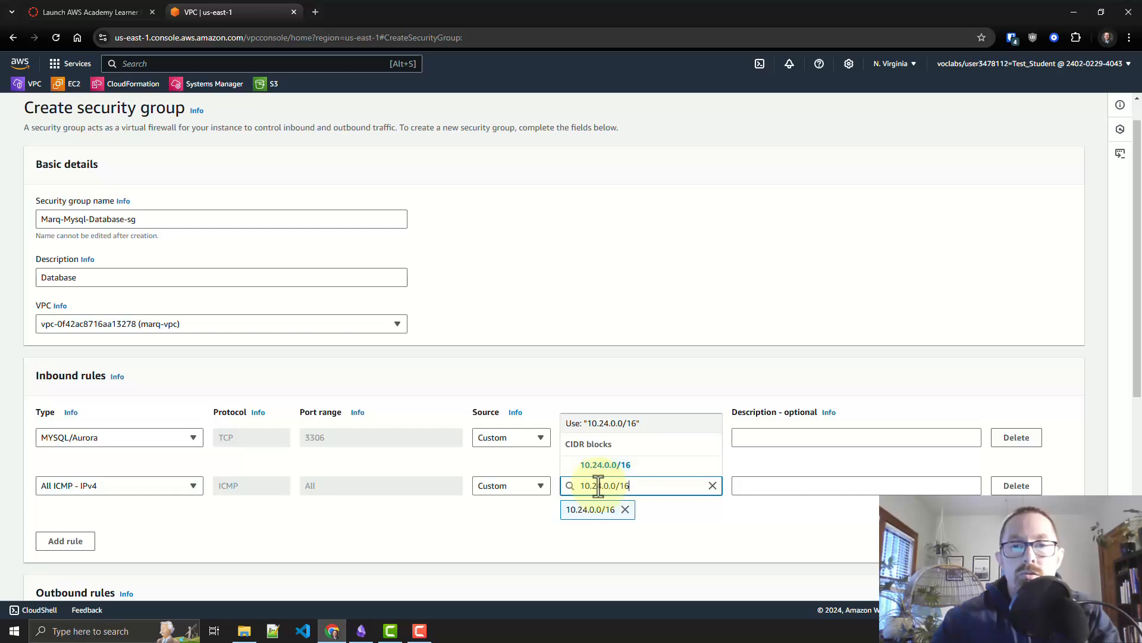
# Step: Create Marq-Mysql-Database-sg and return to the security groups list
pyautogui.scroll(-1, 598, 485)
pyautogui.scroll(-2, 598, 485)
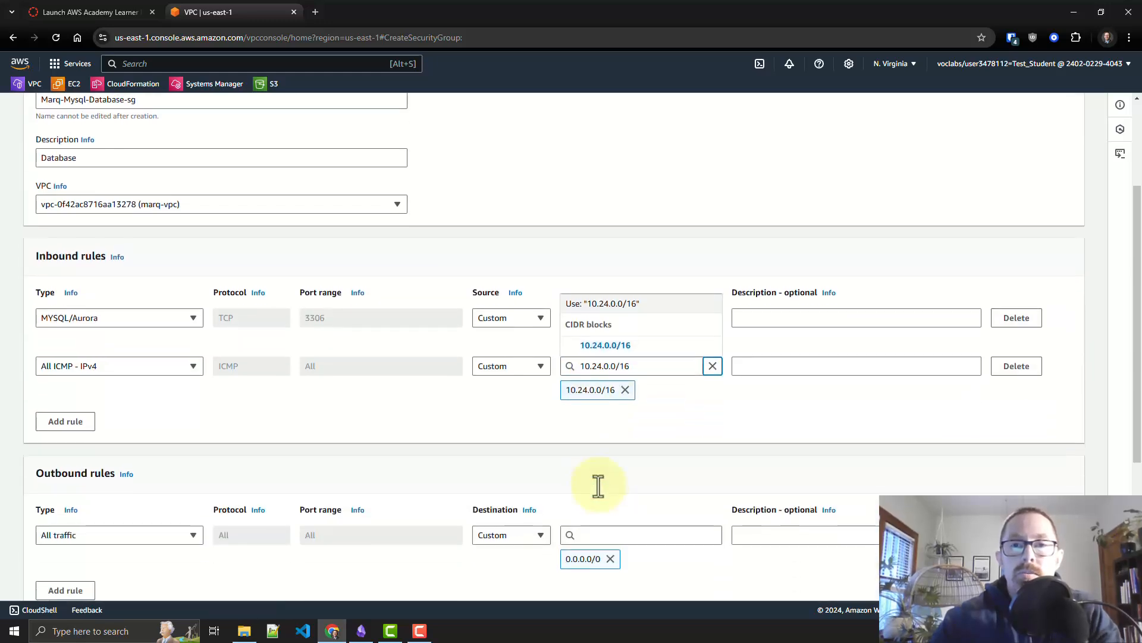
pyautogui.scroll(-2, 851, 456)
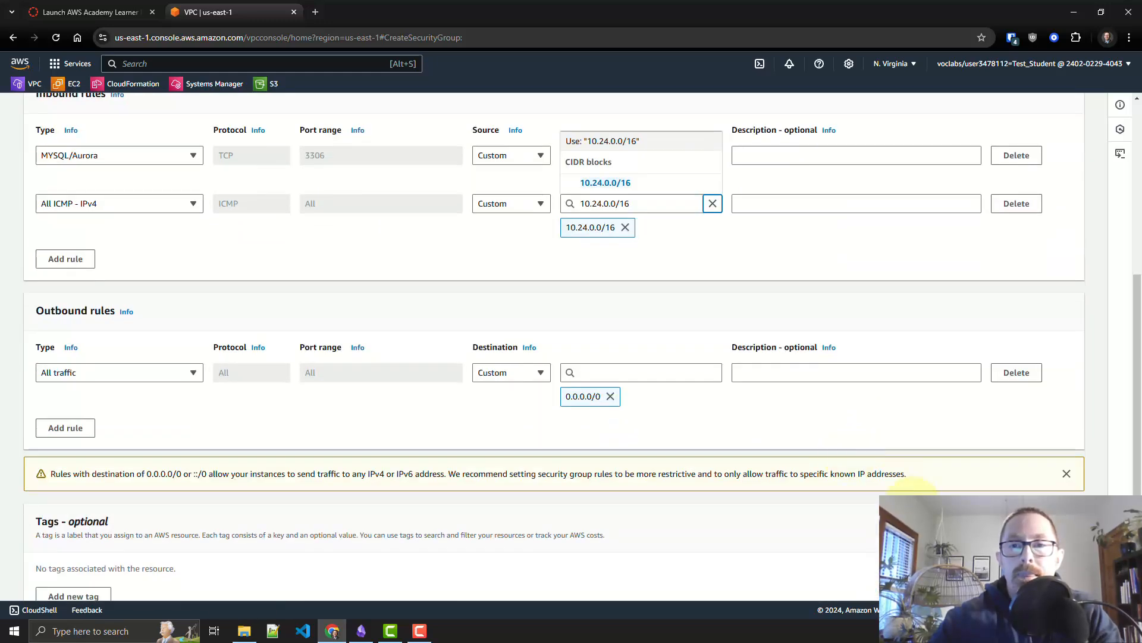
pyautogui.scroll(-1, 851, 456)
pyautogui.click(1033, 579)
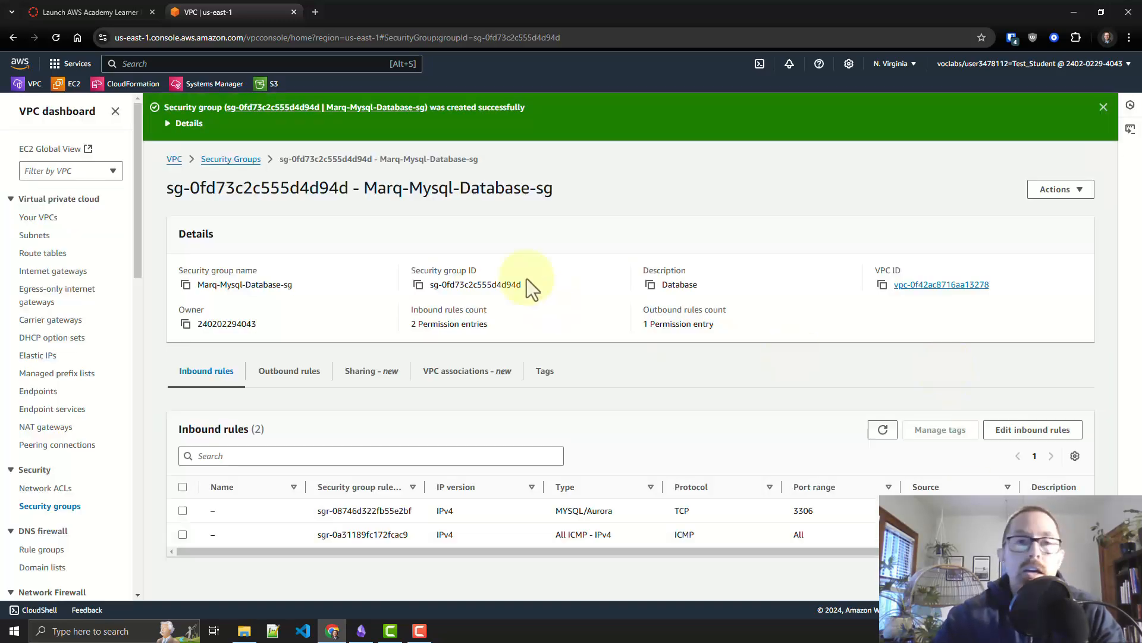
pyautogui.click(47, 507)
# Step: Start a new security group named Marq-SMB-sg, described 'Allow SMB', in marq-vpc
pyautogui.click(1026, 162)
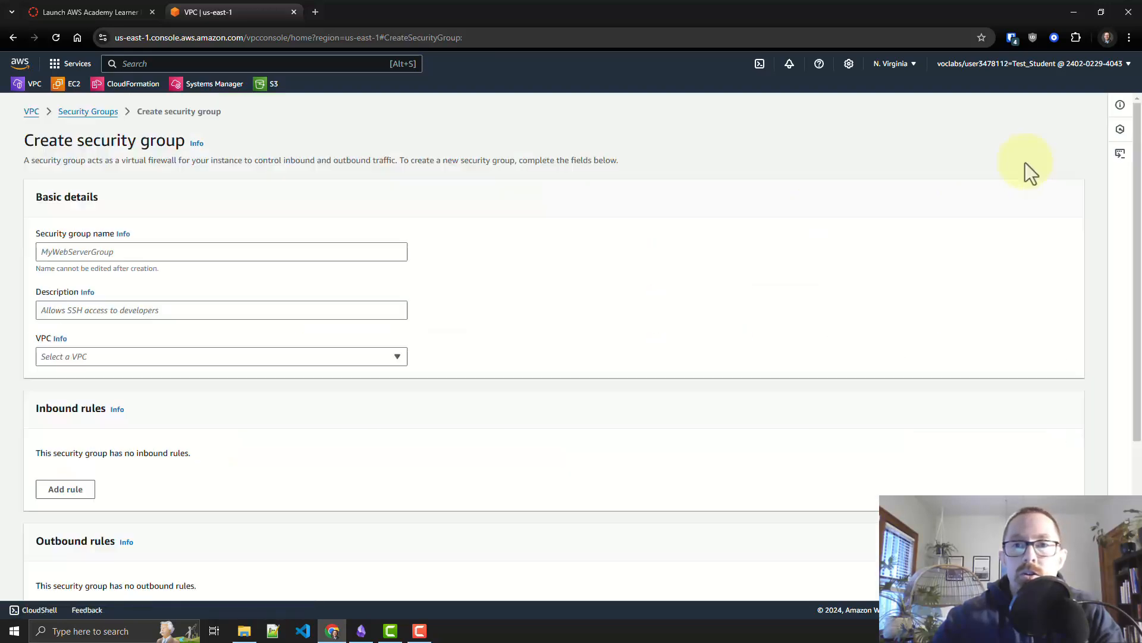
pyautogui.click(330, 258)
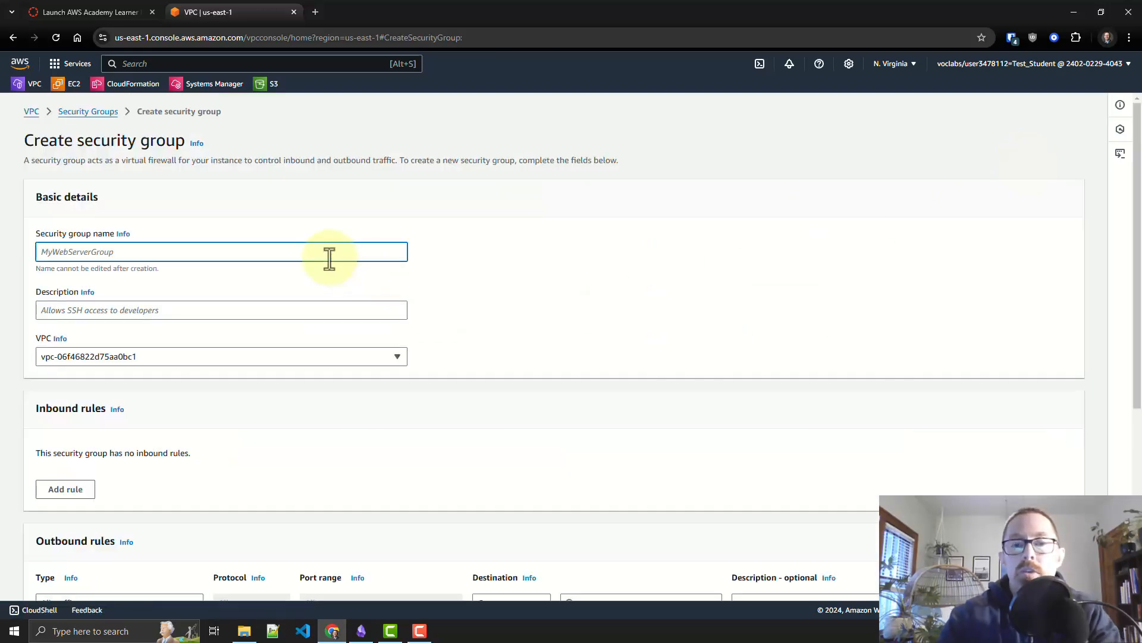
pyautogui.write('Marq-SMB')
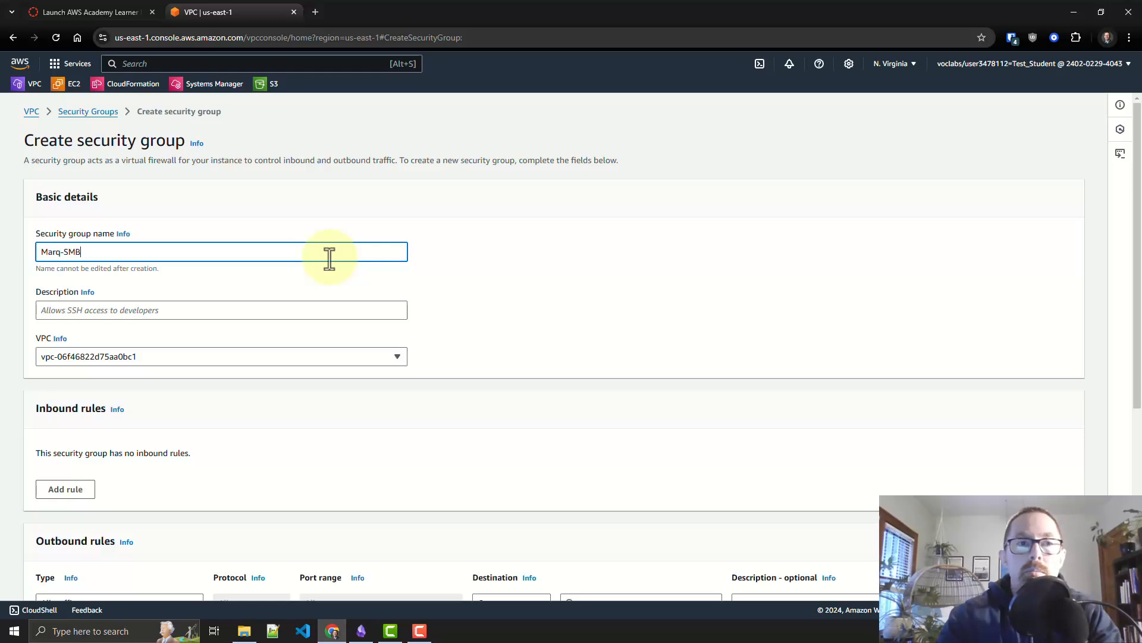
pyautogui.write('-sg')
pyautogui.press('Tab')
pyautogui.write('A')
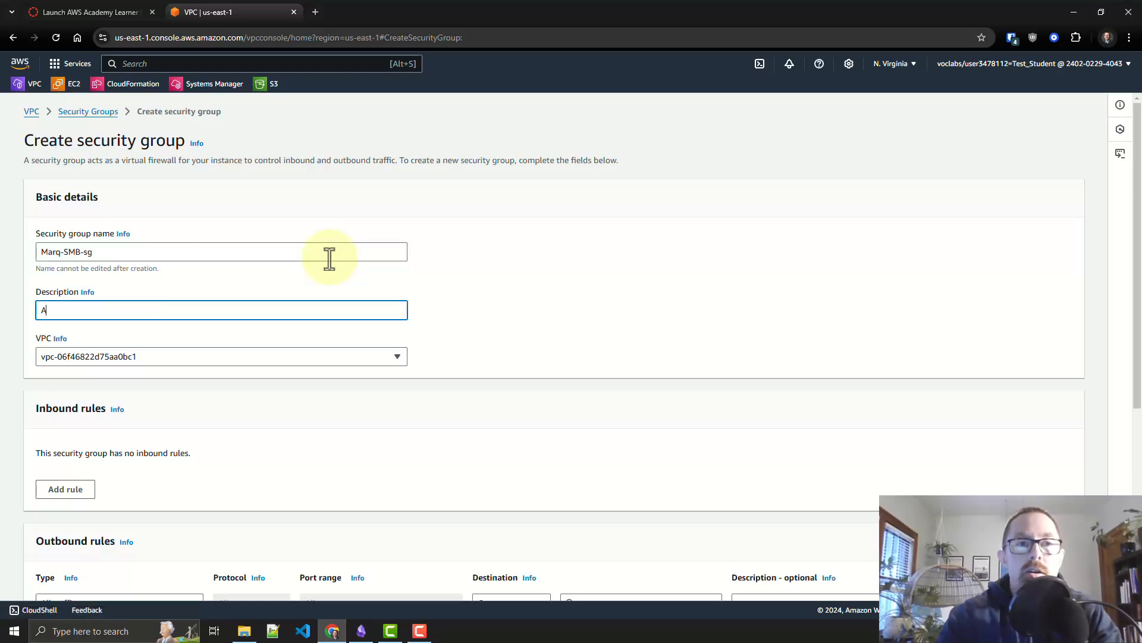
pyautogui.write('llow SMB')
pyautogui.press('Tab')
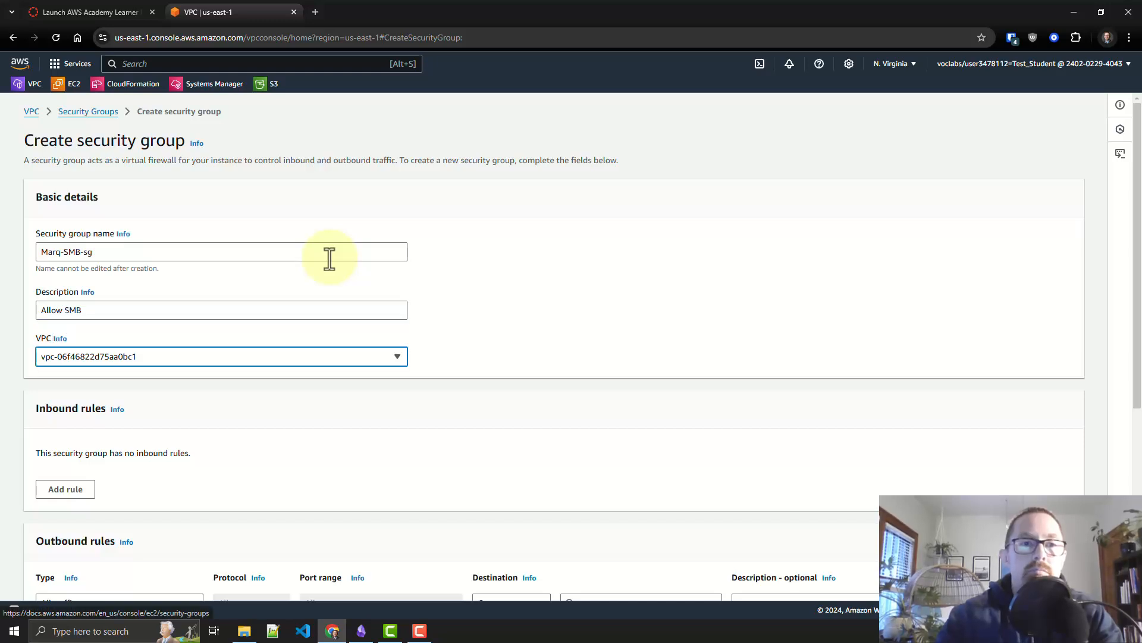
pyautogui.press('Return')
pyautogui.press('Down')
pyautogui.press('Return')
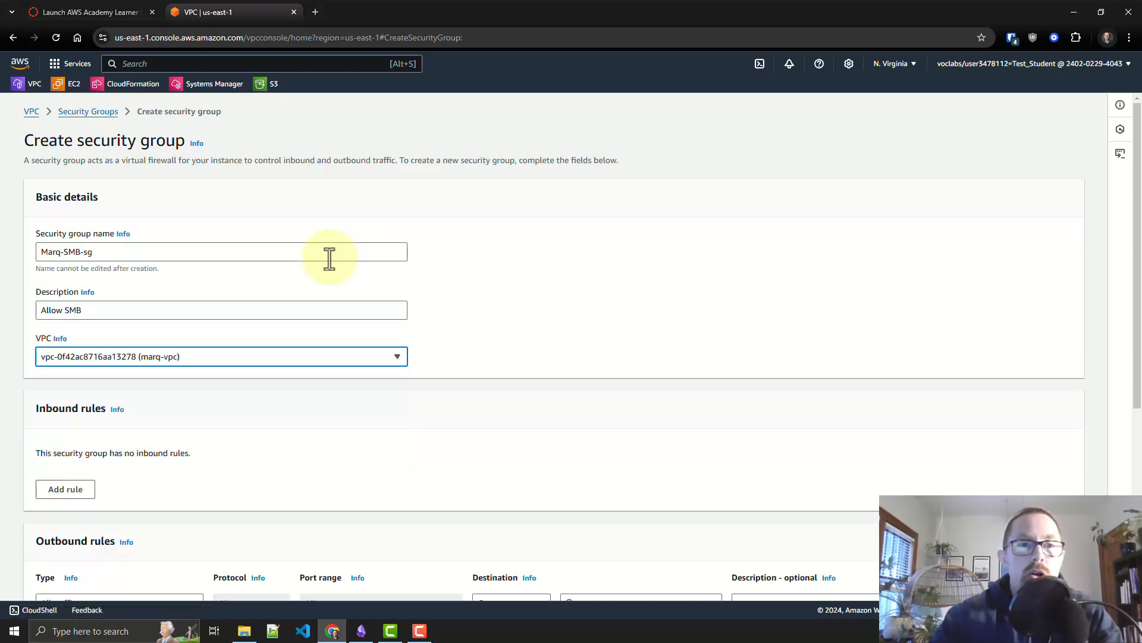
pyautogui.scroll(-2, 330, 258)
# Step: Add an inbound SMB rule with source 10.24.0.0/16
pyautogui.click(67, 370)
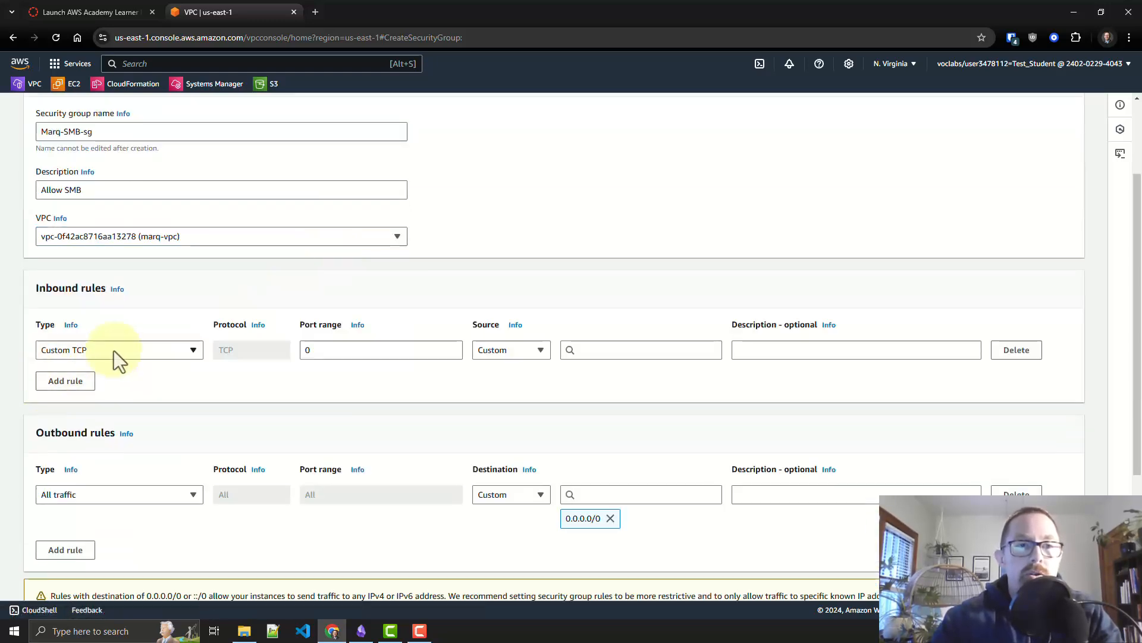
pyautogui.click(192, 350)
pyautogui.write('s')
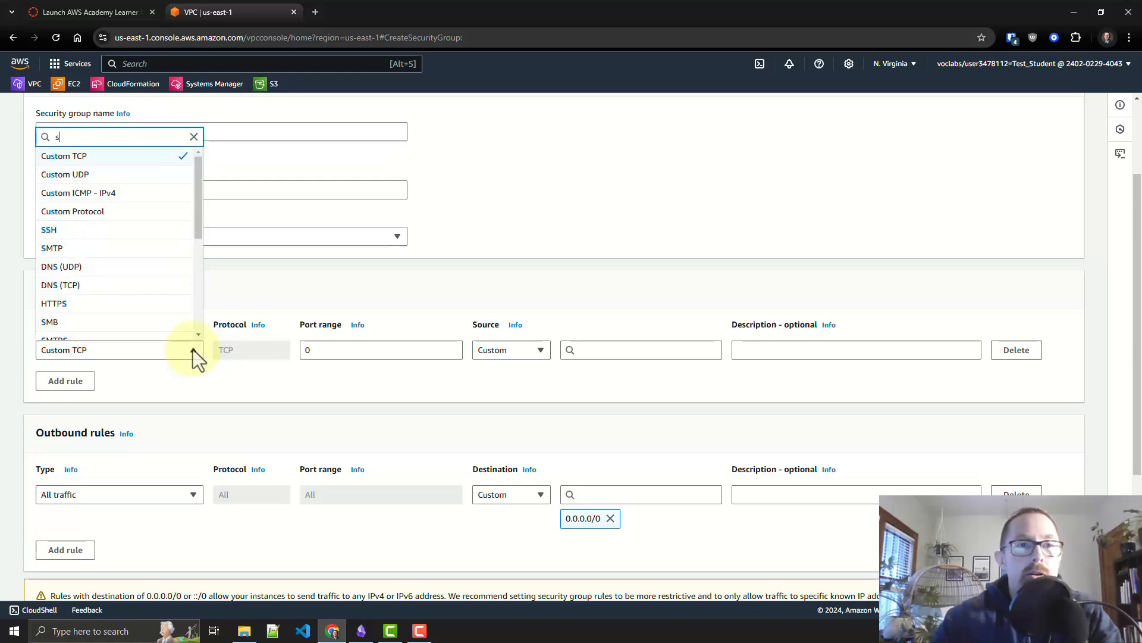
pyautogui.write('mb')
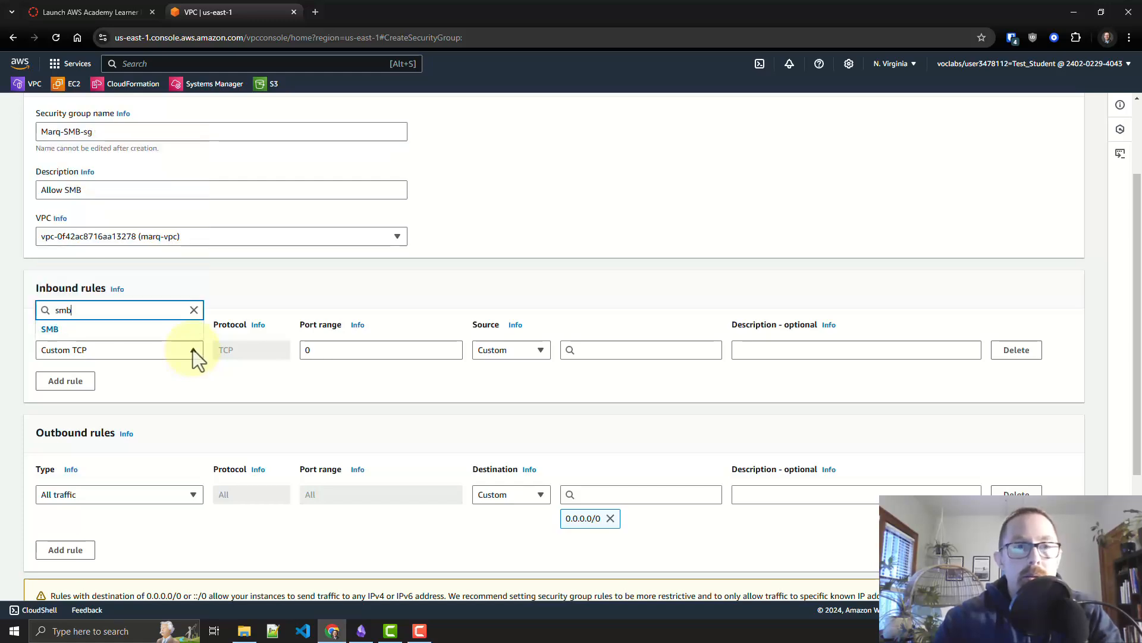
pyautogui.click(99, 331)
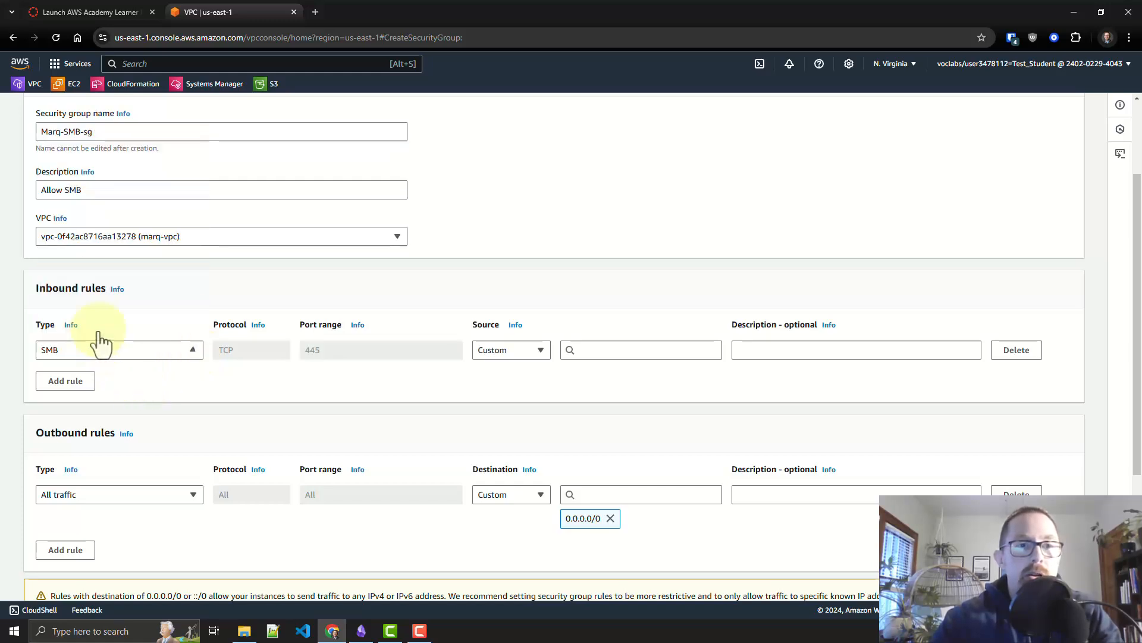
pyautogui.click(609, 351)
pyautogui.write('10.24.0')
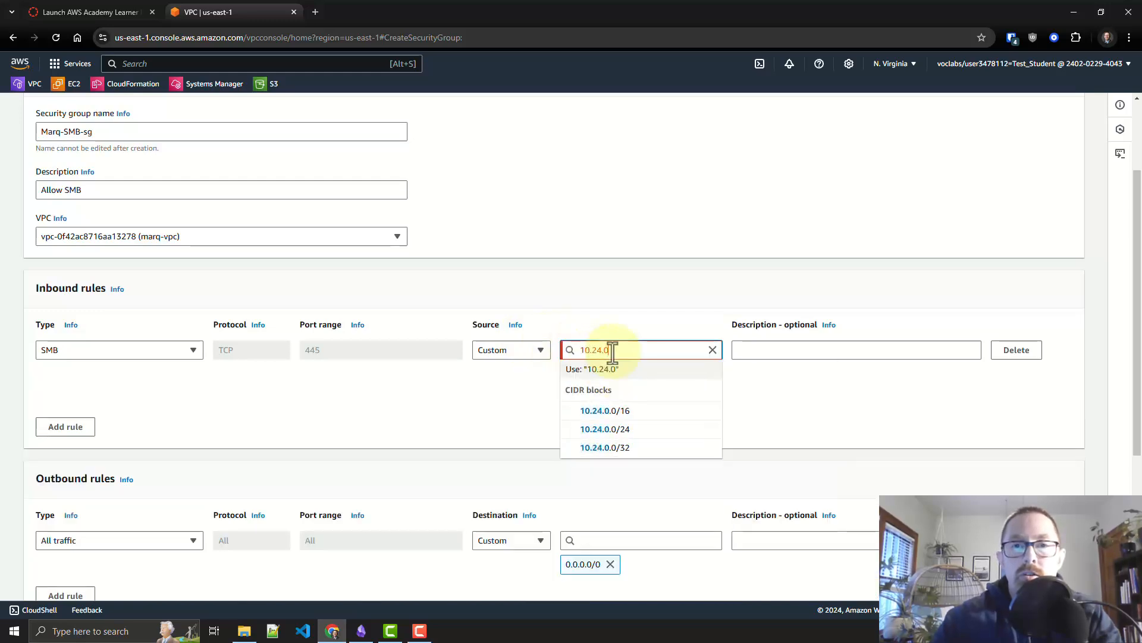
pyautogui.write('.01/')
pyautogui.press('BackSpace')
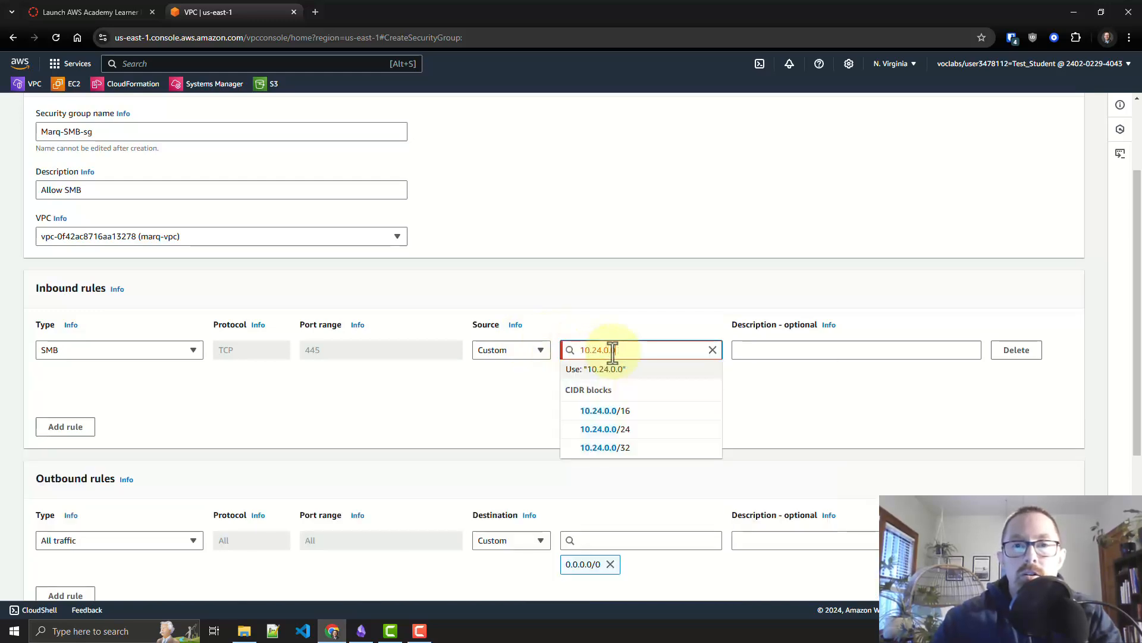
pyautogui.write('/16')
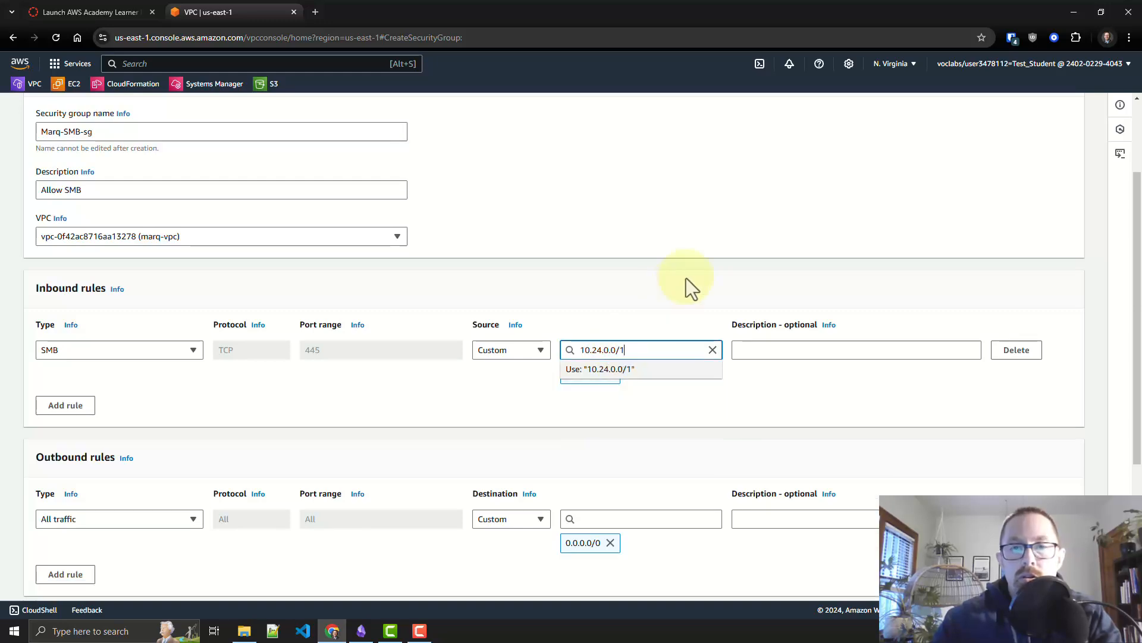
# Step: Add a second inbound rule allowing All ICMP - IPv4 from 10.24.0.0/16
pyautogui.click(65, 410)
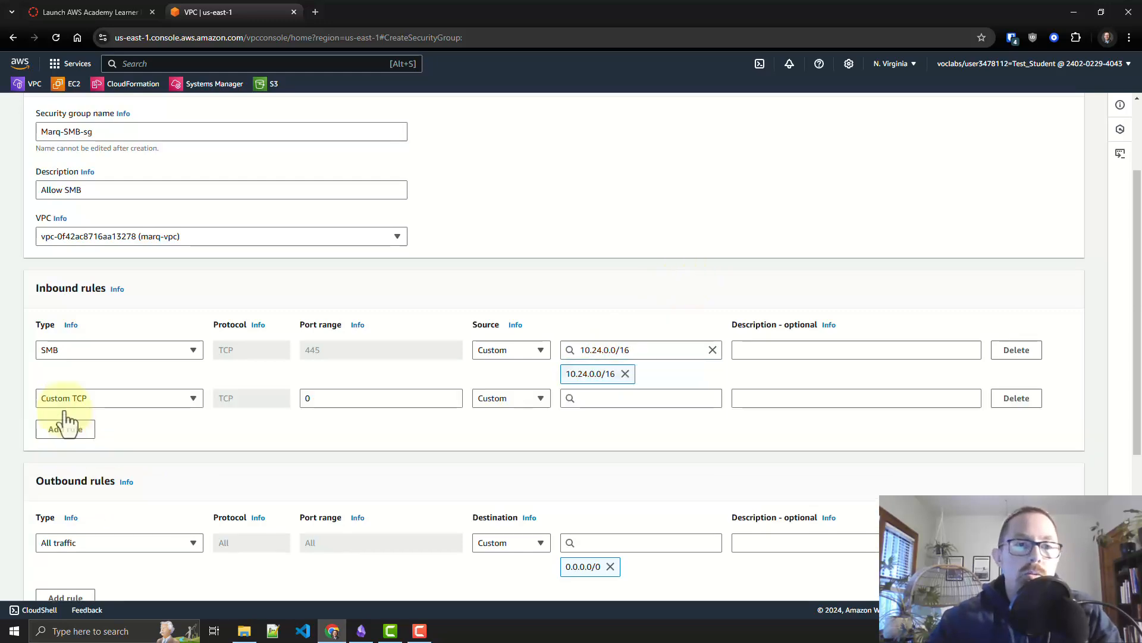
pyautogui.click(91, 398)
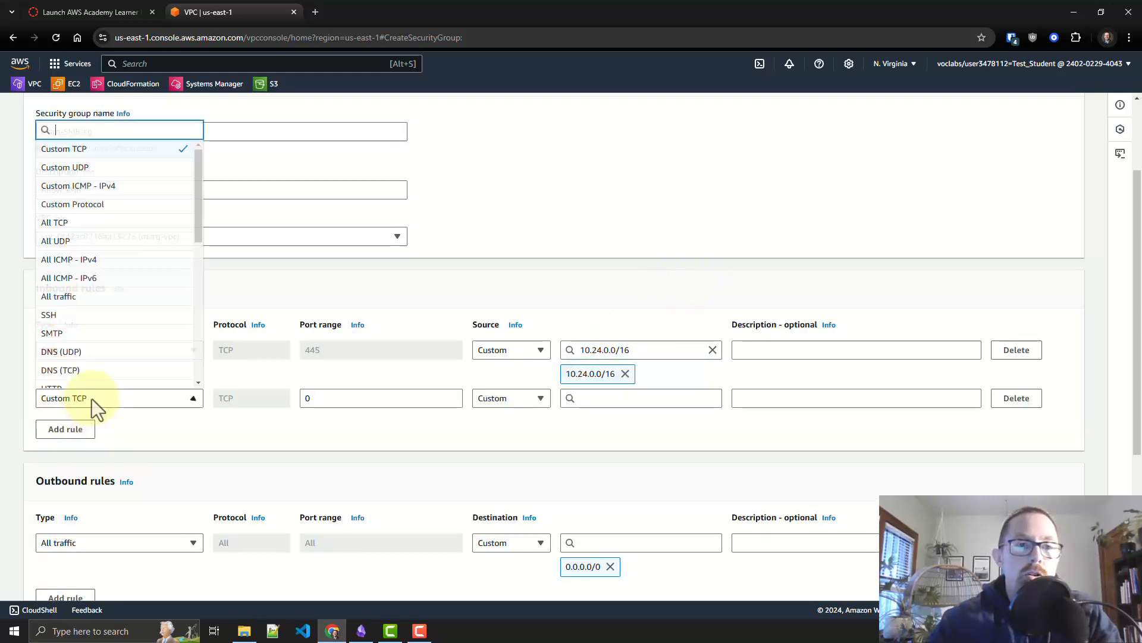
pyautogui.click(160, 262)
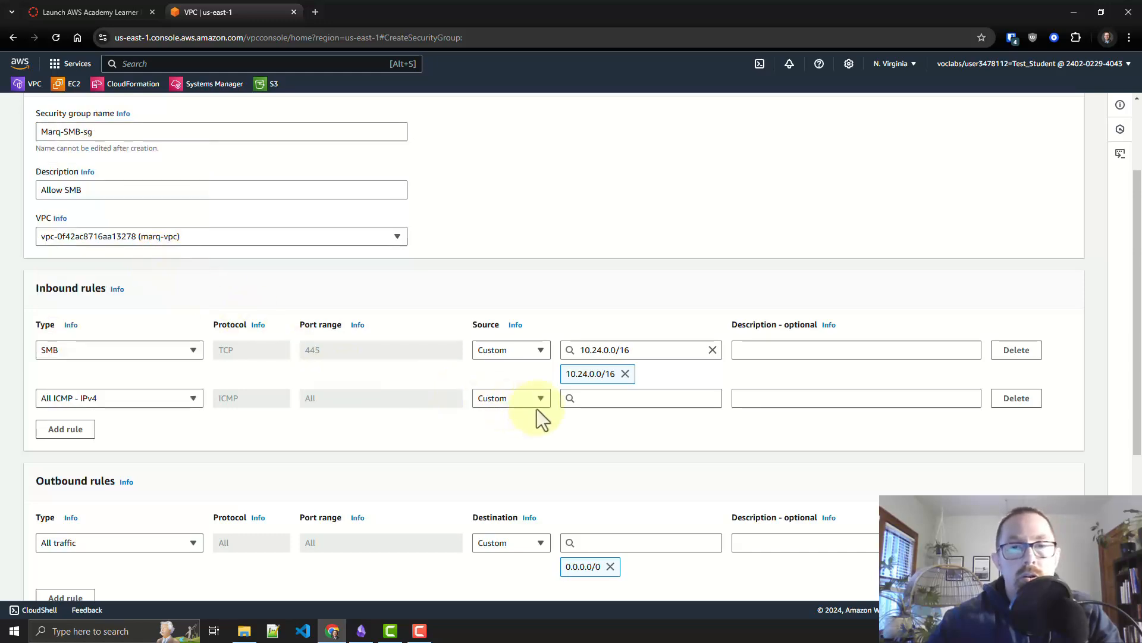
pyautogui.click(613, 399)
pyautogui.write('10.24.0.0/1')
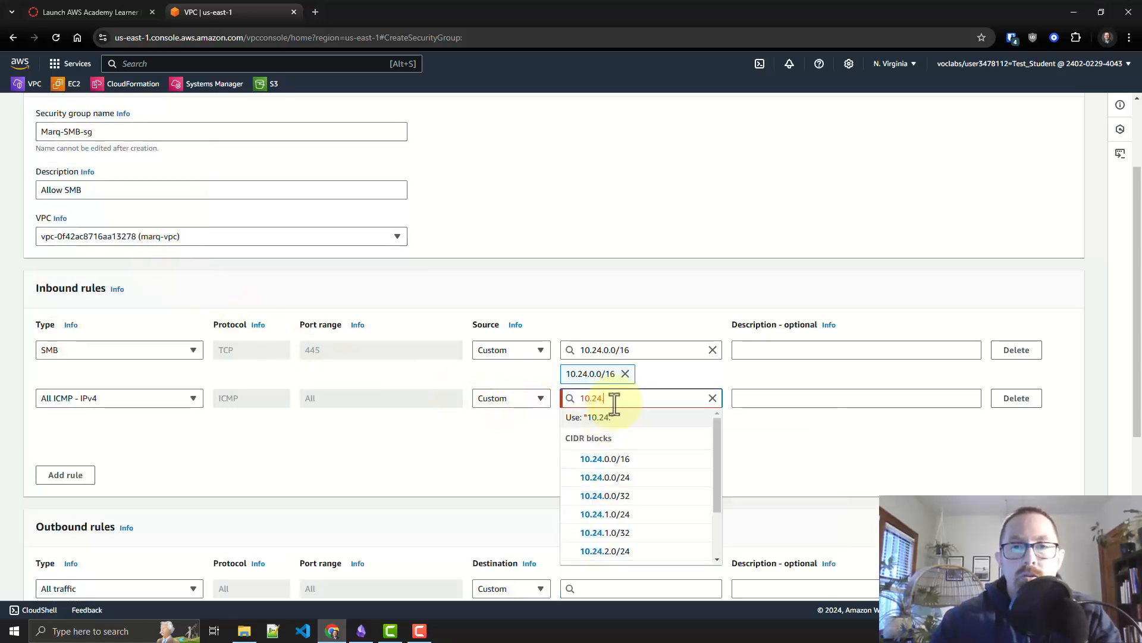
pyautogui.write('6')
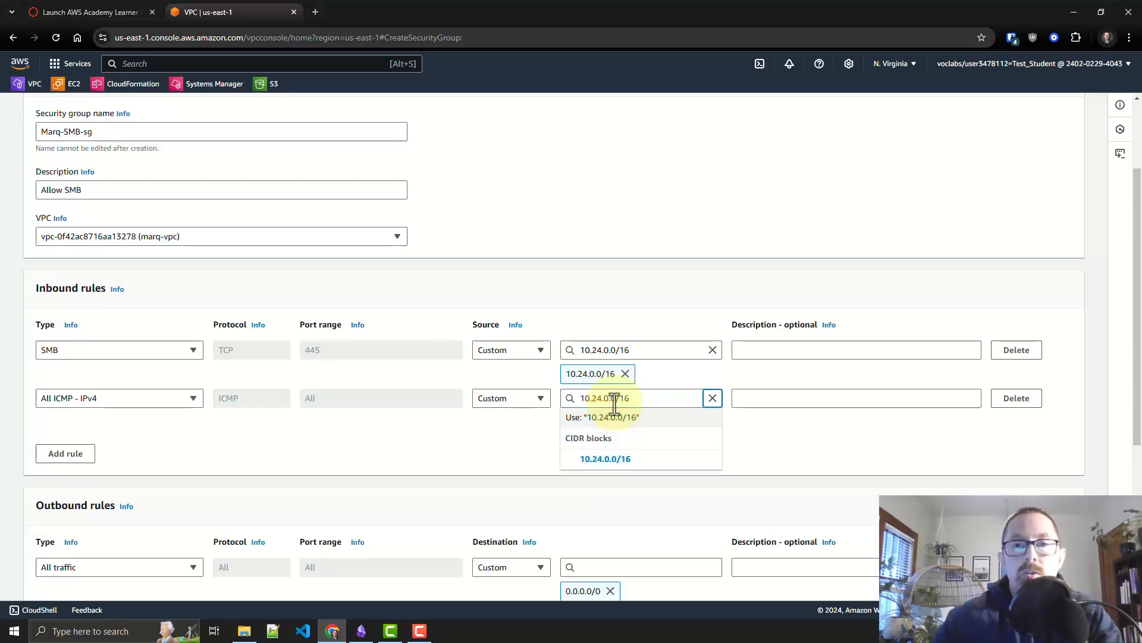
pyautogui.press('Return')
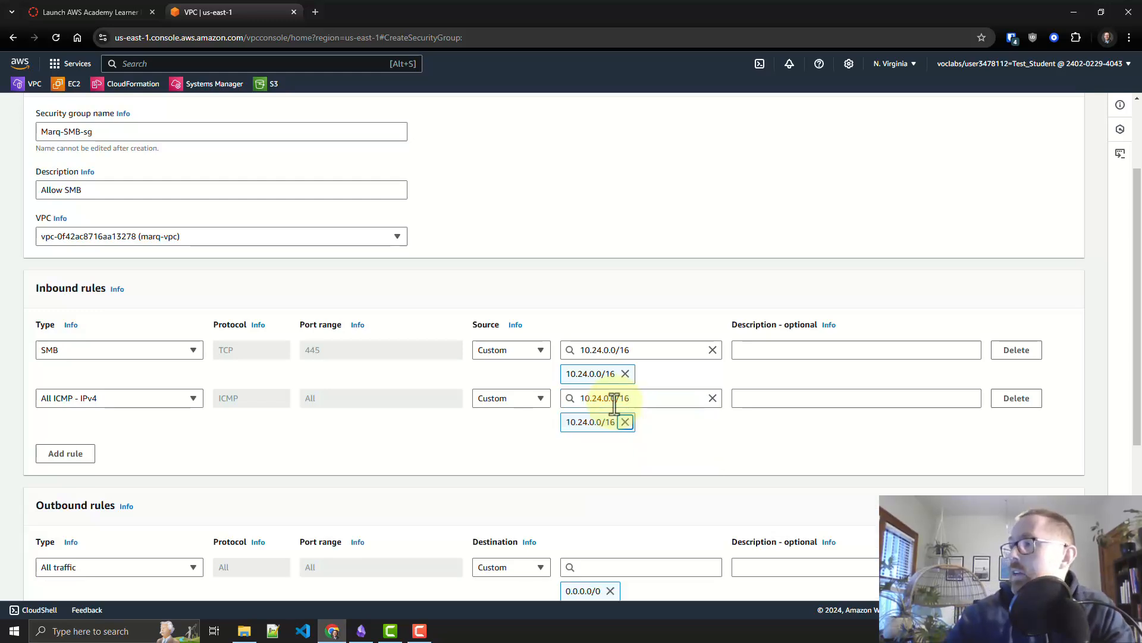
# Step: Return to the browser form and create Marq-SMB-sg
pyautogui.press('super+Tab')
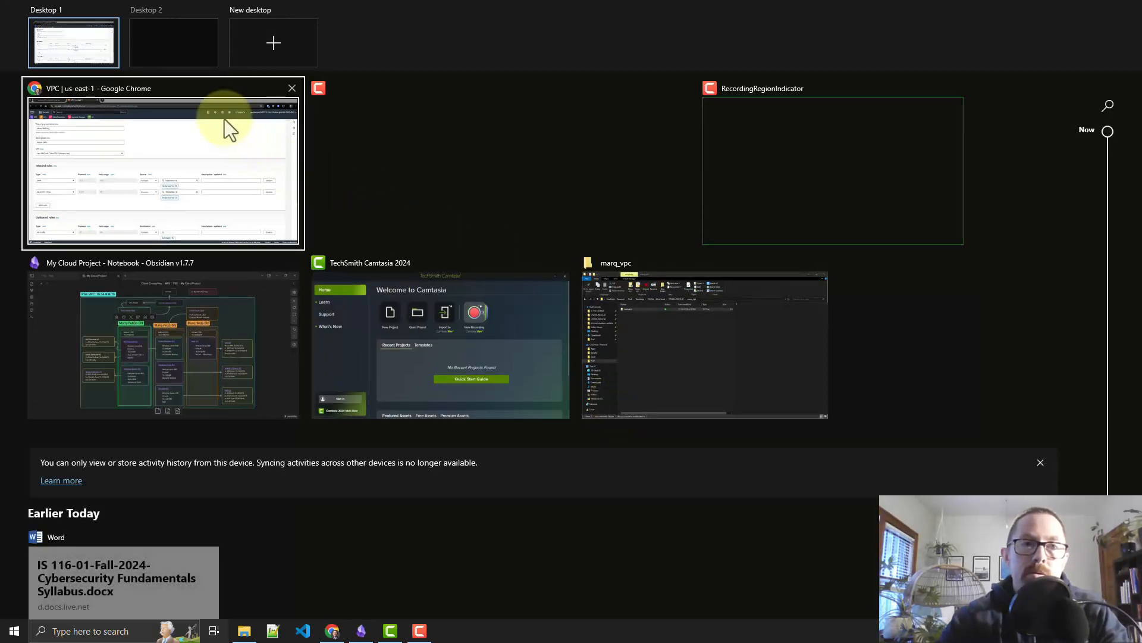
pyautogui.click(223, 119)
pyautogui.scroll(-5, 530, 441)
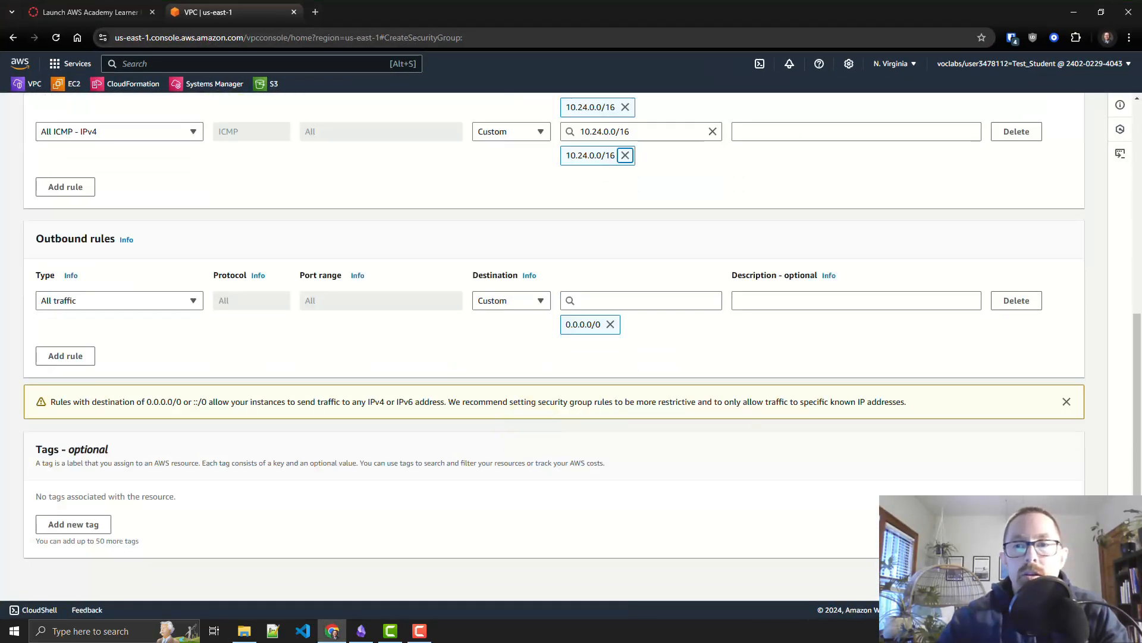
pyautogui.click(1032, 578)
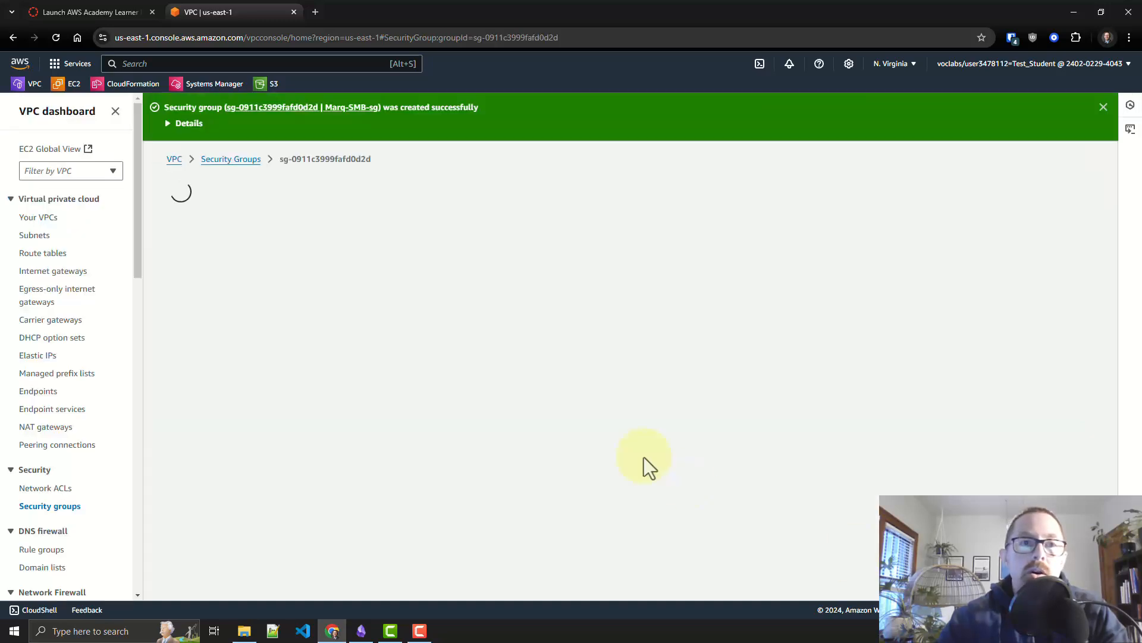
# Step: Create route table marq-public-rt in marq-vpc and return to the route tables list
pyautogui.click(45, 254)
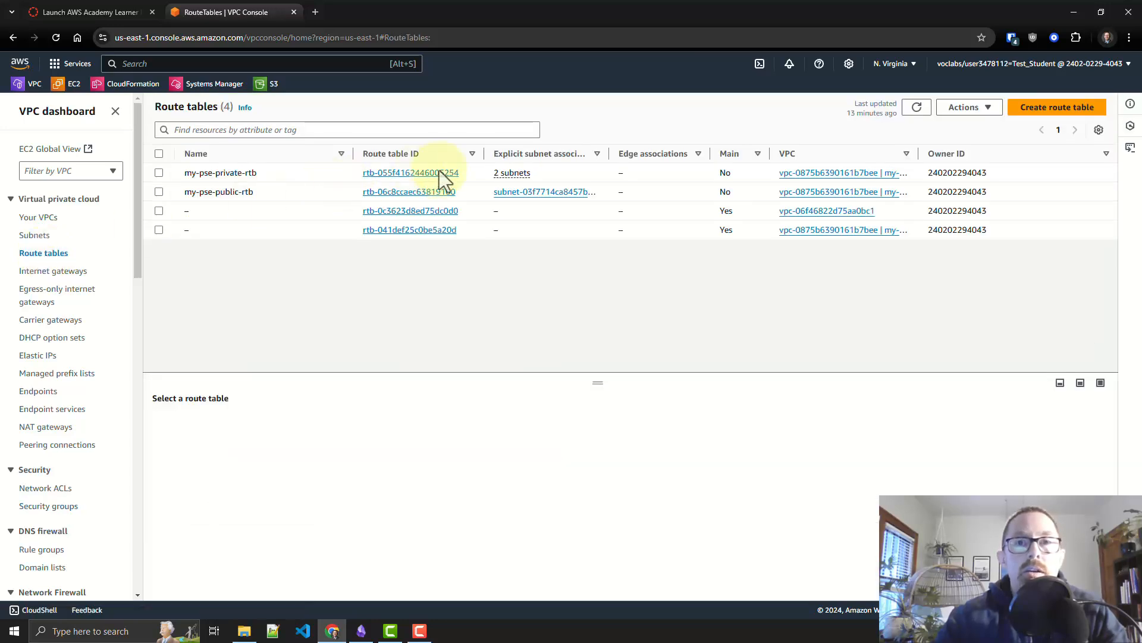
pyautogui.click(1058, 110)
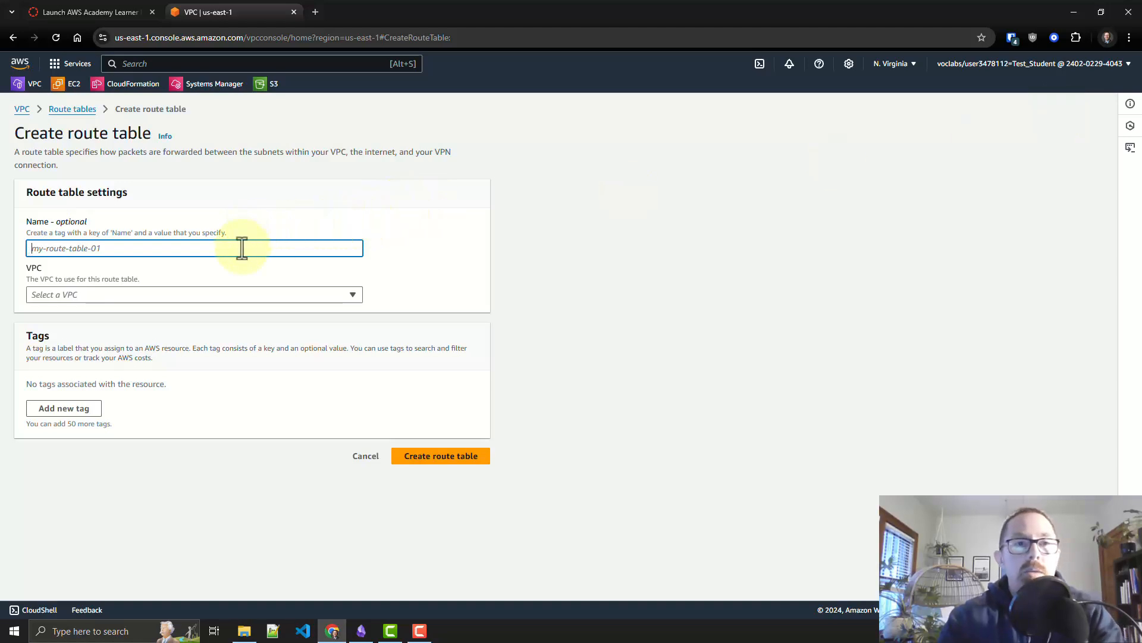
pyautogui.write('marq-public-rt')
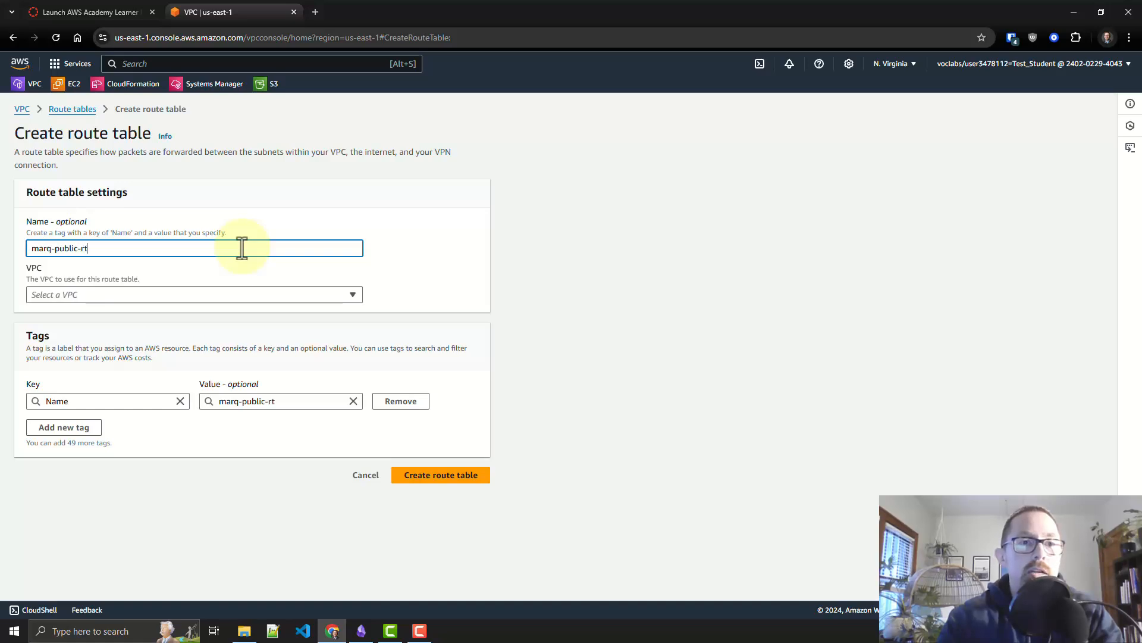
pyautogui.press('Tab')
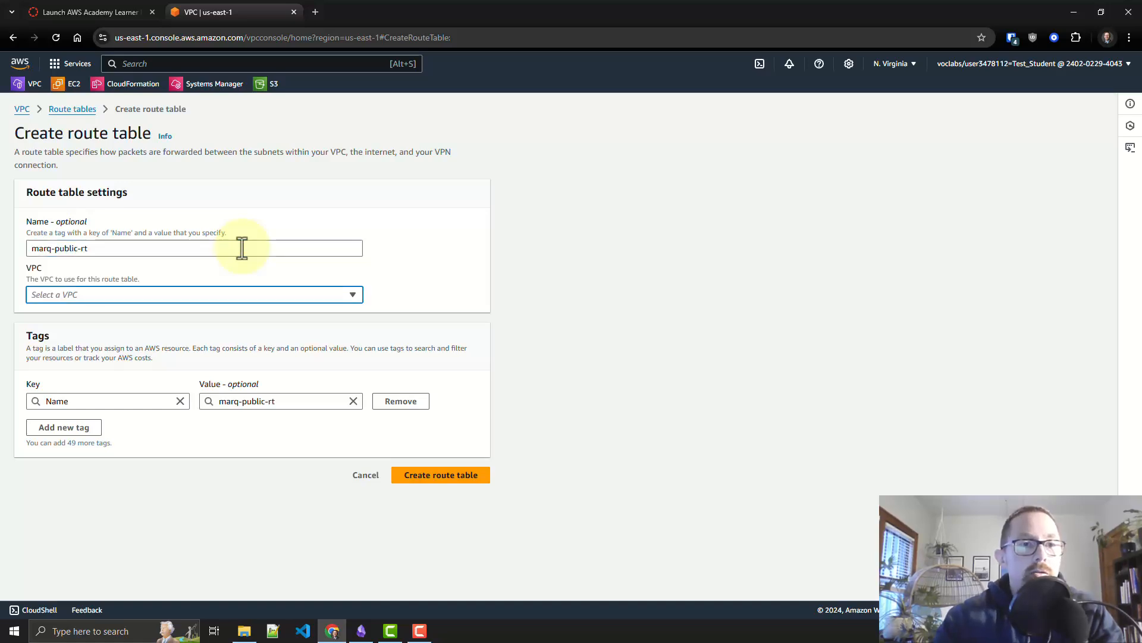
pyautogui.press('Down')
pyautogui.press('Down')
pyautogui.press('Down')
pyautogui.press('Return')
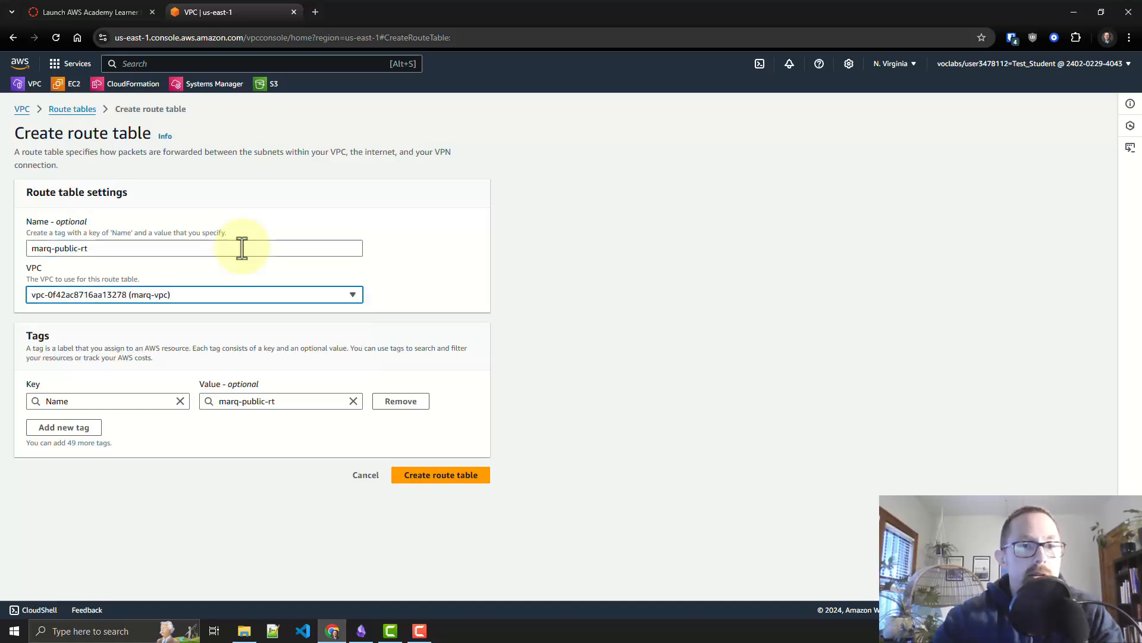
pyautogui.click(443, 474)
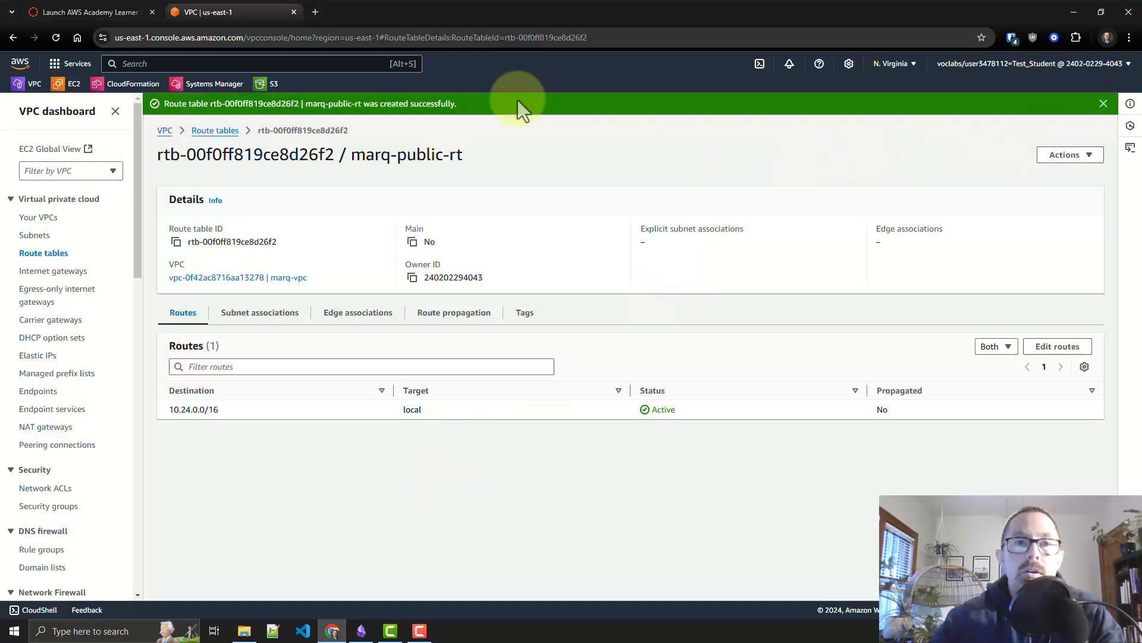
pyautogui.click(208, 130)
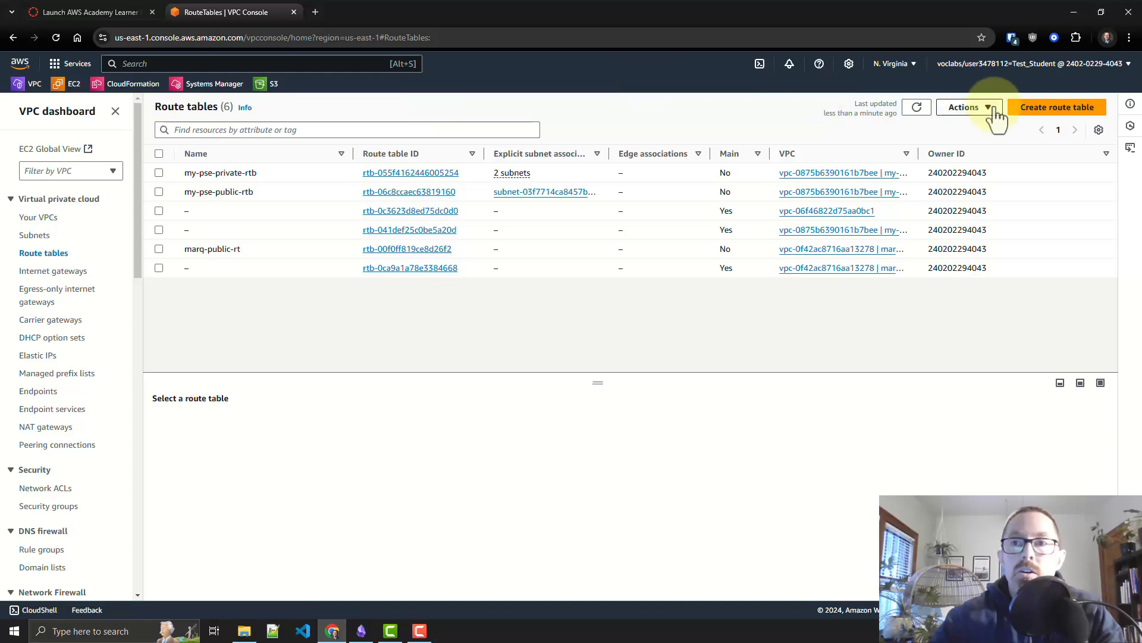
# Step: Create route table marq-private-rt in marq-vpc and view its subnet associations
pyautogui.click(1038, 108)
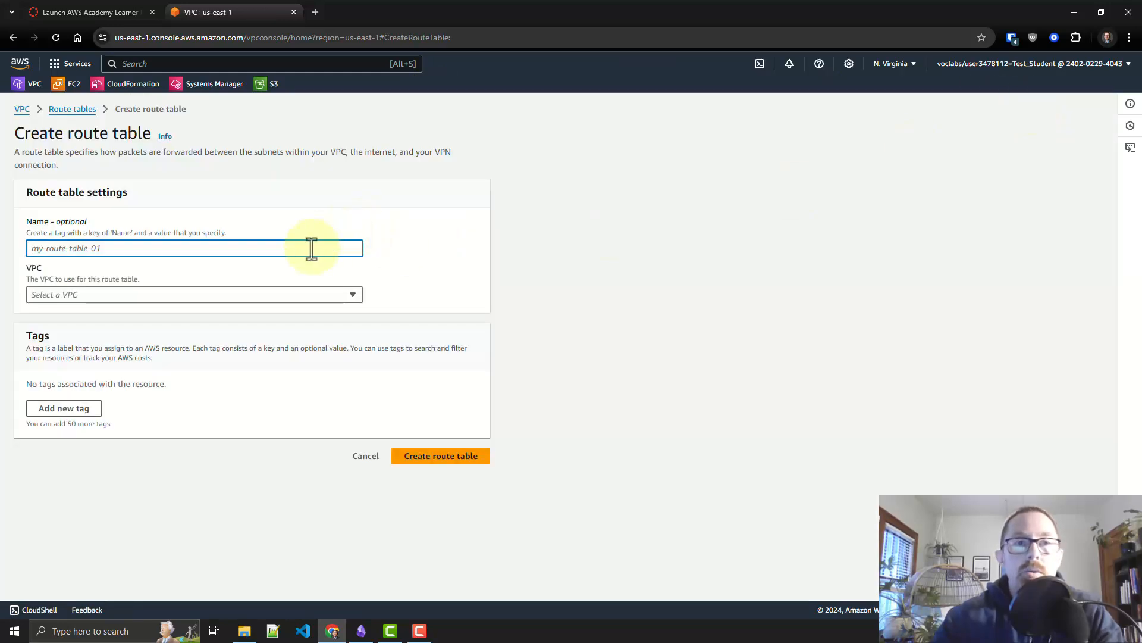
pyautogui.write('marq-private-rt')
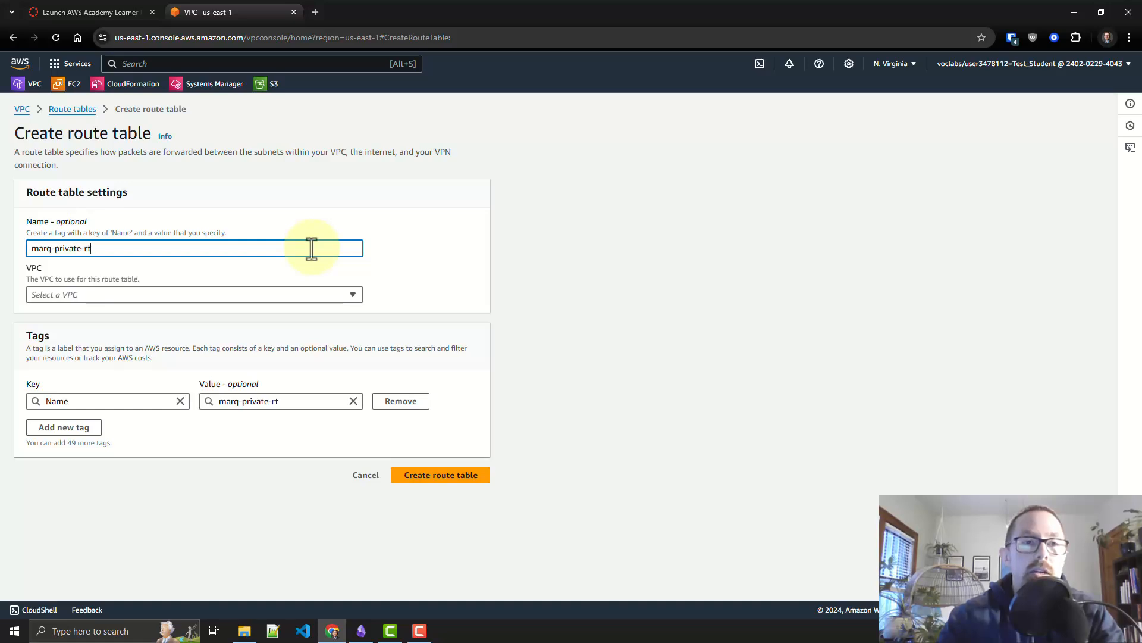
pyautogui.press('Tab')
pyautogui.press('Return')
pyautogui.press('Down')
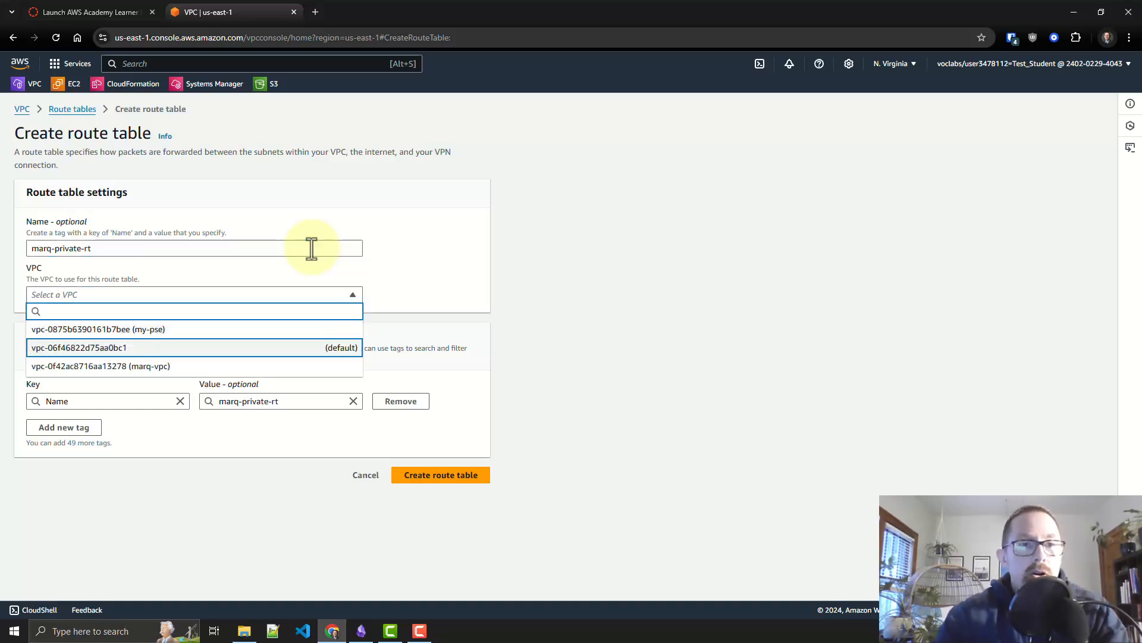
pyautogui.press('Down')
pyautogui.press('Return')
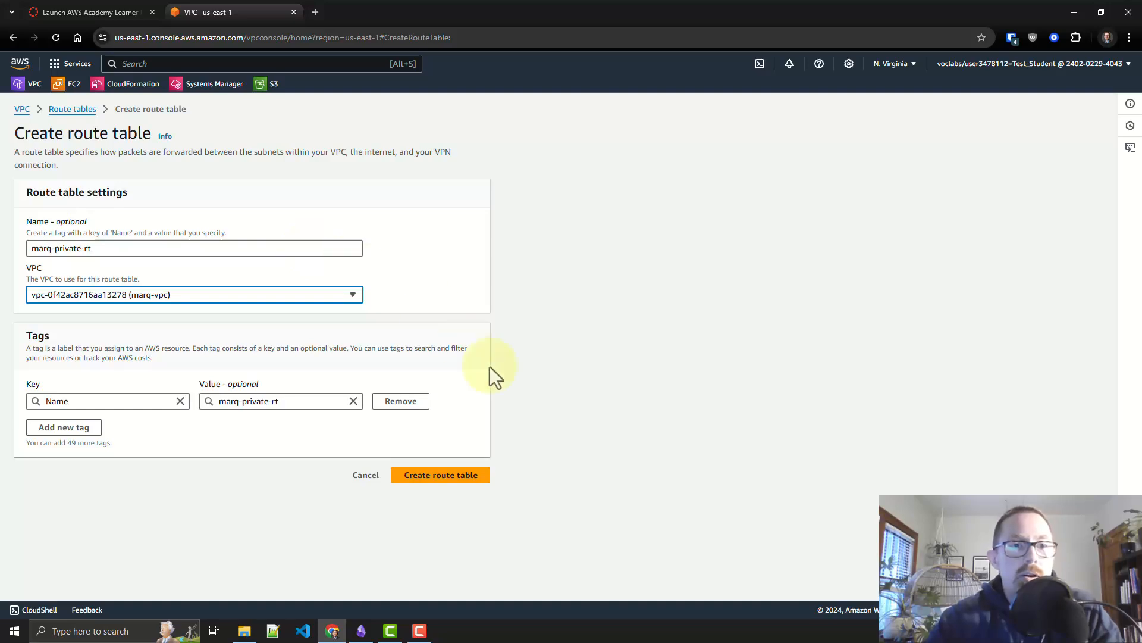
pyautogui.click(472, 475)
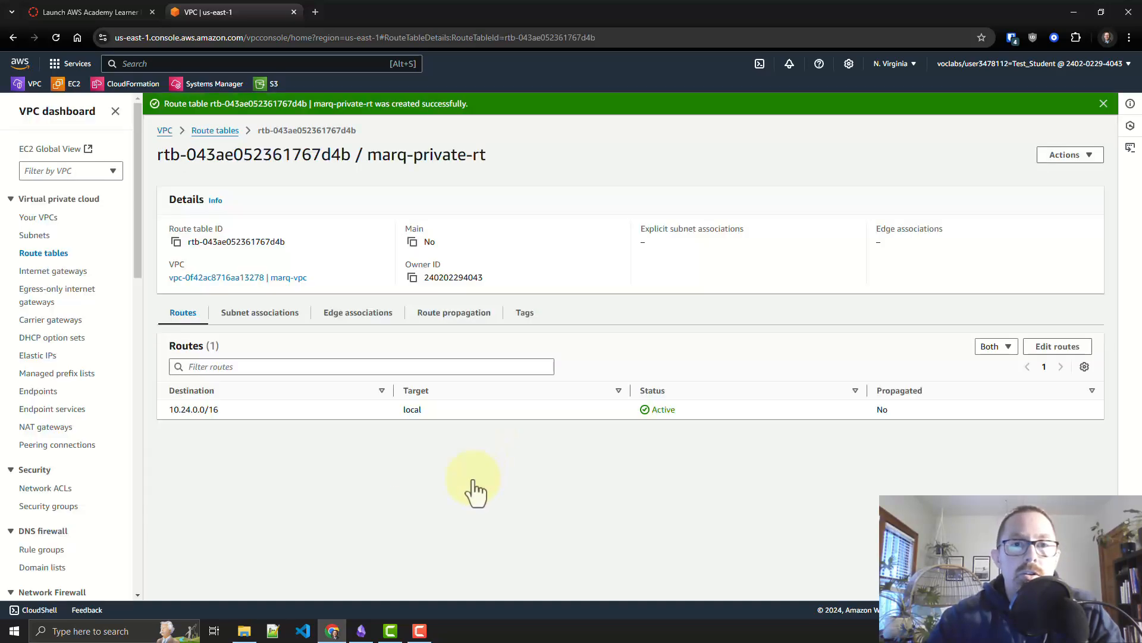
pyautogui.click(279, 317)
# Step: Associate marq-prod-sn and marq-web-sn with marq-private-rt, then return to the route tables list
pyautogui.scroll(-1, 328, 373)
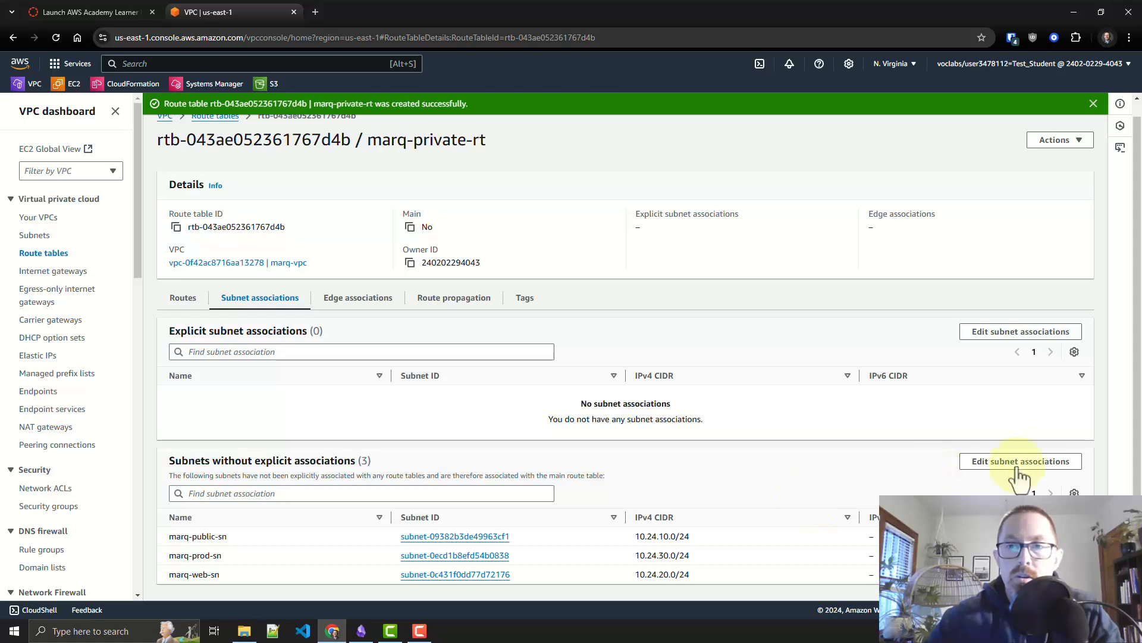
pyautogui.click(1038, 463)
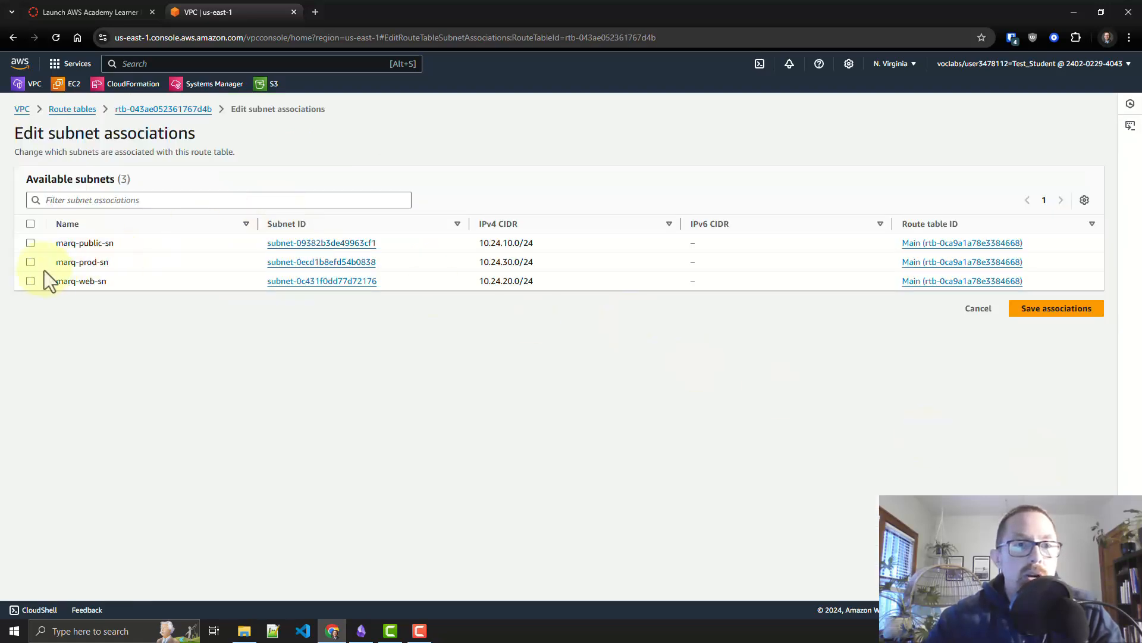
pyautogui.click(30, 263)
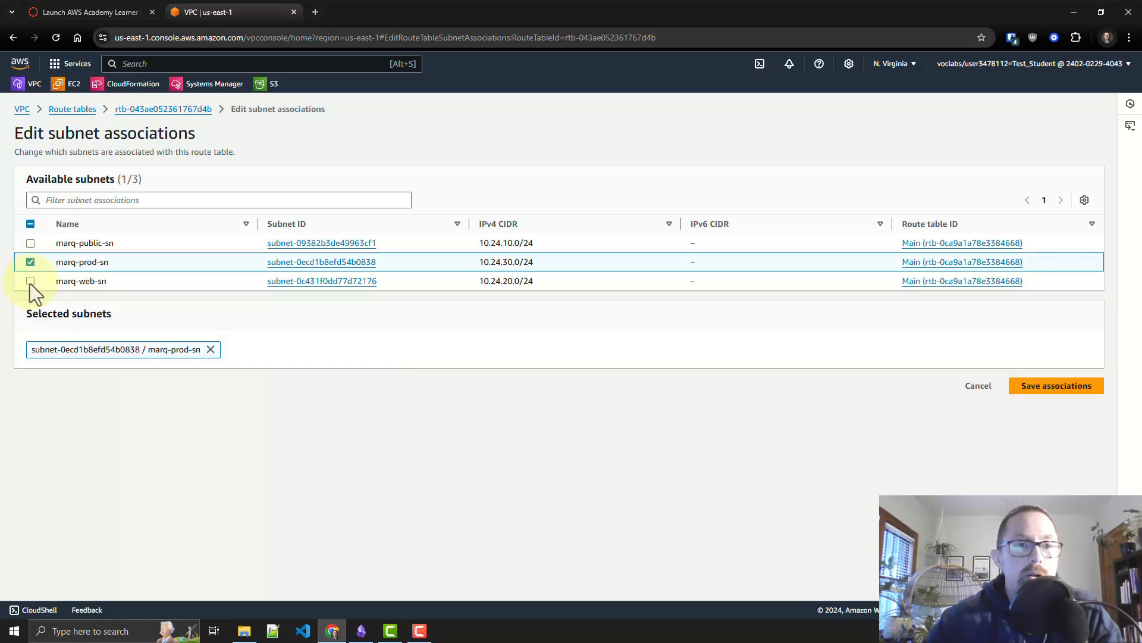
pyautogui.click(30, 283)
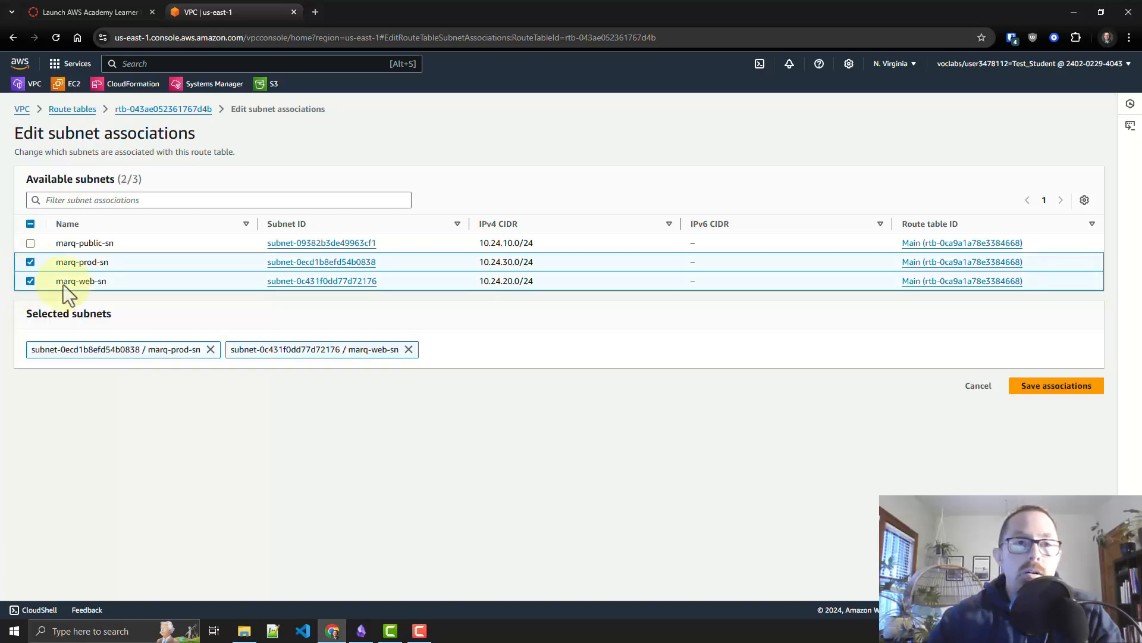
pyautogui.click(1058, 389)
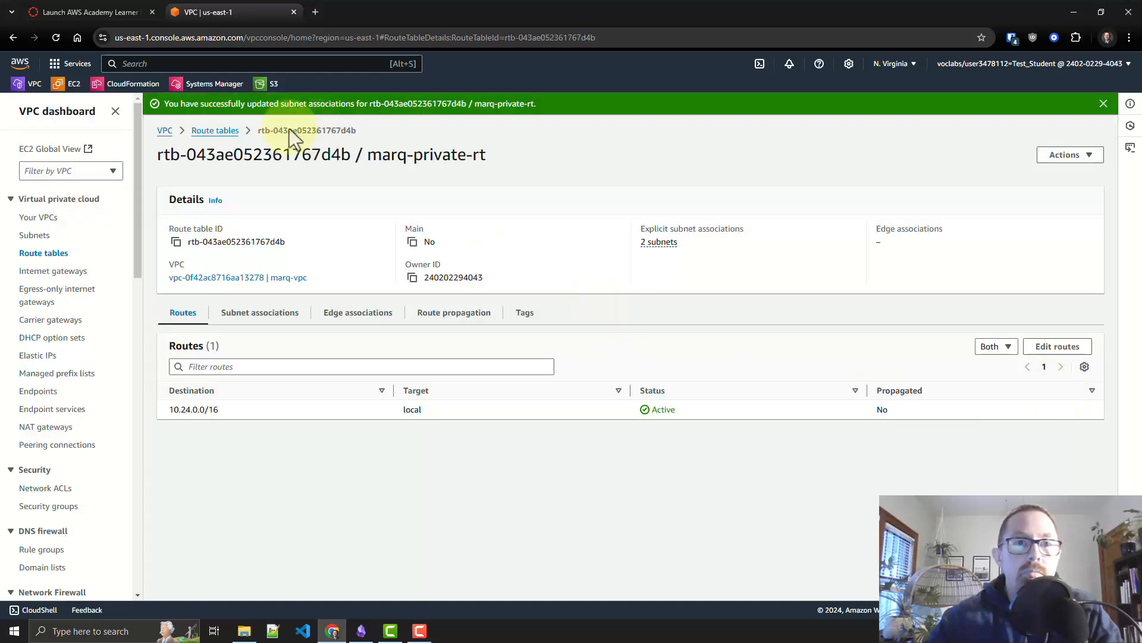
pyautogui.click(215, 131)
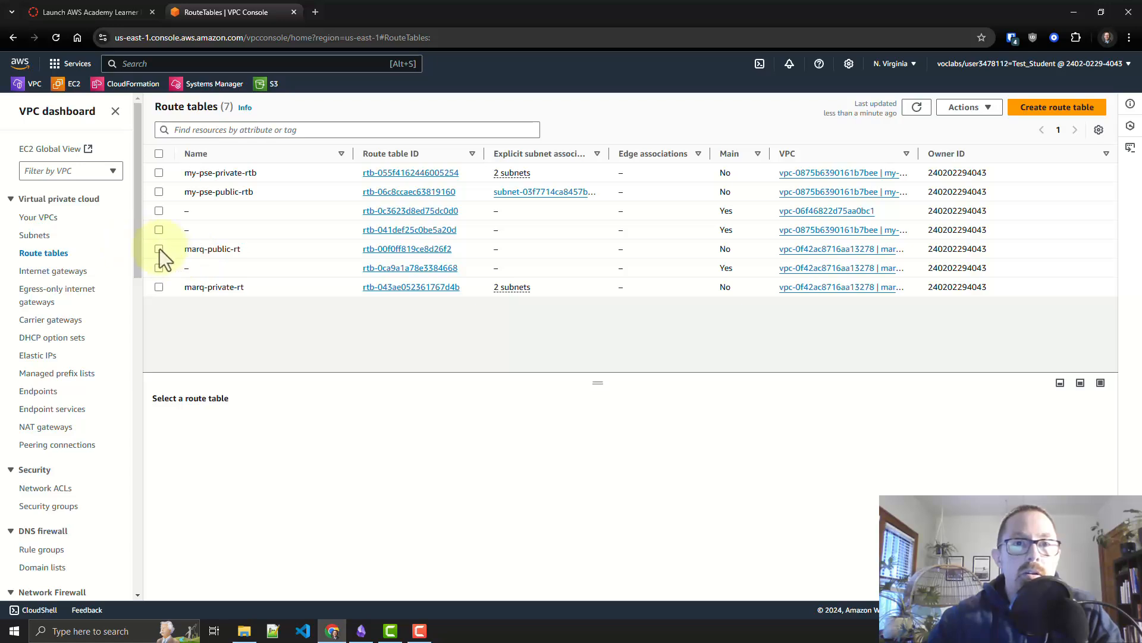
# Step: Open marq-public-rt and save an explicit association with marq-public-sn
pyautogui.click(384, 249)
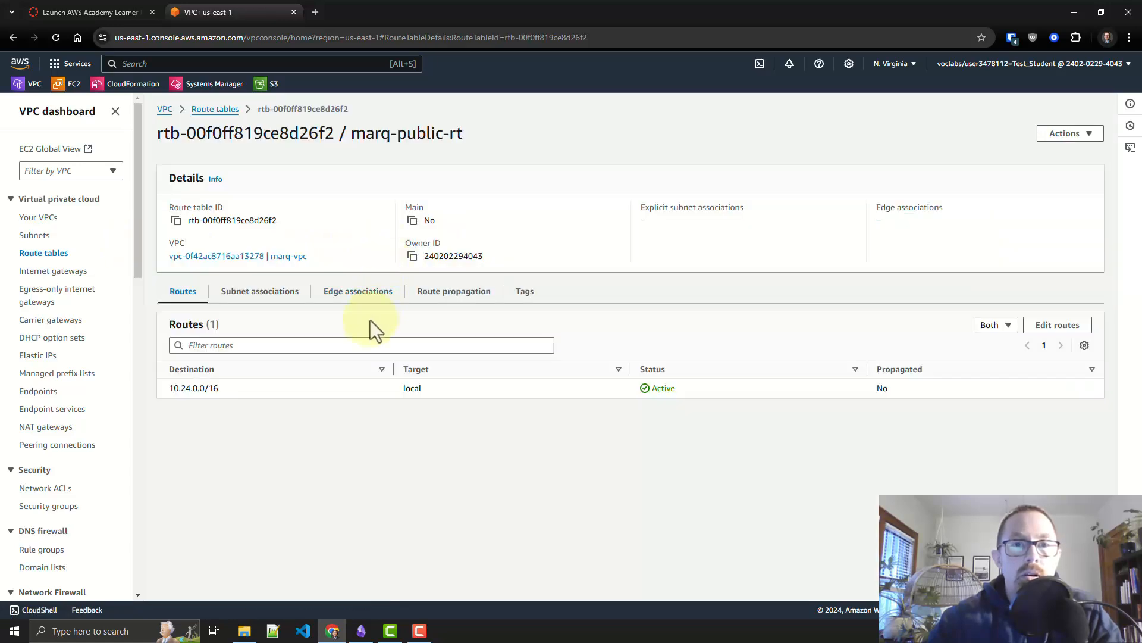
pyautogui.click(291, 299)
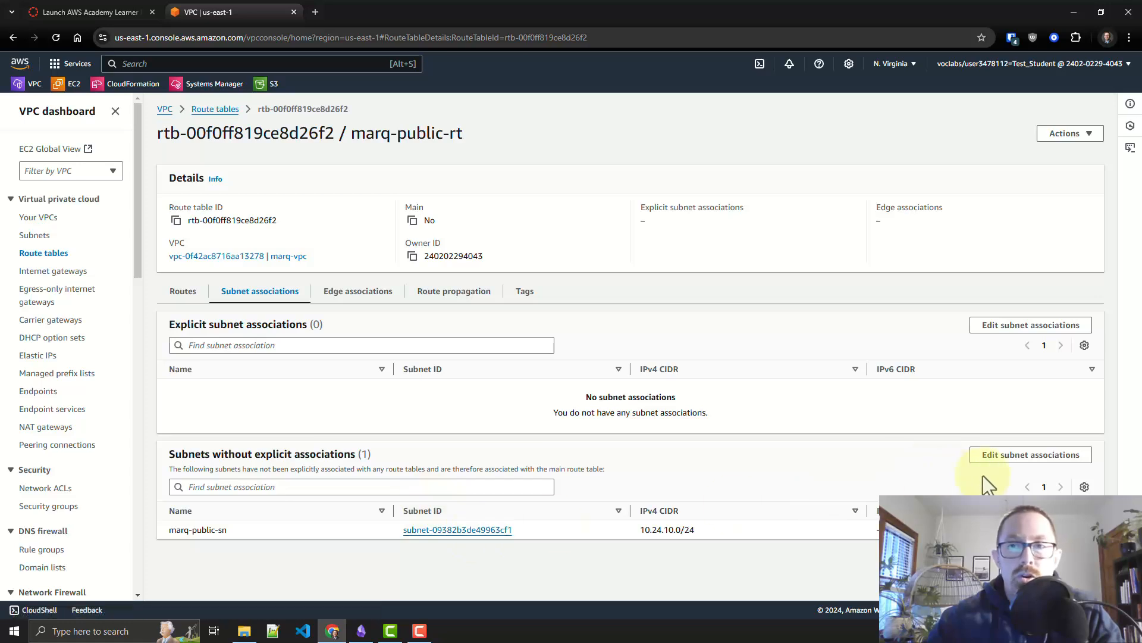
pyautogui.click(1028, 455)
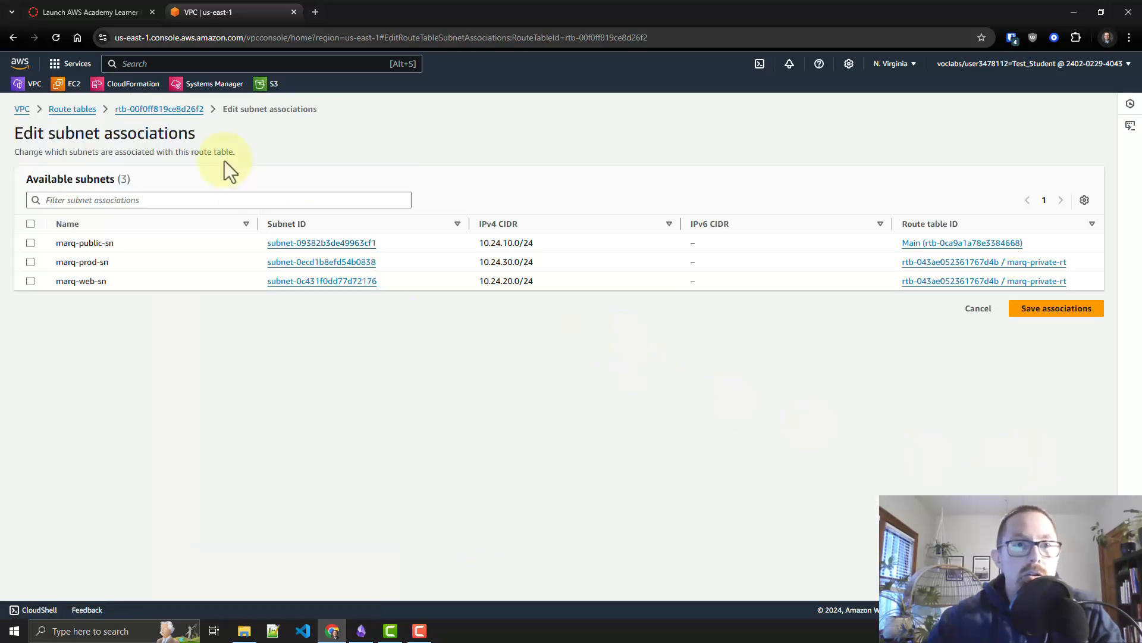
pyautogui.press('F9')
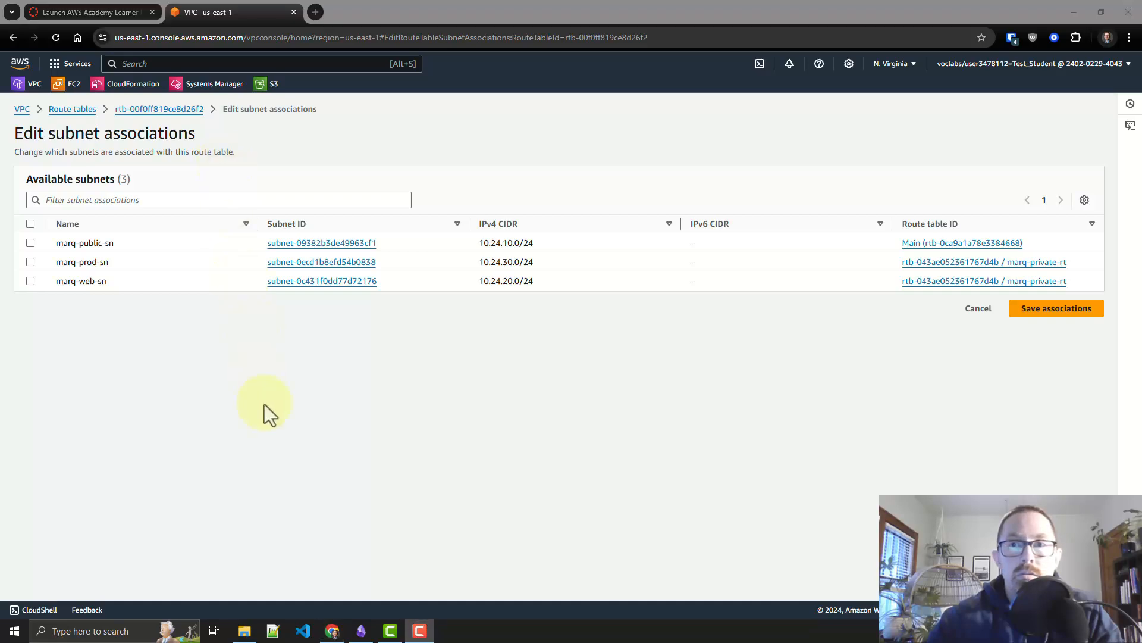
pyautogui.click(31, 244)
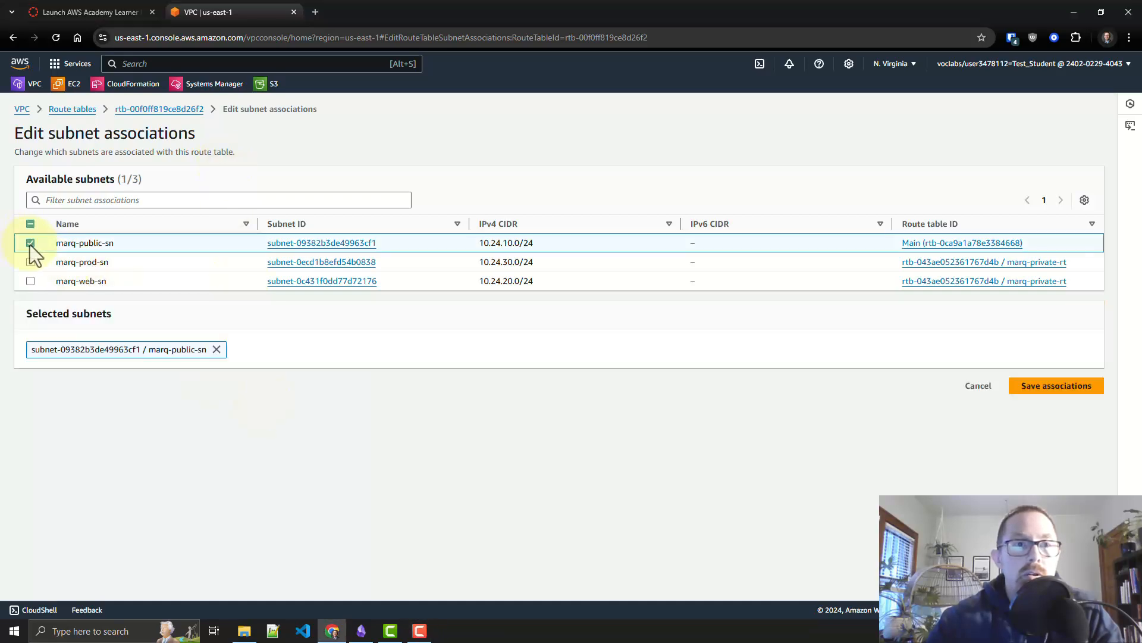
pyautogui.click(1052, 393)
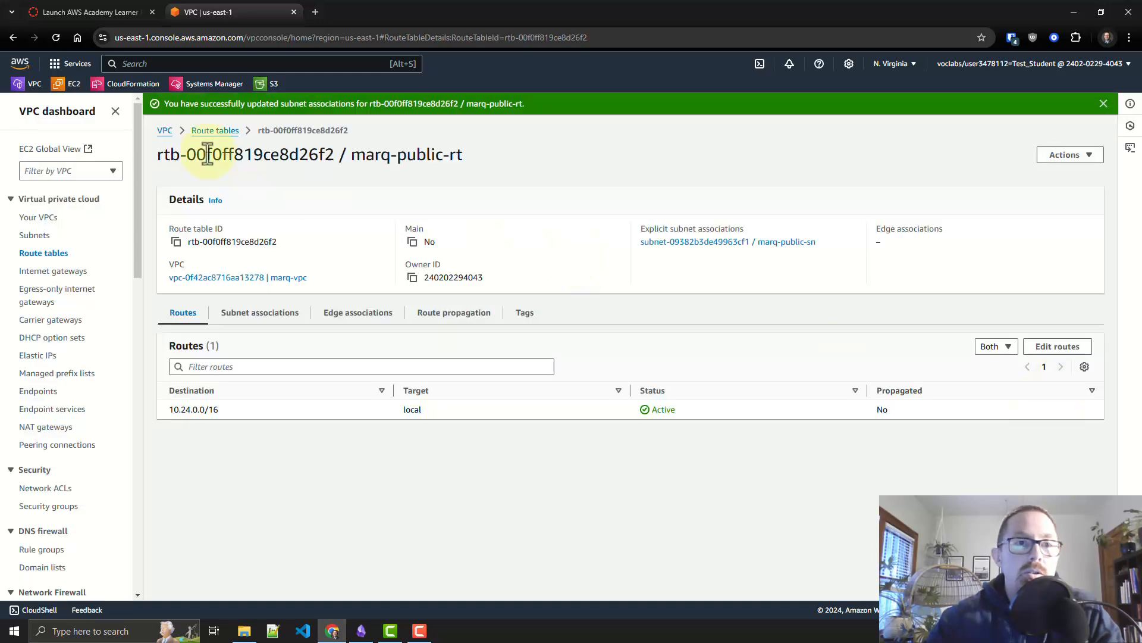
# Step: Review marq-vpc's resource map and open marq-public-rt in a new tab
pyautogui.click(41, 219)
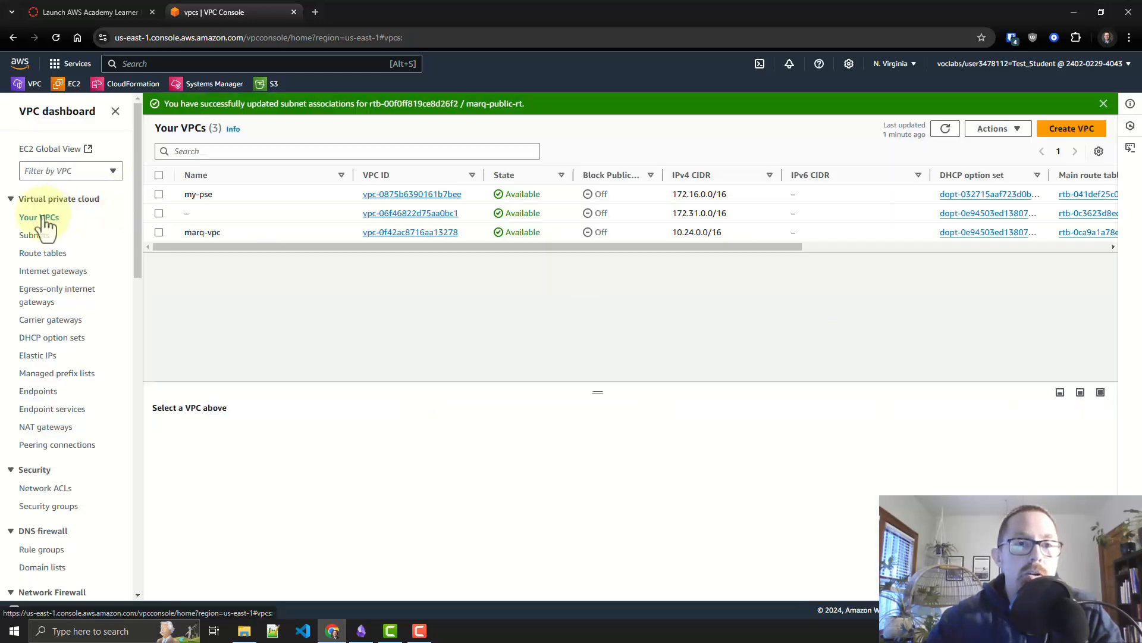
pyautogui.click(404, 233)
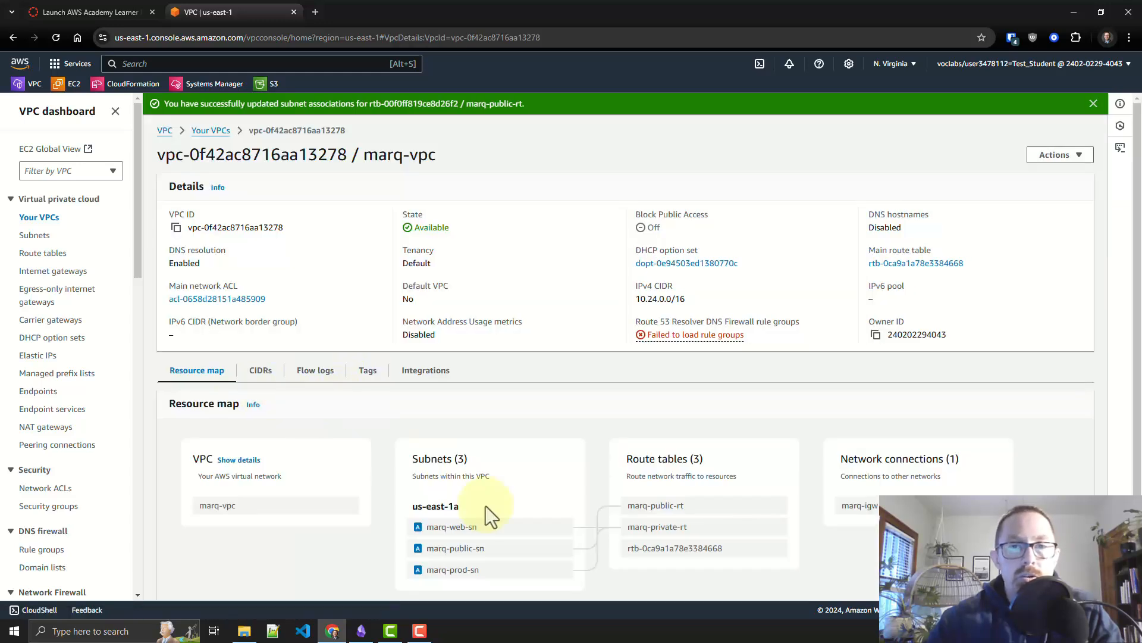
pyautogui.scroll(-1, 486, 506)
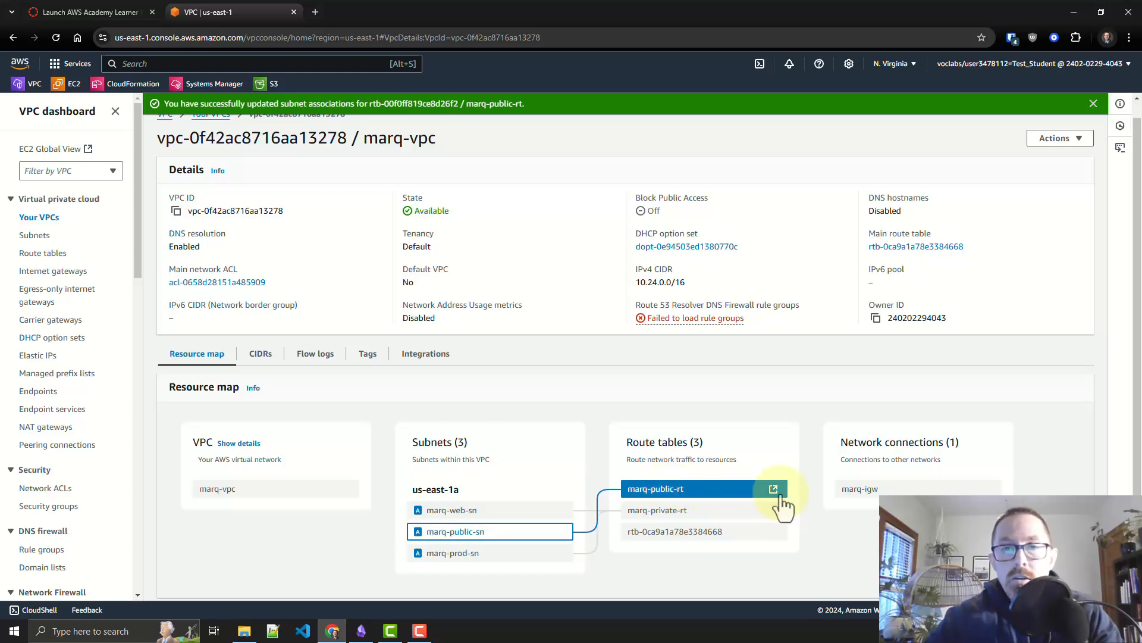
pyautogui.click(773, 489)
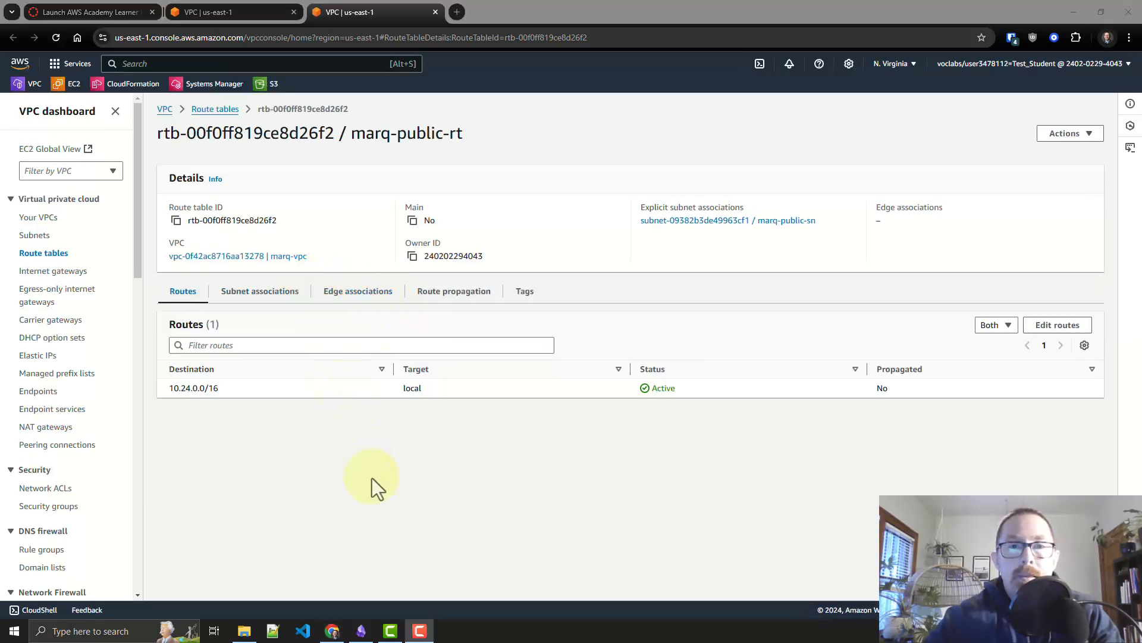
# Step: Add a 0.0.0.0/0 route targeting internet gateway igw-0001ae01c76631d8 and save
pyautogui.click(1081, 326)
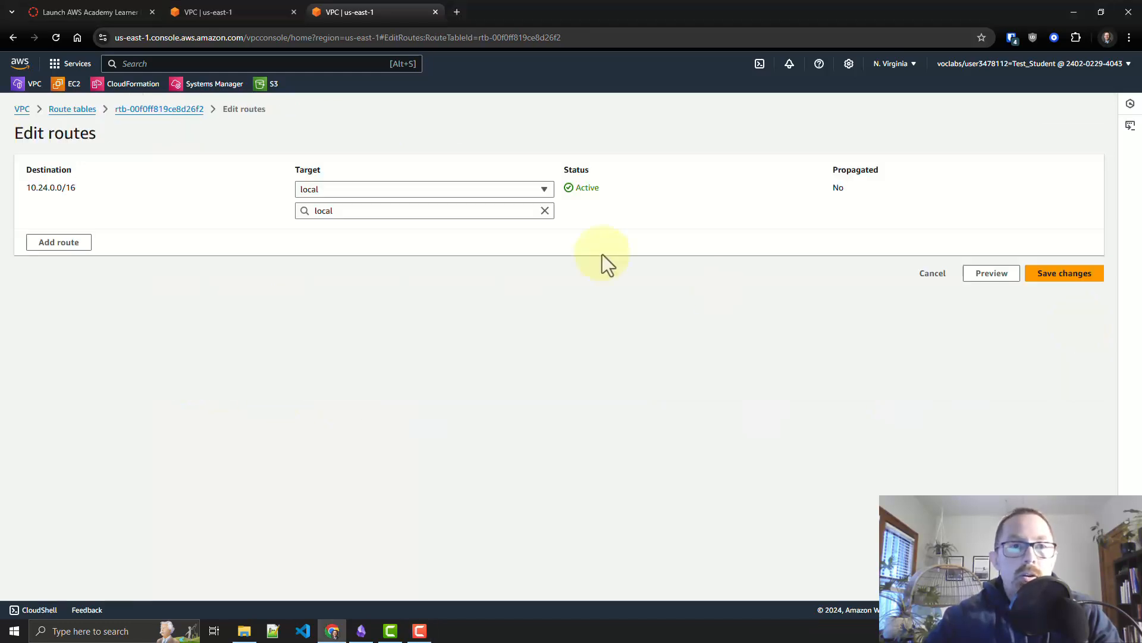
pyautogui.click(83, 242)
pyautogui.click(88, 234)
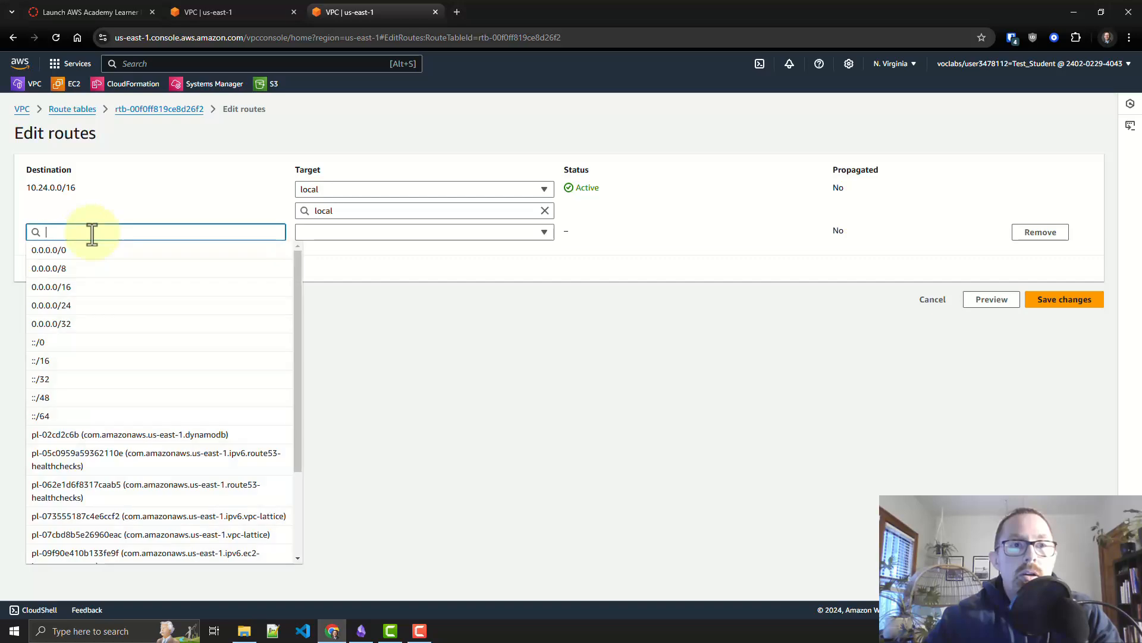
pyautogui.click(90, 250)
pyautogui.click(325, 234)
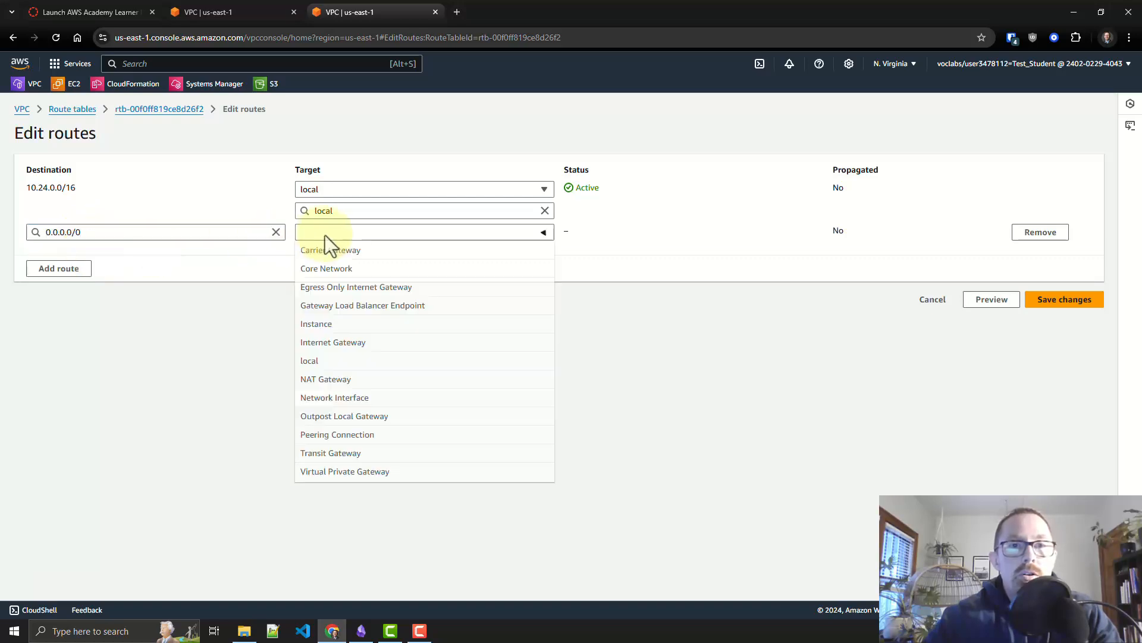
pyautogui.click(358, 342)
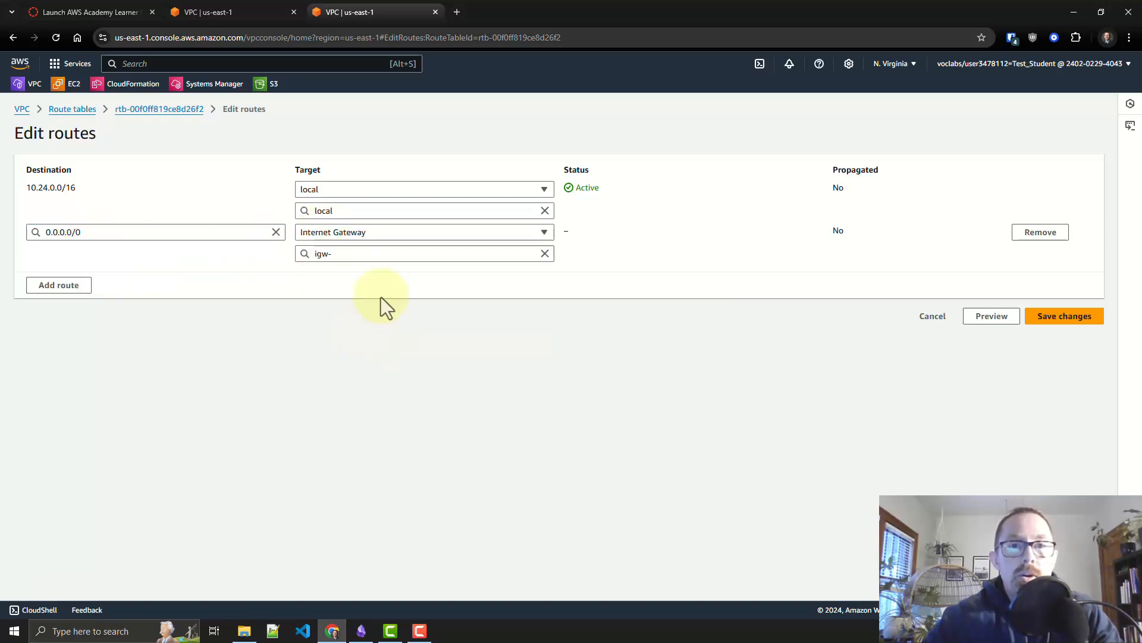
pyautogui.click(403, 259)
pyautogui.click(397, 290)
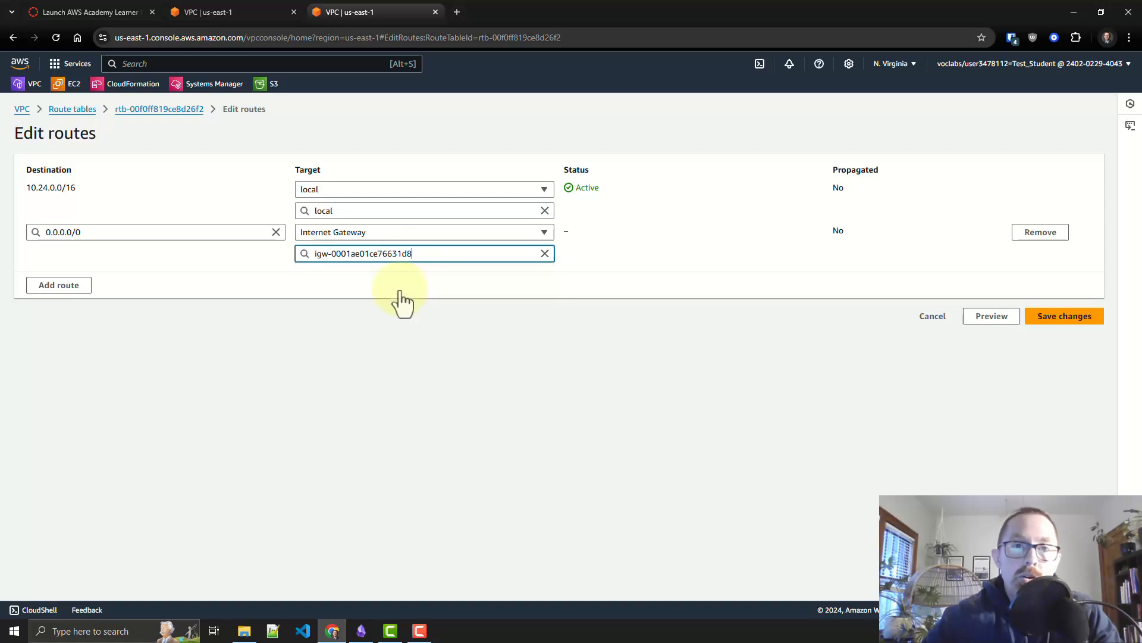
pyautogui.click(1056, 318)
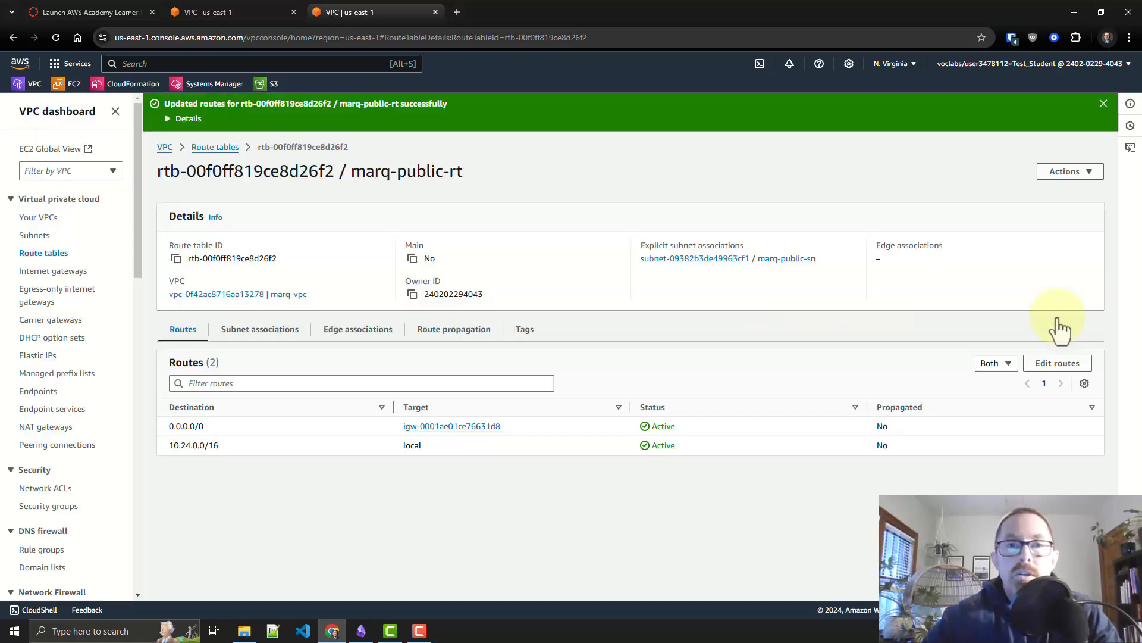
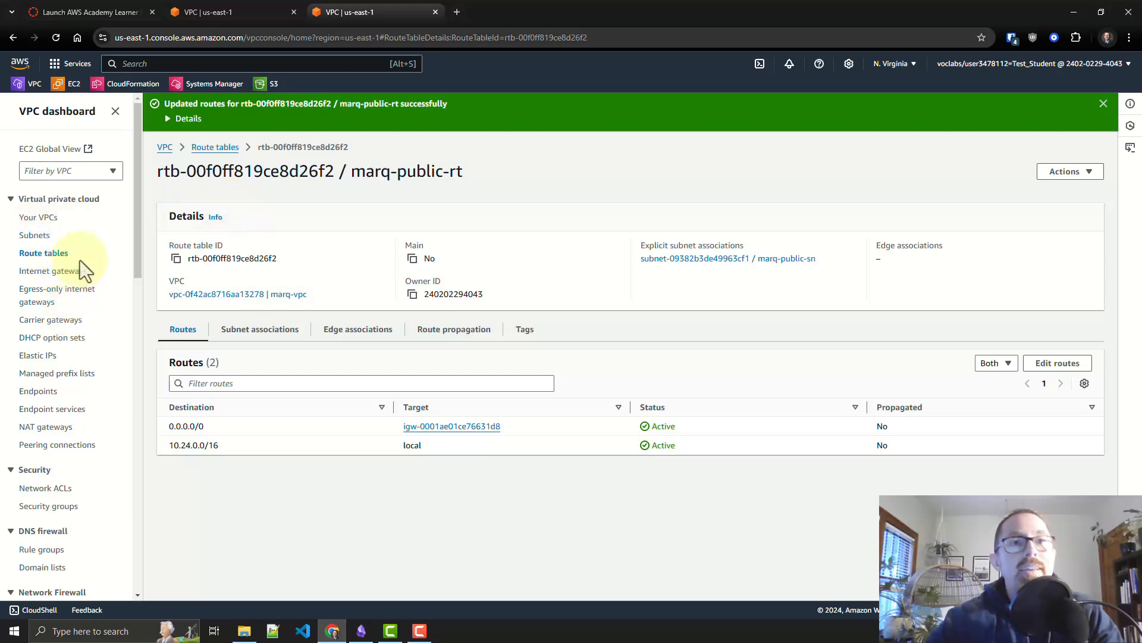
# Step: Go to the EC2 Instances list and start a new instance launch
pyautogui.click(66, 86)
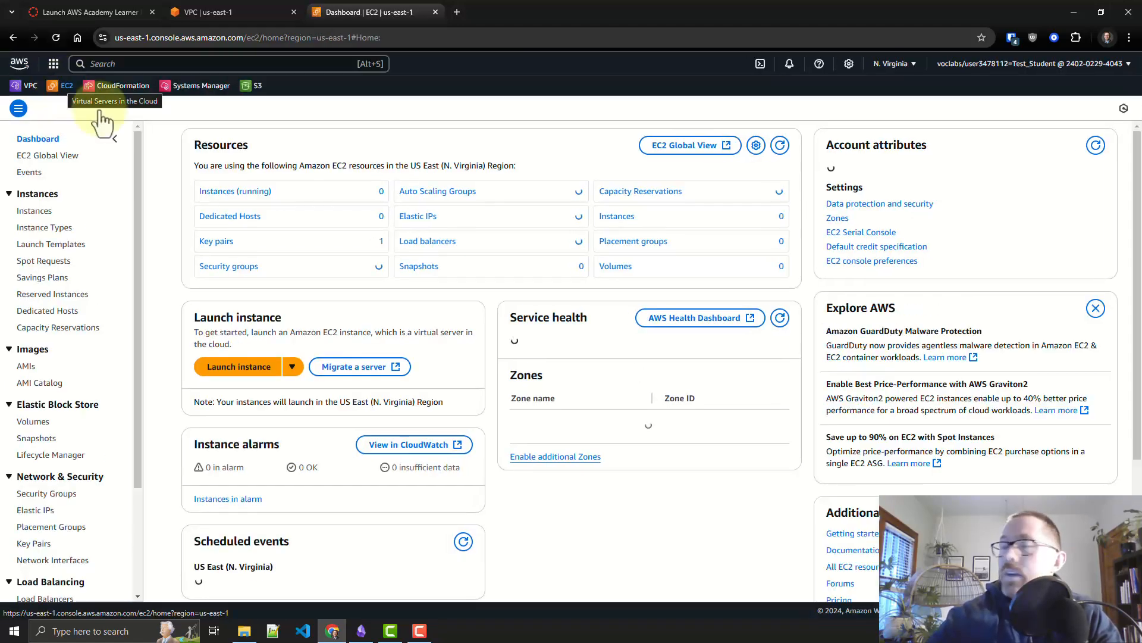
pyautogui.click(233, 190)
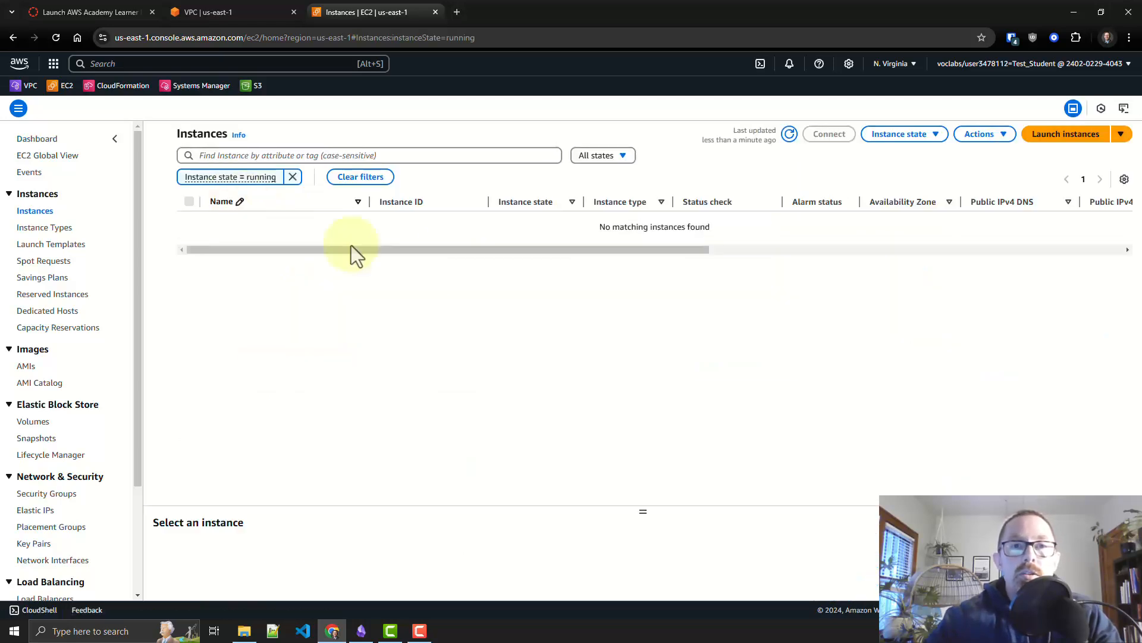
pyautogui.click(1057, 143)
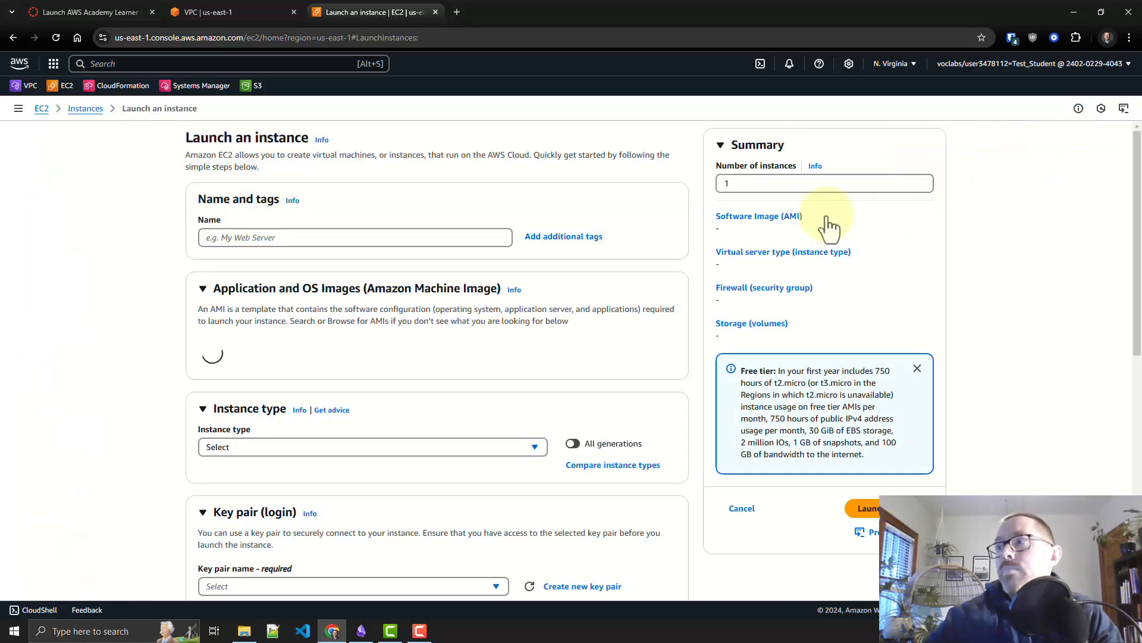
# Step: Name the instance marq-nat-instance, keeping the Amazon Linux 2023 and t2.micro defaults
pyautogui.click(409, 240)
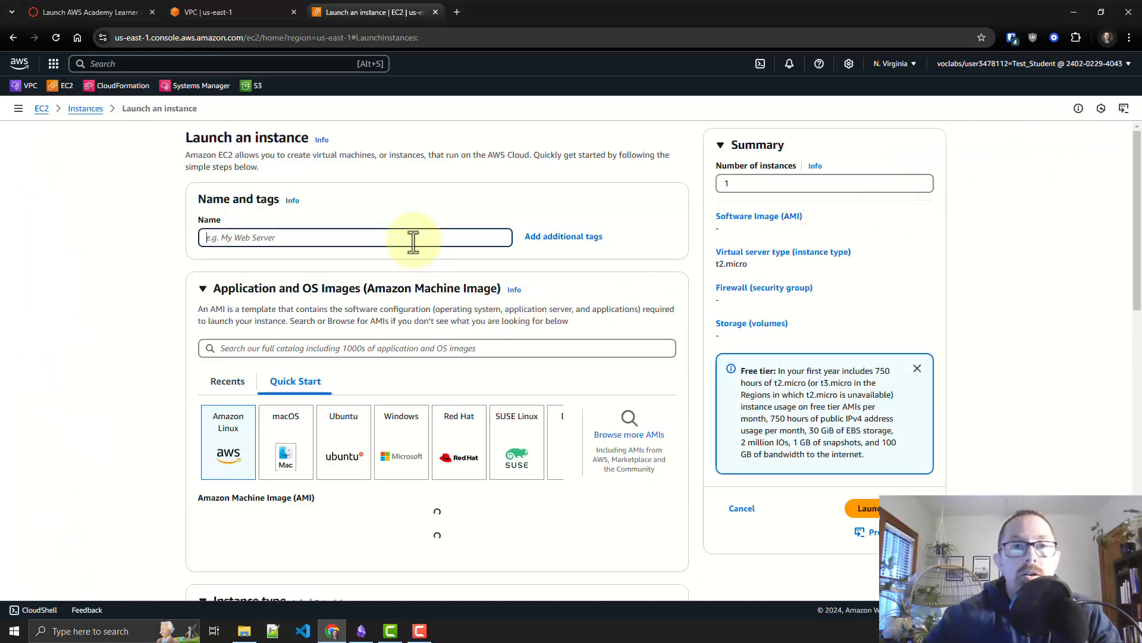
pyautogui.write('marq-')
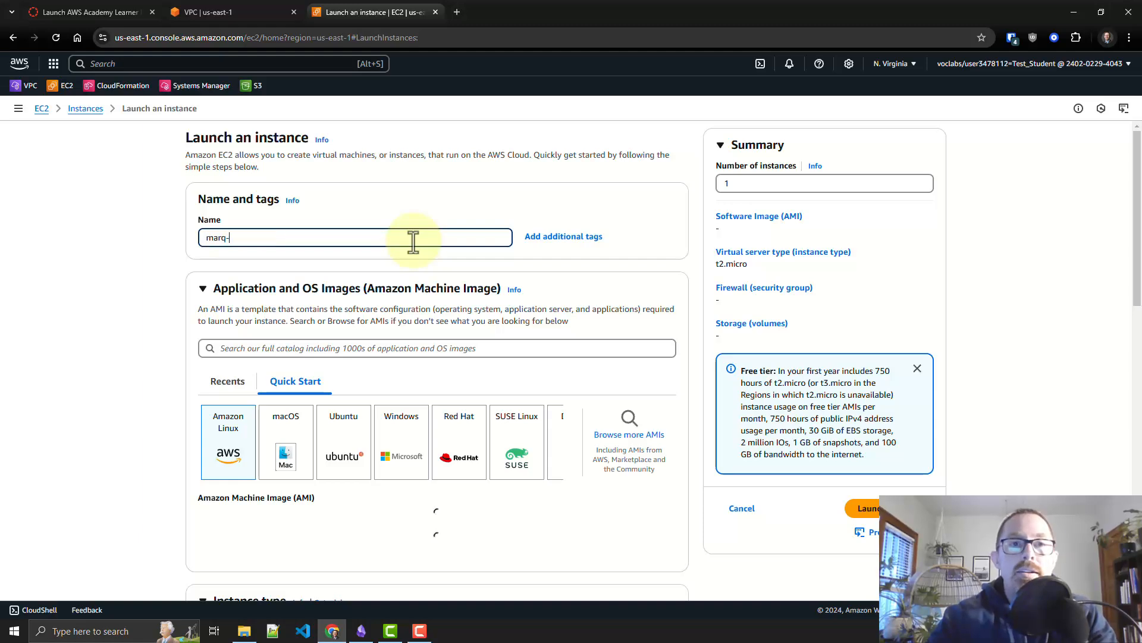
pyautogui.write('at')
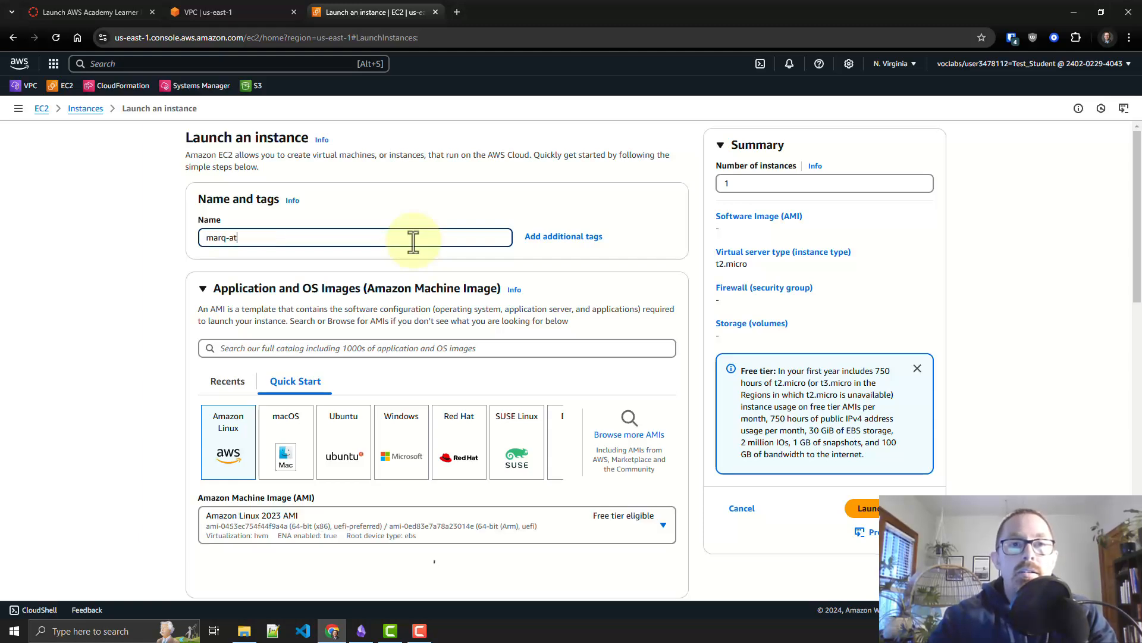
pyautogui.press('BackSpace')
pyautogui.press('BackSpace')
pyautogui.press('BackSpace')
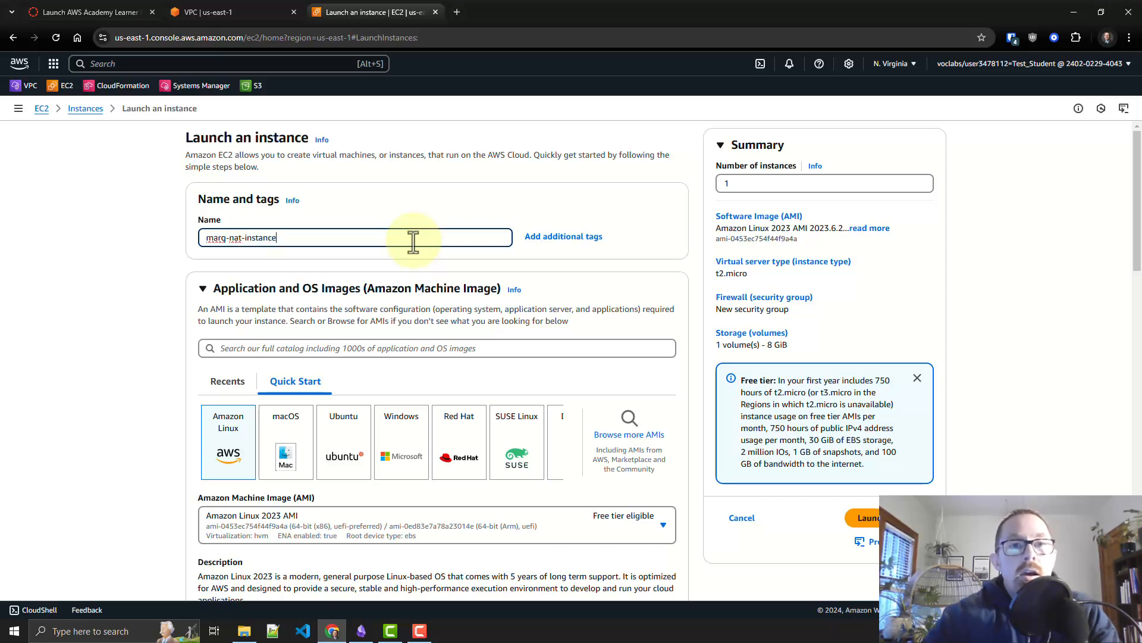
pyautogui.scroll(-2, 413, 241)
pyautogui.scroll(-5, 413, 241)
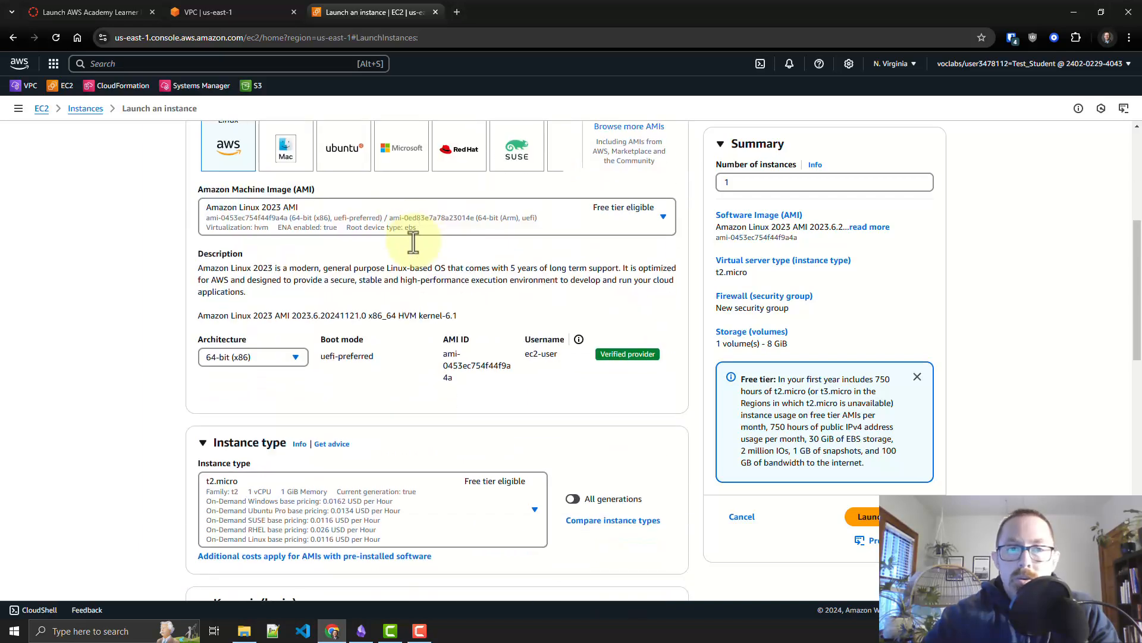
pyautogui.scroll(-2, 413, 241)
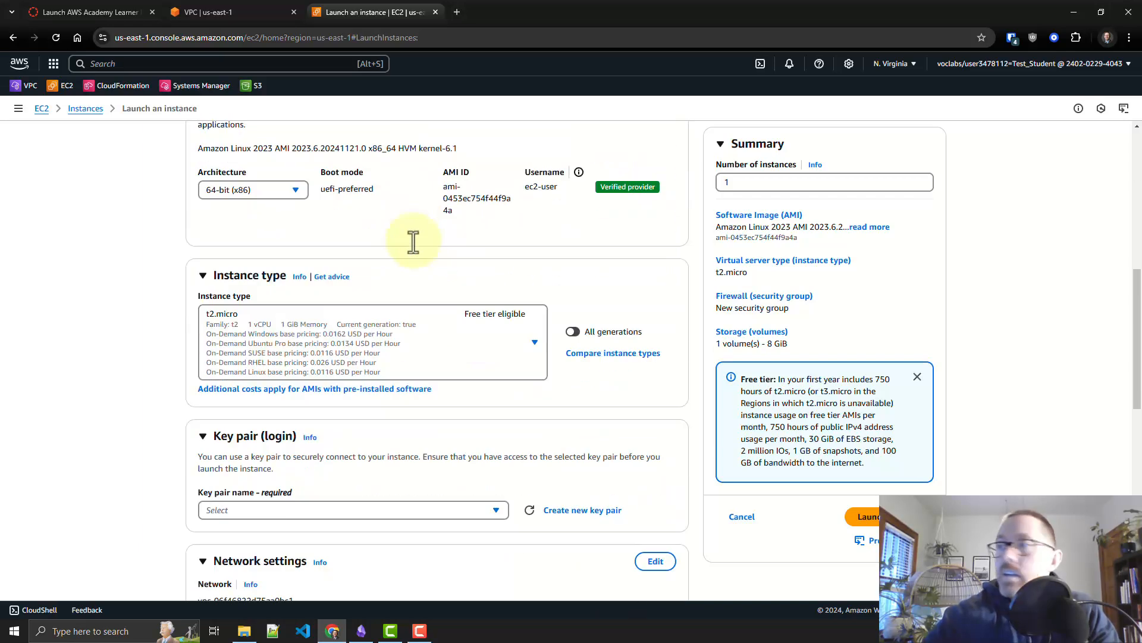
pyautogui.scroll(-4, 413, 241)
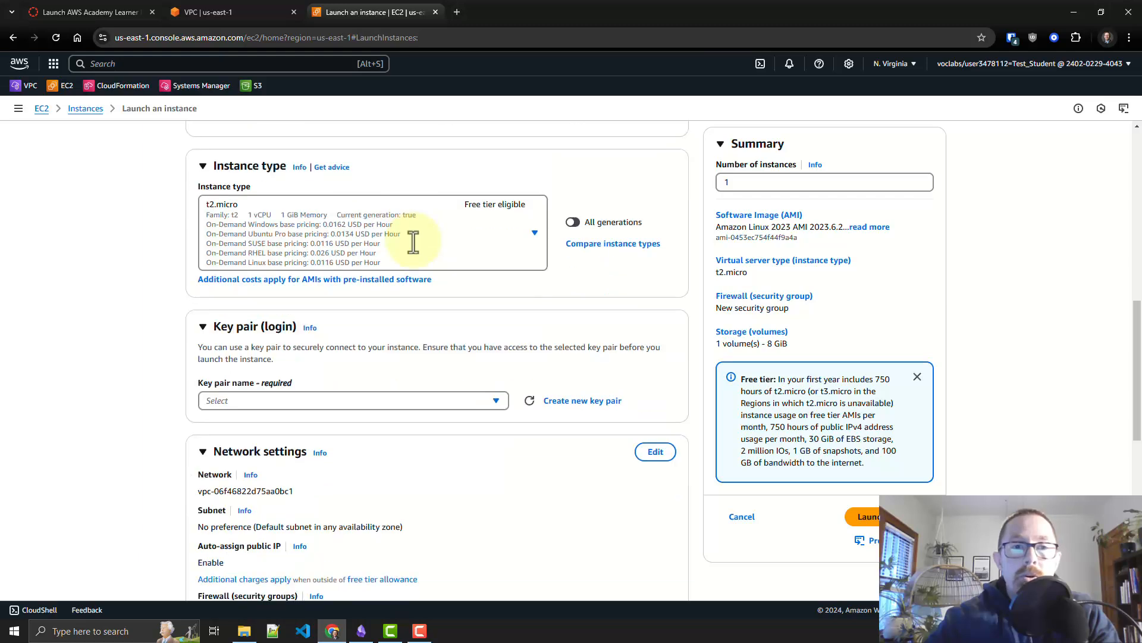
# Step: Select the vockey key pair for the instance
pyautogui.click(459, 311)
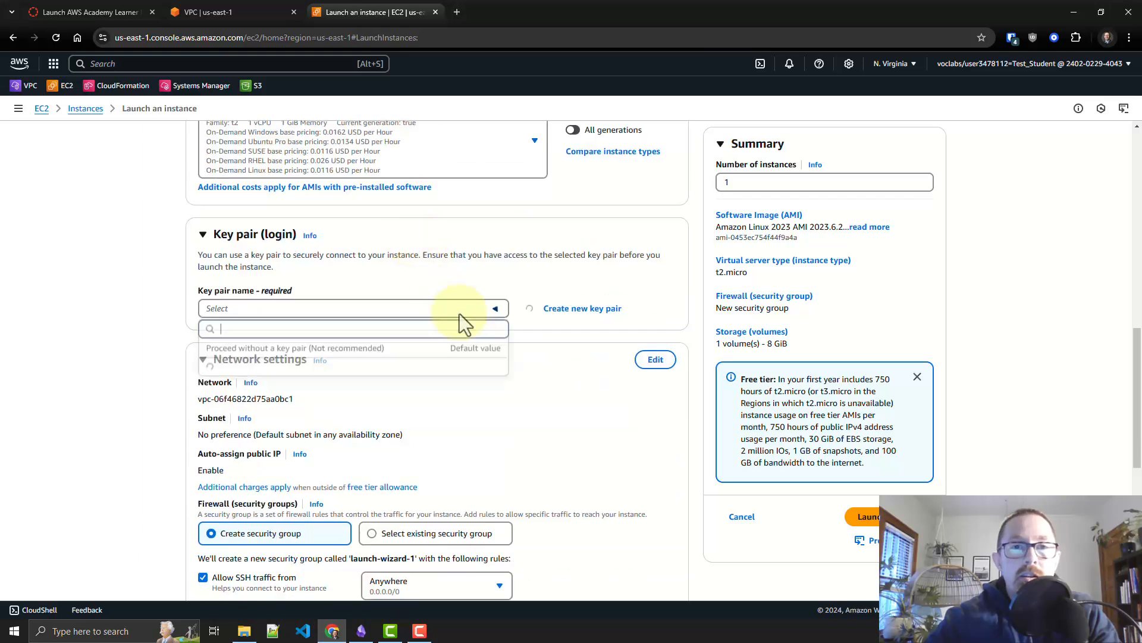
pyautogui.click(426, 381)
pyautogui.scroll(-1, 572, 315)
# Step: Edit network settings to place the instance in marq-vpc's marq-public-sn subnet
pyautogui.click(655, 284)
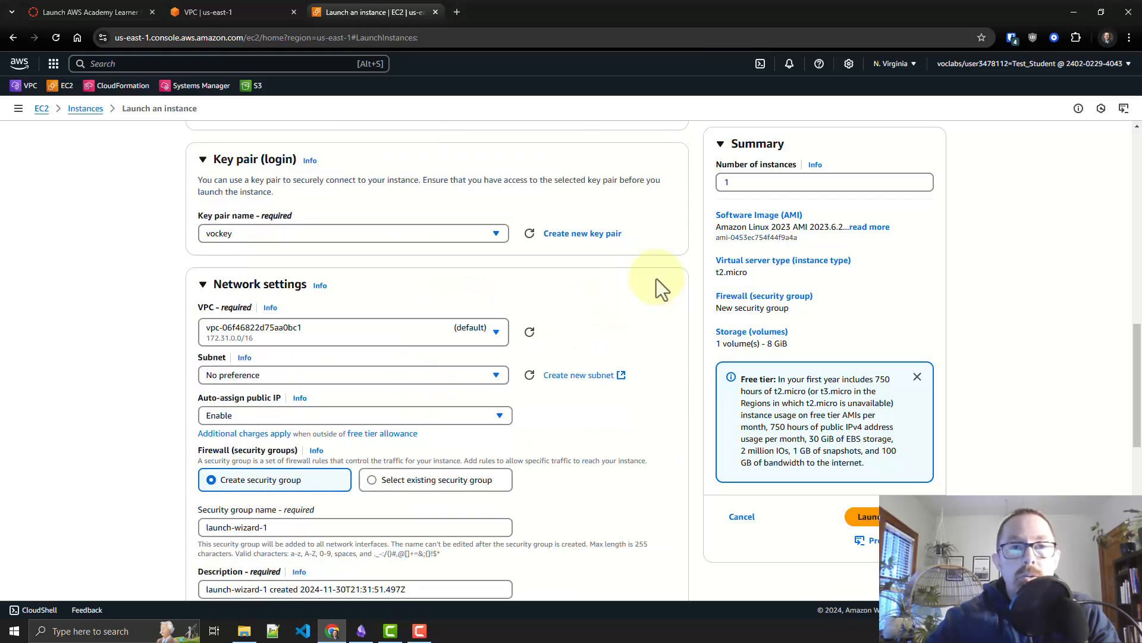
pyautogui.scroll(-1, 524, 348)
pyautogui.scroll(-1, 526, 352)
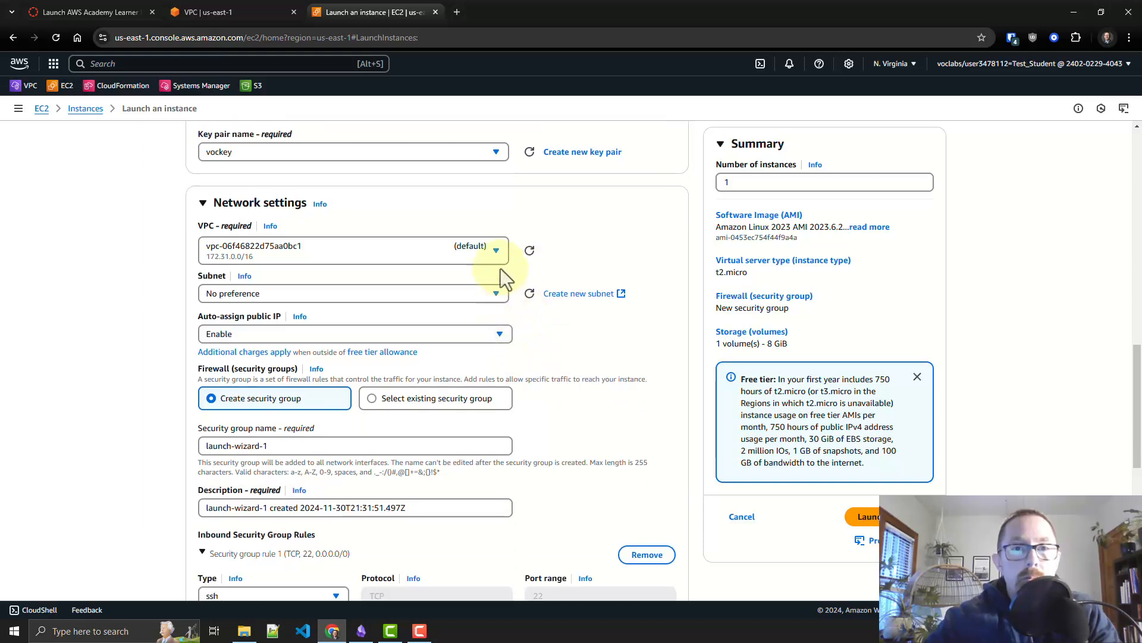
pyautogui.click(496, 250)
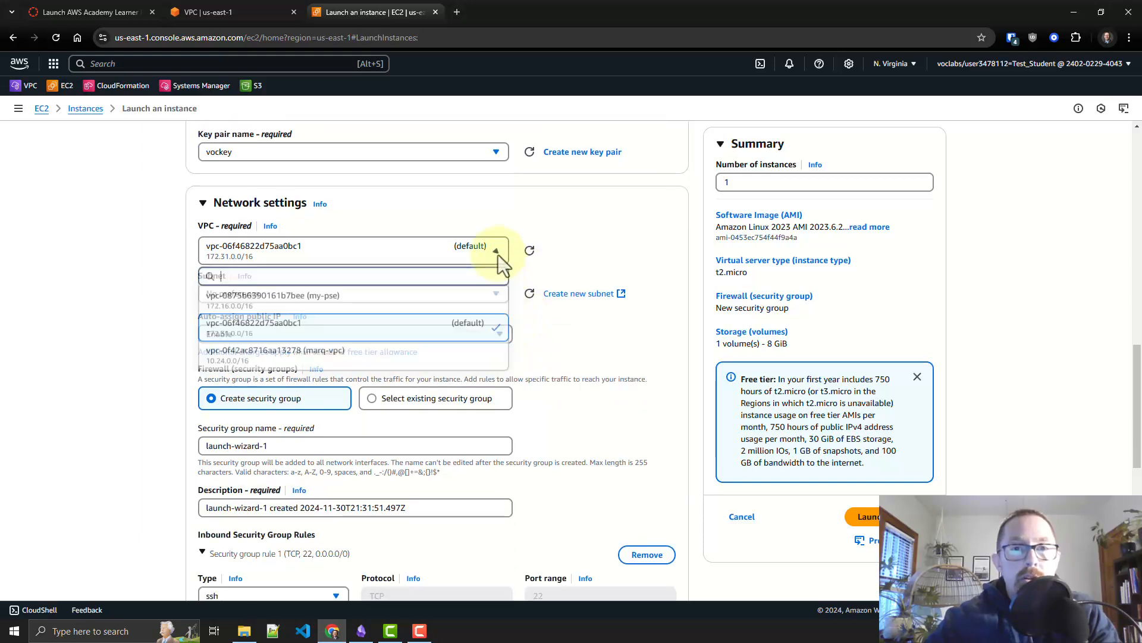
pyautogui.click(397, 357)
pyautogui.scroll(-1, 395, 370)
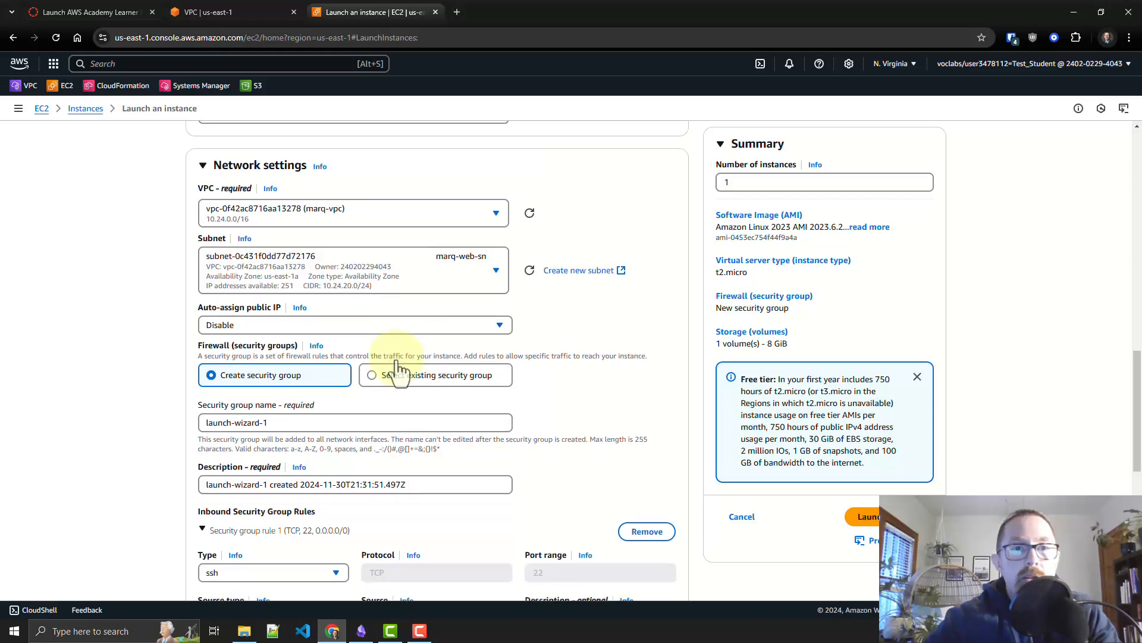
pyautogui.click(498, 273)
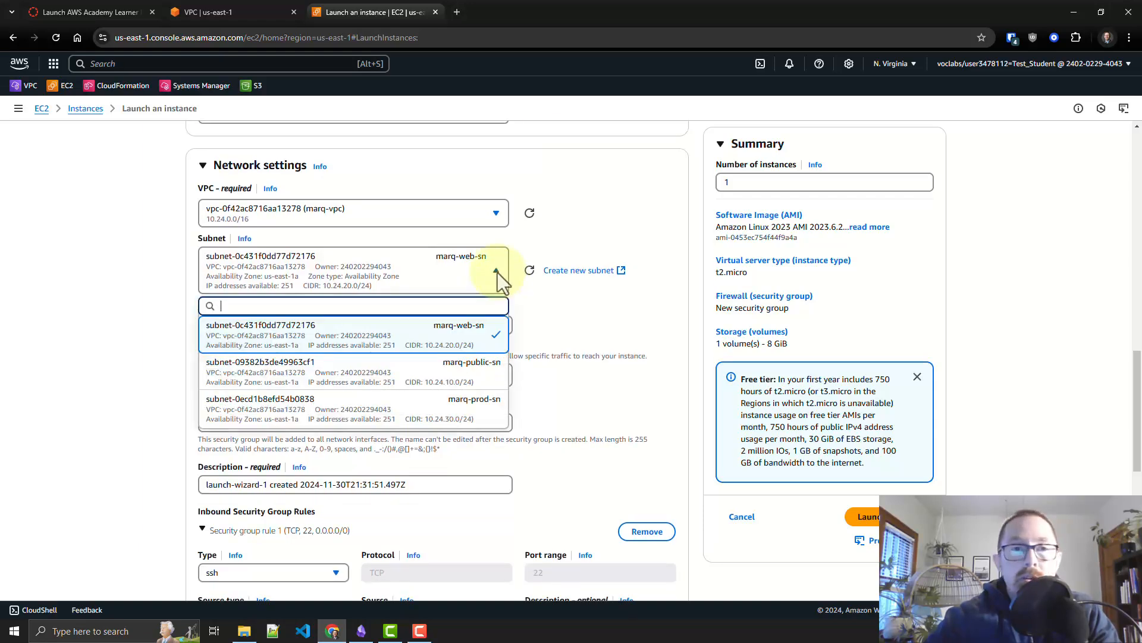
pyautogui.click(439, 381)
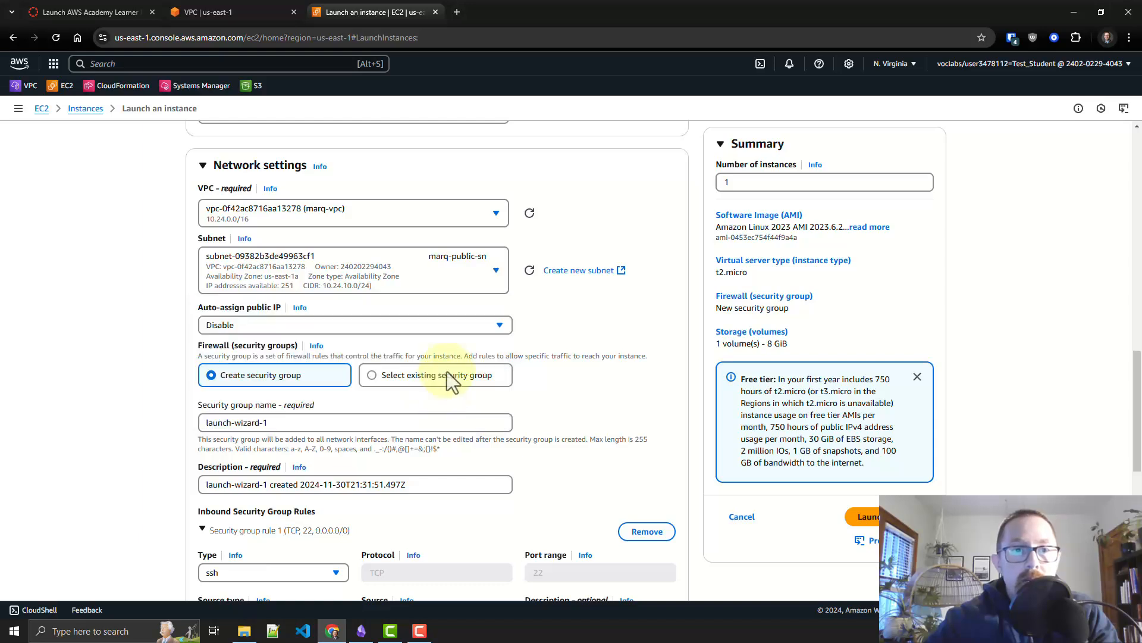
# Step: Enable auto-assign public IP for the instance
pyautogui.scroll(-1, 451, 363)
pyautogui.click(495, 308)
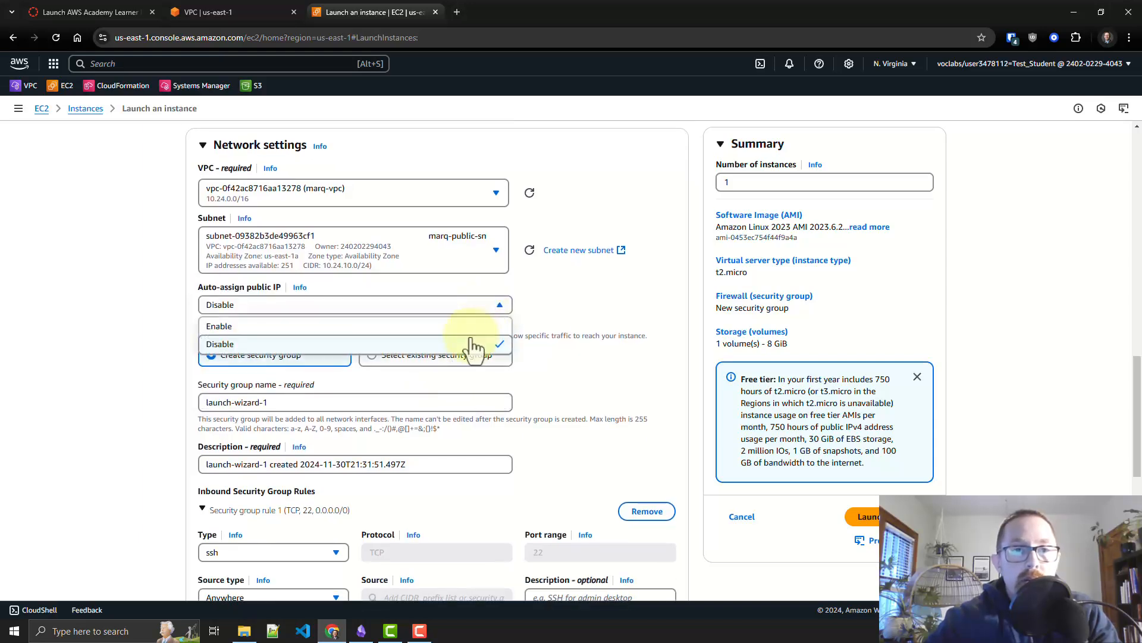
pyautogui.click(475, 345)
pyautogui.click(483, 308)
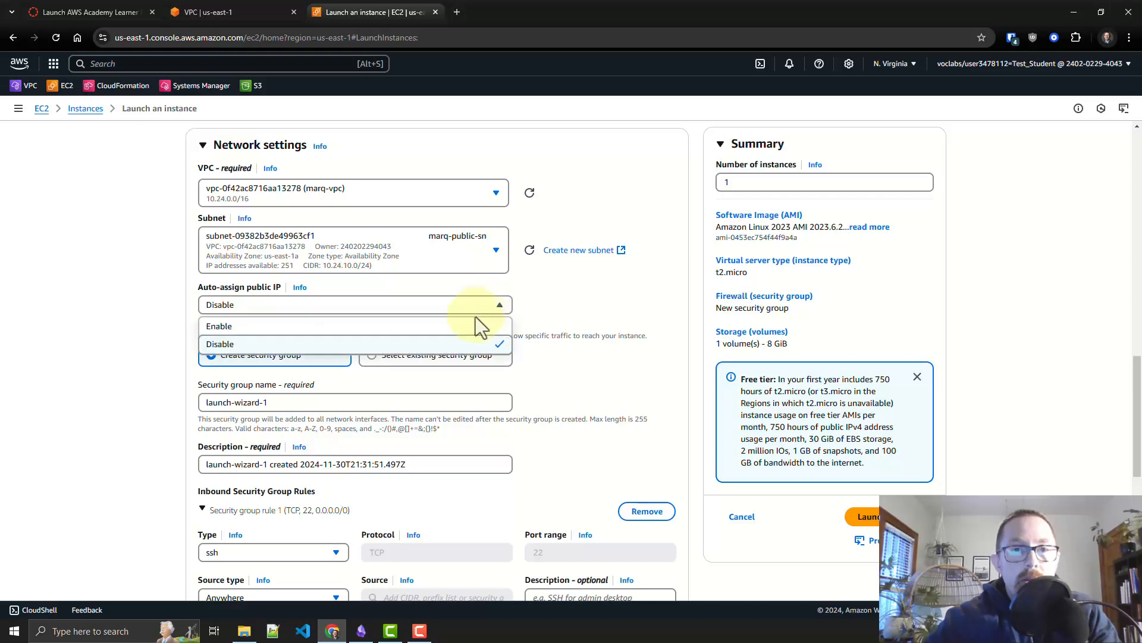
pyautogui.click(469, 326)
pyautogui.scroll(-1, 454, 342)
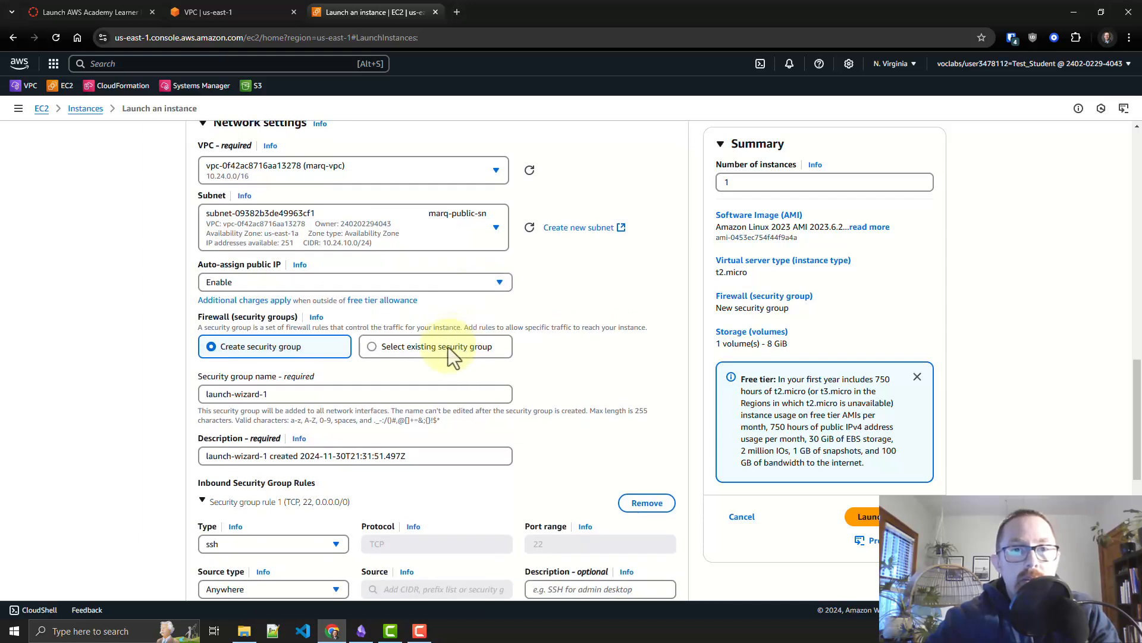
# Step: Attach the existing security group marq-nat-instance-sg
pyautogui.click(444, 349)
pyautogui.scroll(-1, 444, 348)
pyautogui.click(448, 373)
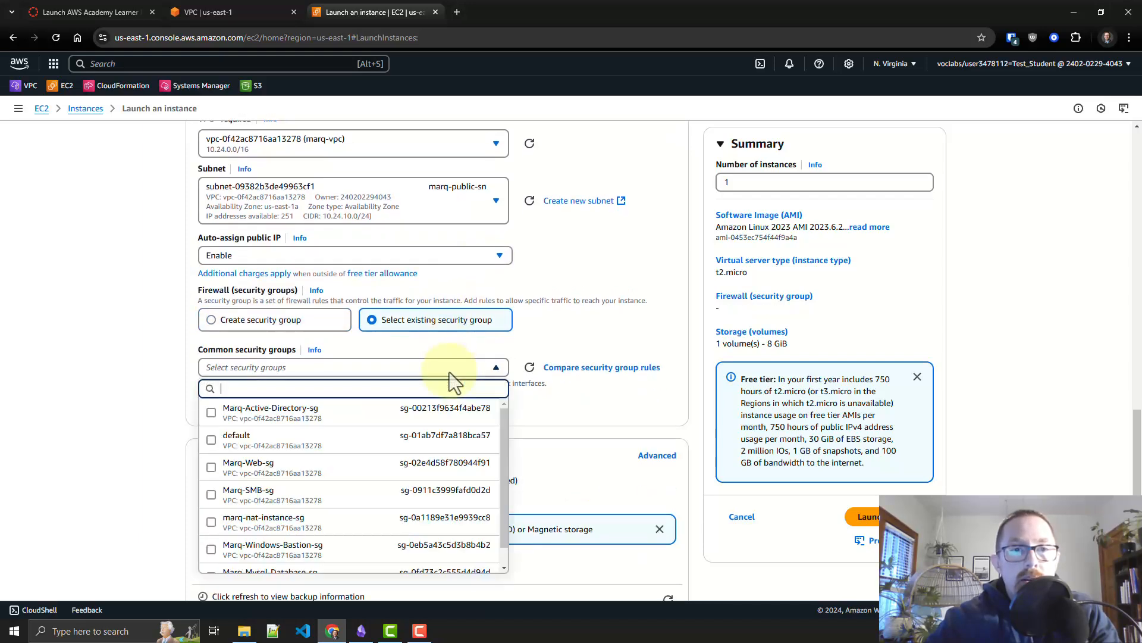
pyautogui.scroll(-1, 433, 395)
pyautogui.scroll(-1, 434, 393)
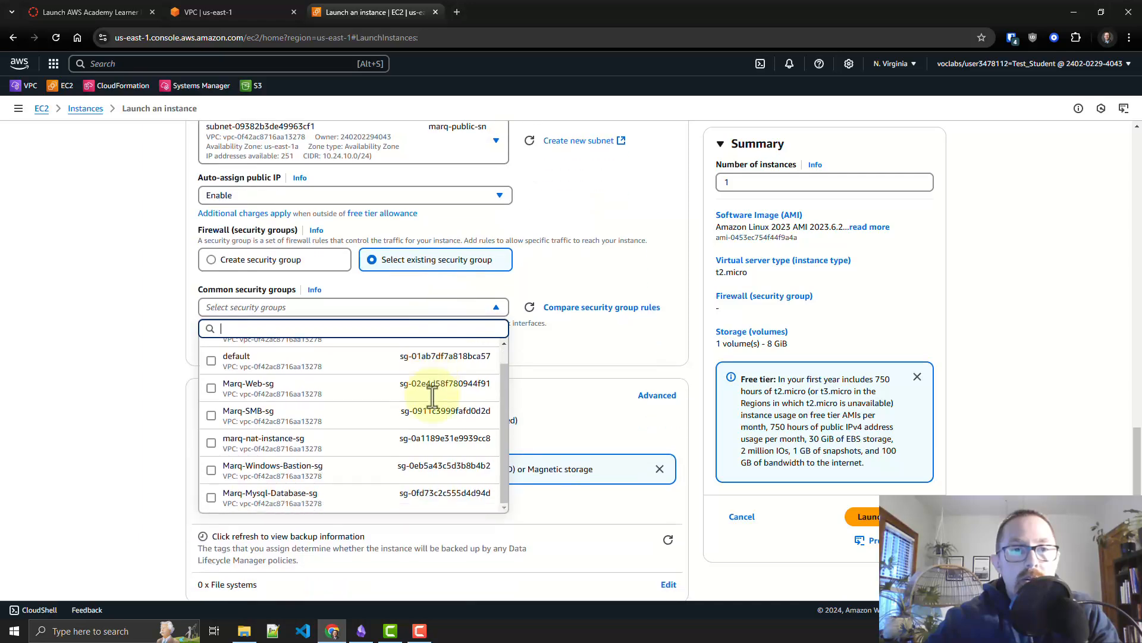
pyautogui.click(269, 442)
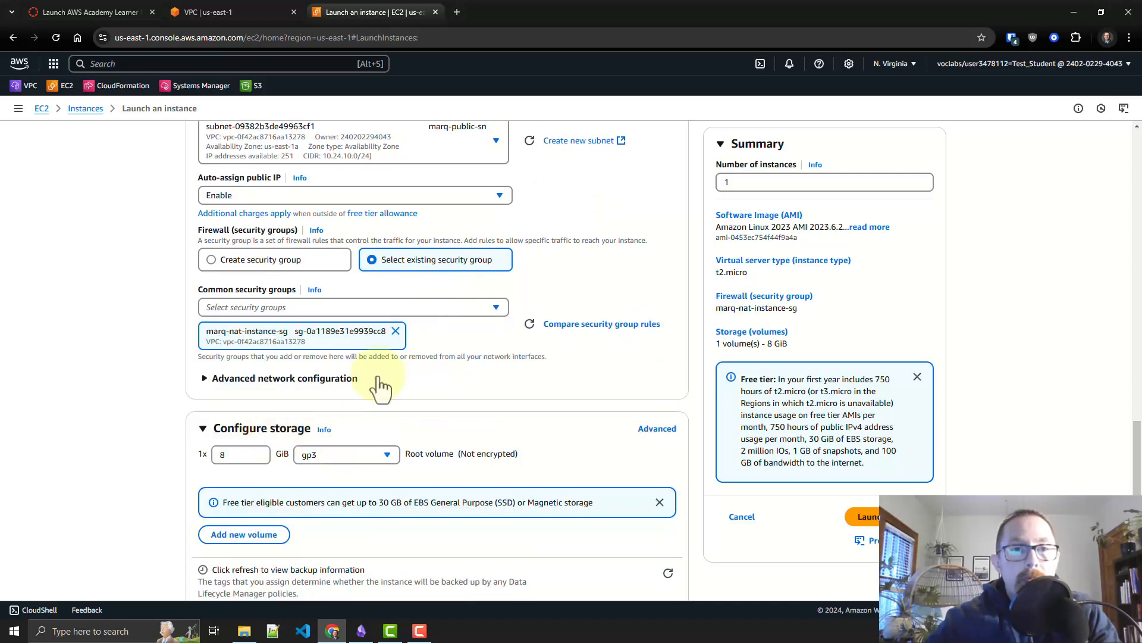
# Step: Set the primary IP to 10.24.10.9 in advanced network configuration
pyautogui.scroll(-1, 430, 360)
pyautogui.click(339, 350)
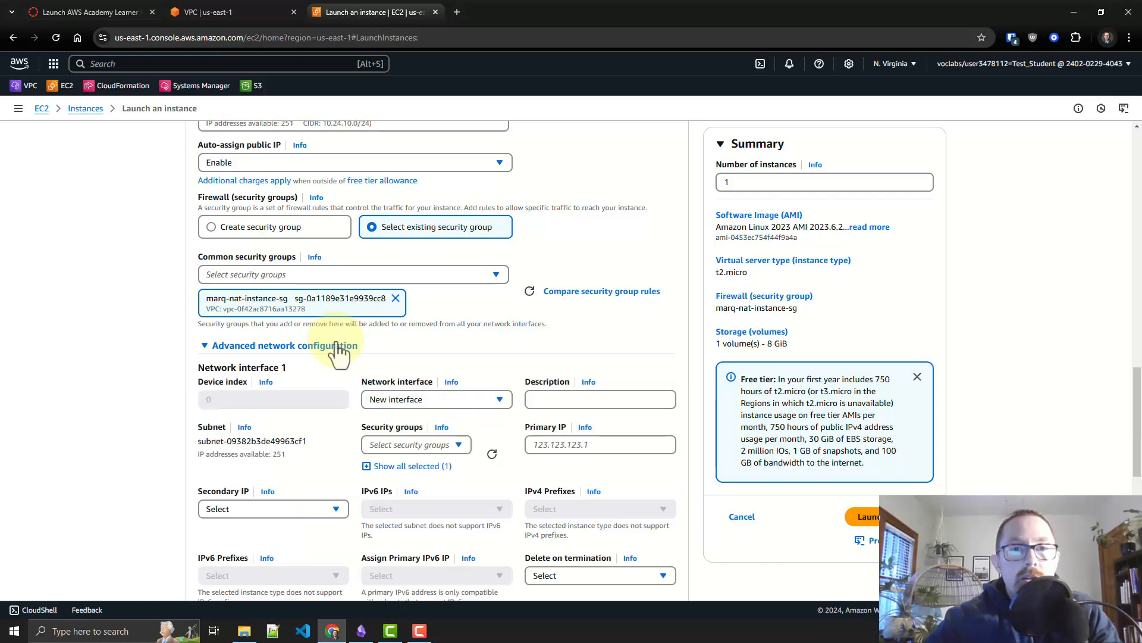
pyautogui.scroll(-1, 339, 351)
pyautogui.click(581, 361)
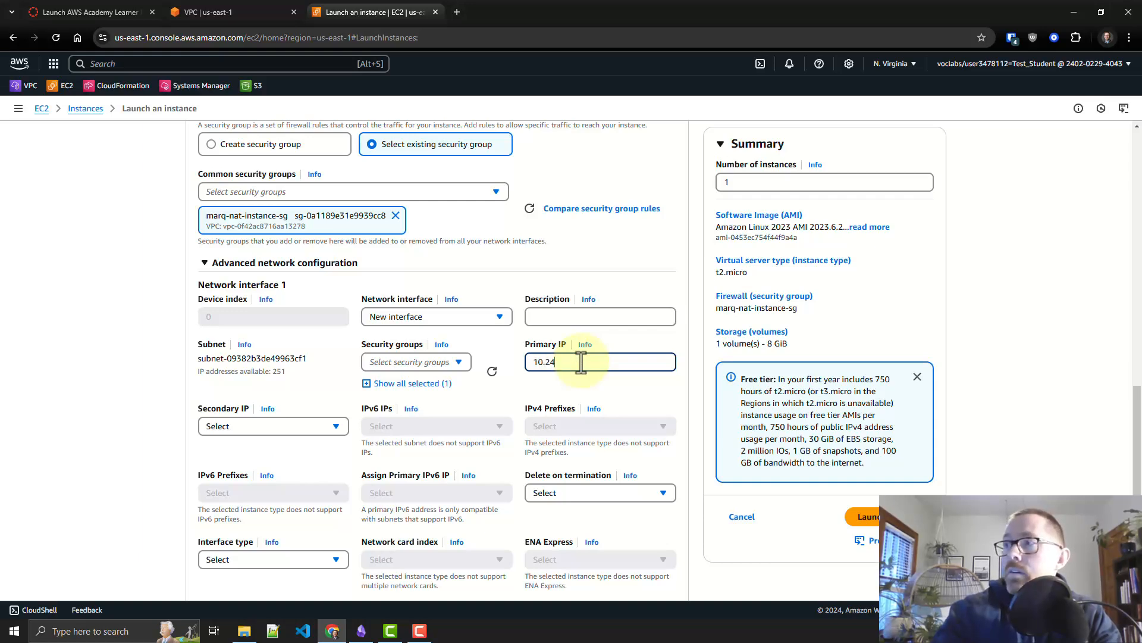
pyautogui.write('10.24.10.9')
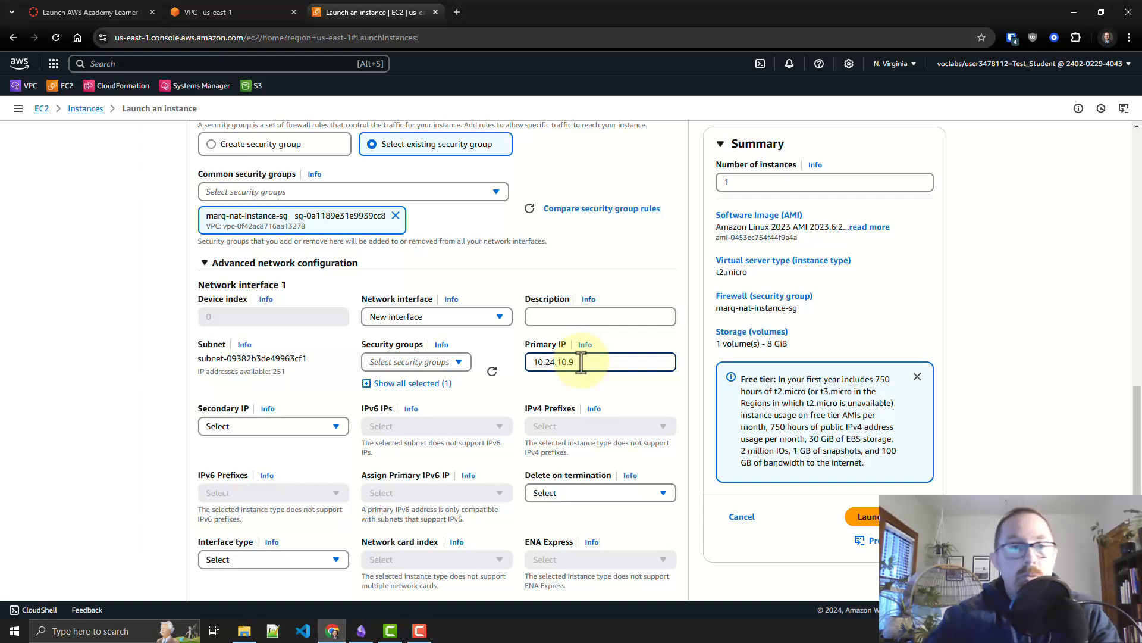
pyautogui.scroll(-1, 581, 361)
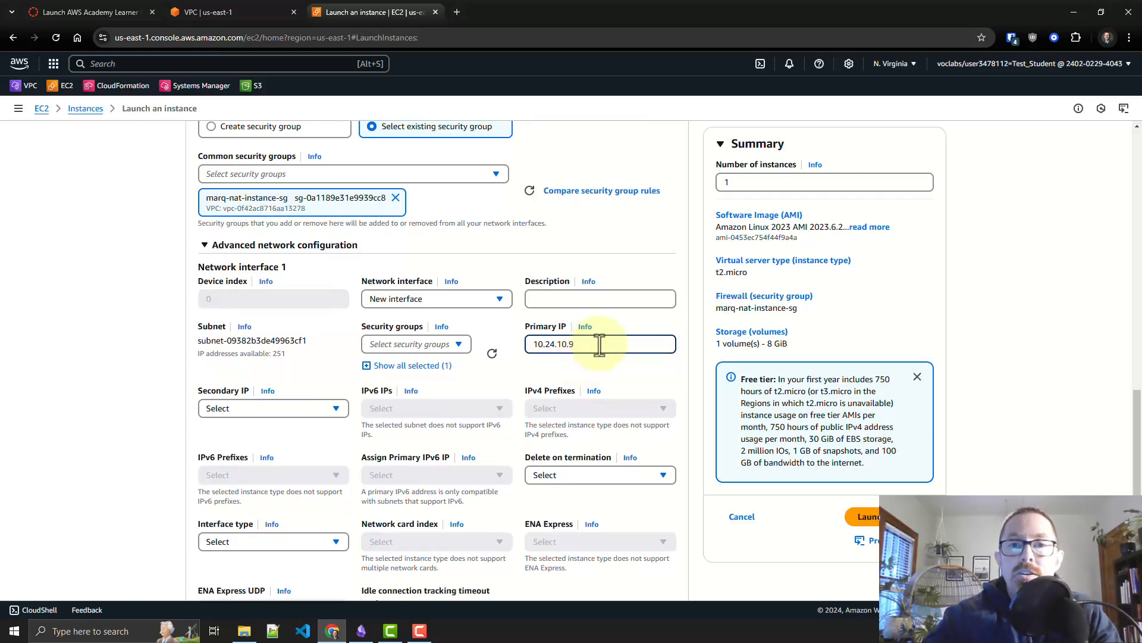
pyautogui.moveTo(597, 345); pyautogui.dragTo(526, 350)
pyautogui.click(535, 345)
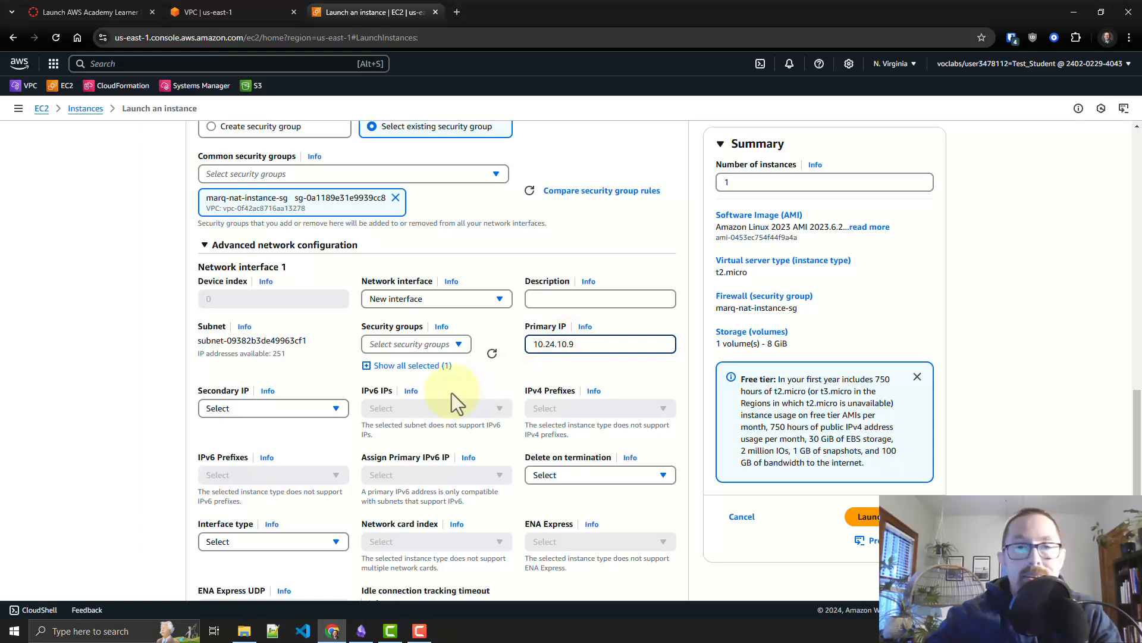
pyautogui.scroll(-1, 452, 393)
pyautogui.scroll(-5, 452, 392)
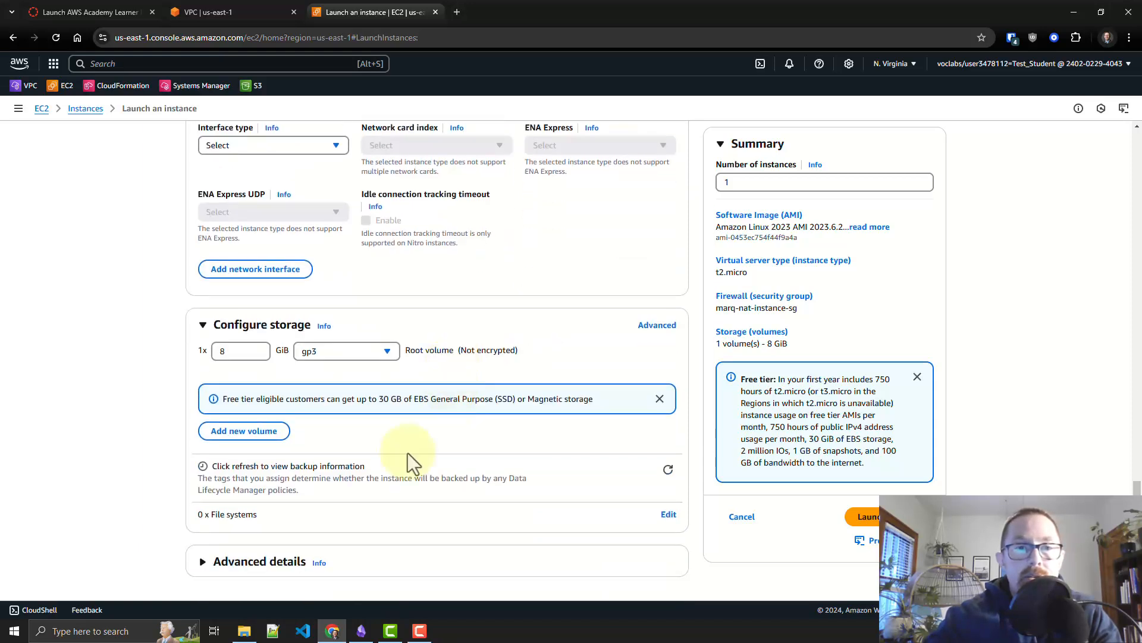
# Step: Assign LabInstanceProfile as the IAM instance profile and launch marq-nat-instance
pyautogui.click(255, 562)
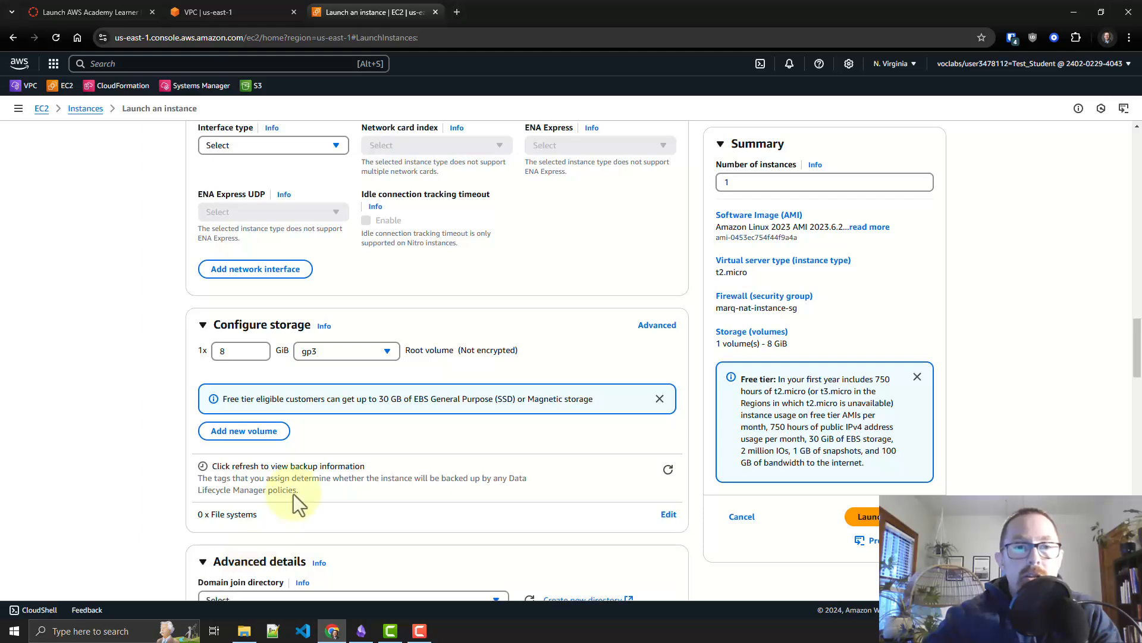
pyautogui.scroll(-6, 113, 396)
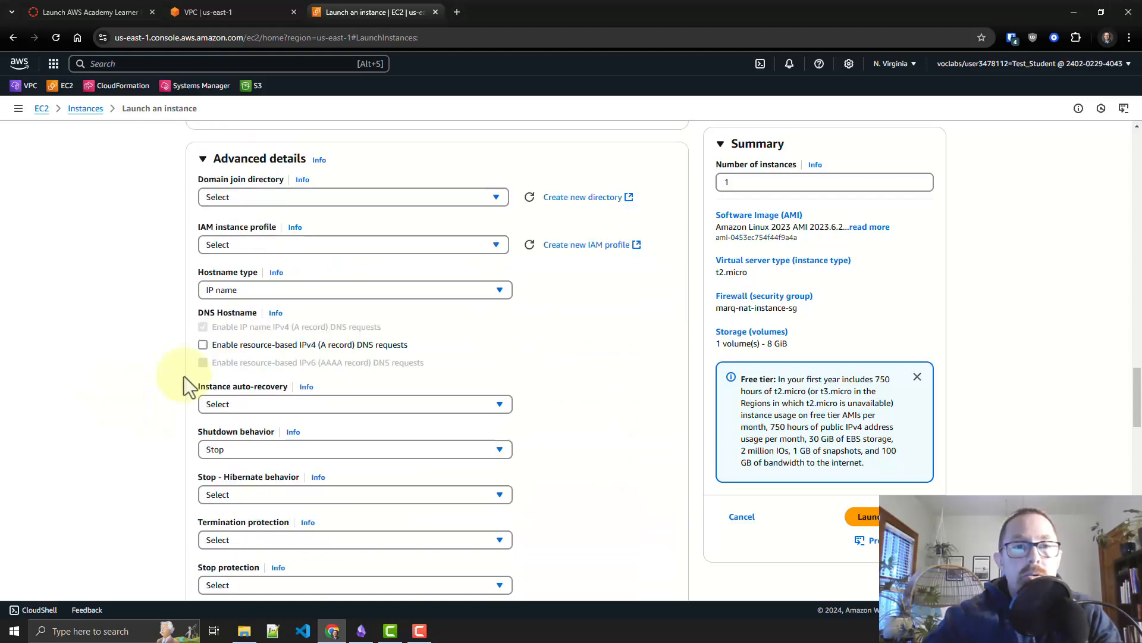
pyautogui.scroll(-1, 322, 333)
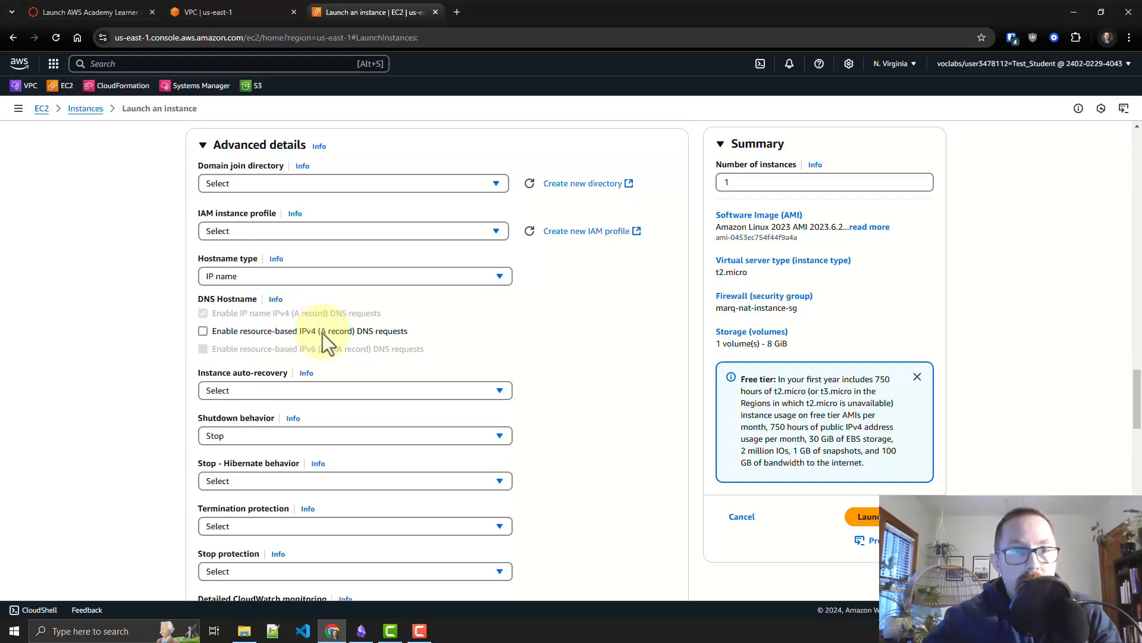
pyautogui.click(337, 227)
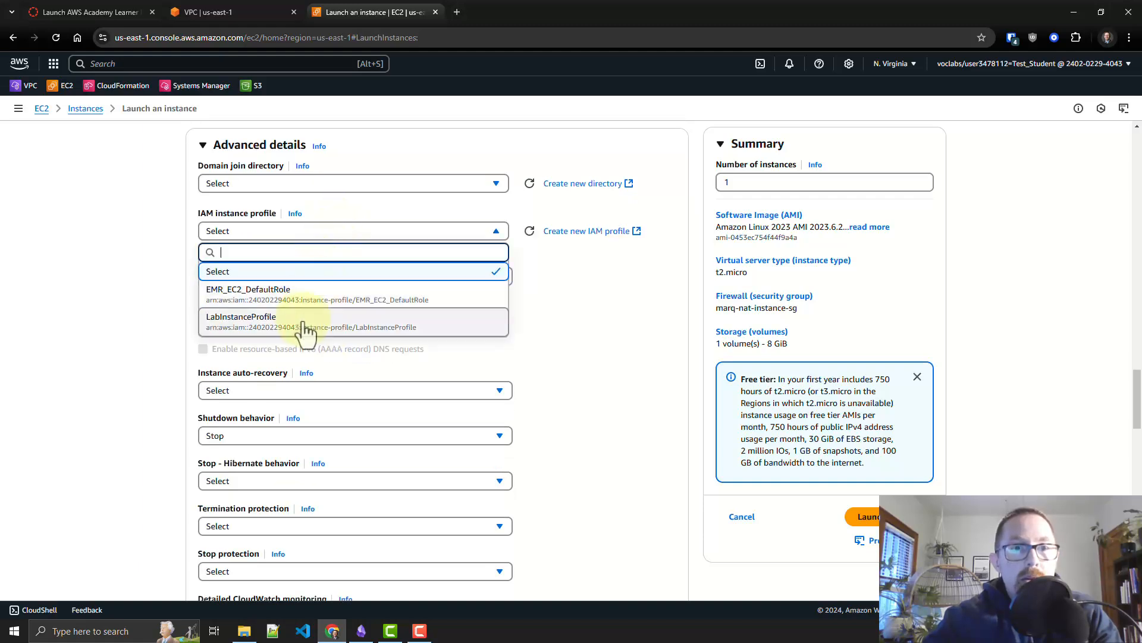
pyautogui.click(306, 324)
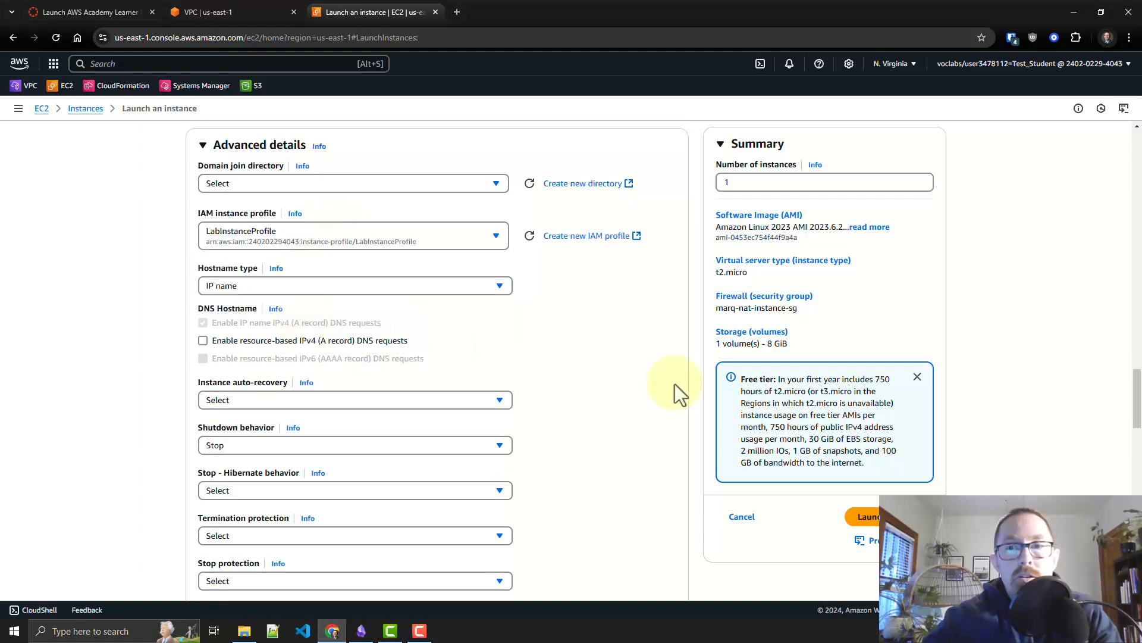
pyautogui.click(871, 519)
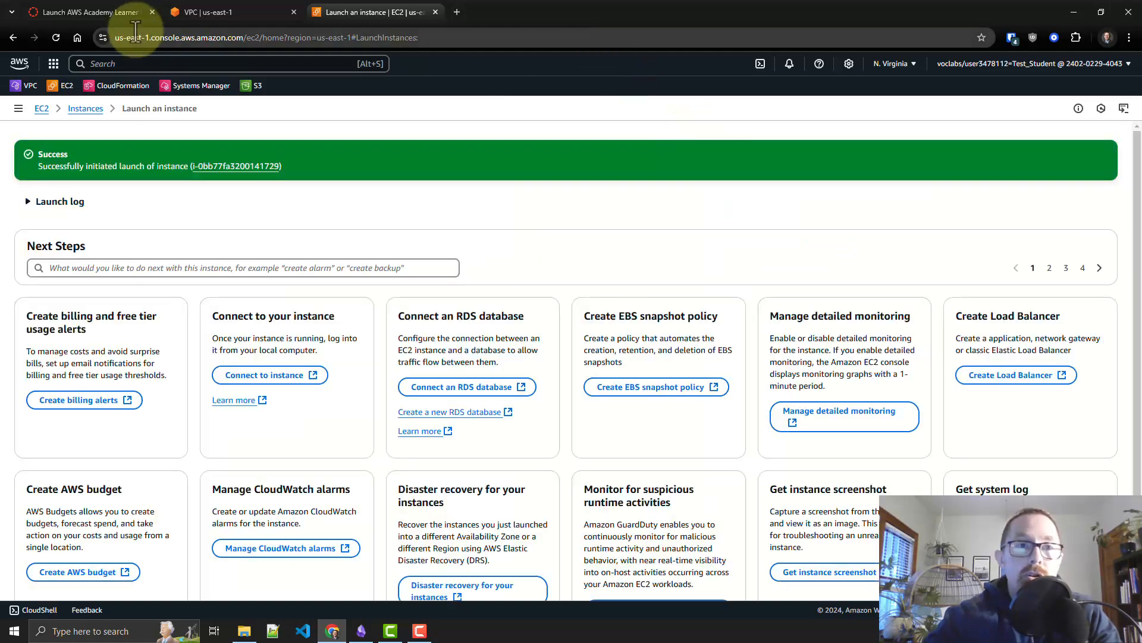
# Step: Start another instance launch and name it marq-database
pyautogui.click(76, 110)
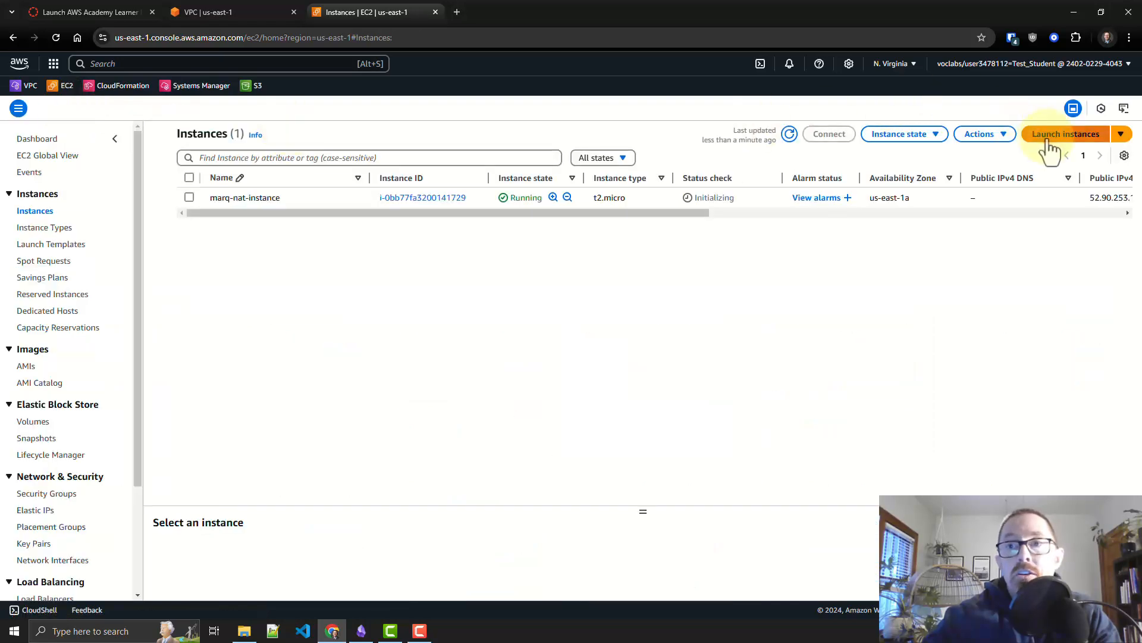
pyautogui.click(1049, 140)
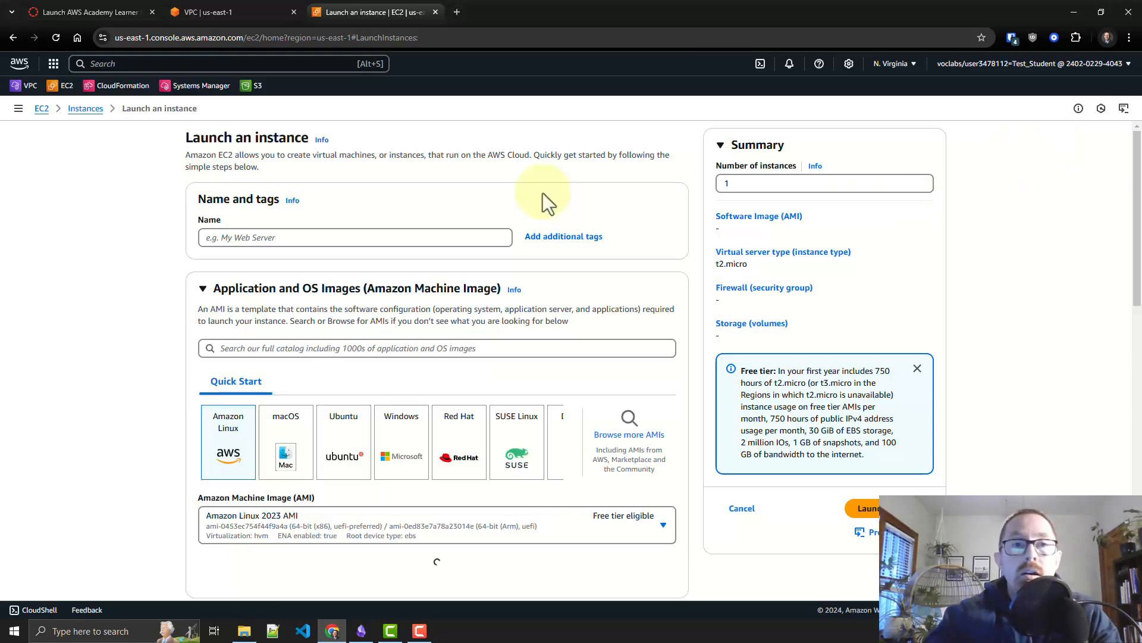
pyautogui.click(380, 240)
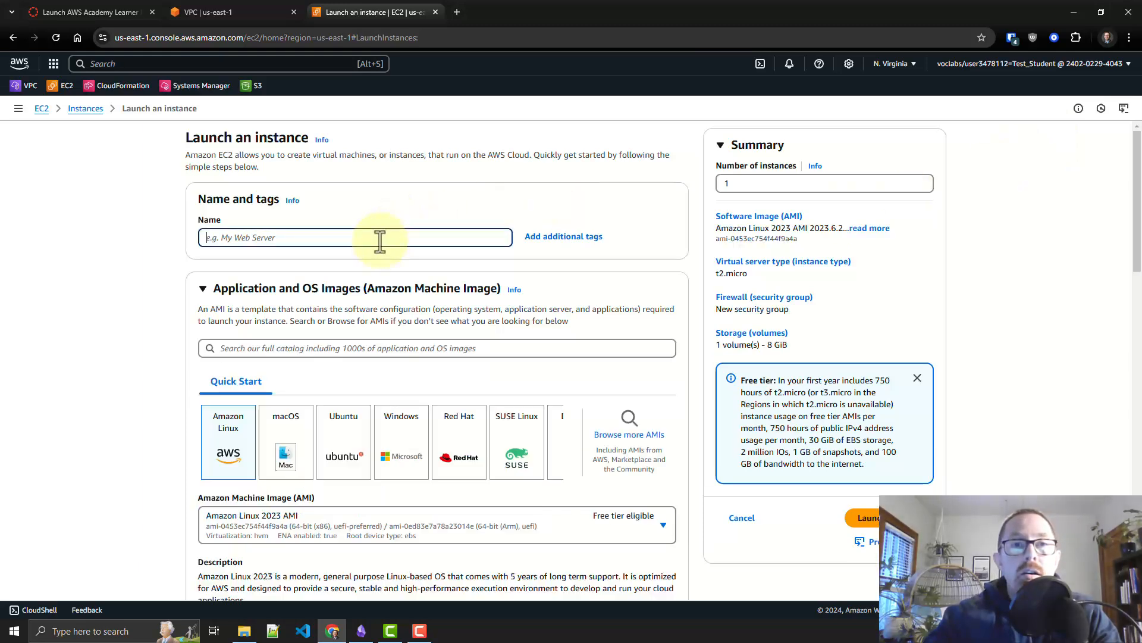
pyautogui.write('marq-da')
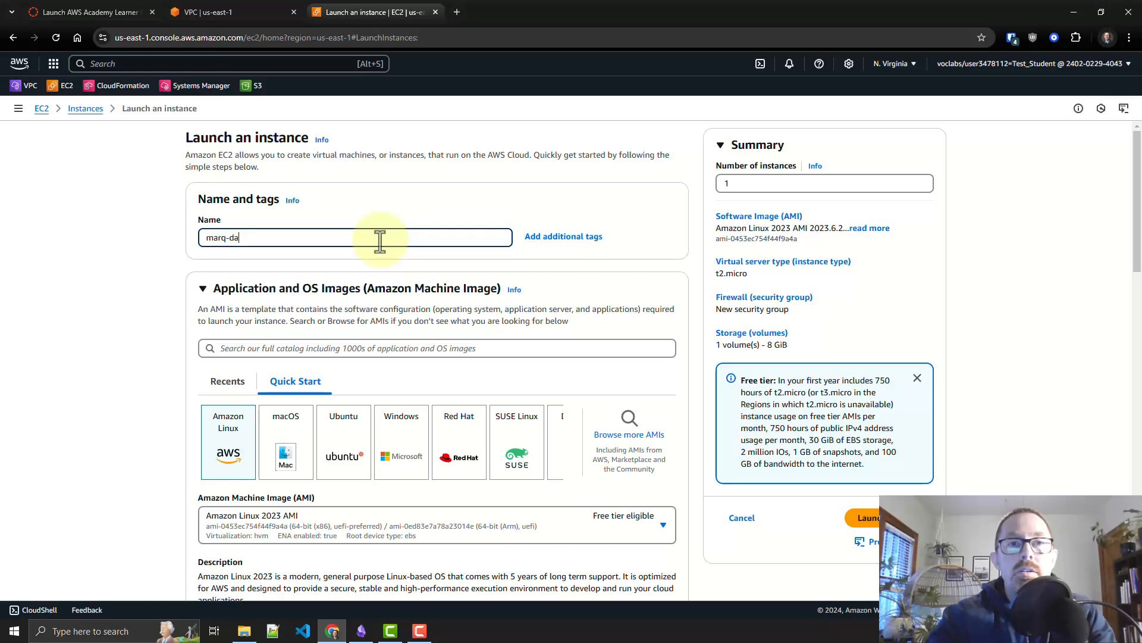
pyautogui.write('tabase')
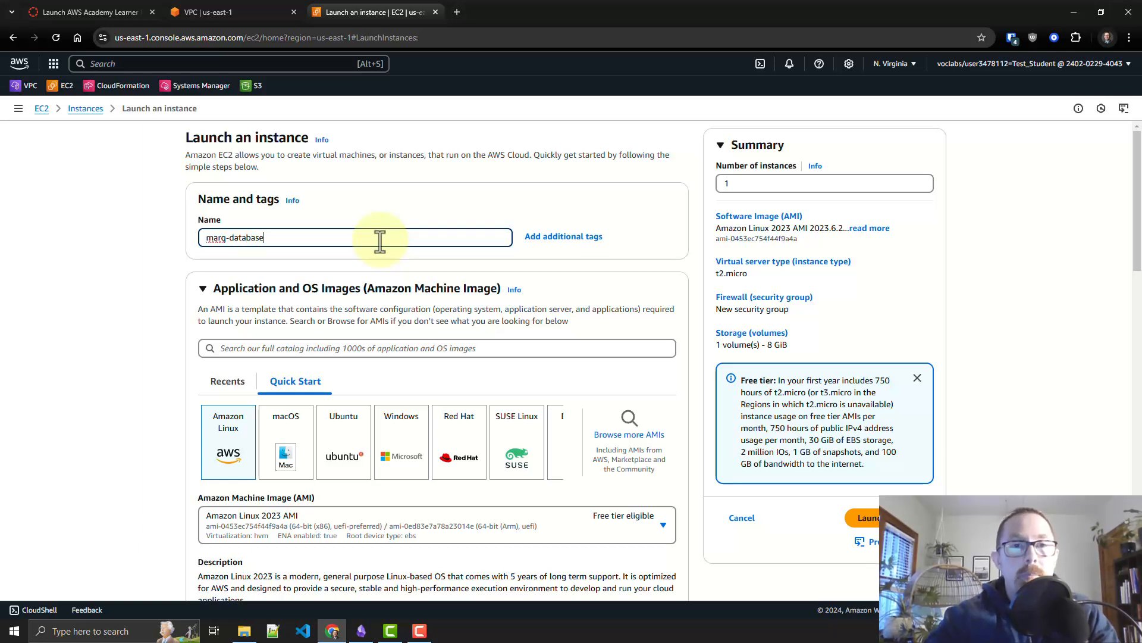
# Step: Choose t2.medium as the instance type
pyautogui.scroll(-2, 380, 240)
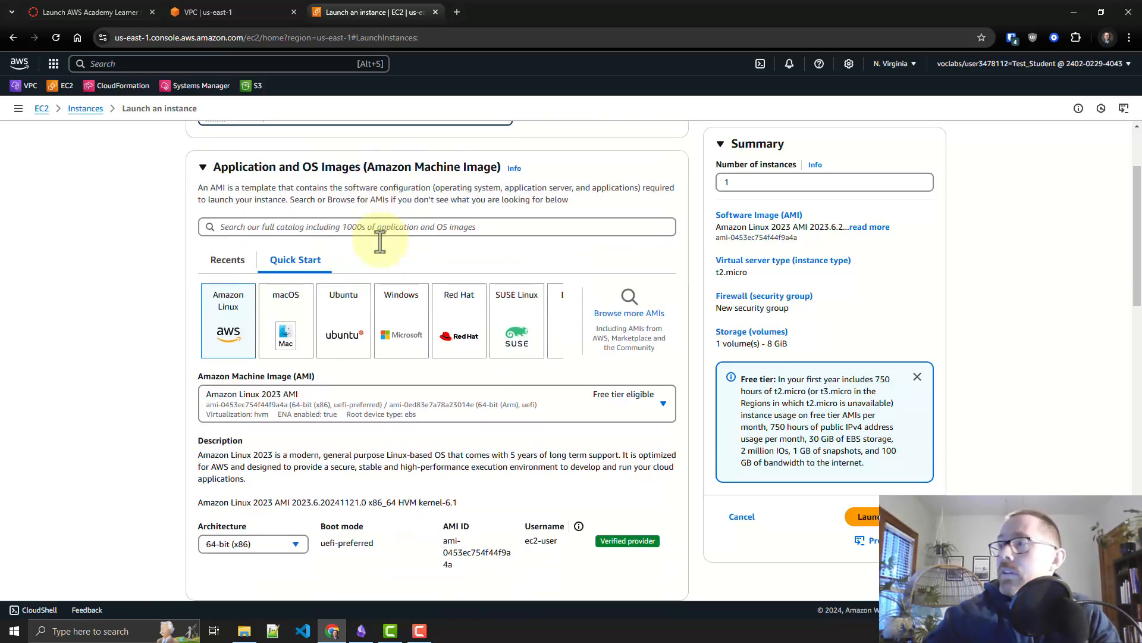
pyautogui.scroll(-5, 380, 240)
pyautogui.scroll(-2, 380, 240)
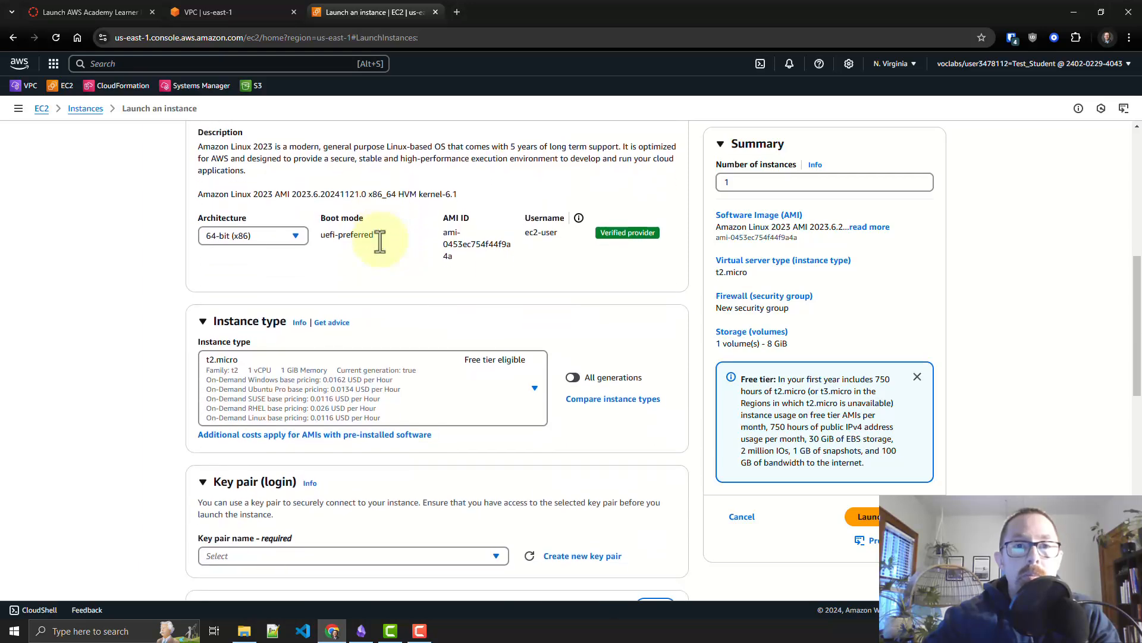
pyautogui.click(535, 328)
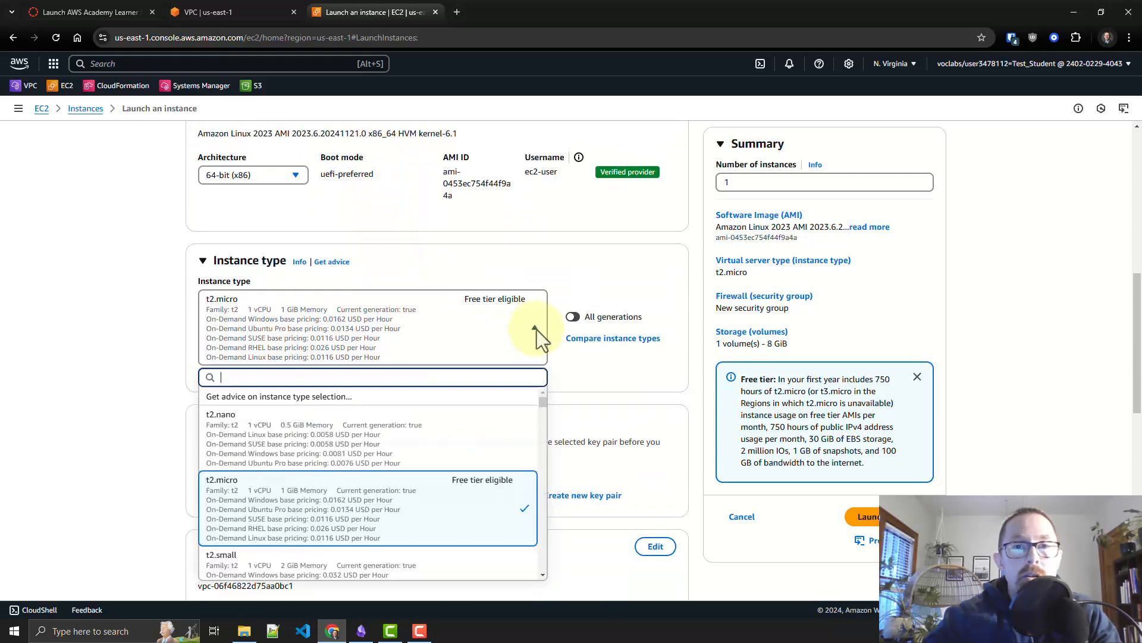
pyautogui.scroll(-3, 477, 394)
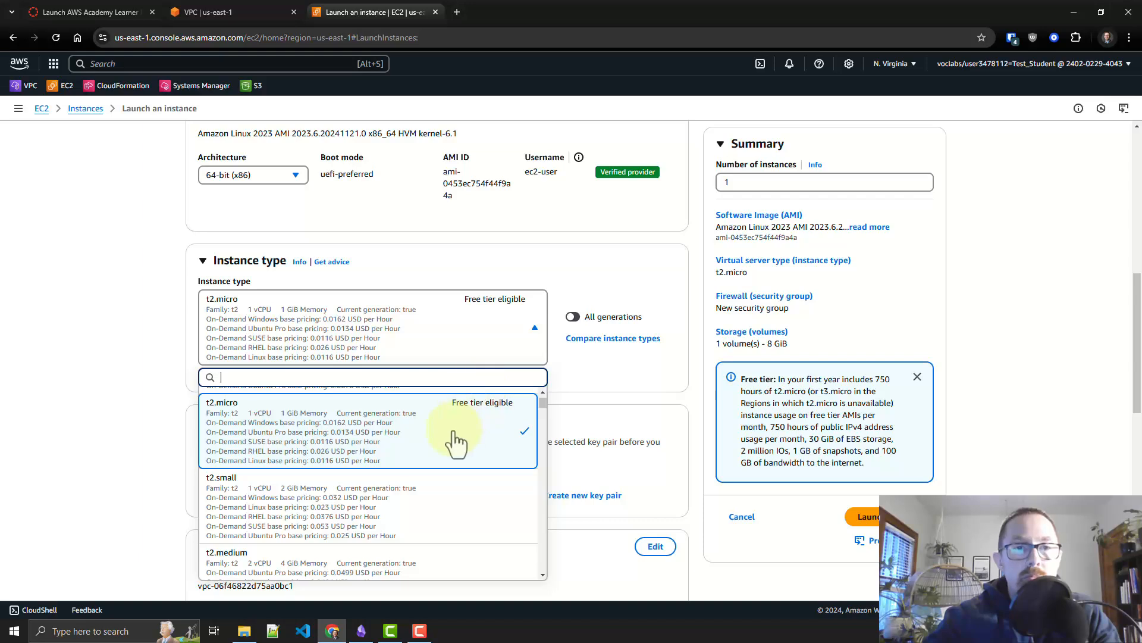
pyautogui.scroll(-2, 456, 443)
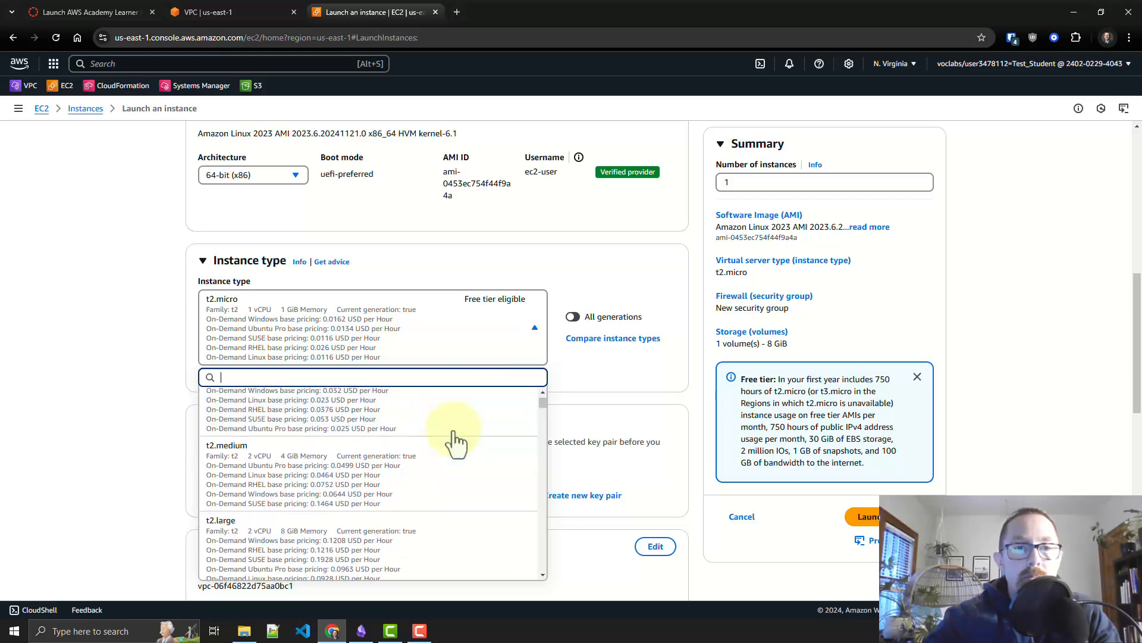
pyautogui.click(409, 455)
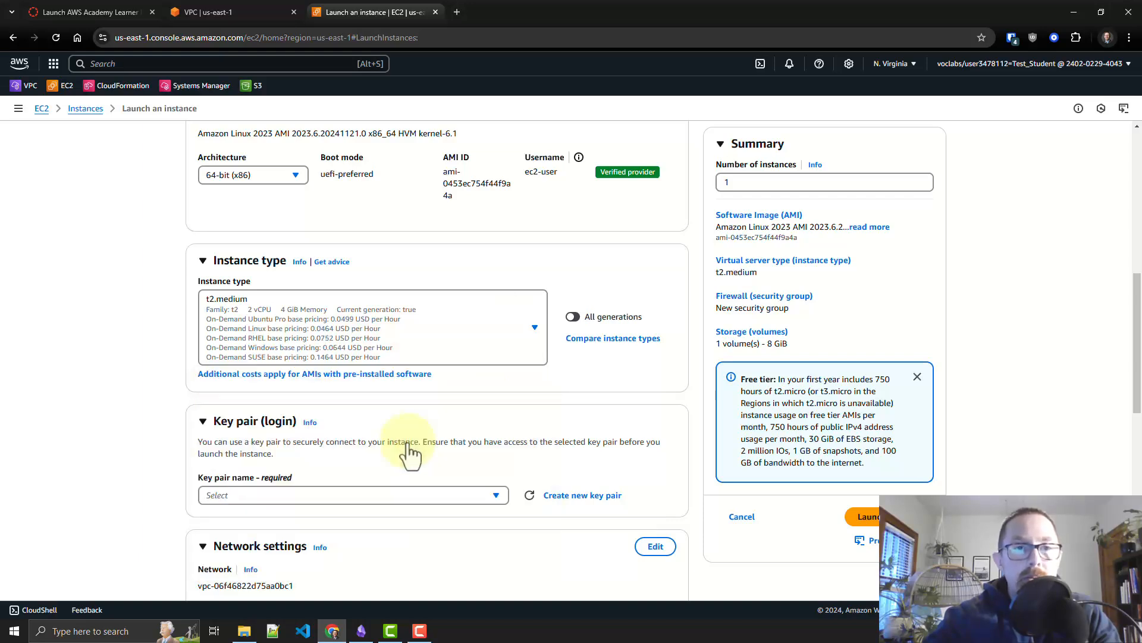
# Step: Select the vockey key pair
pyautogui.scroll(-1, 470, 406)
pyautogui.scroll(-1, 470, 406)
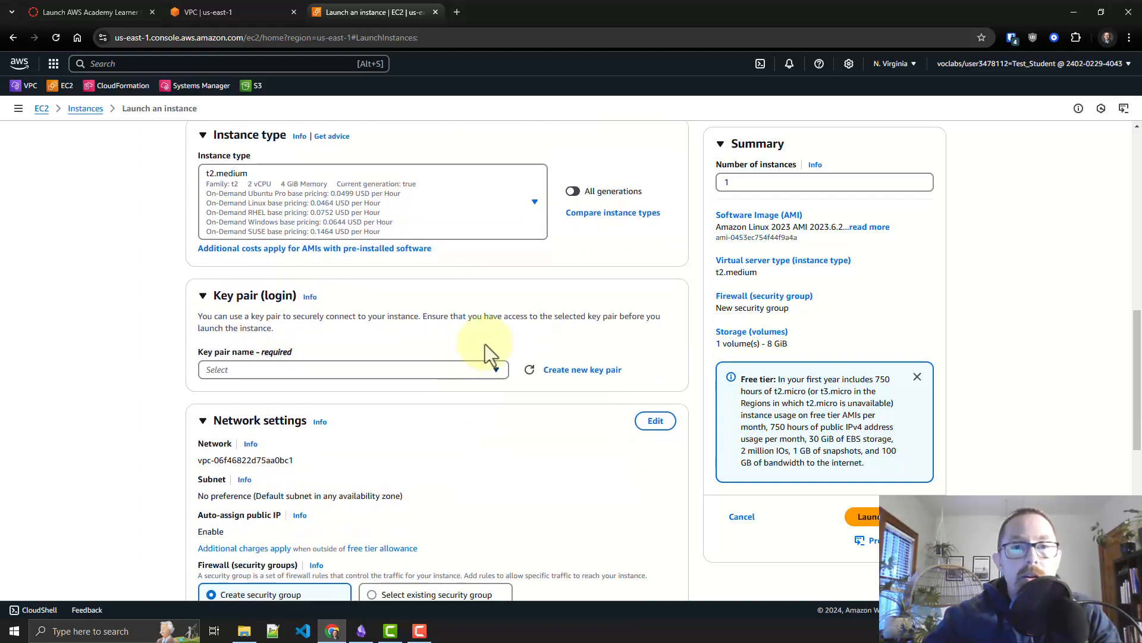
pyautogui.click(485, 371)
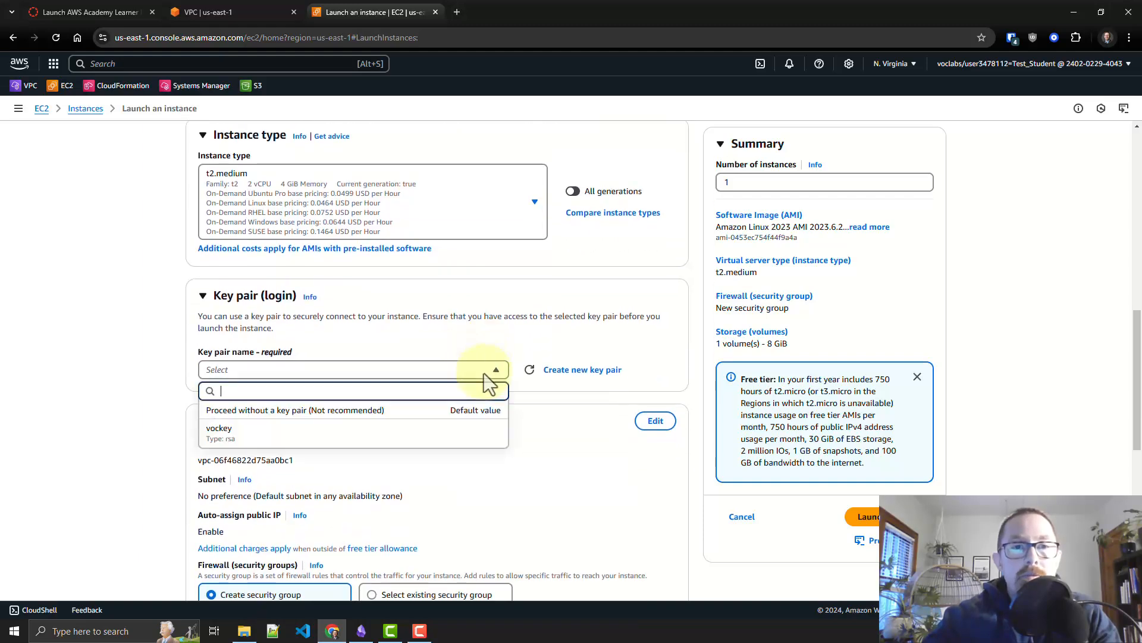
pyautogui.click(440, 439)
# Step: Switch the security group option to Select existing security group
pyautogui.scroll(-2, 439, 445)
pyautogui.scroll(-1, 440, 443)
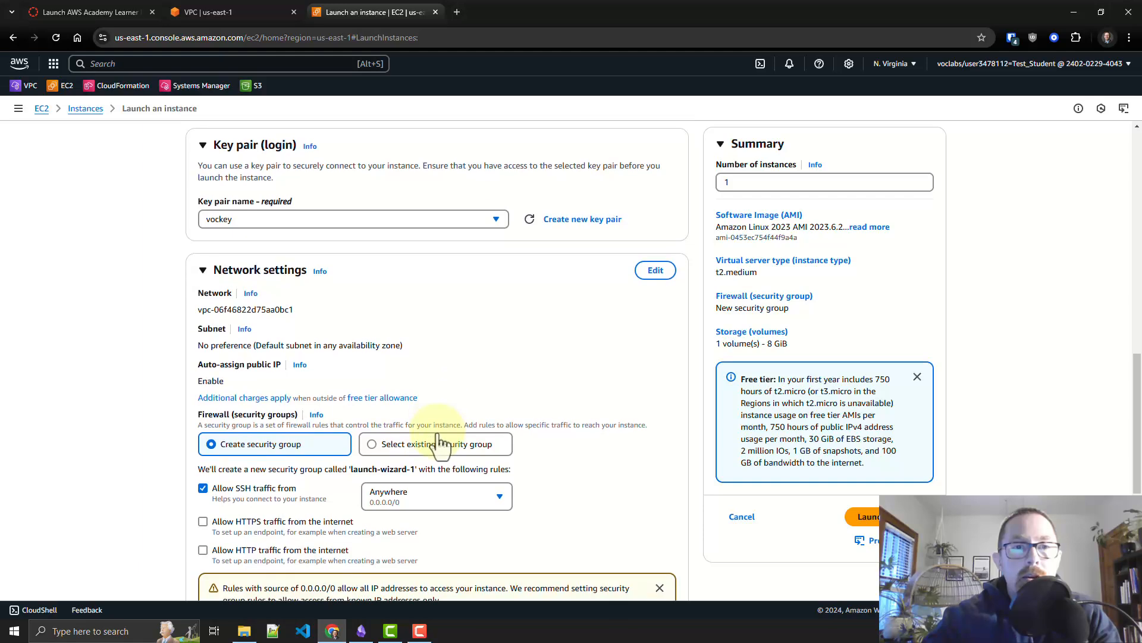
pyautogui.scroll(-1, 439, 447)
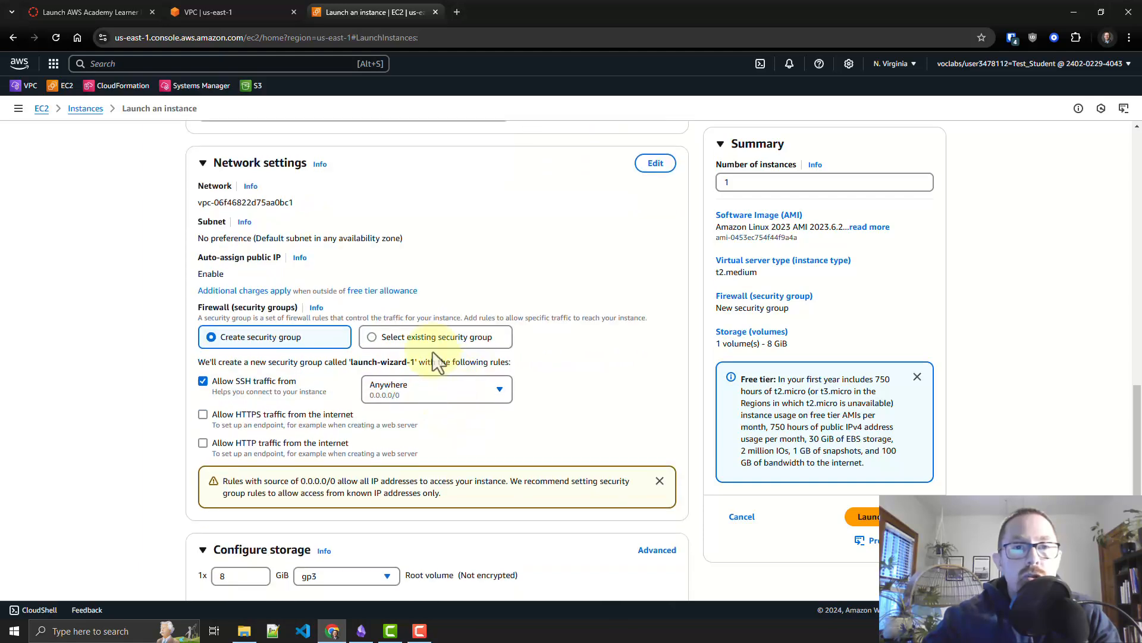
pyautogui.click(432, 338)
pyautogui.scroll(-1, 432, 338)
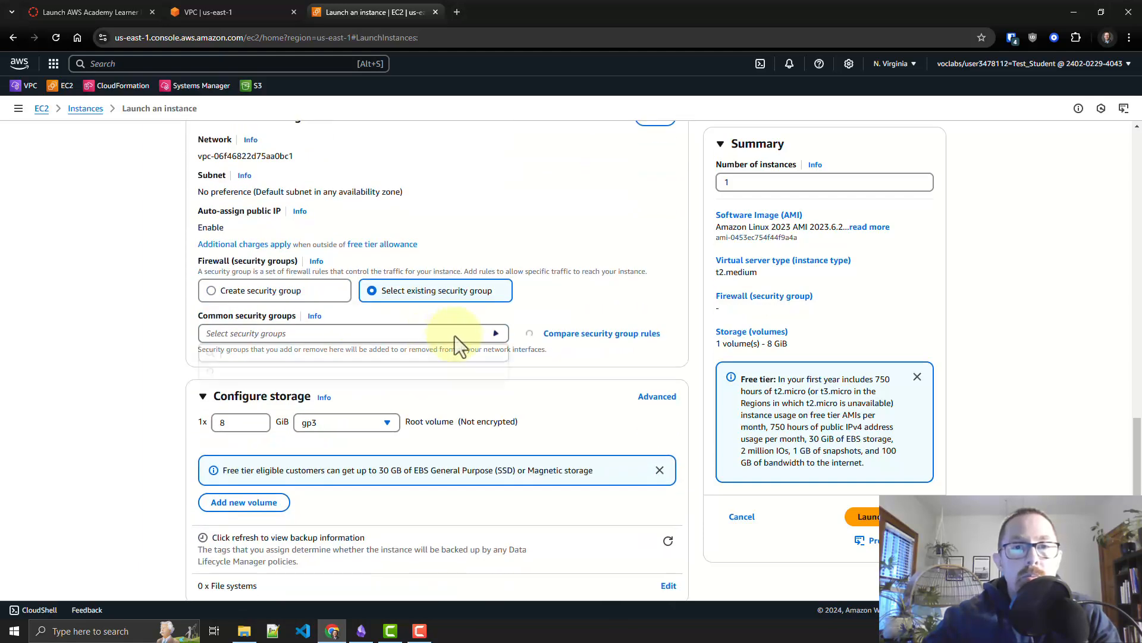
pyautogui.click(455, 335)
pyautogui.click(454, 336)
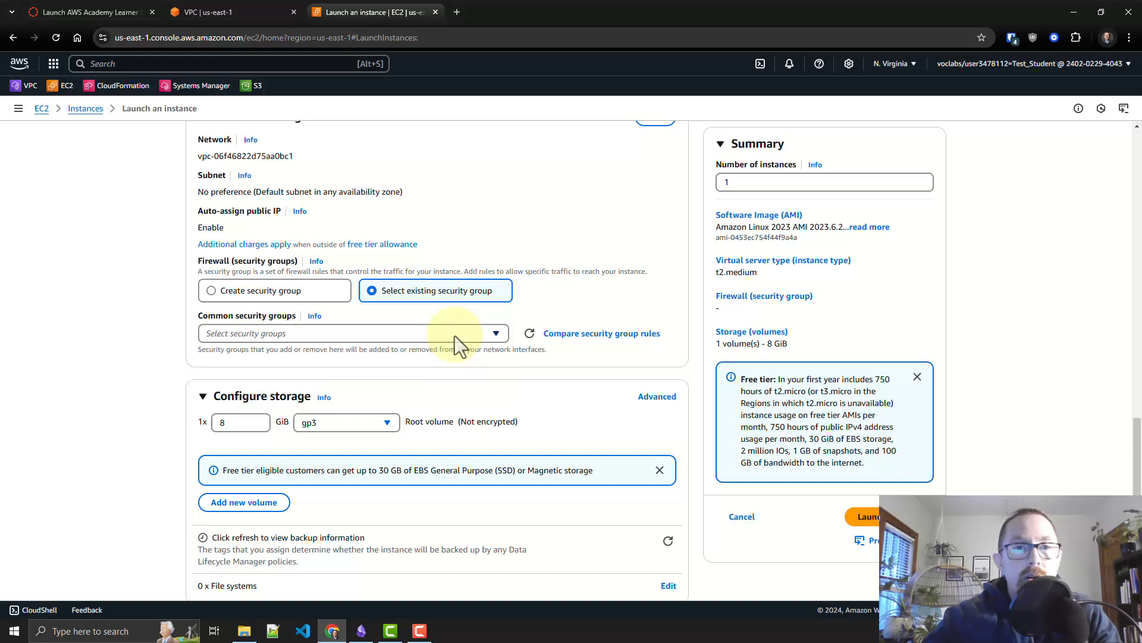
pyautogui.scroll(1, 467, 258)
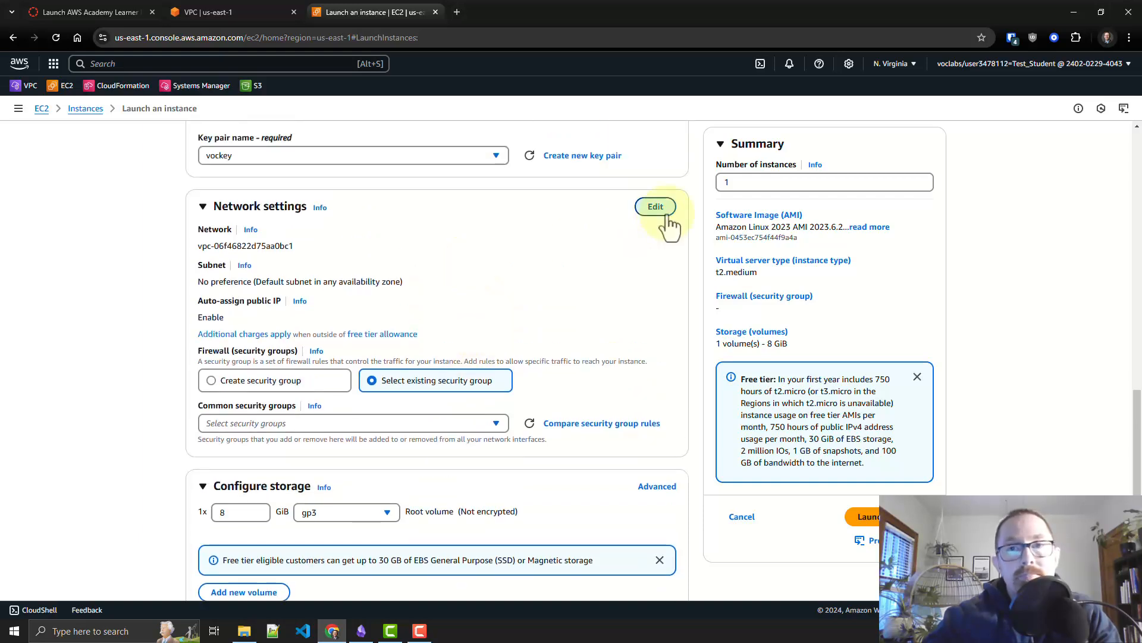
# Step: Edit network settings to use marq-vpc and the marq-prod-sn subnet
pyautogui.click(656, 208)
pyautogui.click(473, 255)
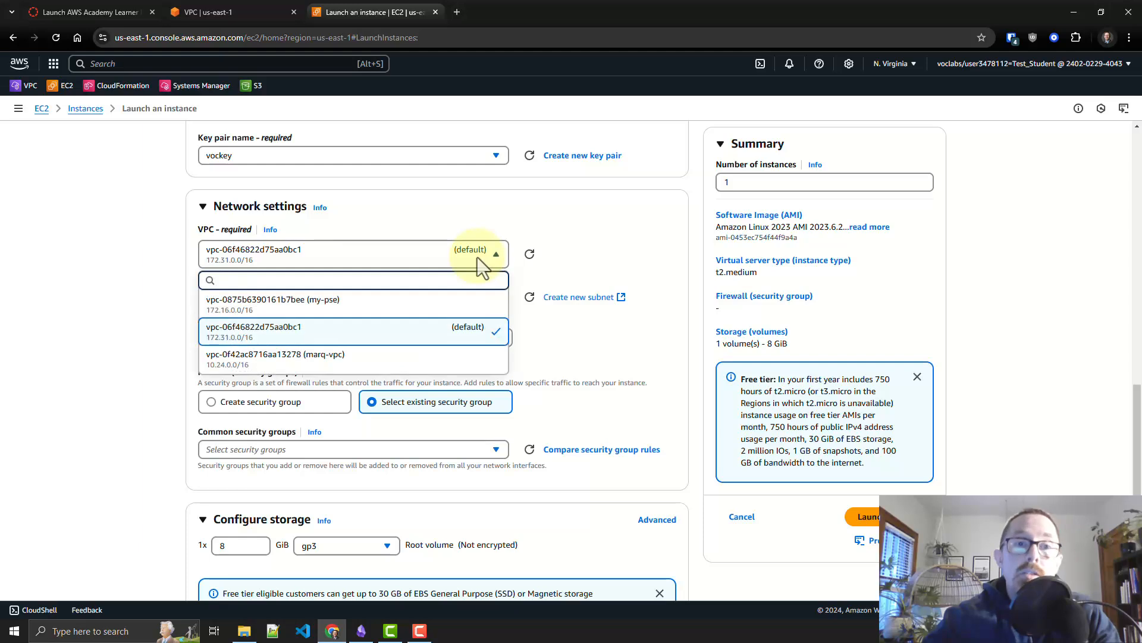
pyautogui.click(406, 358)
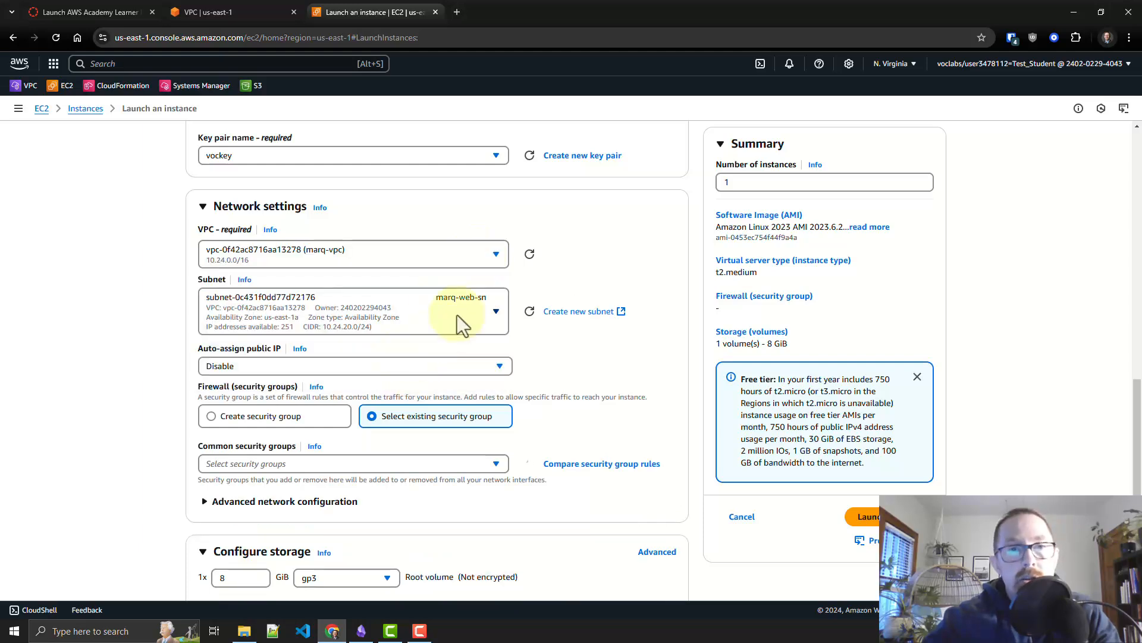
pyautogui.scroll(-1, 457, 315)
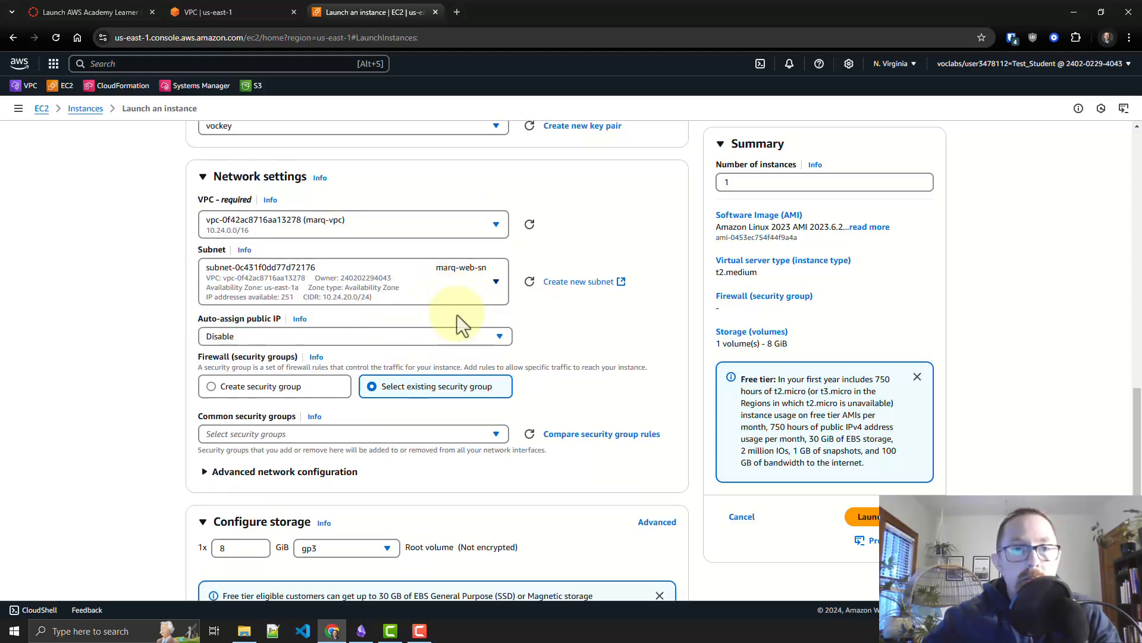
pyautogui.click(495, 283)
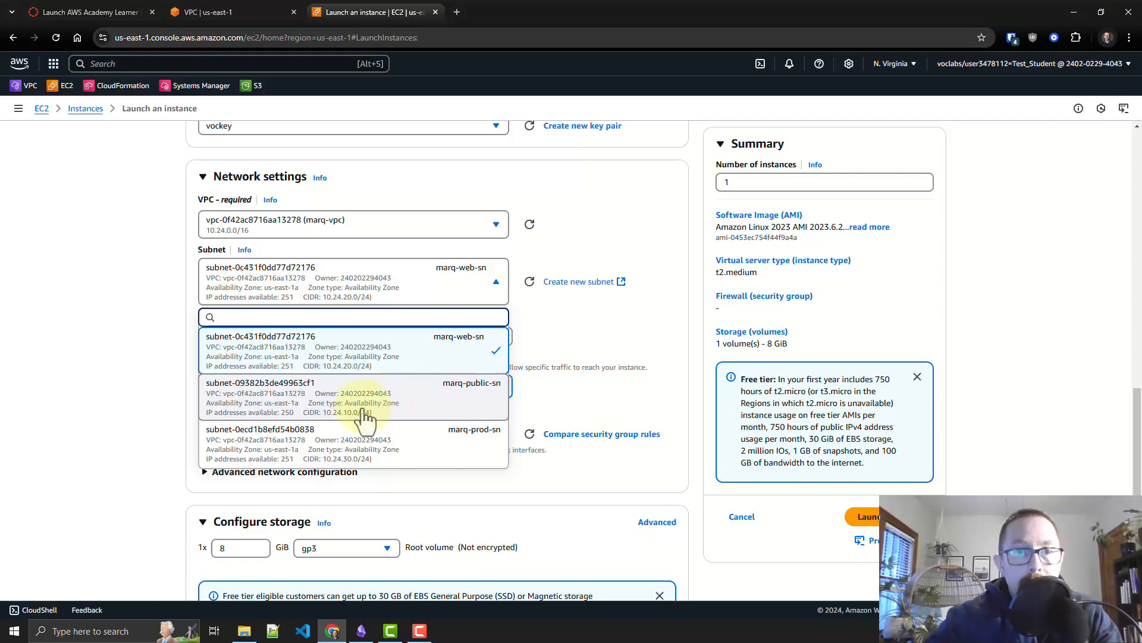
pyautogui.click(380, 454)
pyautogui.scroll(-2, 385, 453)
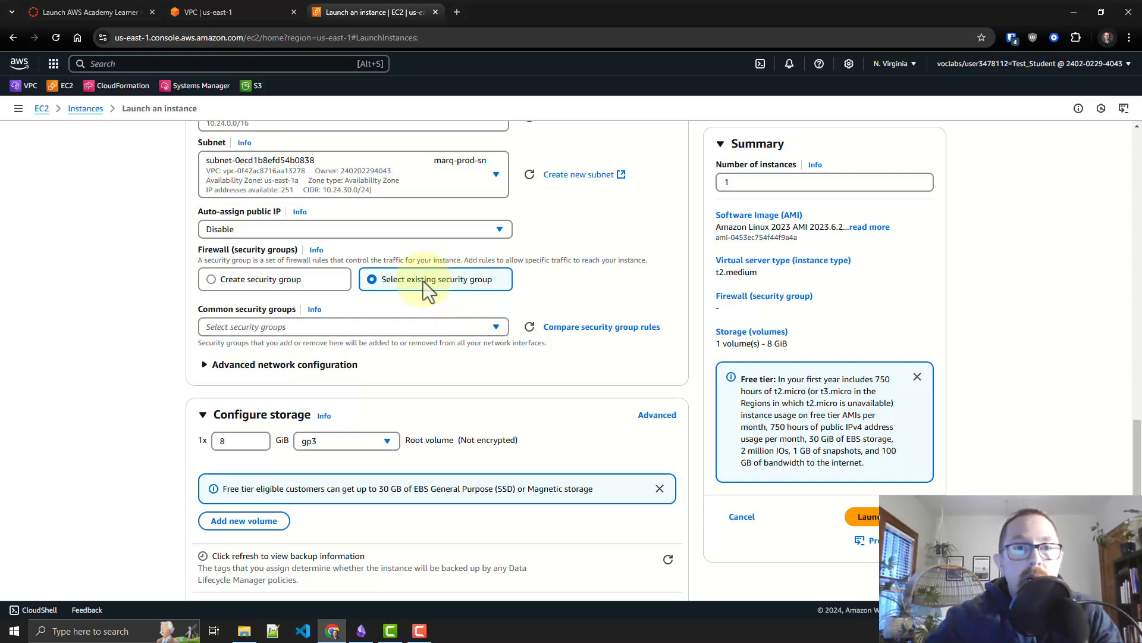
# Step: Pick existing security group Marq-Mysql-Database-sg and expand advanced network configuration
pyautogui.click(387, 280)
pyautogui.click(384, 326)
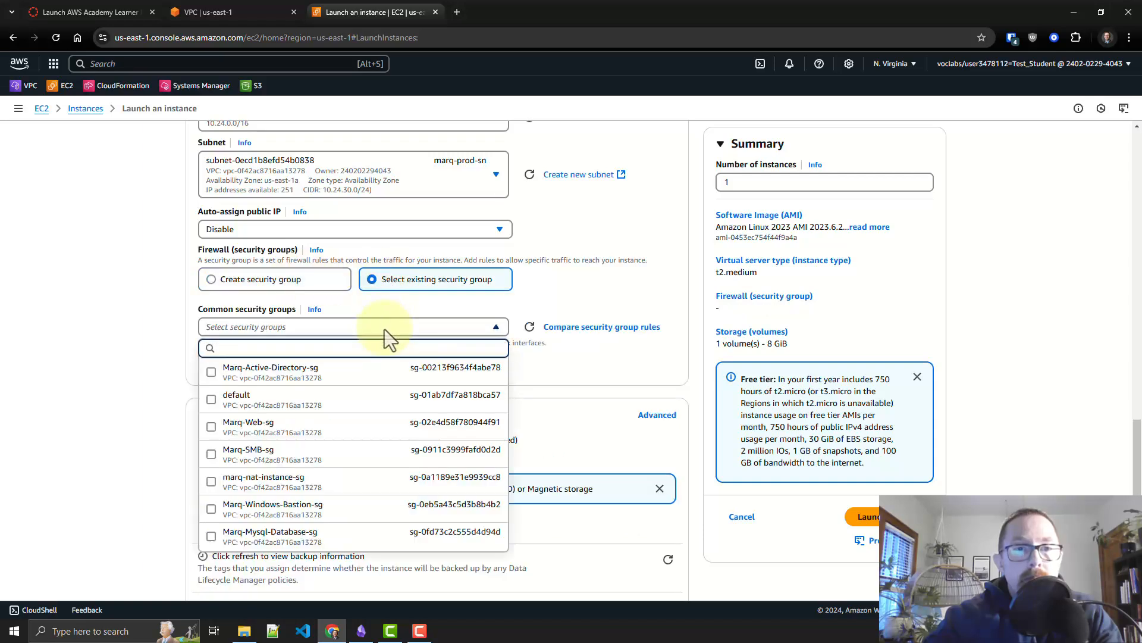
pyautogui.scroll(-1, 360, 393)
pyautogui.scroll(-2, 360, 396)
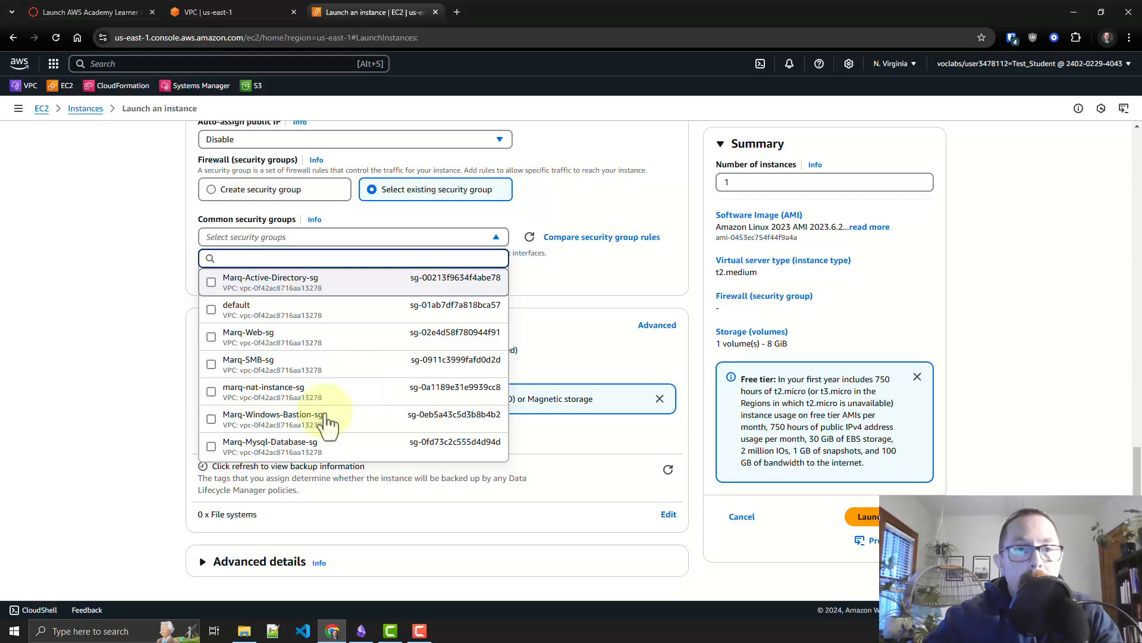
pyautogui.click(209, 447)
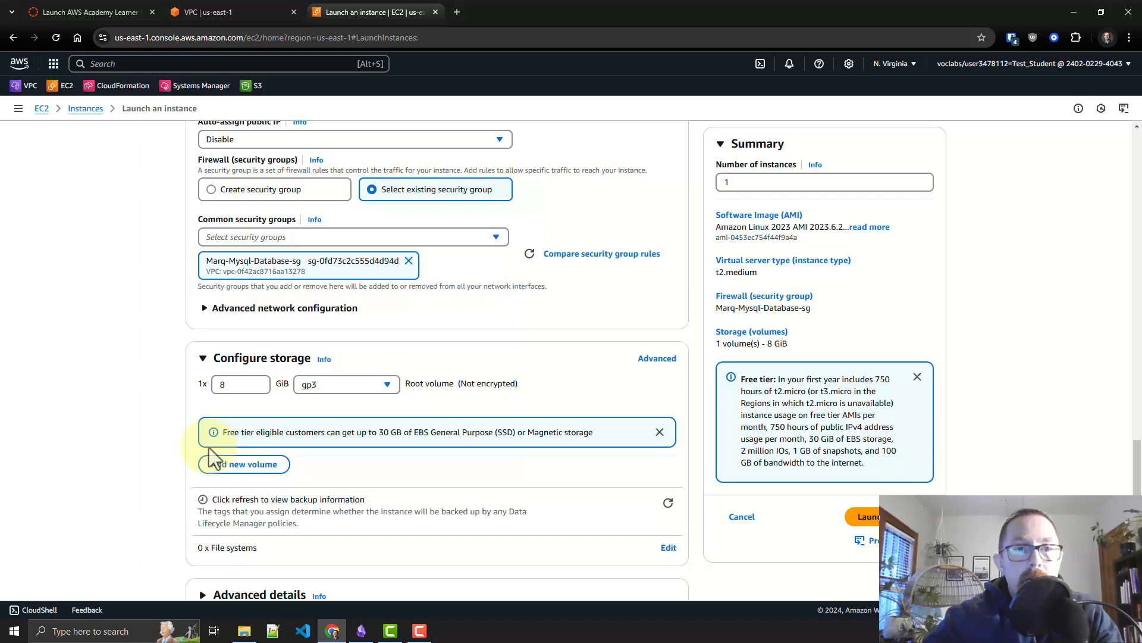
pyautogui.click(336, 311)
pyautogui.scroll(-1, 350, 324)
# Step: Enter 10.24.30.88 as the primary IP
pyautogui.click(567, 346)
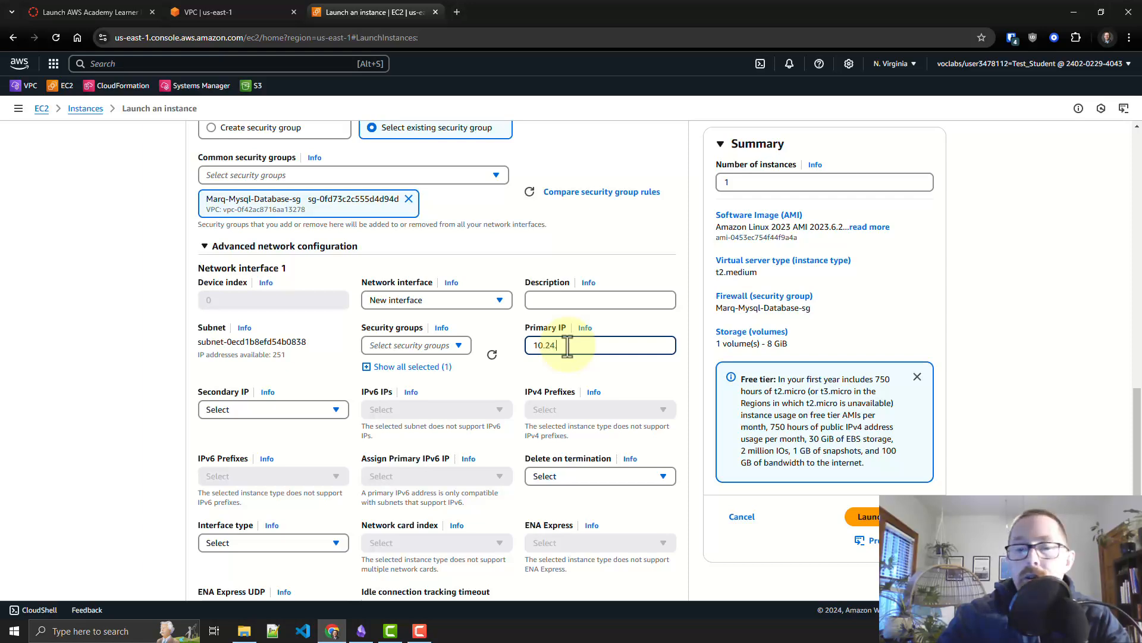
pyautogui.write('10.24.30.88')
pyautogui.scroll(-3, 567, 347)
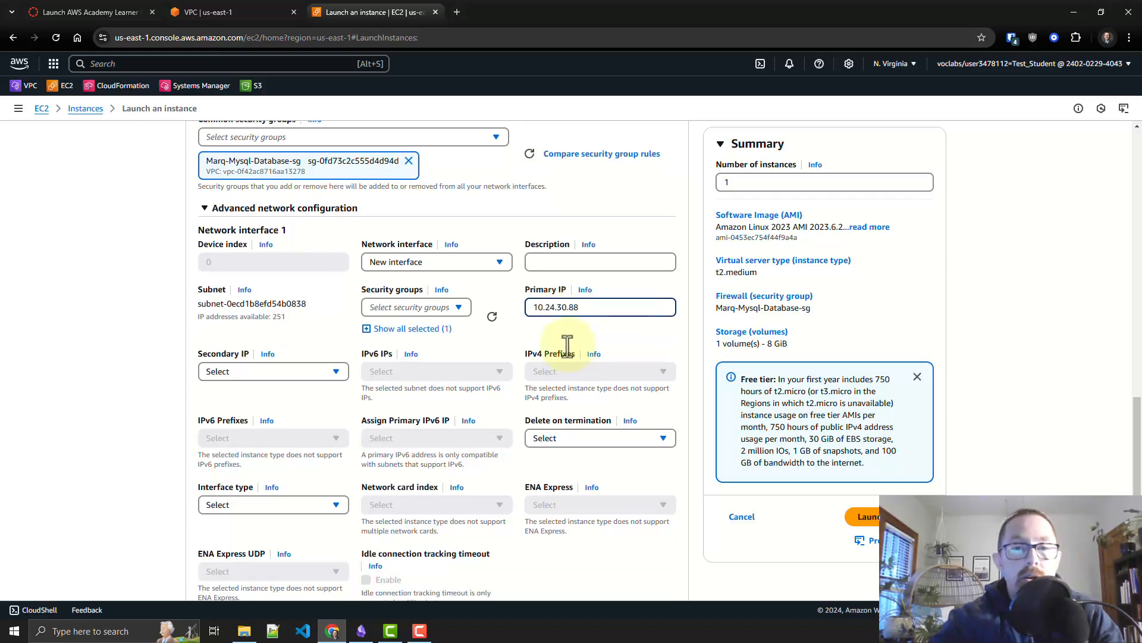
pyautogui.scroll(-5, 567, 346)
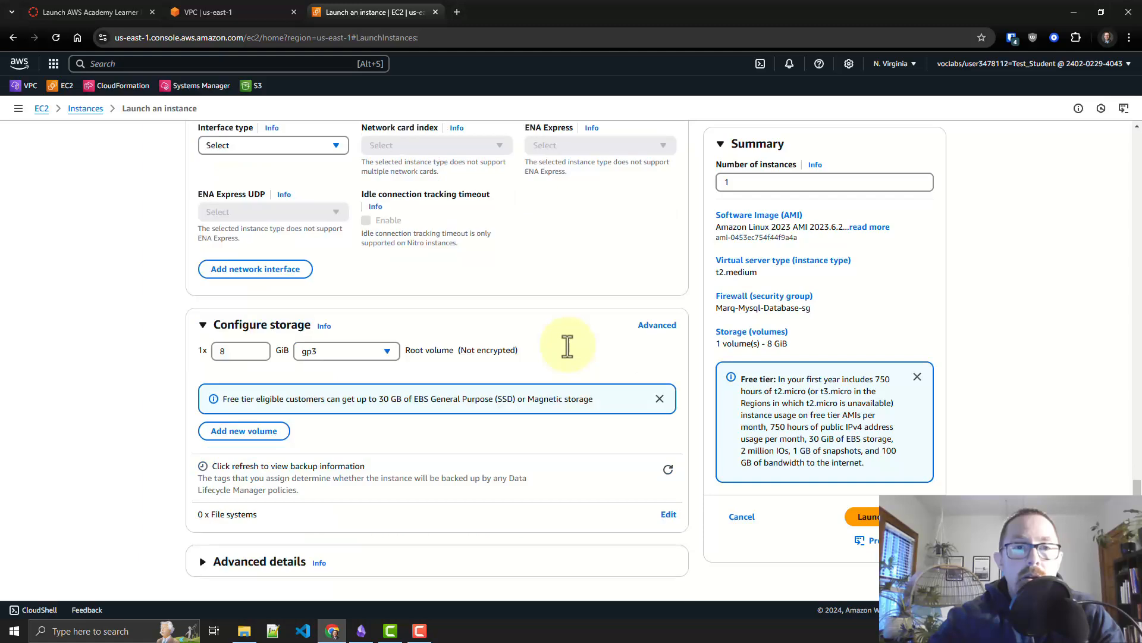
# Step: Assign LabInstanceProfile under Advanced details and launch the database instance
pyautogui.click(231, 573)
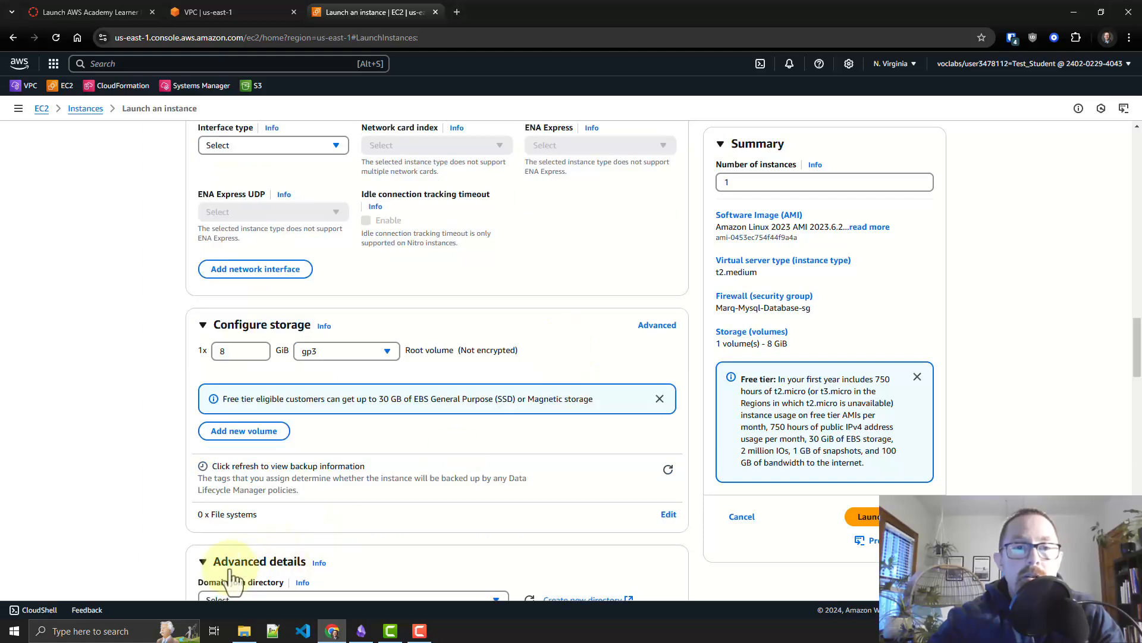
pyautogui.scroll(-8, 230, 577)
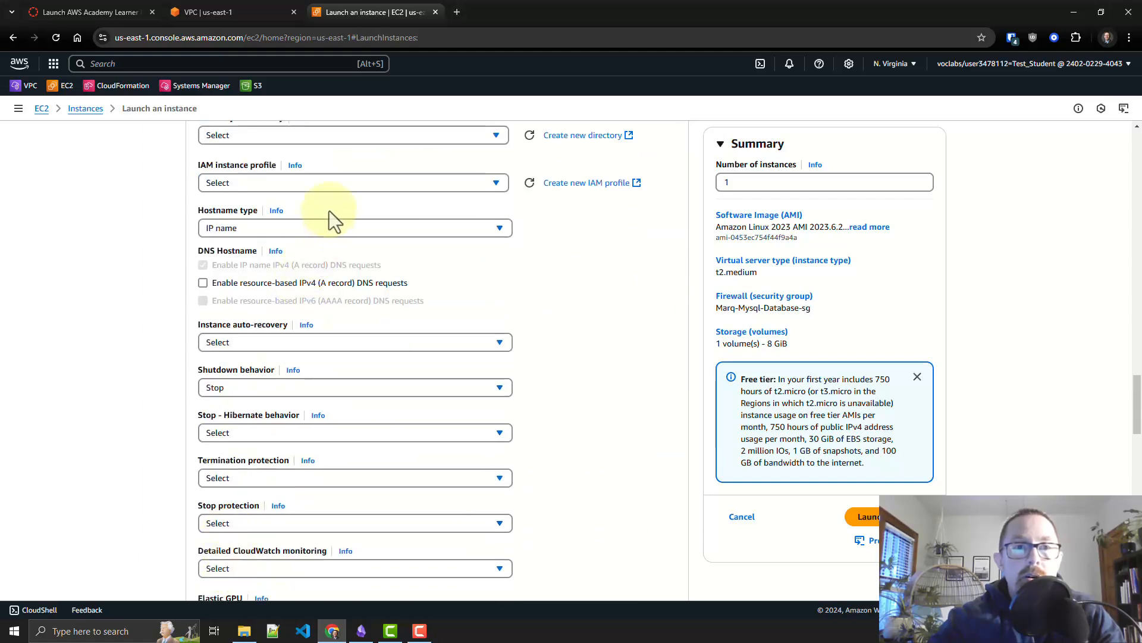
pyautogui.click(350, 182)
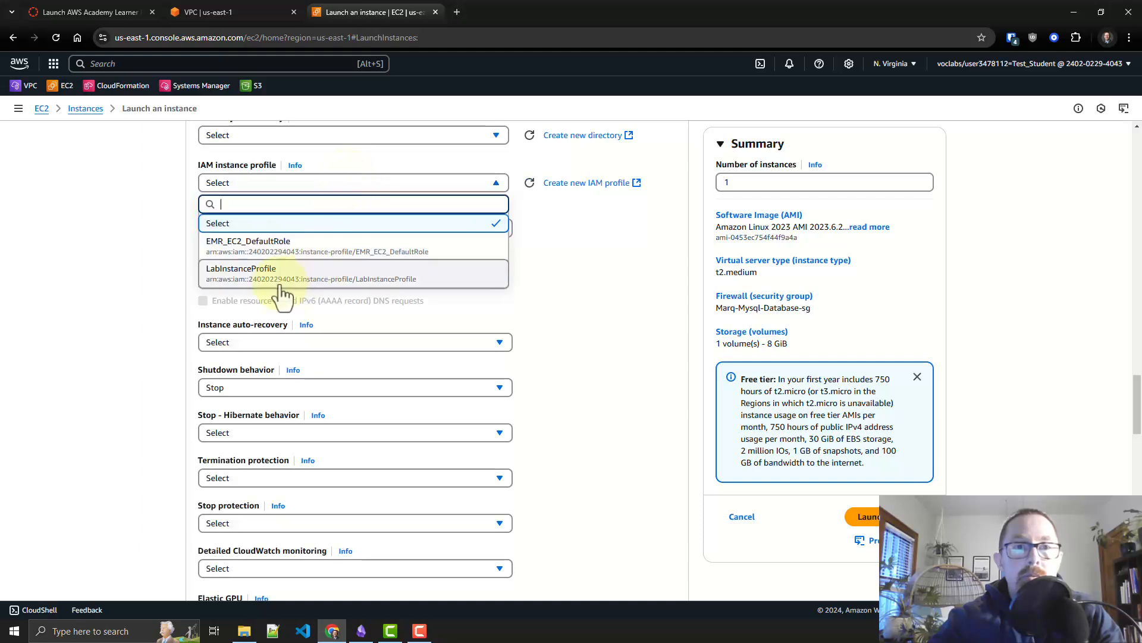
pyautogui.click(279, 284)
pyautogui.scroll(-15, 628, 290)
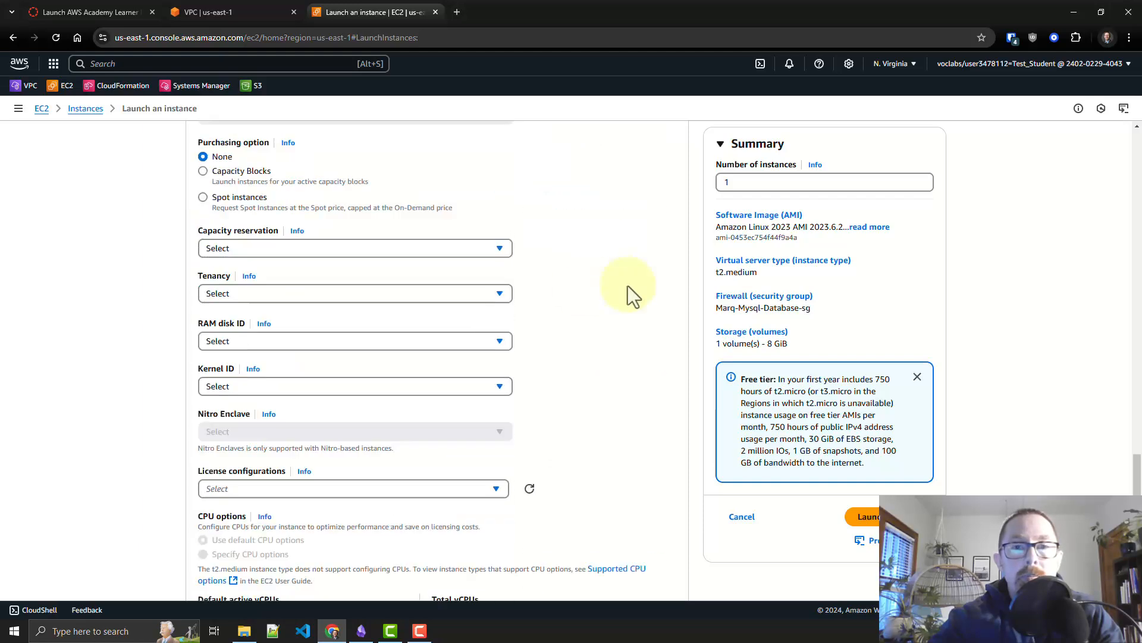
pyautogui.click(858, 516)
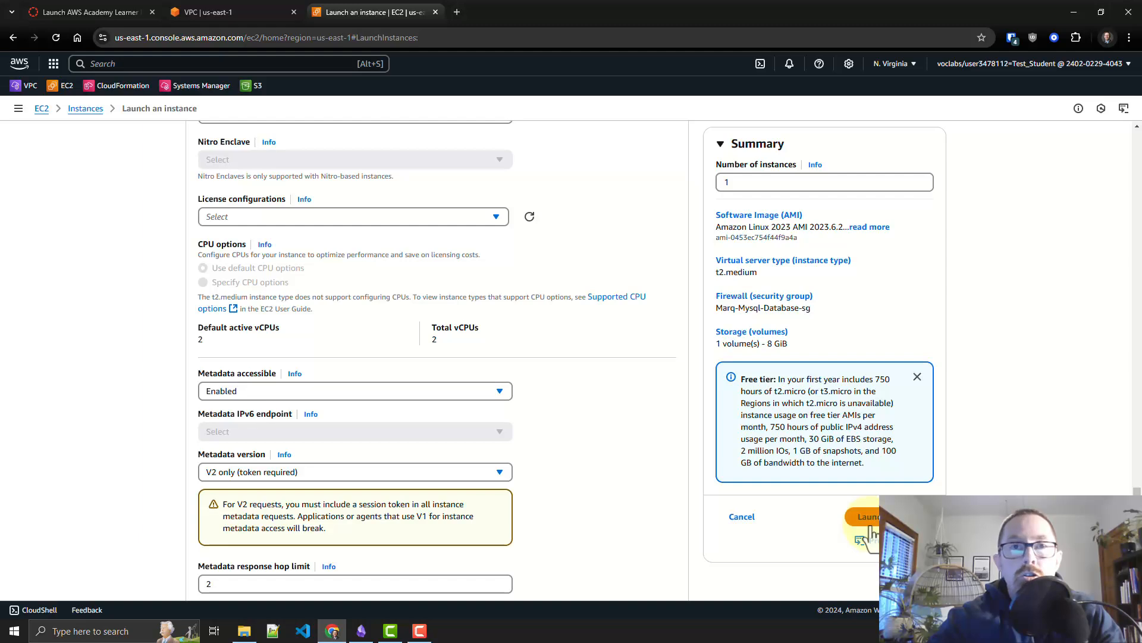
# Step: Return to the Instances list and open a fresh launch form
pyautogui.click(94, 109)
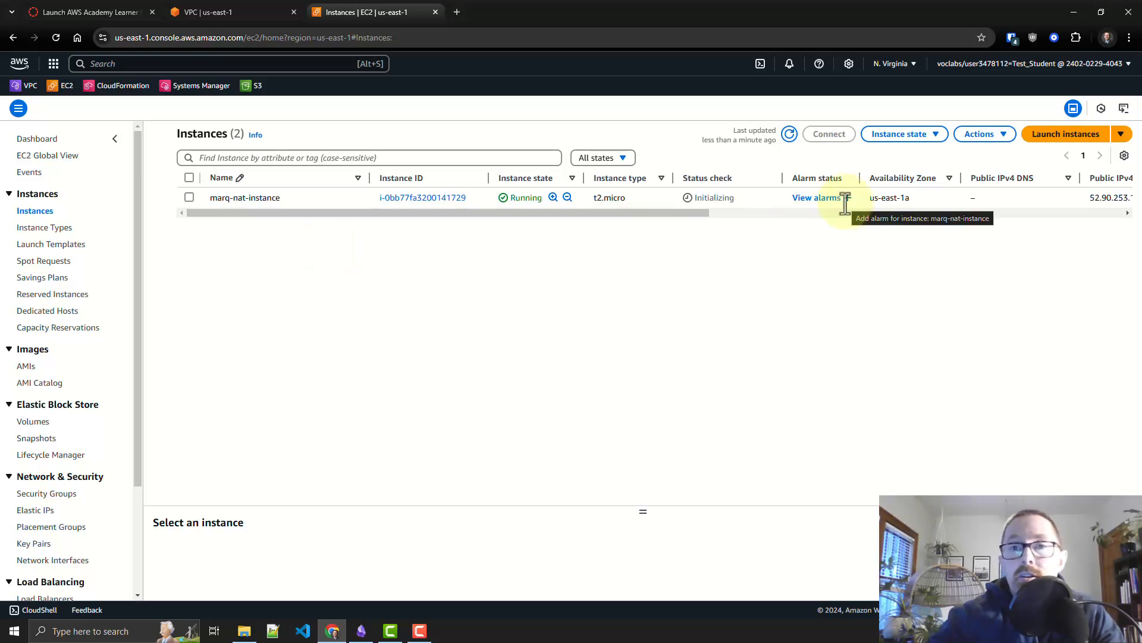
pyautogui.click(1037, 141)
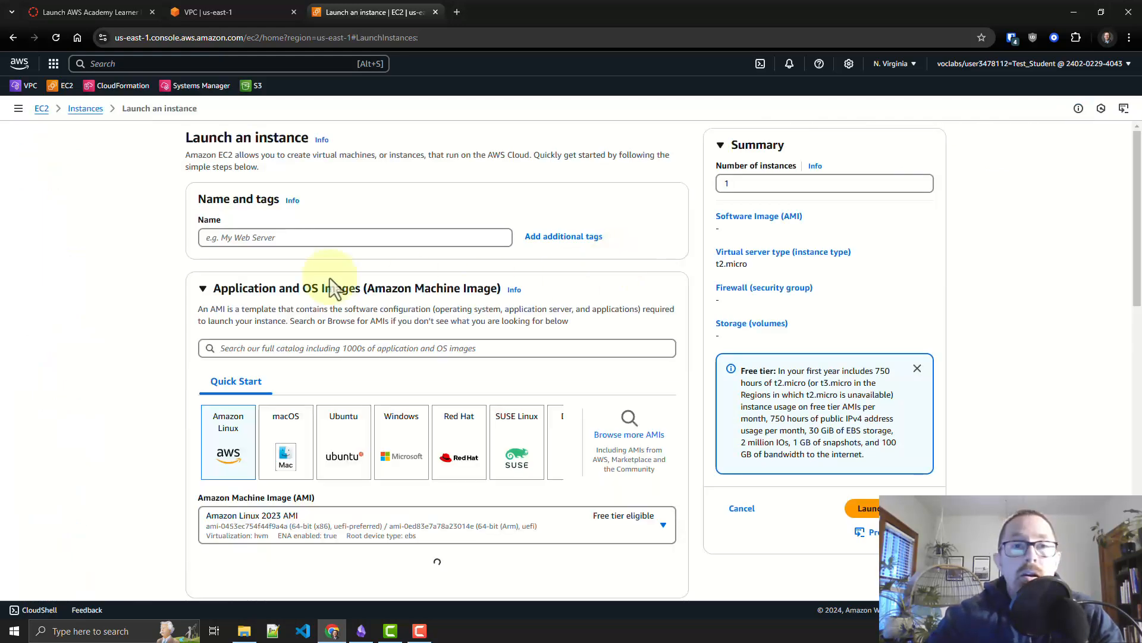
# Step: Name the new instance marq-web
pyautogui.click(279, 239)
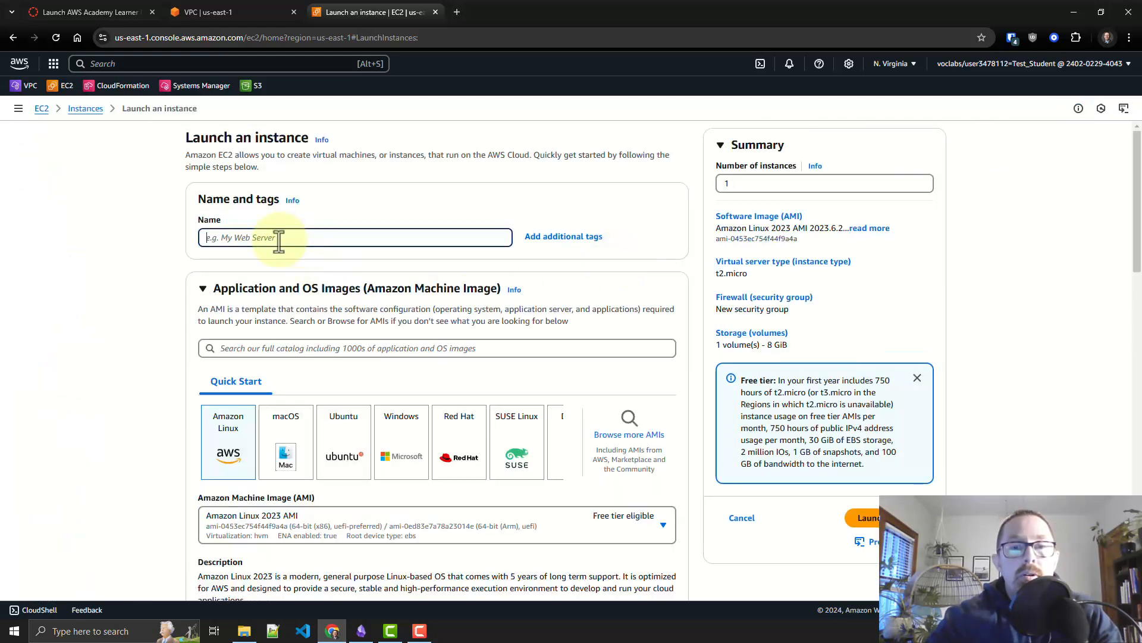
pyautogui.write('arq-web')
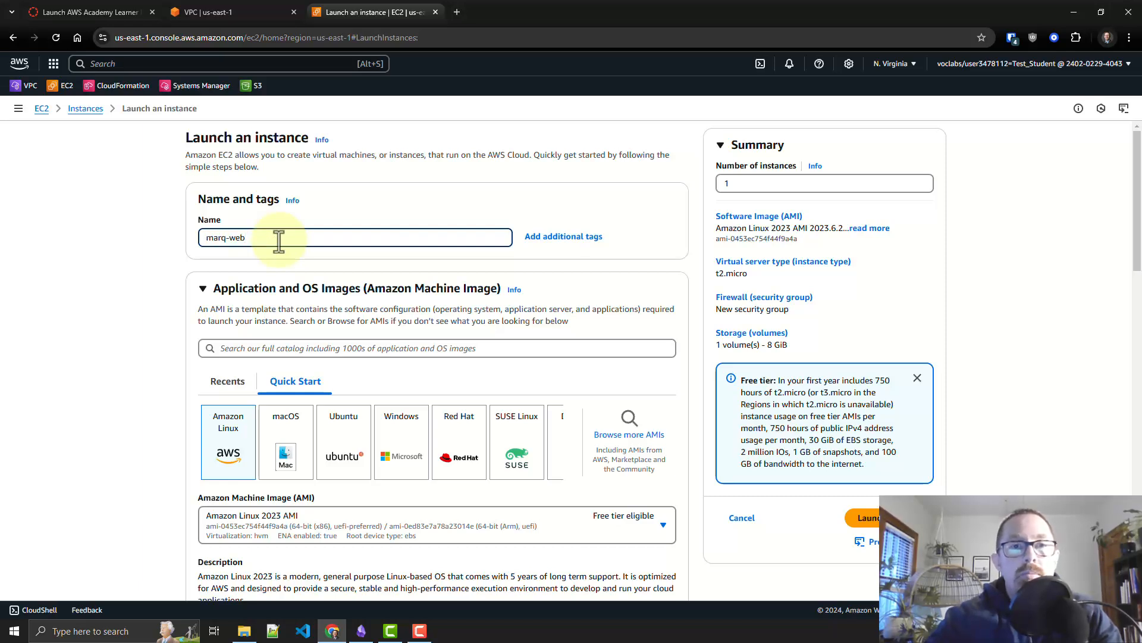
pyautogui.scroll(-5, 279, 241)
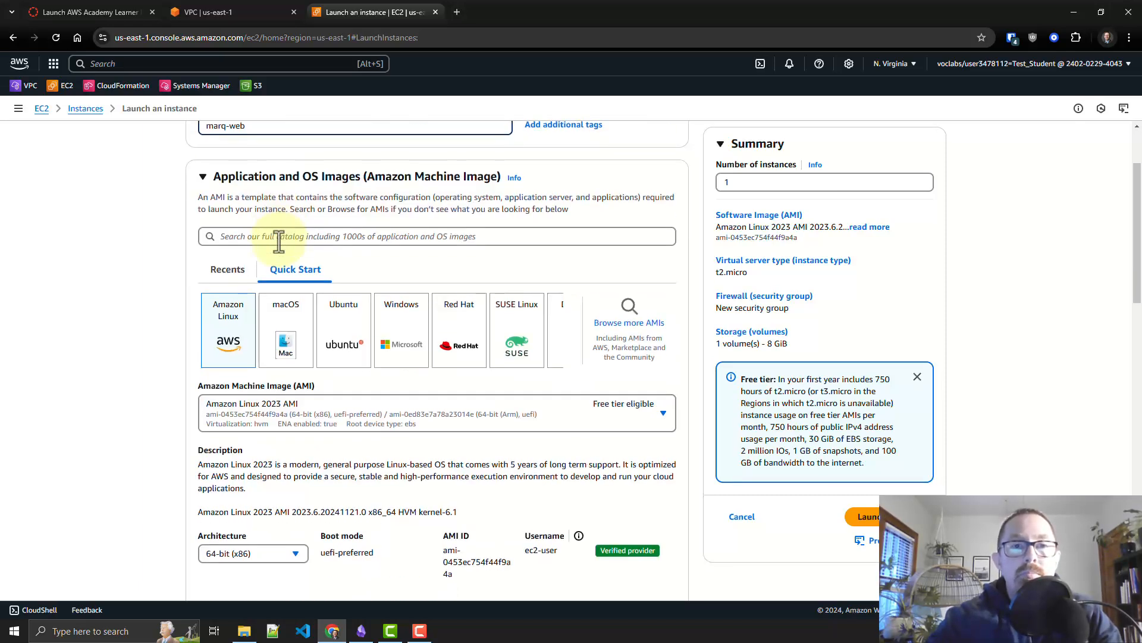
pyautogui.scroll(-3, 279, 241)
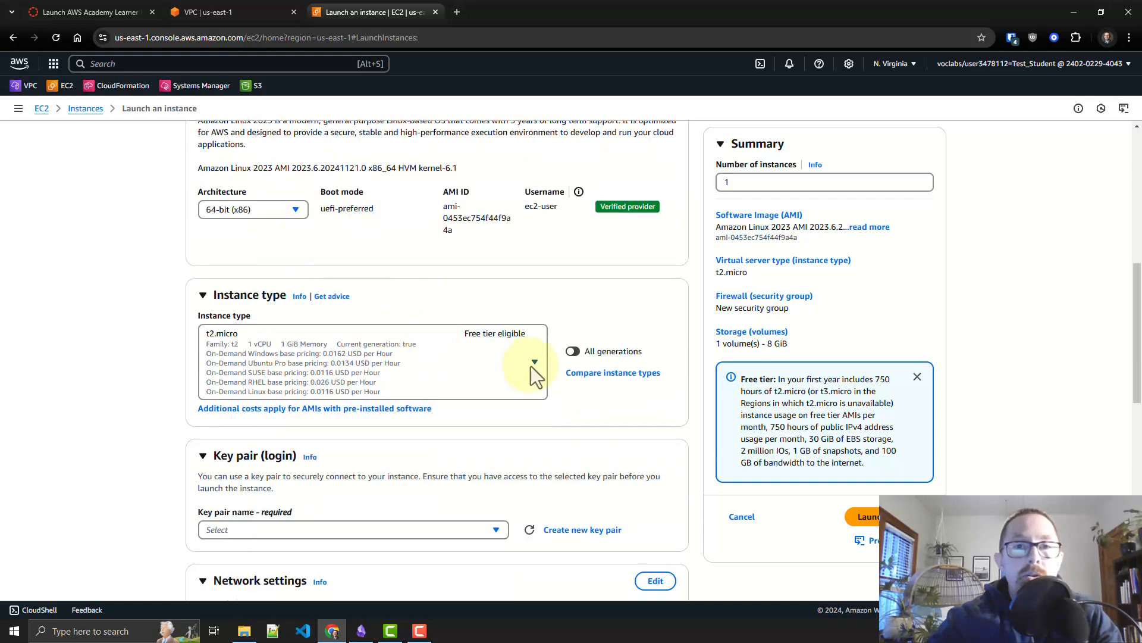
# Step: Choose t2.small as the instance type
pyautogui.click(531, 366)
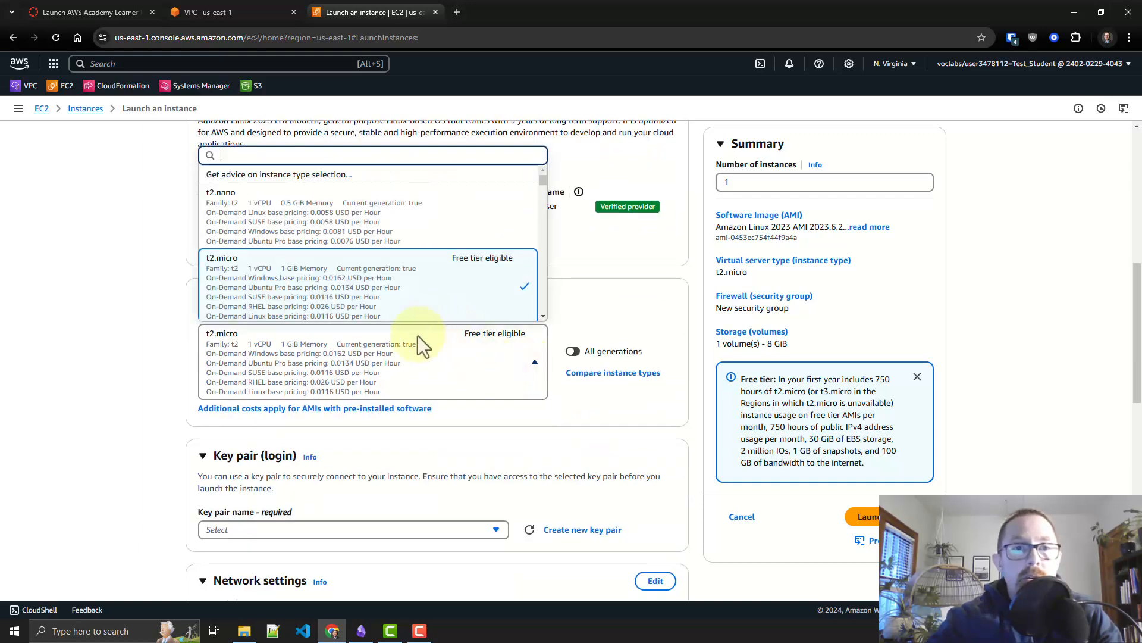
pyautogui.scroll(-1, 418, 336)
pyautogui.scroll(-1, 434, 268)
pyautogui.scroll(-1, 434, 268)
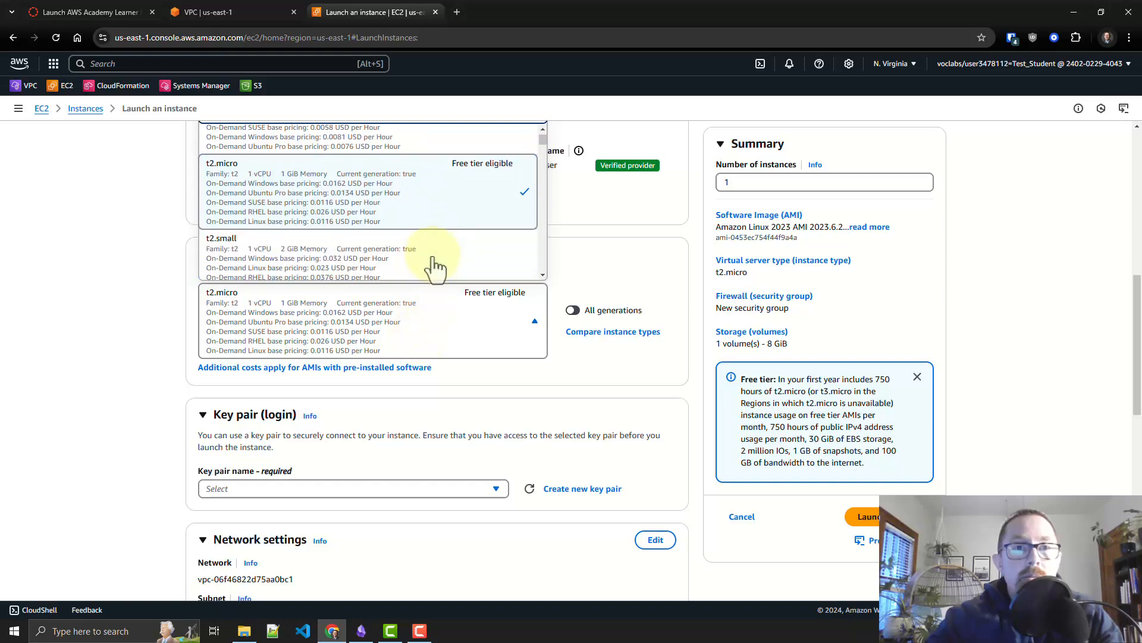
pyautogui.click(436, 262)
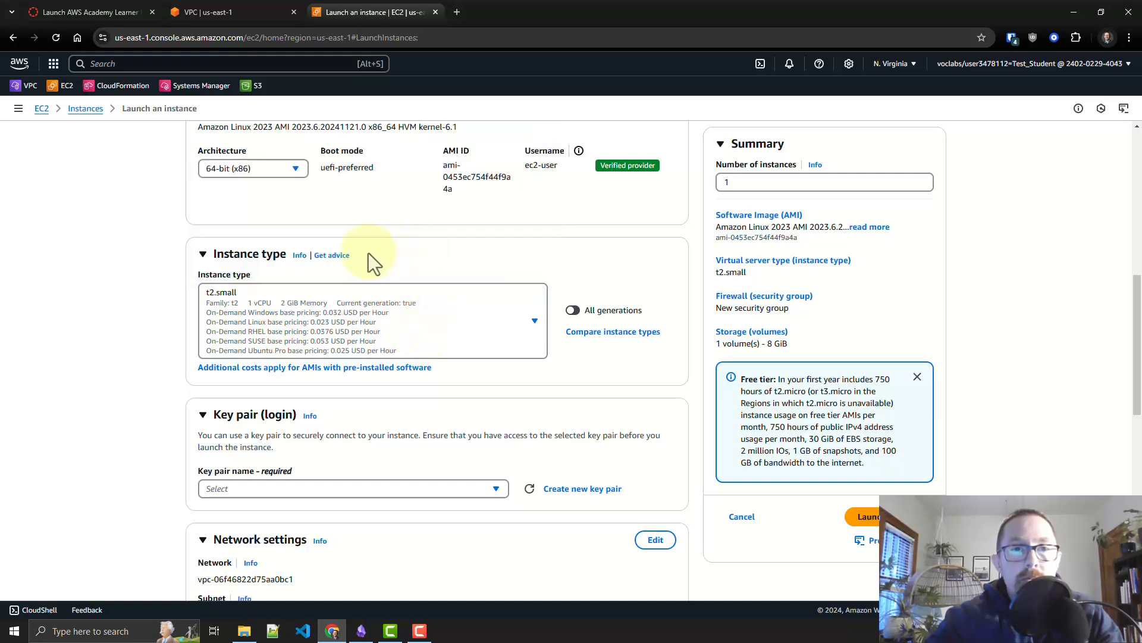
# Step: Select the vockey key pair and make network settings editable
pyautogui.scroll(-3, 148, 291)
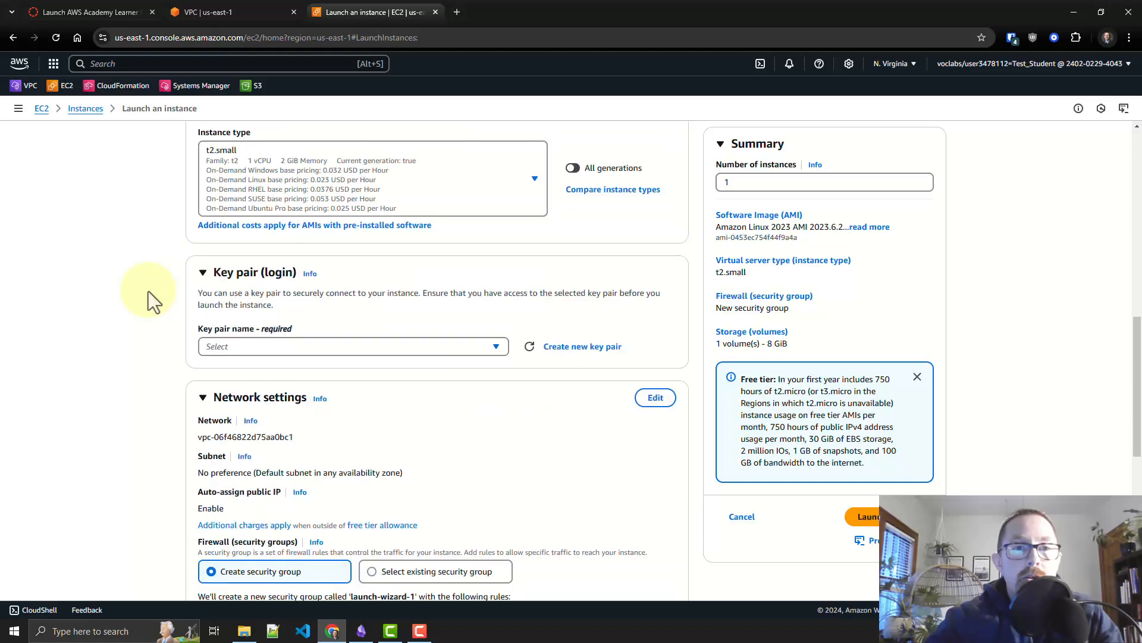
pyautogui.click(250, 283)
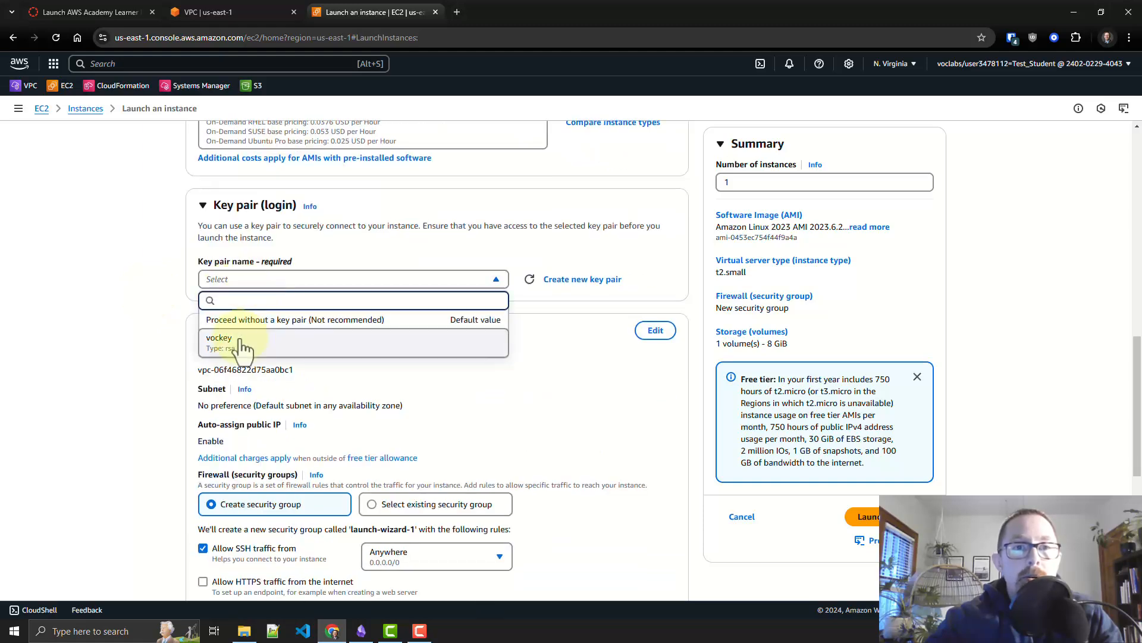
pyautogui.click(241, 352)
pyautogui.scroll(-1, 553, 298)
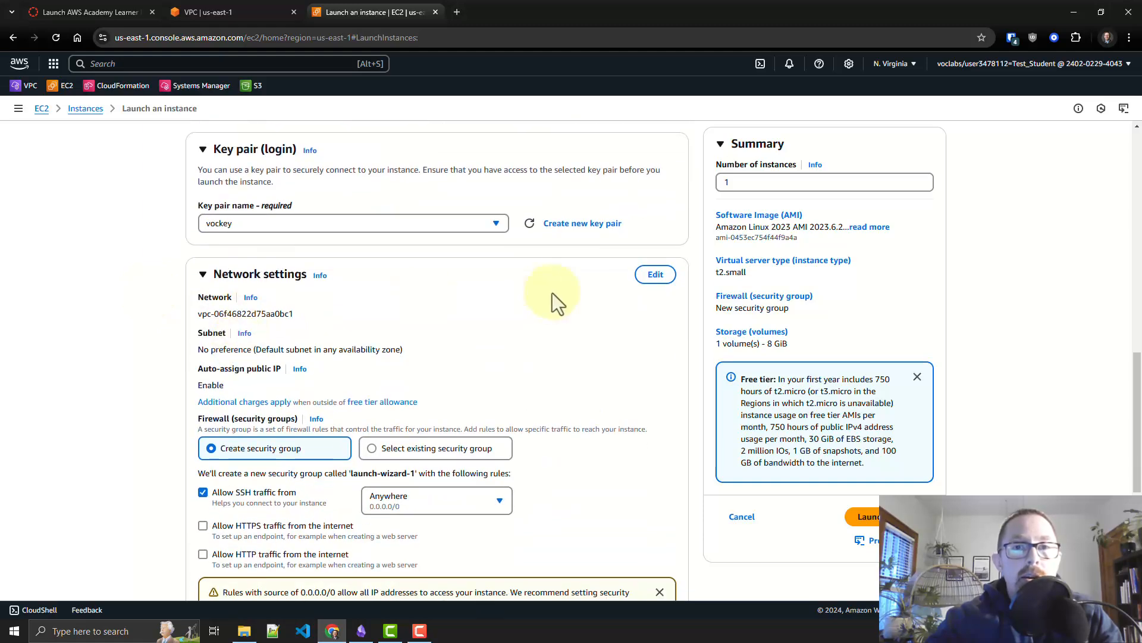
pyautogui.click(648, 269)
# Step: Place the instance in marq-vpc with subnet marq-web-sn
pyautogui.click(484, 327)
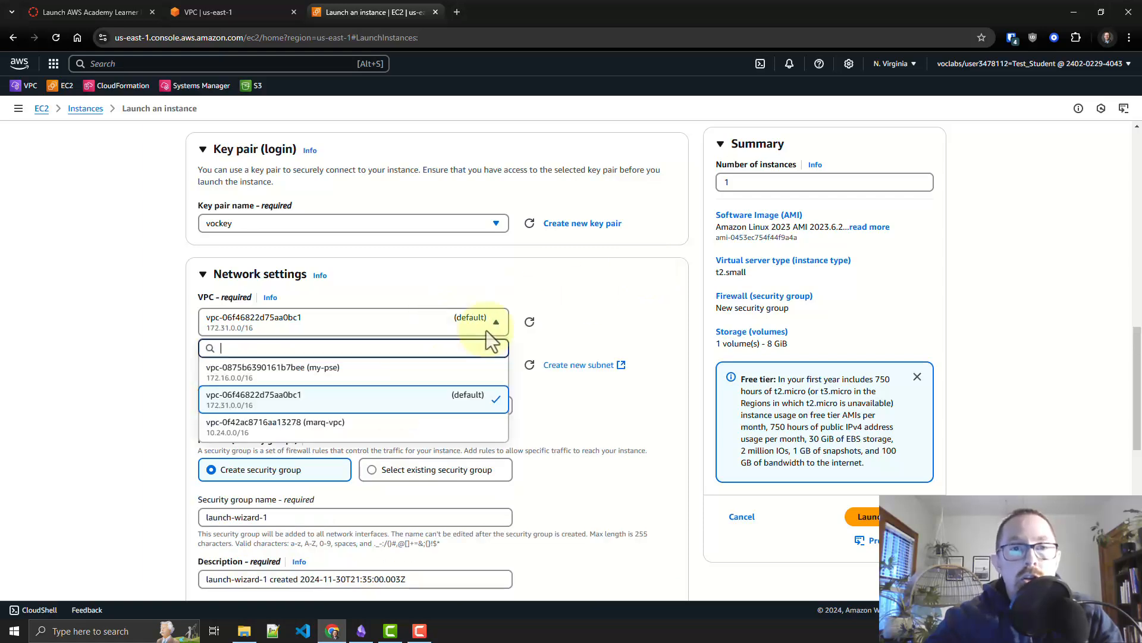
pyautogui.click(406, 439)
pyautogui.scroll(-2, 405, 442)
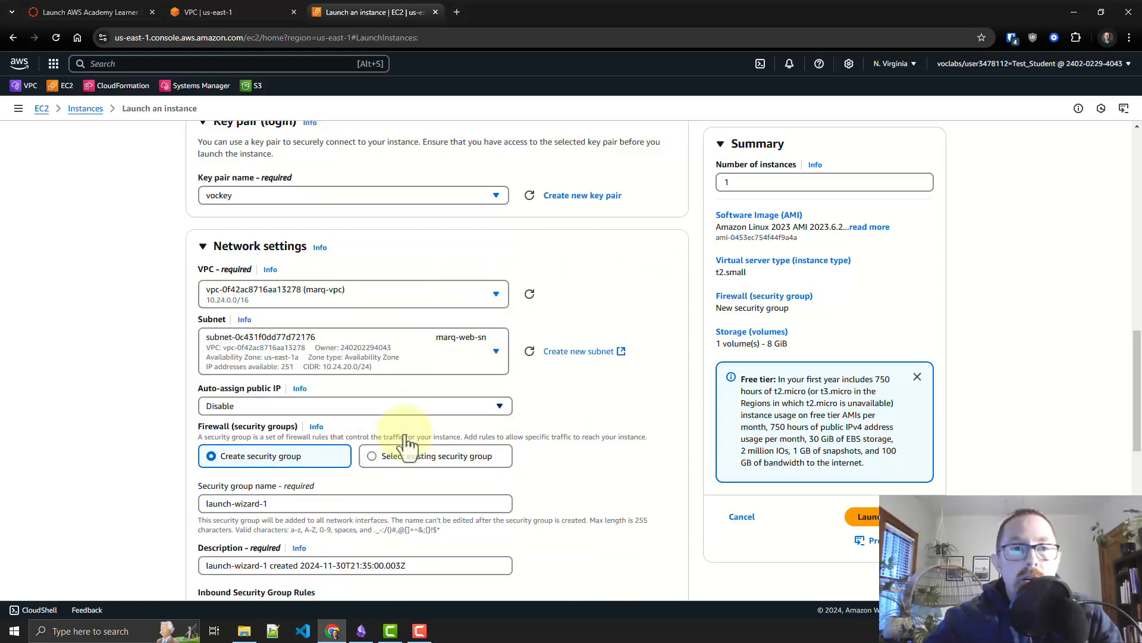
pyautogui.click(472, 283)
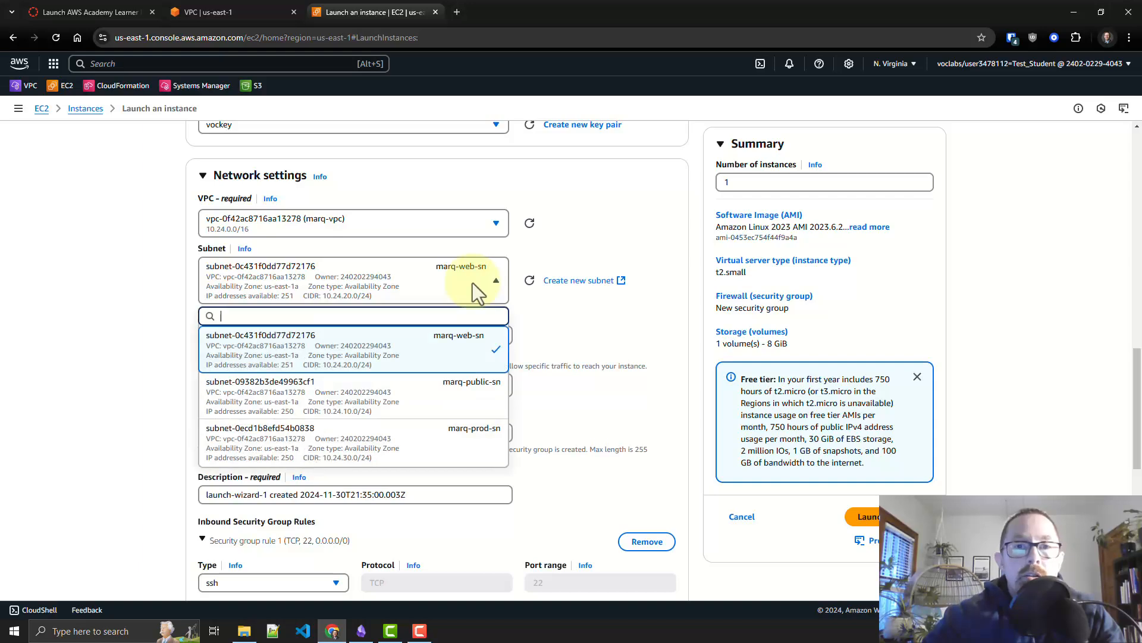
pyautogui.click(439, 360)
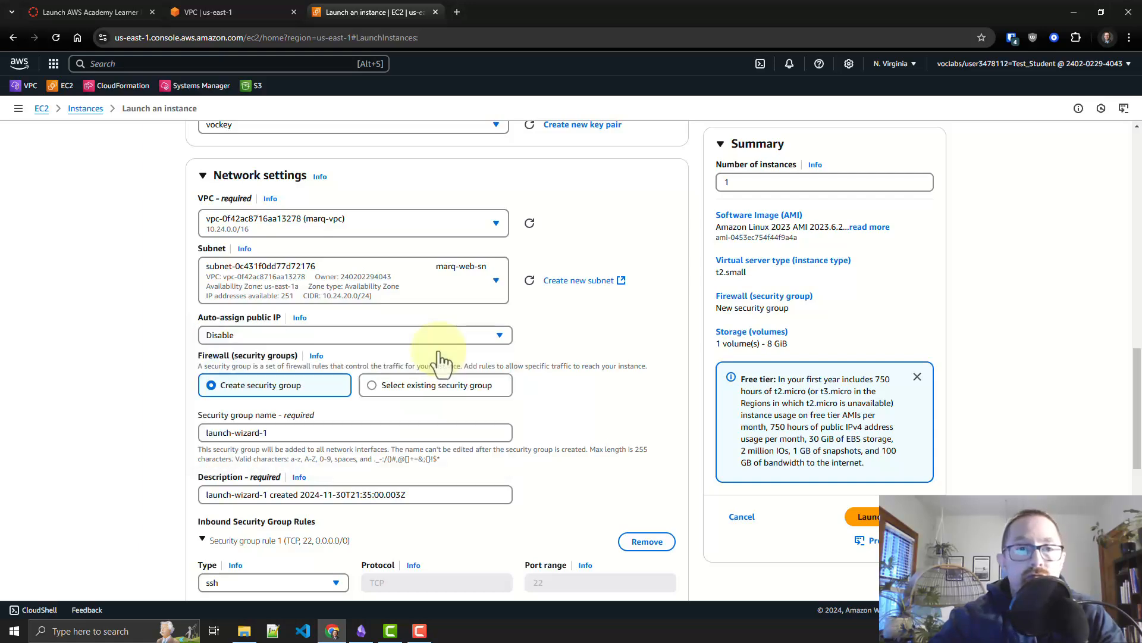
pyautogui.scroll(-1, 440, 360)
# Step: Attach the existing security group Marq-Web-sg
pyautogui.click(438, 351)
pyautogui.scroll(-2, 438, 351)
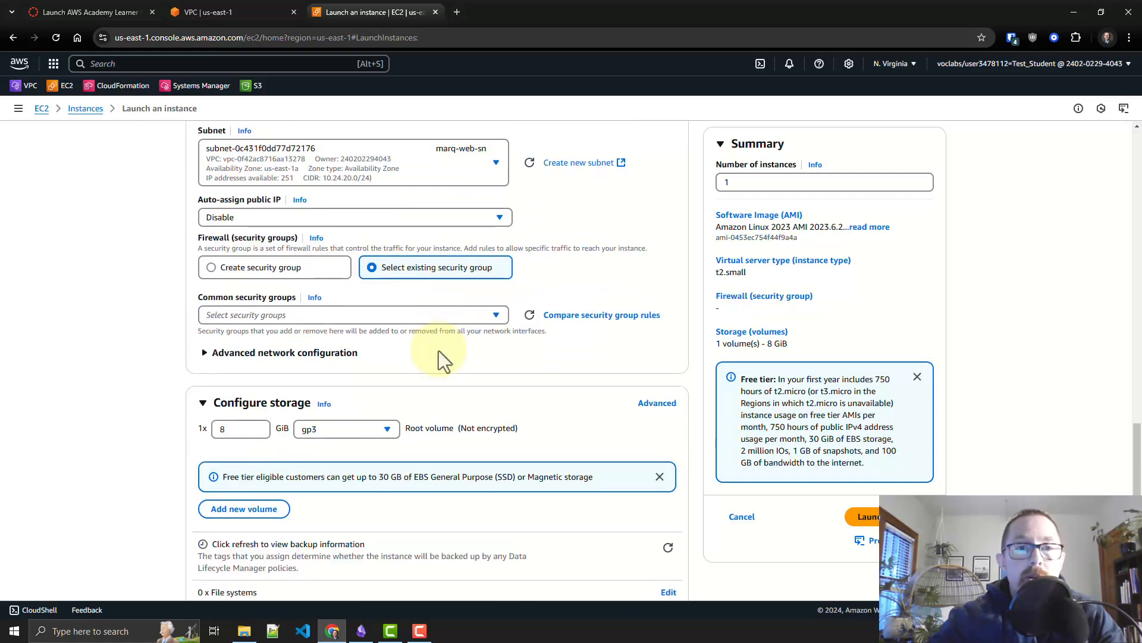
pyautogui.click(459, 320)
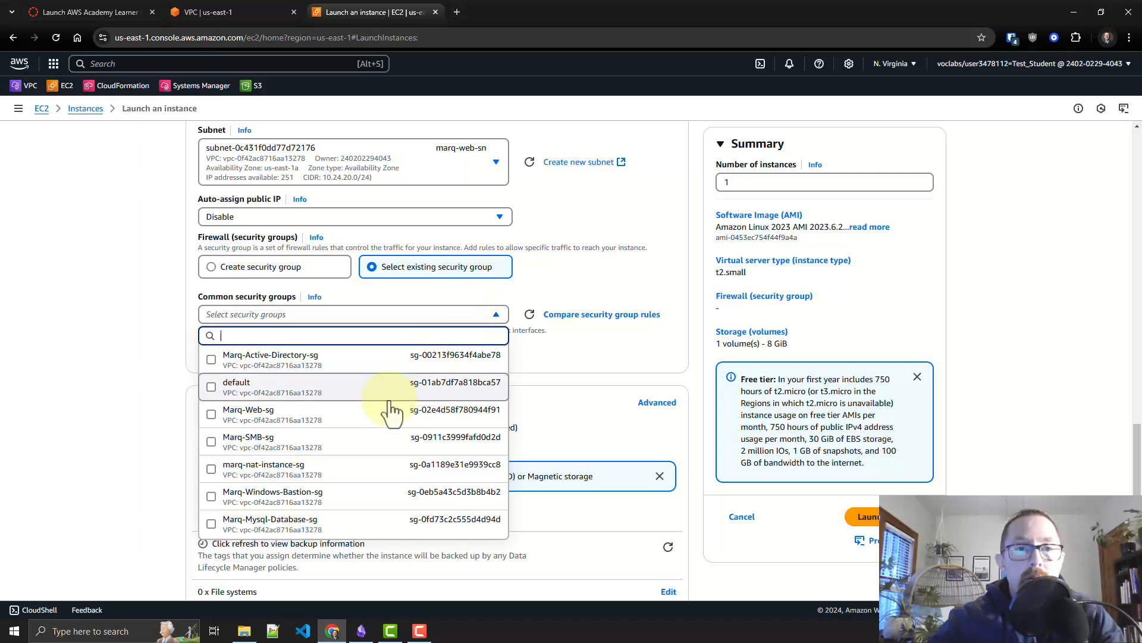
pyautogui.scroll(-1, 388, 405)
pyautogui.click(269, 377)
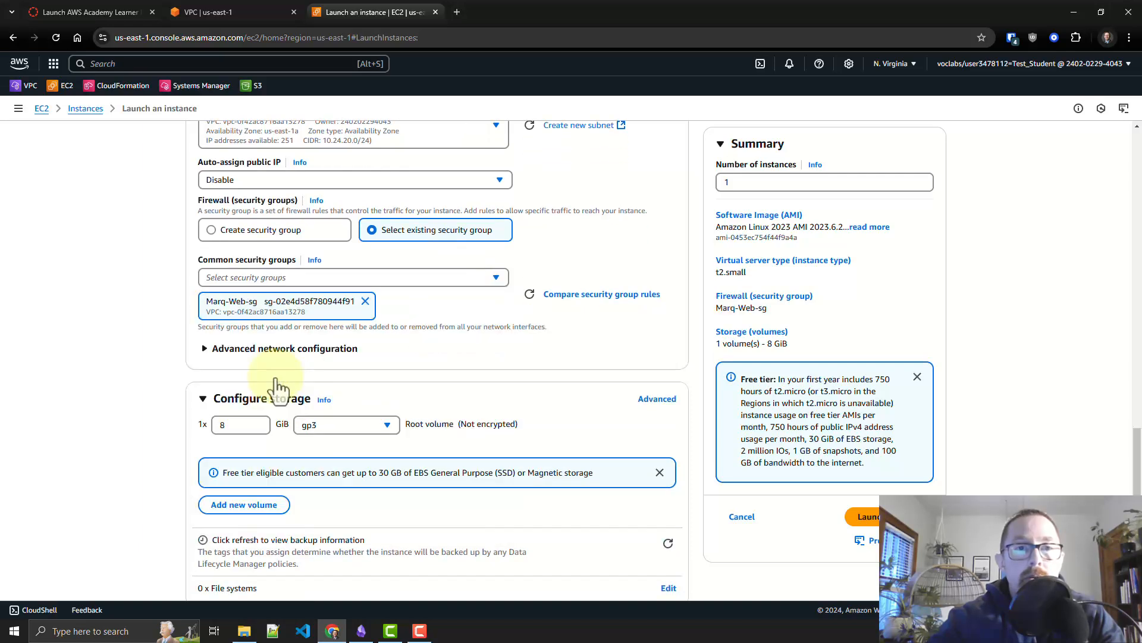
# Step: Set the primary private IP to 10.24.20.100 in advanced network configuration
pyautogui.click(260, 352)
pyautogui.scroll(-1, 291, 366)
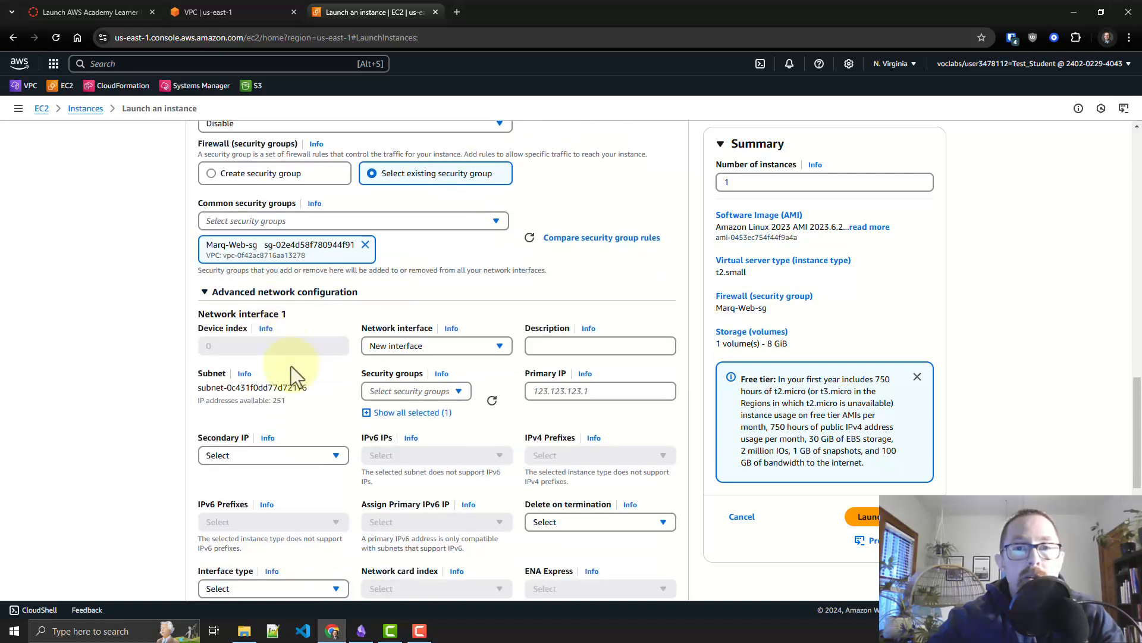
pyautogui.click(558, 389)
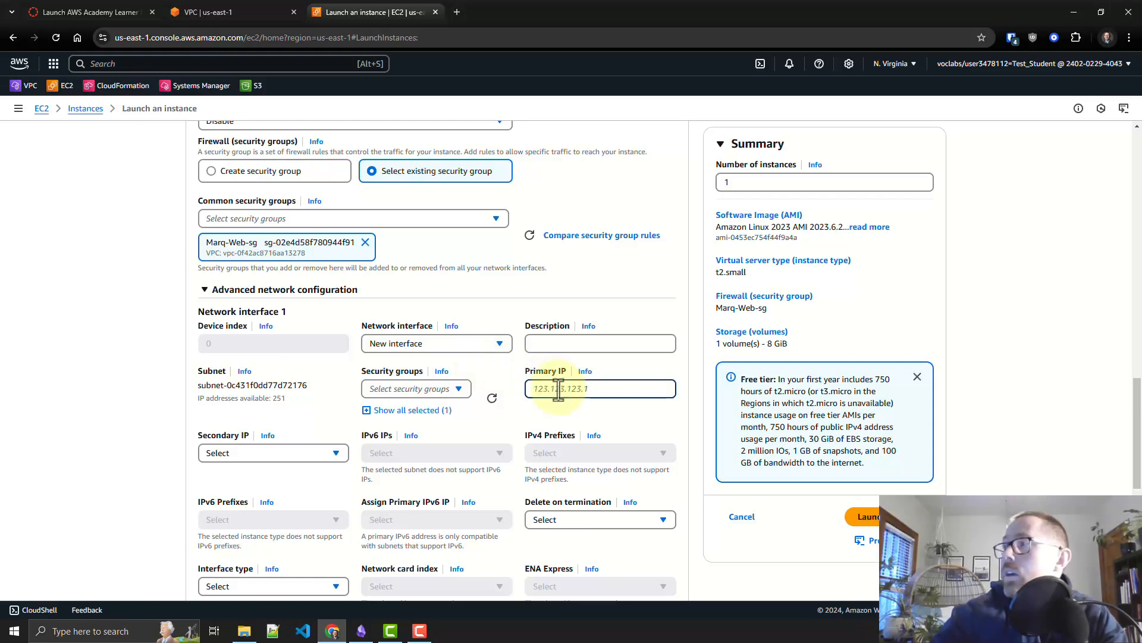
pyautogui.write('10.24.20')
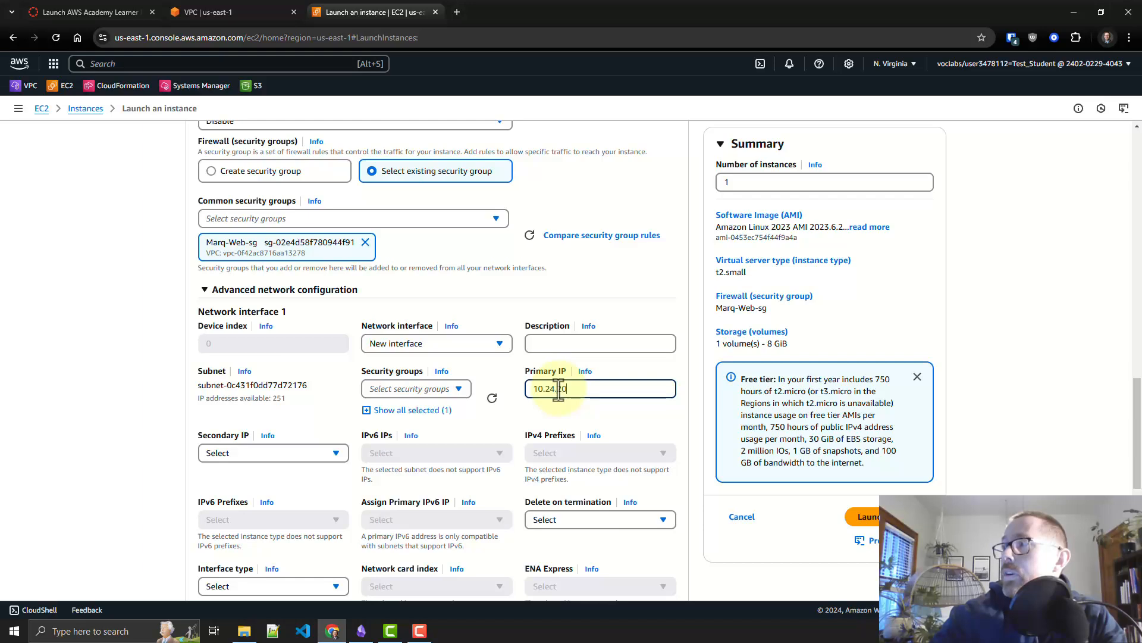
pyautogui.write('.100')
pyautogui.scroll(-4, 558, 390)
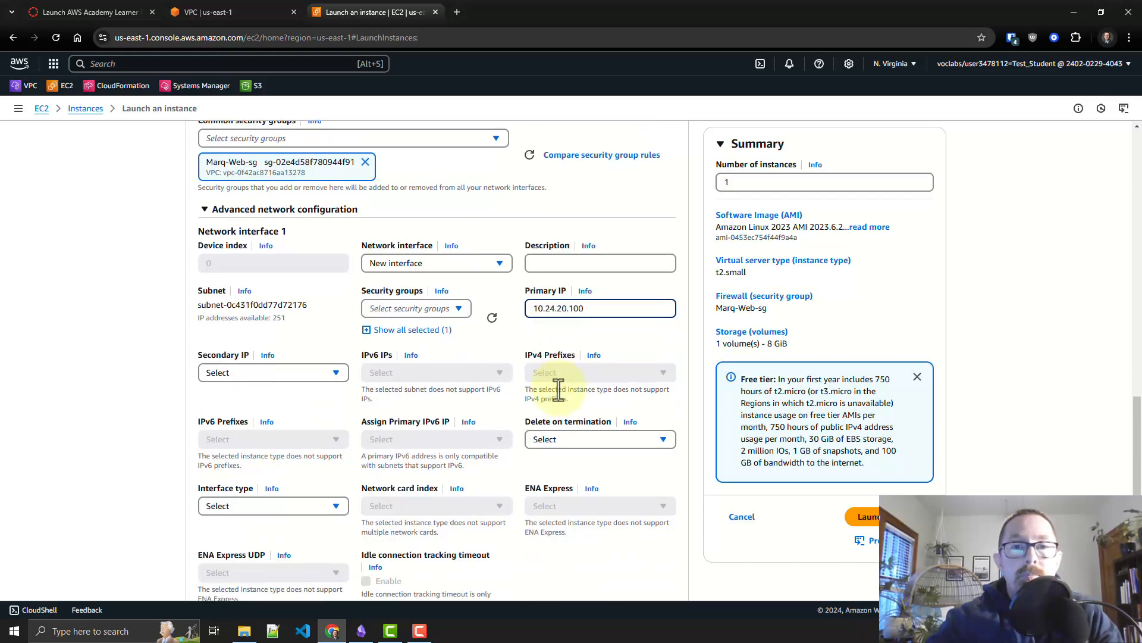
pyautogui.scroll(-3, 559, 390)
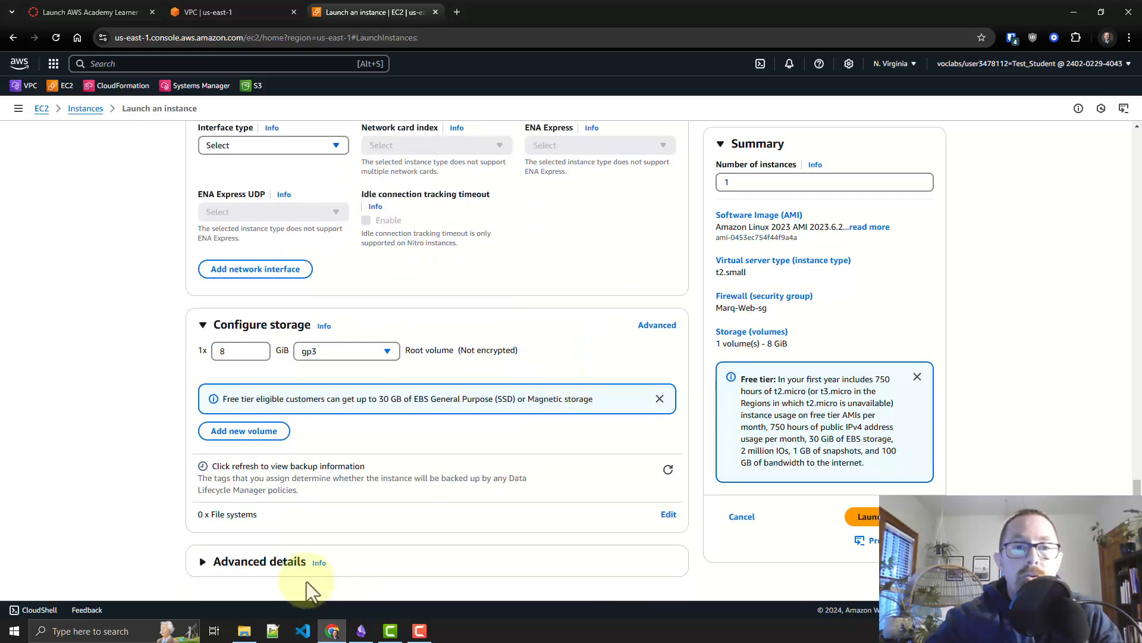
# Step: Choose LabInstanceProfile under Advanced details and launch marq-web
pyautogui.click(256, 566)
pyautogui.scroll(-7, 269, 538)
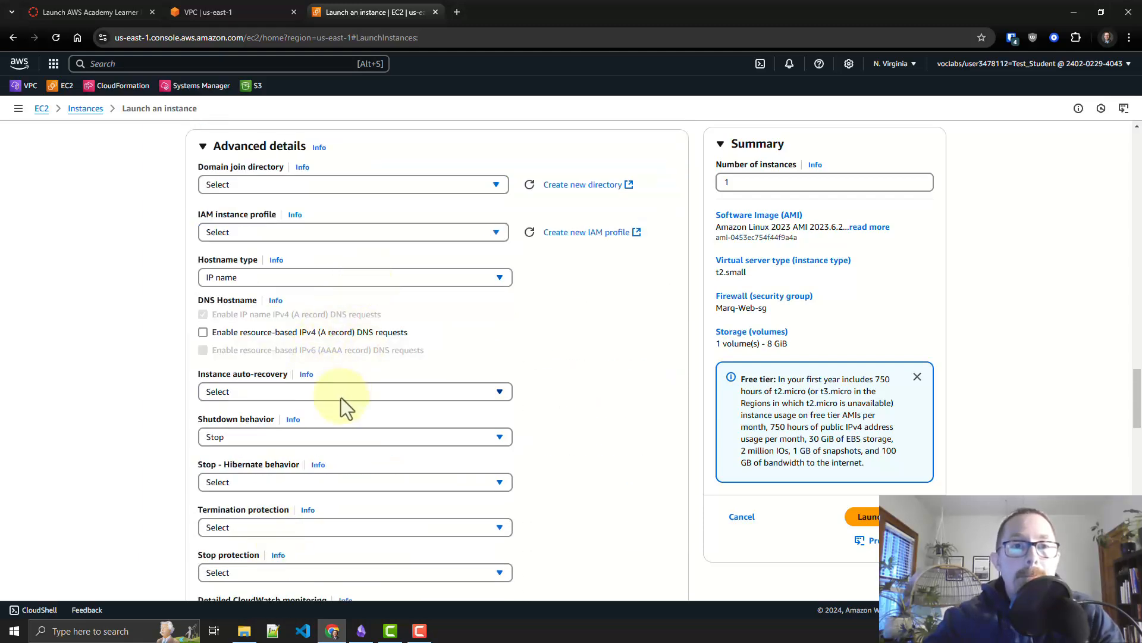
pyautogui.scroll(-1, 341, 397)
pyautogui.click(389, 193)
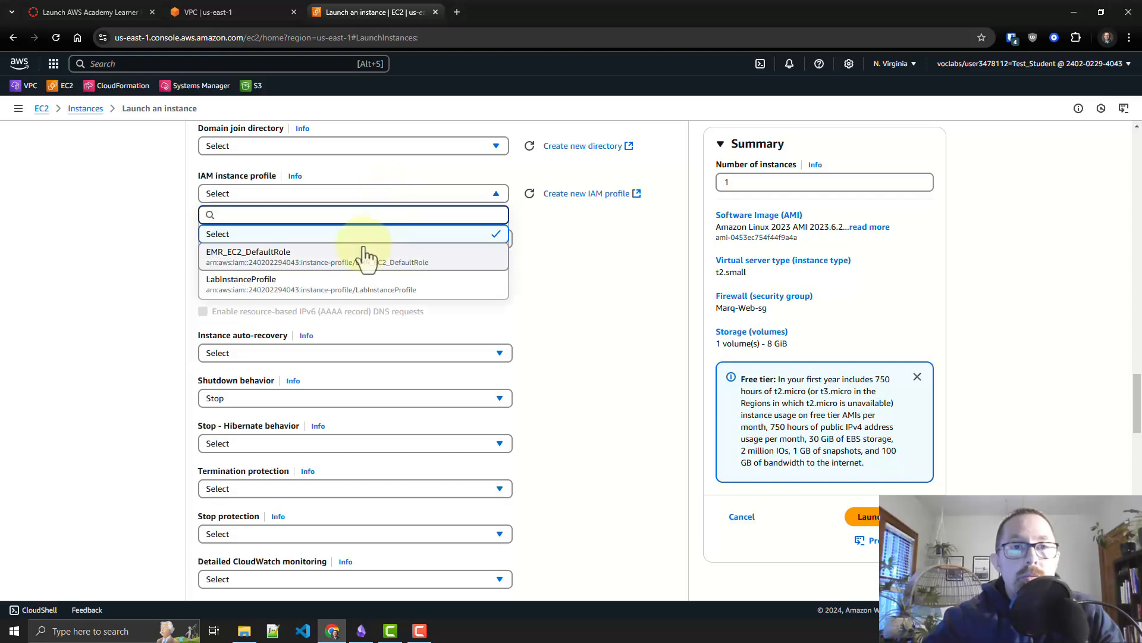
pyautogui.click(357, 287)
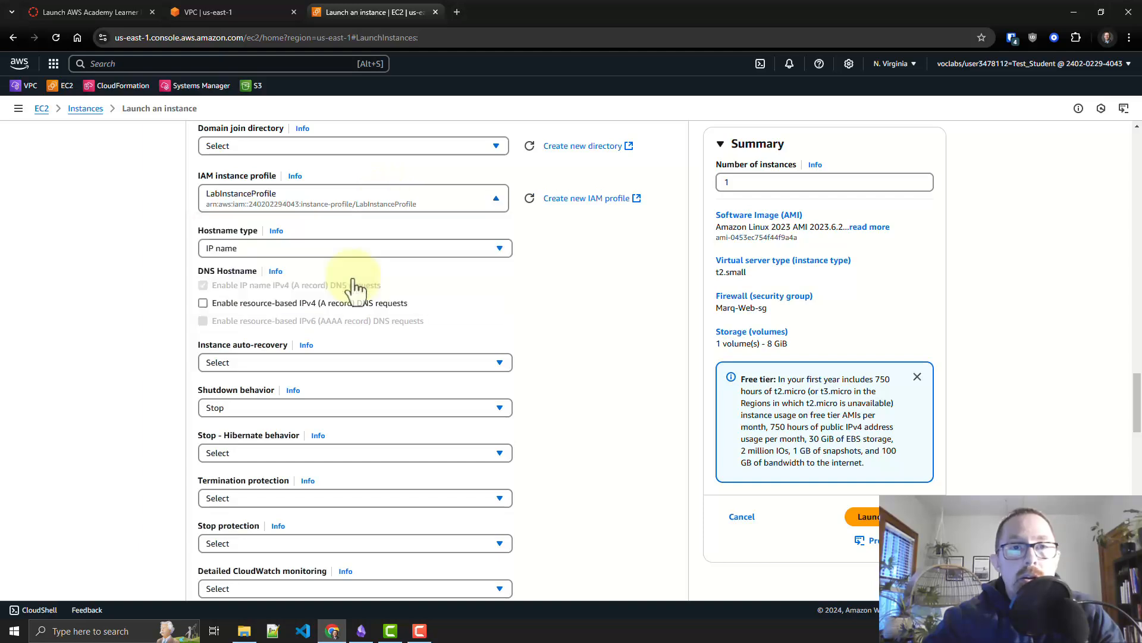
pyautogui.click(870, 517)
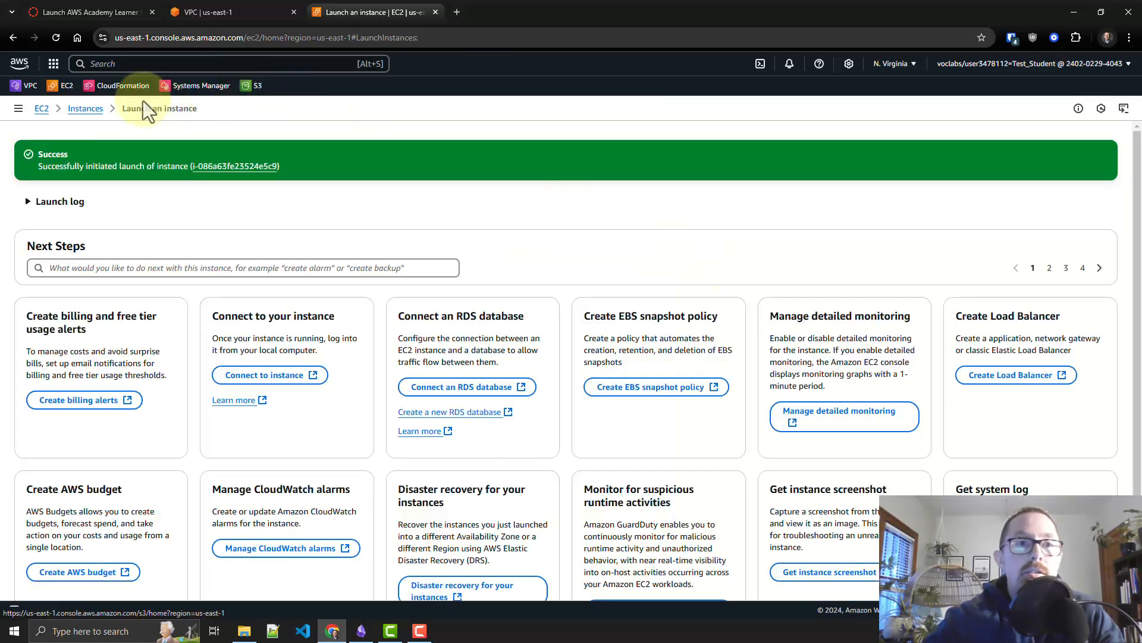
# Step: Refresh the instance list, check that marq-web and marq-database are running, and begin a new launch
pyautogui.click(85, 111)
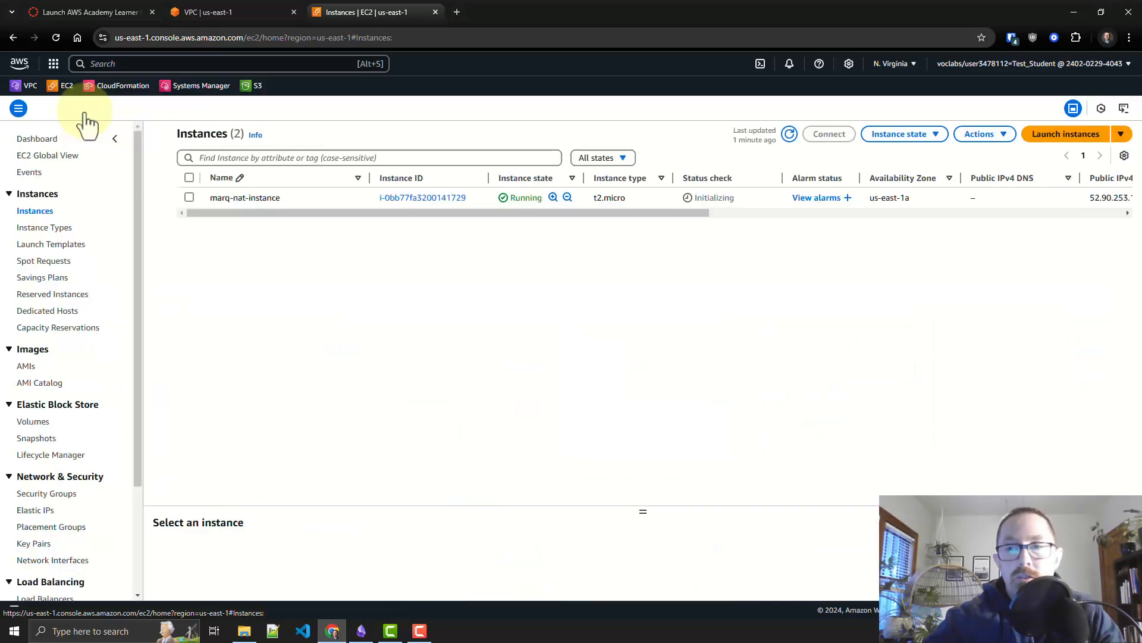
pyautogui.click(790, 135)
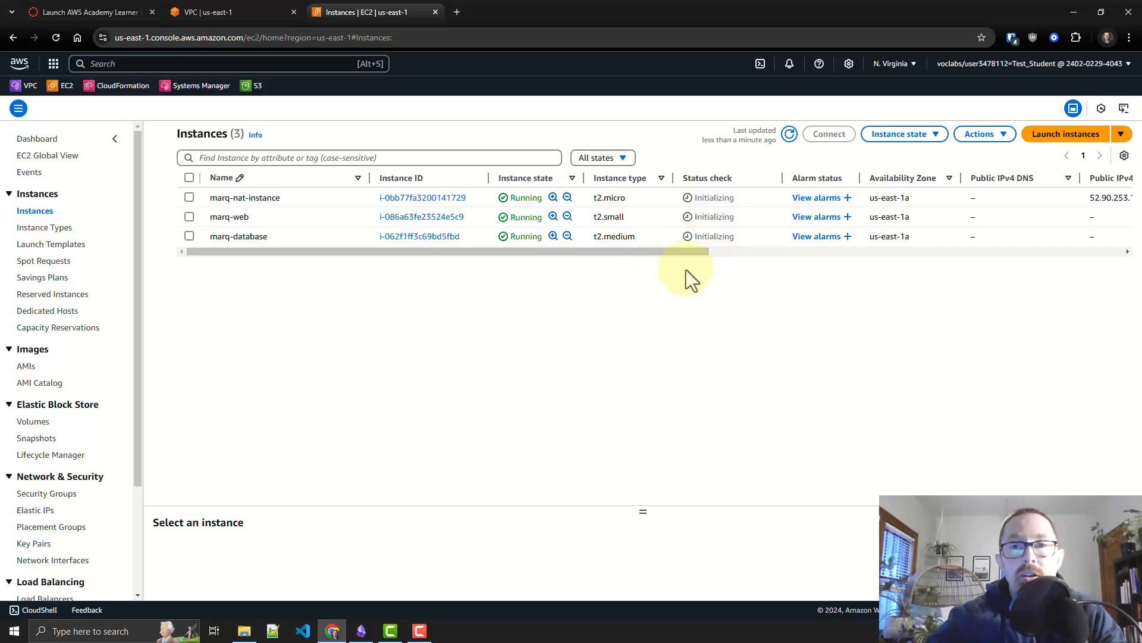
pyautogui.click(752, 252)
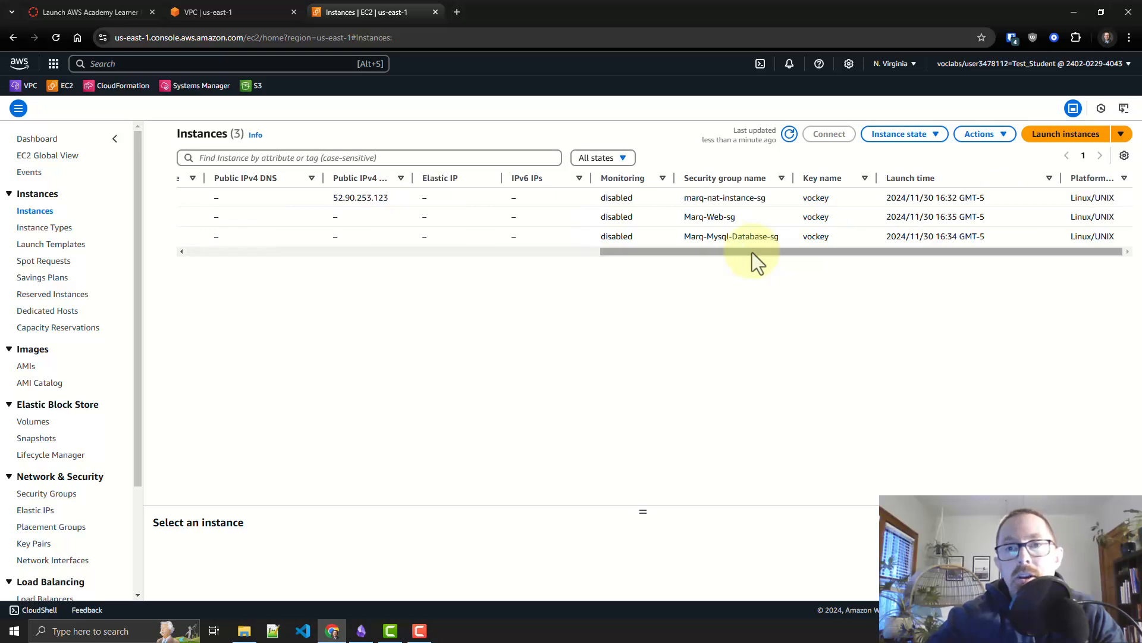
pyautogui.moveTo(694, 255); pyautogui.dragTo(304, 252)
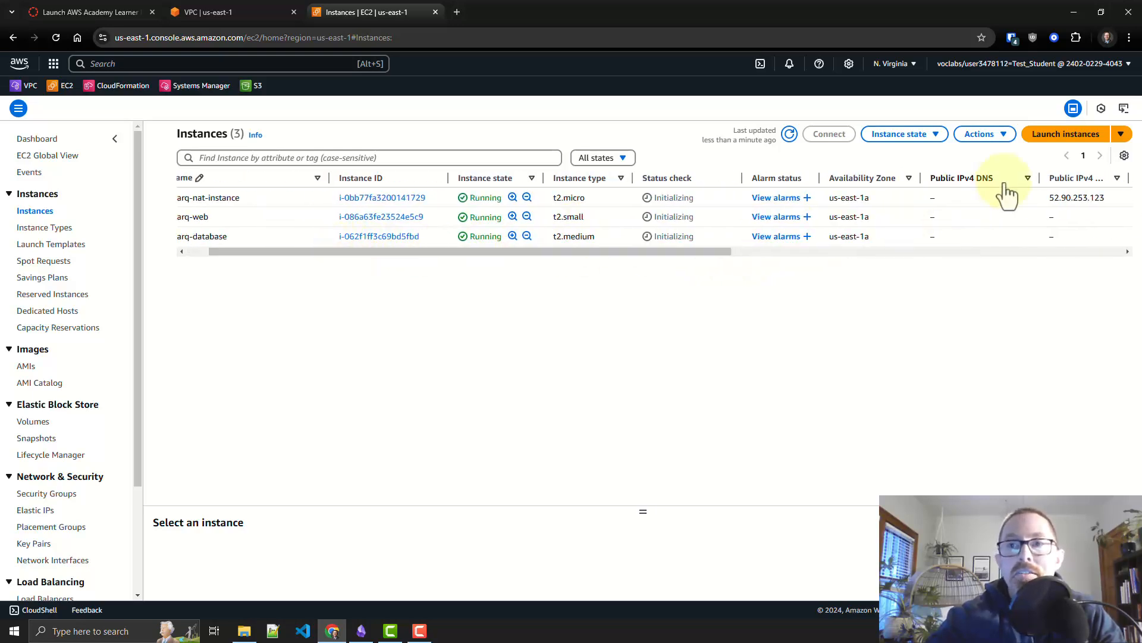
pyautogui.click(1063, 140)
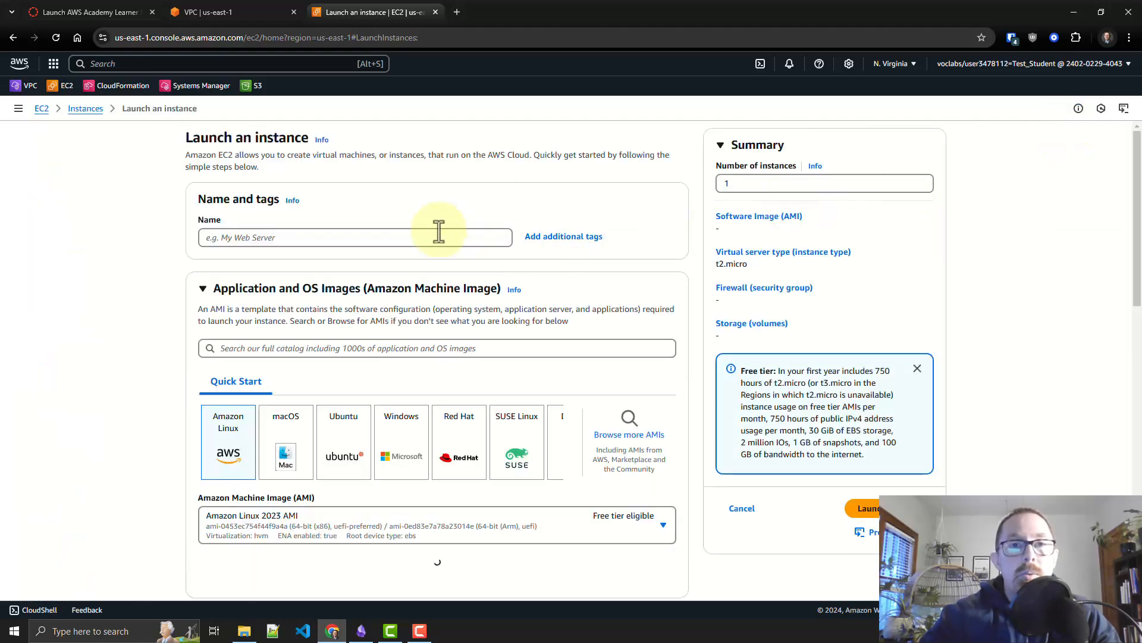
# Step: Name the instance marq-windows-bastion and choose the Windows Server 2022 Base AMI
pyautogui.click(430, 233)
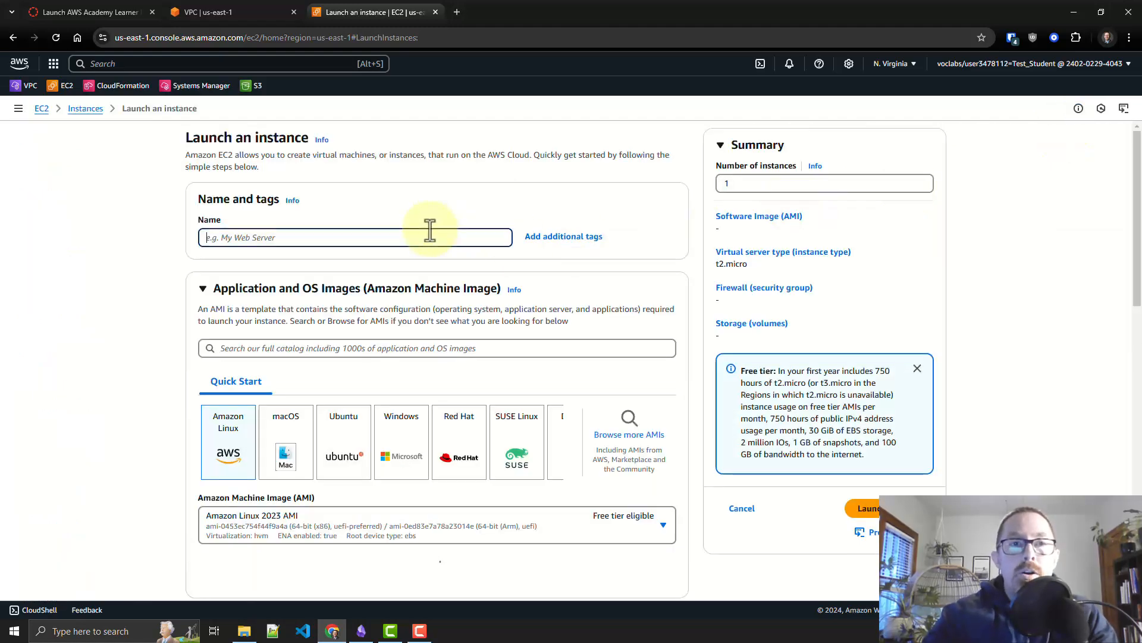
pyautogui.write('marq-win')
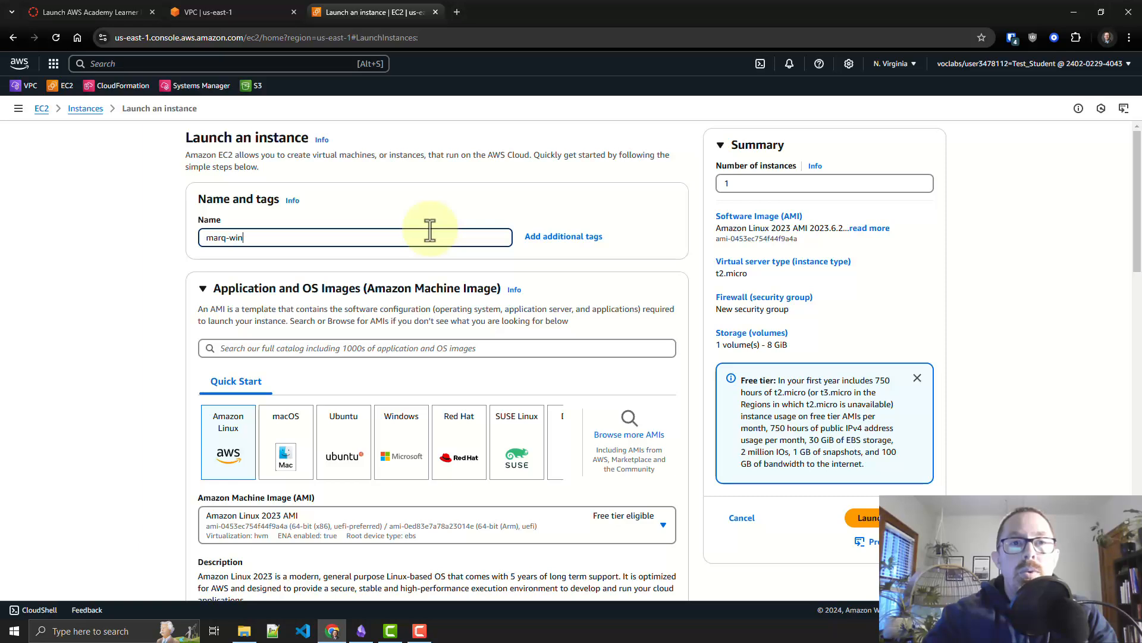
pyautogui.write('dows-bas')
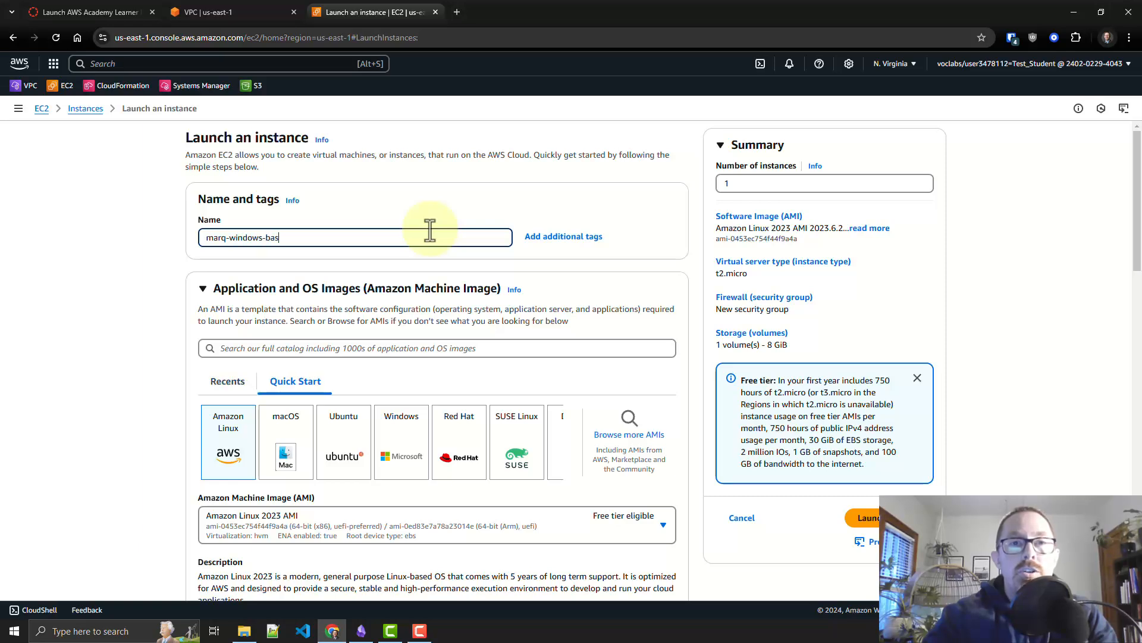
pyautogui.write('tion')
pyautogui.scroll(-2, 431, 227)
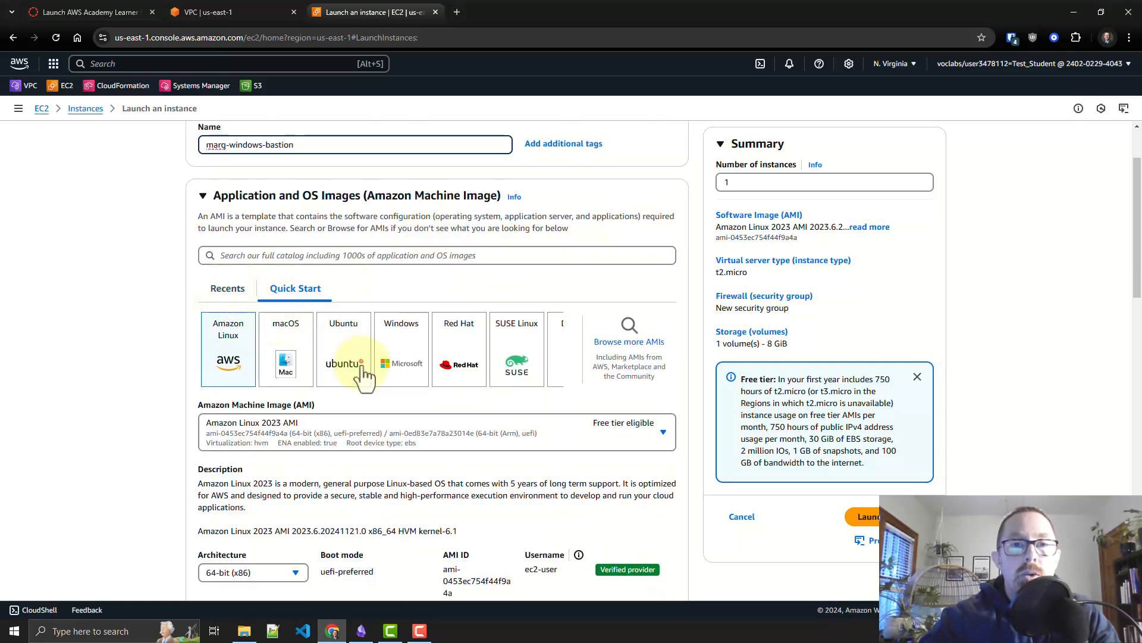
pyautogui.click(383, 367)
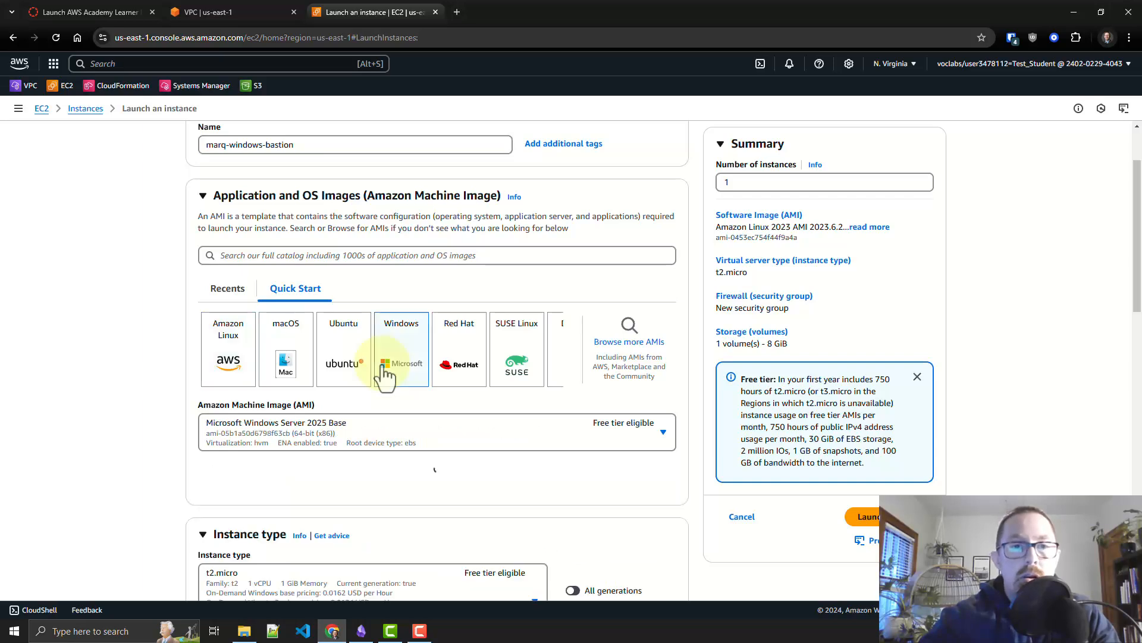
pyautogui.scroll(-1, 383, 367)
pyautogui.scroll(-1, 434, 403)
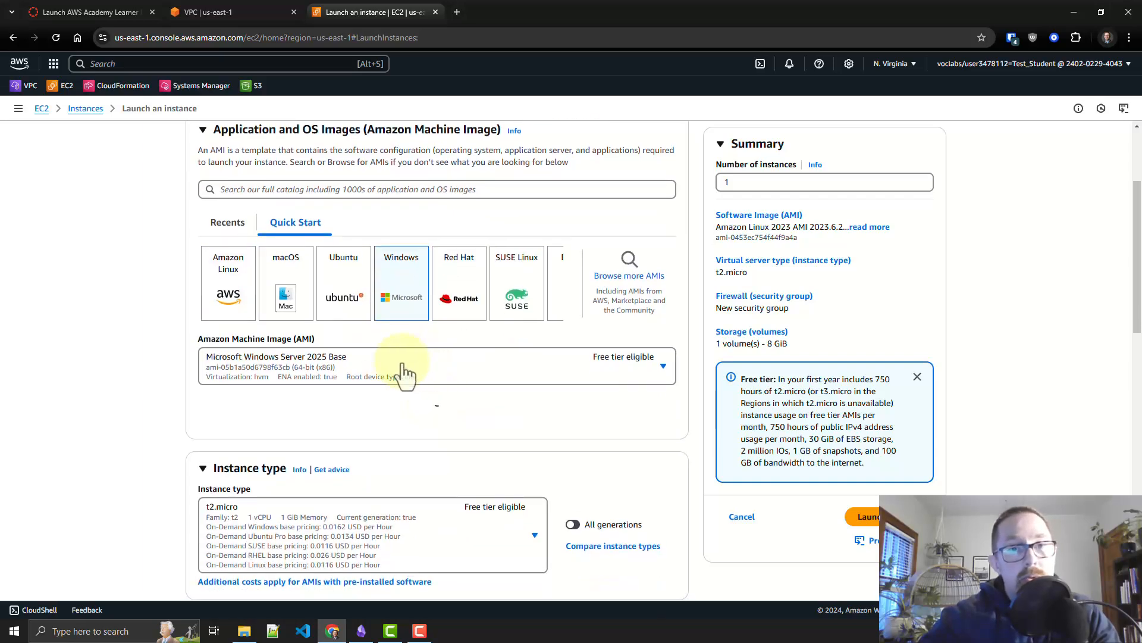
pyautogui.click(675, 369)
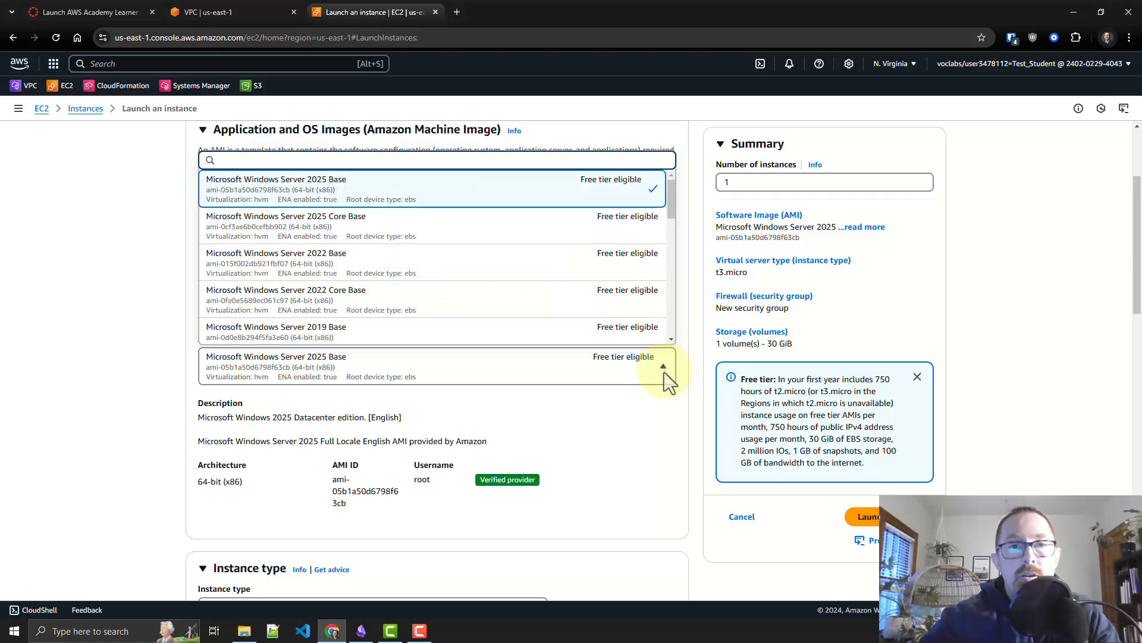
pyautogui.click(473, 270)
# Step: Set the instance type to t2.medium
pyautogui.scroll(-3, 86, 372)
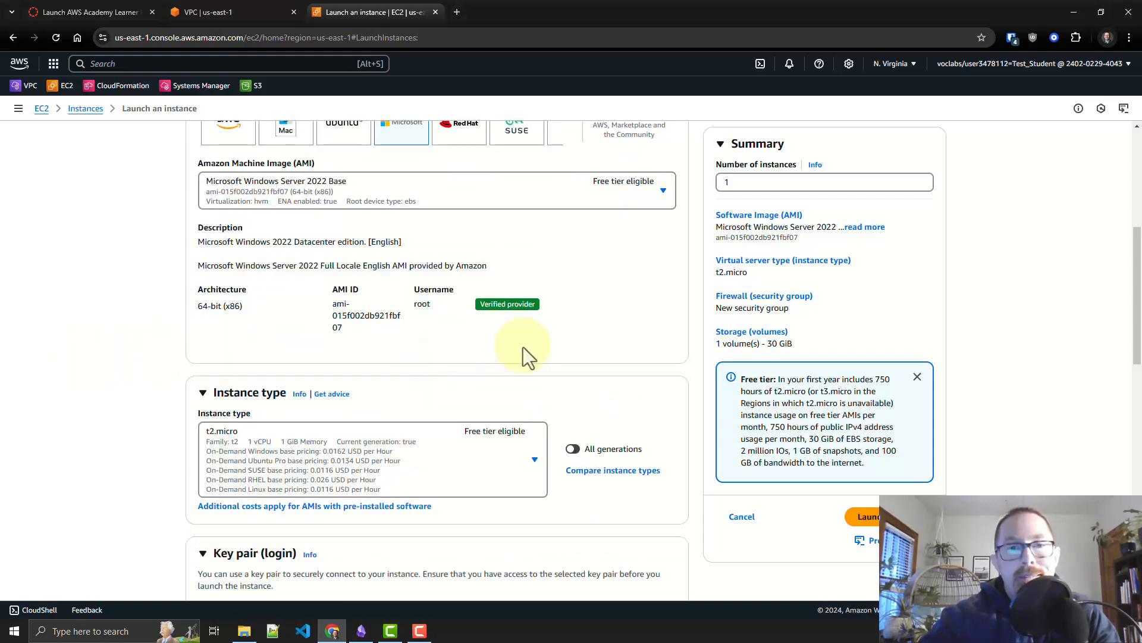
pyautogui.scroll(-2, 524, 348)
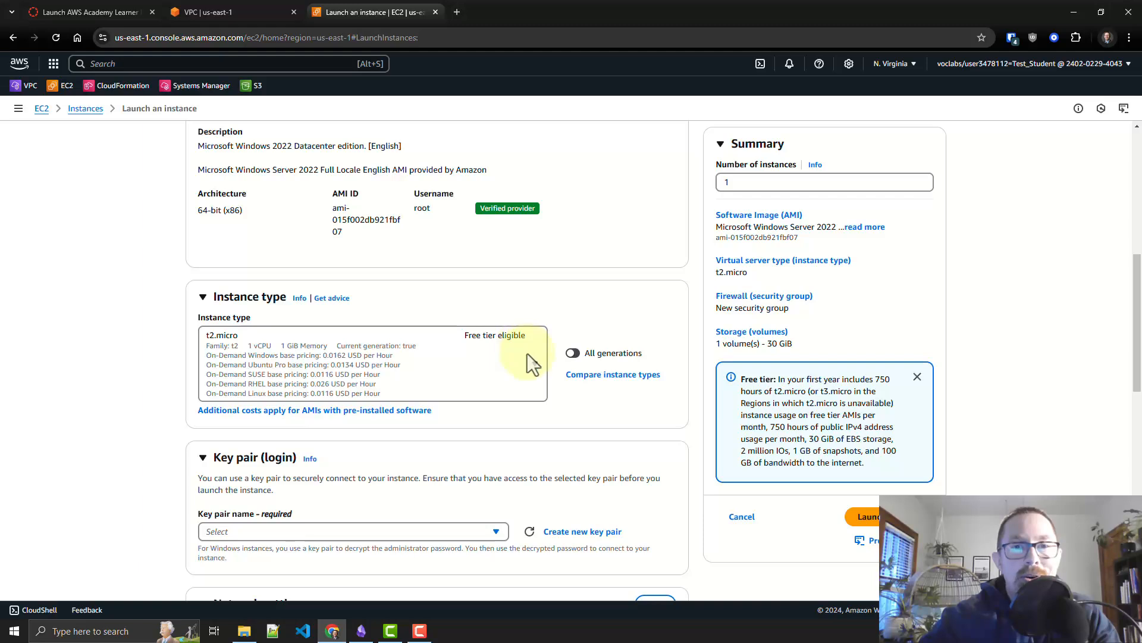
pyautogui.click(535, 364)
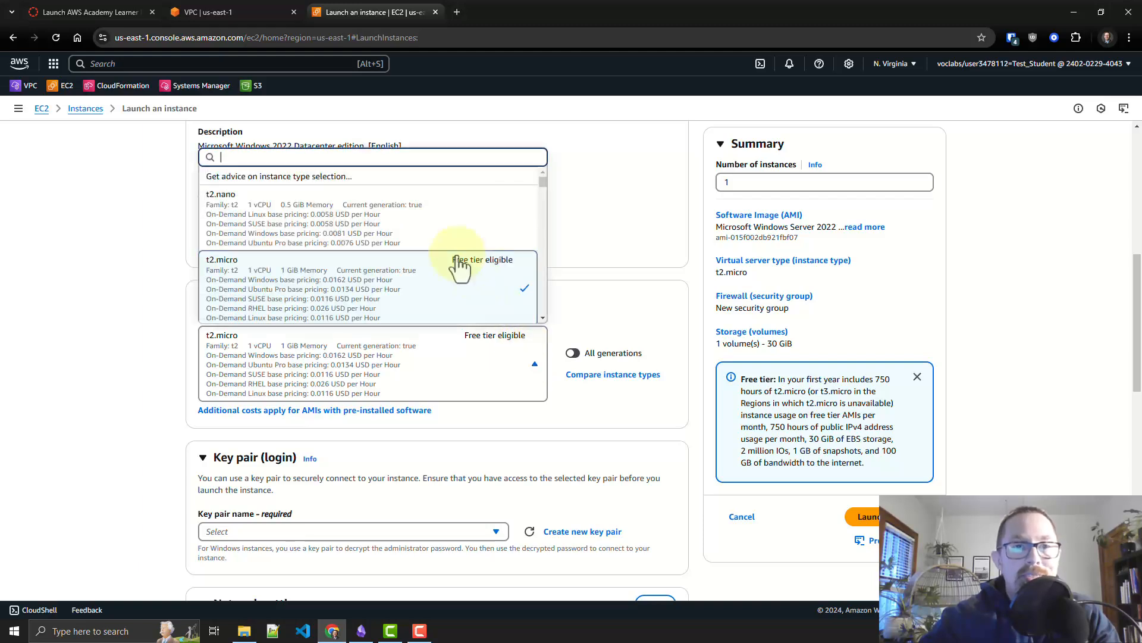
pyautogui.scroll(-3, 459, 265)
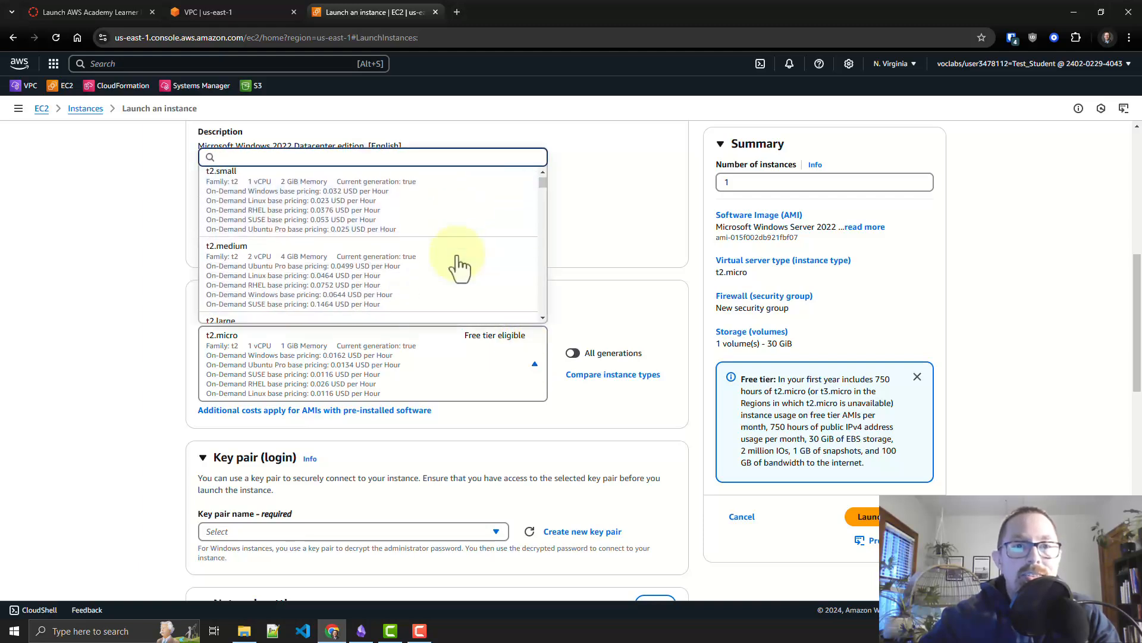
pyautogui.click(418, 282)
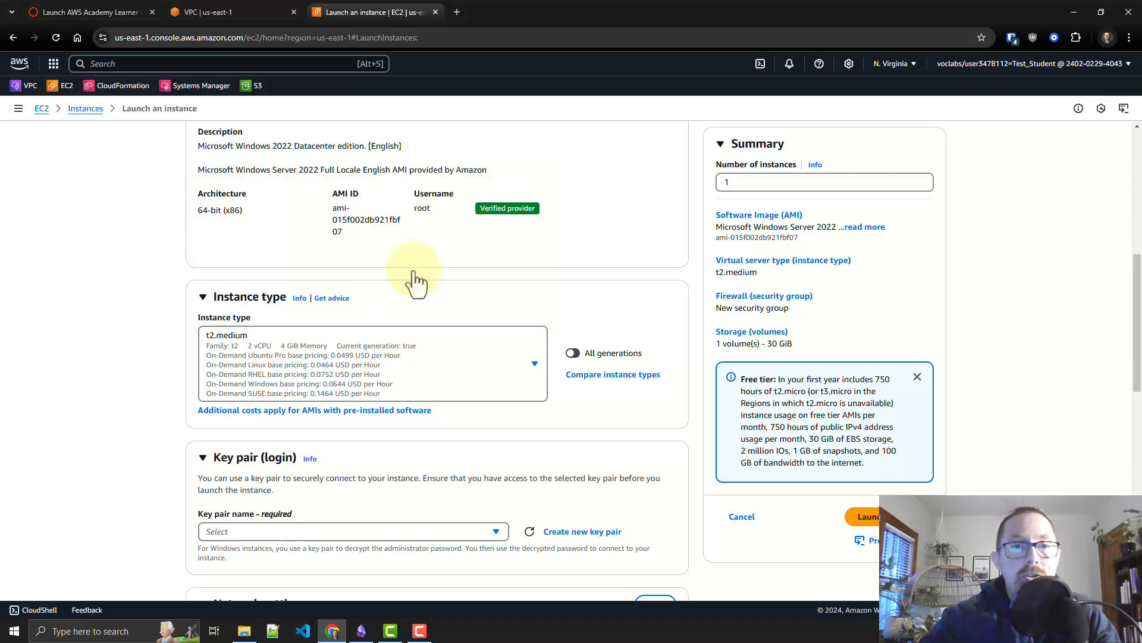
pyautogui.scroll(-4, 136, 338)
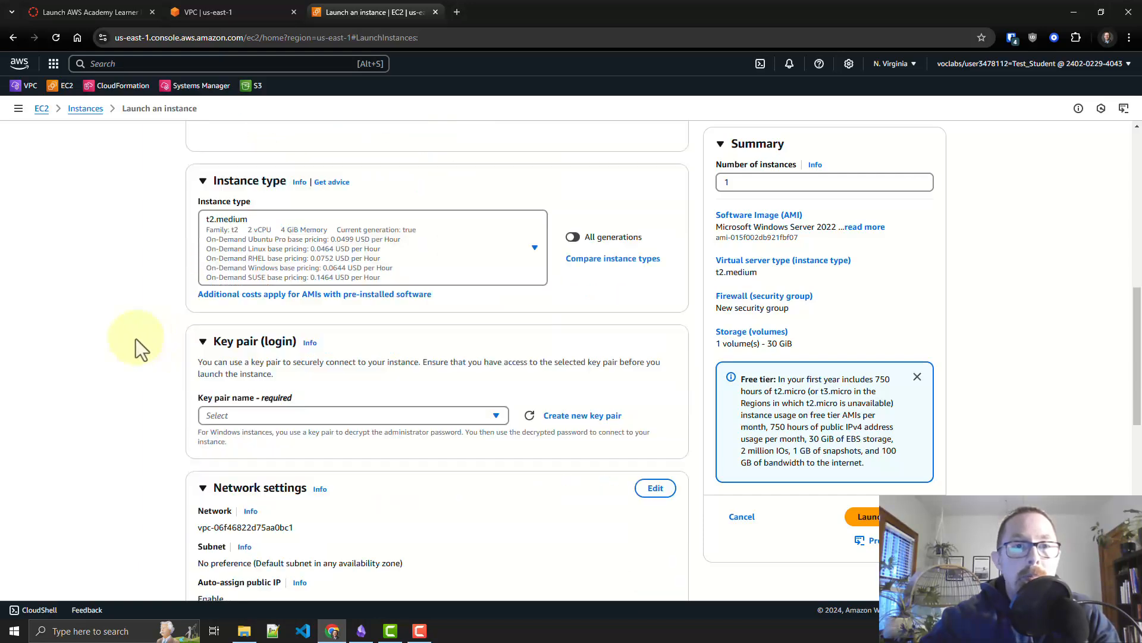
# Step: Use key pair vockey and place the instance in marq-vpc, subnet marq-public-sn
pyautogui.click(271, 297)
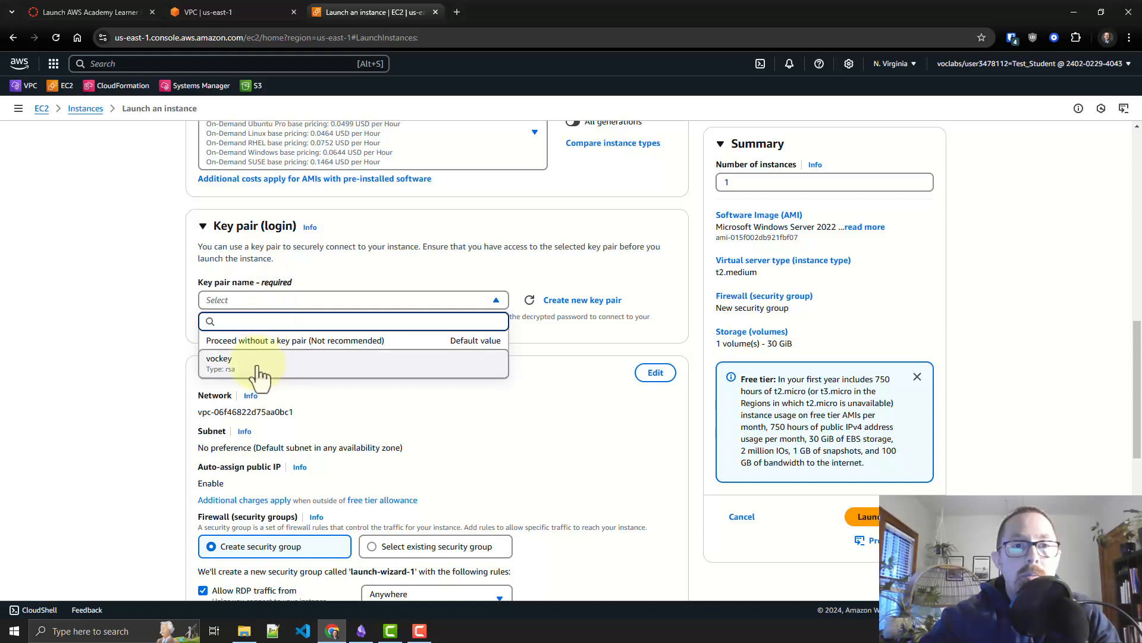
pyautogui.click(256, 363)
pyautogui.scroll(-1, 147, 326)
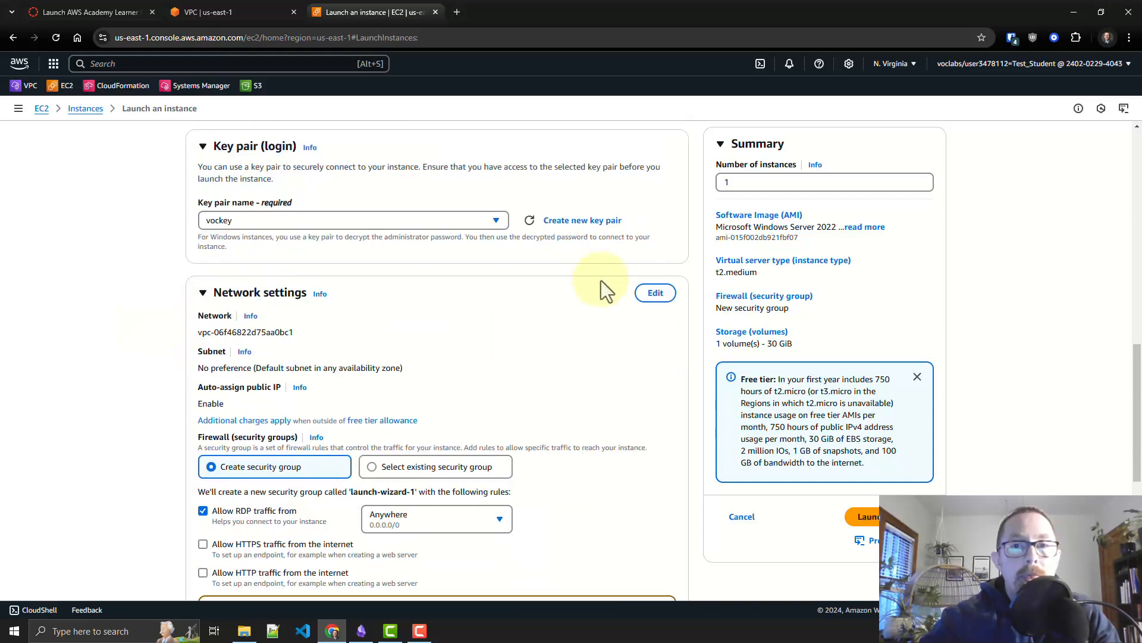
pyautogui.click(655, 293)
pyautogui.scroll(-1, 505, 351)
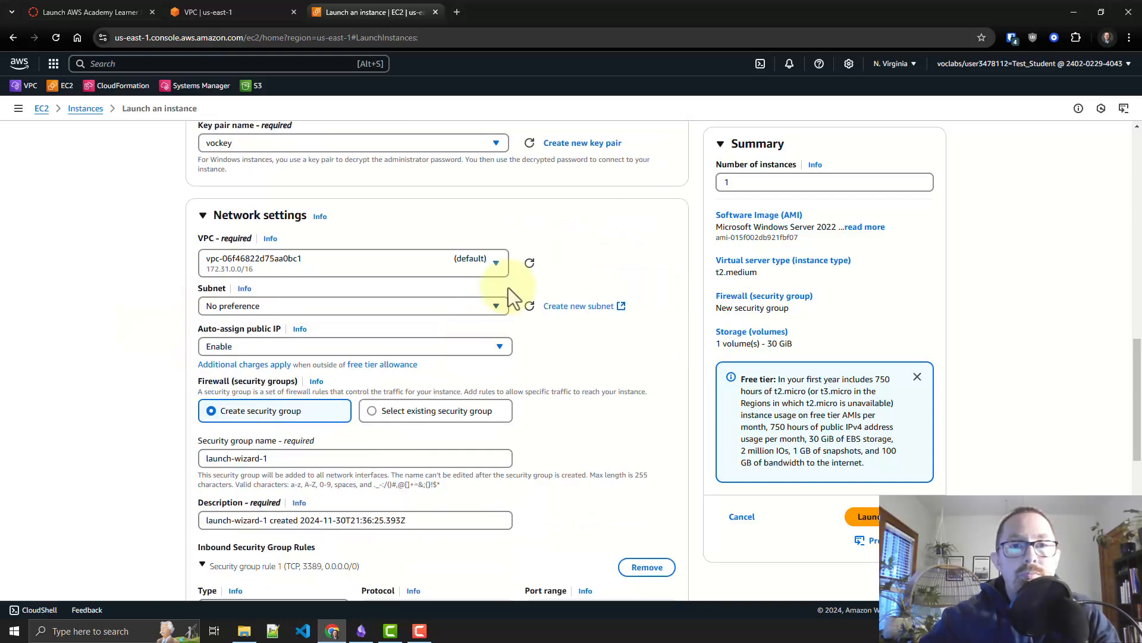
pyautogui.click(495, 271)
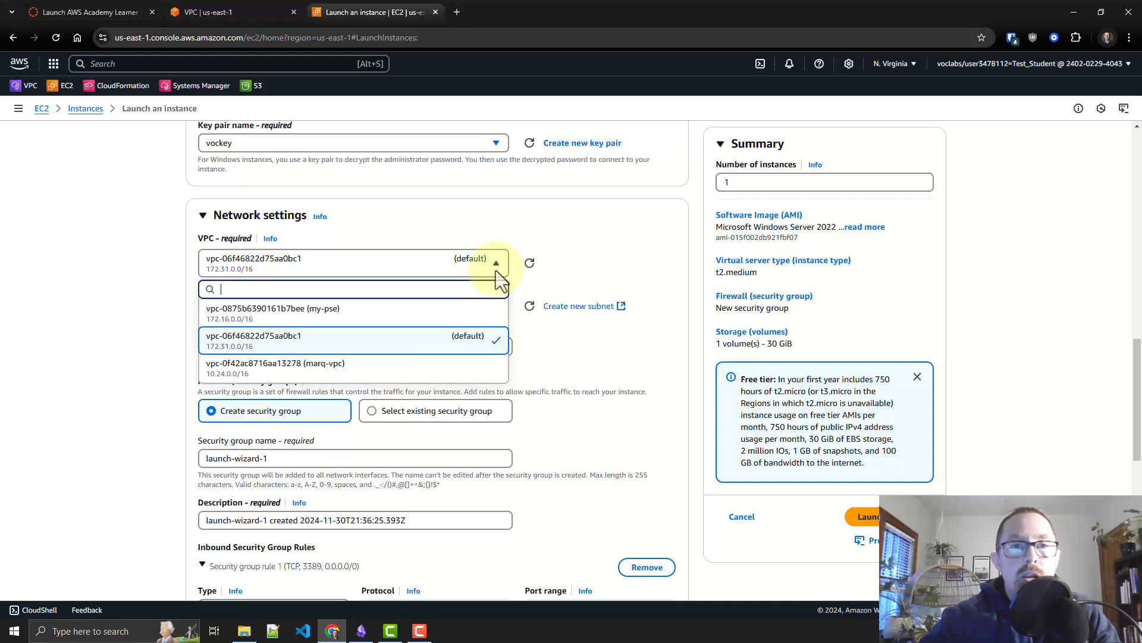
pyautogui.click(432, 370)
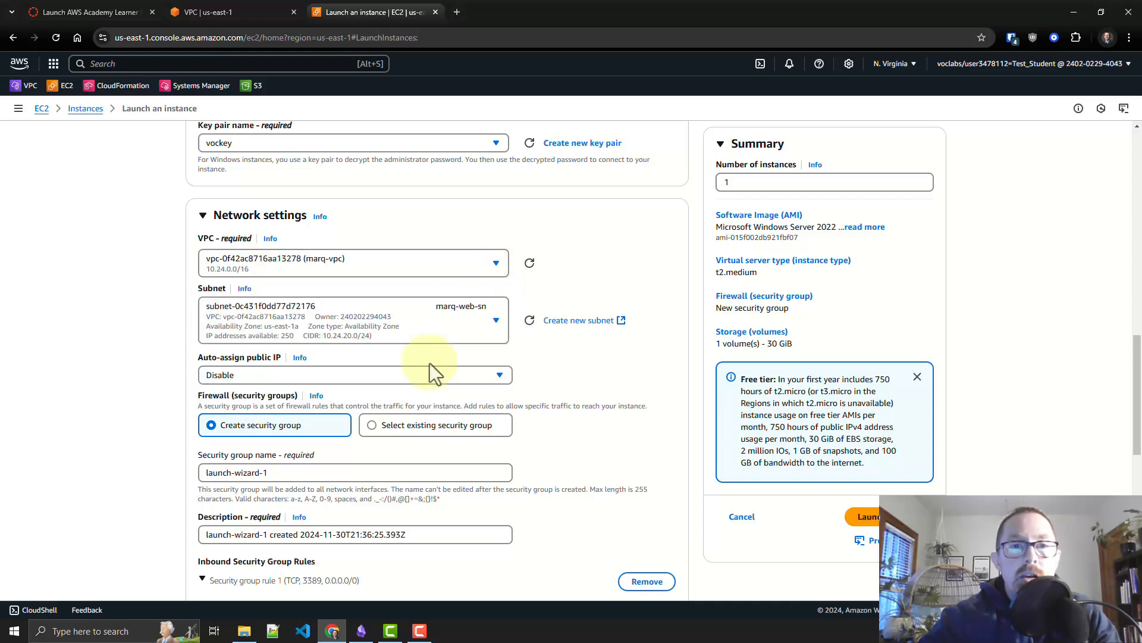
pyautogui.click(477, 320)
pyautogui.scroll(-1, 438, 383)
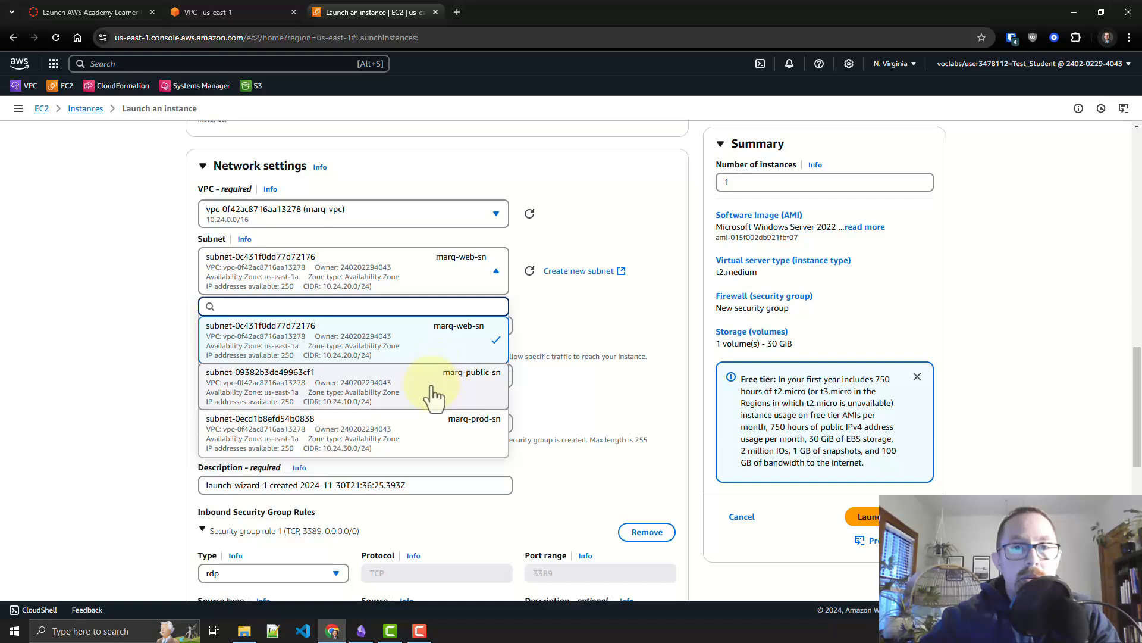
pyautogui.click(434, 394)
# Step: Enable auto-assign public IP and attach the existing security group Marq-Windows-Bastion-sg
pyautogui.scroll(-1, 373, 397)
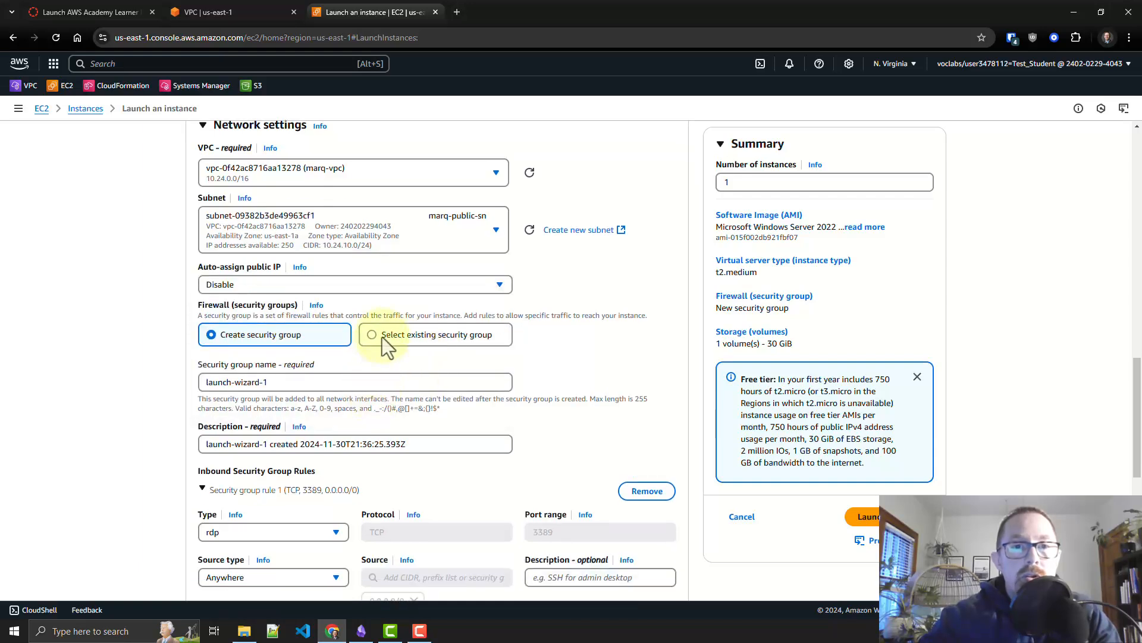
pyautogui.click(425, 285)
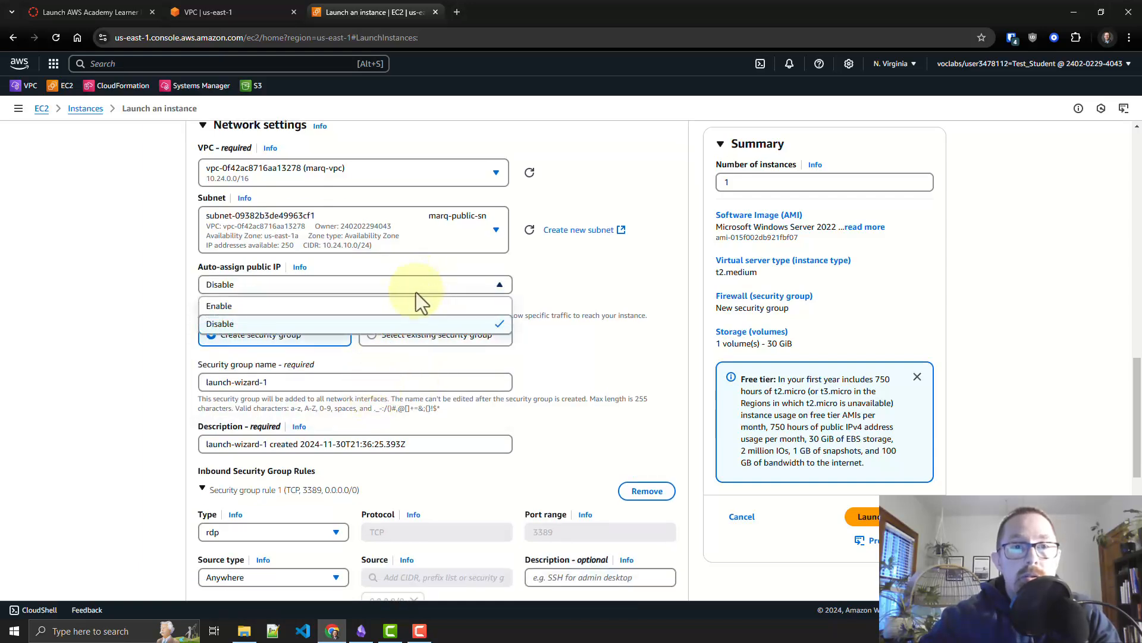
pyautogui.click(409, 305)
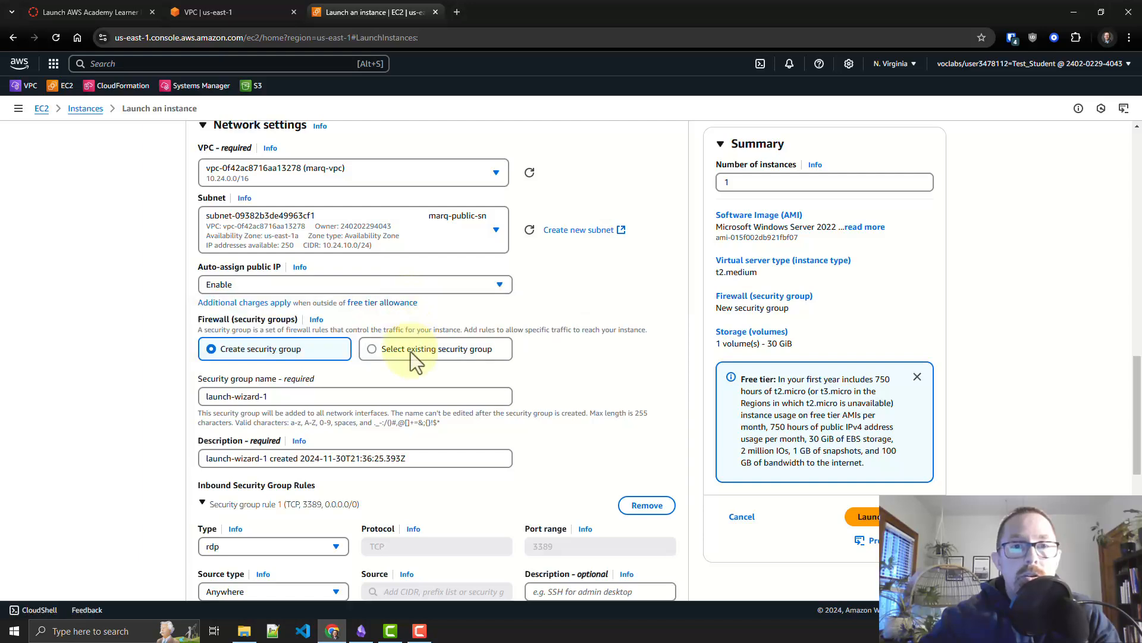
pyautogui.click(410, 351)
pyautogui.scroll(-1, 410, 352)
pyautogui.click(426, 339)
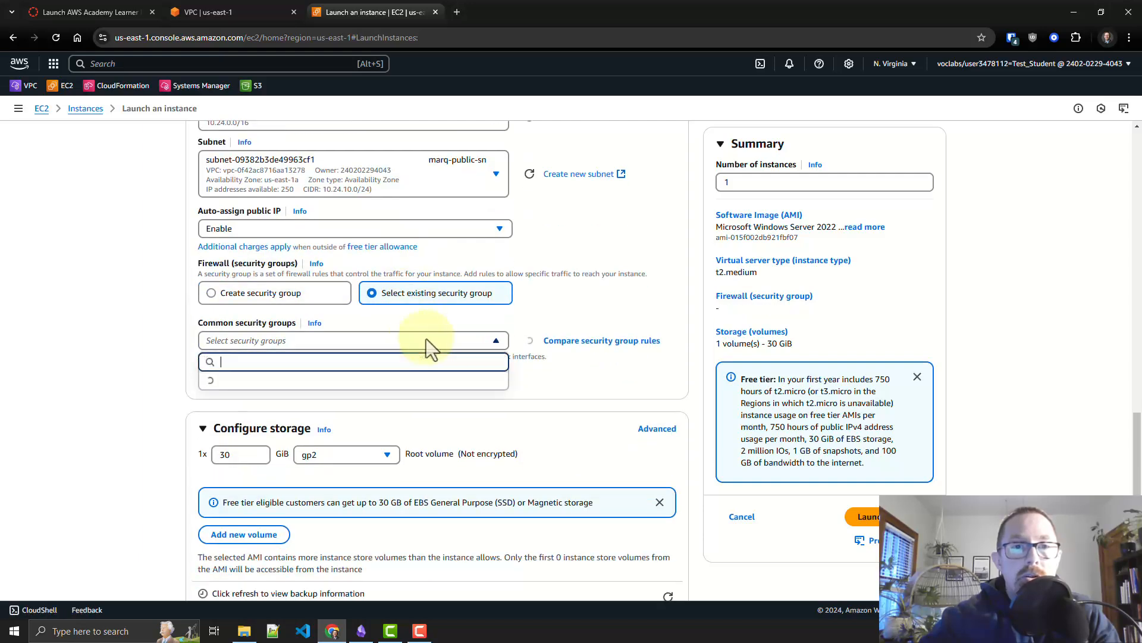
pyautogui.scroll(-1, 426, 338)
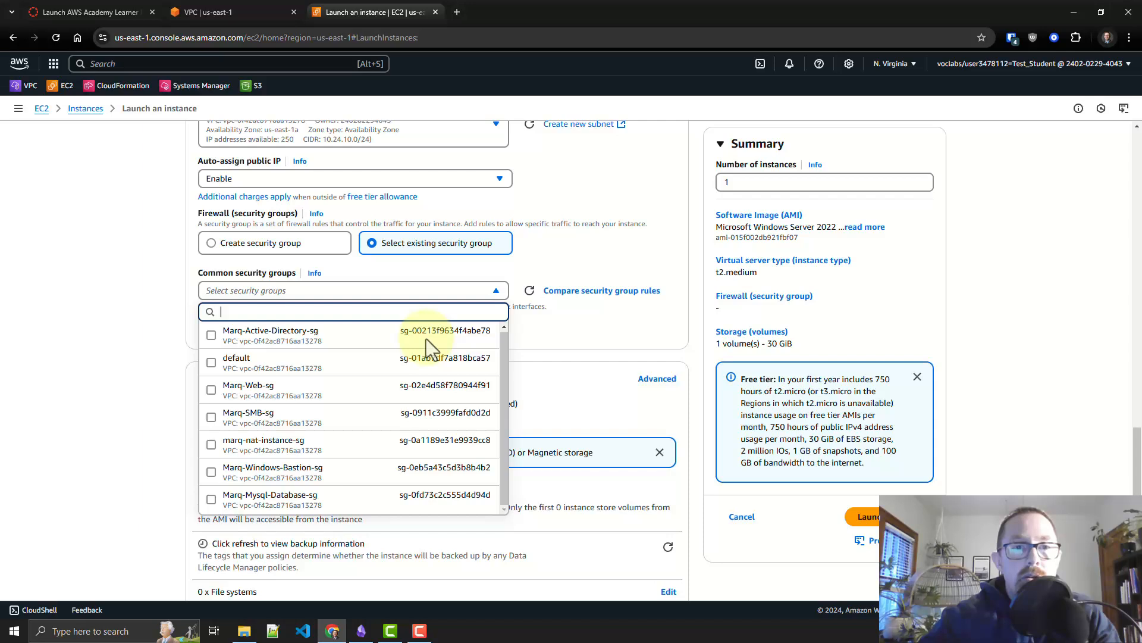
pyautogui.click(247, 476)
pyautogui.scroll(-1, 274, 381)
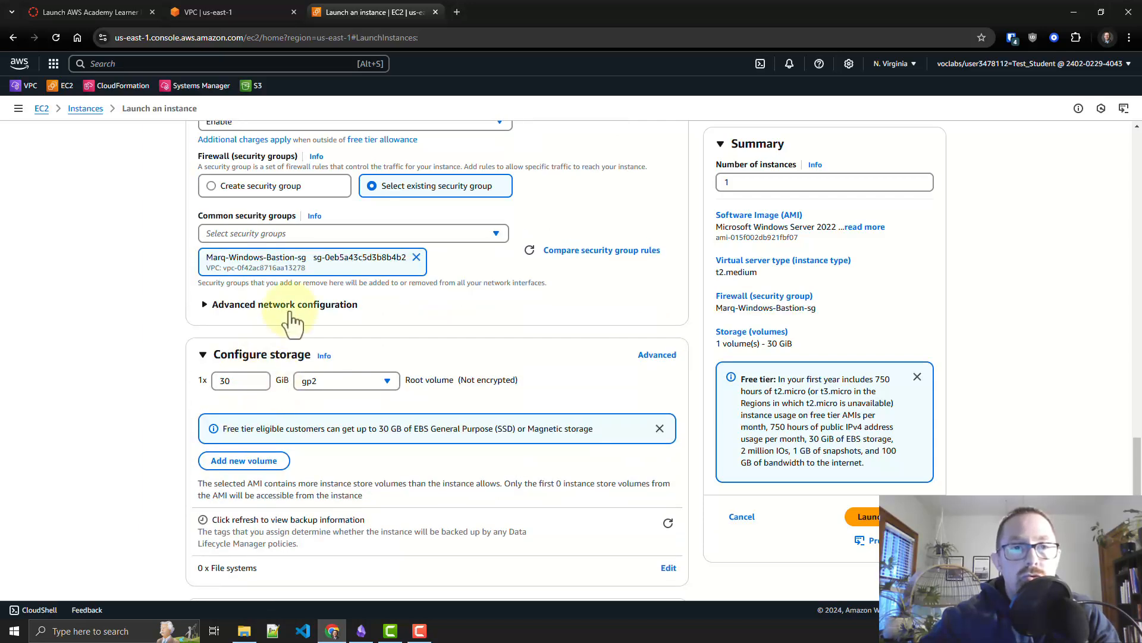
# Step: Set the network interface's primary IP to 10.24.10.50
pyautogui.click(298, 304)
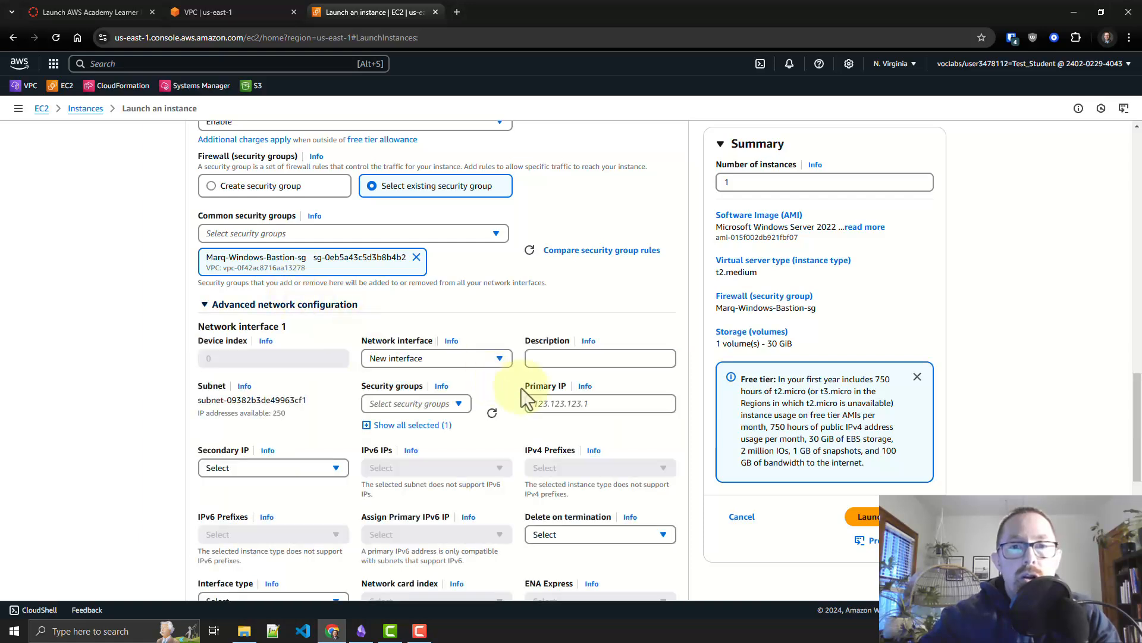
pyautogui.click(550, 405)
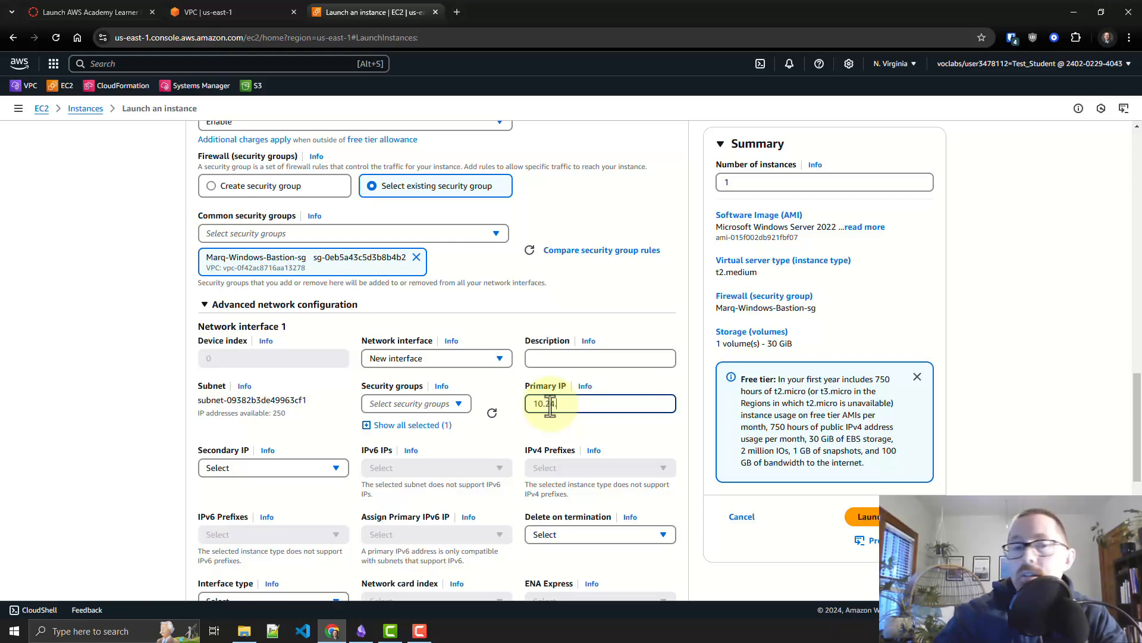
pyautogui.write('10.24.10.50')
pyautogui.scroll(-2, 550, 404)
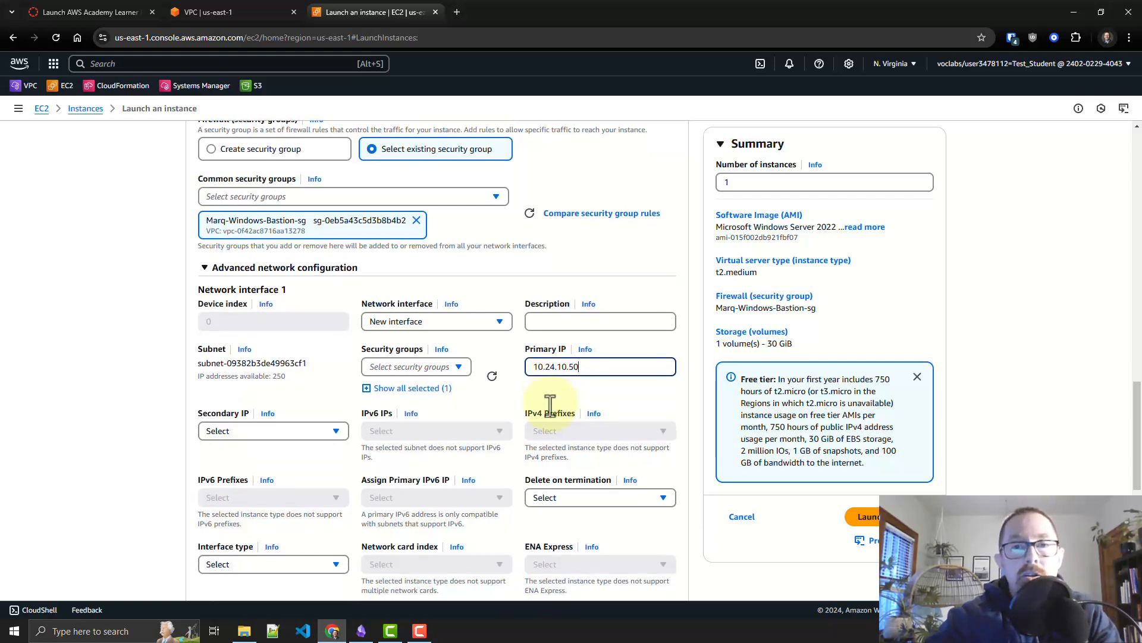
pyautogui.scroll(-6, 550, 407)
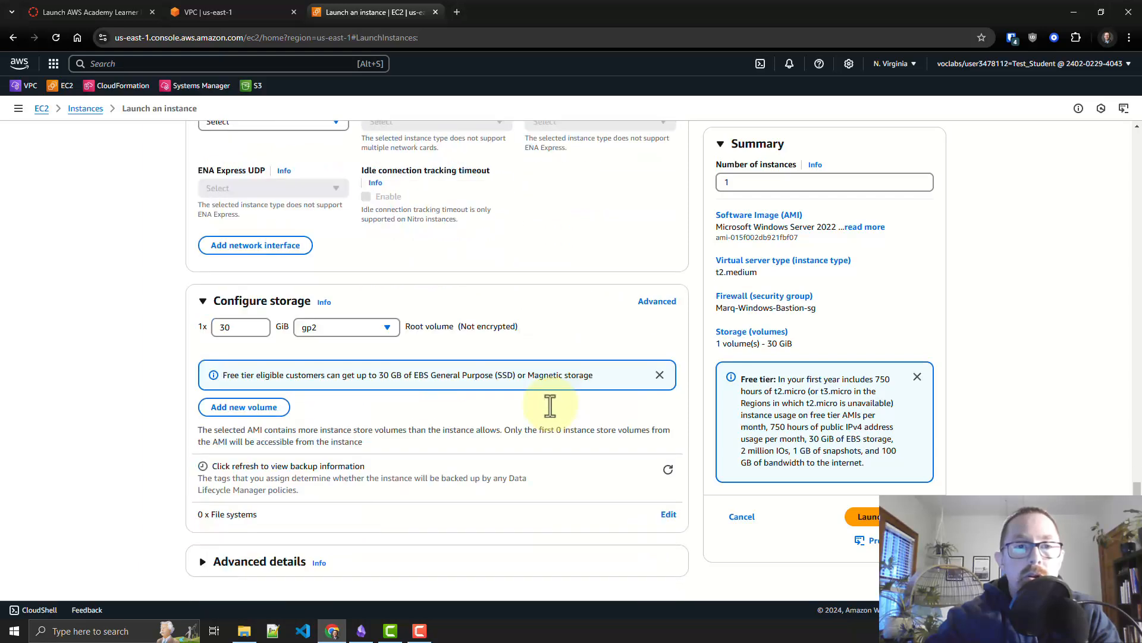
# Step: Assign the LabInstanceProfile IAM instance profile and launch the instance
pyautogui.click(256, 562)
pyautogui.scroll(-7, 255, 570)
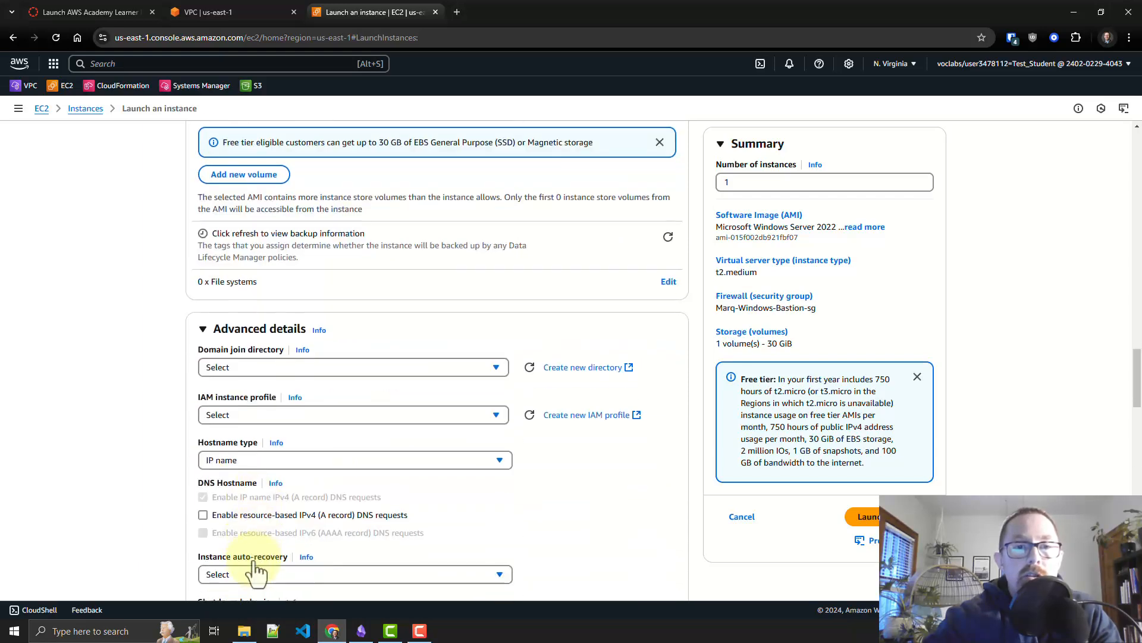
pyautogui.click(338, 257)
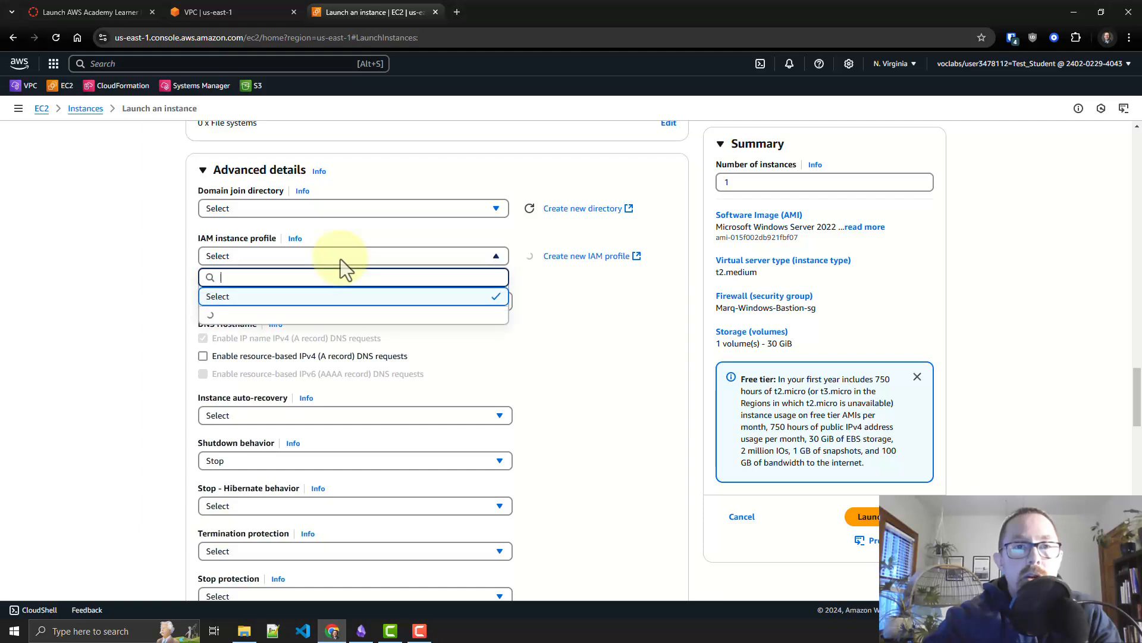
pyautogui.click(303, 357)
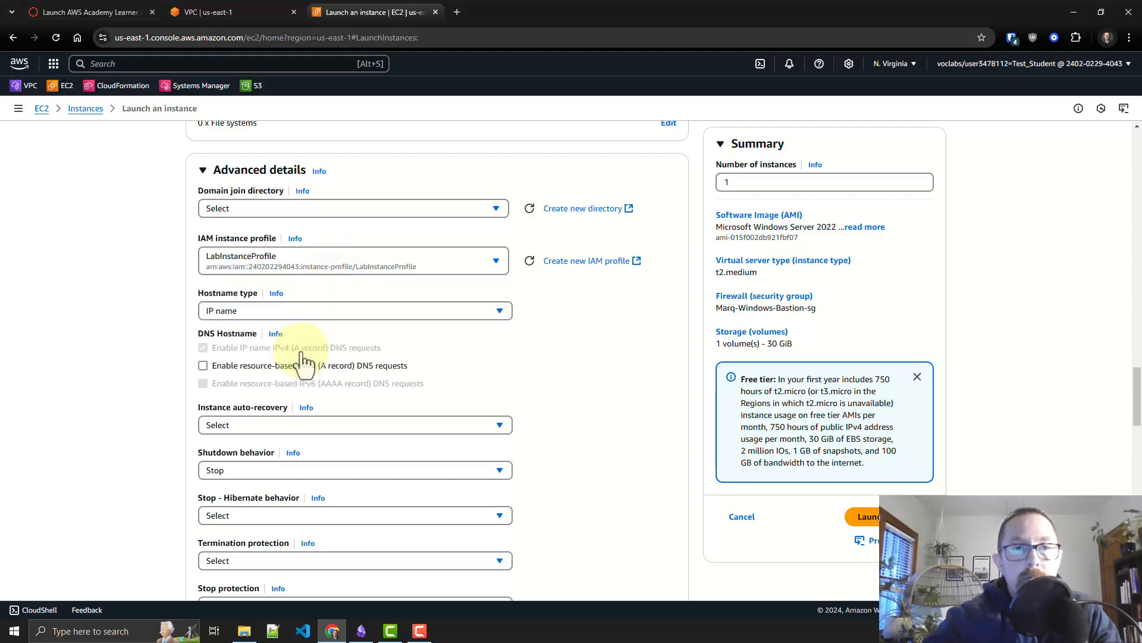
pyautogui.scroll(-1, 612, 323)
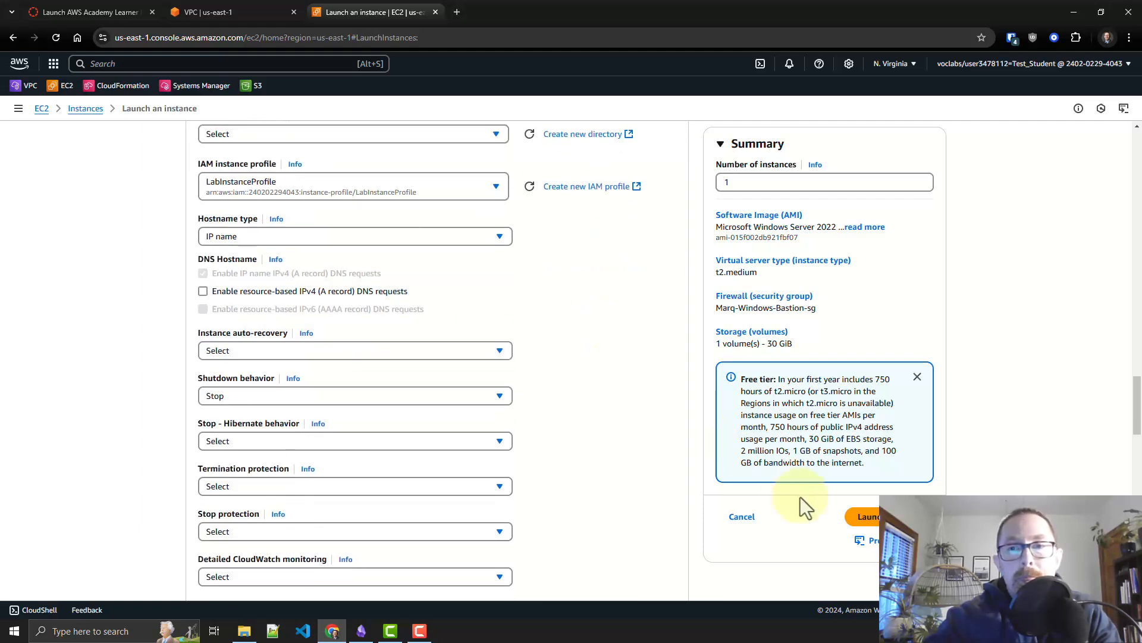
pyautogui.click(868, 517)
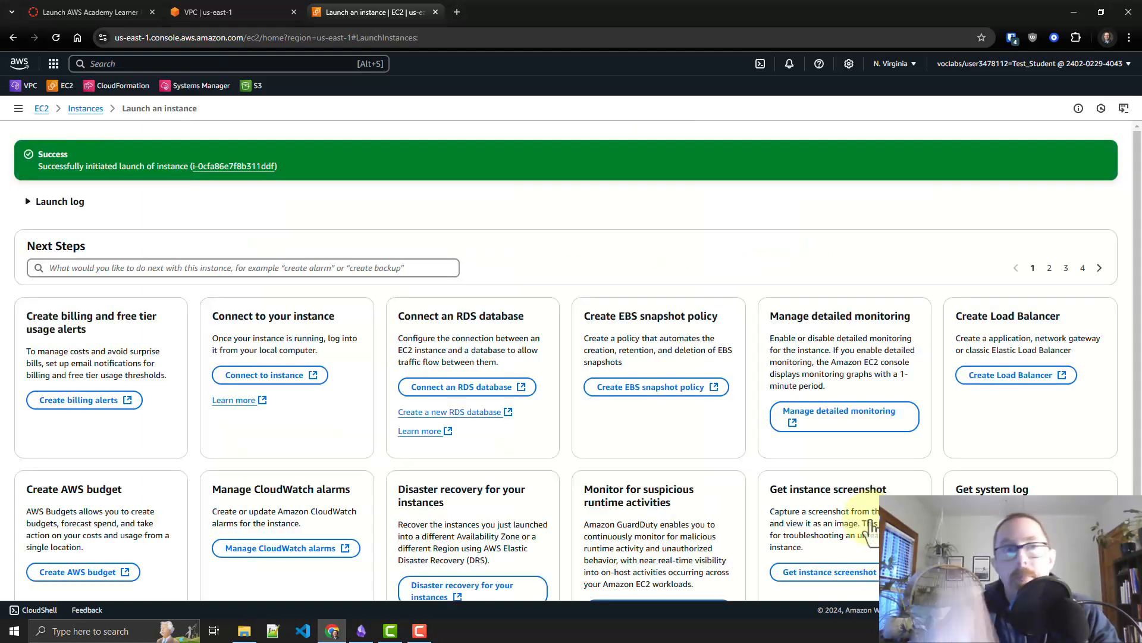
# Step: Refresh the instance list to show marq-windows-bastion running alongside the other three instances
pyautogui.click(87, 109)
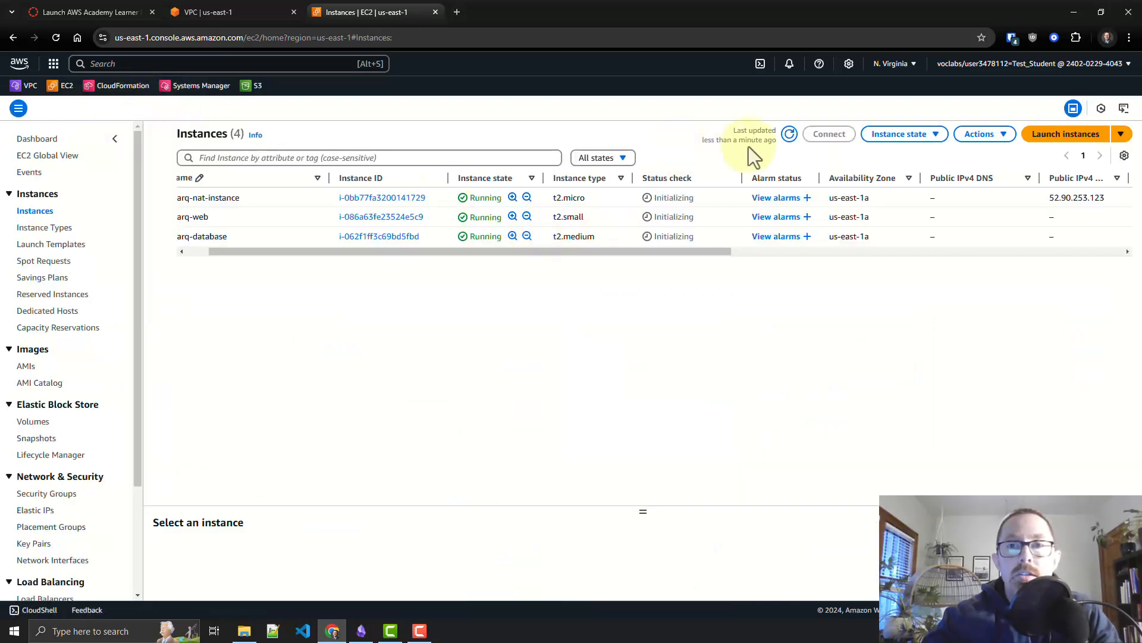
pyautogui.click(788, 134)
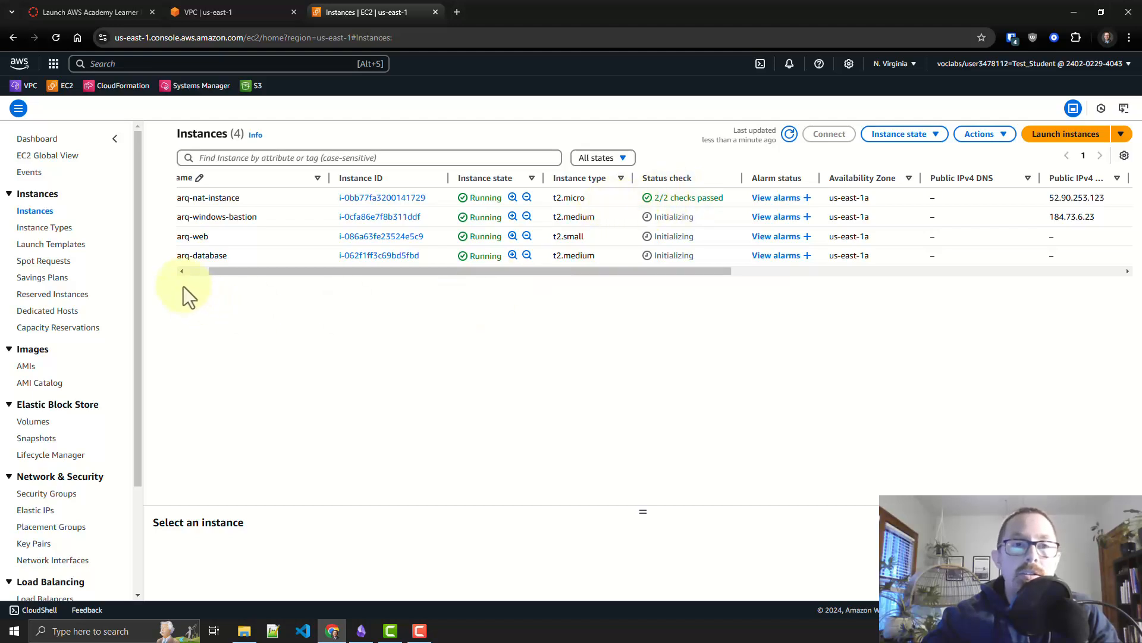
pyautogui.click(188, 271)
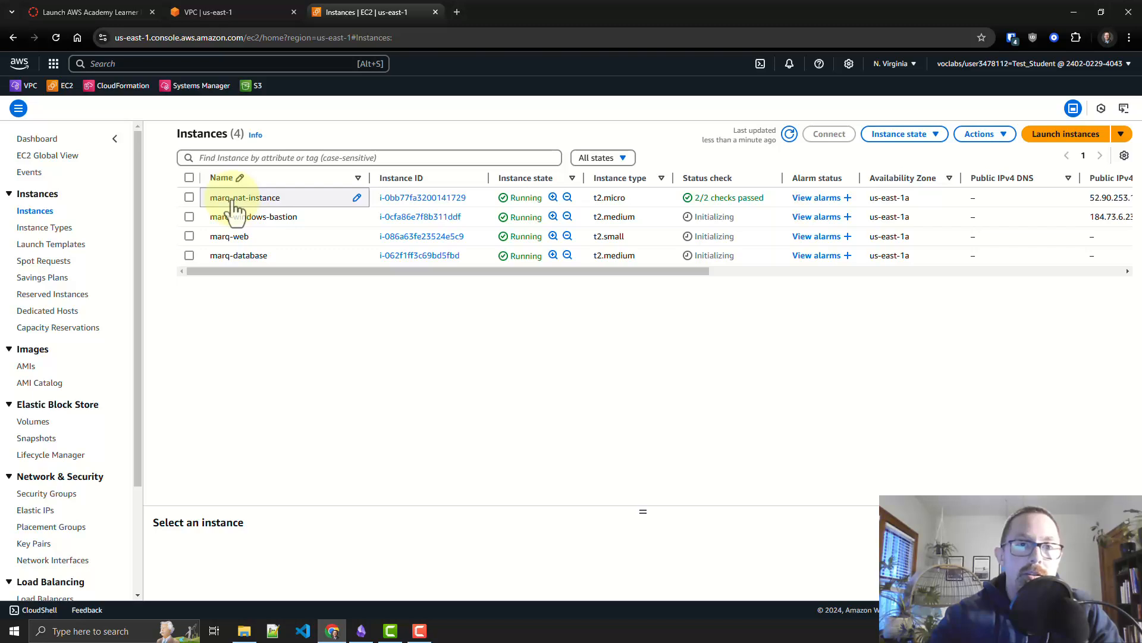
# Step: Select marq-nat-instance and start a Session Manager connection to it
pyautogui.click(188, 198)
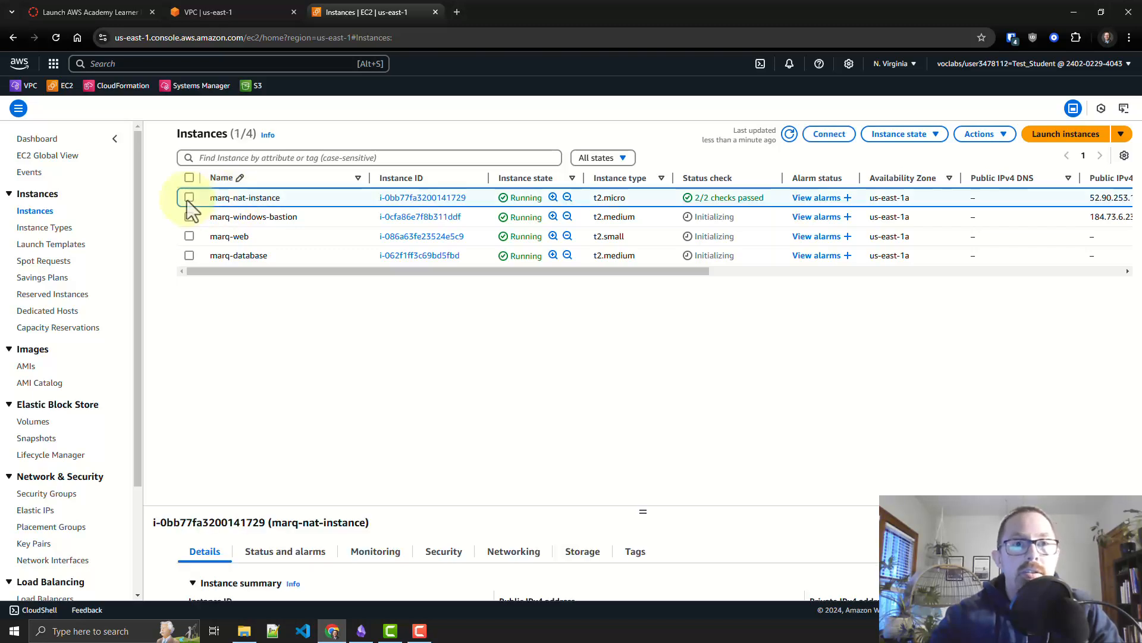
pyautogui.click(831, 140)
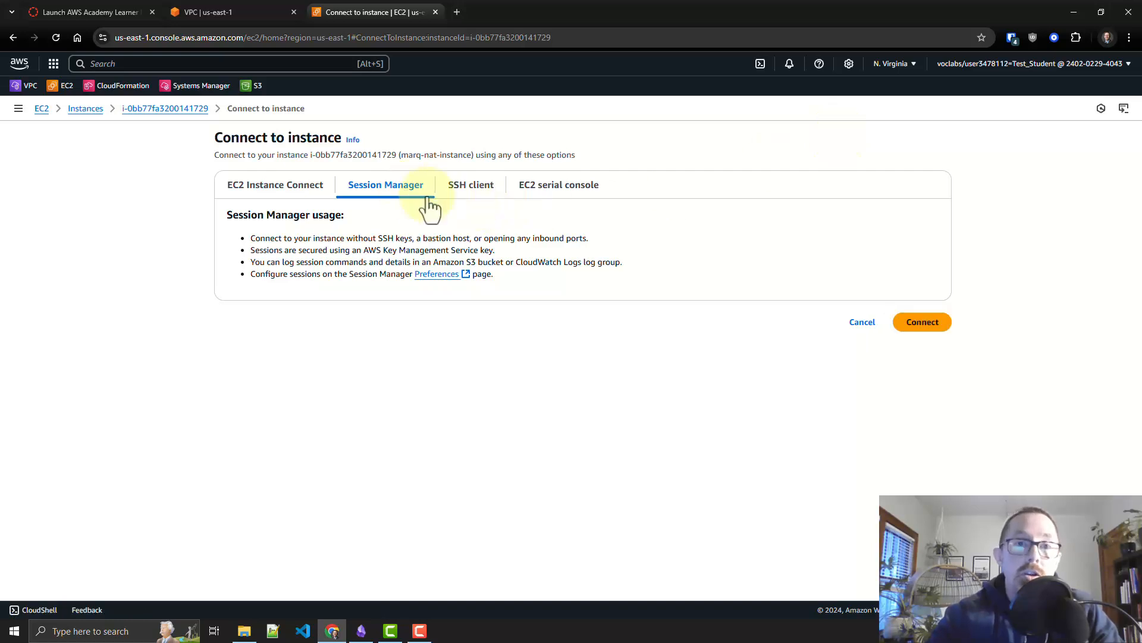
pyautogui.click(926, 326)
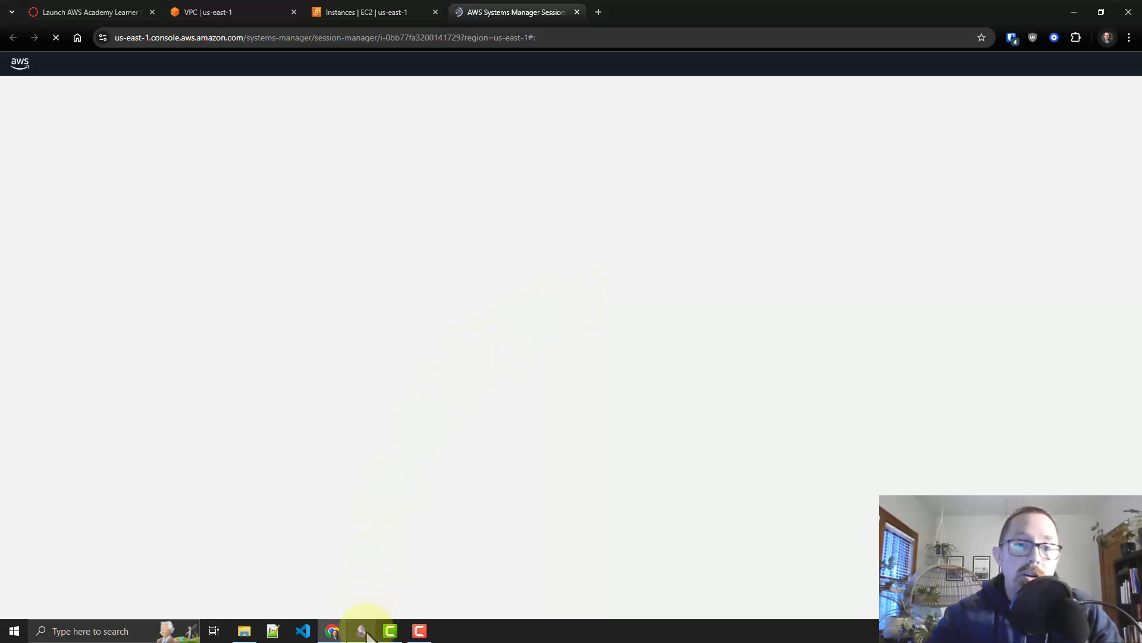
pyautogui.moveTo(364, 632)
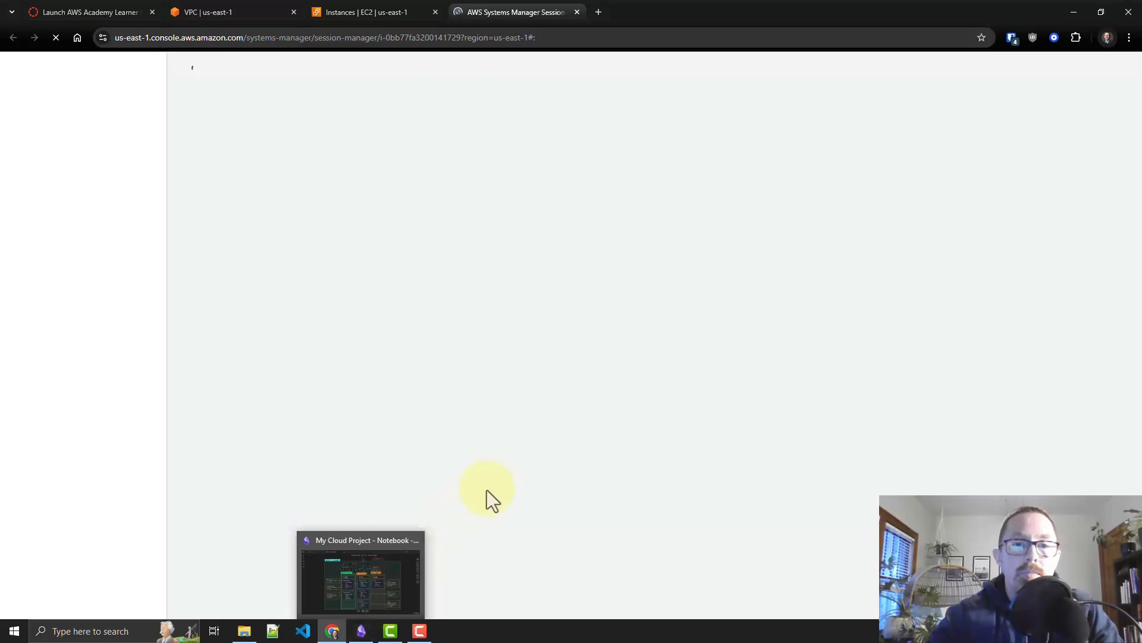
# Step: Copy the iptables NAT setup commands from the Obsidian note and return to the browser terminal
pyautogui.hotkey('alt', 'Tab')
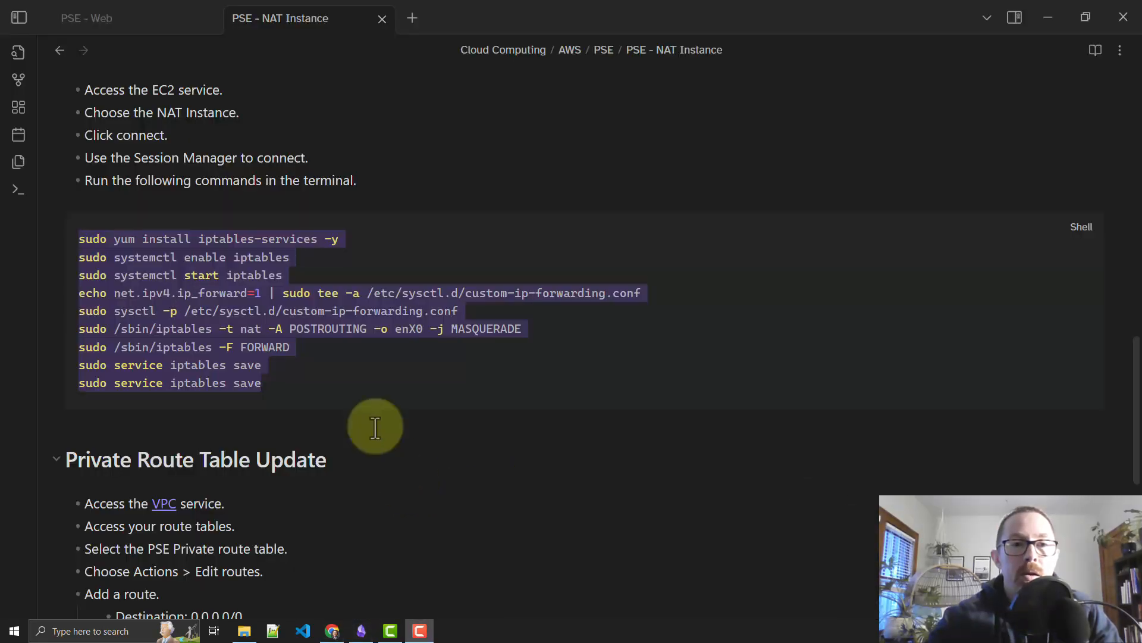
pyautogui.rightClick(228, 260)
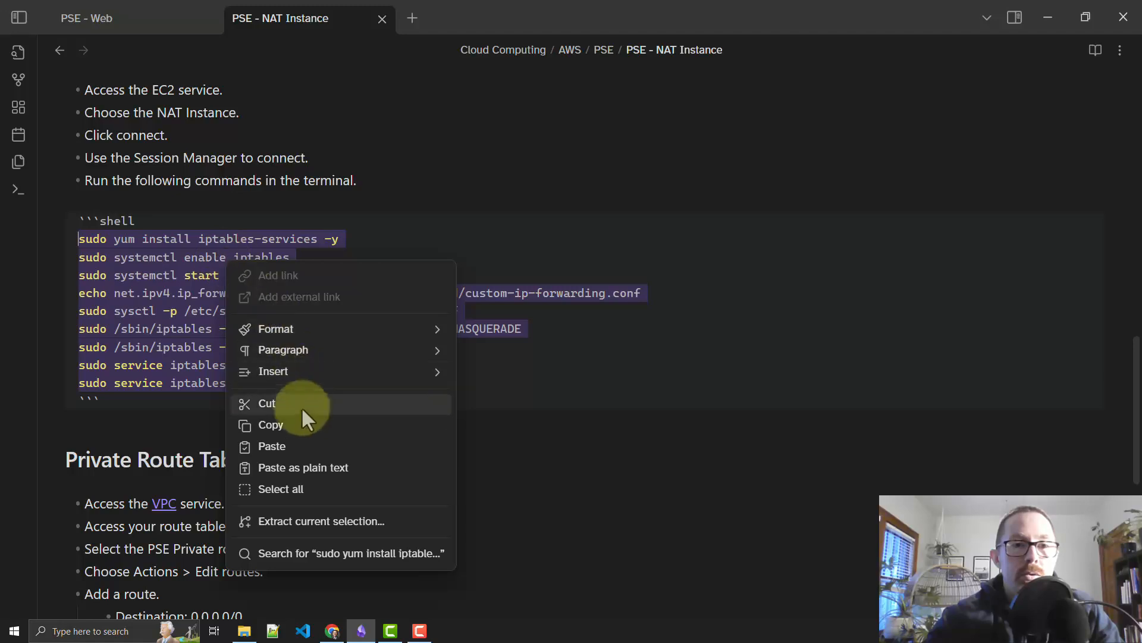
pyautogui.click(271, 424)
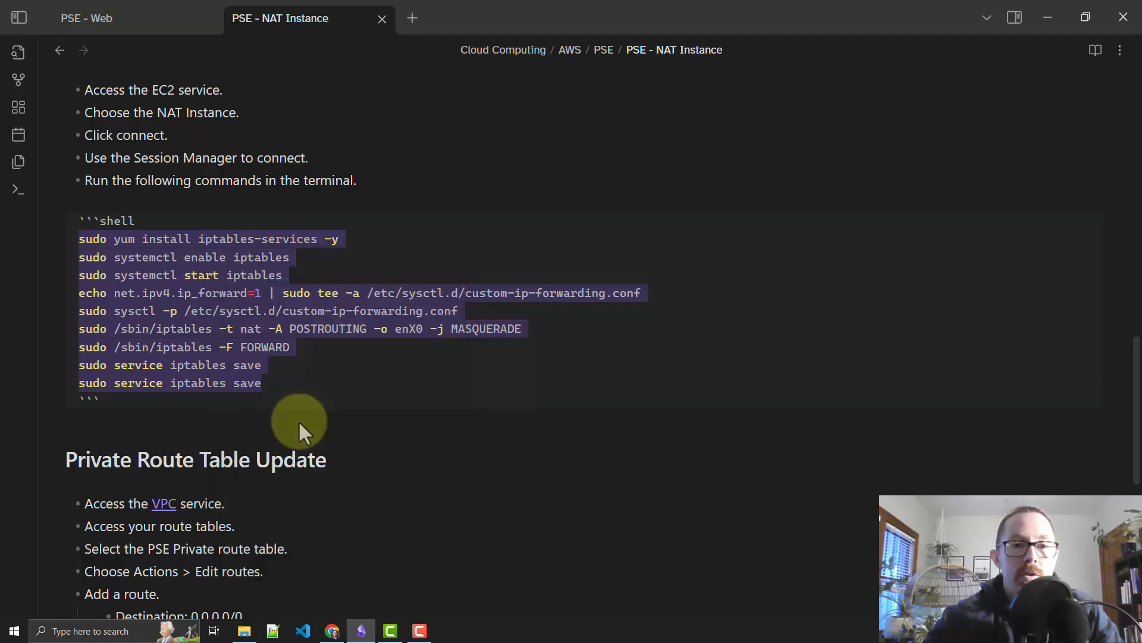
pyautogui.click(335, 632)
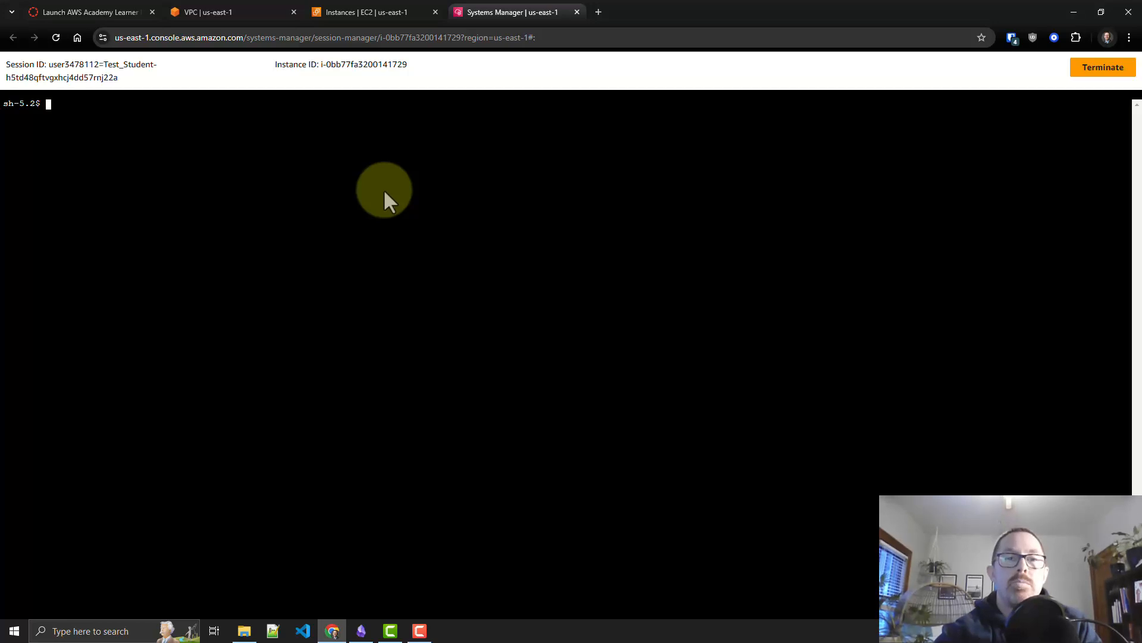
# Step: Paste and run the iptables setup commands in the NAT instance's terminal
pyautogui.rightClick(383, 188)
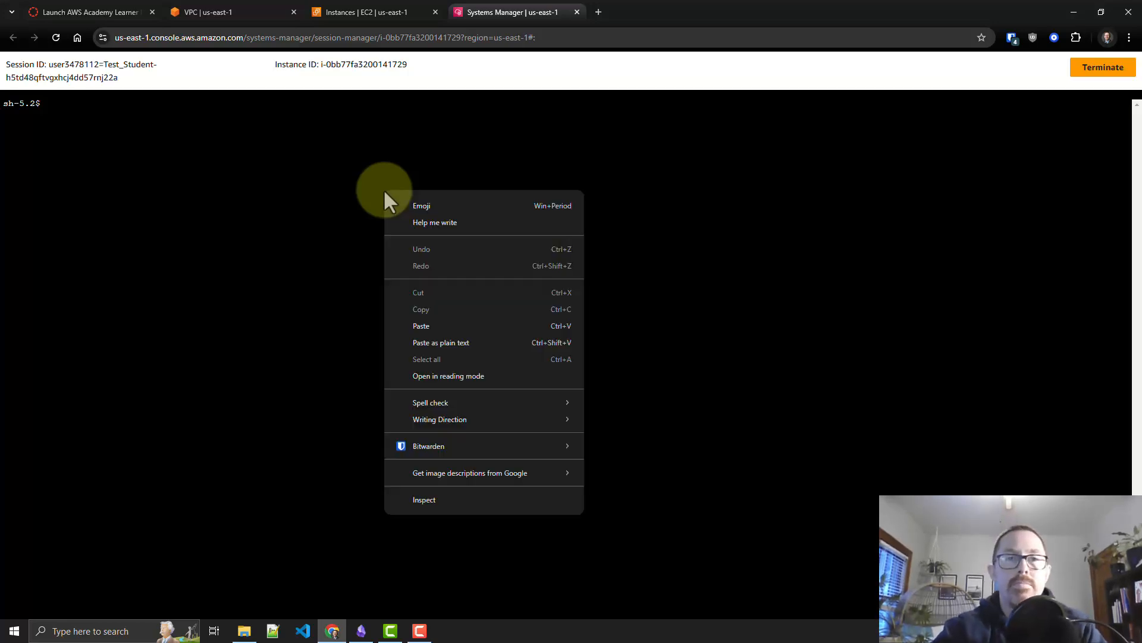
pyautogui.click(448, 338)
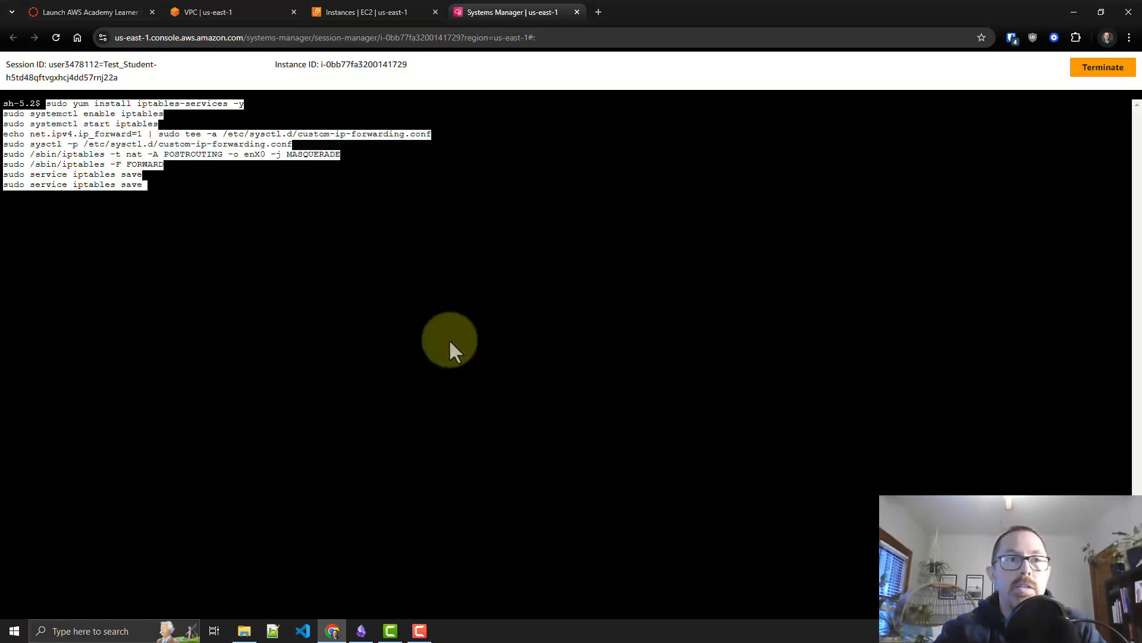
pyautogui.press('Return')
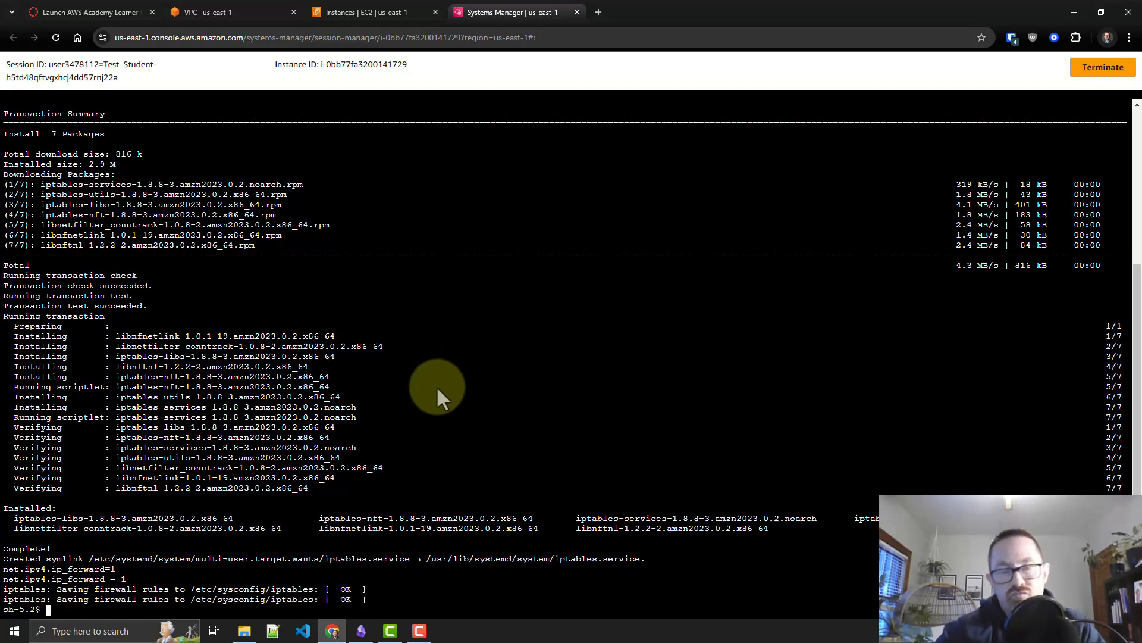
# Step: Disable source/destination checking on marq-nat-instance via Actions > Networking
pyautogui.click(380, 14)
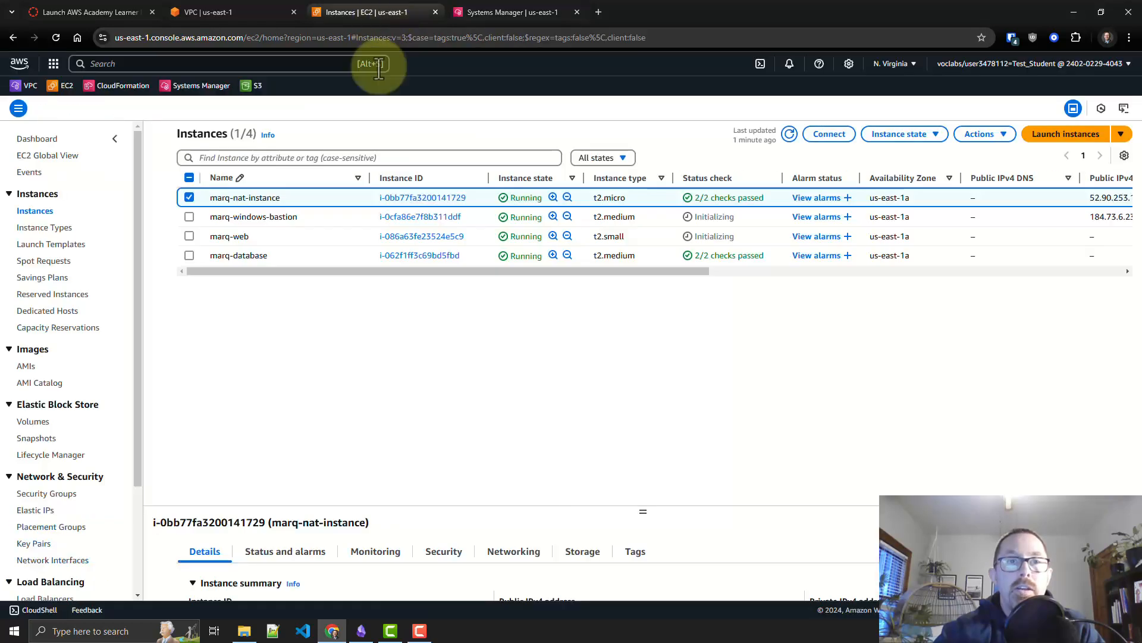
pyautogui.click(980, 138)
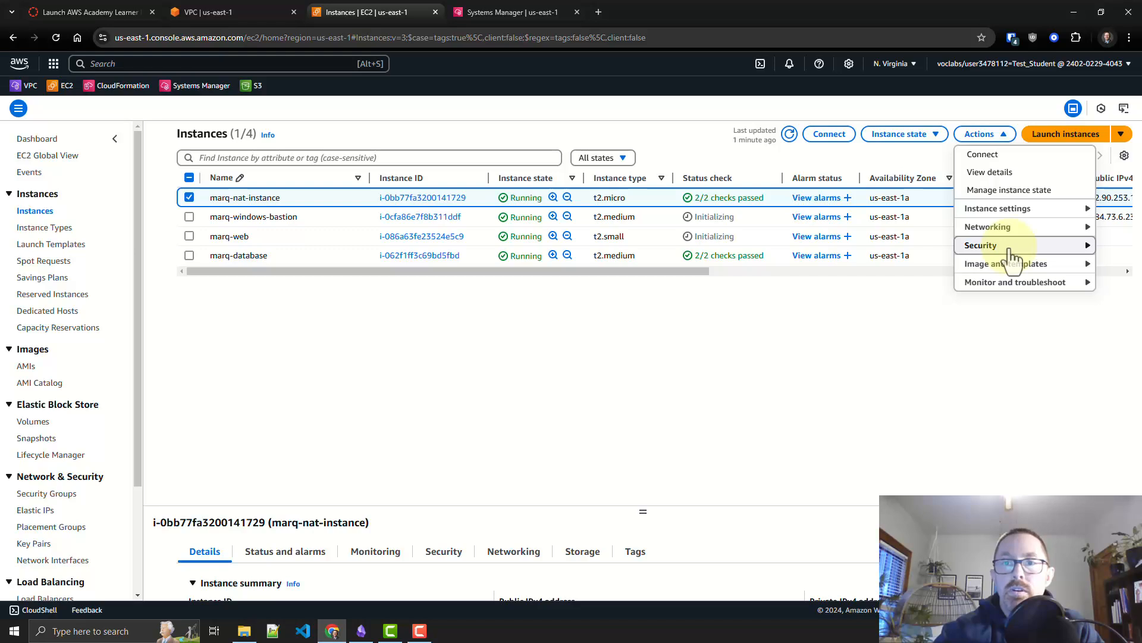
pyautogui.moveTo(1016, 232)
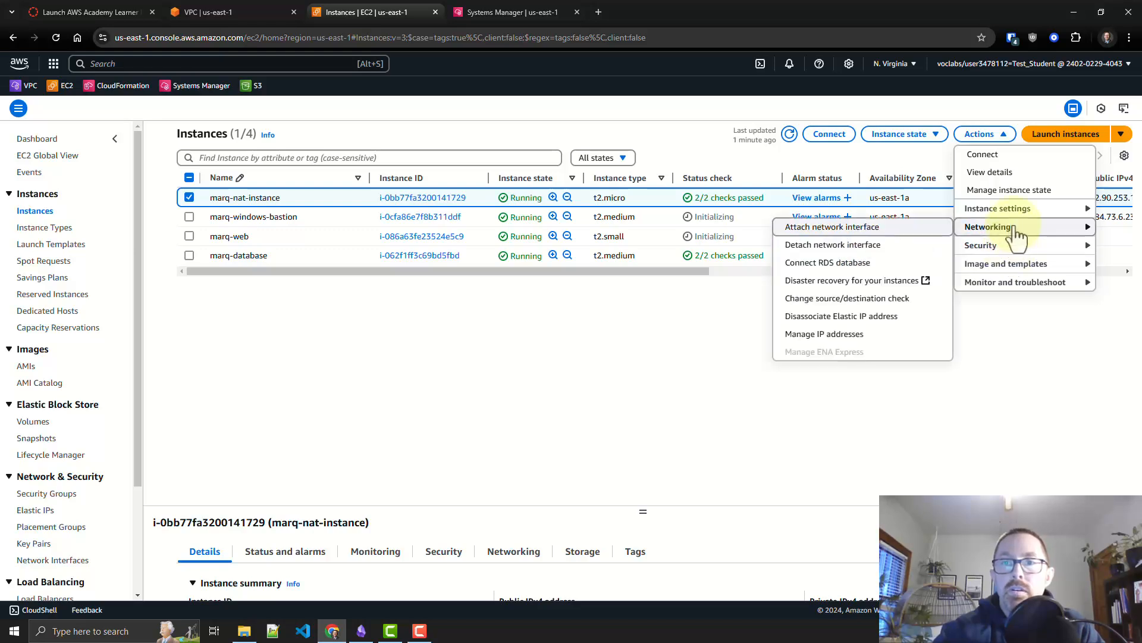
pyautogui.click(876, 299)
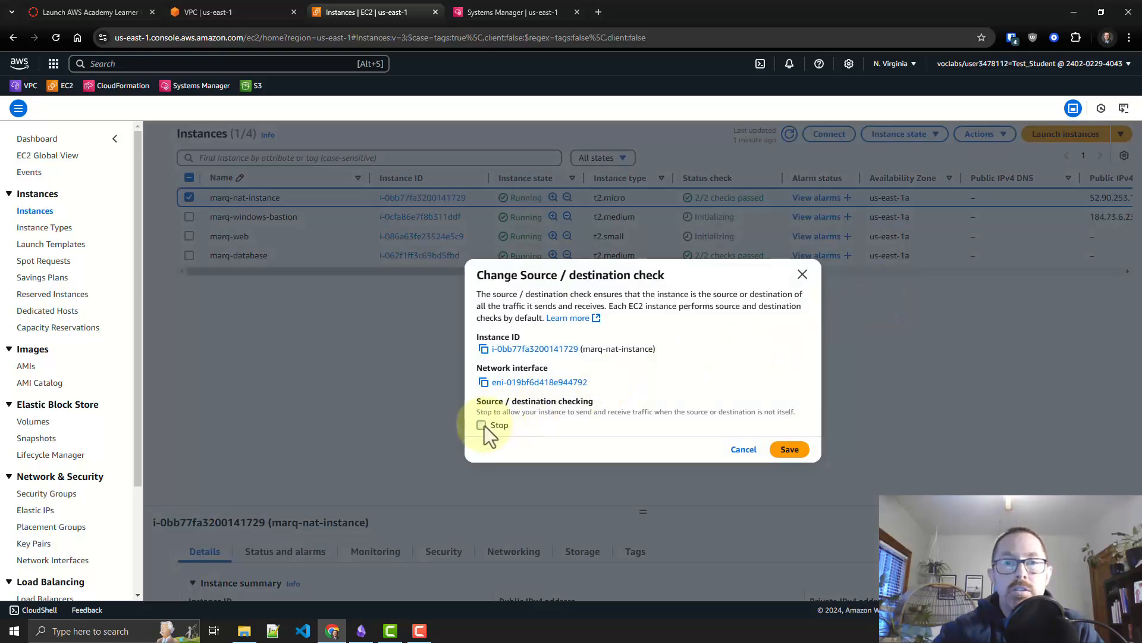
pyautogui.click(797, 453)
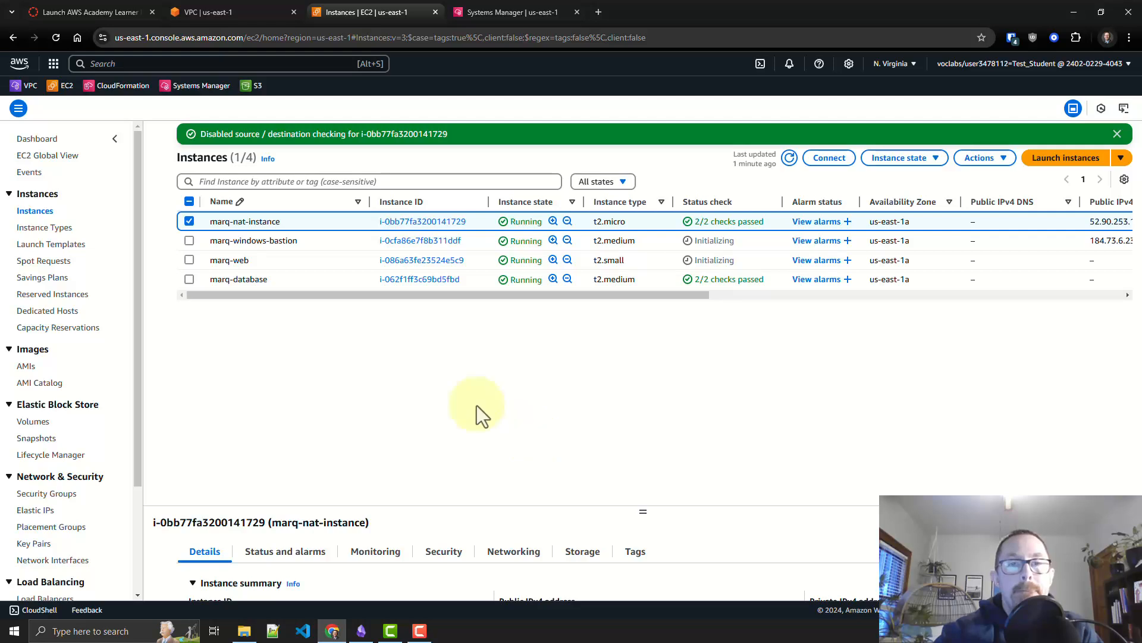
pyautogui.click(186, 221)
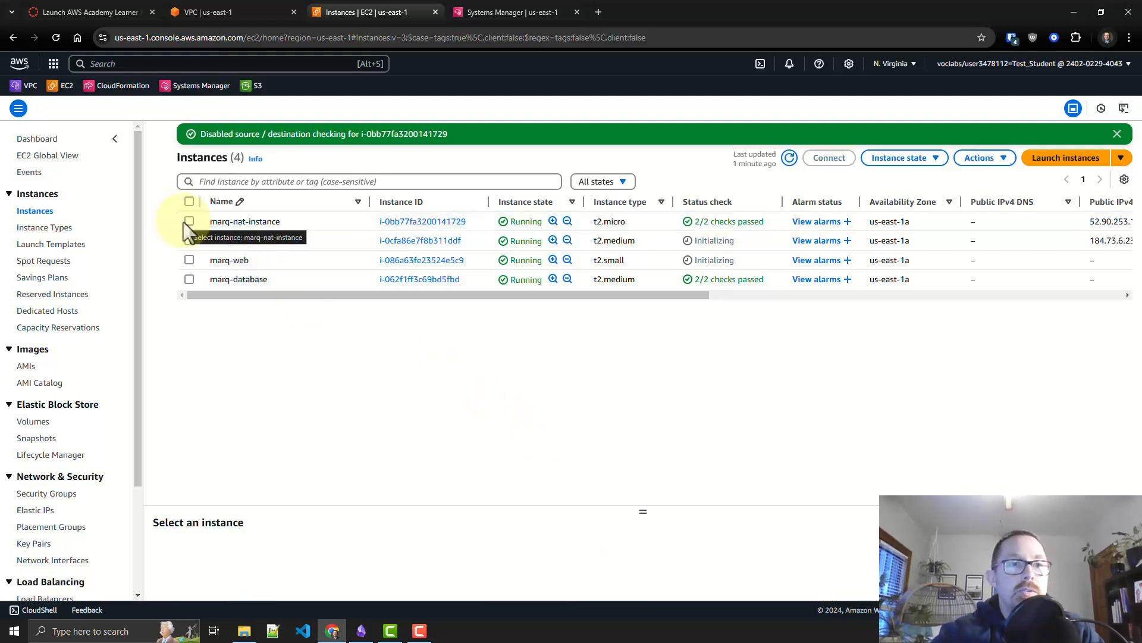
# Step: Bring up the routes of the marq-private-rt route table for editing
pyautogui.click(29, 89)
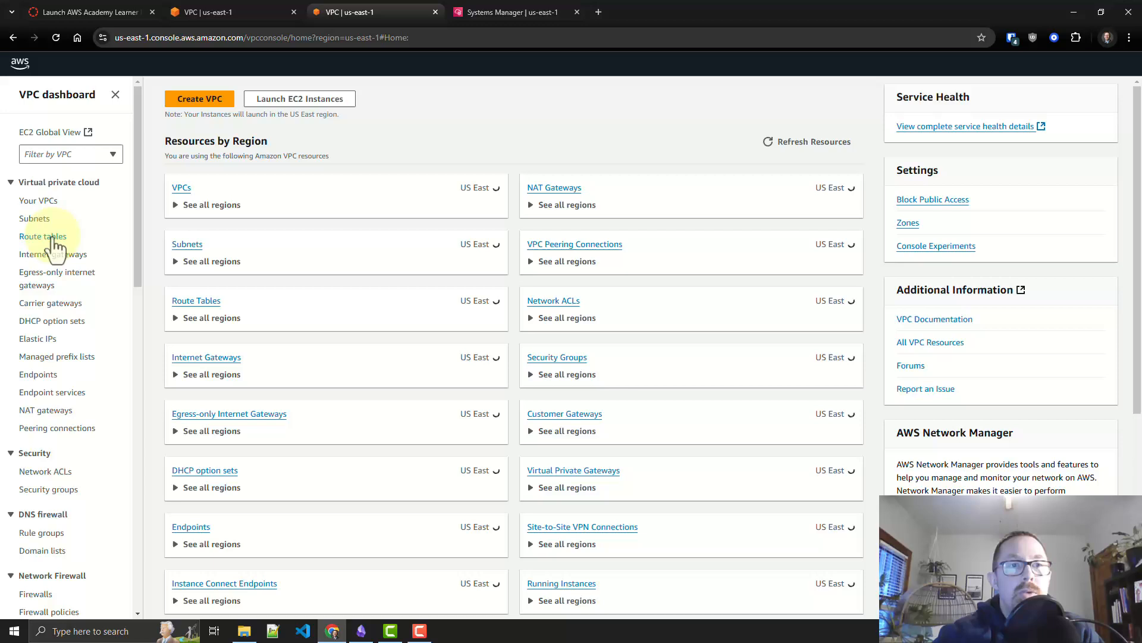
pyautogui.click(52, 236)
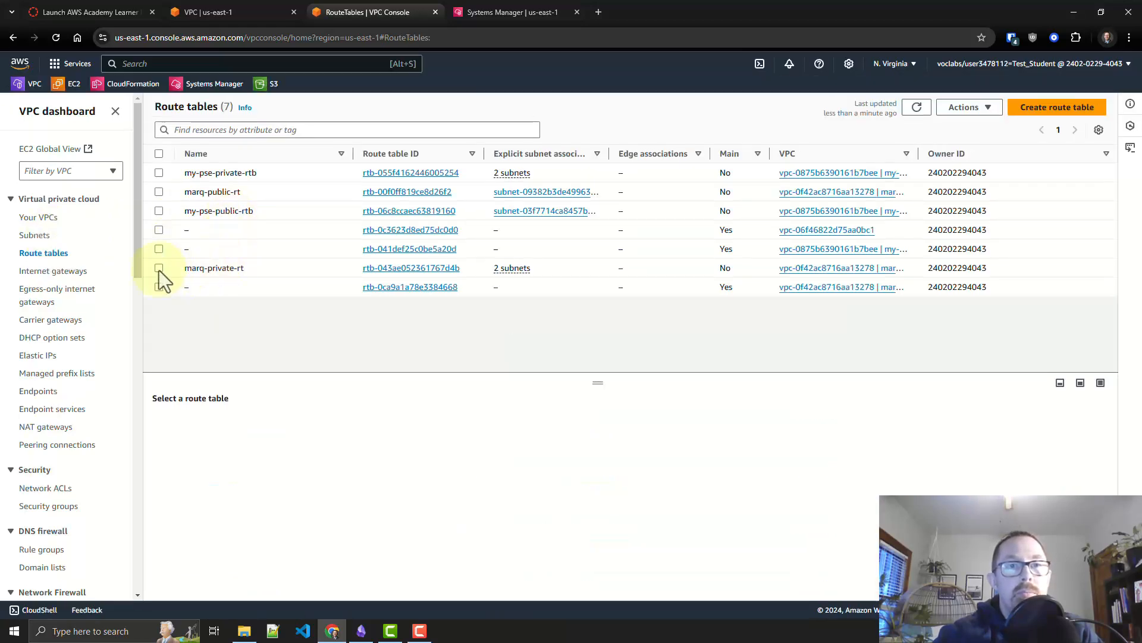
pyautogui.click(381, 268)
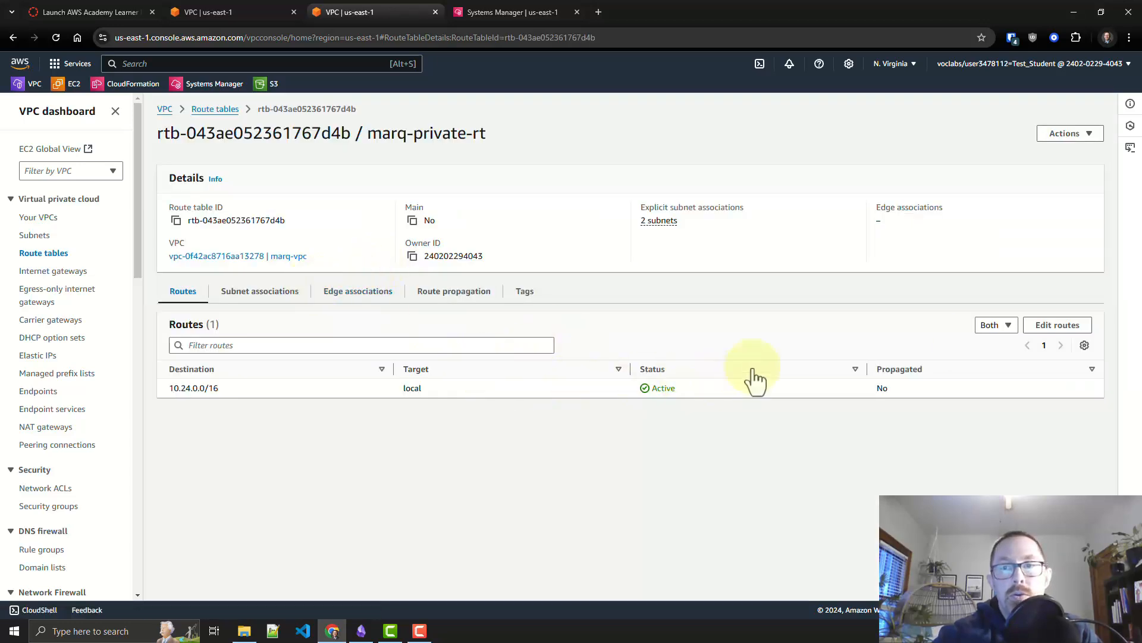
pyautogui.click(1045, 327)
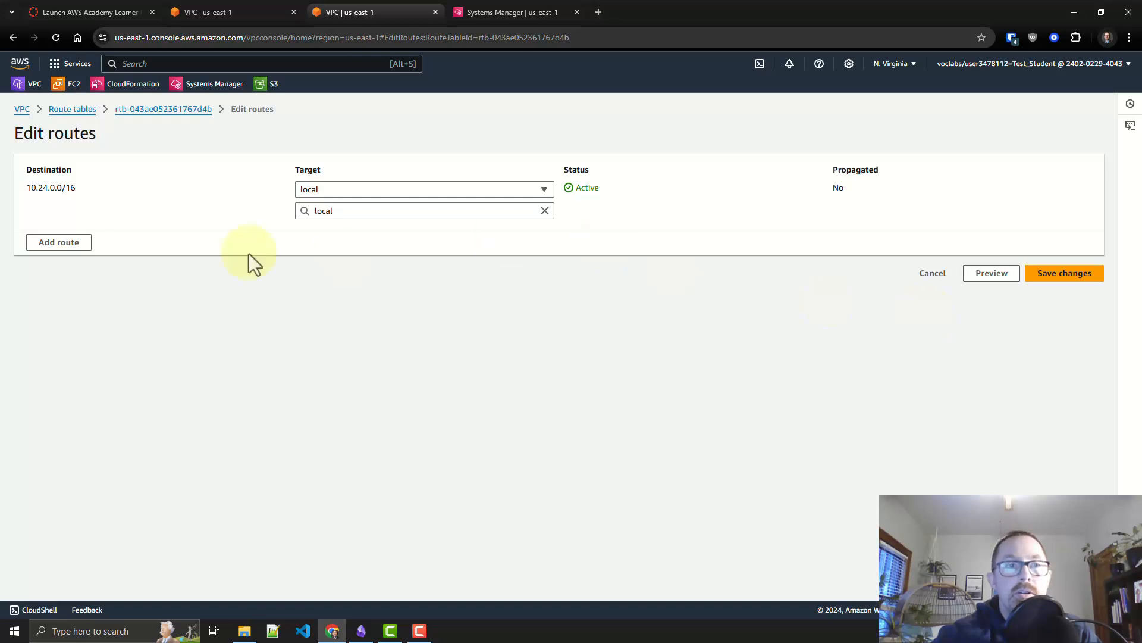
# Step: Add a 0.0.0.0/0 route targeting instance marq-nat-instance and save it
pyautogui.click(77, 244)
pyautogui.click(125, 233)
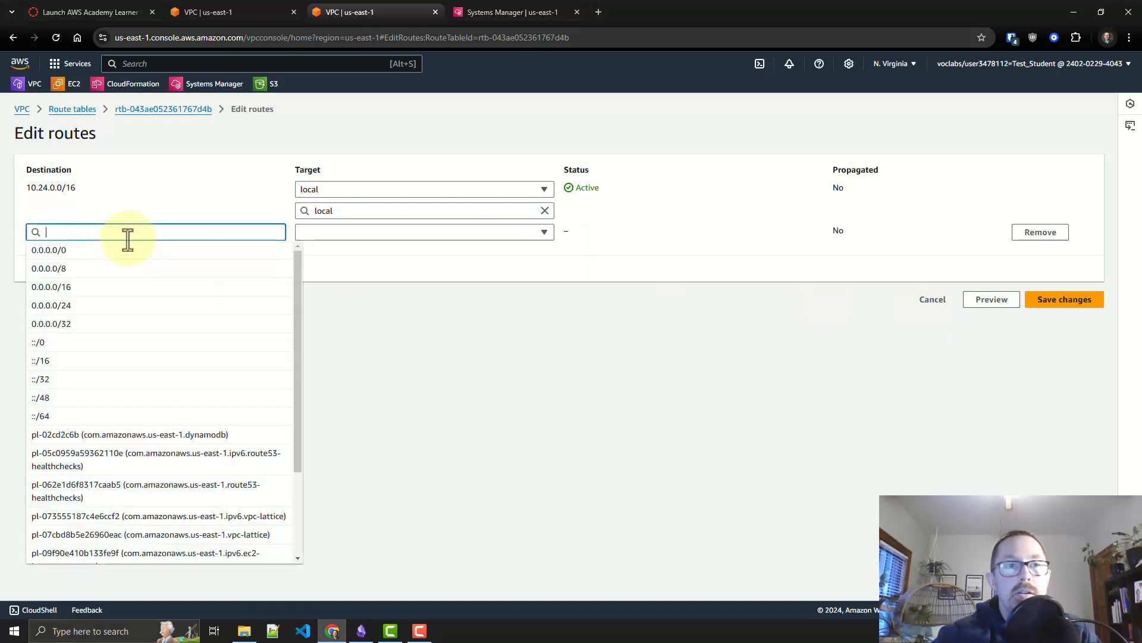
pyautogui.click(125, 251)
pyautogui.click(323, 234)
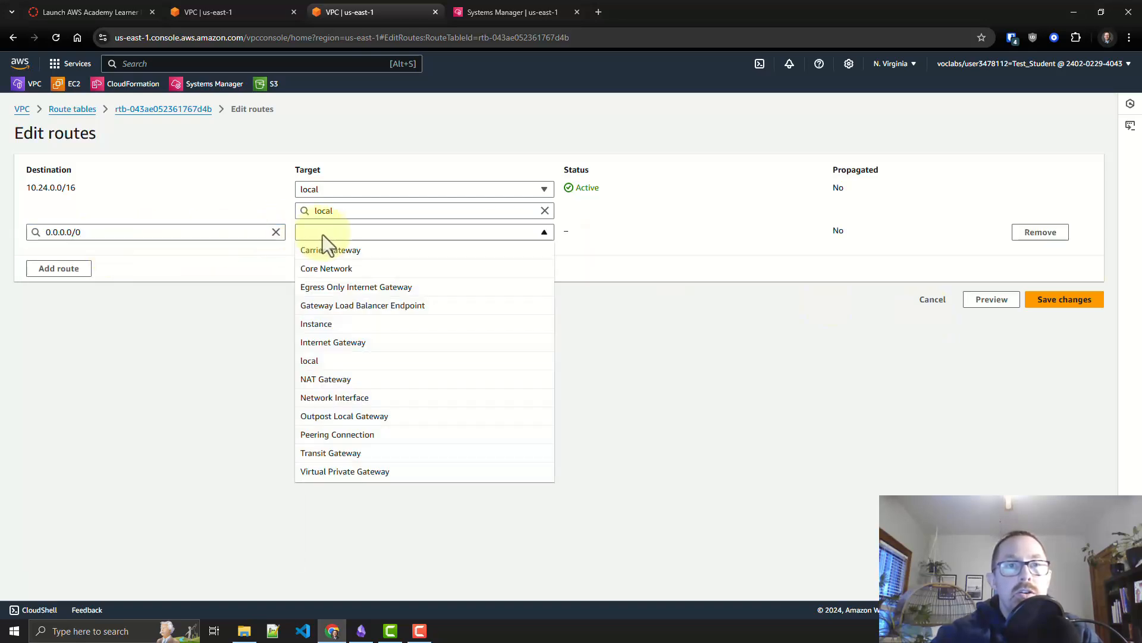
pyautogui.click(362, 326)
pyautogui.click(385, 251)
pyautogui.write('i-')
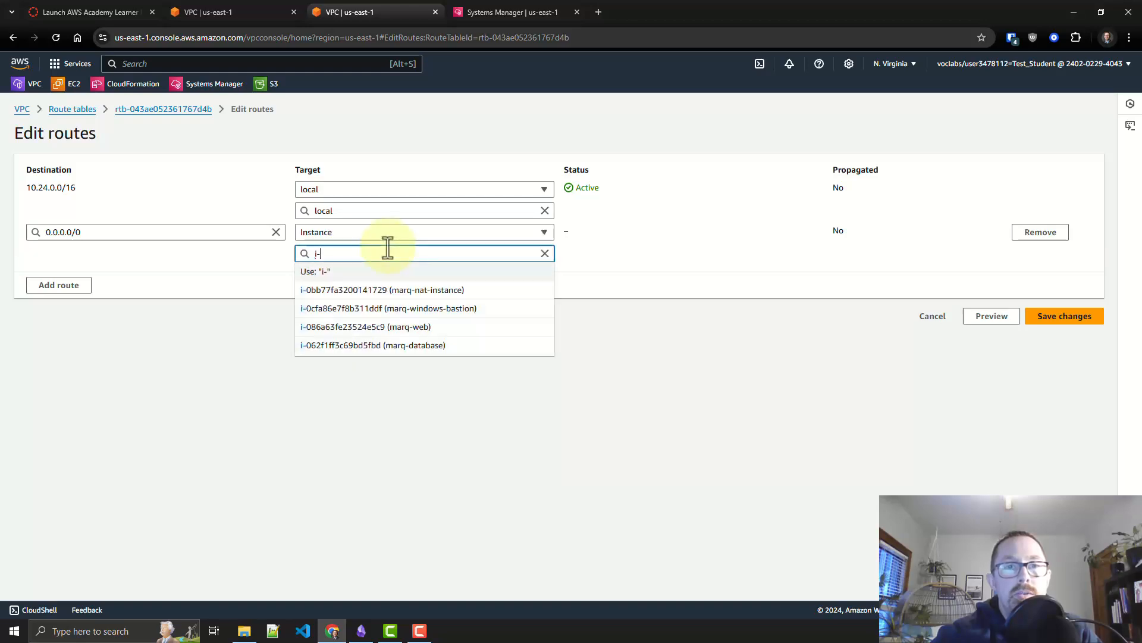
pyautogui.click(400, 291)
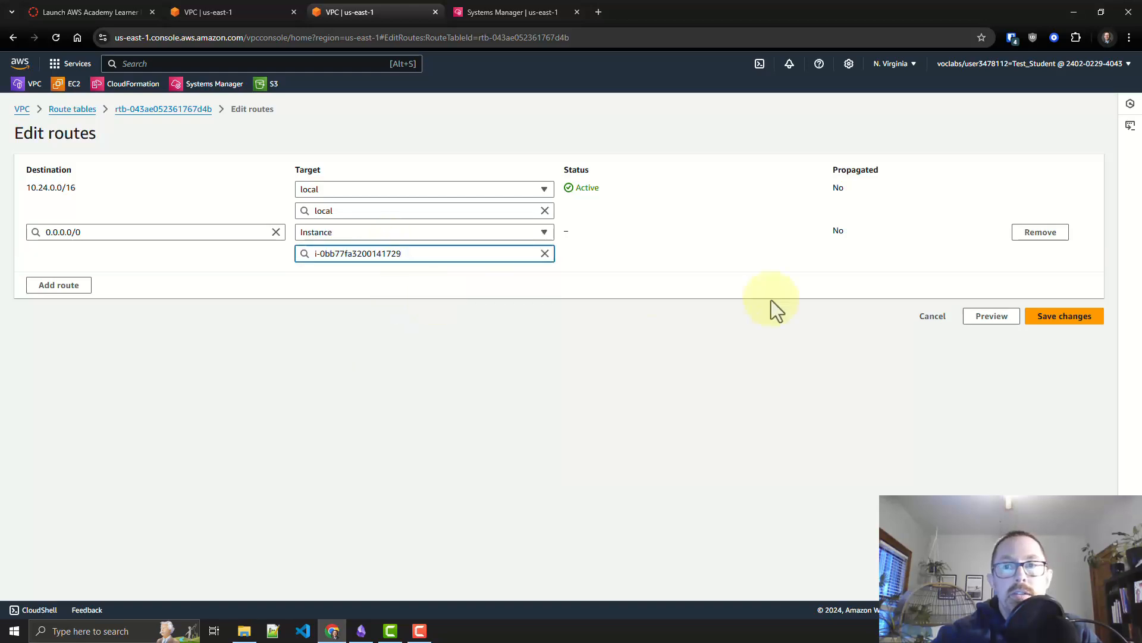
pyautogui.click(1050, 337)
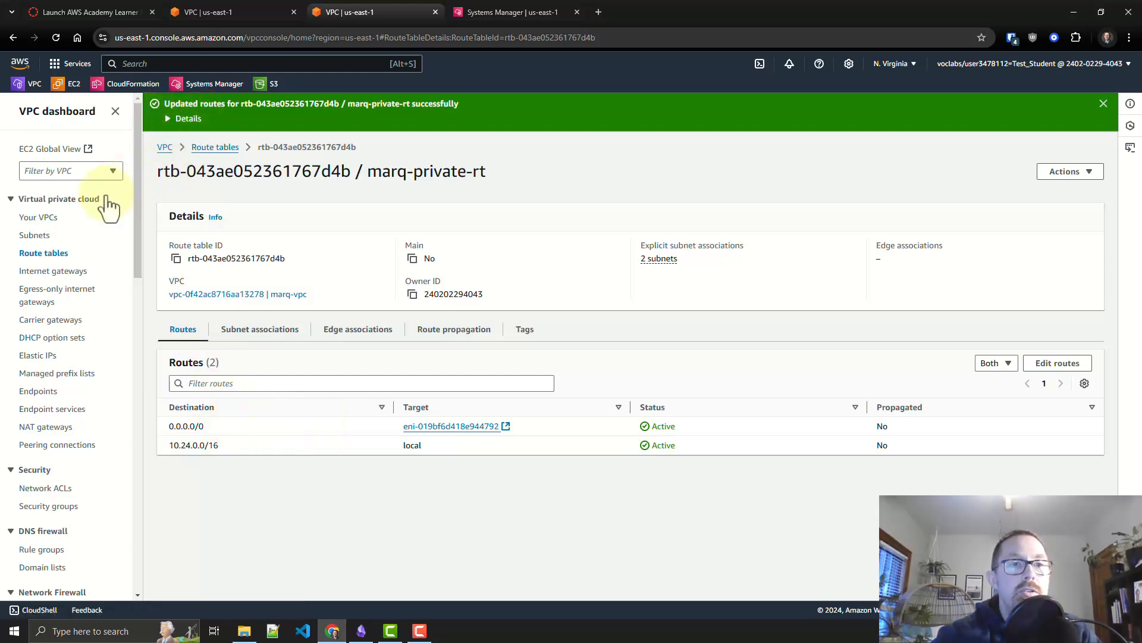
pyautogui.click(71, 87)
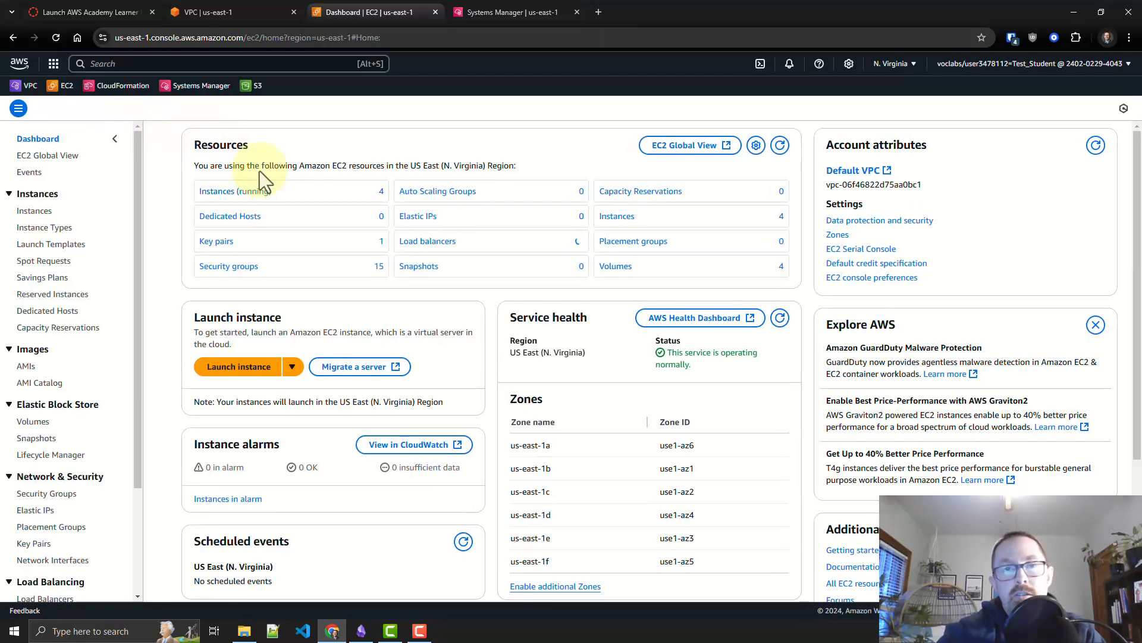
# Step: Select marq-web and marq-database in the running instances list and reboot both
pyautogui.click(251, 190)
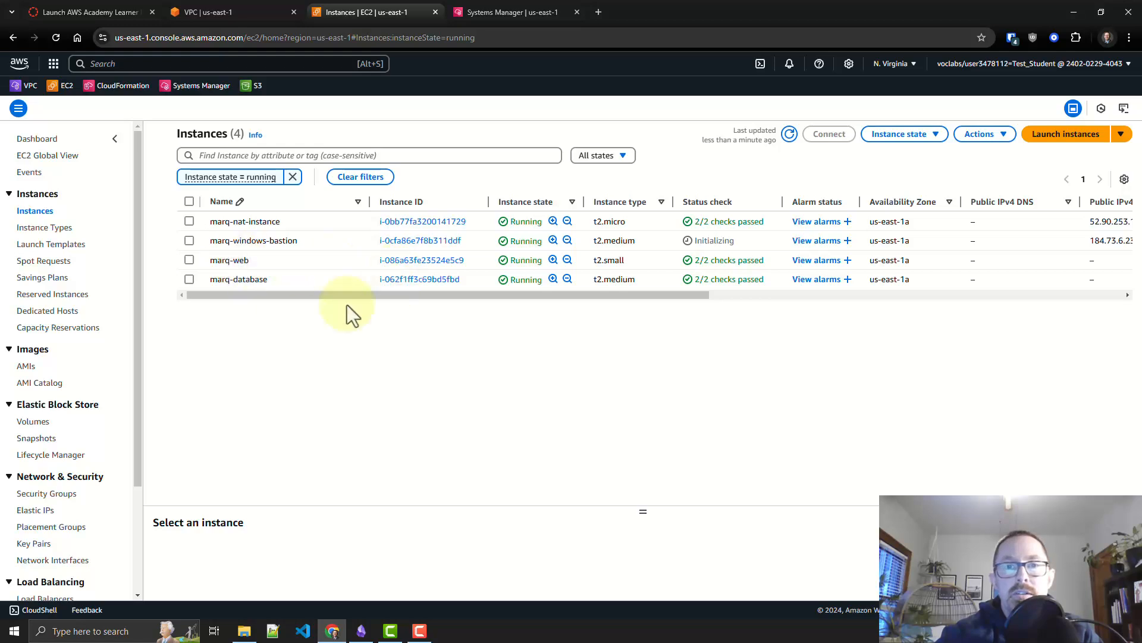
pyautogui.click(187, 263)
pyautogui.click(188, 263)
pyautogui.click(188, 263)
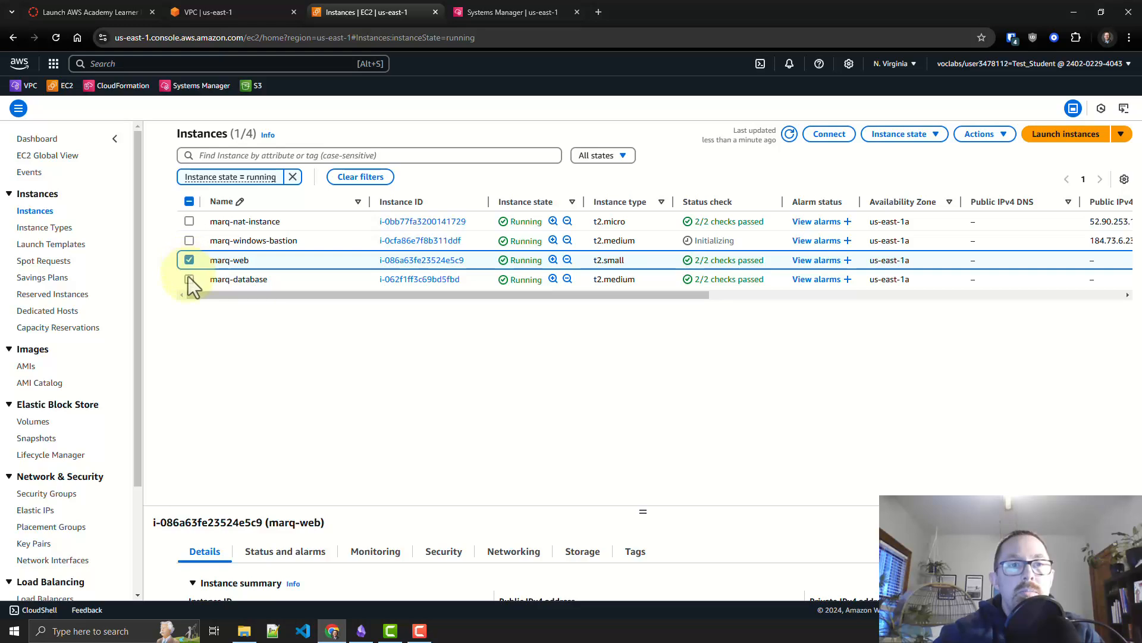
pyautogui.click(188, 278)
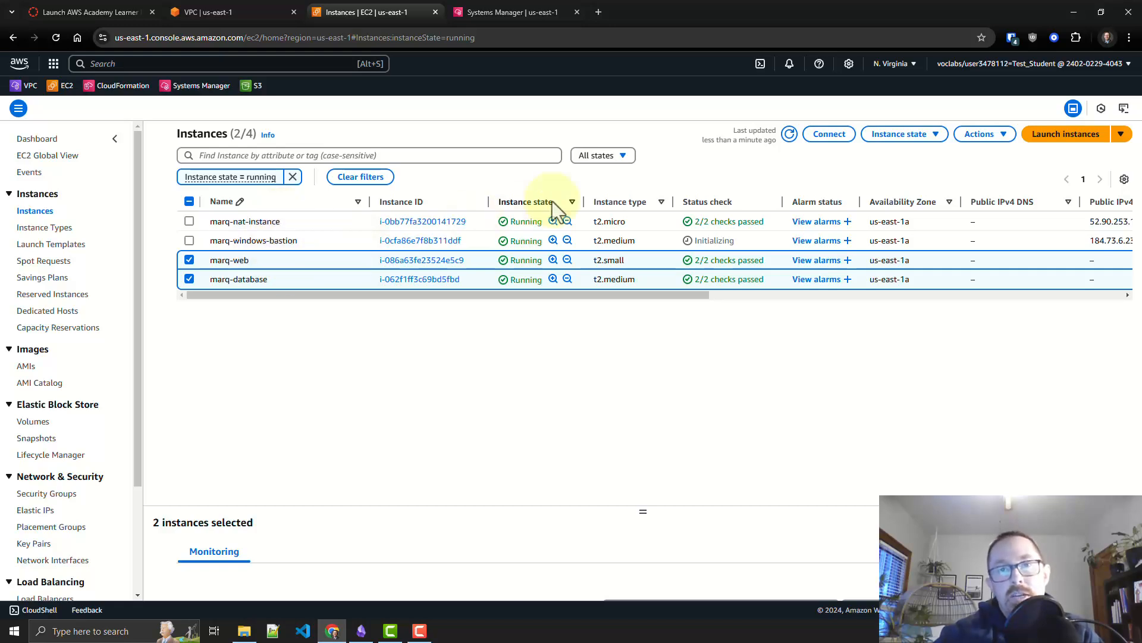
pyautogui.click(916, 136)
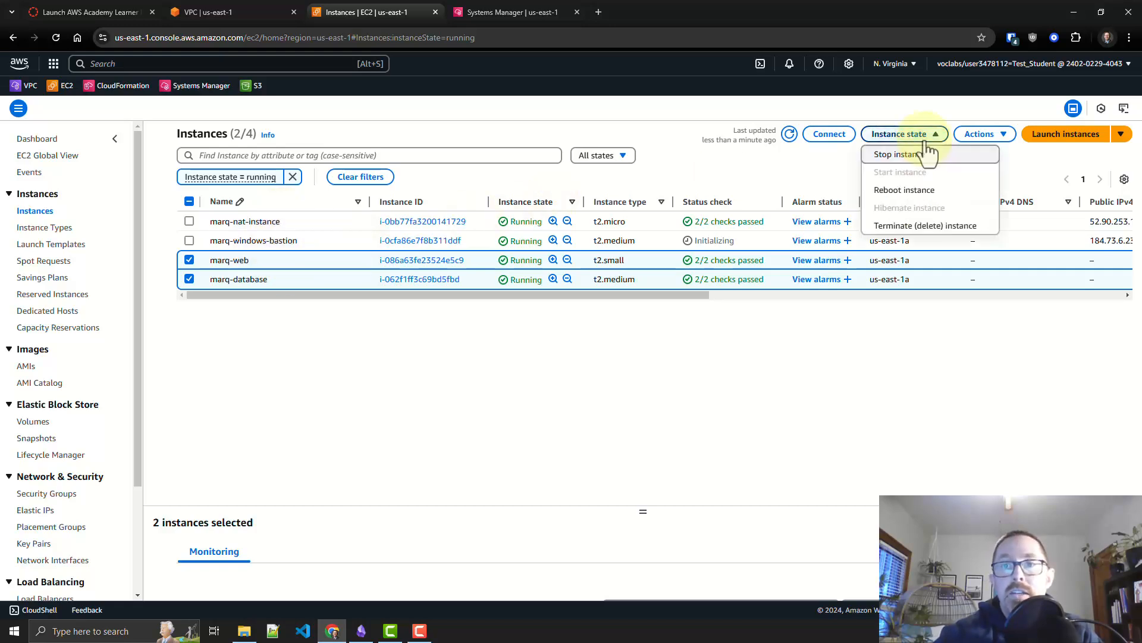
pyautogui.click(916, 187)
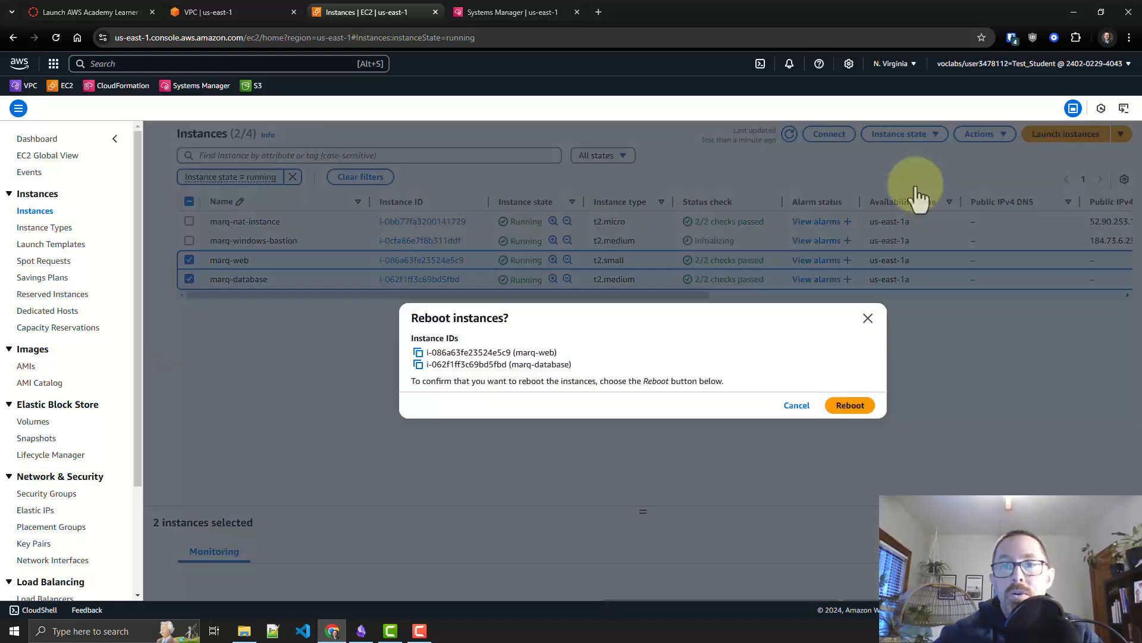
pyautogui.click(850, 405)
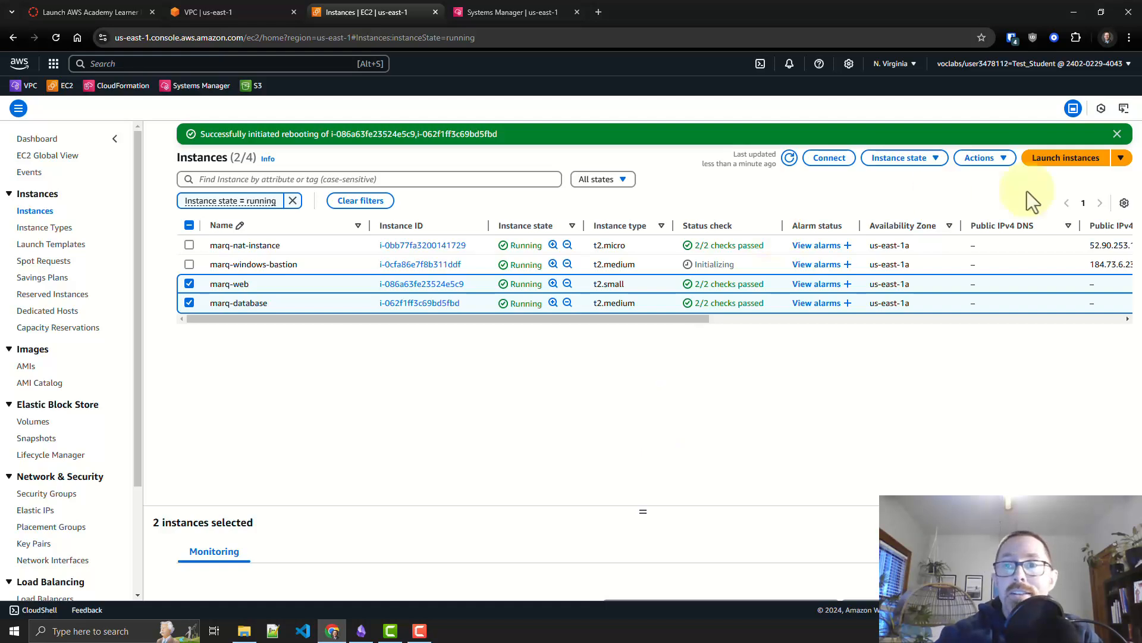
pyautogui.click(1074, 161)
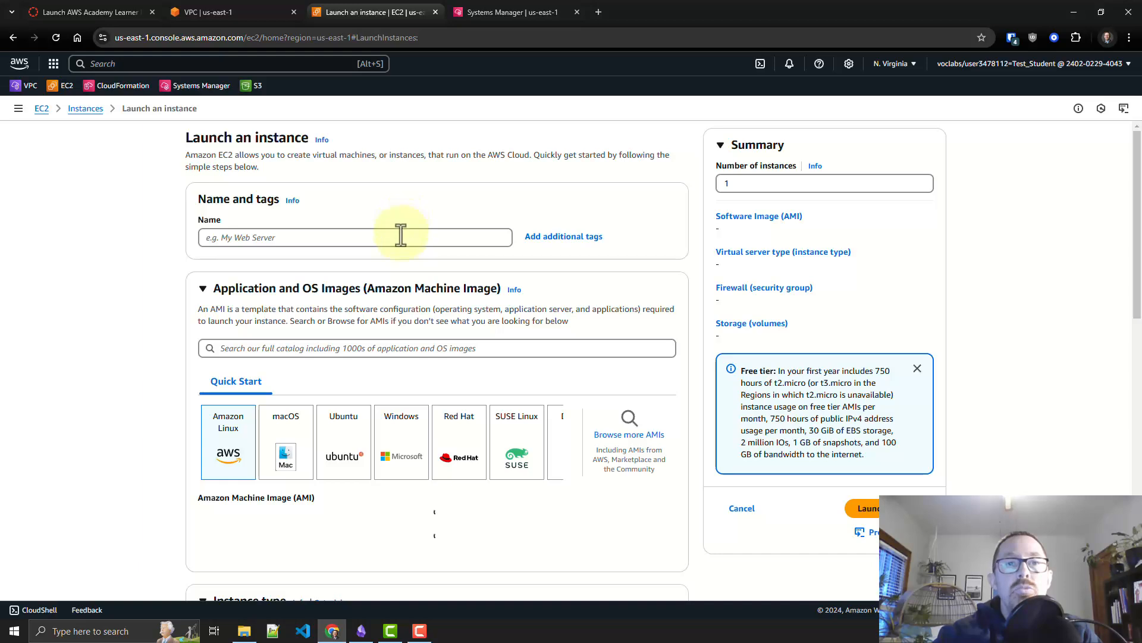
# Step: Name the instance marq-active-directory and choose the Windows Server 2022 Base AMI
pyautogui.click(403, 237)
pyautogui.write('ma')
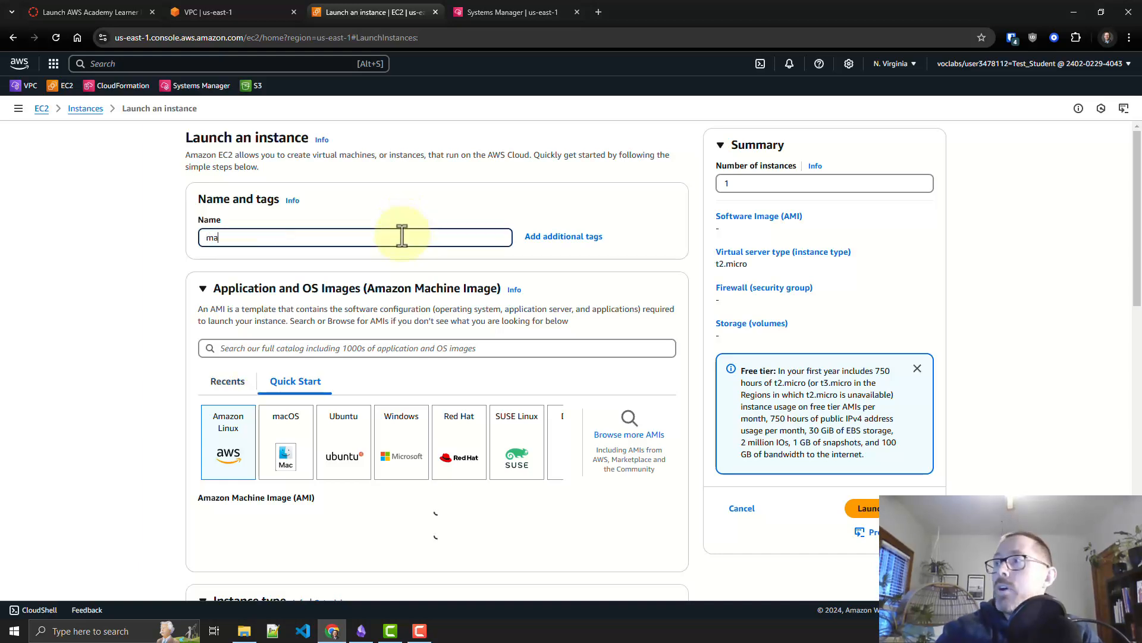
pyautogui.write('rq-active')
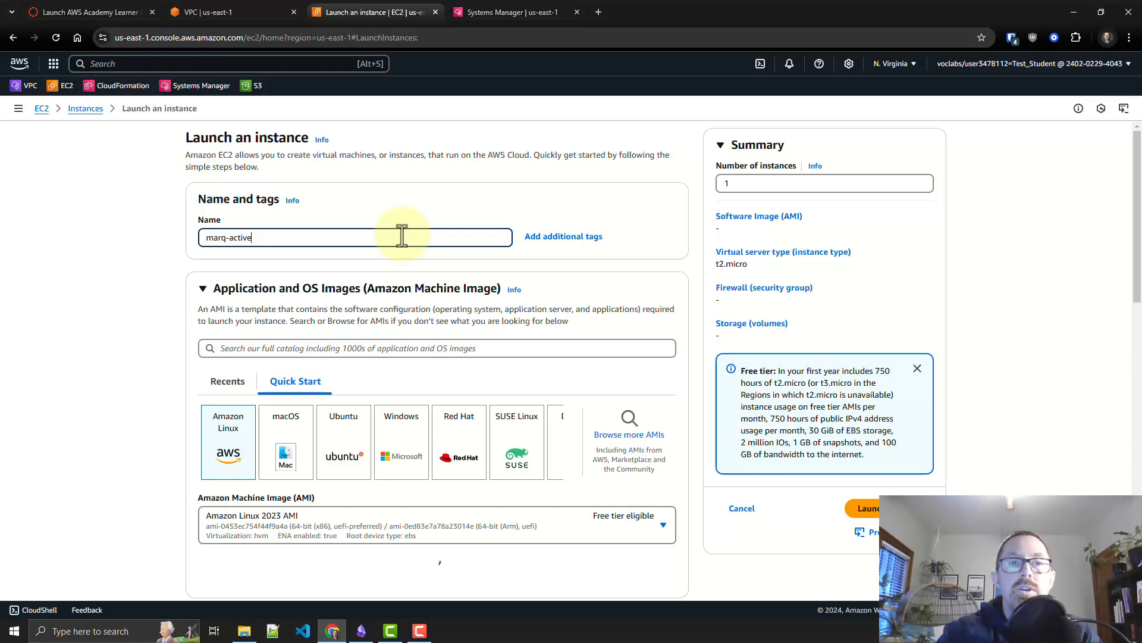
pyautogui.write('-directory')
pyautogui.scroll(-1, 345, 262)
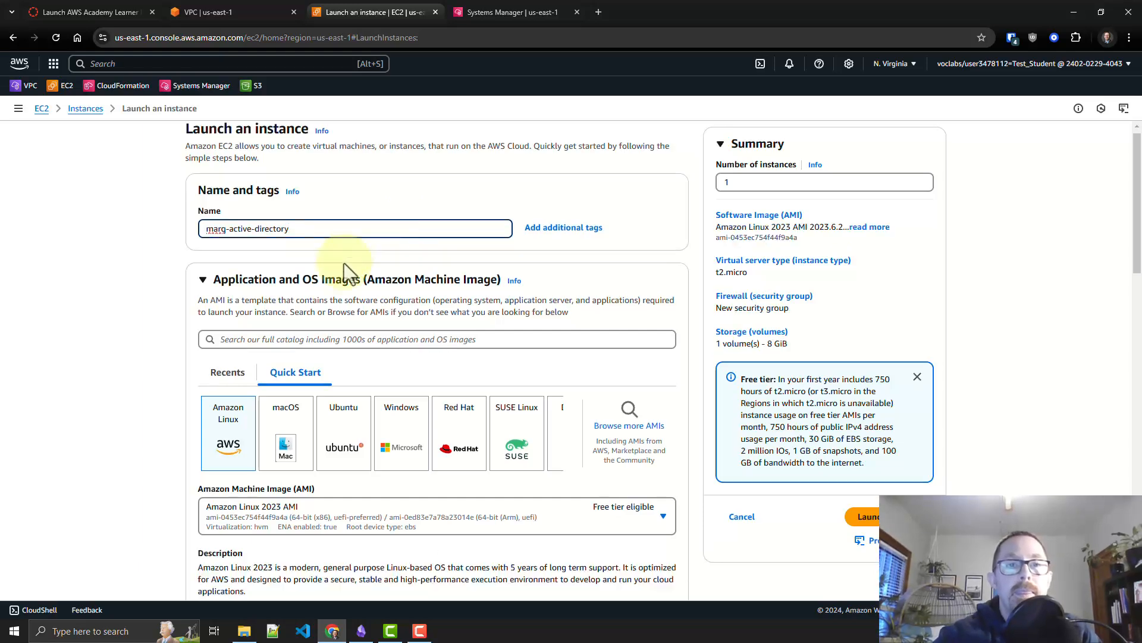
pyautogui.scroll(-2, 344, 263)
pyautogui.click(394, 316)
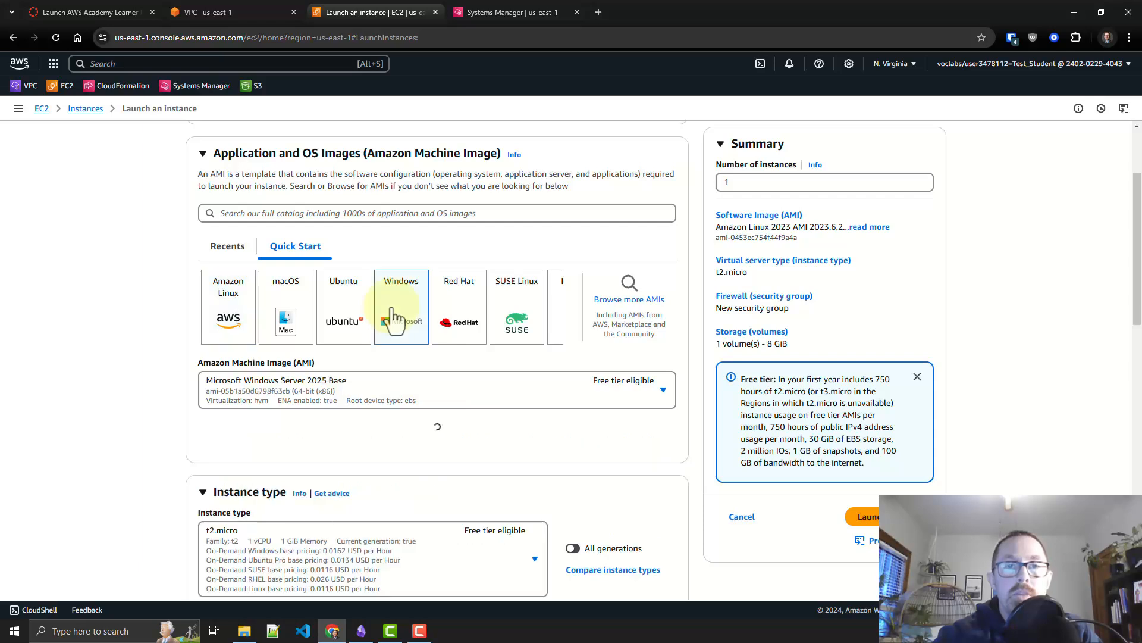
pyautogui.scroll(-1, 394, 317)
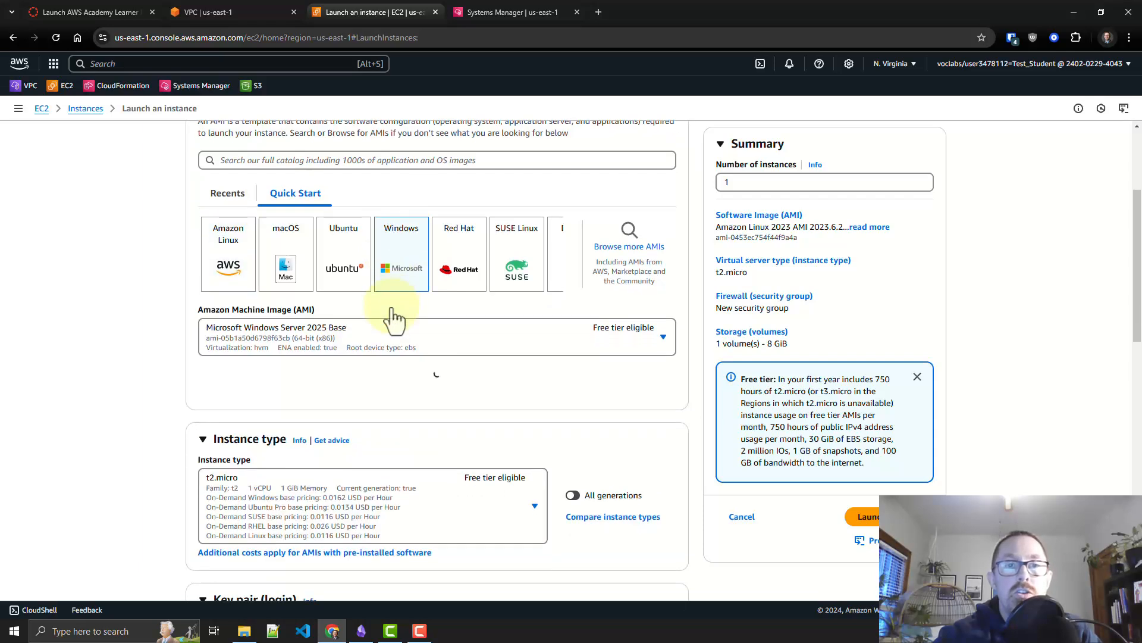
pyautogui.click(509, 336)
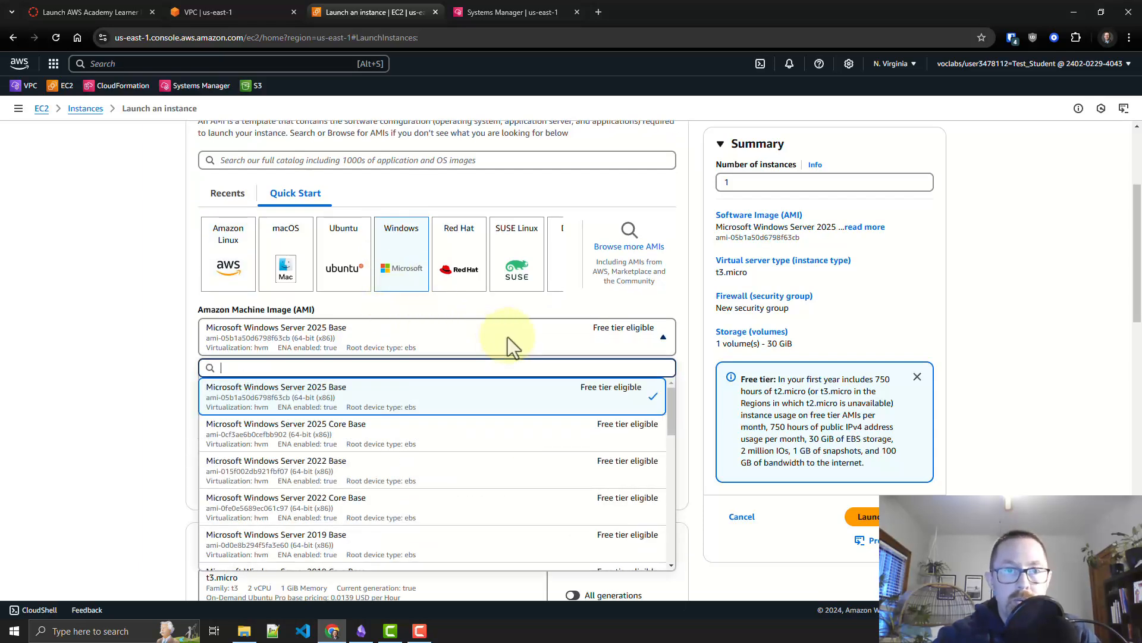
pyautogui.scroll(-3, 508, 337)
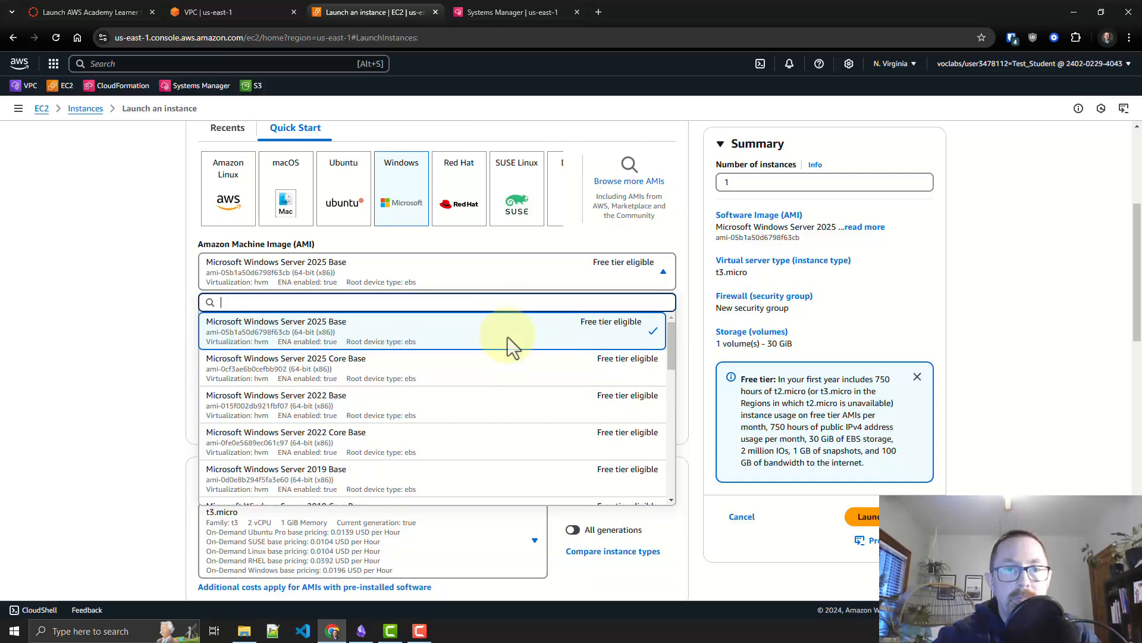
pyautogui.click(488, 368)
# Step: Set the instance type to t2.medium and the key pair to vockey
pyautogui.scroll(-1, 485, 364)
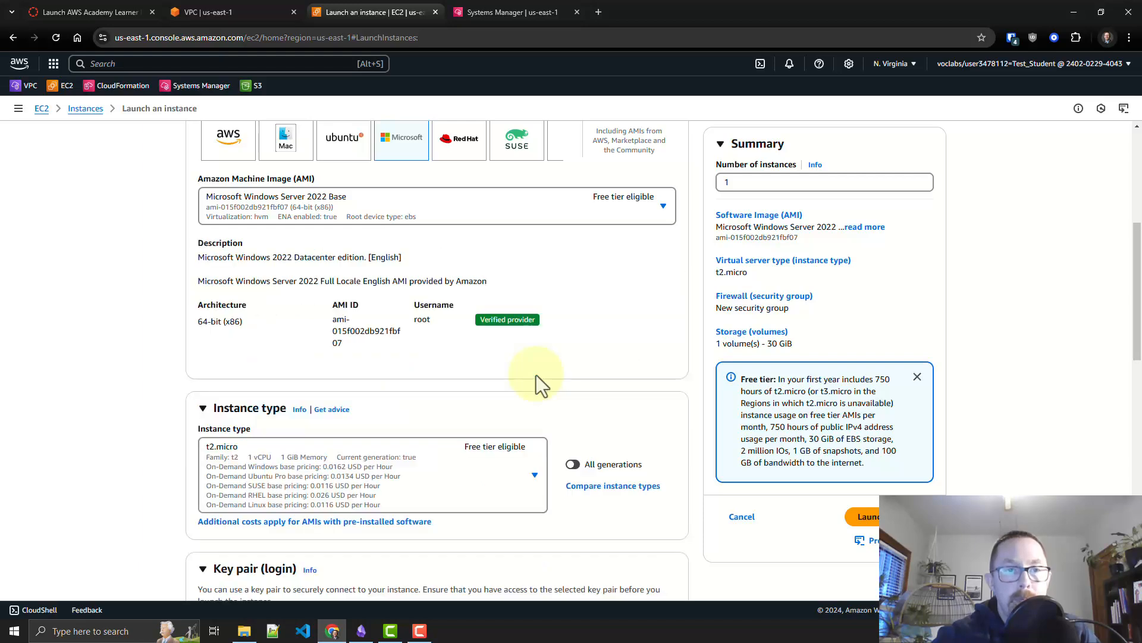
pyautogui.scroll(-2, 536, 375)
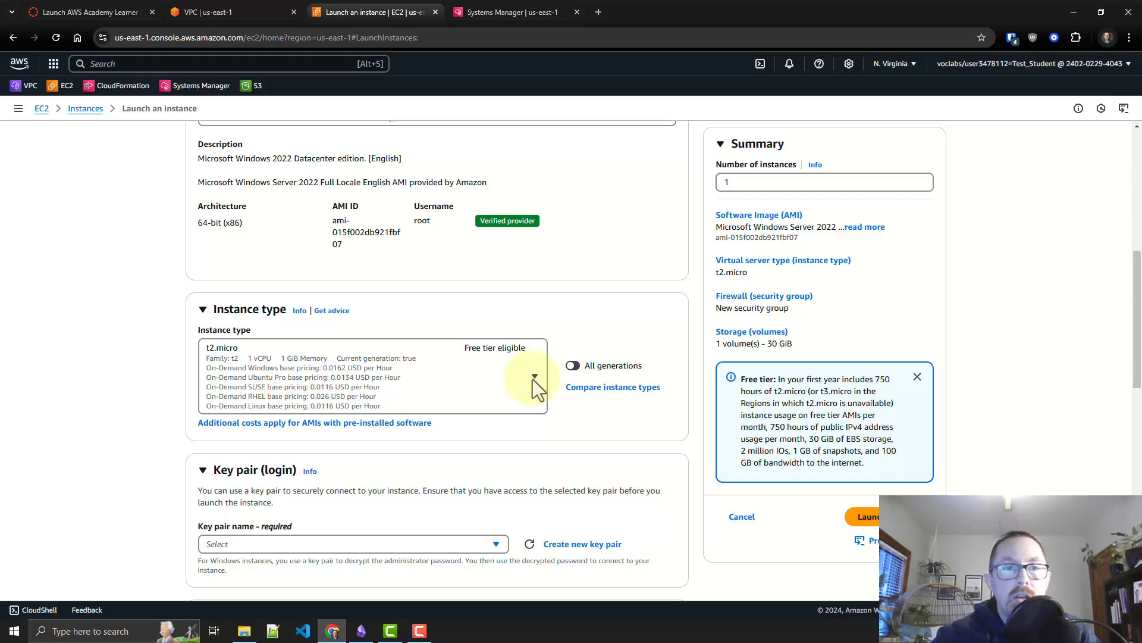
pyautogui.click(533, 380)
pyautogui.scroll(-3, 474, 271)
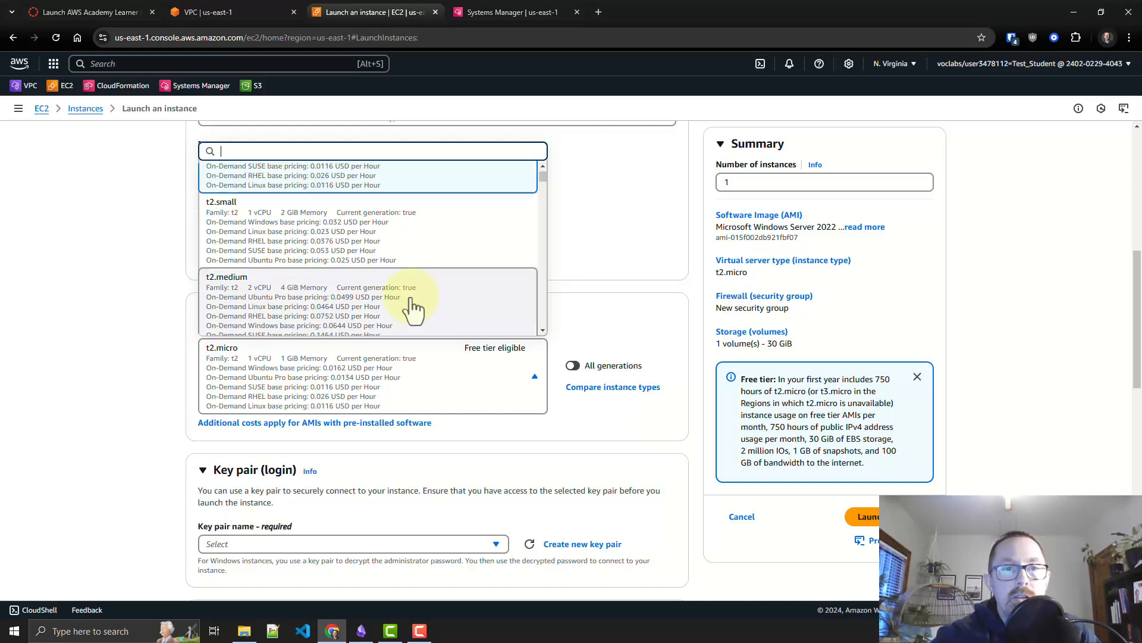
pyautogui.click(412, 308)
pyautogui.scroll(-2, 178, 370)
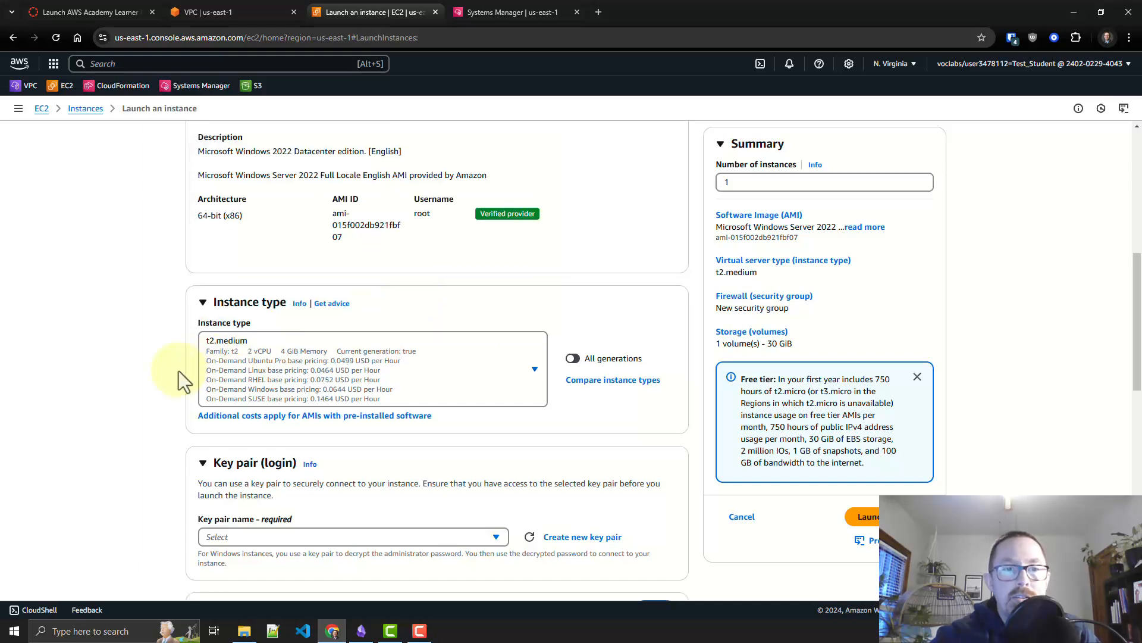
pyautogui.scroll(-1, 179, 370)
pyautogui.click(253, 365)
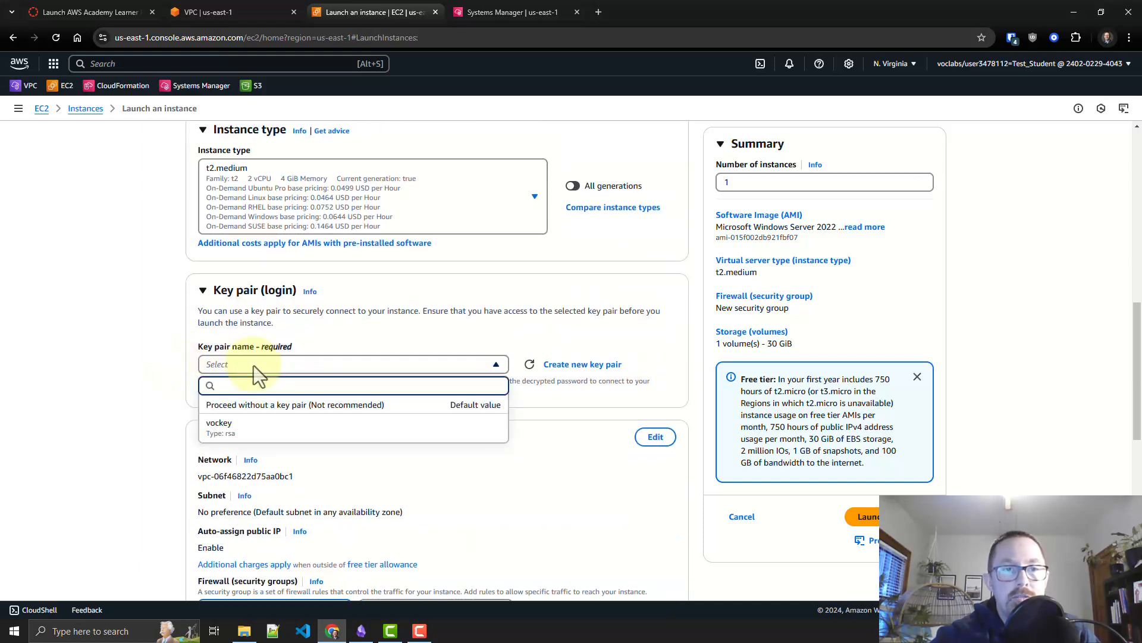
pyautogui.click(256, 425)
pyautogui.scroll(-3, 149, 378)
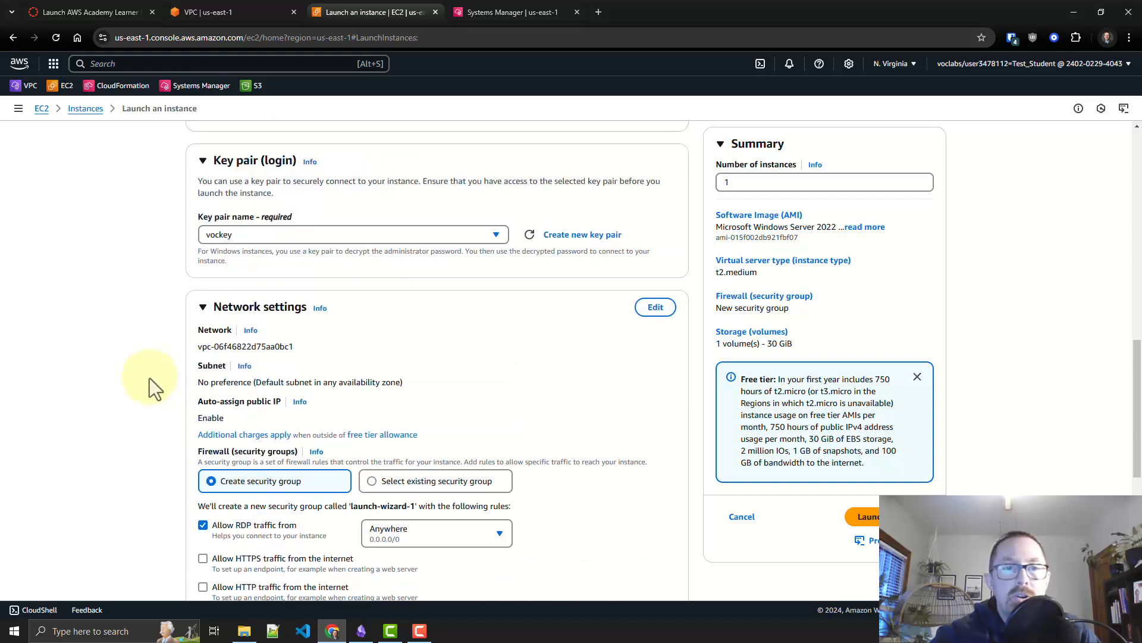
# Step: Place the instance in the custom VPC's prod subnet
pyautogui.click(655, 239)
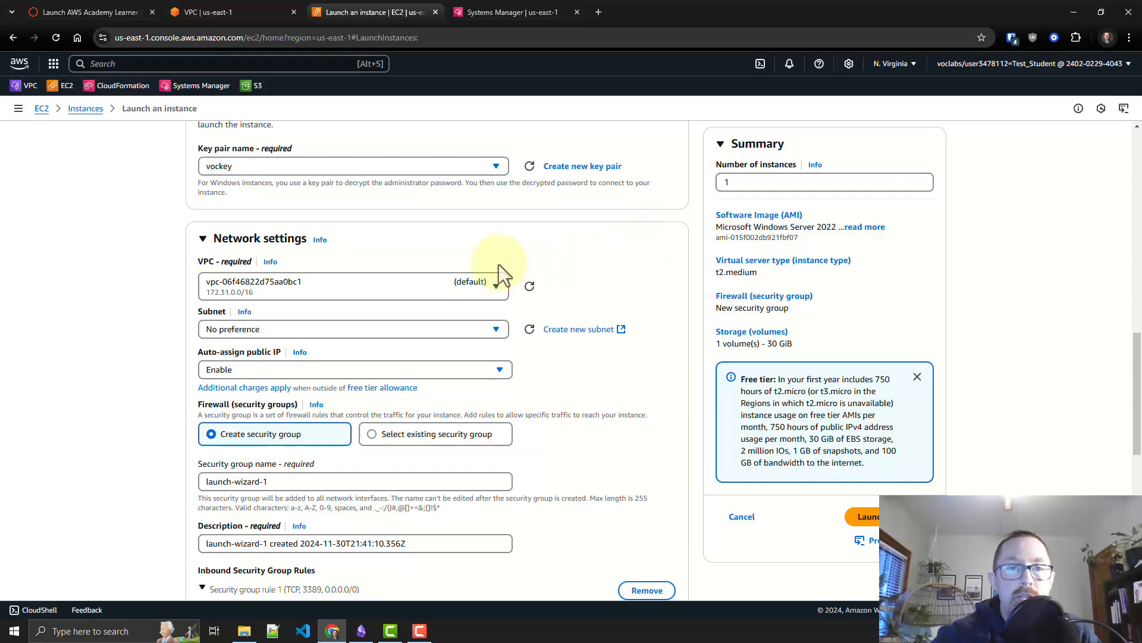
pyautogui.click(493, 286)
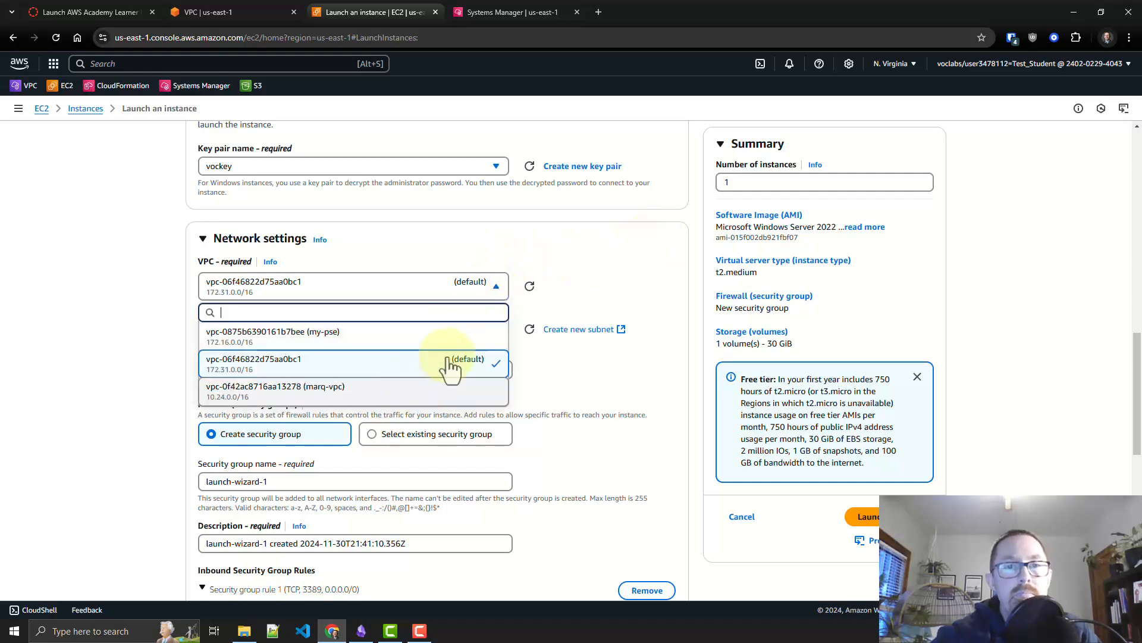
pyautogui.click(443, 392)
pyautogui.click(497, 349)
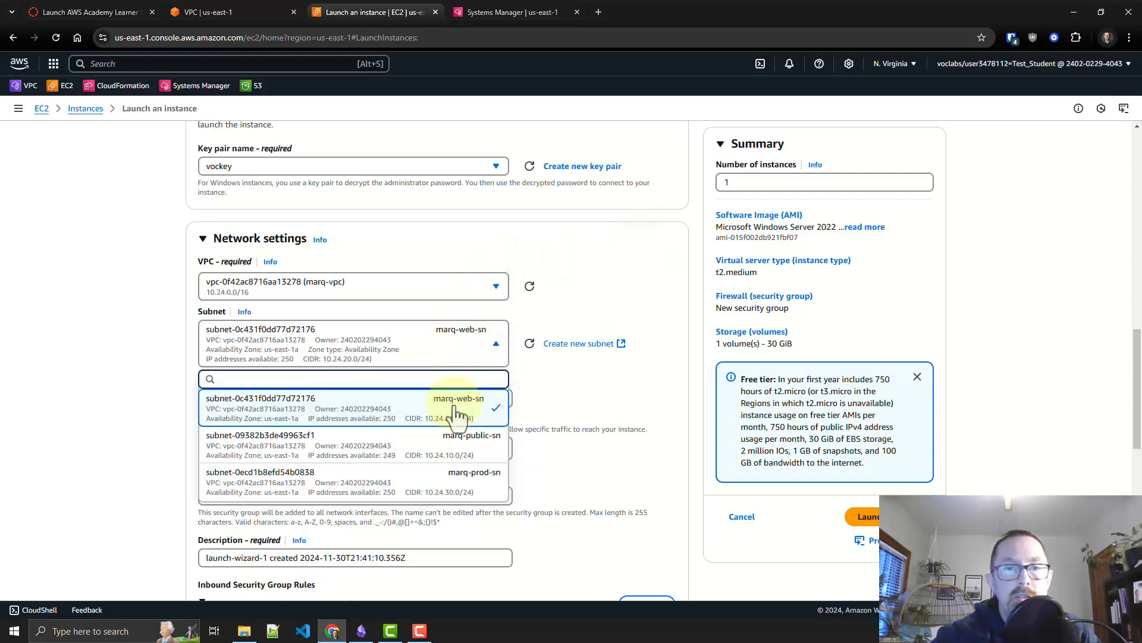
pyautogui.scroll(-1, 438, 429)
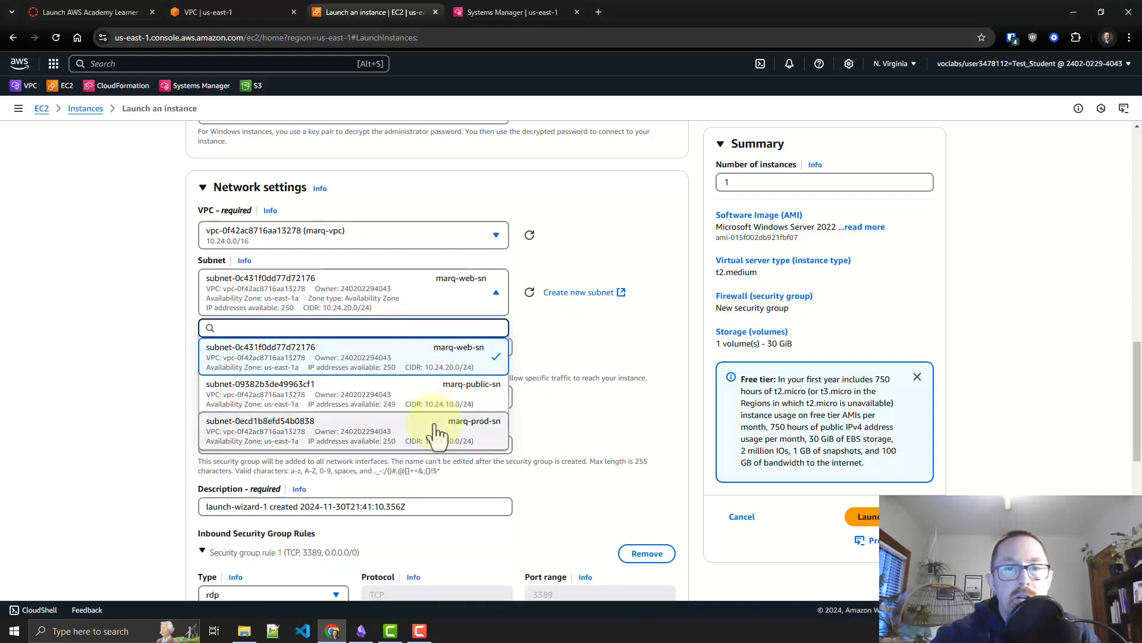
pyautogui.click(436, 426)
# Step: Attach the existing Marq-Active-Directory-sg security group and set primary IP 10.24.30.55
pyautogui.scroll(-1, 434, 420)
pyautogui.scroll(-2, 434, 420)
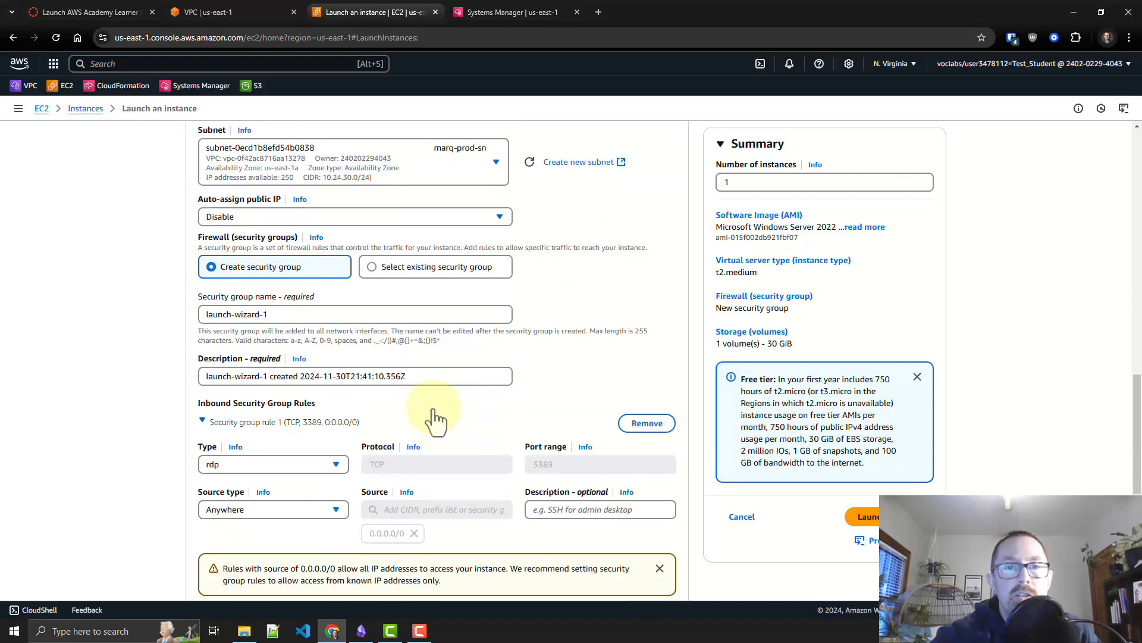
pyautogui.click(440, 266)
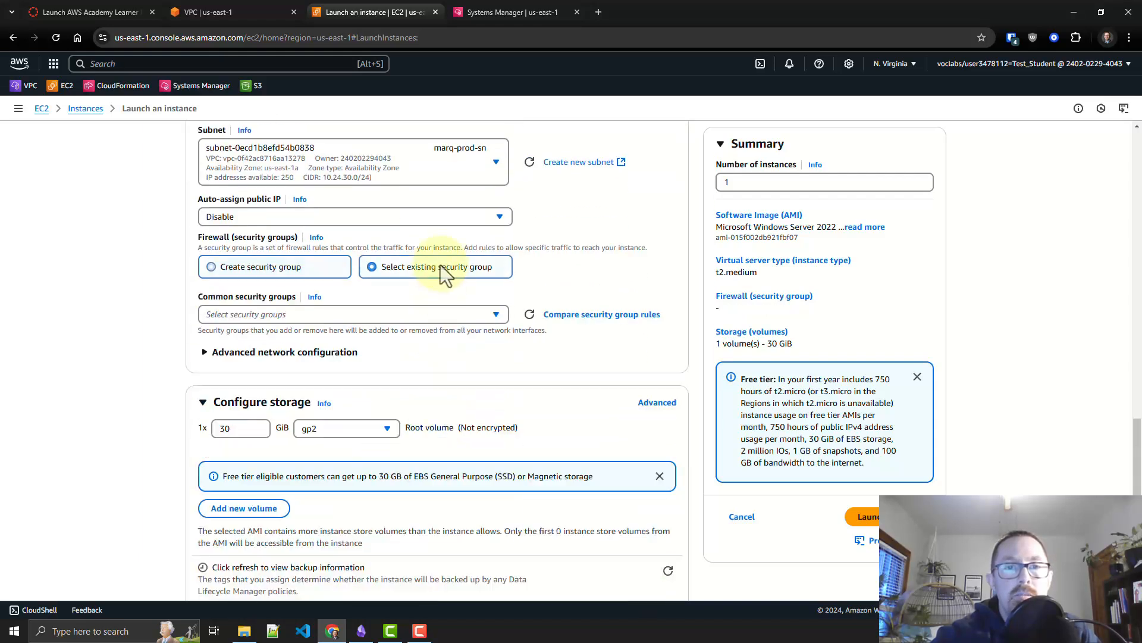
pyautogui.click(381, 314)
pyautogui.click(333, 363)
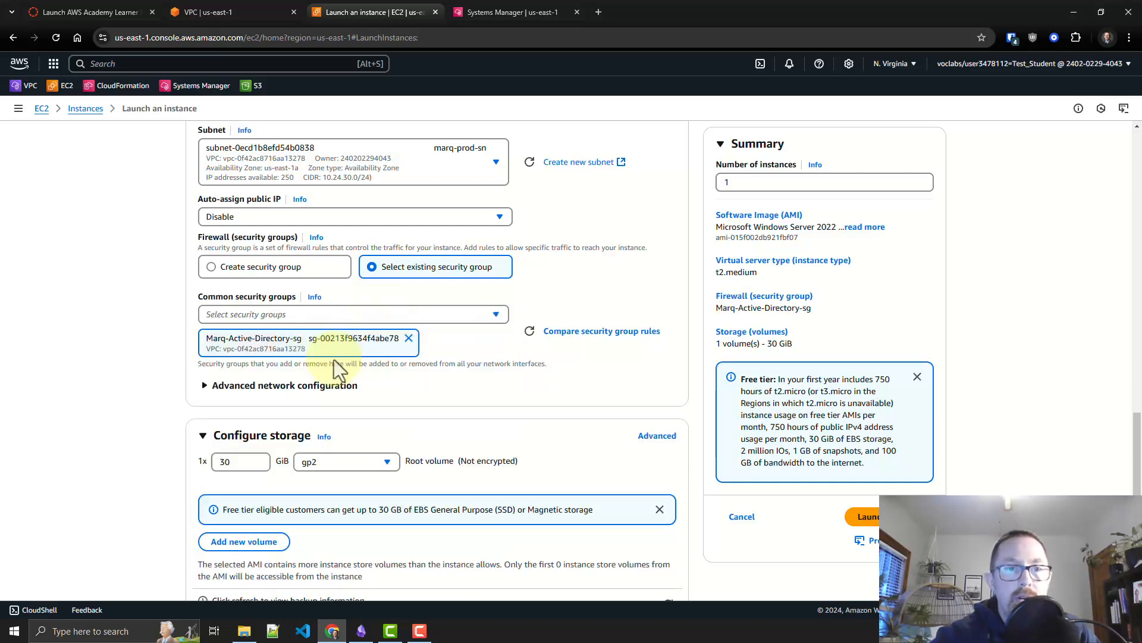
pyautogui.scroll(-1, 369, 360)
pyautogui.click(330, 354)
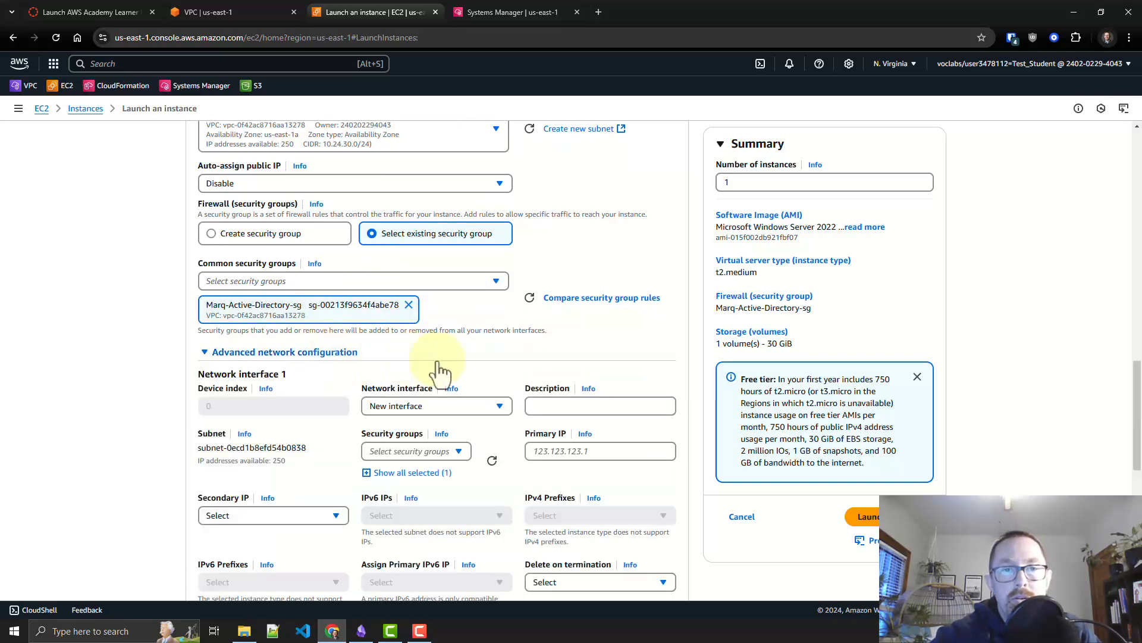
pyautogui.scroll(-1, 438, 370)
pyautogui.click(576, 374)
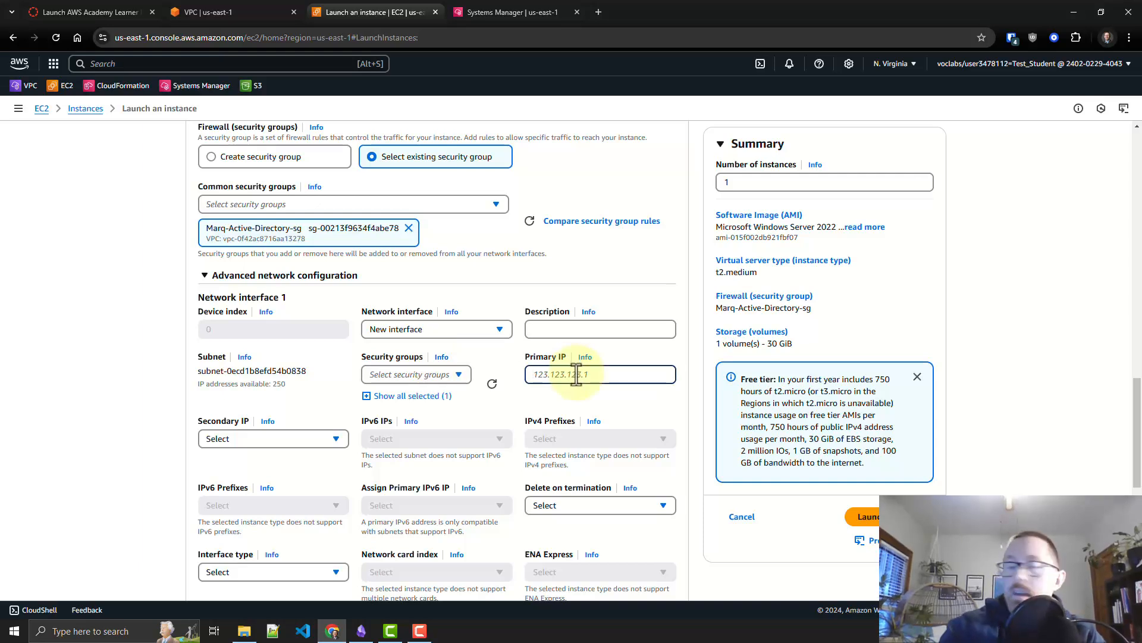
pyautogui.write('10.24.30')
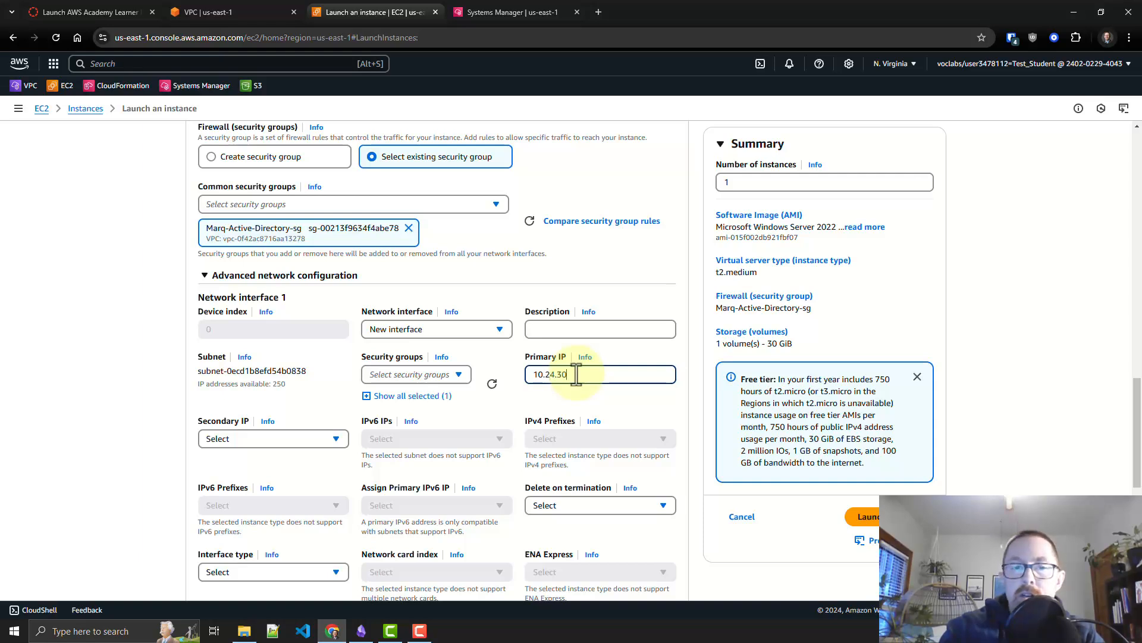
pyautogui.write('.55')
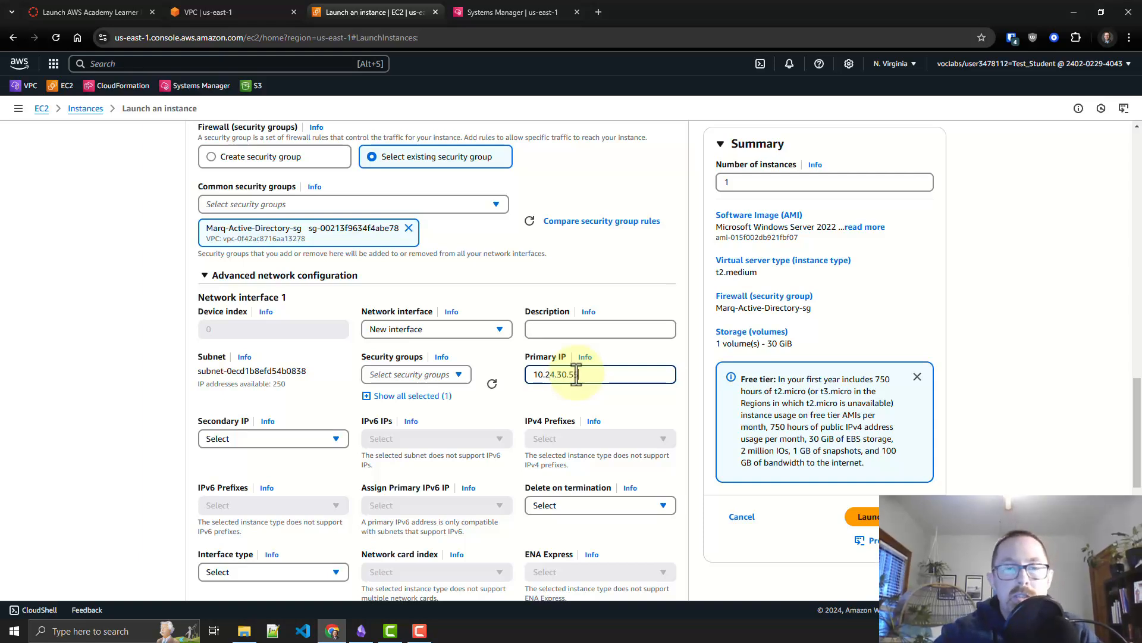
pyautogui.scroll(-1, 576, 374)
pyautogui.scroll(-4, 576, 374)
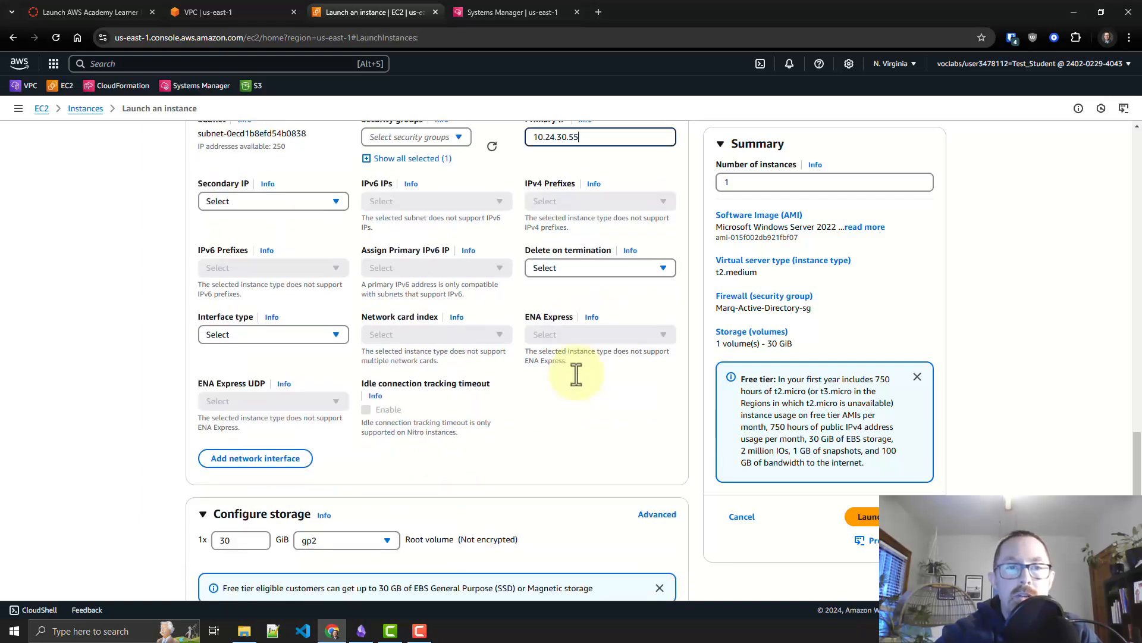
pyautogui.scroll(-2, 576, 373)
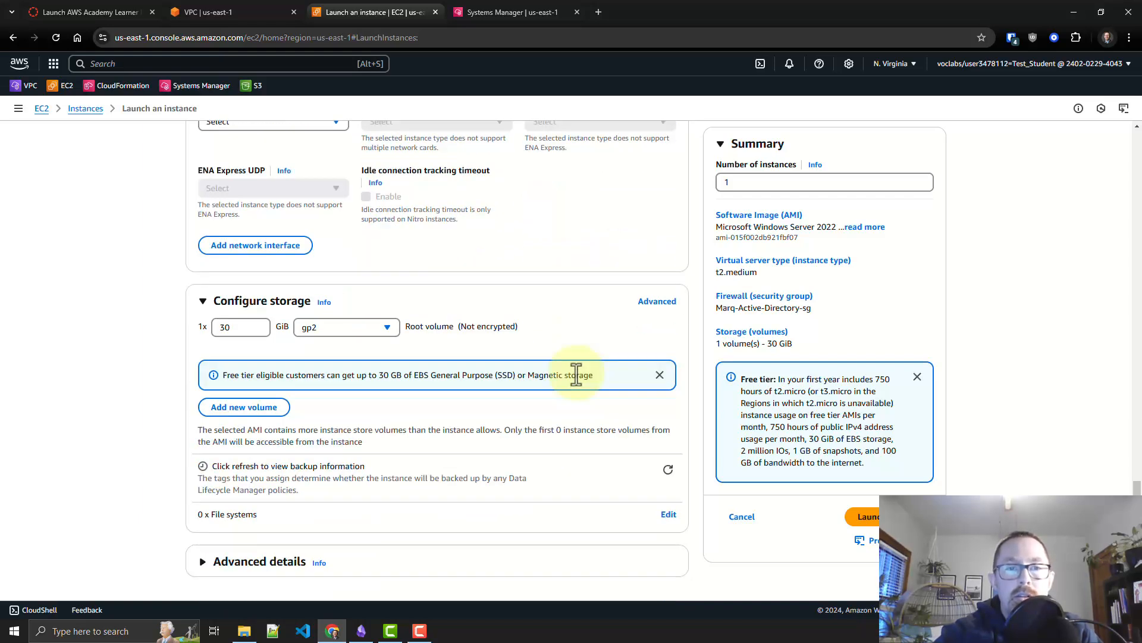
# Step: Set LabInstanceProfile as the IAM instance profile in advanced details
pyautogui.click(250, 566)
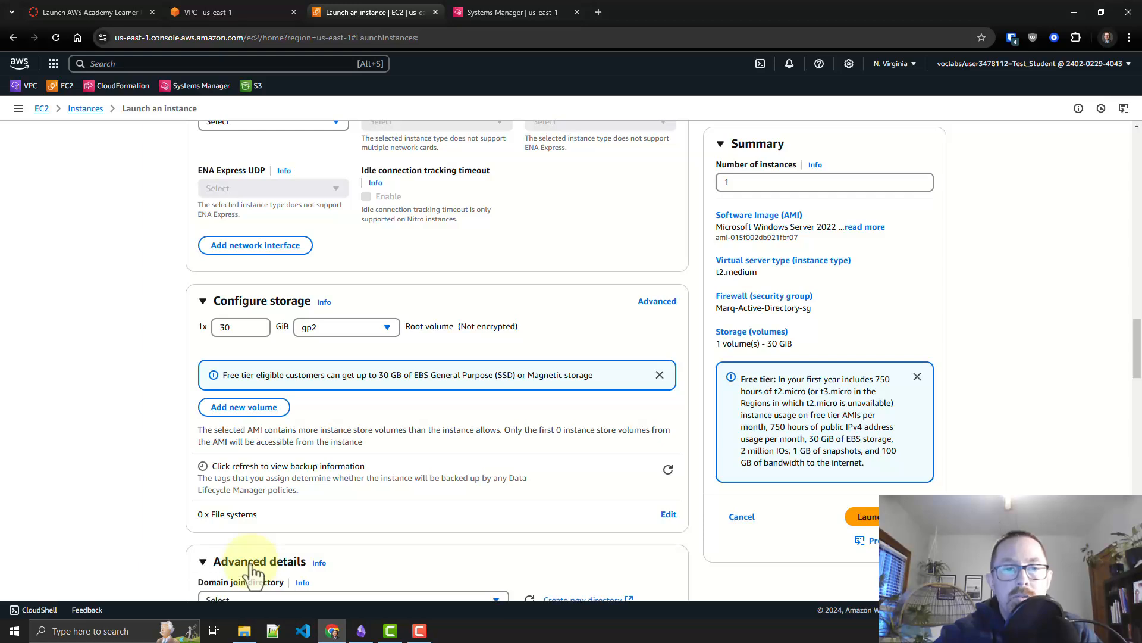
pyautogui.scroll(-7, 250, 571)
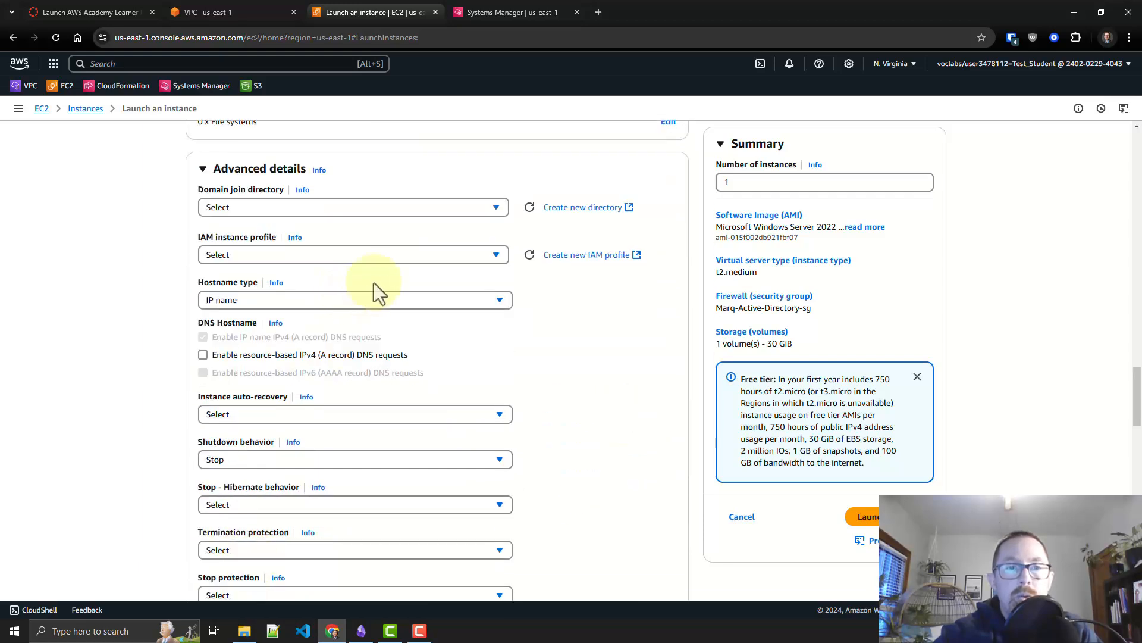
pyautogui.click(401, 257)
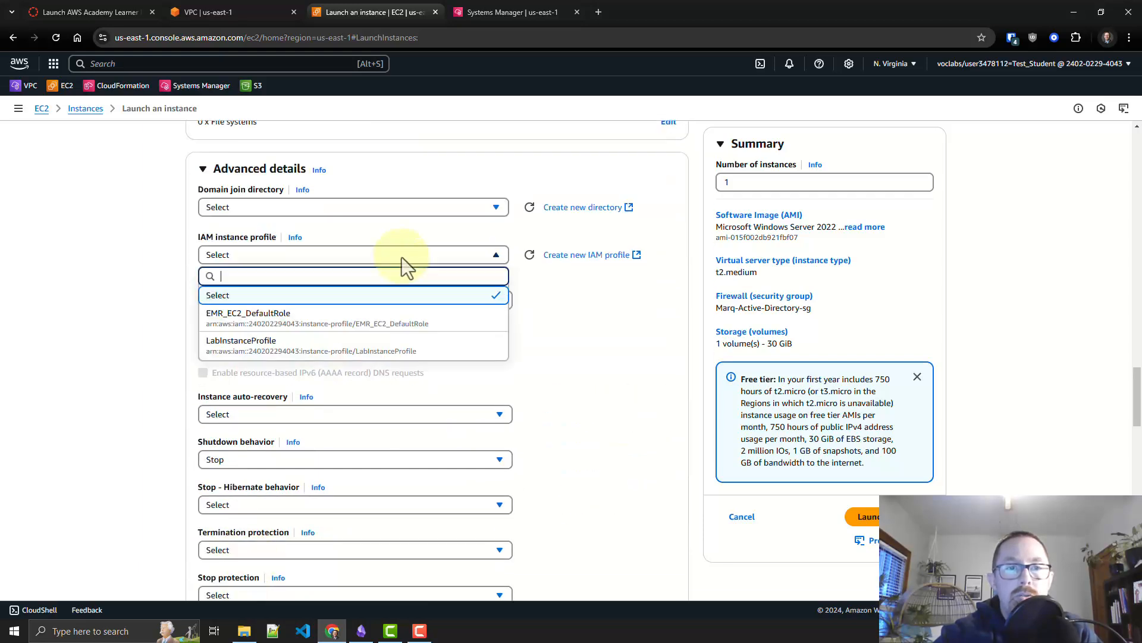
pyautogui.click(362, 357)
pyautogui.scroll(-15, 541, 327)
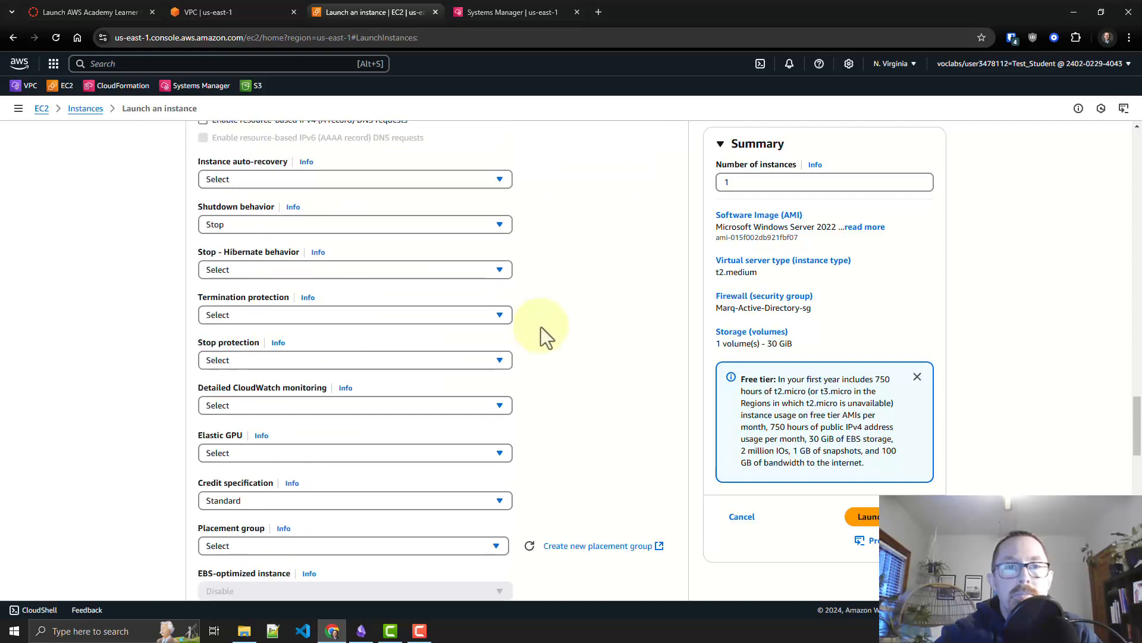
pyautogui.scroll(-3, 619, 432)
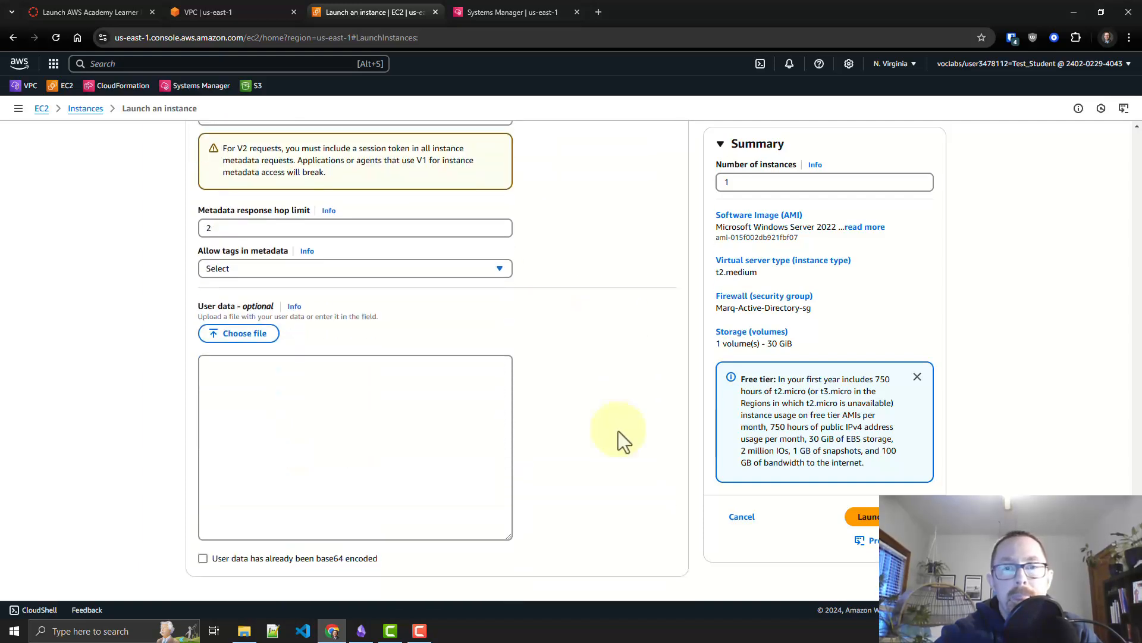
# Step: Launch marq-active-directory and confirm it shows Pending in the instances list
pyautogui.click(861, 516)
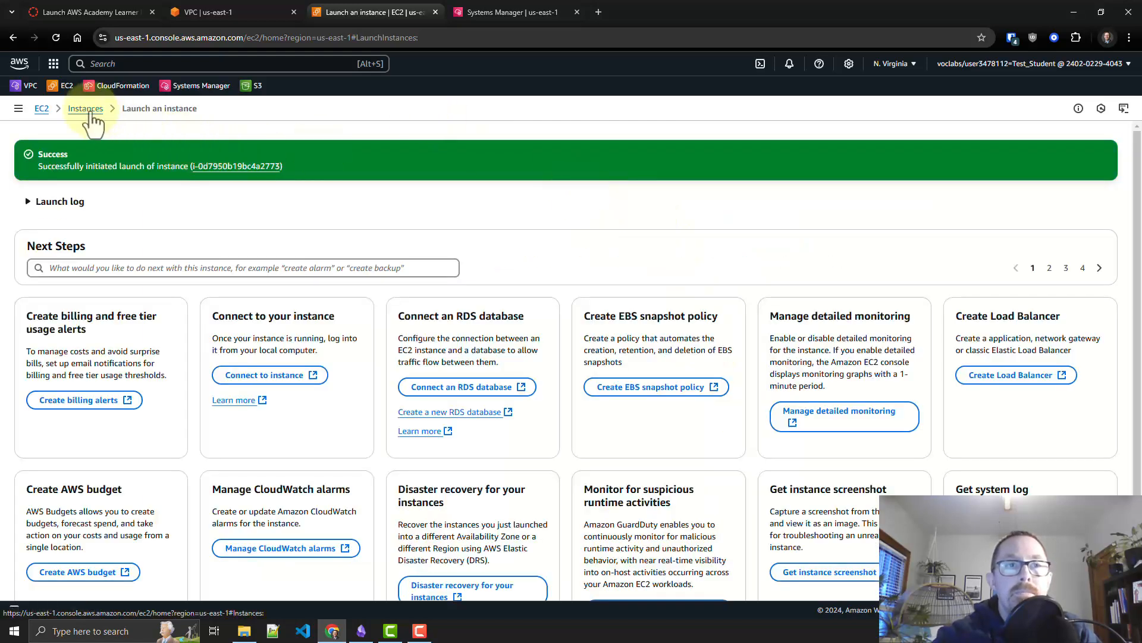
pyautogui.click(95, 112)
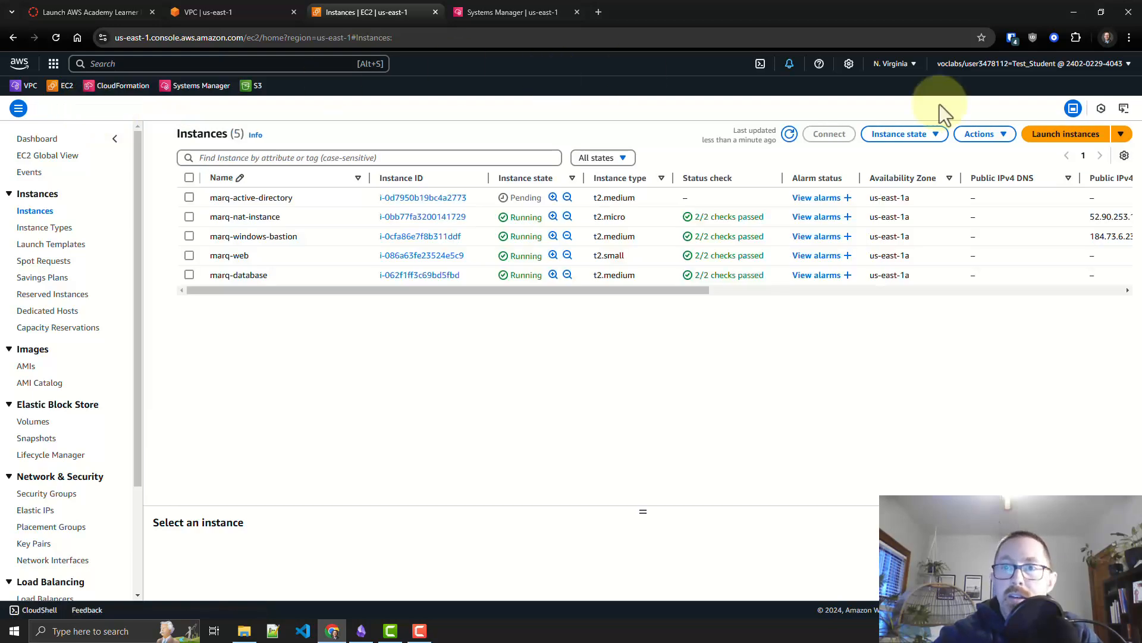
pyautogui.click(1047, 136)
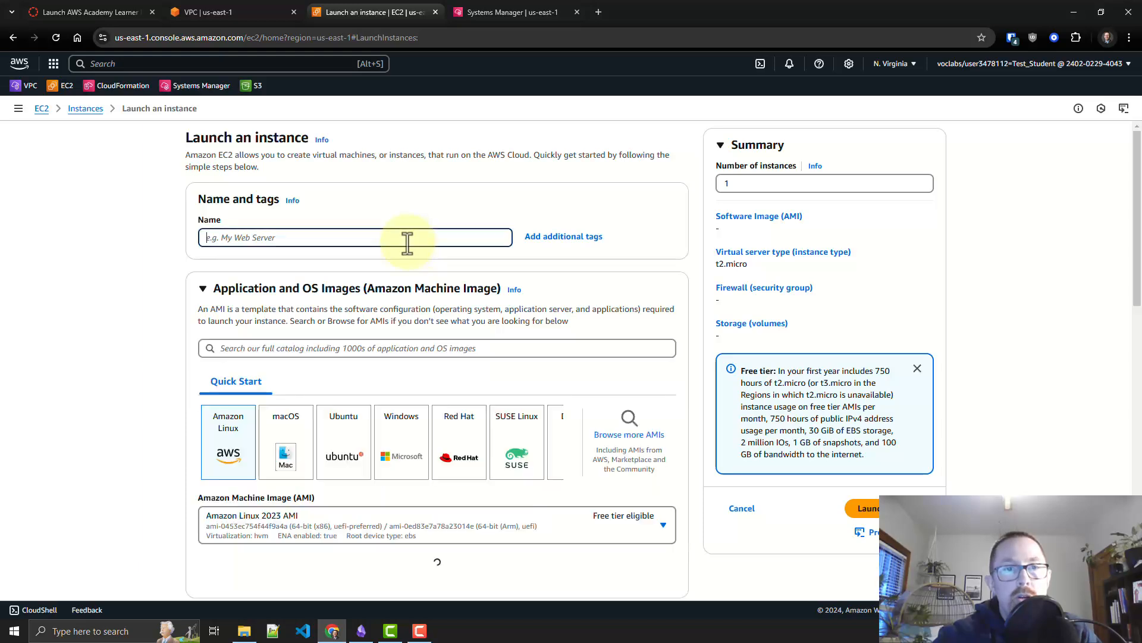
# Step: Name the instance marq-fileshare and choose the Microsoft Windows Server 2022 Base AMI
pyautogui.write('ma')
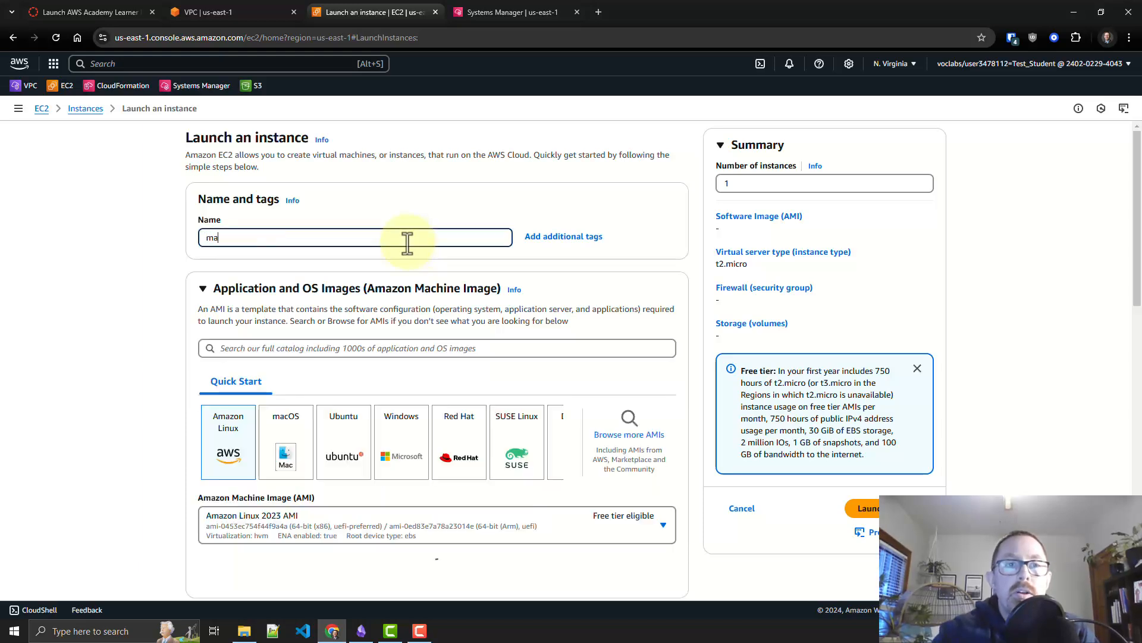
pyautogui.write('rq-fi')
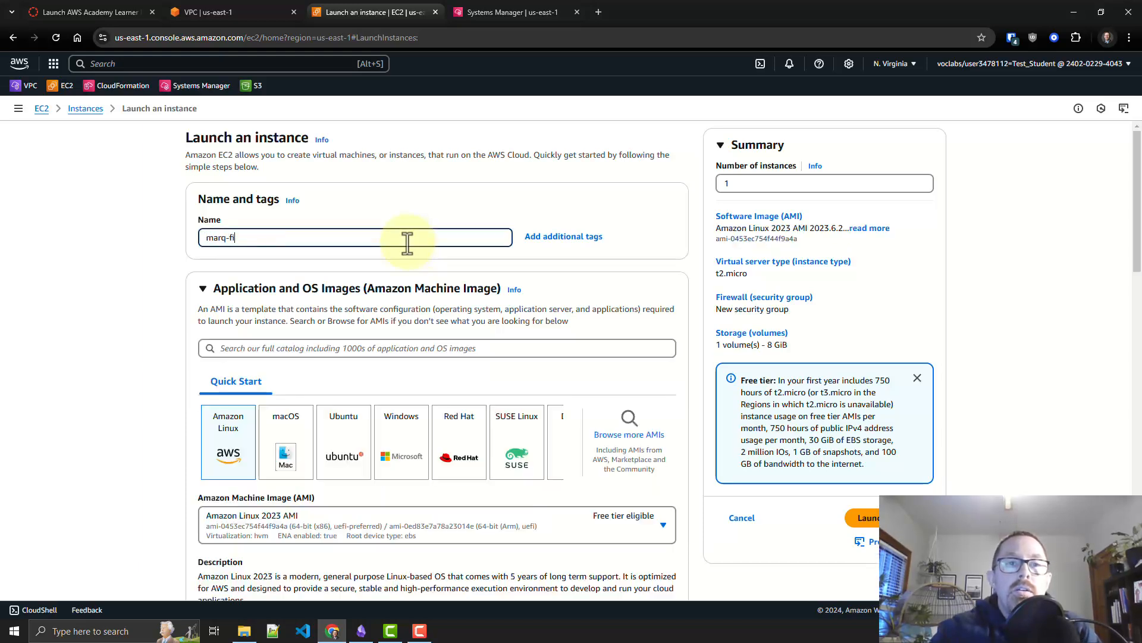
pyautogui.write('leshare')
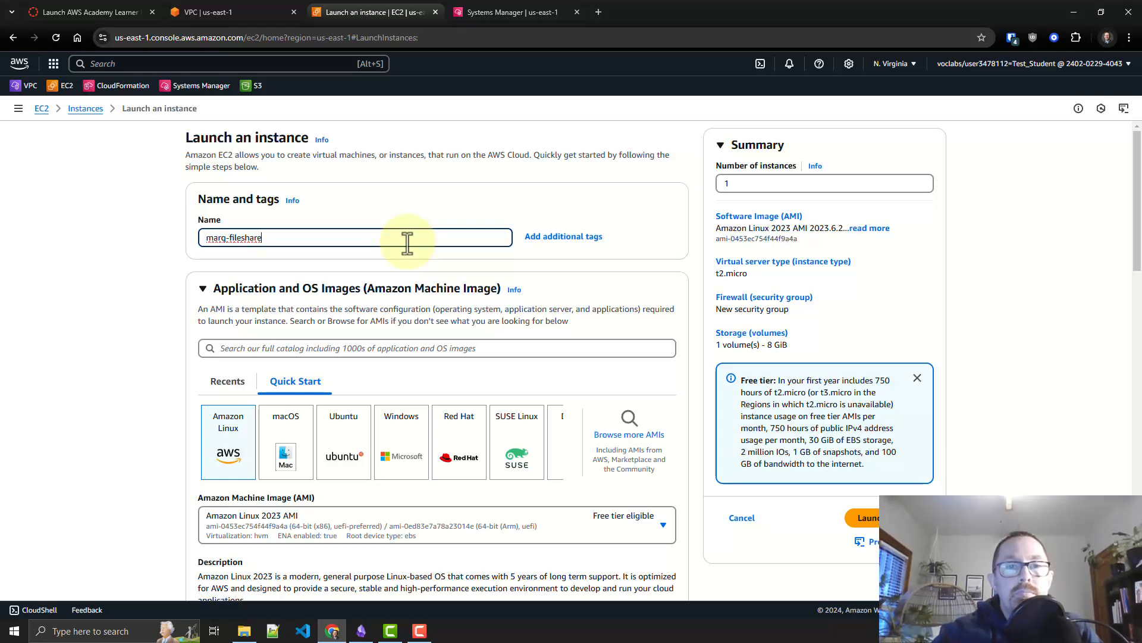
pyautogui.scroll(-2, 406, 255)
pyautogui.click(404, 273)
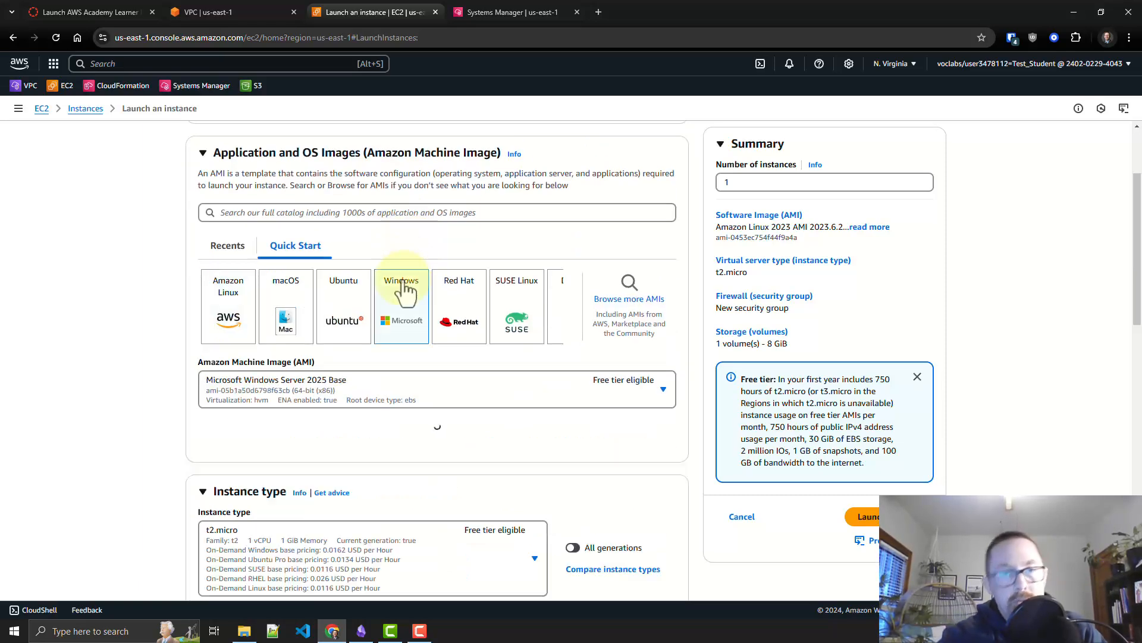
pyautogui.scroll(-1, 401, 286)
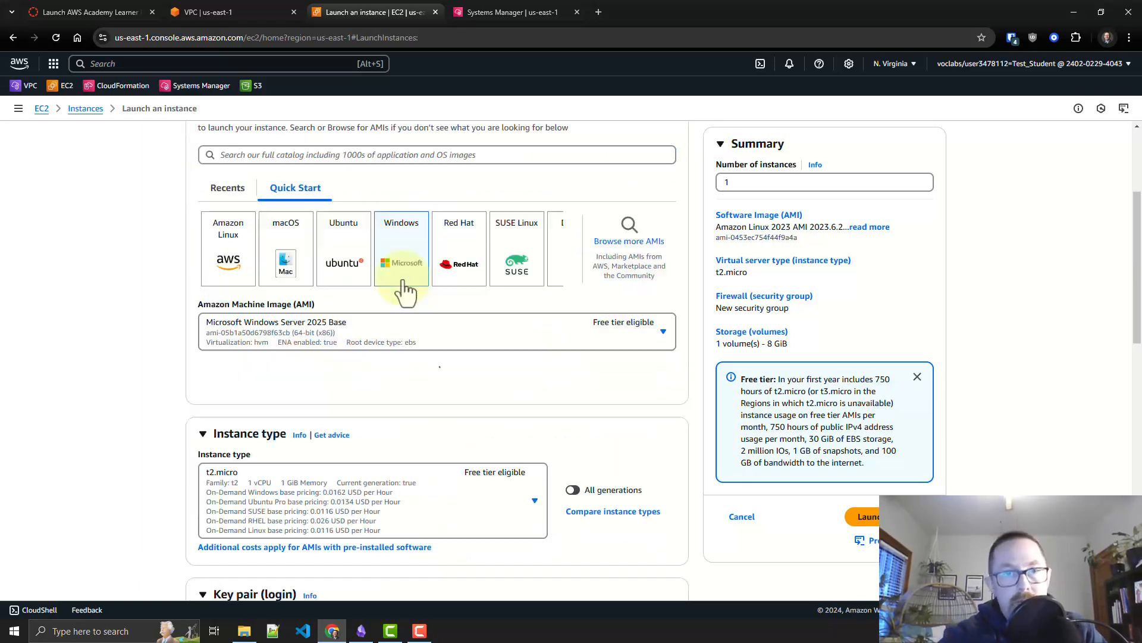
pyautogui.click(474, 328)
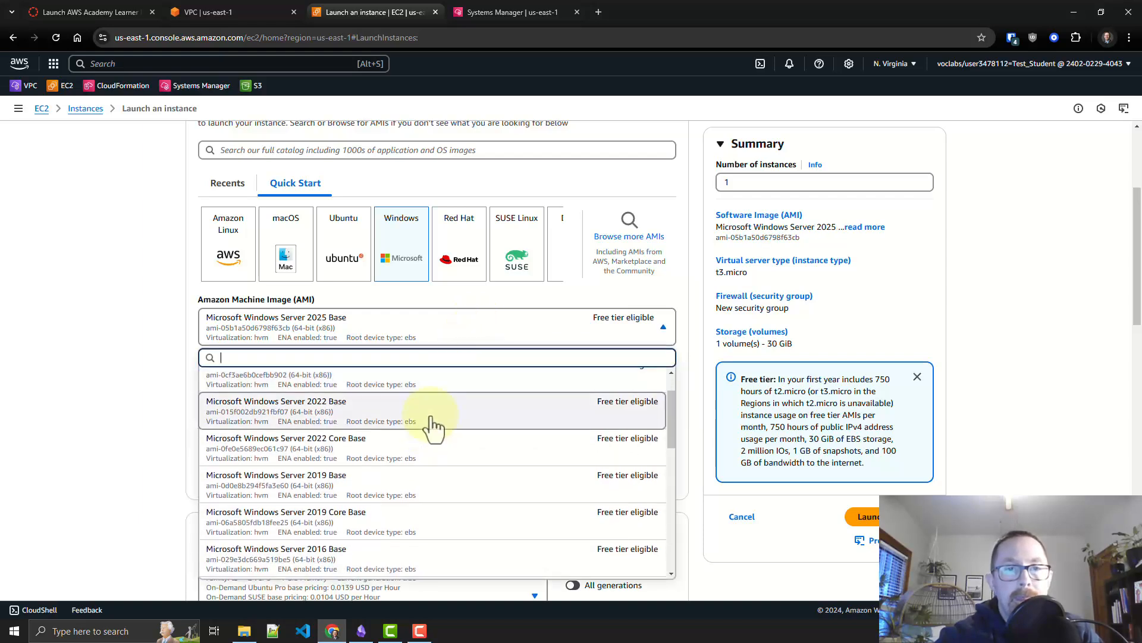
pyautogui.click(430, 433)
# Step: Set the instance type to t2.medium and the key pair to vockey
pyautogui.scroll(-2, 434, 427)
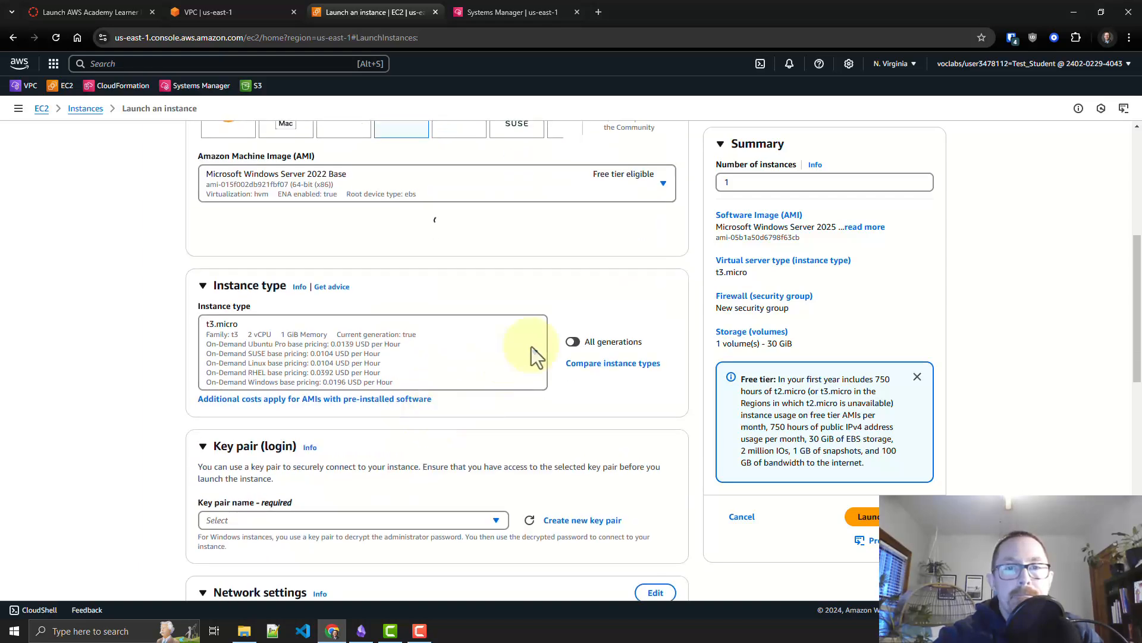
pyautogui.scroll(-1, 530, 346)
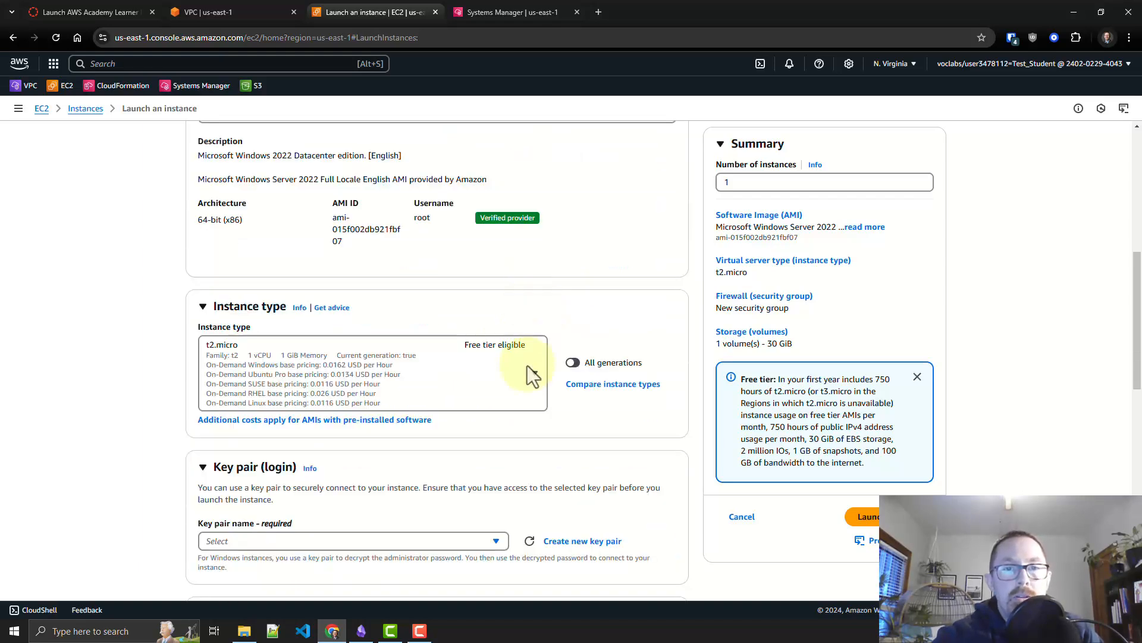
pyautogui.click(527, 380)
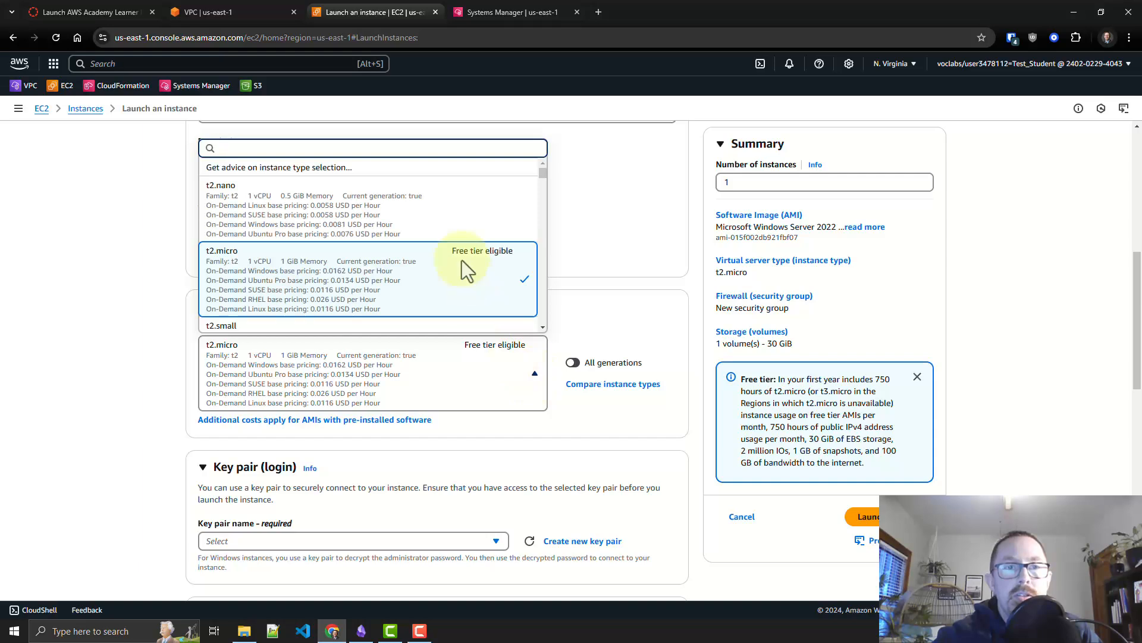
pyautogui.scroll(-2, 462, 259)
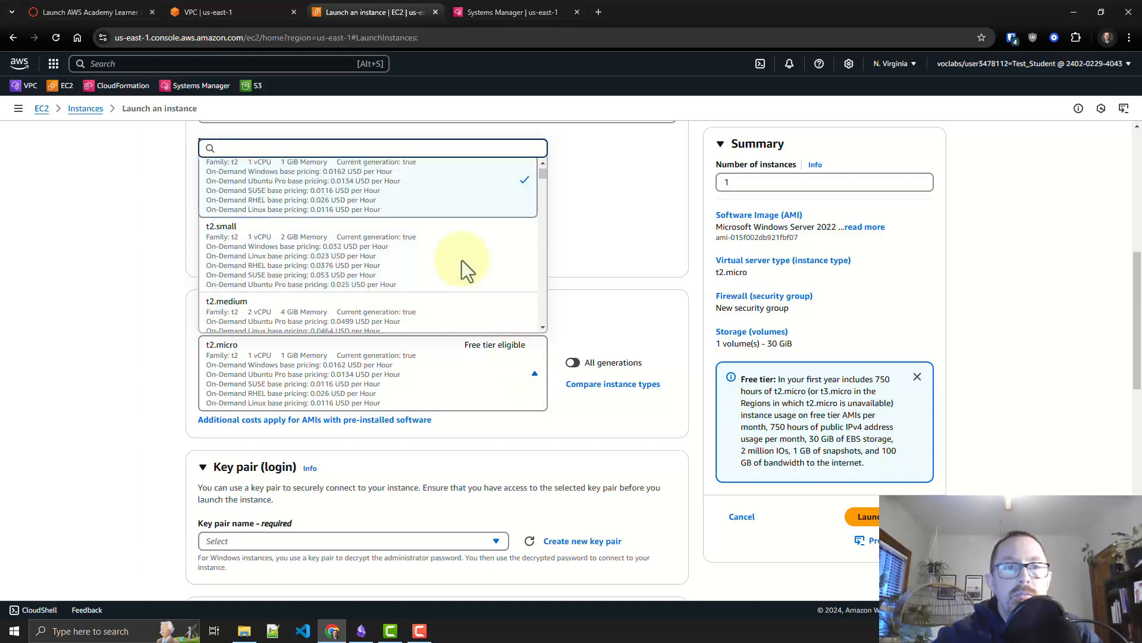
pyautogui.click(447, 304)
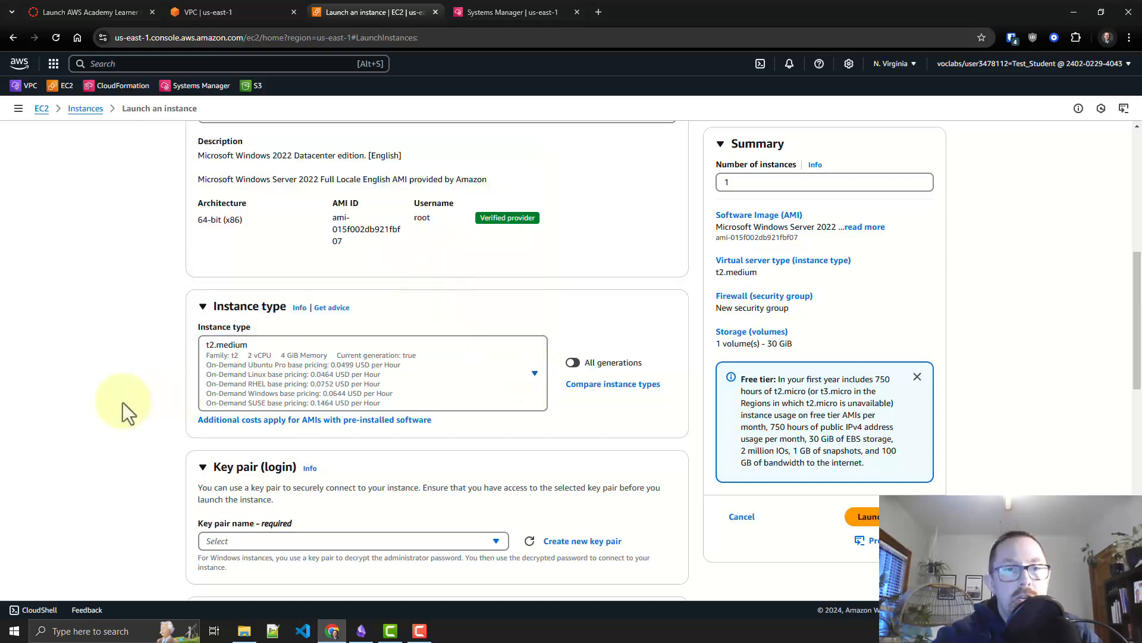
pyautogui.scroll(-2, 122, 403)
pyautogui.scroll(-2, 122, 403)
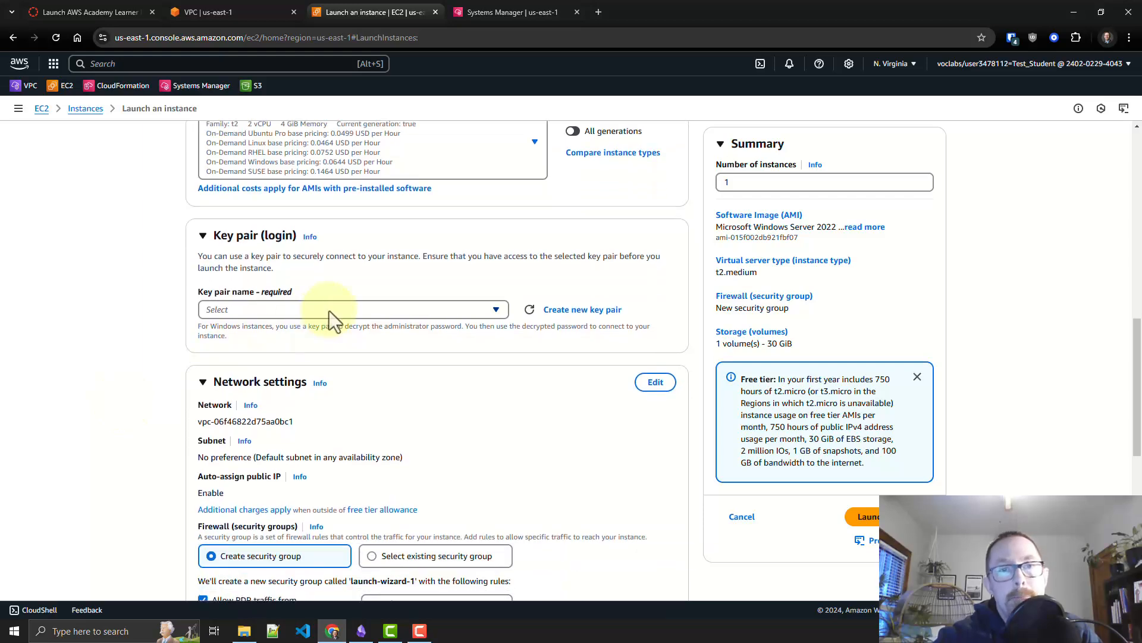
pyautogui.click(329, 311)
pyautogui.click(297, 374)
# Step: Place the instance in marq-vpc's marq-prod-sn subnet
pyautogui.scroll(-2, 166, 377)
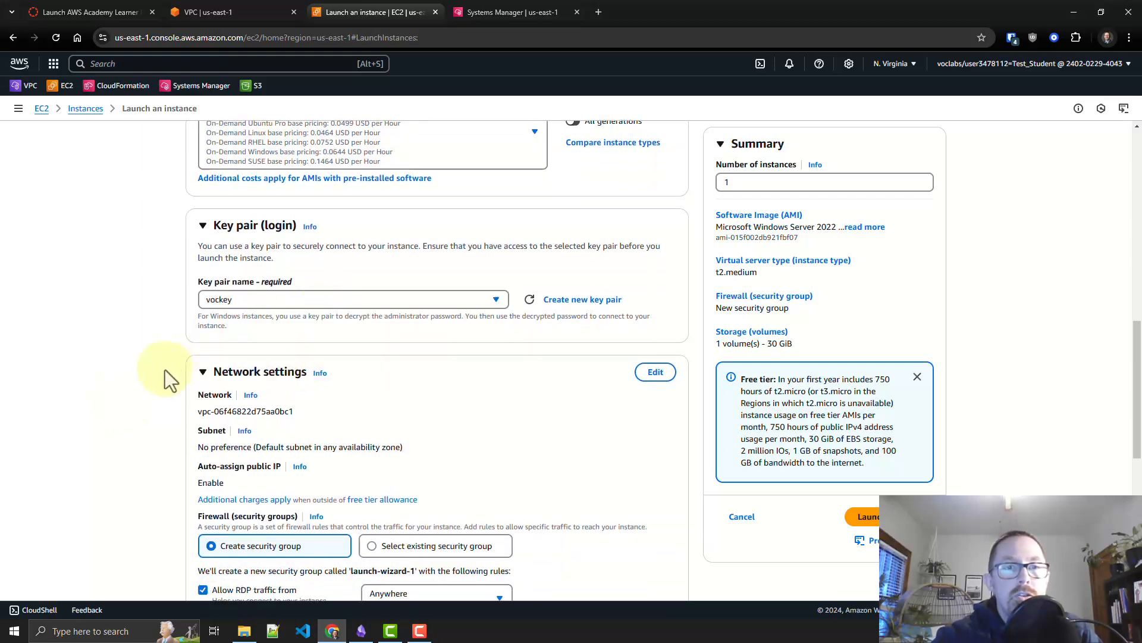
pyautogui.click(648, 262)
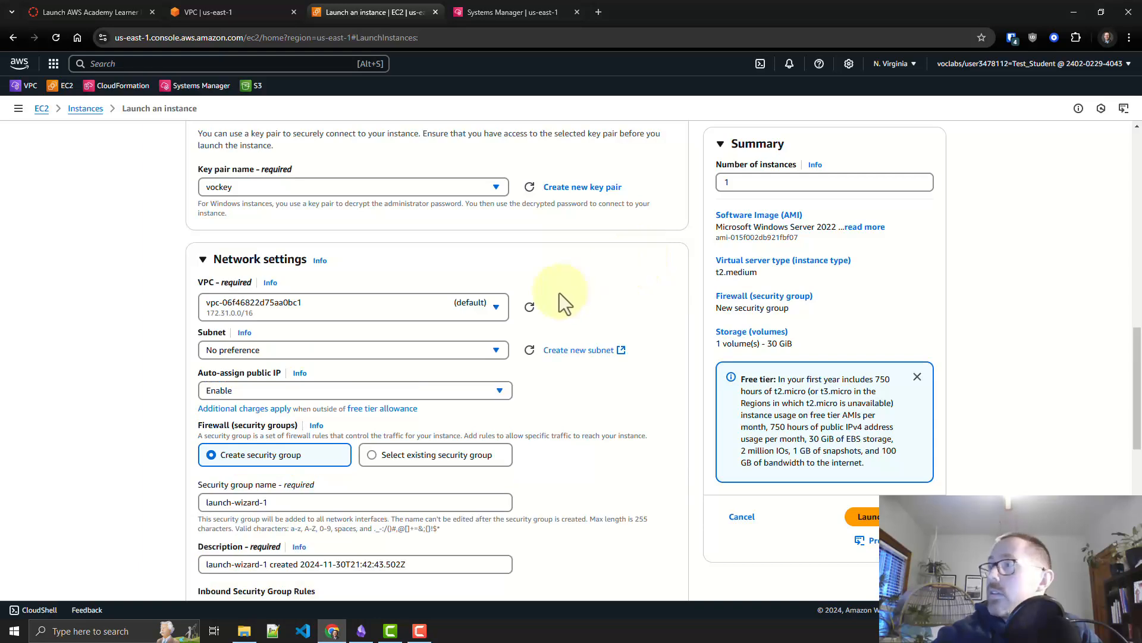
pyautogui.scroll(-1, 447, 330)
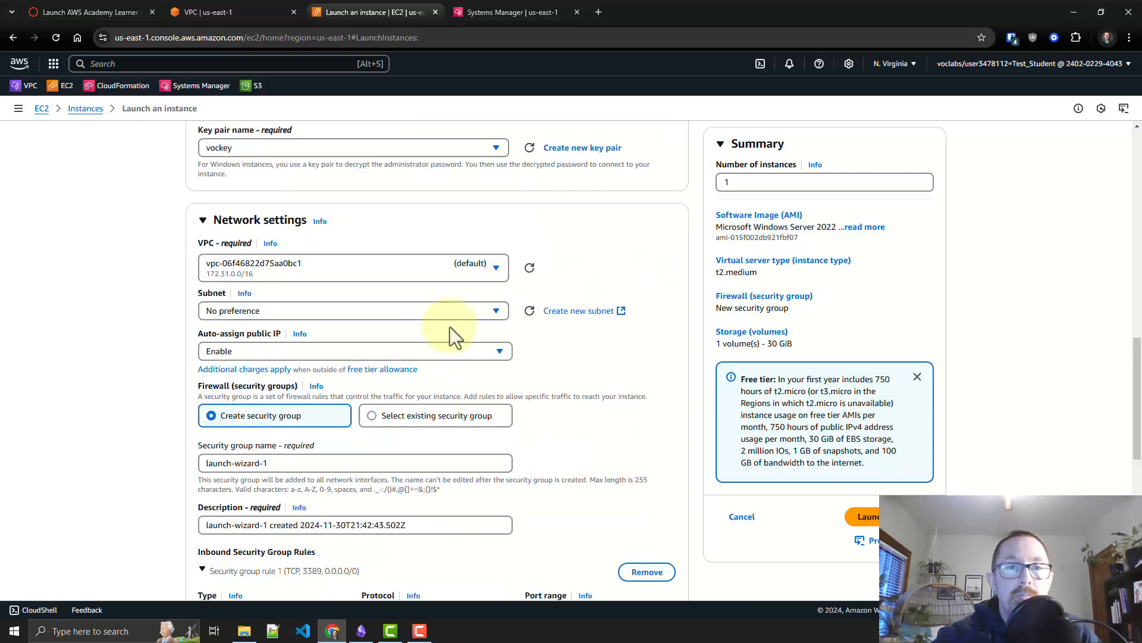
pyautogui.click(494, 272)
pyautogui.click(434, 369)
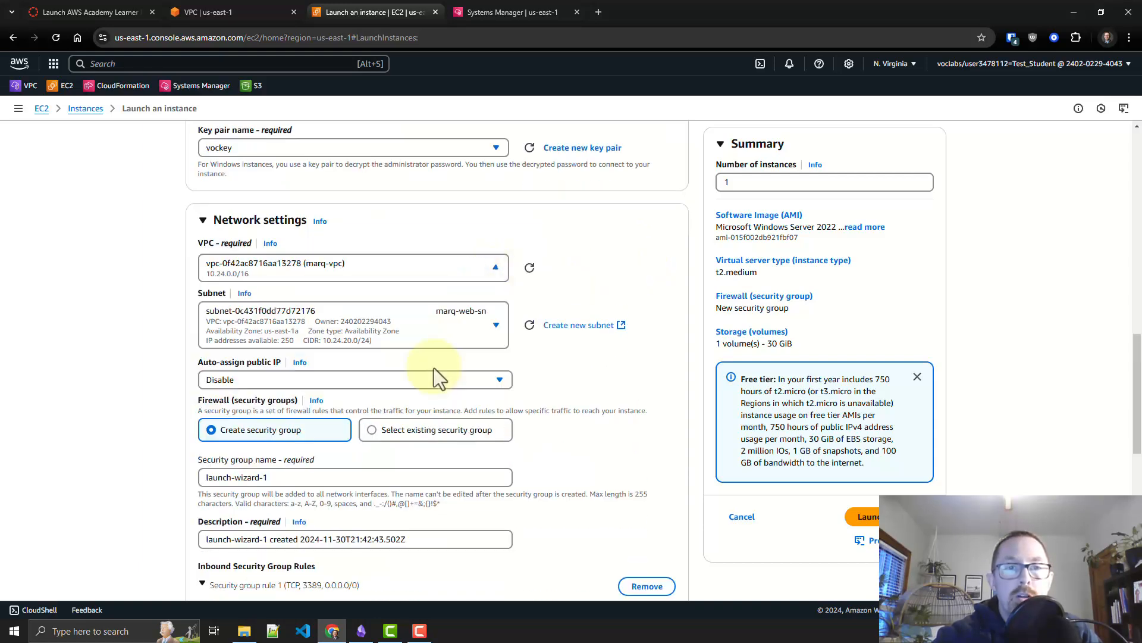
pyautogui.scroll(-2, 434, 367)
pyautogui.click(490, 263)
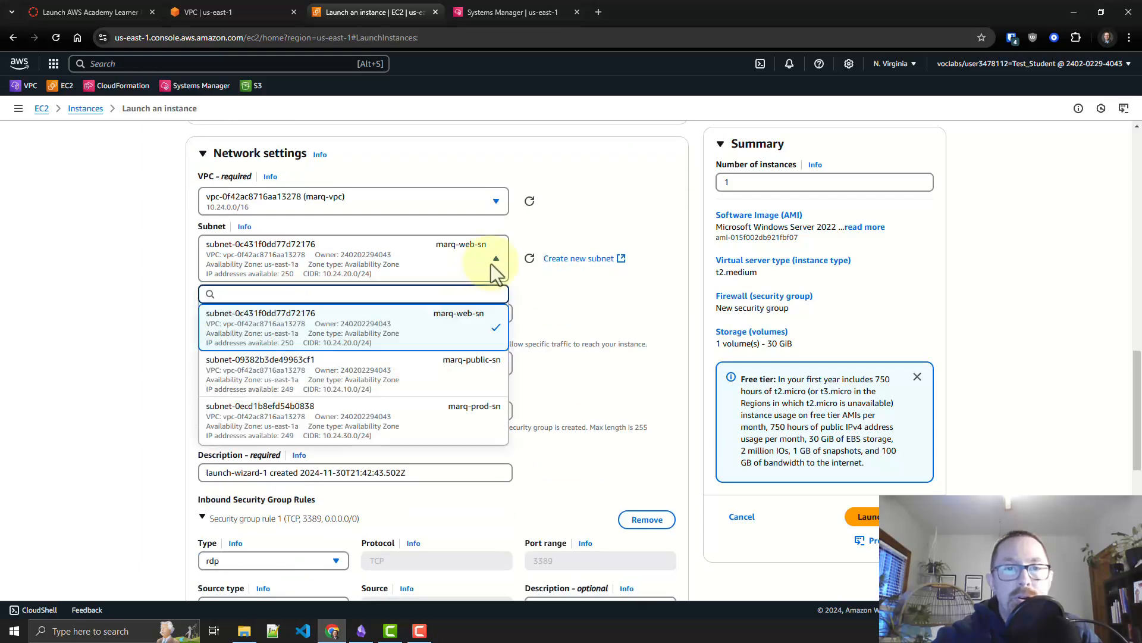
pyautogui.click(433, 419)
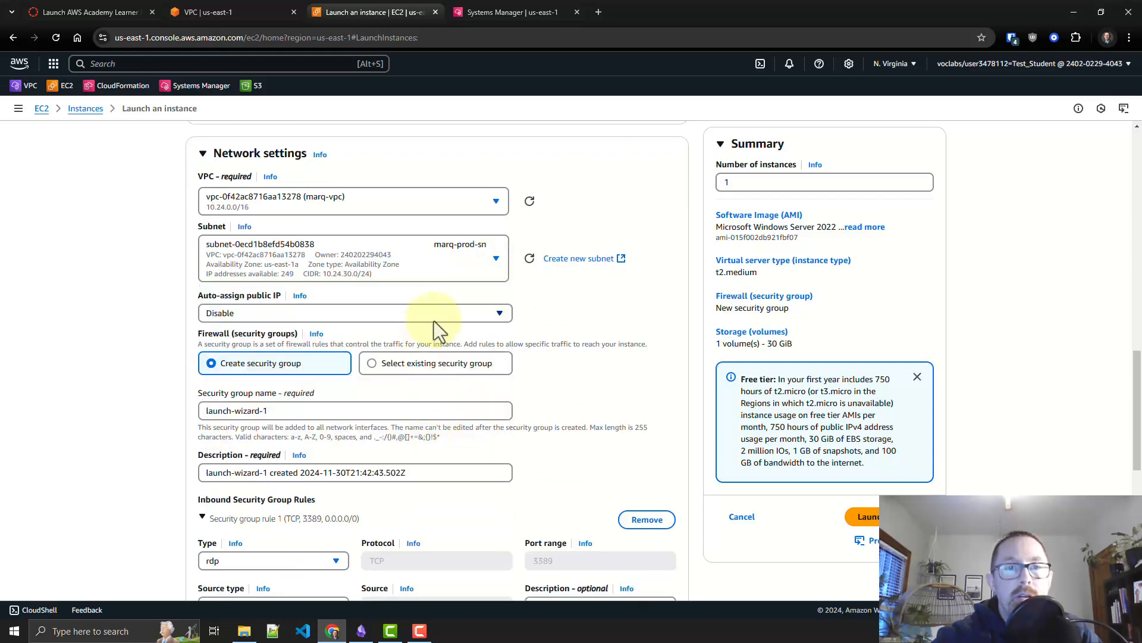
# Step: Attach the existing Marq-SMB-sg security group instead of creating a new one
pyautogui.click(436, 367)
pyautogui.scroll(-2, 435, 367)
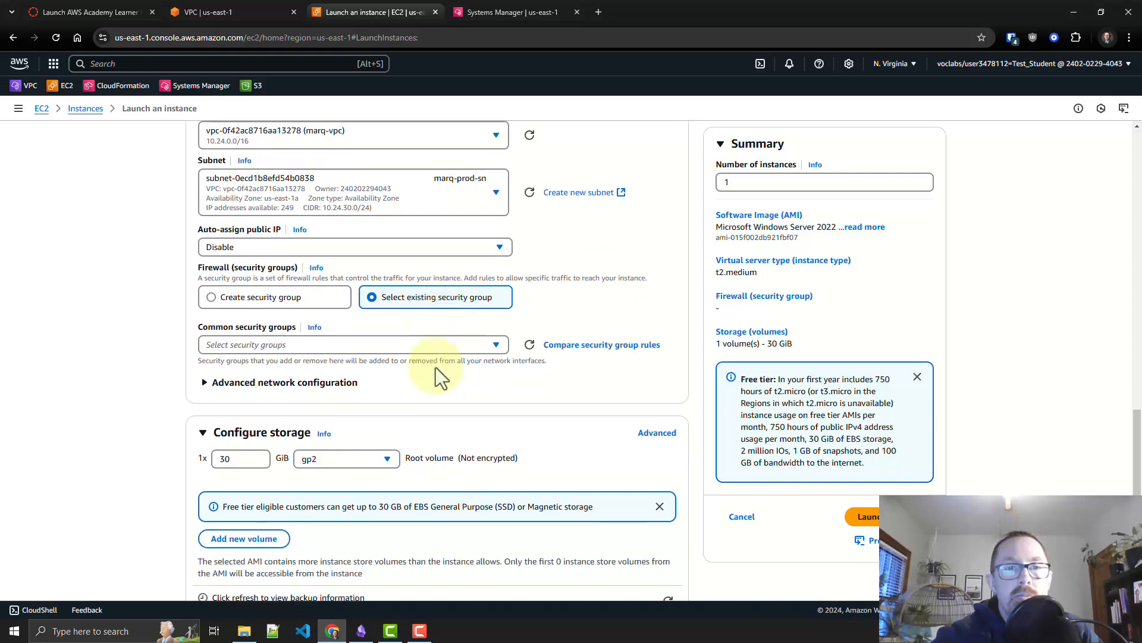
pyautogui.click(451, 344)
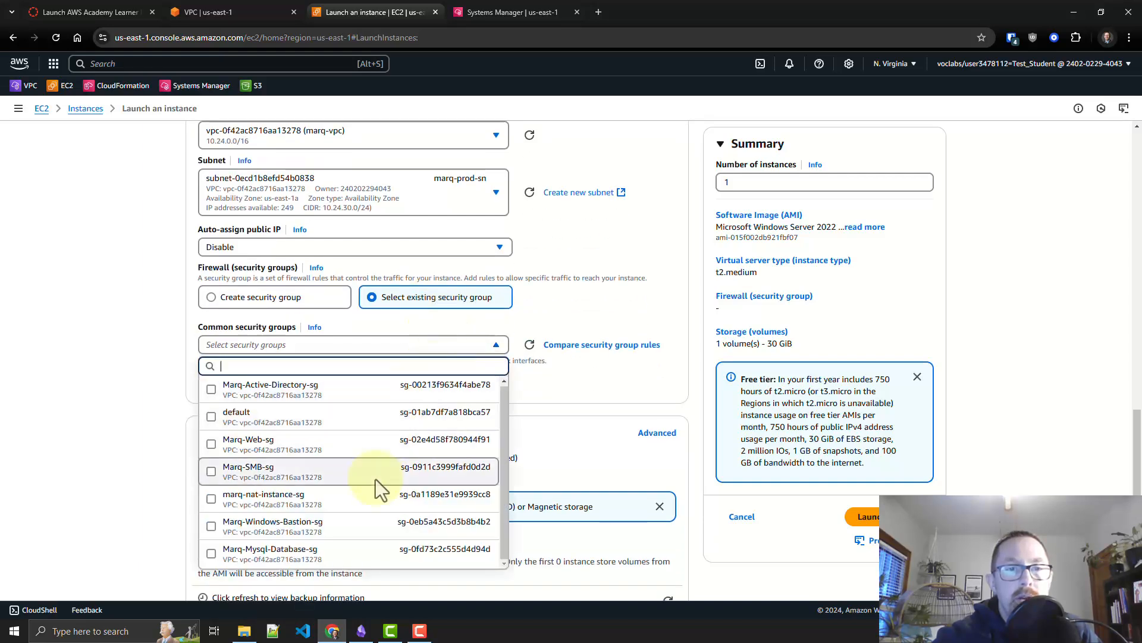
pyautogui.press('F9')
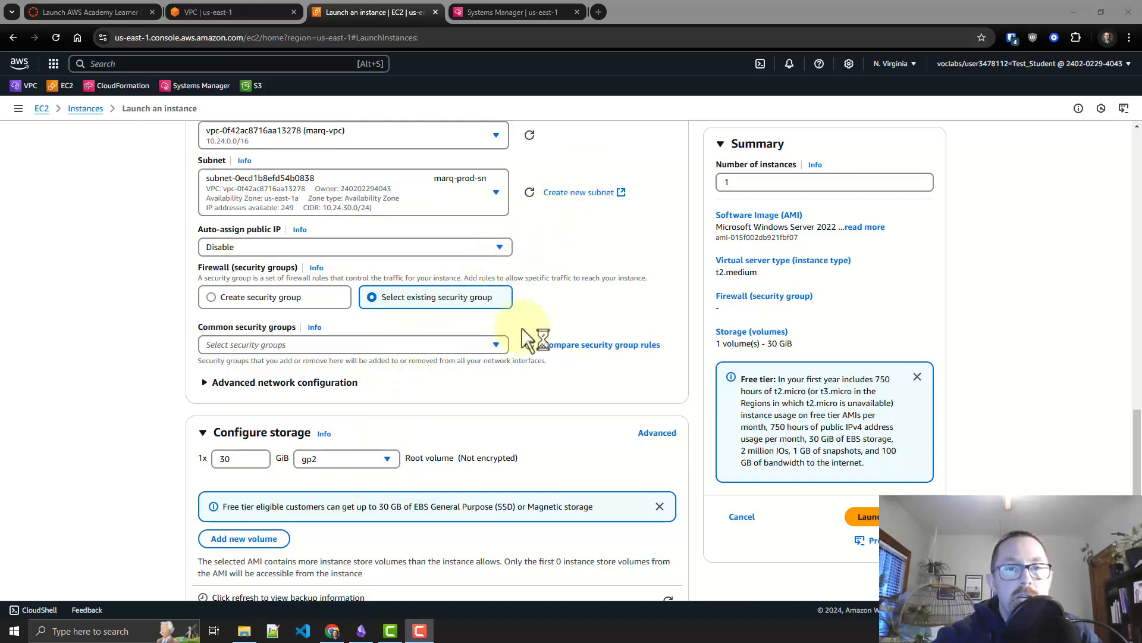
pyautogui.click(495, 347)
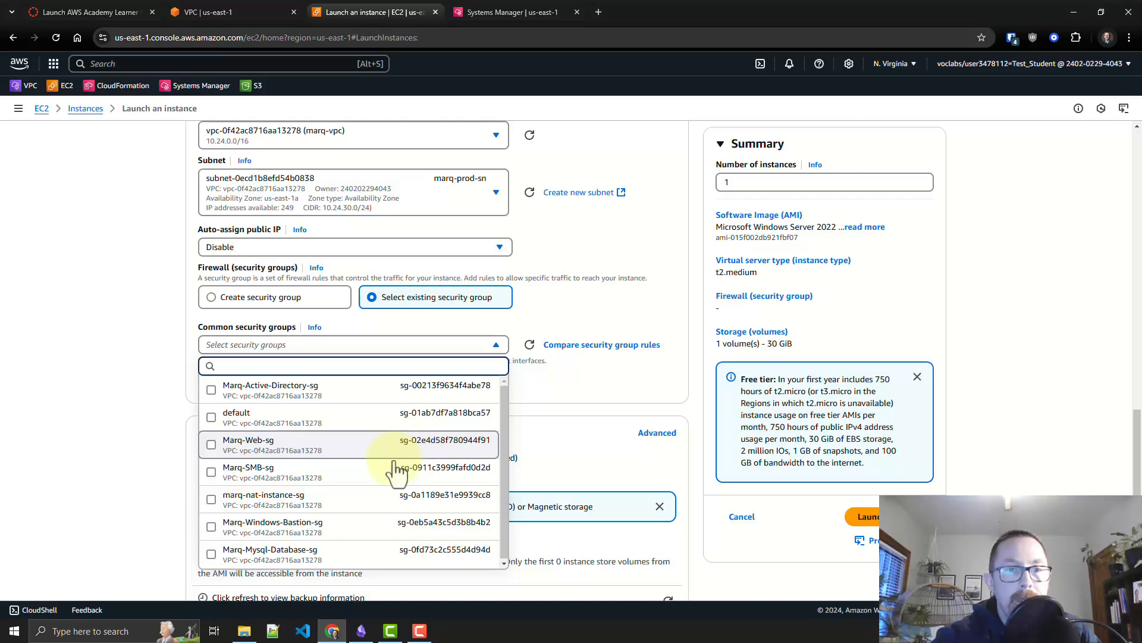
pyautogui.click(369, 479)
pyautogui.scroll(-1, 384, 439)
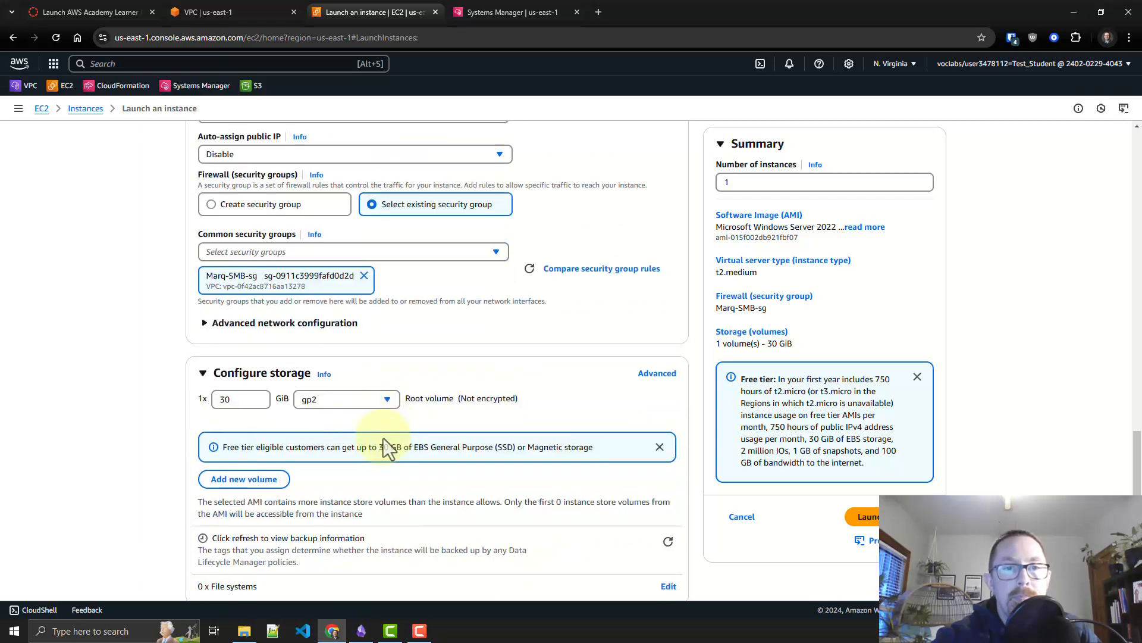
pyautogui.click(341, 332)
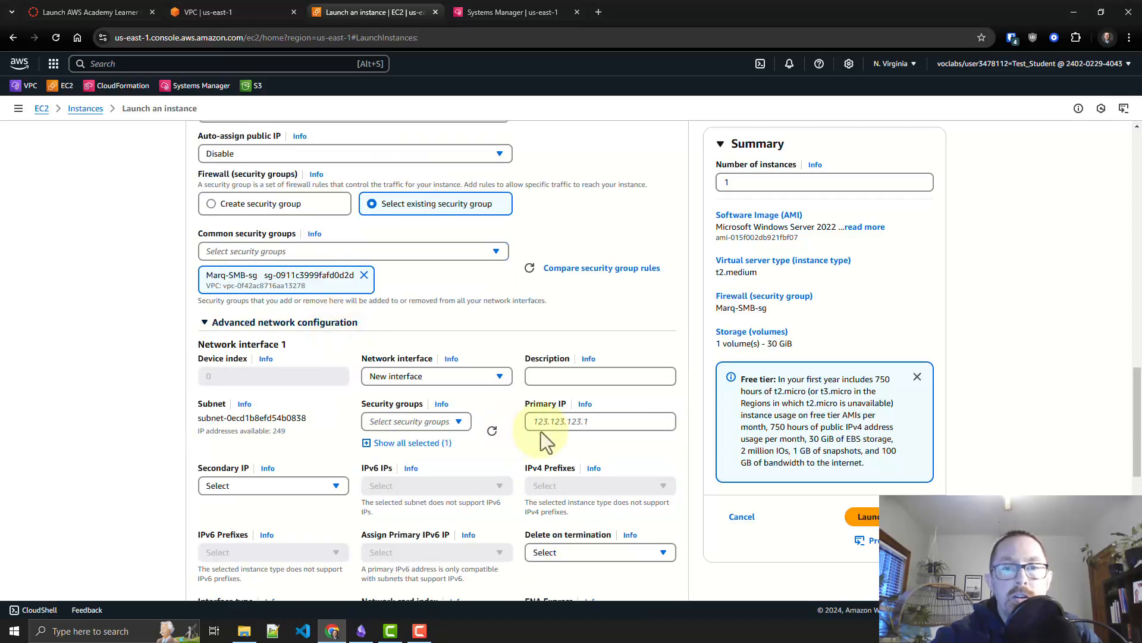
# Step: Set the primary private IP of network interface 1 to 10.24.30.100
pyautogui.click(556, 422)
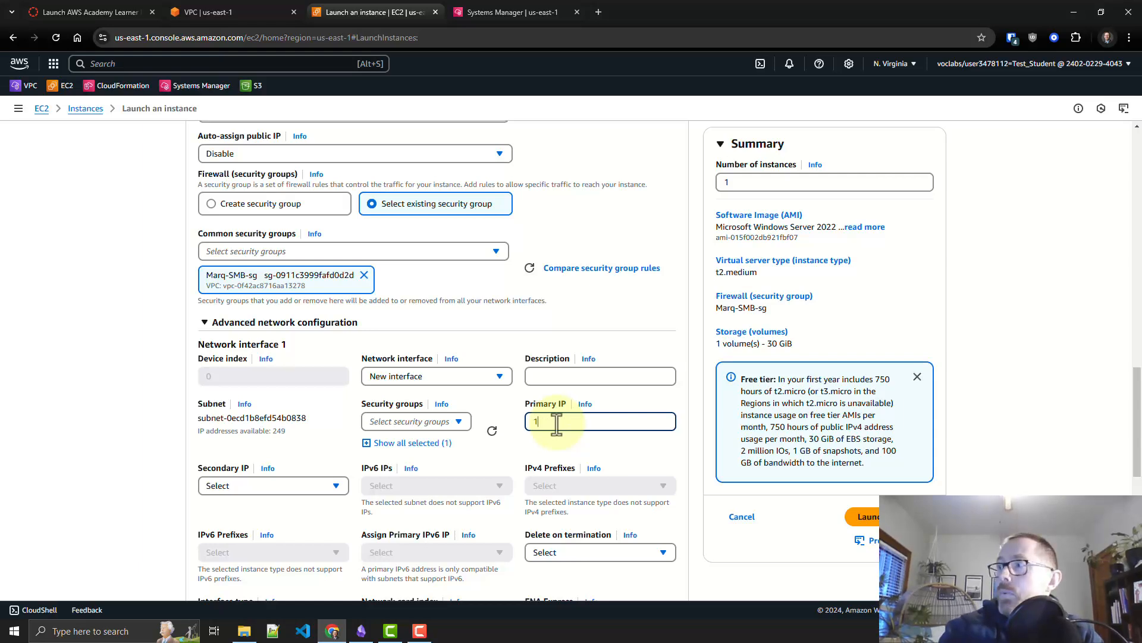
pyautogui.write('17')
pyautogui.press('BackSpace')
pyautogui.press('BackSpace')
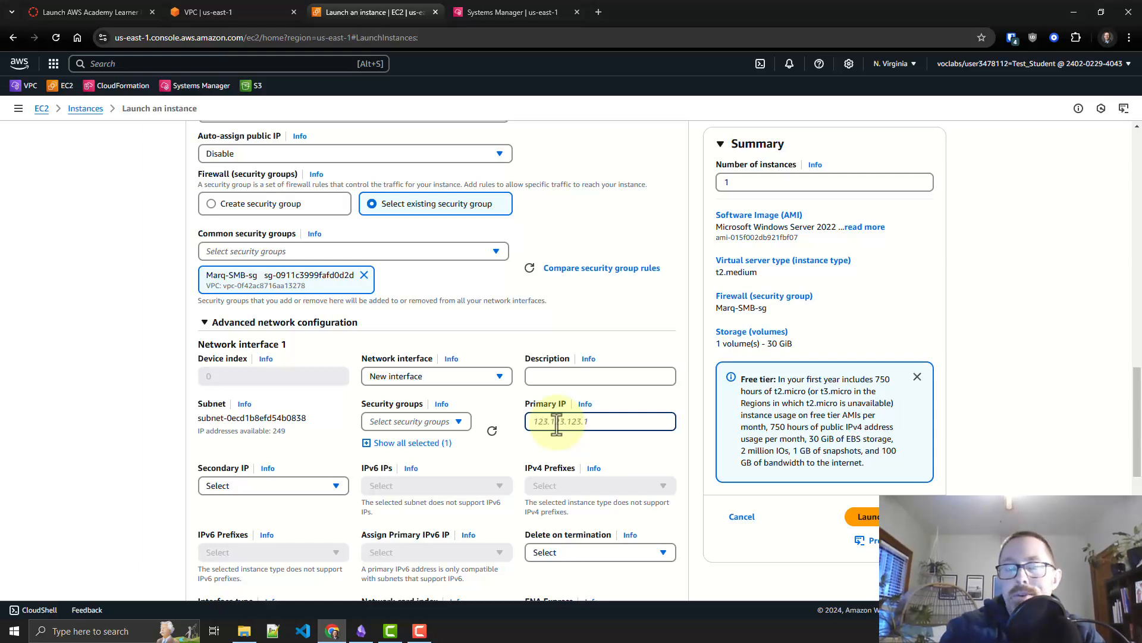
pyautogui.write('10.24')
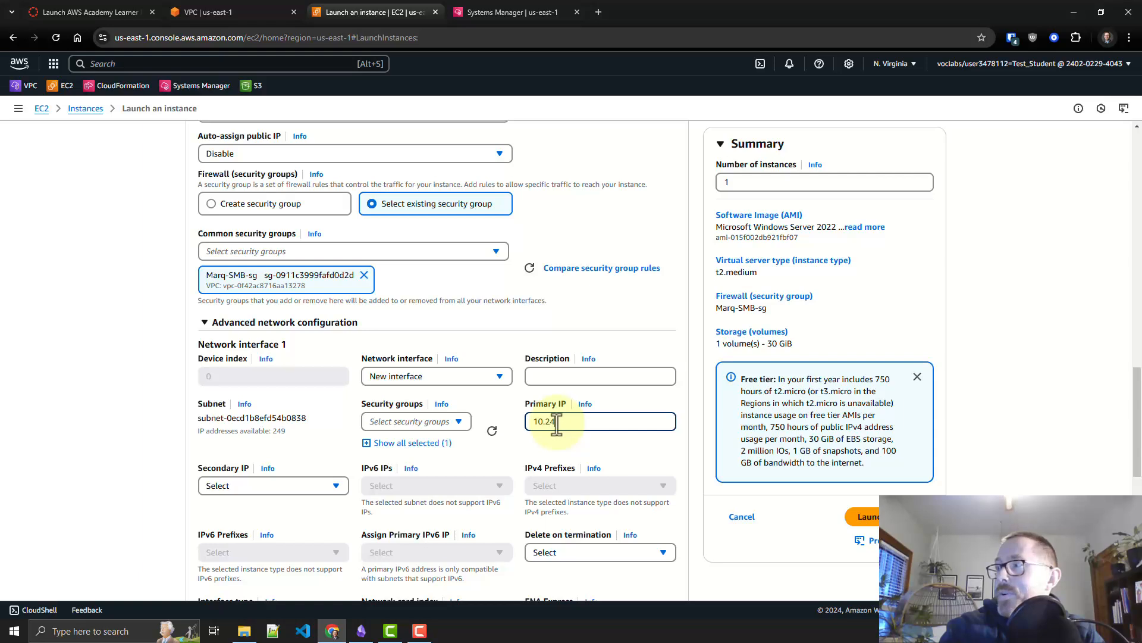
pyautogui.write('.50.100')
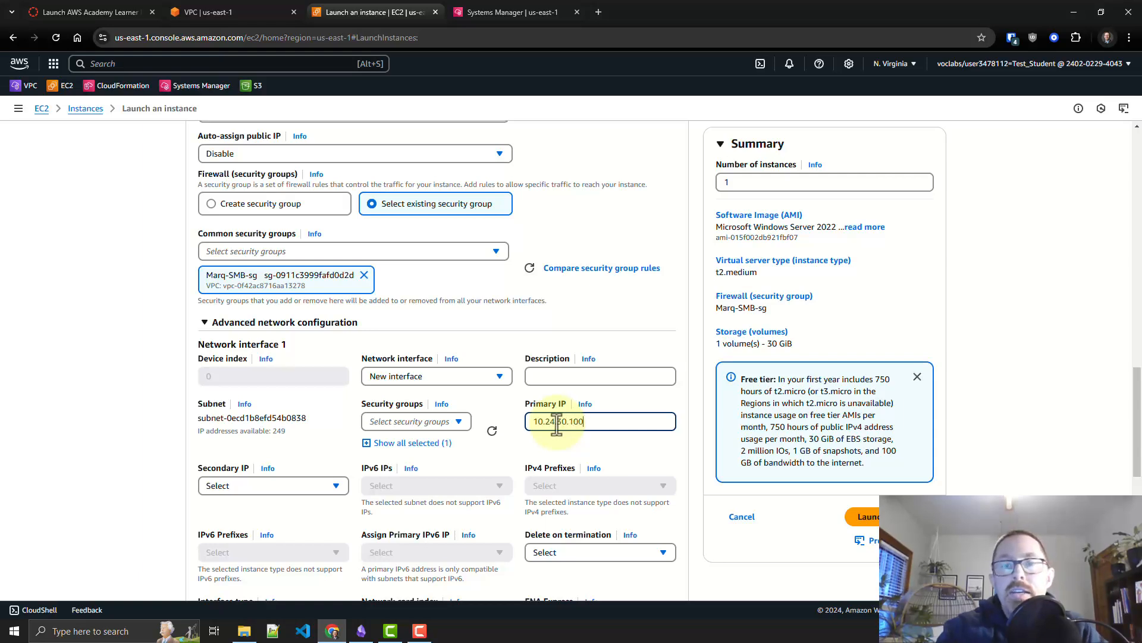
pyautogui.scroll(-3, 556, 422)
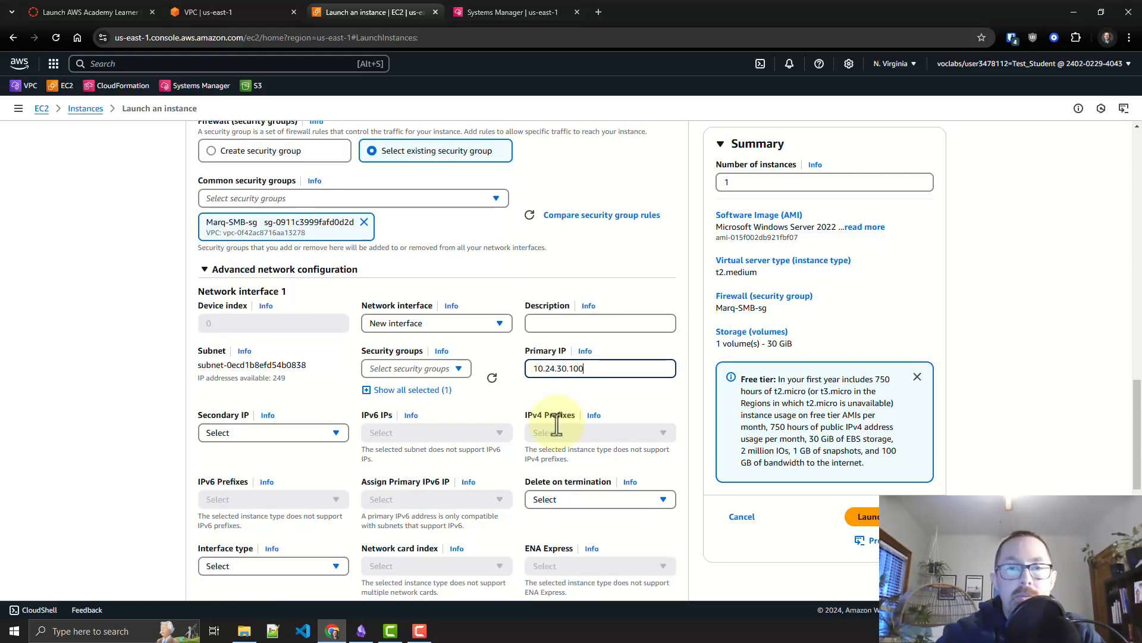
pyautogui.scroll(-6, 557, 424)
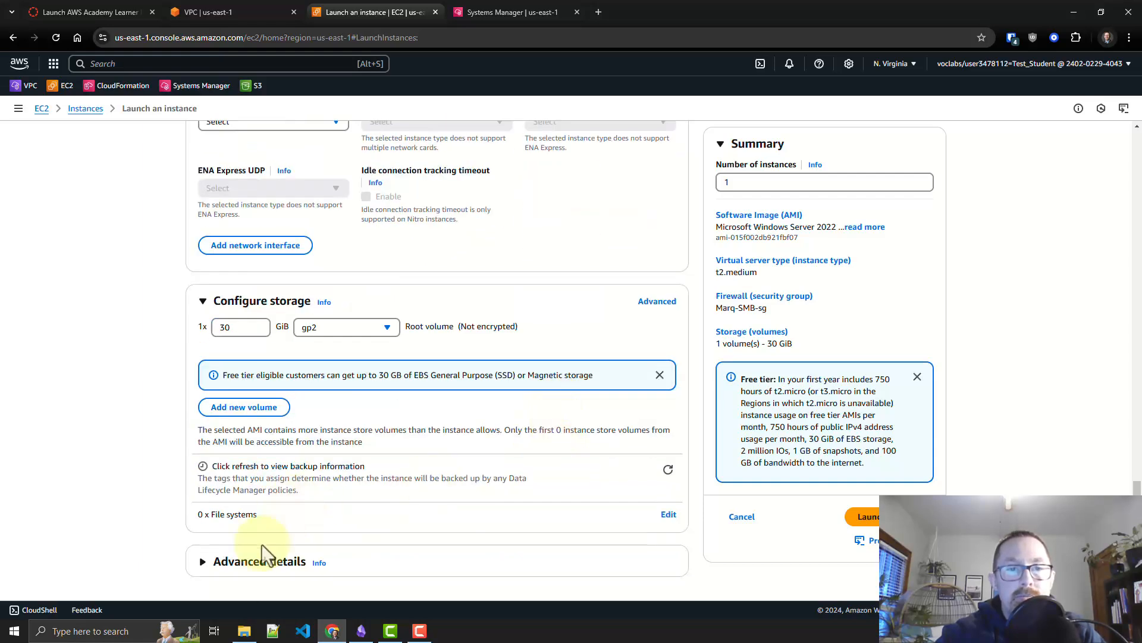
# Step: Attach LabInstanceProfile as IAM instance profile and launch marq-fileshare
pyautogui.click(245, 564)
pyautogui.scroll(-3, 246, 571)
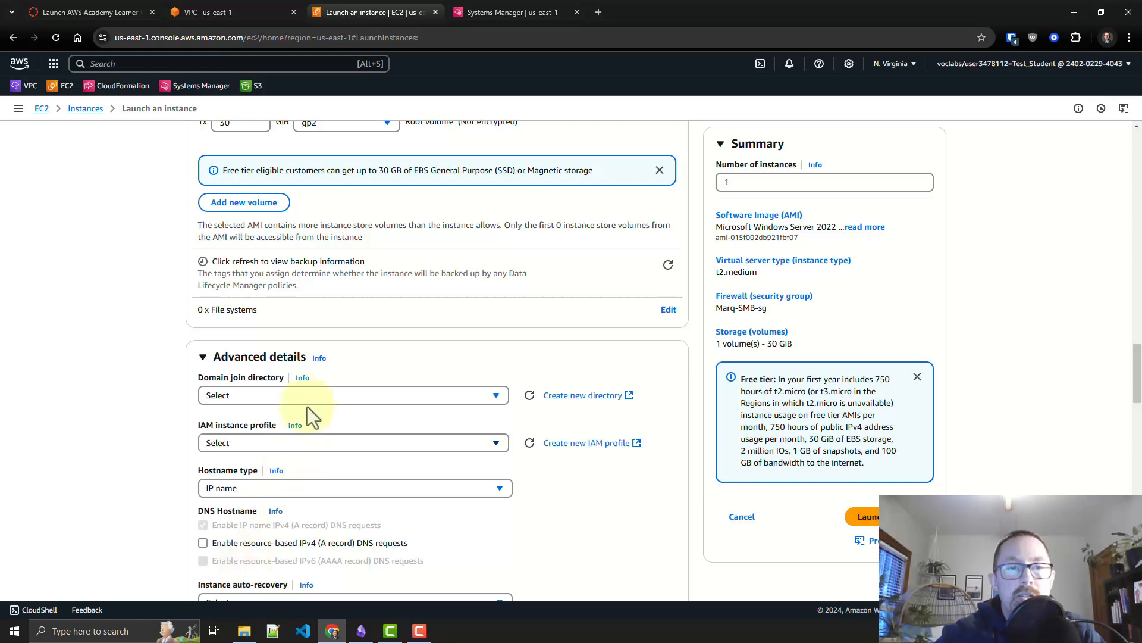
pyautogui.click(296, 442)
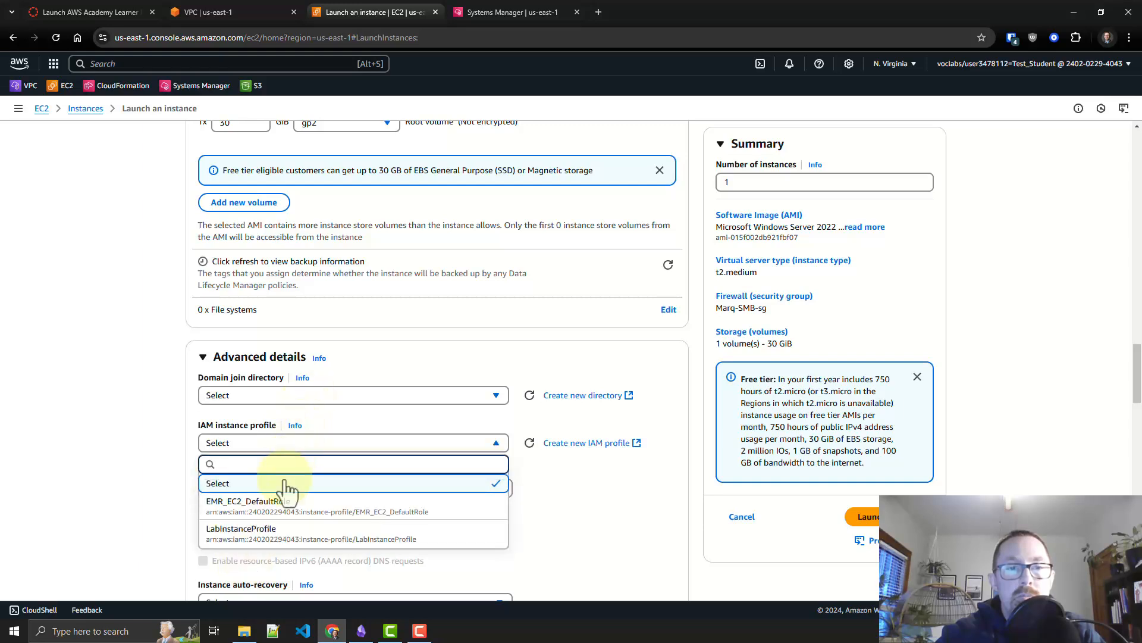
pyautogui.click(278, 533)
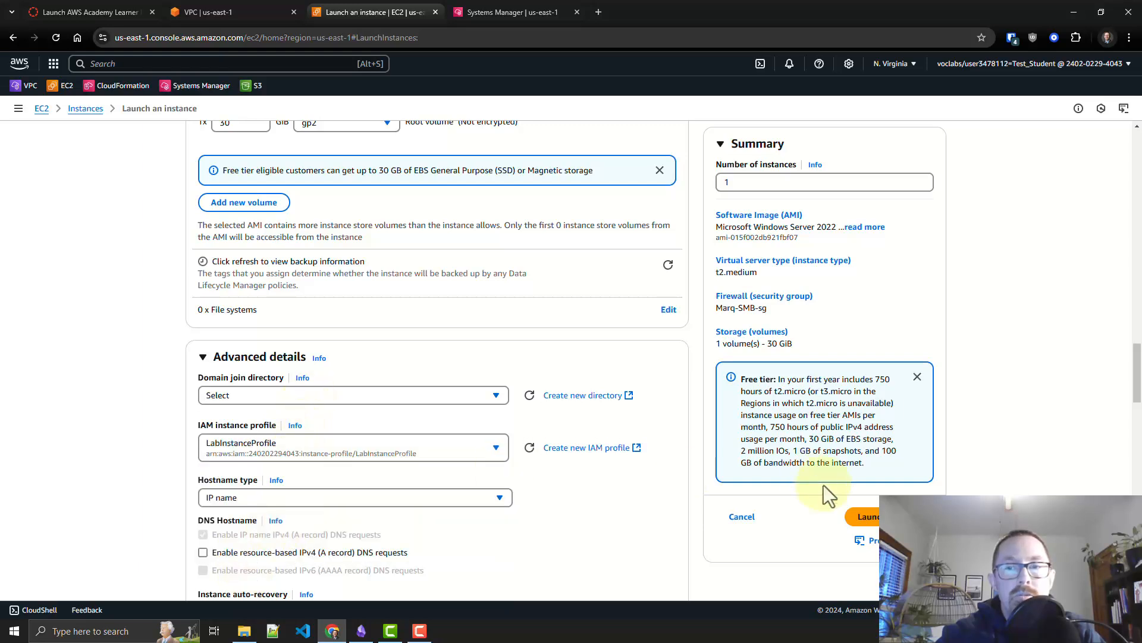
pyautogui.click(866, 516)
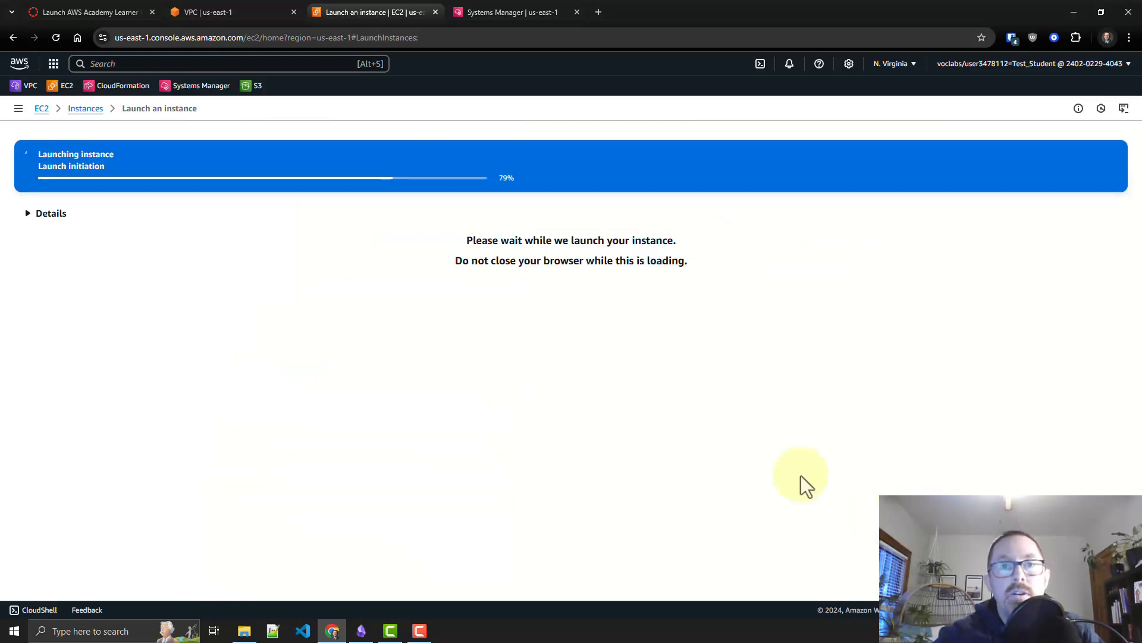
# Step: Refresh the instances list, select marq-database and connect to it via Session Manager
pyautogui.click(85, 110)
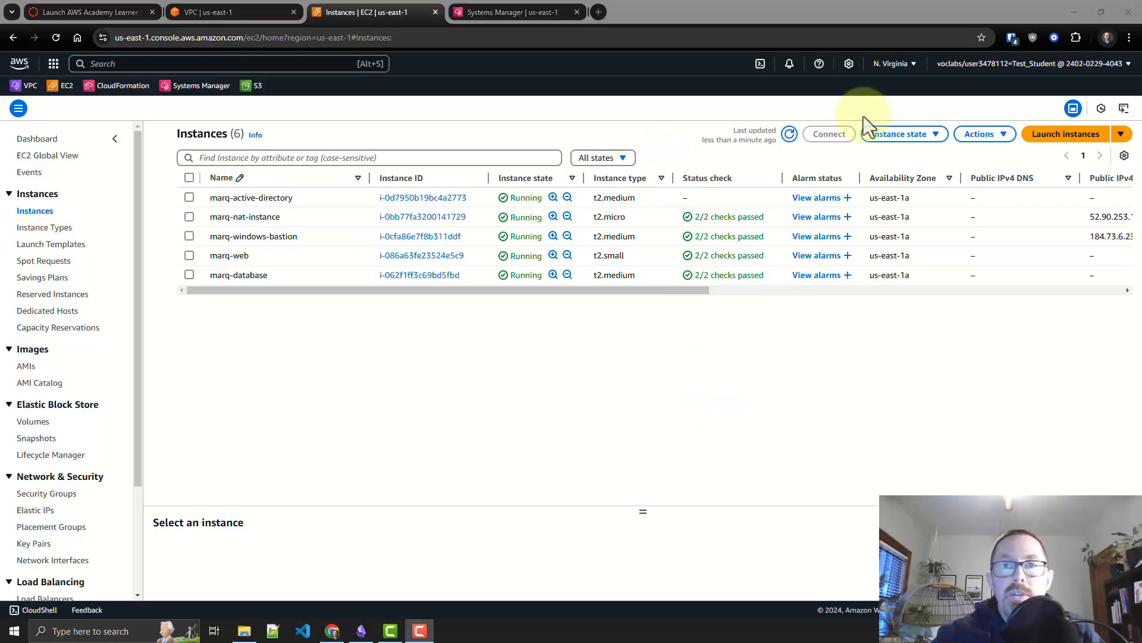
pyautogui.click(789, 133)
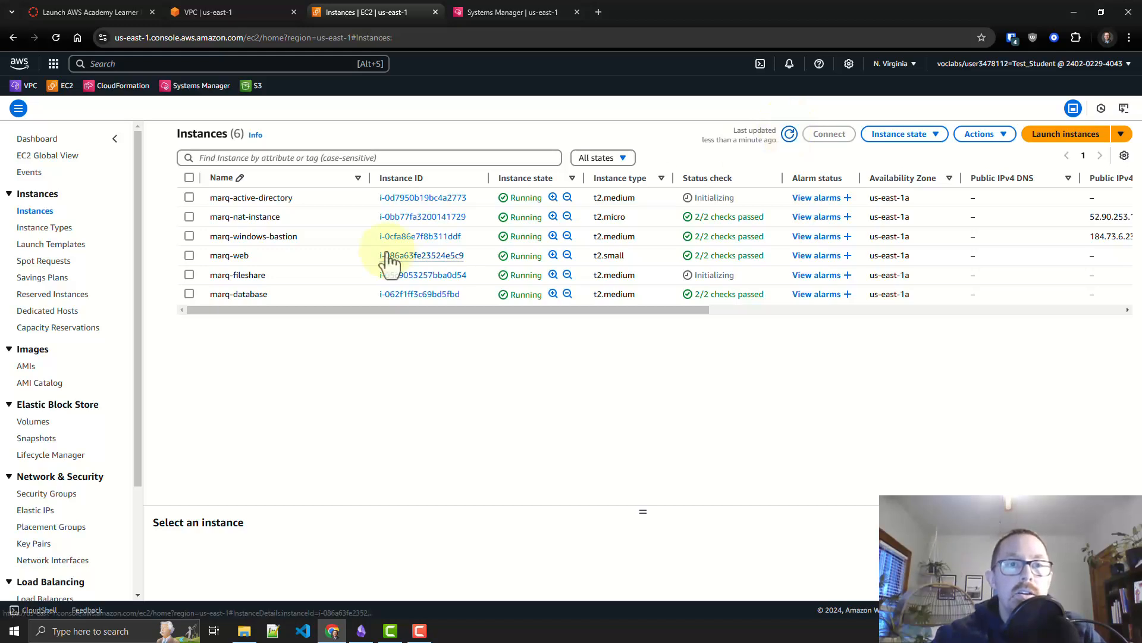
pyautogui.click(189, 294)
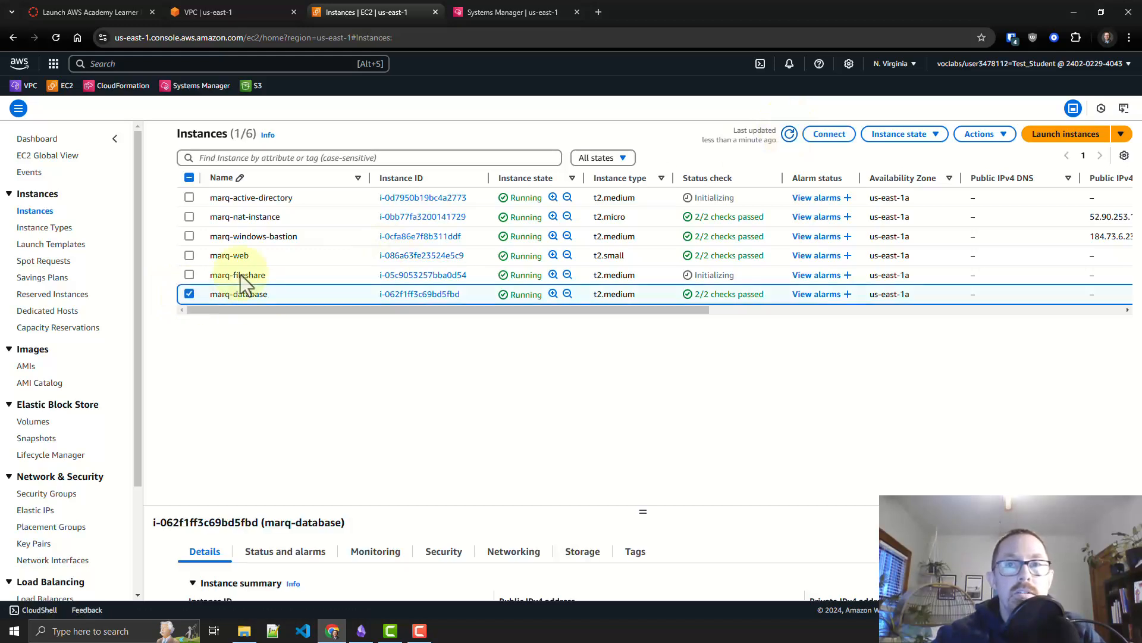
pyautogui.click(829, 136)
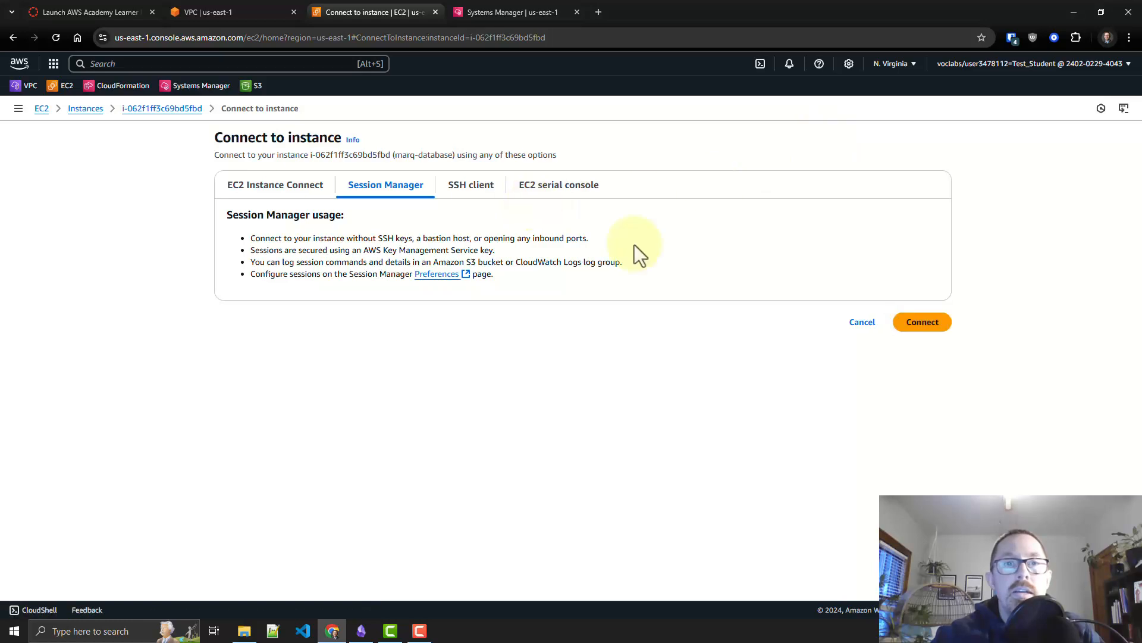
pyautogui.click(905, 326)
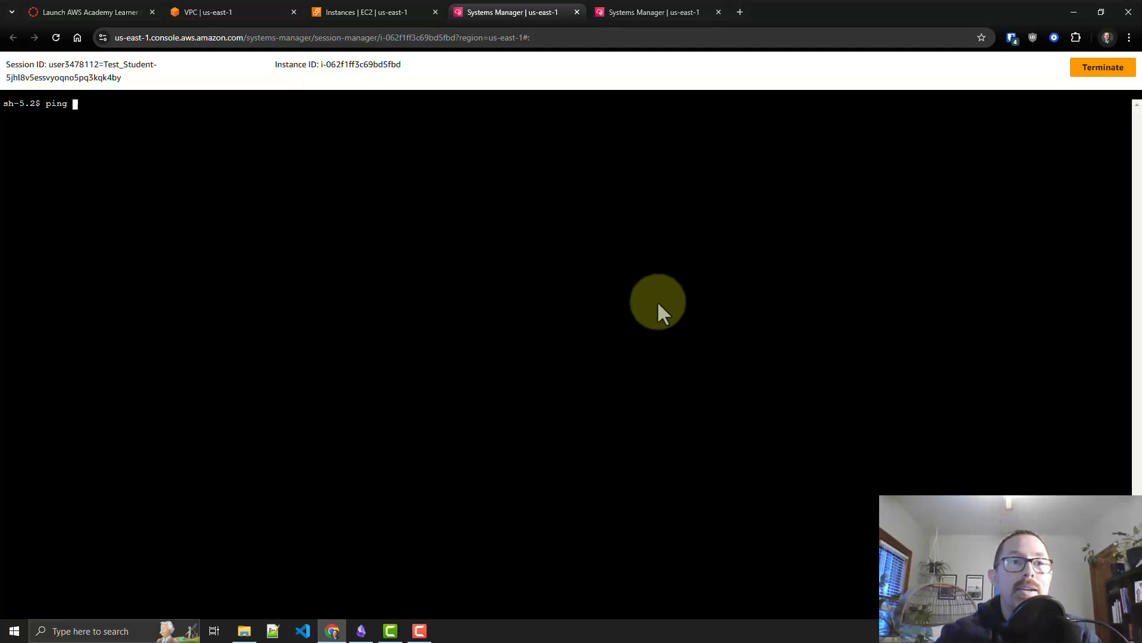
# Step: Ping google.com from the marq-database shell, then stop it
pyautogui.write('google.com')
pyautogui.press('Return')
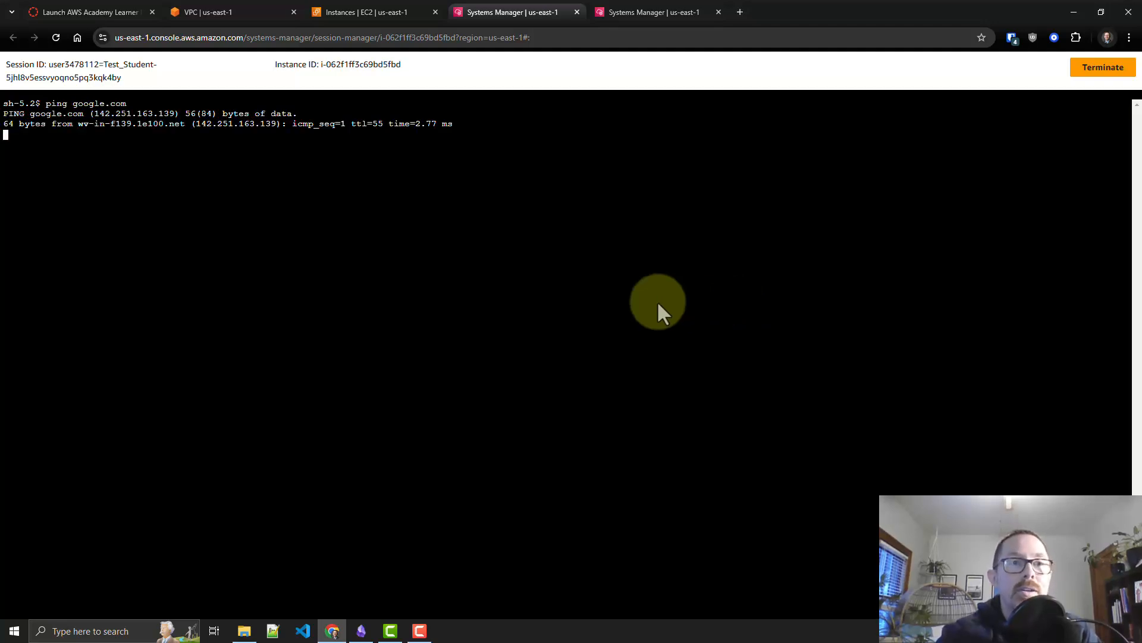
pyautogui.hotkey('ctrl', 'c')
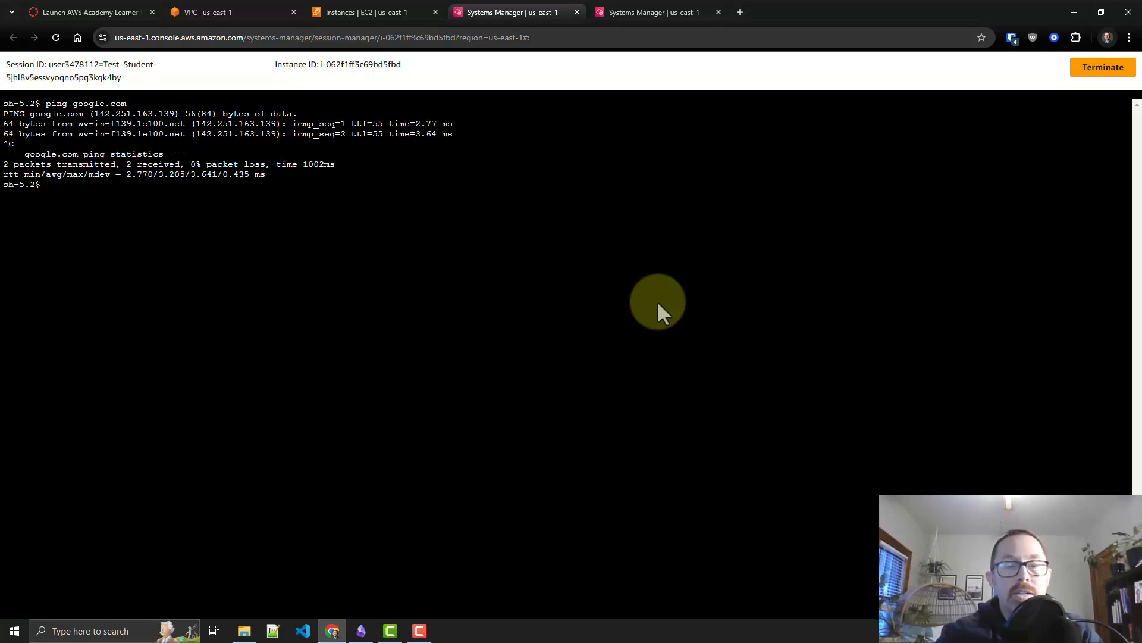
# Step: Run traceroute google.com and check that the first hop is 10.24.10.9
pyautogui.write('traceroute')
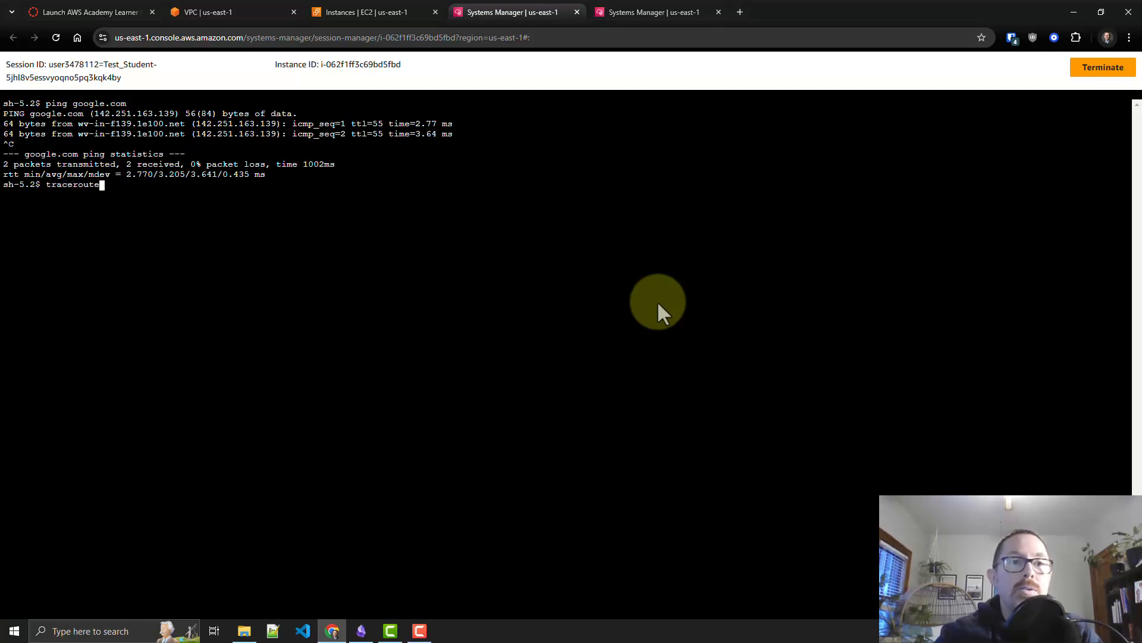
pyautogui.write(' google.com')
pyautogui.press('Return')
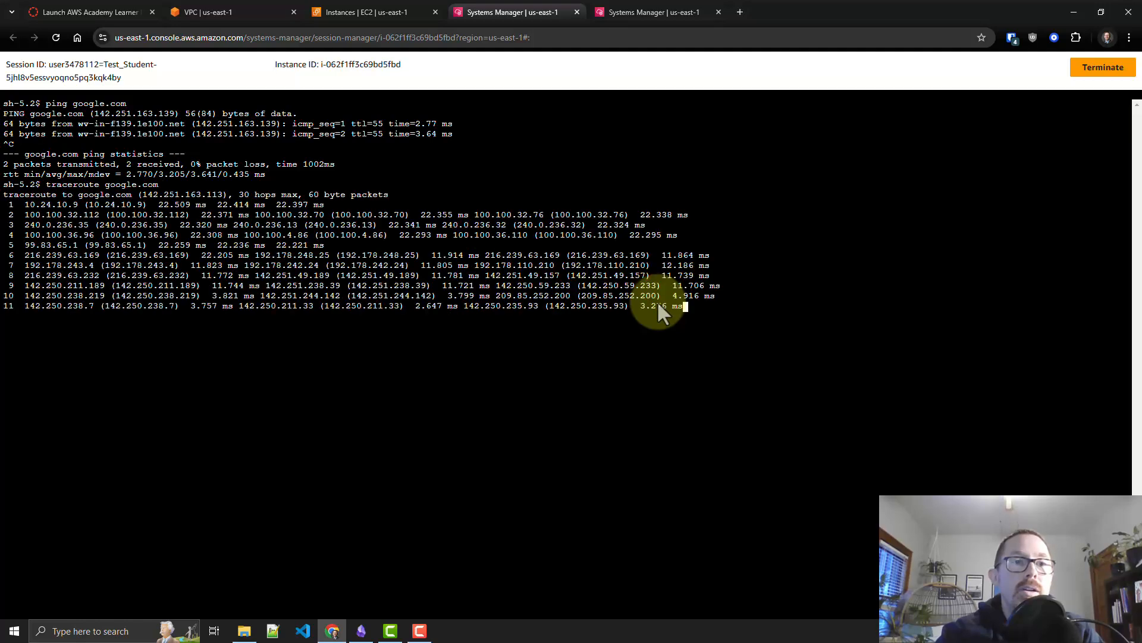
pyautogui.hotkey('ctrl', 'c')
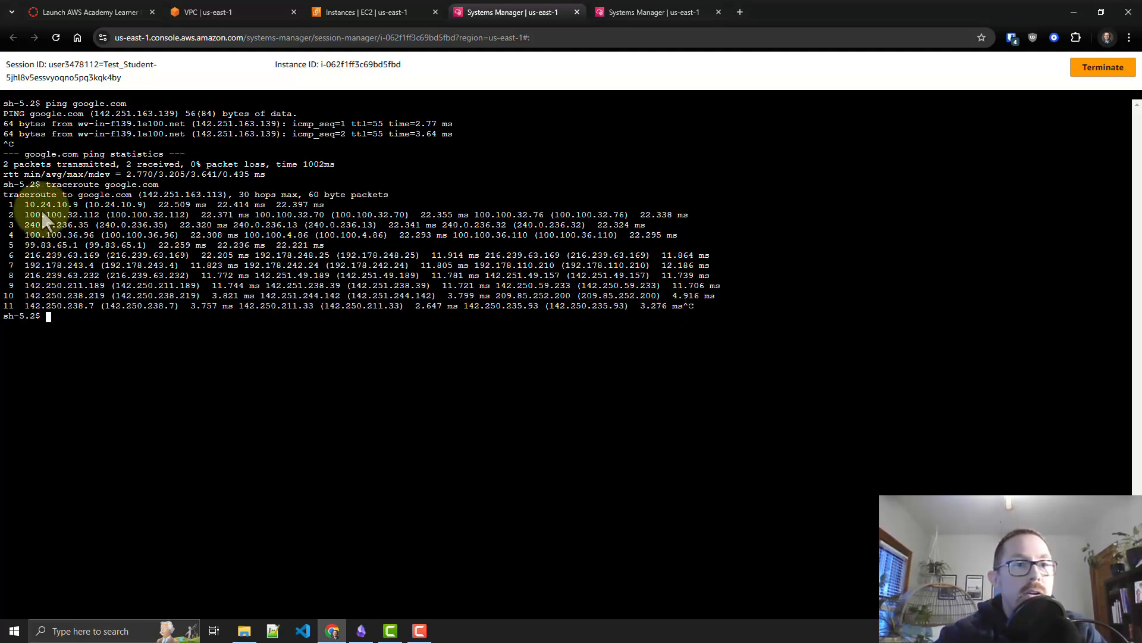
pyautogui.moveTo(24, 206); pyautogui.dragTo(90, 207)
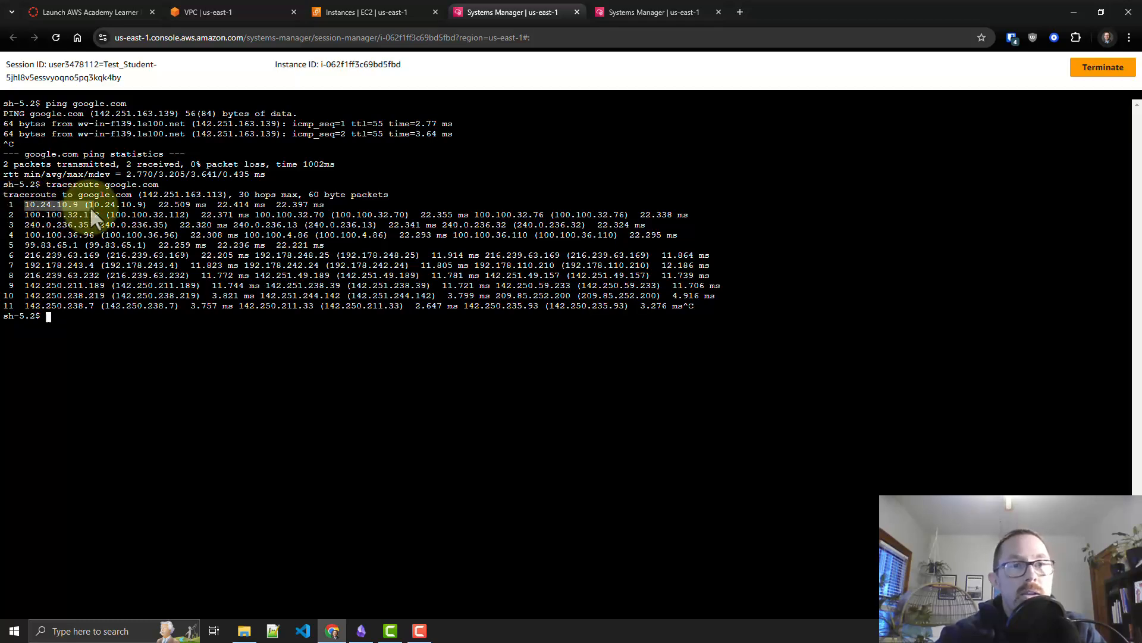
pyautogui.click(143, 332)
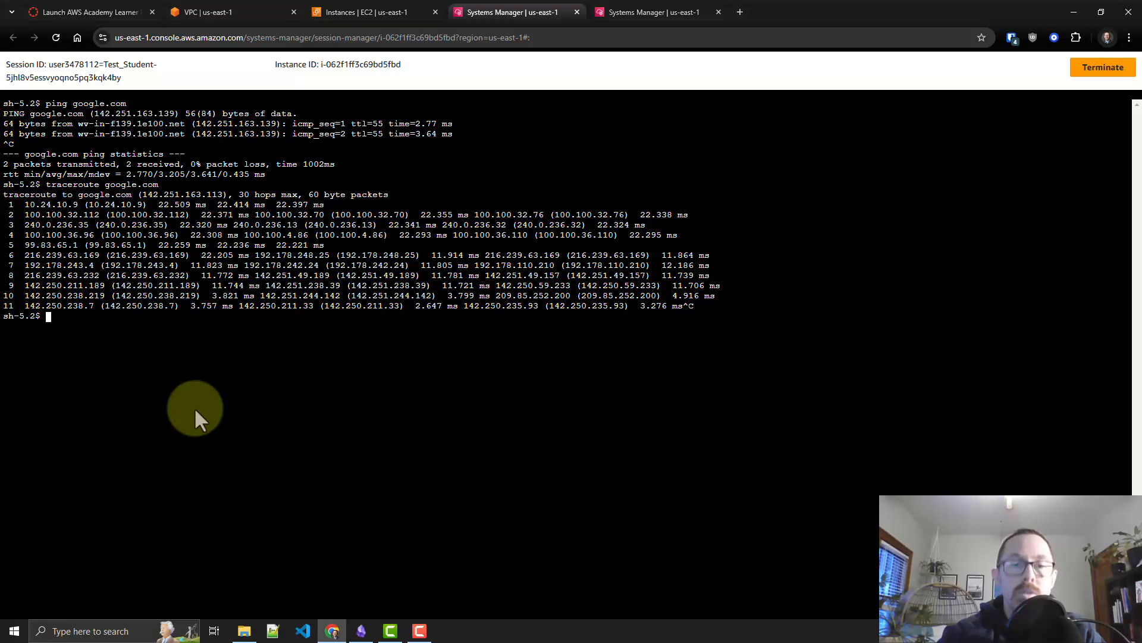
# Step: In Obsidian's PSE - MySQL Server note, copy the selected MariaDB install shell commands
pyautogui.hotkey('alt', 'Tab')
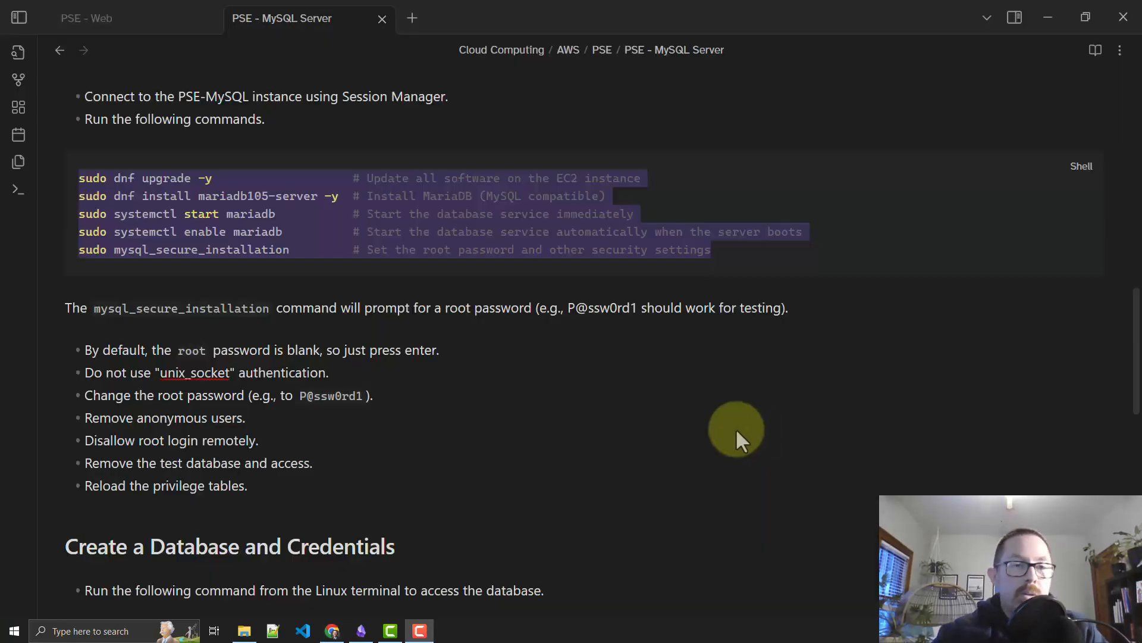
pyautogui.rightClick(236, 190)
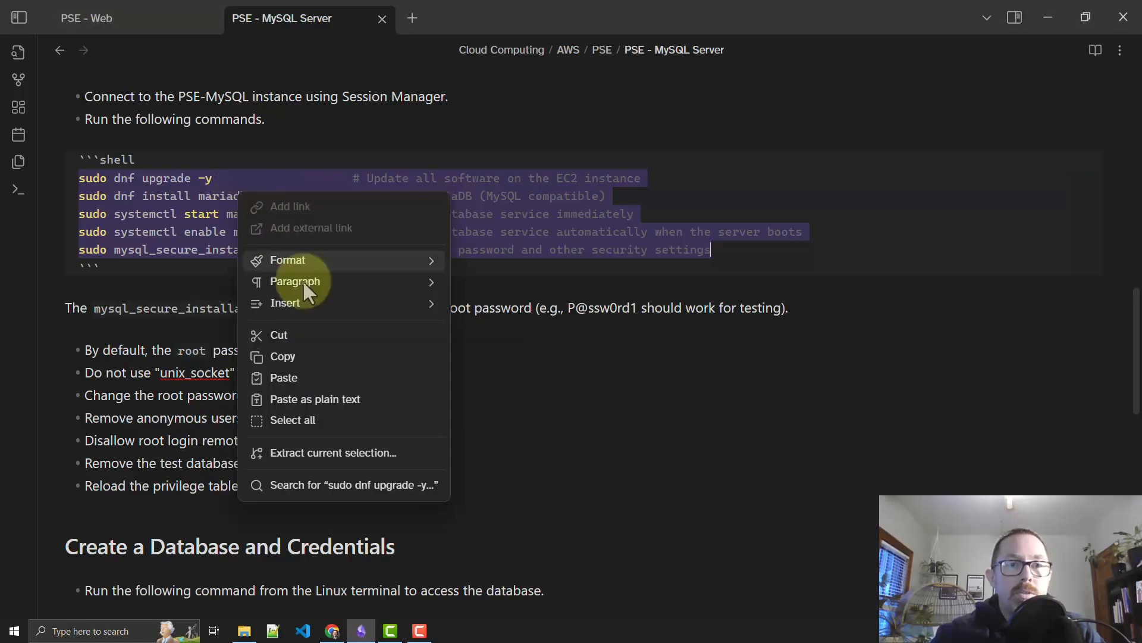
pyautogui.click(331, 360)
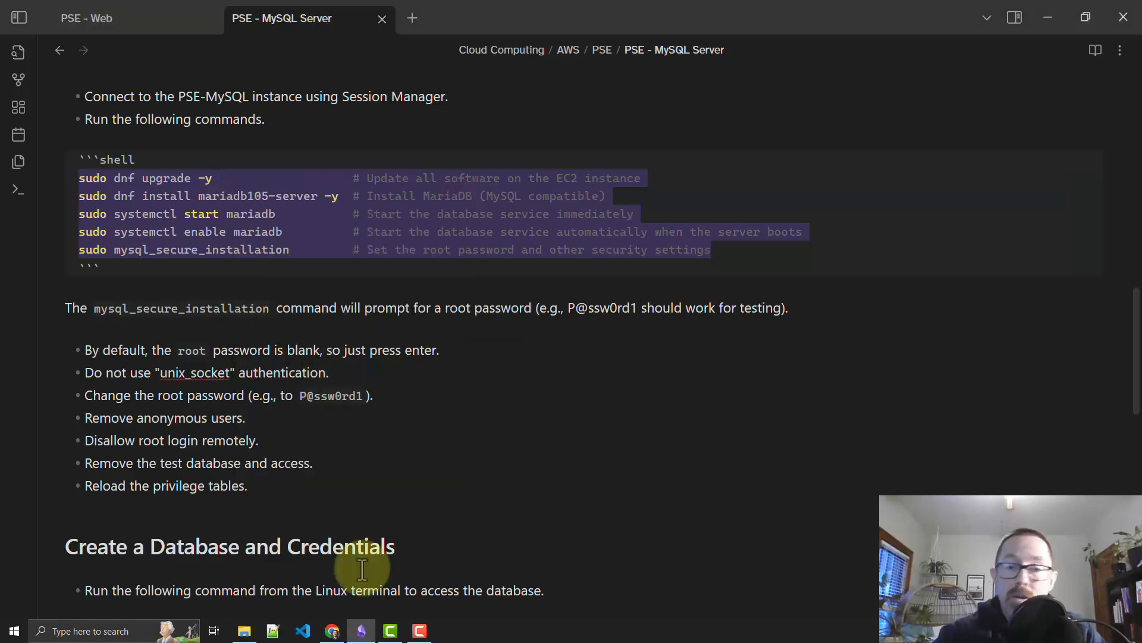
# Step: Paste and run the five MariaDB setup commands in the database server's Session Manager terminal
pyautogui.click(332, 632)
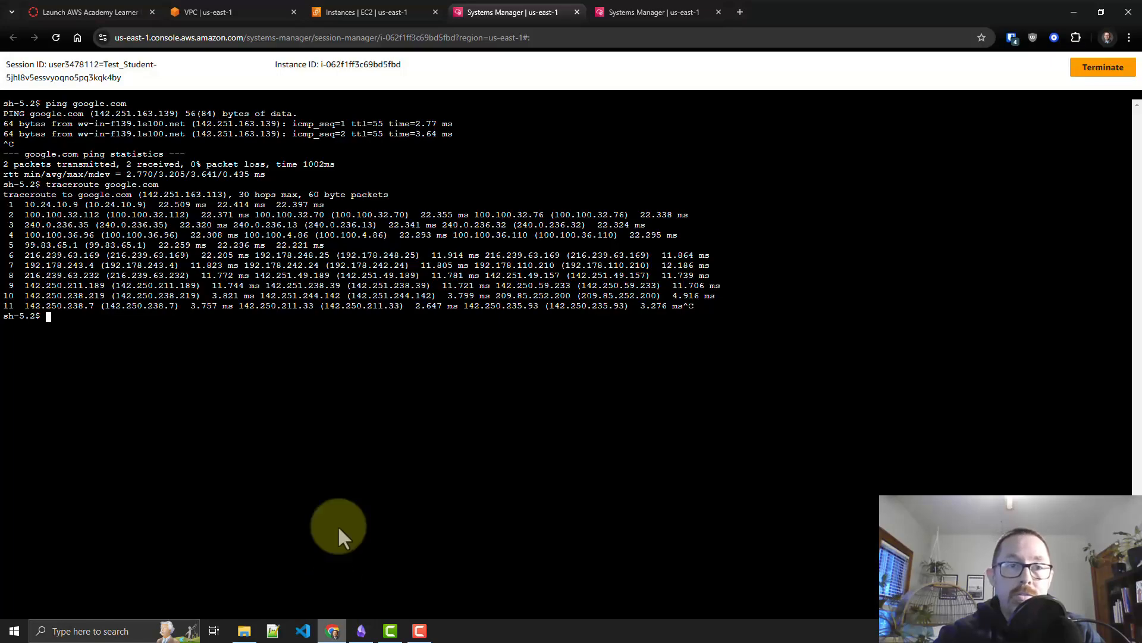
pyautogui.rightClick(333, 430)
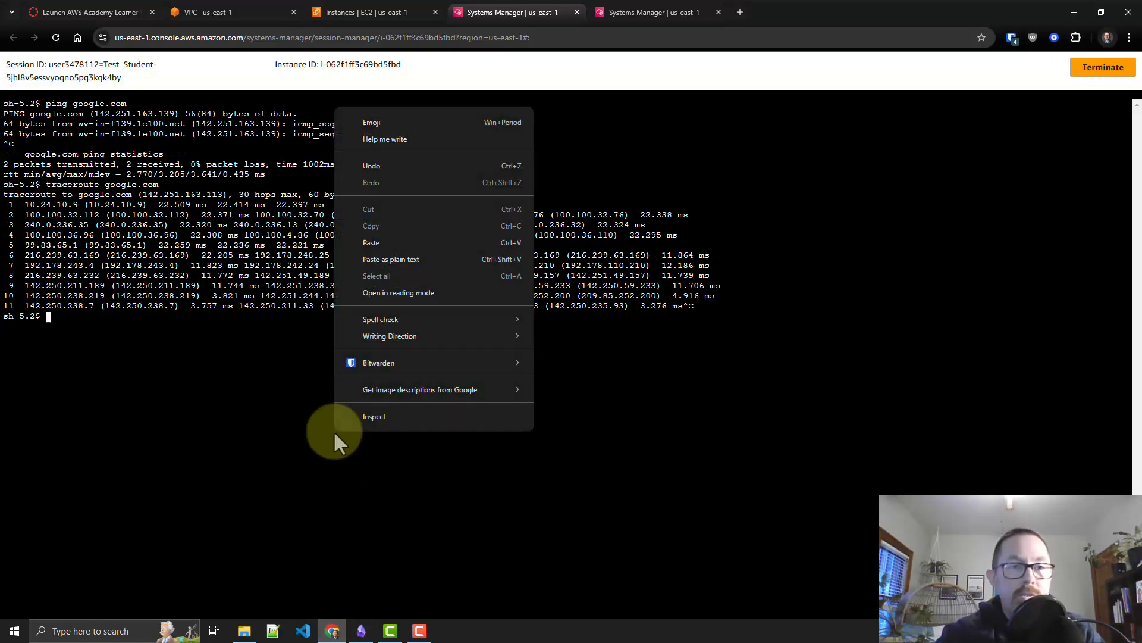
pyautogui.click(420, 252)
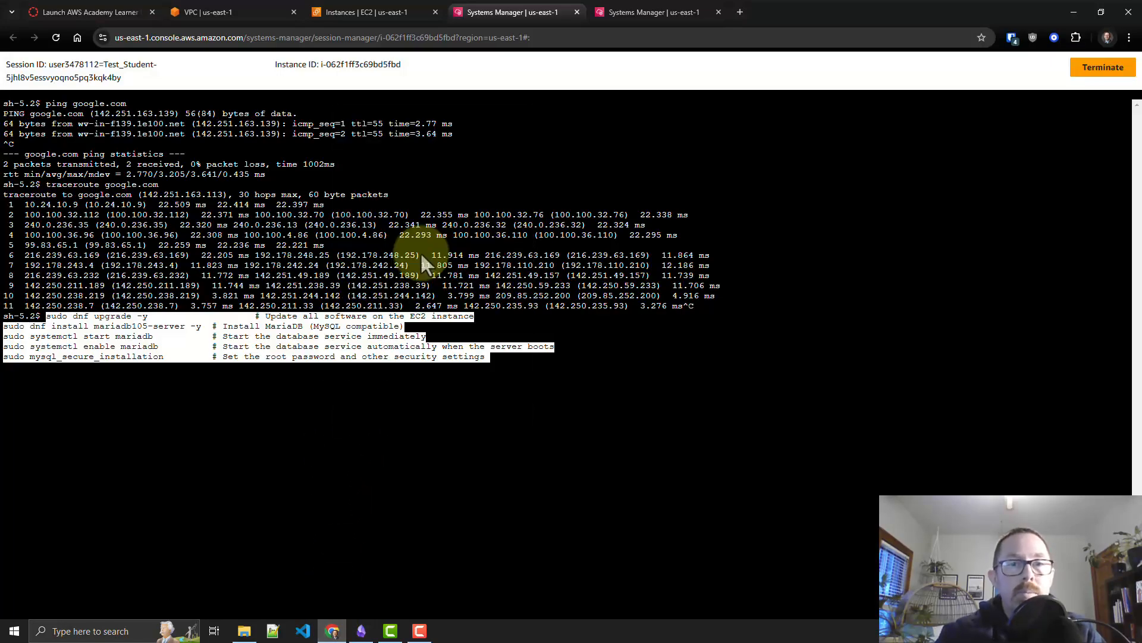
pyautogui.press('Return')
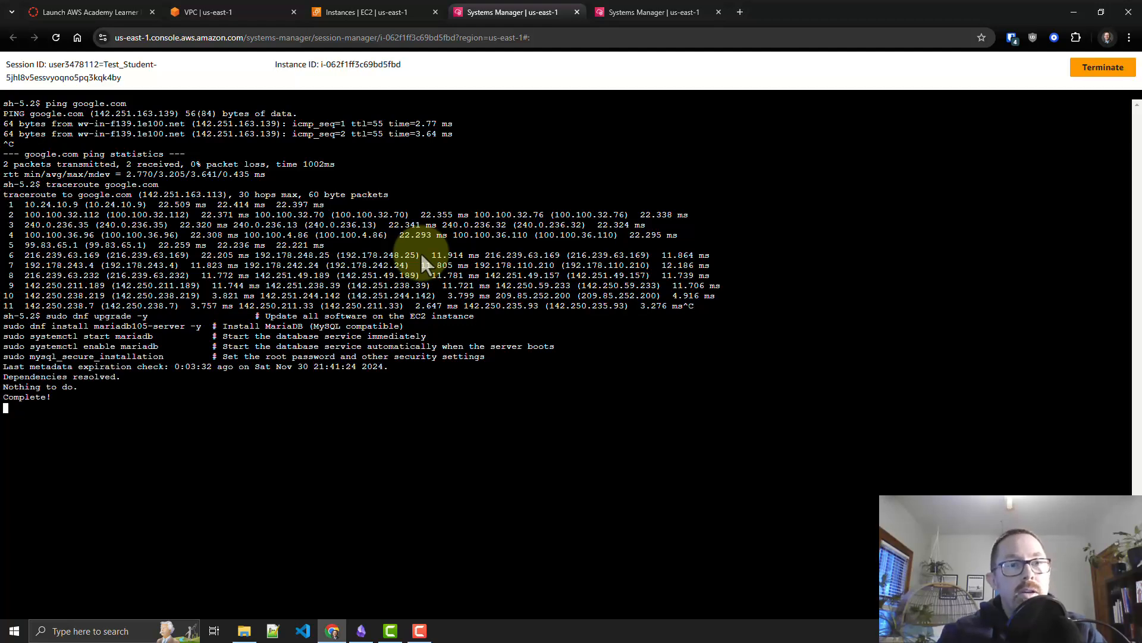
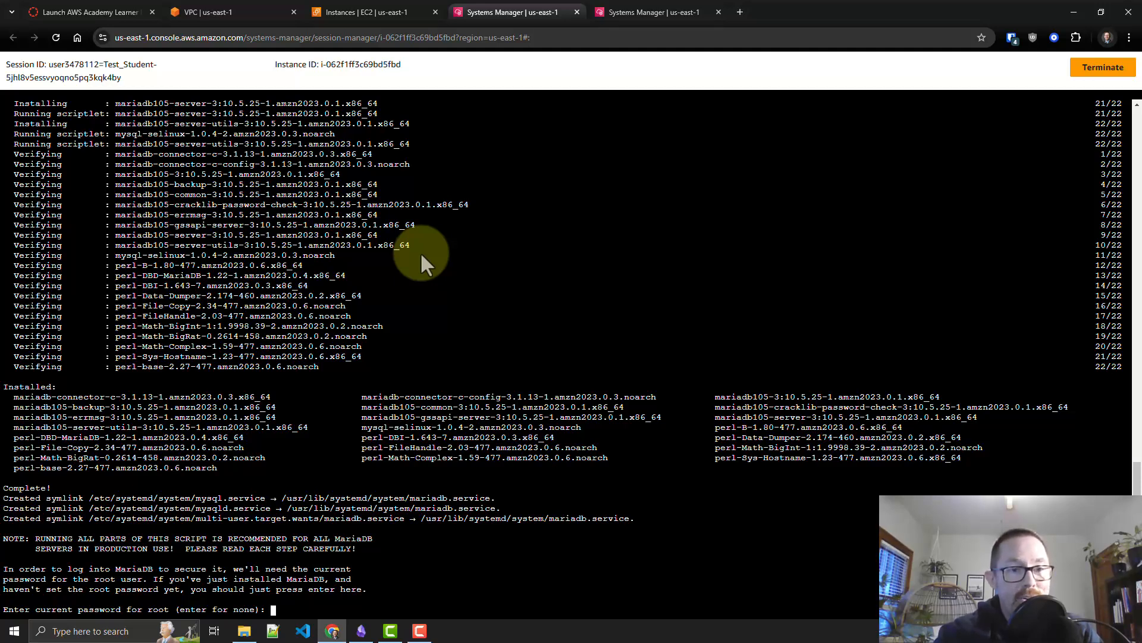
# Step: Skip unix_socket authentication and set a new MariaDB root password, entered twice
pyautogui.press('Return')
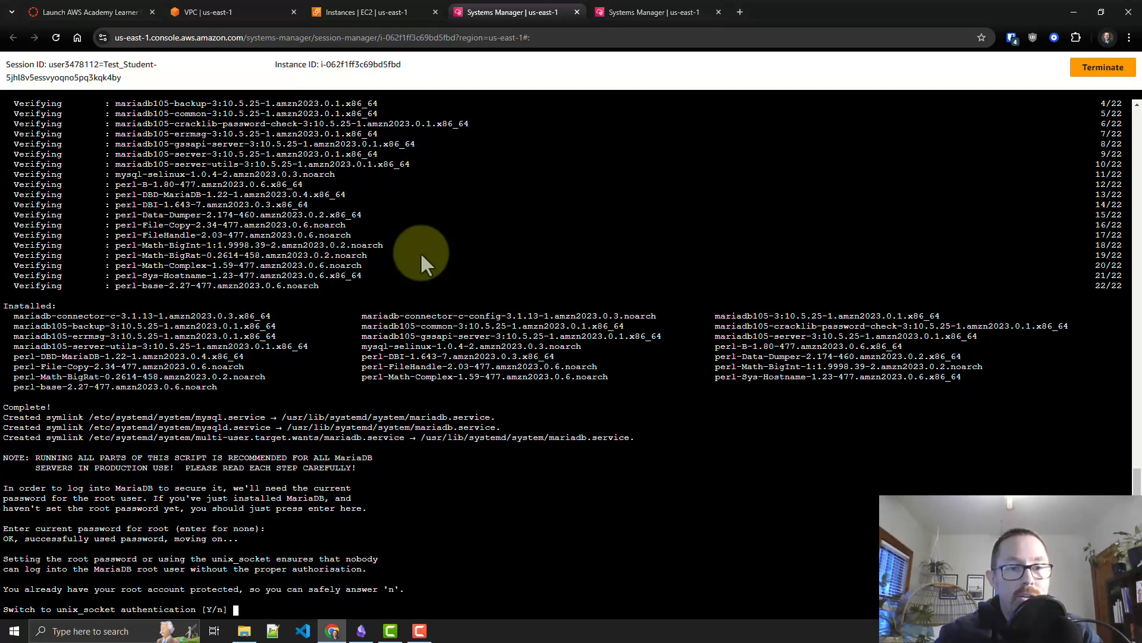
pyautogui.write('n')
pyautogui.press('Return')
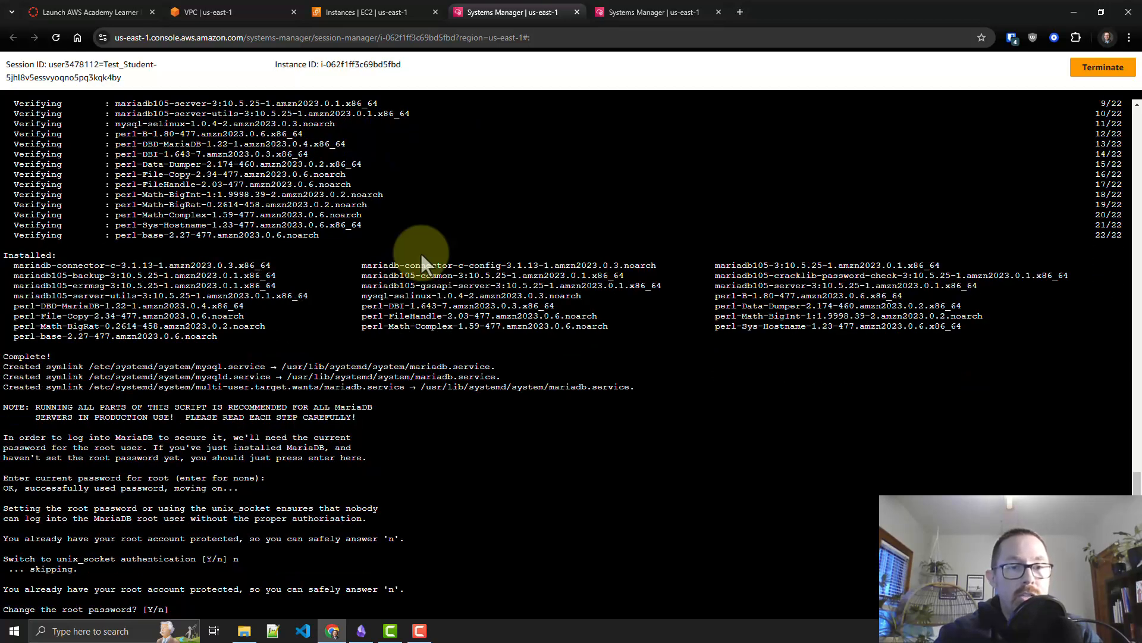
pyautogui.write('y')
pyautogui.press('Return')
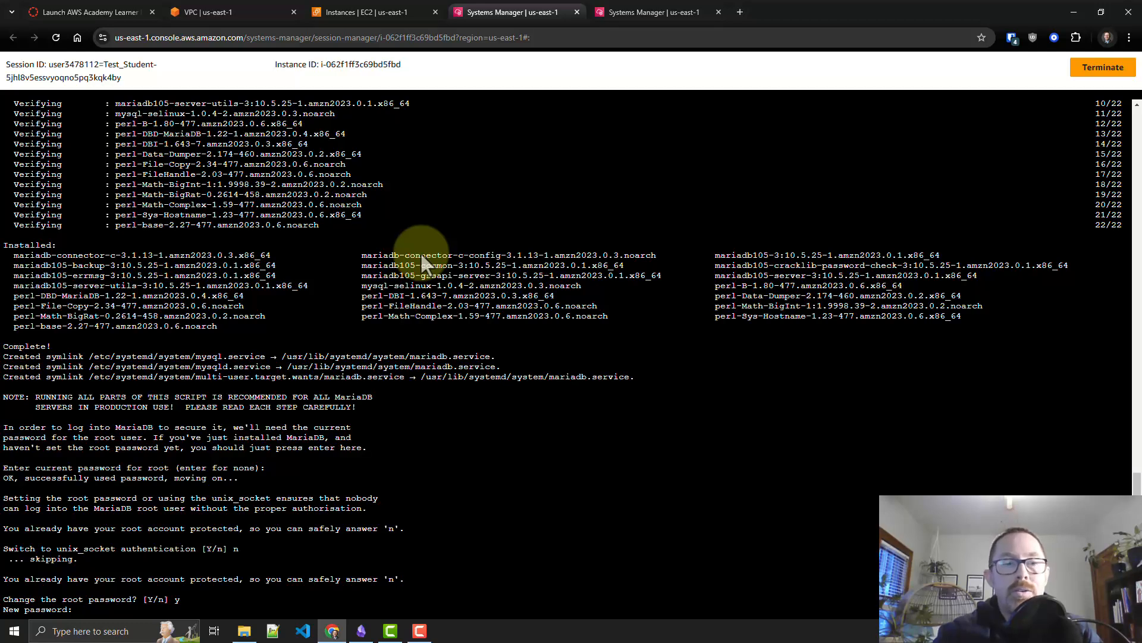
pyautogui.press('Return')
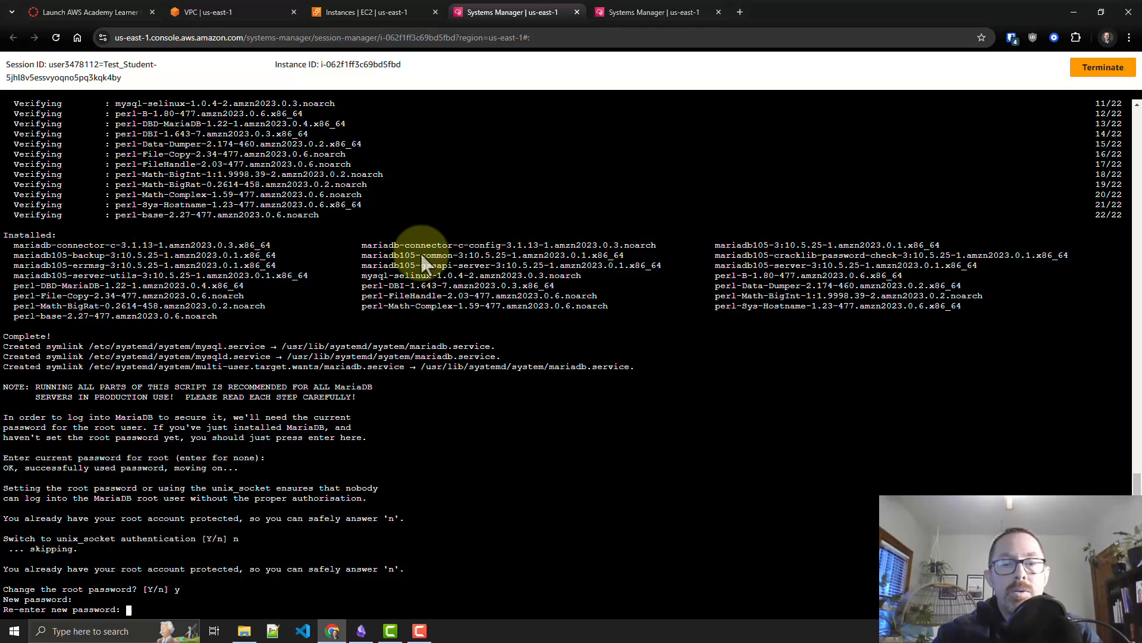
pyautogui.press('Return')
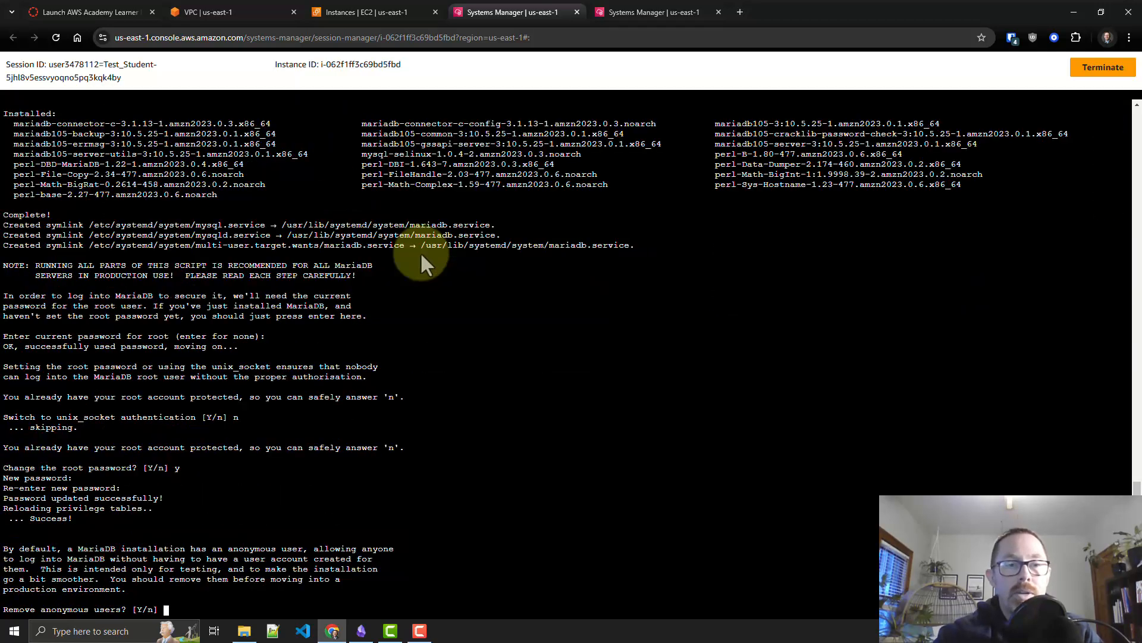
# Step: Remove anonymous users, disallow remote root login, drop the test database and reload privileges
pyautogui.write('y')
pyautogui.press('Return')
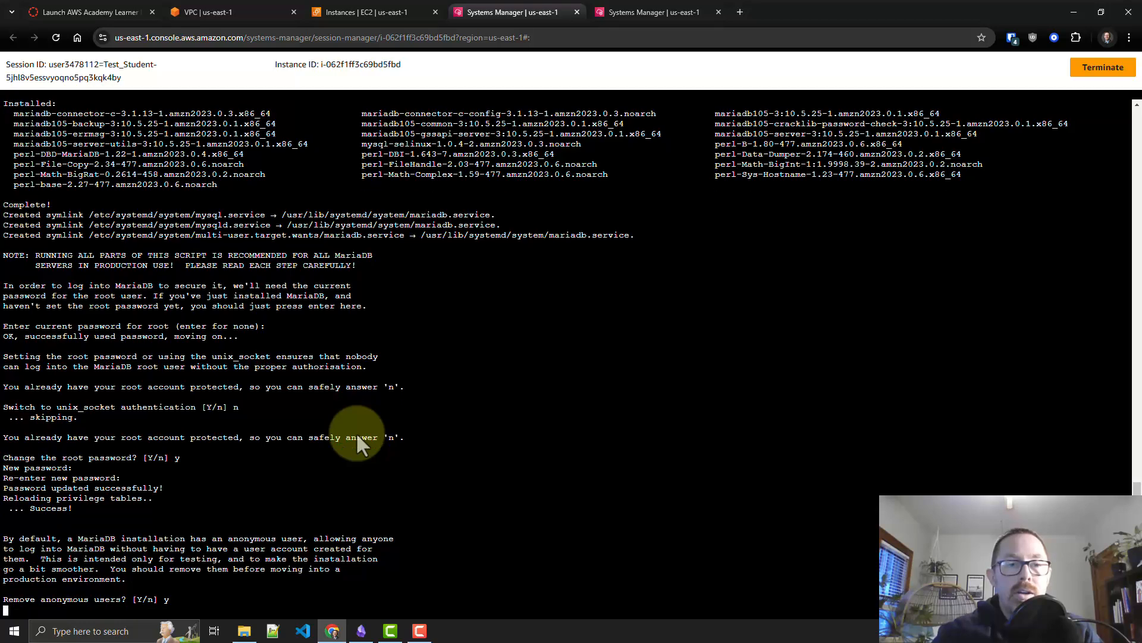
pyautogui.write('y')
pyautogui.press('Return')
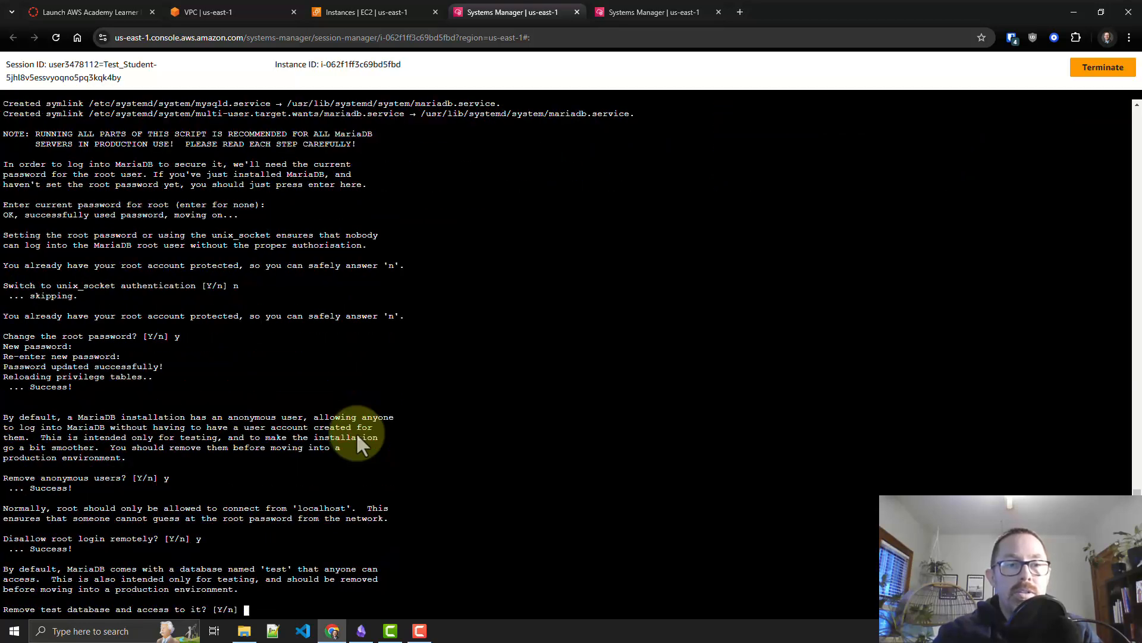
pyautogui.write('y')
pyautogui.press('Return')
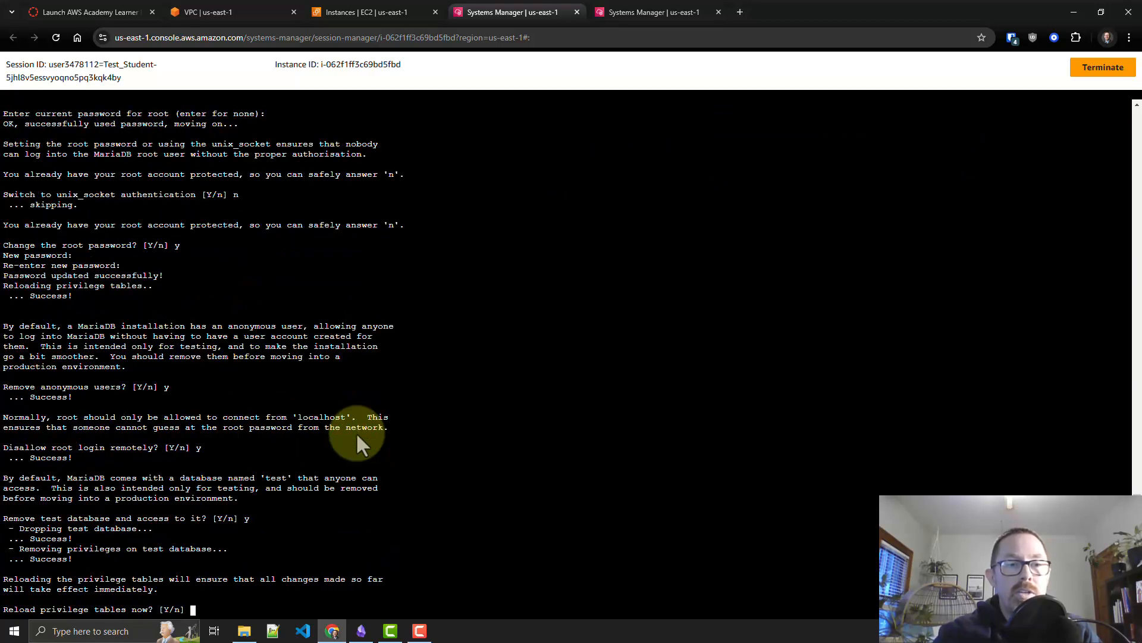
pyautogui.write('y')
pyautogui.press('Return')
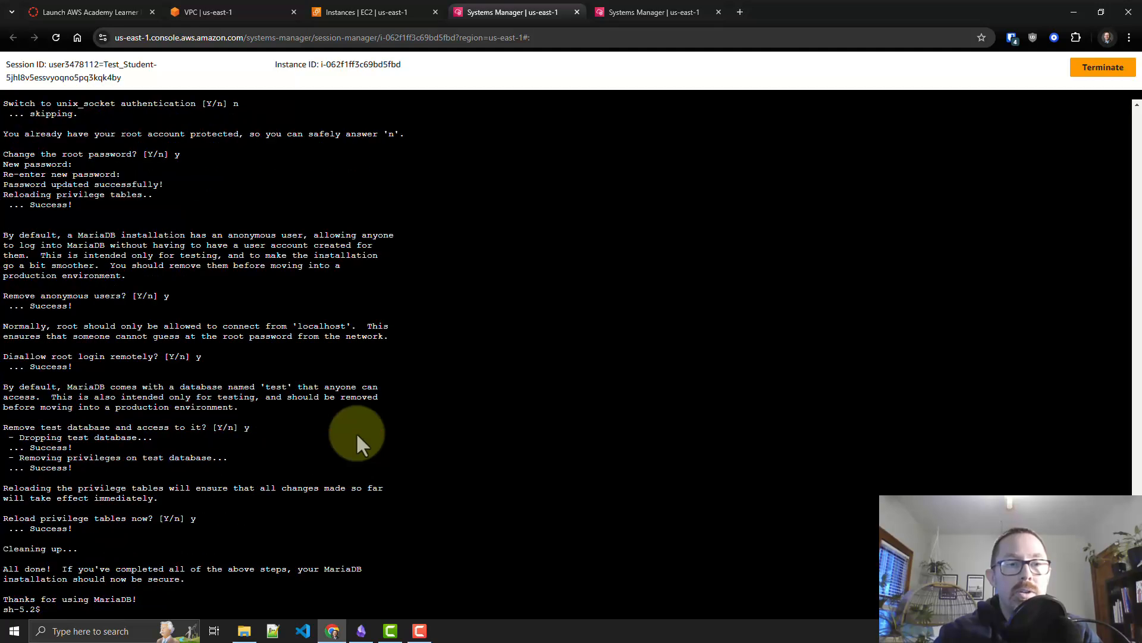
# Step: Note the MySQL root password and the wordpress password on two separate lines of creds.txt
pyautogui.click(244, 630)
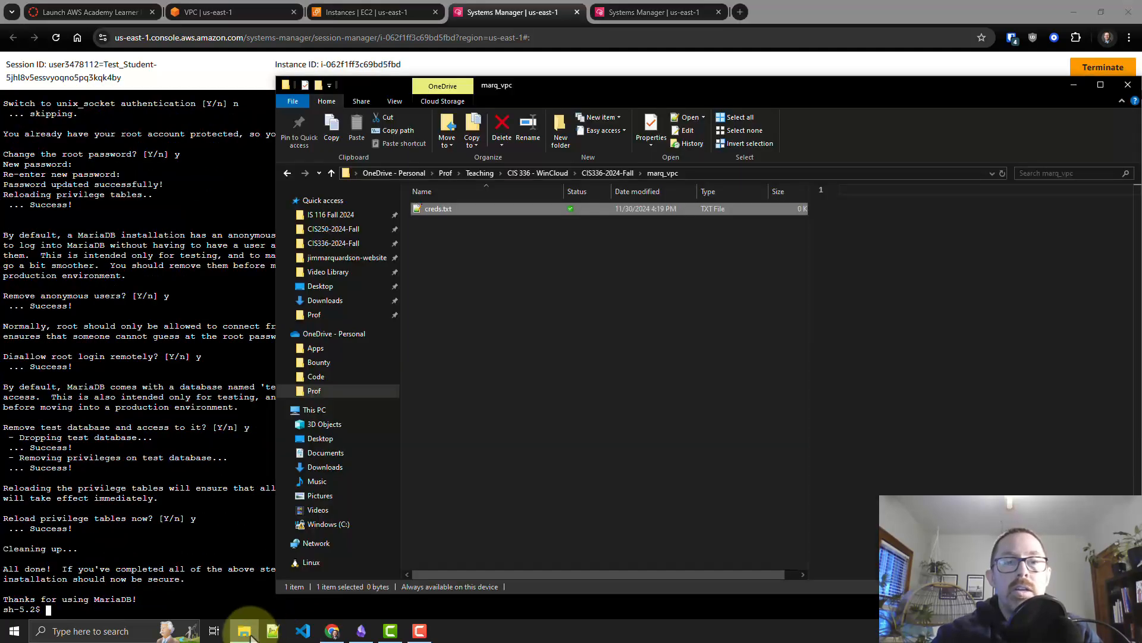
pyautogui.doubleClick(451, 211)
pyautogui.write('M')
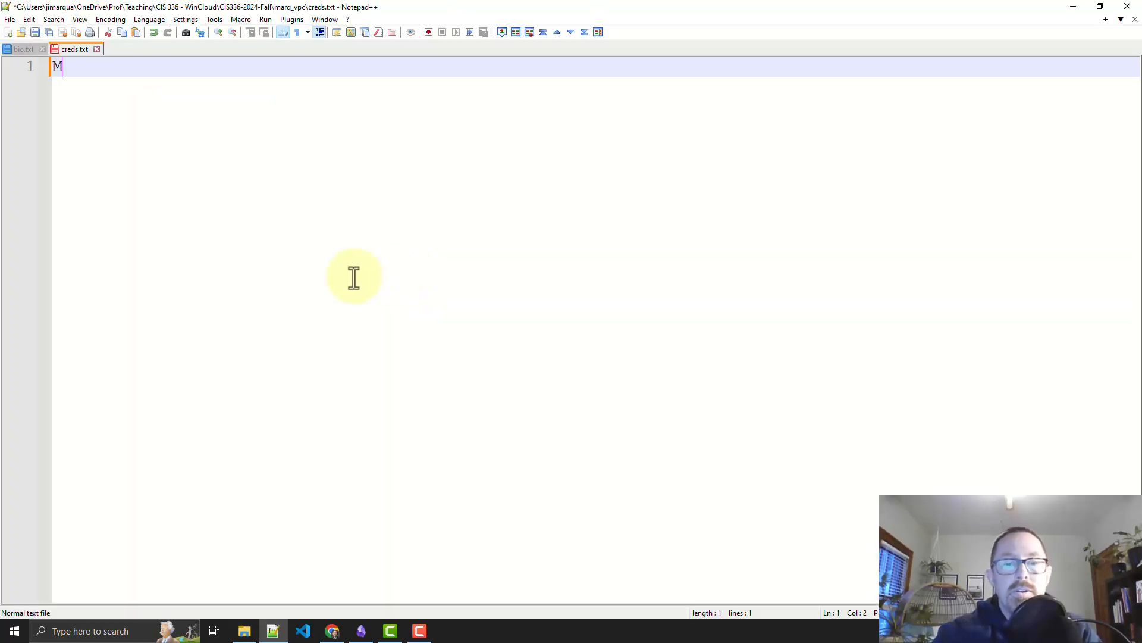
pyautogui.write('ysql root: ')
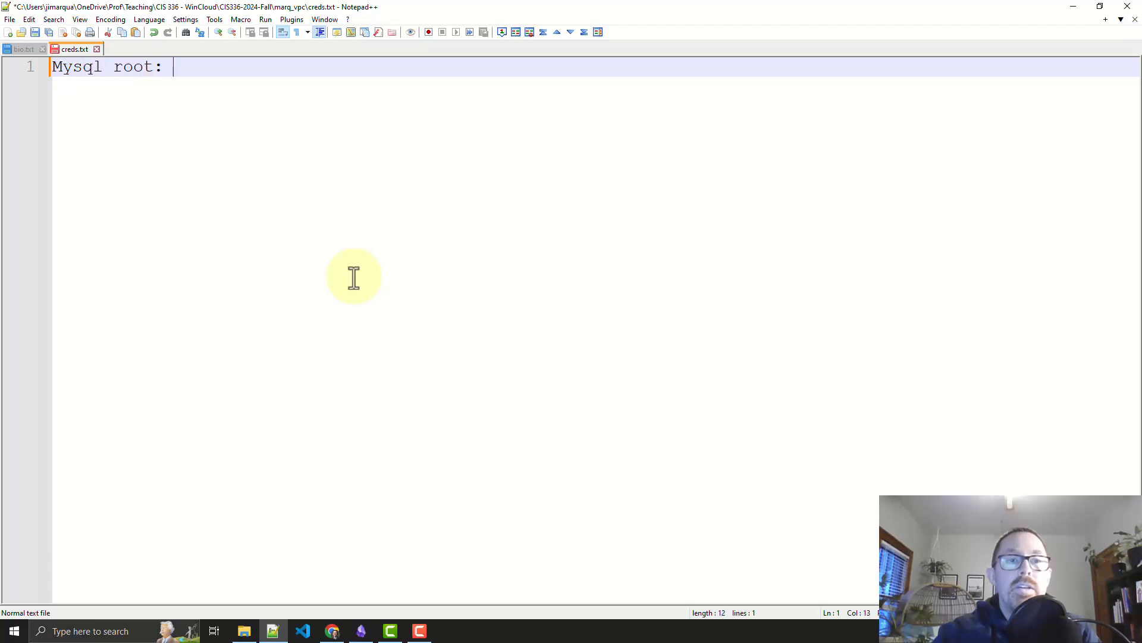
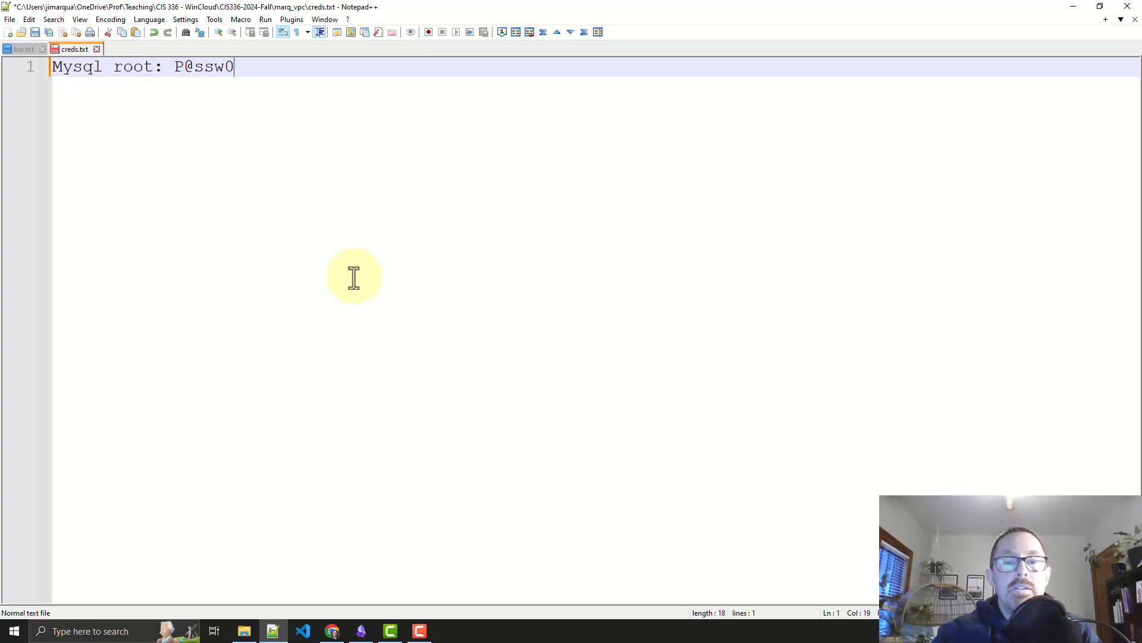
pyautogui.press('Return')
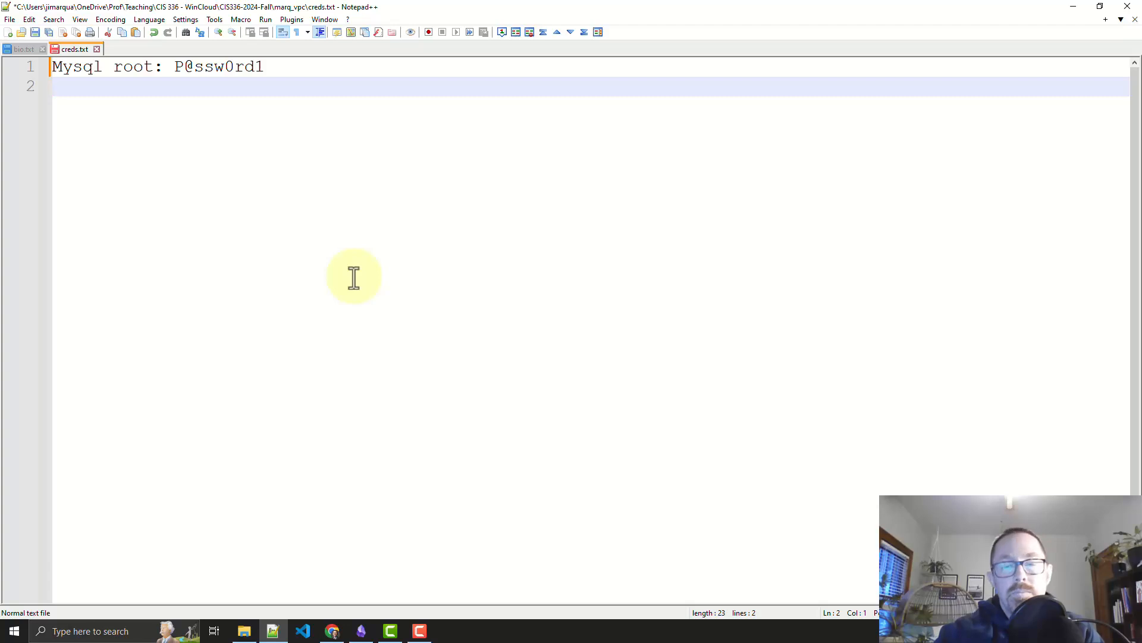
pyautogui.write('words')
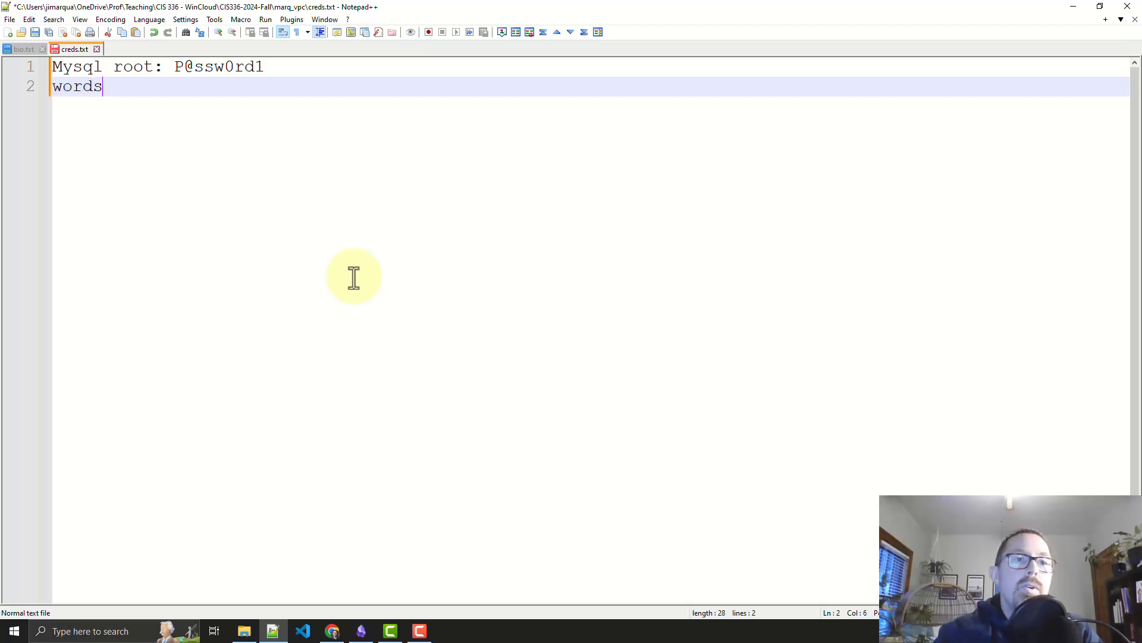
pyautogui.press('BackSpace')
pyautogui.write('press_')
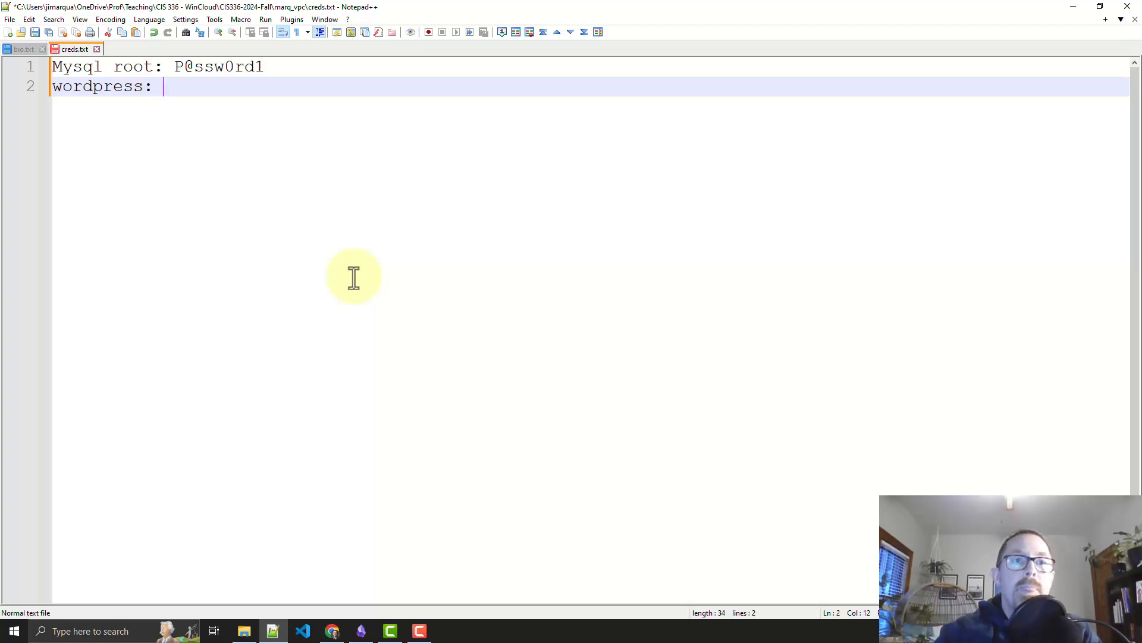
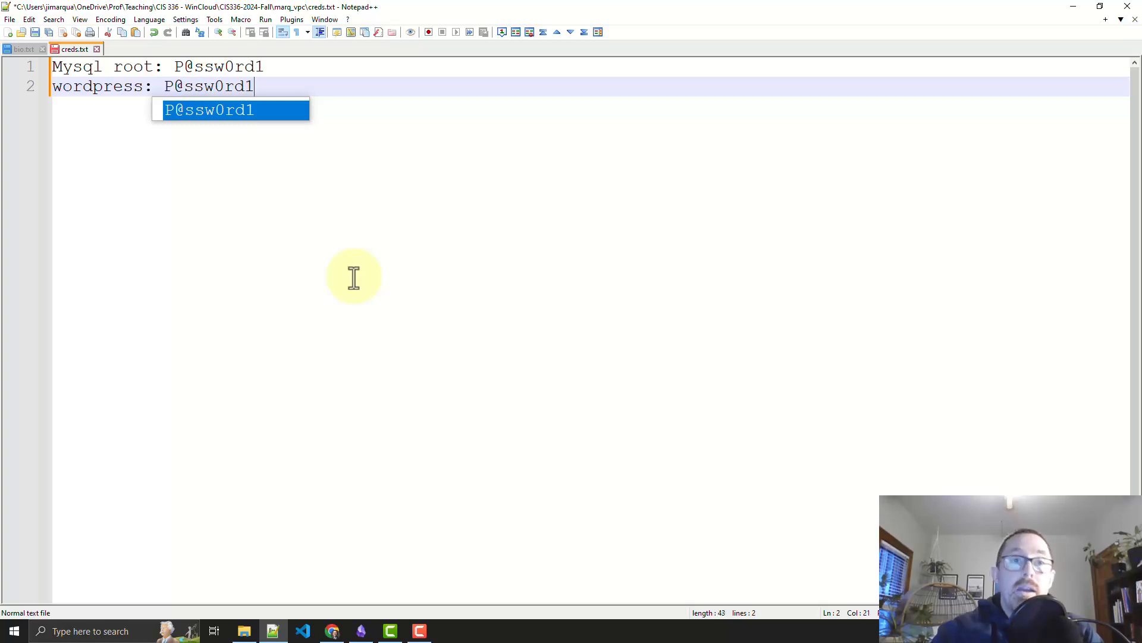
pyautogui.press('Return')
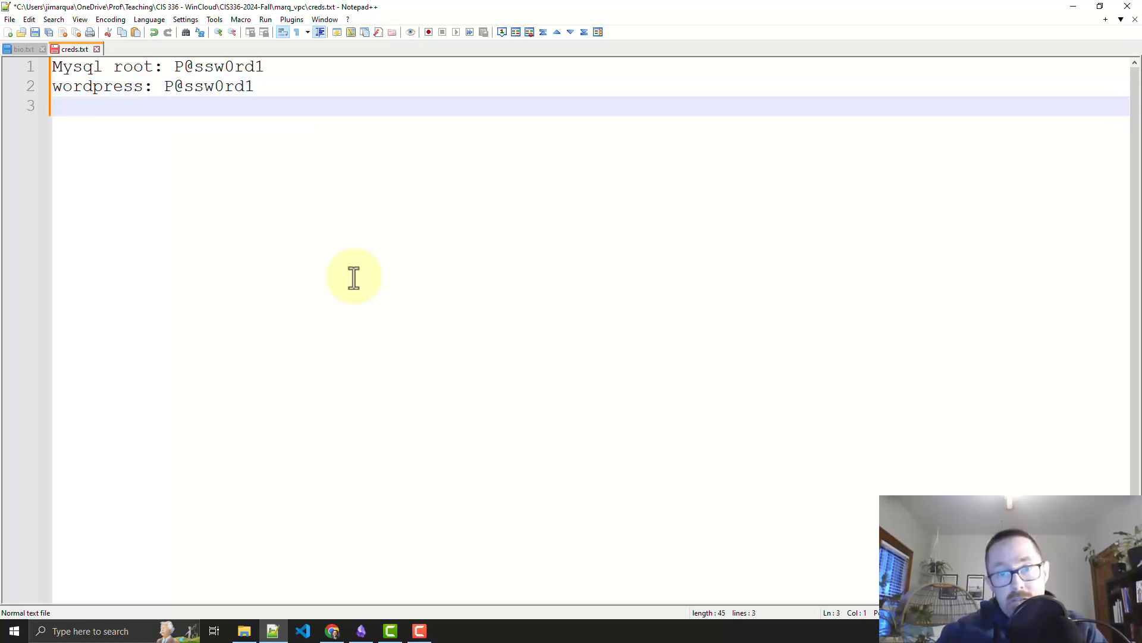
pyautogui.hotkey('alt', 'Tab')
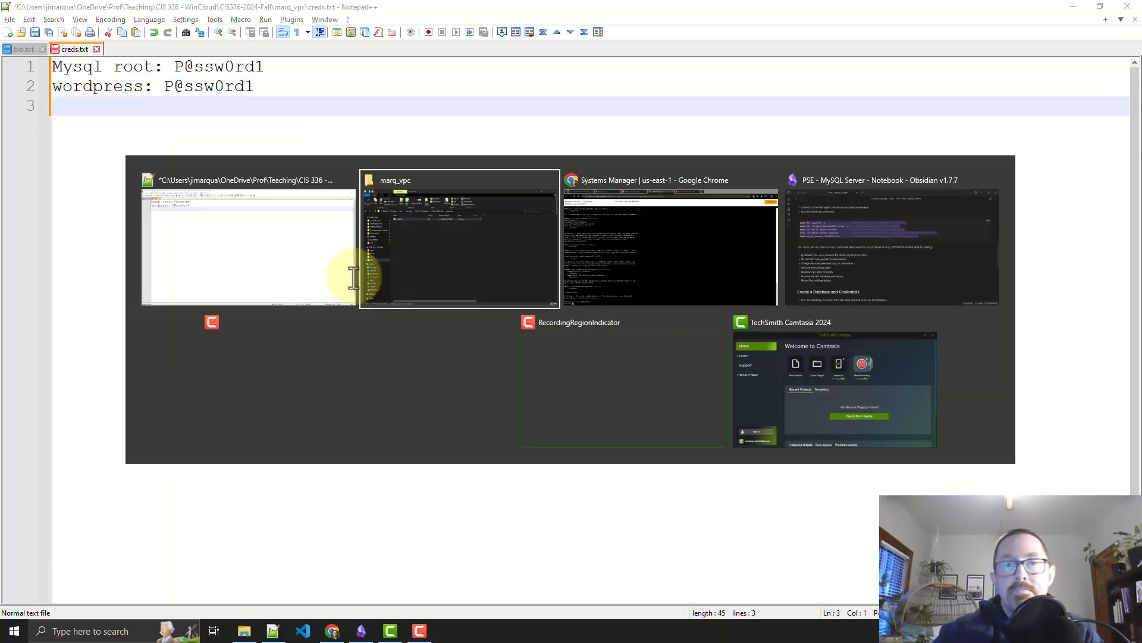
# Step: Log into MariaDB as root with mysql -u root -p in the database server terminal
pyautogui.press('Tab')
pyautogui.press('Tab')
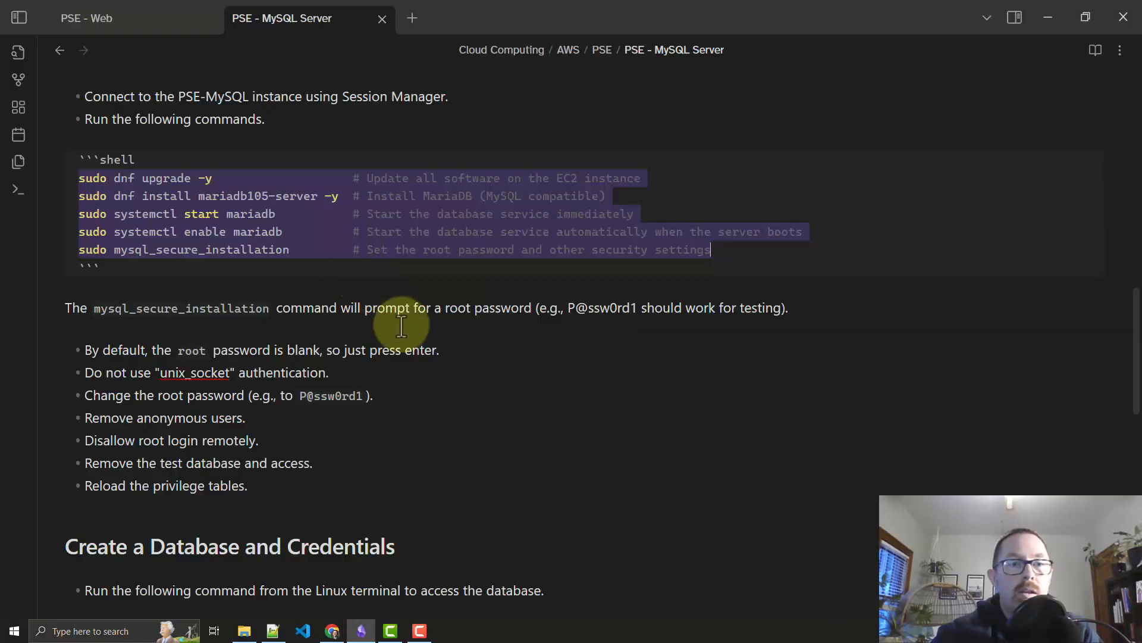
pyautogui.scroll(-4, 405, 337)
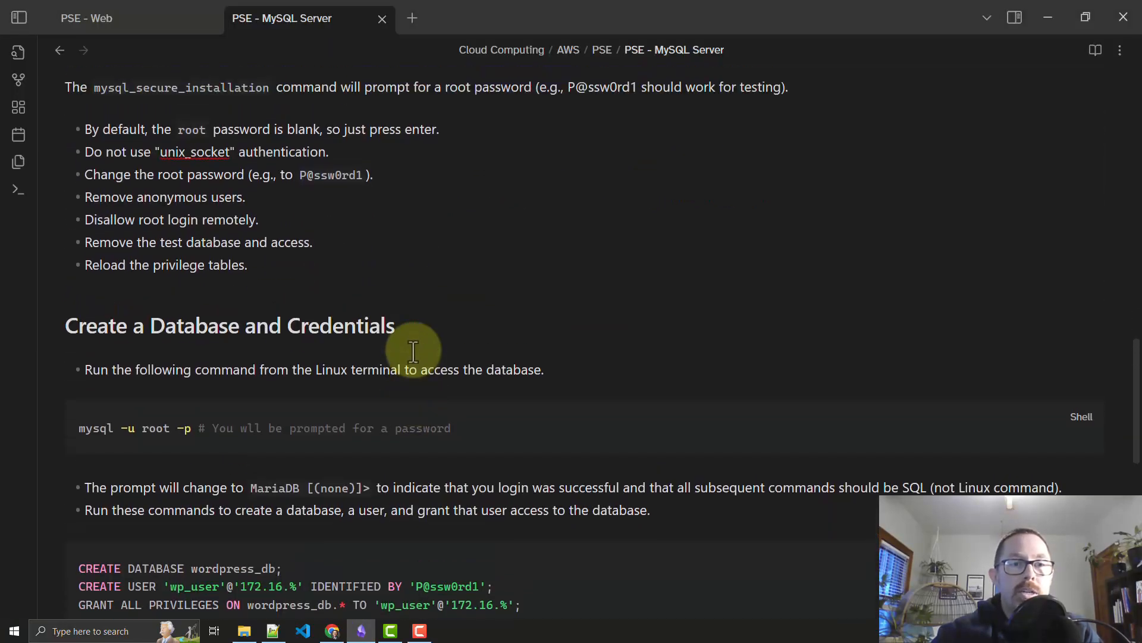
pyautogui.scroll(2, 413, 351)
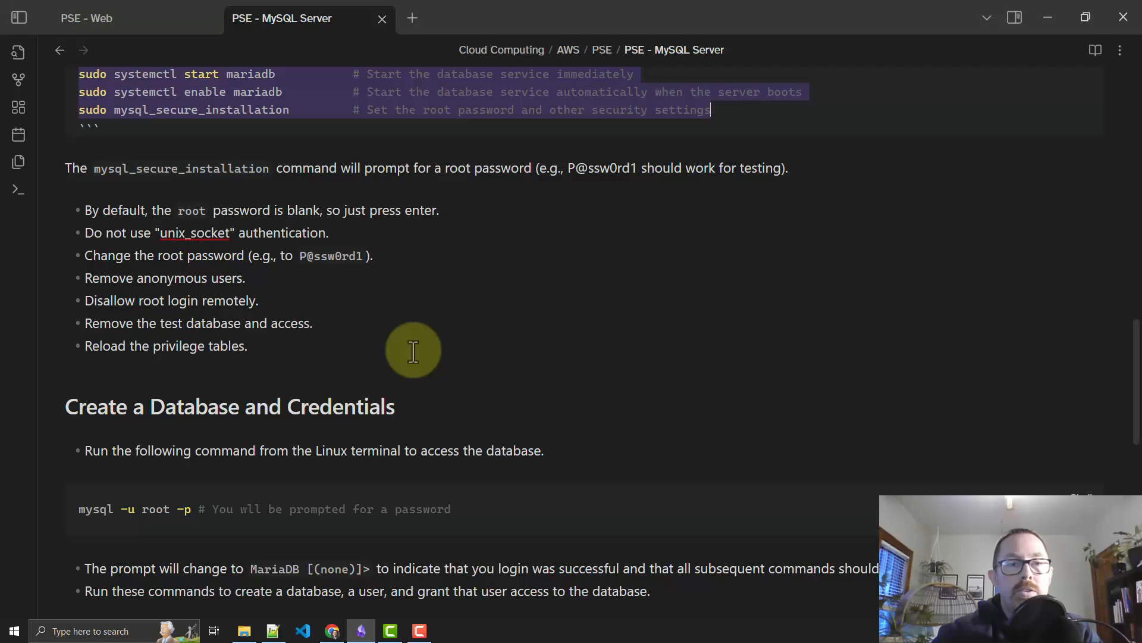
pyautogui.hotkey('alt', 'Tab')
pyautogui.click(332, 631)
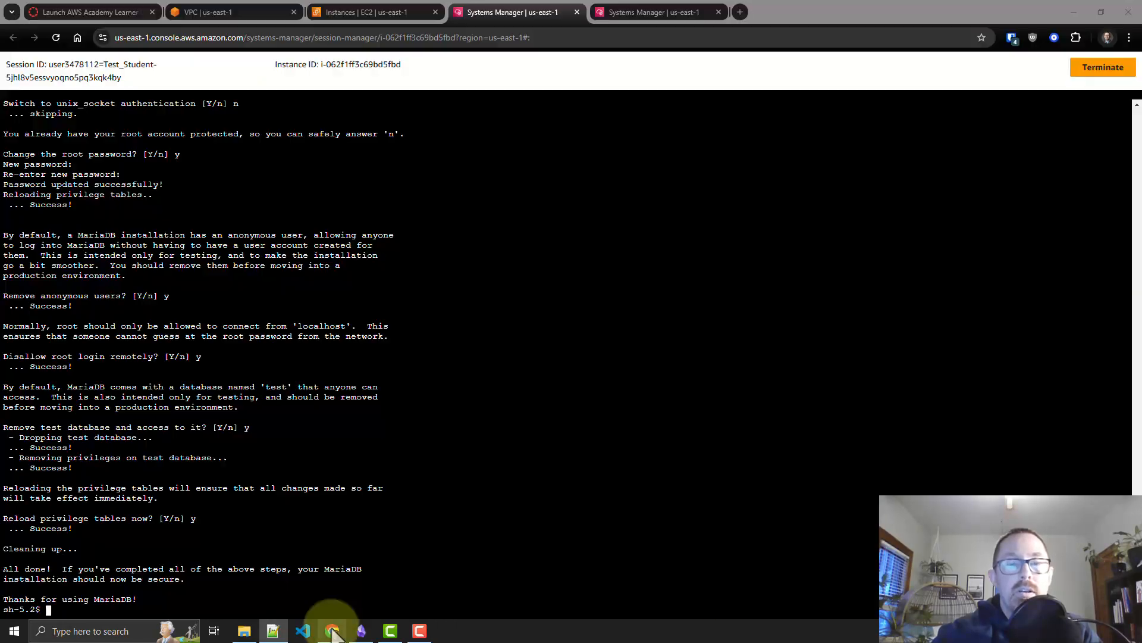
pyautogui.write('mysql')
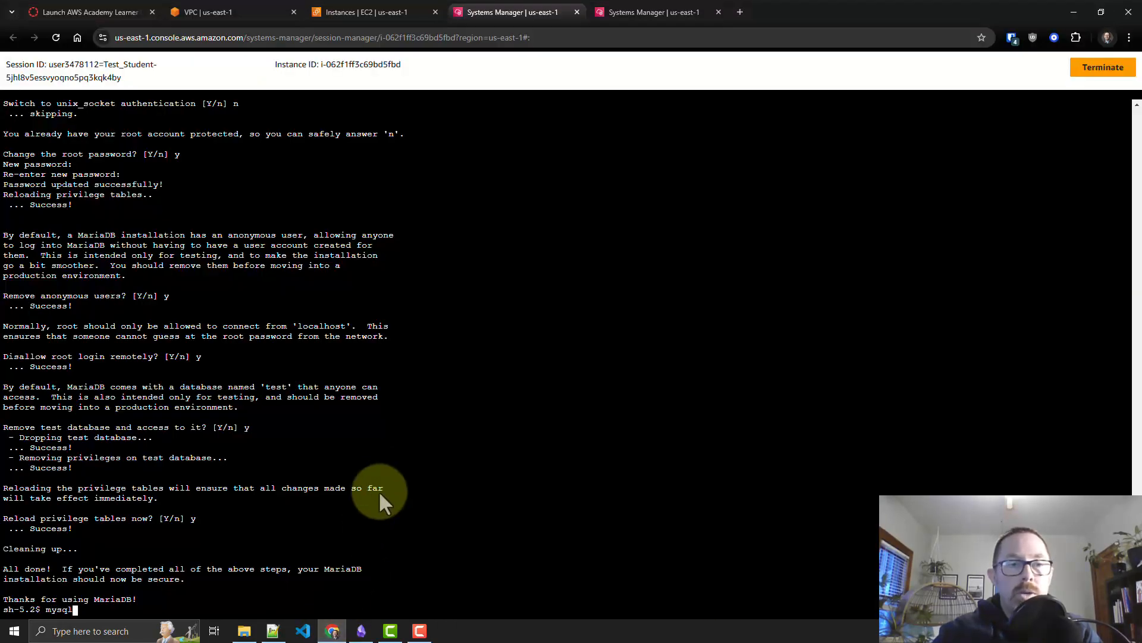
pyautogui.write(' -u root -p')
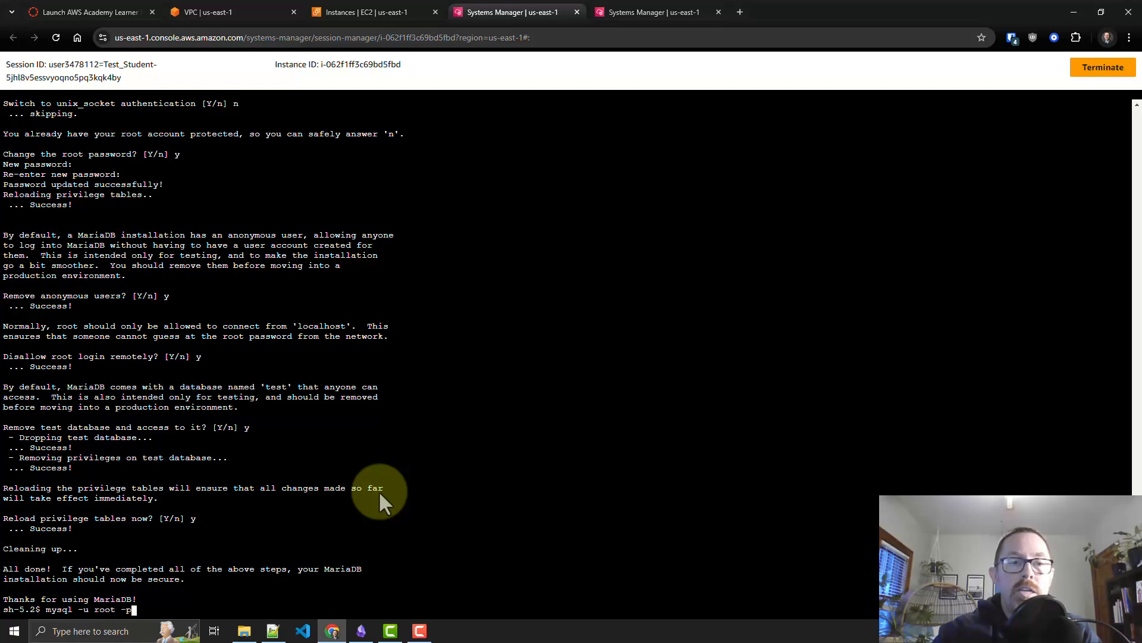
pyautogui.press('Return')
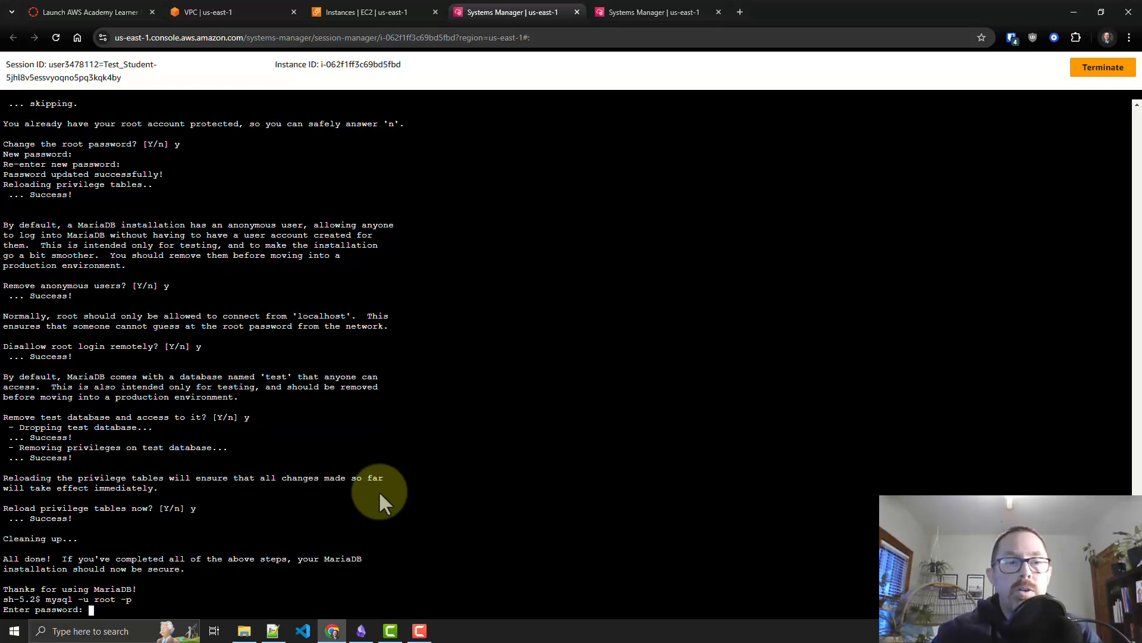
pyautogui.press('Return')
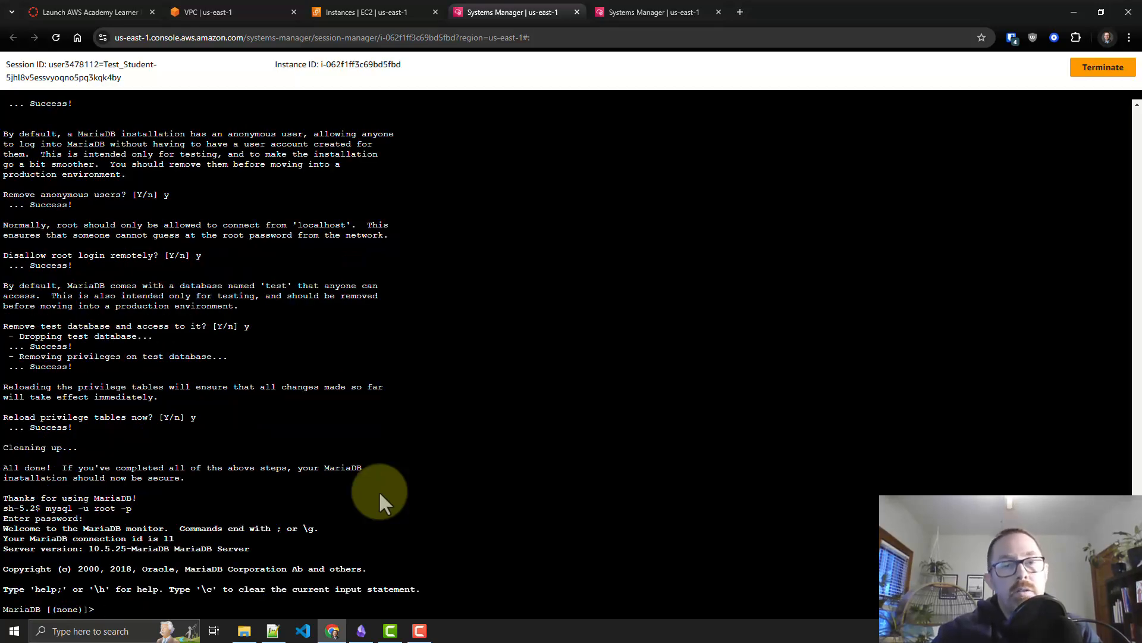
# Step: Copy the CREATE DATABASE wordpress_db statement from the note and run it in MariaDB
pyautogui.click(361, 630)
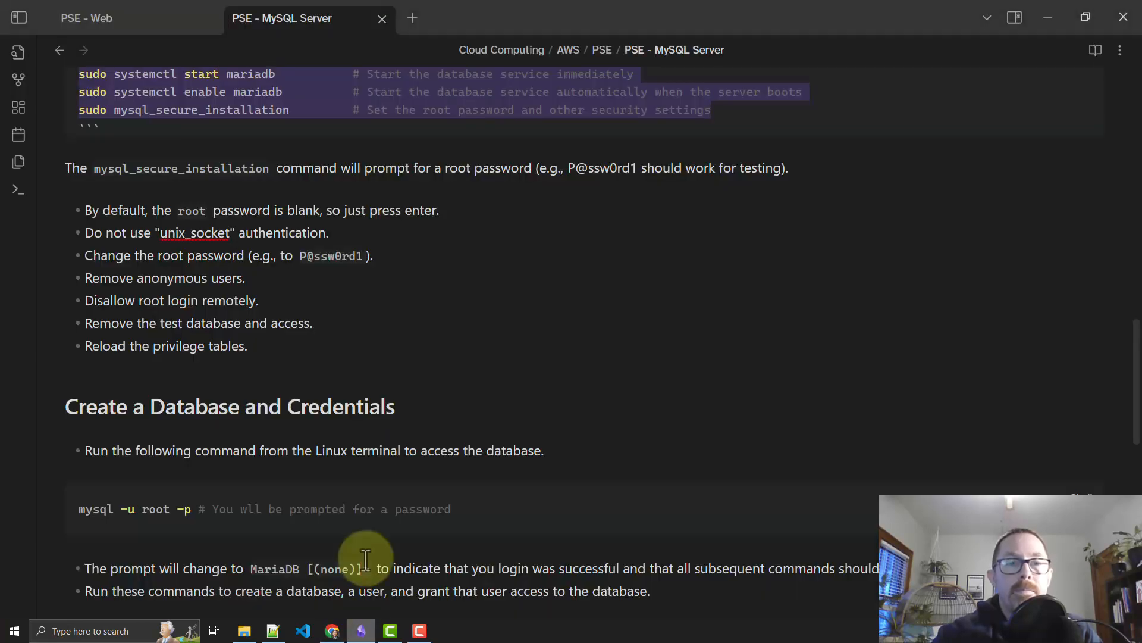
pyautogui.scroll(-2, 357, 460)
pyautogui.scroll(1, 357, 460)
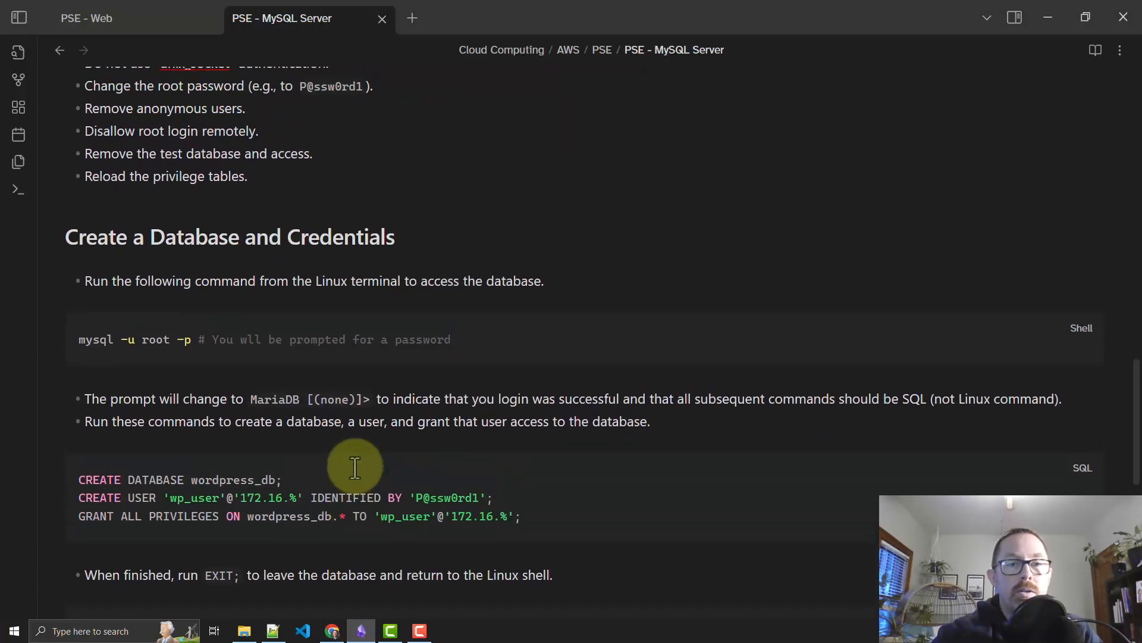
pyautogui.click(354, 470)
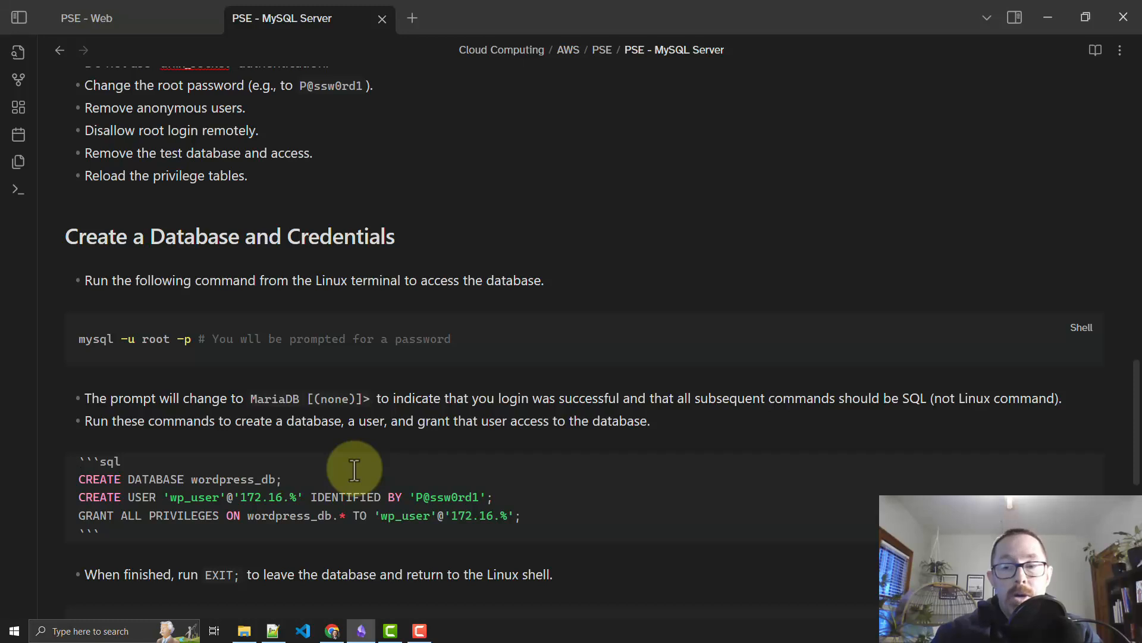
pyautogui.tripleClick(354, 470)
pyautogui.hotkey('ctrl', 'c')
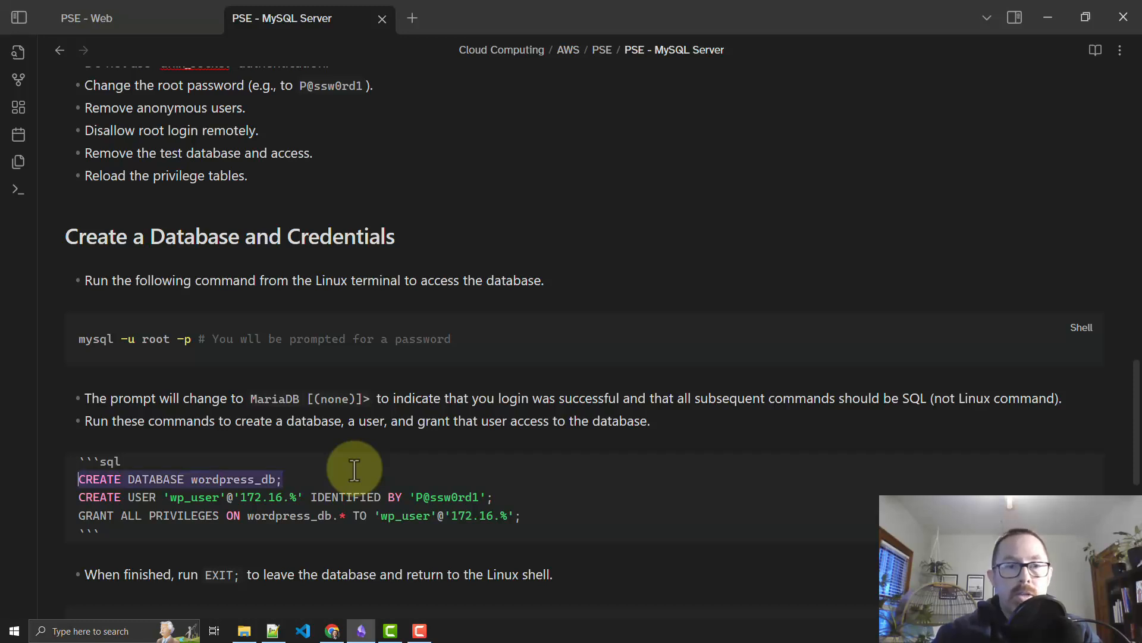
pyautogui.hotkey('alt', 'Tab')
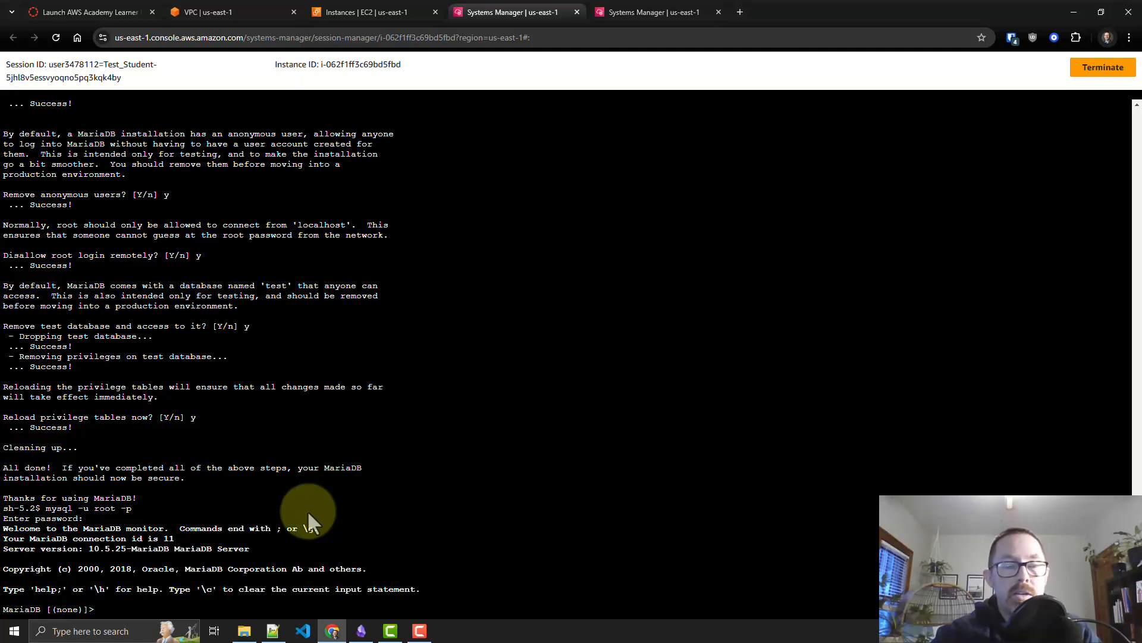
pyautogui.hotkey('ctrl', 'v')
pyautogui.press('Return')
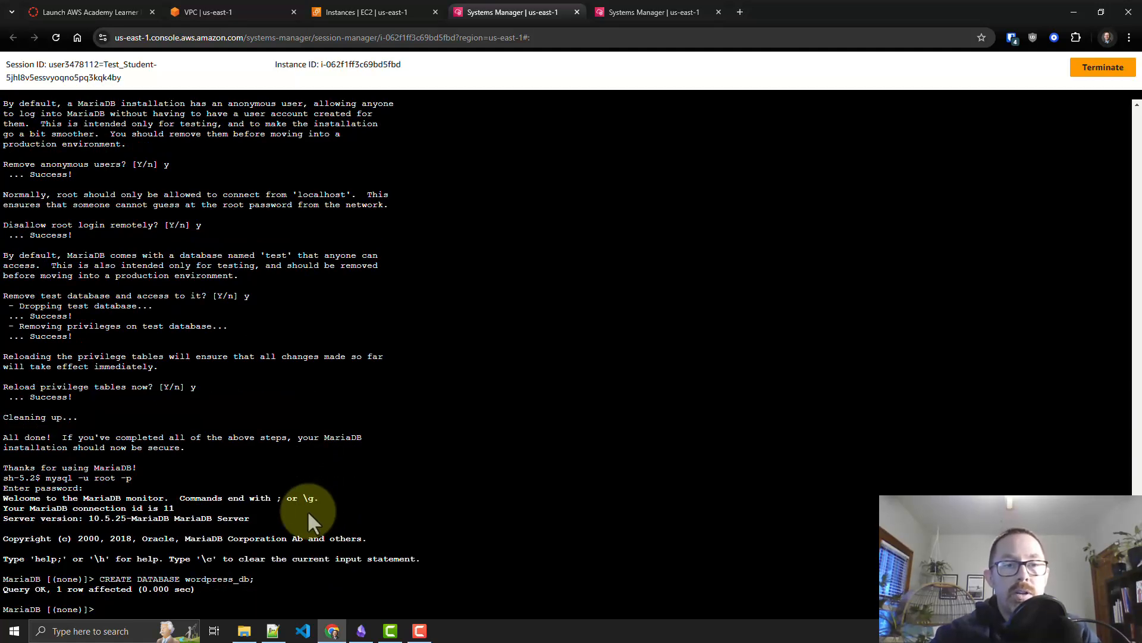
pyautogui.hotkey('alt', 'Tab')
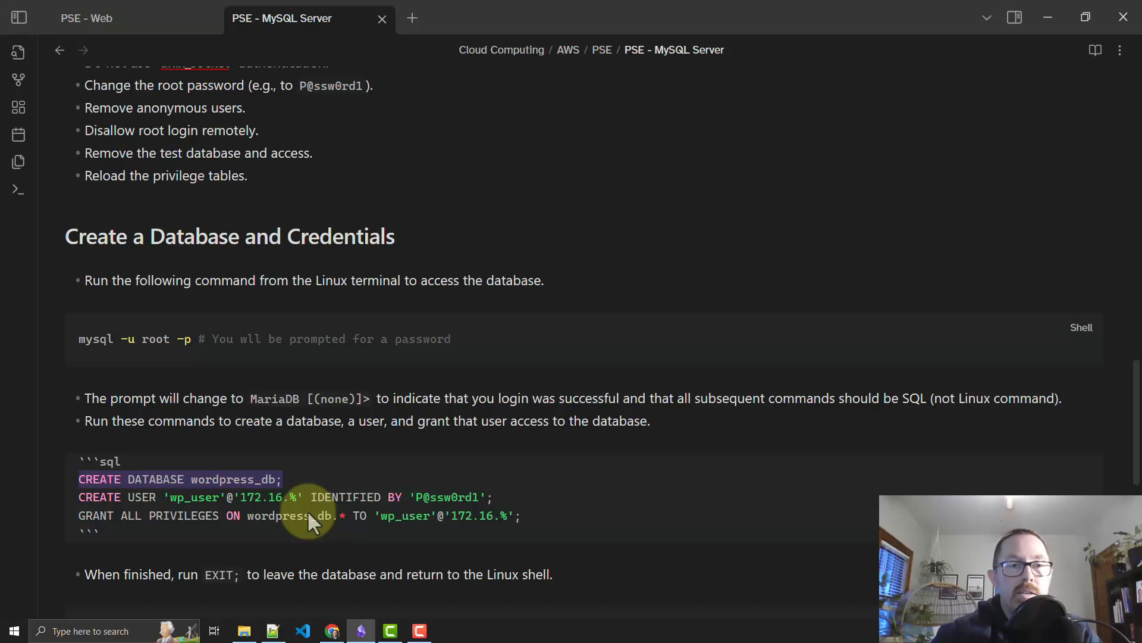
# Step: Duplicate the CREATE USER line in the note, changing its host from 172.16 to 10.24
pyautogui.press('Down')
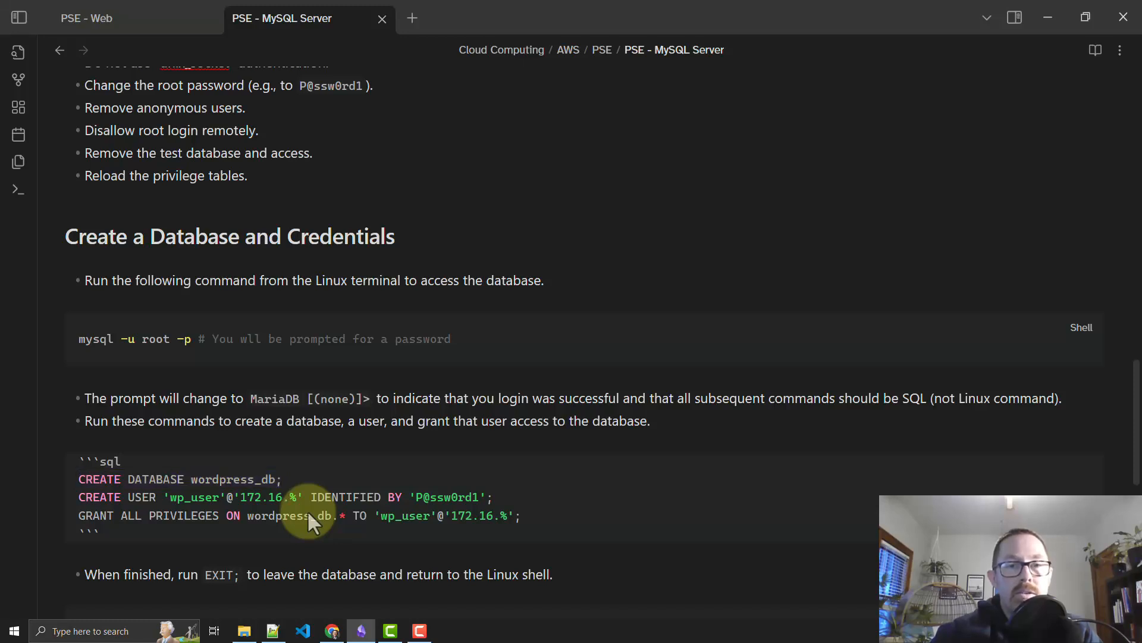
pyautogui.press('Home')
pyautogui.hotkey('shift', 'End')
pyautogui.hotkey('ctrl', 'c')
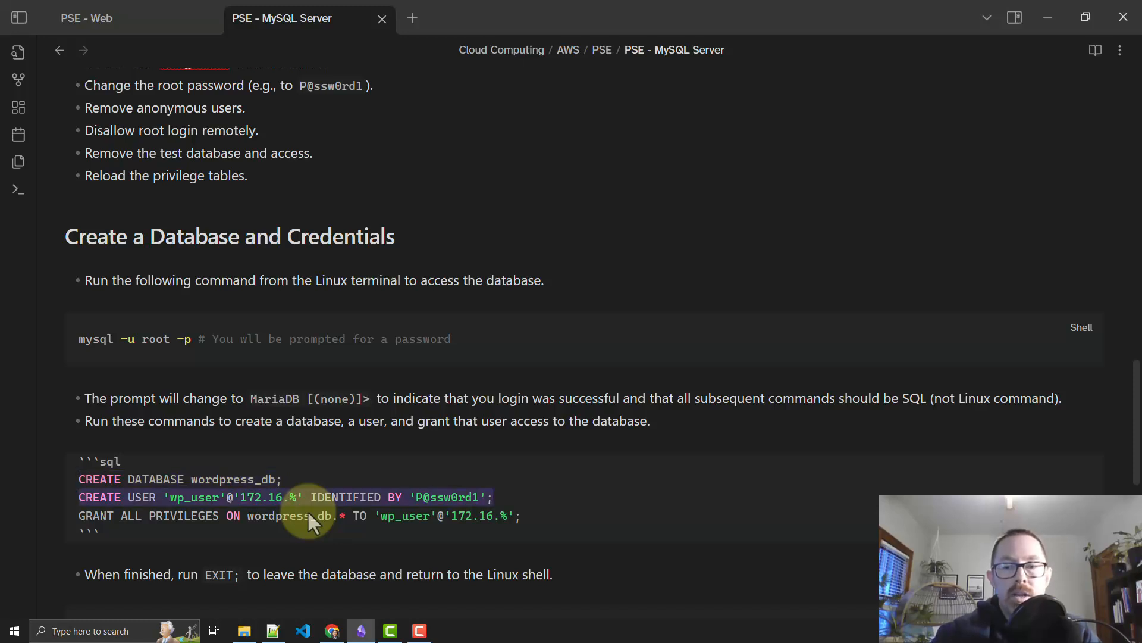
pyautogui.press('Right')
pyautogui.press('Return')
pyautogui.hotkey('ctrl', 'v')
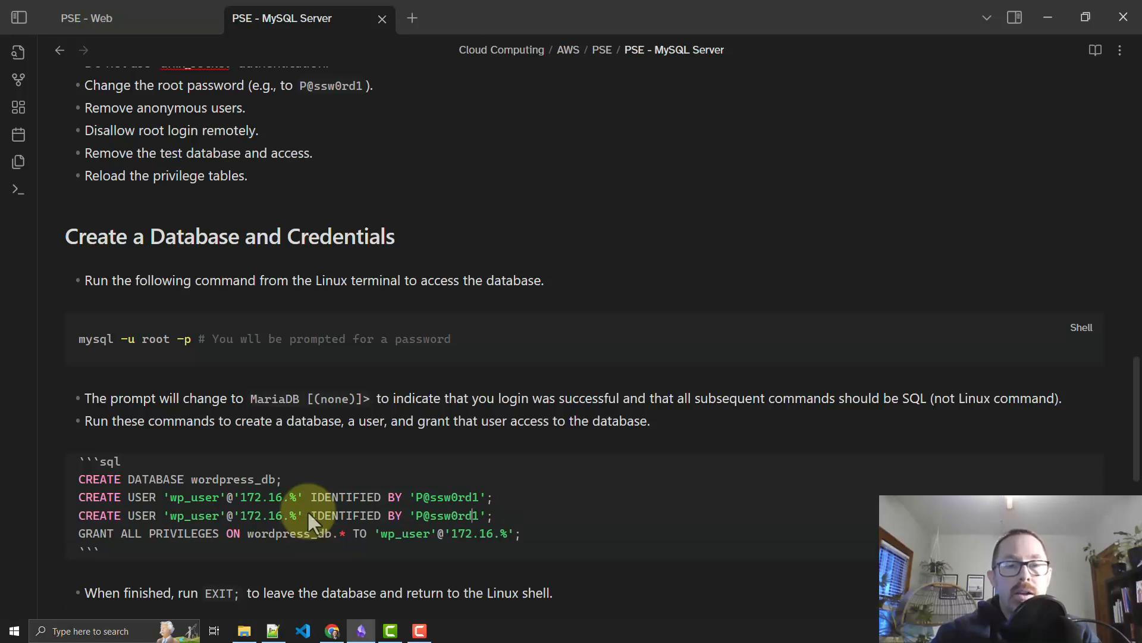
pyautogui.press('Left')
pyautogui.press('Left')
pyautogui.press('BackSpace')
pyautogui.press('BackSpace')
pyautogui.press('BackSpace')
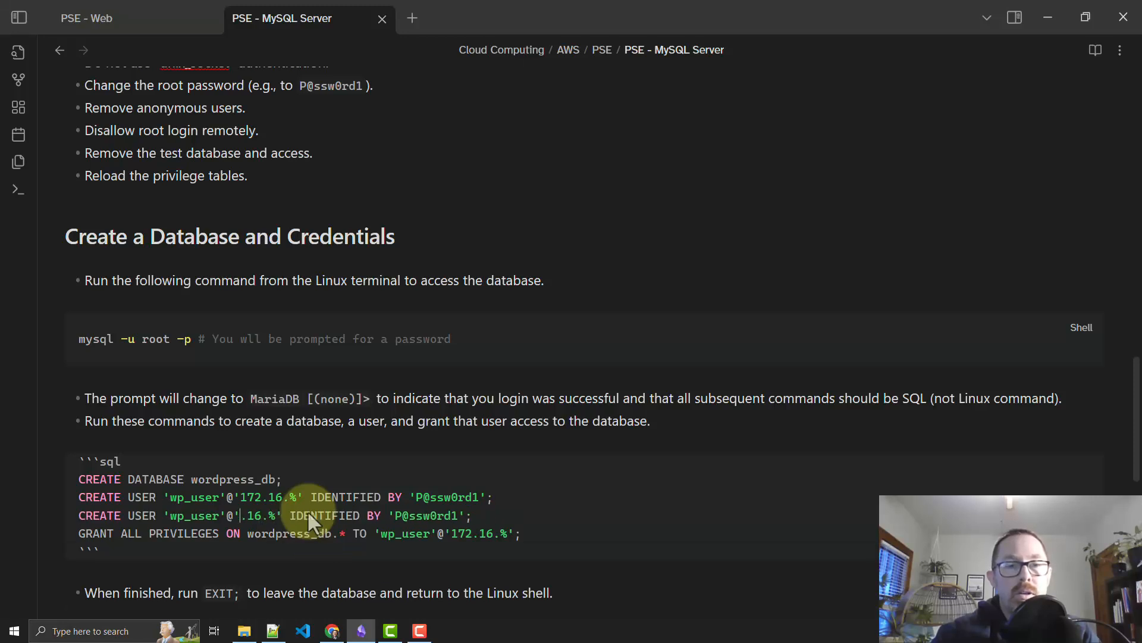
pyautogui.write('10')
pyautogui.press('Delete')
pyautogui.press('BackSpace')
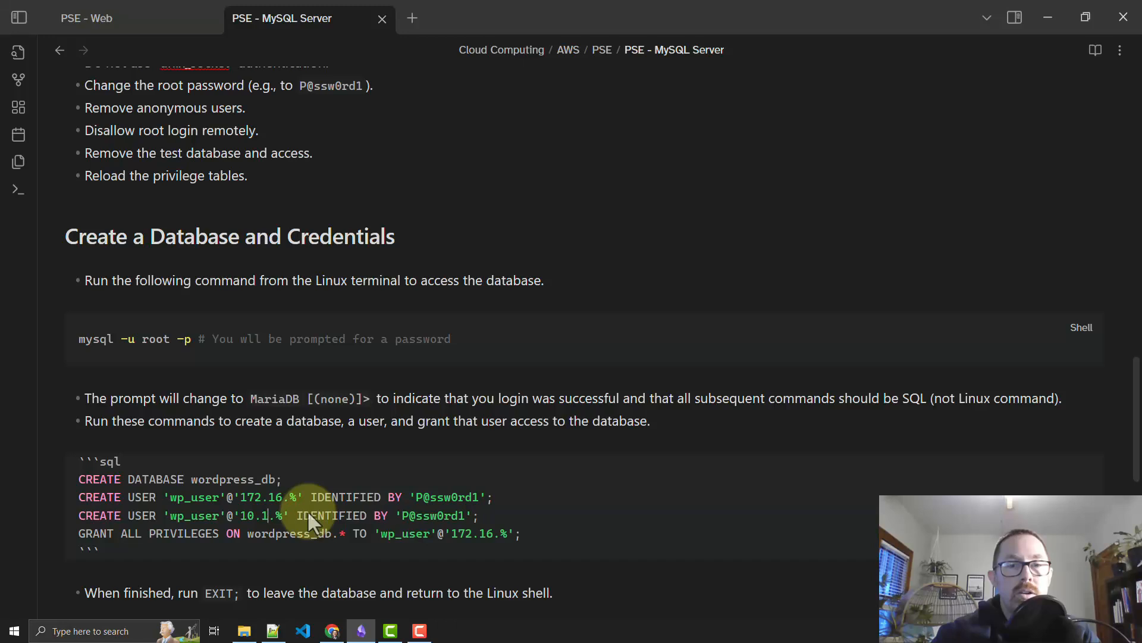
pyautogui.write('24')
# Step: Run the new CREATE USER statement for wp_user at 10.24.% in MariaDB
pyautogui.hotkey('shift', 'Home')
pyautogui.press('super+c')
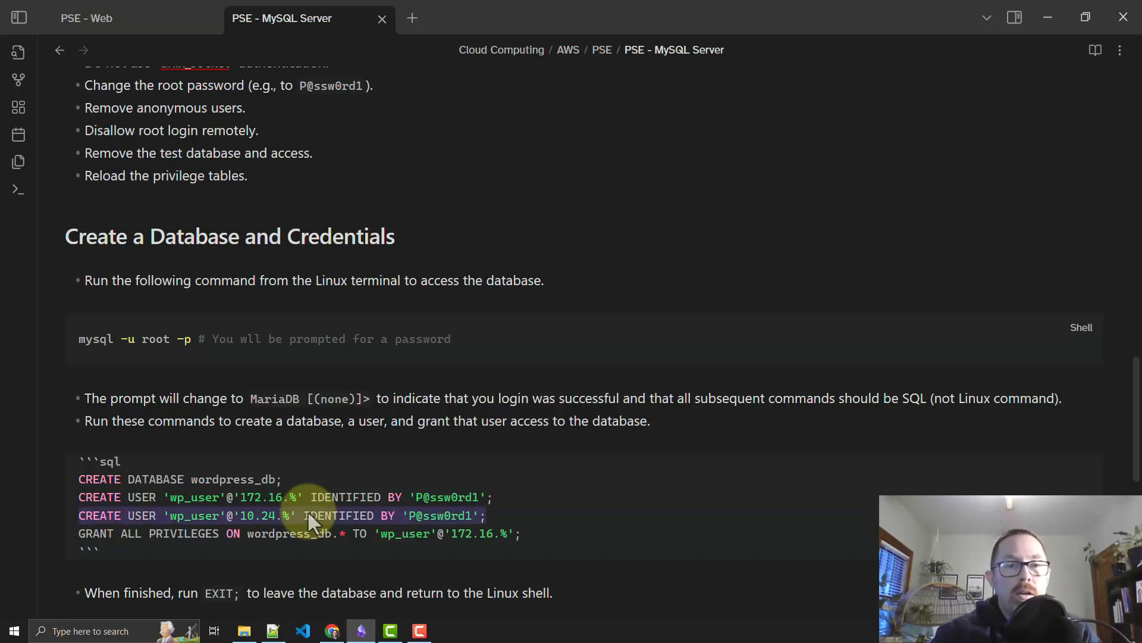
pyautogui.hotkey('alt', 'Tab')
pyautogui.rightClick(307, 509)
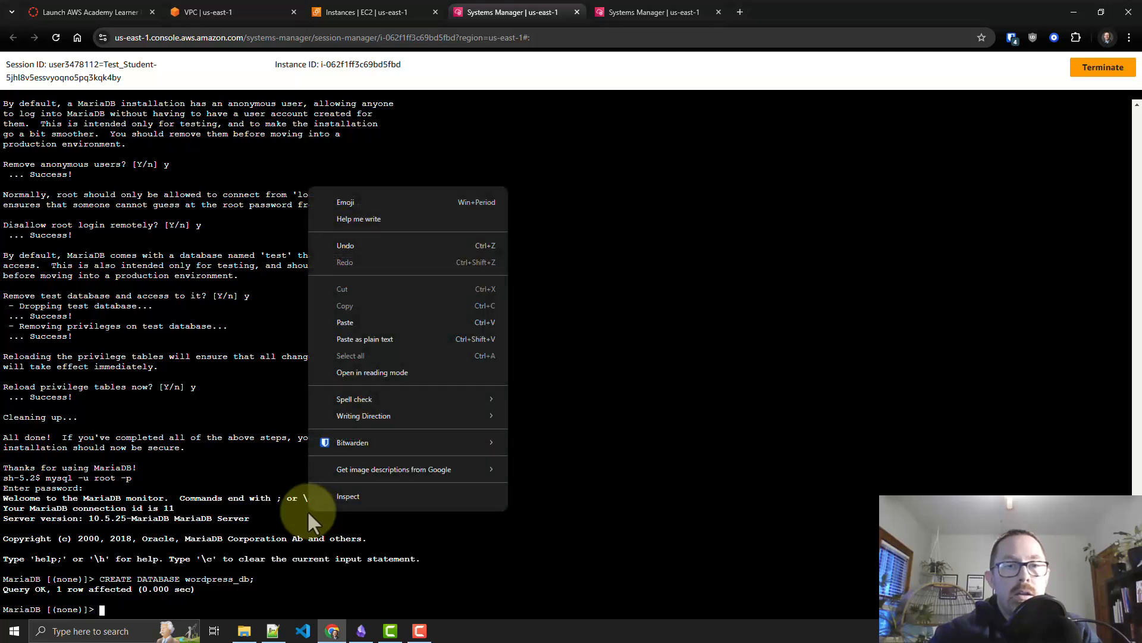
pyautogui.click(393, 337)
pyautogui.press('Return')
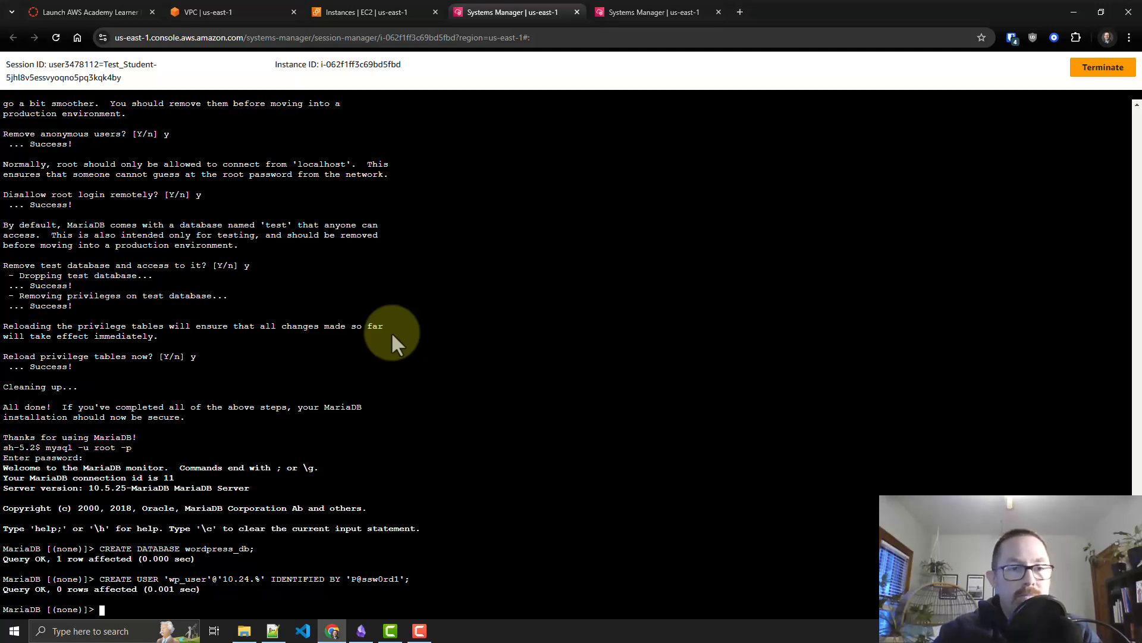
# Step: Duplicate the GRANT line in the note, changing its host from 172.16 to 10.24
pyautogui.hotkey('alt', 'Tab')
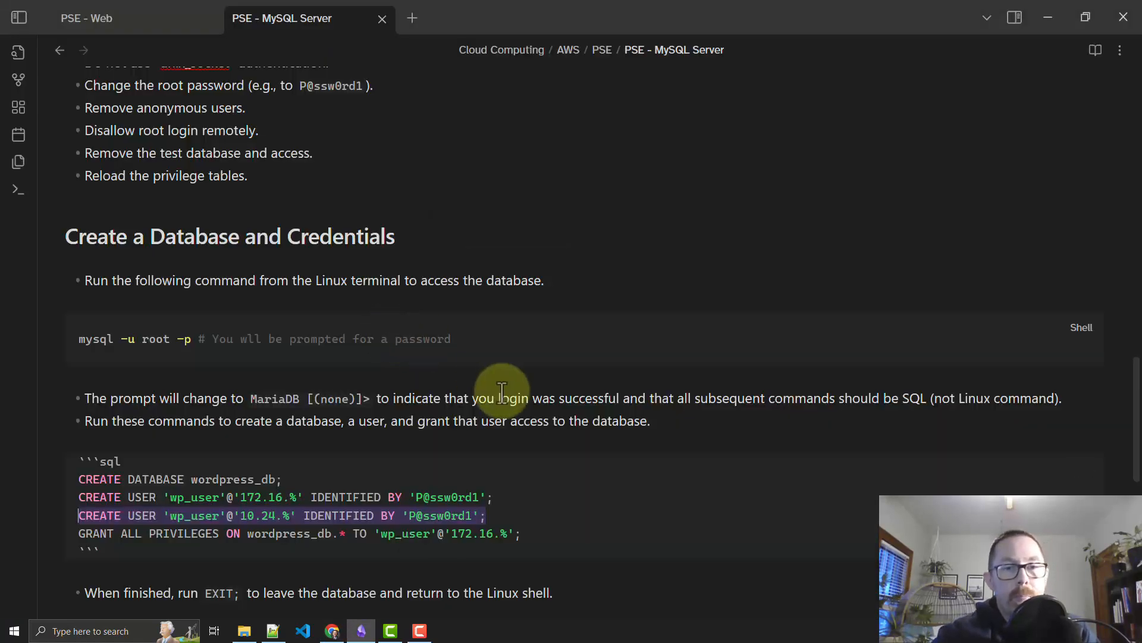
pyautogui.click(537, 537)
pyautogui.hotkey('shift', 'Home')
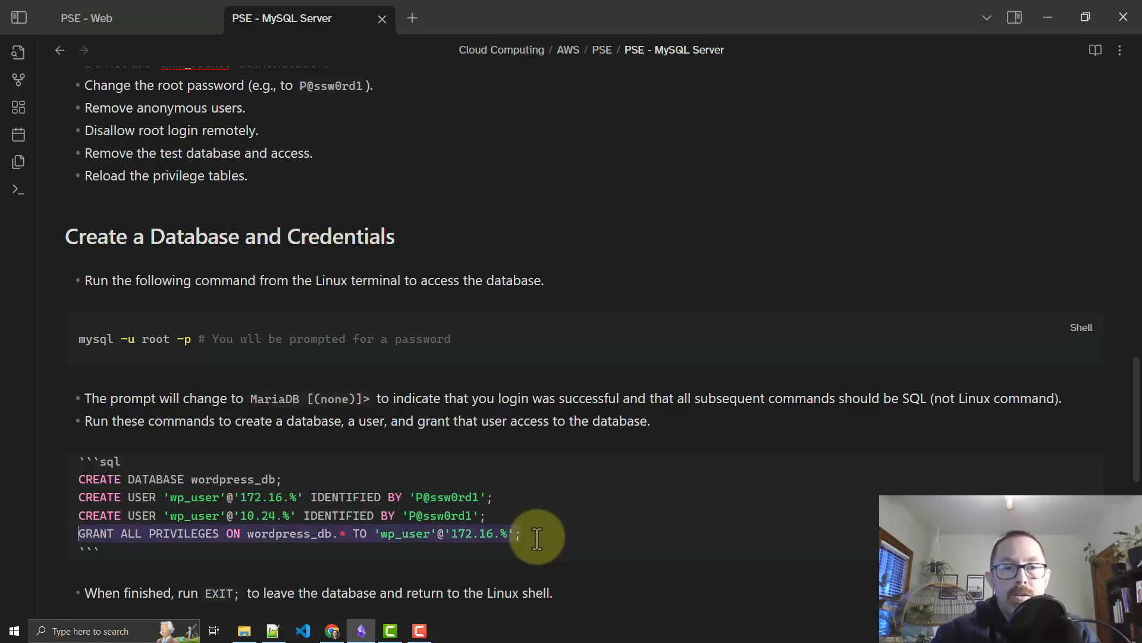
pyautogui.hotkey('ctrl', 'c')
pyautogui.press('End')
pyautogui.press('Return')
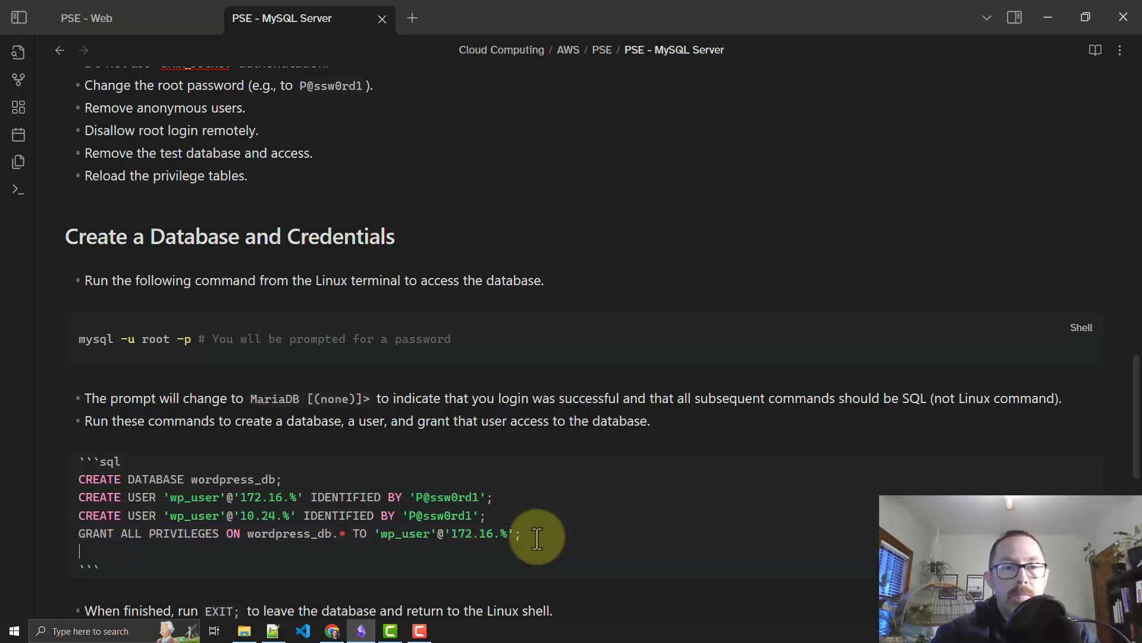
pyautogui.hotkey('ctrl', 'v')
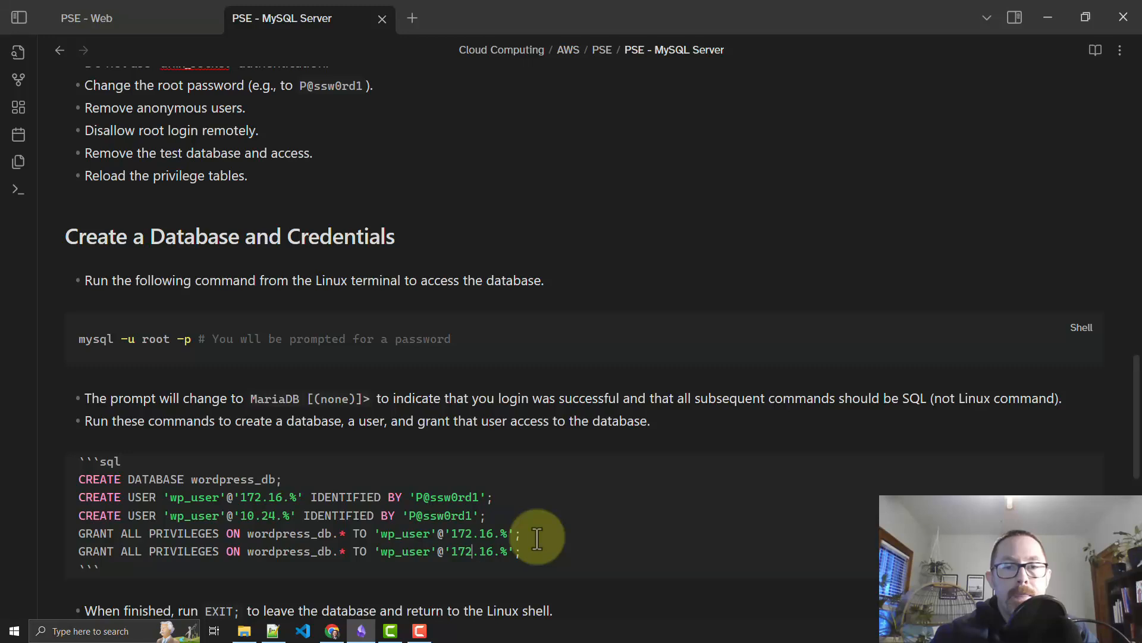
pyautogui.press('BackSpace')
pyautogui.press('BackSpace')
pyautogui.press('BackSpace')
pyautogui.write('10')
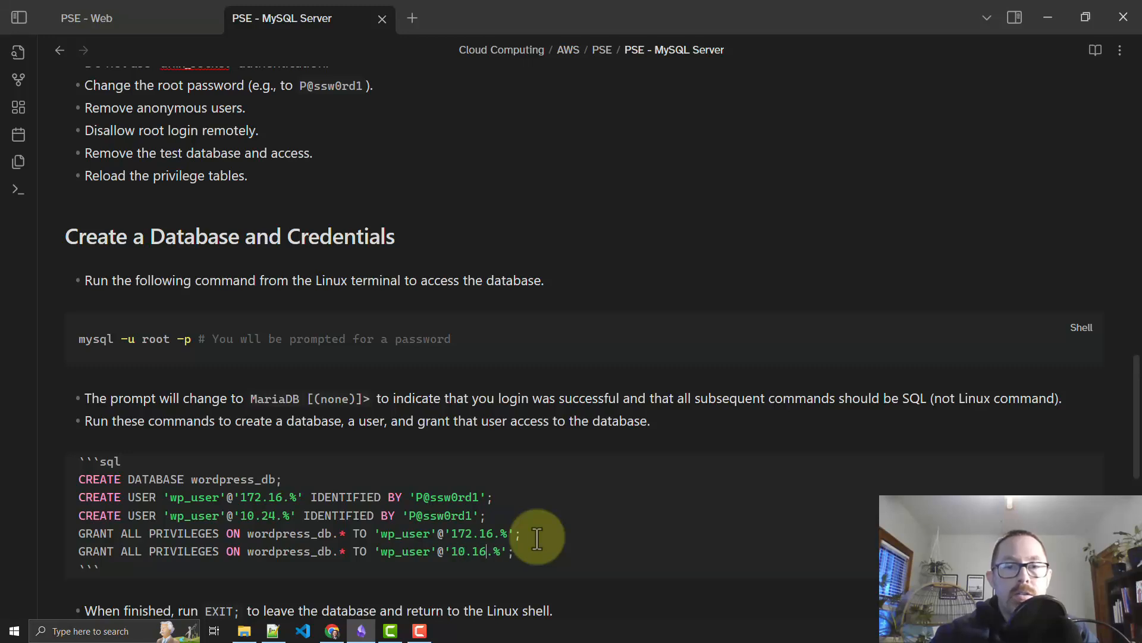
pyautogui.press('BackSpace')
pyautogui.press('BackSpace')
pyautogui.write('24')
# Step: Run the GRANT statement giving wp_user at 10.24.% all privileges on wordpress_db
pyautogui.press('End')
pyautogui.hotkey('shift', 'Home')
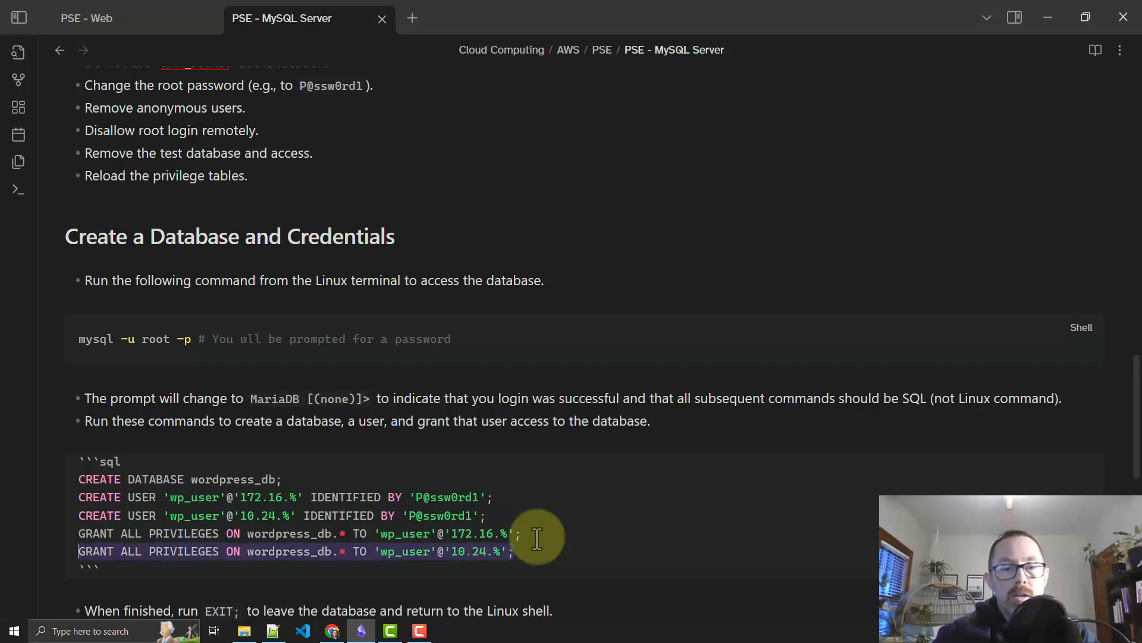
pyautogui.hotkey('alt', 'Tab')
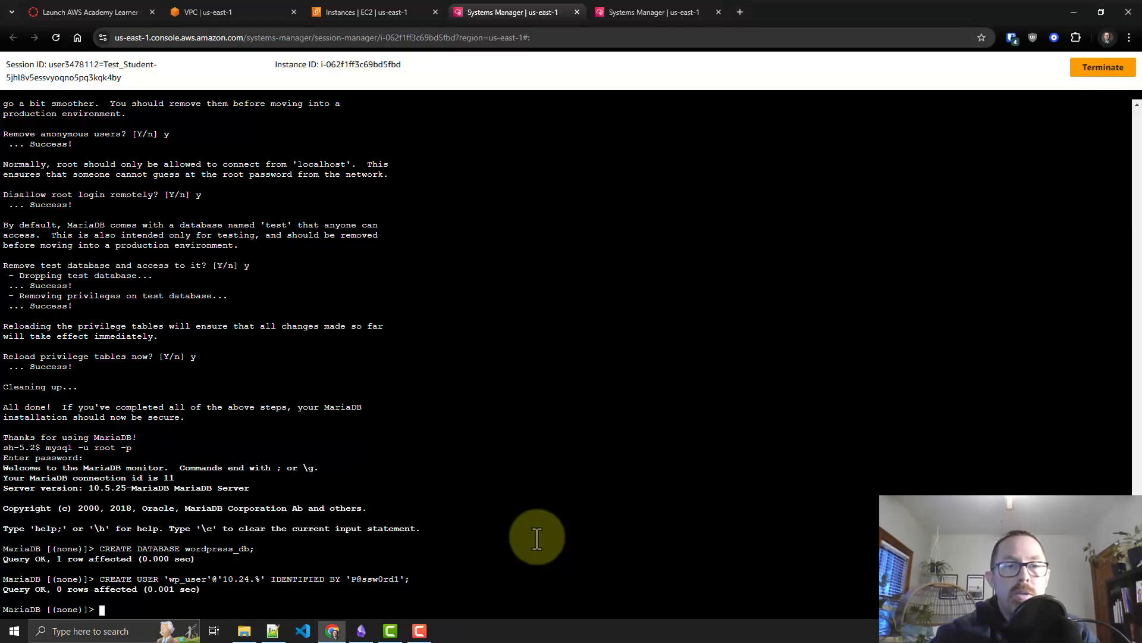
pyautogui.rightClick(494, 591)
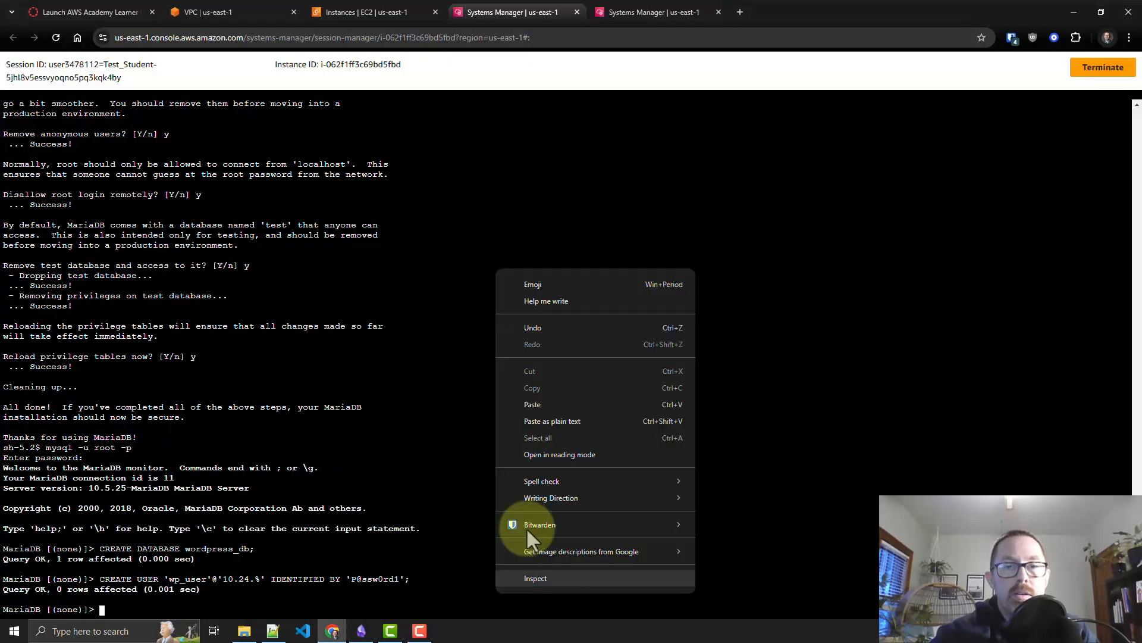
pyautogui.click(573, 405)
pyautogui.press('Return')
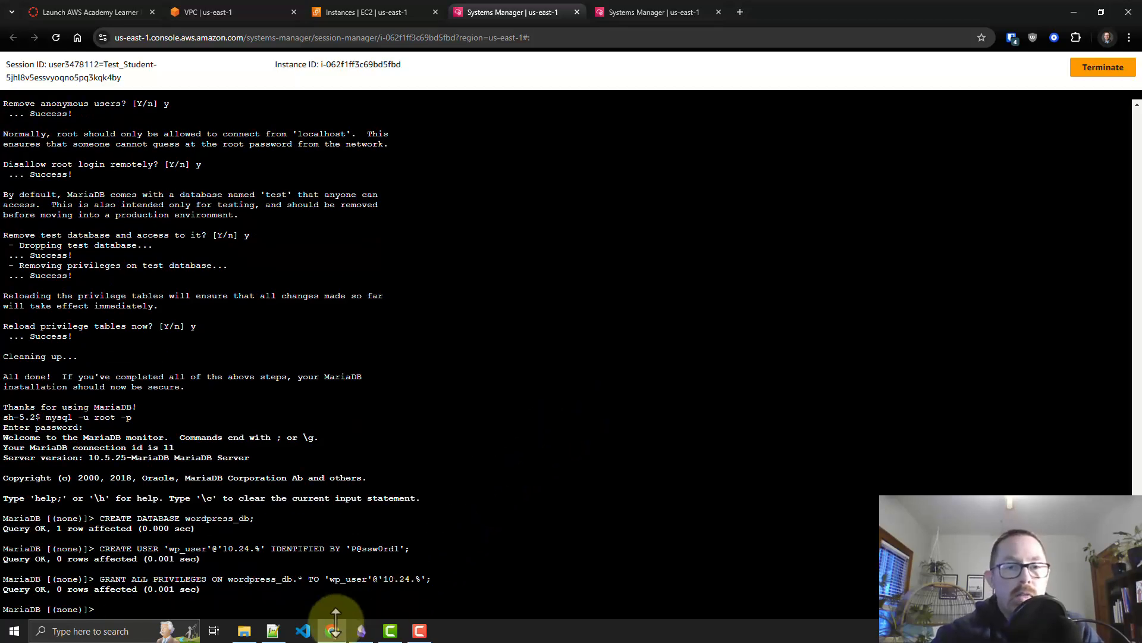
# Step: Change the label on creds.txt line 2 from wordpress to wp_user and add a blank line
pyautogui.click(275, 633)
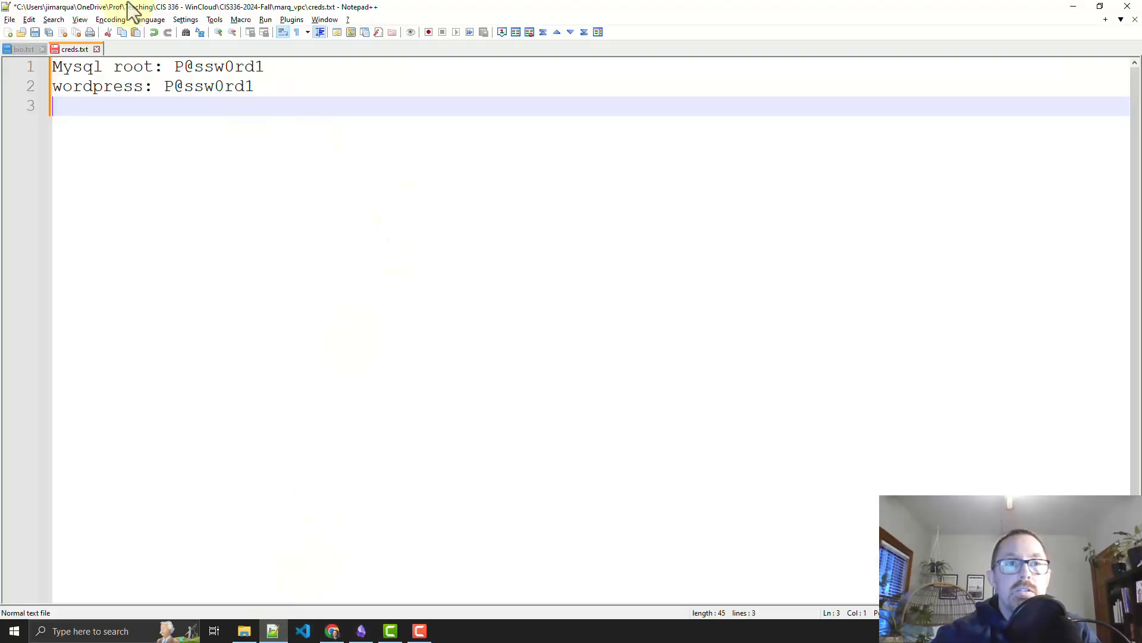
pyautogui.click(92, 91)
pyautogui.doubleClick(92, 90)
pyautogui.write('wp_us')
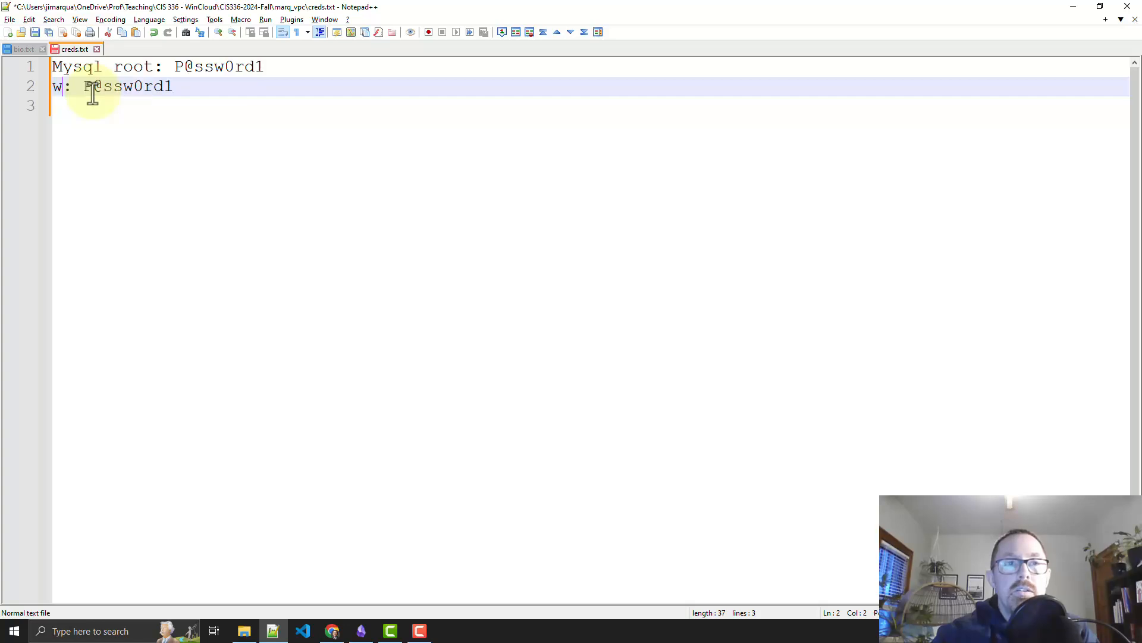
pyautogui.write('er')
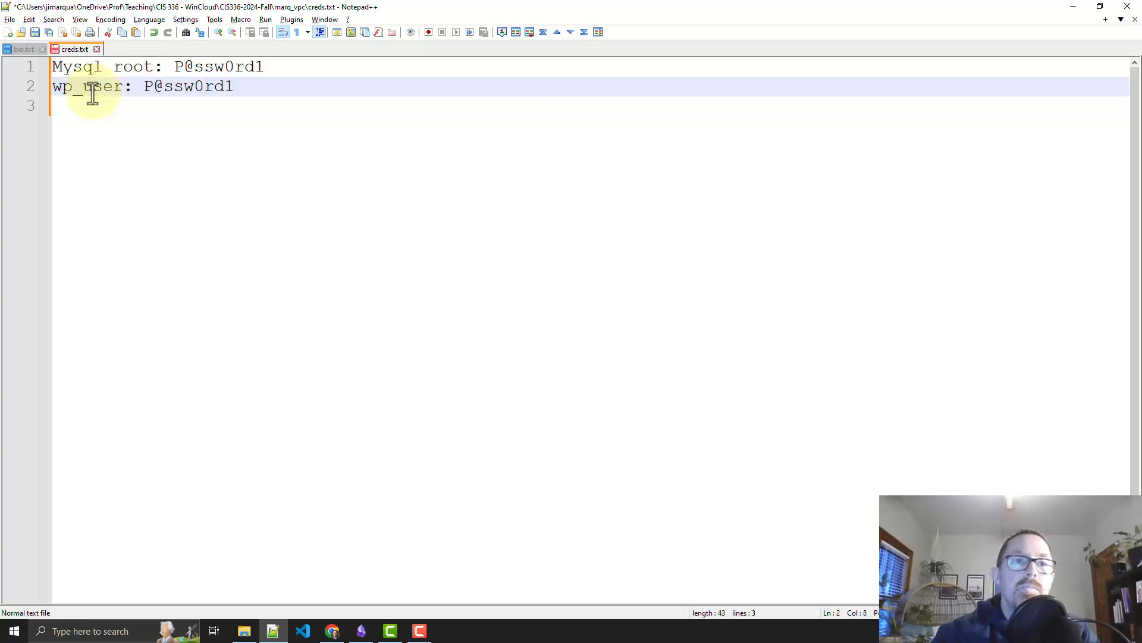
pyautogui.press('Down')
pyautogui.press('Return')
pyautogui.hotkey('alt', 'Tab')
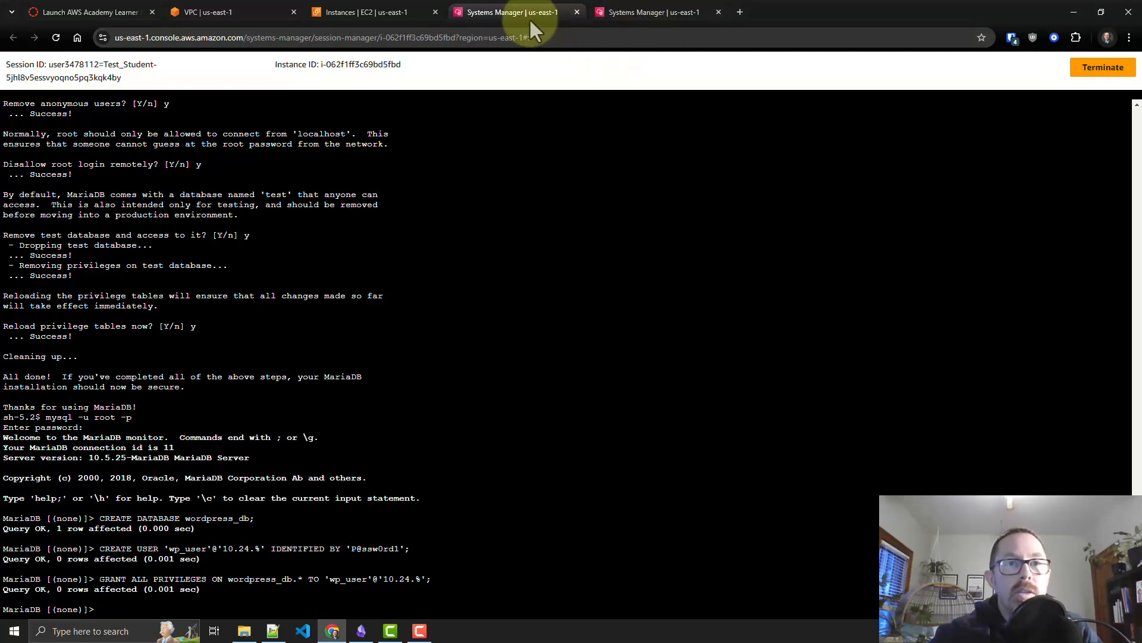
# Step: Select marq-web instead of marq-database in EC2 Instances and connect to it via Session Manager
pyautogui.click(398, 16)
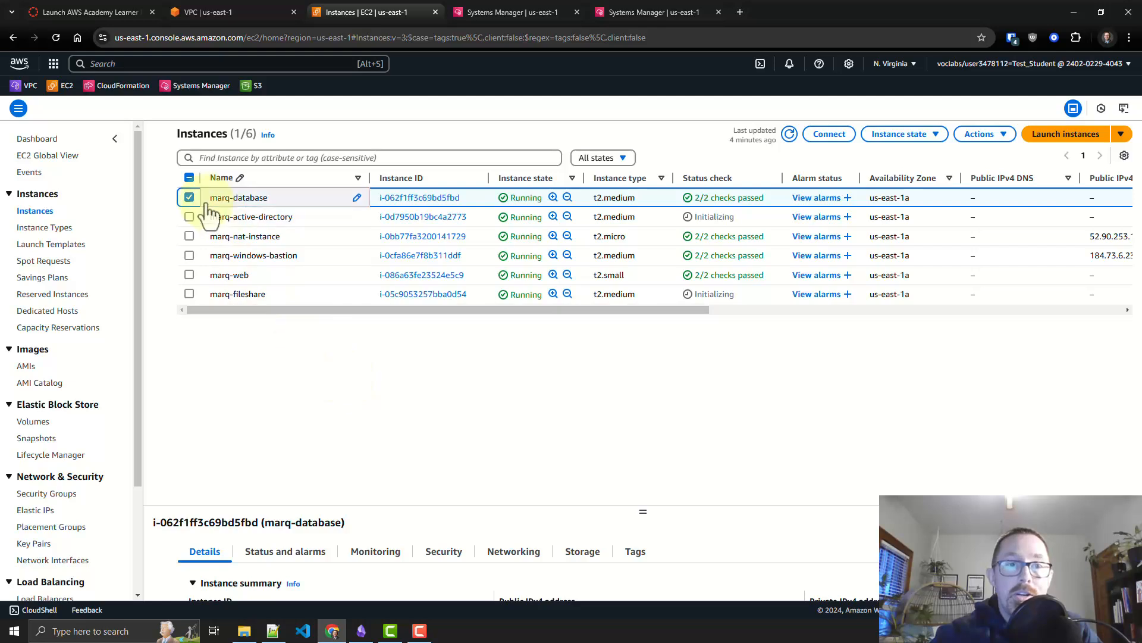
pyautogui.click(189, 198)
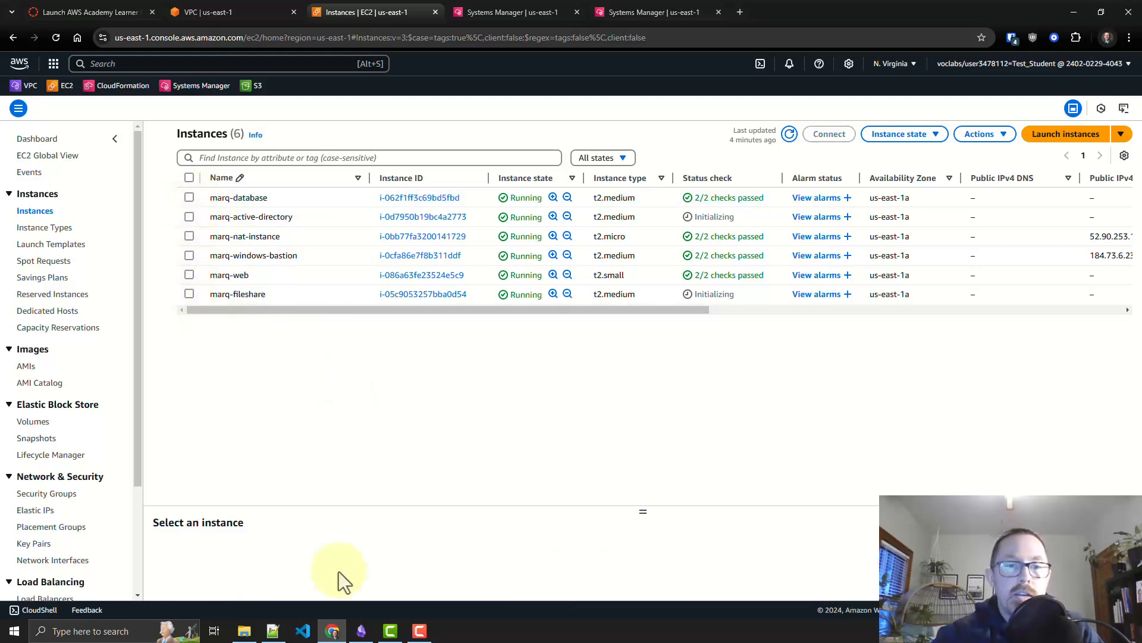
pyautogui.click(189, 275)
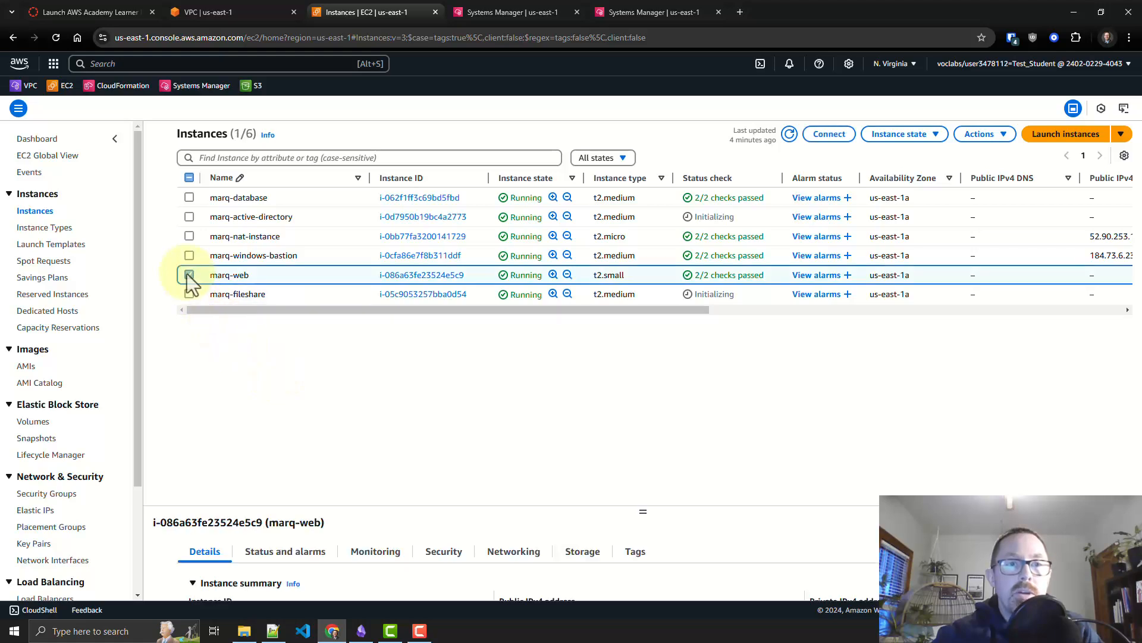
pyautogui.click(830, 135)
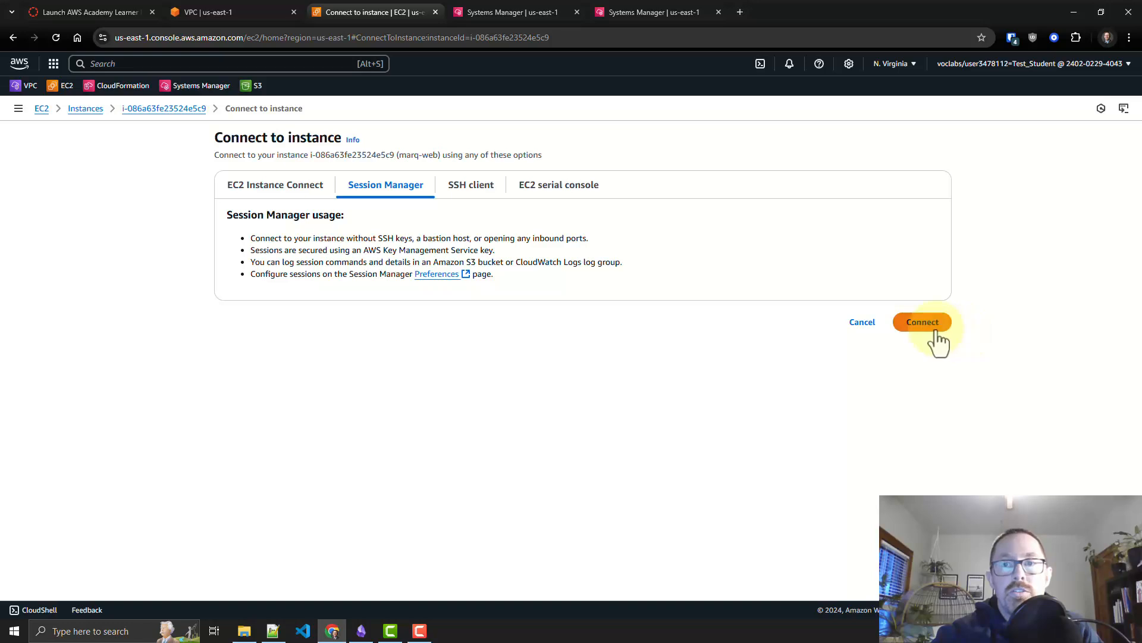
pyautogui.click(935, 324)
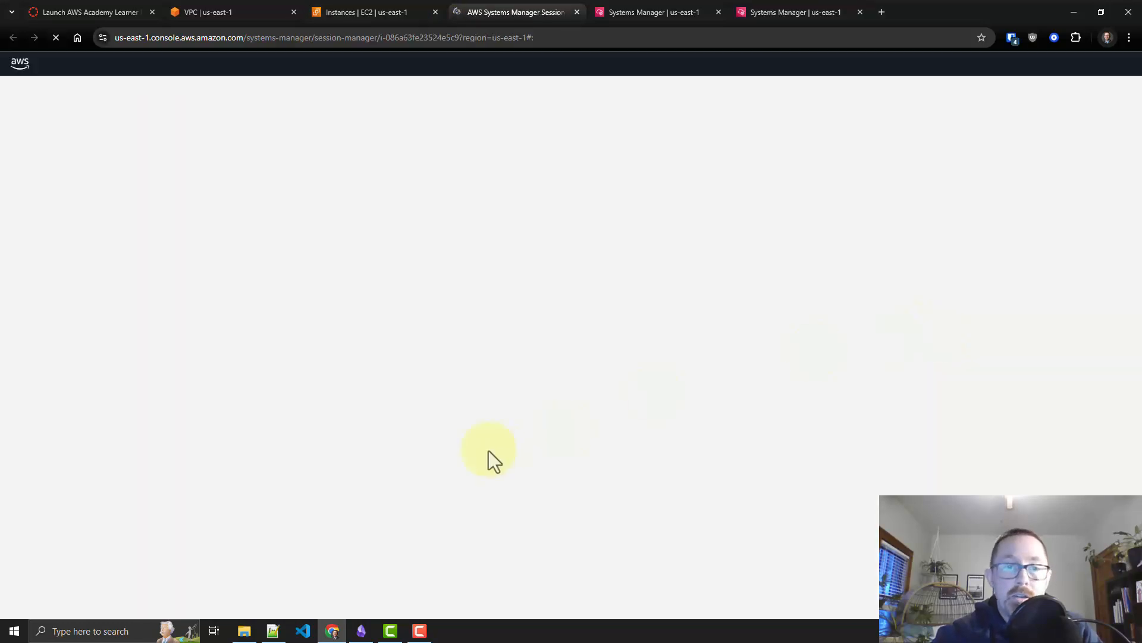
pyautogui.click(360, 631)
# Step: Undo the added 10.24 GRANT and CREATE USER lines, then switch to the PSE - Web note
pyautogui.hotkey('ctrl', 'z')
pyautogui.hotkey('ctrl', 'z')
pyautogui.hotkey('ctrl', 'z')
pyautogui.hotkey('ctrl', 'z')
pyautogui.hotkey('ctrl', 'z')
pyautogui.hotkey('ctrl', 'z')
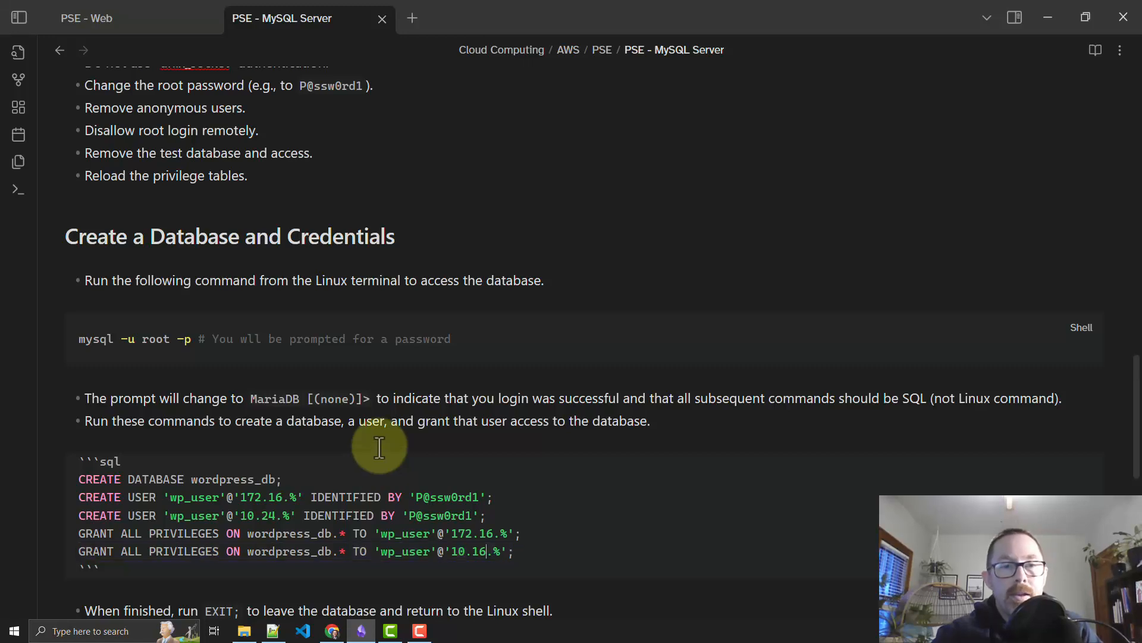
pyautogui.hotkey('ctrl', 'z')
pyautogui.hotkey('ctrl', 'z')
pyautogui.hotkey('ctrl', 'z')
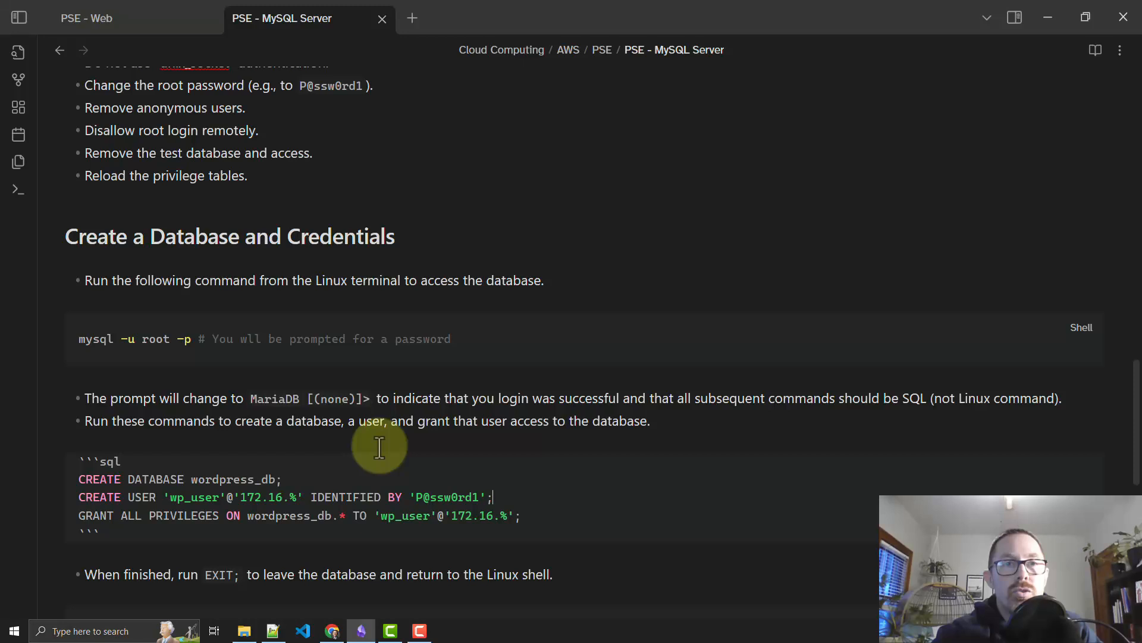
pyautogui.hotkey('ctrl', 'o')
pyautogui.write('pse w')
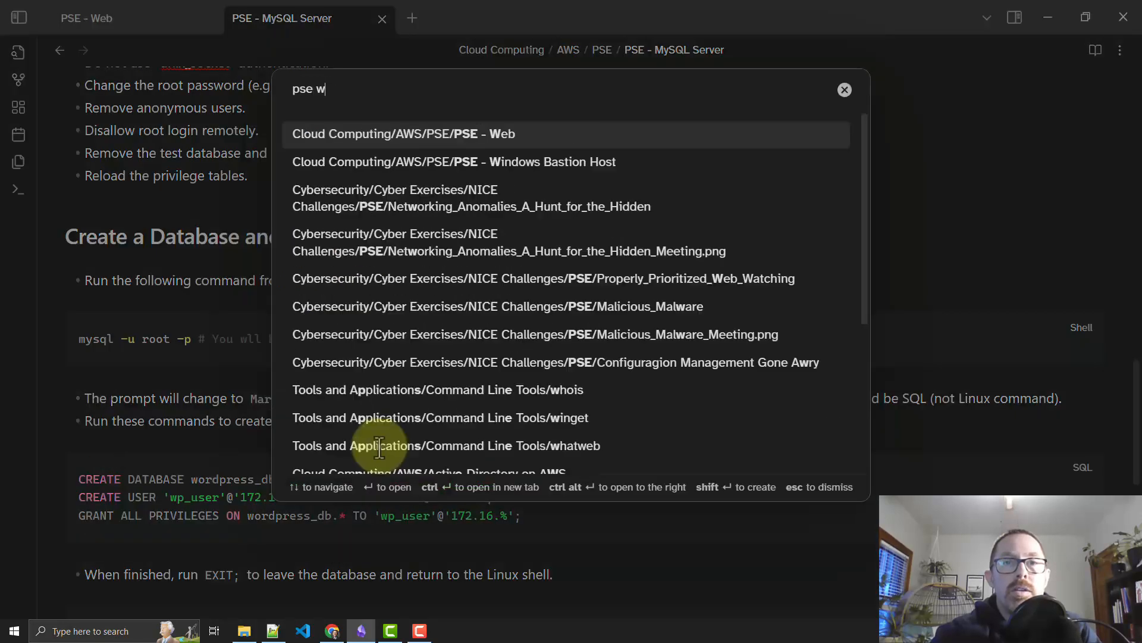
pyautogui.write('eb')
pyautogui.press('Return')
# Step: Select the Docker Installation shell commands in the PSE - Web note
pyautogui.scroll(-3, 379, 448)
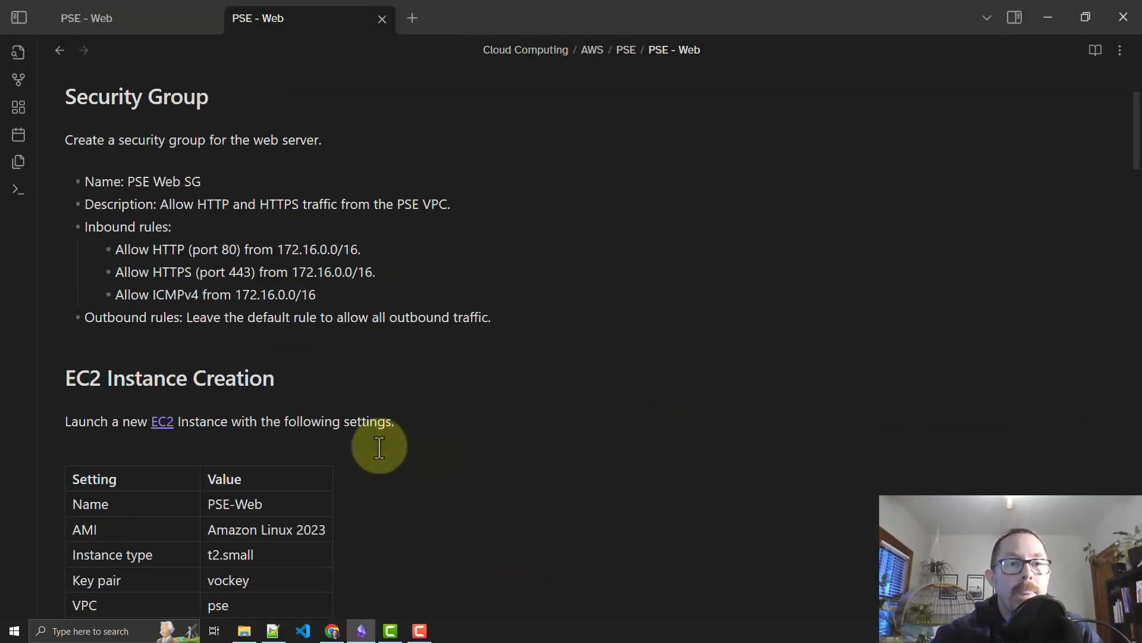
pyautogui.scroll(-10, 379, 448)
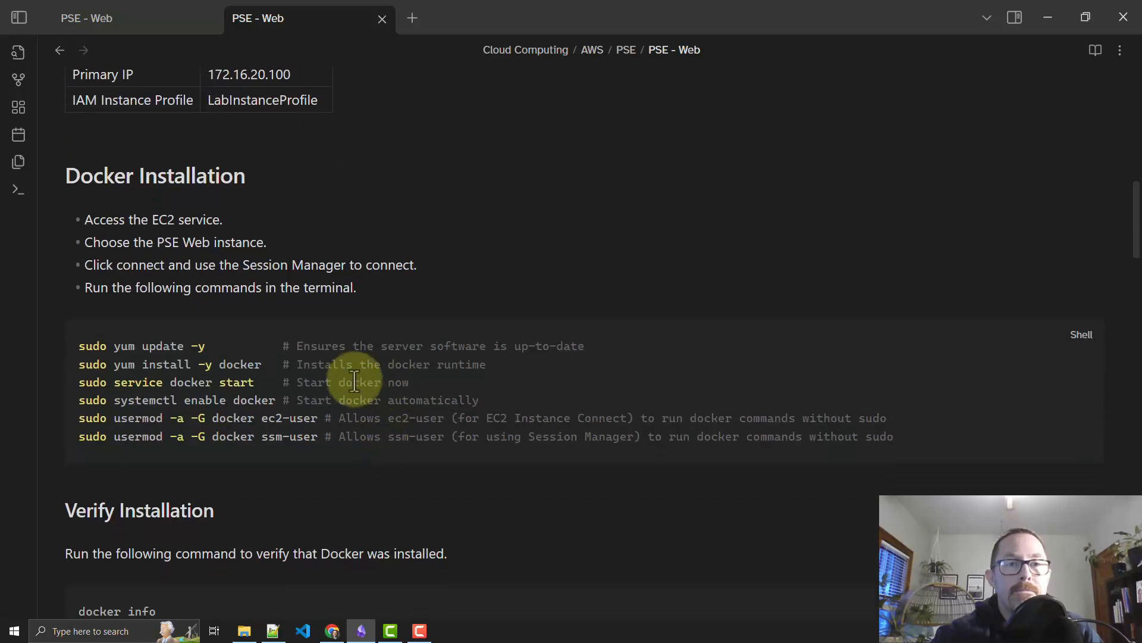
pyautogui.click(361, 349)
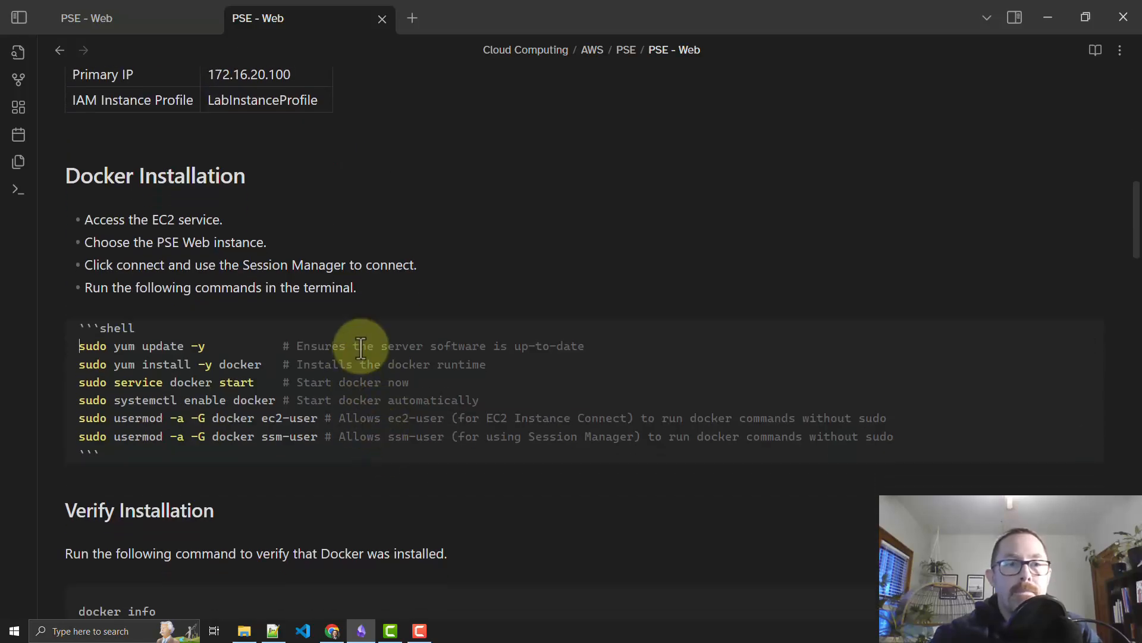
pyautogui.hotkey('shift', 'Down')
pyautogui.hotkey('shift', 'Down')
pyautogui.hotkey('shift', 'Down')
pyautogui.hotkey('shift', 'Down')
pyautogui.hotkey('shift', 'Down')
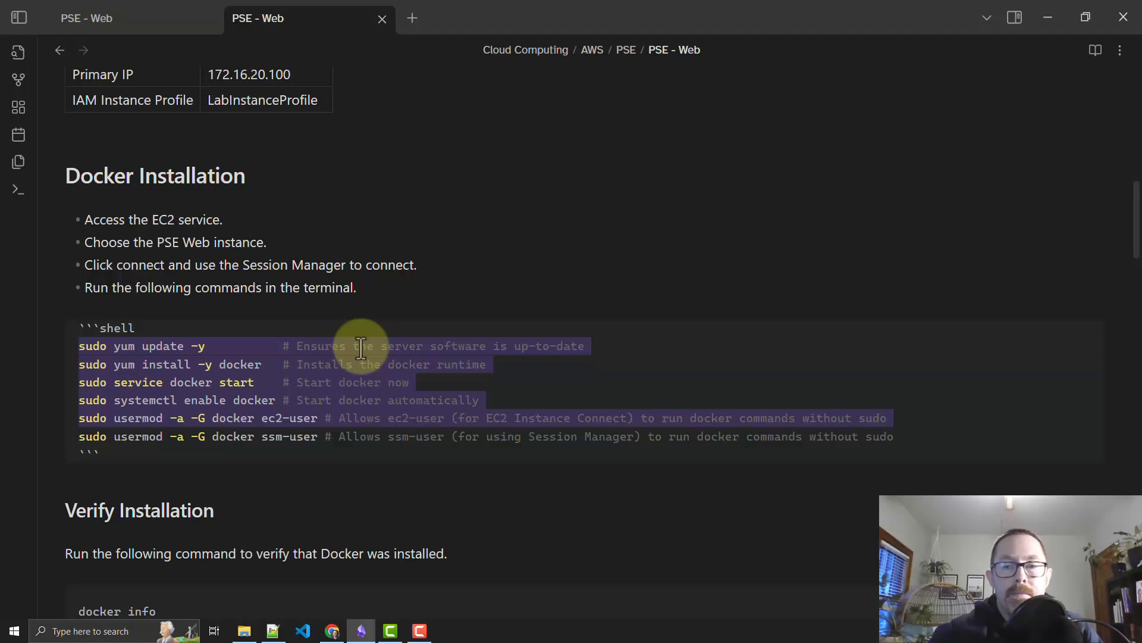
pyautogui.hotkey('shift', 'Down')
pyautogui.press('super+c')
pyautogui.hotkey('alt', 'Tab')
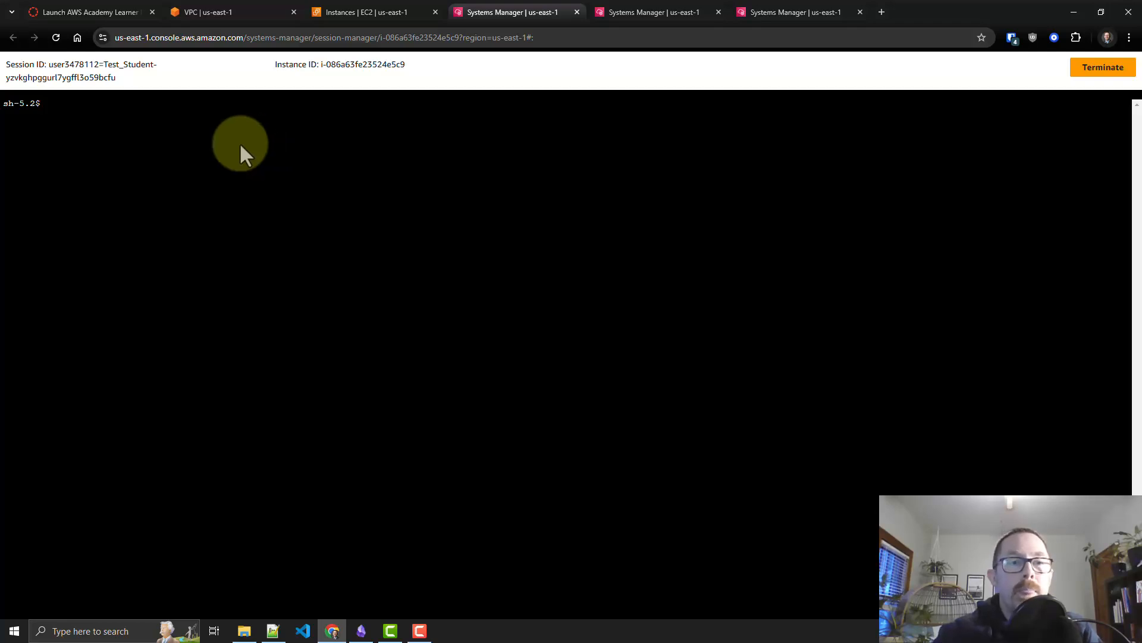
# Step: Check marq-web's network interfaces with ip a, then paste and run the Docker installation commands
pyautogui.write('ip a')
pyautogui.press('Return')
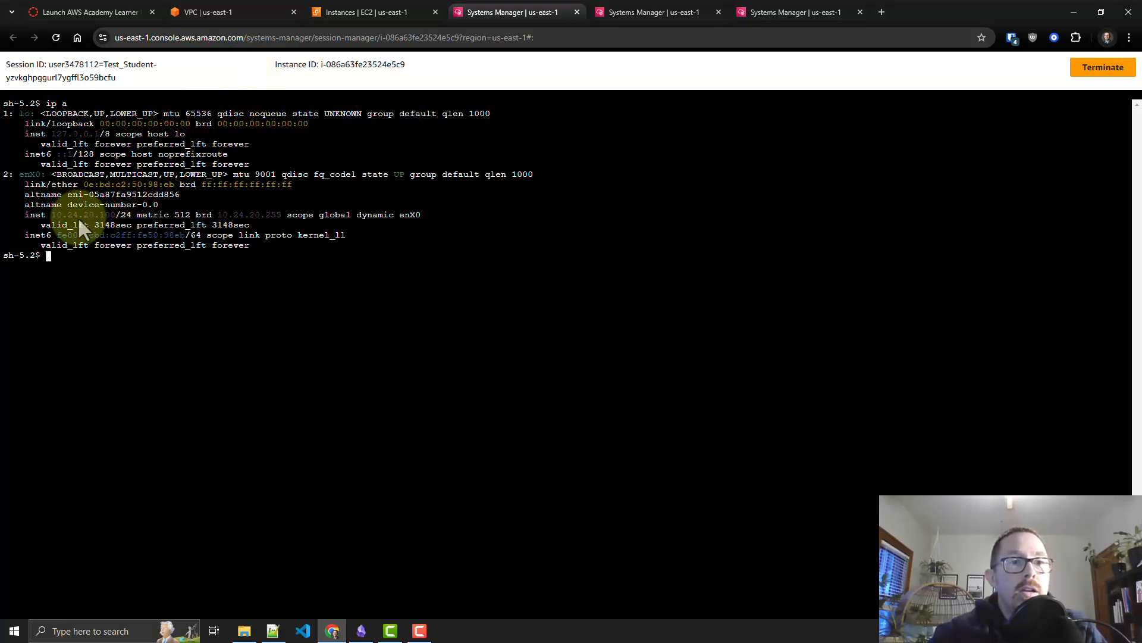
pyautogui.rightClick(201, 322)
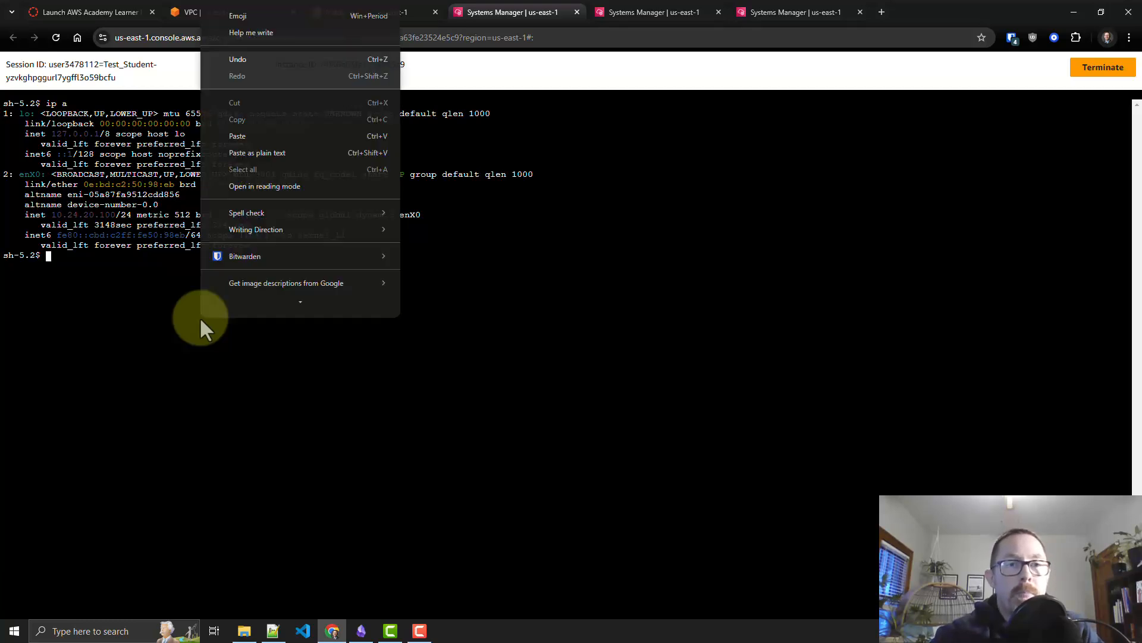
pyautogui.click(294, 152)
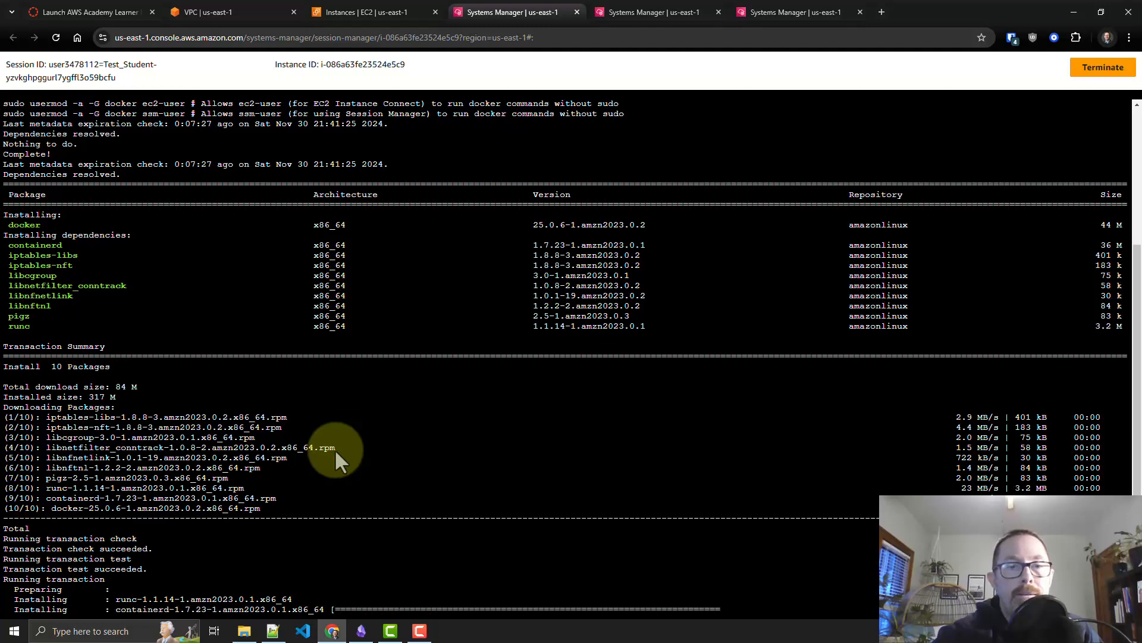
pyautogui.click(361, 630)
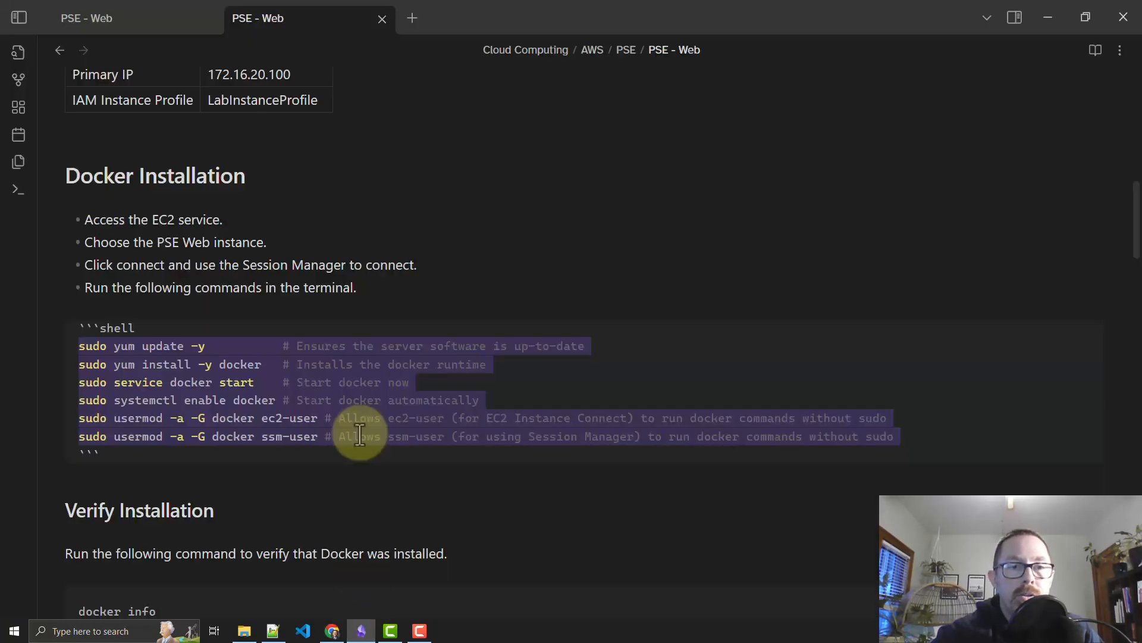
# Step: Select the sudo docker pull wordpress command under WordPress Installation in the PSE - Web note
pyautogui.scroll(-3, 360, 433)
pyautogui.scroll(-5, 359, 433)
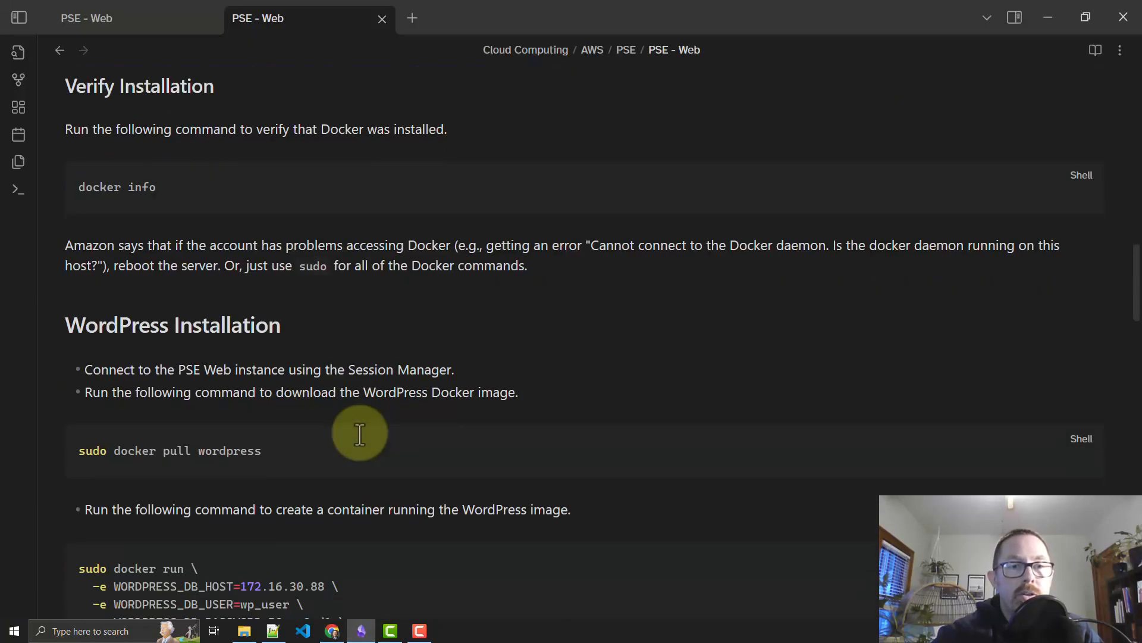
pyautogui.scroll(-1, 360, 433)
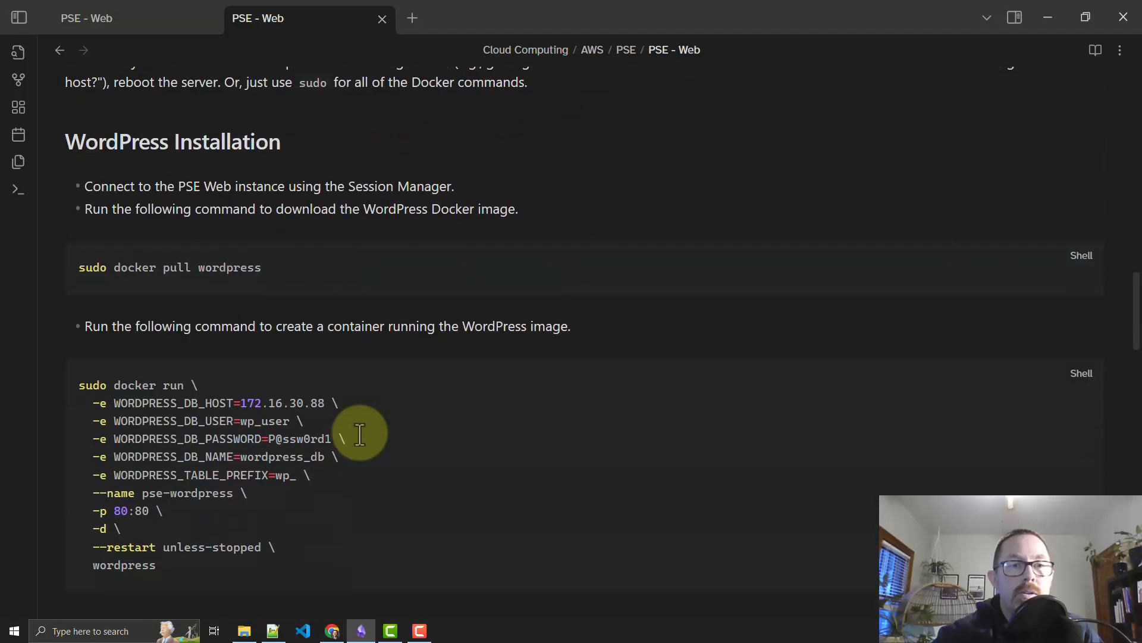
pyautogui.click(316, 267)
pyautogui.hotkey('shift', 'Home')
pyautogui.press('super+c')
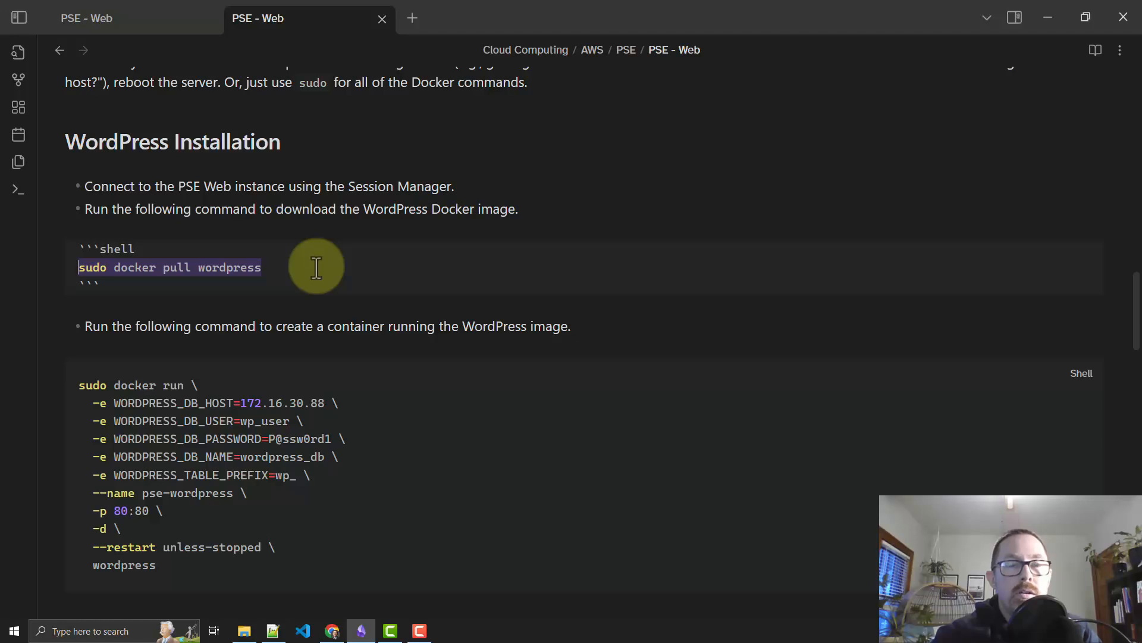
pyautogui.hotkey('alt', 'Tab')
# Step: Verify Docker with sudo docker info, then run sudo docker pull wordpress on marq-web
pyautogui.write('sudo do')
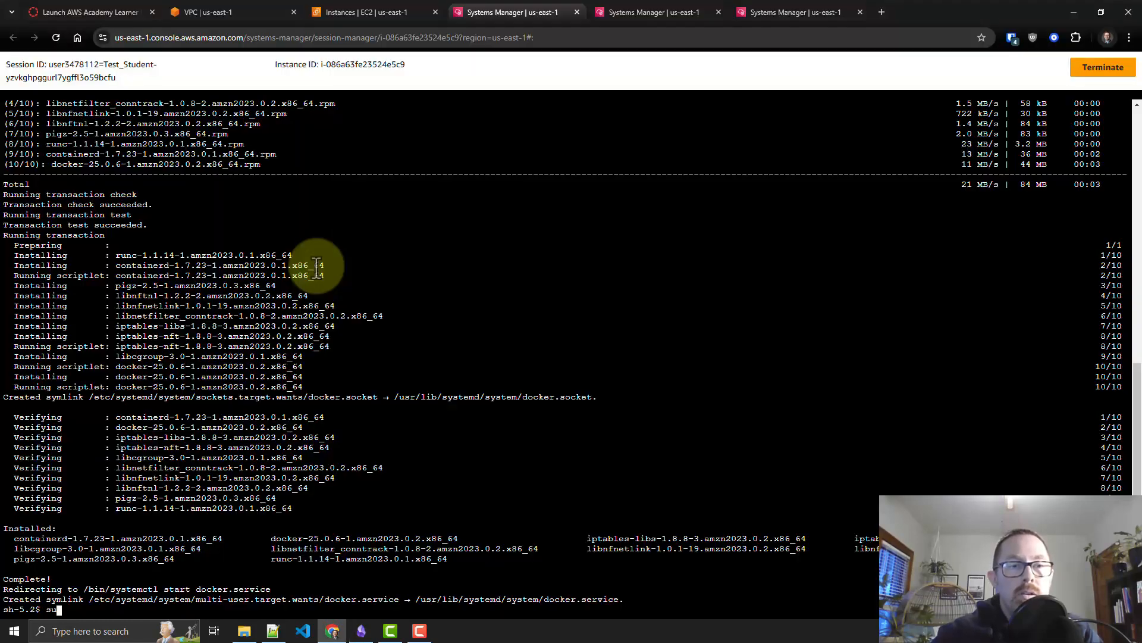
pyautogui.write('cker info')
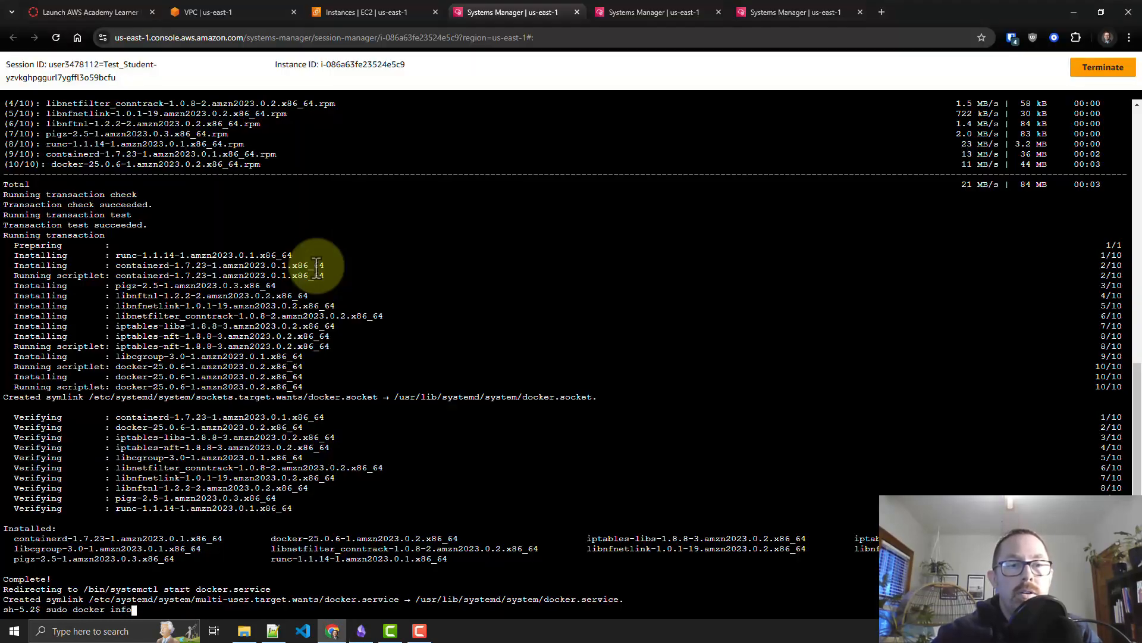
pyautogui.press('Return')
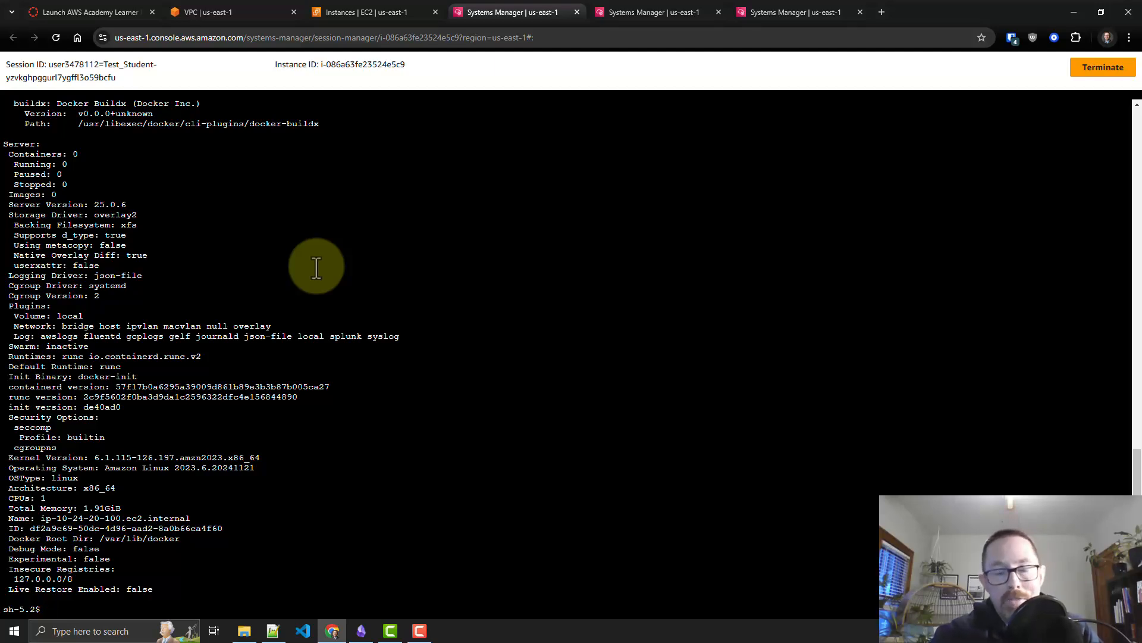
pyautogui.rightClick(316, 267)
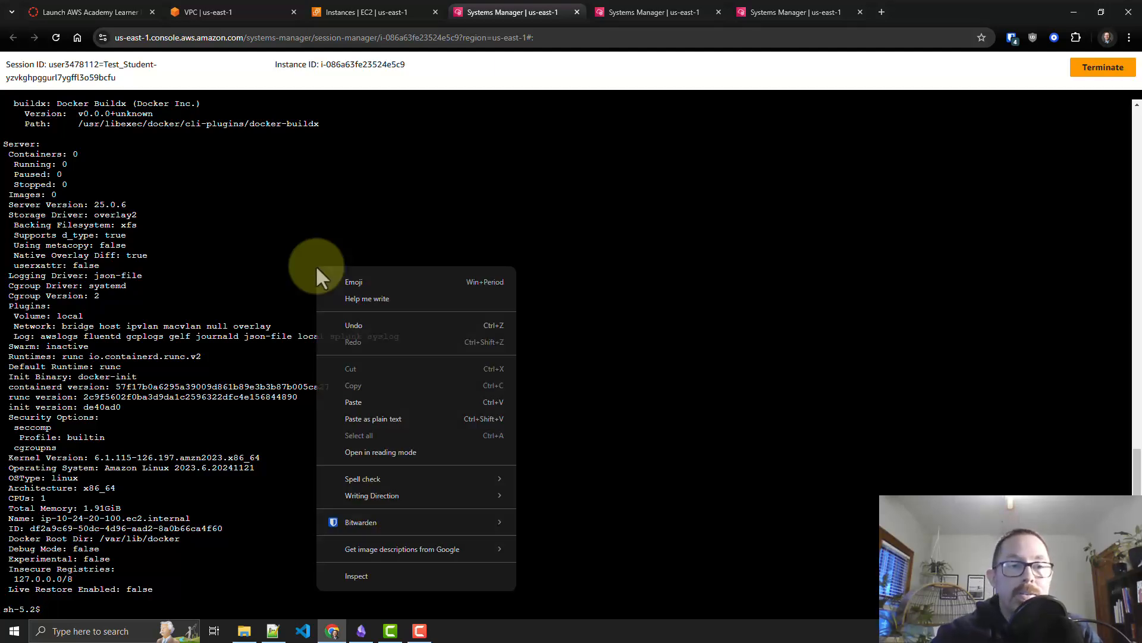
pyautogui.click(407, 409)
pyautogui.press('Return')
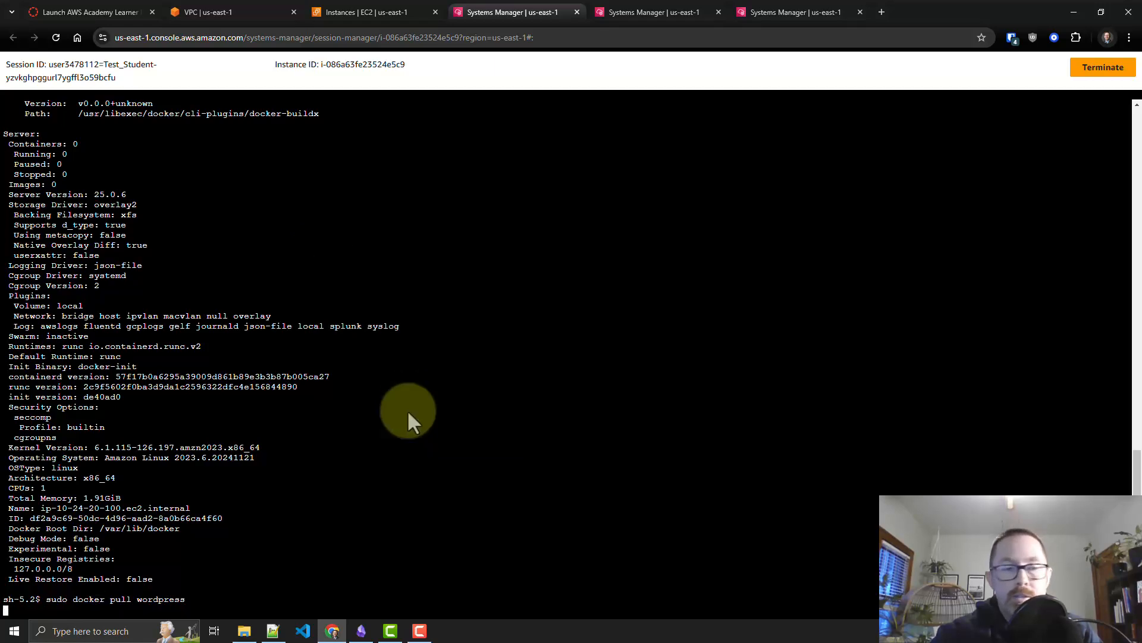
pyautogui.hotkey('alt', 'Tab')
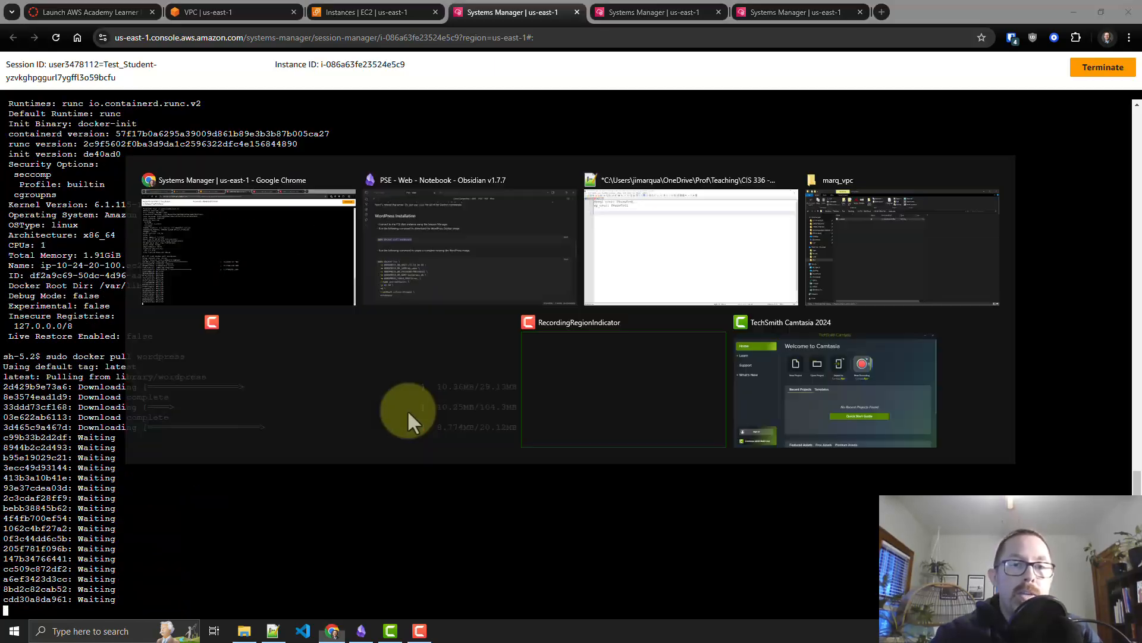
pyautogui.click(398, 393)
# Step: Change WORDPRESS_DB_HOST in the docker run command to 10.24.30.88
pyautogui.press('Home')
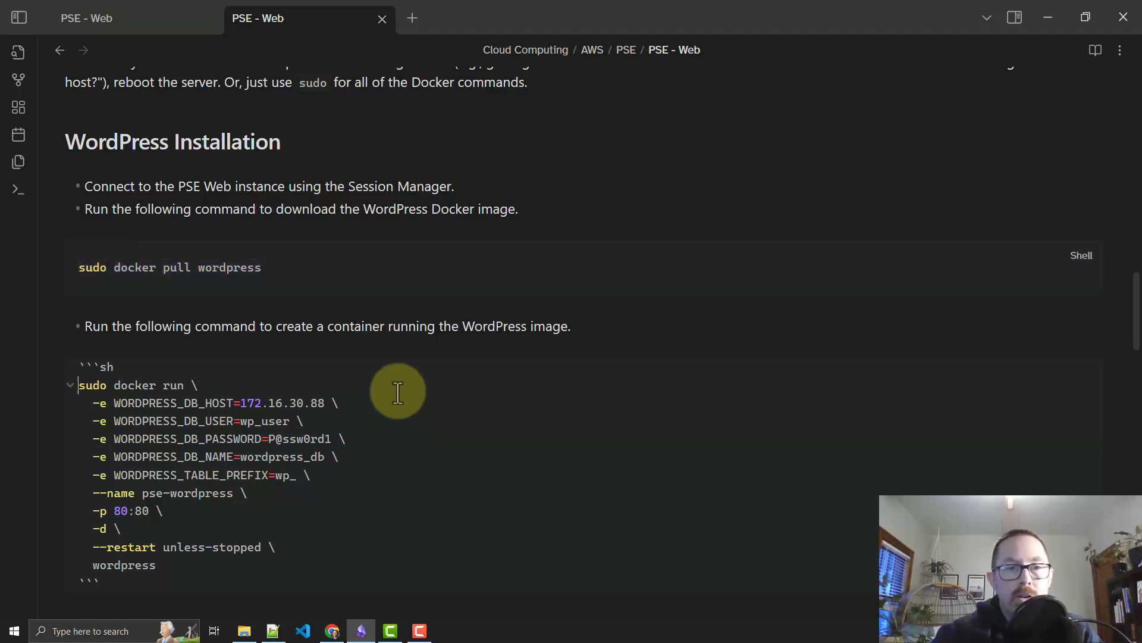
pyautogui.hotkey('shift', 'Down')
pyautogui.hotkey('shift', 'Down')
pyautogui.hotkey('shift', 'Down')
pyautogui.hotkey('shift', 'Down')
pyautogui.hotkey('shift', 'Down')
pyautogui.hotkey('shift', 'Down')
pyautogui.hotkey('shift', 'Down')
pyautogui.hotkey('shift', 'Down')
pyautogui.hotkey('shift', 'Down')
pyautogui.hotkey('shift', 'Down')
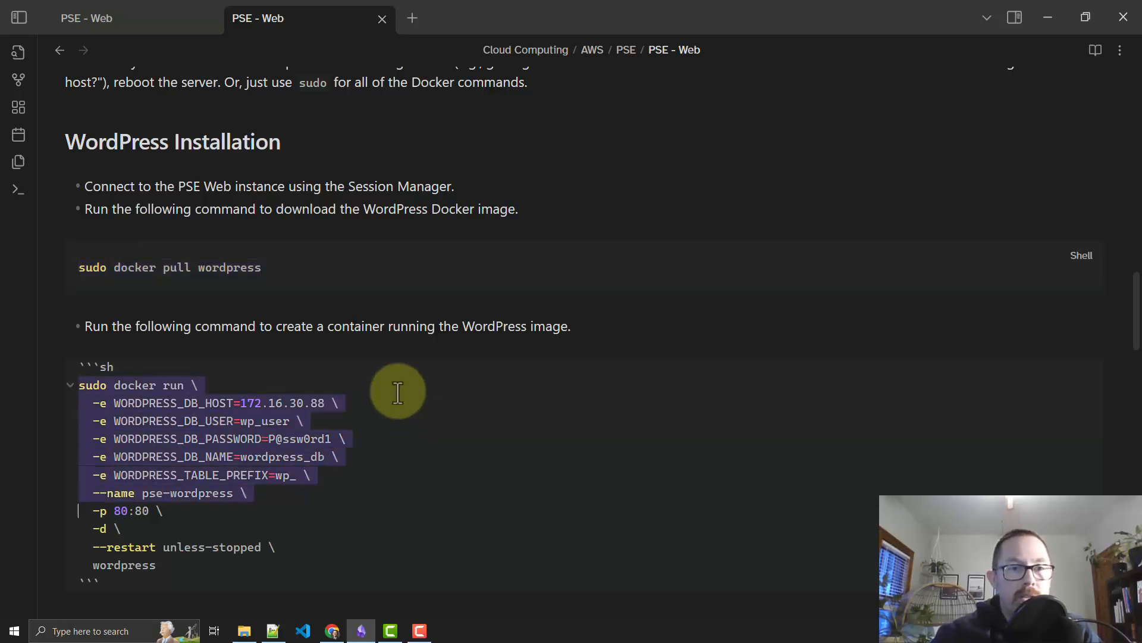
pyautogui.hotkey('shift', 'Down')
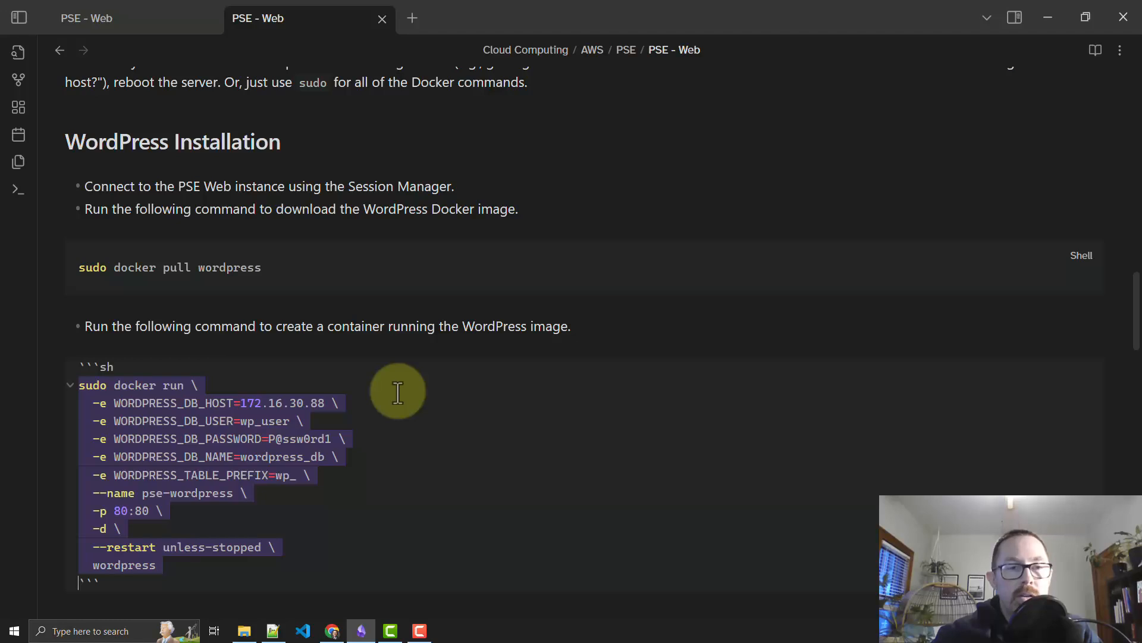
pyautogui.press('Down')
pyautogui.press('Down')
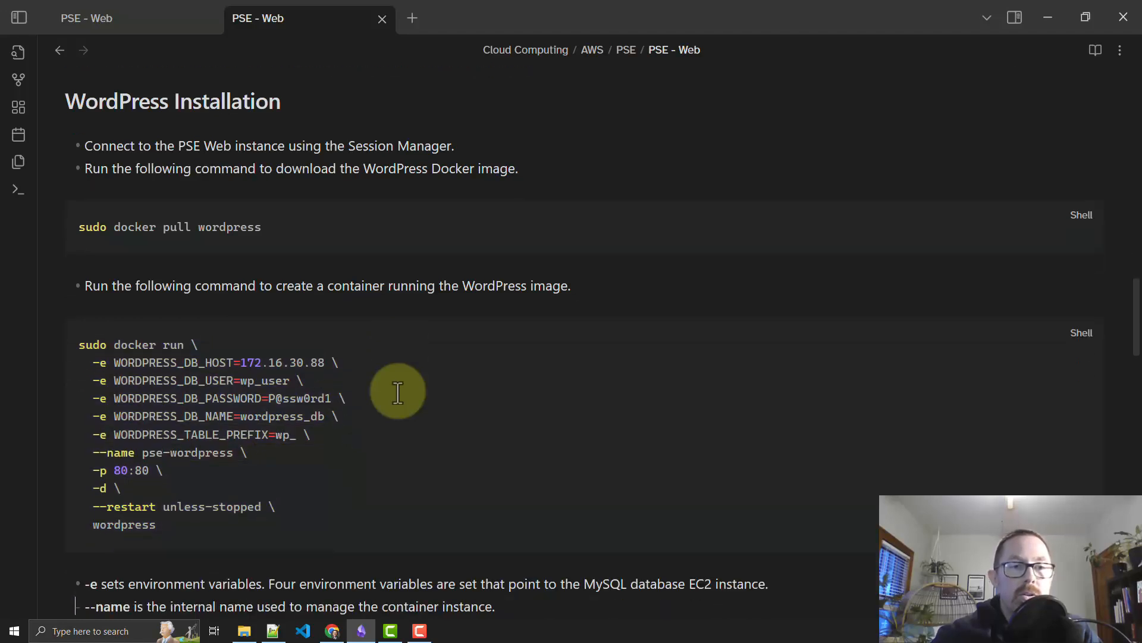
pyautogui.press('Up')
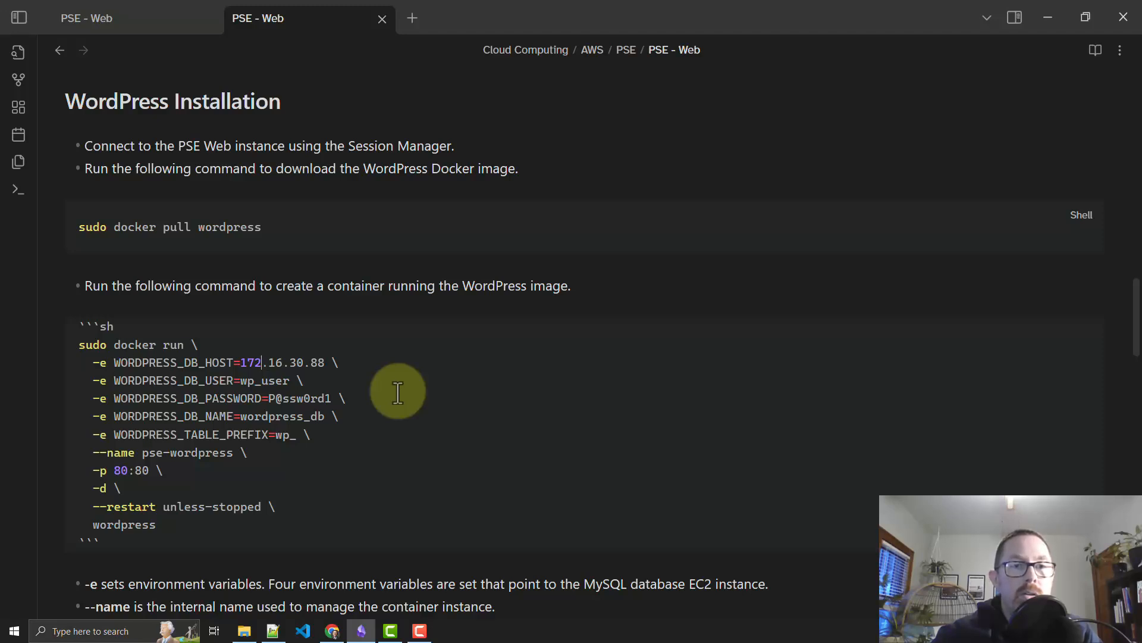
pyautogui.hotkey('shift', 'Left')
pyautogui.hotkey('shift', 'Left')
pyautogui.hotkey('shift', 'Left')
pyautogui.write('10')
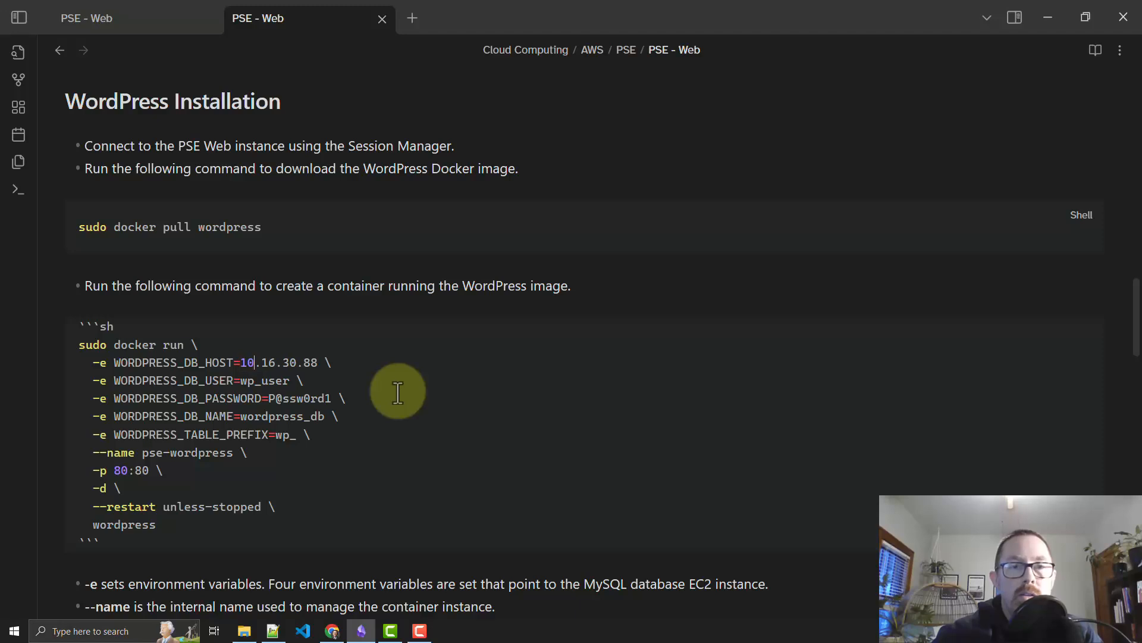
pyautogui.press('Delete')
pyautogui.press('Delete')
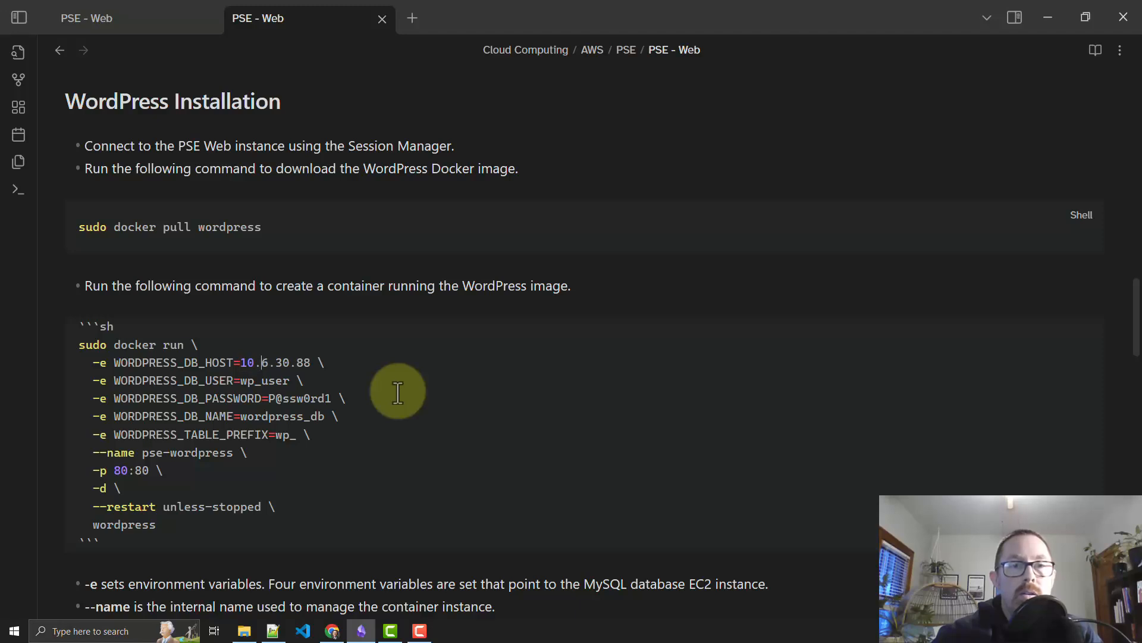
pyautogui.write('24')
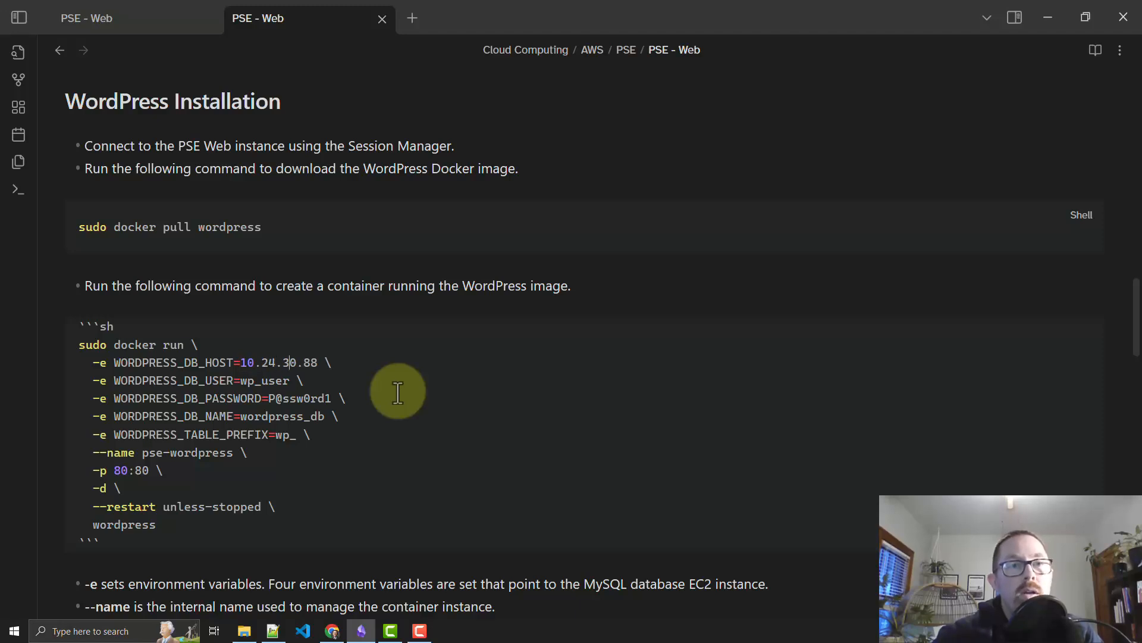
pyautogui.press('Right')
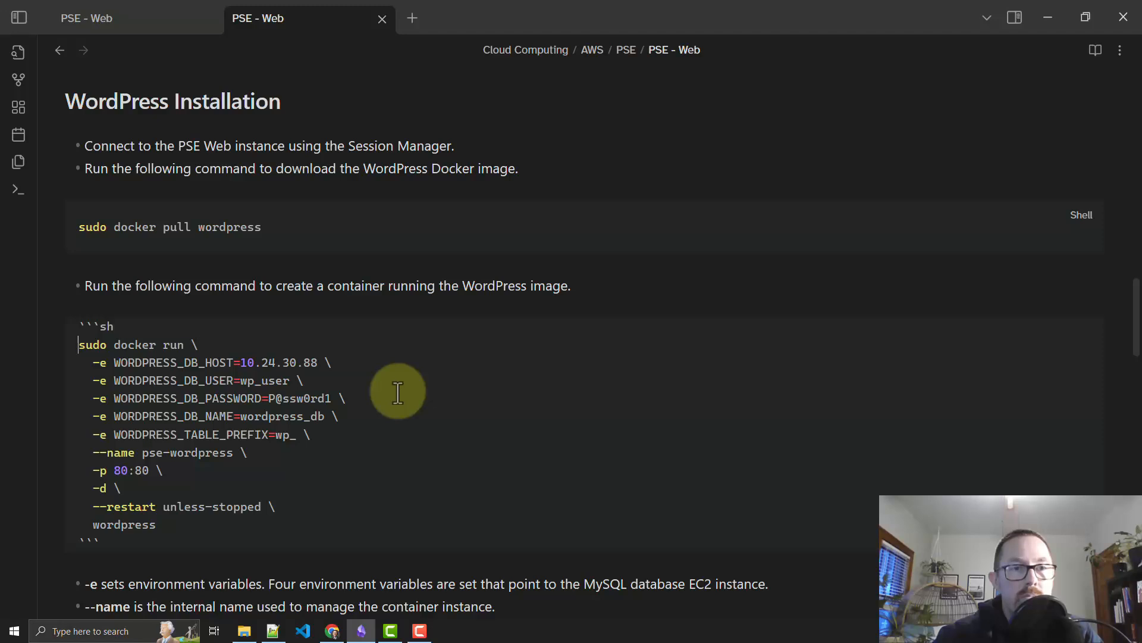
# Step: Select and copy the full docker run command, excluding the closing code fence
pyautogui.hotkey('shift', 'Down')
pyautogui.hotkey('shift', 'Down')
pyautogui.hotkey('shift', 'Down')
pyautogui.hotkey('shift', 'Down')
pyautogui.hotkey('shift', 'Down')
pyautogui.hotkey('shift', 'Down')
pyautogui.hotkey('shift', 'Down')
pyautogui.hotkey('shift', 'Down')
pyautogui.hotkey('shift', 'Down')
pyautogui.hotkey('shift', 'Down')
pyautogui.hotkey('shift', 'Down')
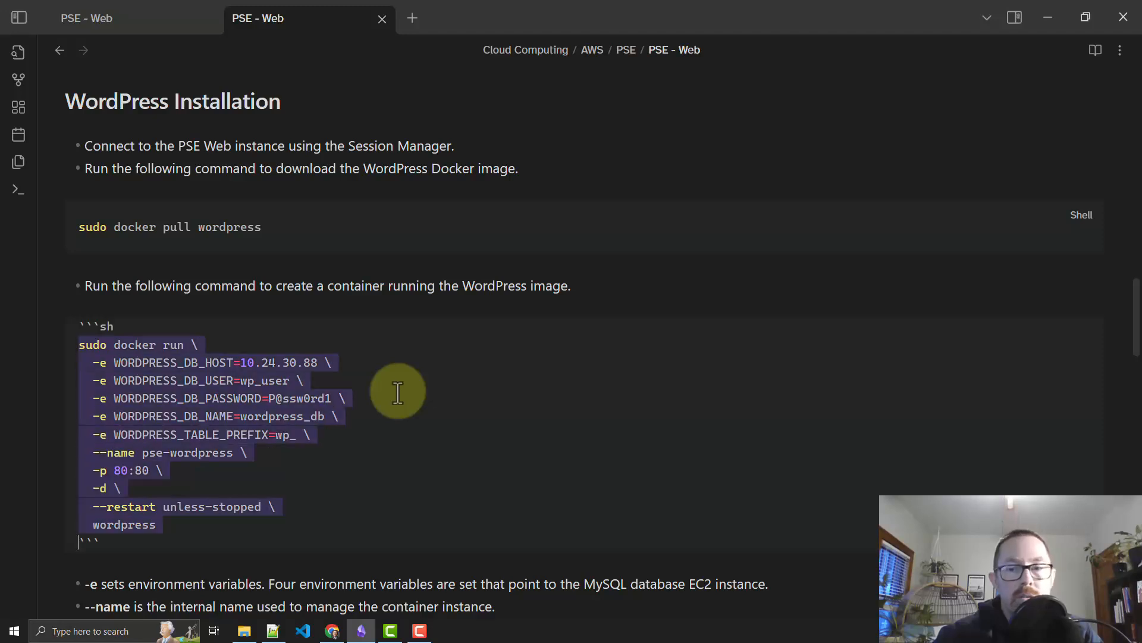
pyautogui.hotkey('shift', 'End')
pyautogui.hotkey('shift', 'Up')
pyautogui.hotkey('shift', 'End')
pyautogui.press('super+c')
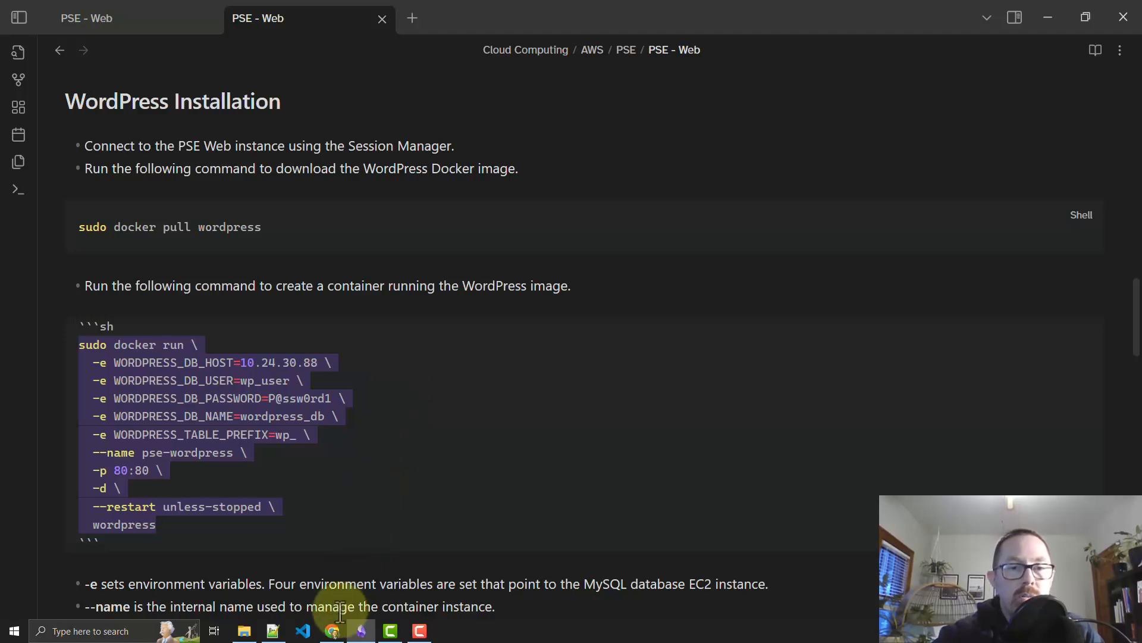
# Step: Paste and run the docker run command on marq-web, then verify it with sudo docker ps
pyautogui.click(332, 630)
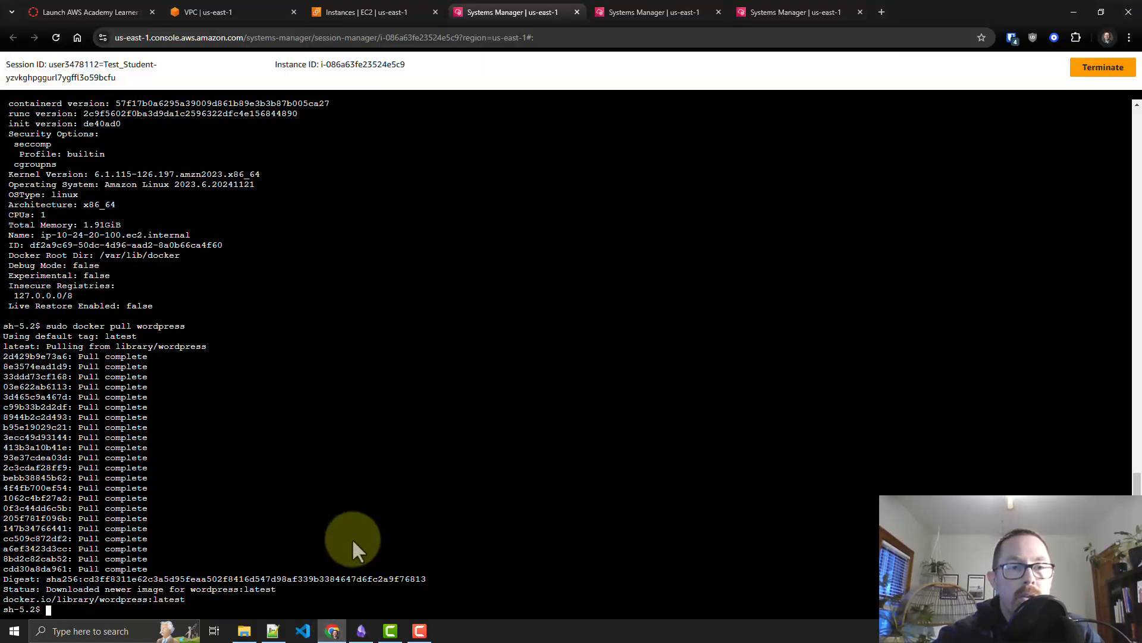
pyautogui.rightClick(352, 538)
pyautogui.click(423, 370)
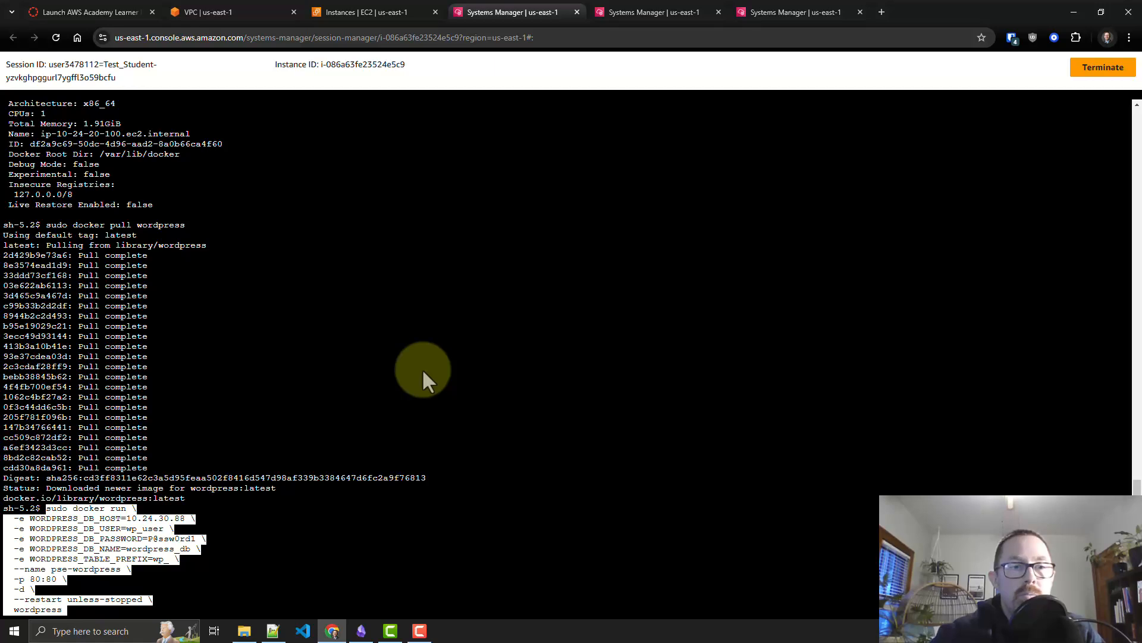
pyautogui.press('Return')
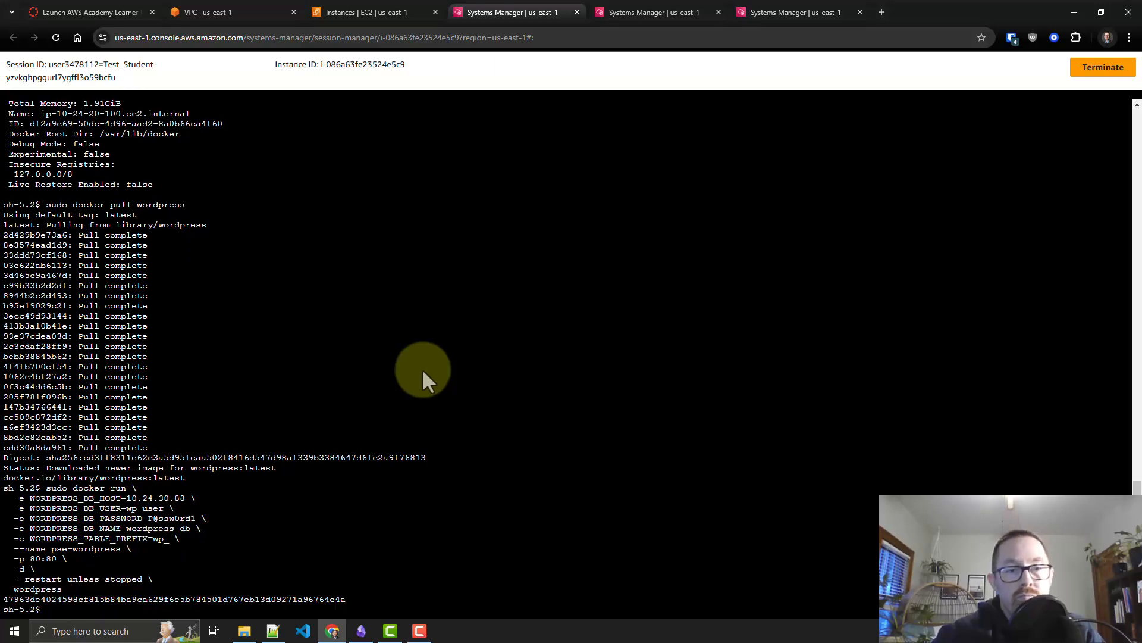
pyautogui.write('sudo docker ps')
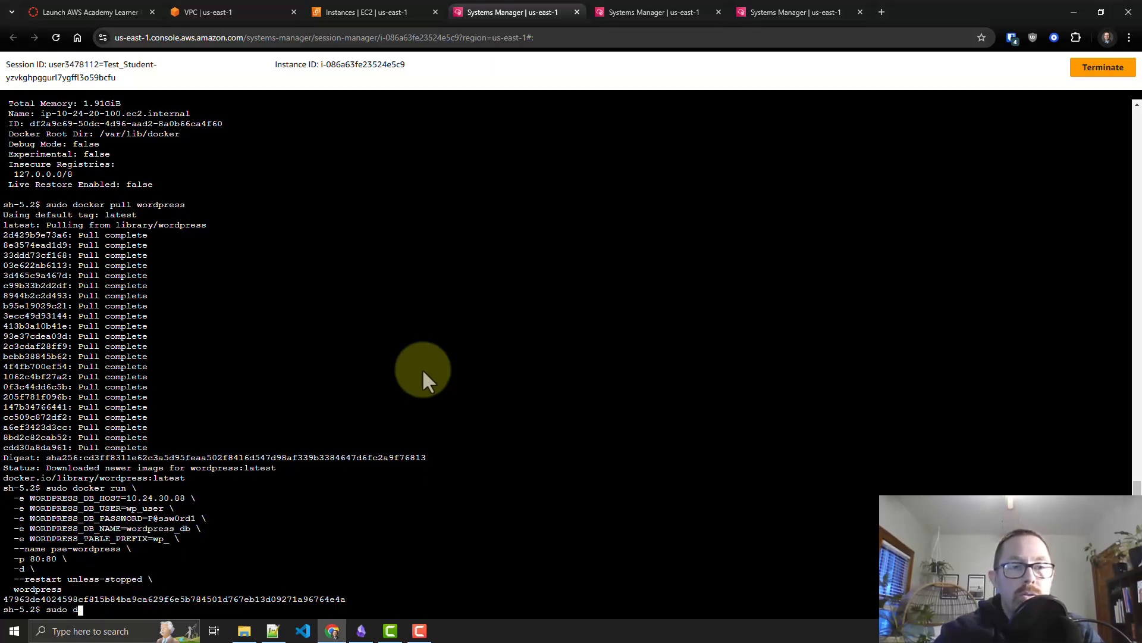
pyautogui.press('Return')
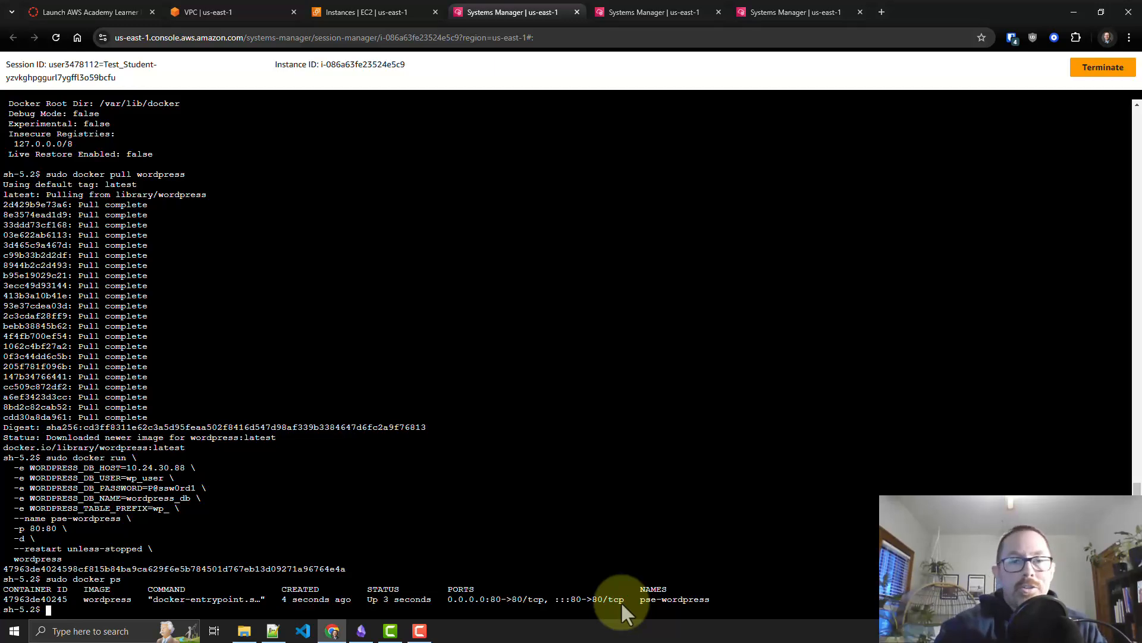
pyautogui.moveTo(279, 636)
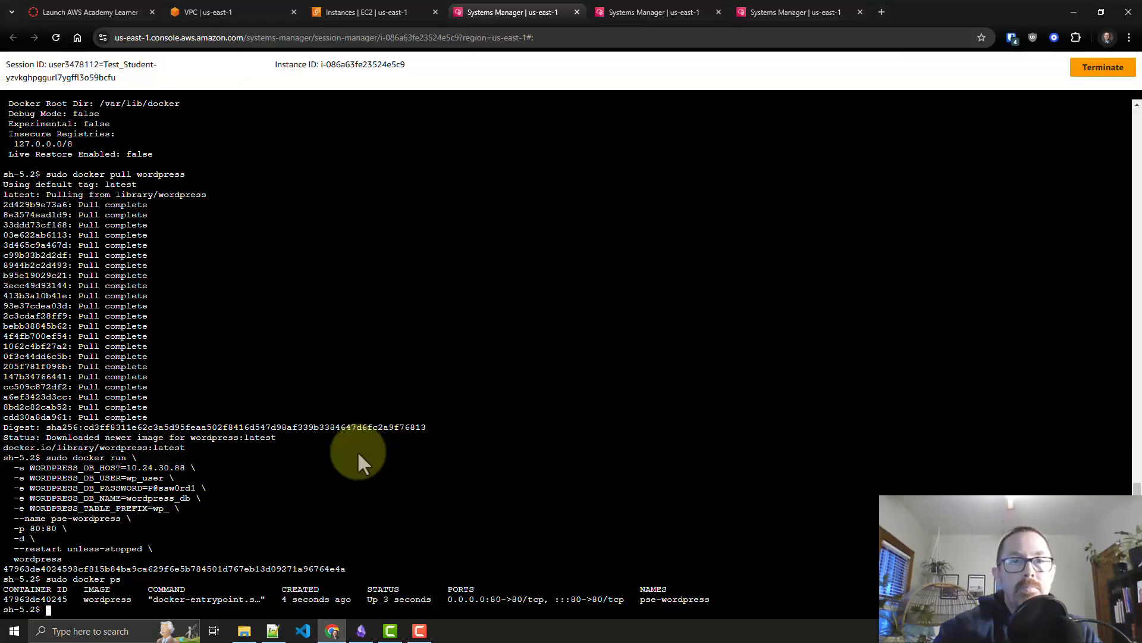
# Step: Switch the selection from marq-web to marq-fileshare and open a Session Manager session, then return to Obsidian
pyautogui.click(386, 12)
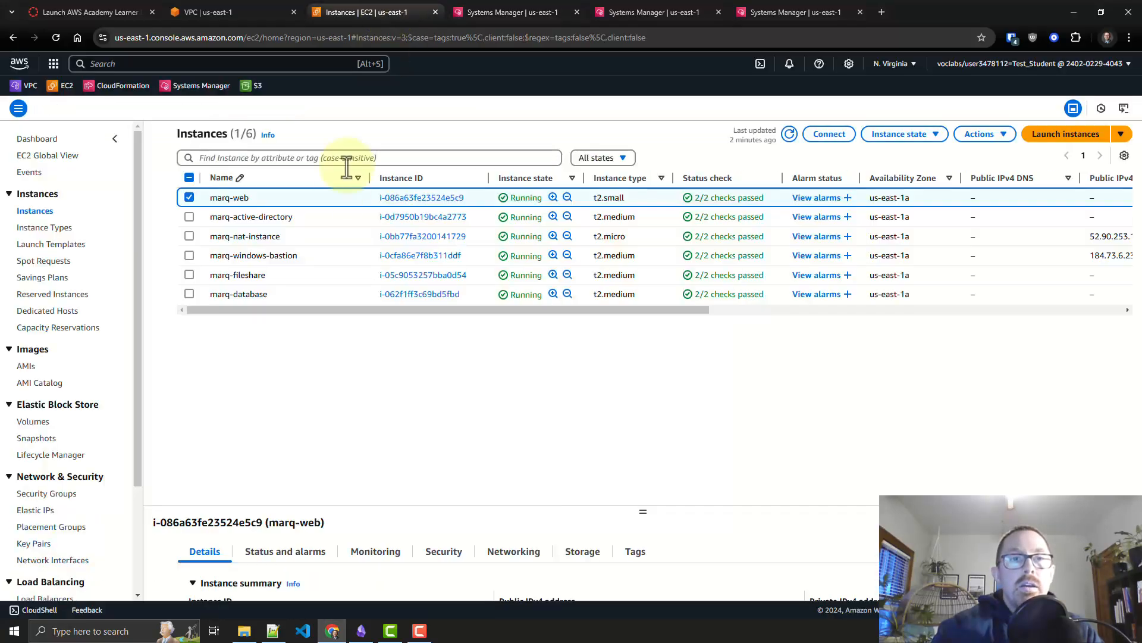
pyautogui.click(189, 197)
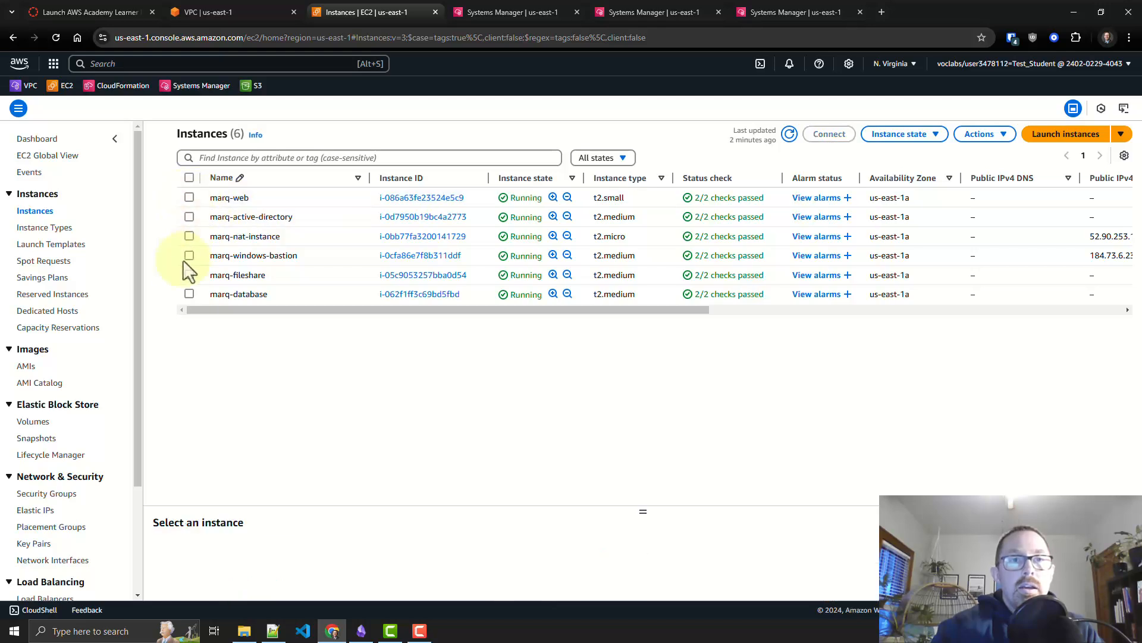
pyautogui.click(187, 276)
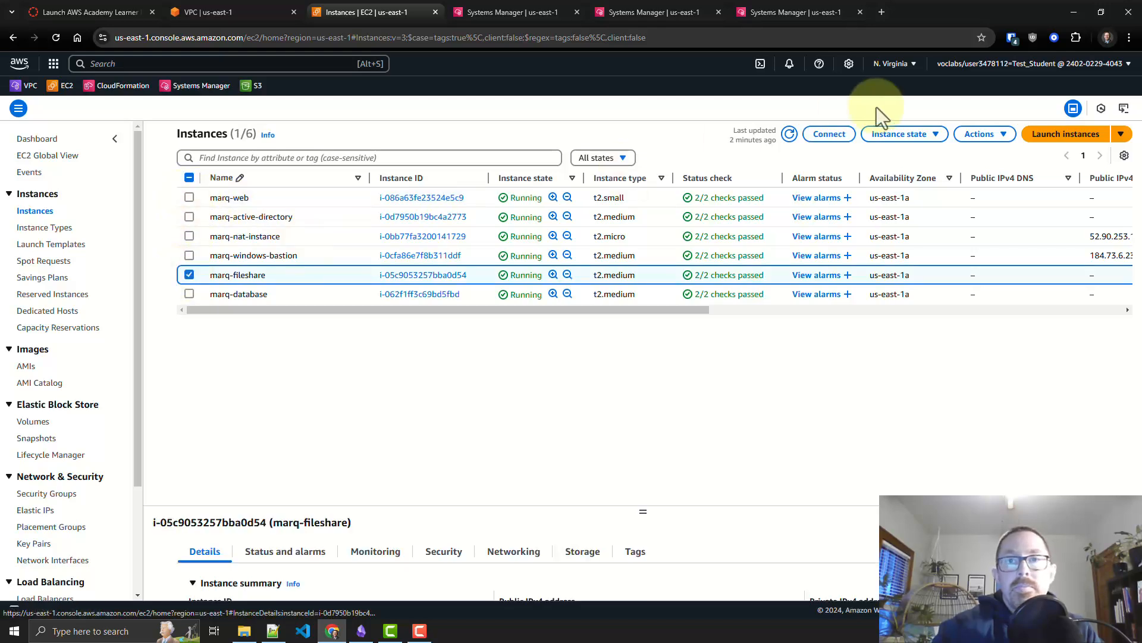
pyautogui.click(847, 136)
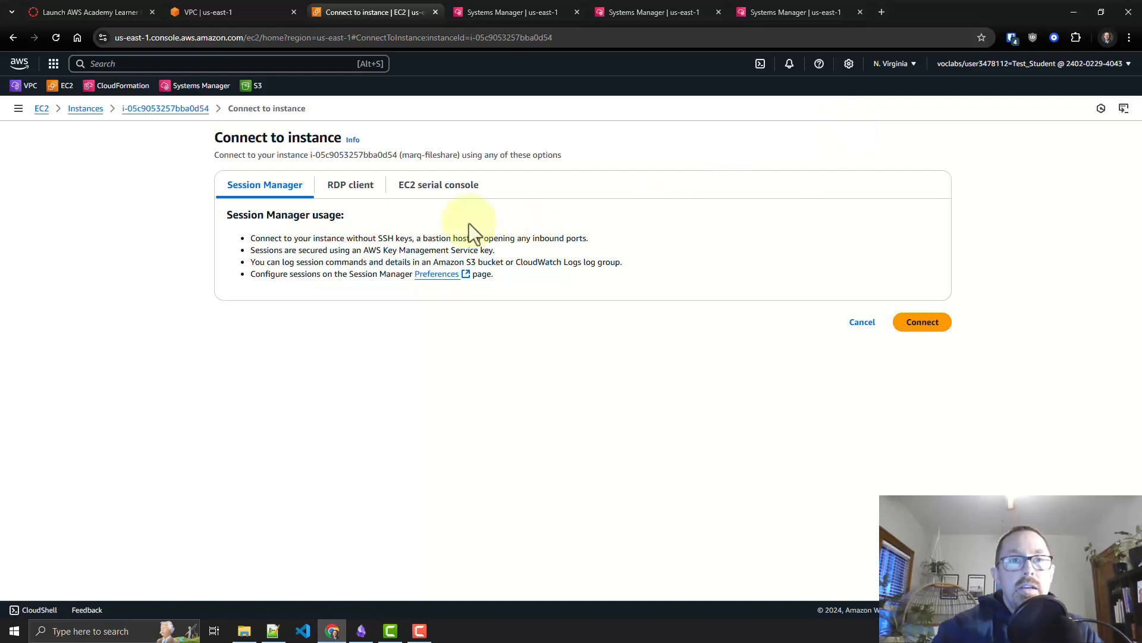
pyautogui.click(913, 326)
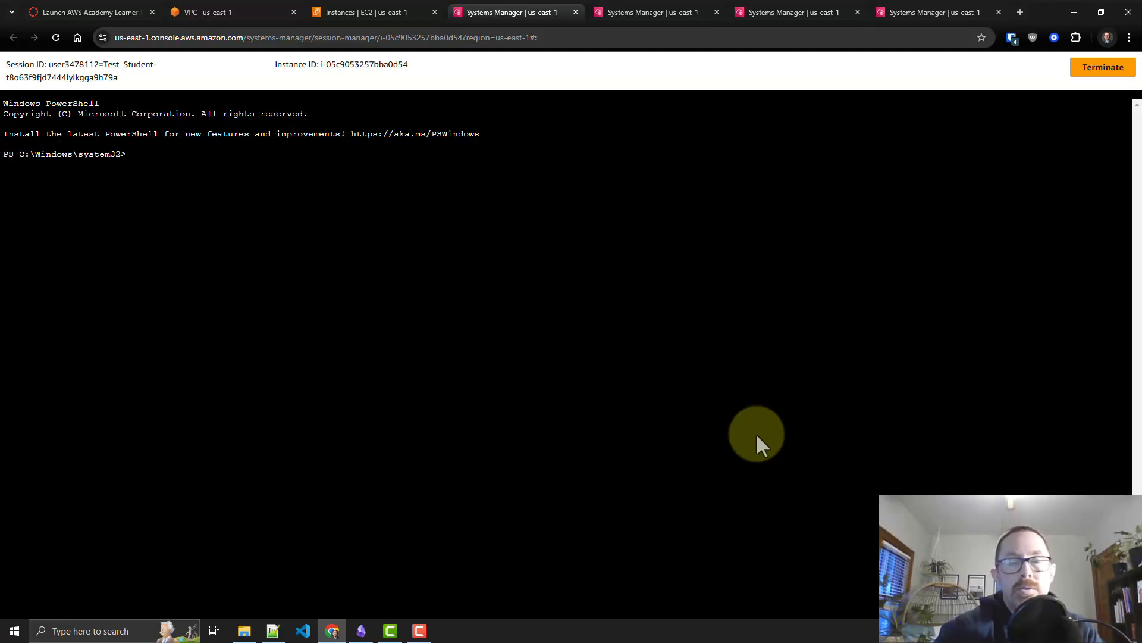
pyautogui.hotkey('alt', 'Tab')
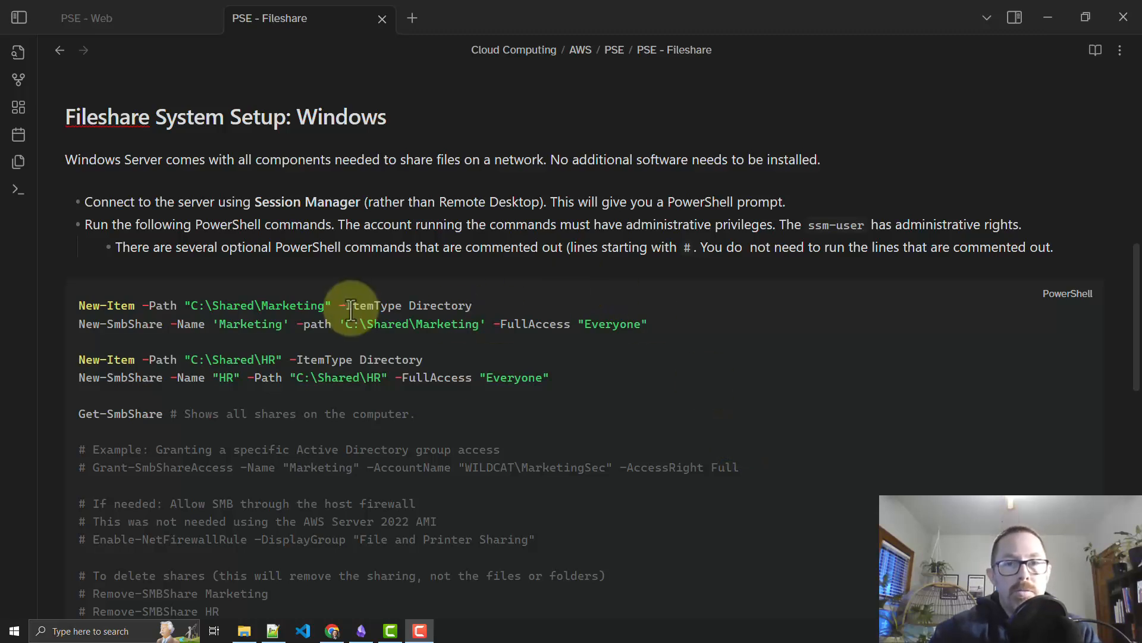
# Step: Replace Marketing with Marq in the first folder path, share name and share path
pyautogui.doubleClick(310, 306)
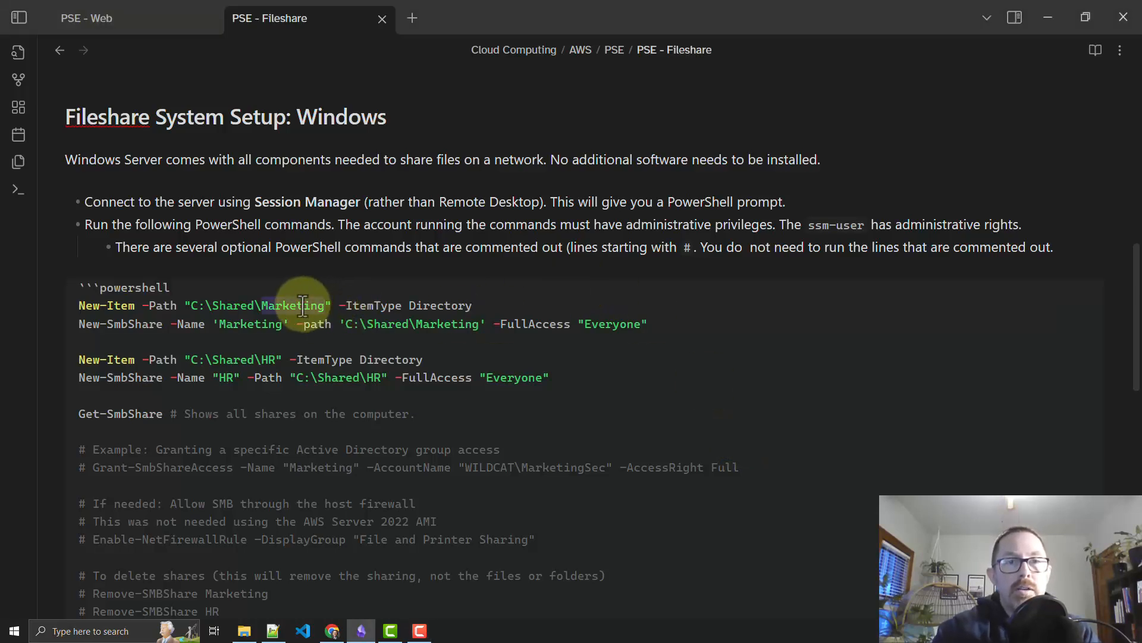
pyautogui.write('Marq')
pyautogui.press('Left')
pyautogui.hotkey('shift', 'Left')
pyautogui.hotkey('shift', 'Left')
pyautogui.hotkey('shift', 'Left')
pyautogui.hotkey('shift', 'Left')
pyautogui.hotkey('shift', 'Left')
pyautogui.hotkey('shift', 'Left')
pyautogui.hotkey('shift', 'Left')
pyautogui.hotkey('shift', 'Left')
pyautogui.hotkey('shift', 'Left')
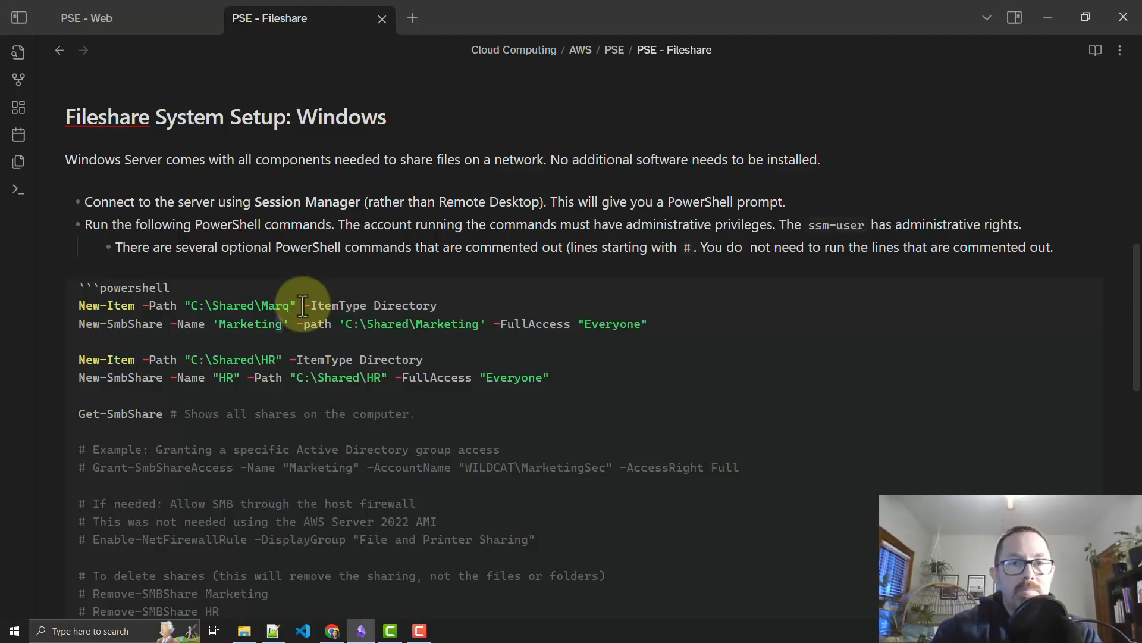
pyautogui.write('Mar')
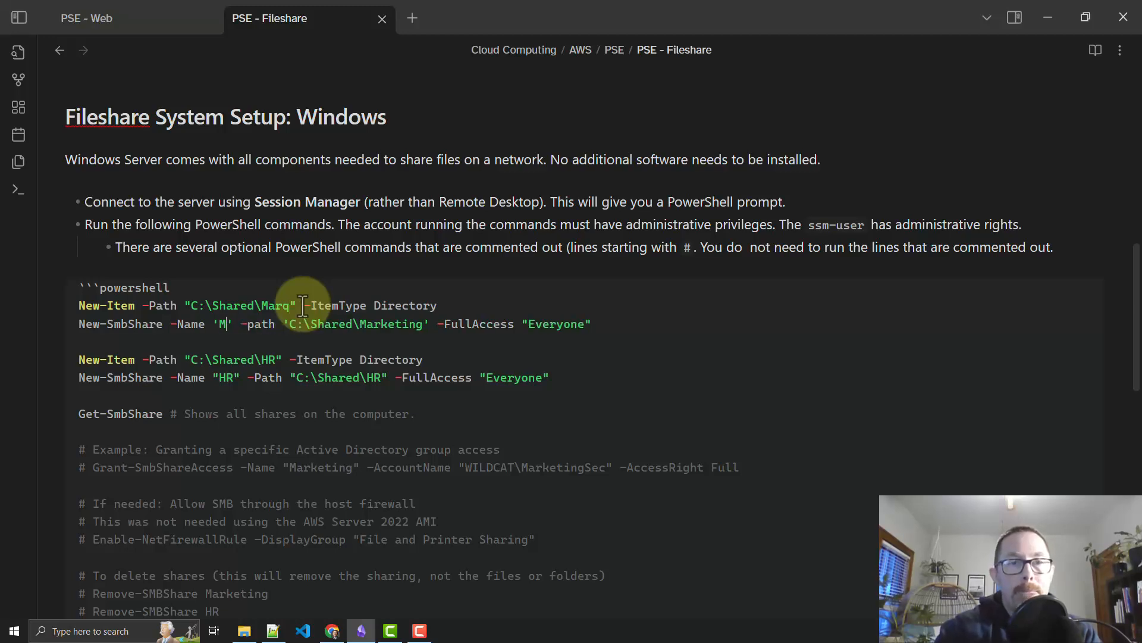
pyautogui.write('q')
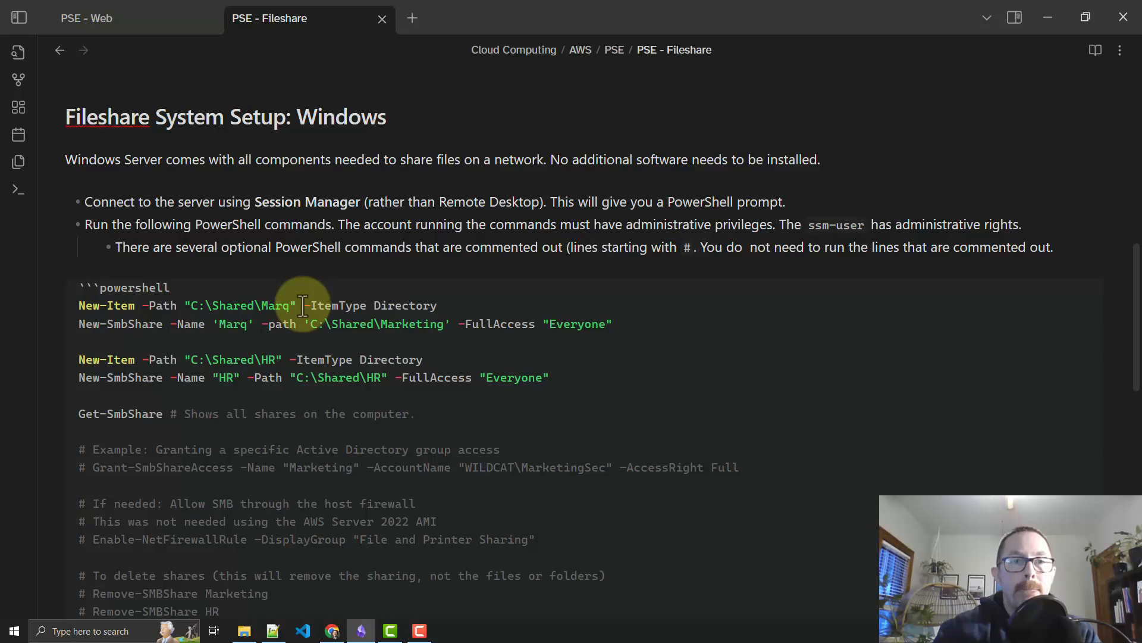
pyautogui.press('Right')
pyautogui.press('Right')
pyautogui.press('Right')
pyautogui.press('Right')
pyautogui.press('Right')
pyautogui.press('Right')
pyautogui.press('Right')
pyautogui.press('Right')
pyautogui.press('Right')
pyautogui.press('Right')
pyautogui.press('Right')
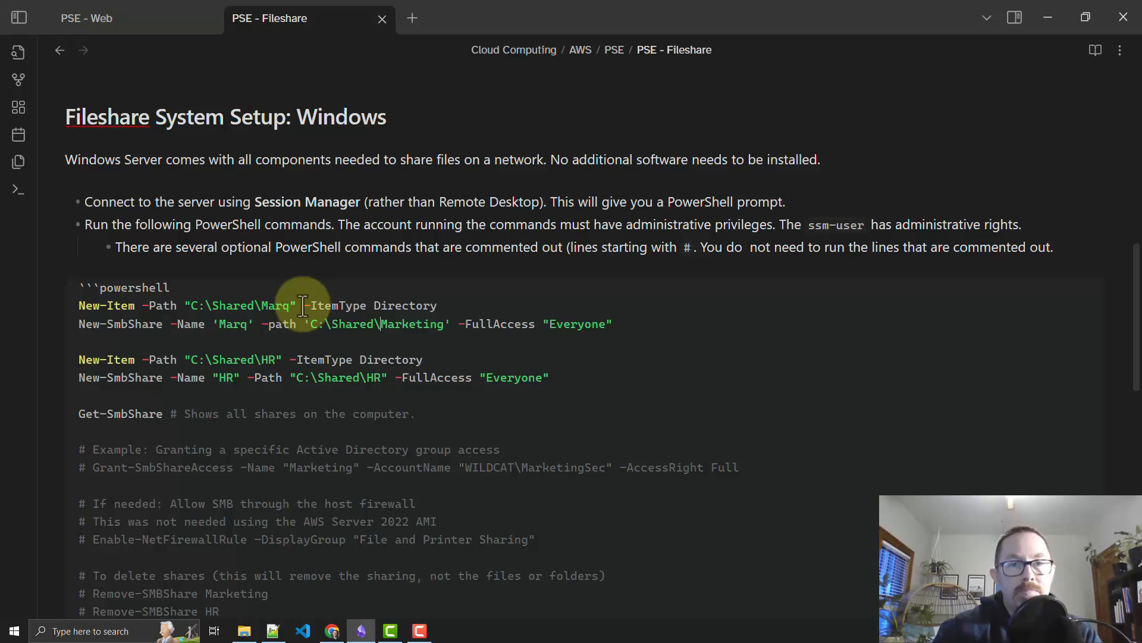
pyautogui.hotkey('shift', 'Right')
pyautogui.hotkey('shift', 'Right')
pyautogui.hotkey('shift', 'Right')
pyautogui.hotkey('shift', 'Right')
pyautogui.hotkey('shift', 'Right')
pyautogui.hotkey('shift', 'Right')
pyautogui.hotkey('shift', 'Right')
pyautogui.hotkey('shift', 'Right')
pyautogui.hotkey('shift', 'Right')
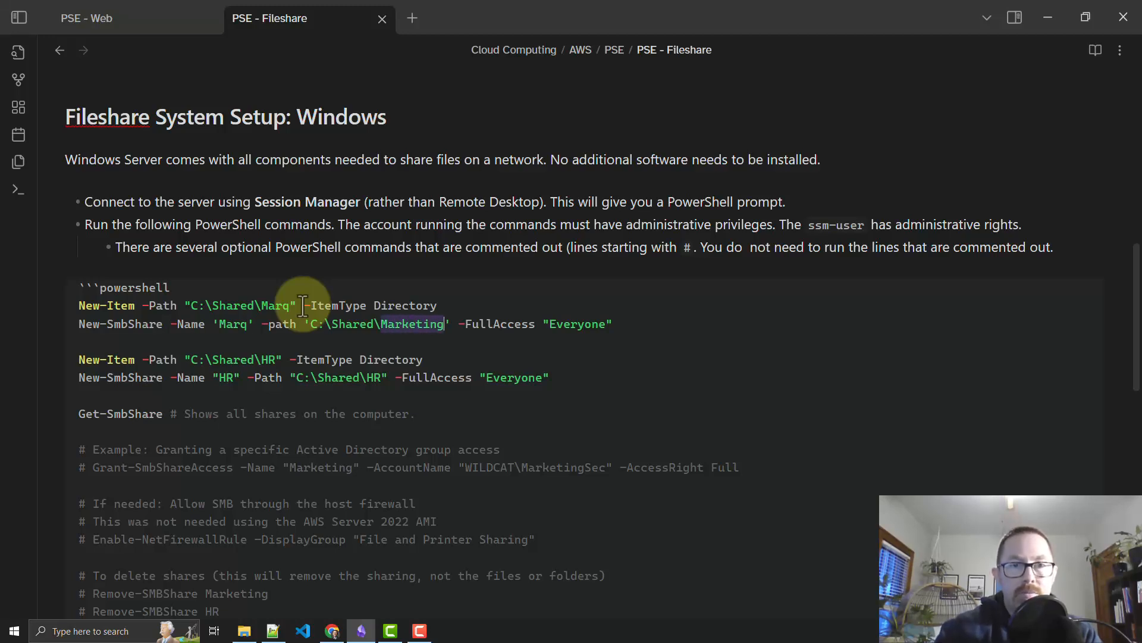
pyautogui.write('Marq')
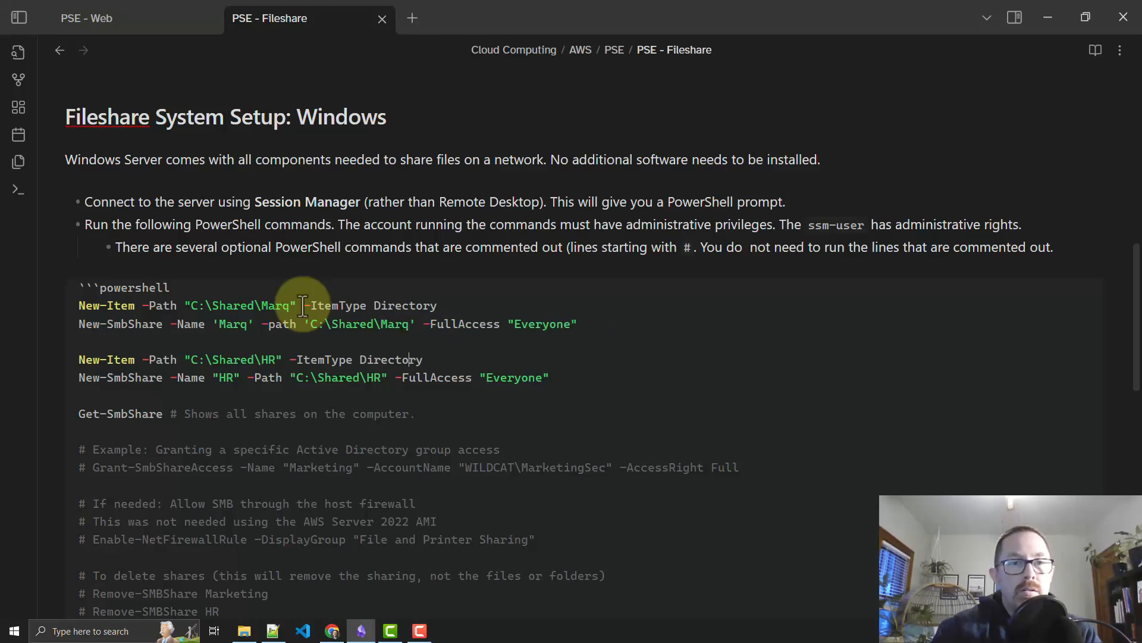
# Step: Replace HR with Jim in the second folder and share commands, then select all four command lines
pyautogui.hotkey('shift', 'Left')
pyautogui.hotkey('shift', 'Left')
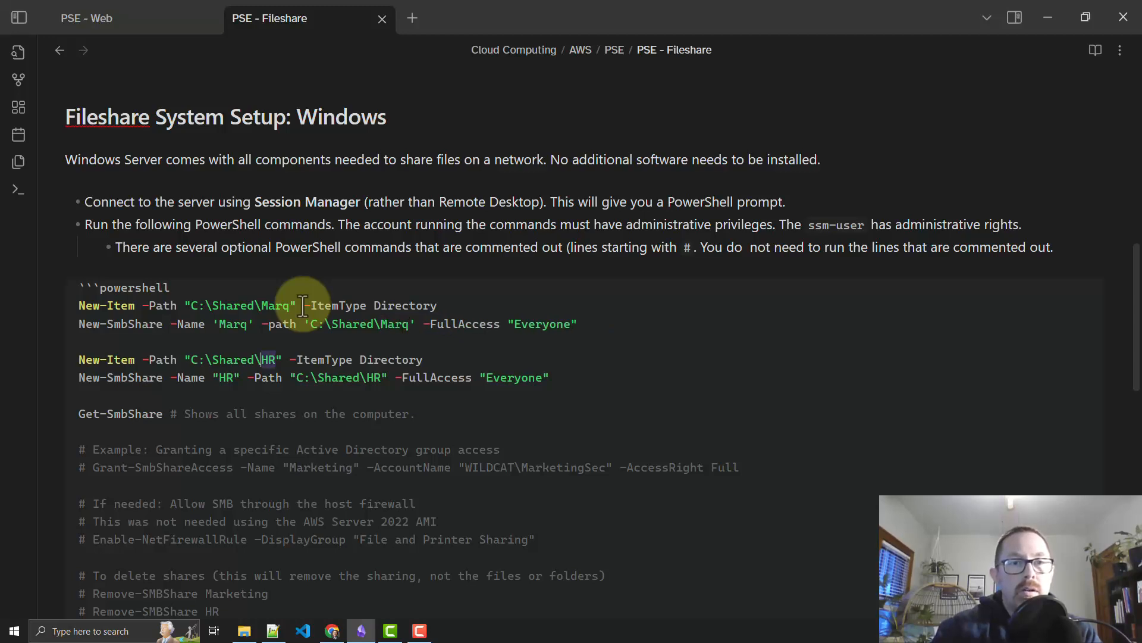
pyautogui.write('Jim')
pyautogui.press('Down')
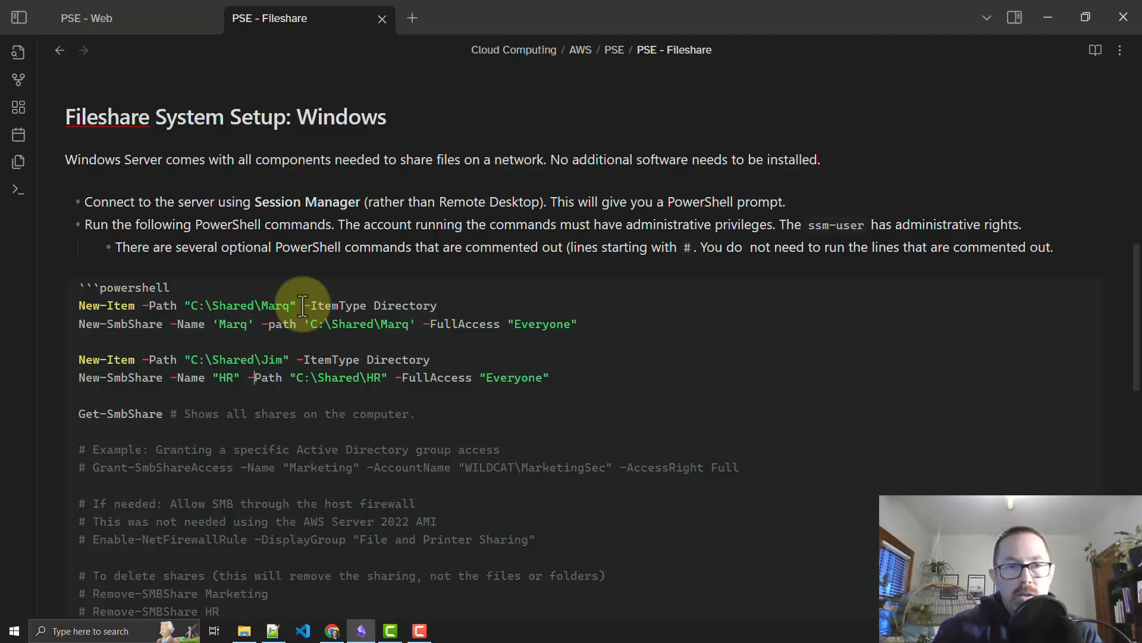
pyautogui.hotkey('shift', 'Left')
pyautogui.hotkey('shift', 'Left')
pyautogui.write('Jim')
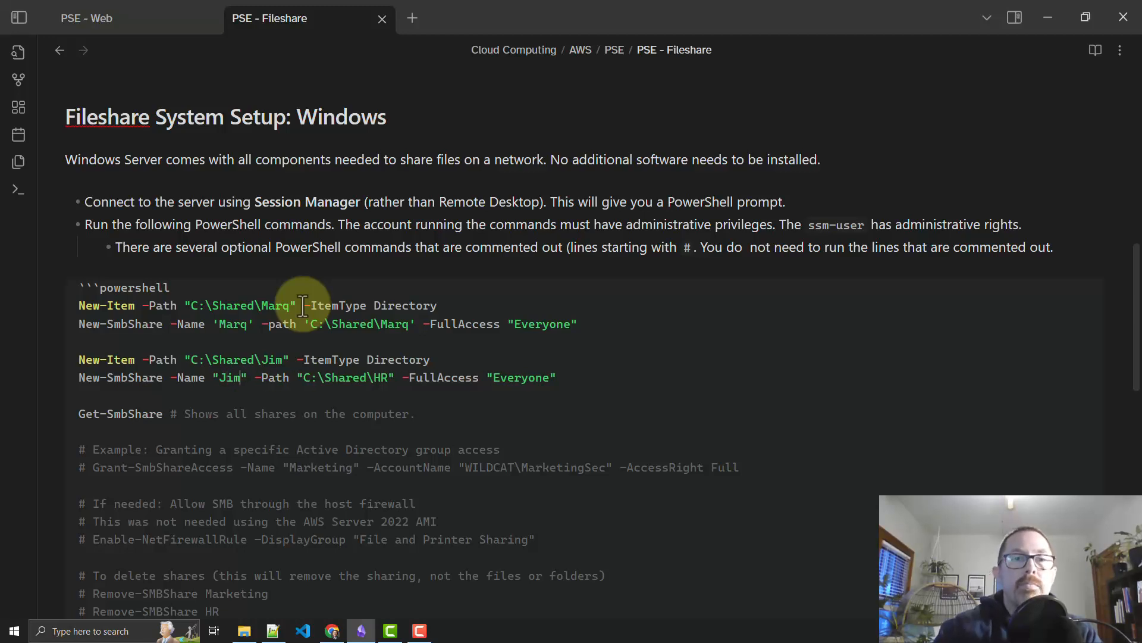
pyautogui.press('Right')
pyautogui.press('Right')
pyautogui.hotkey('shift', 'Right')
pyautogui.hotkey('shift', 'Right')
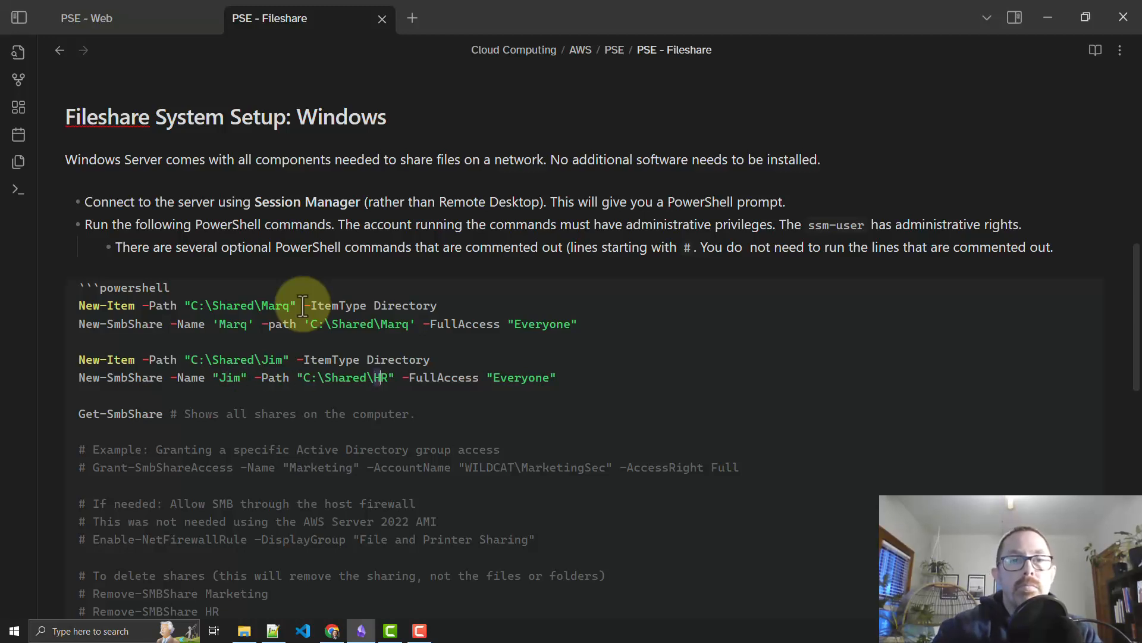
pyautogui.write('Jim')
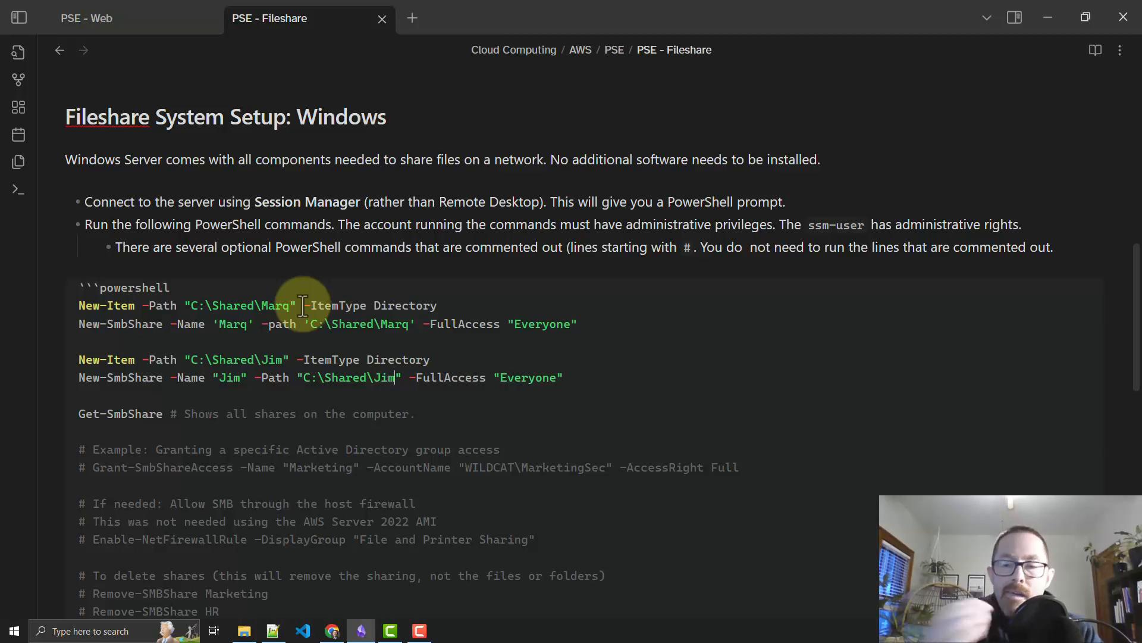
pyautogui.press('End')
pyautogui.hotkey('shift', 'Home')
pyautogui.hotkey('shift', 'Up')
pyautogui.hotkey('shift', 'Up')
pyautogui.hotkey('shift', 'Up')
pyautogui.hotkey('shift', 'Up')
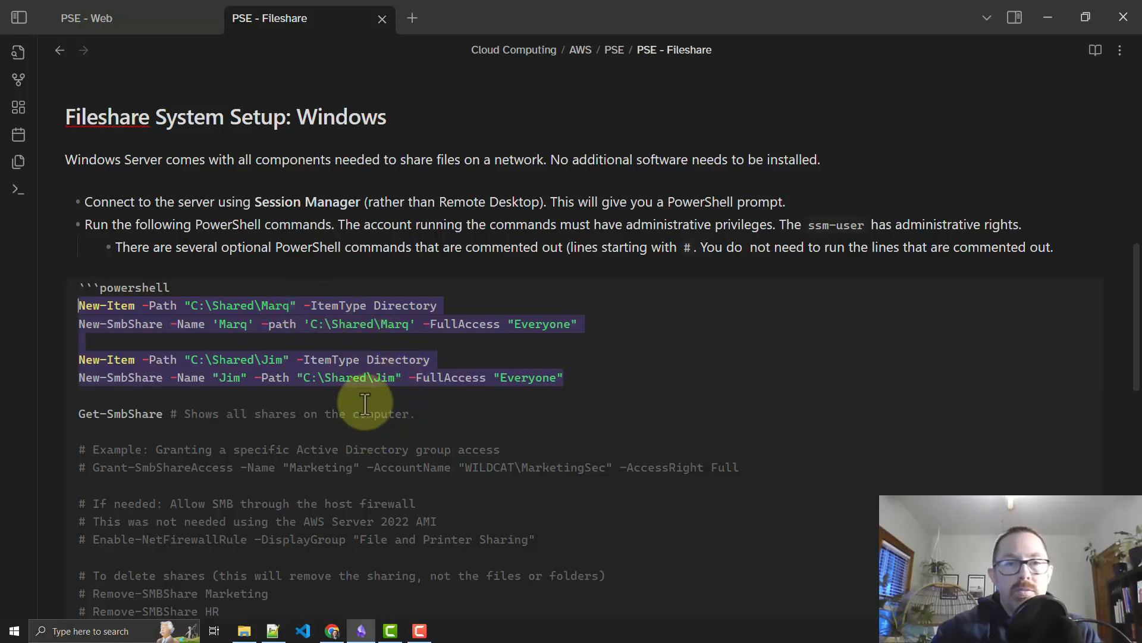
# Step: Paste the Marq and Jim share commands into marq-fileshare's PowerShell and run Get-SmbShare
pyautogui.click(332, 630)
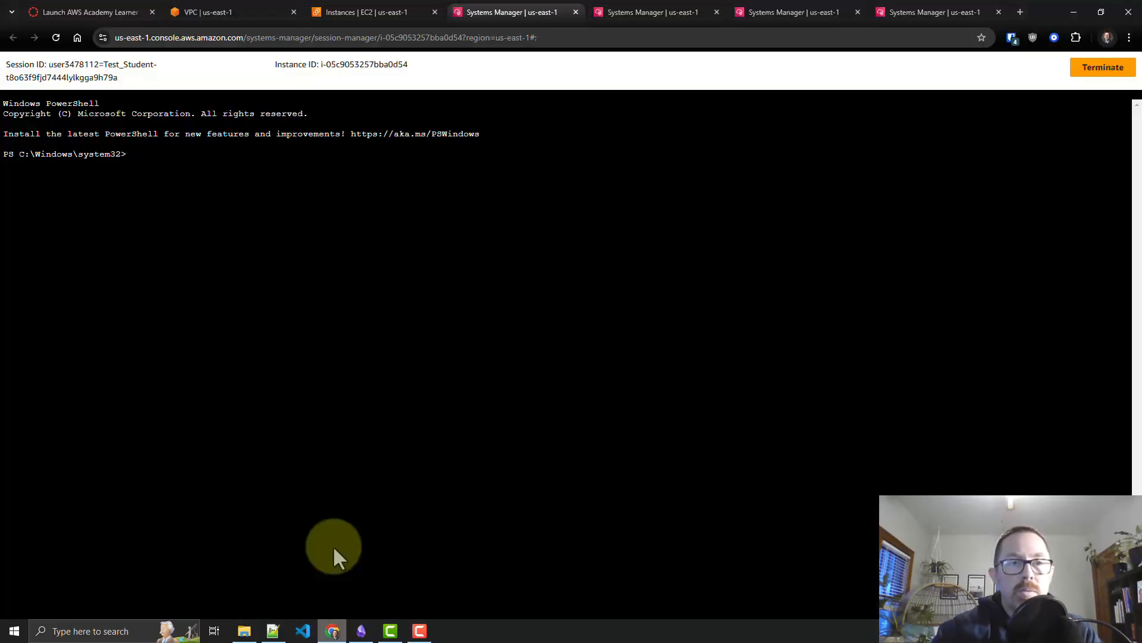
pyautogui.rightClick(307, 366)
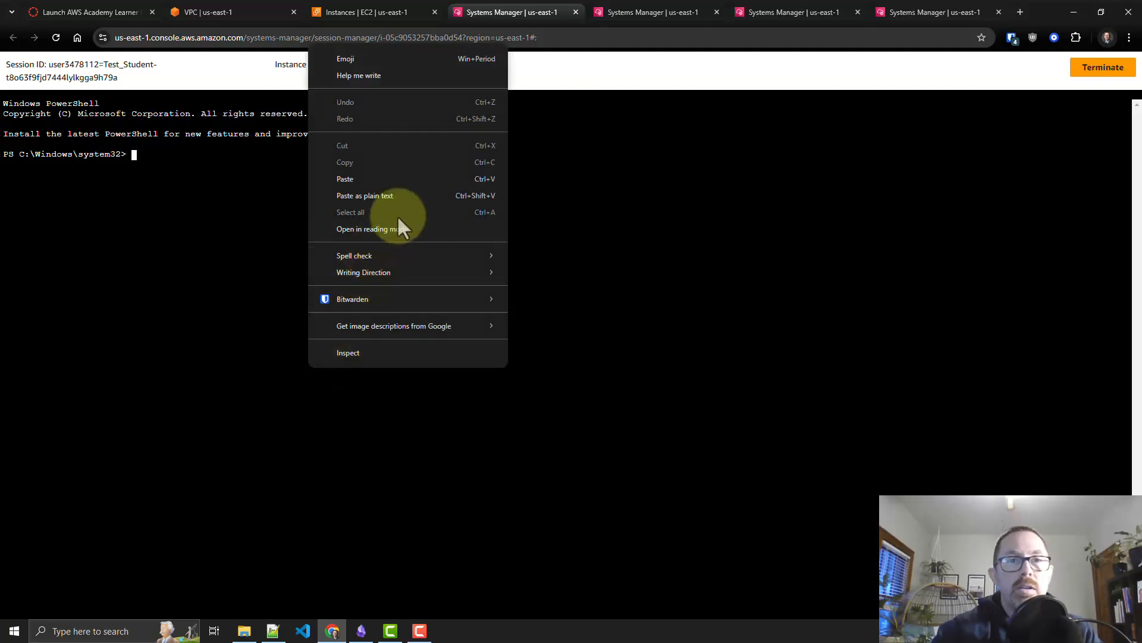
pyautogui.click(412, 200)
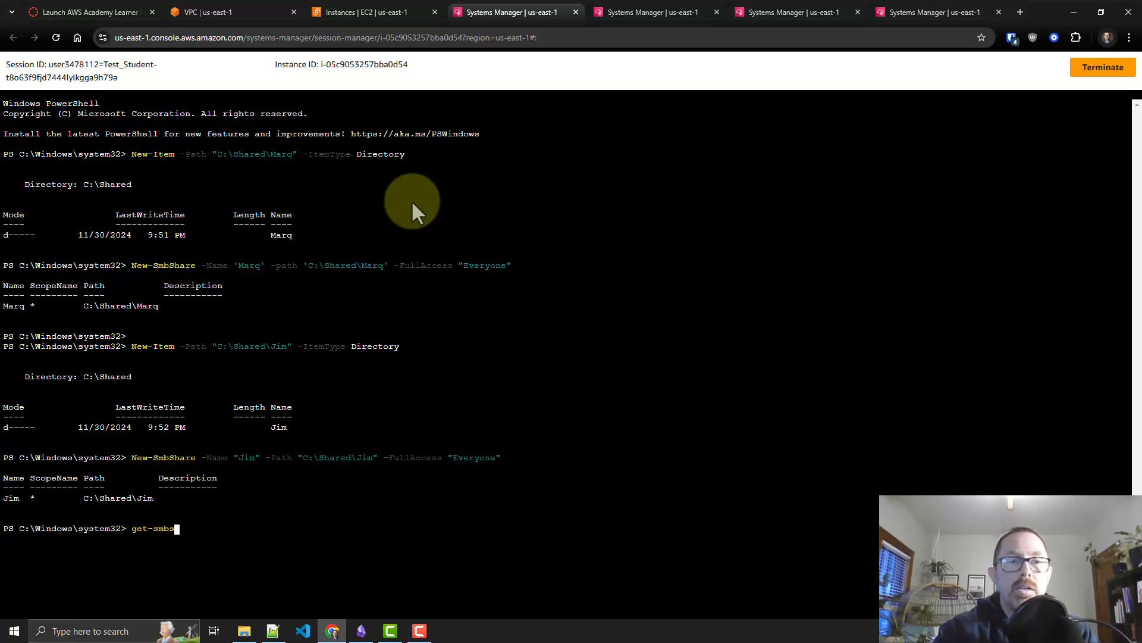
pyautogui.press('Tab')
pyautogui.press('Tab')
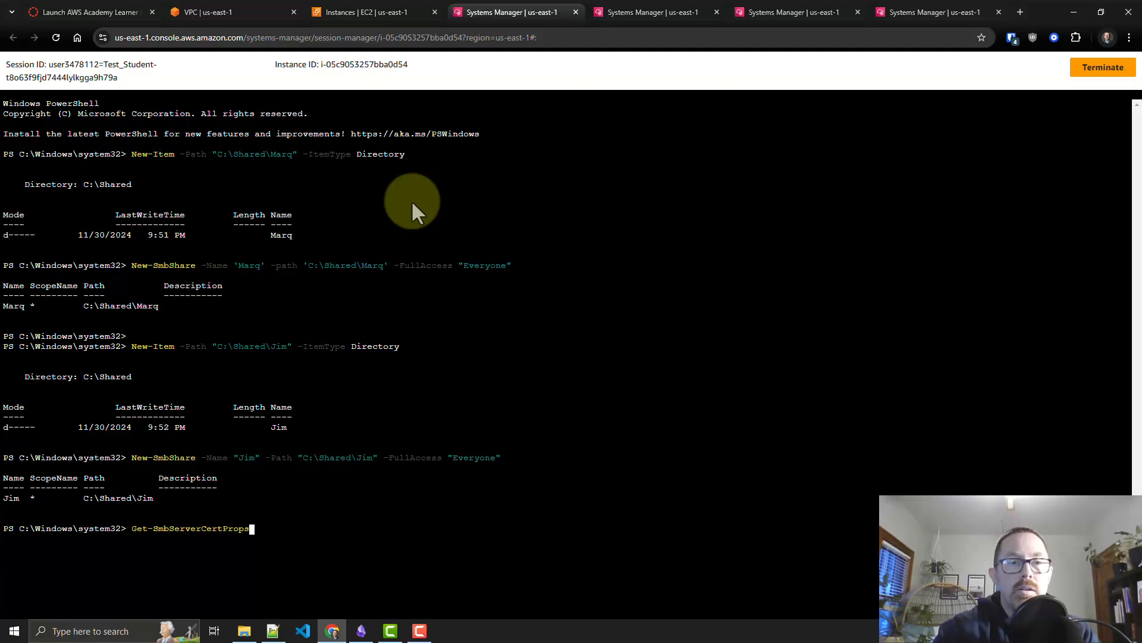
pyautogui.press('Tab')
pyautogui.press('Tab')
pyautogui.press('Return')
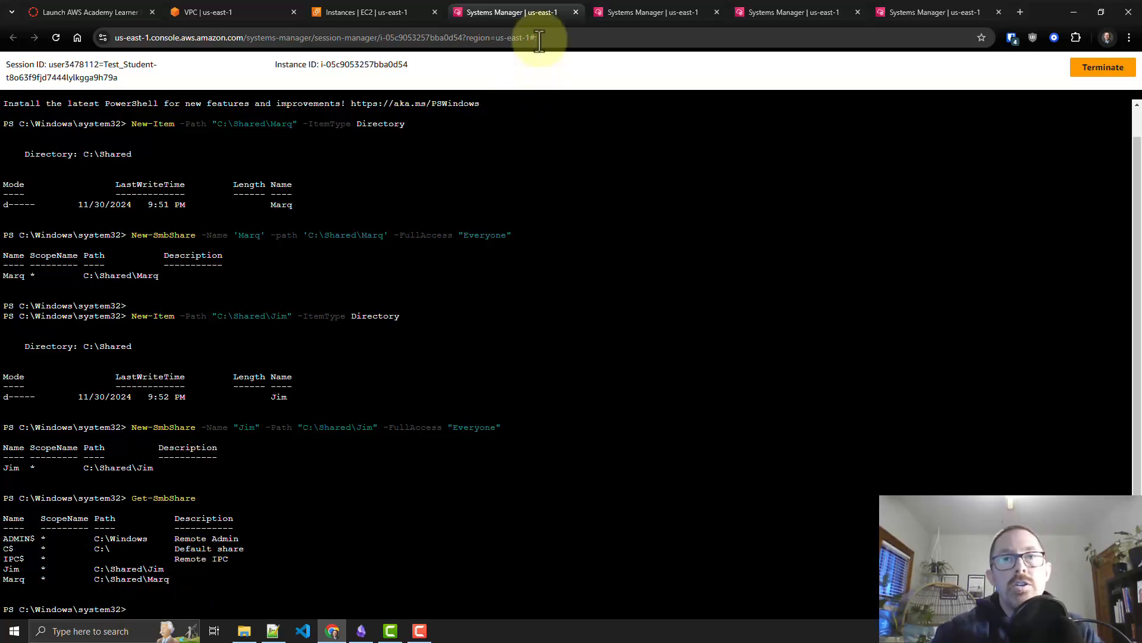
# Step: Deselect marq-fileshare in the EC2 list and bring up creds.txt in a restored Notepad++ window
pyautogui.click(380, 15)
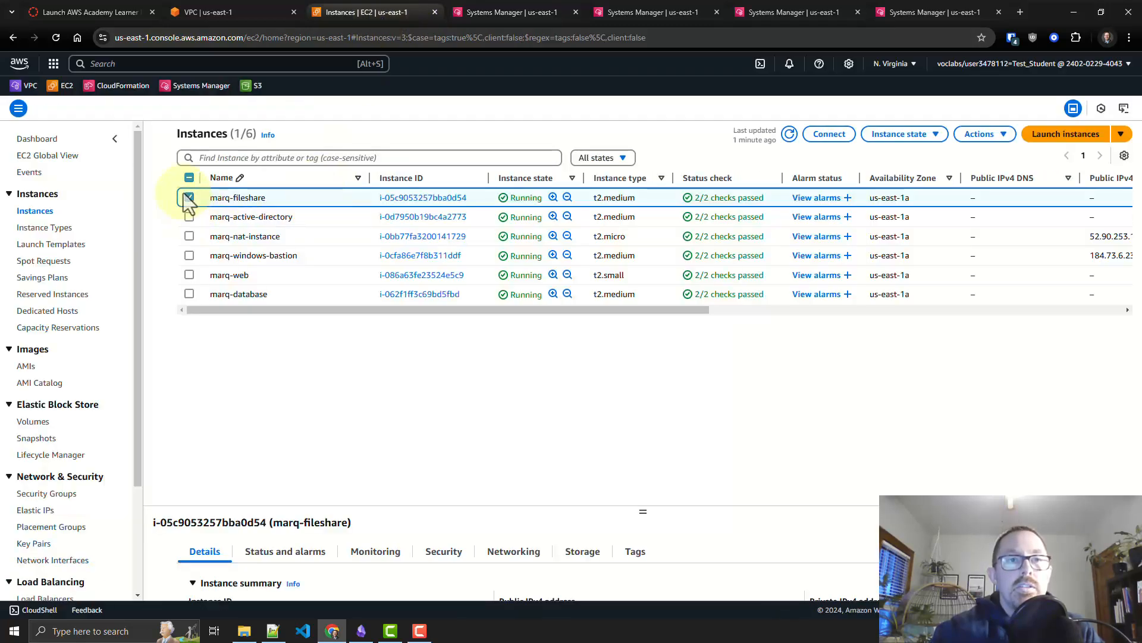
pyautogui.click(188, 198)
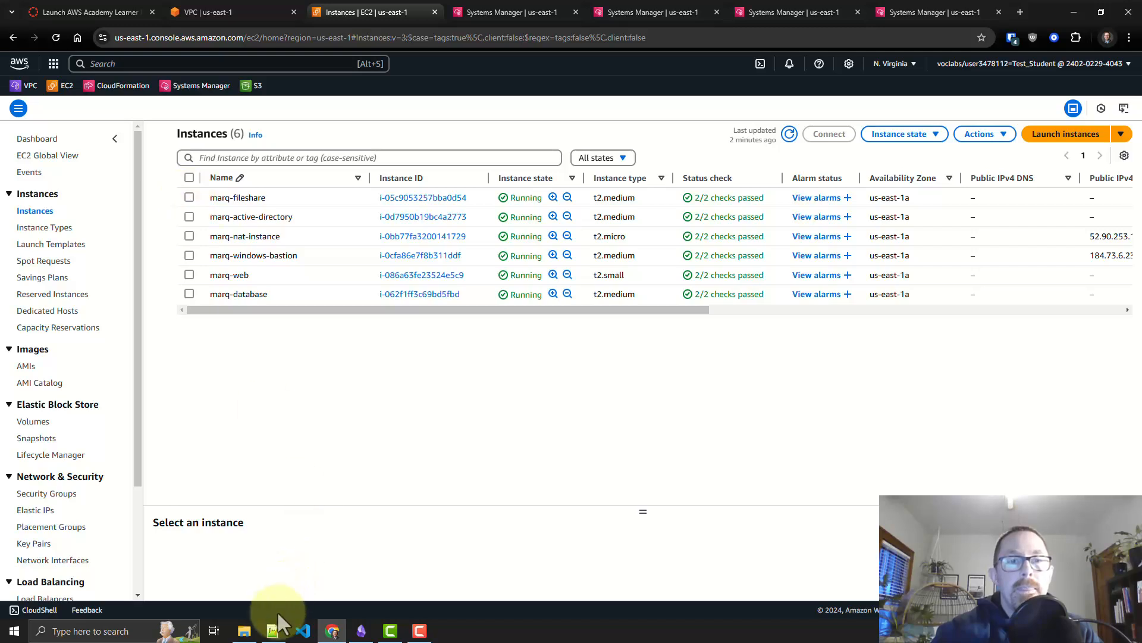
pyautogui.click(273, 631)
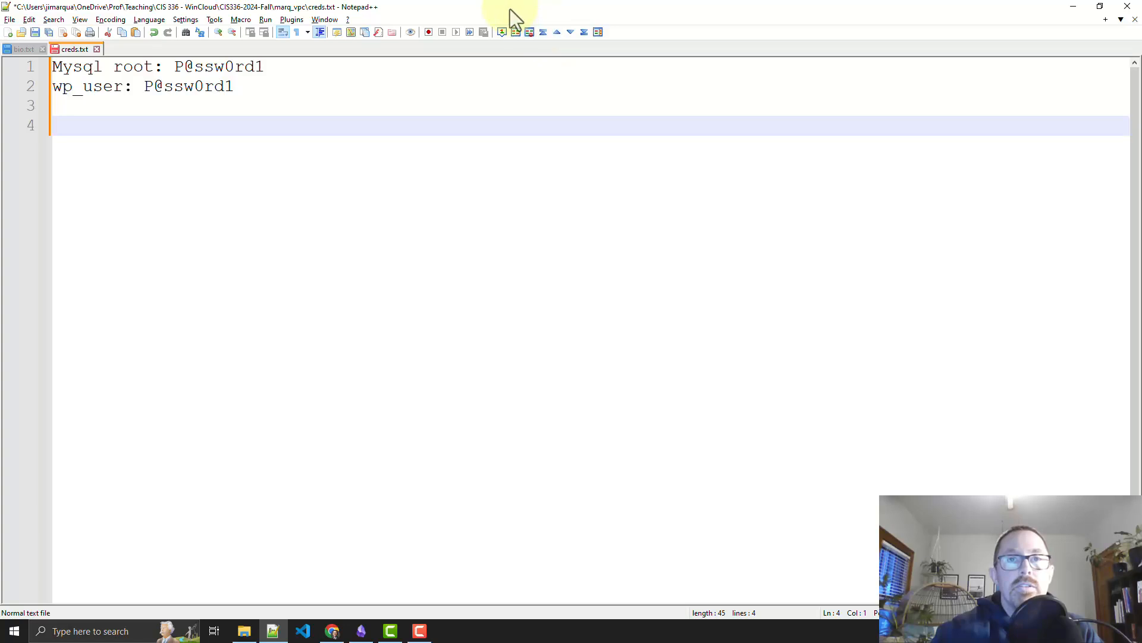
pyautogui.doubleClick(458, 9)
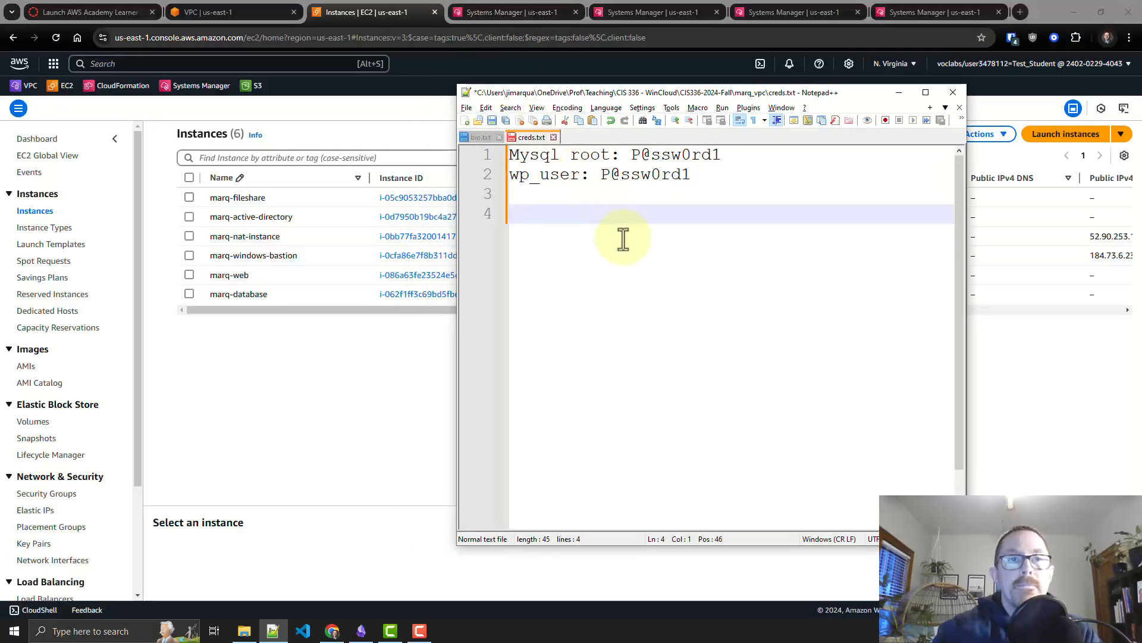
# Step: Add 'Fileshare Admin:', 'Active Directory Admin:' and 'Windows Bastion Admin:' lines to creds.txt
pyautogui.write('share A')
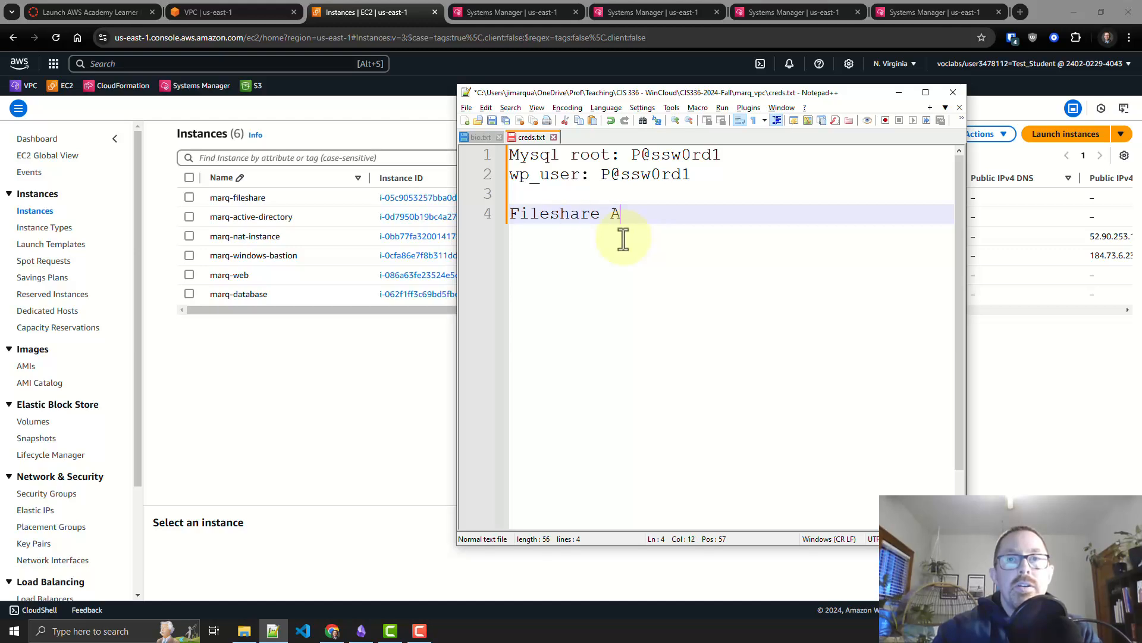
pyautogui.write('dmin:')
pyautogui.press('Return')
pyautogui.write('A')
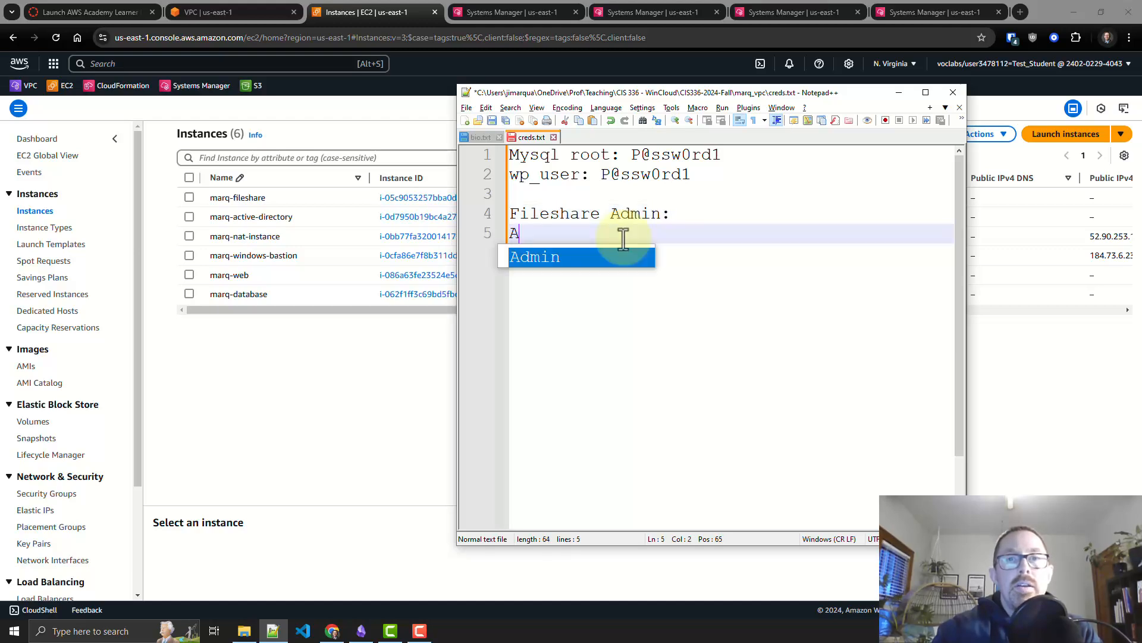
pyautogui.write('ctive Di')
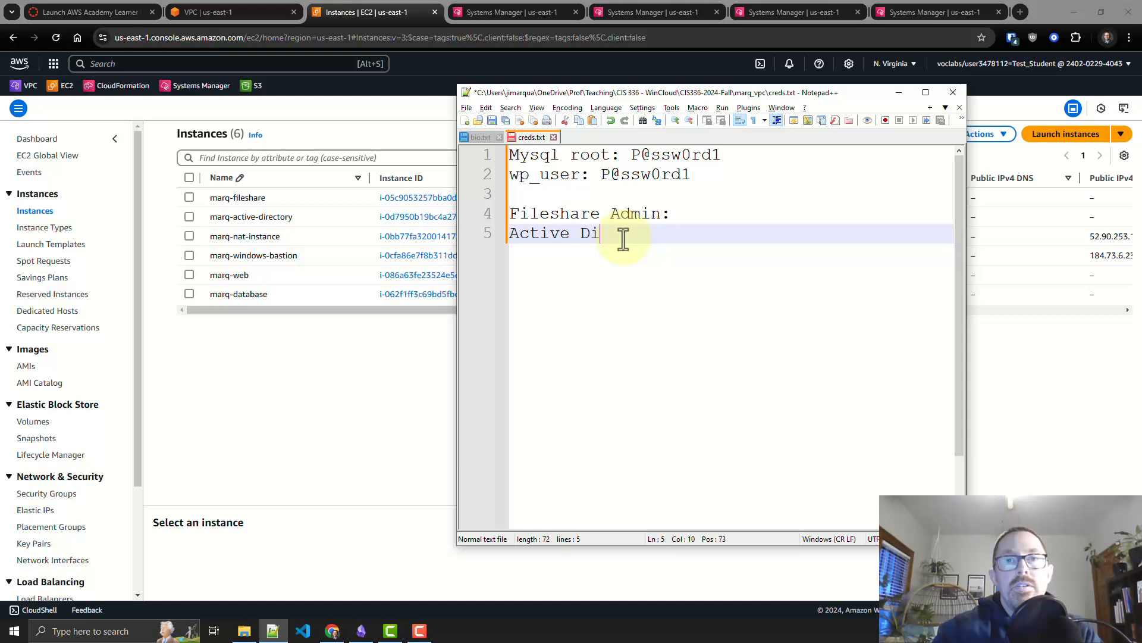
pyautogui.write('rectory Adm')
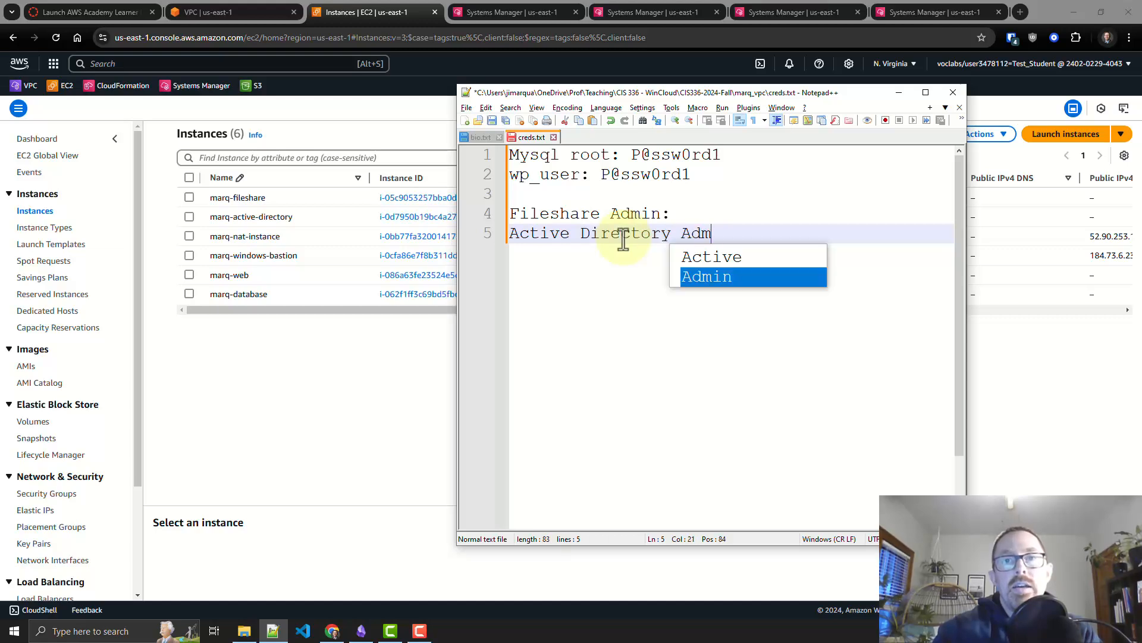
pyautogui.write('in:')
pyautogui.press('Return')
pyautogui.write('W')
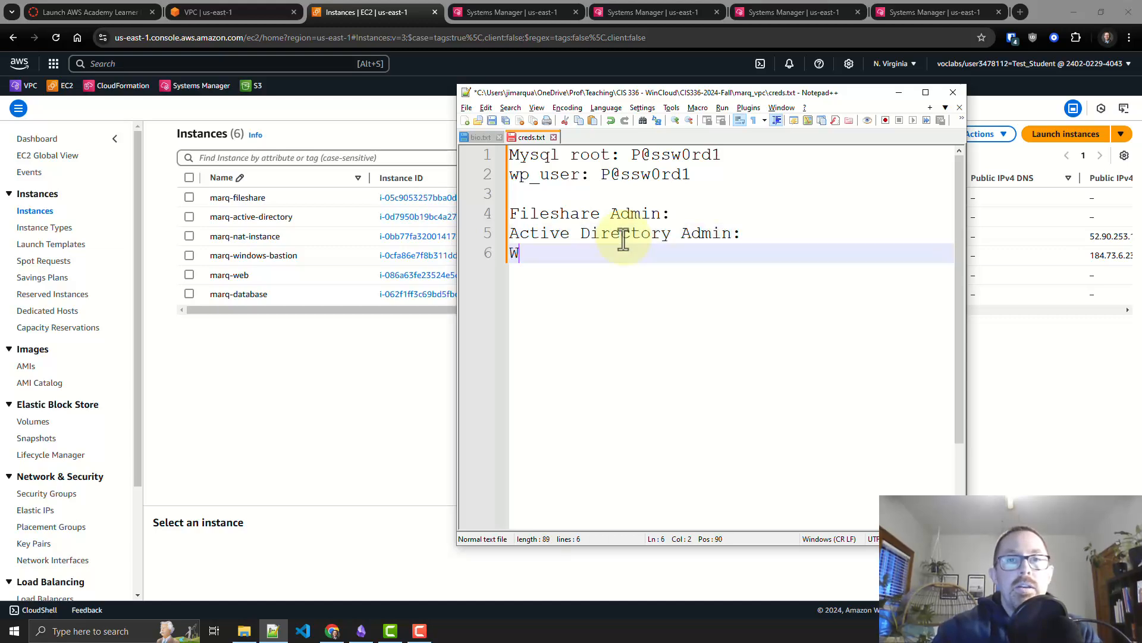
pyautogui.write('indows Bastion Admin:')
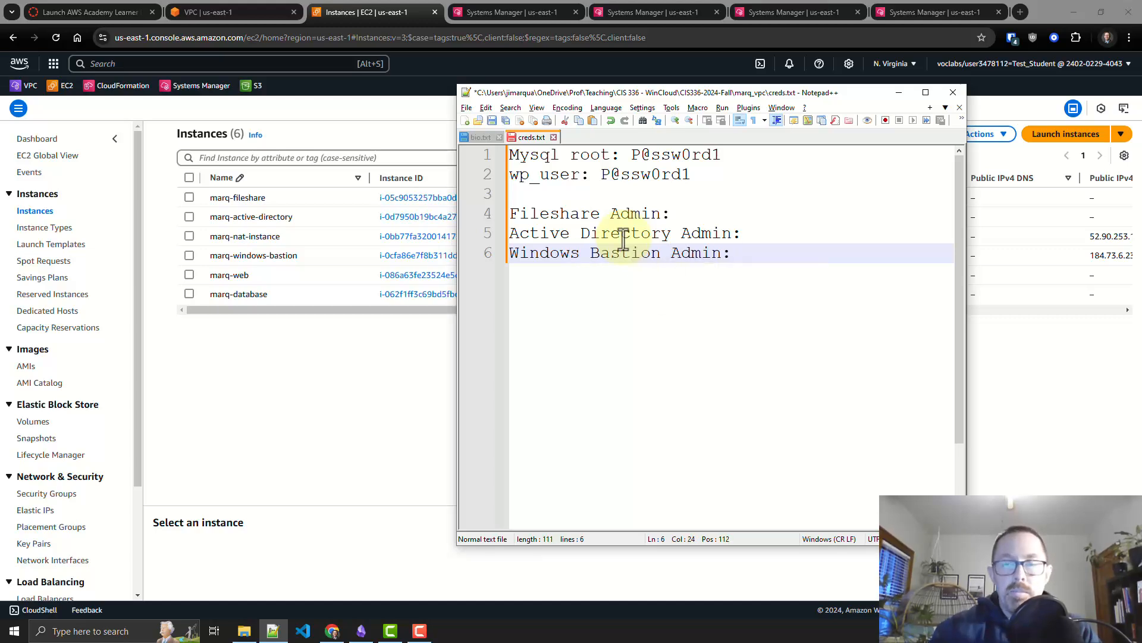
pyautogui.press('Up')
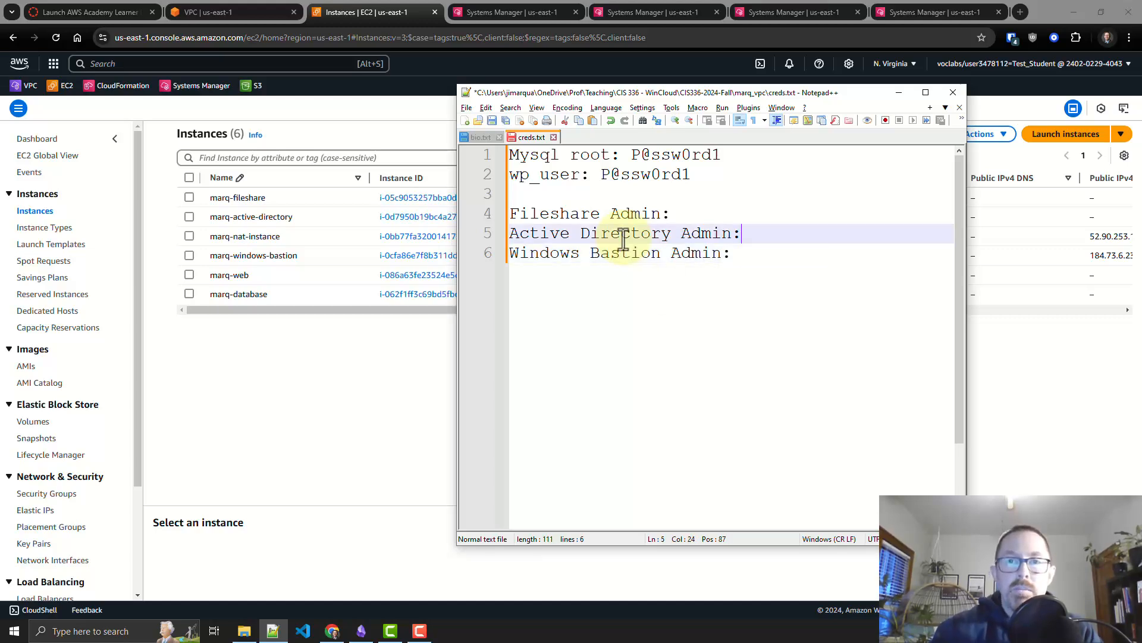
pyautogui.press('Right')
pyautogui.press('Up')
pyautogui.press('Up')
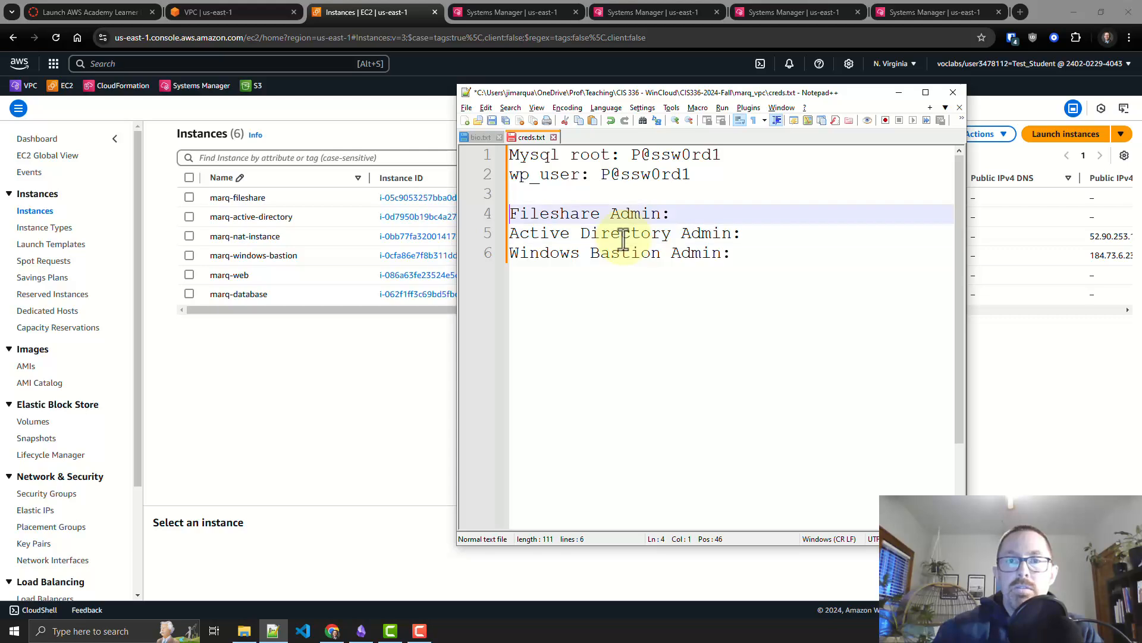
pyautogui.press('Down')
pyautogui.press('Up')
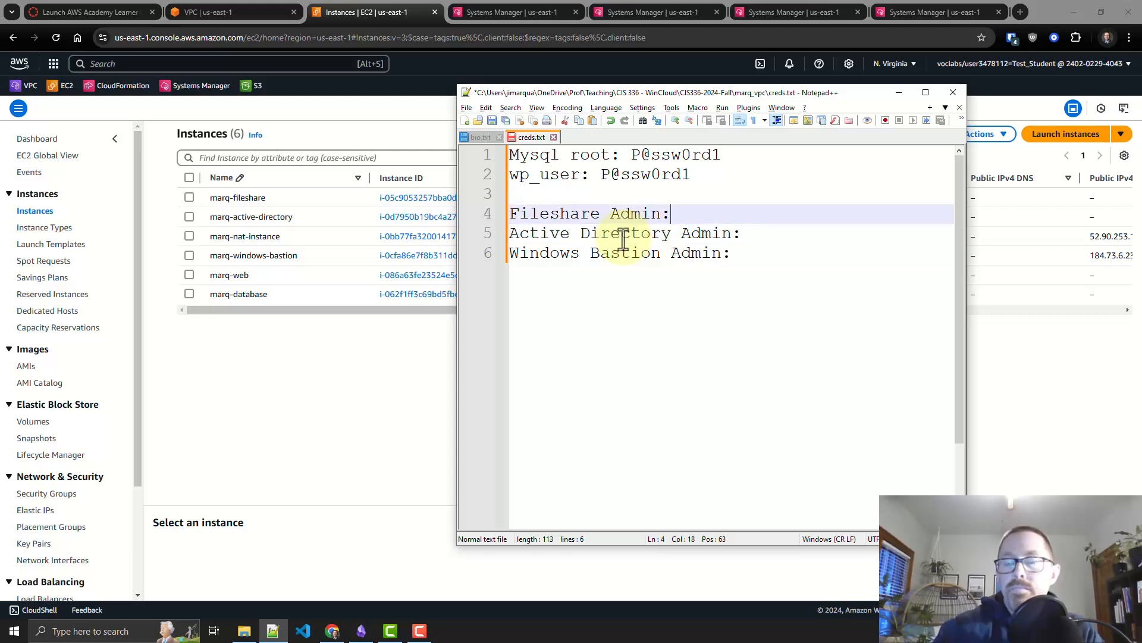
pyautogui.click(327, 309)
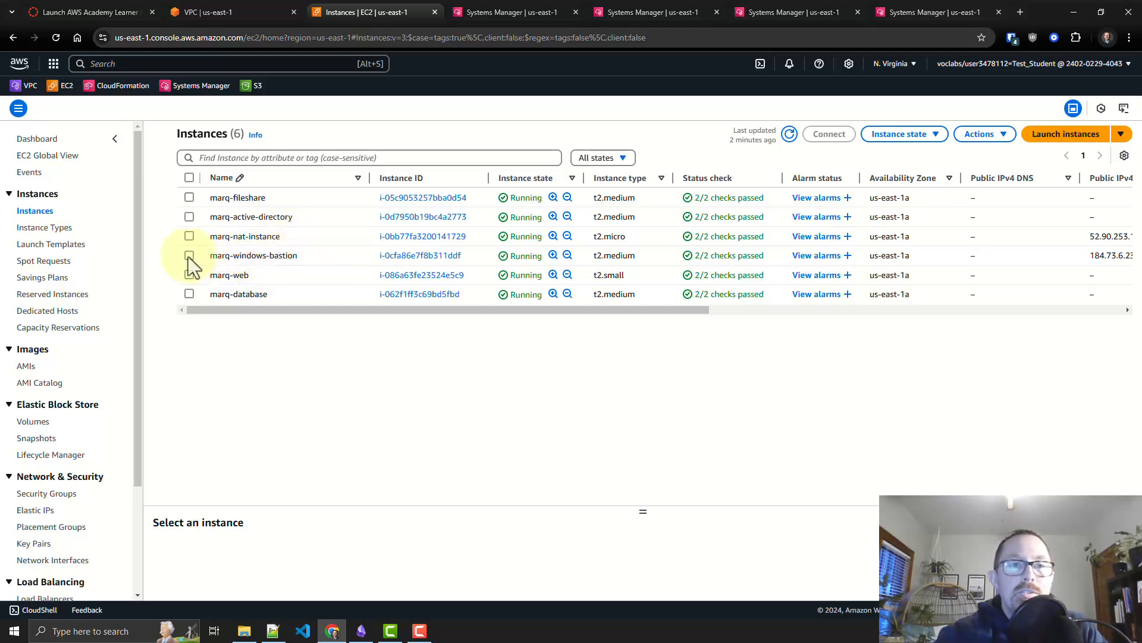
# Step: Decrypt and copy marq-fileshare's Administrator password from its RDP client connection details
pyautogui.click(189, 197)
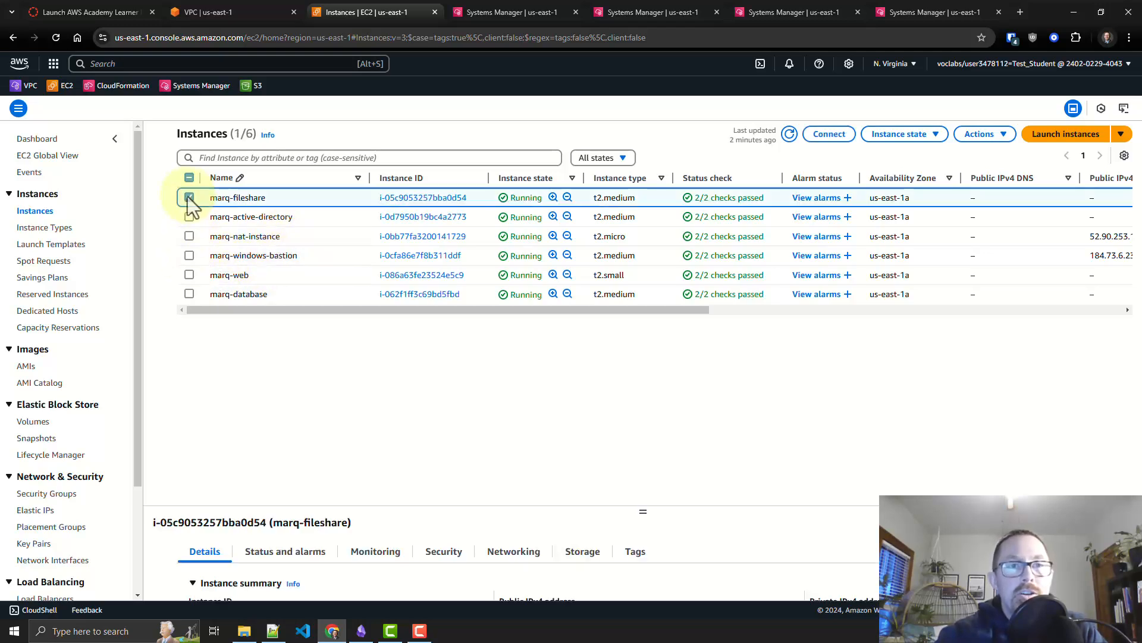
pyautogui.click(842, 141)
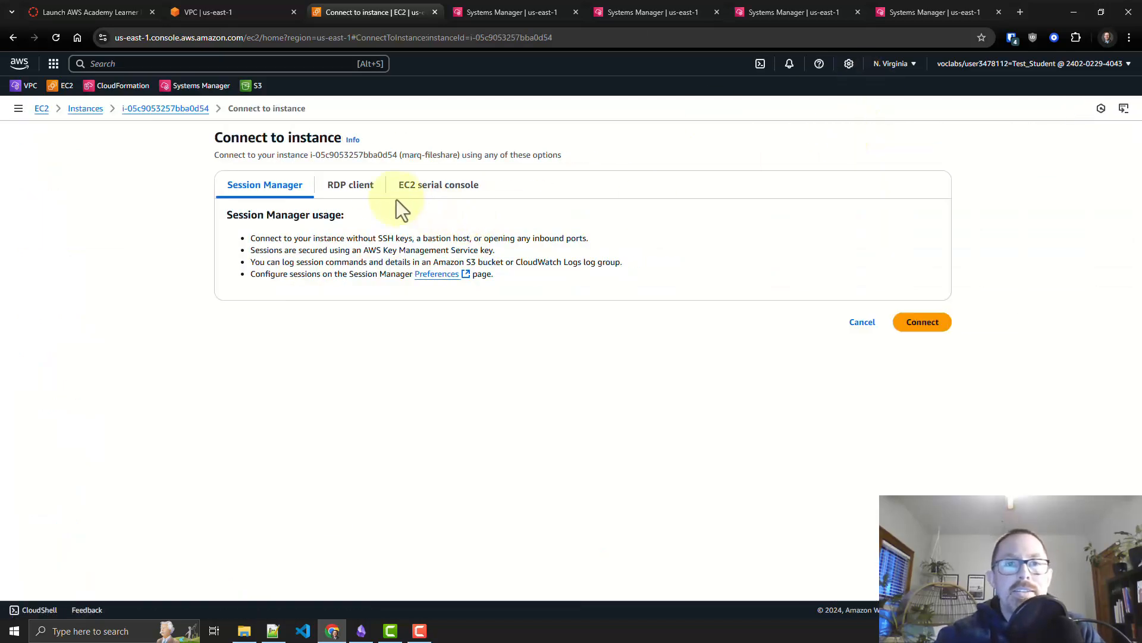
pyautogui.click(364, 192)
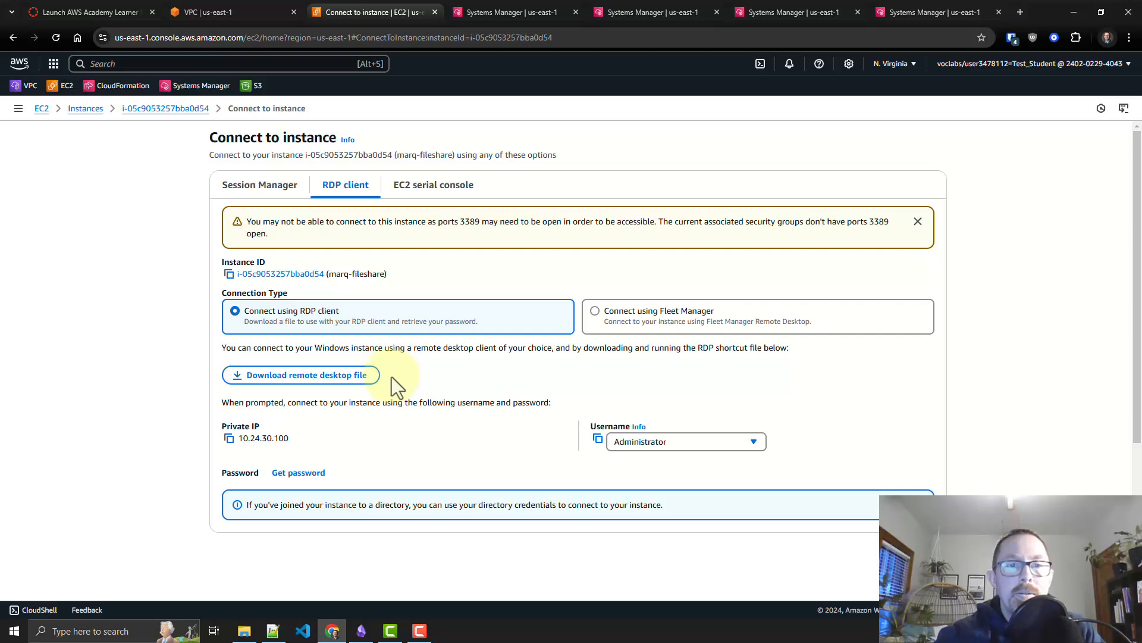
pyautogui.click(320, 473)
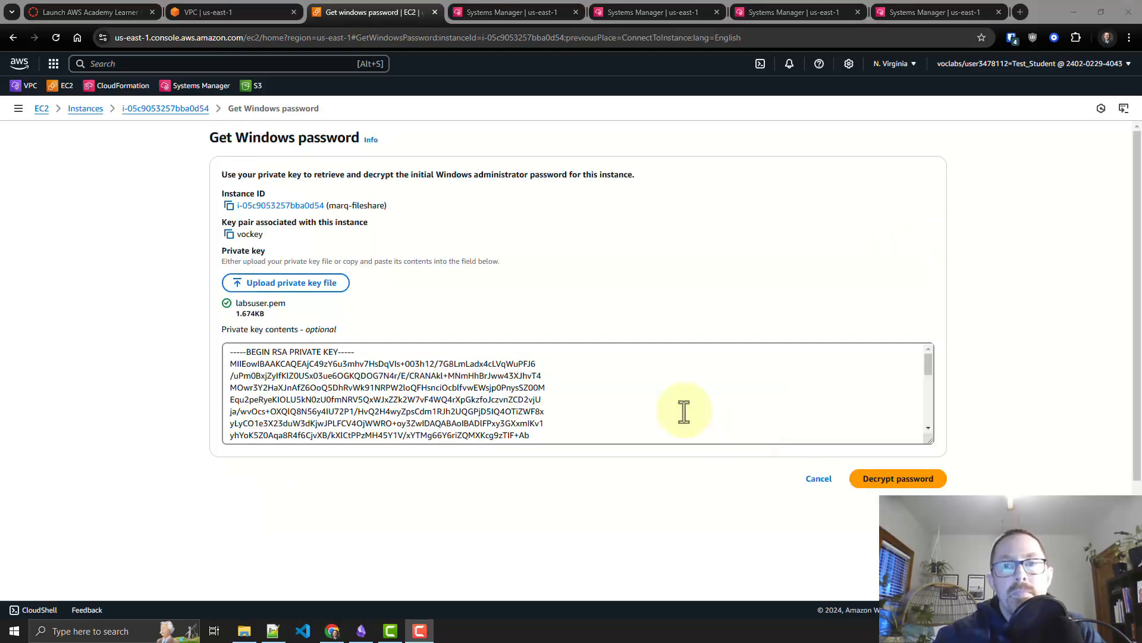
pyautogui.click(879, 476)
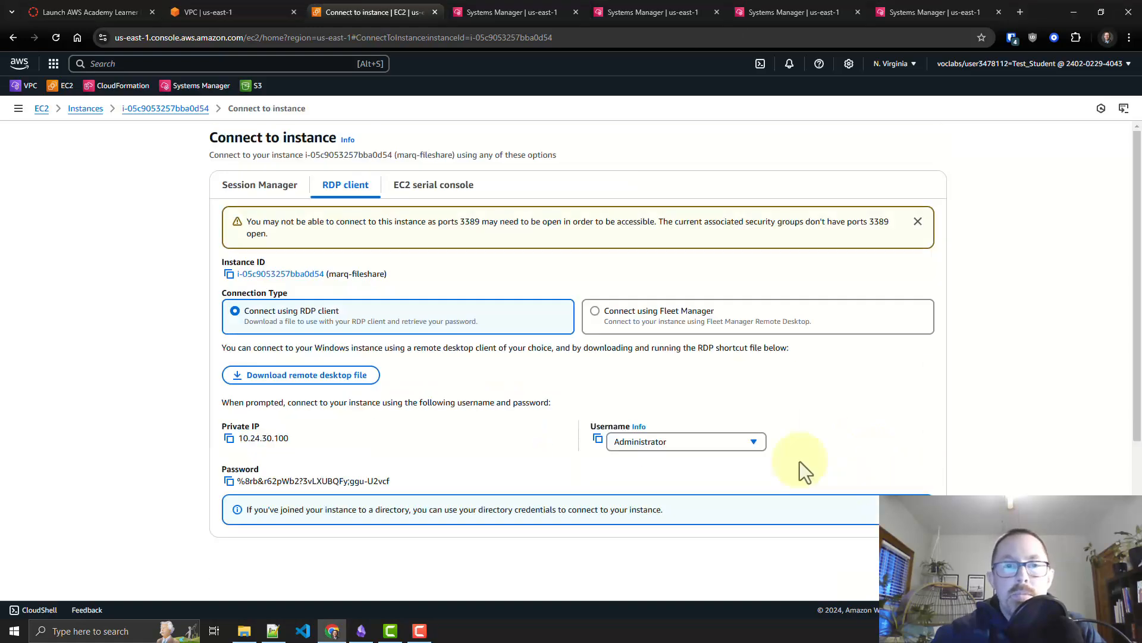
pyautogui.click(230, 481)
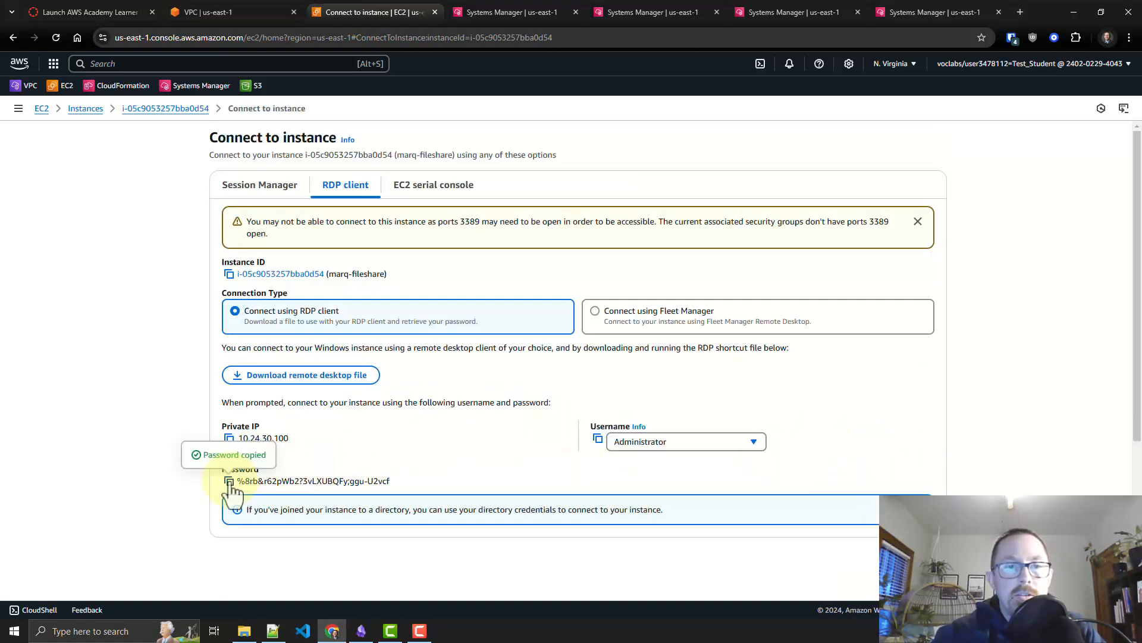
# Step: Paste the password after Fileshare Admin in creds.txt and return to the EC2 instances list
pyautogui.click(272, 631)
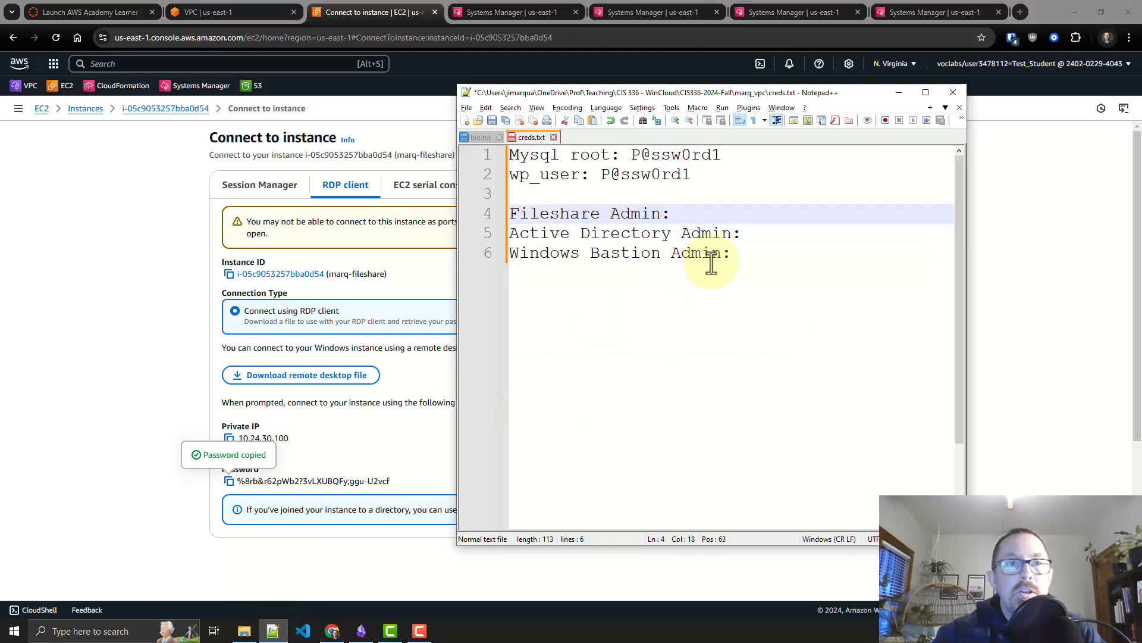
pyautogui.hotkey('ctrl', 'v')
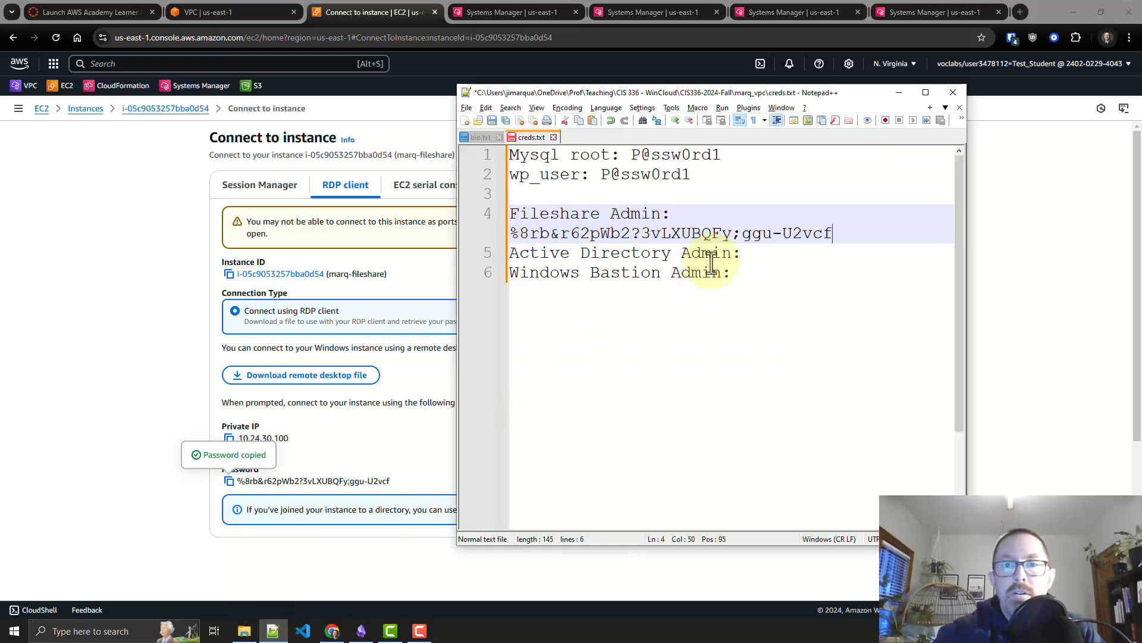
pyautogui.moveTo(457, 250); pyautogui.dragTo(216, 260)
pyautogui.click(99, 294)
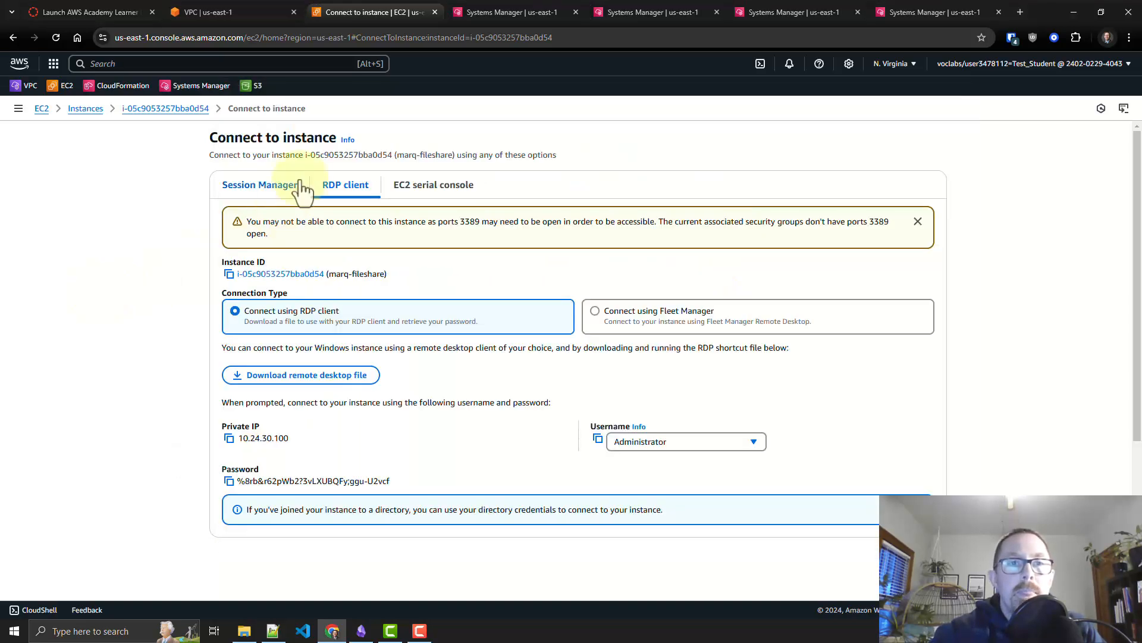
pyautogui.click(90, 110)
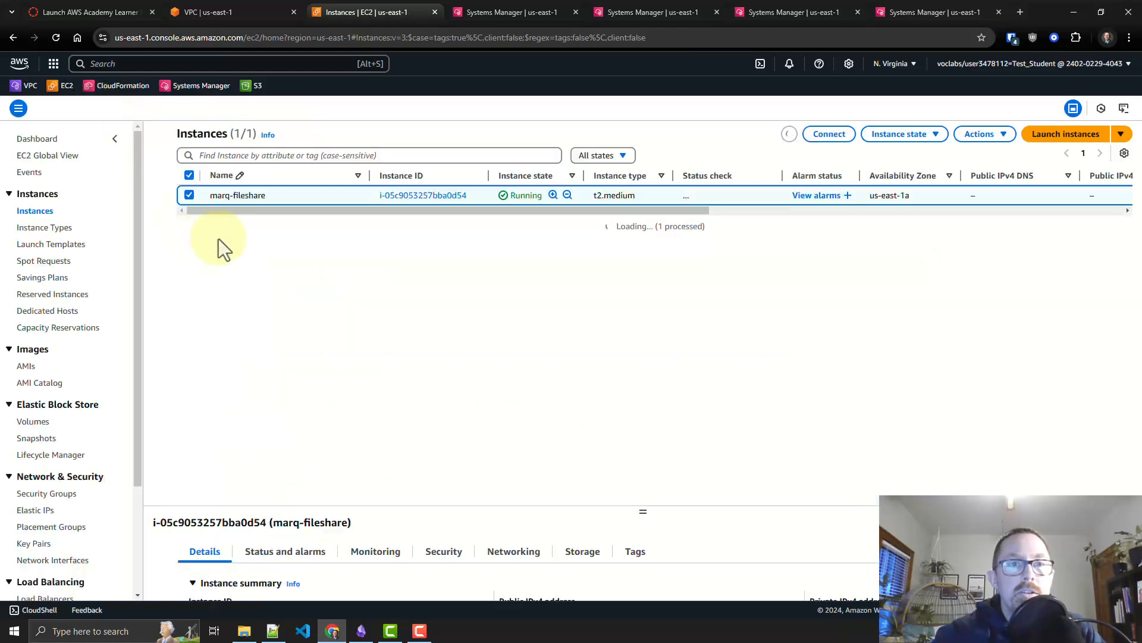
# Step: Decrypt marq-active-directory's Administrator password using labsuser.pem and copy it
pyautogui.click(189, 197)
pyautogui.click(189, 216)
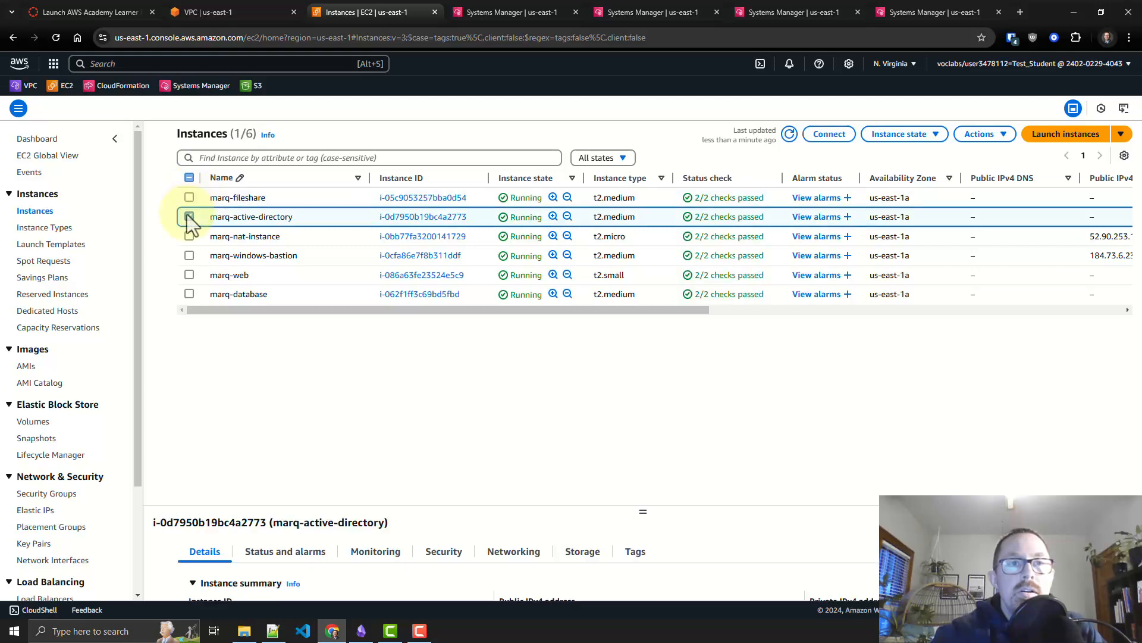
pyautogui.click(831, 138)
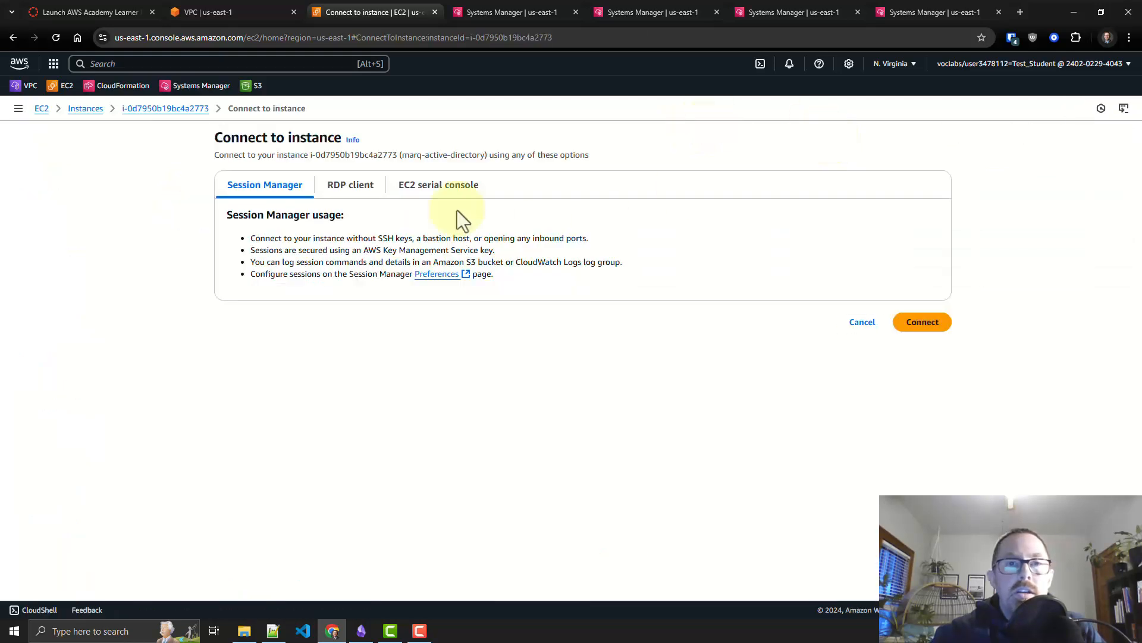
pyautogui.click(353, 195)
pyautogui.scroll(-2, 354, 366)
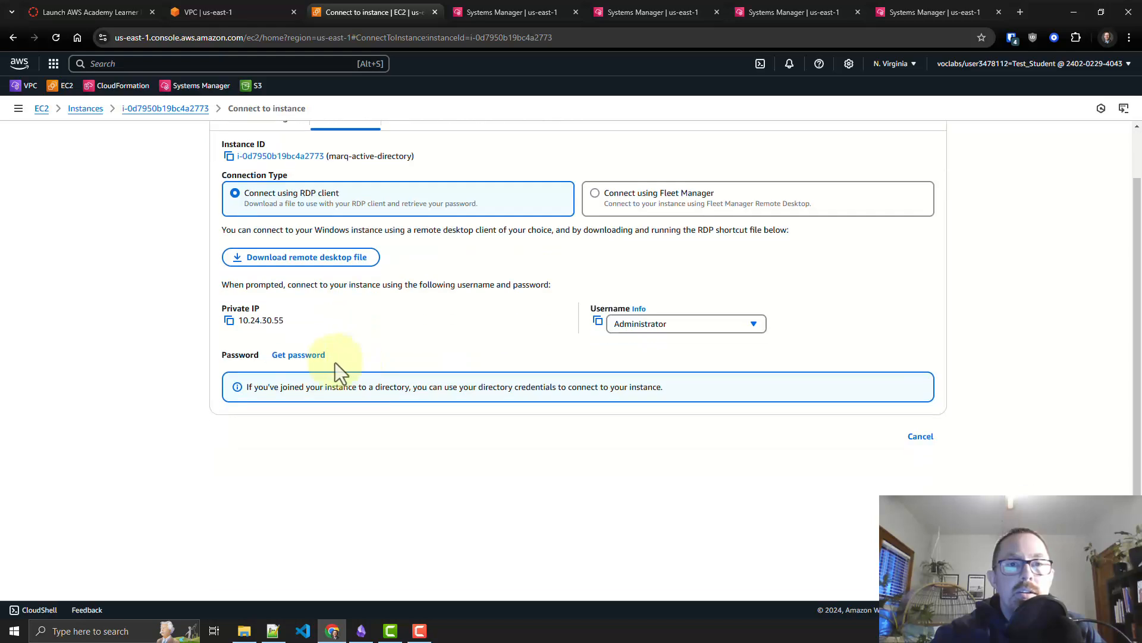
pyautogui.click(319, 357)
pyautogui.click(315, 287)
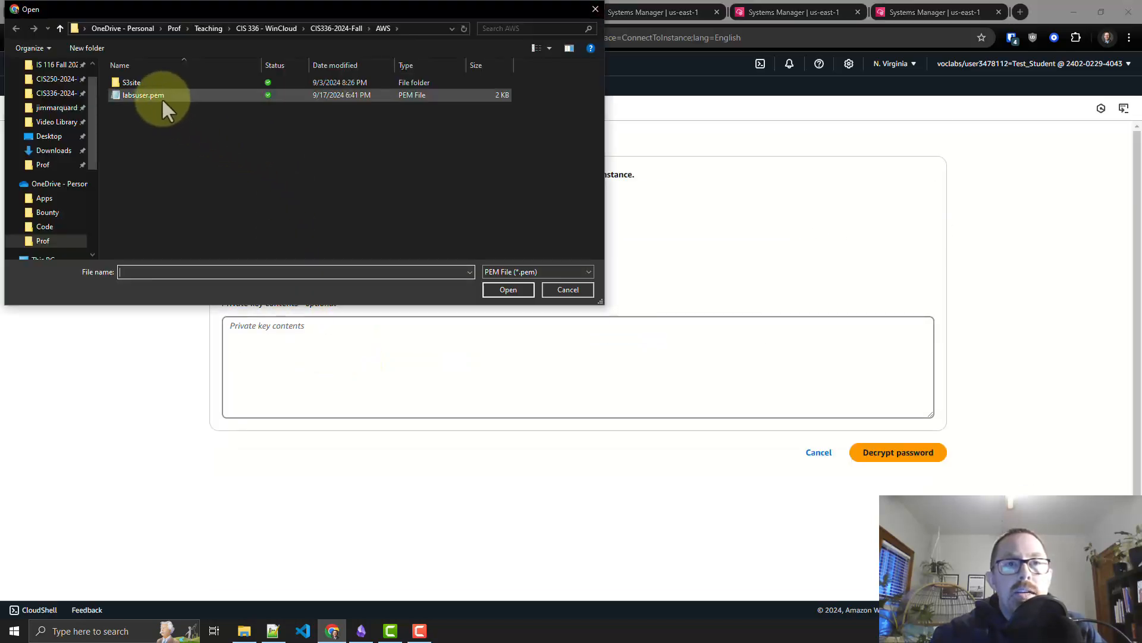
pyautogui.doubleClick(162, 97)
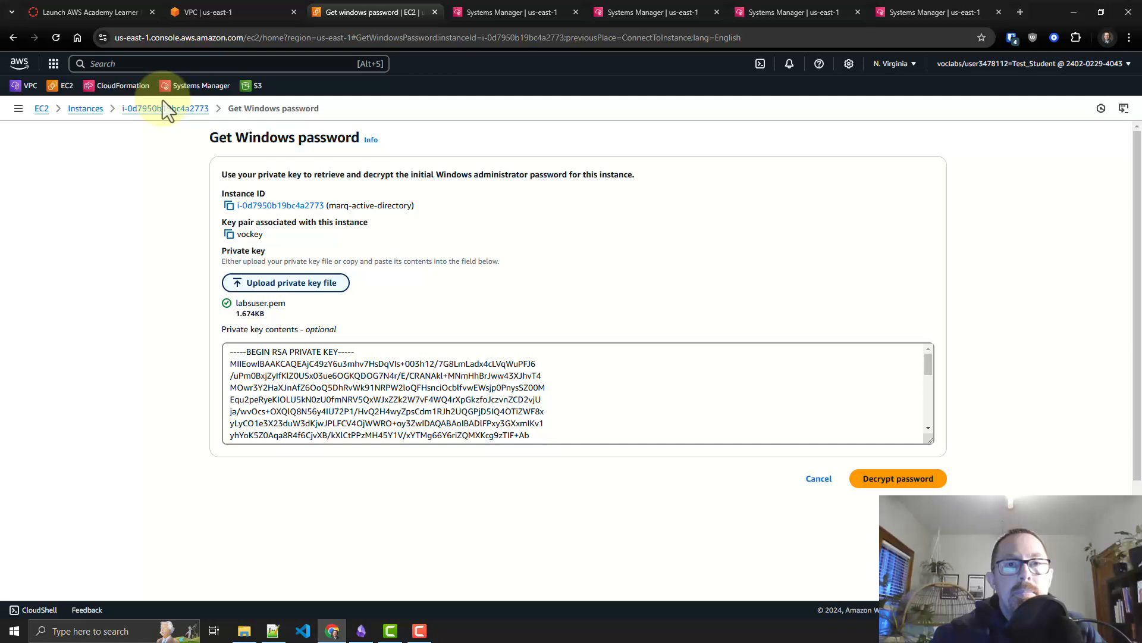
pyautogui.click(880, 480)
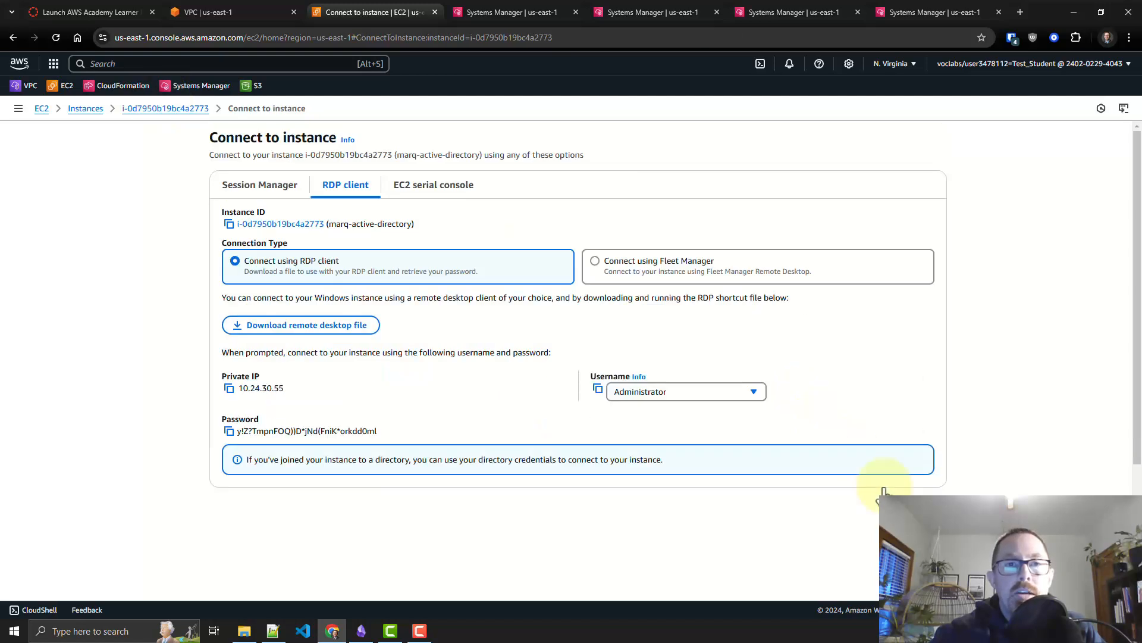
pyautogui.click(229, 431)
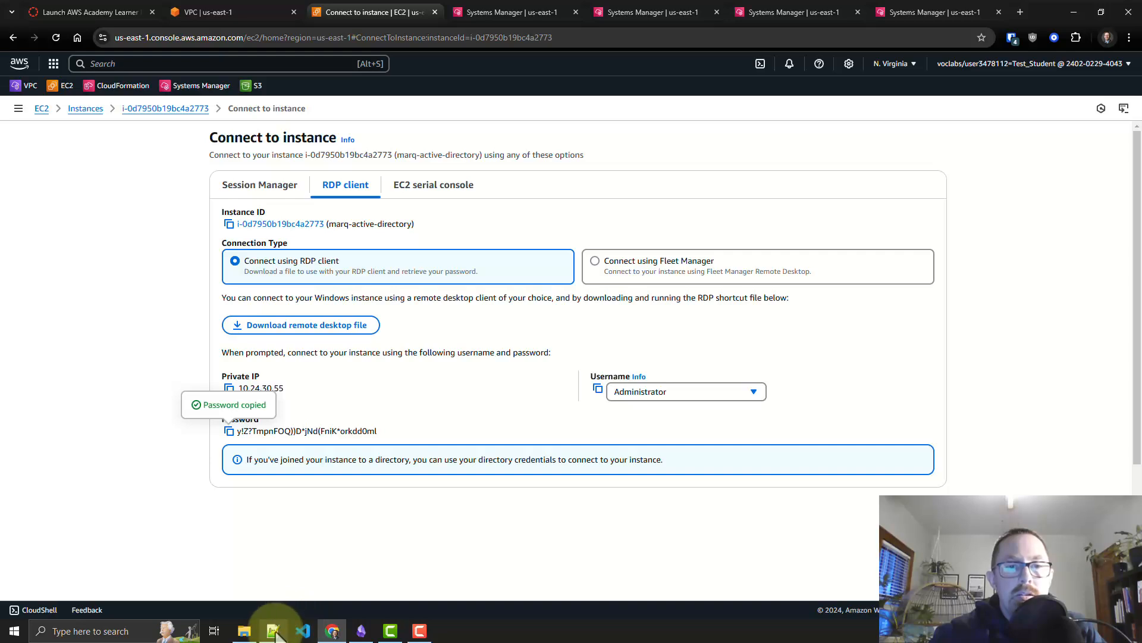
# Step: Paste the password after Active Directory Admin on line 5 of creds.txt and return to the instances list
pyautogui.click(272, 630)
pyautogui.click(596, 233)
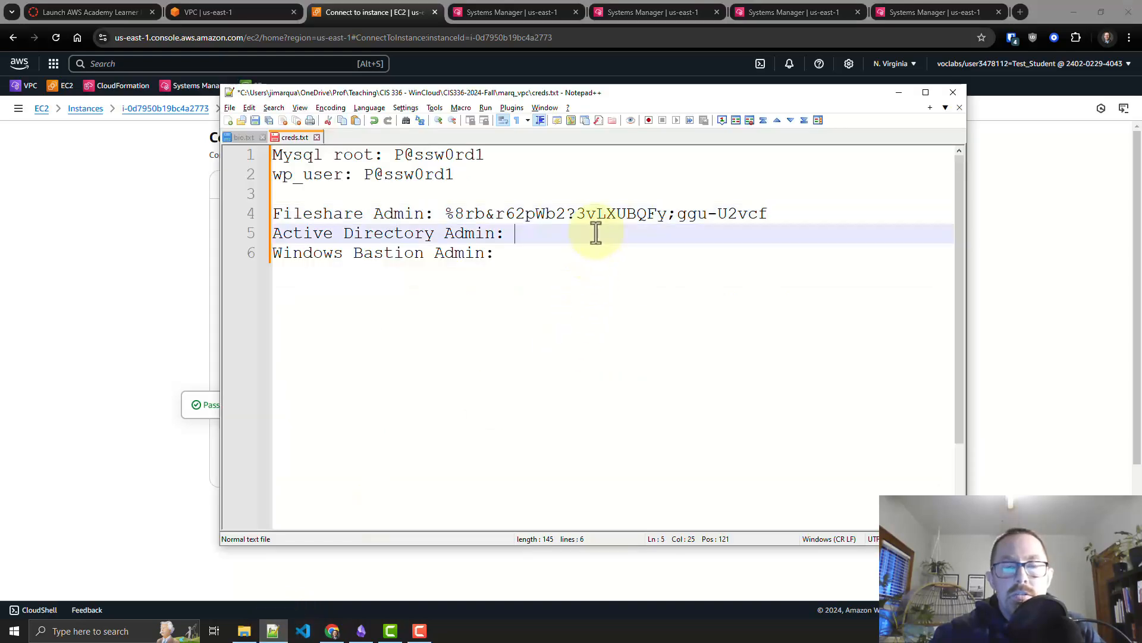
pyautogui.hotkey('ctrl', 'v')
pyautogui.click(77, 351)
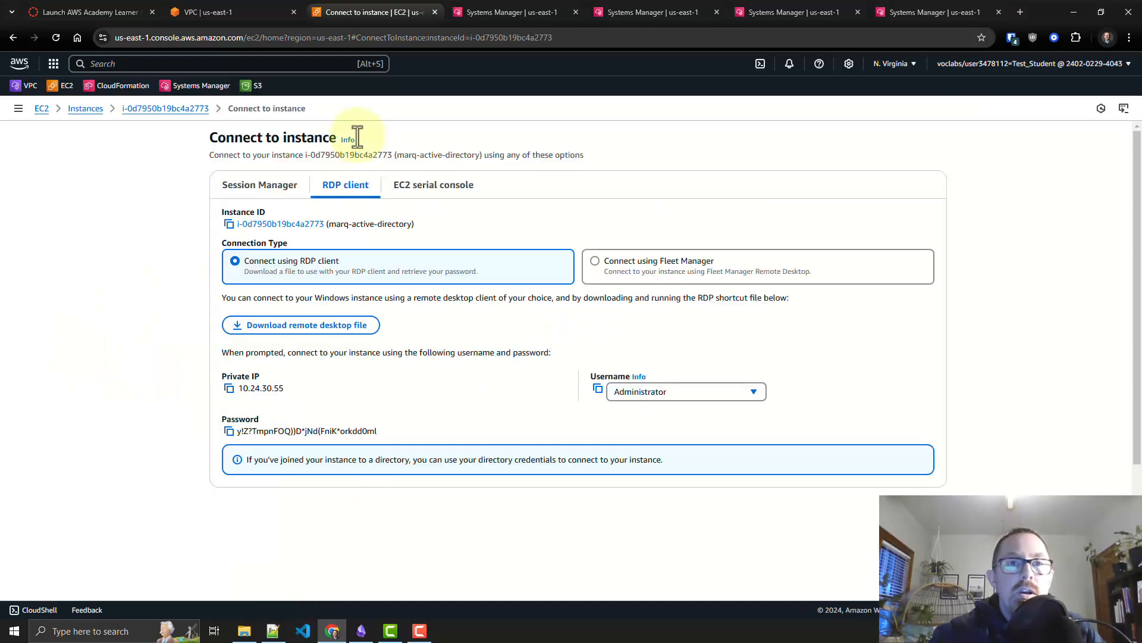
pyautogui.click(89, 112)
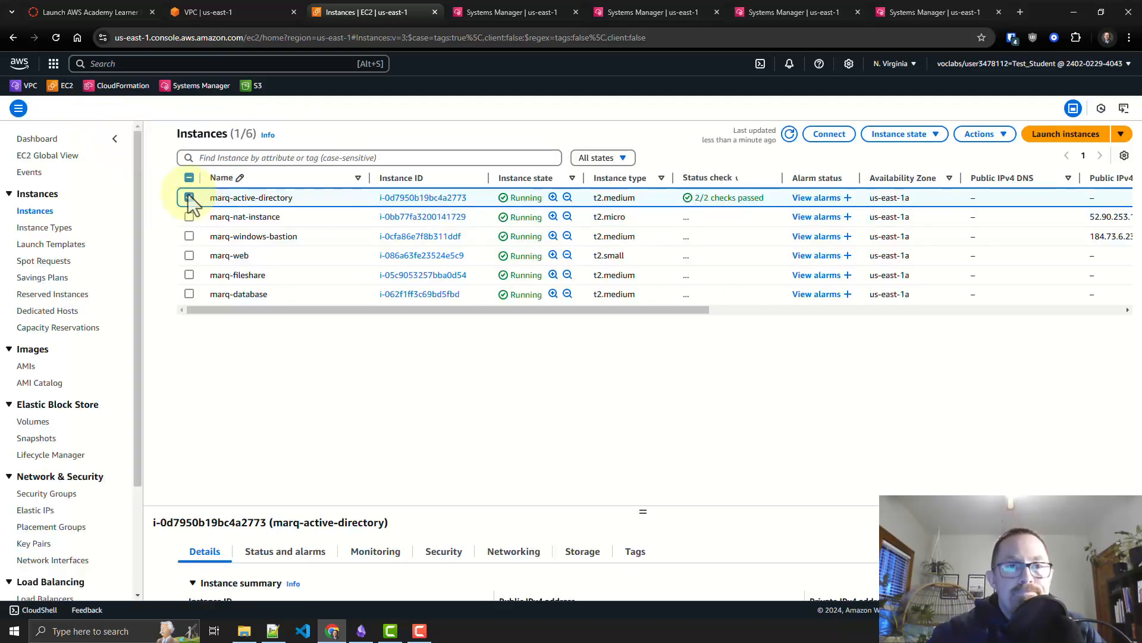
# Step: Select marq-windows-bastion and decrypt its Administrator password in the RDP client tab using labsuser.pem
pyautogui.click(189, 197)
pyautogui.click(188, 236)
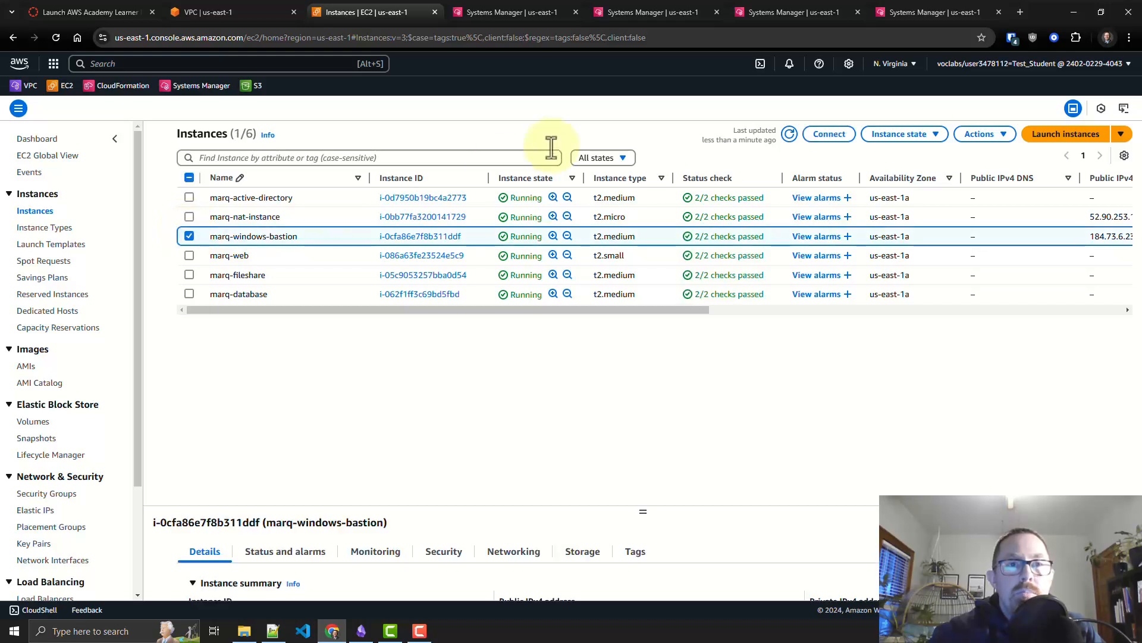
pyautogui.click(830, 135)
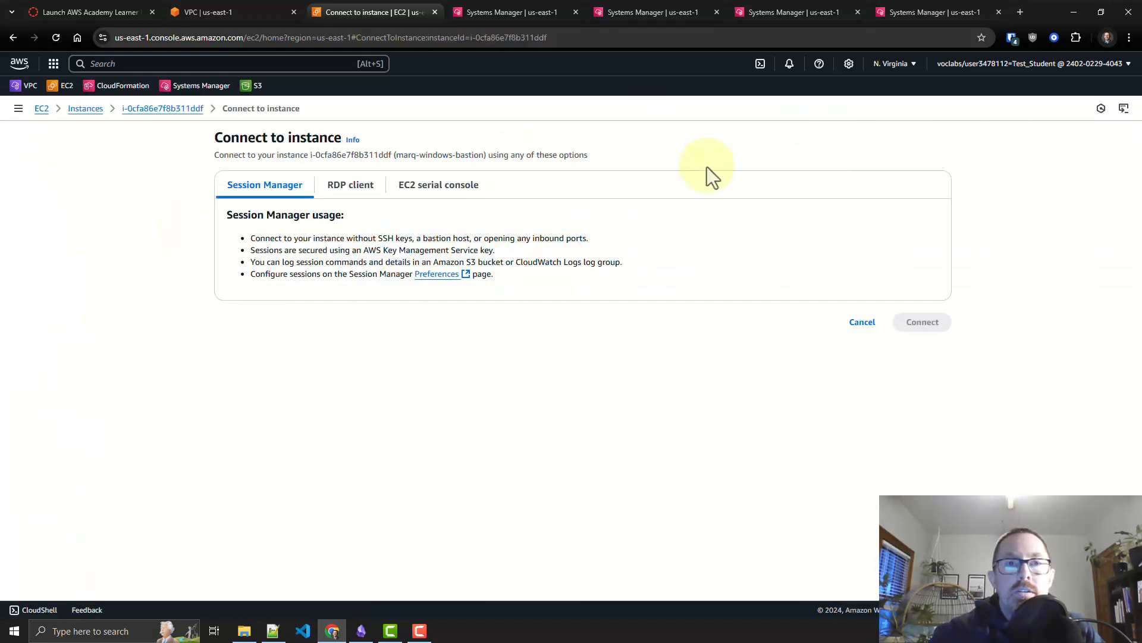
pyautogui.click(364, 189)
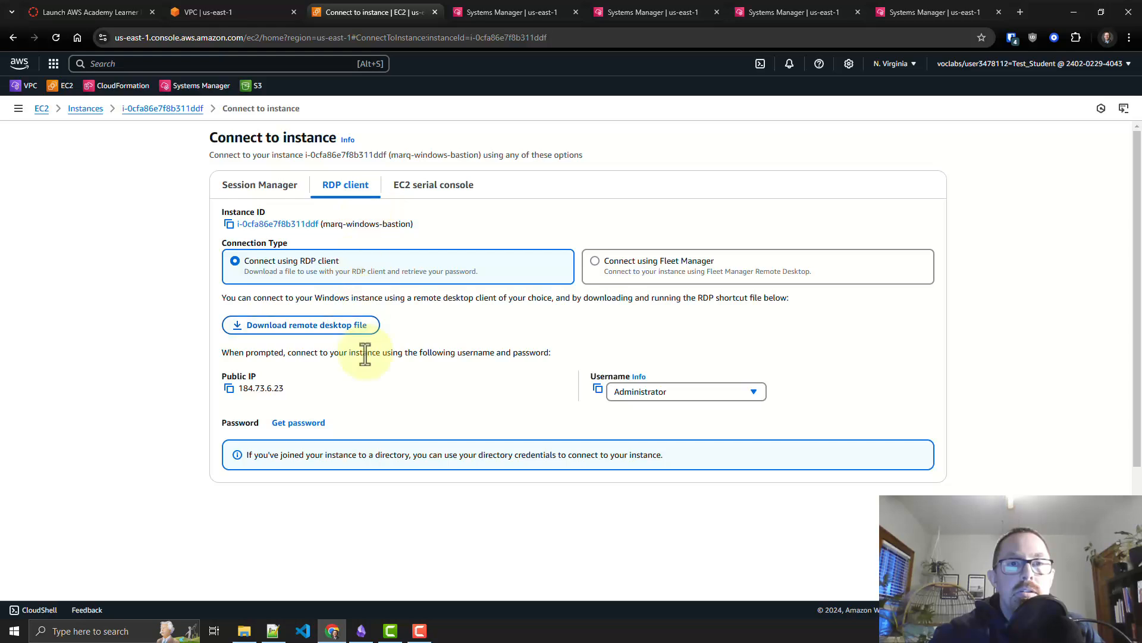
pyautogui.click(305, 424)
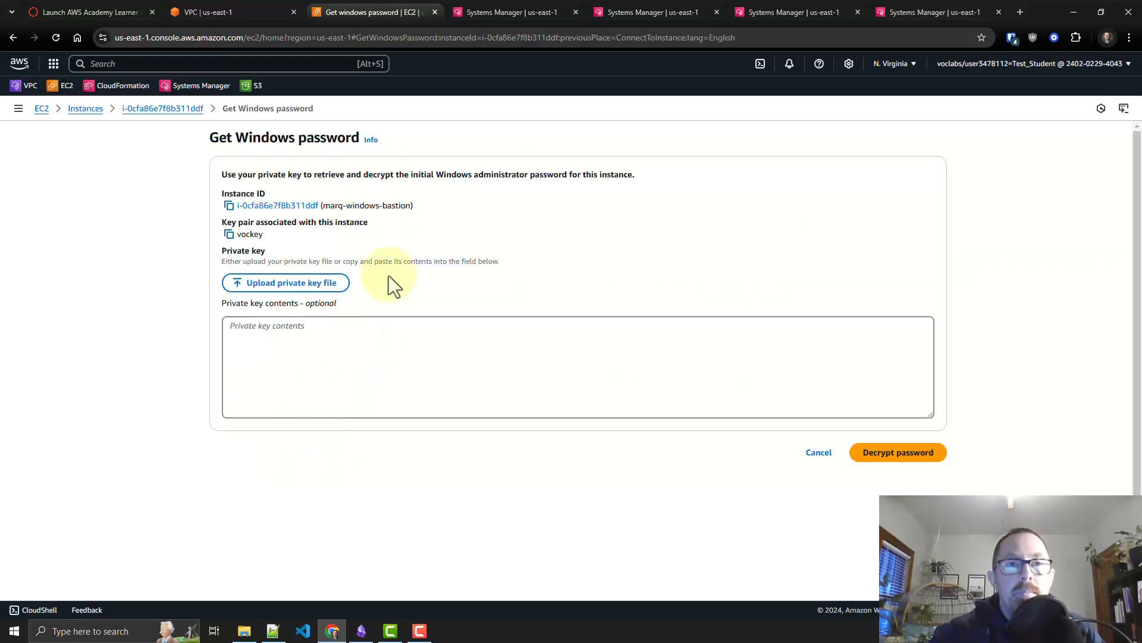
pyautogui.click(341, 285)
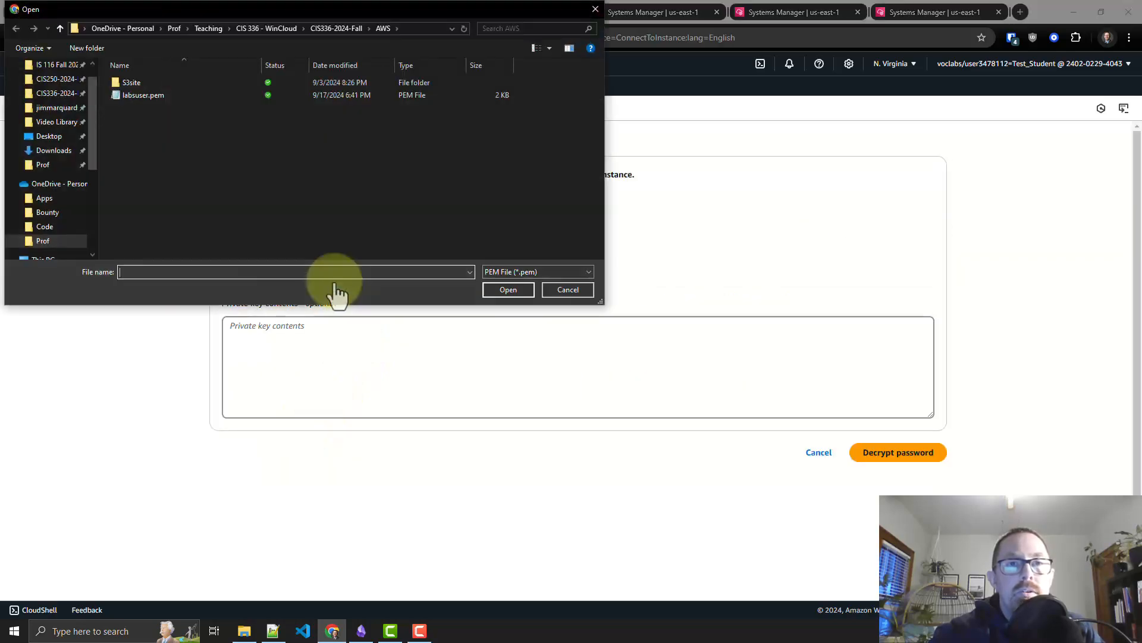
pyautogui.doubleClick(152, 98)
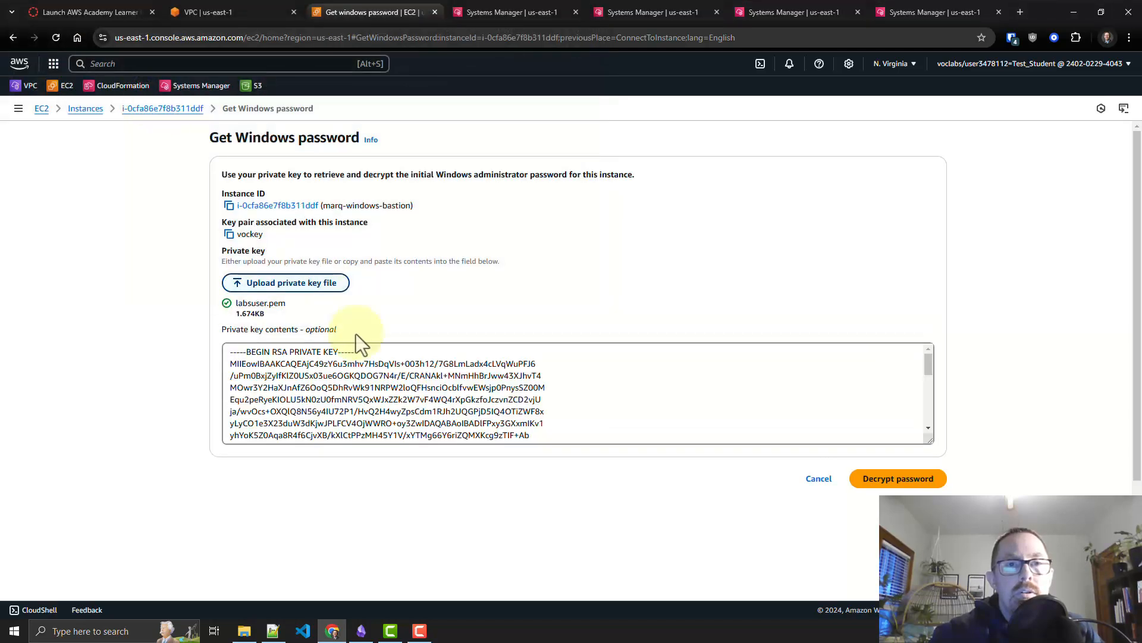
pyautogui.click(869, 480)
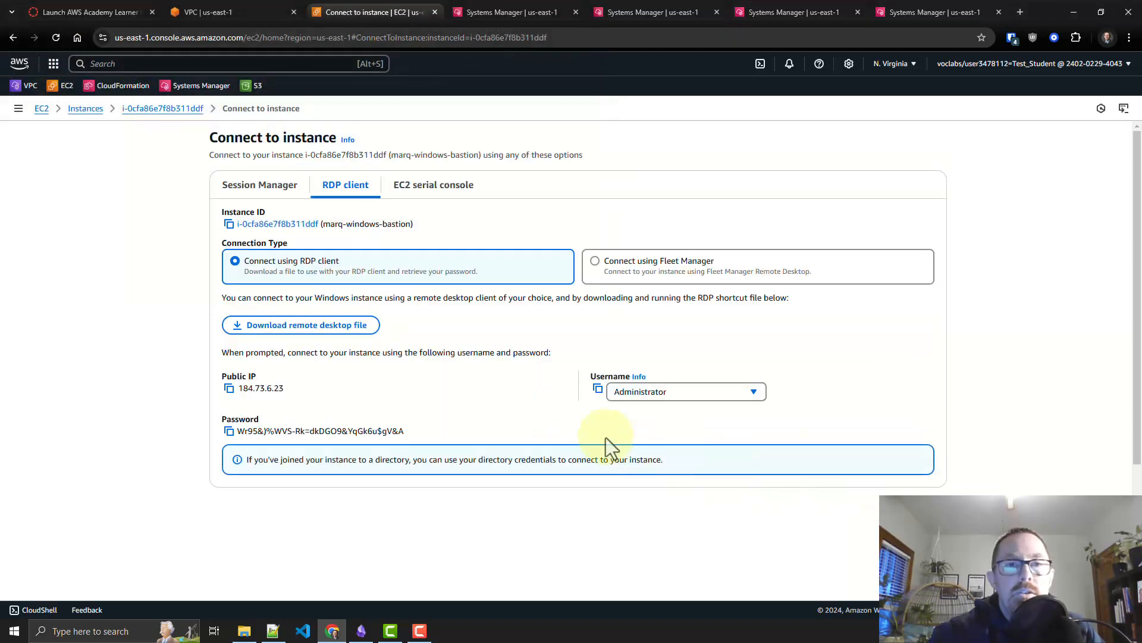
# Step: Copy the bastion password, paste it after Windows Bastion Admin on line 6 of creds.txt, and save
pyautogui.click(229, 431)
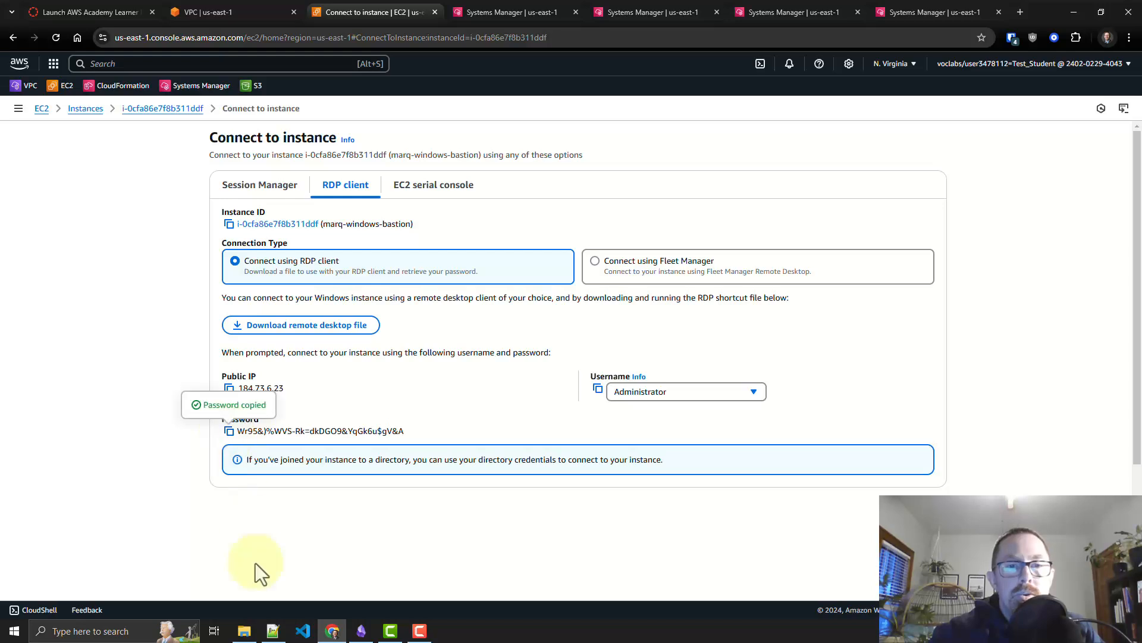
pyautogui.click(273, 632)
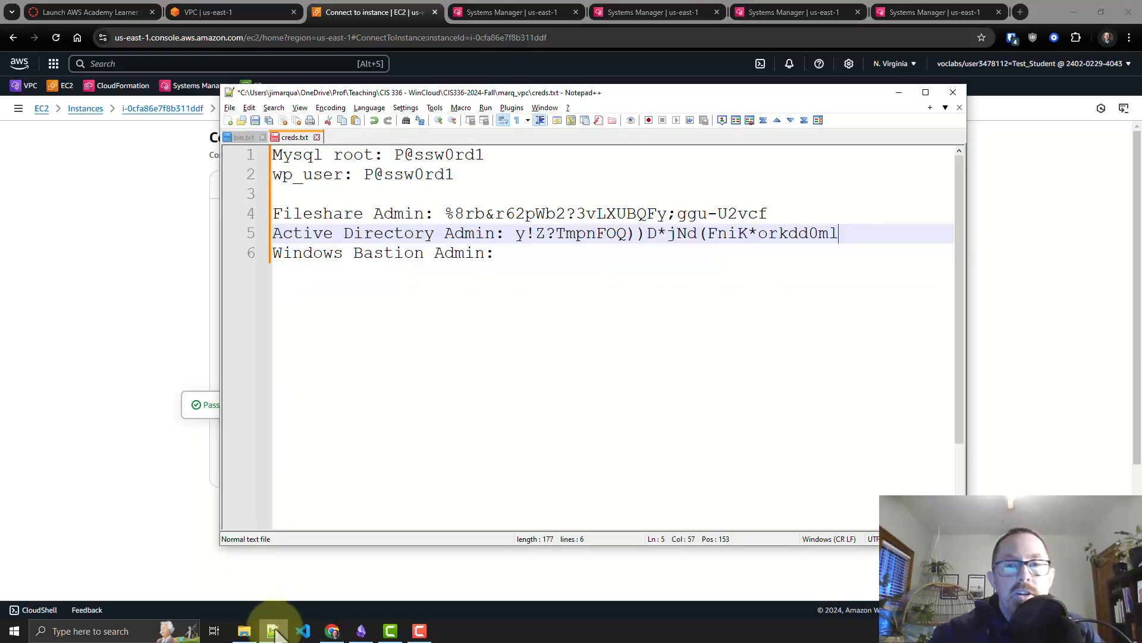
pyautogui.click(576, 254)
pyautogui.hotkey('ctrl', 'v')
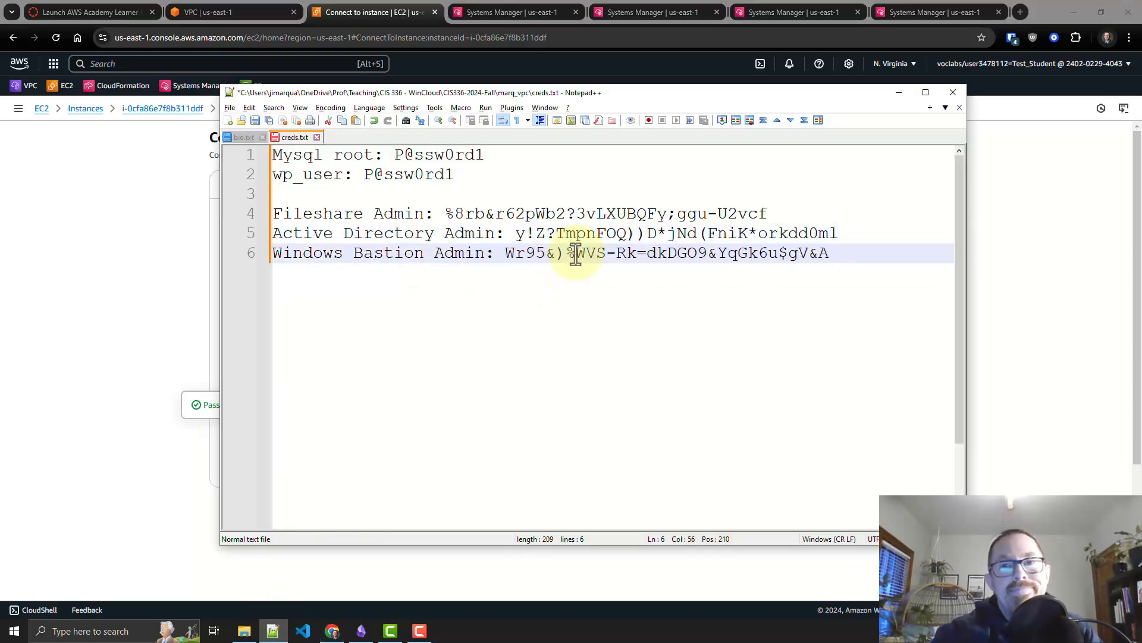
pyautogui.press('Return')
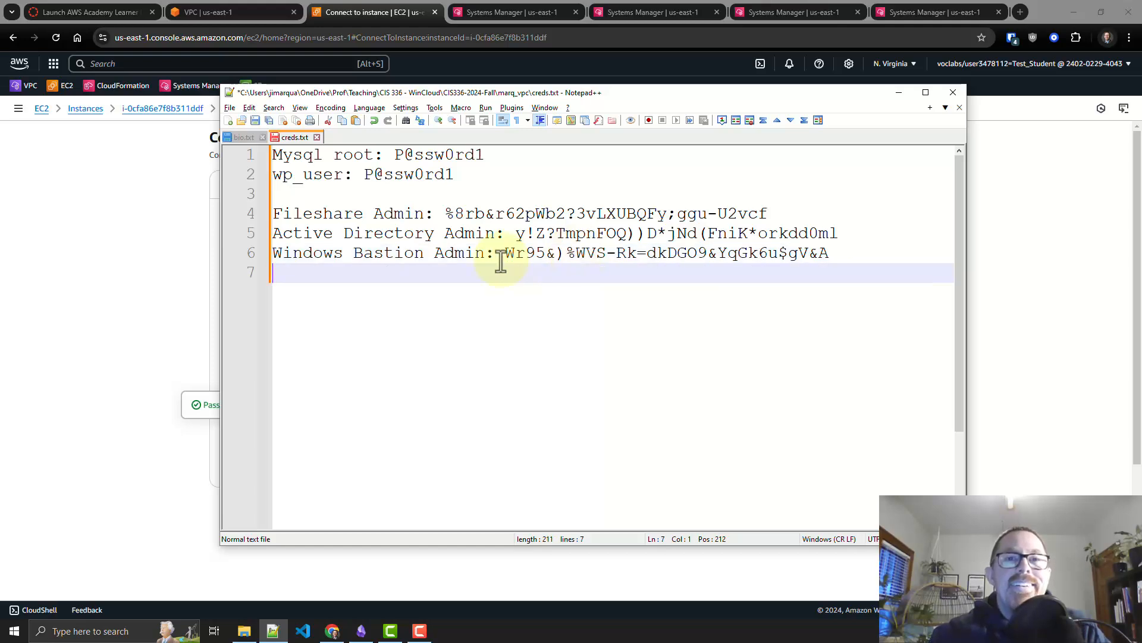
pyautogui.hotkey('ctrl', 's')
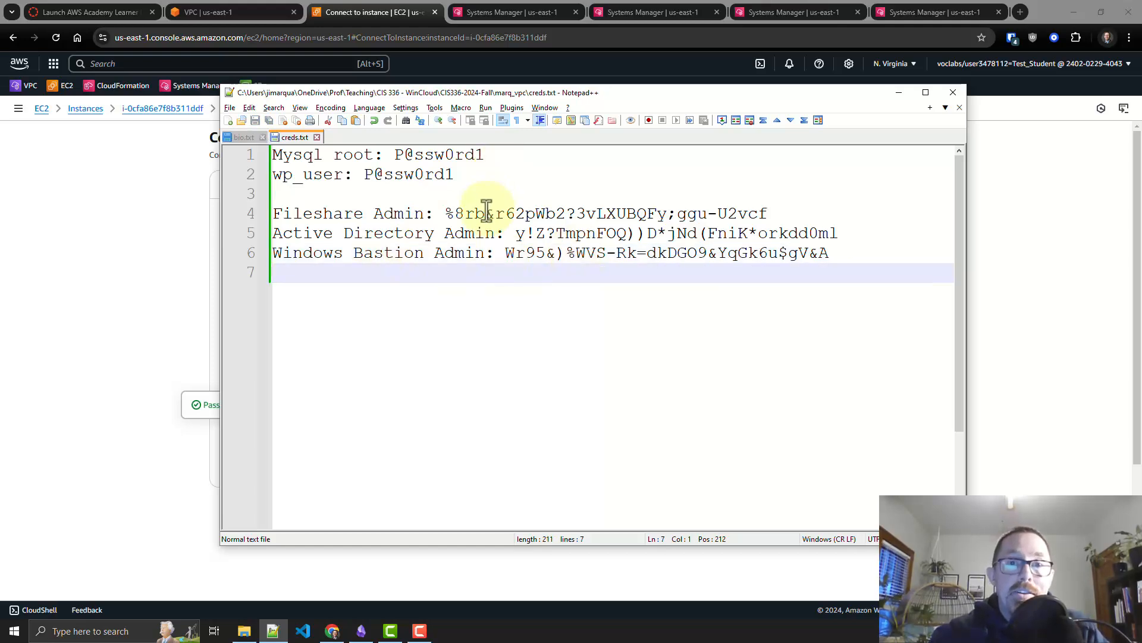
pyautogui.press('Return')
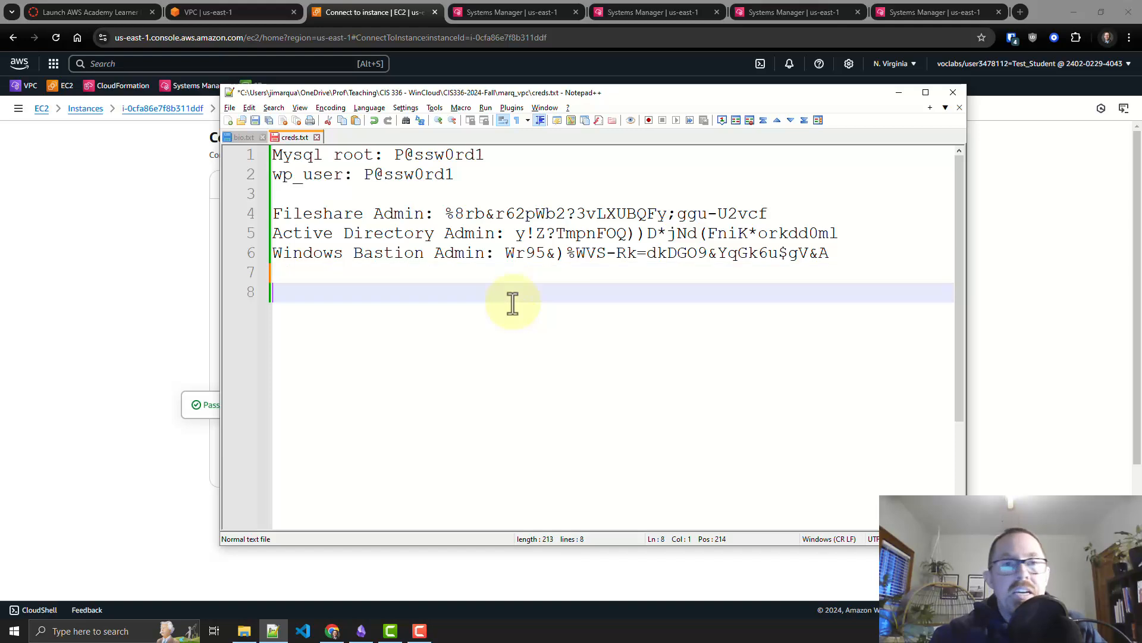
pyautogui.click(506, 256)
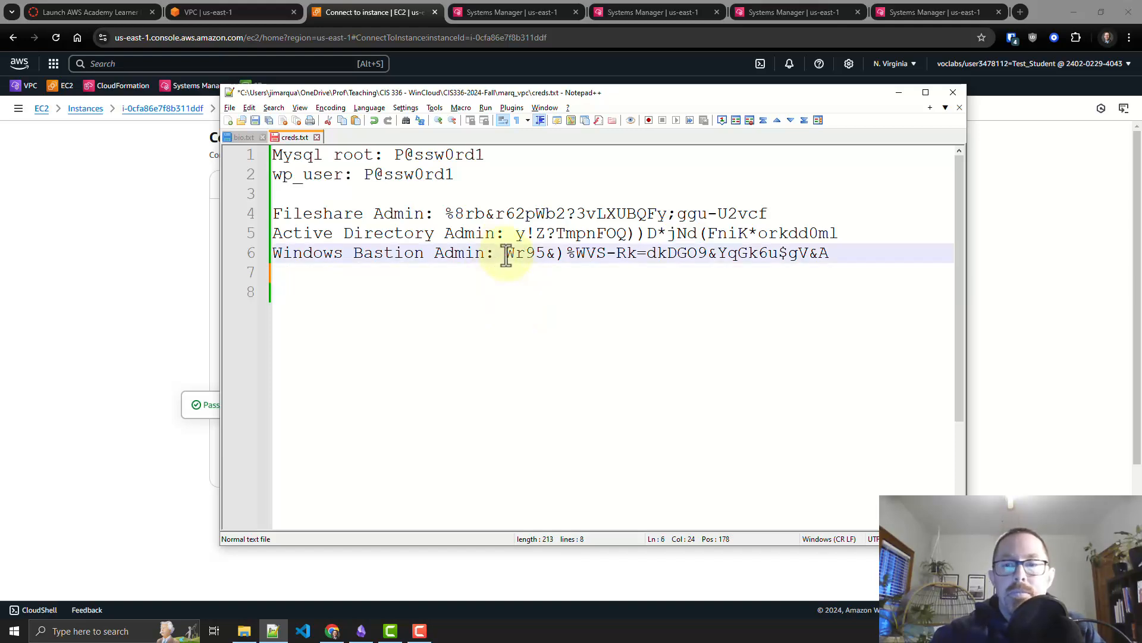
pyautogui.hotkey('shift', 'End')
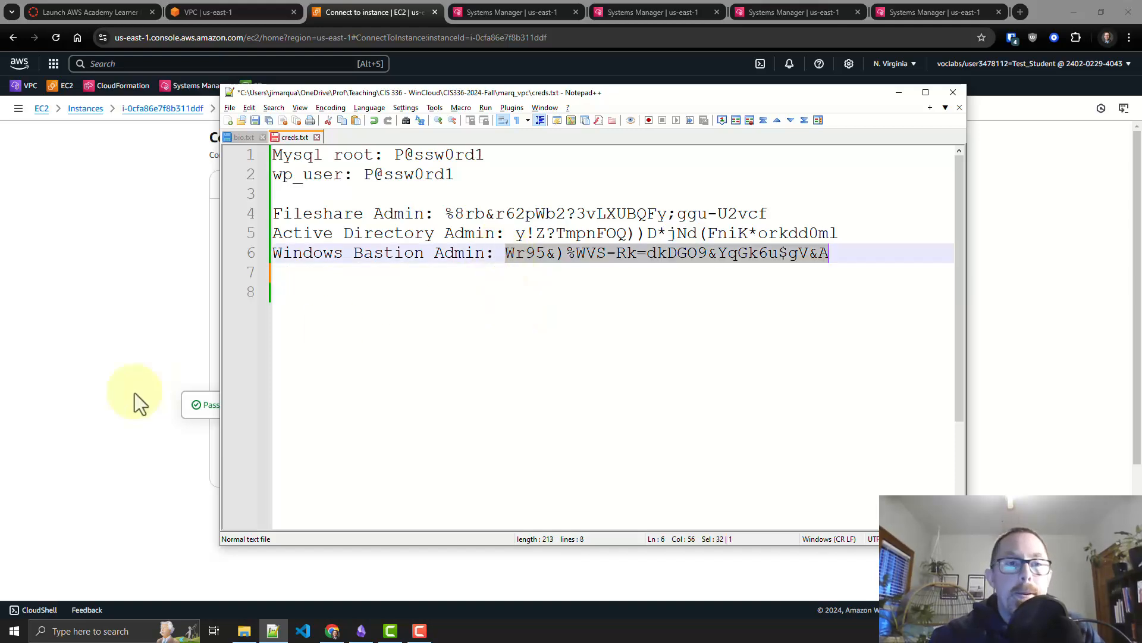
pyautogui.click(117, 492)
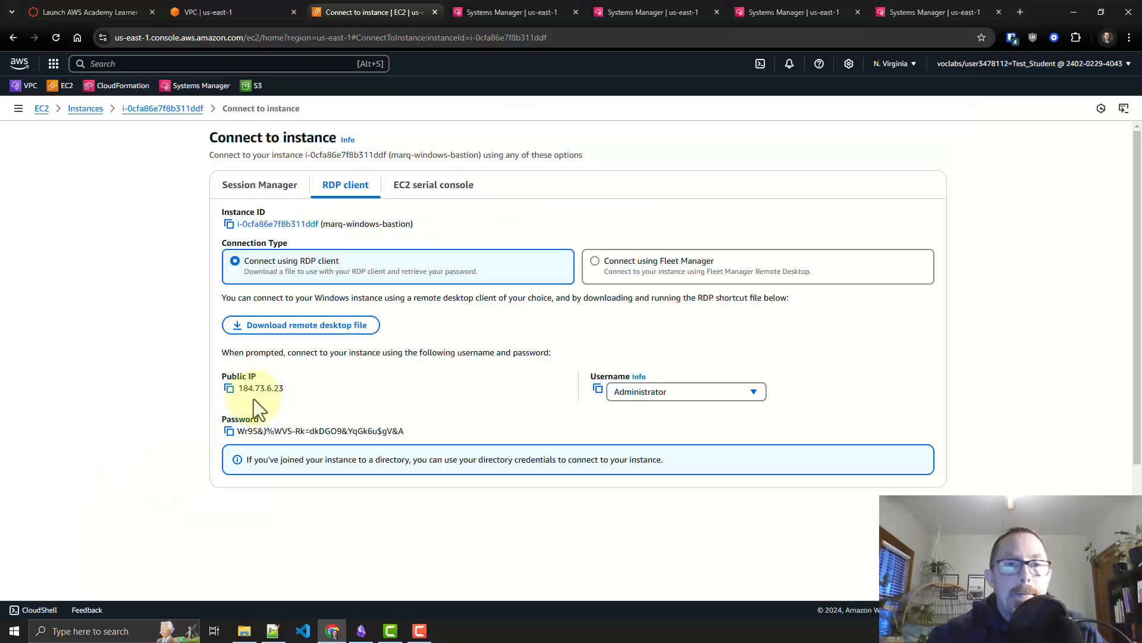
# Step: Download the bastion's remote desktop file as marq-windows-bastion.rdp into CIS336-2024-Fall\marq_vpc
pyautogui.click(318, 327)
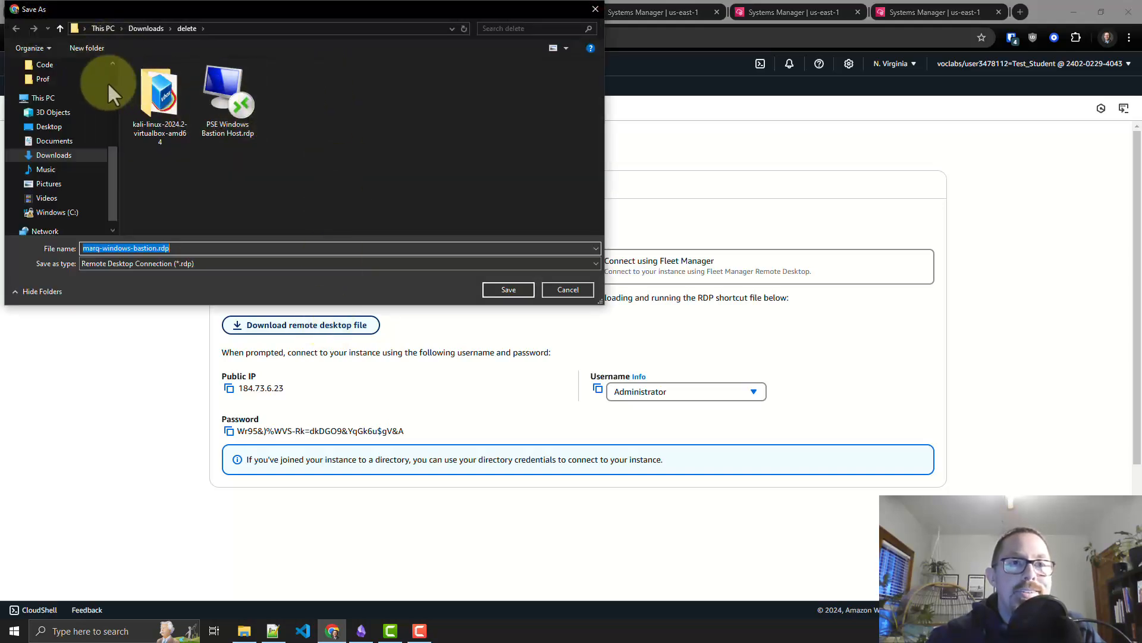
pyautogui.scroll(5, 107, 81)
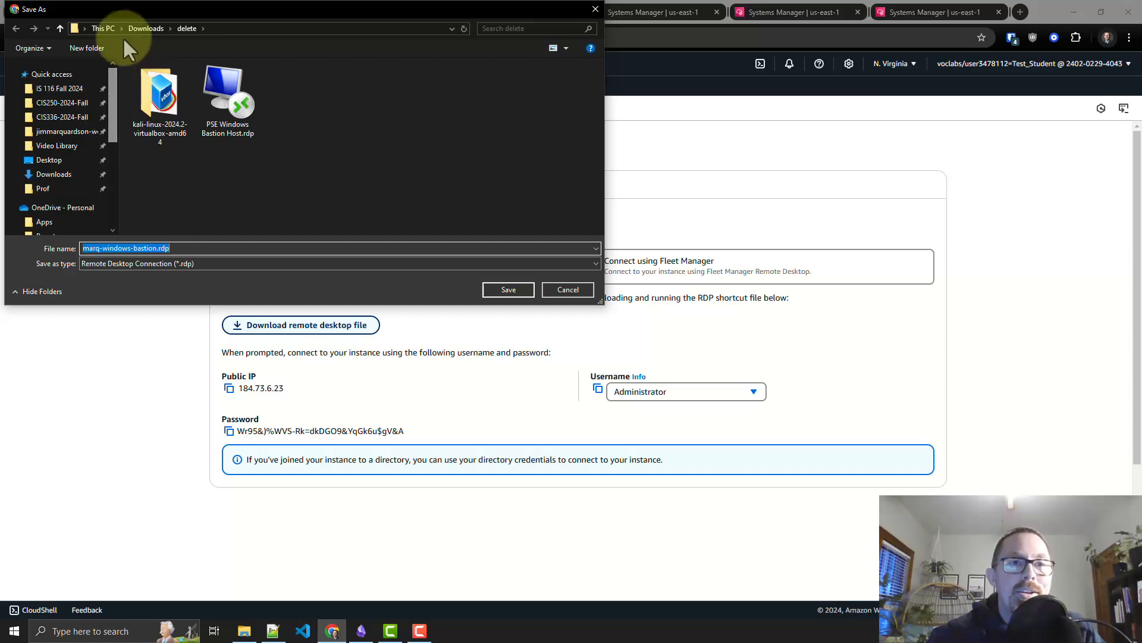
pyautogui.click(66, 117)
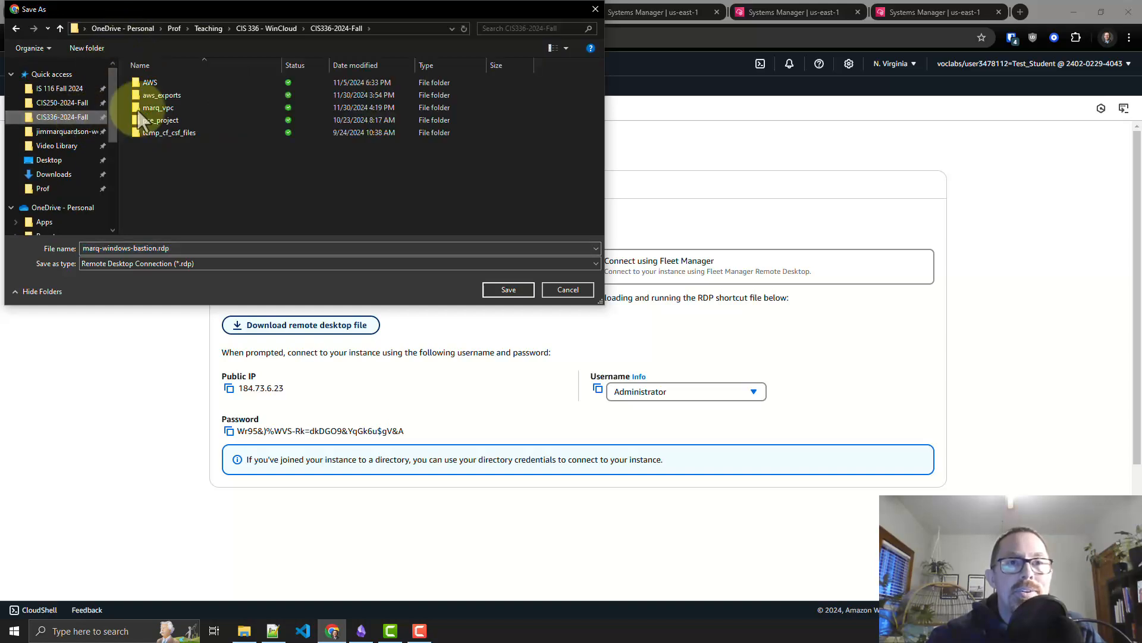
pyautogui.doubleClick(182, 106)
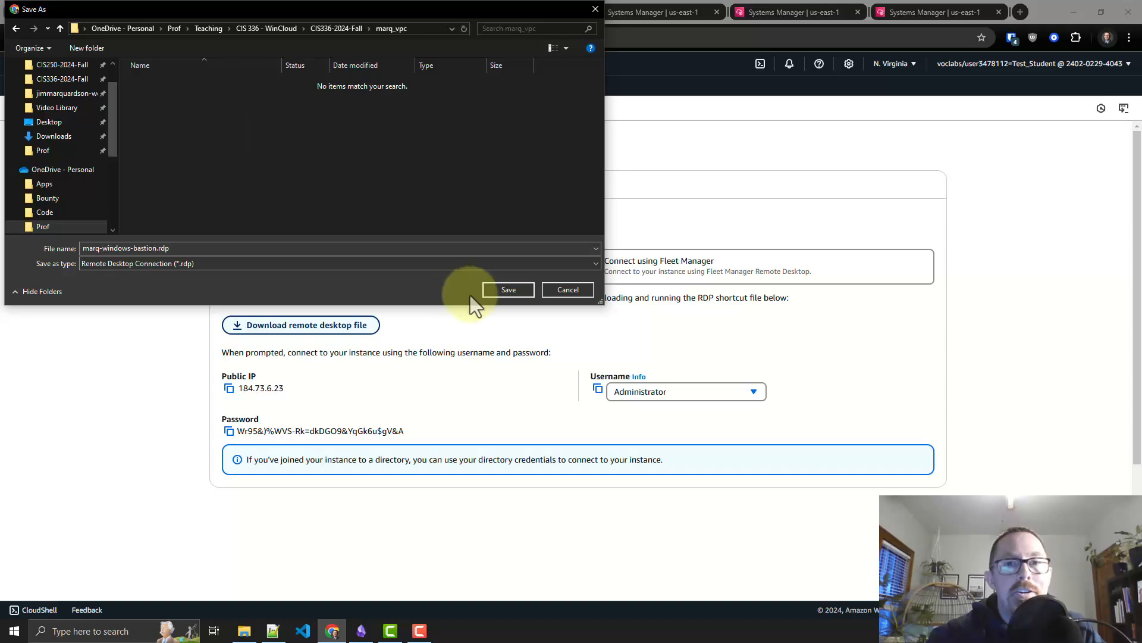
pyautogui.click(503, 292)
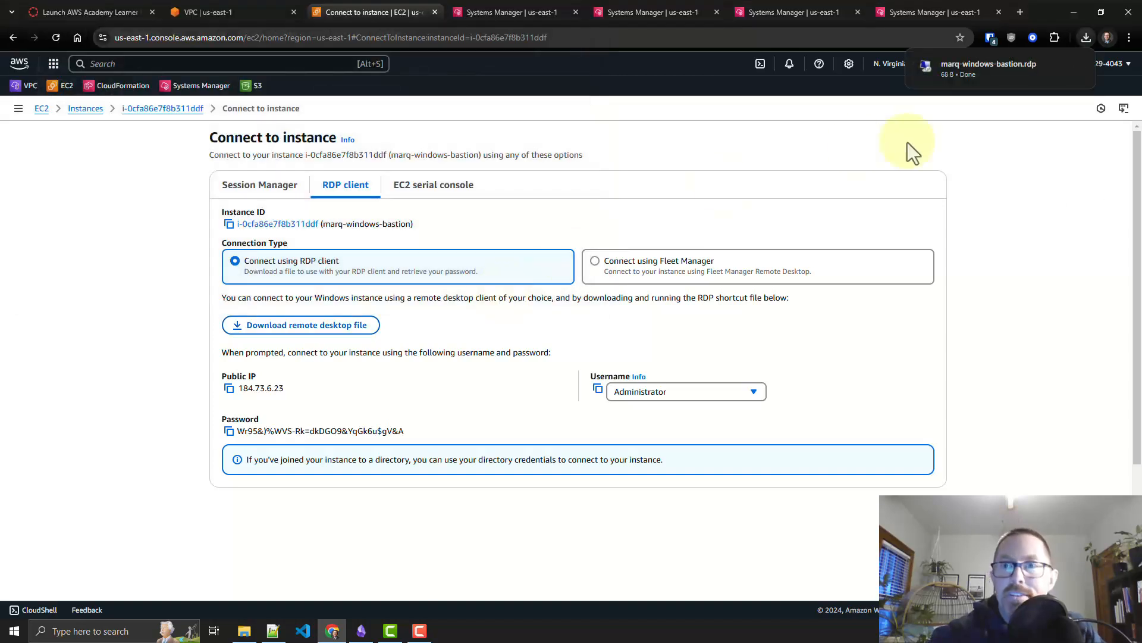
# Step: Launch marq-windows-bastion.rdp and log in as Administrator with the copied password, accepting the certificate
pyautogui.click(971, 73)
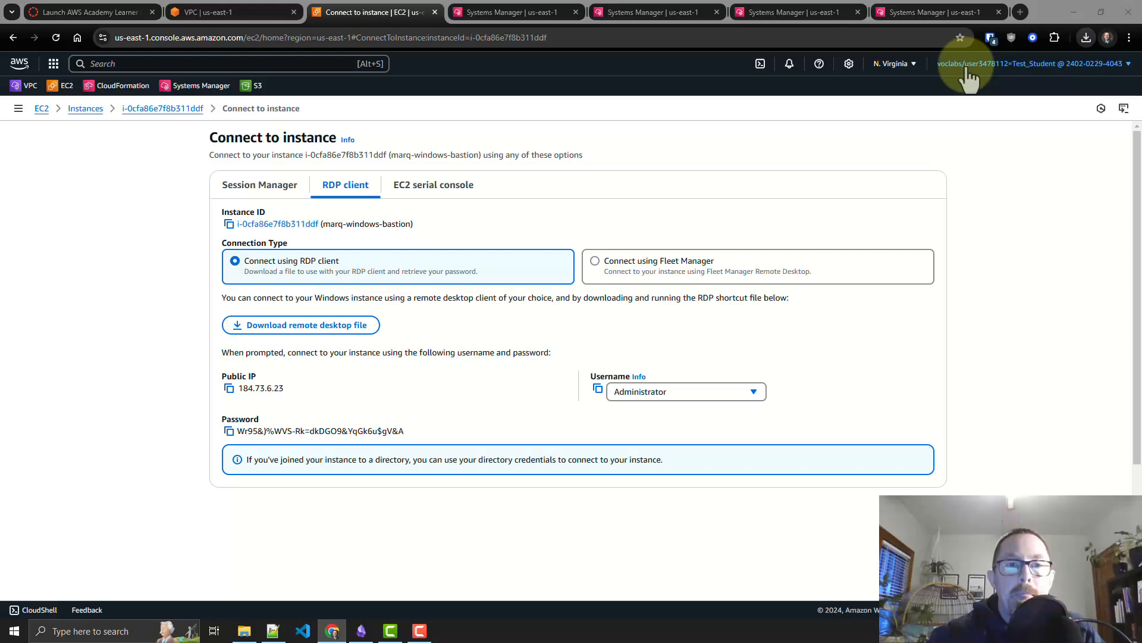
pyautogui.click(229, 432)
pyautogui.click(448, 629)
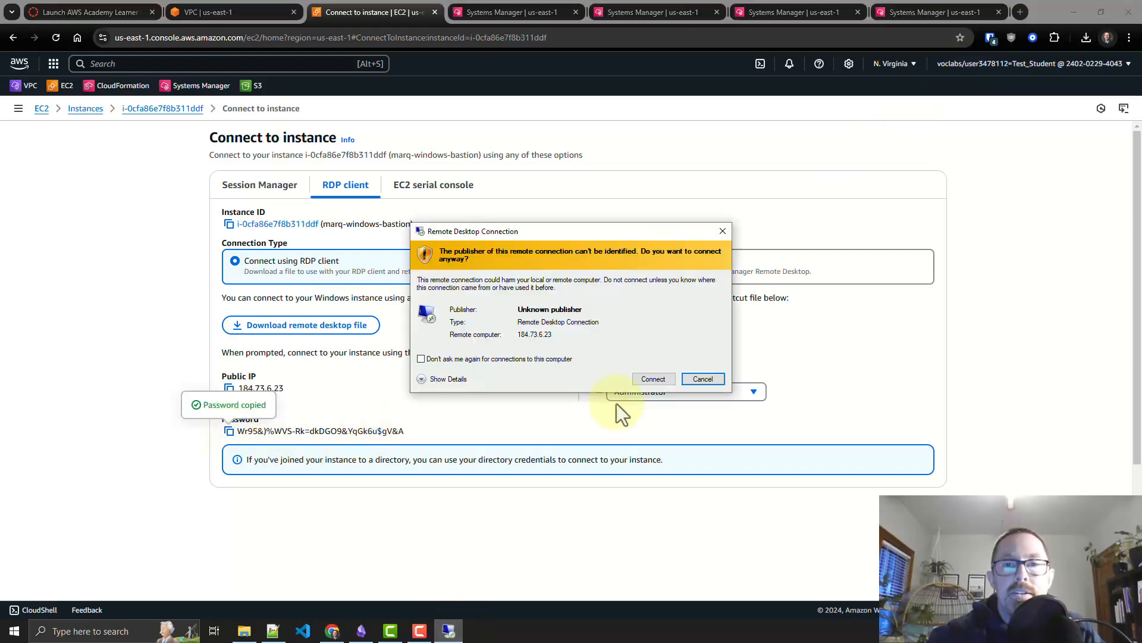
pyautogui.click(651, 378)
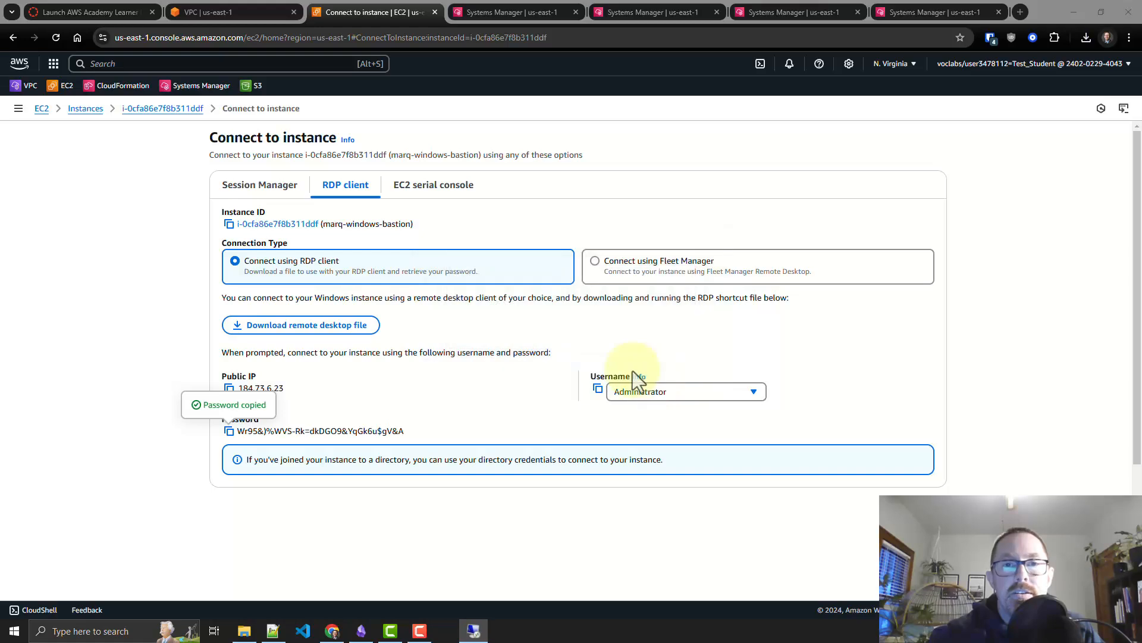
pyautogui.hotkey('ctrl', 'v')
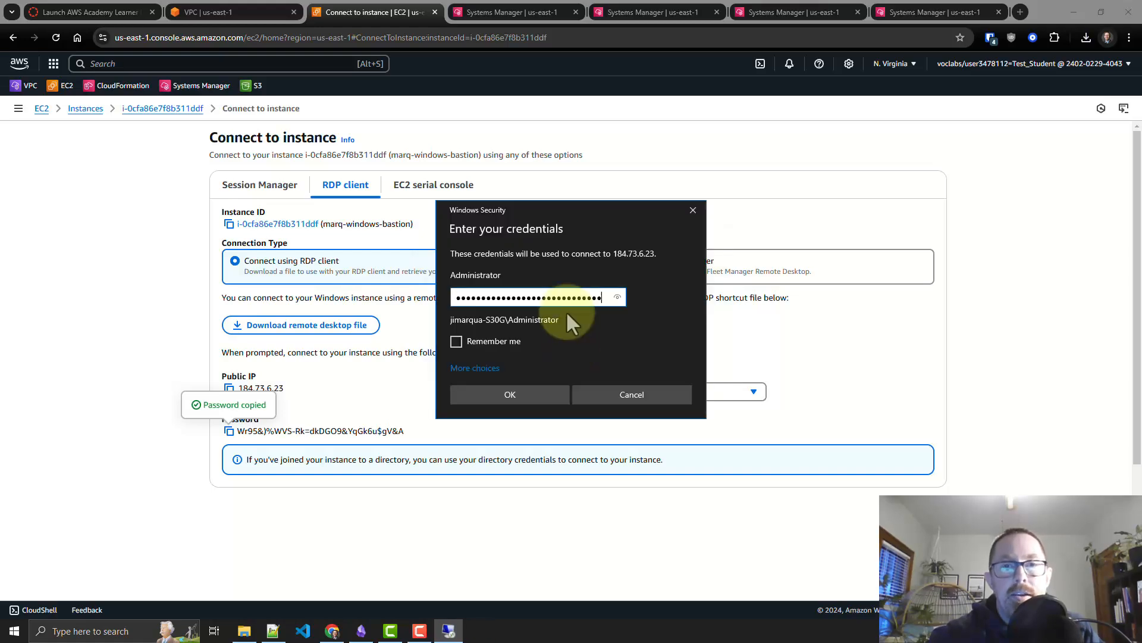
pyautogui.click(542, 394)
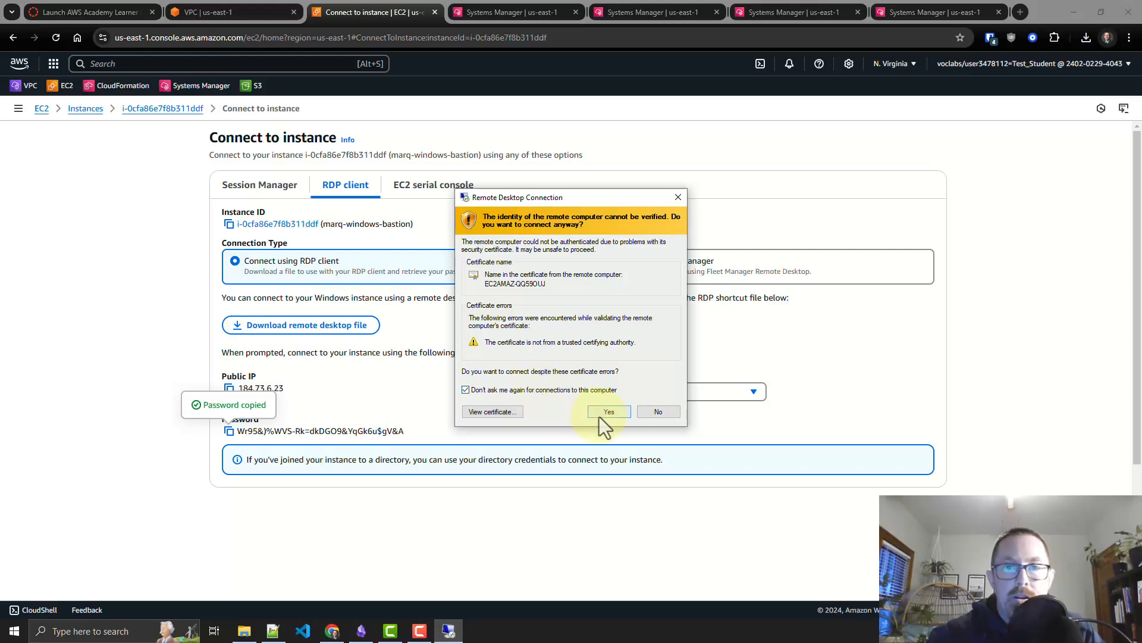
pyautogui.click(609, 410)
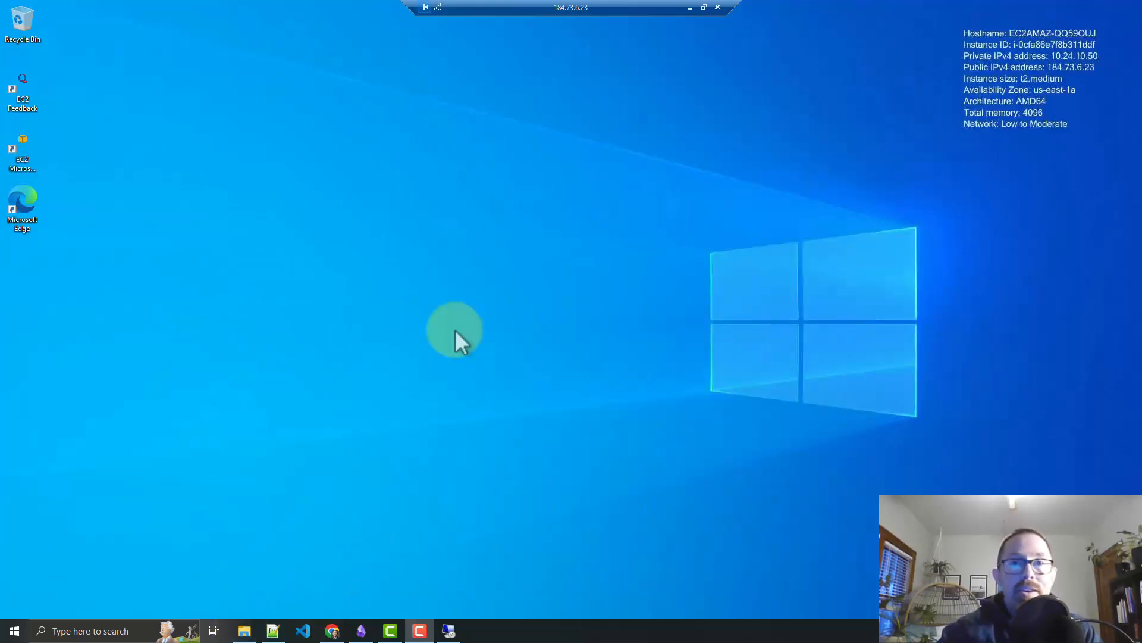
# Step: Window the remote session and copy creds.txt from the local marq_vpc folder
pyautogui.click(703, 7)
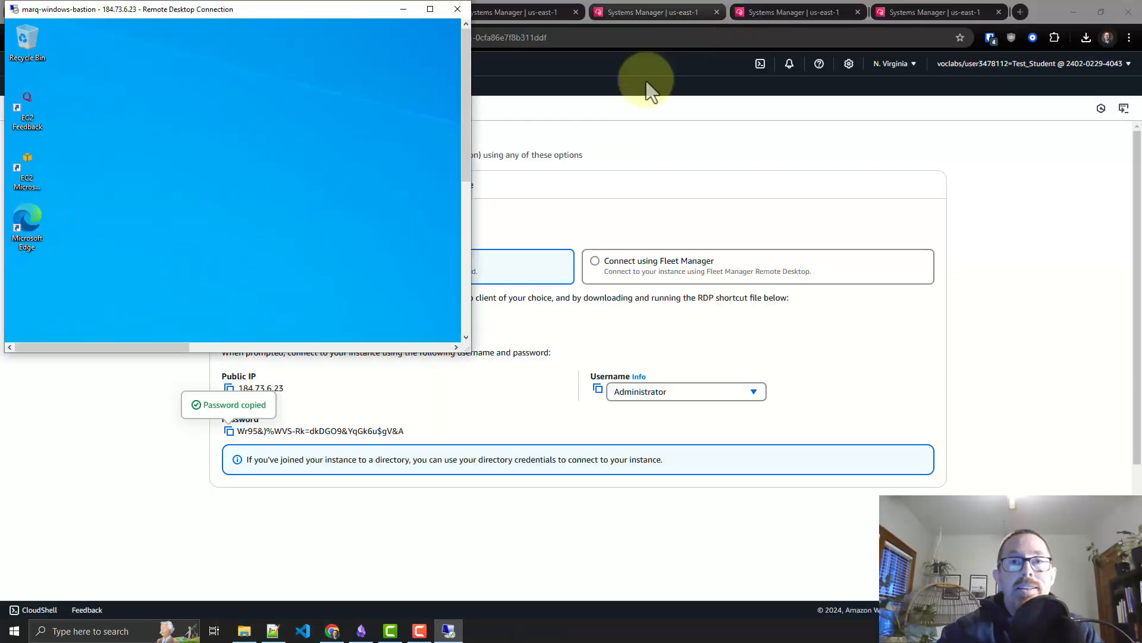
pyautogui.click(252, 624)
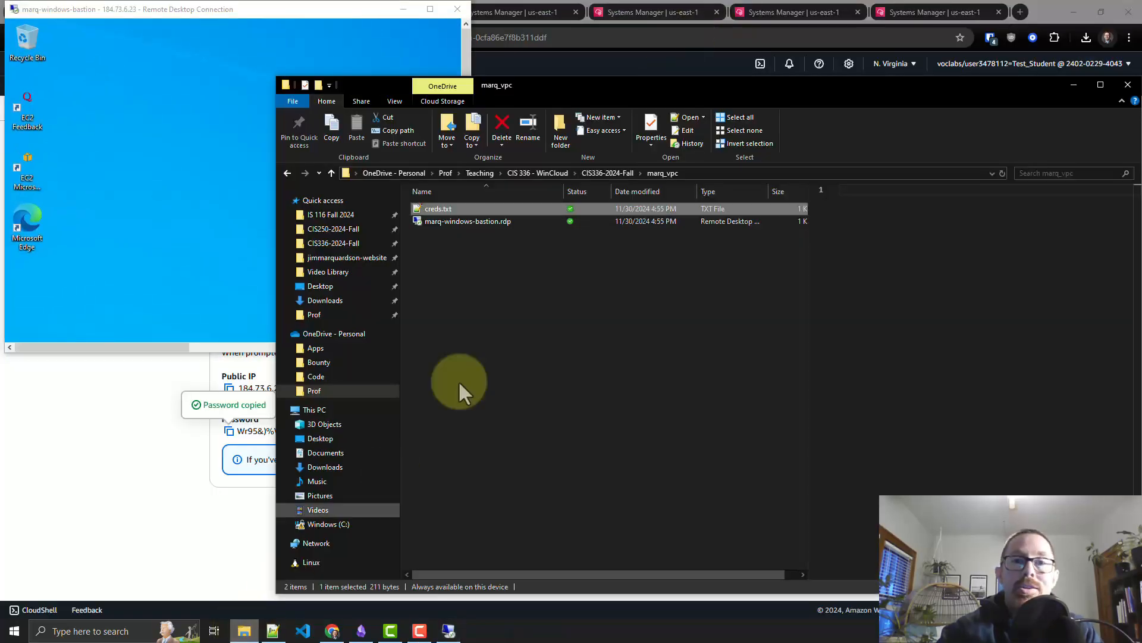
pyautogui.rightClick(459, 206)
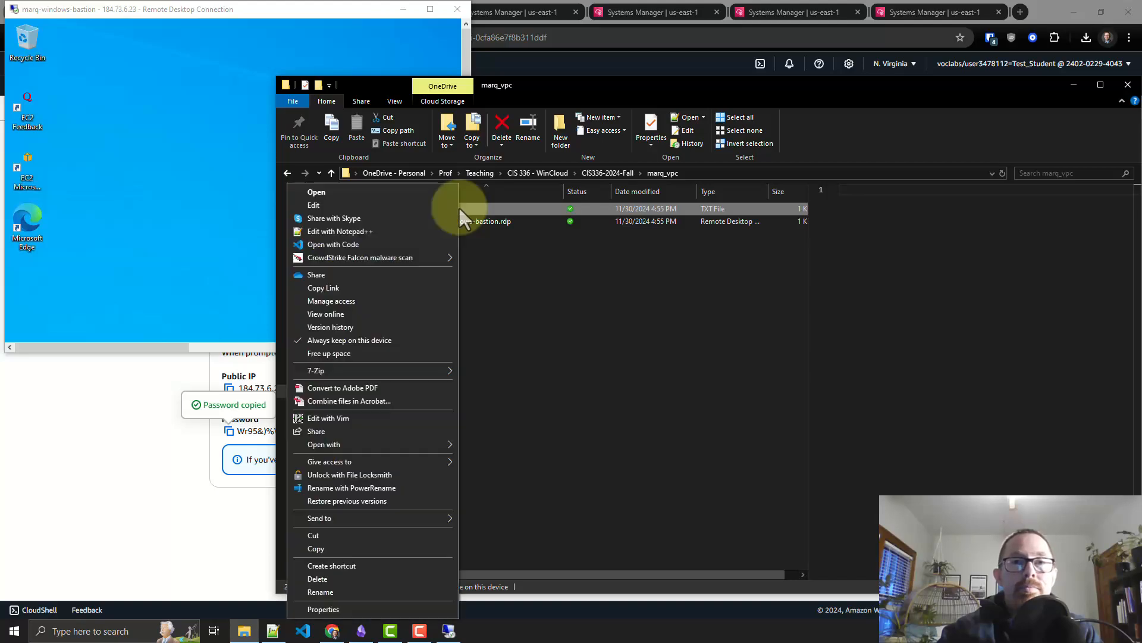
pyautogui.click(343, 542)
# Step: Paste creds onto the bastion desktop, line it up with the icons, and return the session to full screen
pyautogui.click(69, 292)
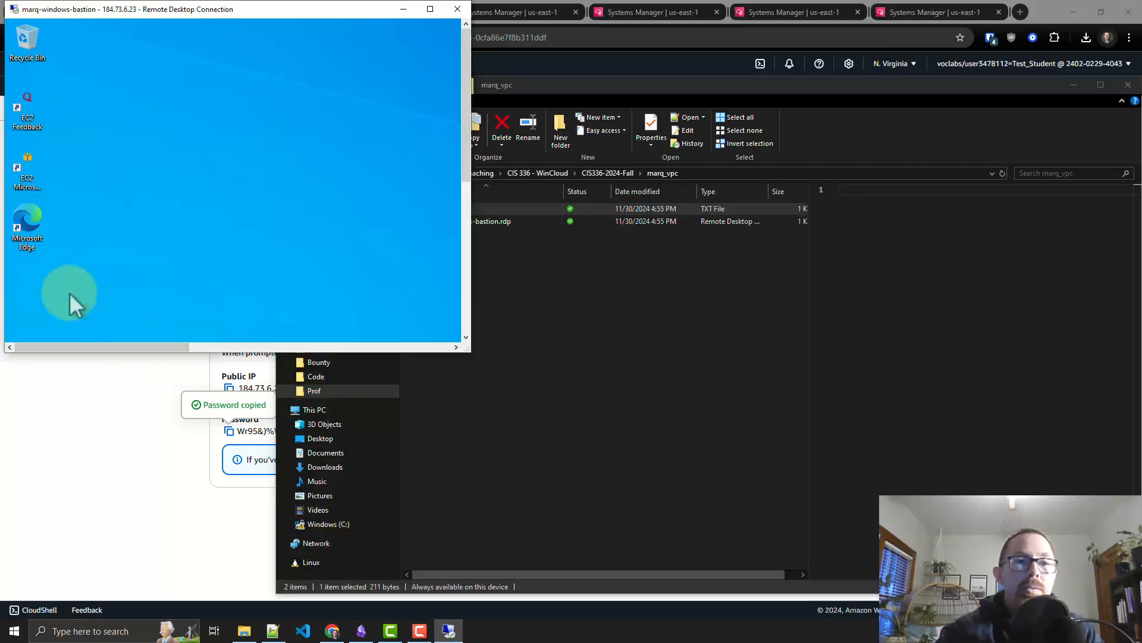
pyautogui.rightClick(69, 292)
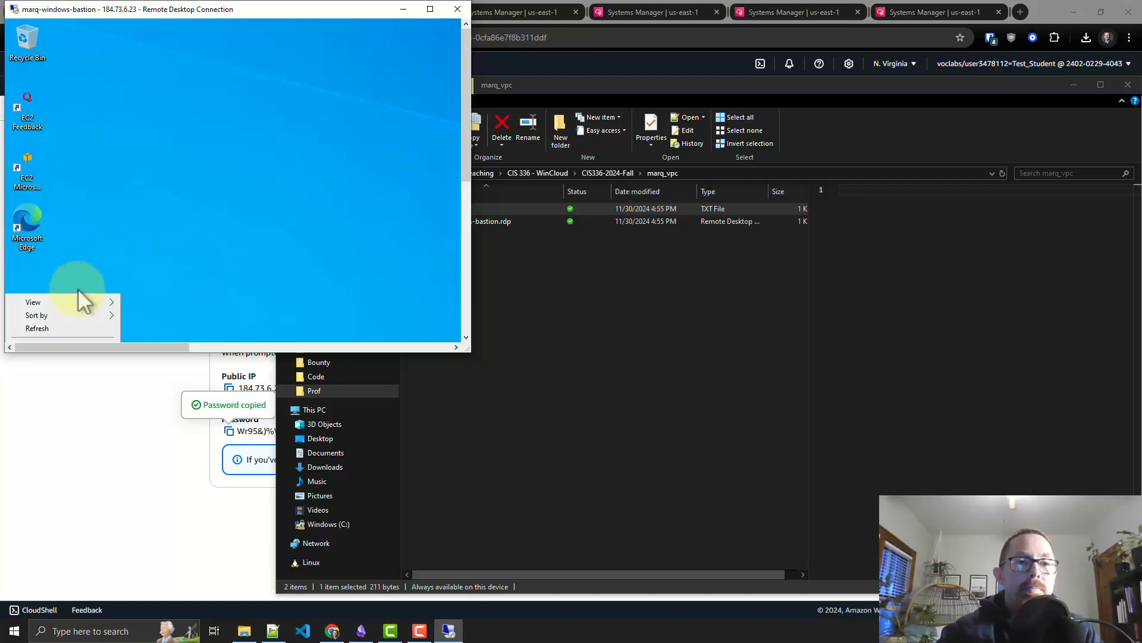
pyautogui.moveTo(470, 351); pyautogui.dragTo(531, 498)
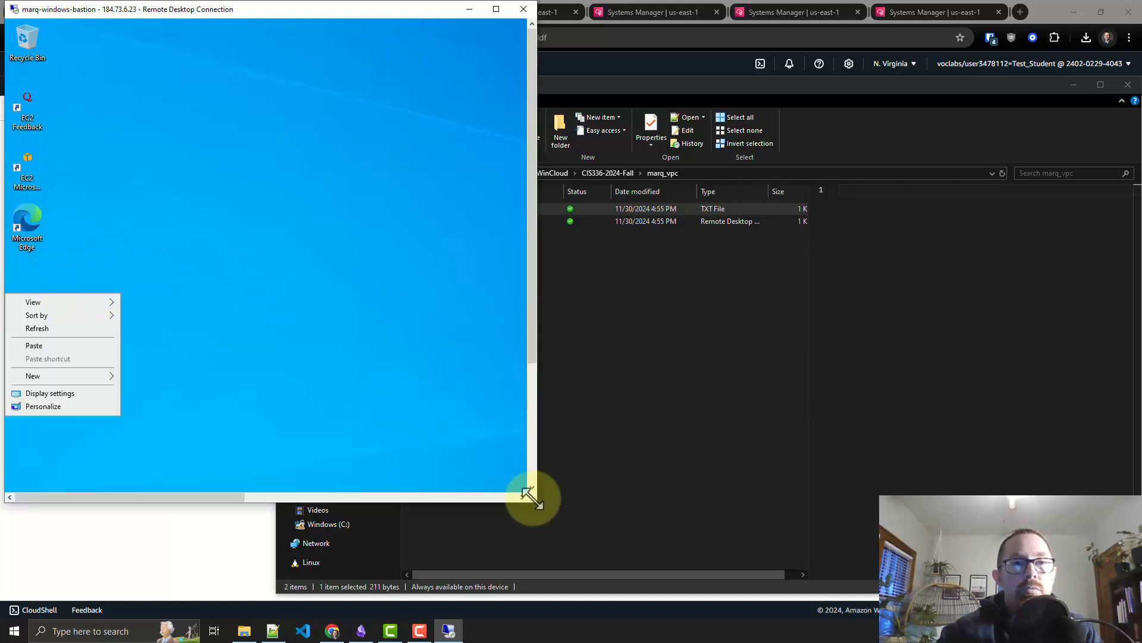
pyautogui.click(100, 348)
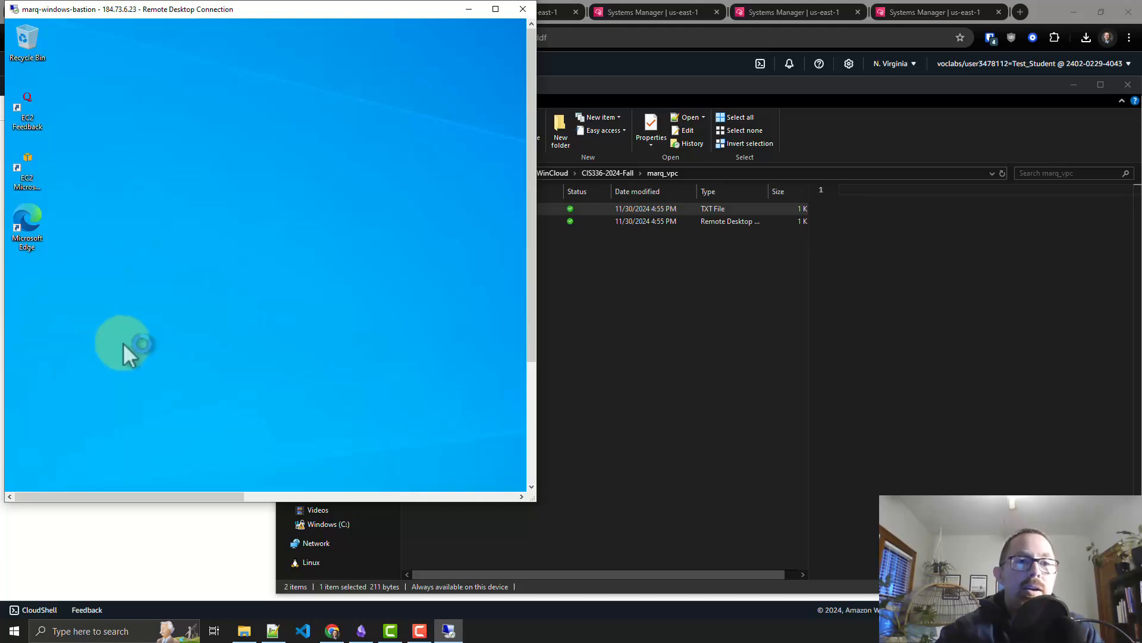
pyautogui.moveTo(76, 295); pyautogui.dragTo(33, 283)
pyautogui.click(158, 269)
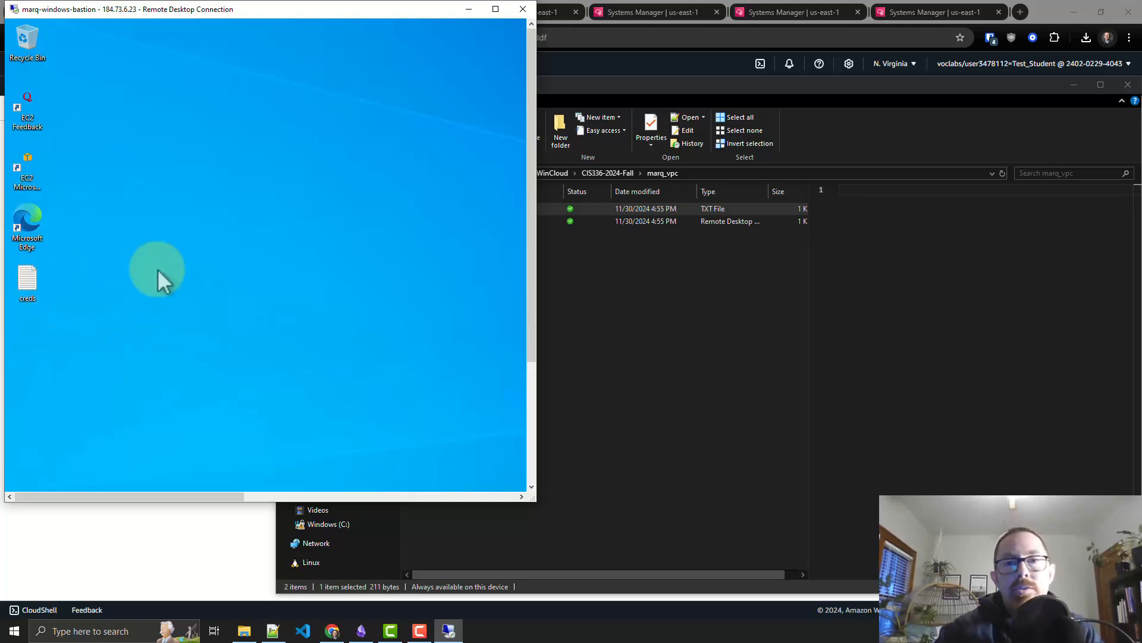
pyautogui.click(495, 15)
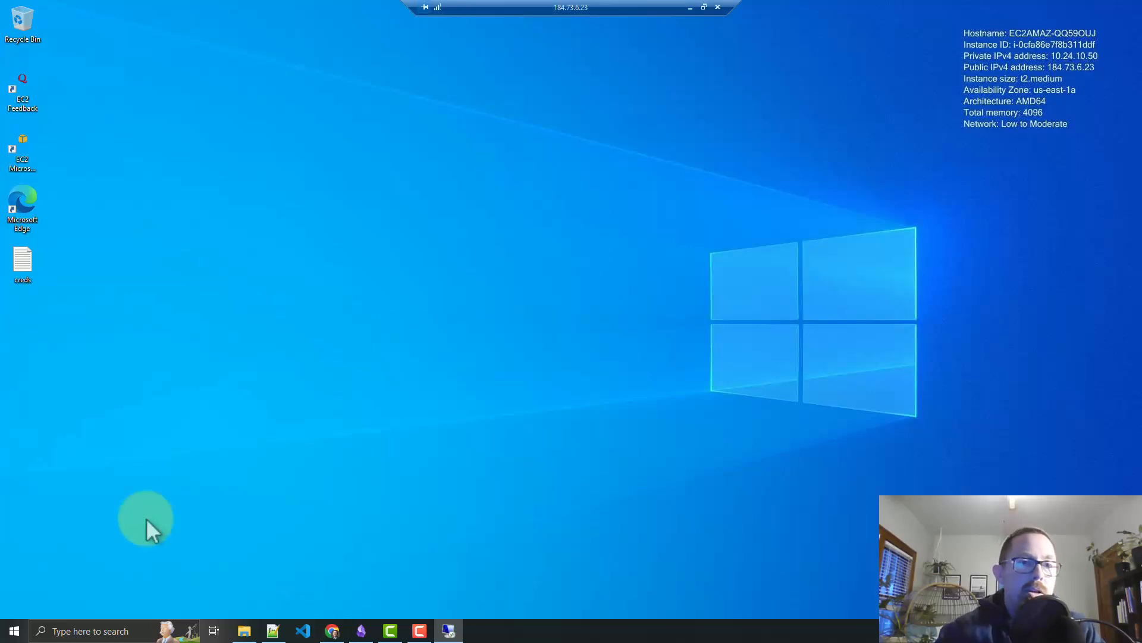
# Step: Open creds in Notepad on the bastion and select the Active Directory Admin password
pyautogui.doubleClick(19, 272)
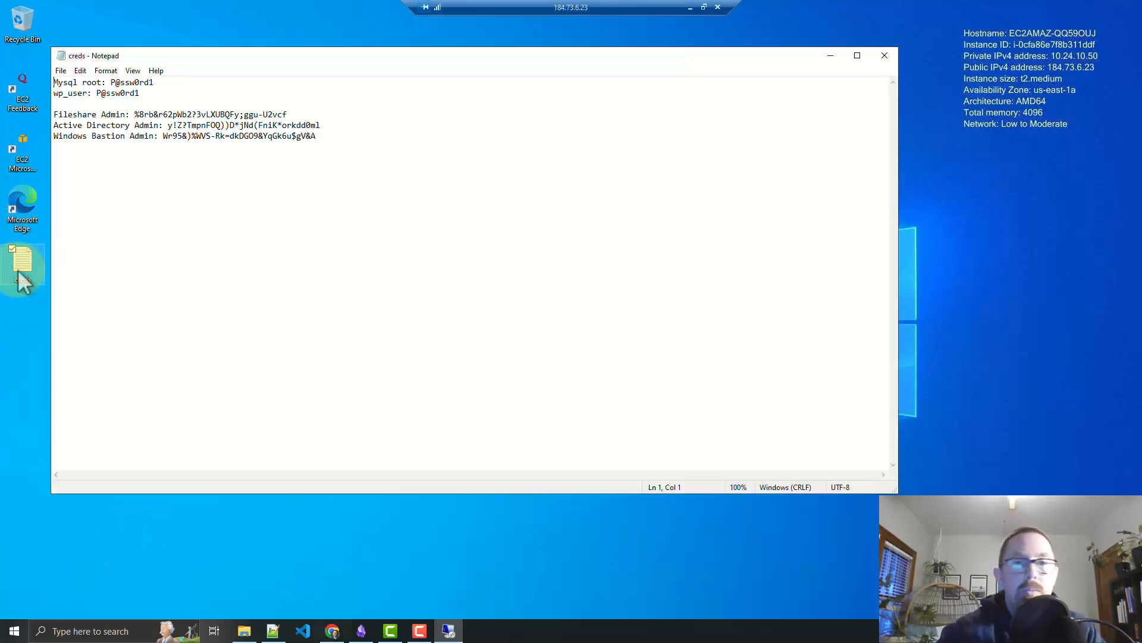
pyautogui.click(171, 126)
pyautogui.hotkey('shift', 'End')
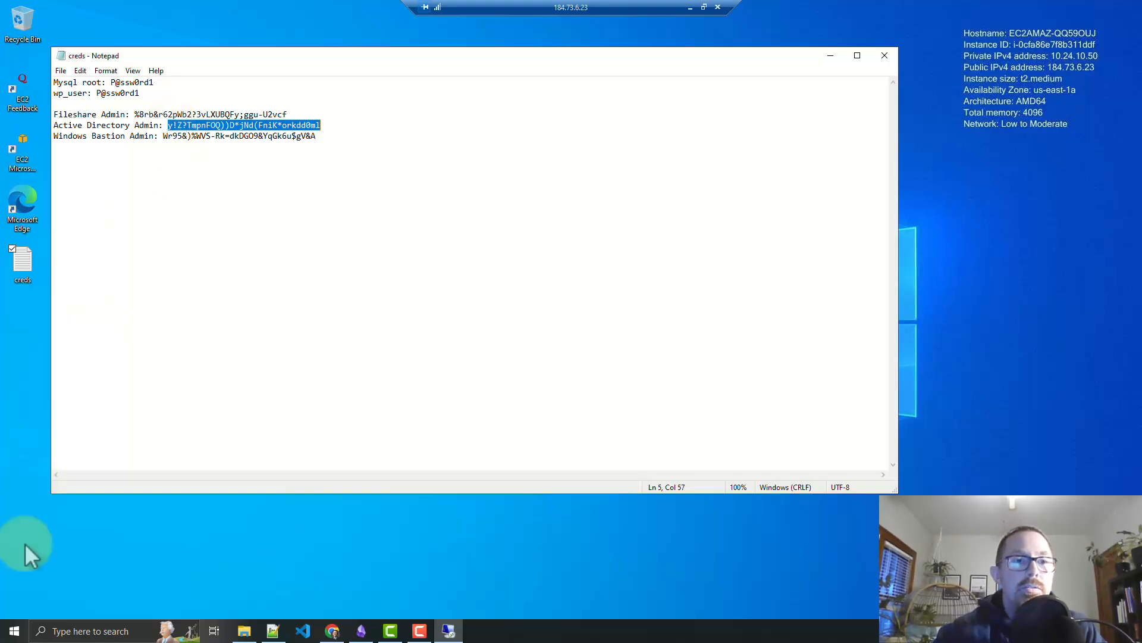
# Step: Search the bastion's Start menu for 'rdp' to find Remote Desktop Connection
pyautogui.click(14, 633)
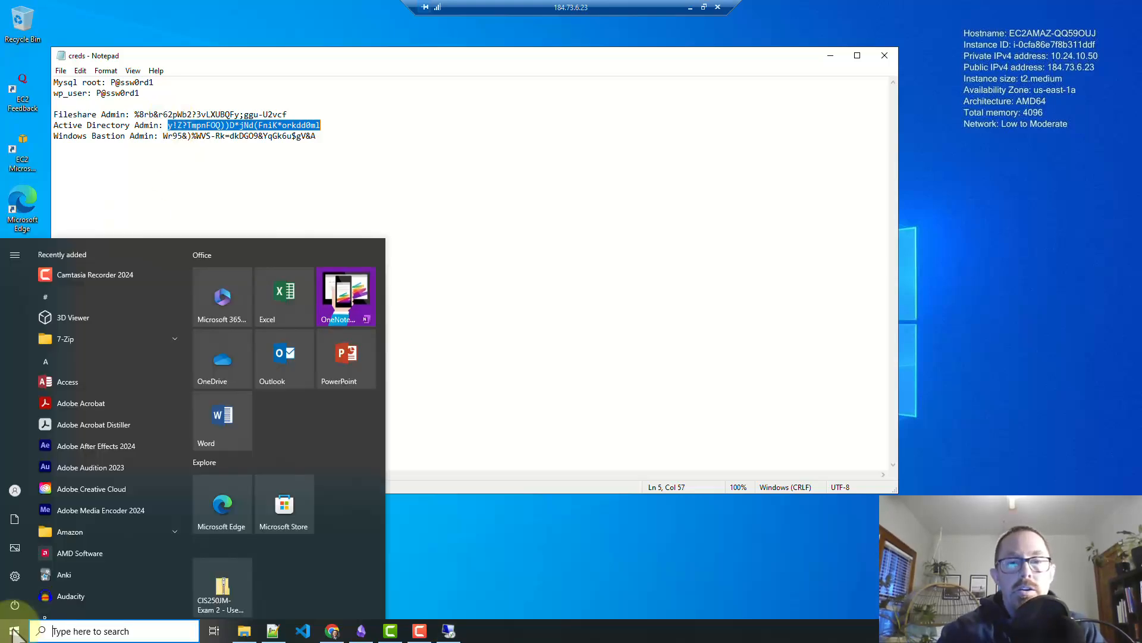
pyautogui.click(15, 632)
pyautogui.click(14, 632)
pyautogui.write('rdp')
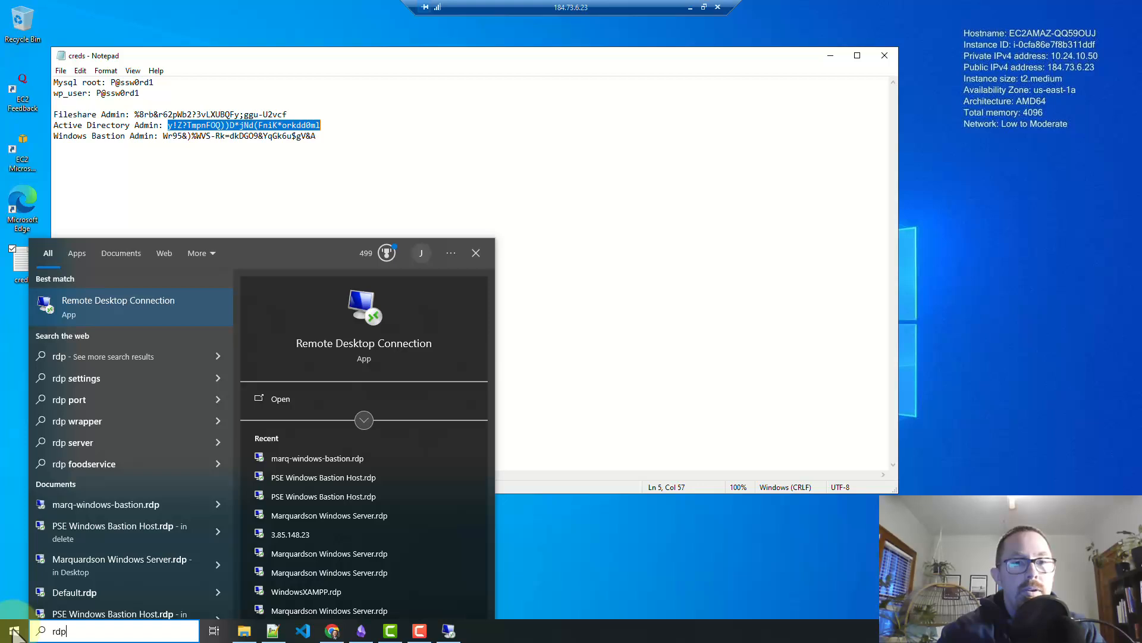
pyautogui.click(16, 591)
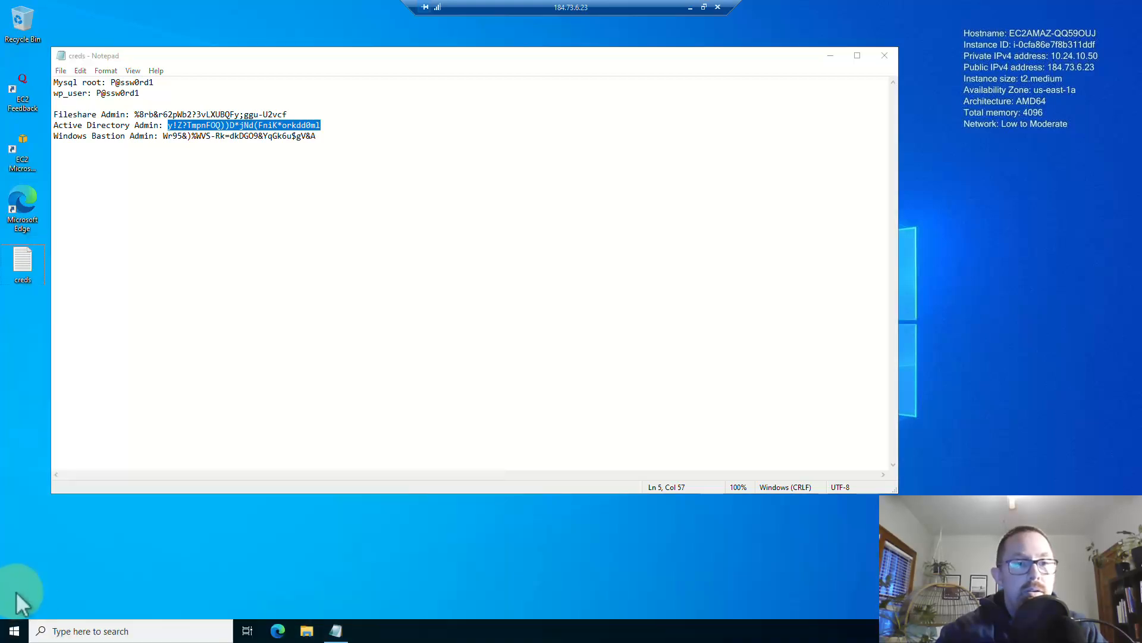
pyautogui.click(22, 631)
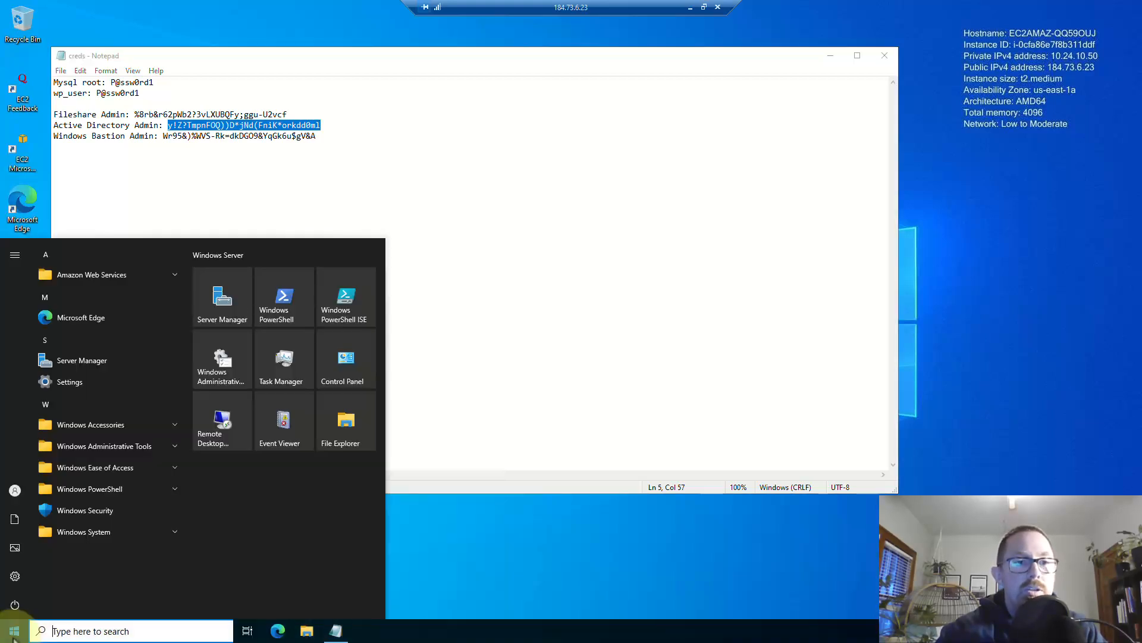
pyautogui.click(72, 632)
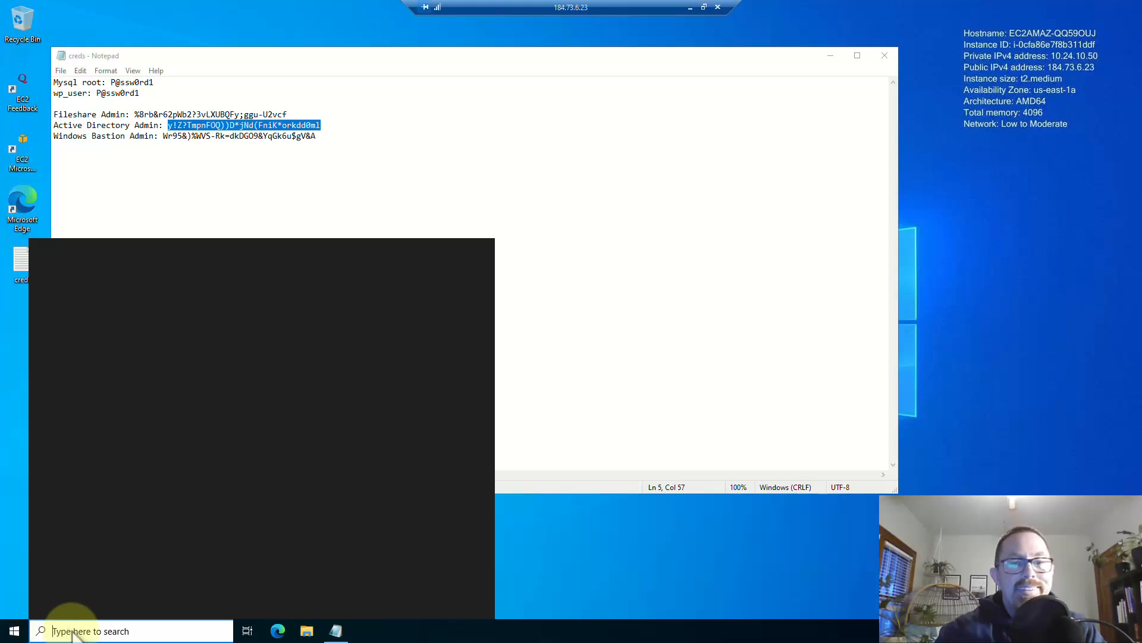
pyautogui.write('rdp')
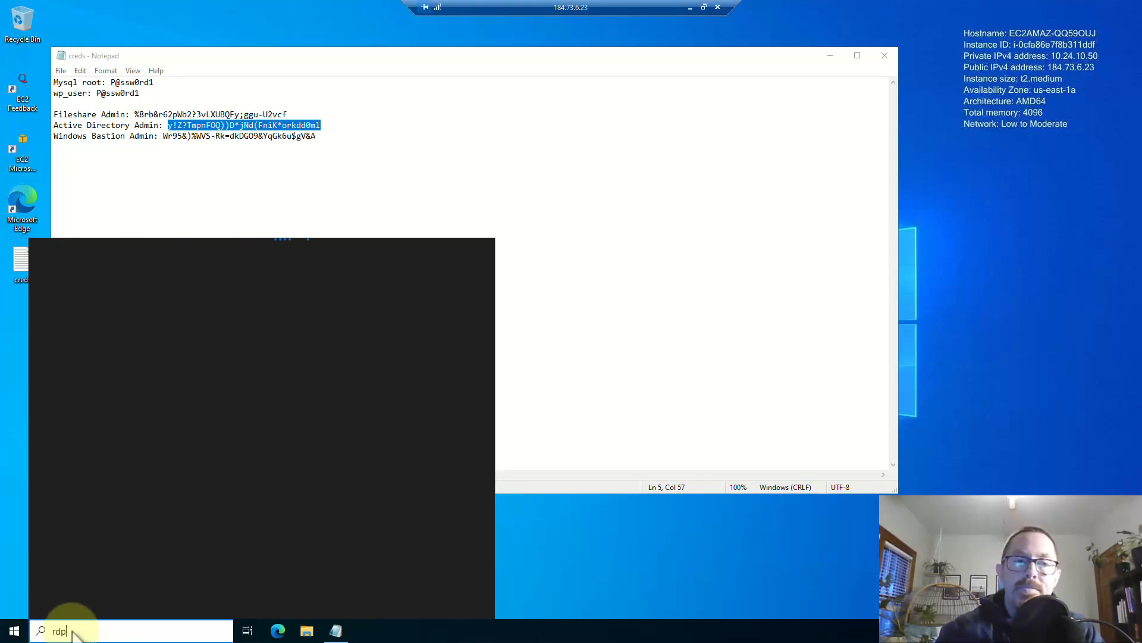
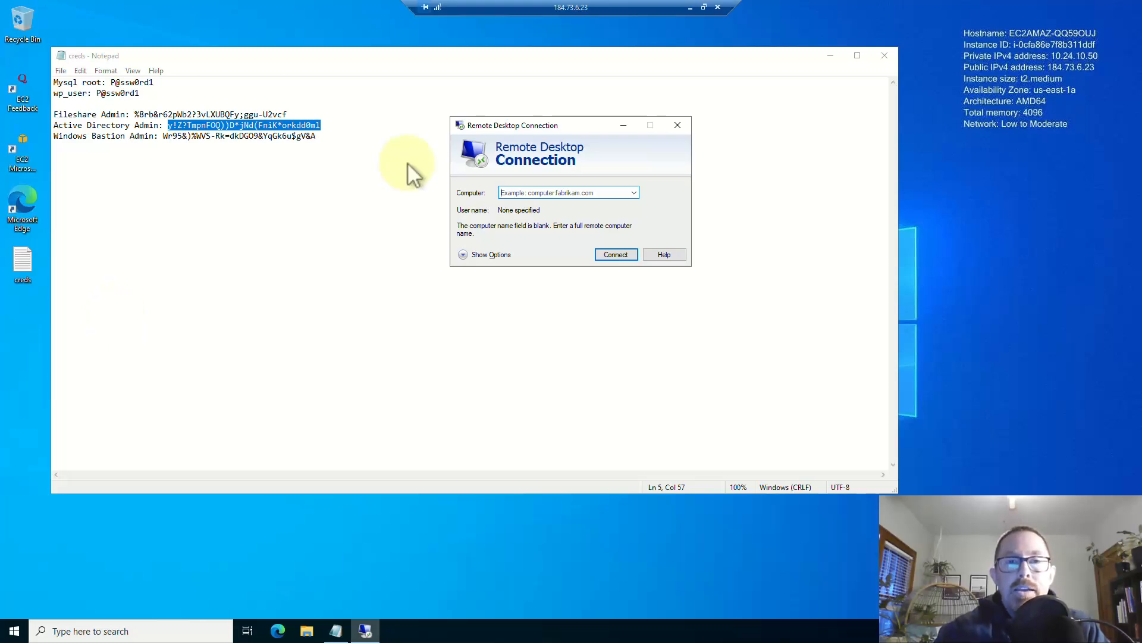
# Step: Replace the mistyped '172.' in the Computer box with the internal address '10.24.30'
pyautogui.write('172.')
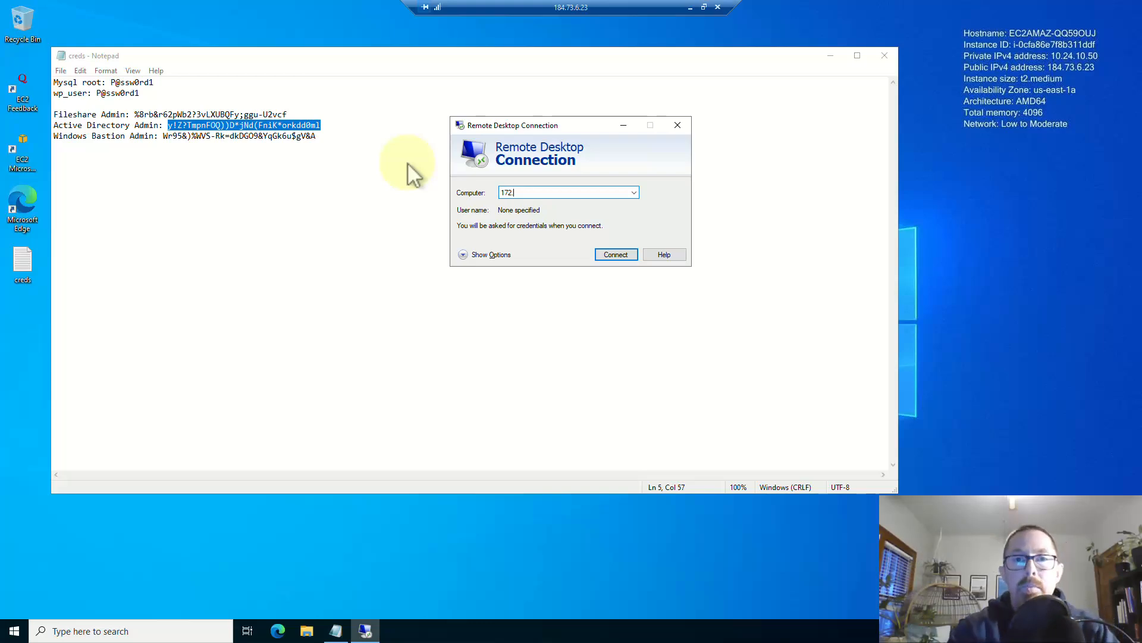
pyautogui.press('BackSpace')
pyautogui.press('BackSpace')
pyautogui.press('BackSpace')
pyautogui.press('BackSpace')
pyautogui.write('10.24.30')
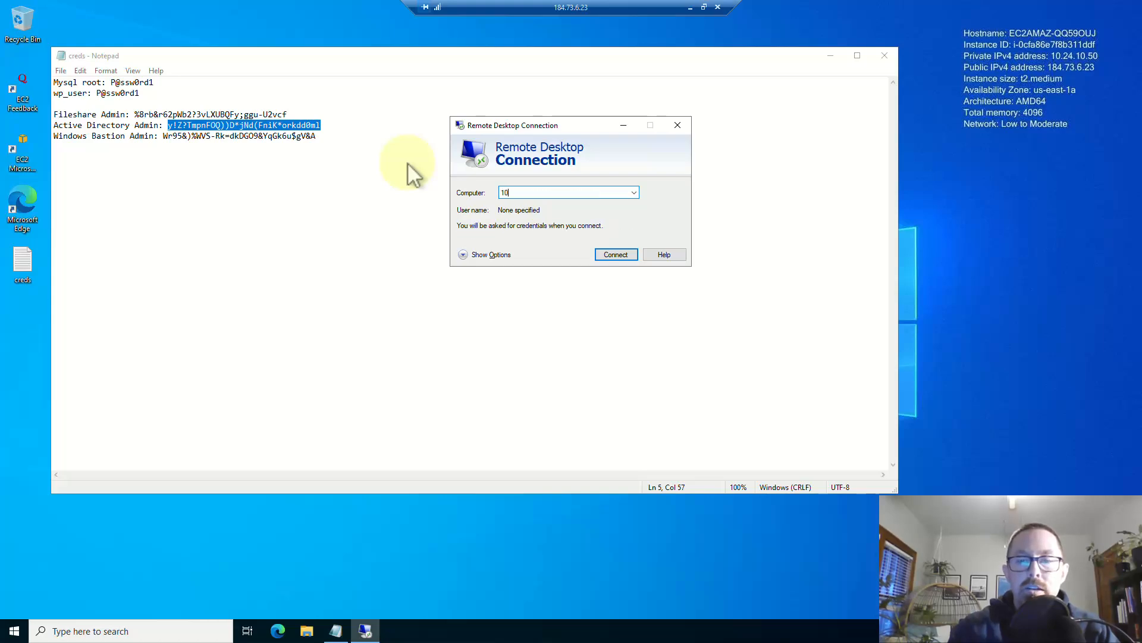
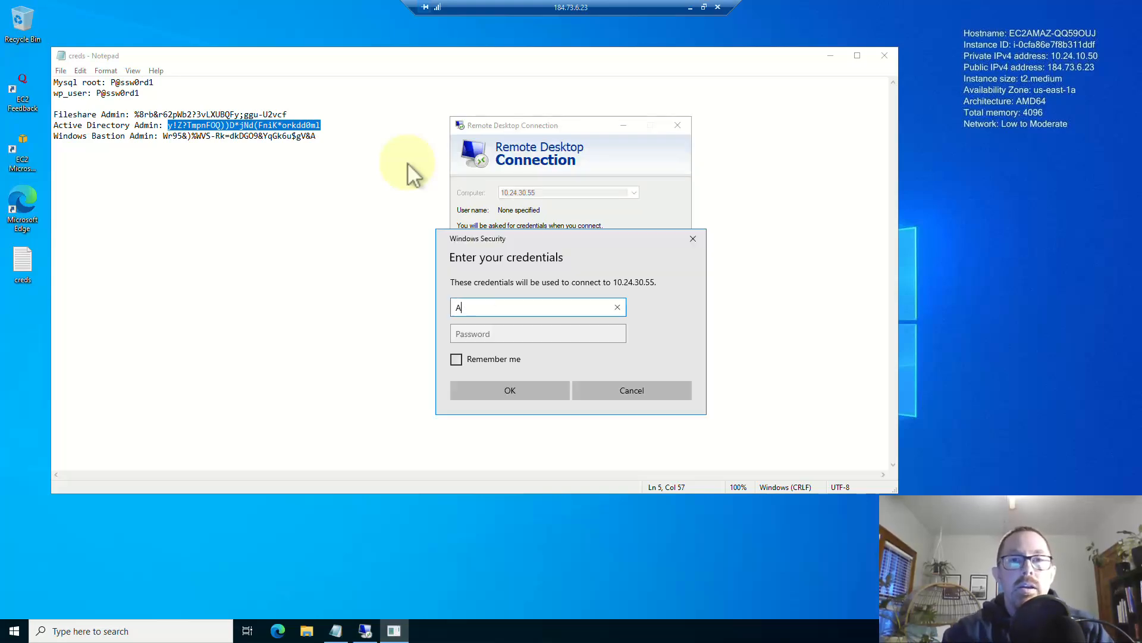
# Step: Enter 'Administrator' as the user name in the Windows Security credentials prompt for 10.24.30.55
pyautogui.write('istrator')
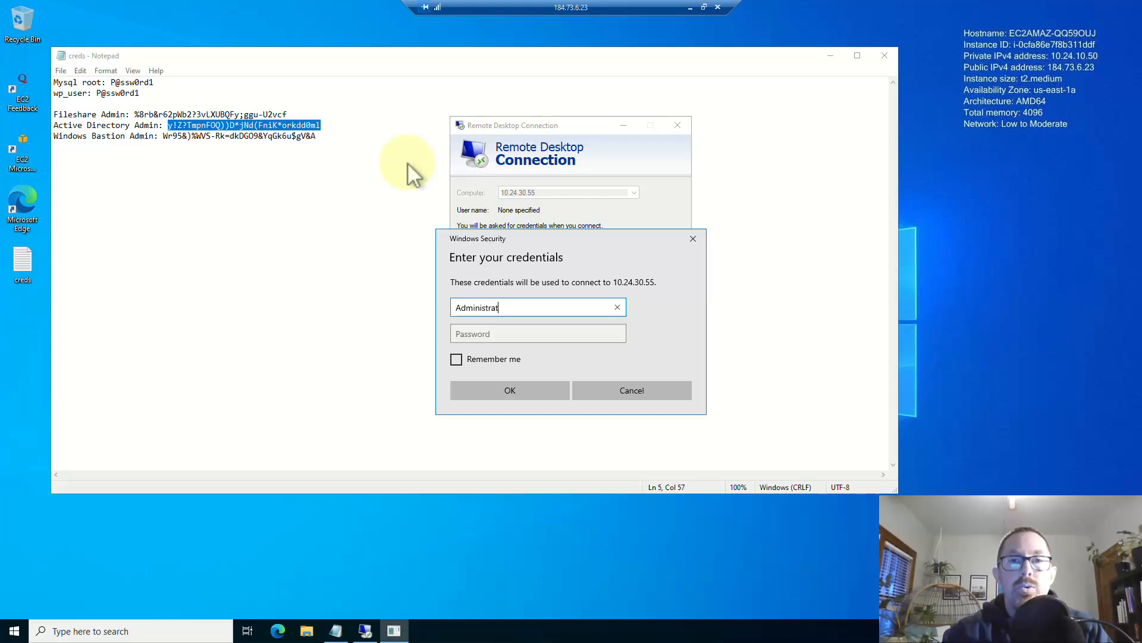
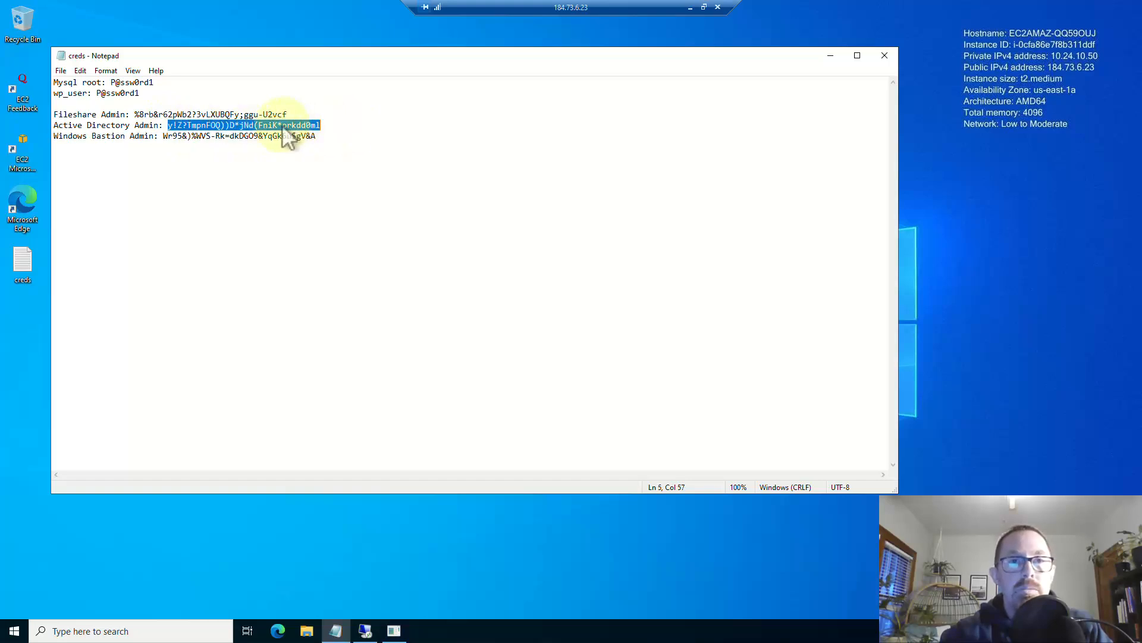
# Step: Copy the selected Active Directory Admin password in creds.txt using the right-click Copy command
pyautogui.rightClick(284, 129)
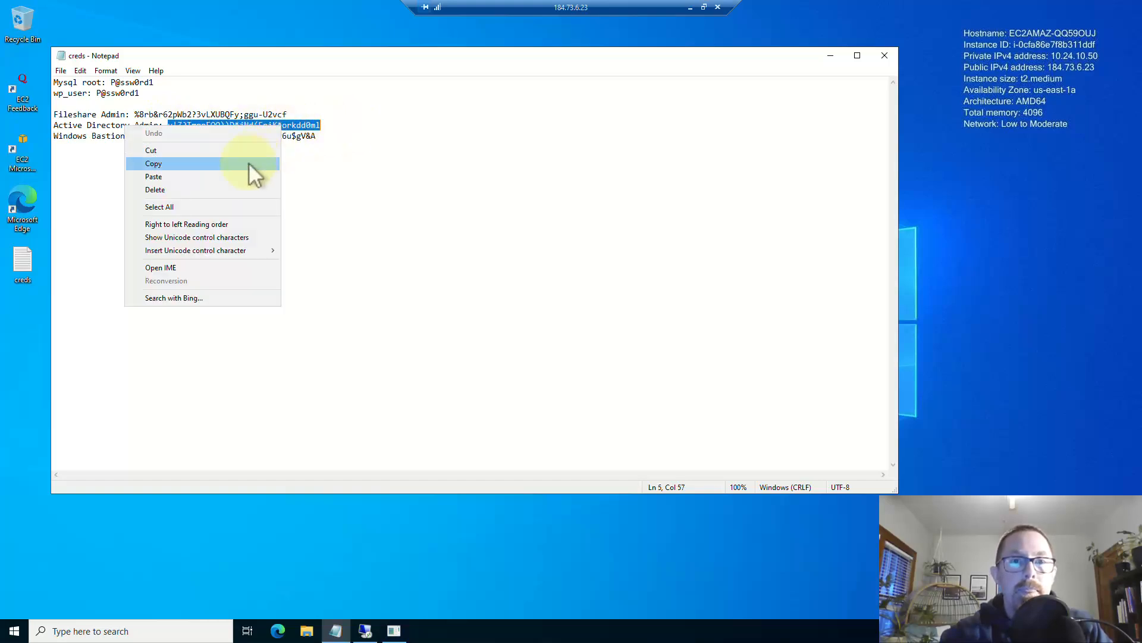
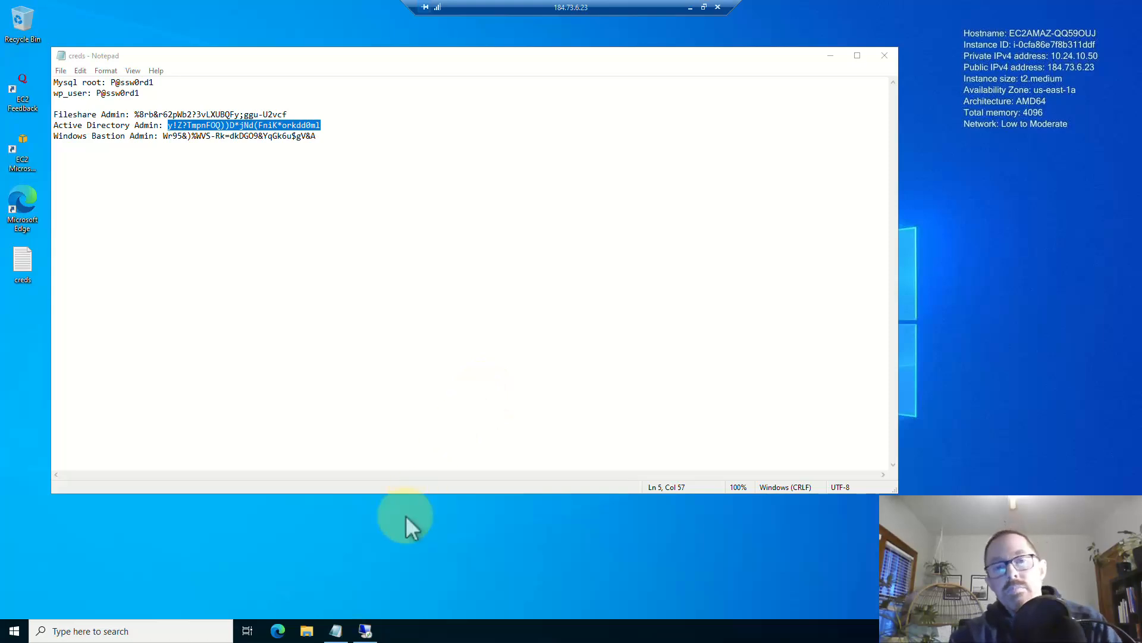
# Step: Connect to the remote server, accepting its untrusted certificate
pyautogui.click(370, 613)
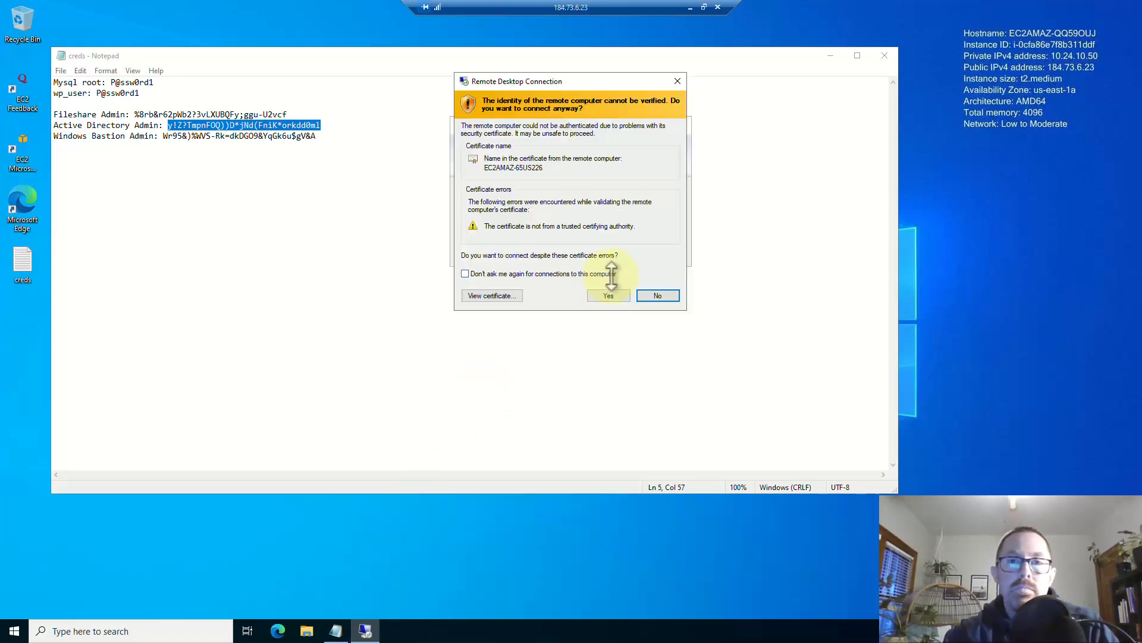
pyautogui.click(602, 292)
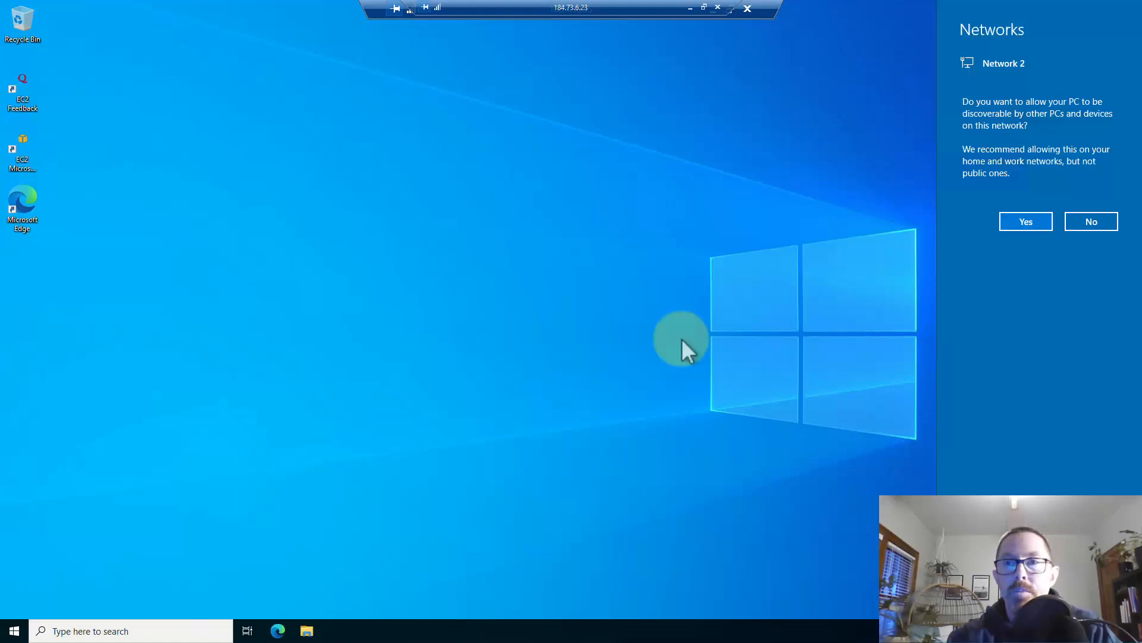
# Step: Allow network discovery, launch Server Manager, and permanently dismiss the Admin Center message
pyautogui.click(1039, 221)
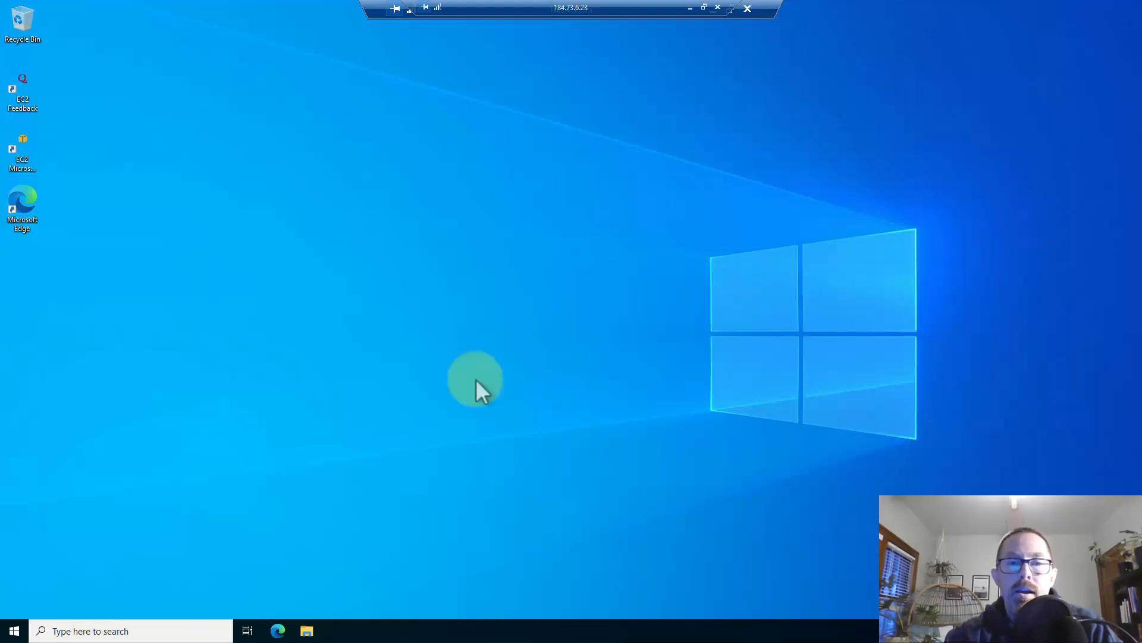
pyautogui.click(15, 632)
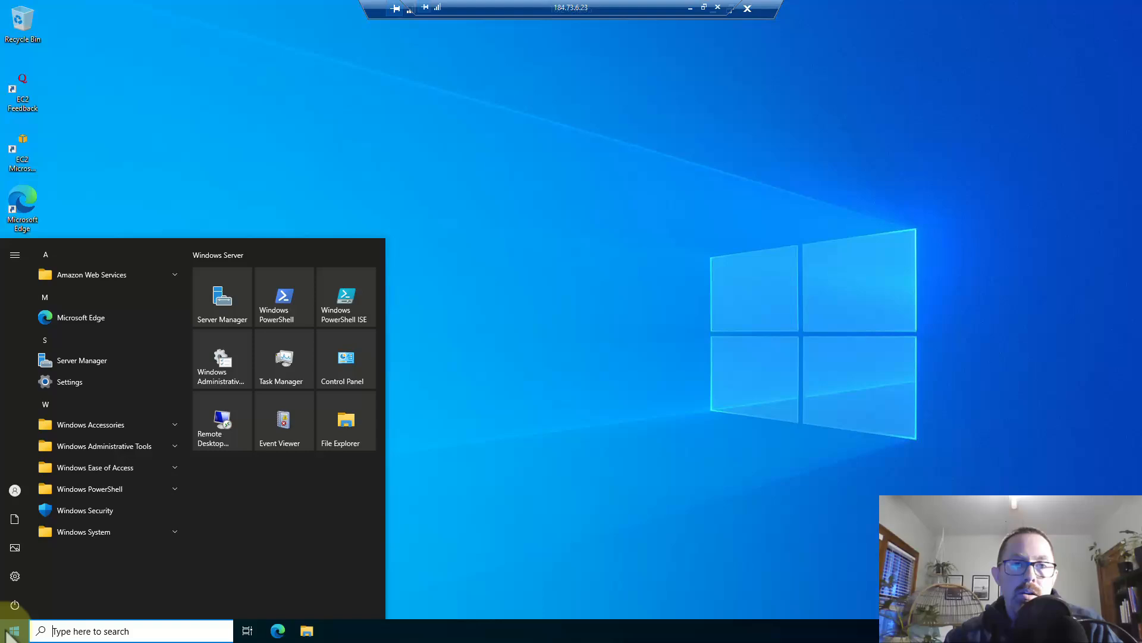
pyautogui.click(222, 300)
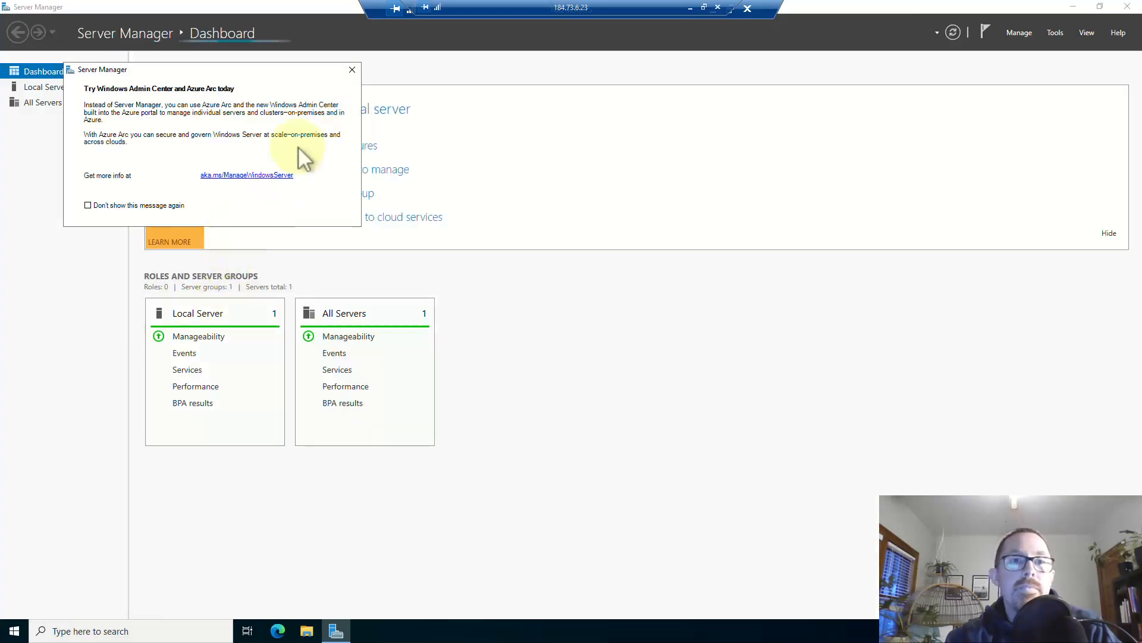
pyautogui.click(154, 204)
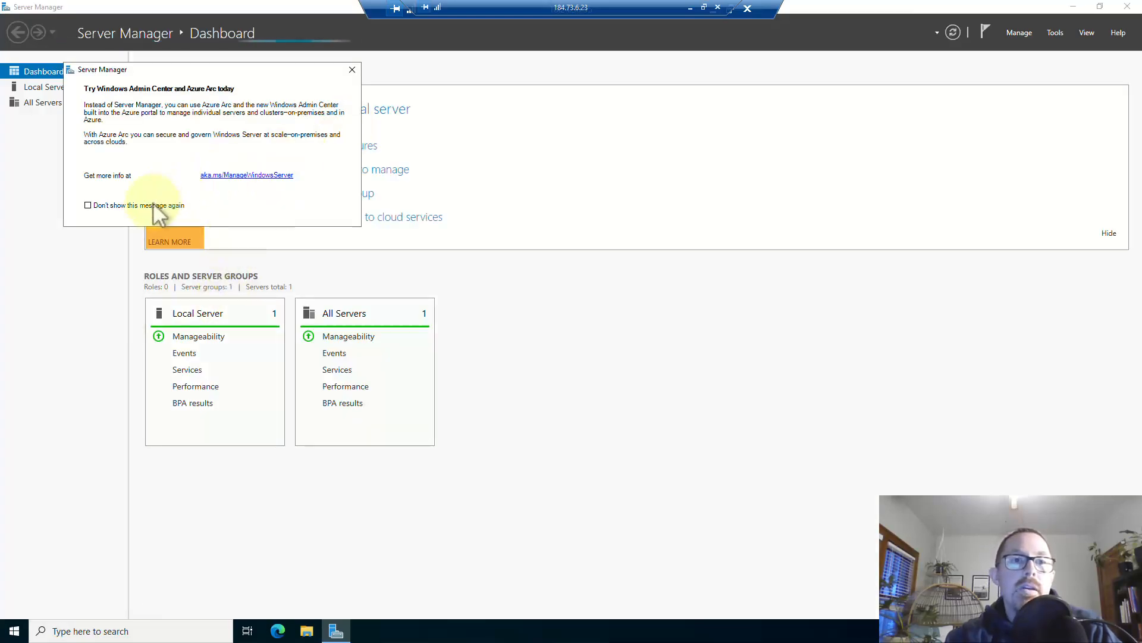
pyautogui.click(353, 70)
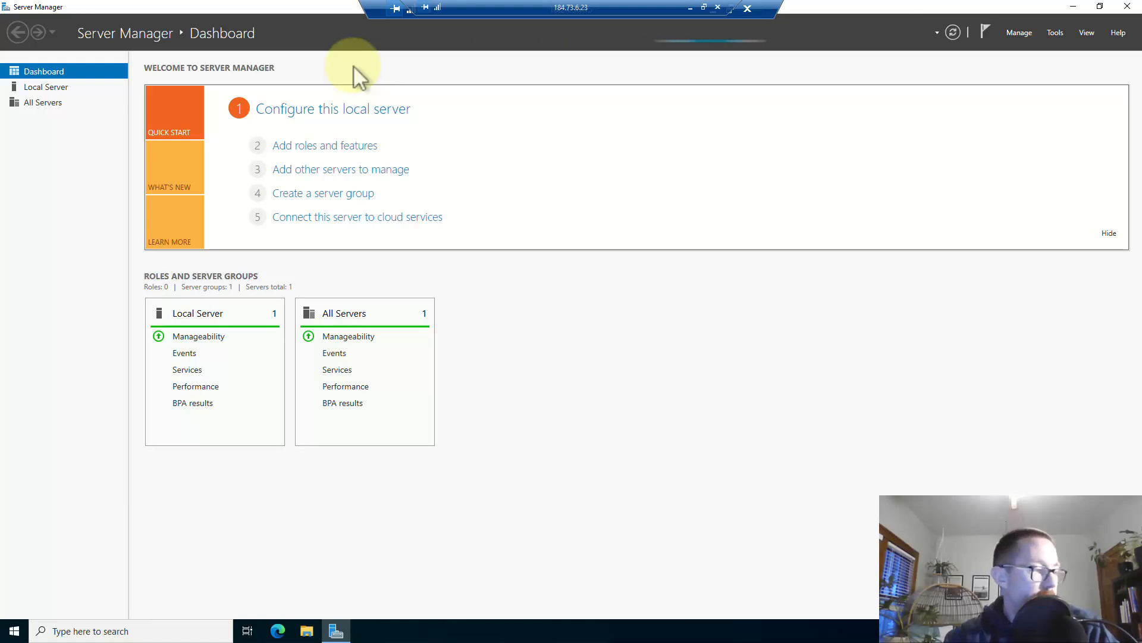
# Step: In Add Roles and Features, select the Active Directory Domain Services role with its management tools
pyautogui.click(354, 146)
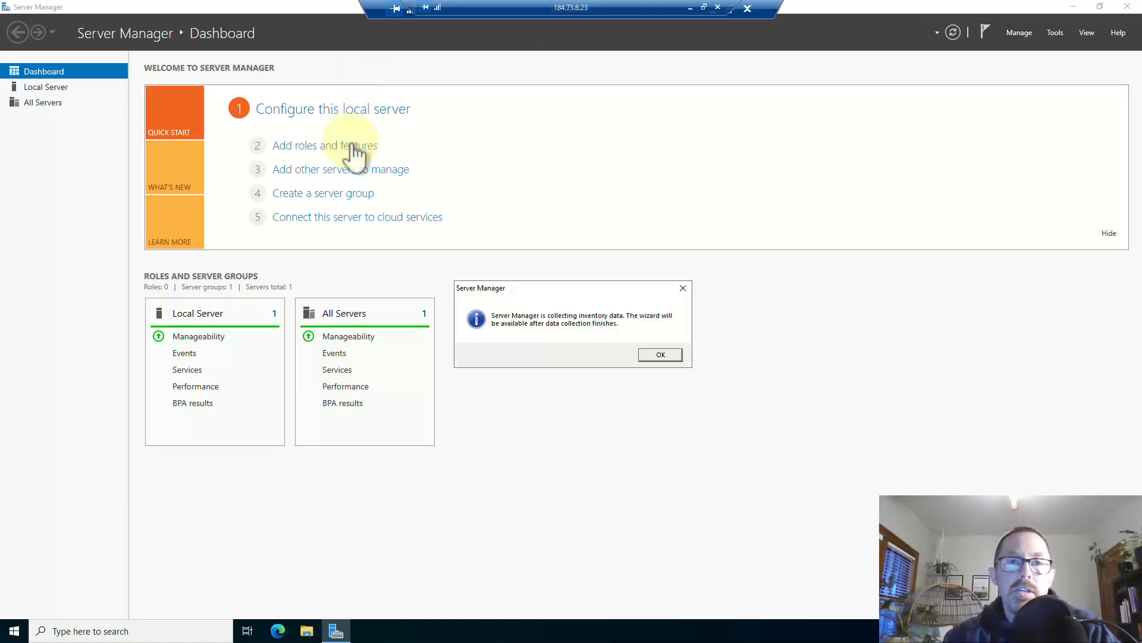
pyautogui.click(665, 358)
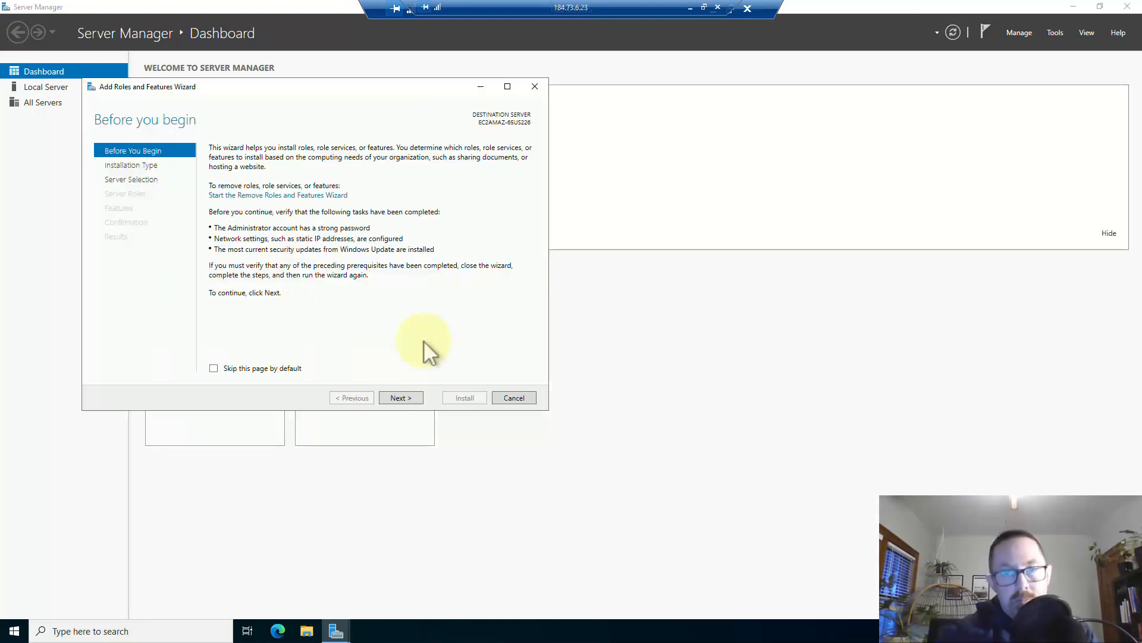
pyautogui.click(401, 396)
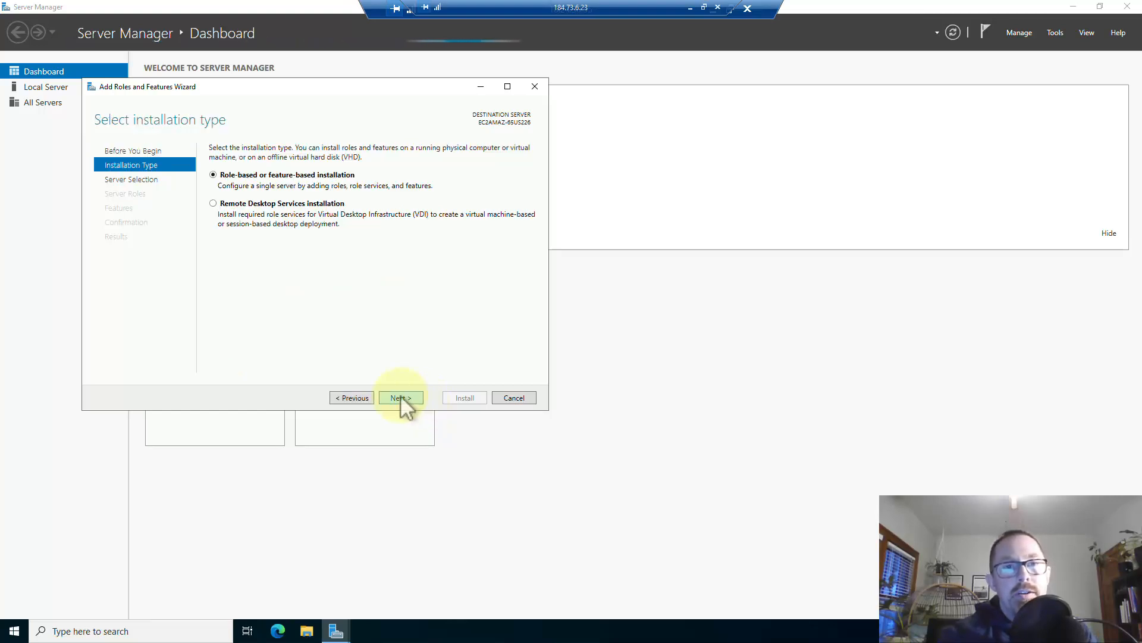
pyautogui.click(401, 396)
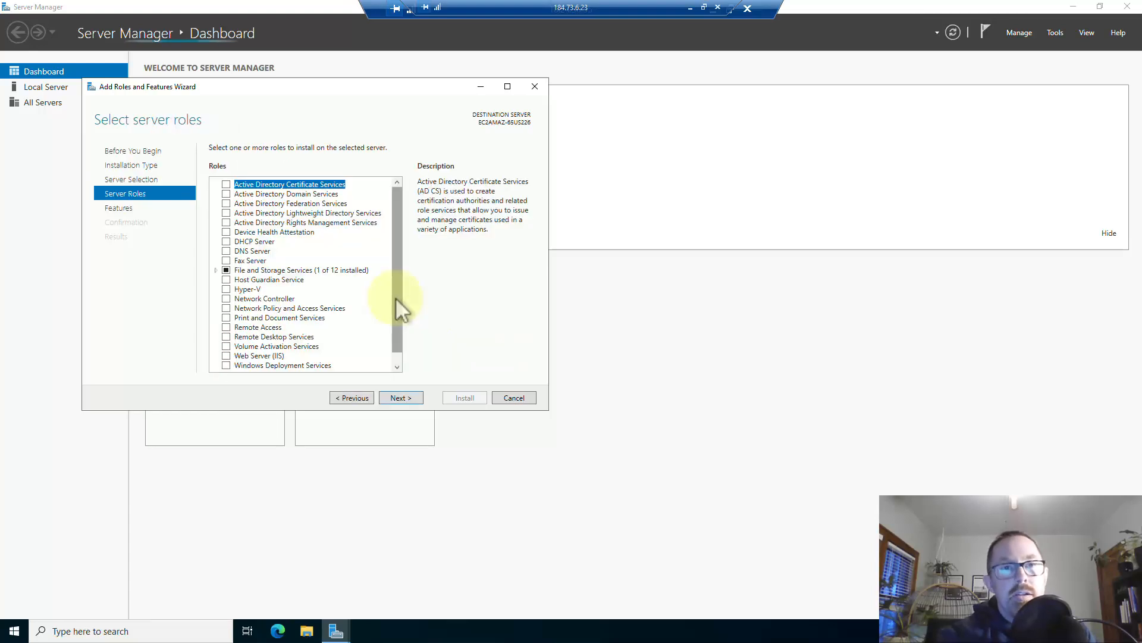
pyautogui.click(226, 194)
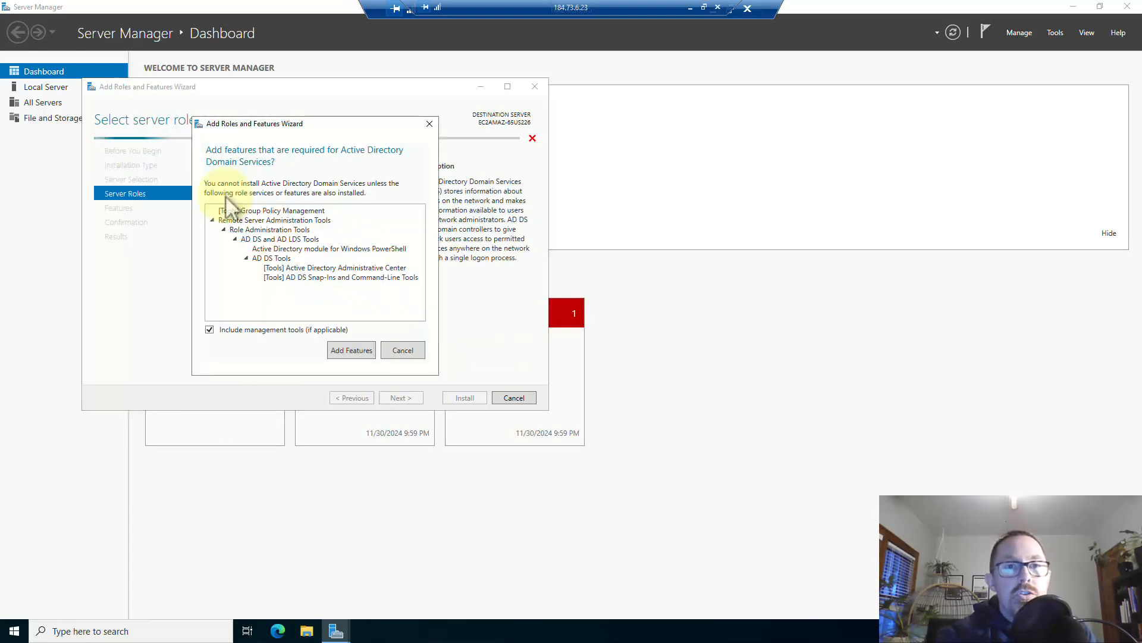
pyautogui.click(358, 349)
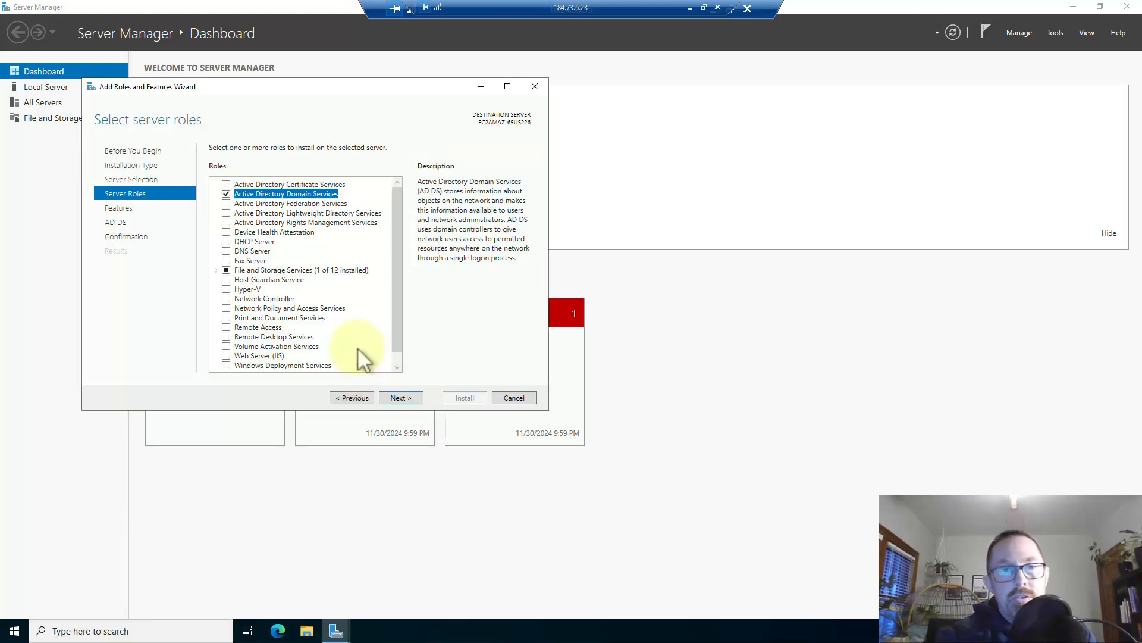
# Step: Allow automatic restarts and install AD DS, closing the wizard when finished
pyautogui.click(413, 399)
pyautogui.click(413, 399)
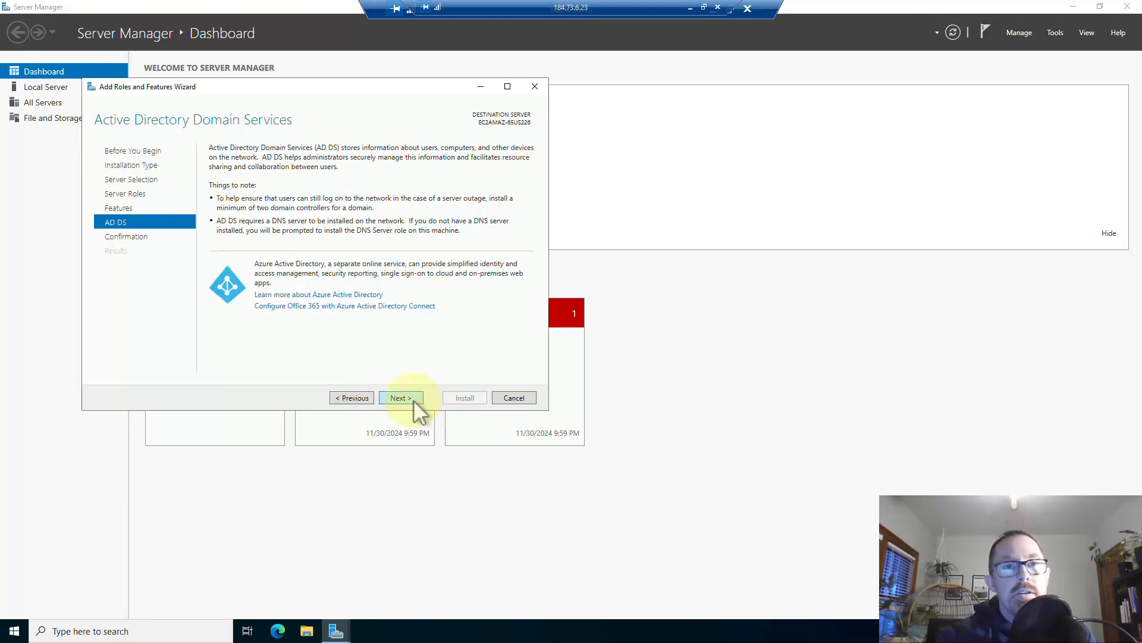
pyautogui.click(413, 398)
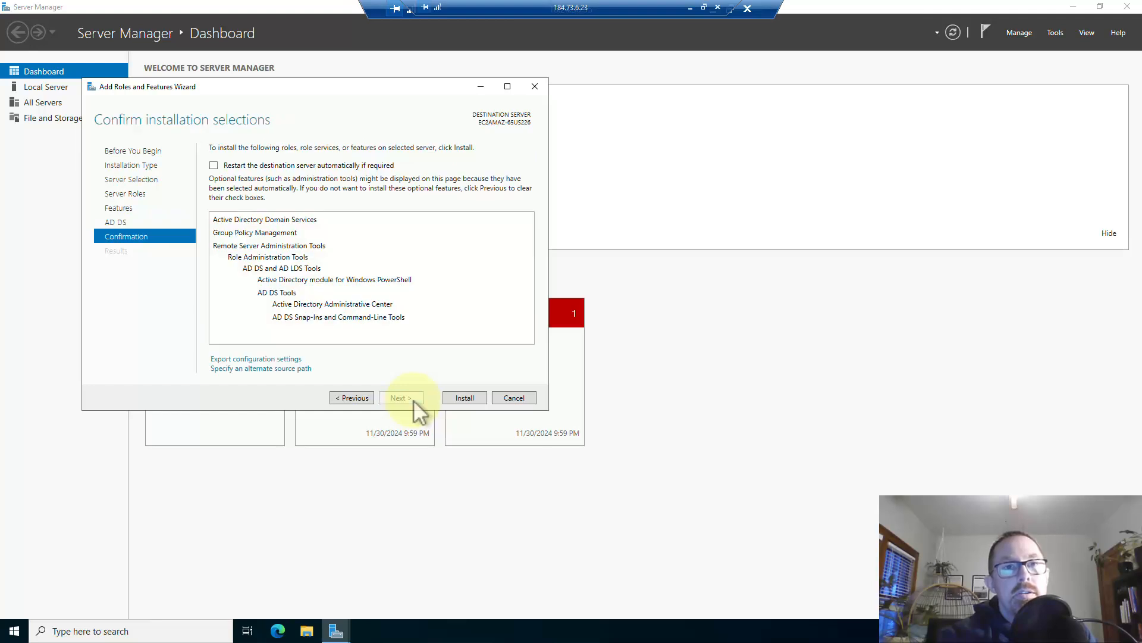
pyautogui.click(214, 165)
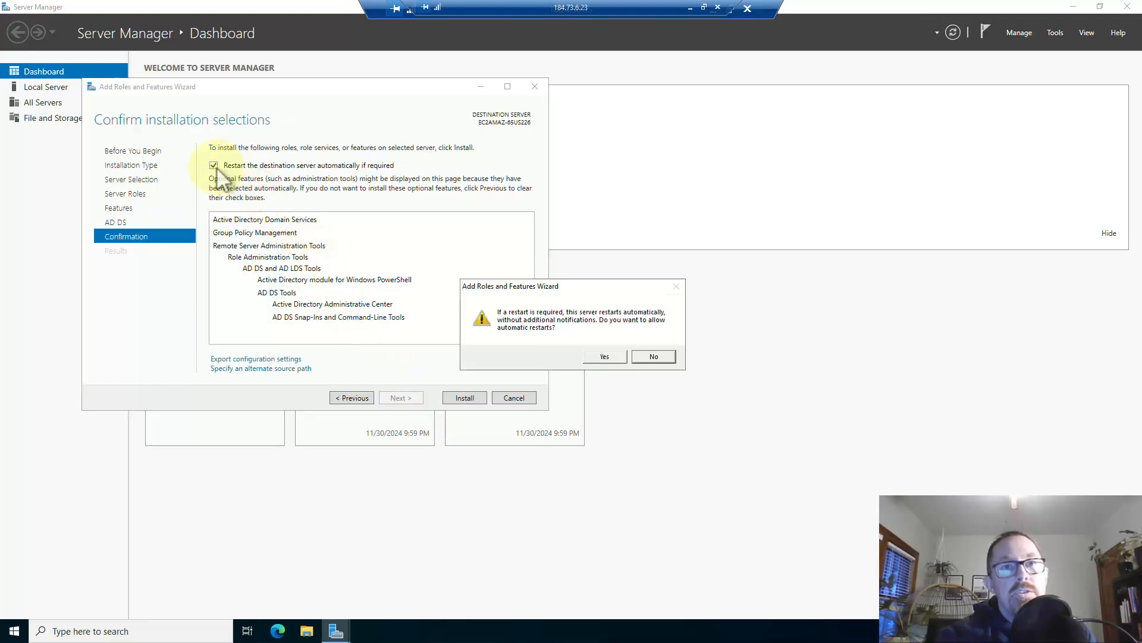
pyautogui.click(605, 357)
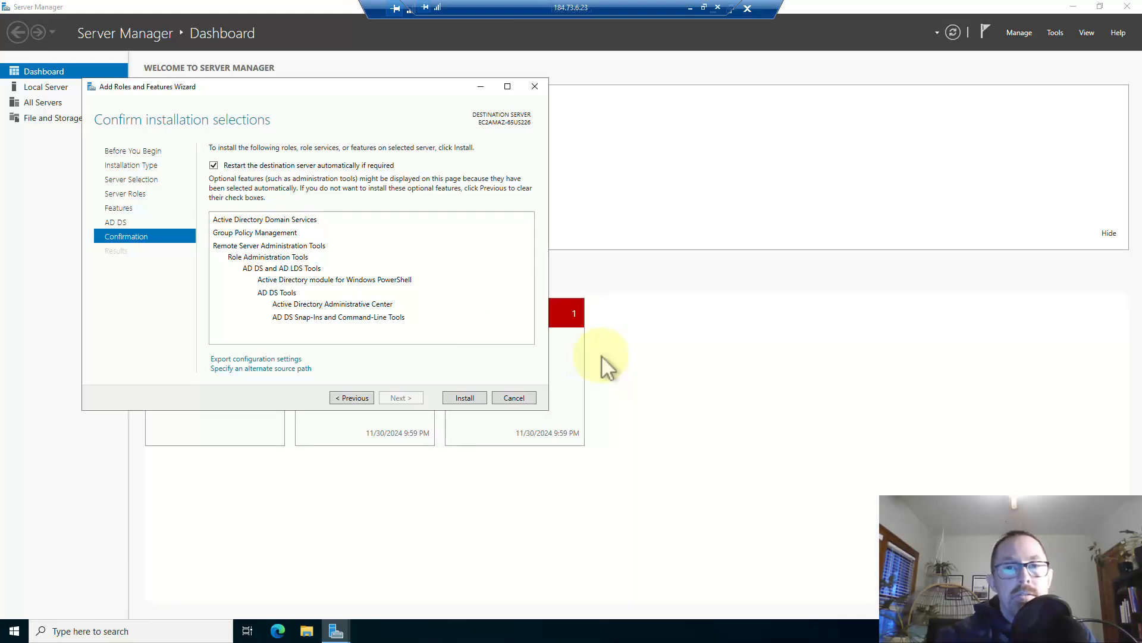
pyautogui.click(453, 397)
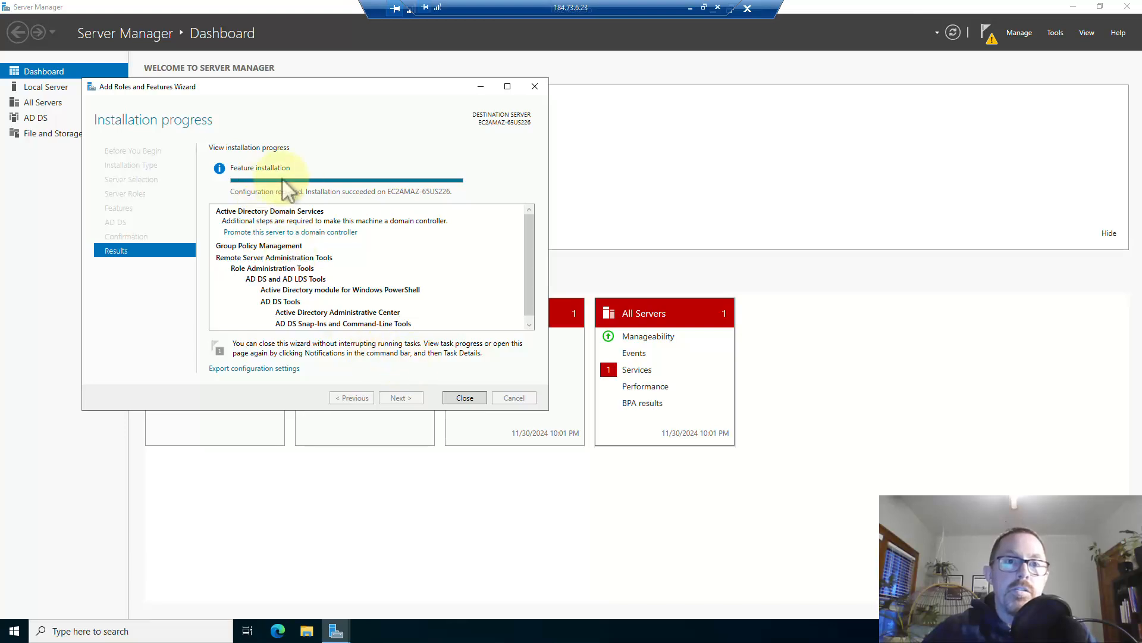
pyautogui.click(465, 398)
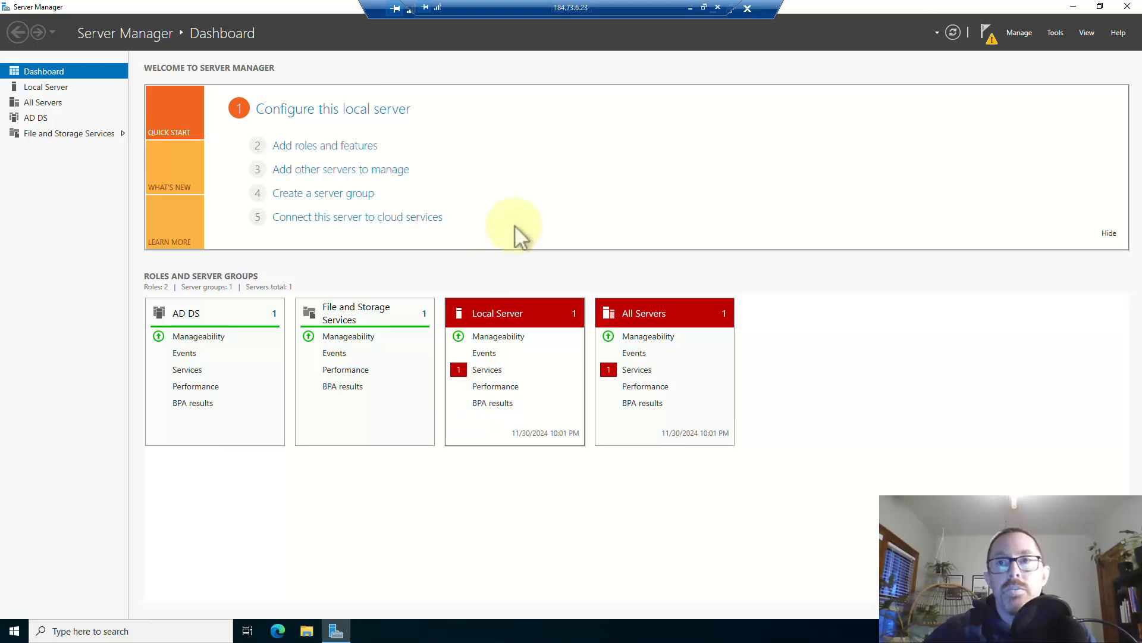
# Step: Start the domain controller promotion, choosing Add a new forest with root domain marq.local
pyautogui.click(987, 36)
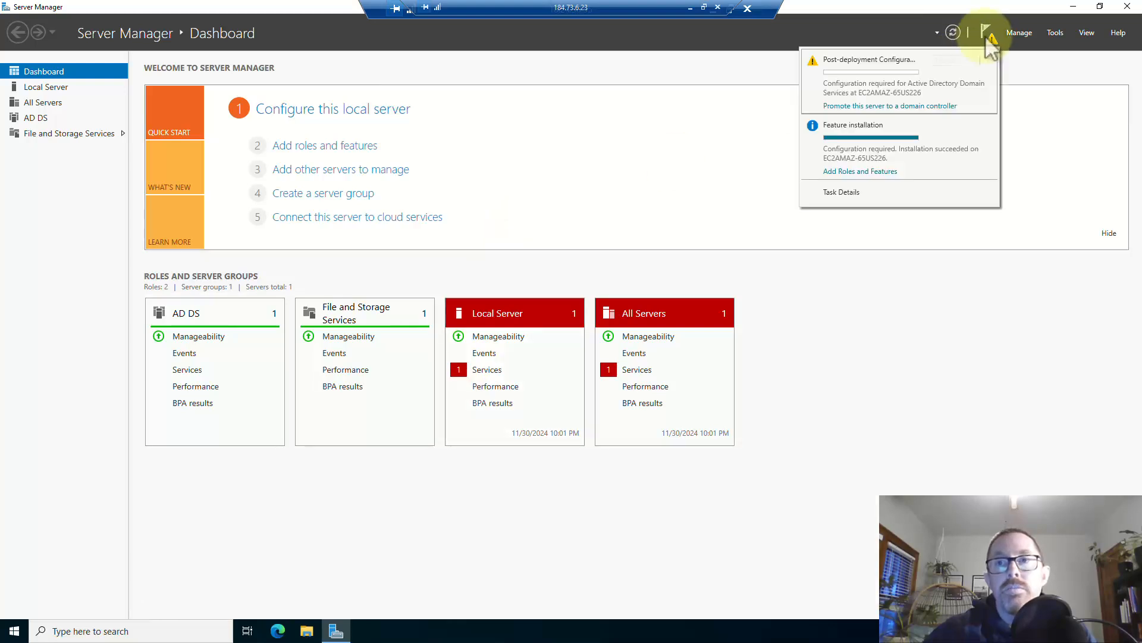
pyautogui.click(904, 107)
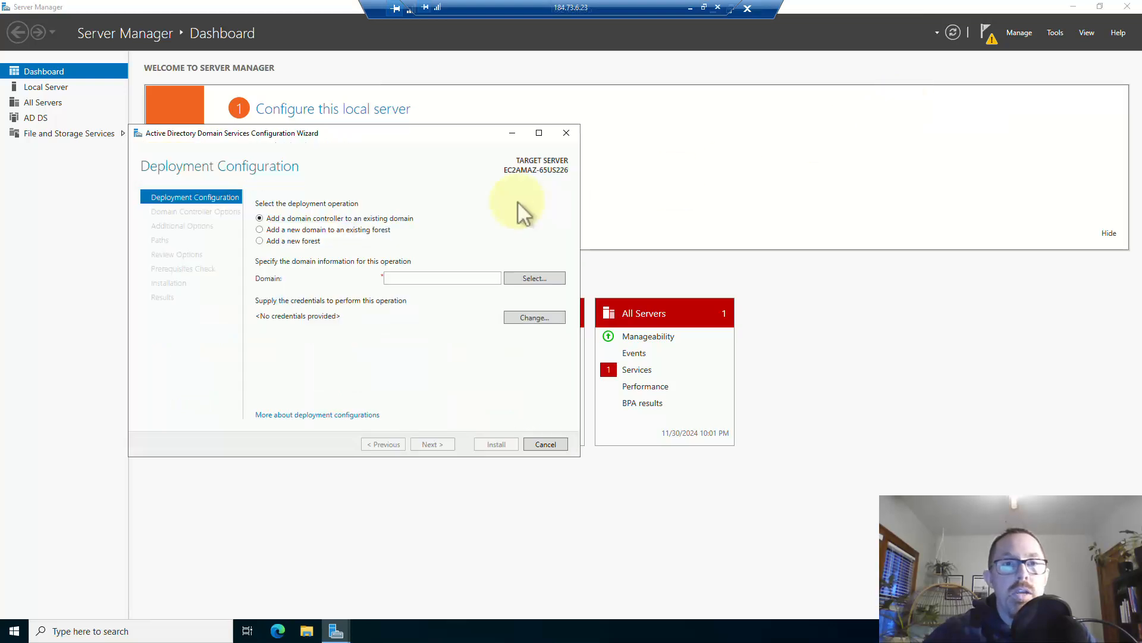
pyautogui.click(407, 279)
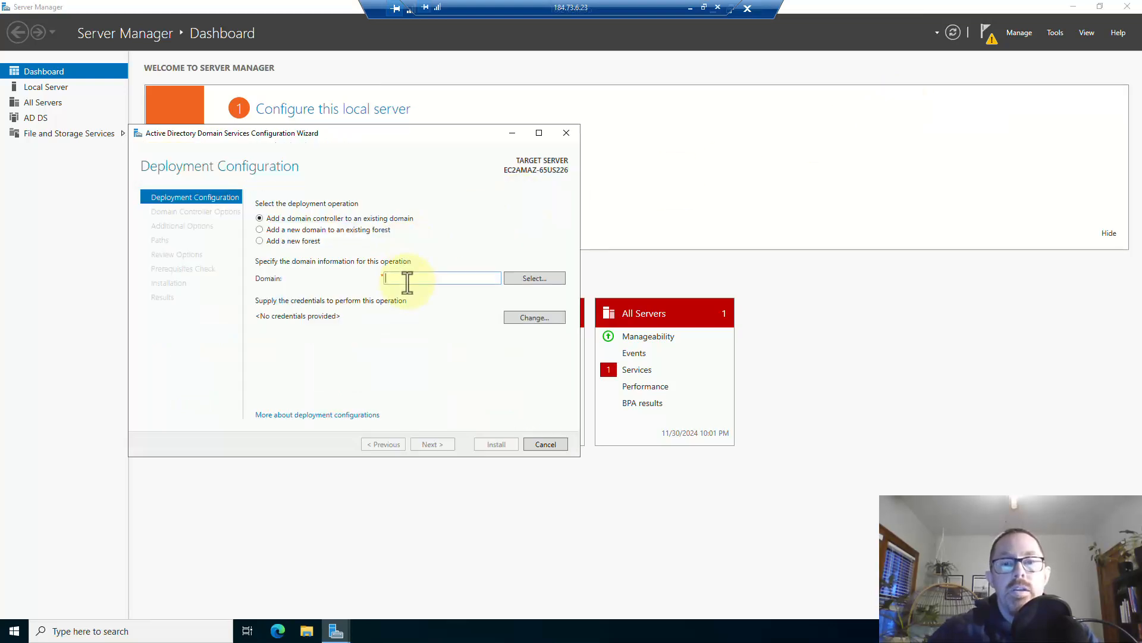
pyautogui.write('marc')
pyautogui.write('.loc')
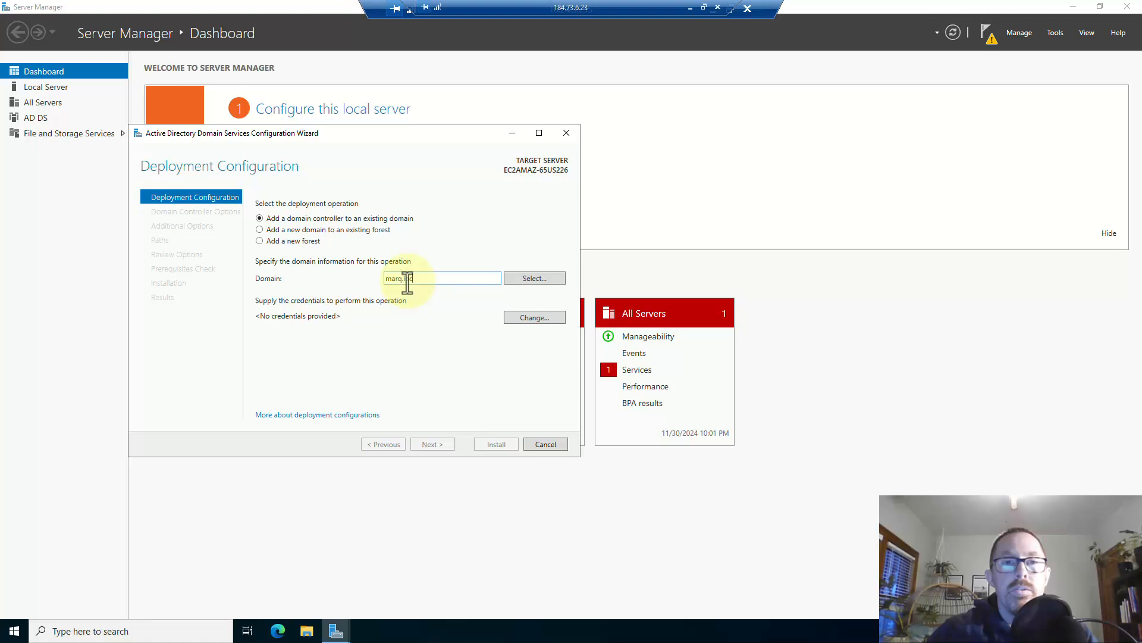
pyautogui.write('al')
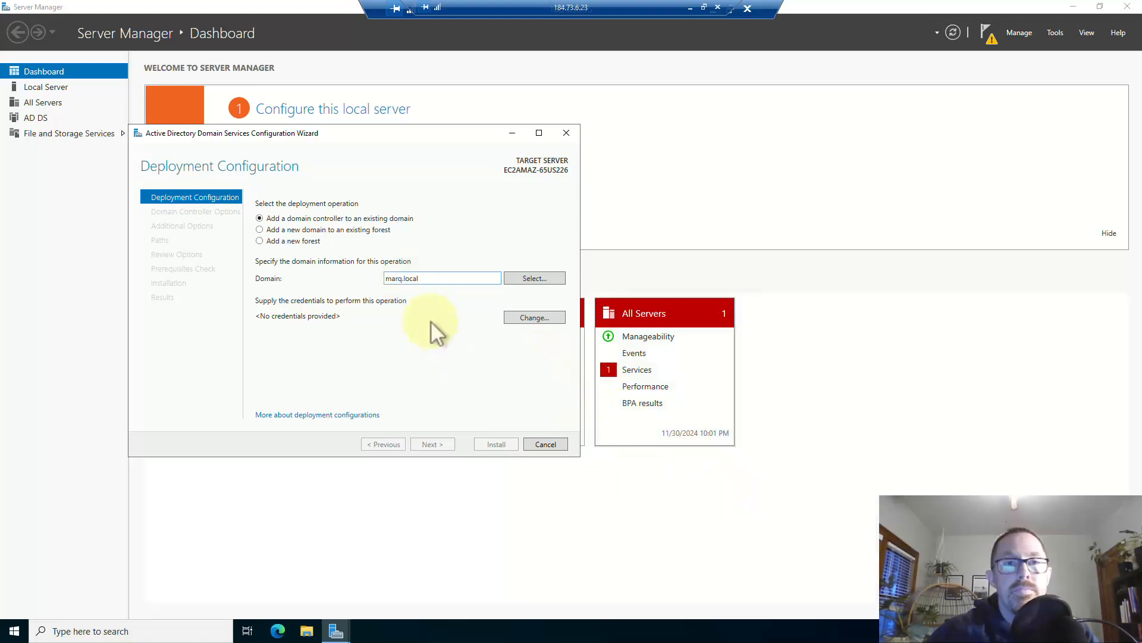
pyautogui.click(301, 242)
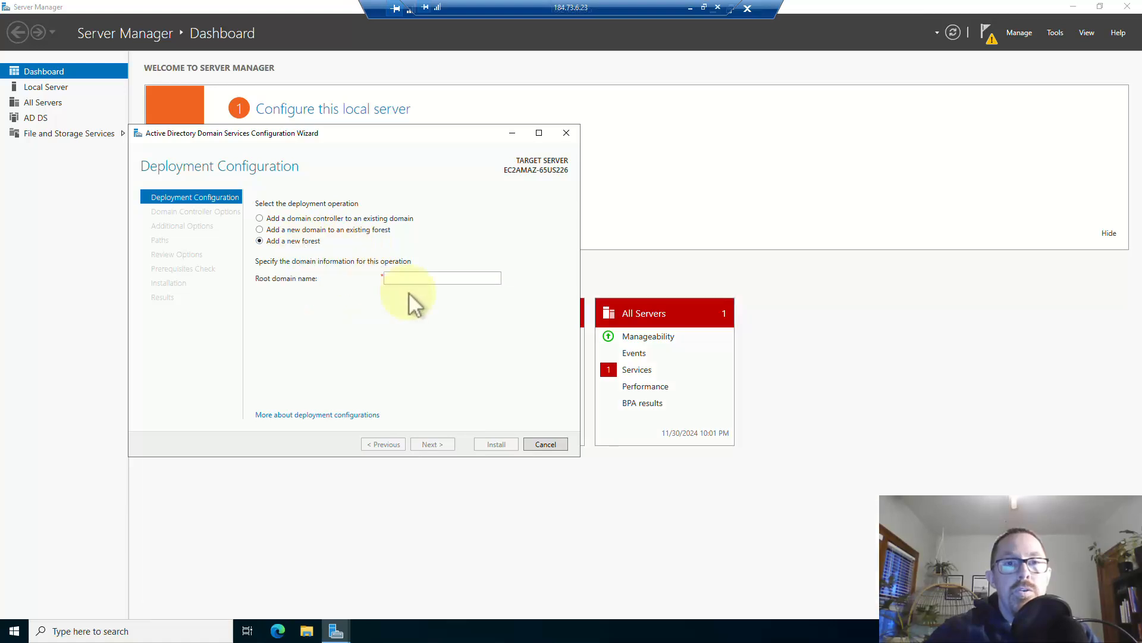
pyautogui.click(432, 281)
pyautogui.write('ma')
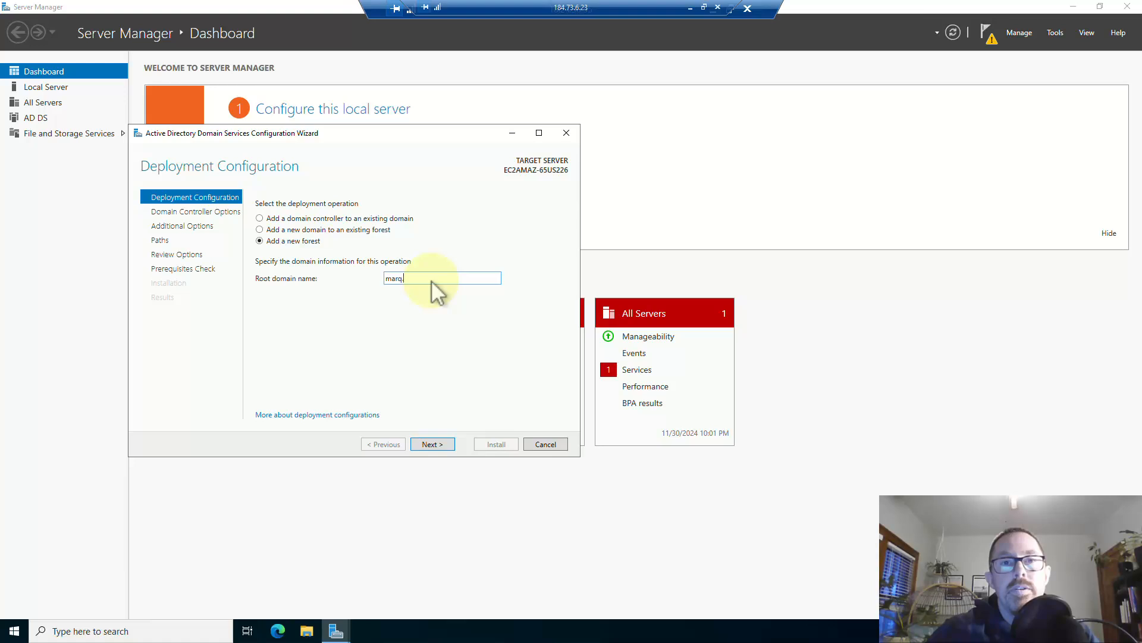
pyautogui.write('rq.local')
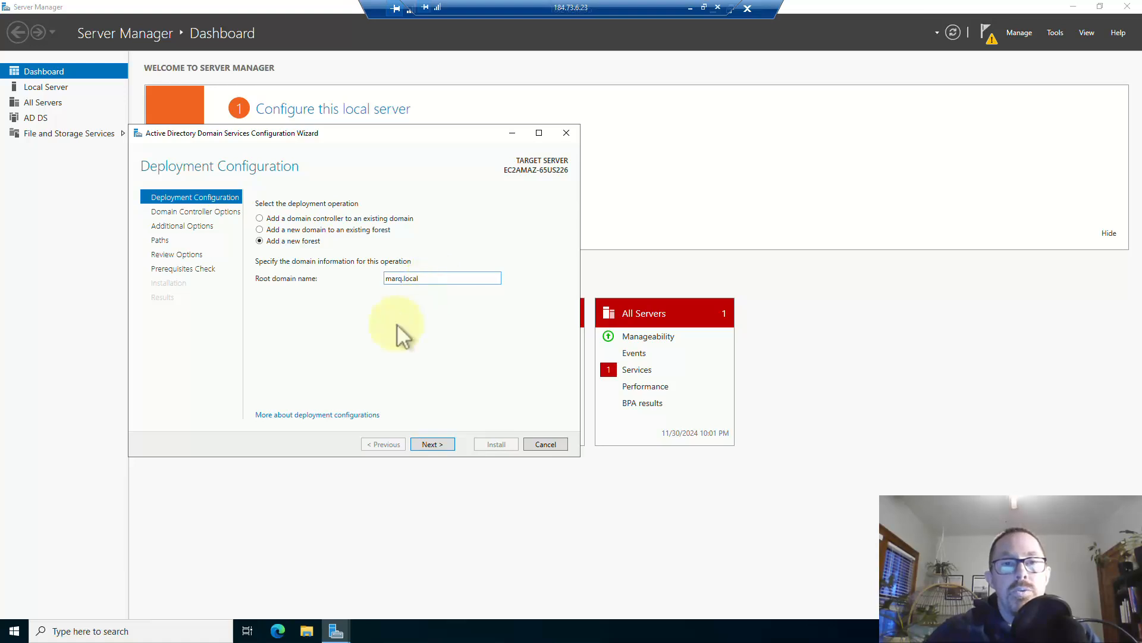
# Step: Keep default deployment and controller options, entering and confirming the DSRM password
pyautogui.click(433, 445)
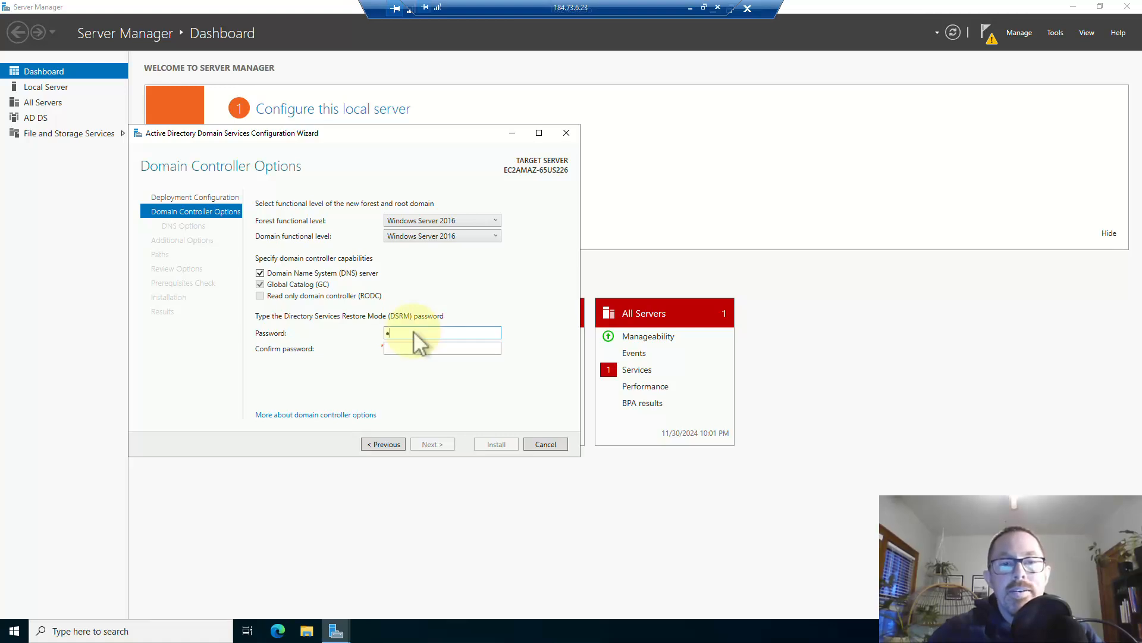
pyautogui.write('•••')
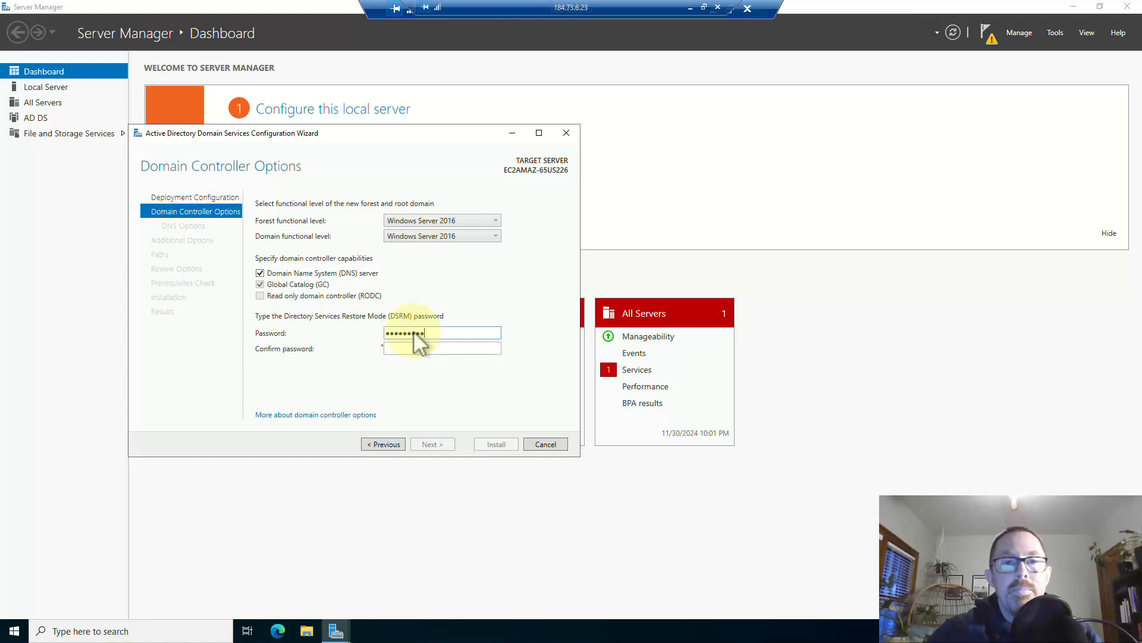
pyautogui.press('Tab')
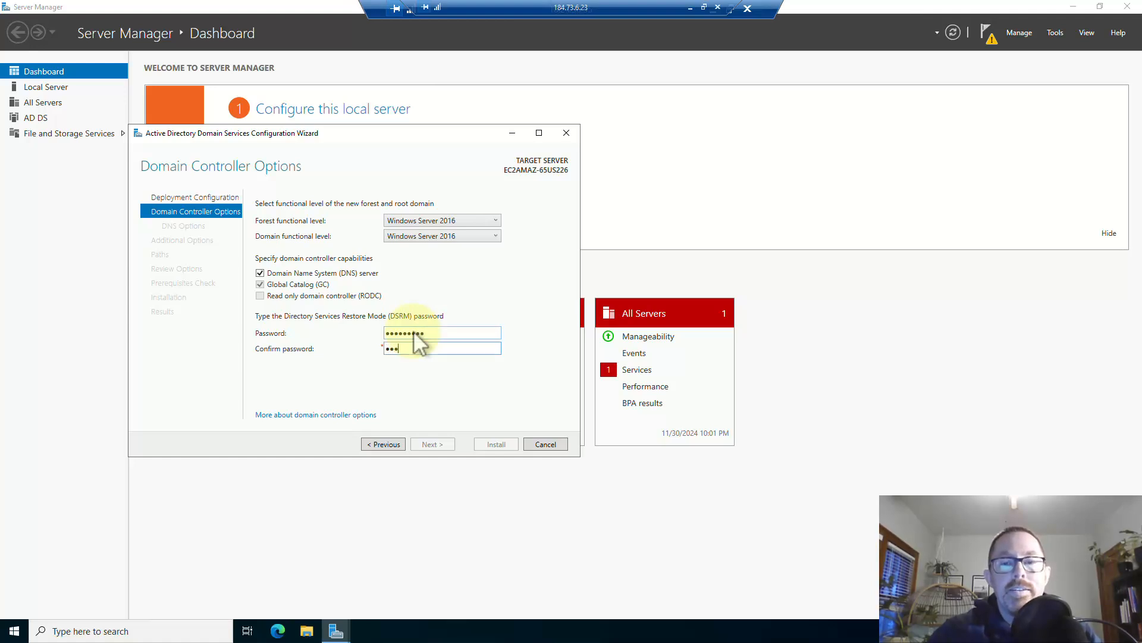
pyautogui.write('•••••••••')
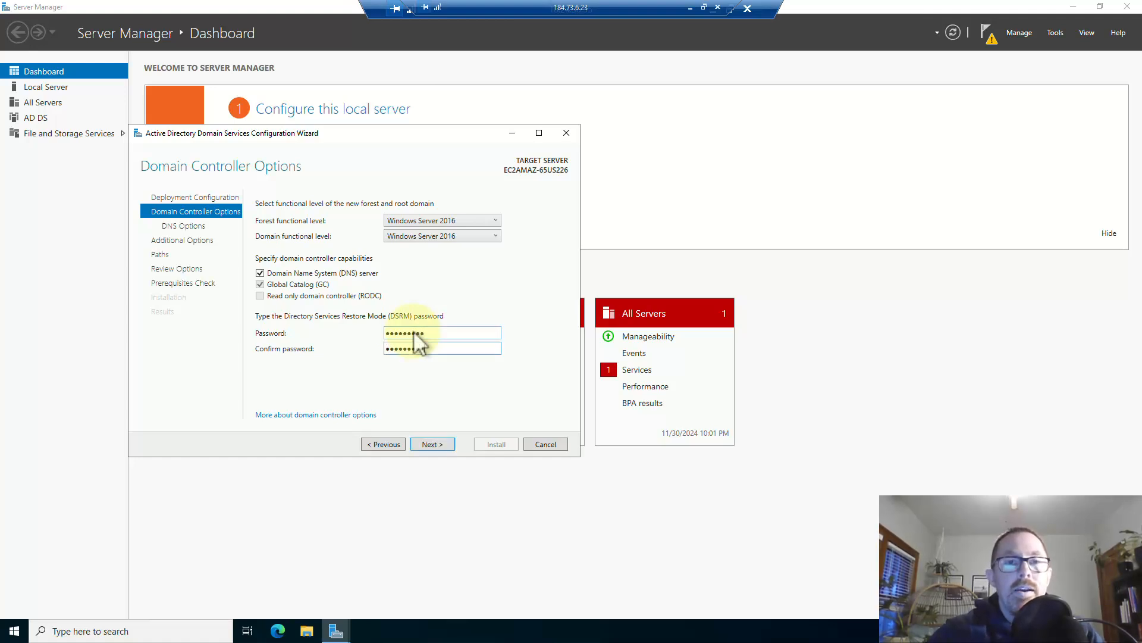
pyautogui.click(444, 445)
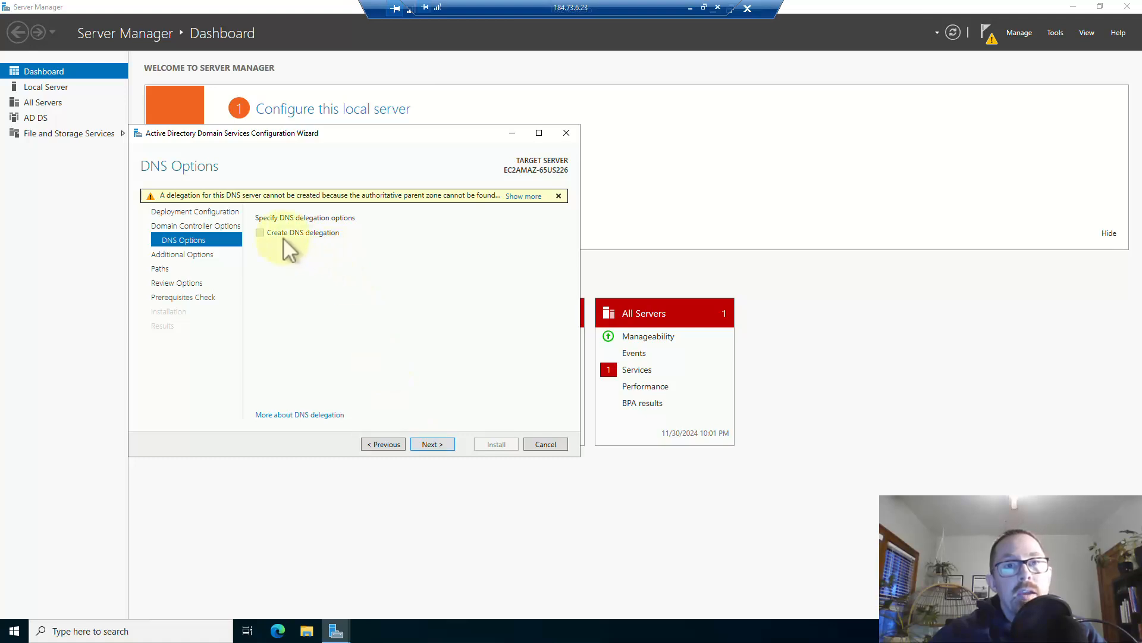
# Step: Accept NetBIOS name MARQ and default folders, pass prerequisites, and install the domain controller
pyautogui.click(443, 443)
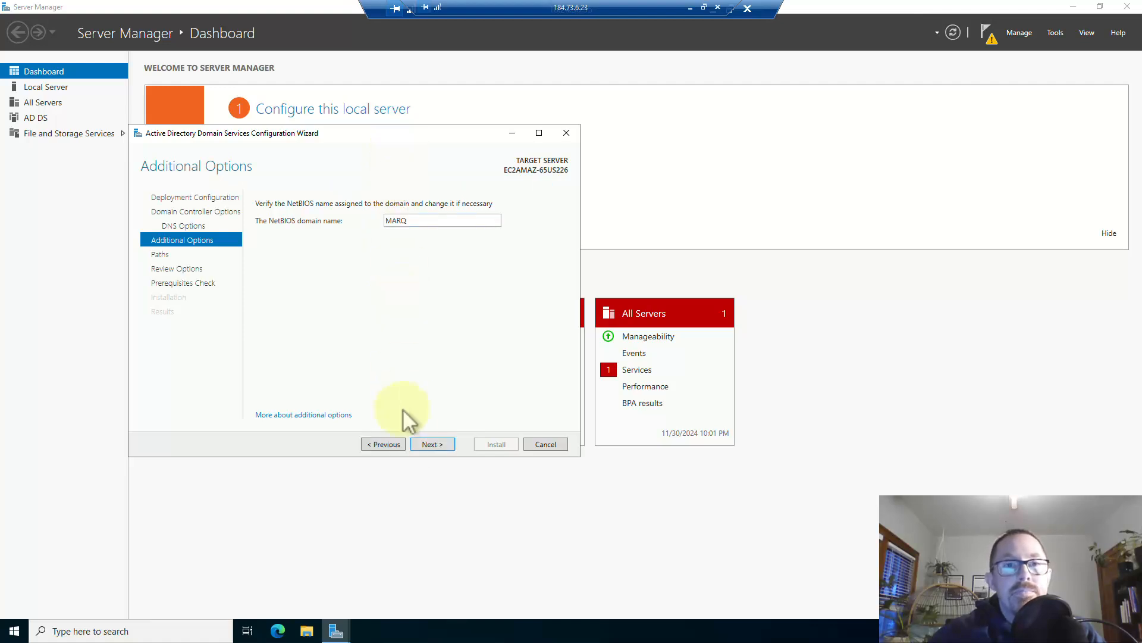
pyautogui.click(440, 445)
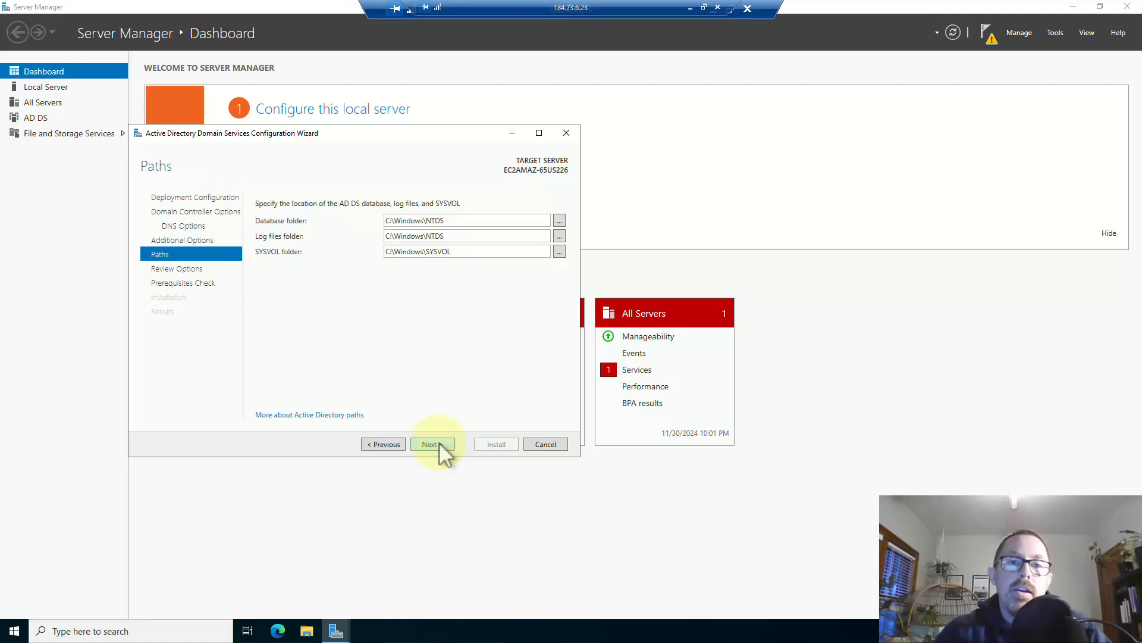
pyautogui.click(431, 444)
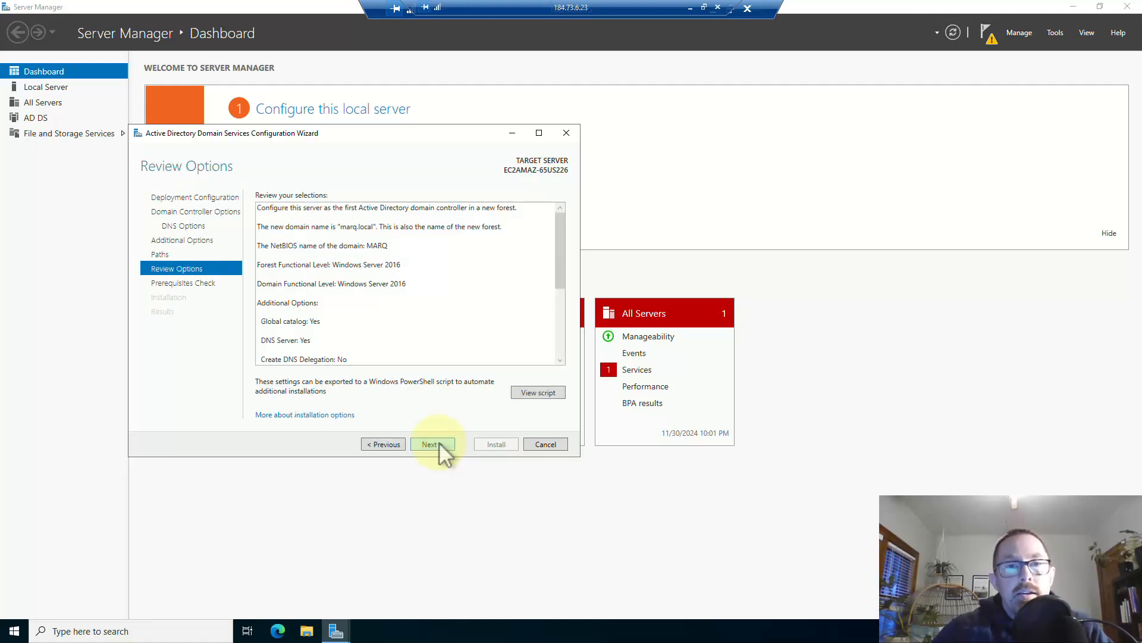
pyautogui.click(432, 445)
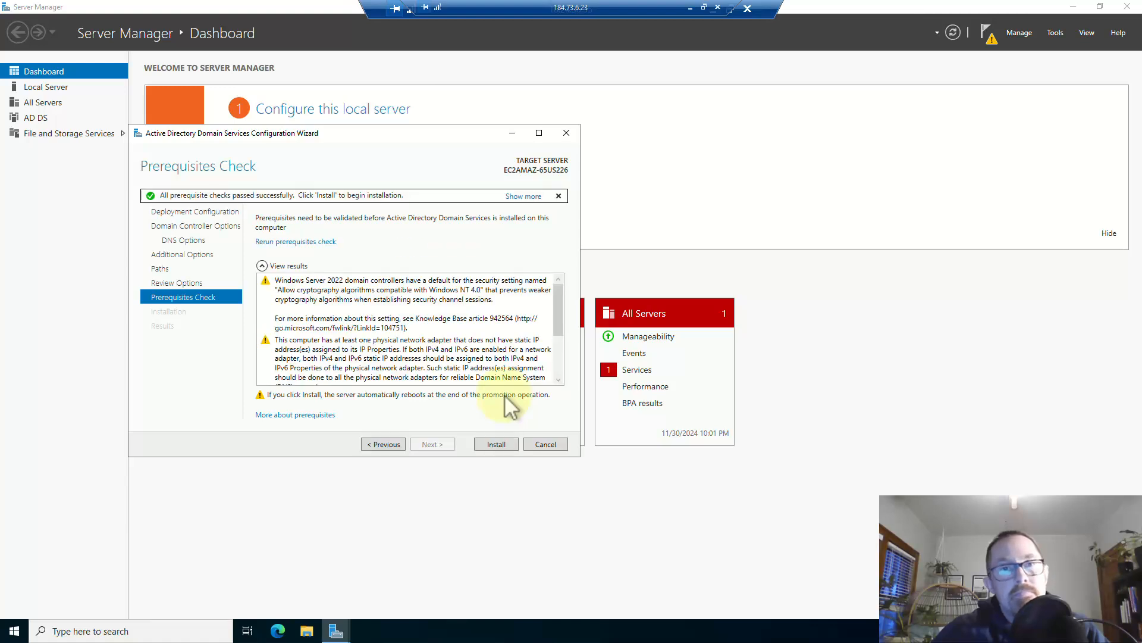
pyautogui.click(505, 446)
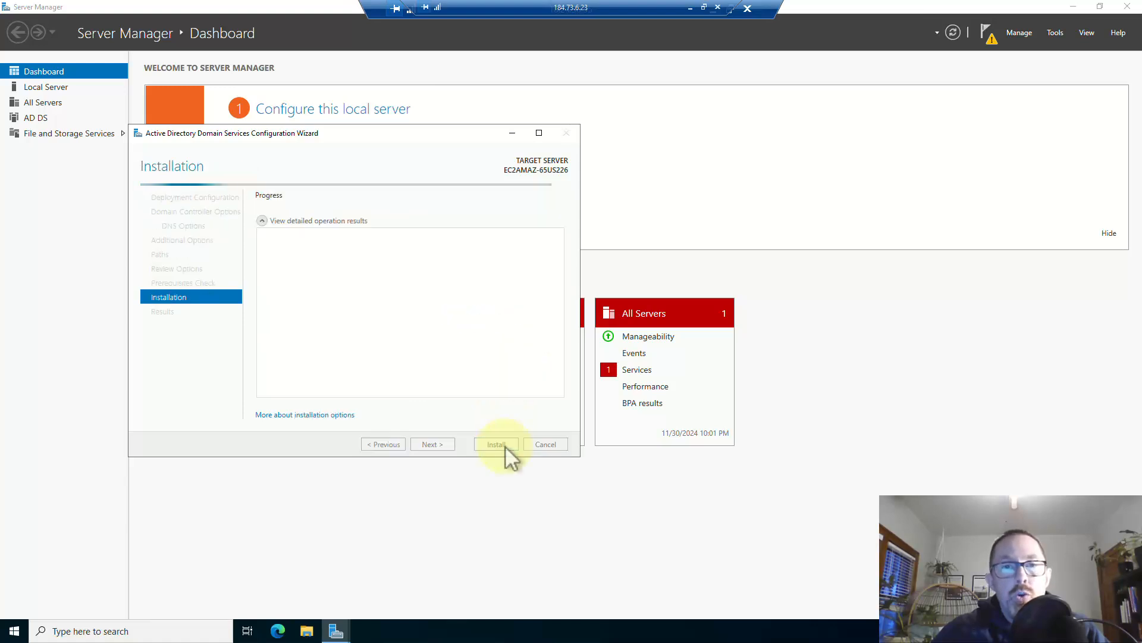
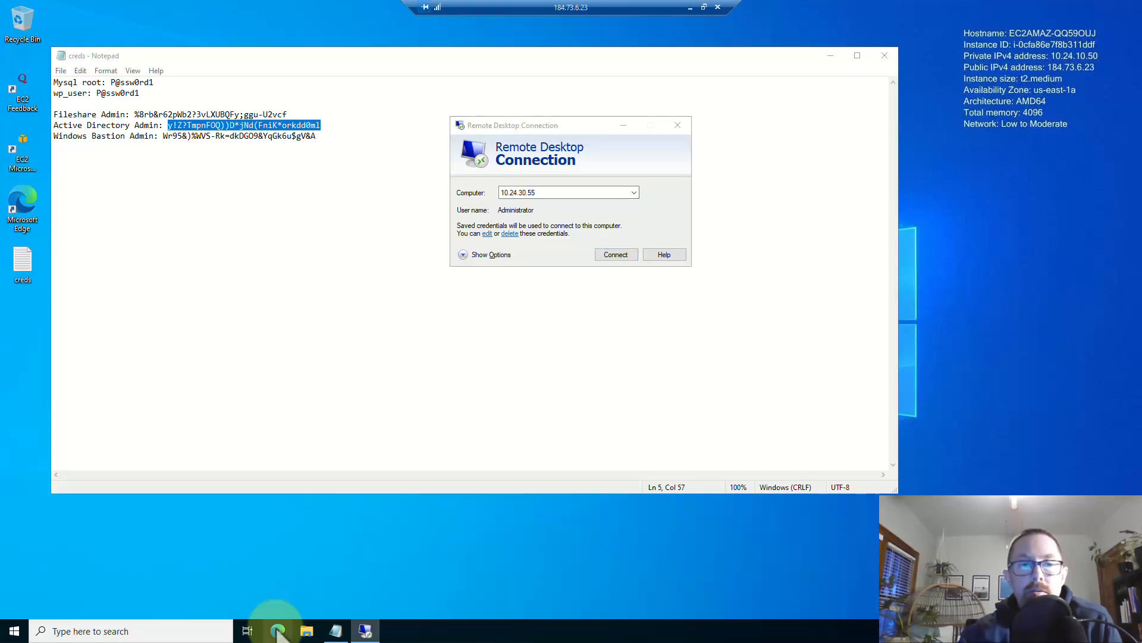
# Step: Launch Edge and start without your data, turning off regular import from other browsers
pyautogui.click(278, 631)
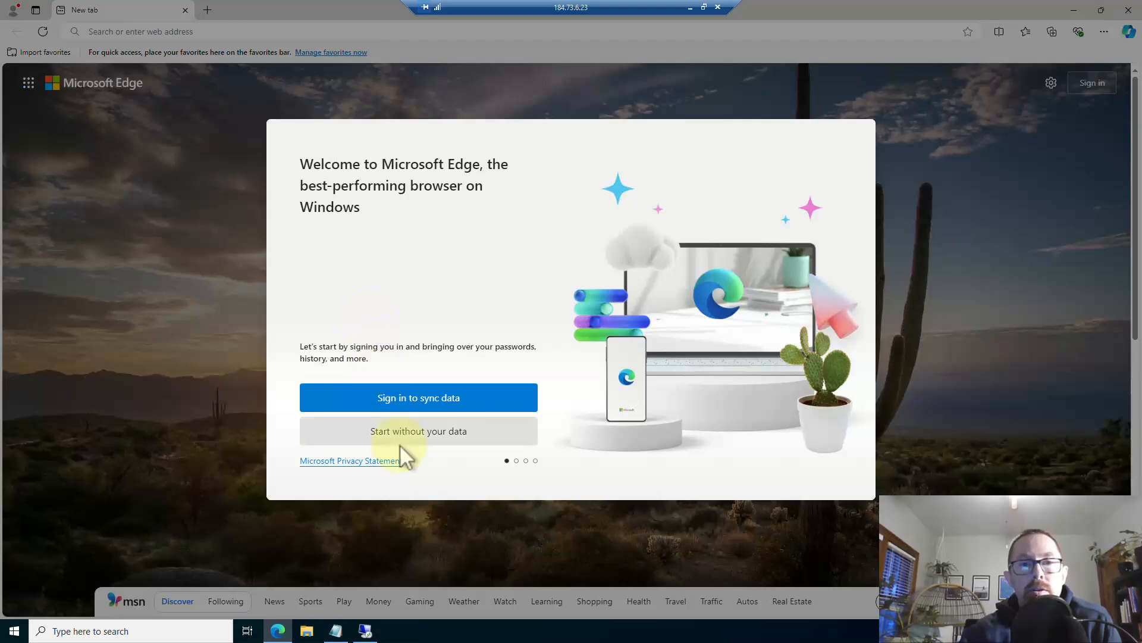
pyautogui.click(411, 443)
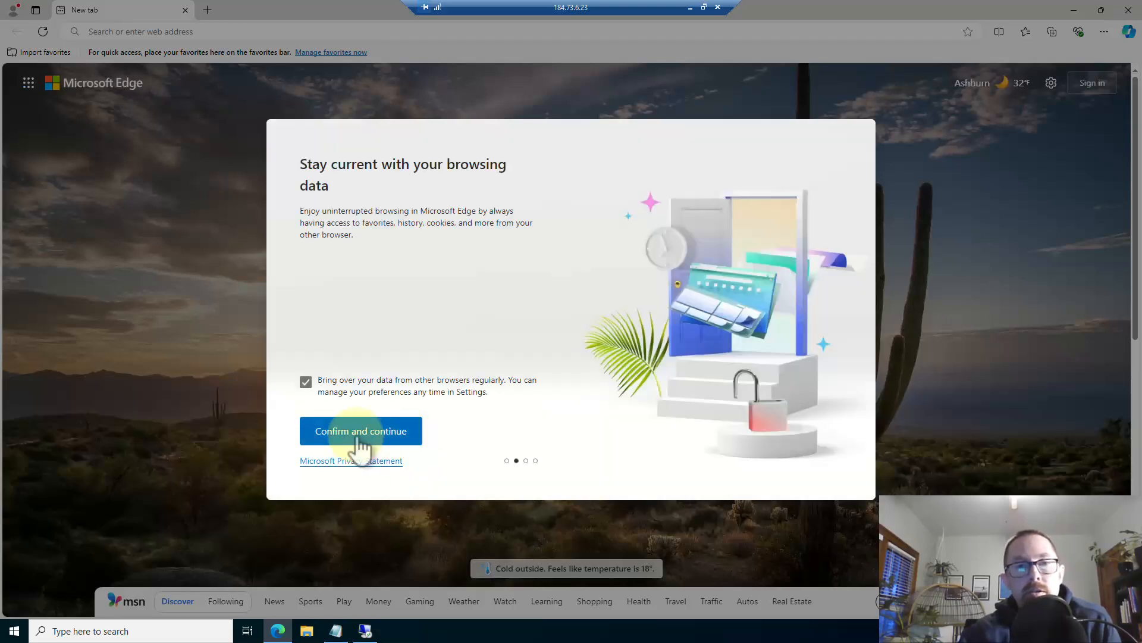
pyautogui.click(305, 382)
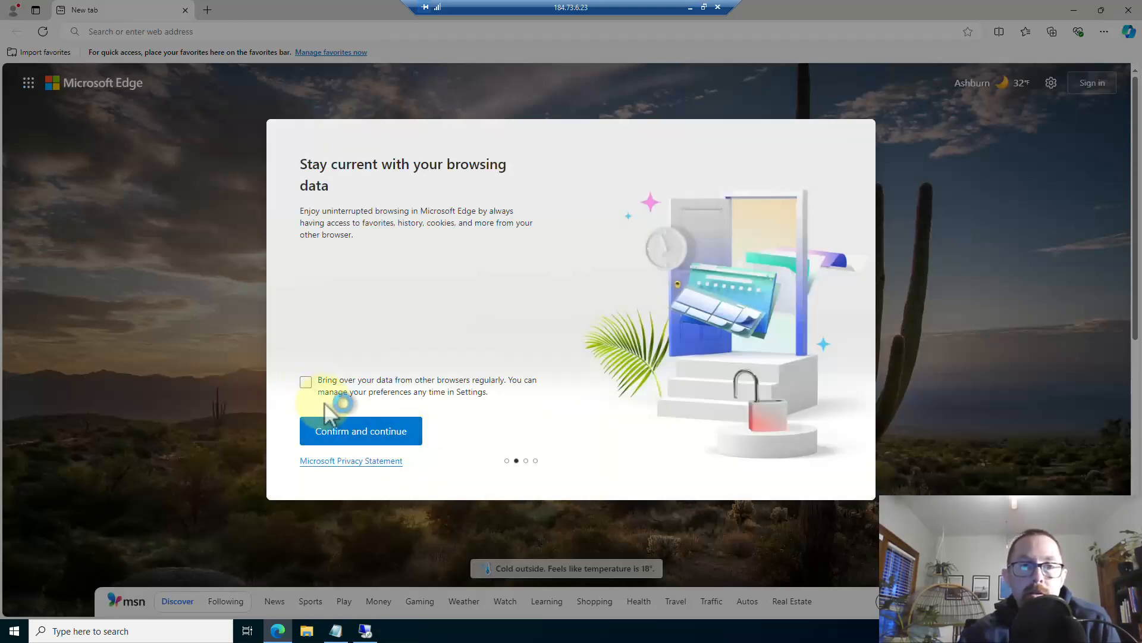
pyautogui.click(348, 435)
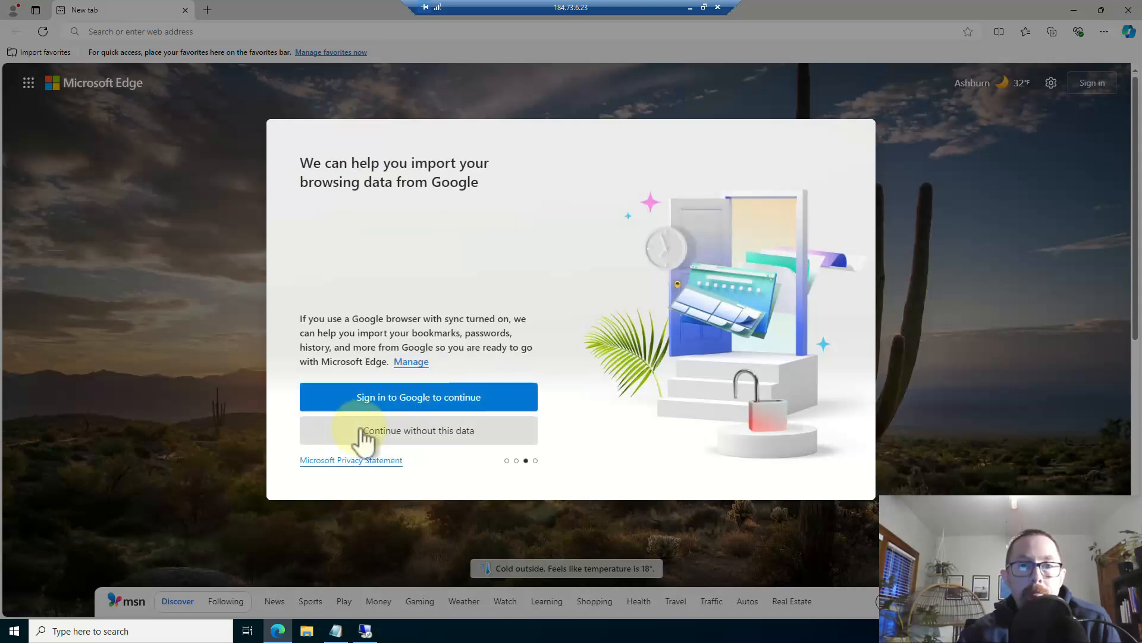
# Step: Skip importing Google data, opt out of personalized experiences, and finish Edge setup
pyautogui.click(372, 437)
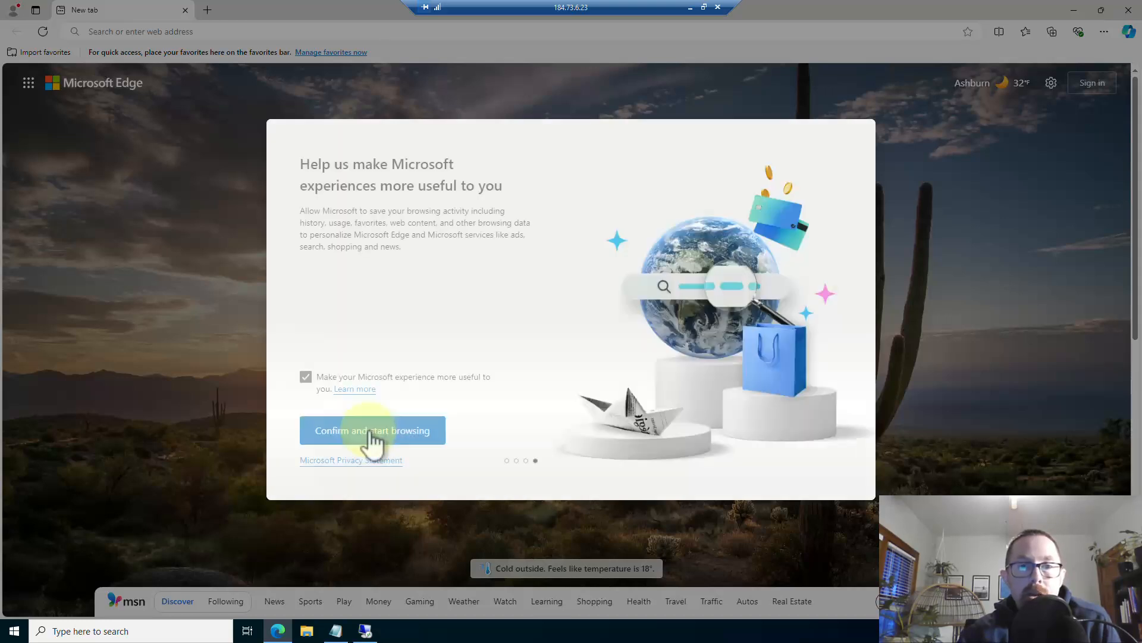
pyautogui.click(306, 380)
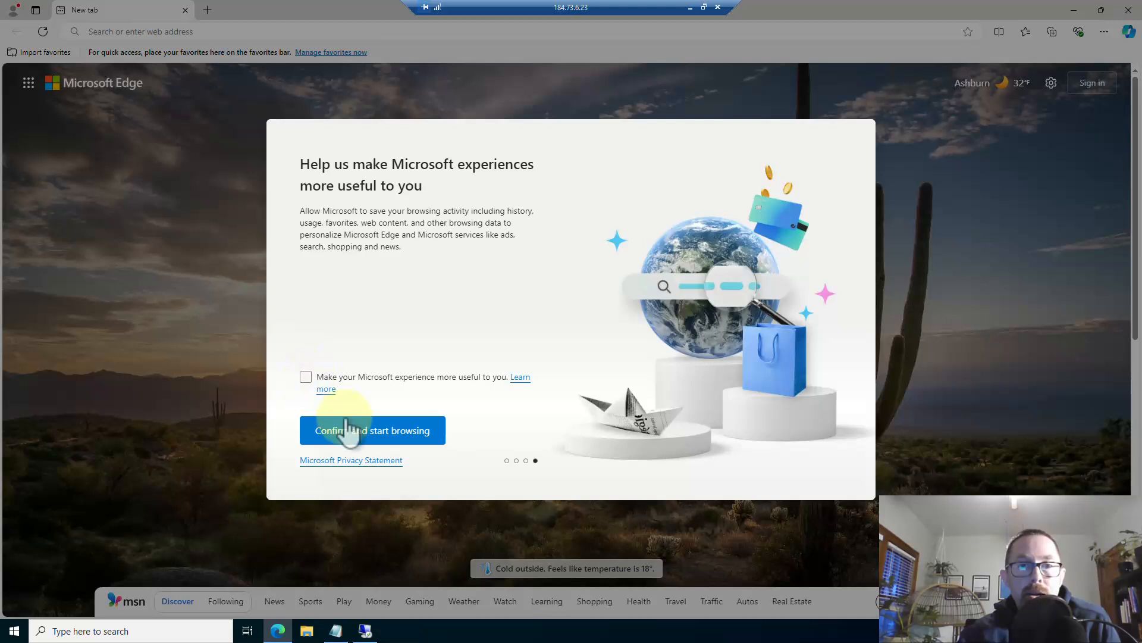
pyautogui.click(369, 431)
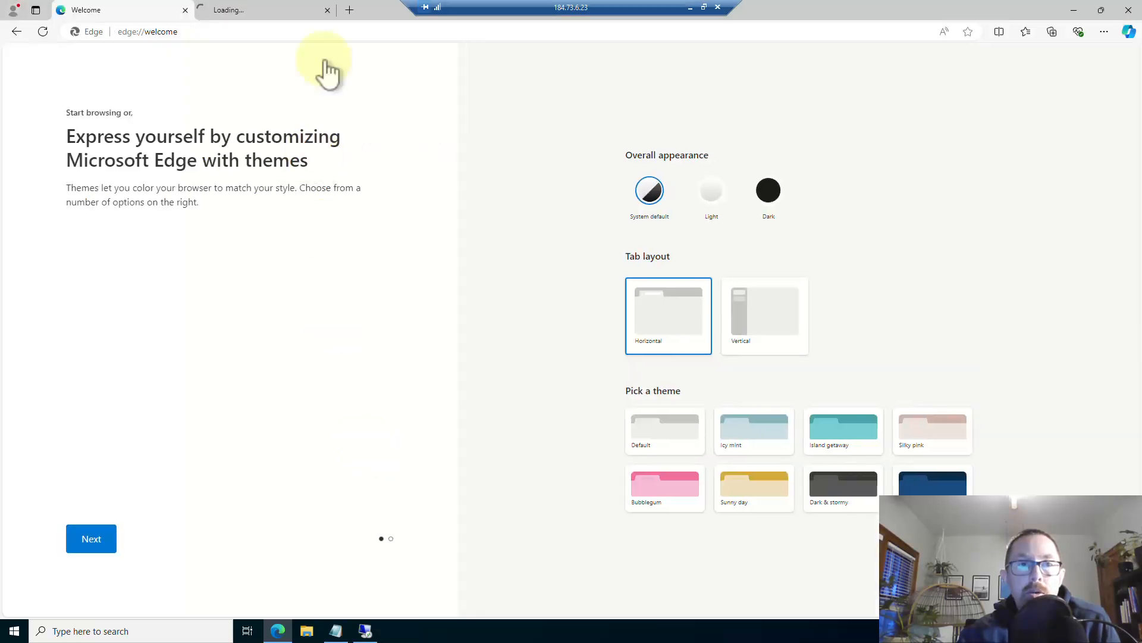
pyautogui.click(185, 10)
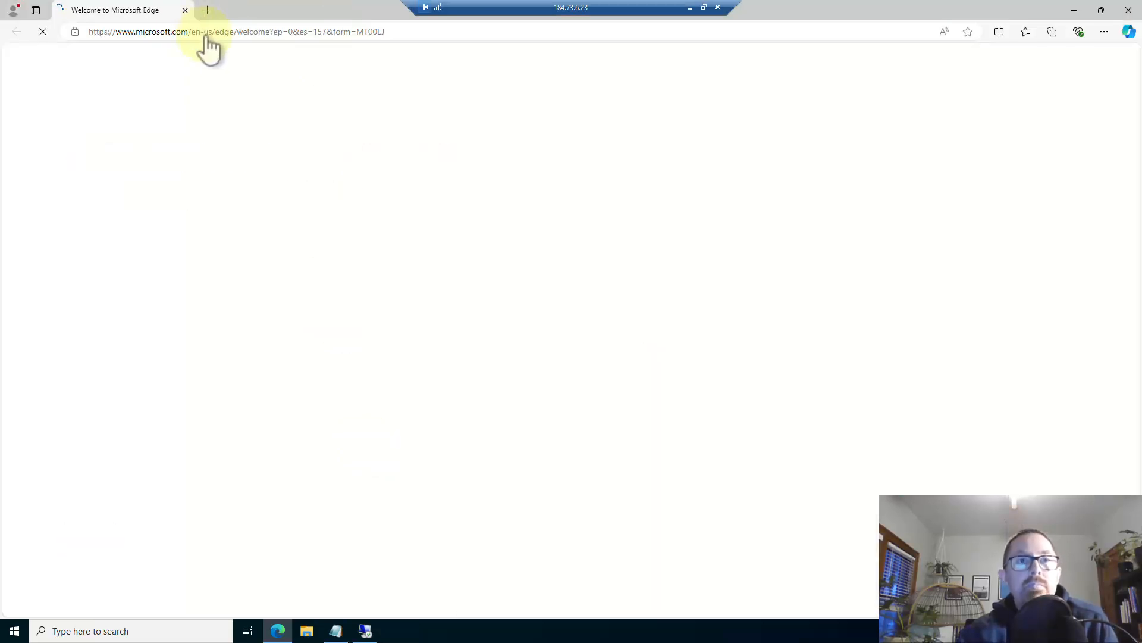
pyautogui.click(206, 35)
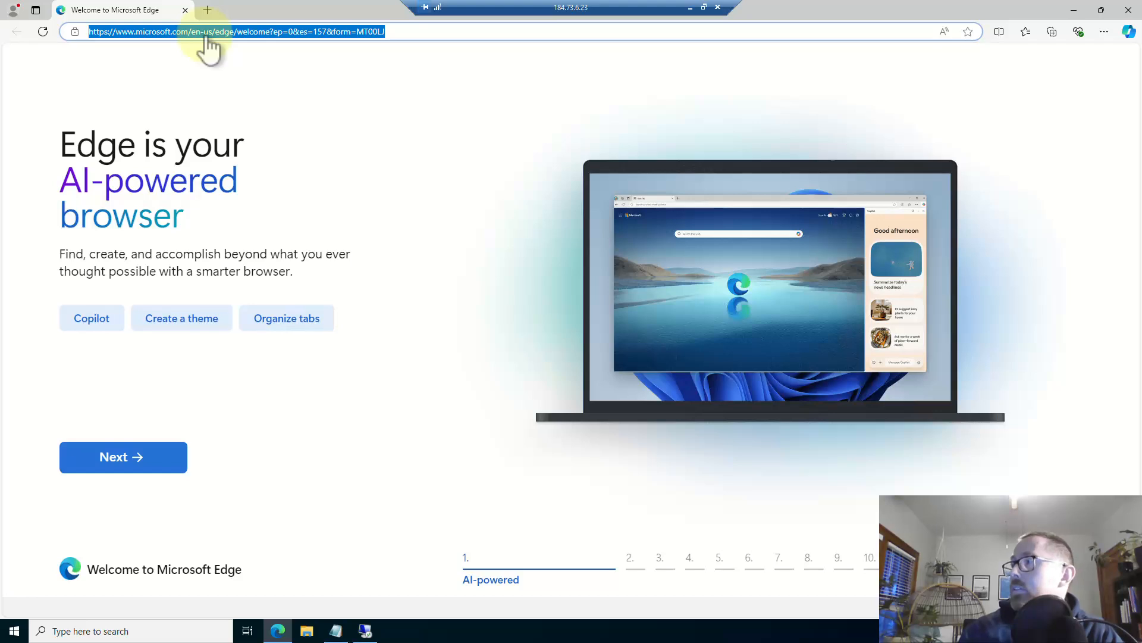
pyautogui.write('h')
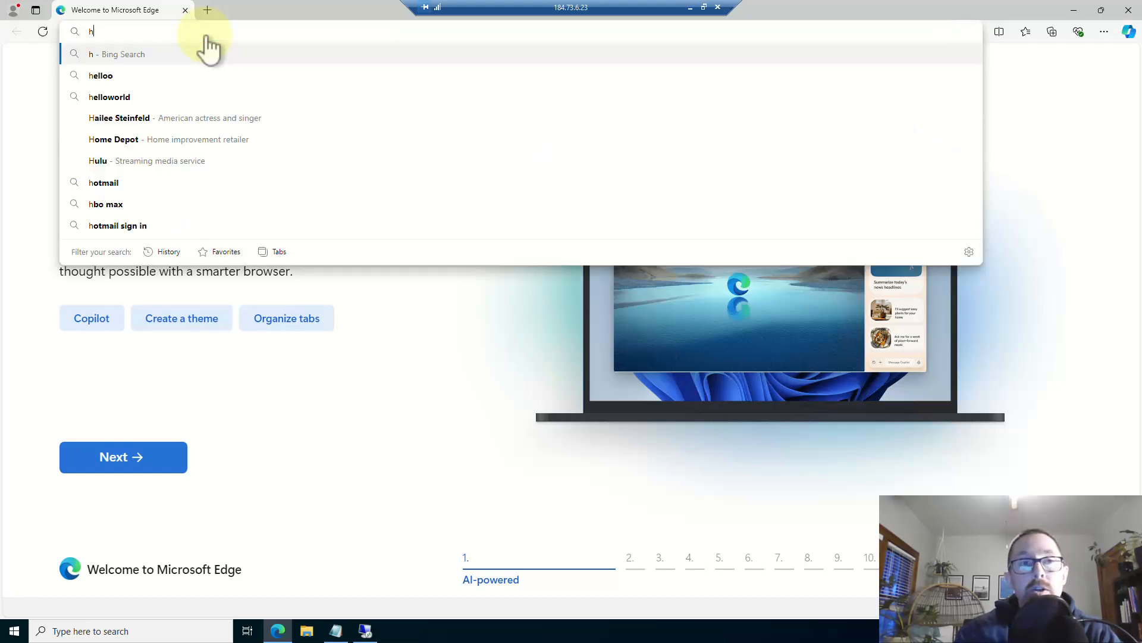
pyautogui.write('ttp://')
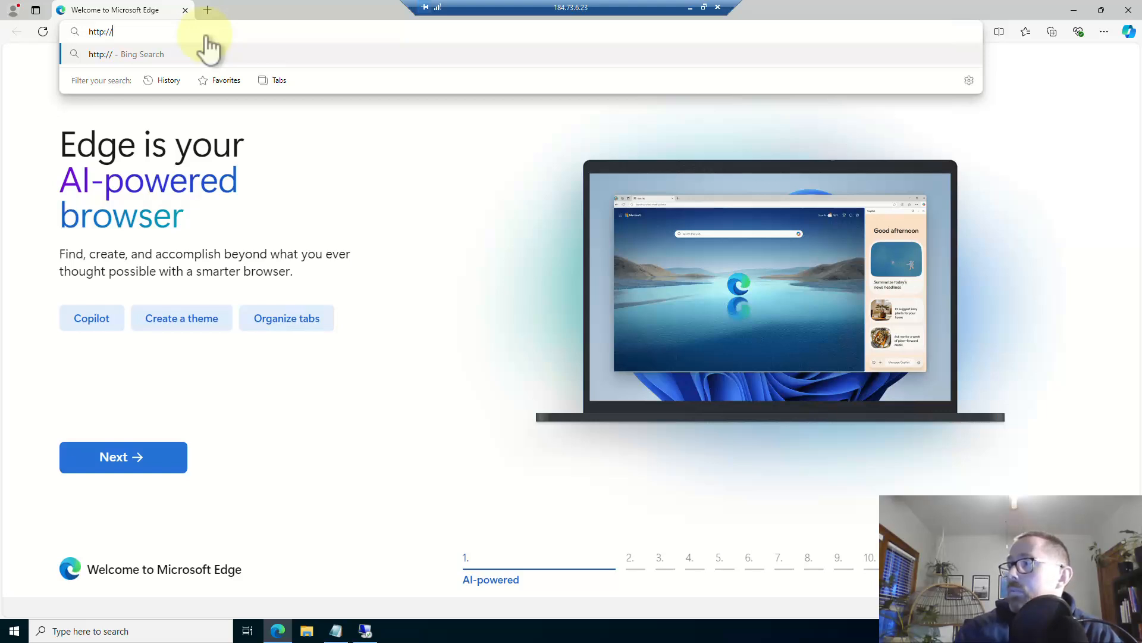
pyautogui.write('1')
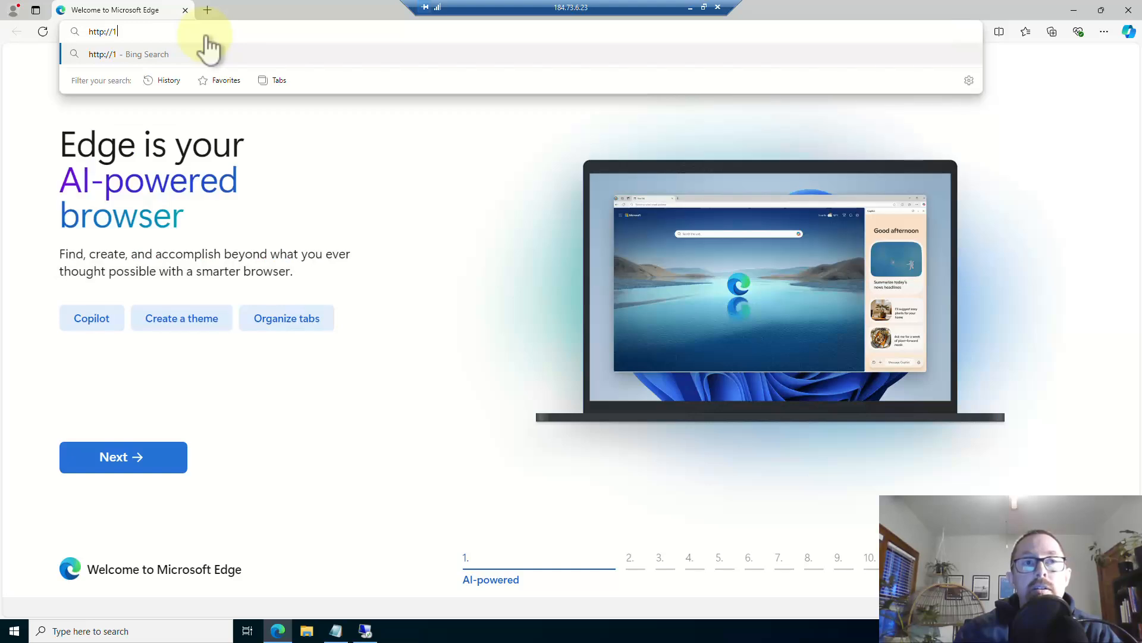
pyautogui.write('0.24.')
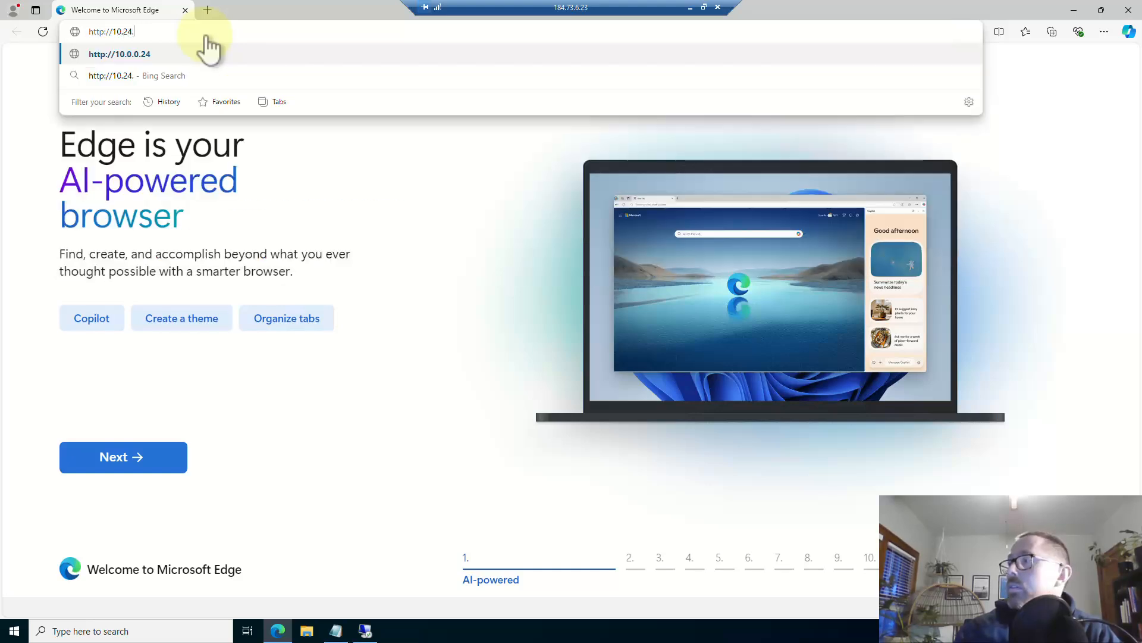
pyautogui.write('20.100')
pyautogui.press('Return')
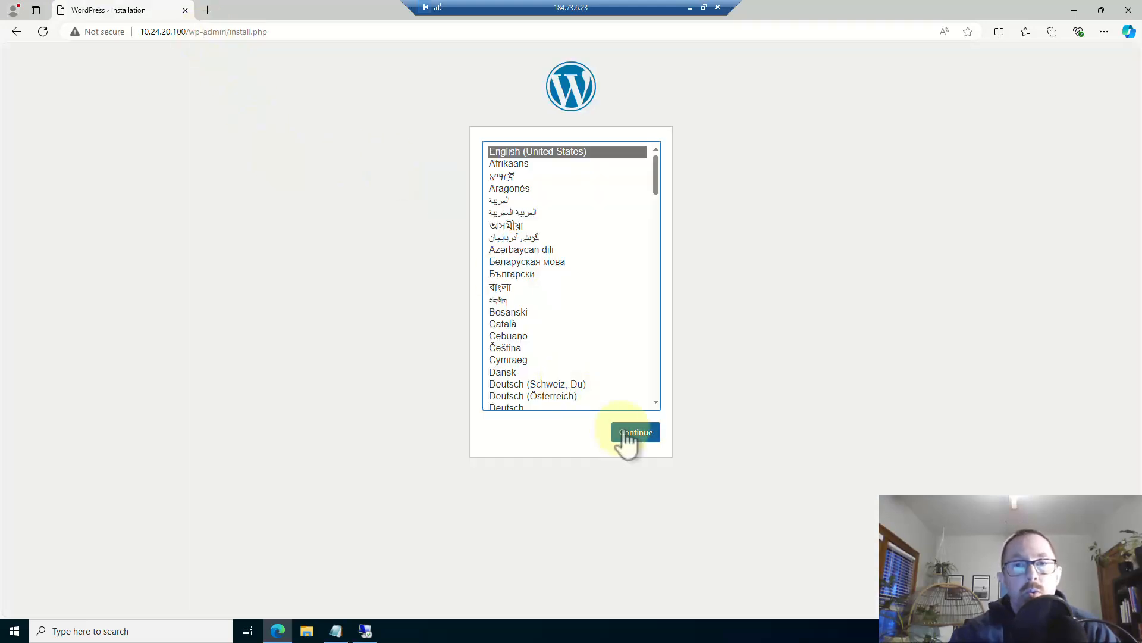
pyautogui.click(626, 435)
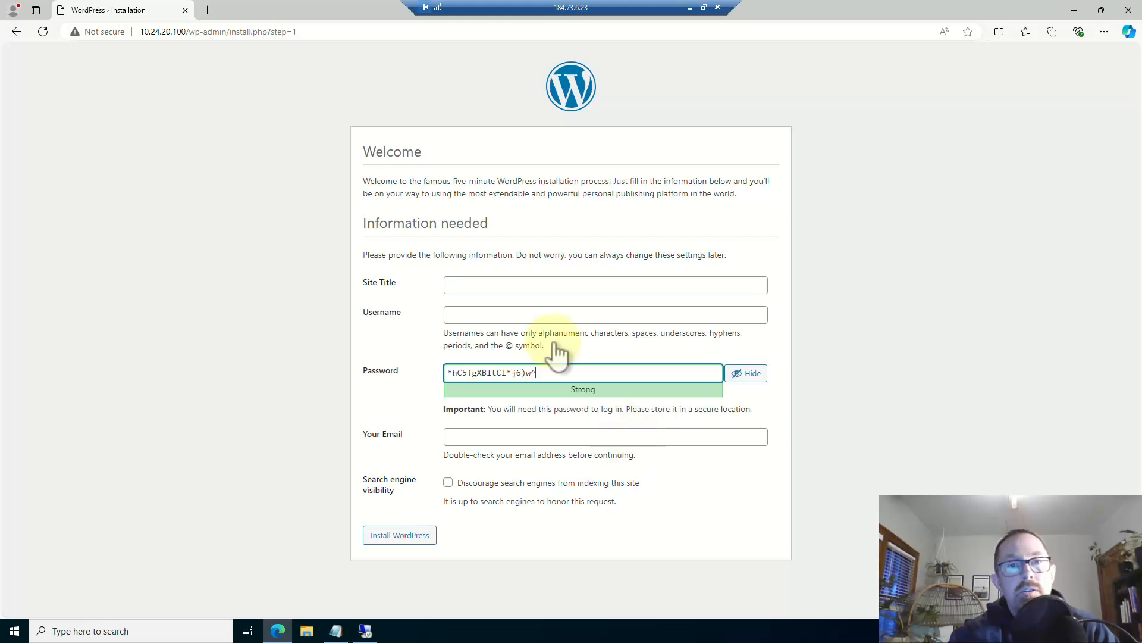
# Step: Enter site title 'Marq Industries', the admin username, and a confirmed weak password
pyautogui.click(507, 286)
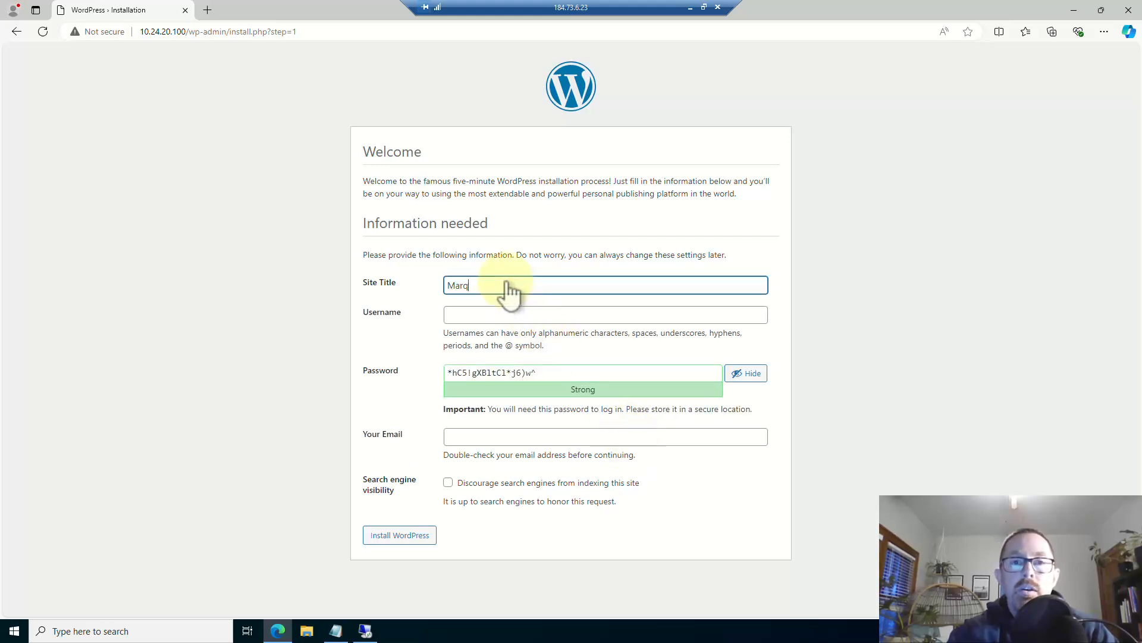
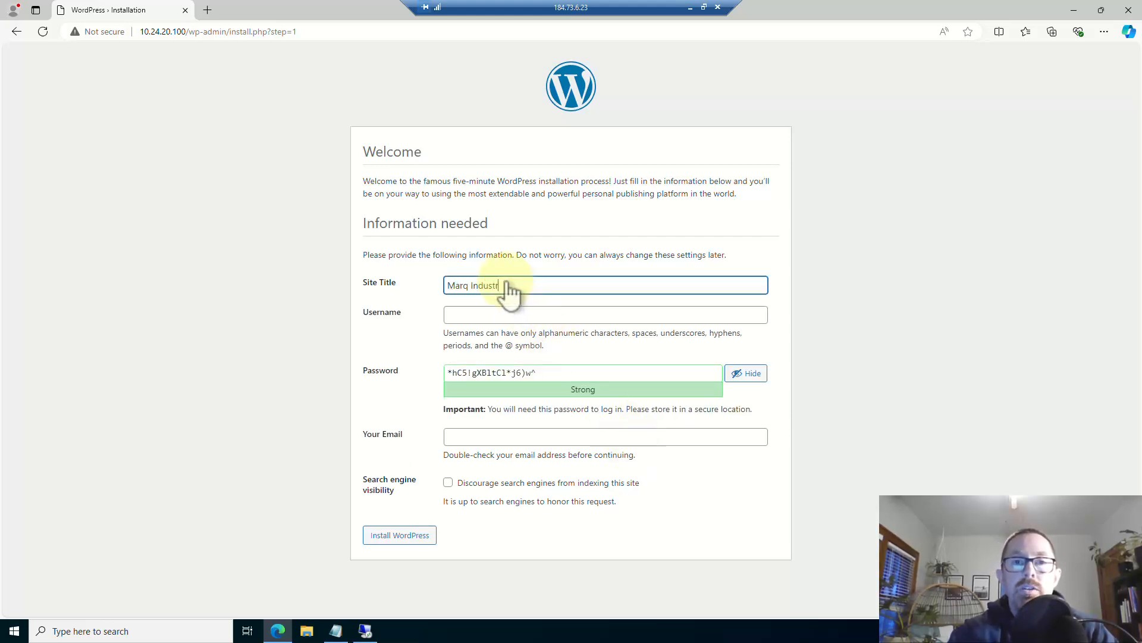
pyautogui.press('Tab')
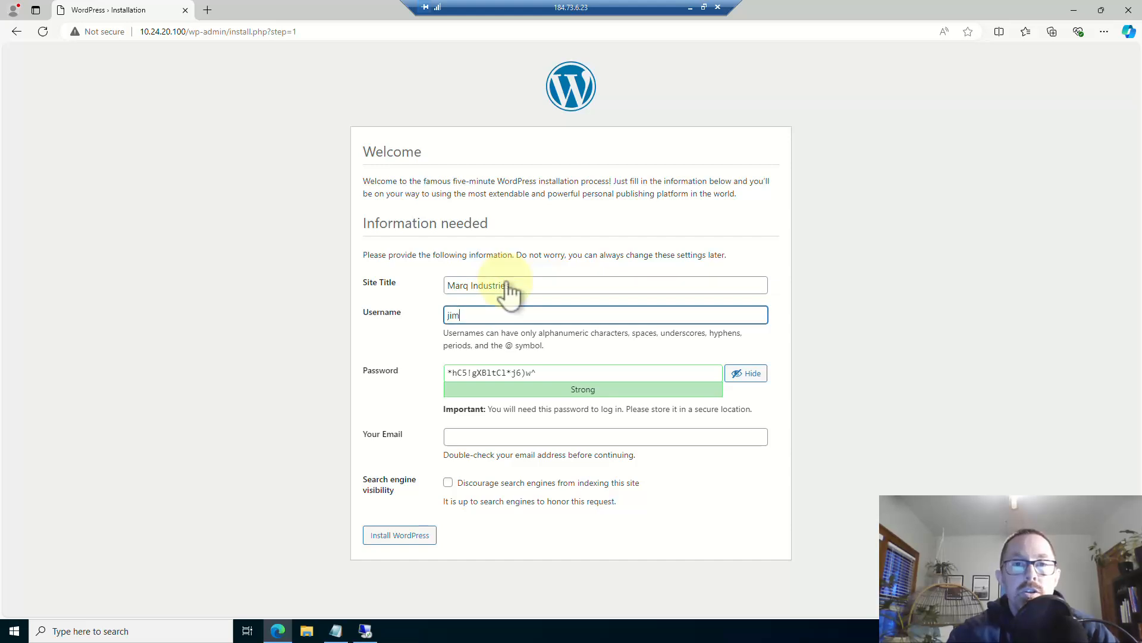
pyautogui.press('Tab')
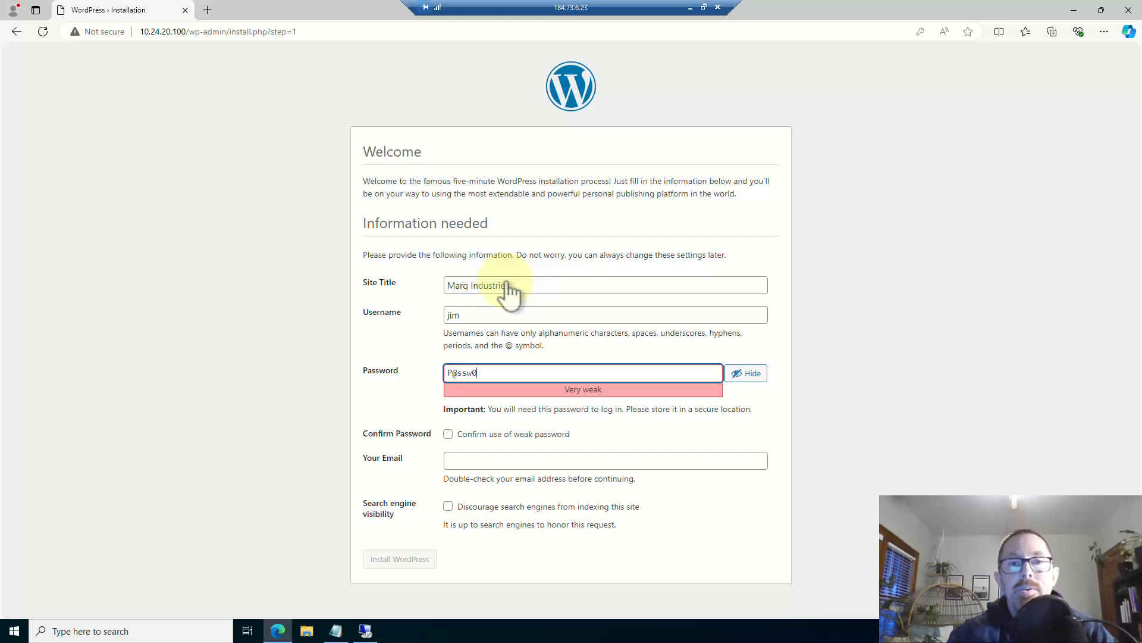
pyautogui.press('Tab')
pyautogui.press('Tab')
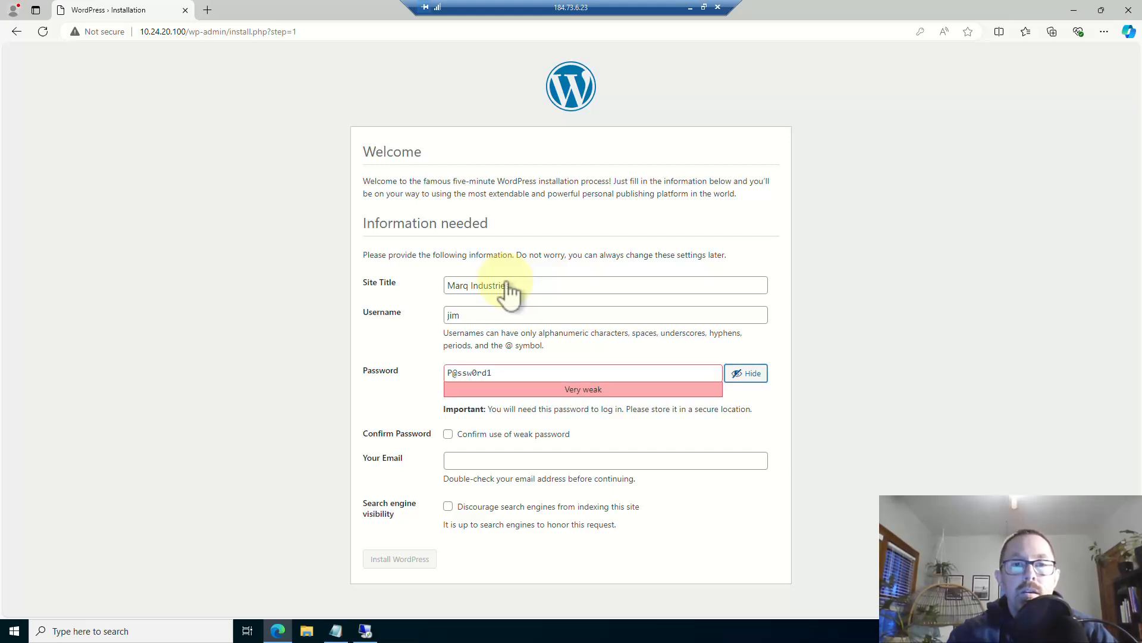
# Step: Add the admin e-mail, discourage search engine indexing, and install WordPress
pyautogui.press('Tab')
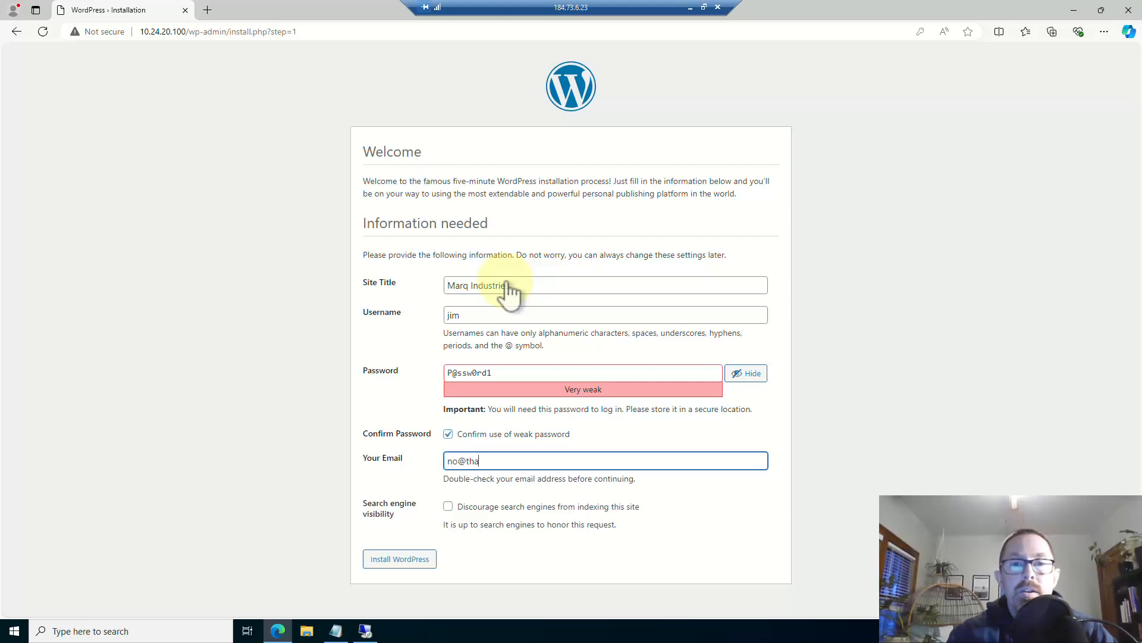
pyautogui.press('Tab')
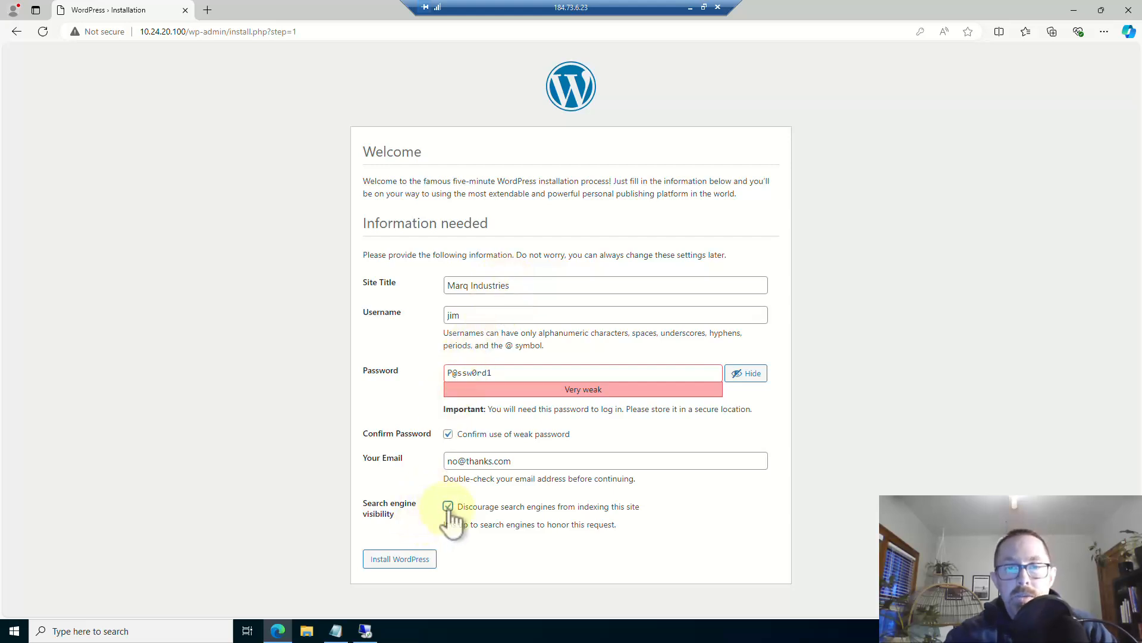
pyautogui.click(400, 559)
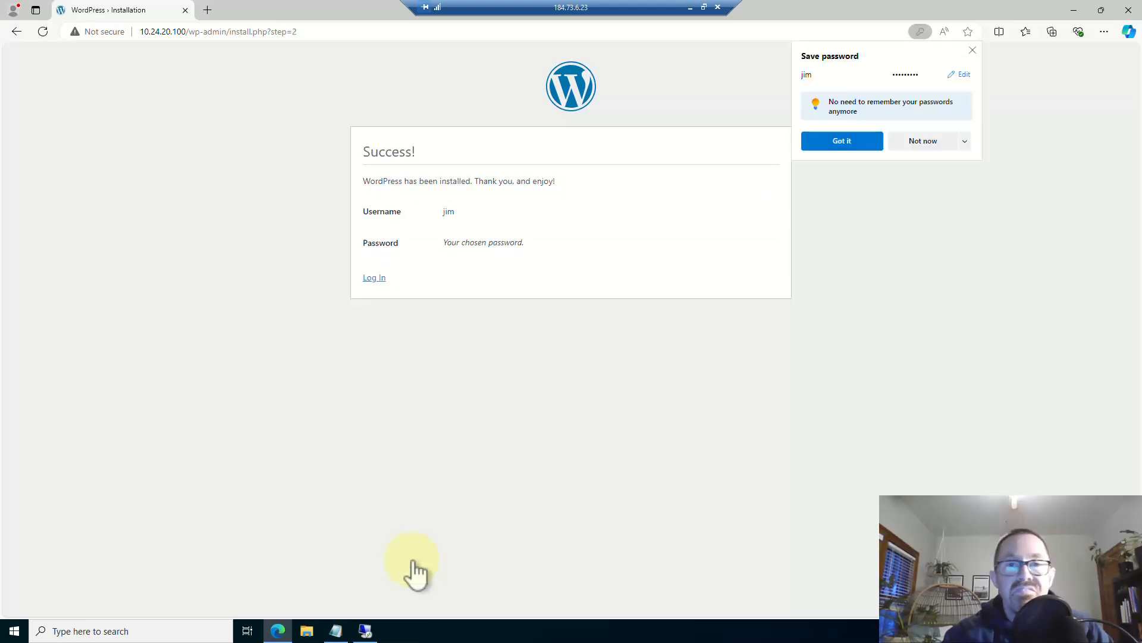
# Step: Log in to the WordPress admin with the new account's username and password
pyautogui.click(374, 278)
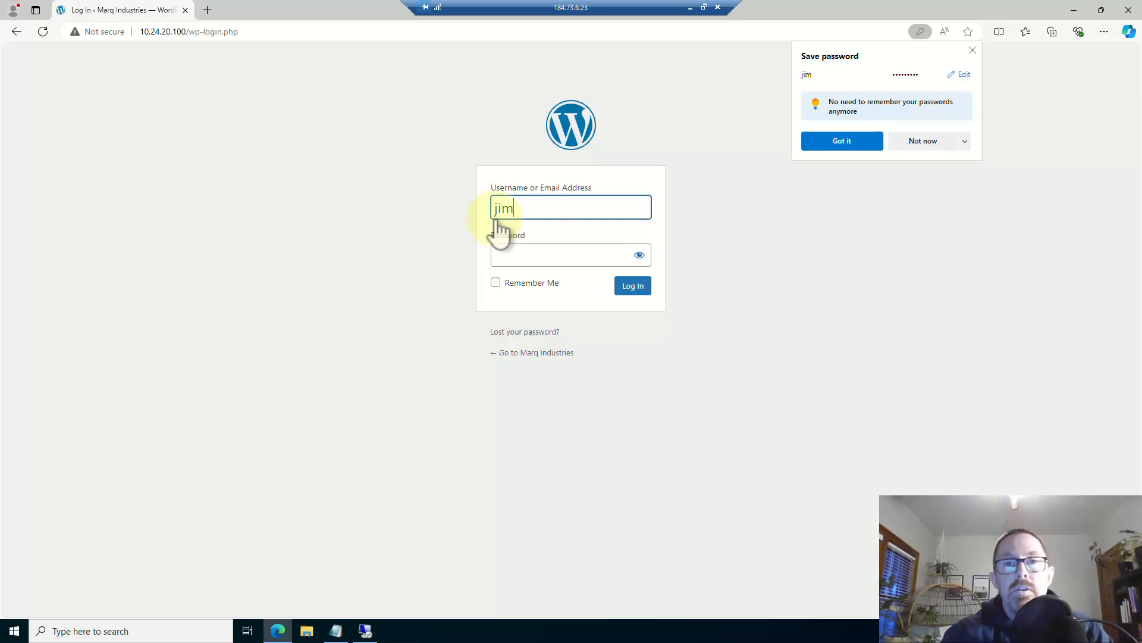
pyautogui.press('Tab')
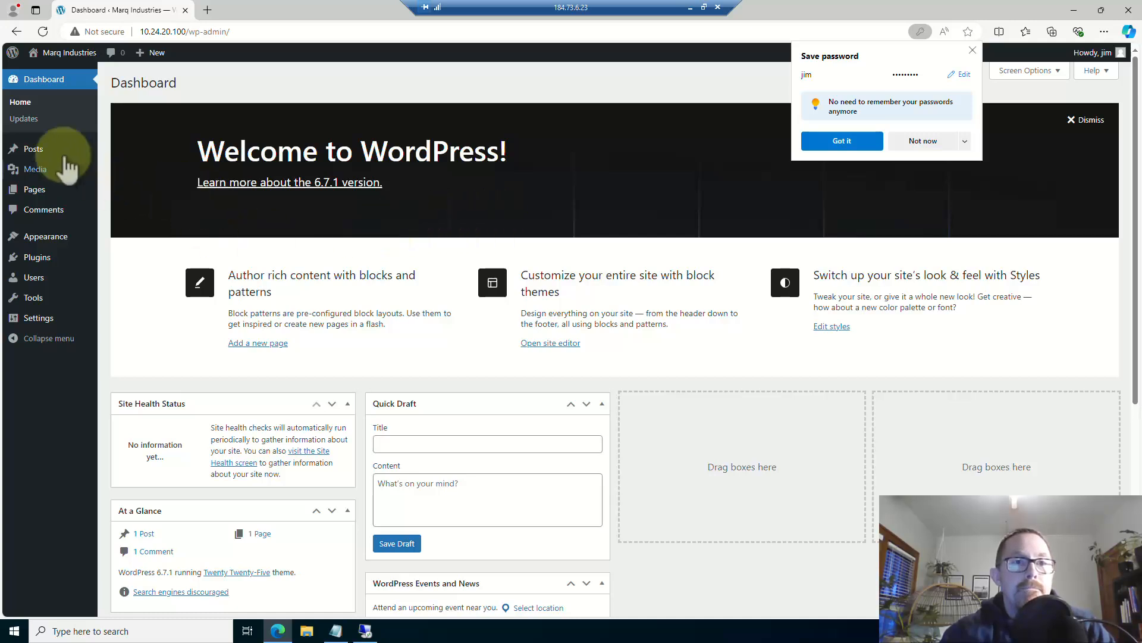
pyautogui.moveTo(52, 150)
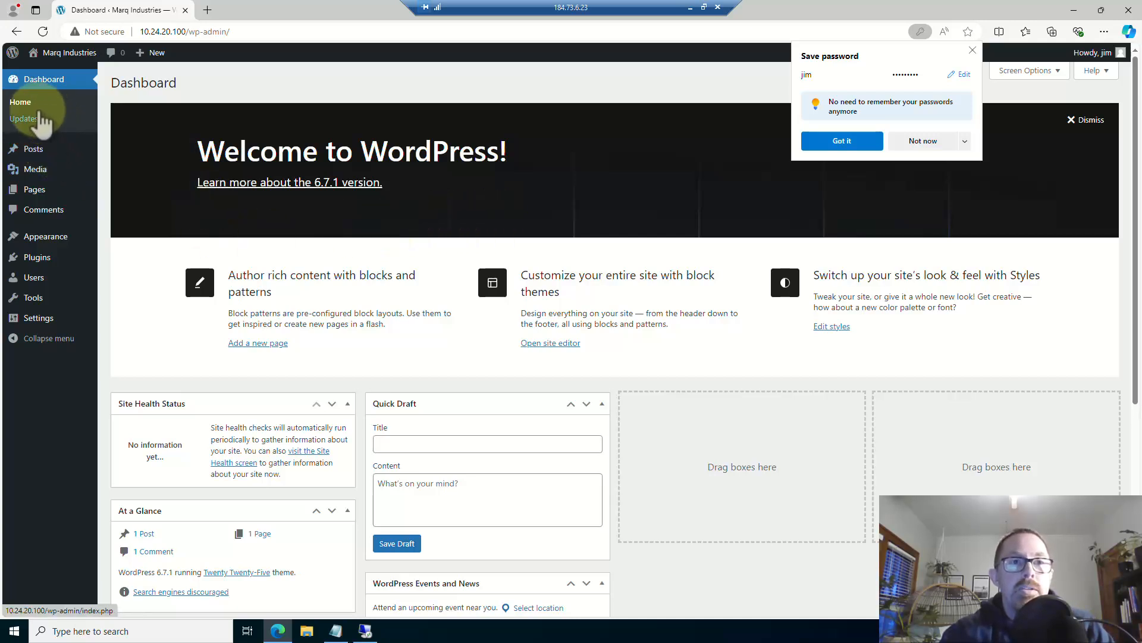
pyautogui.click(208, 10)
pyautogui.write('http://10.24.20.100')
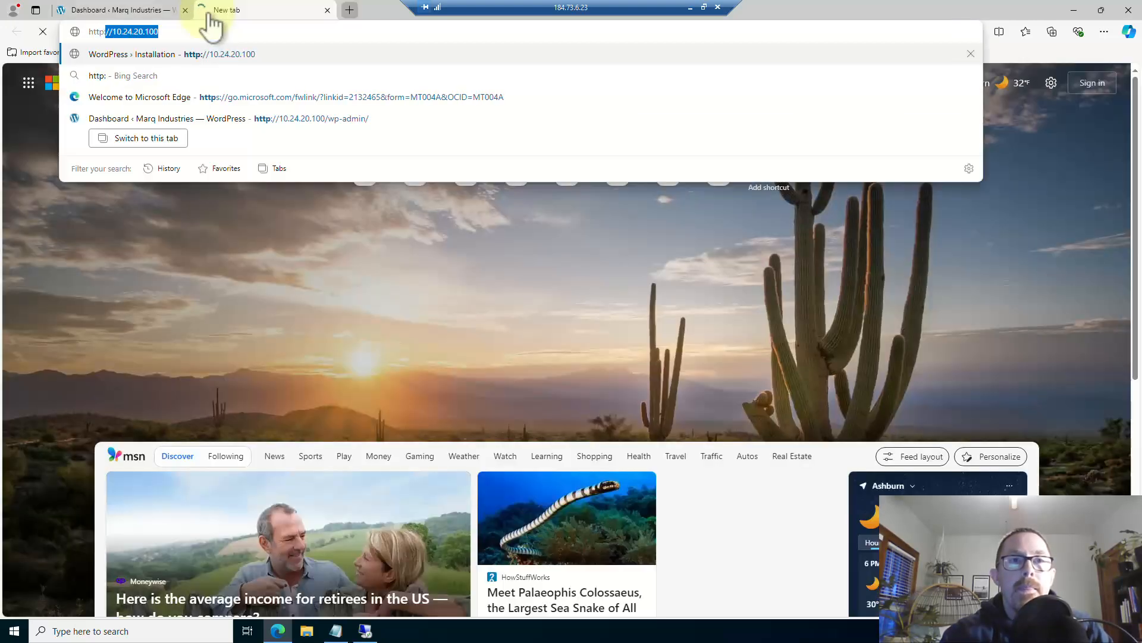
pyautogui.press('Return')
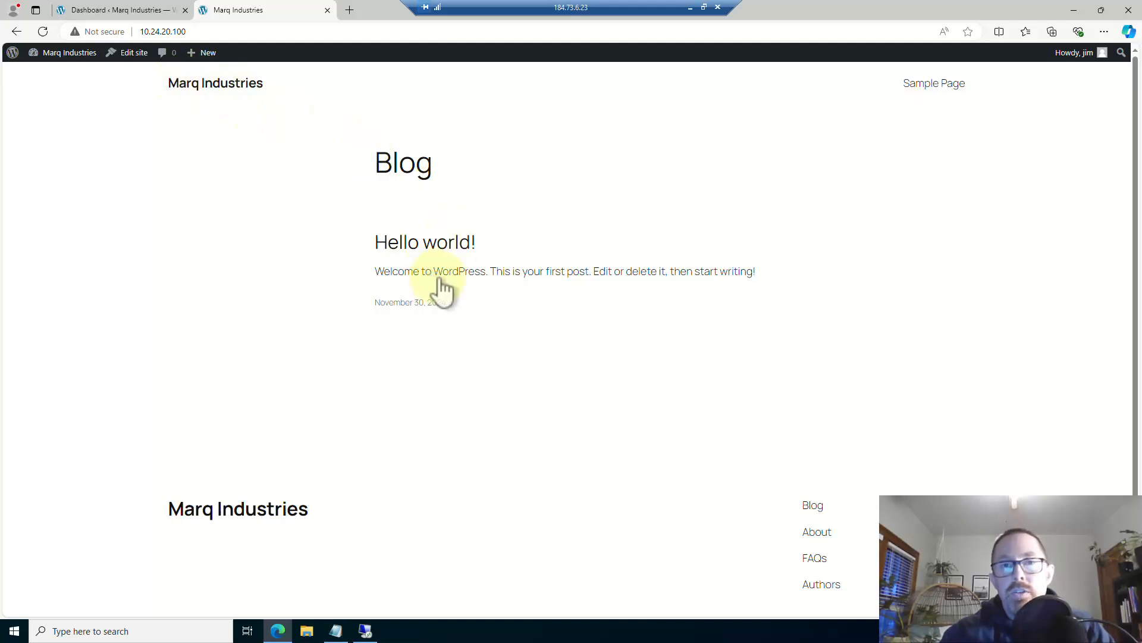
# Step: Open the 'Hello world!' post in the block editor and dismiss the welcome guide
pyautogui.click(153, 11)
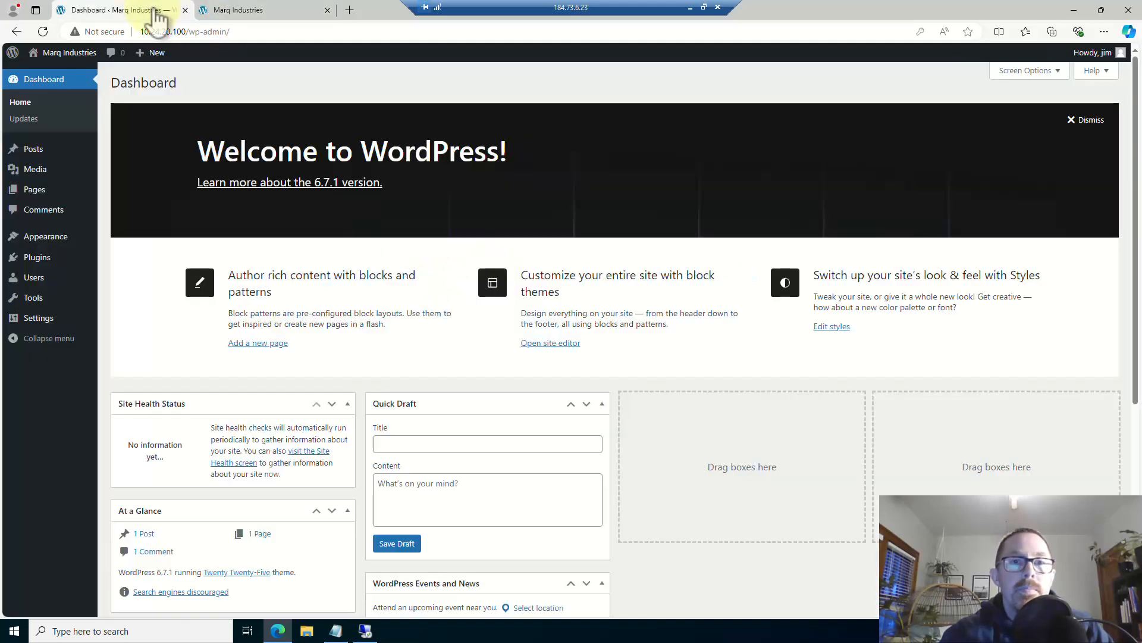
pyautogui.click(36, 152)
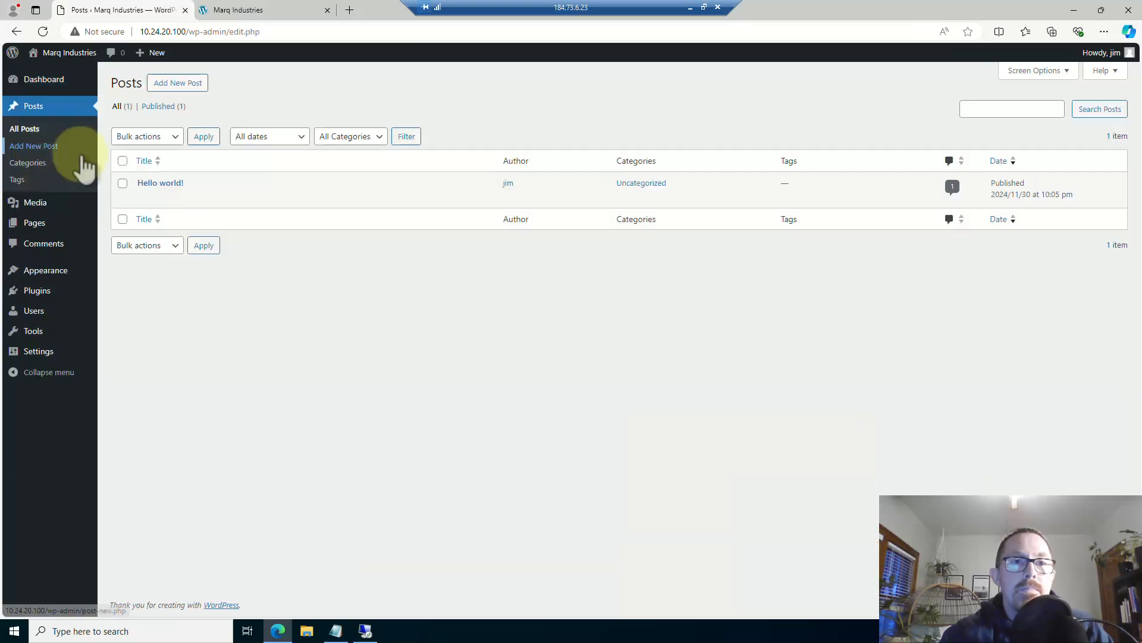
pyautogui.click(144, 197)
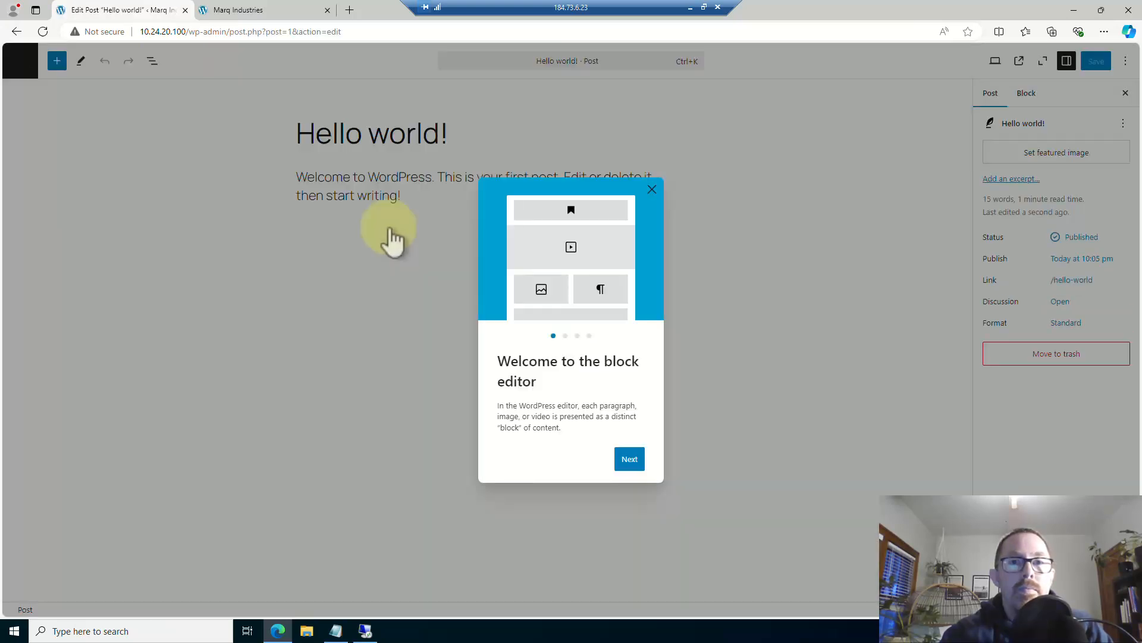
pyautogui.click(630, 463)
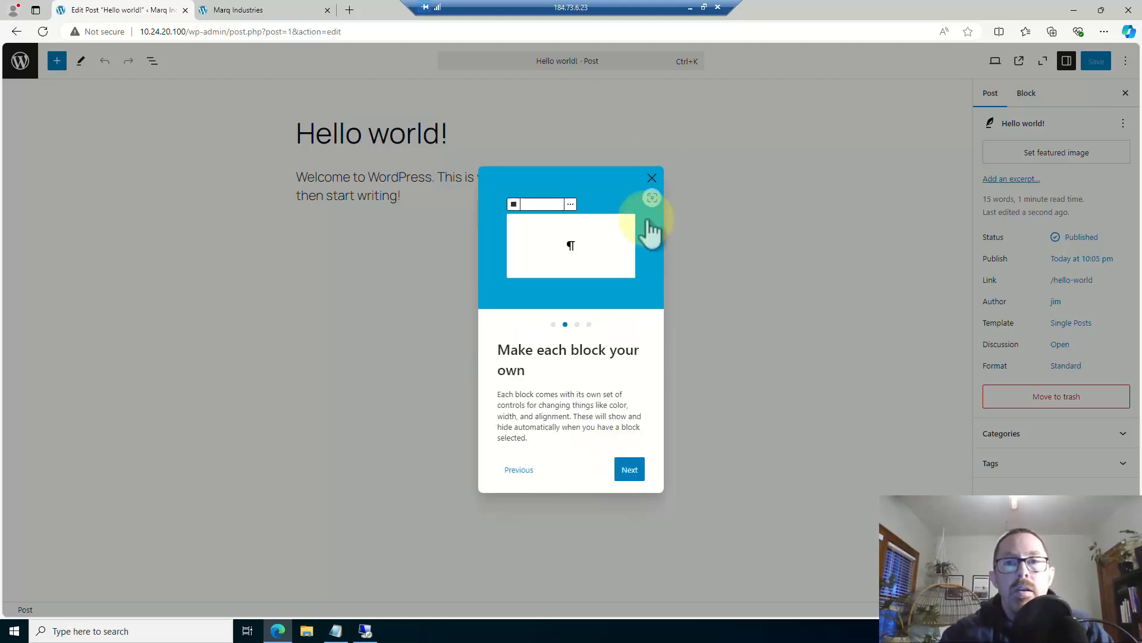
pyautogui.click(655, 176)
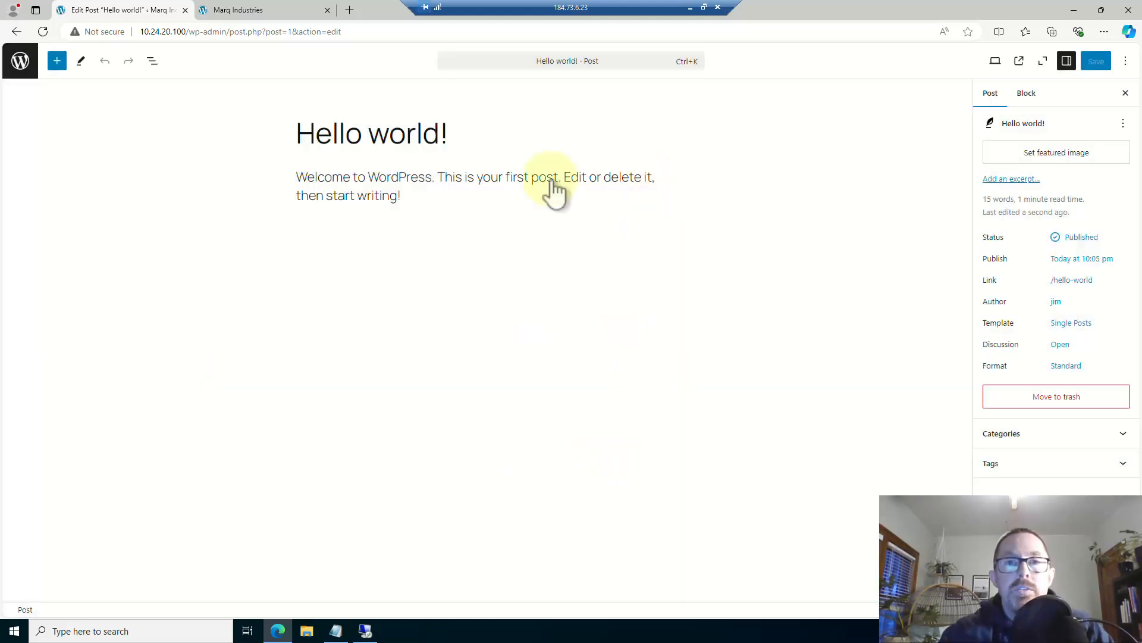
# Step: Retitle the post 'Hello Company!', replace the paragraph with the Friday picnic announcement, and save
pyautogui.doubleClick(417, 149)
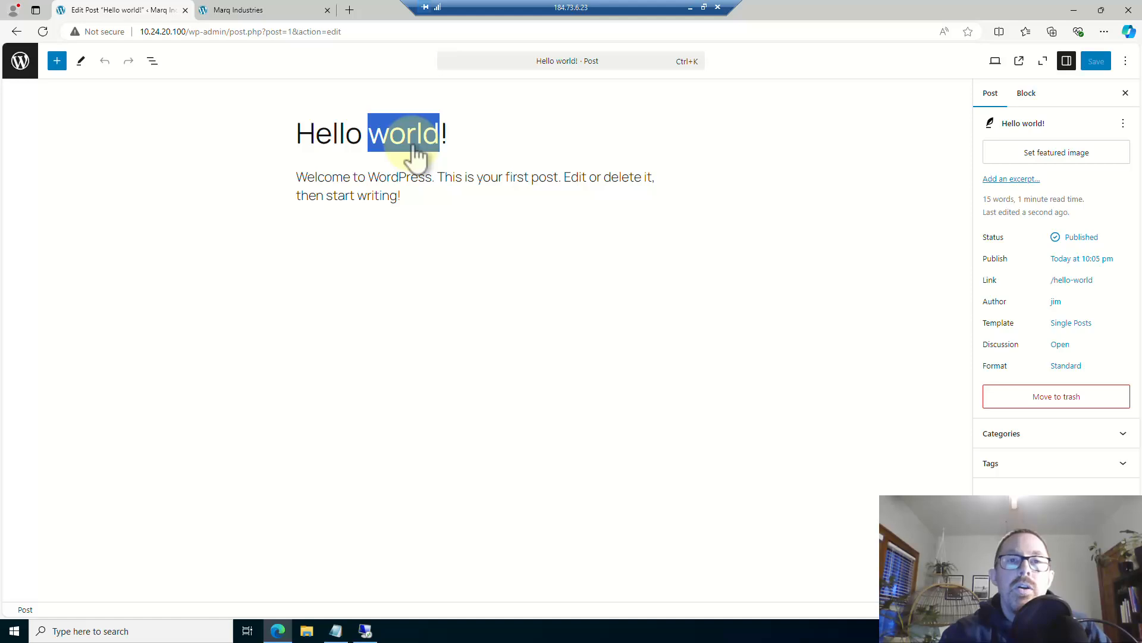
pyautogui.write('Company')
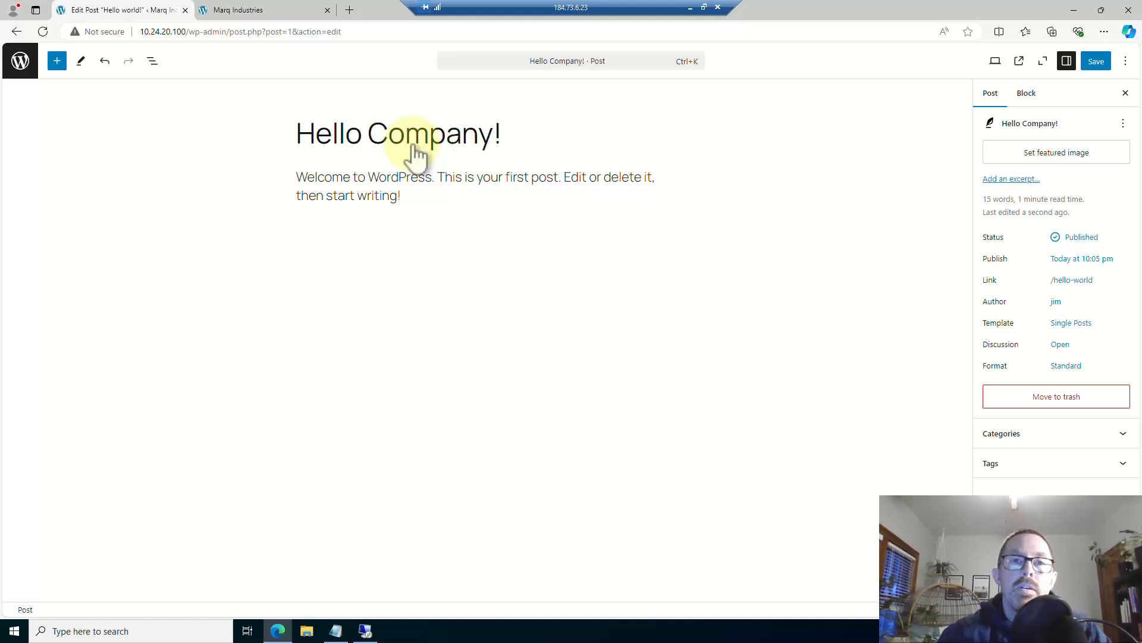
pyautogui.press('Down')
pyautogui.hotkey('shift', 'Up')
pyautogui.hotkey('shift', 'Up')
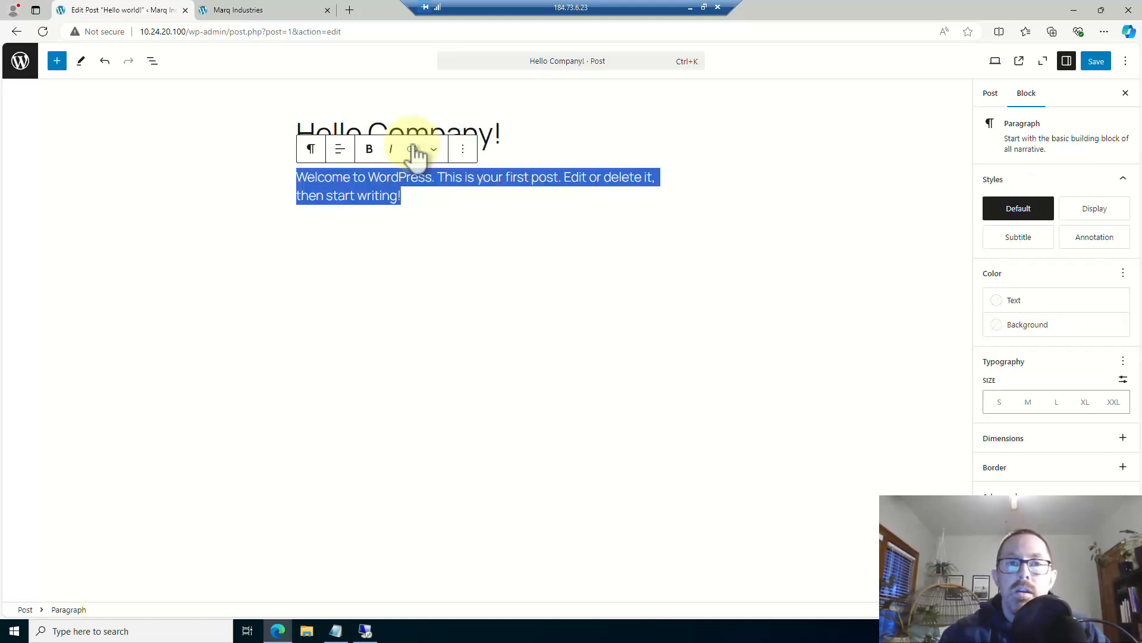
pyautogui.write('P')
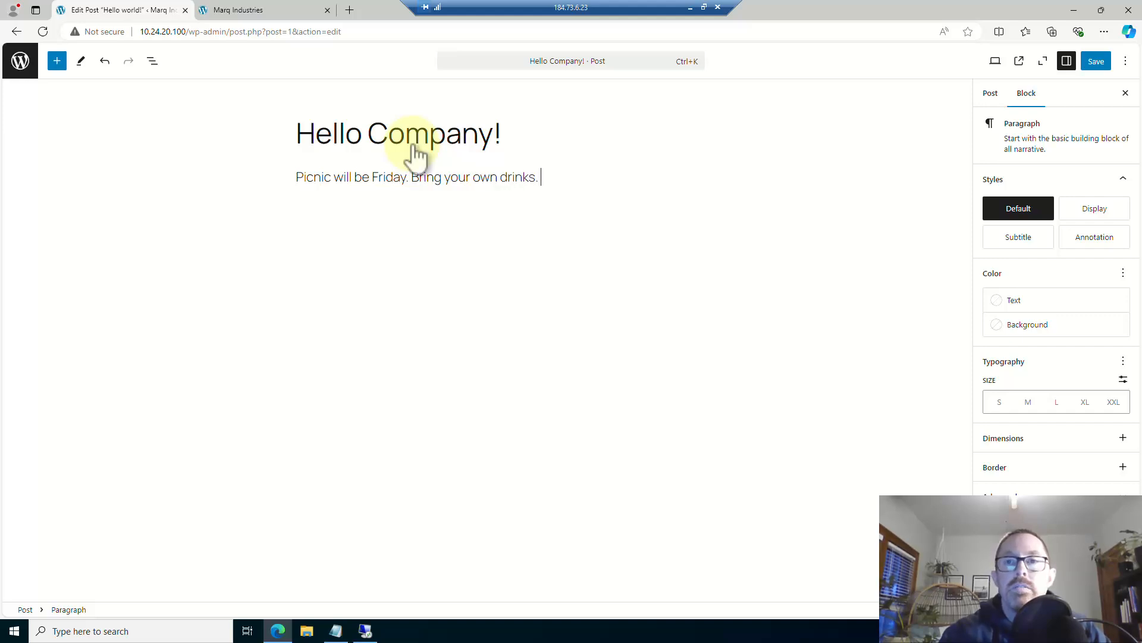
pyautogui.click(1099, 63)
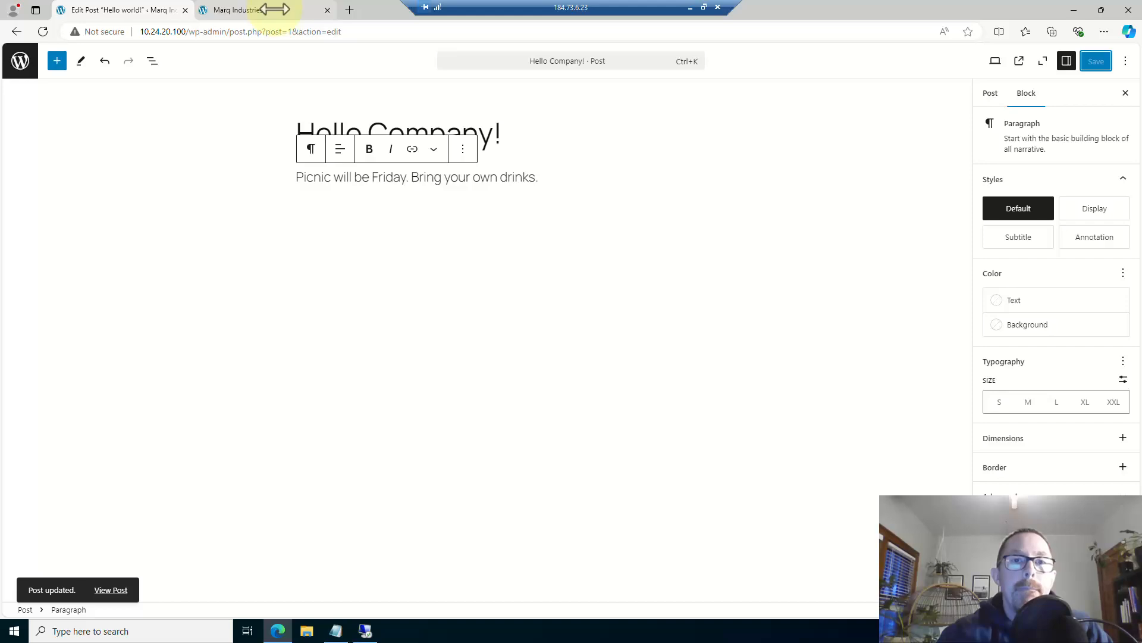
# Step: Reload the live blog to confirm the updated post, then close that tab
pyautogui.click(275, 10)
pyautogui.click(42, 31)
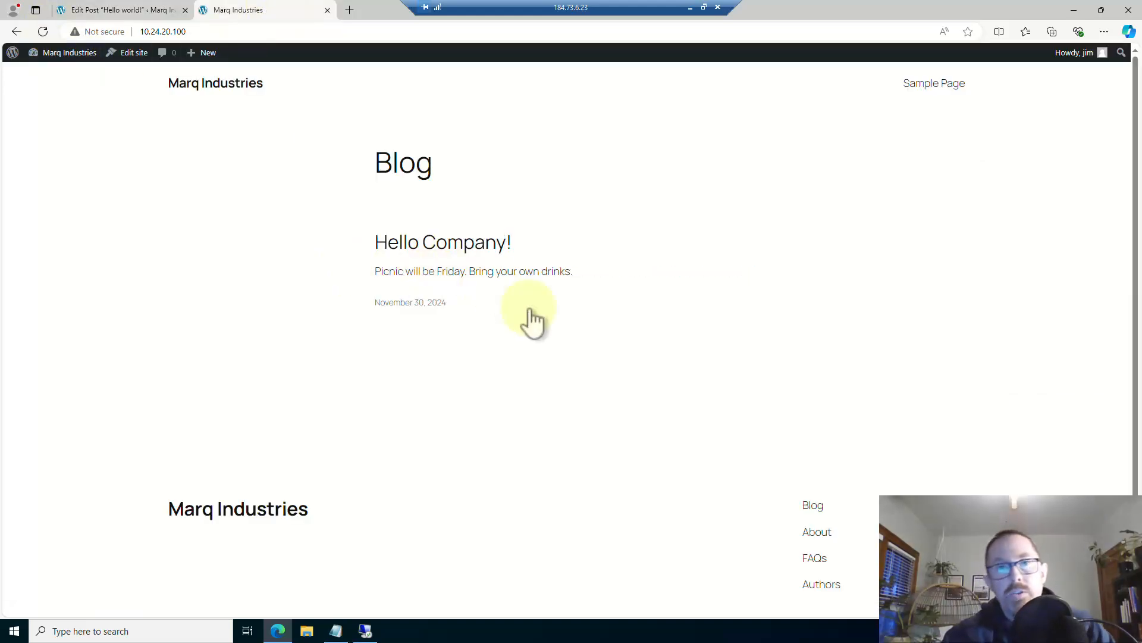
pyautogui.click(327, 12)
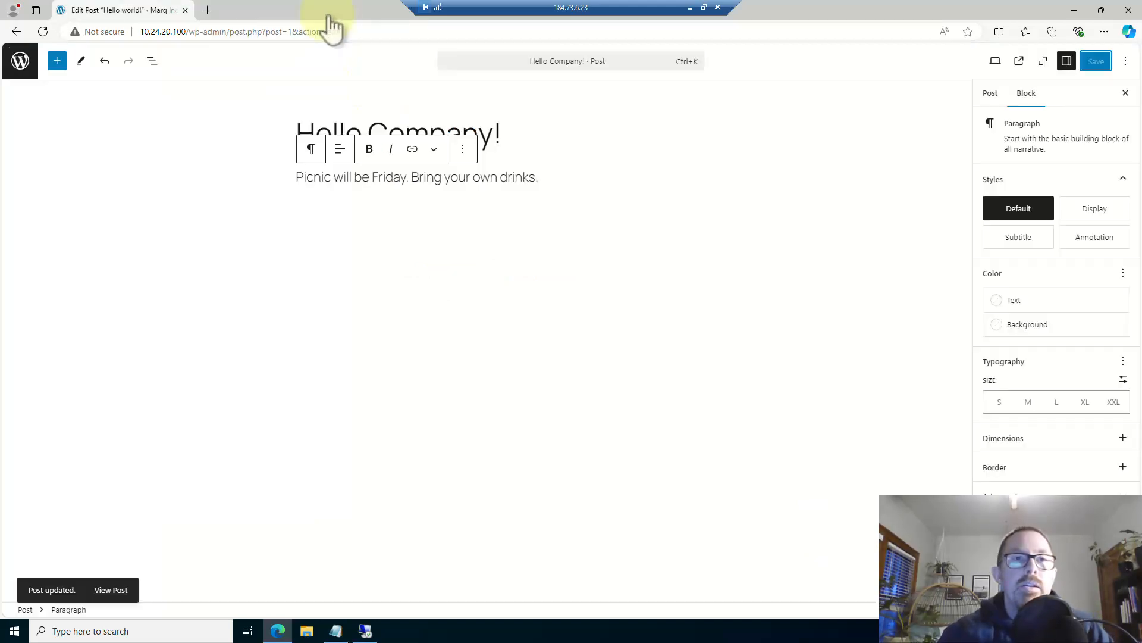
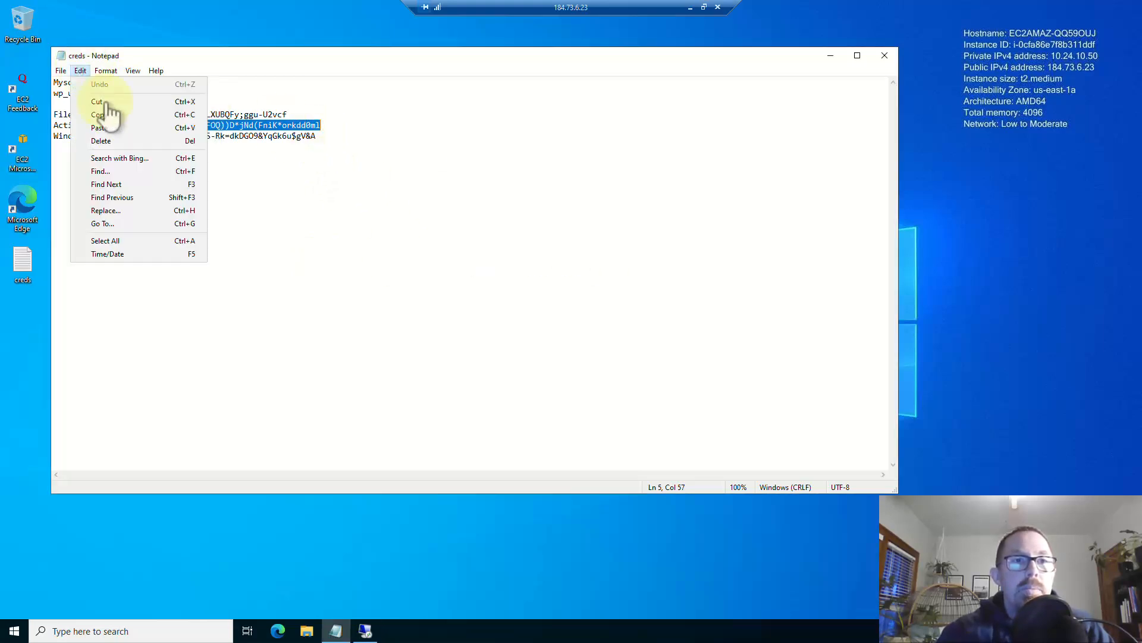
# Step: Copy the selected Active Directory Admin password from the creds file to the clipboard
pyautogui.click(118, 115)
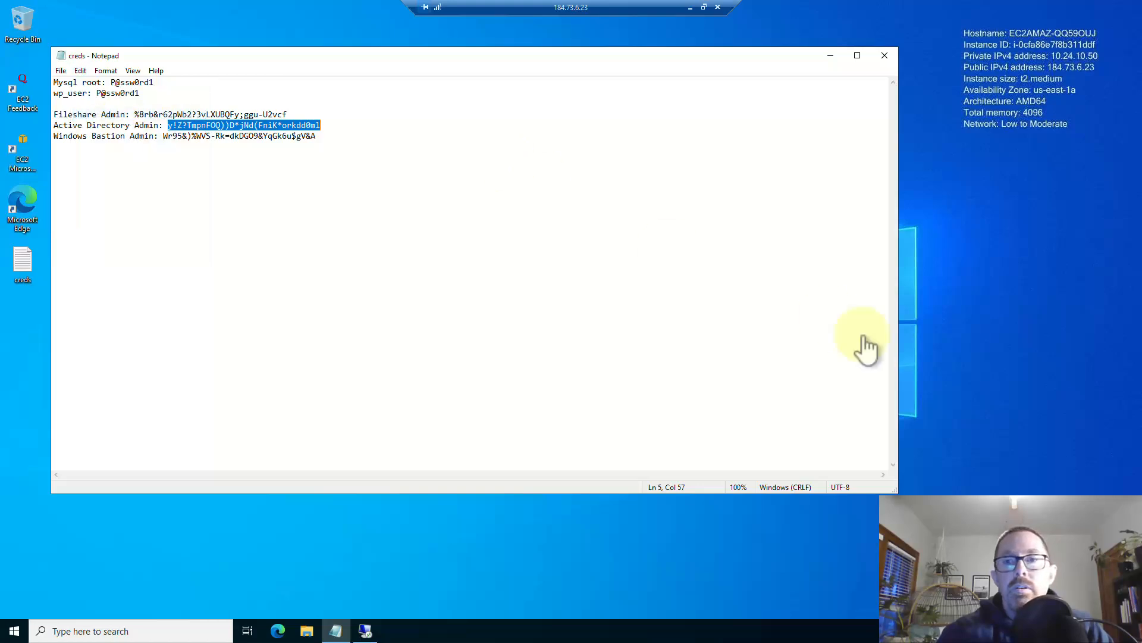
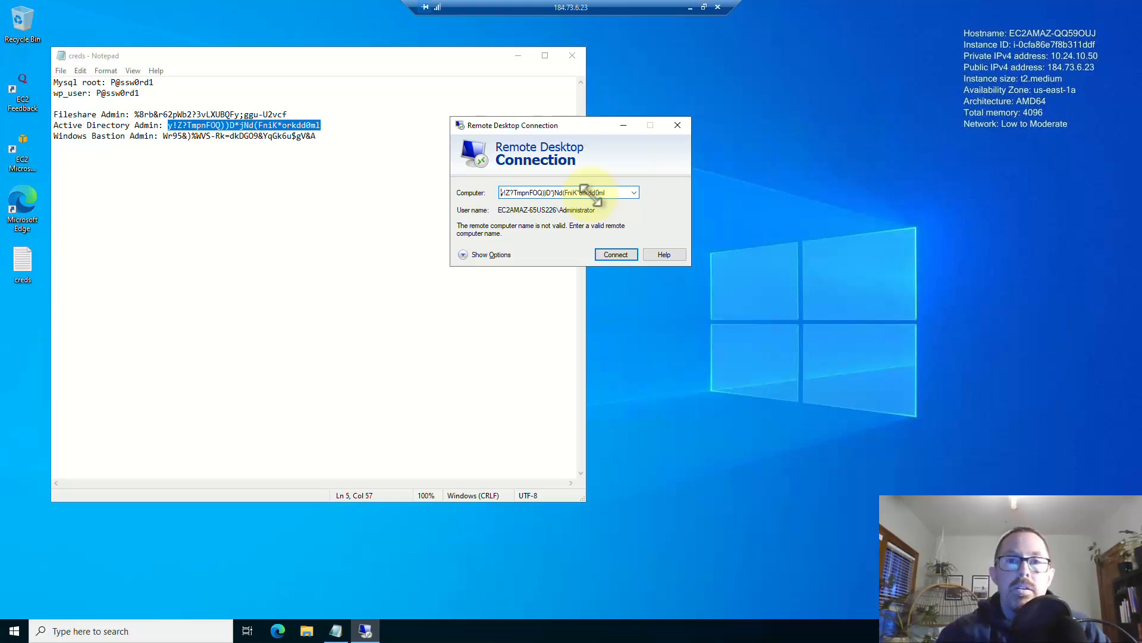
# Step: Show the Computer history list, then select the whole pasted password in the Computer field for replacement
pyautogui.click(633, 192)
pyautogui.click(604, 189)
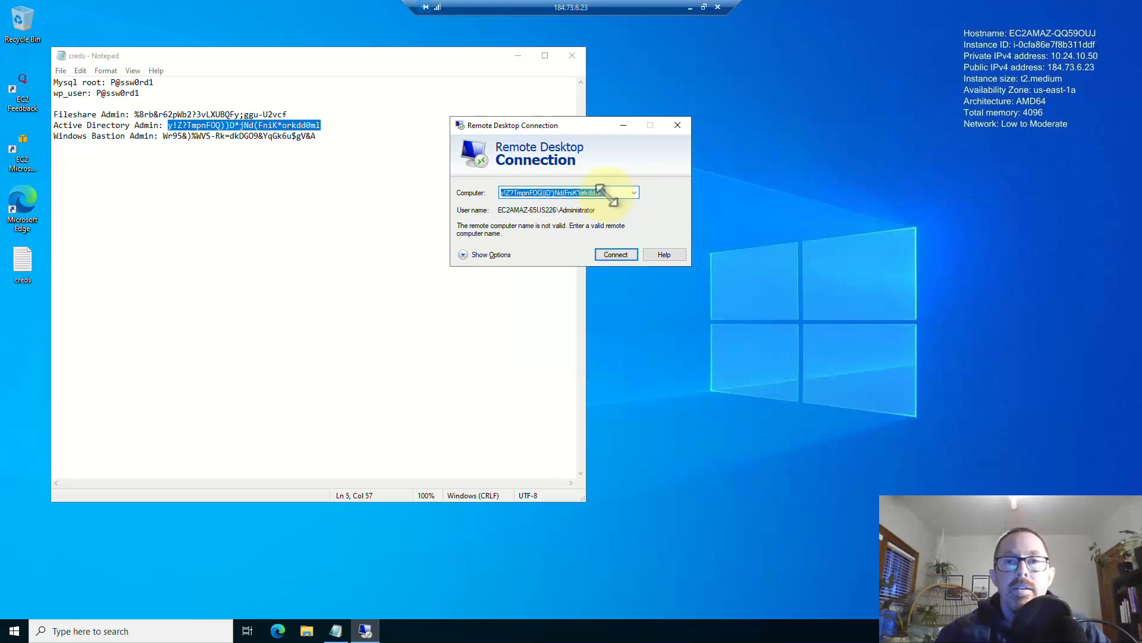
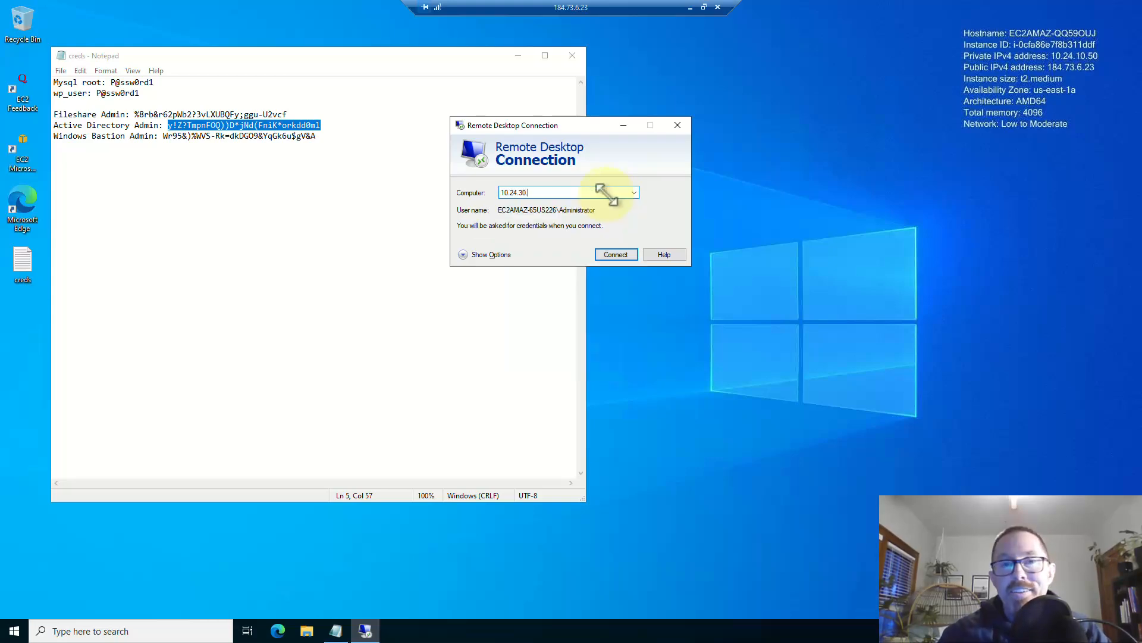
# Step: Connect to server 10.24.30.55 and accept its certificate warning
pyautogui.write('55')
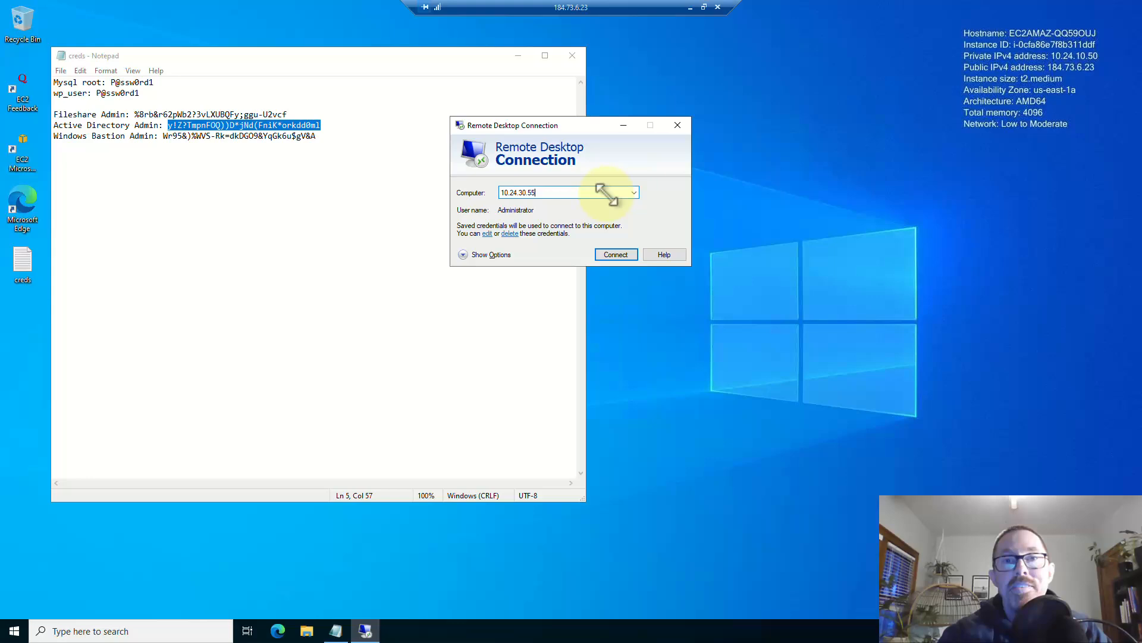
pyautogui.click(613, 255)
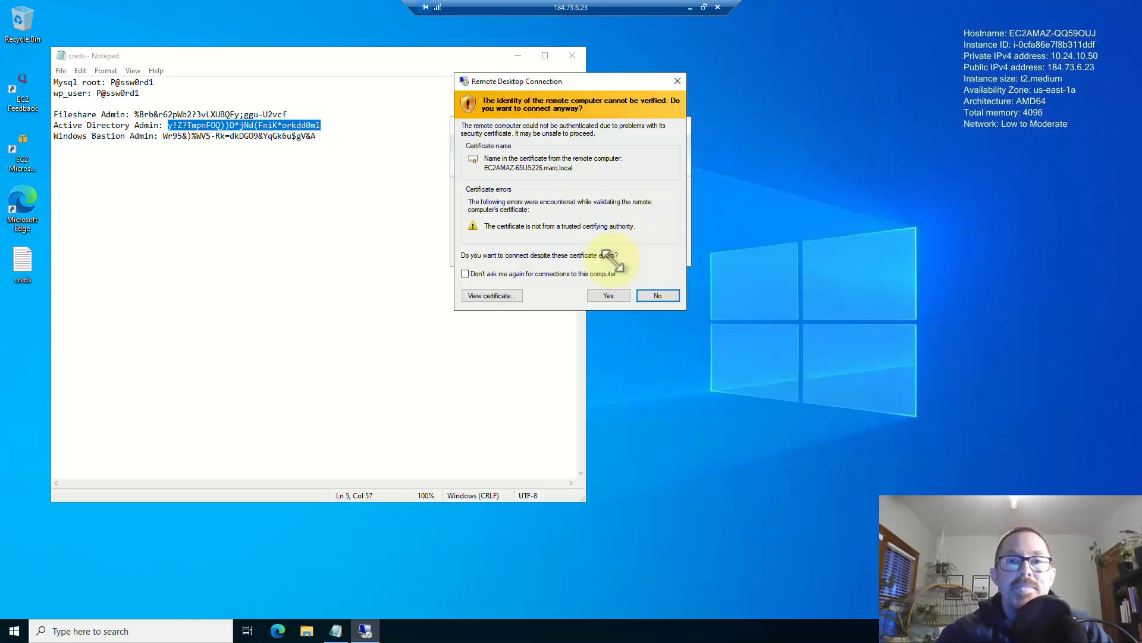
pyautogui.click(604, 295)
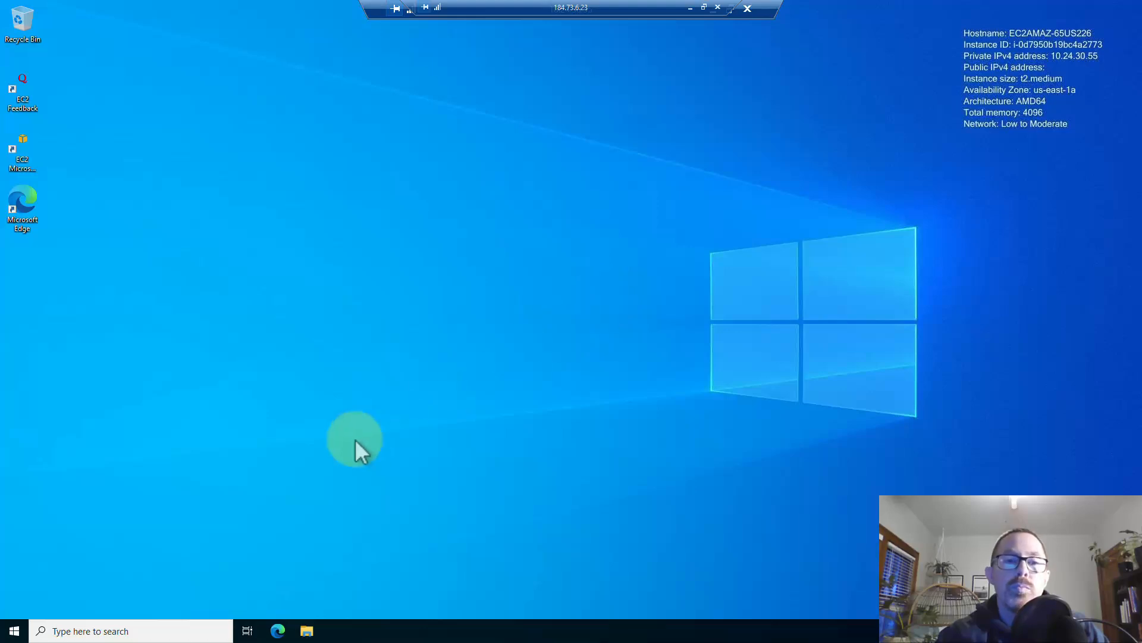
# Step: Launch Server Manager from Start and open DNS Manager from its Tools menu
pyautogui.click(15, 632)
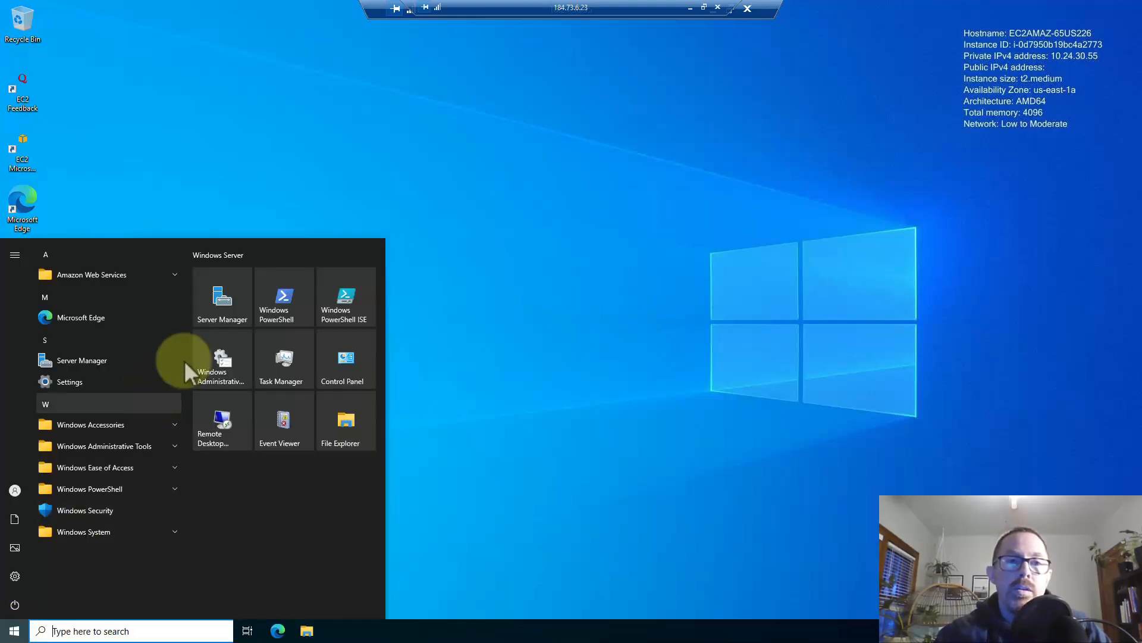
pyautogui.click(229, 306)
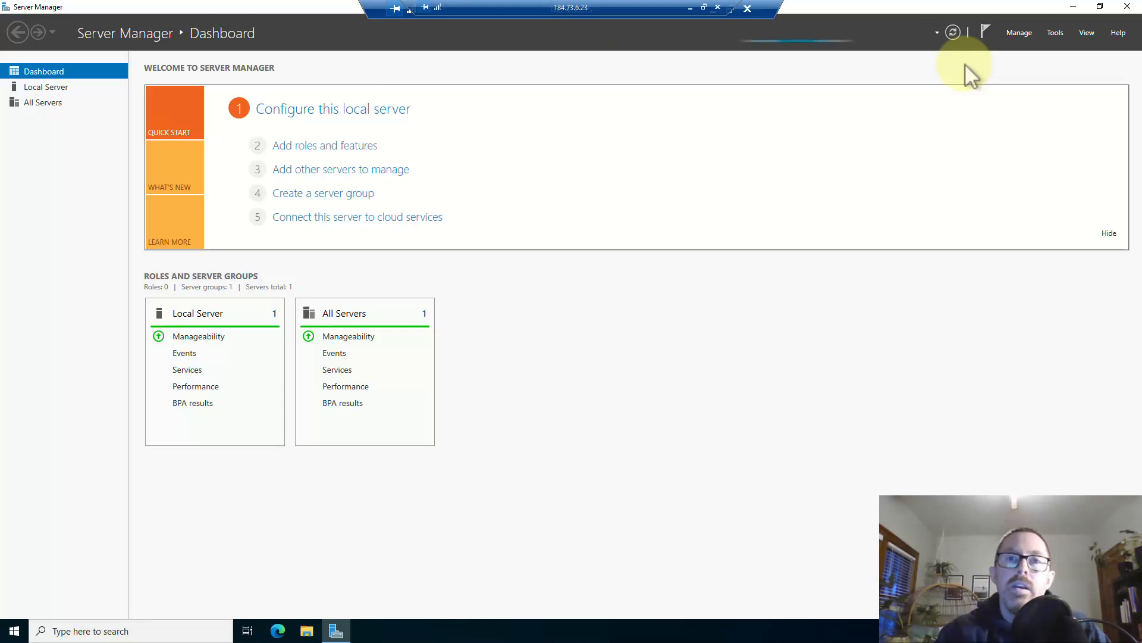
pyautogui.click(1056, 33)
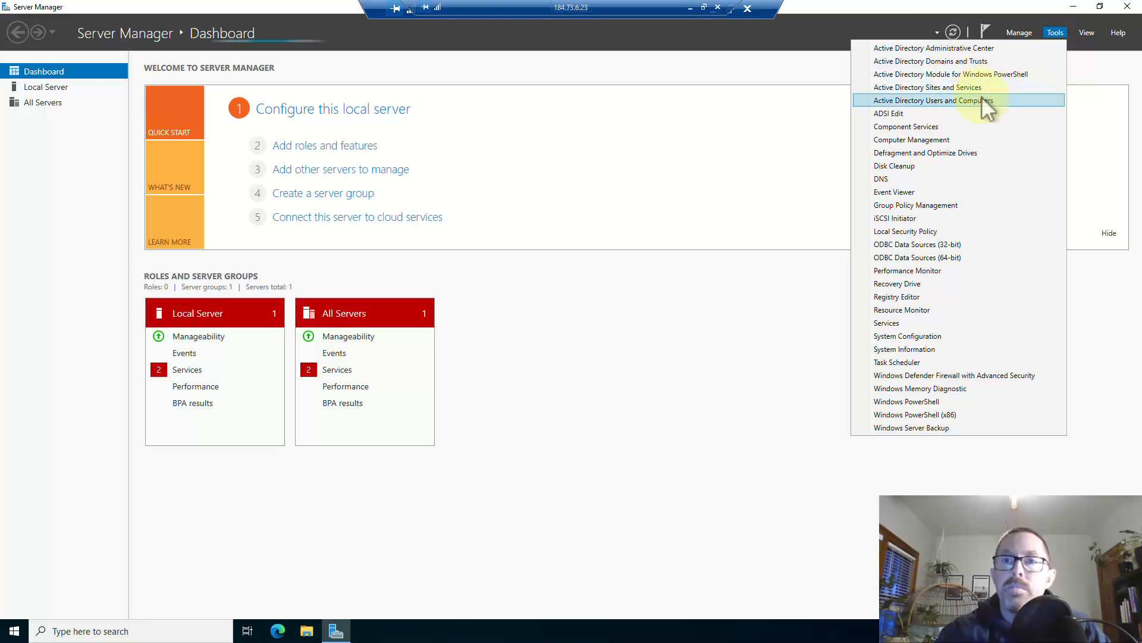
pyautogui.click(944, 184)
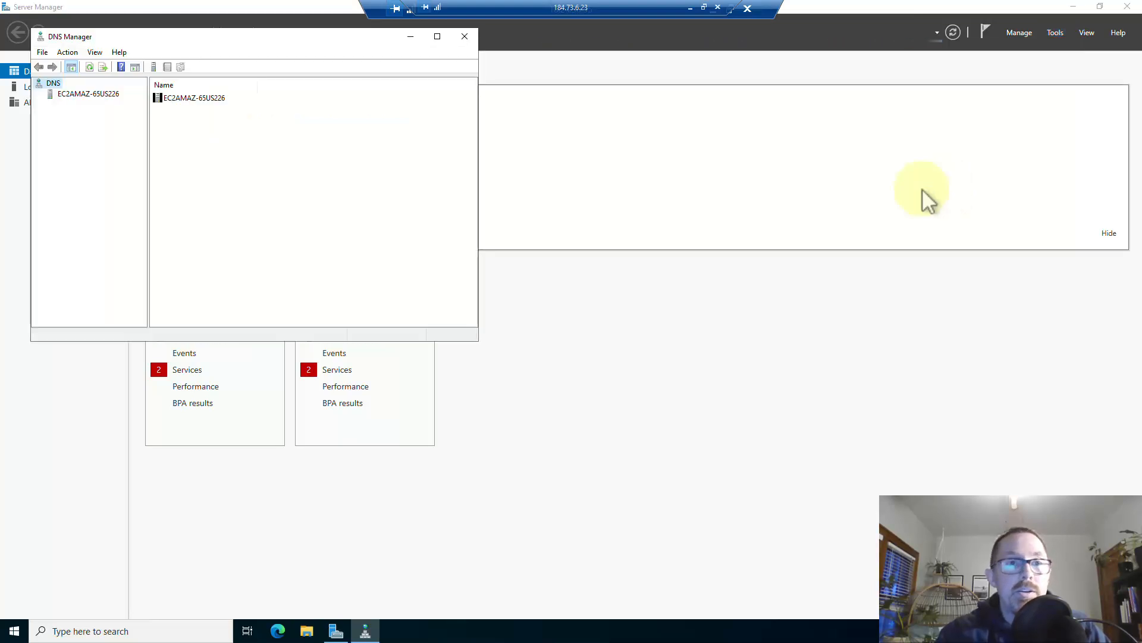
# Step: Expand the DNS server and its Forward Lookup Zones to list the zones
pyautogui.click(63, 95)
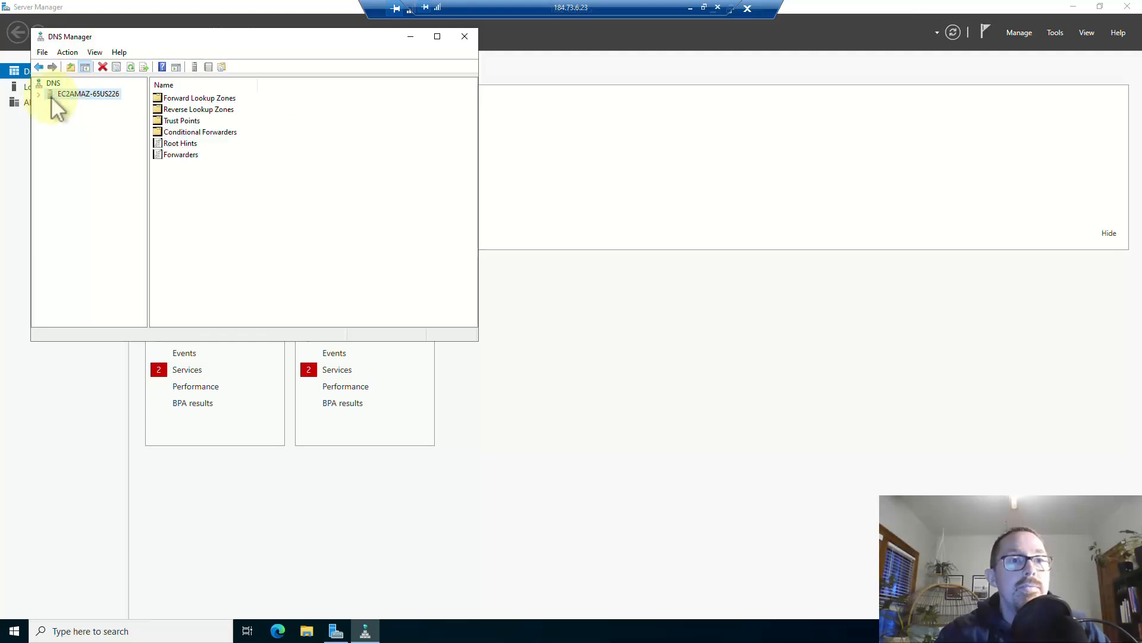
pyautogui.click(38, 94)
pyautogui.doubleClick(60, 104)
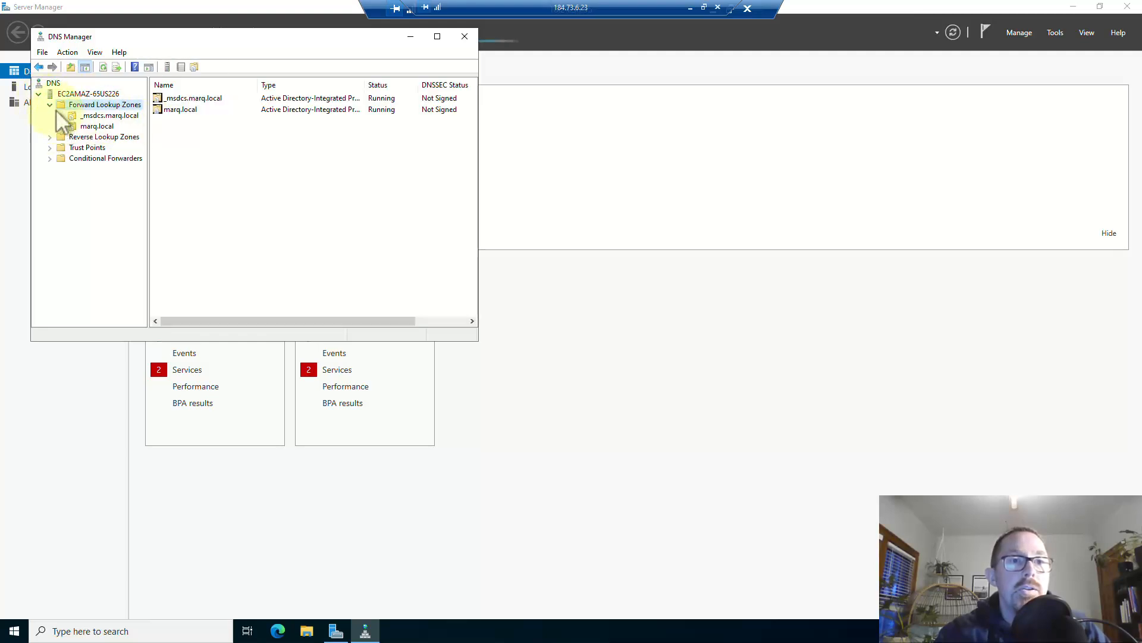
# Step: Check the server's forwarder 10.24.0.2 in Properties, cancel, and close DNS Manager
pyautogui.click(71, 94)
pyautogui.rightClick(71, 94)
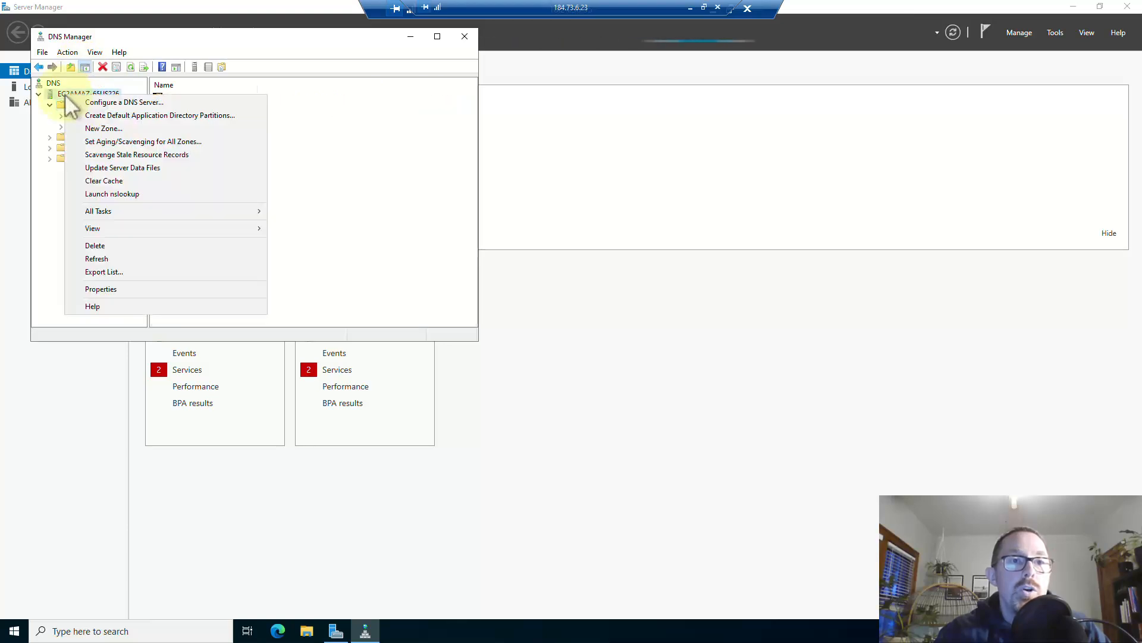
pyautogui.click(144, 288)
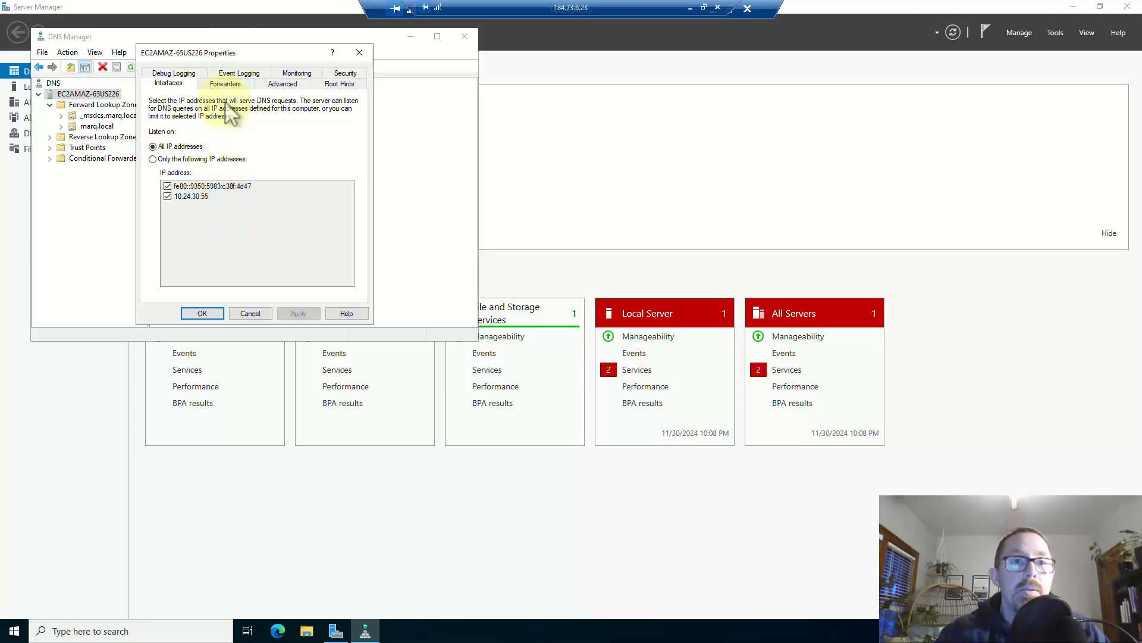
pyautogui.click(235, 86)
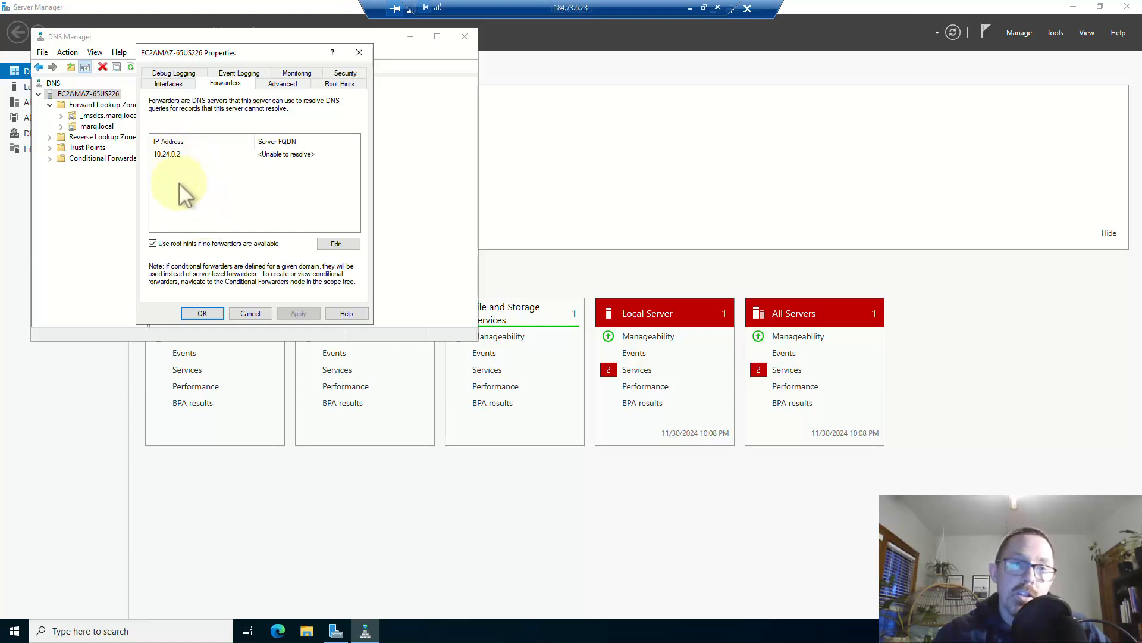
pyautogui.click(250, 313)
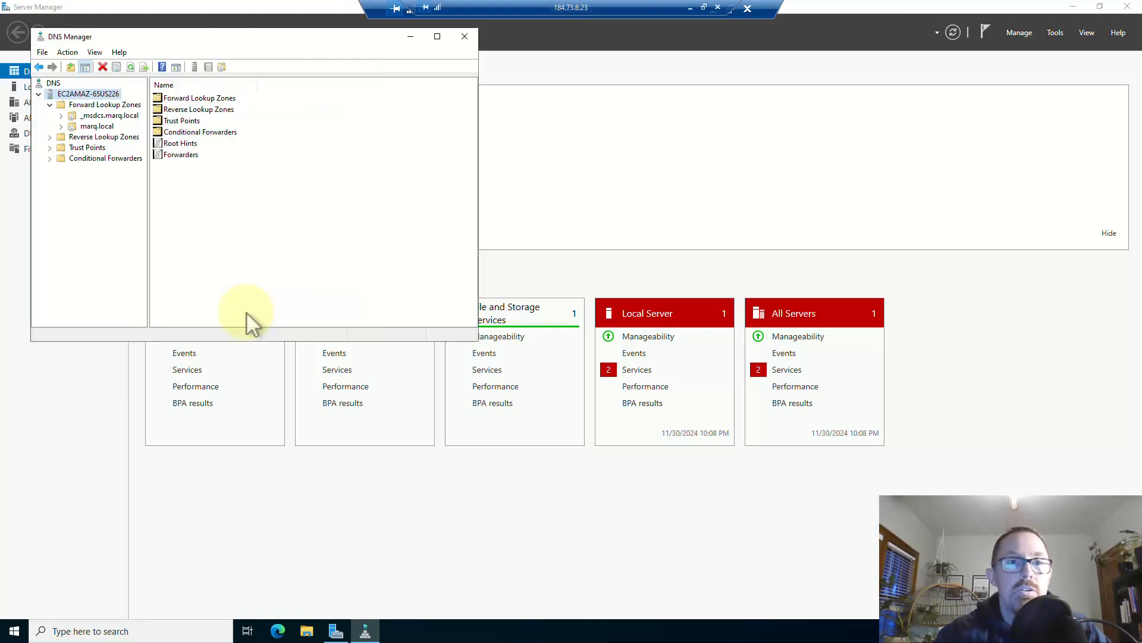
pyautogui.click(465, 37)
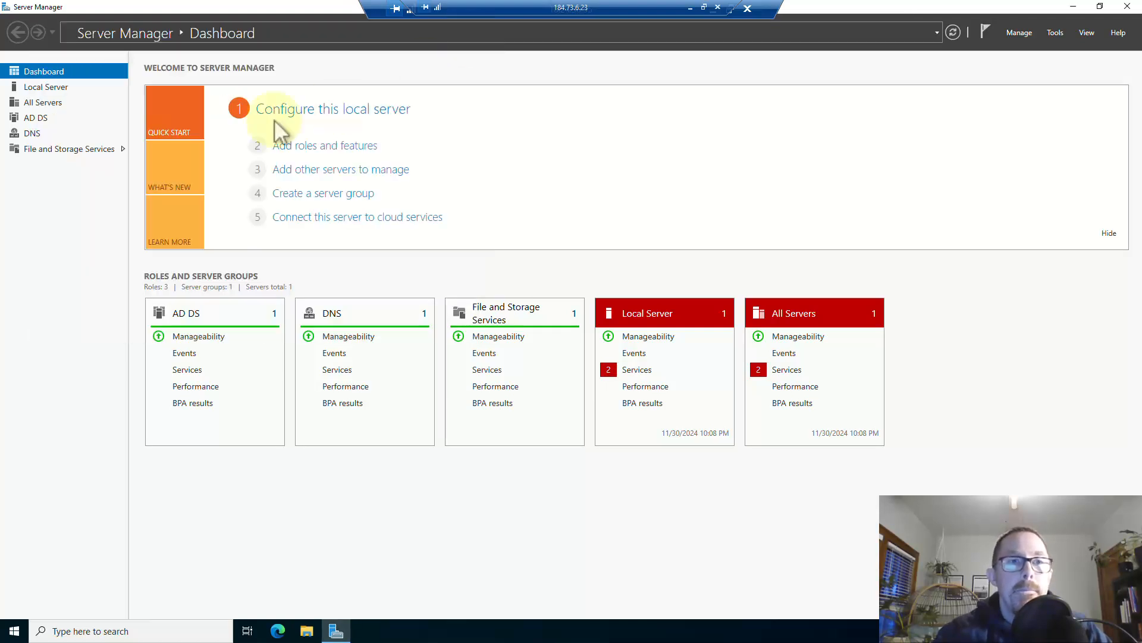
# Step: Open Active Directory Users and Computers and start a new user in marq.local's Users container
pyautogui.click(1054, 34)
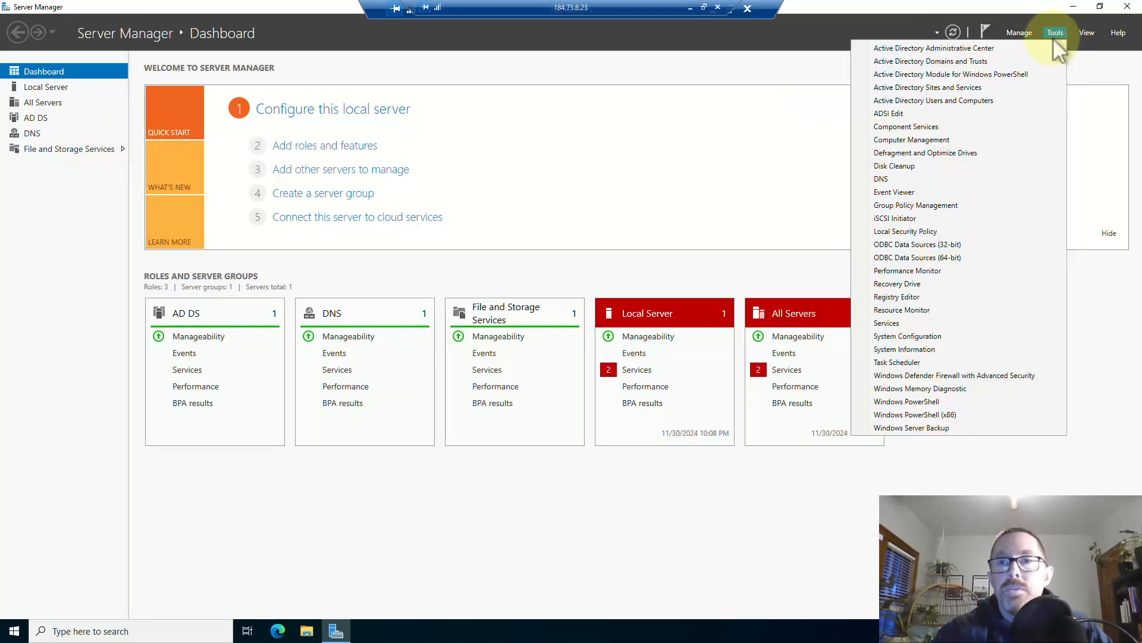
pyautogui.click(1013, 100)
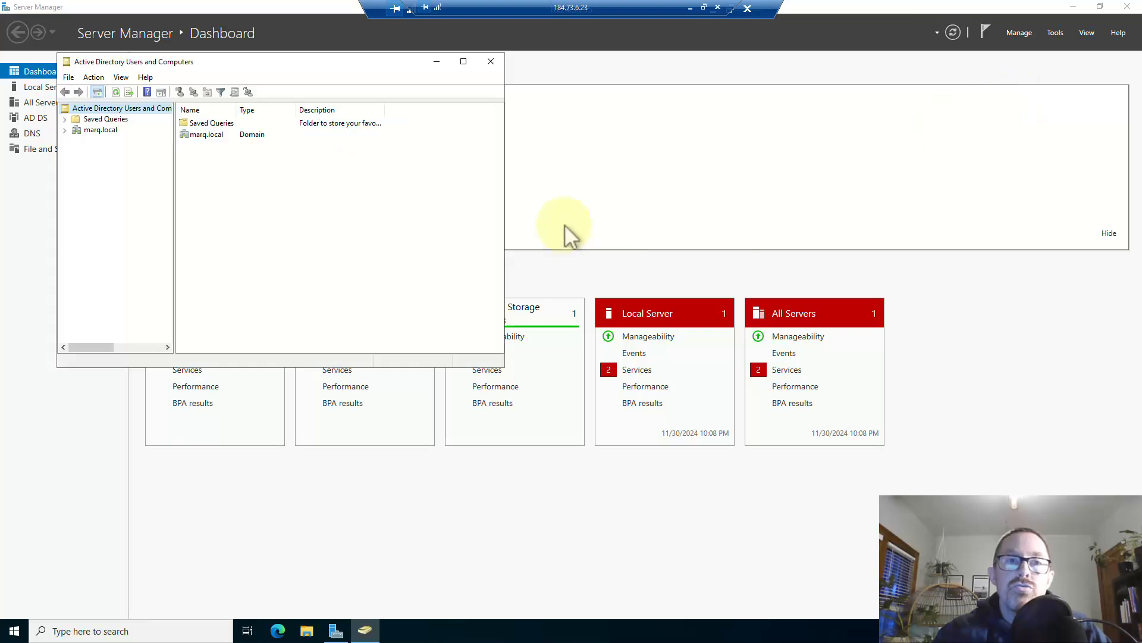
pyautogui.click(64, 131)
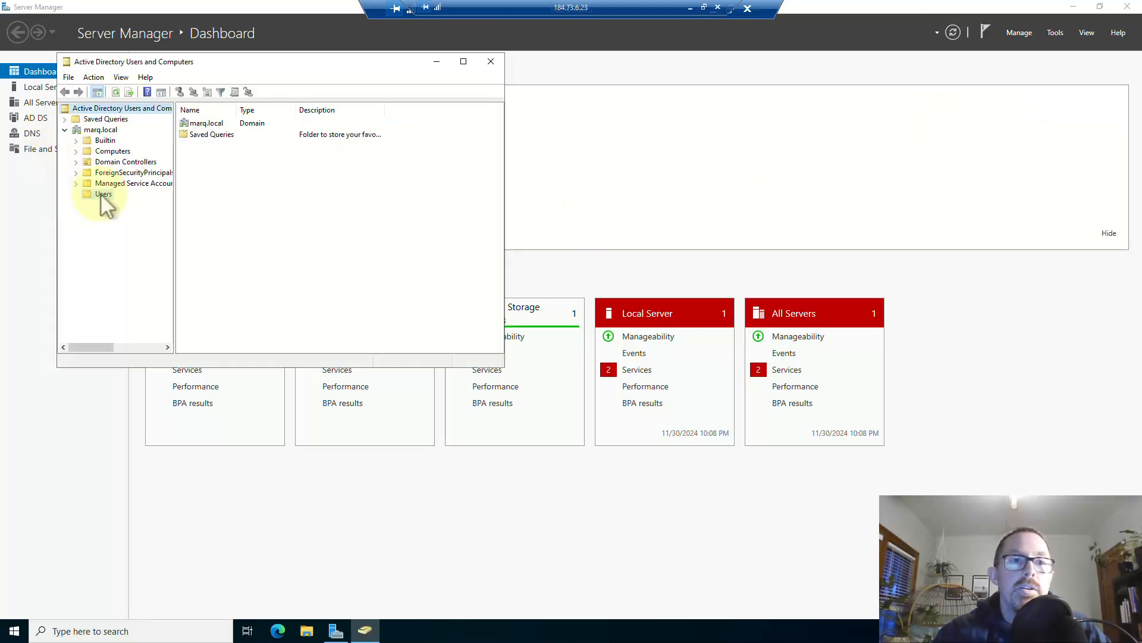
pyautogui.click(101, 193)
pyautogui.rightClick(100, 192)
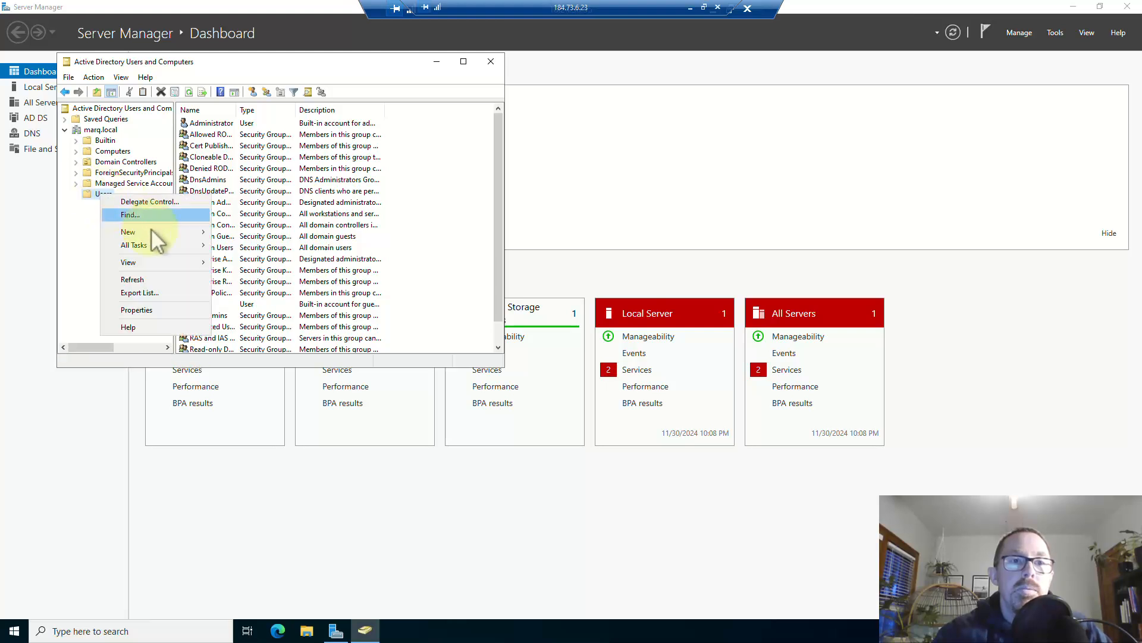
pyautogui.moveTo(155, 233)
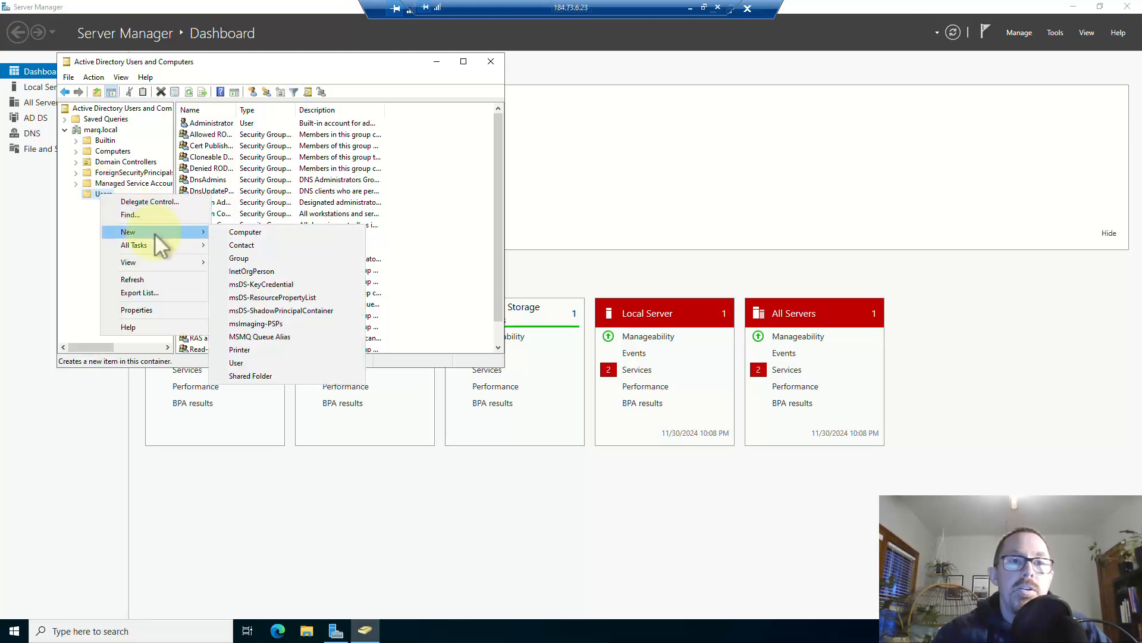
pyautogui.click(276, 366)
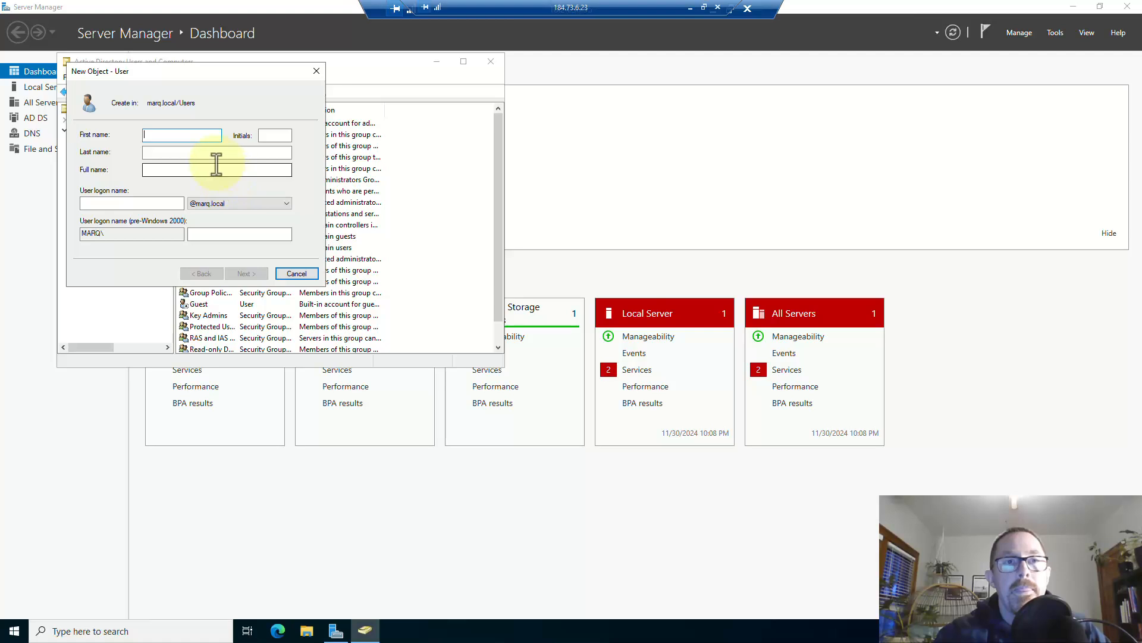
# Step: Enter the new user's first name, last name and logon name
pyautogui.write('Jim')
pyautogui.press('Tab')
pyautogui.press('Tab')
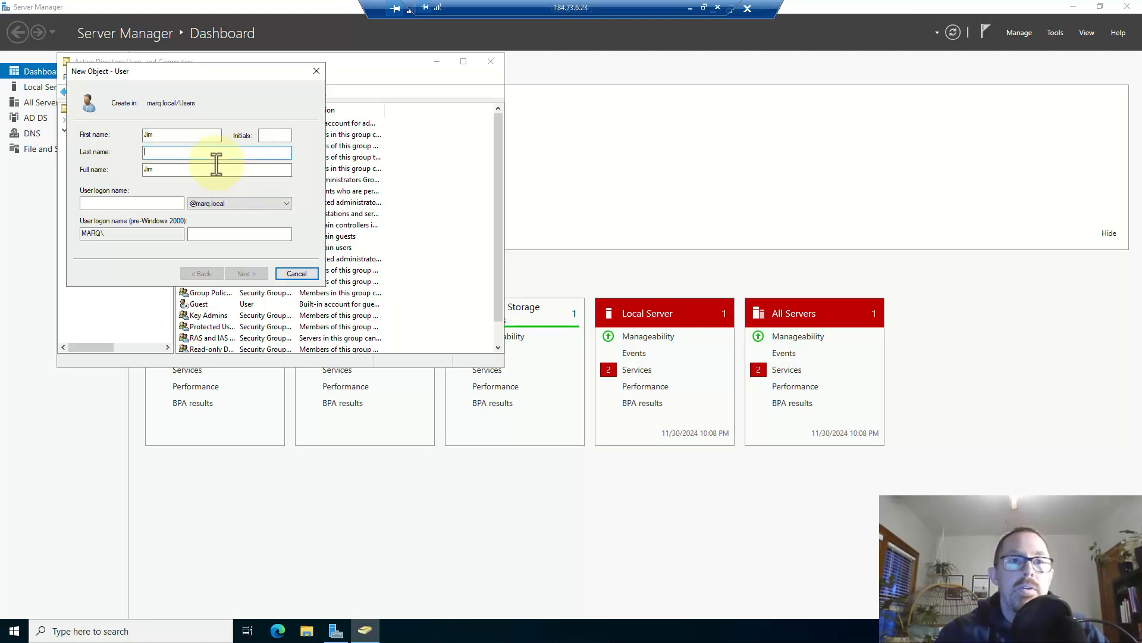
pyautogui.write('M')
pyautogui.press('Tab')
pyautogui.press('Tab')
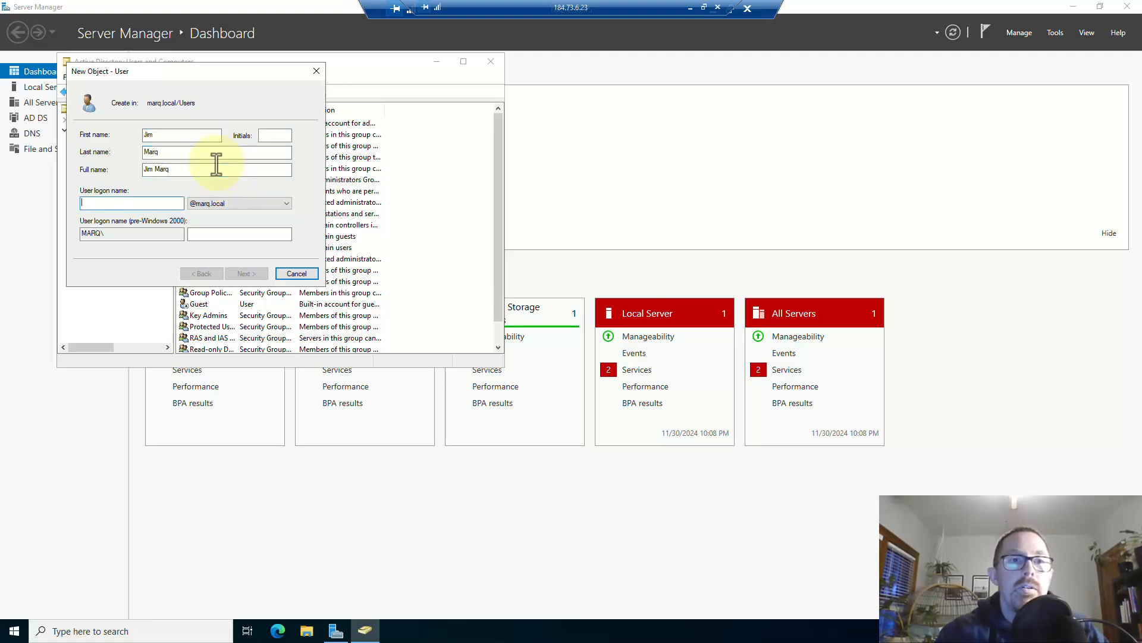
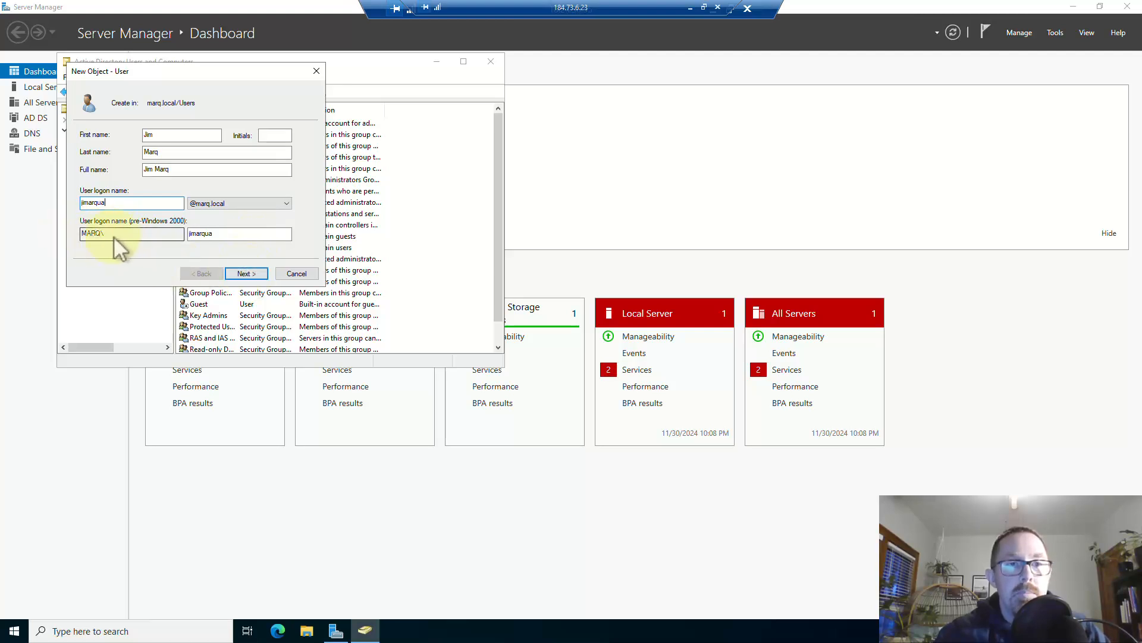
pyautogui.click(246, 273)
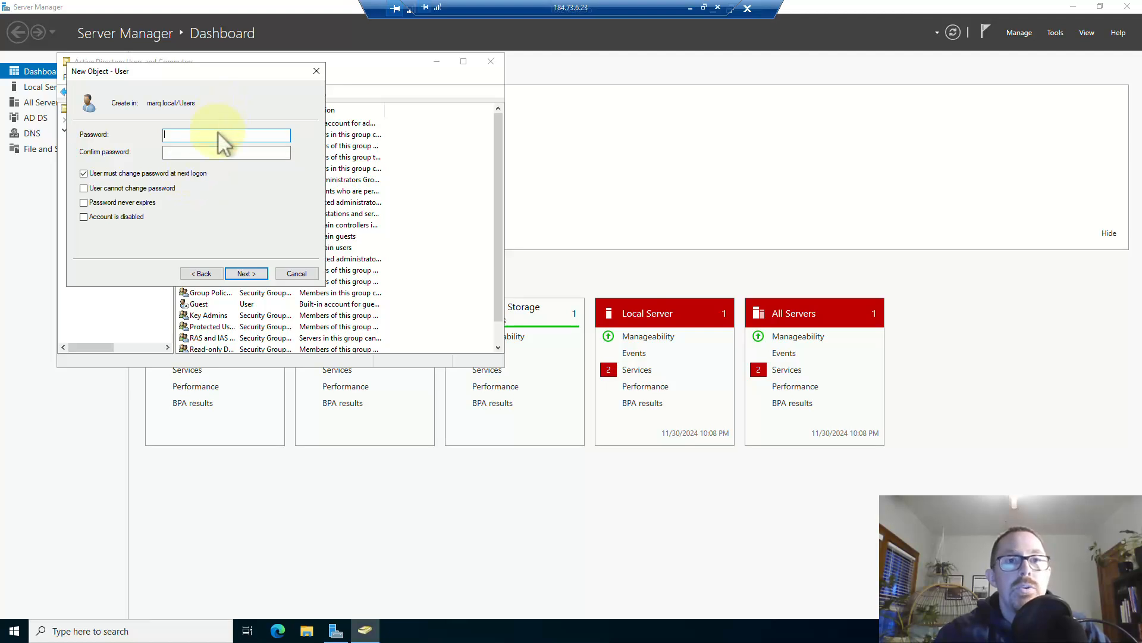
# Step: Set the user's password to never expire with no forced change at logon, and finish
pyautogui.write('••••')
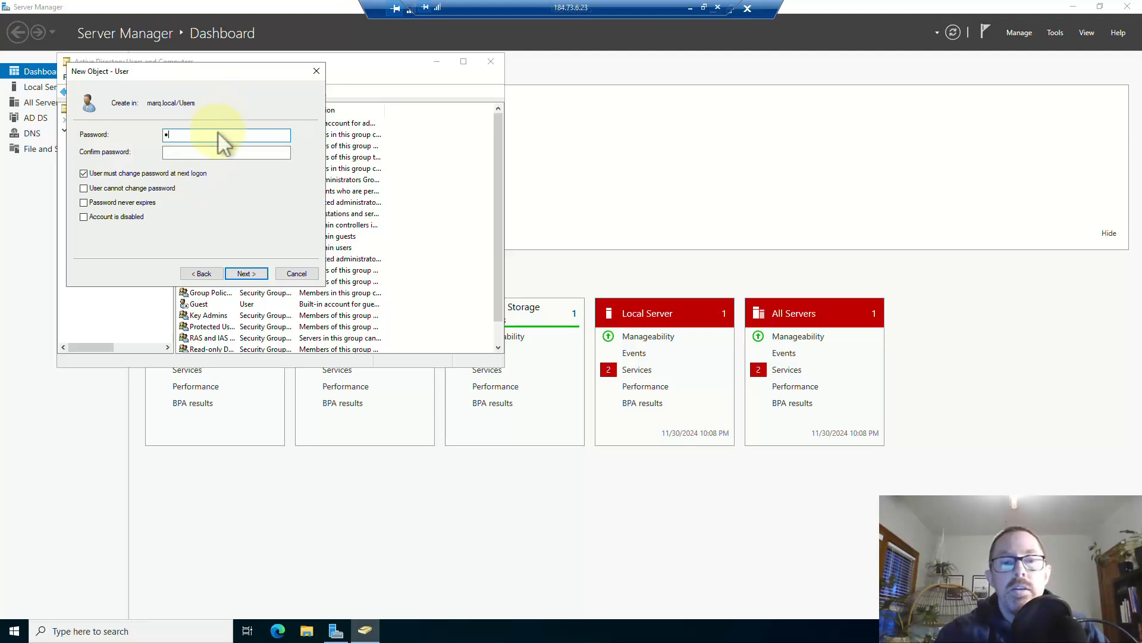
pyautogui.write('••••')
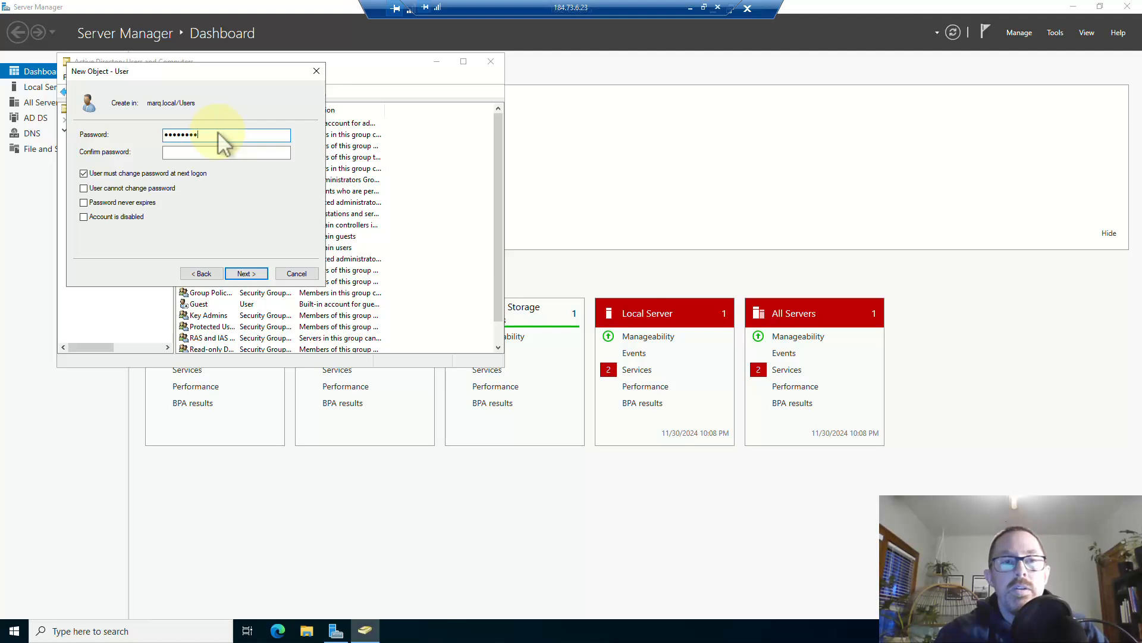
pyautogui.write('•')
pyautogui.press('Tab')
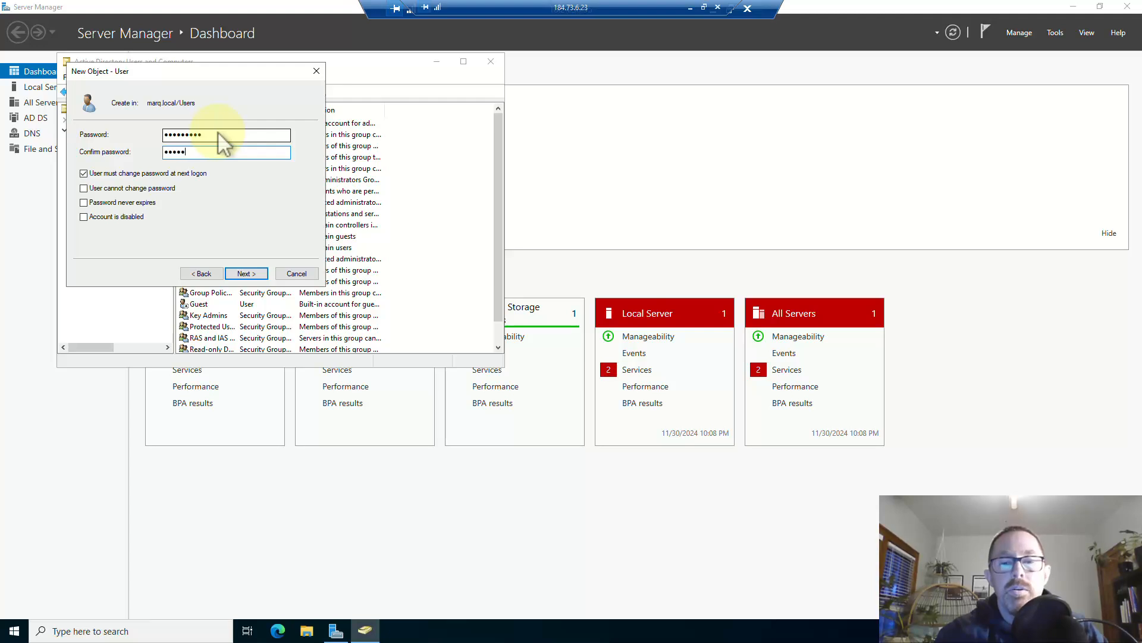
pyautogui.write('•••••••••')
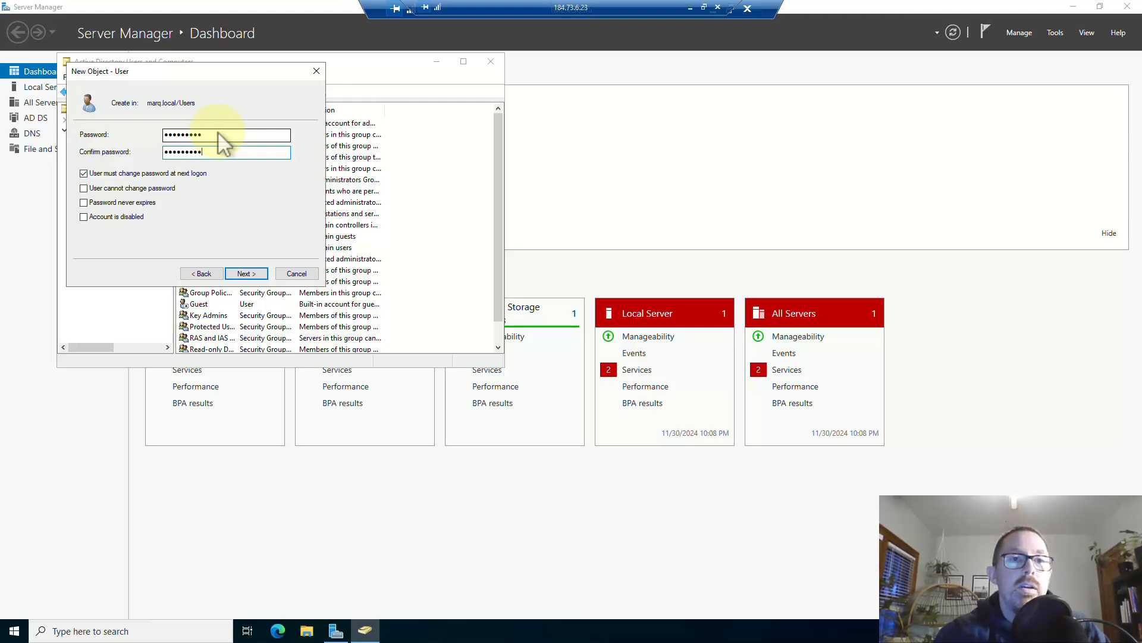
pyautogui.click(109, 174)
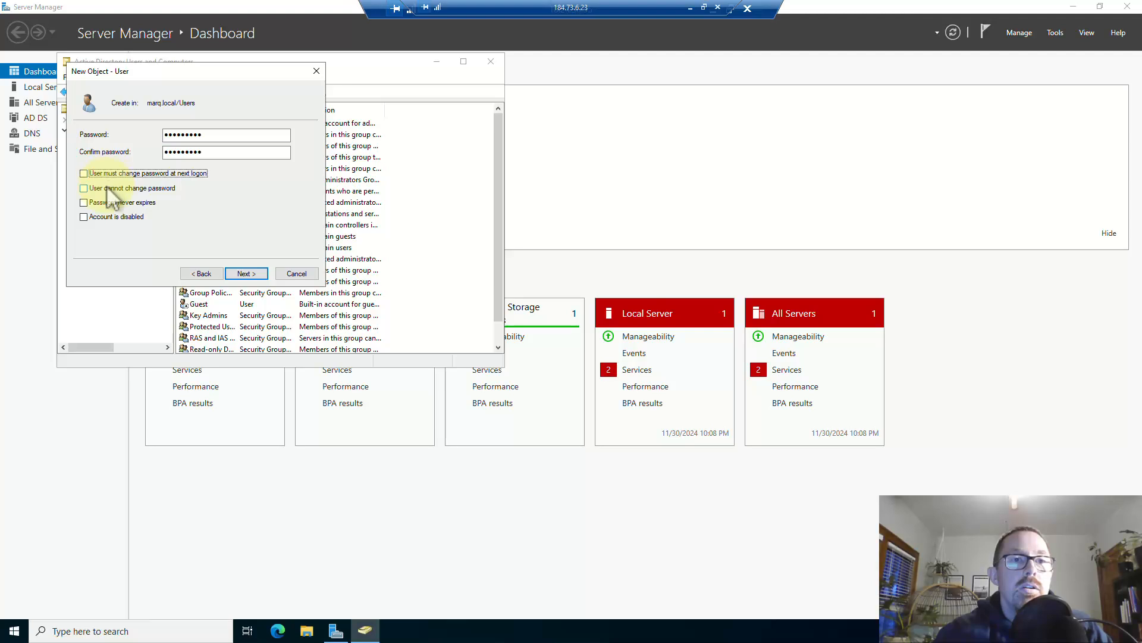
pyautogui.click(118, 203)
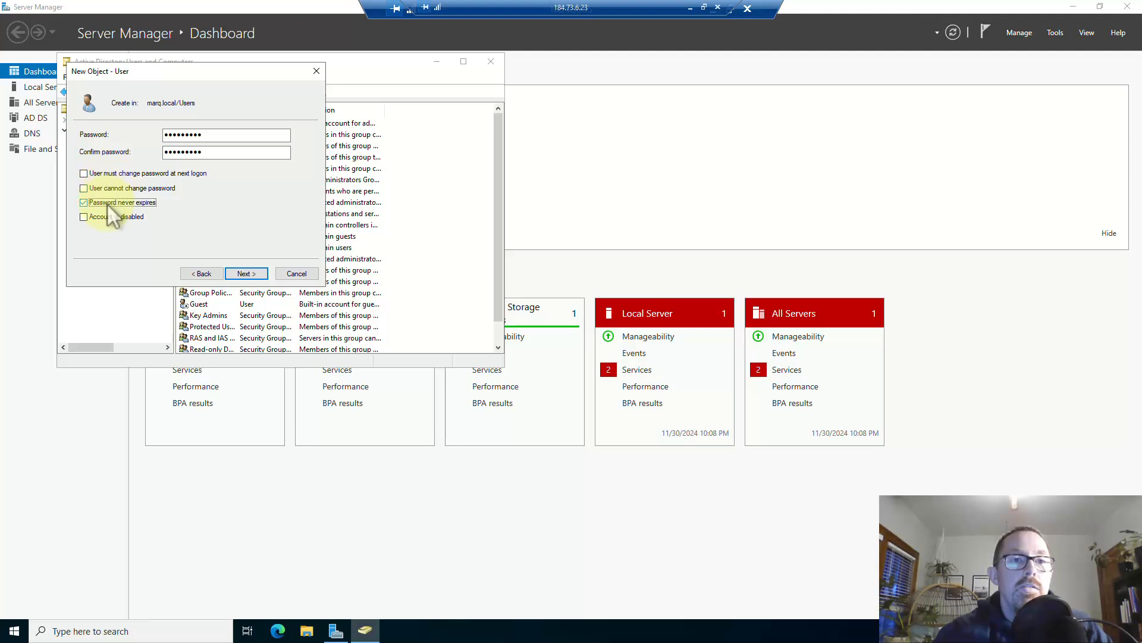
pyautogui.click(244, 274)
pyautogui.click(249, 276)
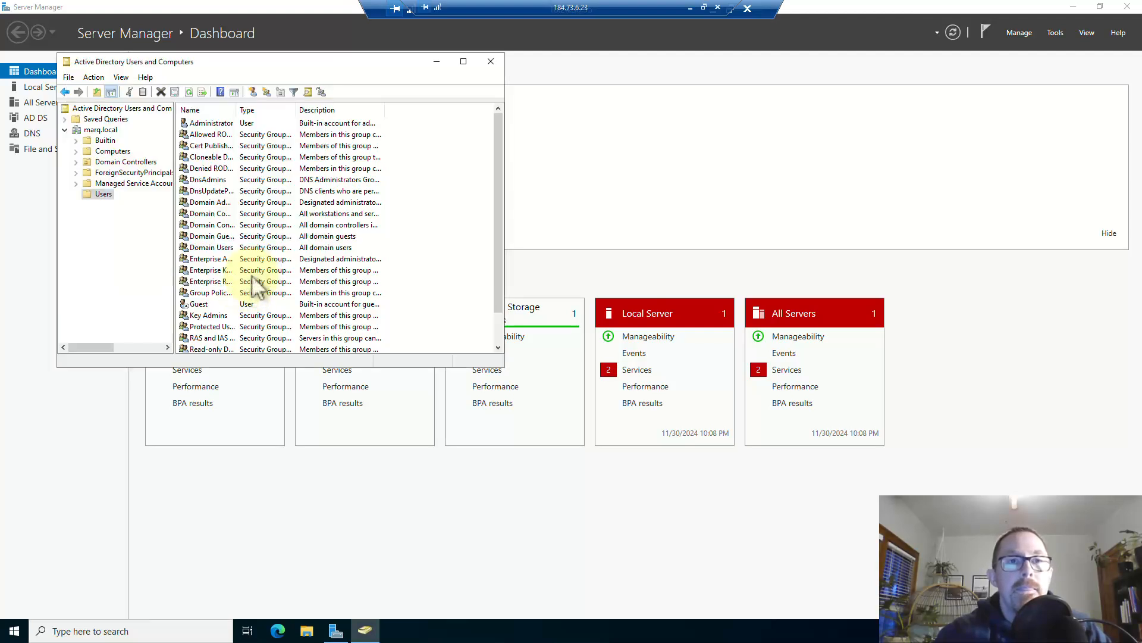
# Step: Add the new user to the Domain Admins group from its Member Of tab and save
pyautogui.doubleClick(232, 315)
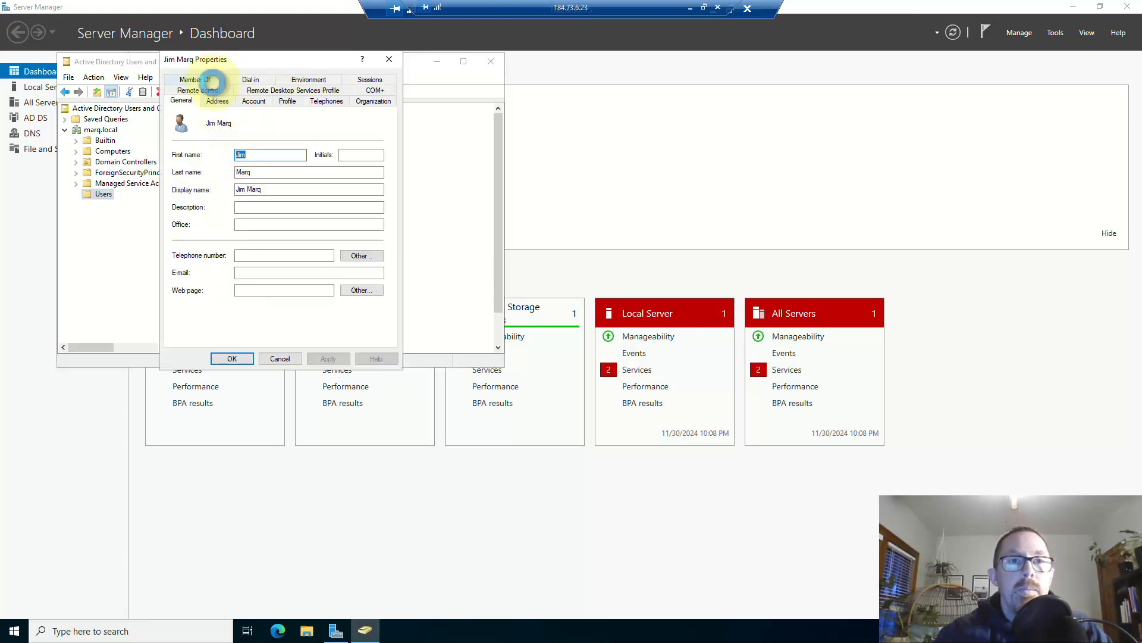
pyautogui.click(212, 82)
pyautogui.click(196, 245)
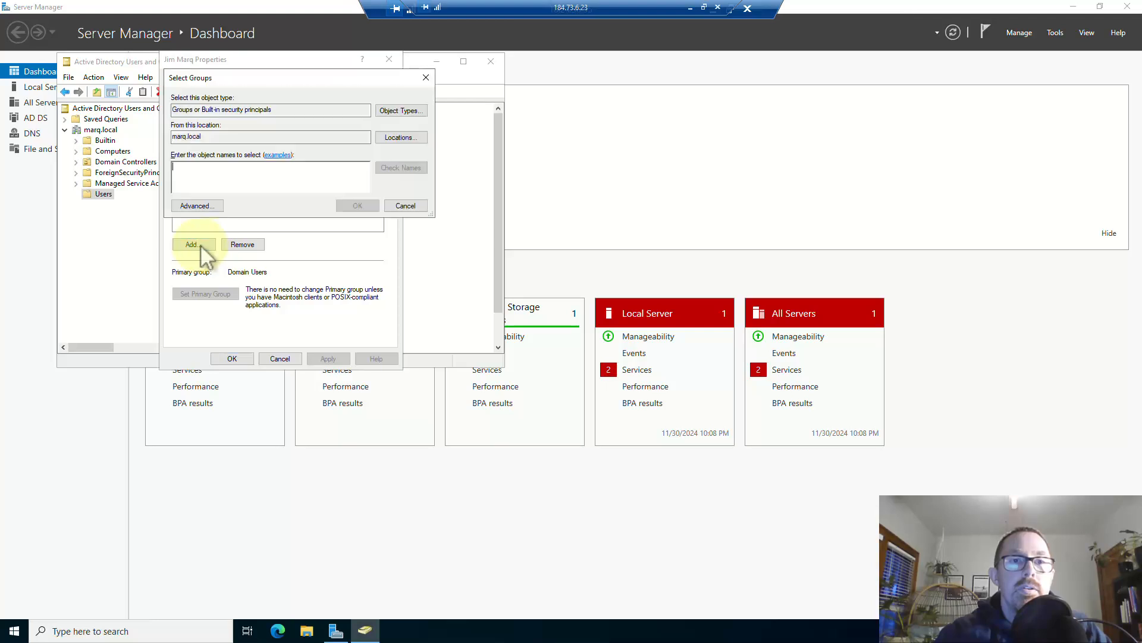
pyautogui.write('domain')
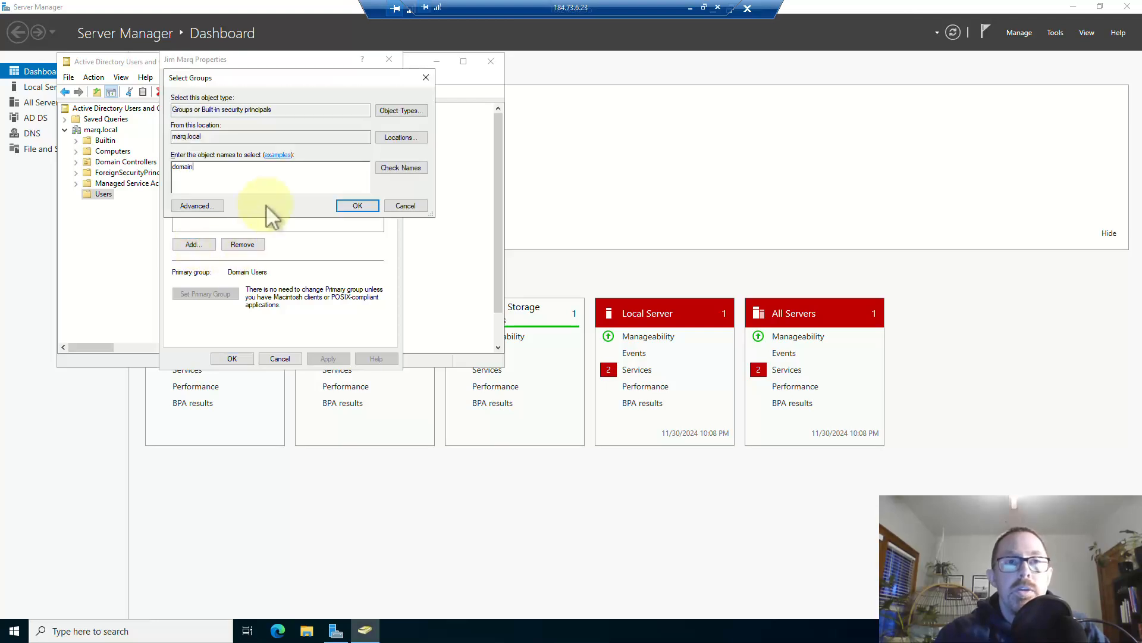
pyautogui.write(' admin')
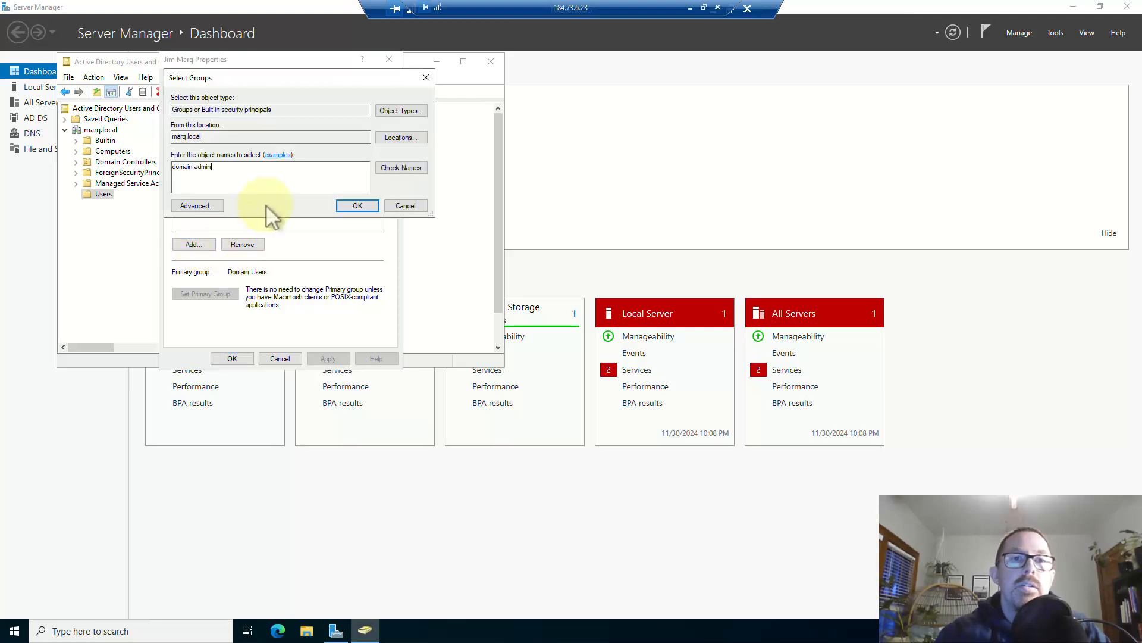
pyautogui.write('s')
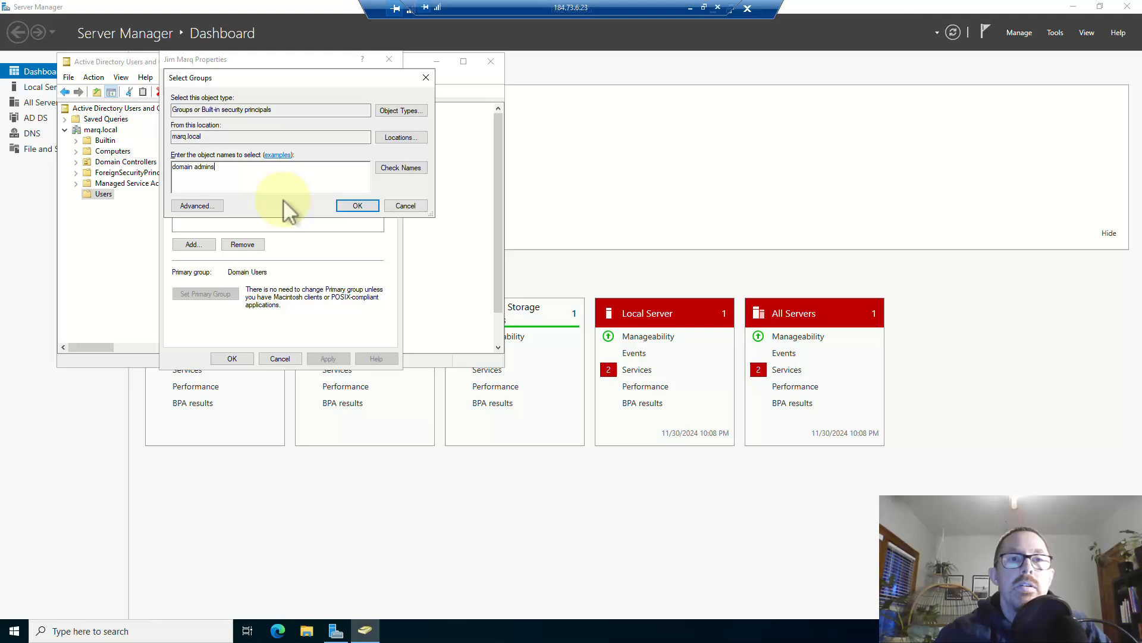
pyautogui.click(397, 169)
pyautogui.click(368, 203)
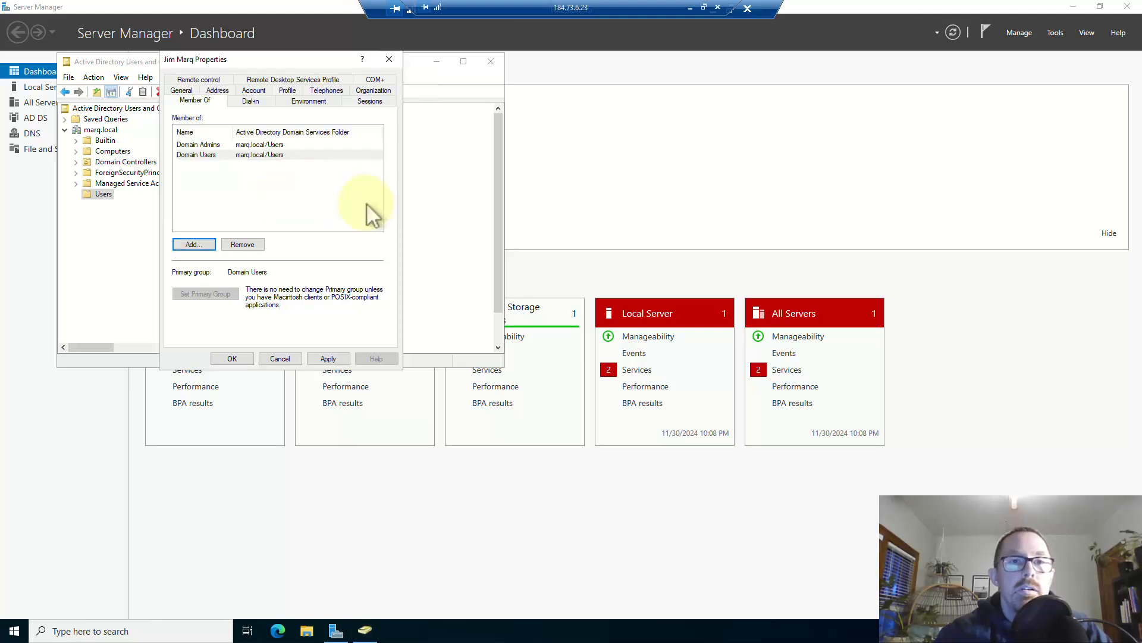
pyautogui.click(241, 358)
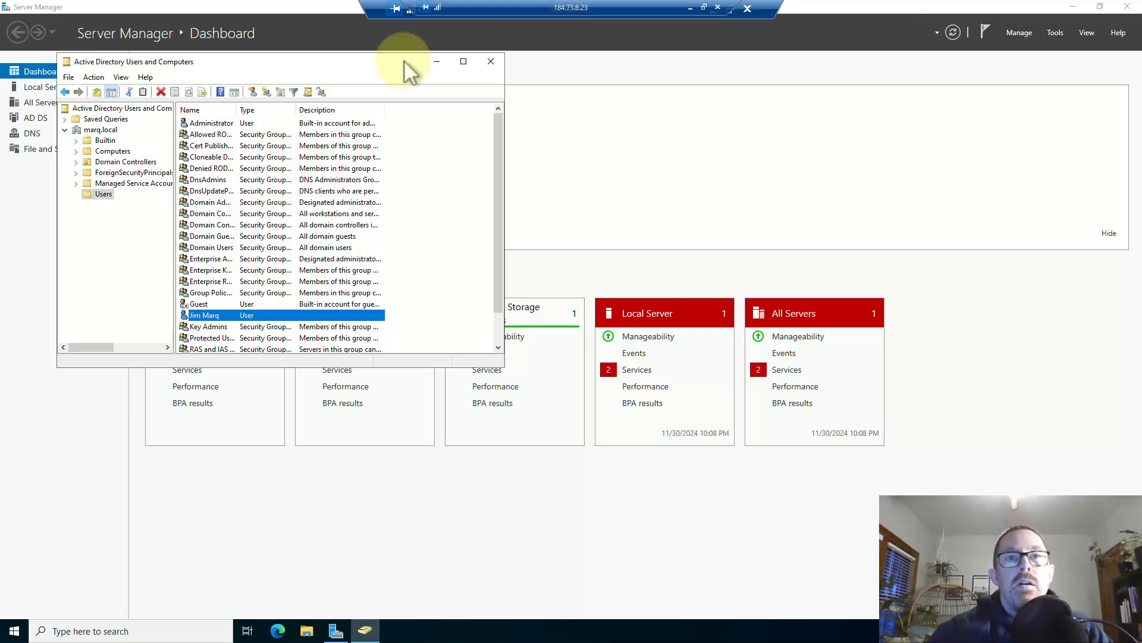
pyautogui.moveTo(405, 60); pyautogui.dragTo(434, 144)
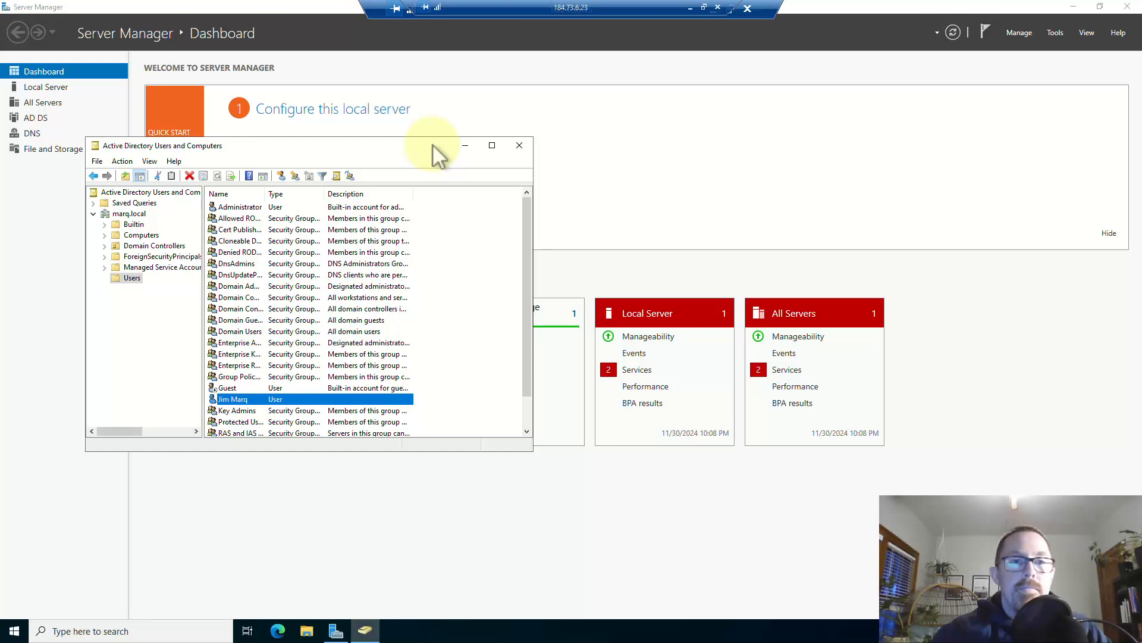
# Step: Close Active Directory Users and Computers and disconnect the nested remote session
pyautogui.click(519, 146)
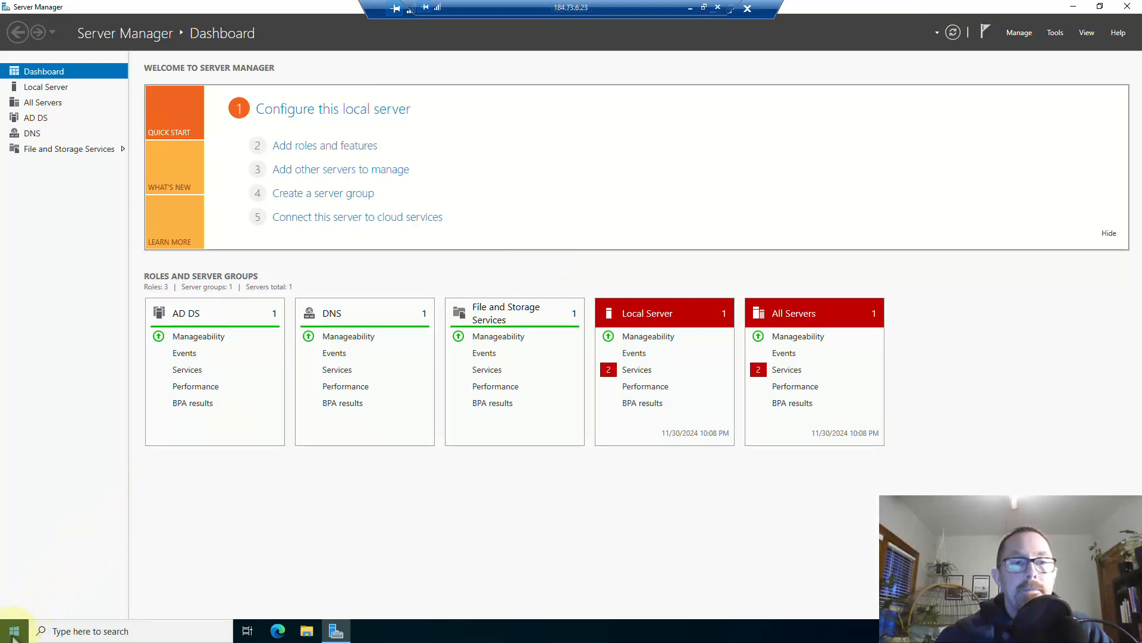
pyautogui.click(14, 632)
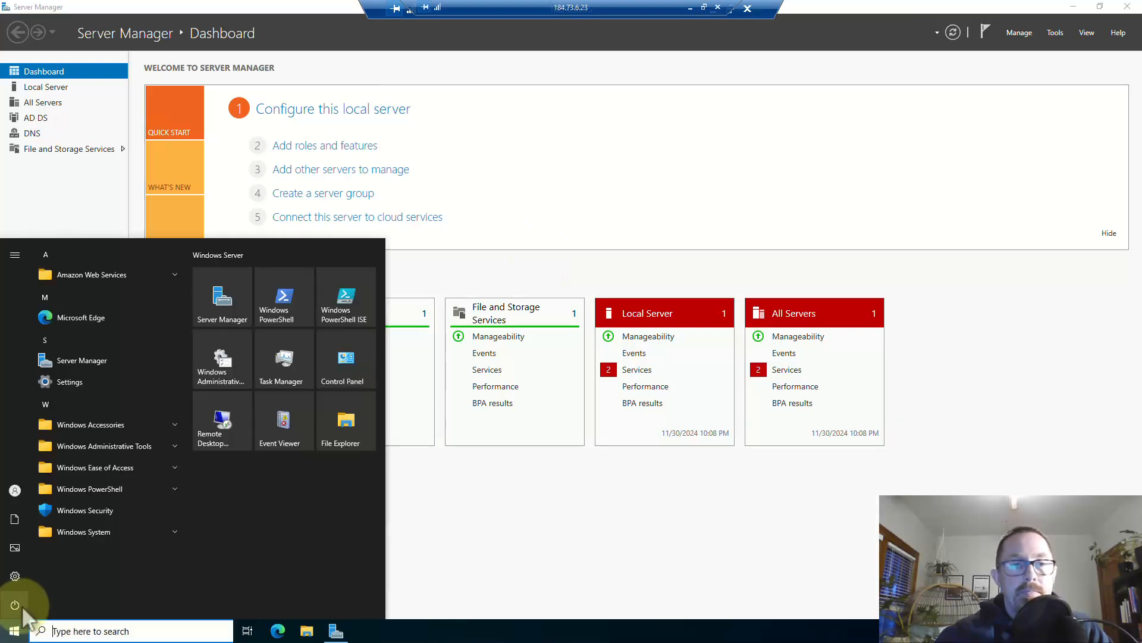
pyautogui.moveTo(23, 609)
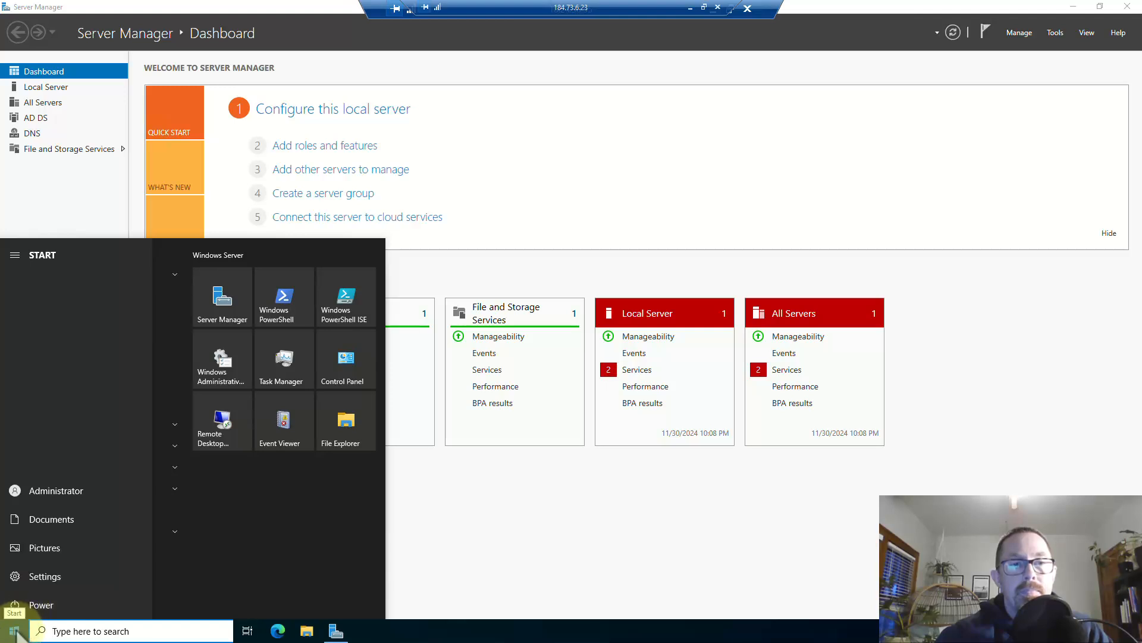
pyautogui.click(15, 632)
pyautogui.rightClick(14, 632)
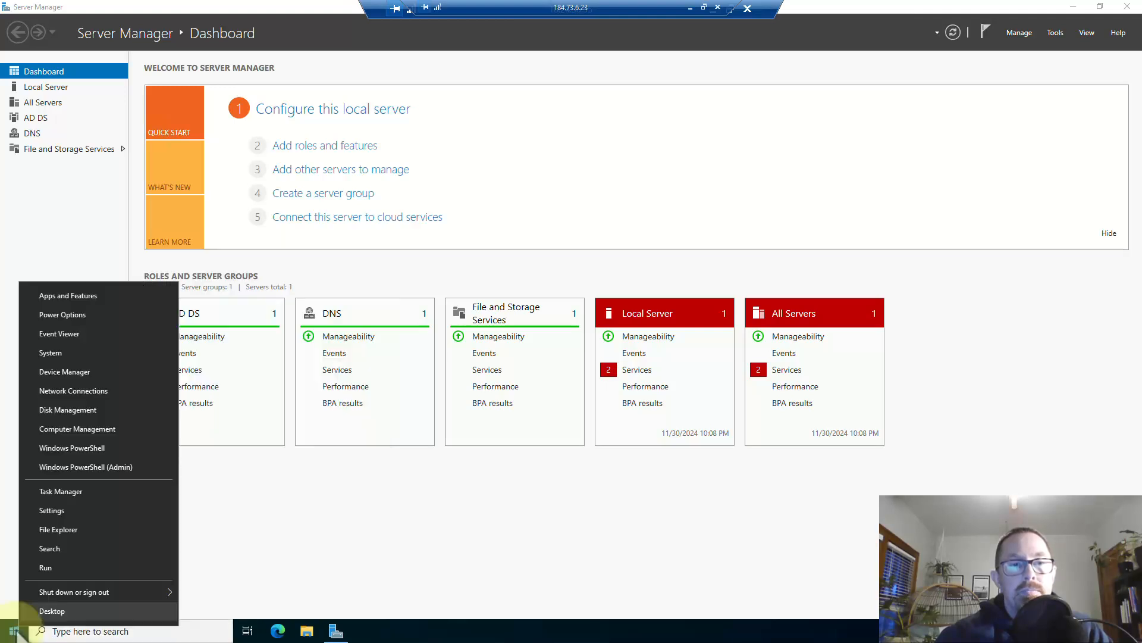
pyautogui.moveTo(82, 590)
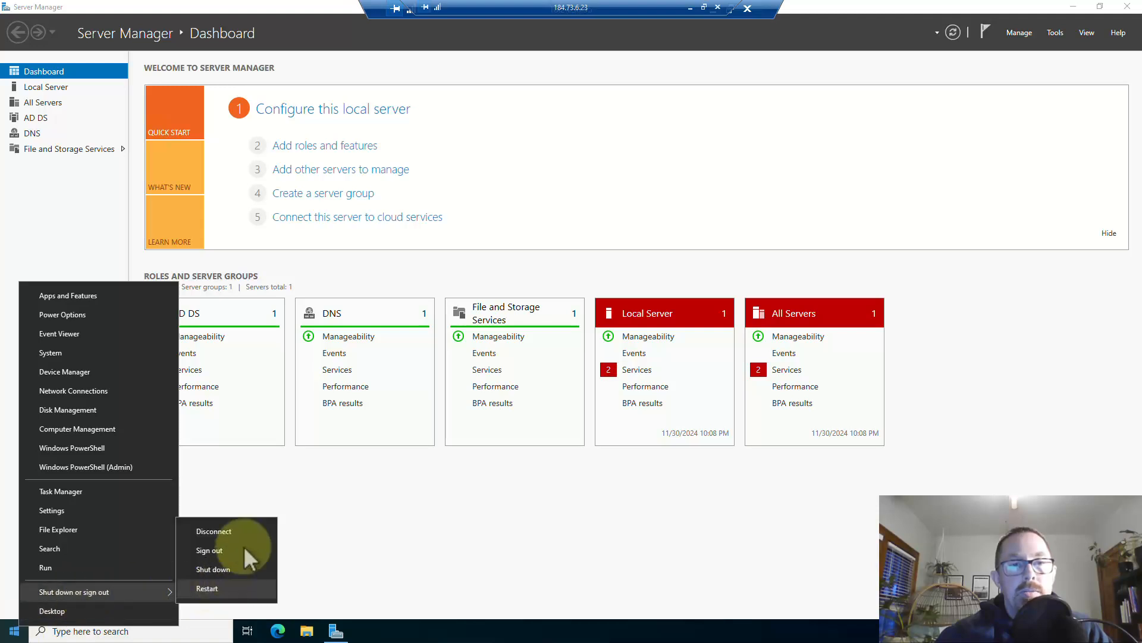
pyautogui.click(253, 527)
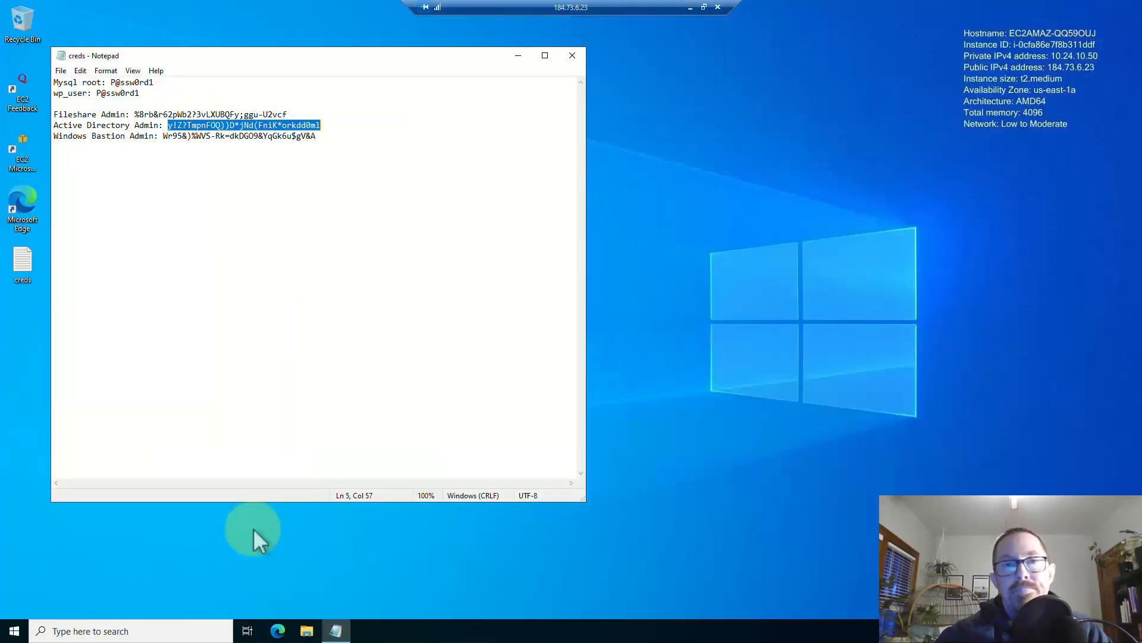
# Step: Close the credentials note and begin disconnecting the bastion remote desktop session
pyautogui.click(415, 262)
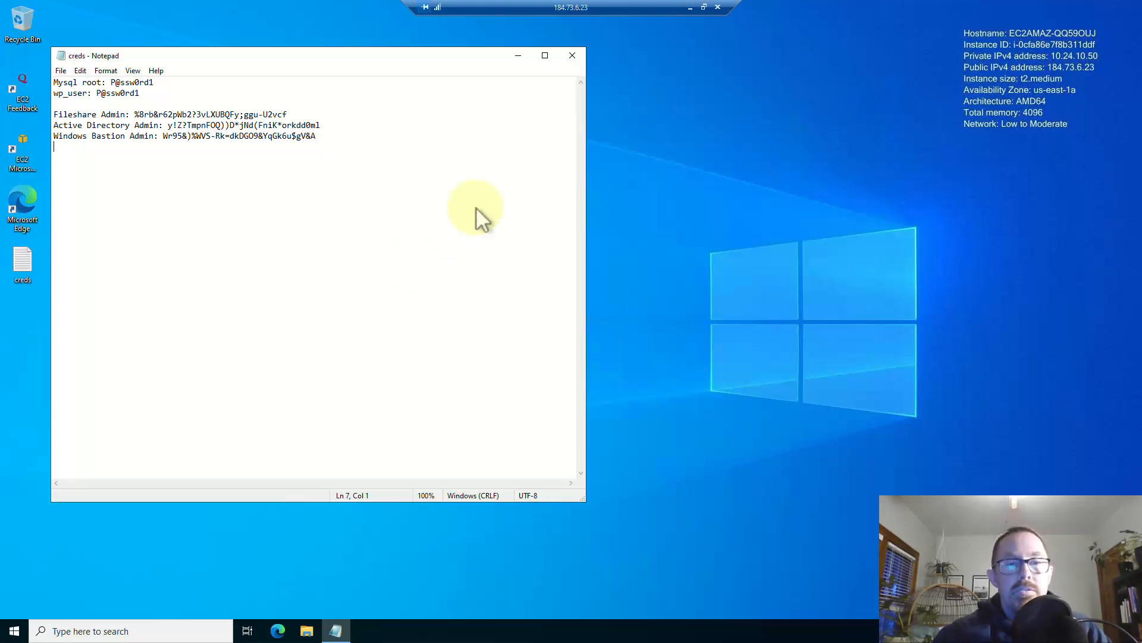
pyautogui.click(570, 59)
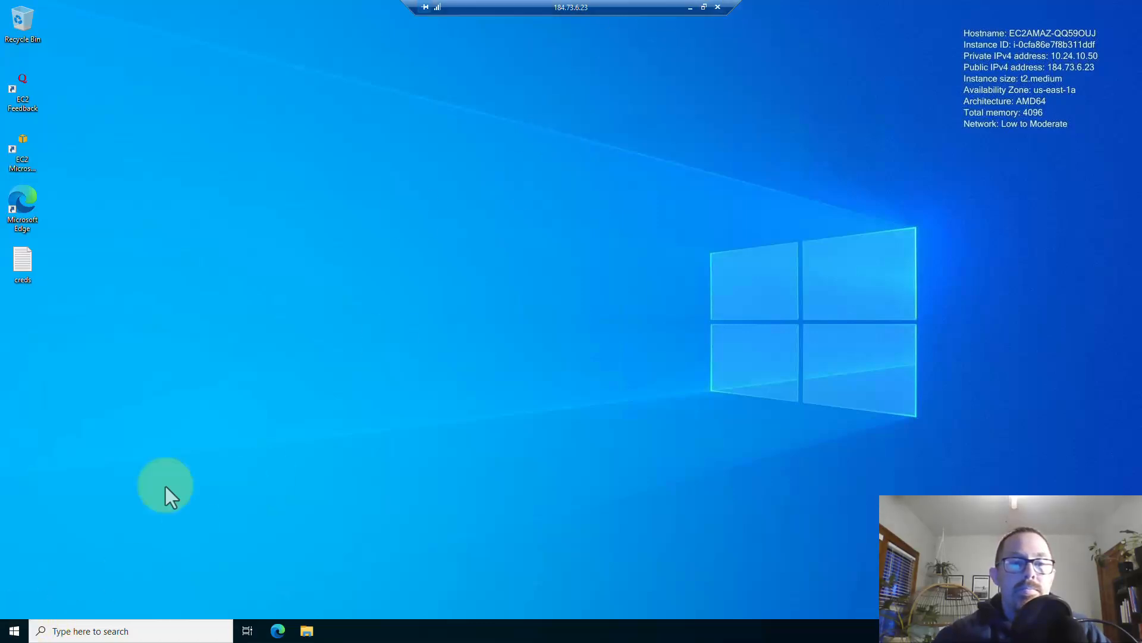
pyautogui.click(718, 8)
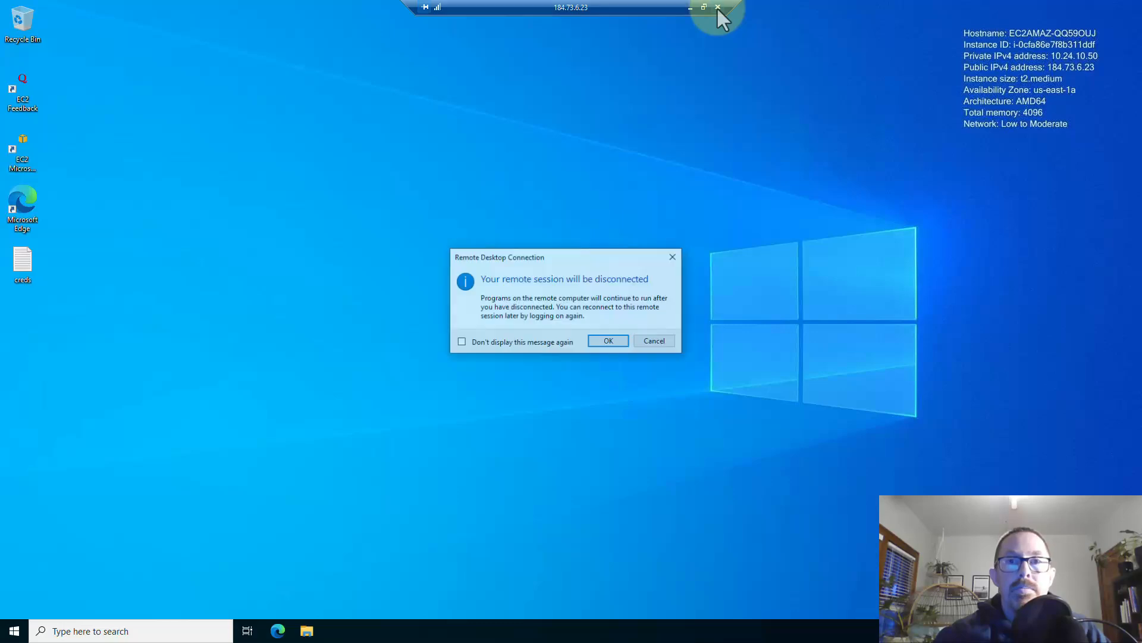
# Step: Confirm the RDP disconnect, then open the My Cloud Project canvas in Obsidian
pyautogui.click(609, 341)
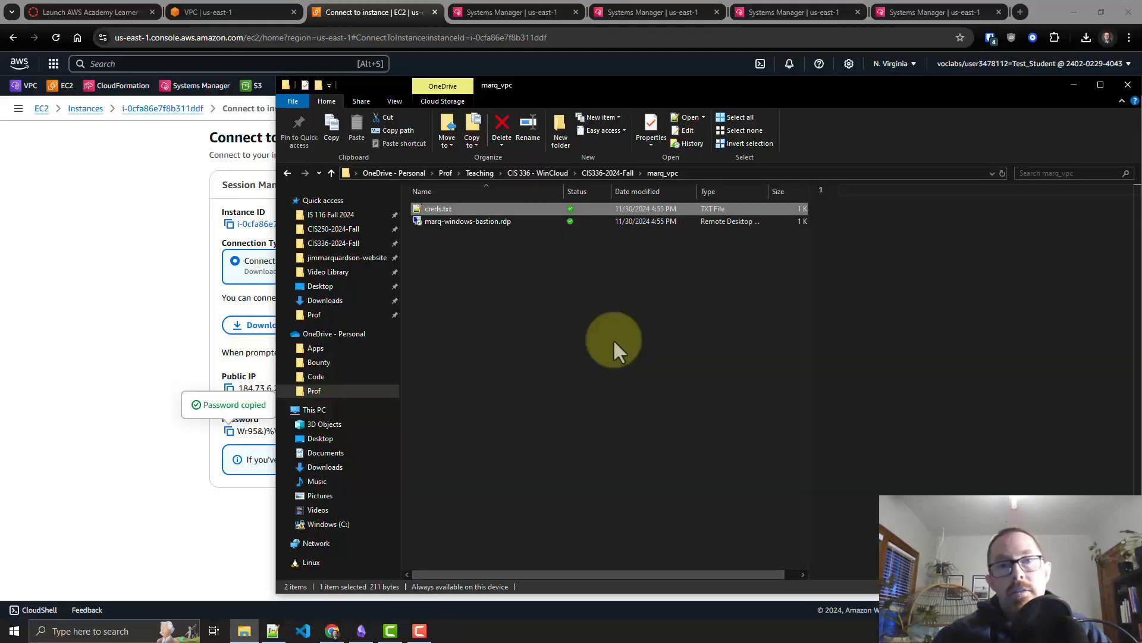
pyautogui.click(129, 283)
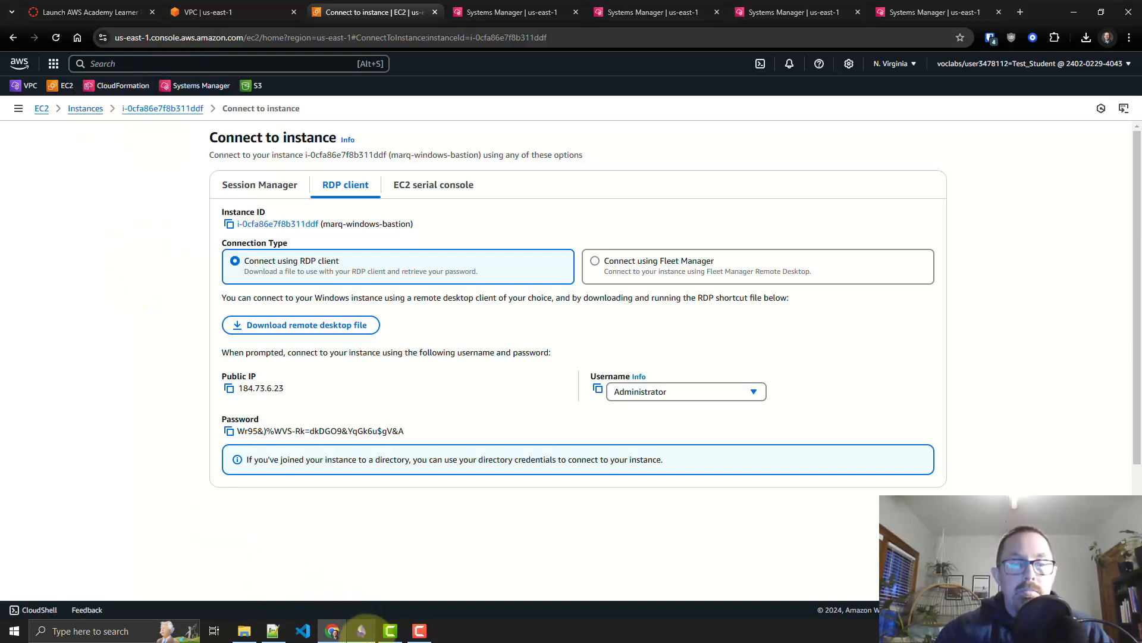
pyautogui.click(361, 631)
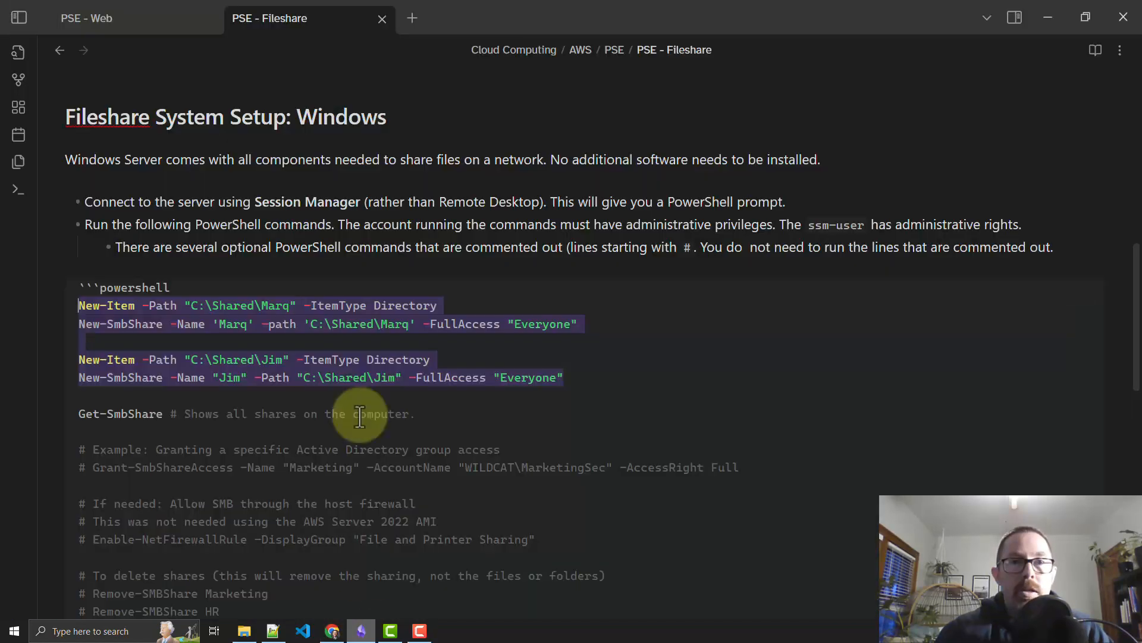
pyautogui.click(60, 50)
pyautogui.hotkey('ctrl', 'o')
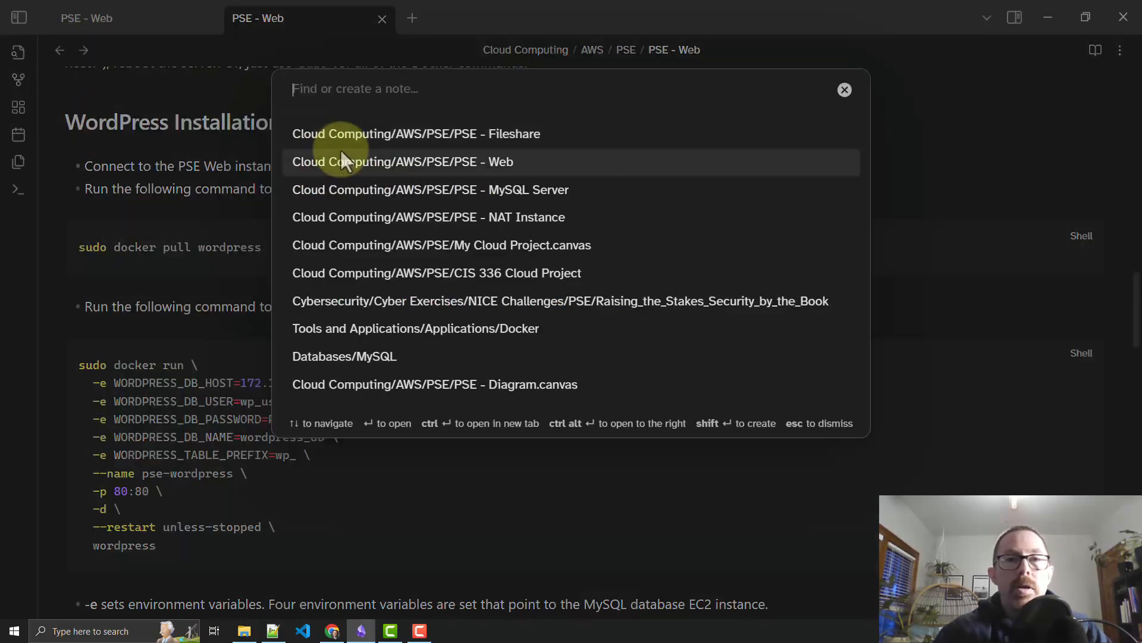
pyautogui.click(465, 245)
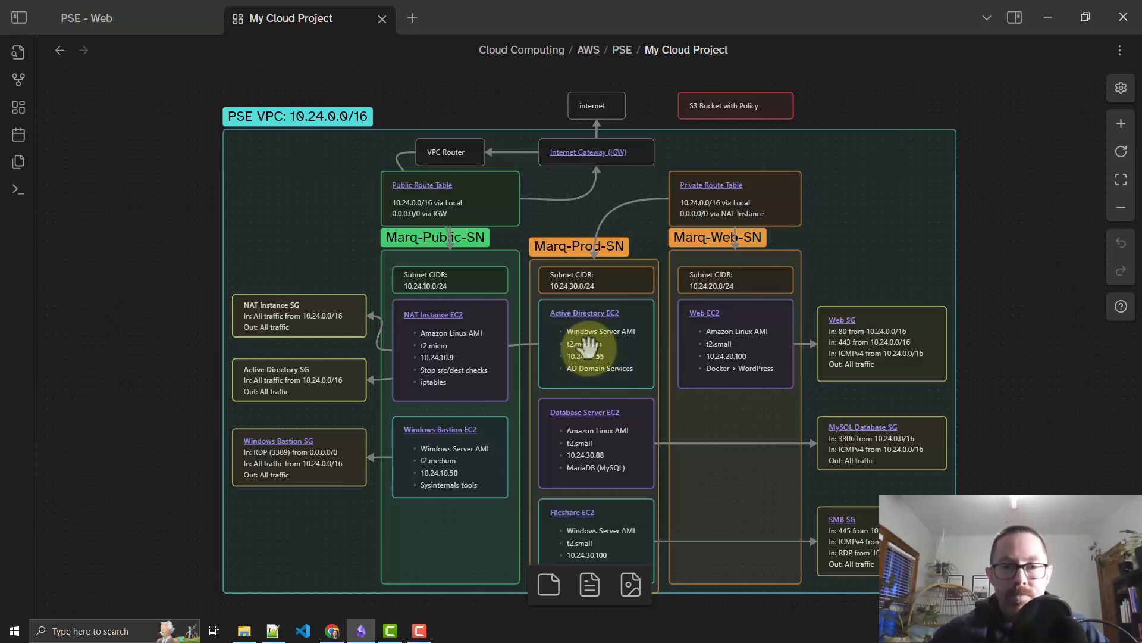
# Step: Go to the VPC console's DHCP option sets and start a new option set
pyautogui.click(333, 631)
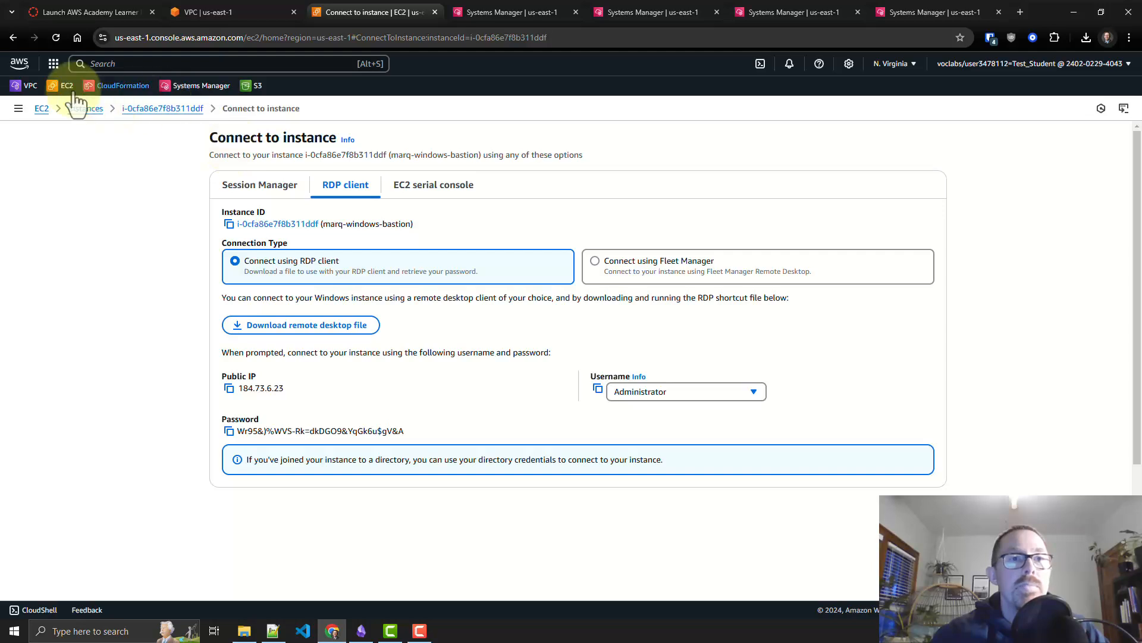
pyautogui.click(27, 86)
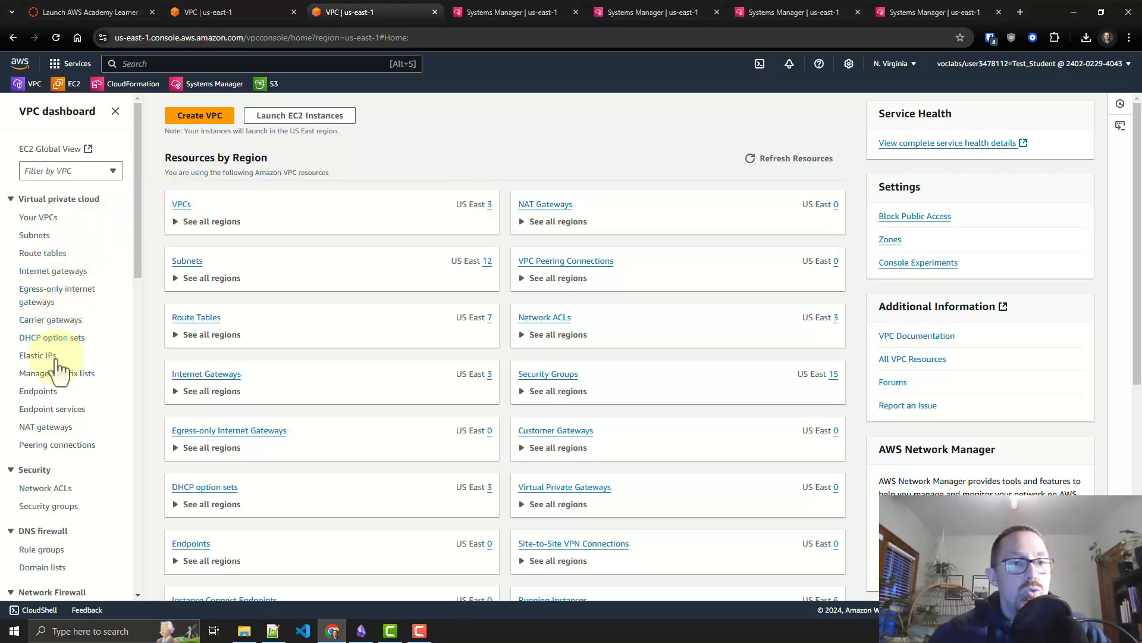
pyautogui.click(58, 340)
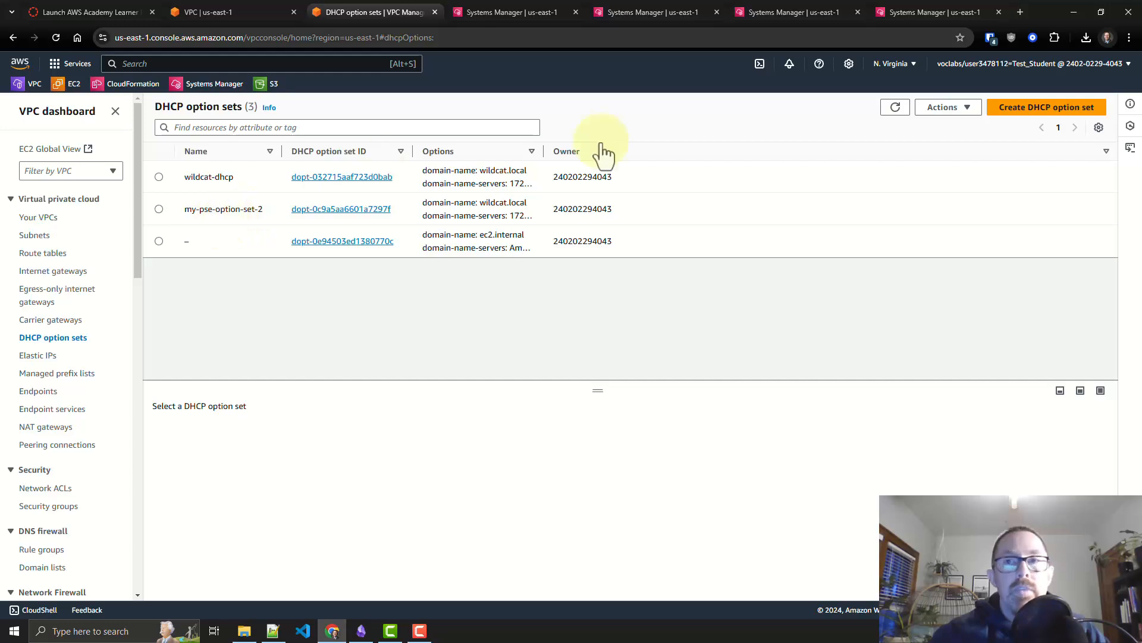
pyautogui.click(1006, 114)
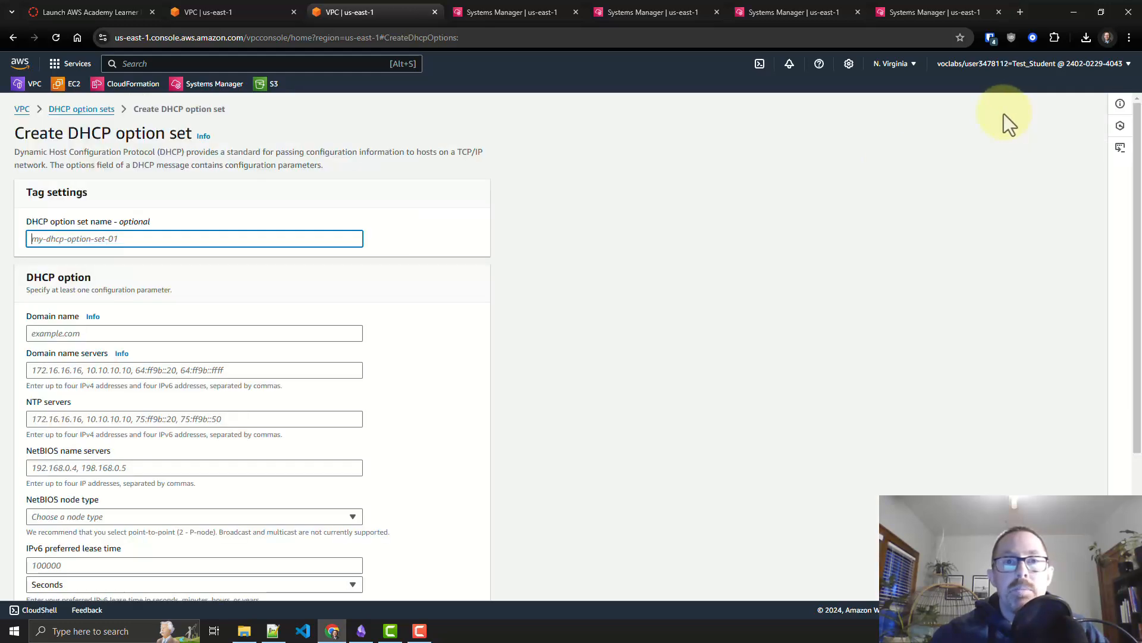
# Step: Create option set marq-dhcp-set with DNS server 10.24.30.55 and return to the list
pyautogui.write('marq-dhc')
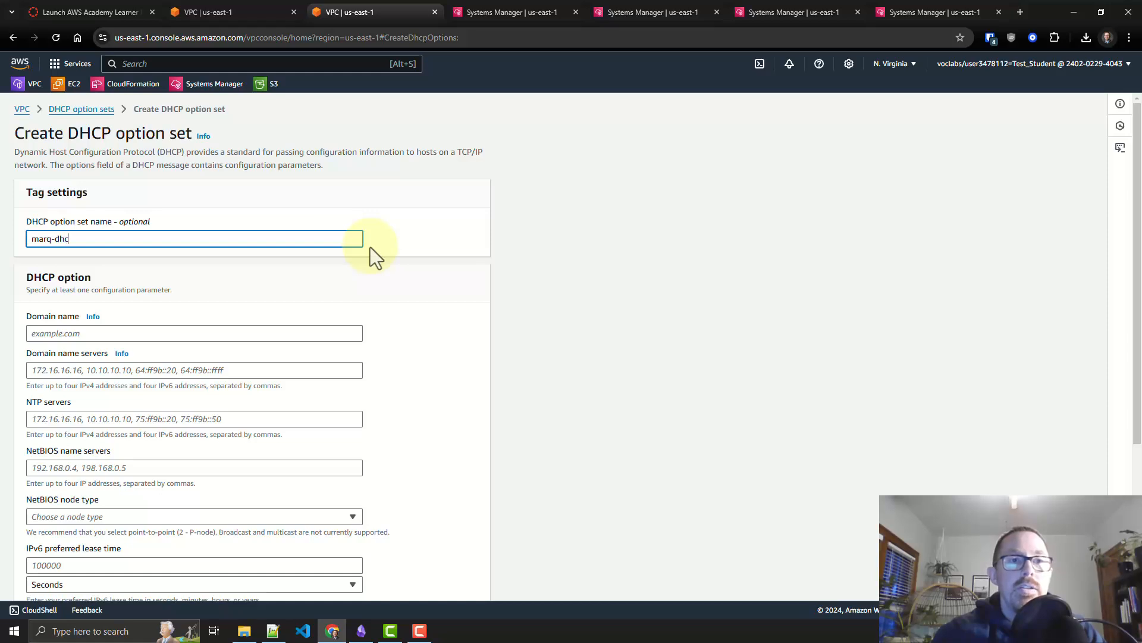
pyautogui.write('p-set')
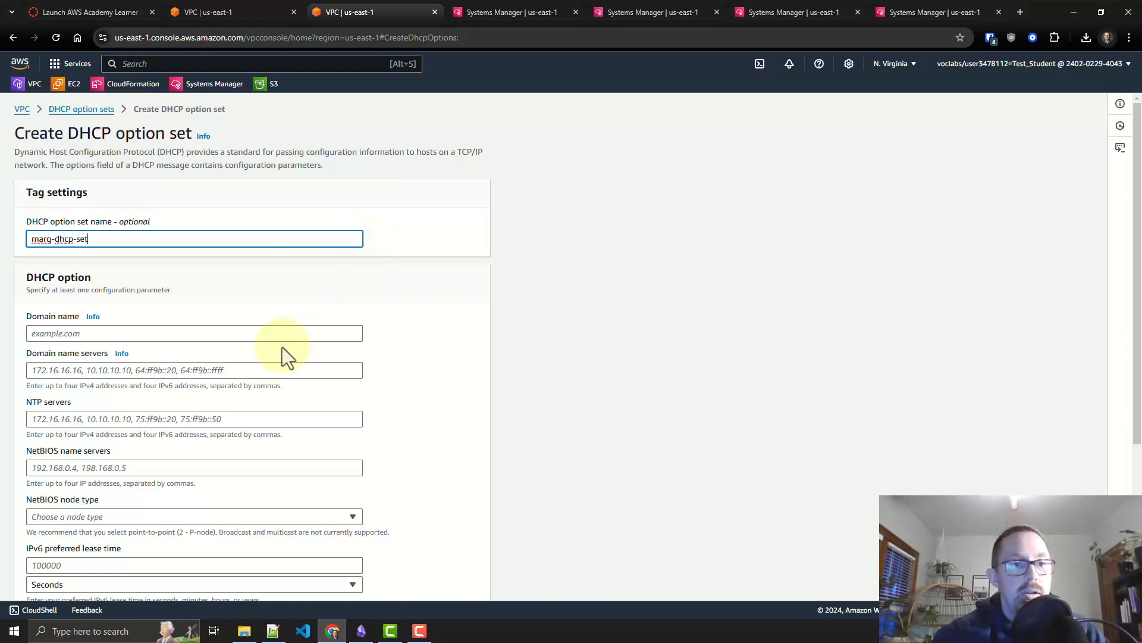
pyautogui.scroll(-1, 285, 341)
pyautogui.click(285, 335)
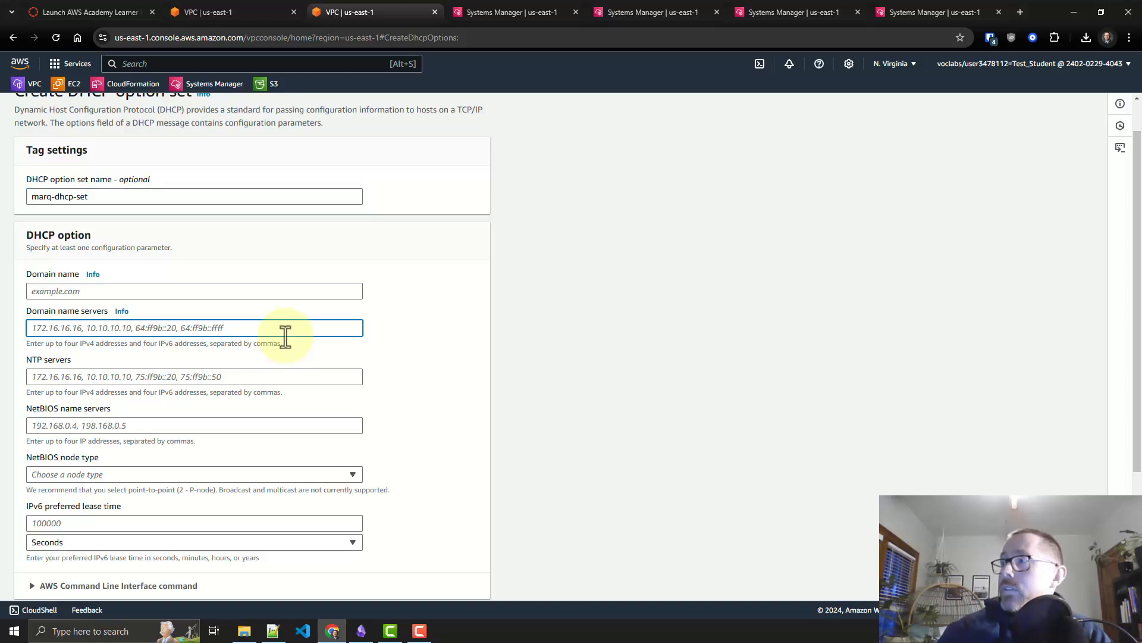
pyautogui.write('10.24.30')
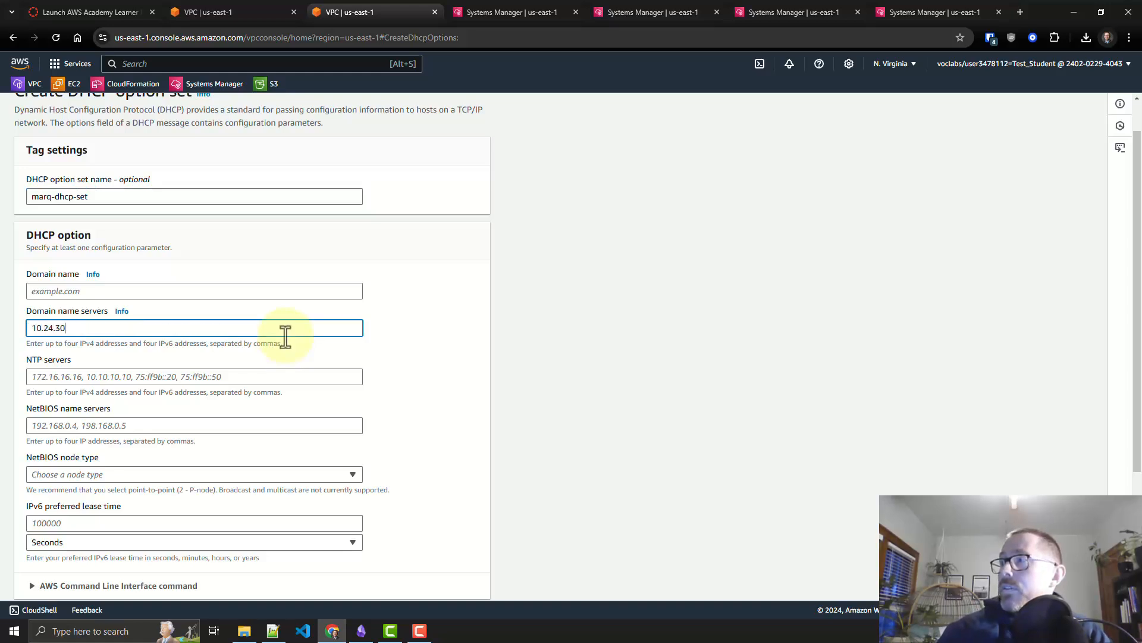
pyautogui.write('.55')
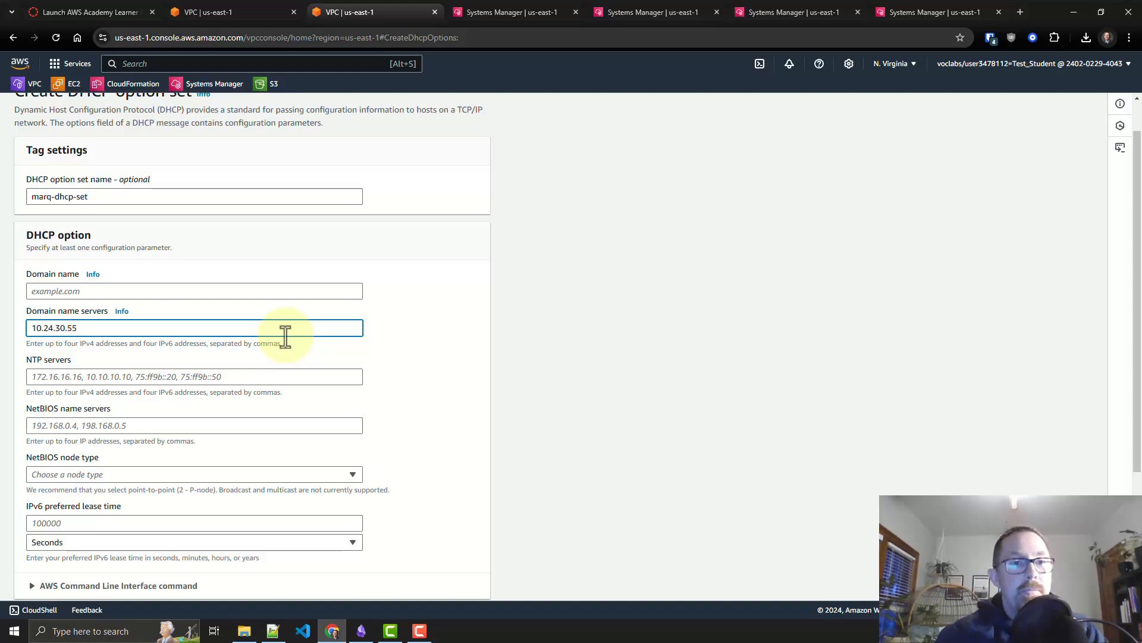
pyautogui.scroll(-3, 285, 337)
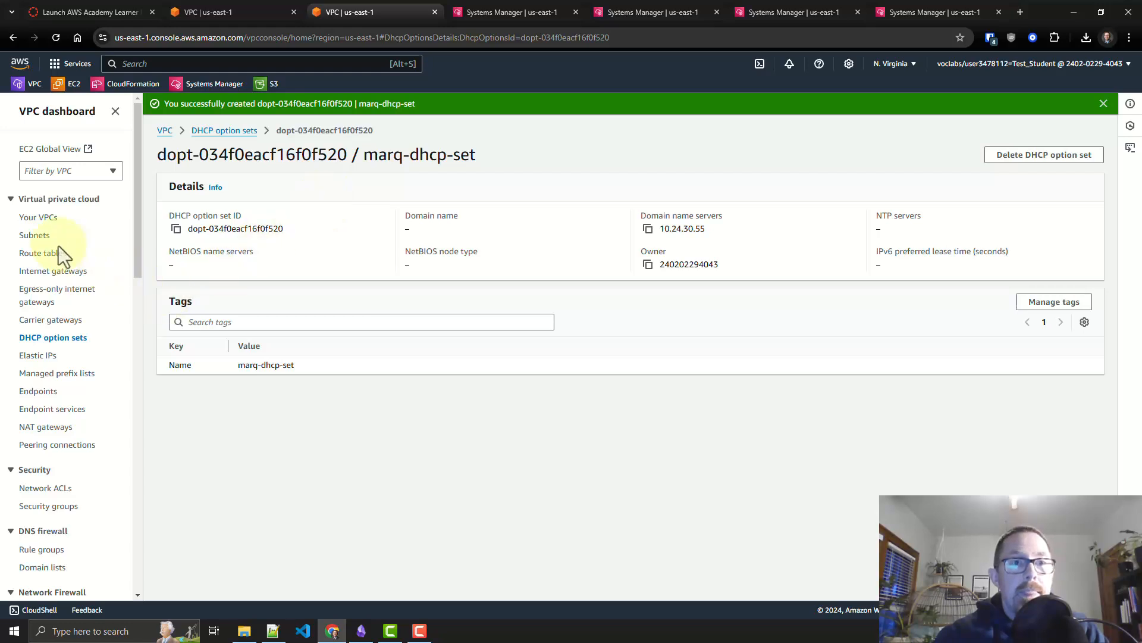
pyautogui.click(249, 132)
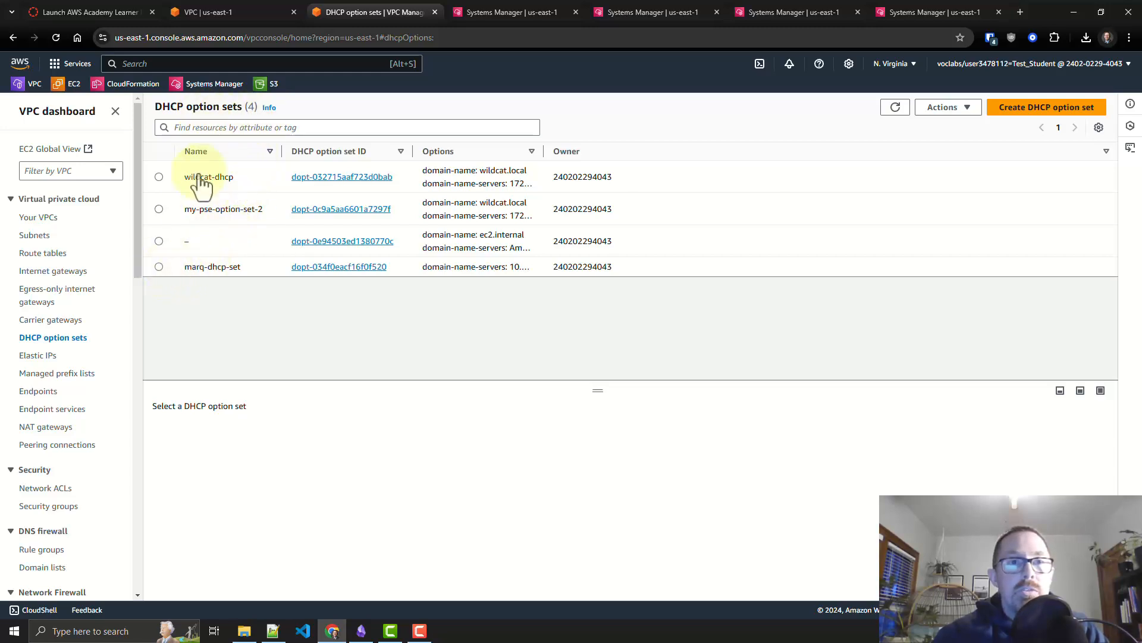
# Step: Assign DHCP option set marq-dhcp-set to marq-vpc through Edit VPC settings and save
pyautogui.click(159, 267)
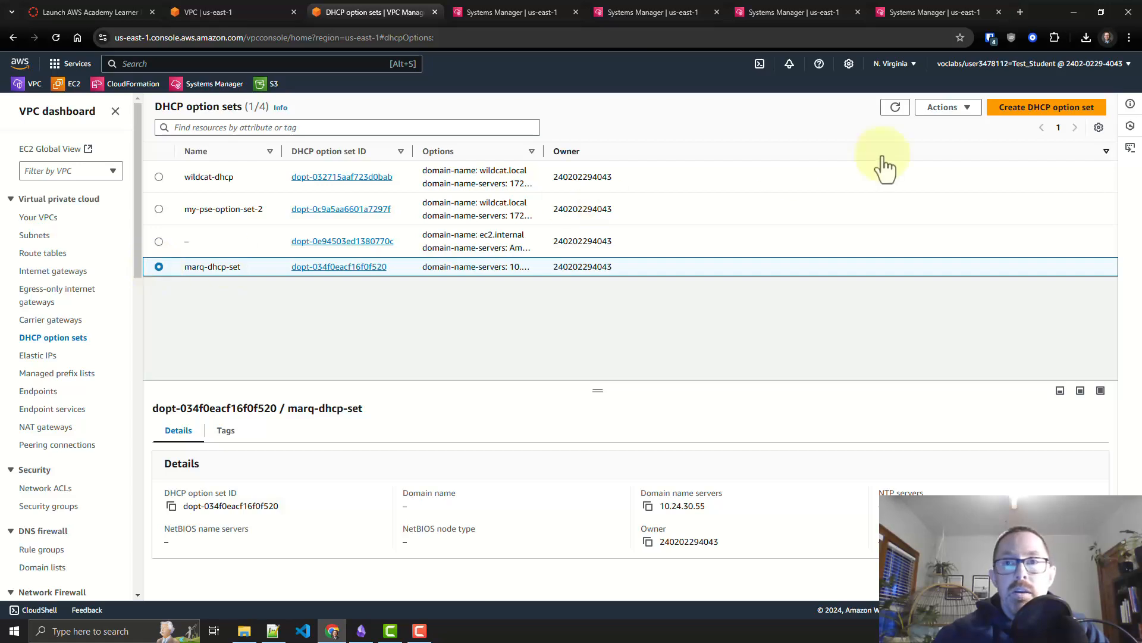
pyautogui.click(955, 108)
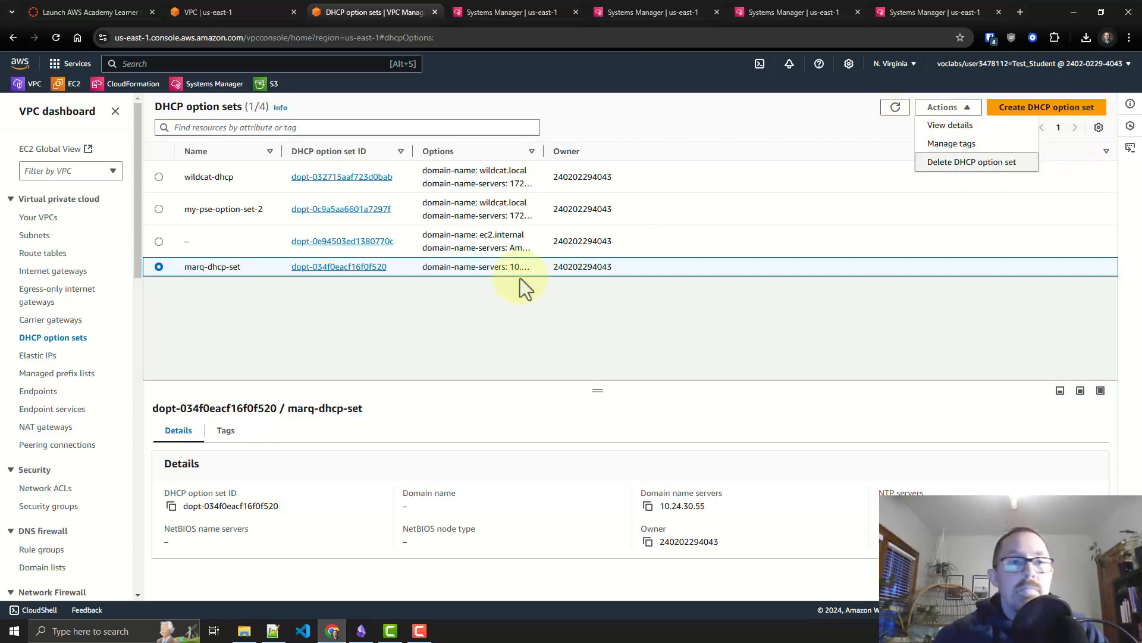
pyautogui.click(47, 224)
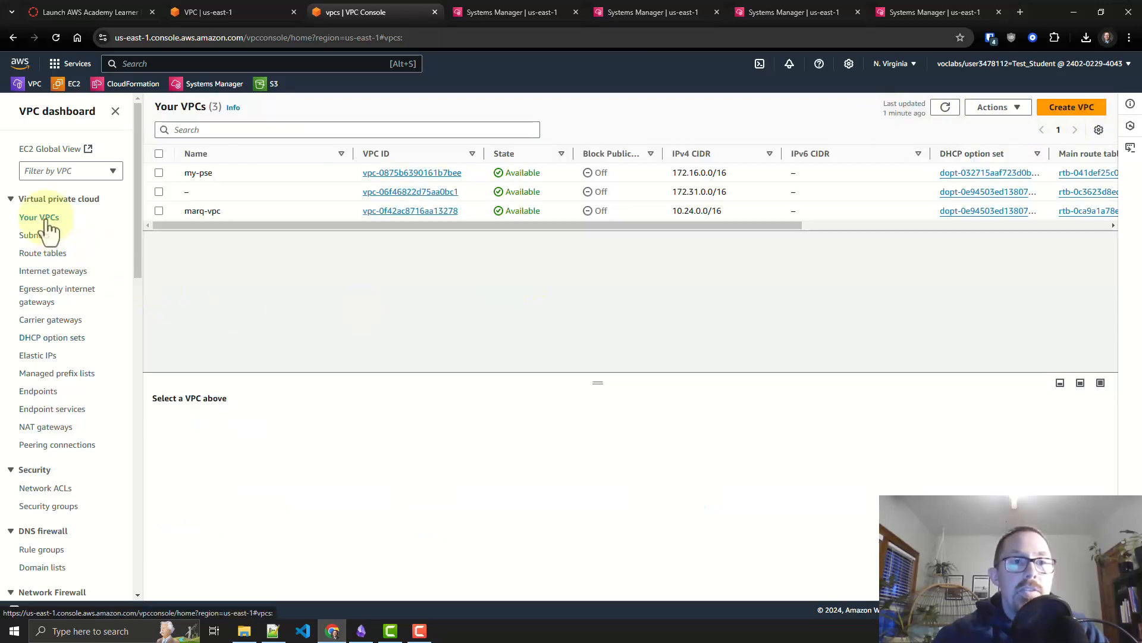
pyautogui.click(158, 210)
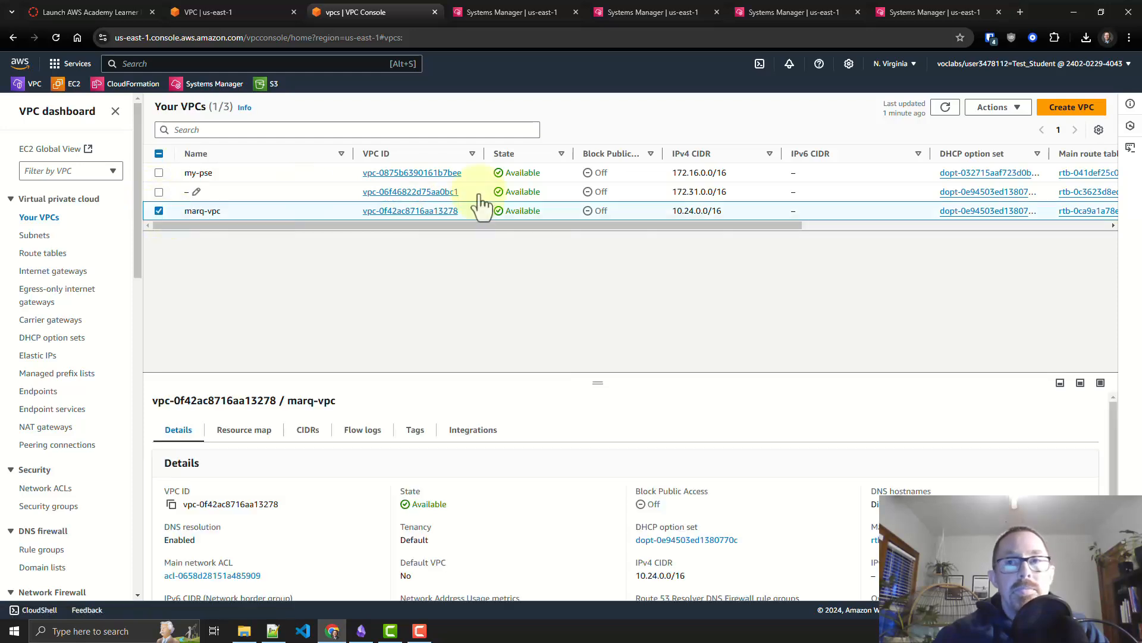
pyautogui.click(993, 109)
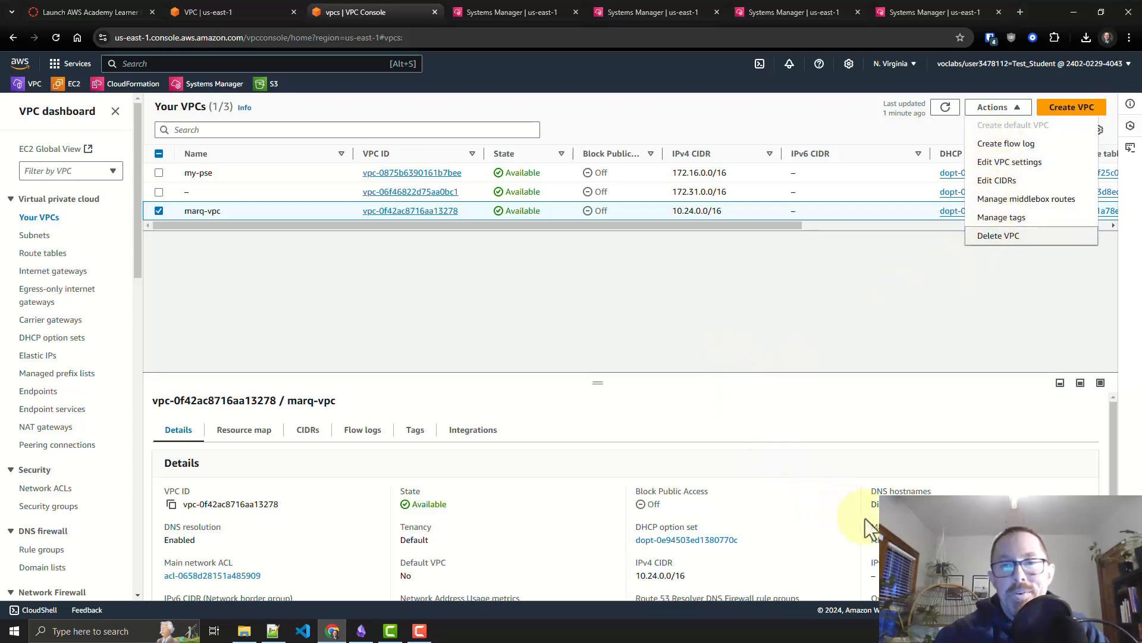
pyautogui.click(1028, 167)
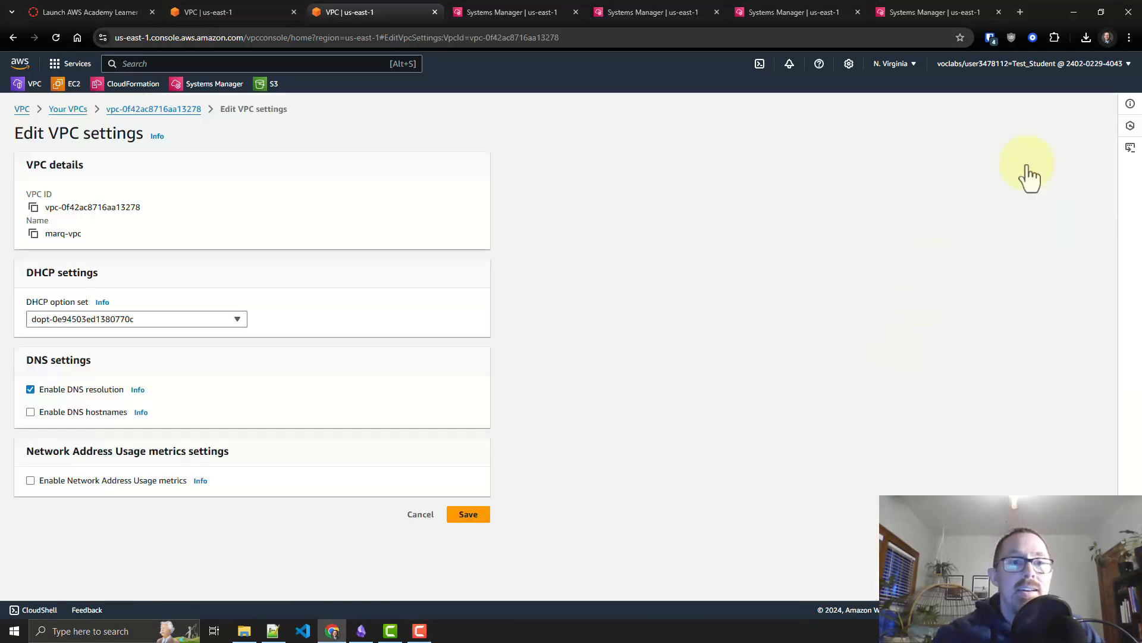
pyautogui.click(237, 318)
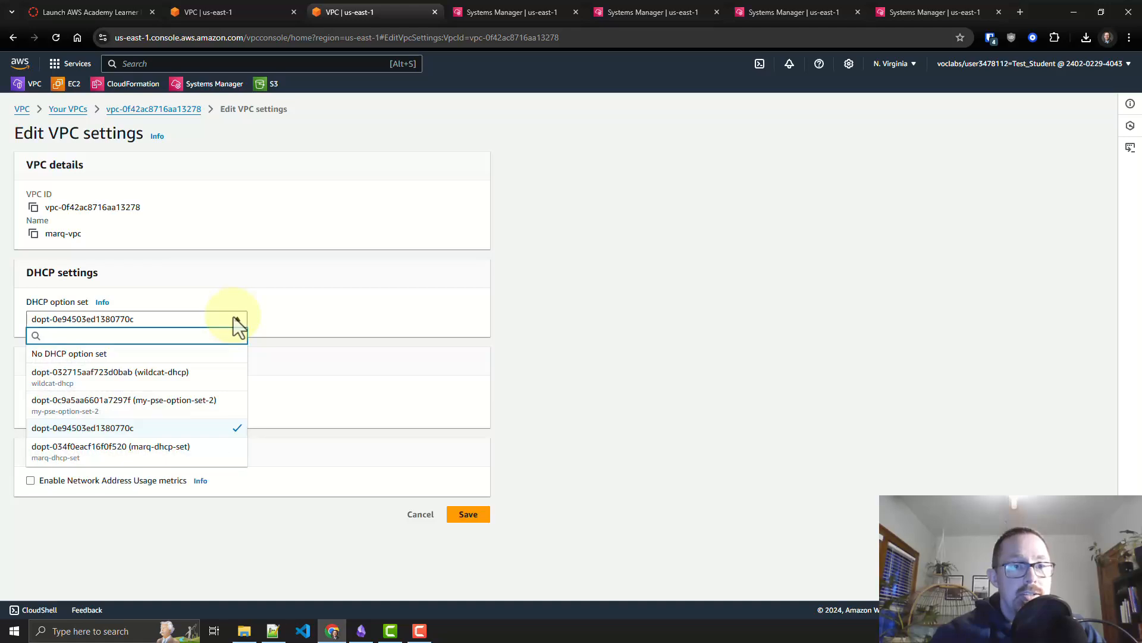
pyautogui.click(182, 452)
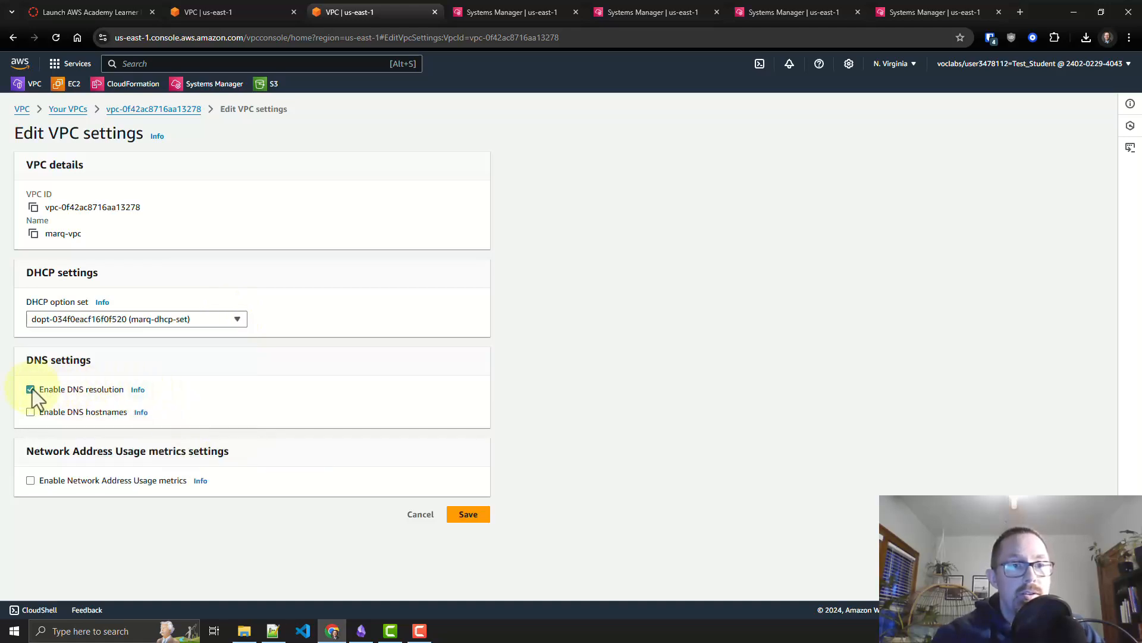
pyautogui.click(465, 515)
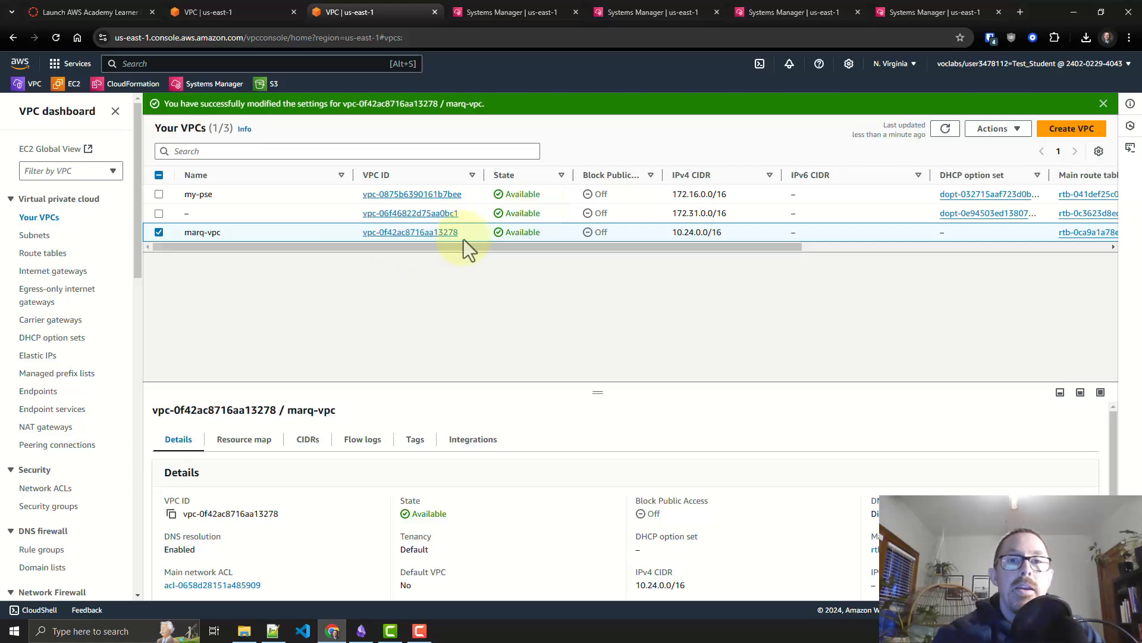
pyautogui.moveTo(469, 245); pyautogui.dragTo(244, 241)
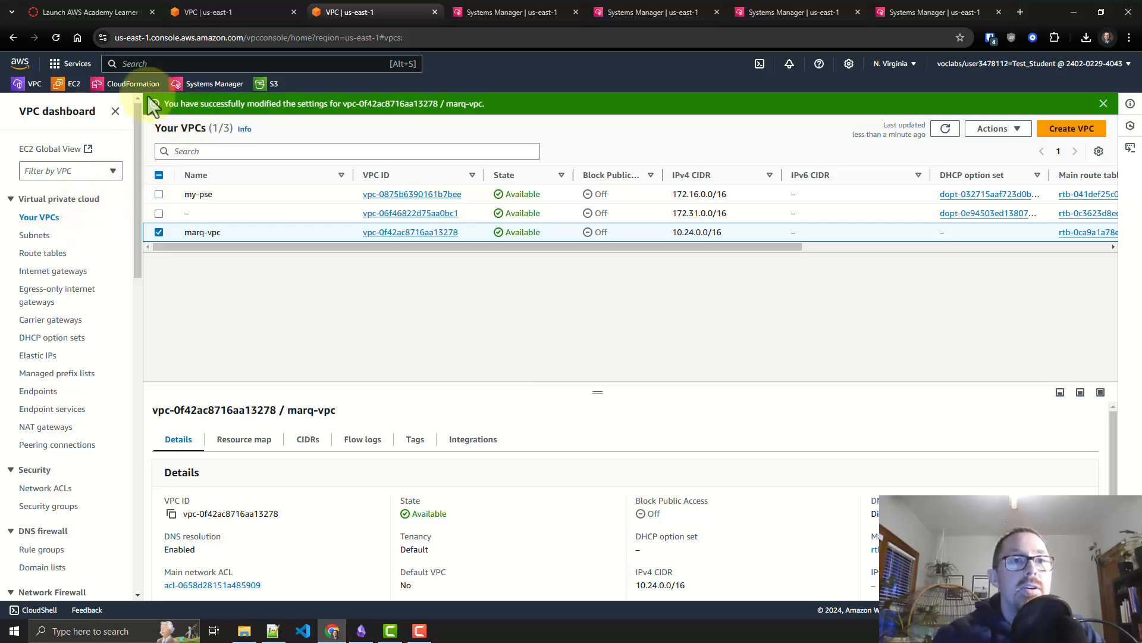
# Step: Select all six running EC2 instances and reboot them
pyautogui.click(73, 84)
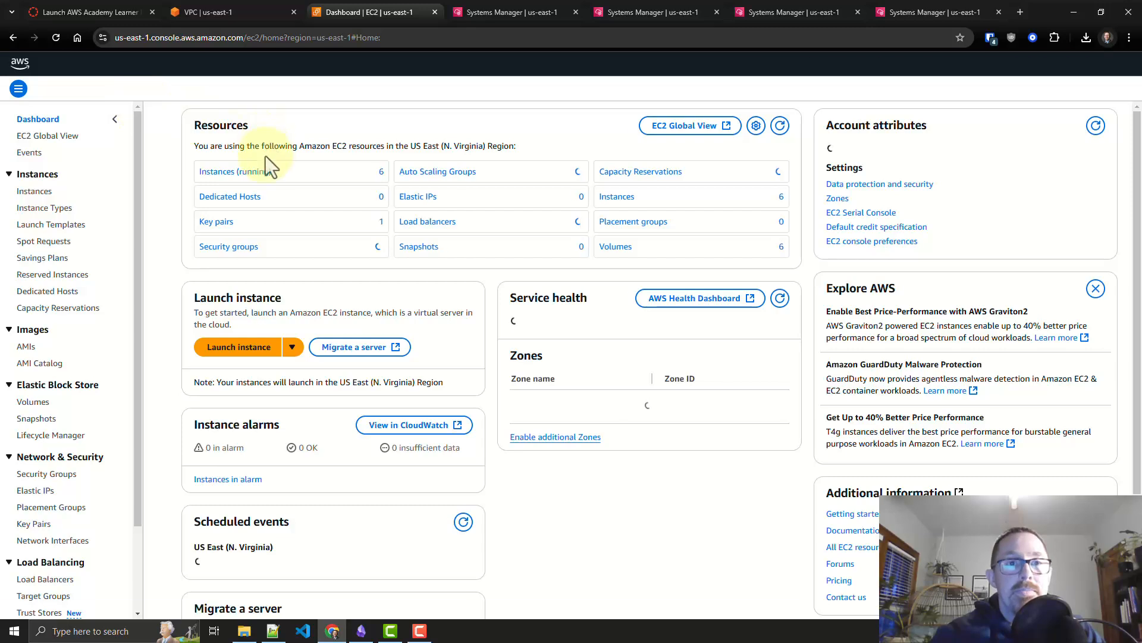
pyautogui.click(256, 172)
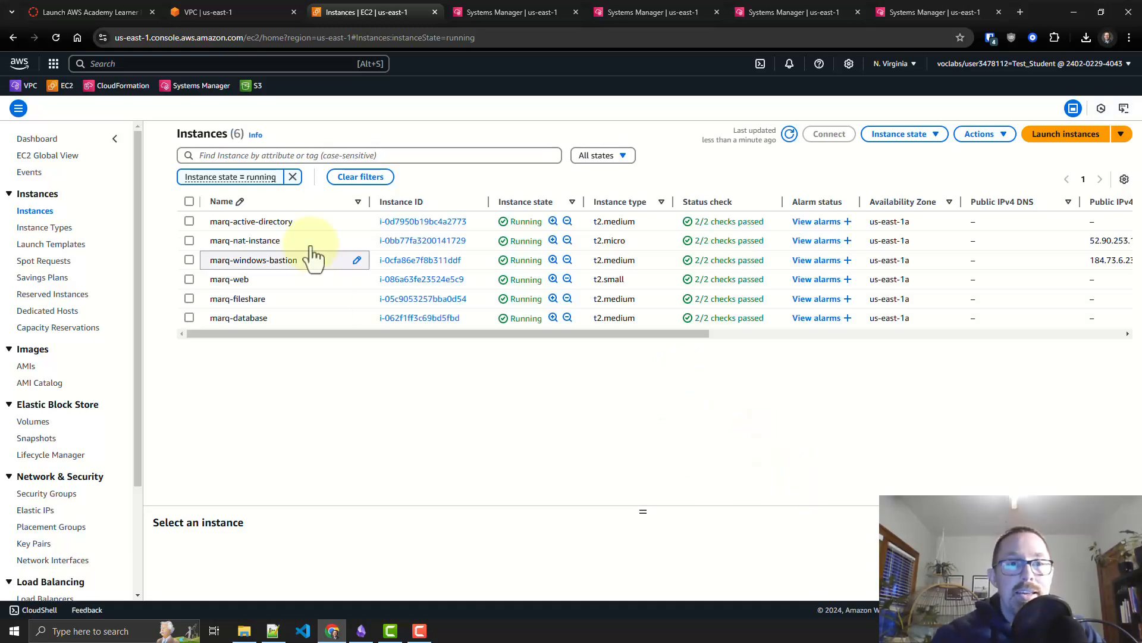
pyautogui.click(189, 201)
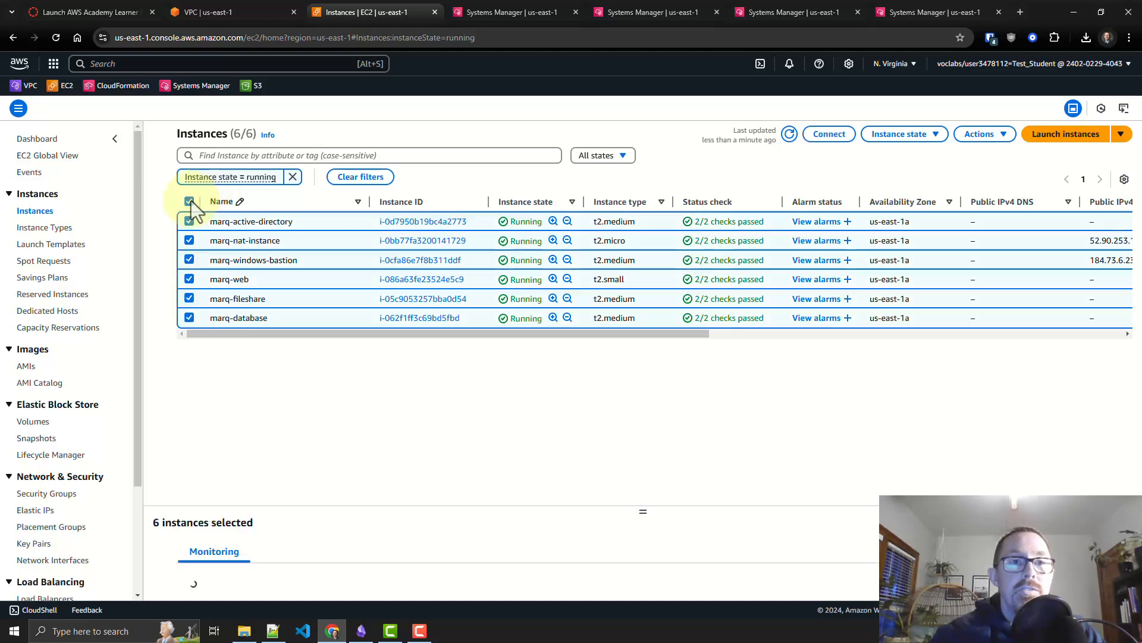
pyautogui.click(905, 139)
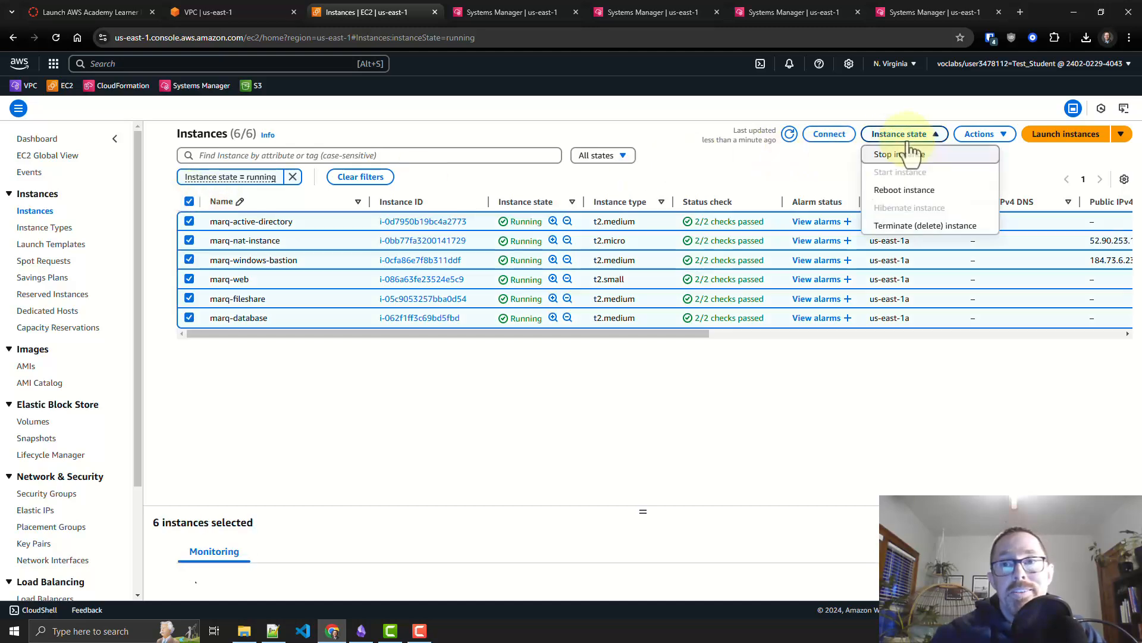
pyautogui.click(905, 191)
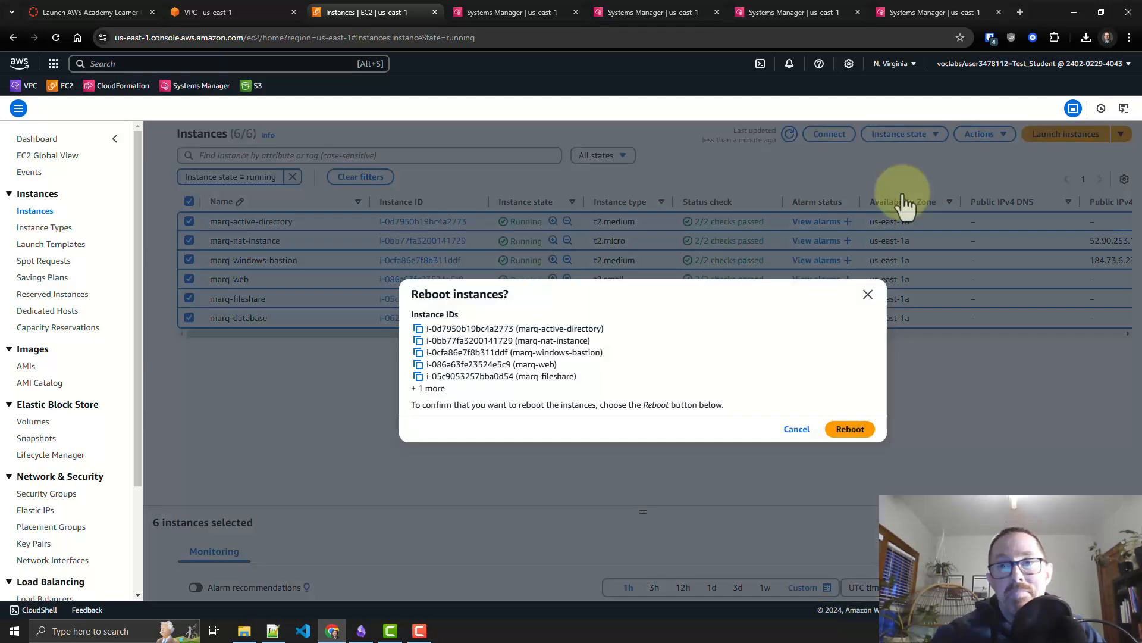
pyautogui.click(846, 432)
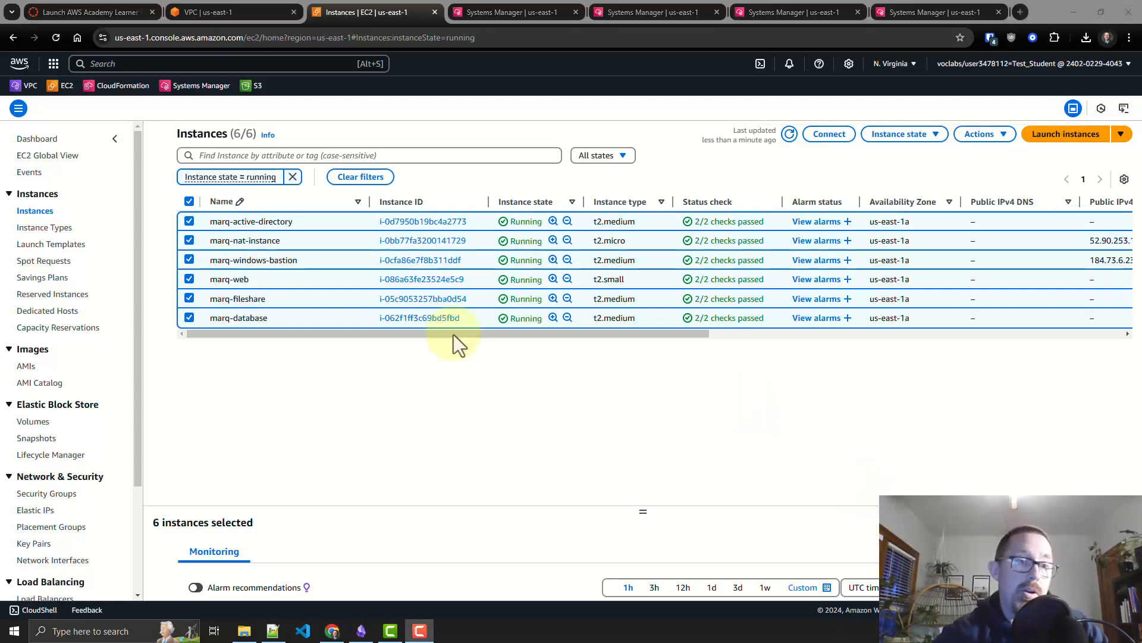
# Step: Start a new S3 bucket named marq-2024-vpc-bucket-test
pyautogui.click(257, 87)
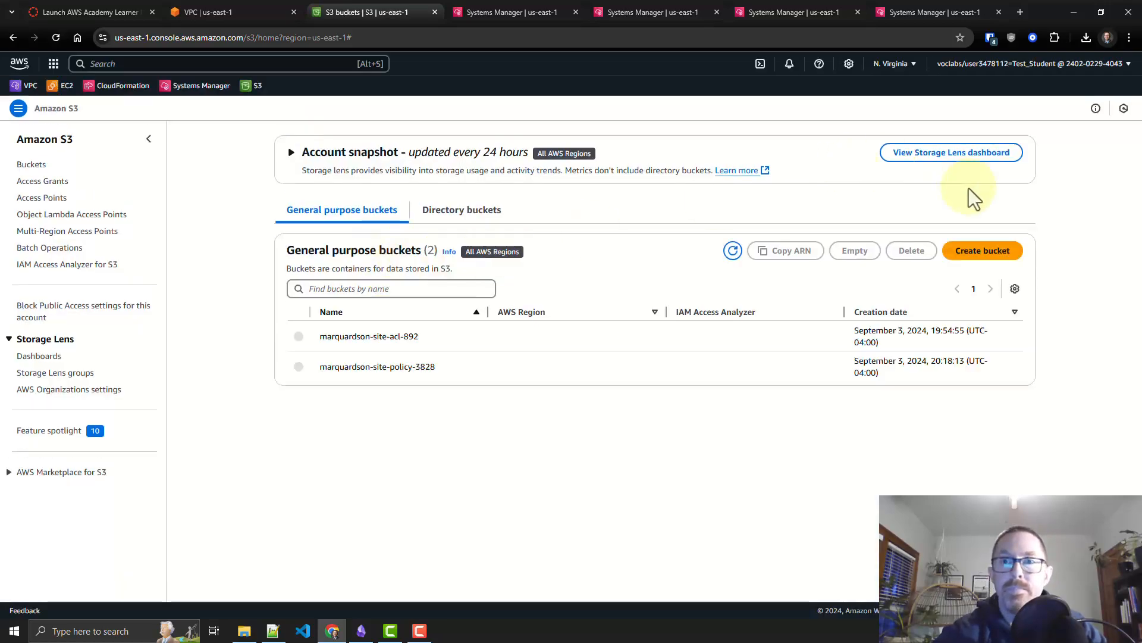
pyautogui.click(1023, 253)
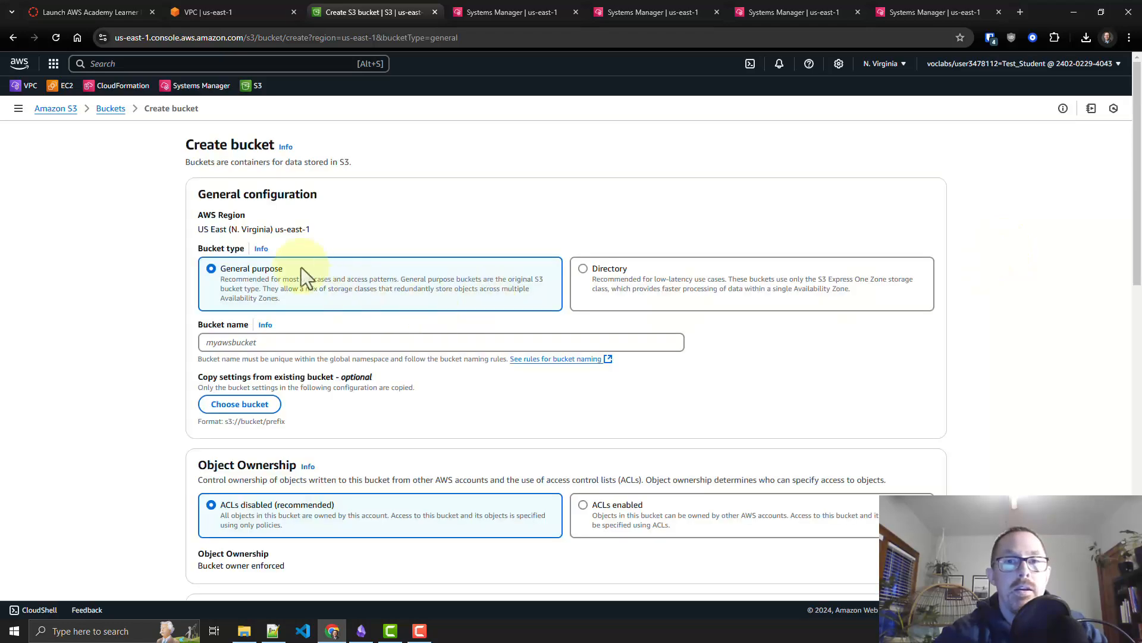
pyautogui.click(268, 344)
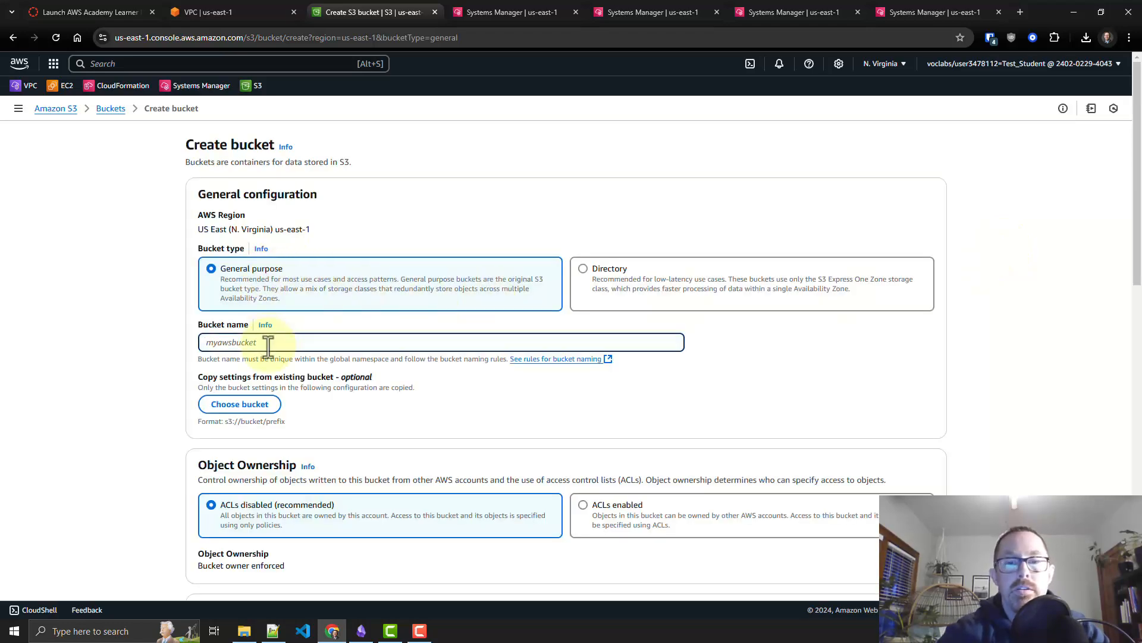
pyautogui.write('marq-2024-vpc-bucket-')
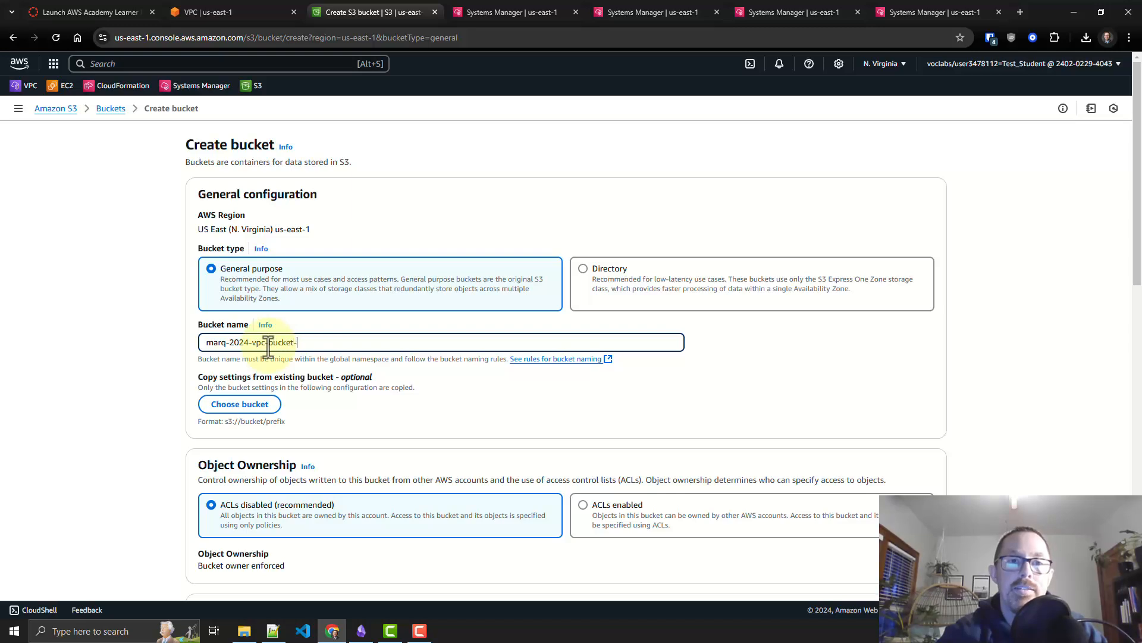
pyautogui.write('test')
# Step: Turn off Block all public access, acknowledge the warning, and create the bucket
pyautogui.scroll(-1, 269, 349)
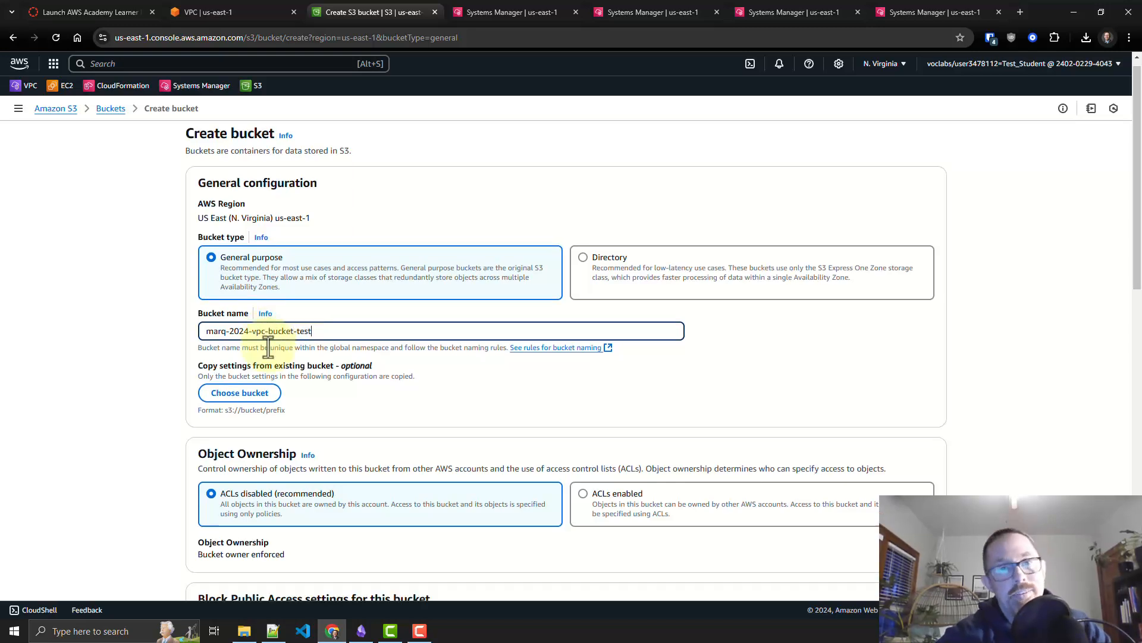
pyautogui.scroll(-4, 268, 348)
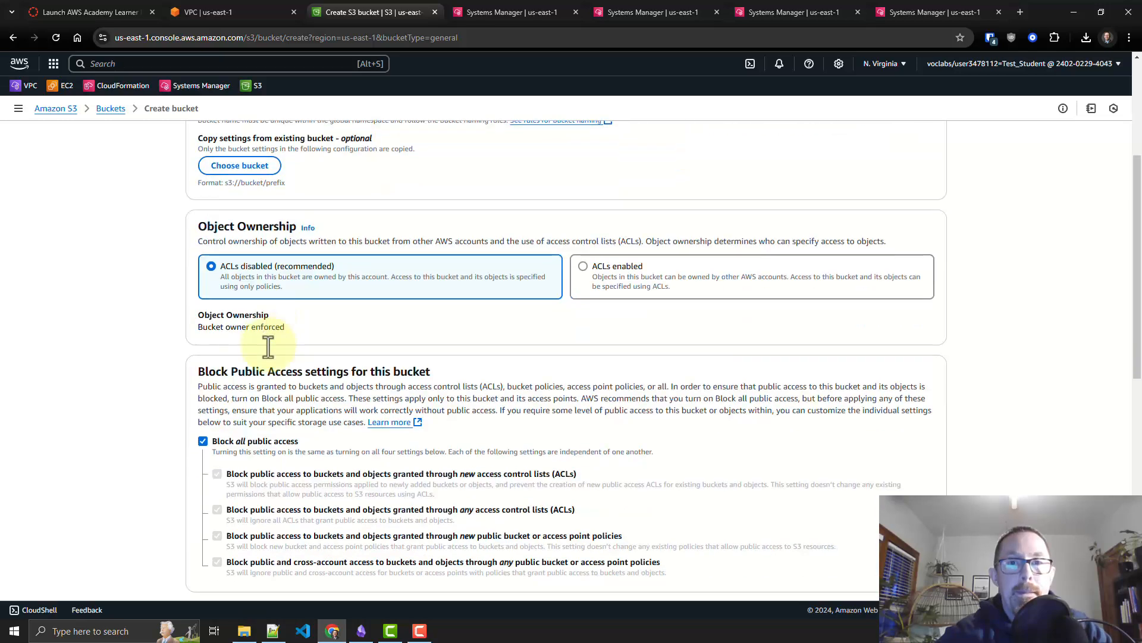
pyautogui.scroll(-3, 324, 269)
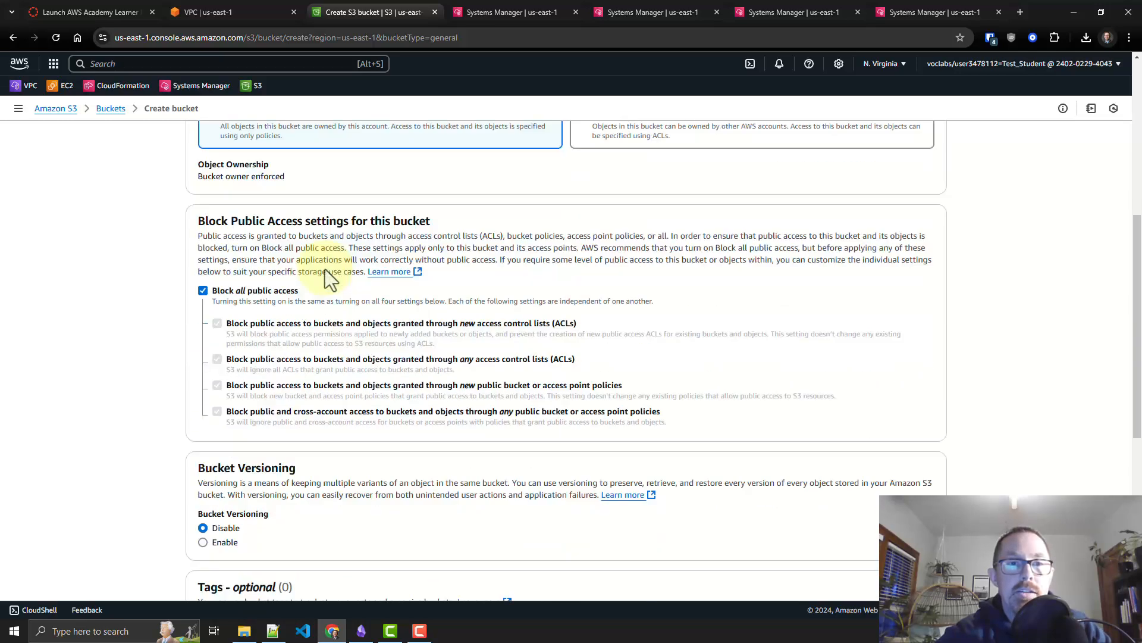
pyautogui.click(202, 287)
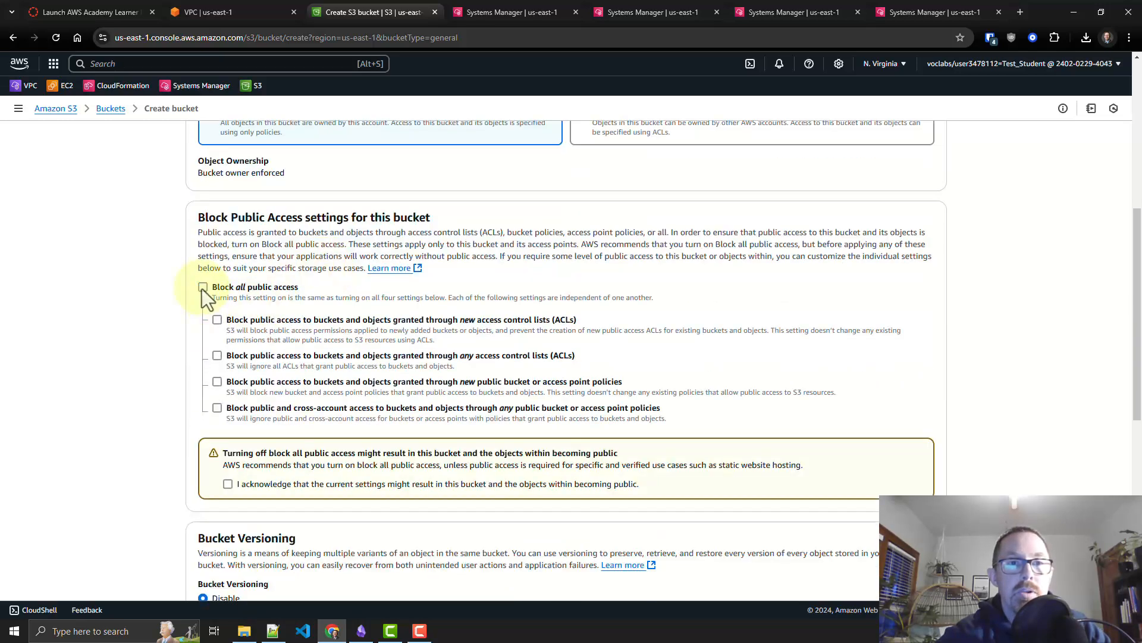
pyautogui.scroll(-1, 201, 288)
pyautogui.scroll(-1, 202, 288)
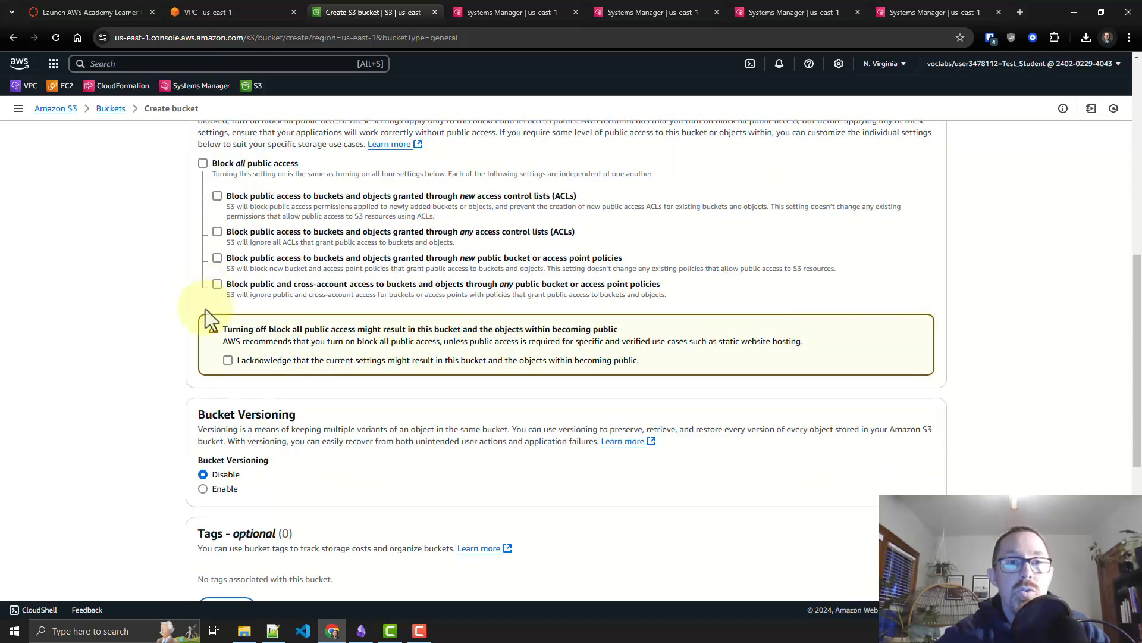
pyautogui.click(227, 360)
pyautogui.scroll(-2, 228, 362)
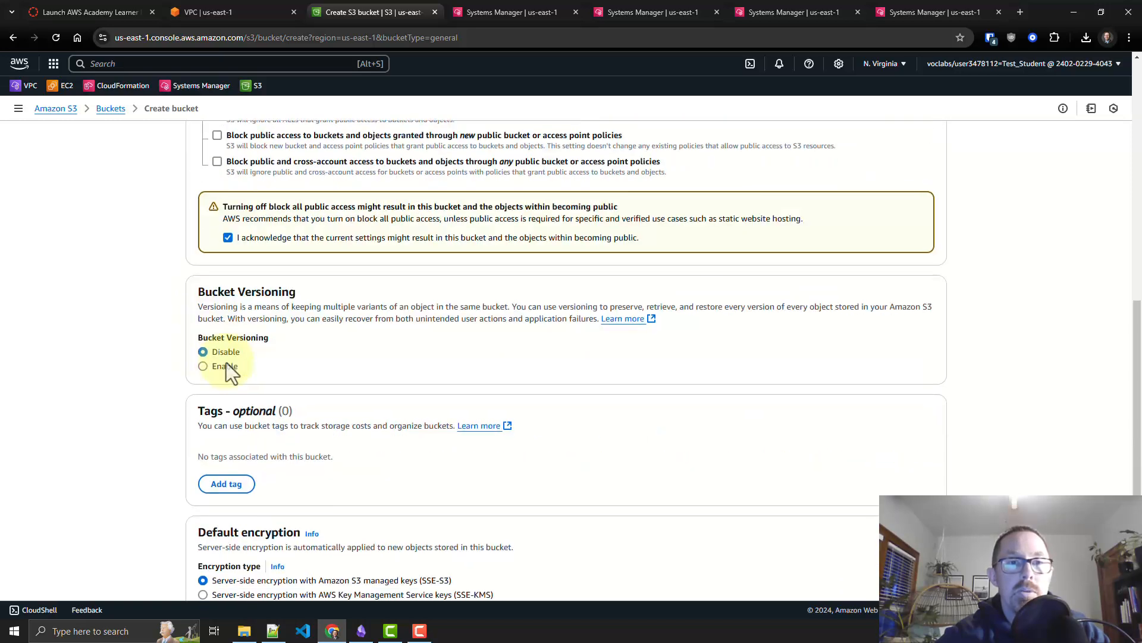
pyautogui.scroll(-4, 226, 362)
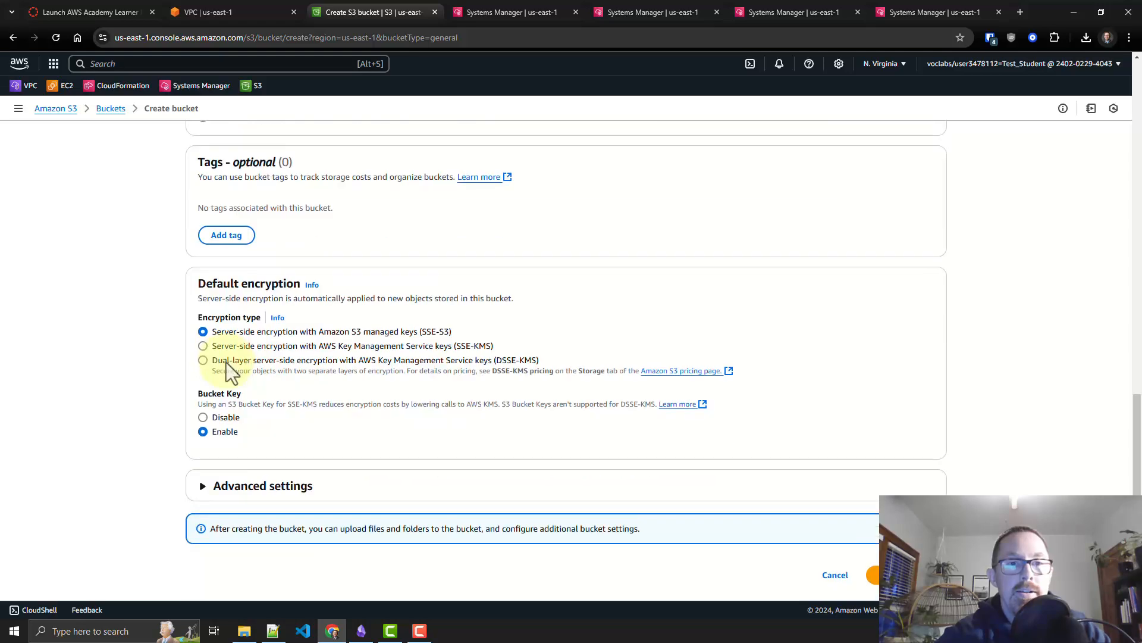
pyautogui.scroll(-1, 270, 333)
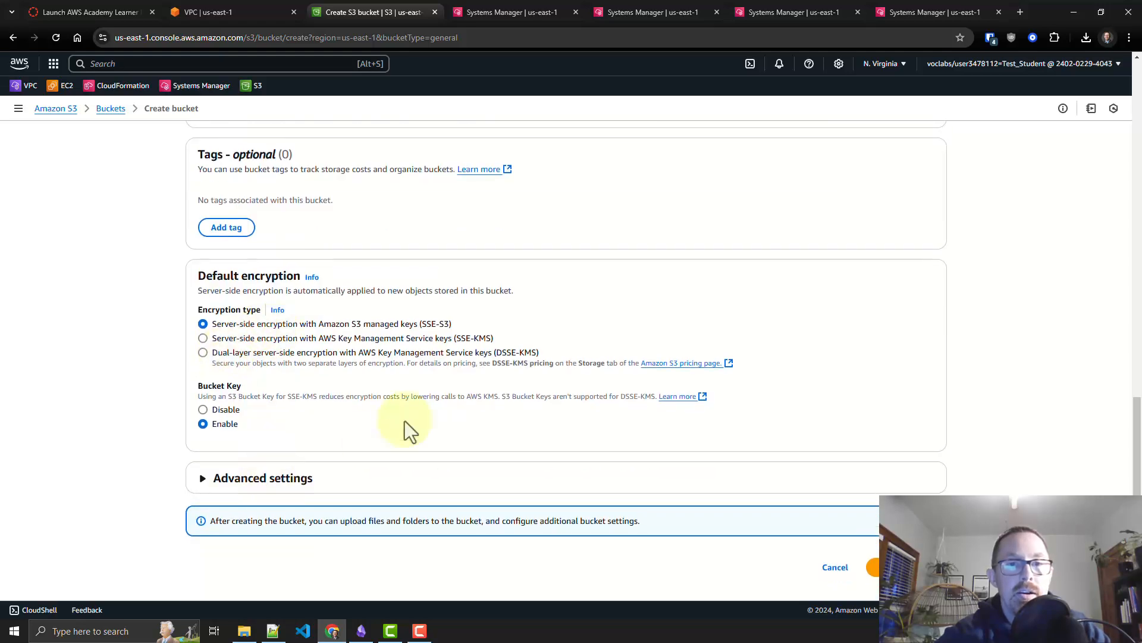
pyautogui.click(301, 478)
pyautogui.scroll(-2, 301, 479)
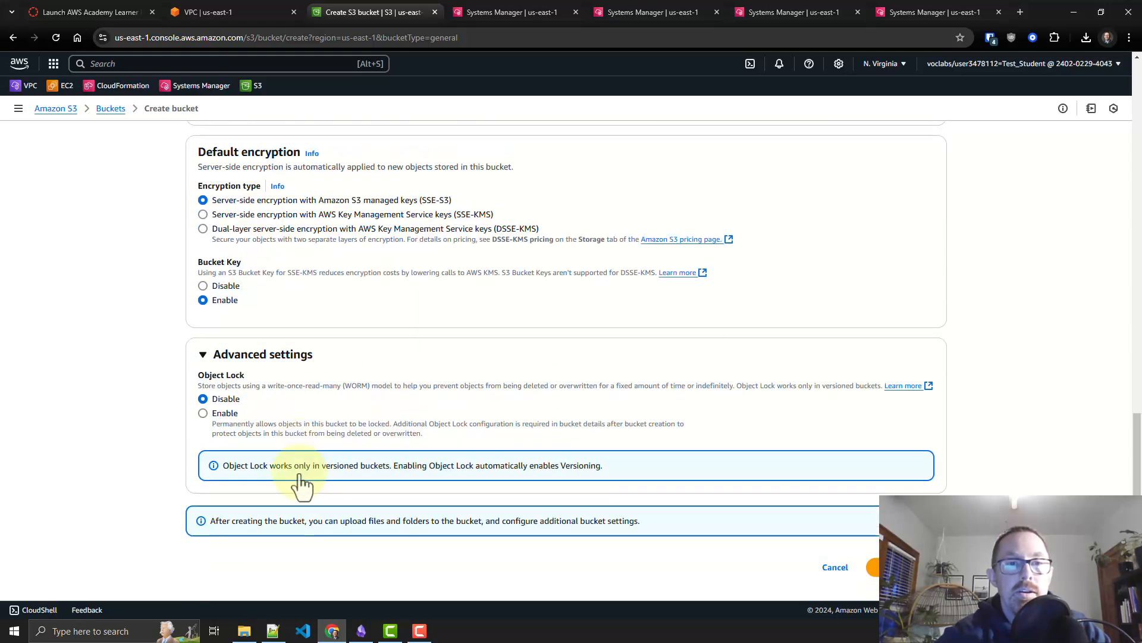
pyautogui.click(873, 567)
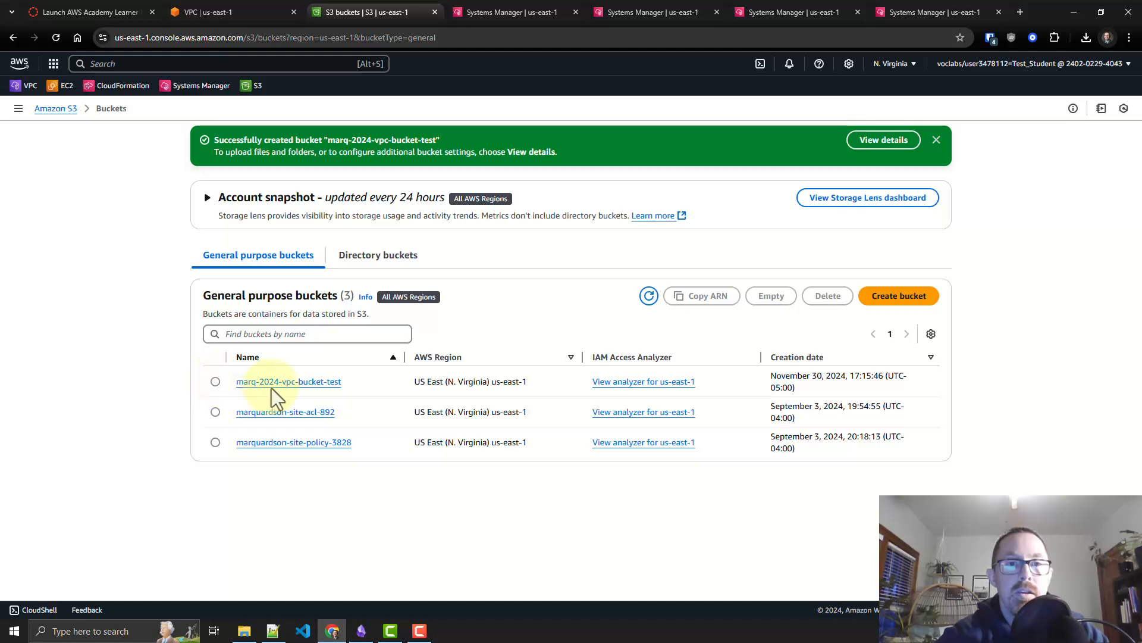
# Step: Show marq-2024-vpc-bucket-test's empty bucket policy under Permissions, then switch to Obsidian
pyautogui.click(275, 384)
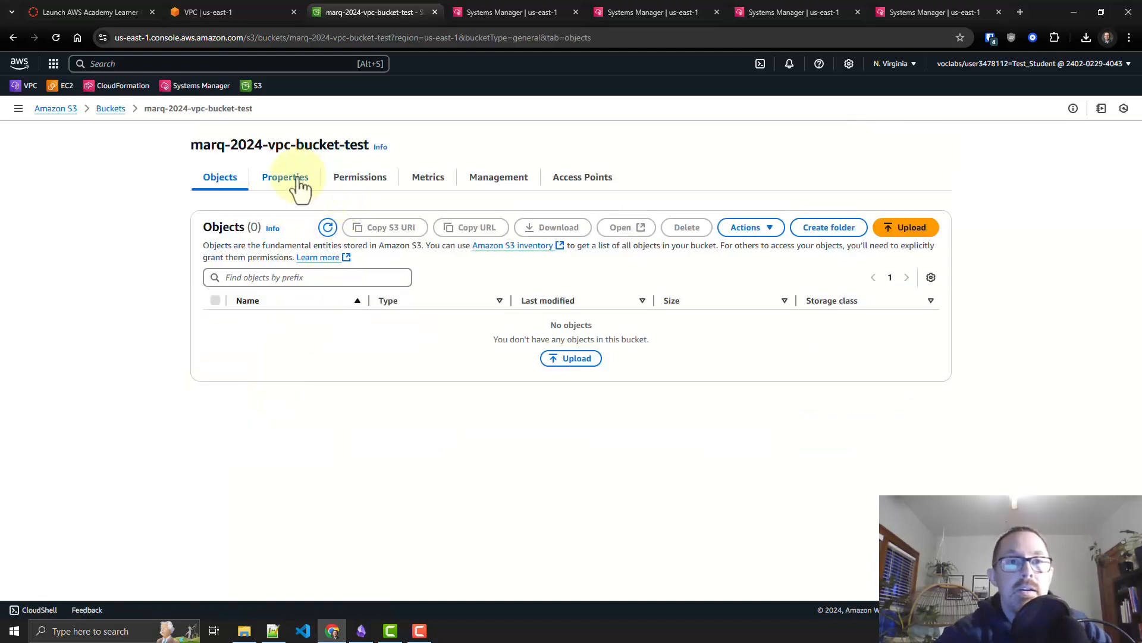
pyautogui.click(299, 186)
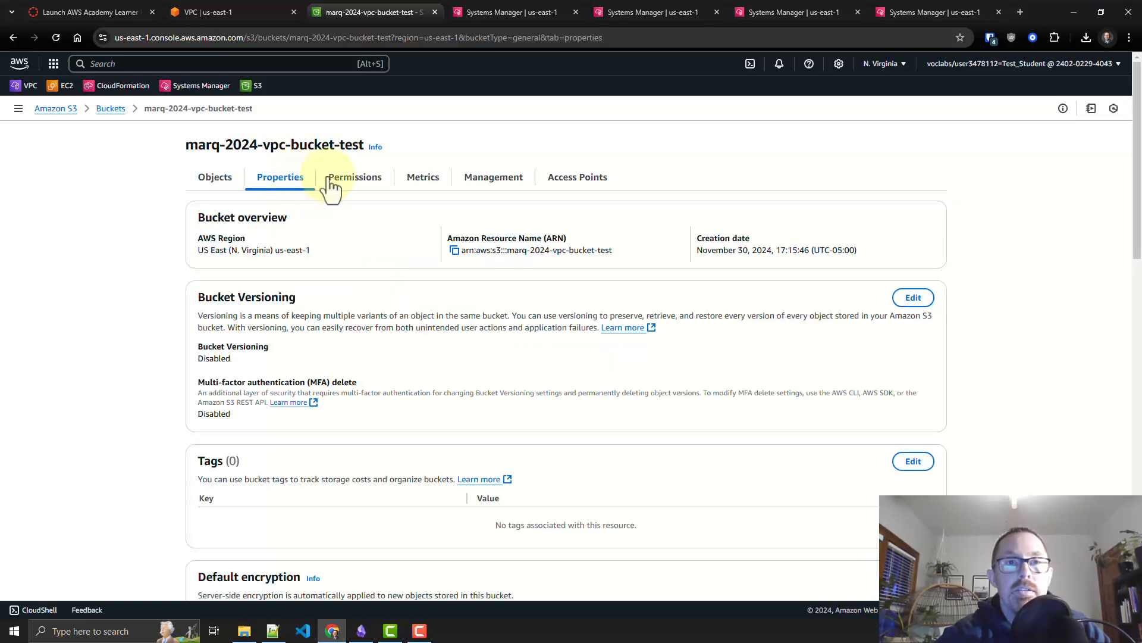
pyautogui.click(373, 189)
pyautogui.scroll(-4, 372, 189)
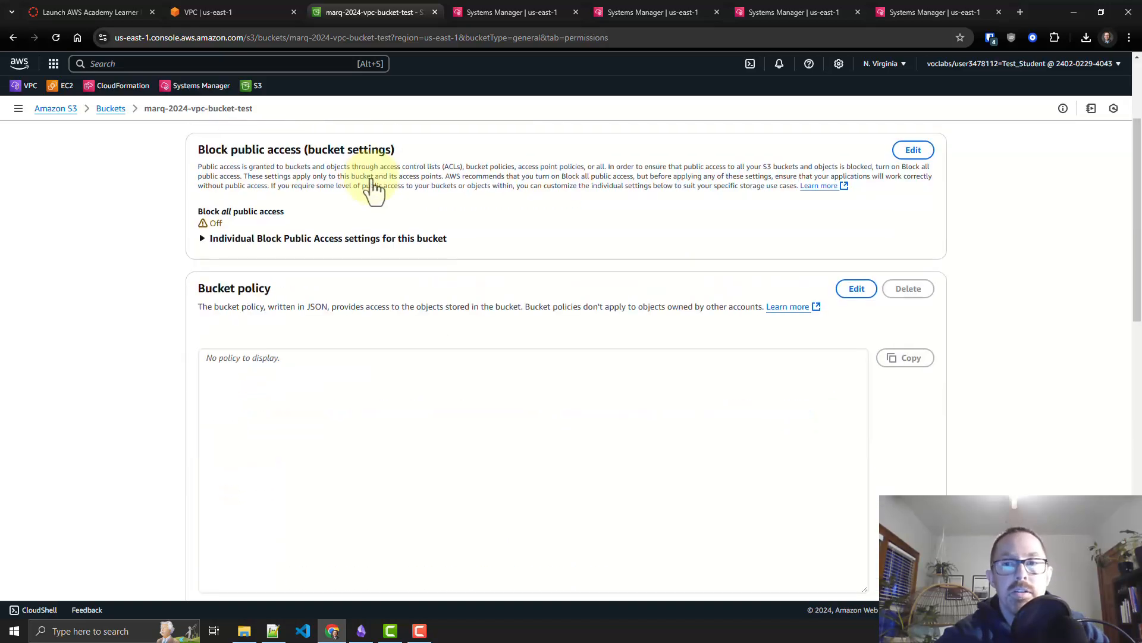
pyautogui.click(327, 348)
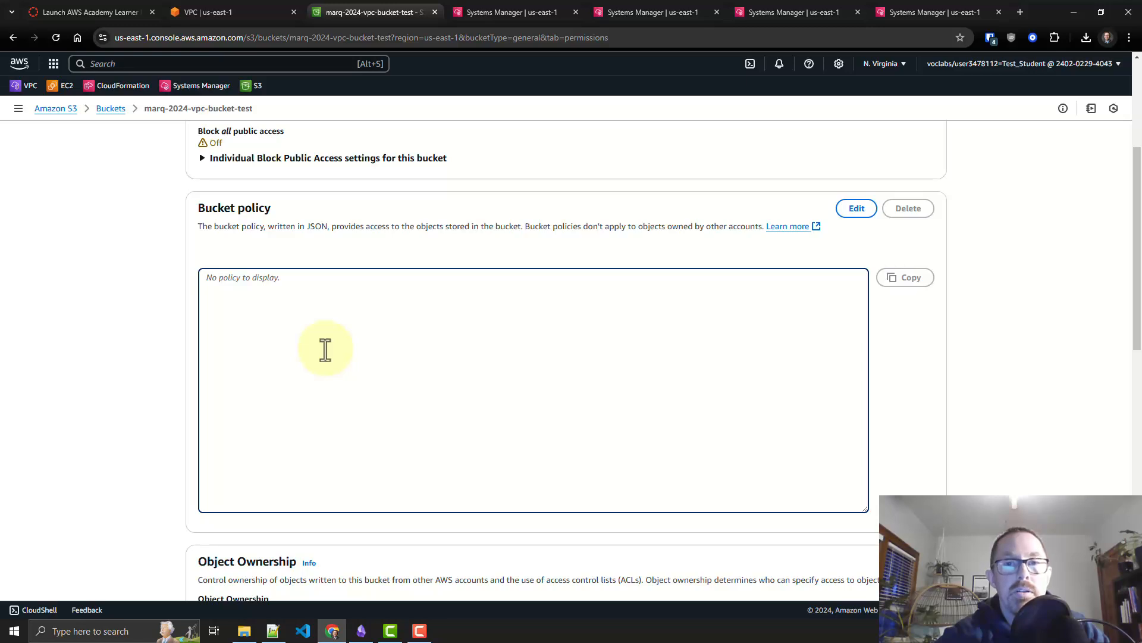
pyautogui.click(362, 632)
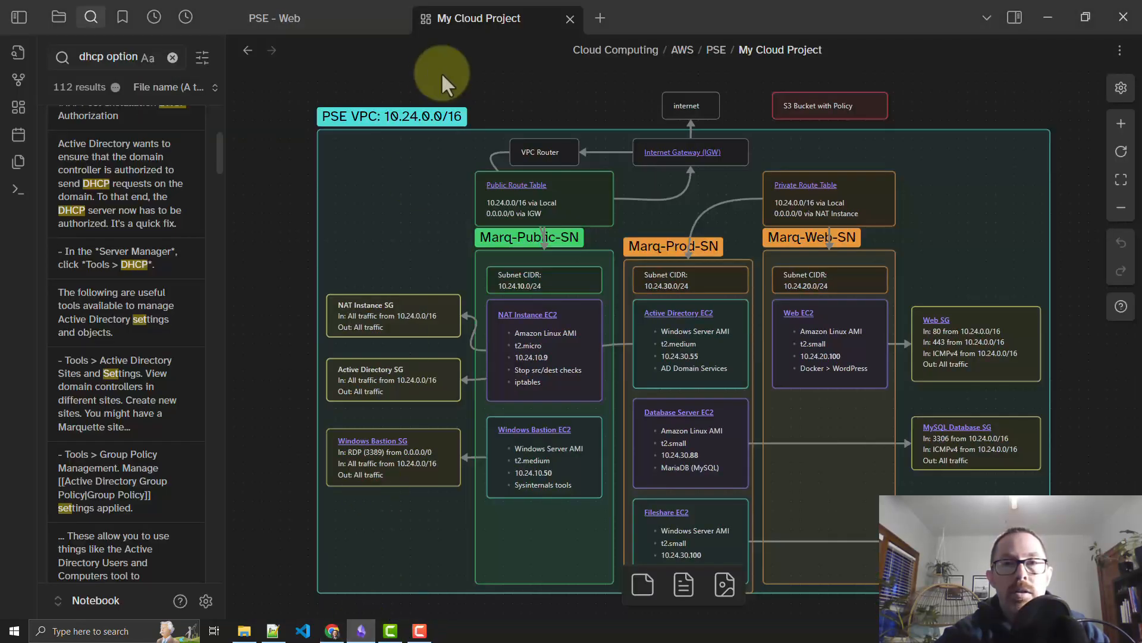
# Step: Find and open the S3 note in Obsidian's quick switcher
pyautogui.hotkey('ctrl', 'o')
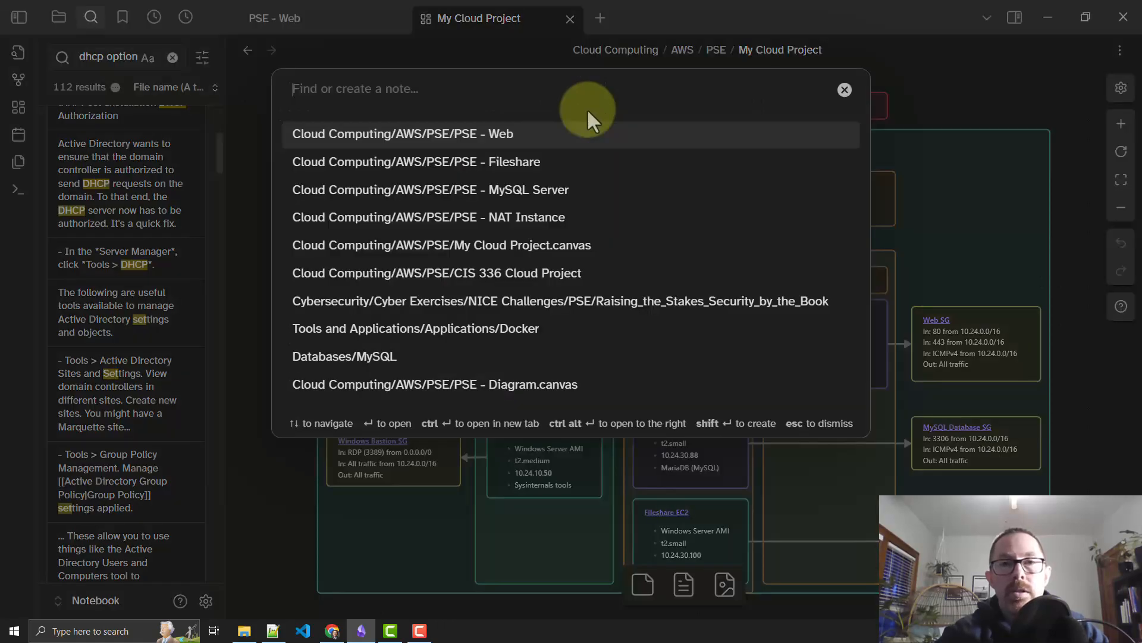
pyautogui.write('s3')
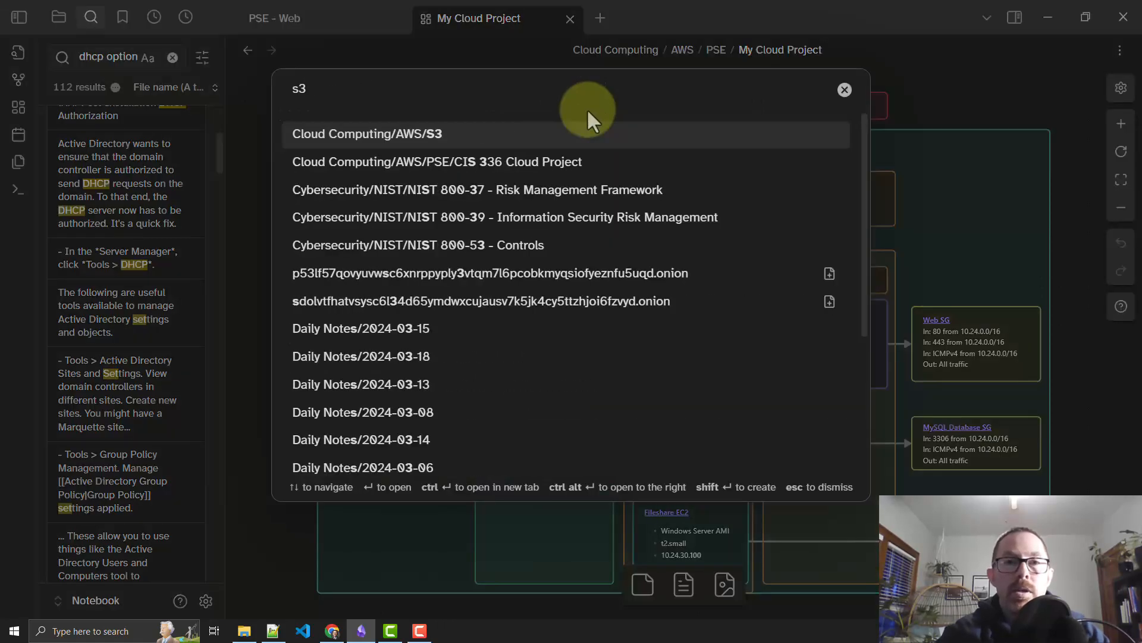
pyautogui.write(' pse')
pyautogui.press('BackSpace')
pyautogui.press('BackSpace')
pyautogui.press('BackSpace')
pyautogui.press('BackSpace')
pyautogui.press('BackSpace')
pyautogui.press('BackSpace')
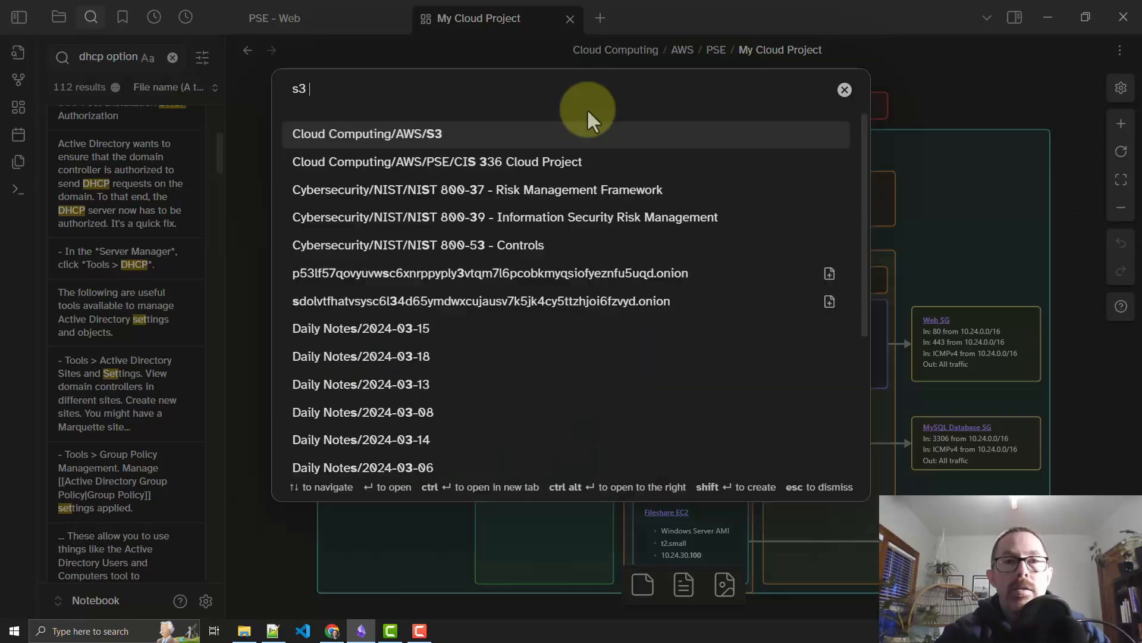
pyautogui.write('s')
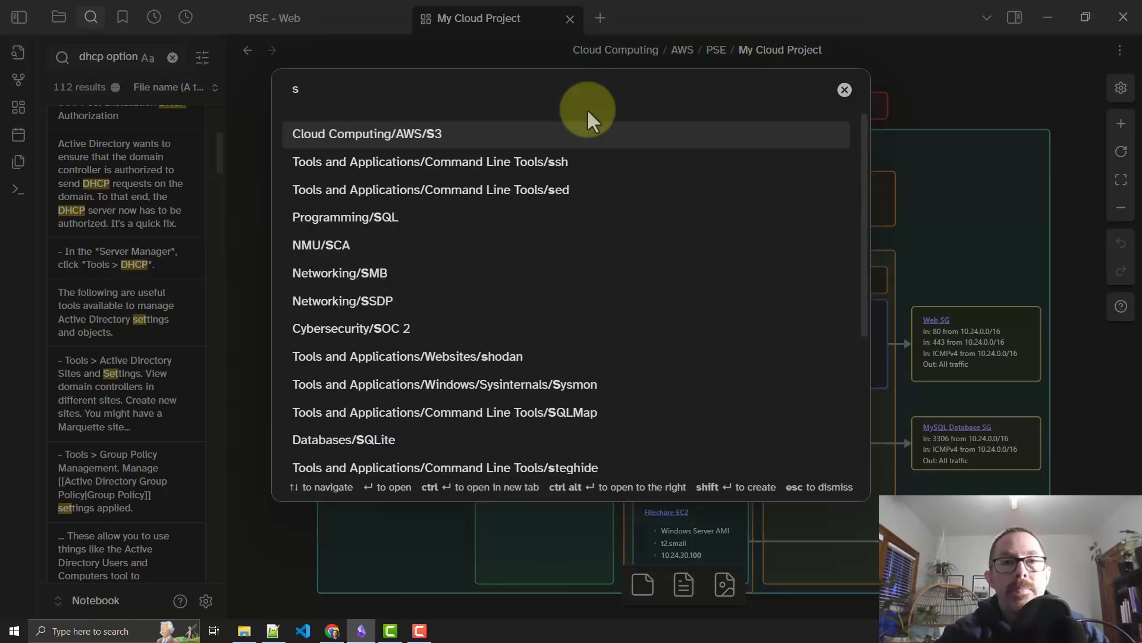
pyautogui.press('BackSpace')
pyautogui.write('buck')
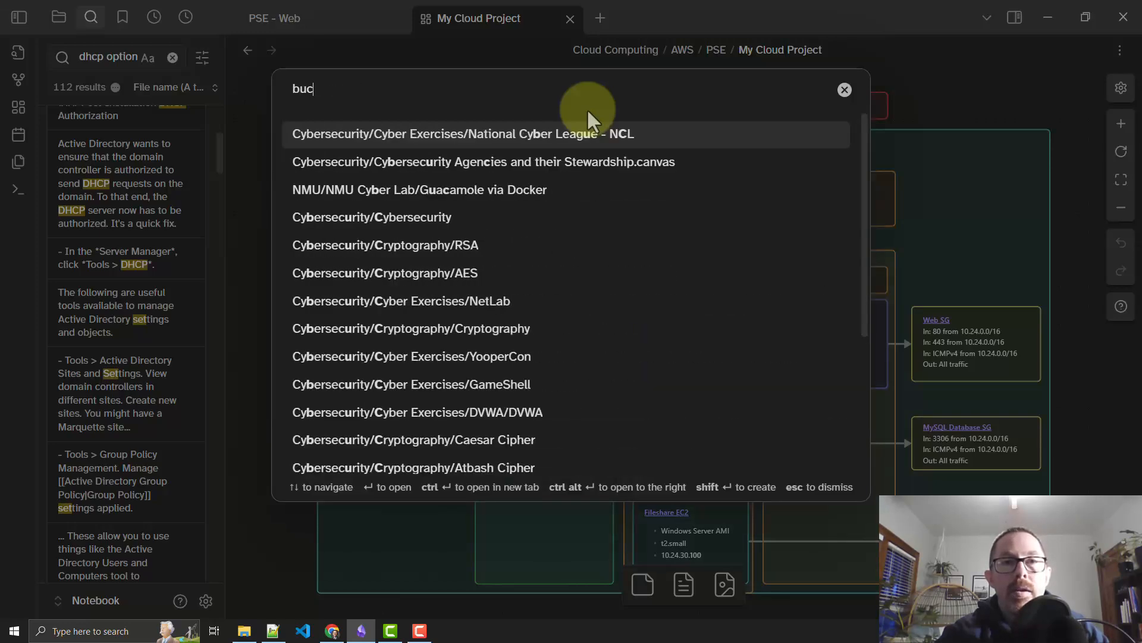
pyautogui.press('BackSpace')
pyautogui.press('BackSpace')
pyautogui.press('BackSpace')
pyautogui.press('BackSpace')
pyautogui.write('se')
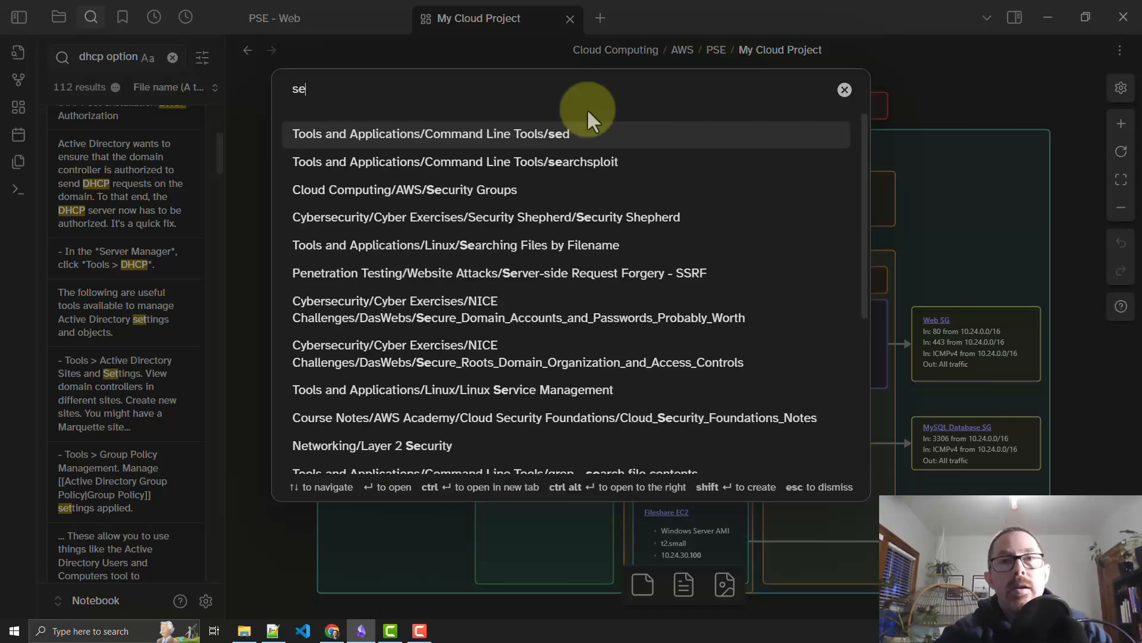
pyautogui.press('BackSpace')
pyautogui.write('3')
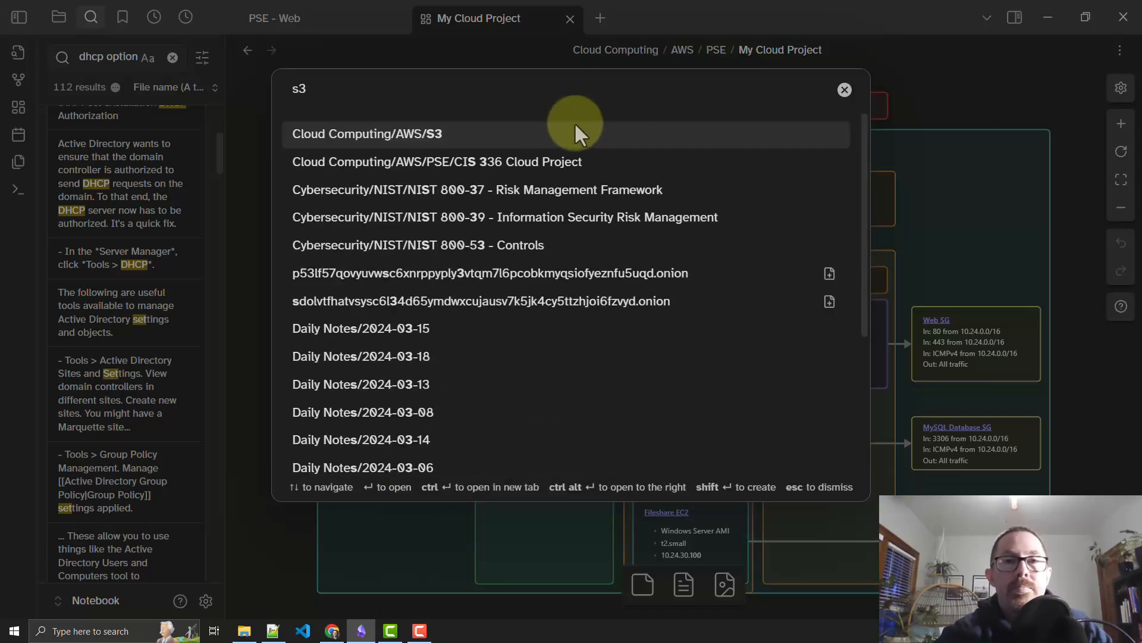
pyautogui.click(568, 132)
# Step: Select the note's public-read JSON bucket policy and go back to the AWS policy page
pyautogui.scroll(-3, 506, 276)
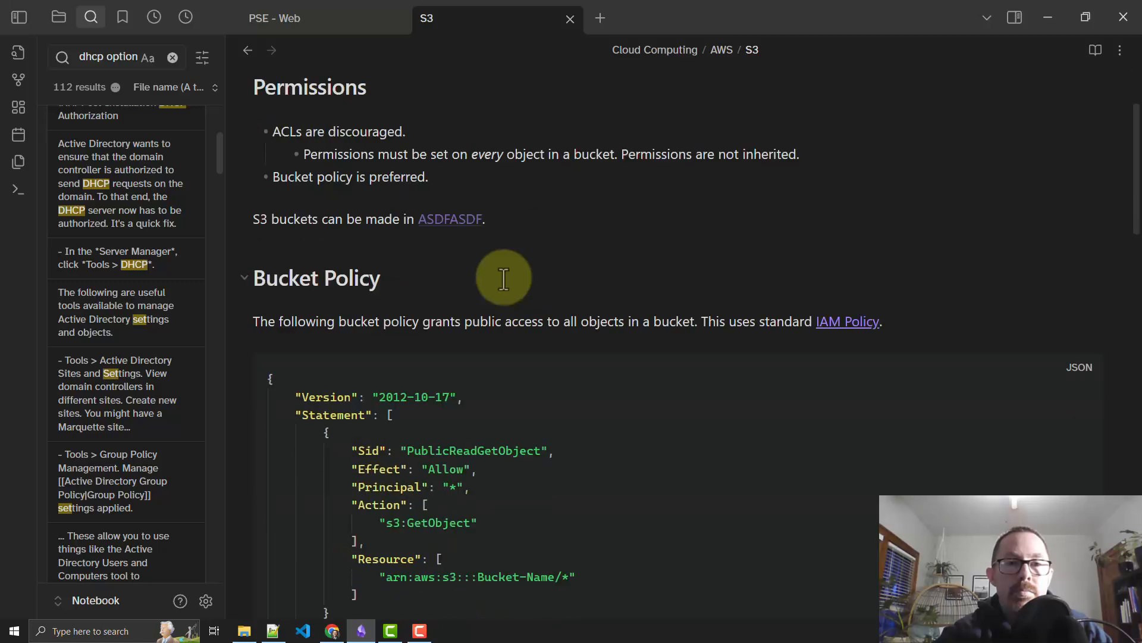
pyautogui.scroll(-2, 503, 278)
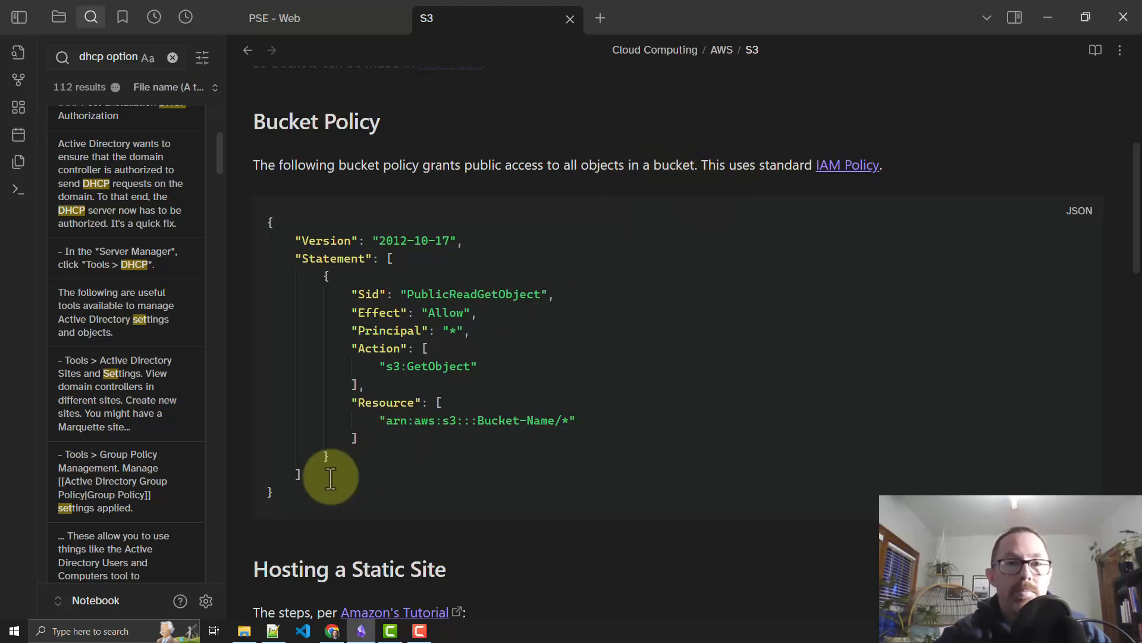
pyautogui.moveTo(296, 491); pyautogui.dragTo(262, 228)
pyautogui.hotkey('ctrl', 'c')
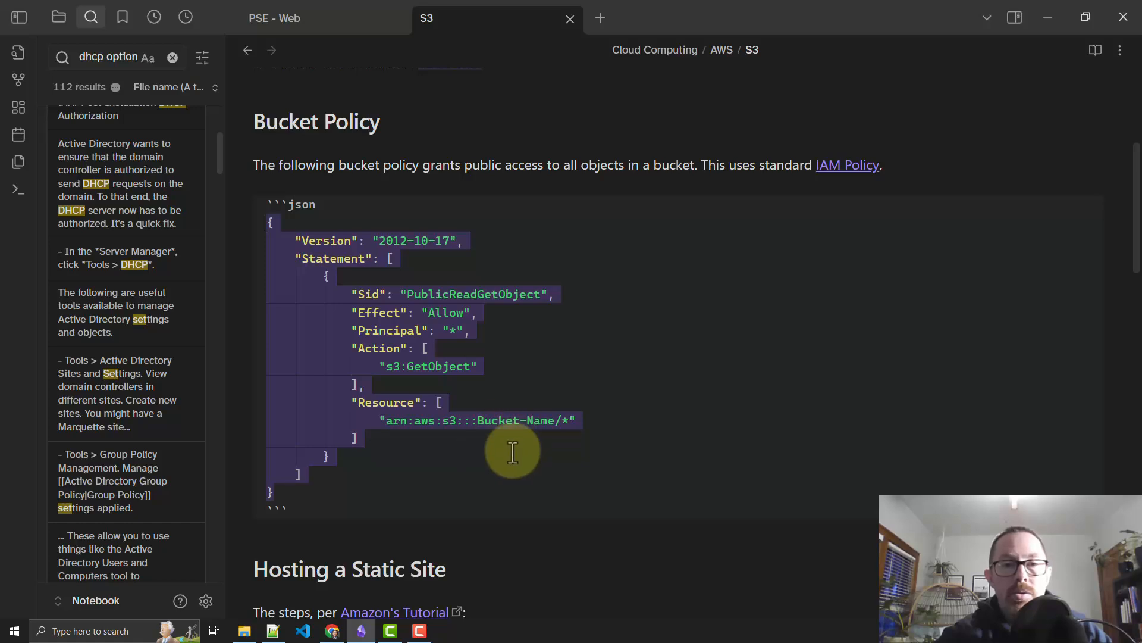
pyautogui.moveTo(273, 634)
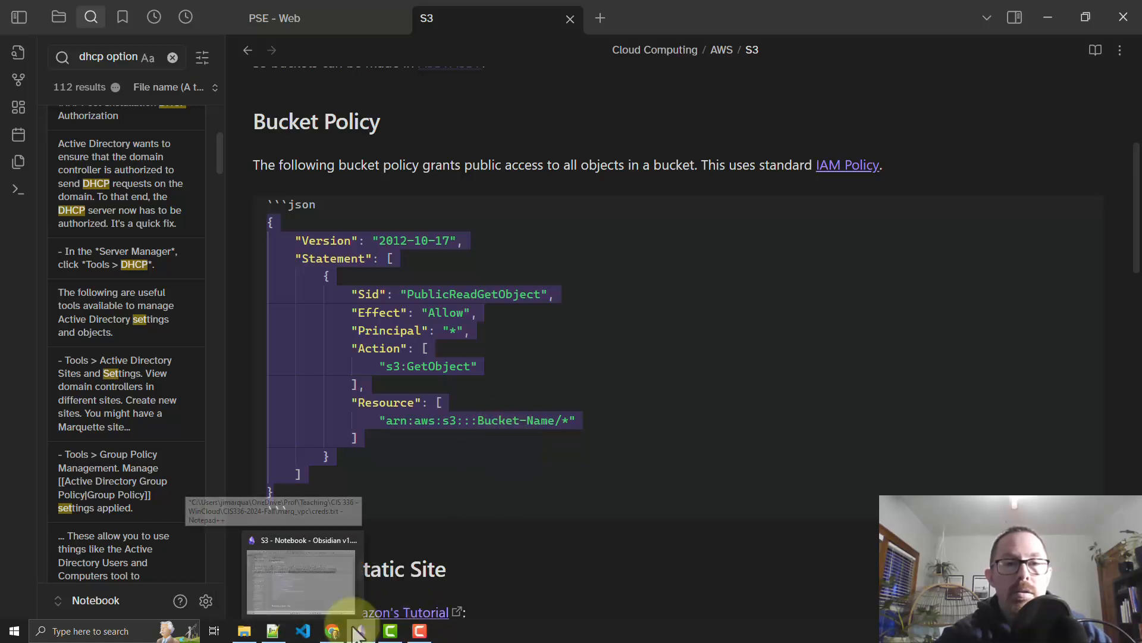
pyautogui.click(332, 631)
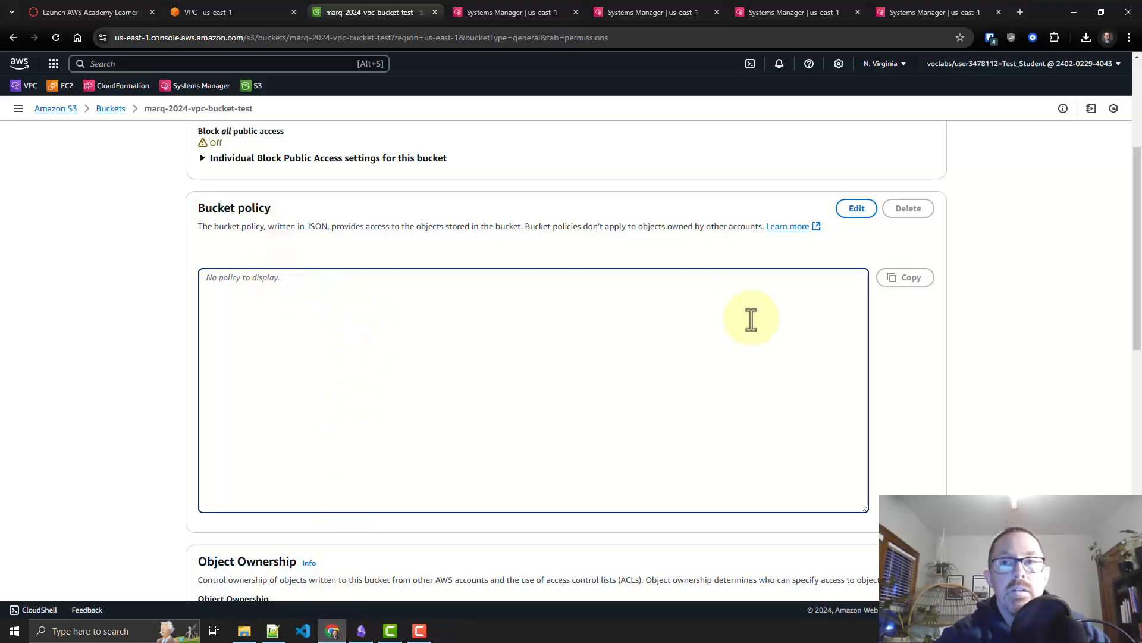
# Step: Paste the public-read policy into the bucket policy editor and copy the bucket ARN
pyautogui.click(857, 209)
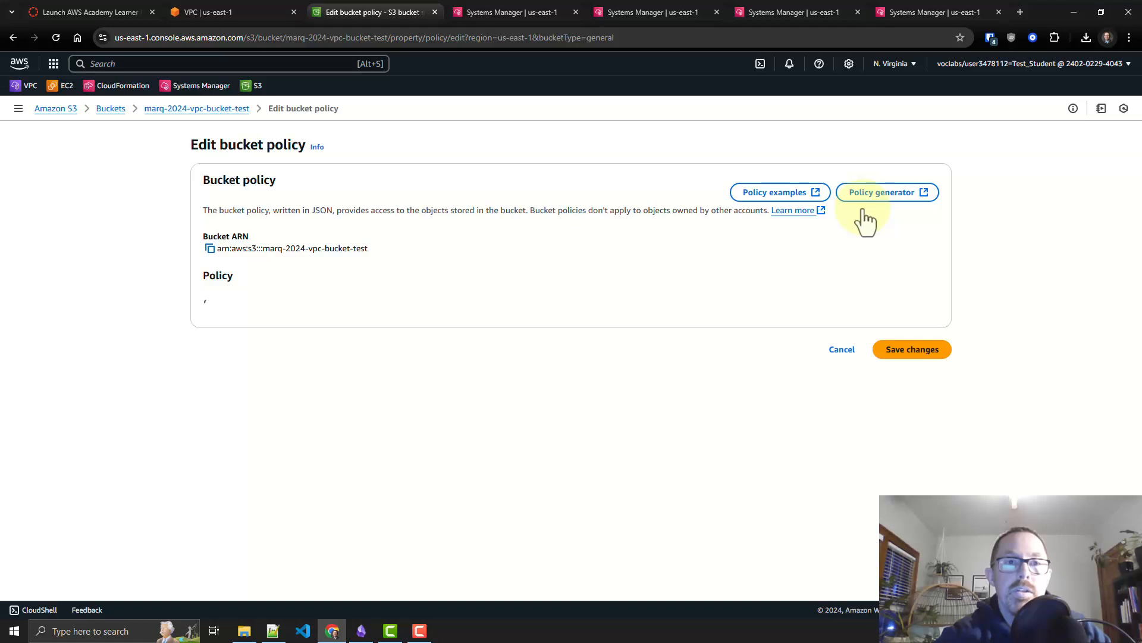
pyautogui.click(361, 331)
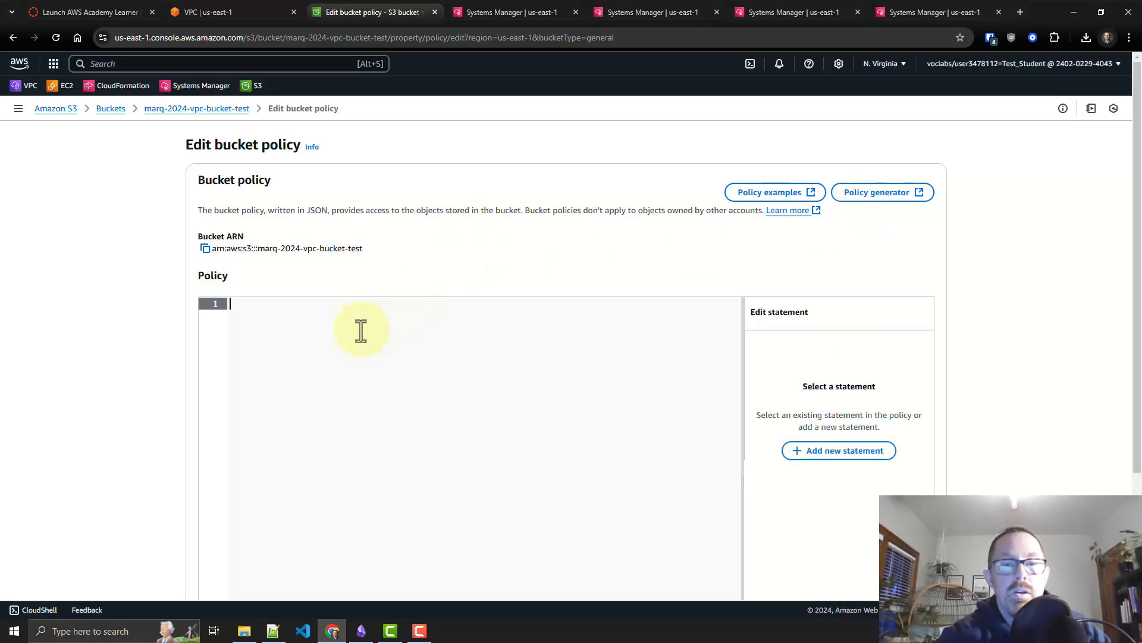
pyautogui.hotkey('ctrl', 'v')
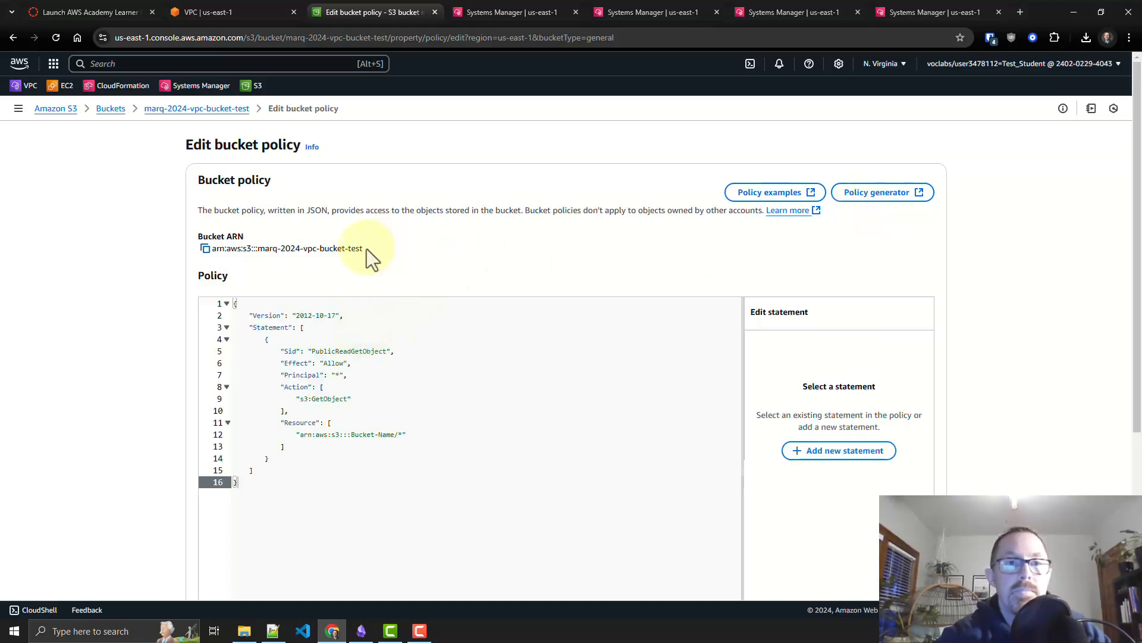
pyautogui.moveTo(367, 249); pyautogui.dragTo(319, 250)
pyautogui.click(204, 249)
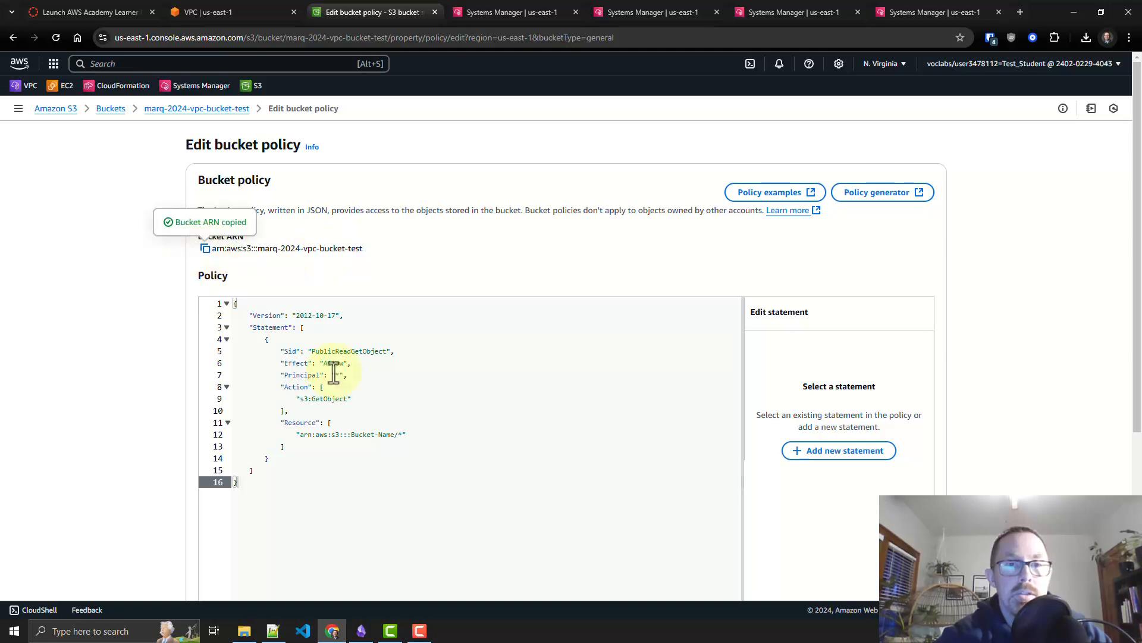
# Step: Set the Resource to arn:aws:s3:::marq-2024-vpc-bucket-test/* and save the policy
pyautogui.click(316, 435)
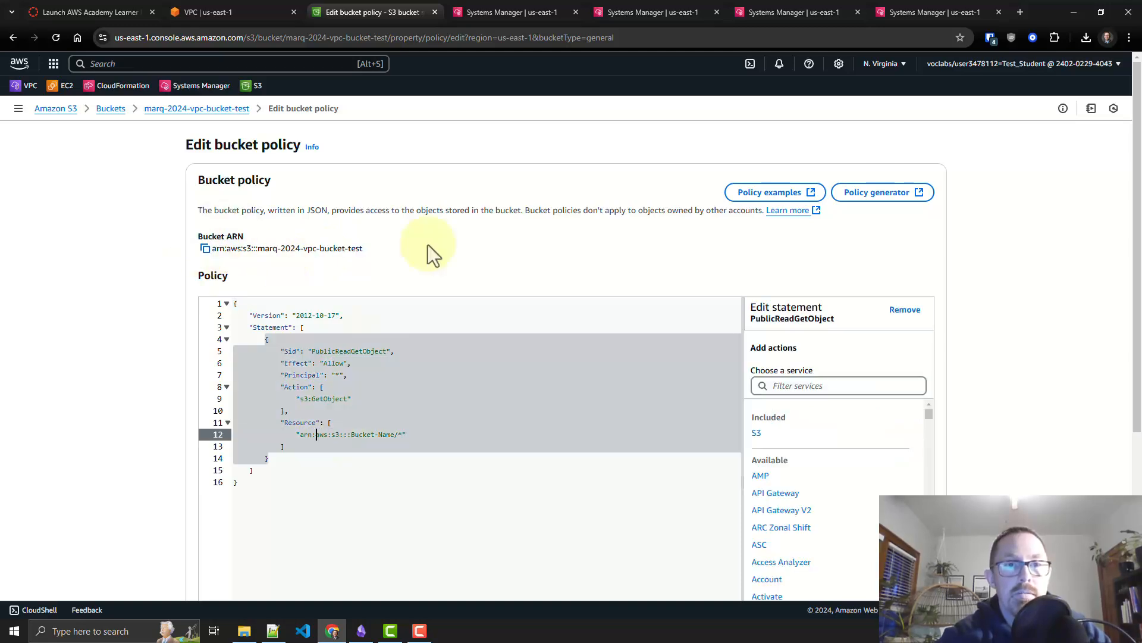
pyautogui.hotkey('shift', 'End')
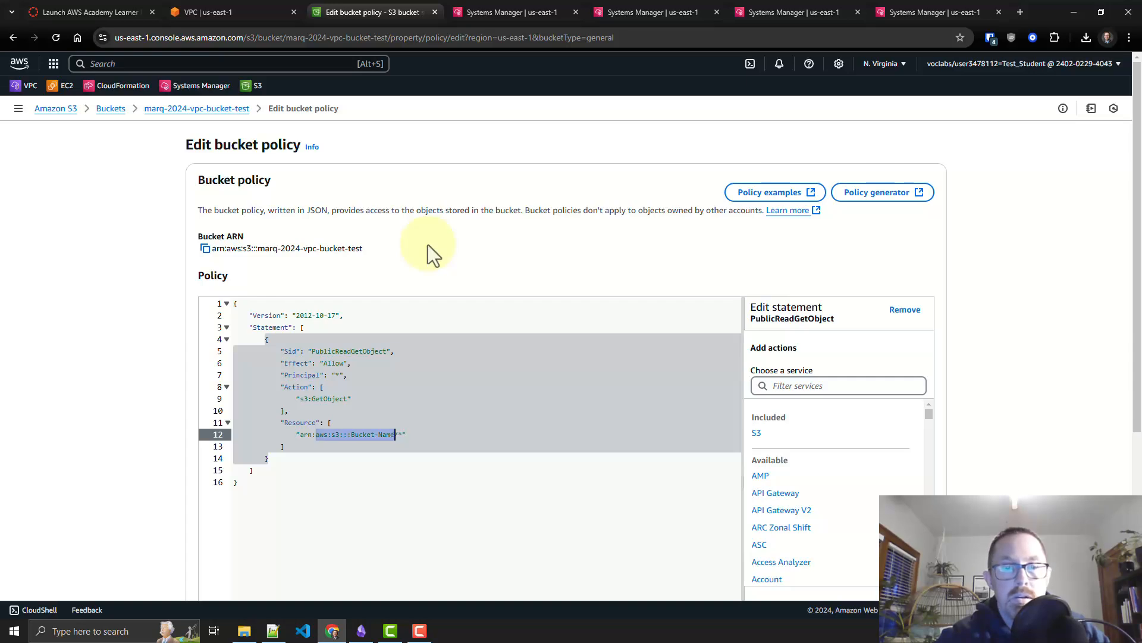
pyautogui.hotkey('ctrl', 'v')
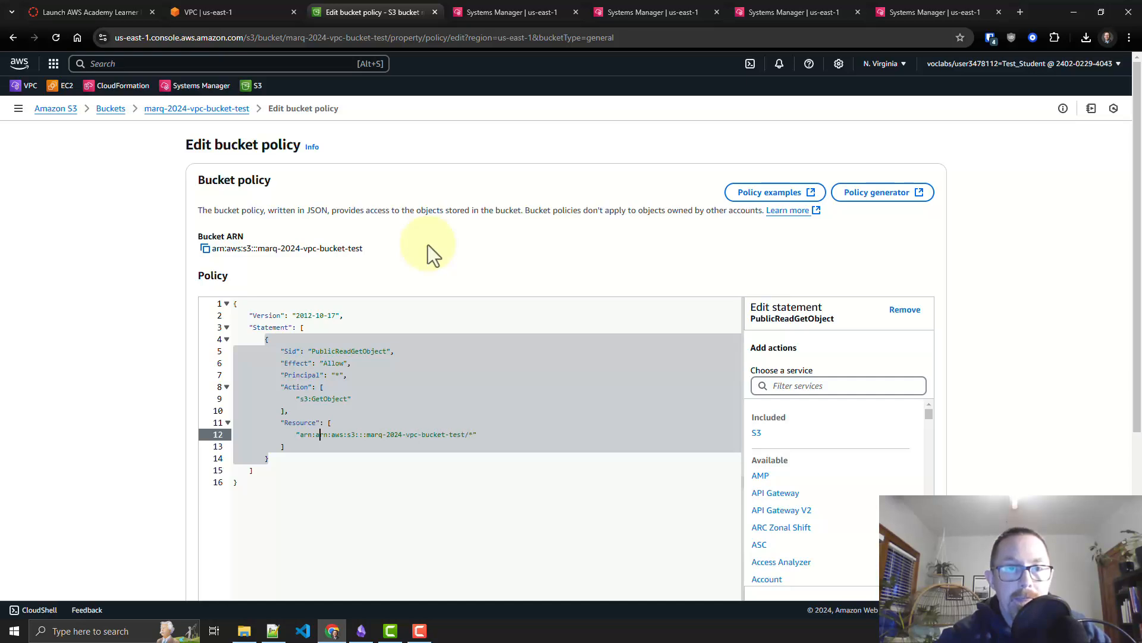
pyautogui.press('BackSpace')
pyautogui.press('BackSpace')
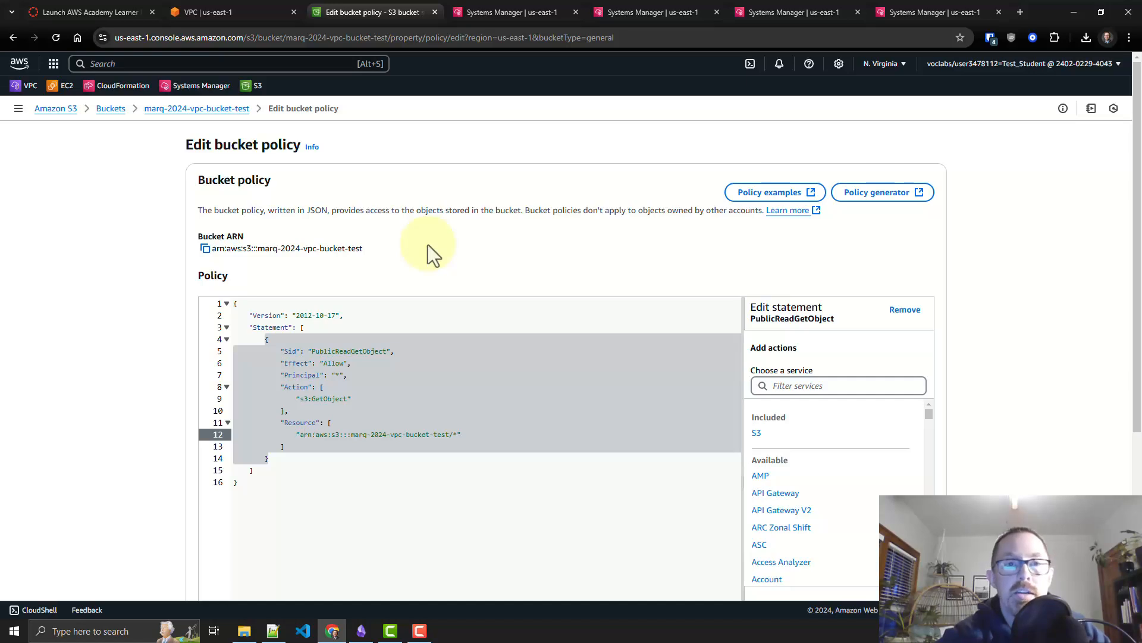
pyautogui.scroll(-1, 428, 245)
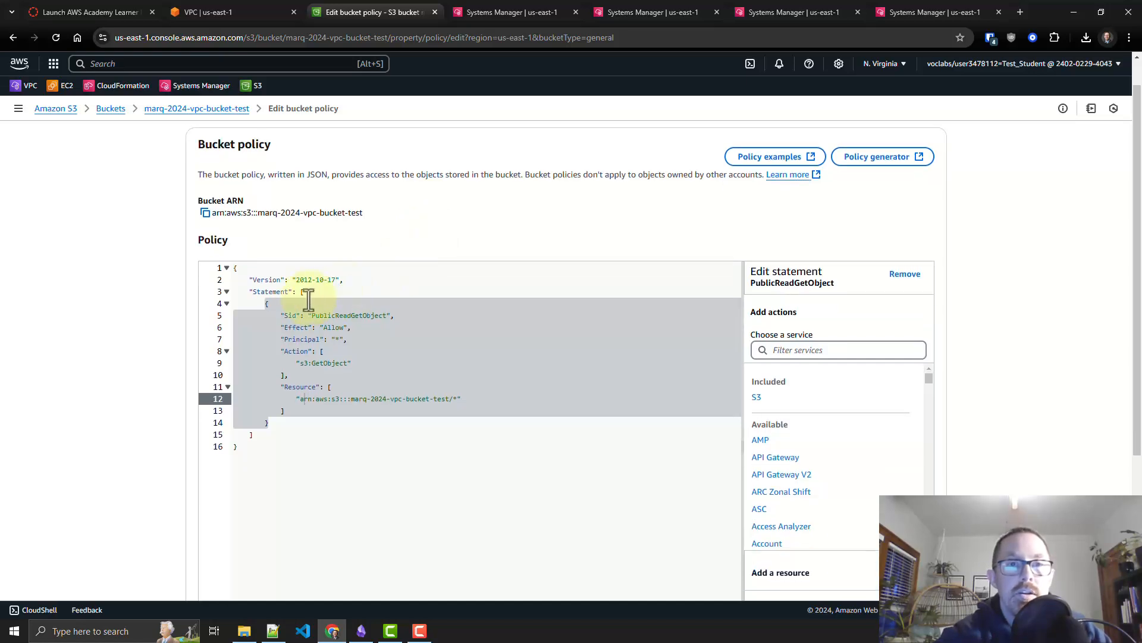
pyautogui.click(335, 316)
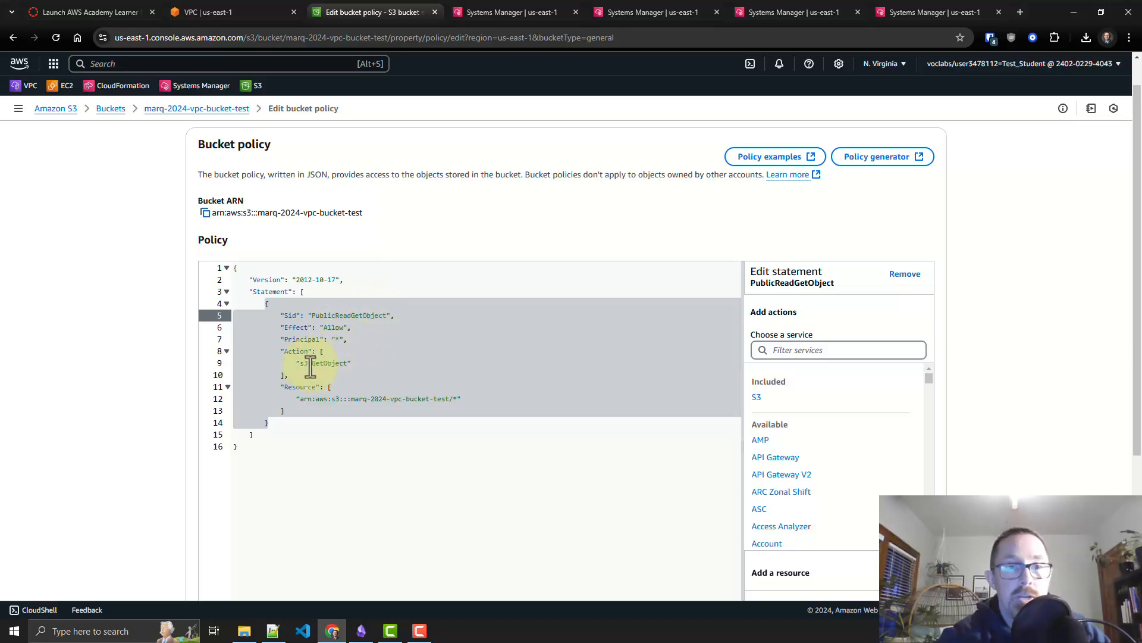
pyautogui.scroll(-1, 455, 391)
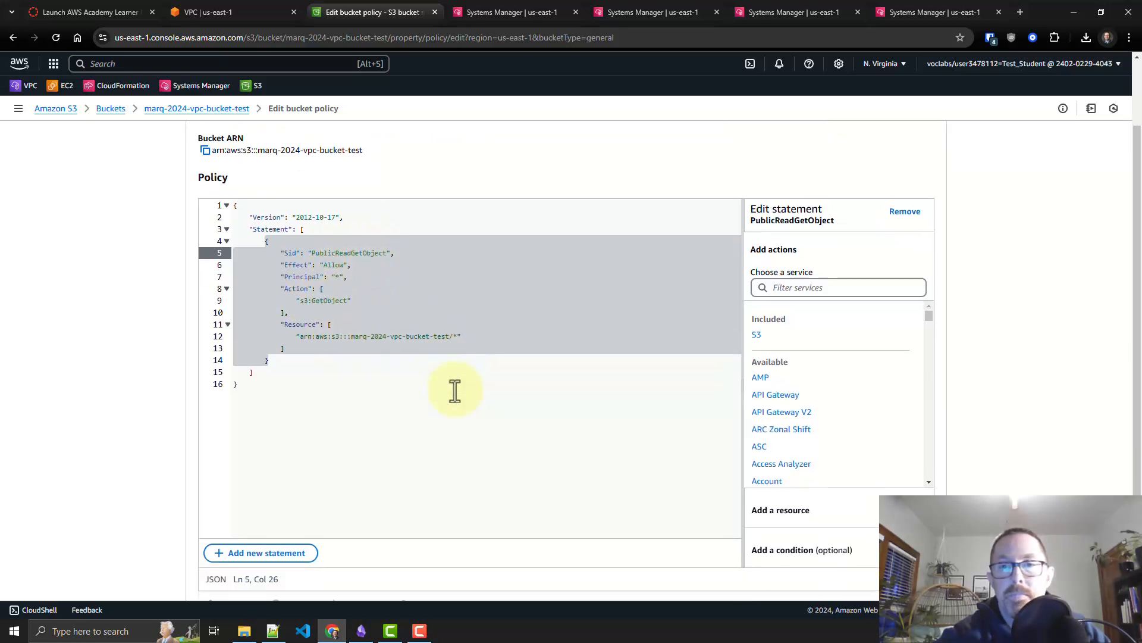
pyautogui.scroll(-2, 455, 391)
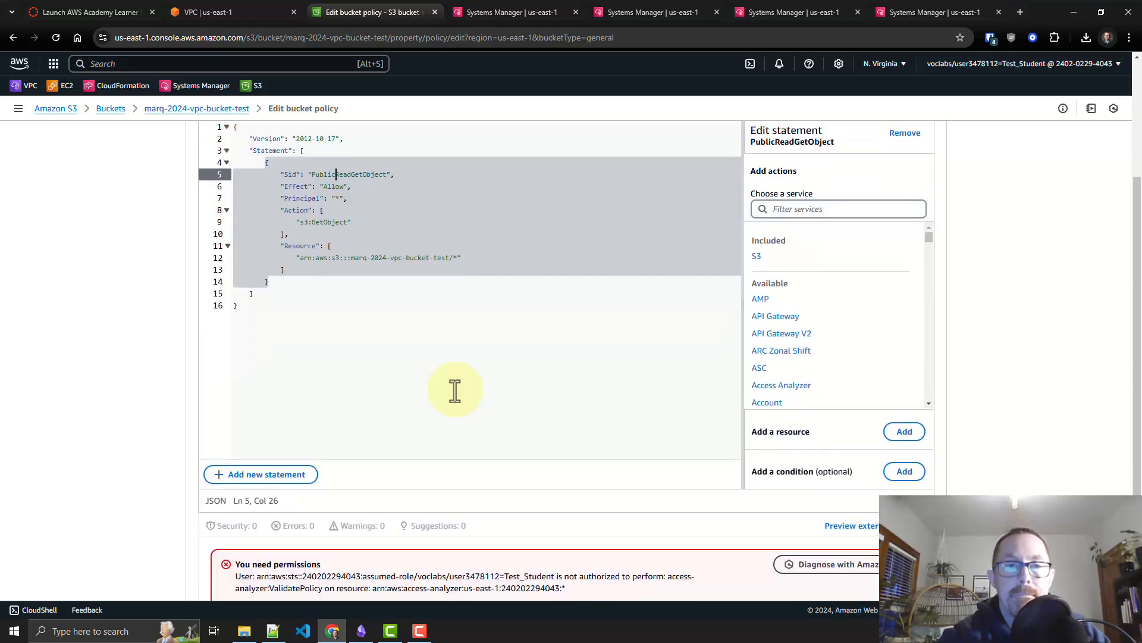
pyautogui.scroll(3, 455, 391)
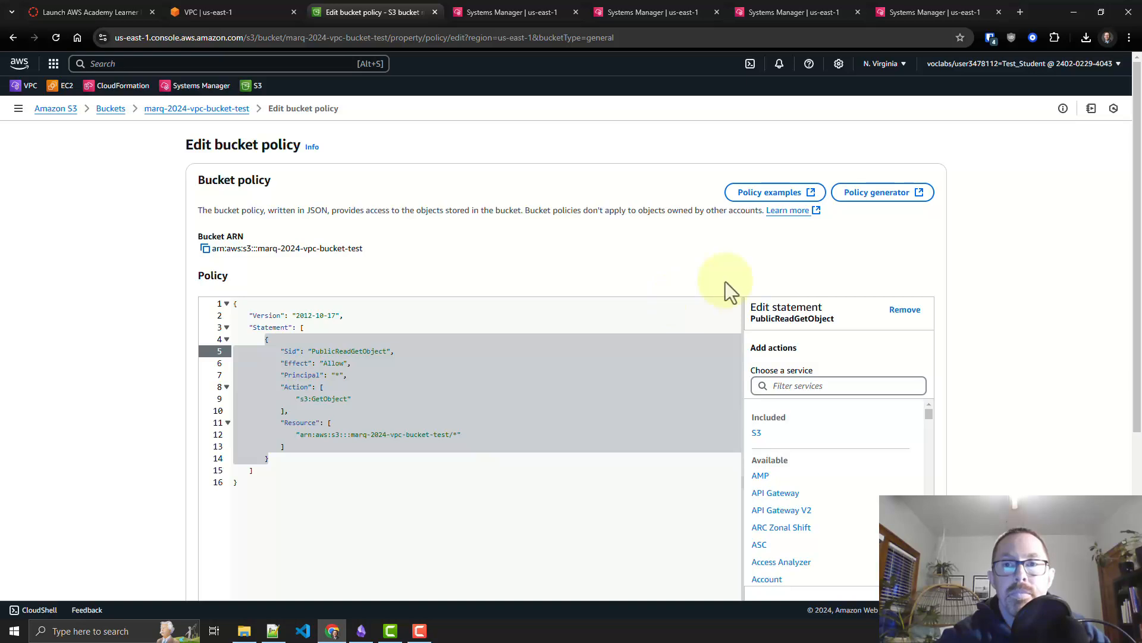
pyautogui.scroll(-4, 729, 292)
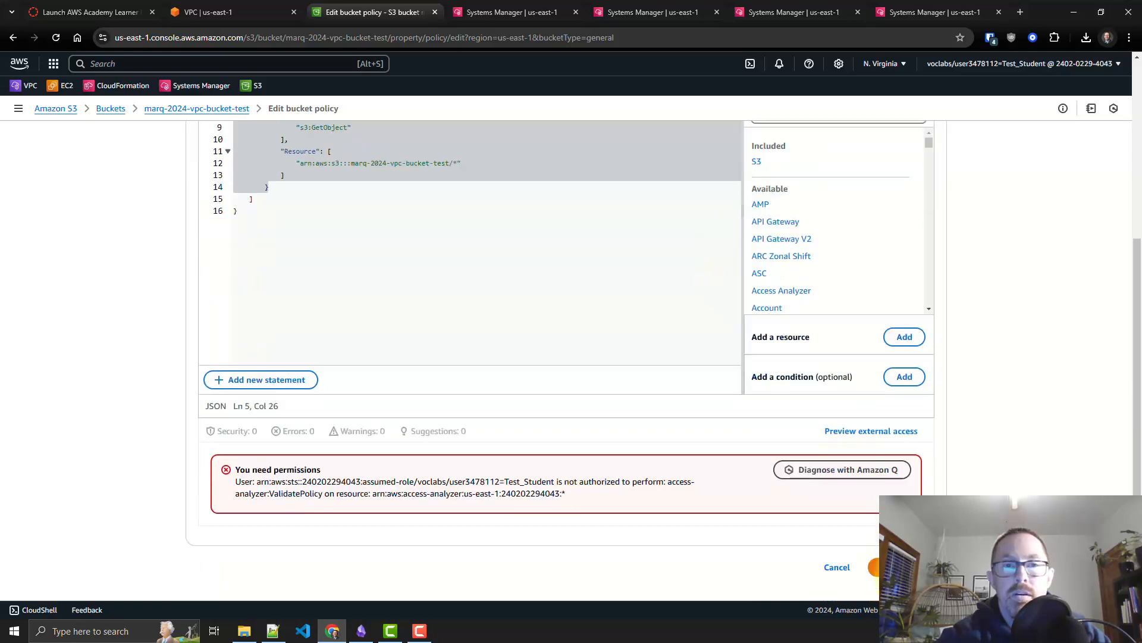
pyautogui.click(873, 567)
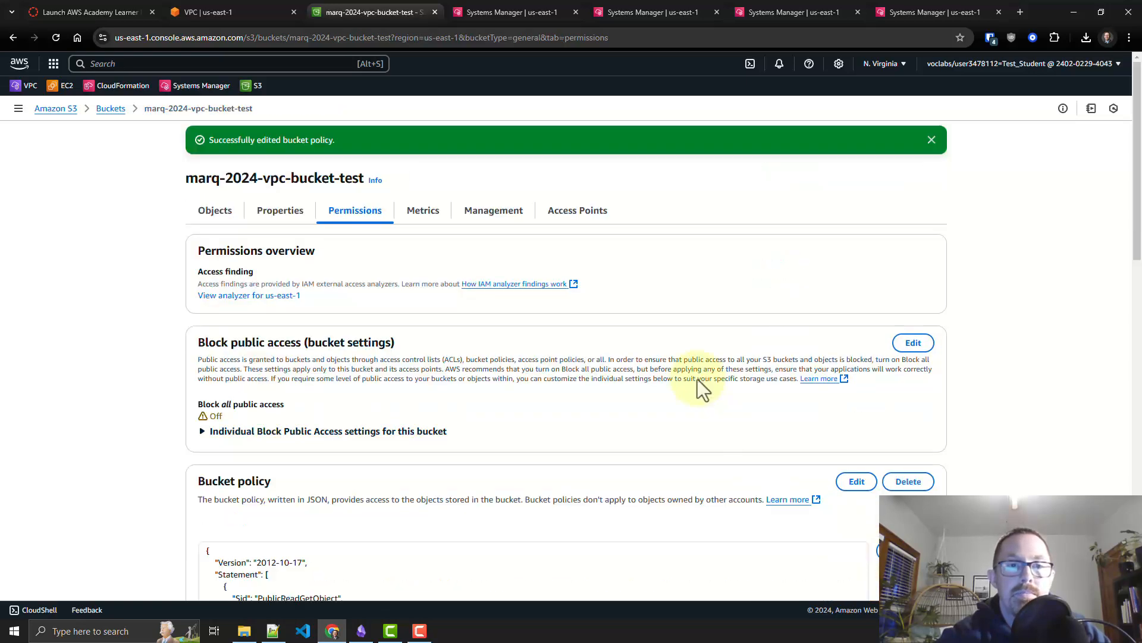
pyautogui.scroll(-3, 697, 380)
pyautogui.scroll(3, 698, 380)
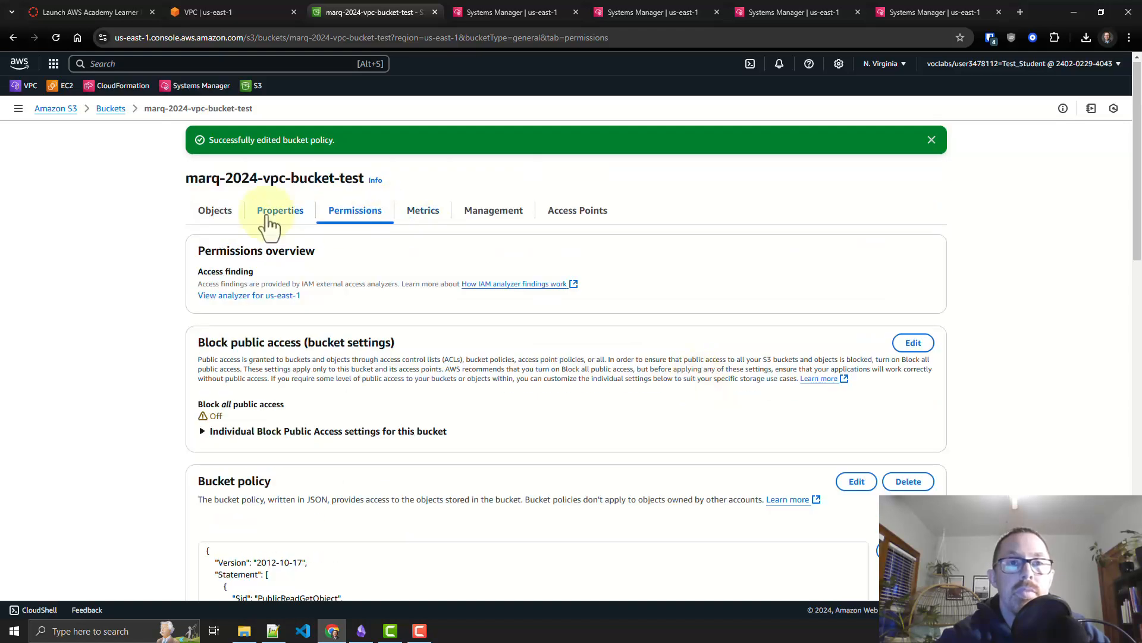
# Step: Ask ChatGPT for simple Marq Industries home, about and privacy policy HTML pages
pyautogui.click(215, 213)
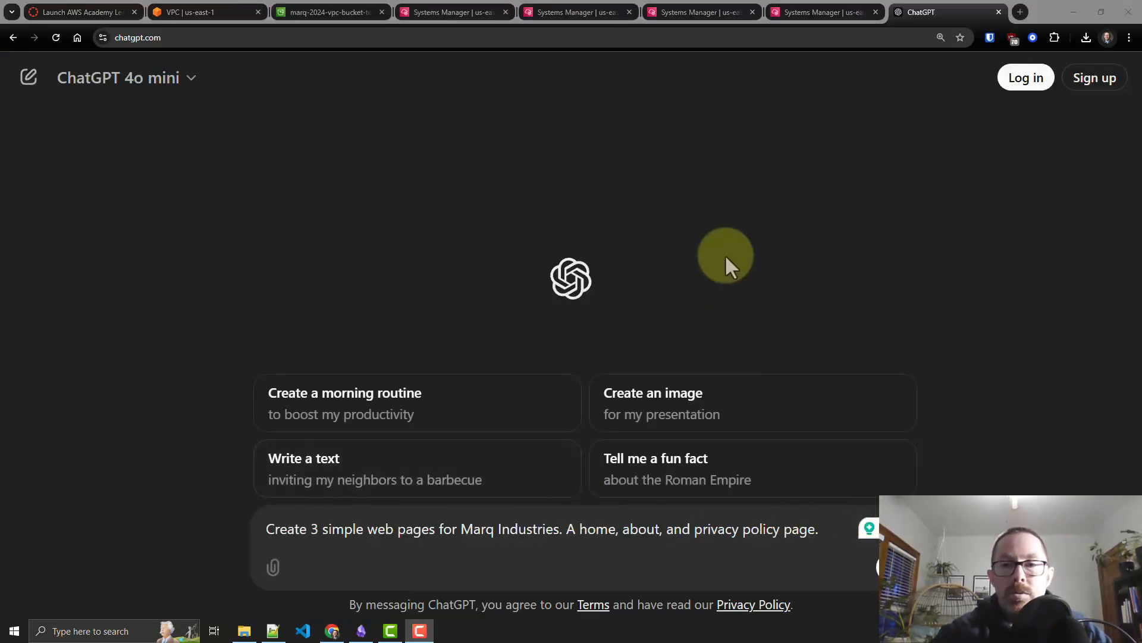
pyautogui.click(825, 538)
pyautogui.press('Return')
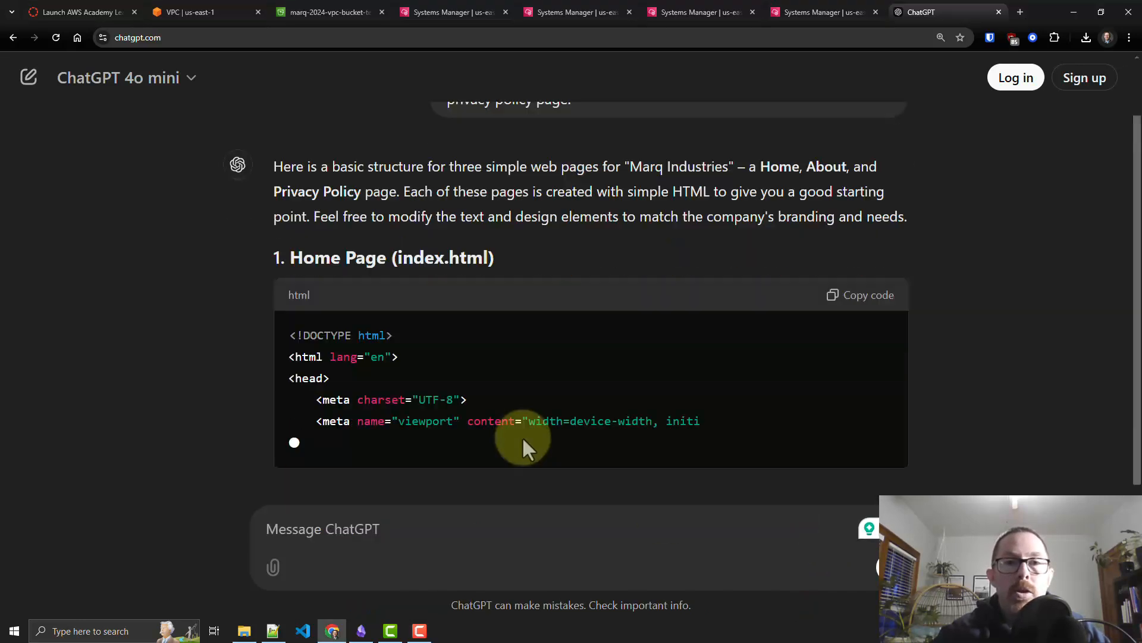
pyautogui.scroll(-2, 322, 311)
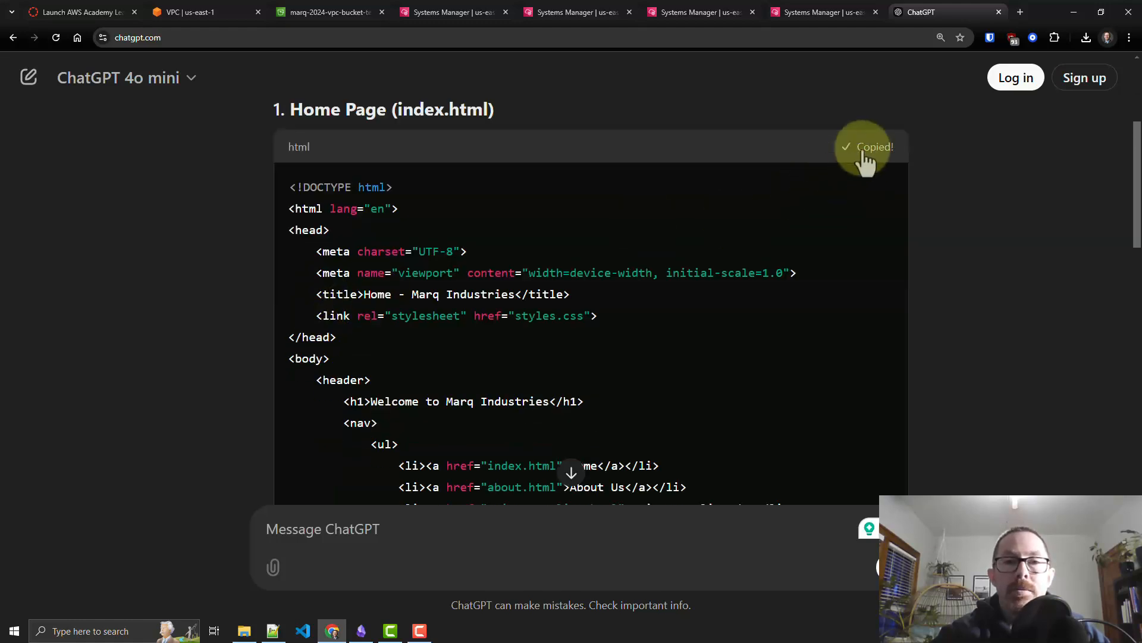
pyautogui.click(244, 631)
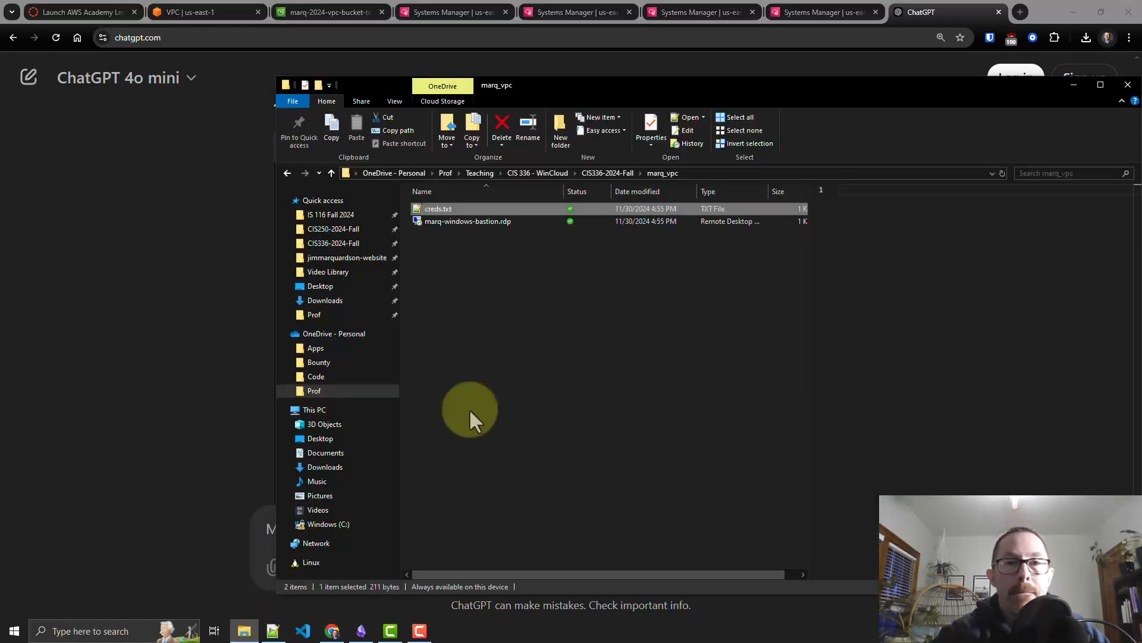
# Step: Add a new text document renamed index.html to marq_vpc and edit it in Notepad++
pyautogui.click(501, 280)
pyautogui.rightClick(501, 281)
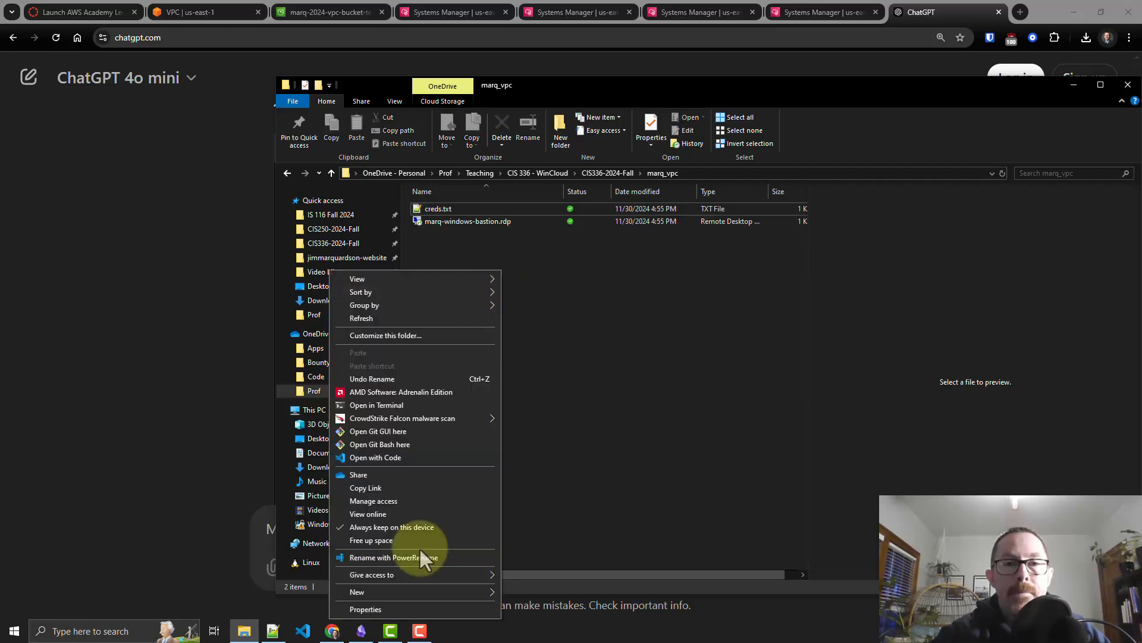
pyautogui.moveTo(422, 593)
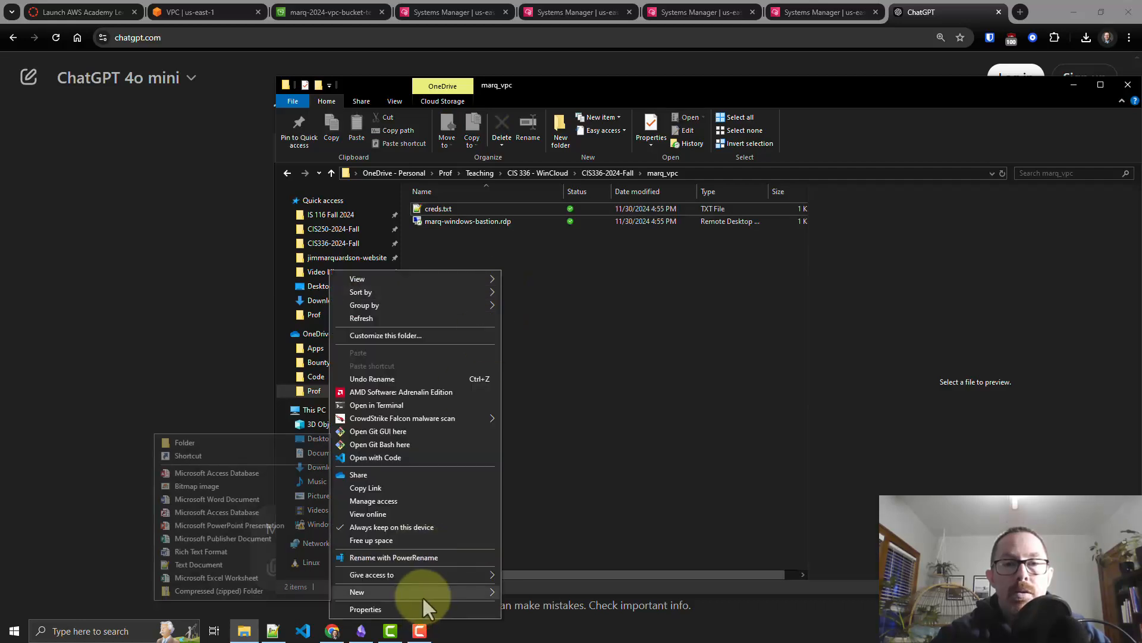
pyautogui.click(269, 566)
pyautogui.write('inde')
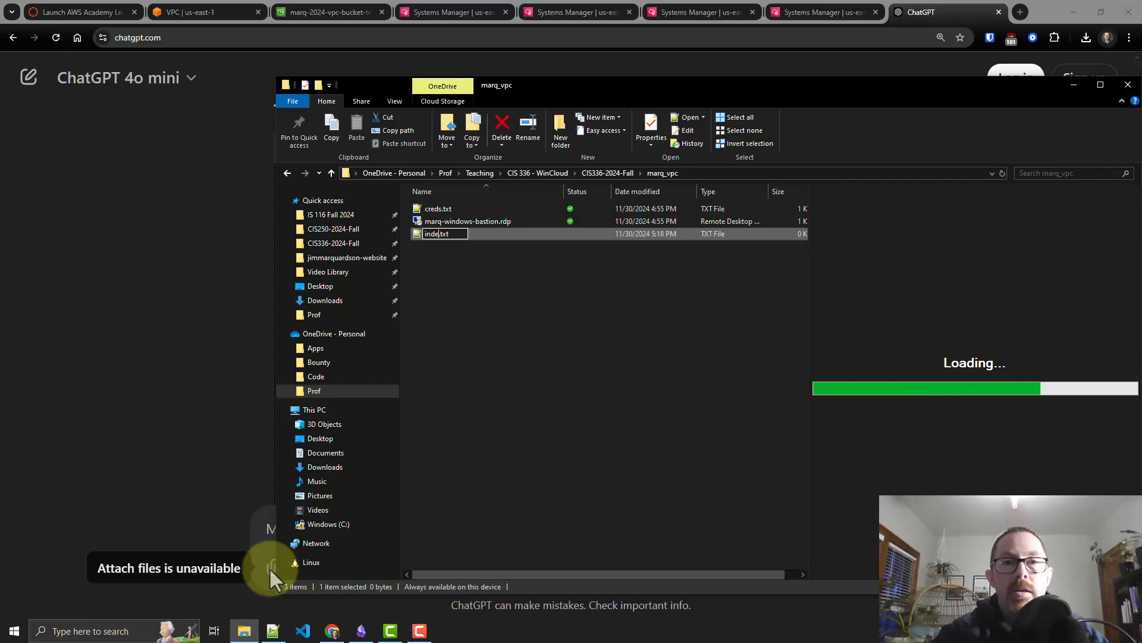
pyautogui.write('x.html')
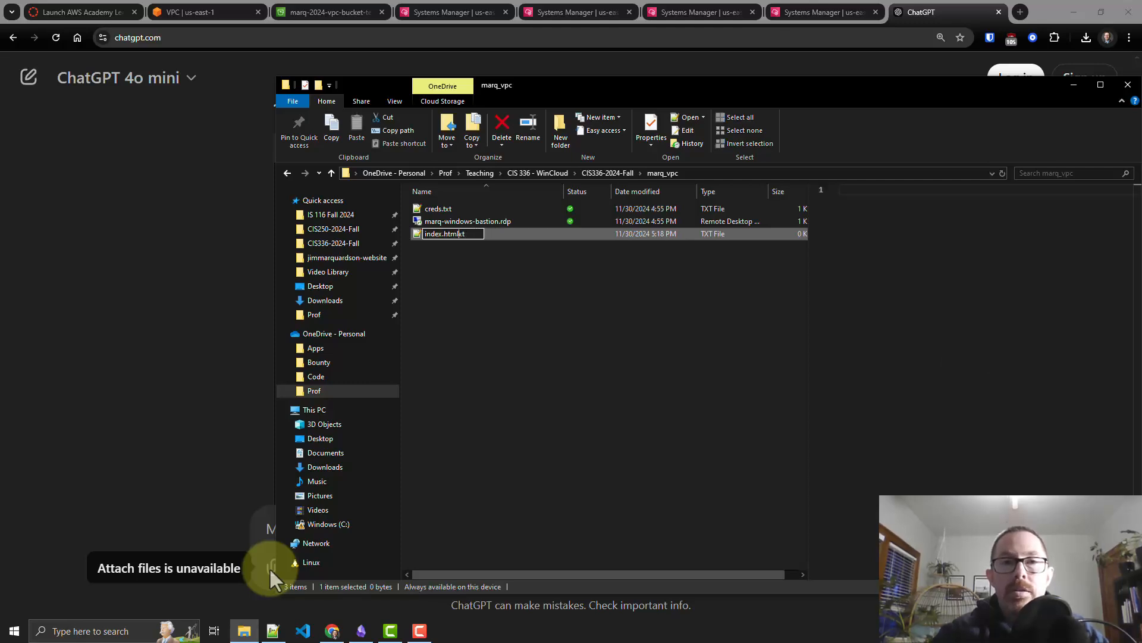
pyautogui.press('Delete')
pyautogui.press('Delete')
pyautogui.press('Delete')
pyautogui.press('Delete')
pyautogui.press('Return')
pyautogui.press('Return')
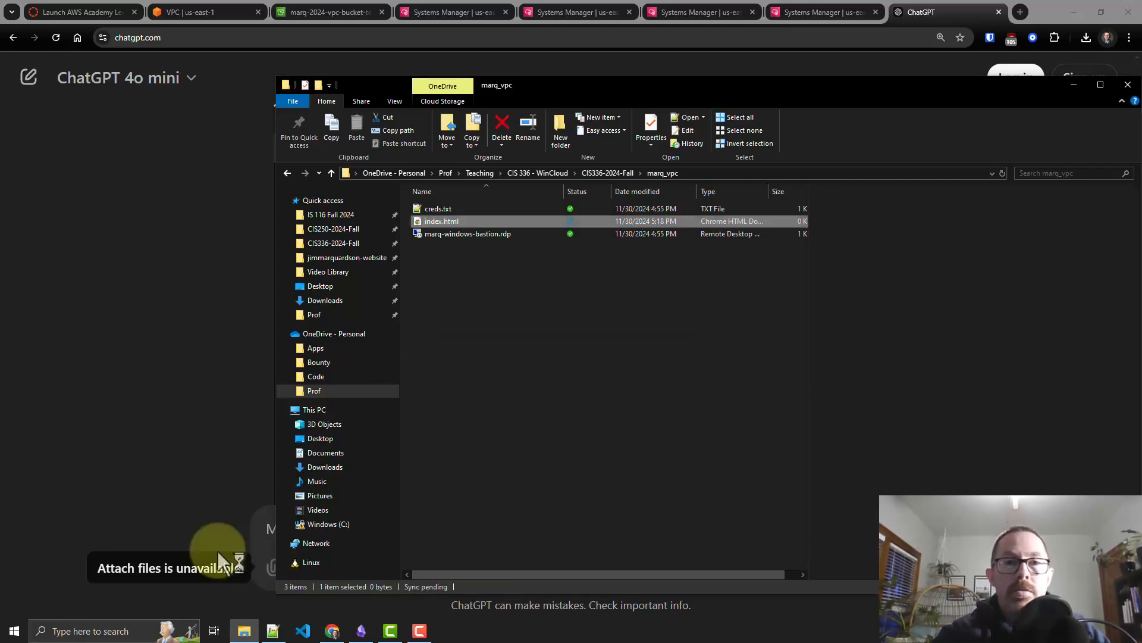
pyautogui.rightClick(435, 223)
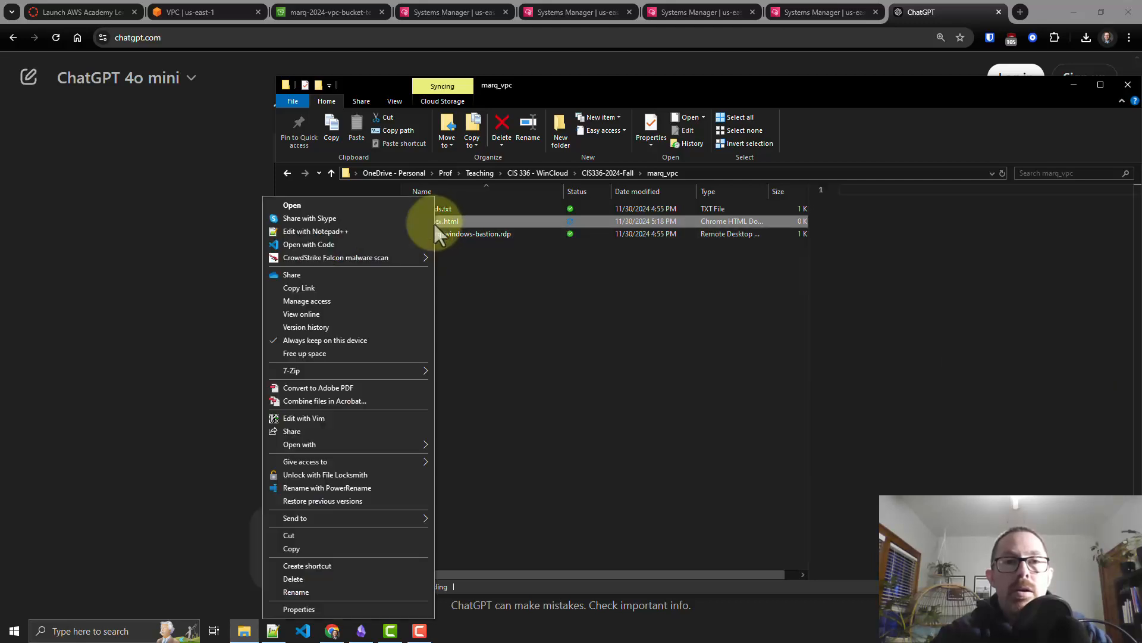
pyautogui.click(417, 232)
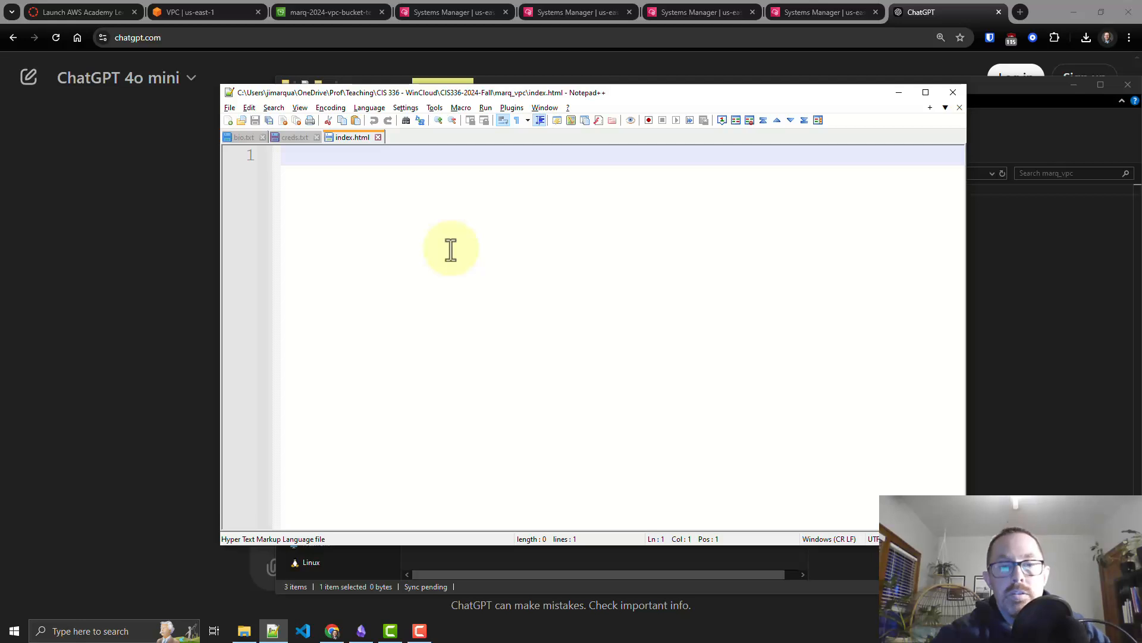
# Step: Paste the copied HTML into index.html and save it
pyautogui.hotkey('ctrl', 'v')
pyautogui.scroll(-2, 451, 250)
pyautogui.click(373, 18)
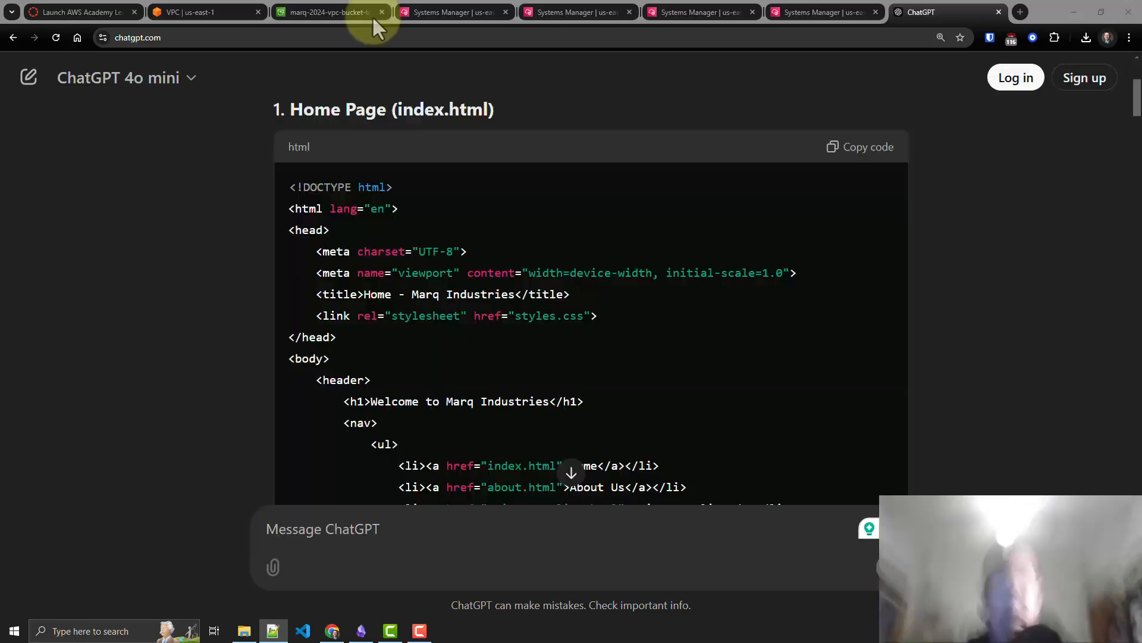
pyautogui.click(372, 16)
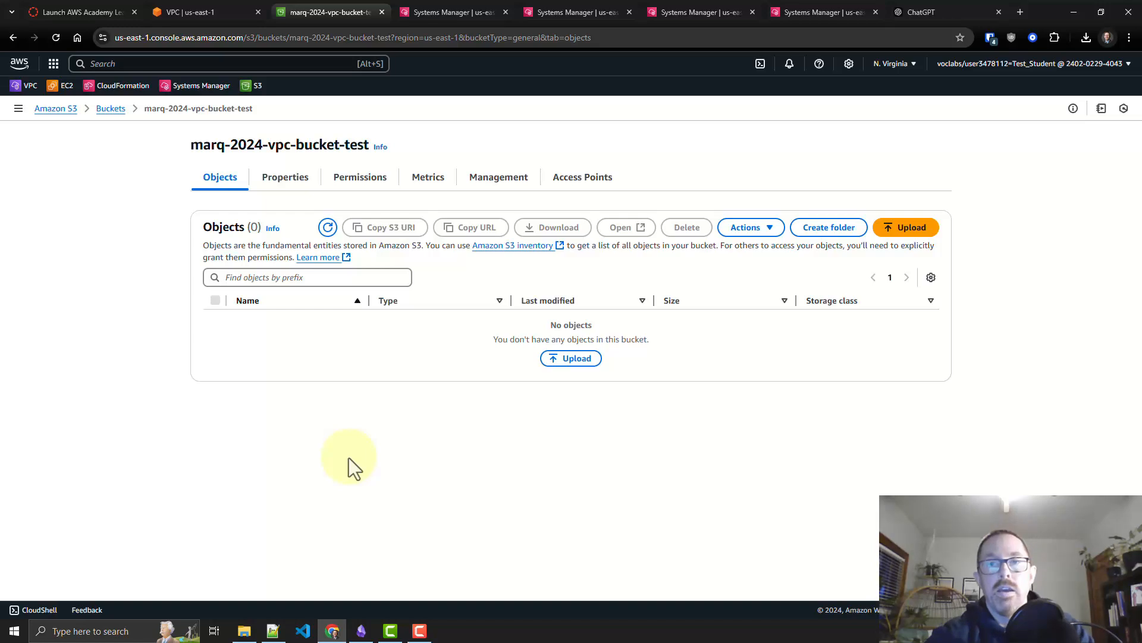
pyautogui.click(271, 632)
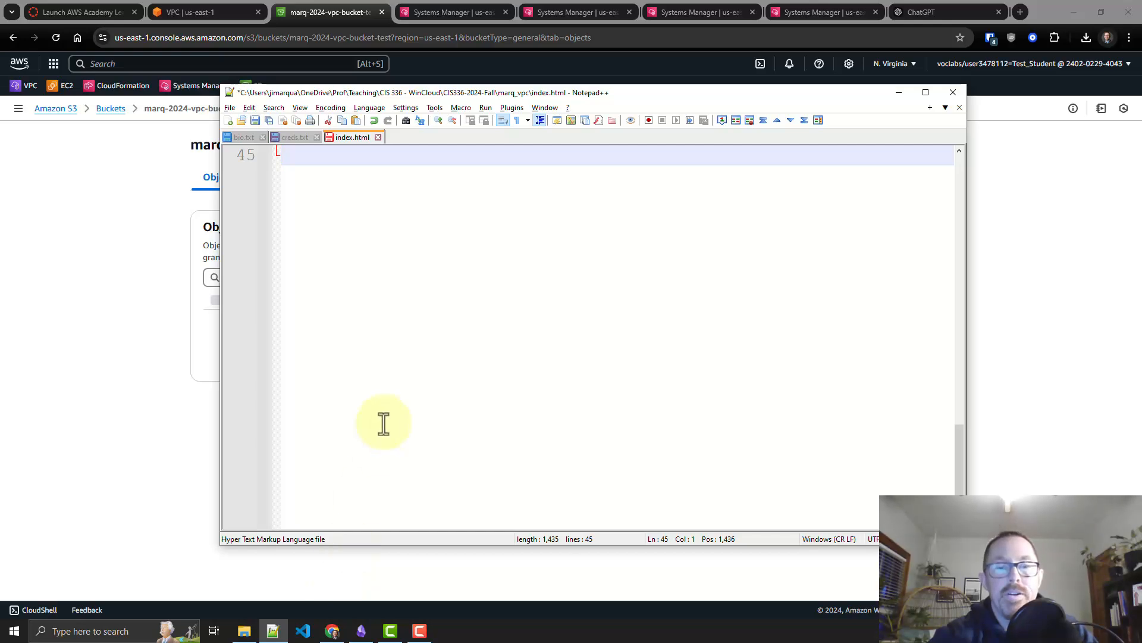
pyautogui.hotkey('ctrl', 'v')
pyautogui.scroll(-2, 384, 424)
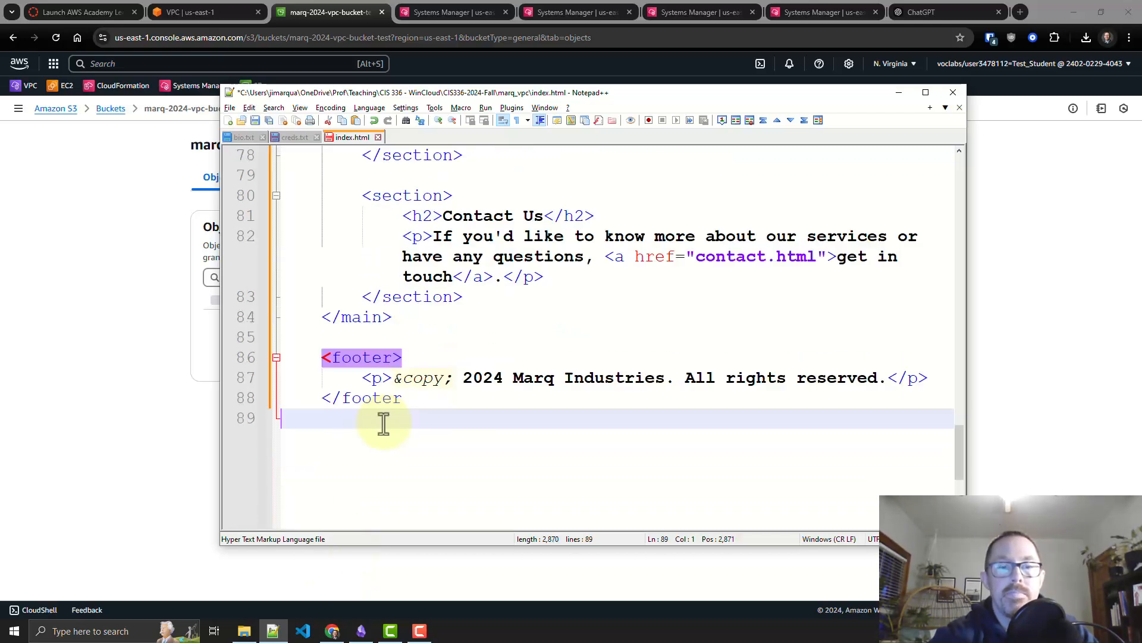
pyautogui.hotkey('ctrl', 's')
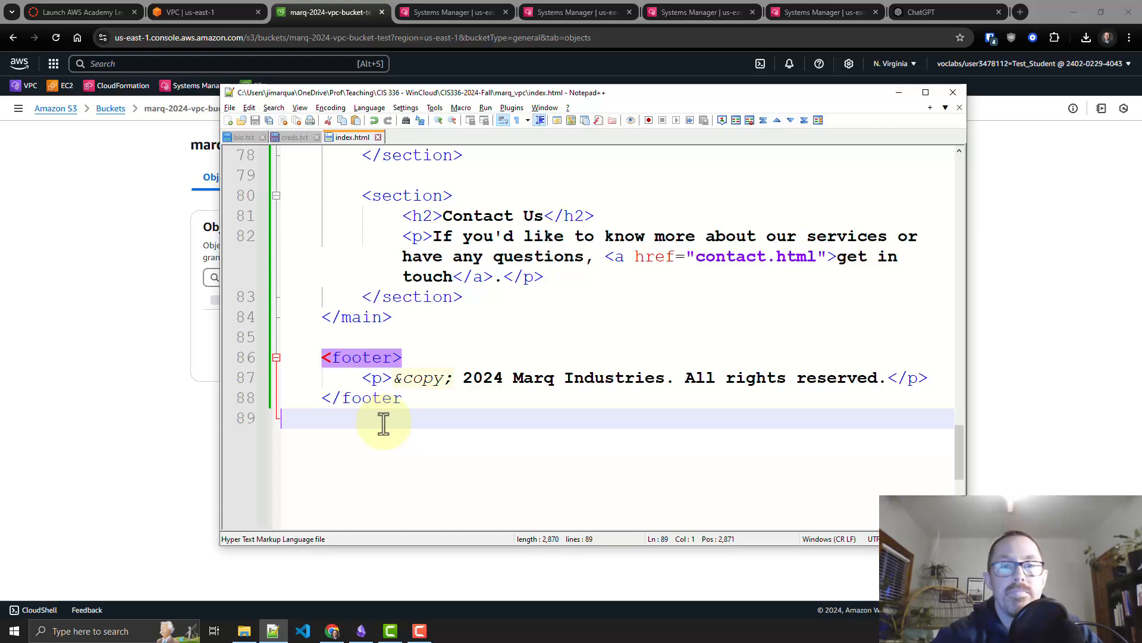
pyautogui.scroll(8, 384, 424)
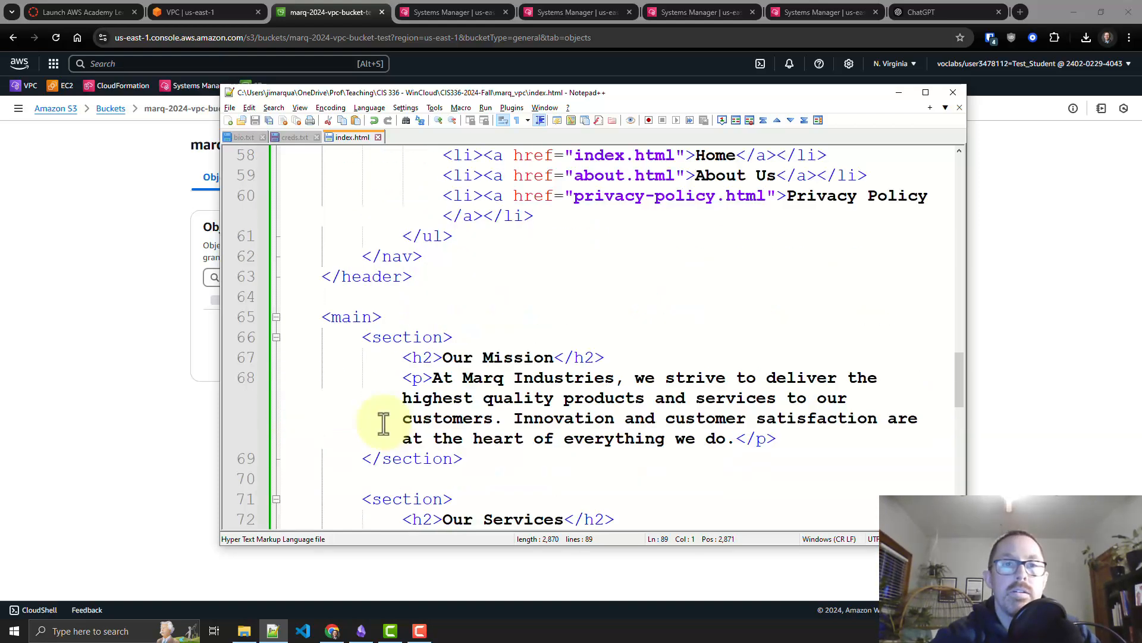
pyautogui.scroll(3, 381, 424)
pyautogui.scroll(-14, 374, 422)
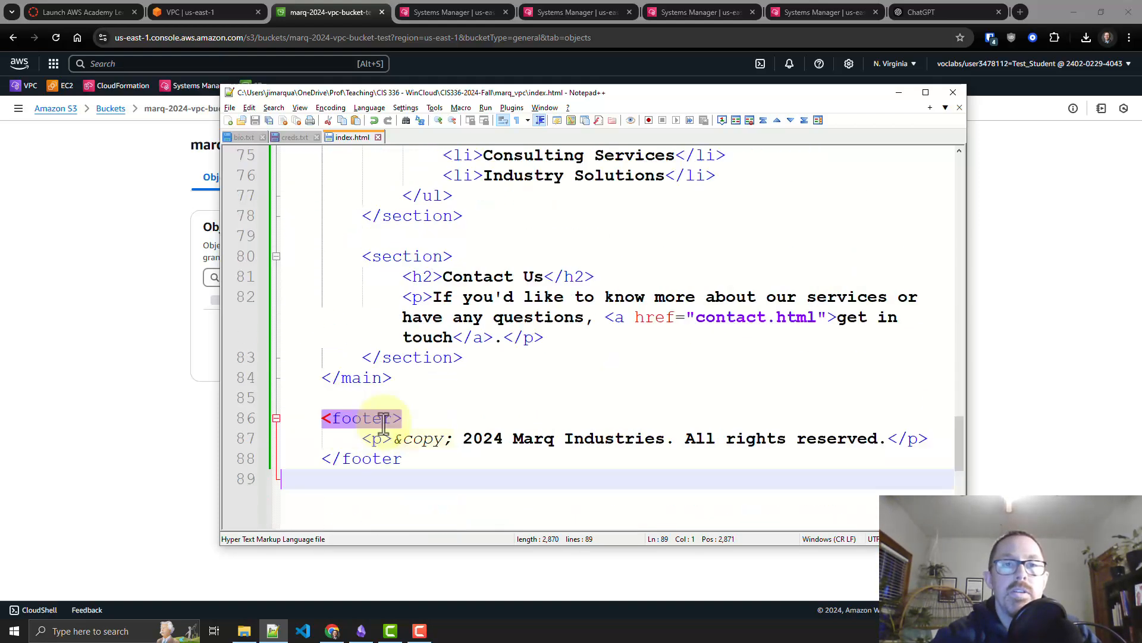
# Step: Copy ChatGPT's home page code, replace all of index.html with it, and save
pyautogui.click(903, 8)
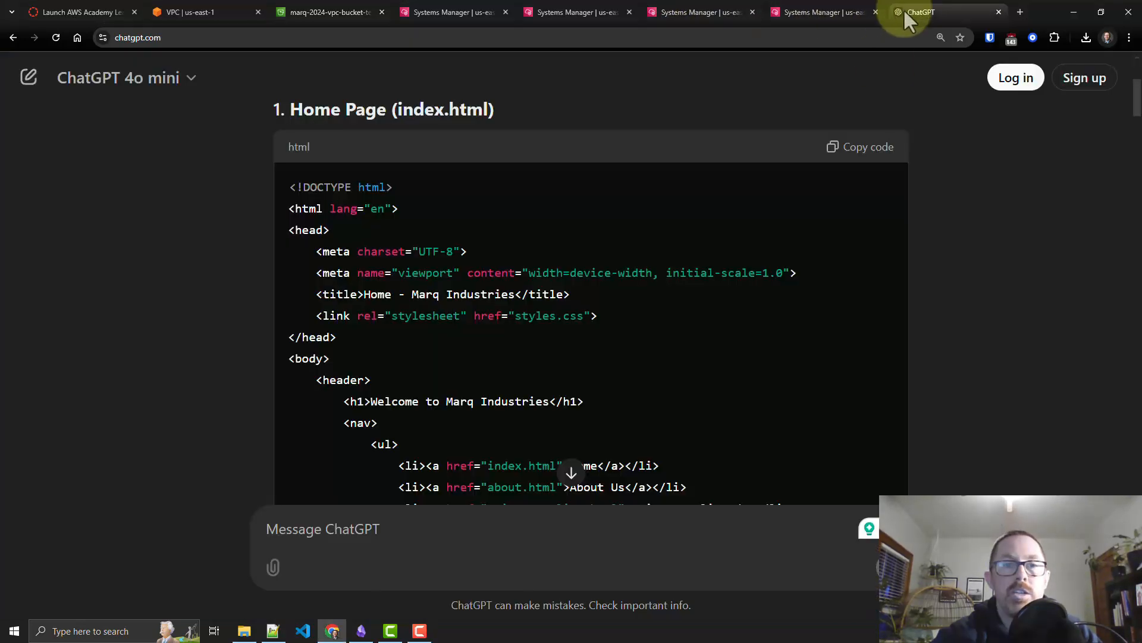
pyautogui.scroll(-4, 707, 291)
pyautogui.scroll(-10, 707, 290)
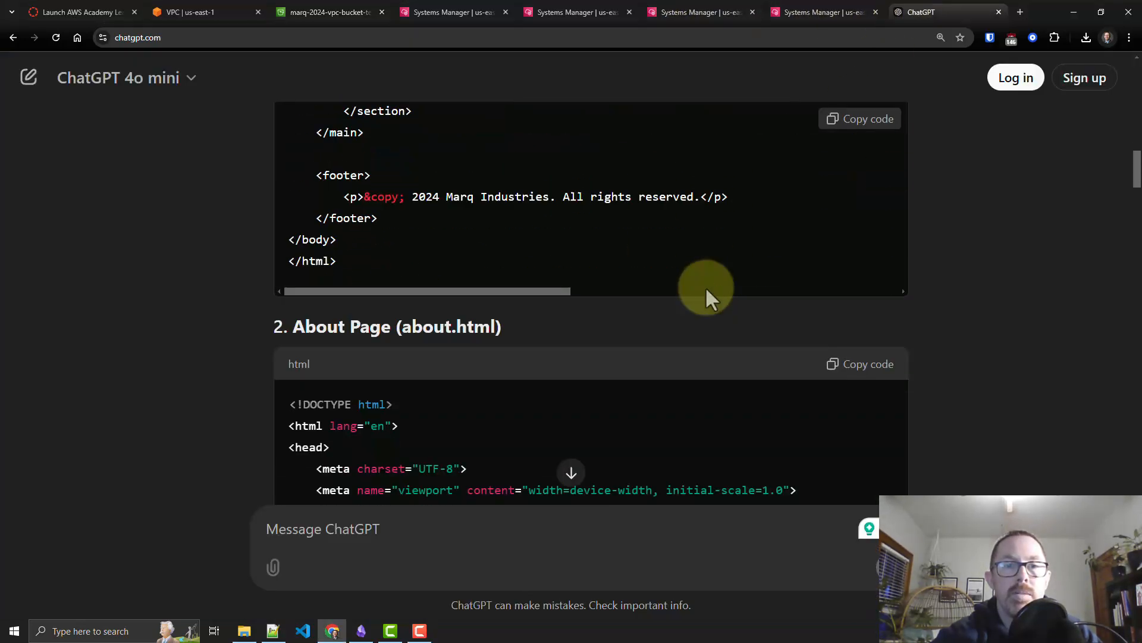
pyautogui.scroll(10, 707, 290)
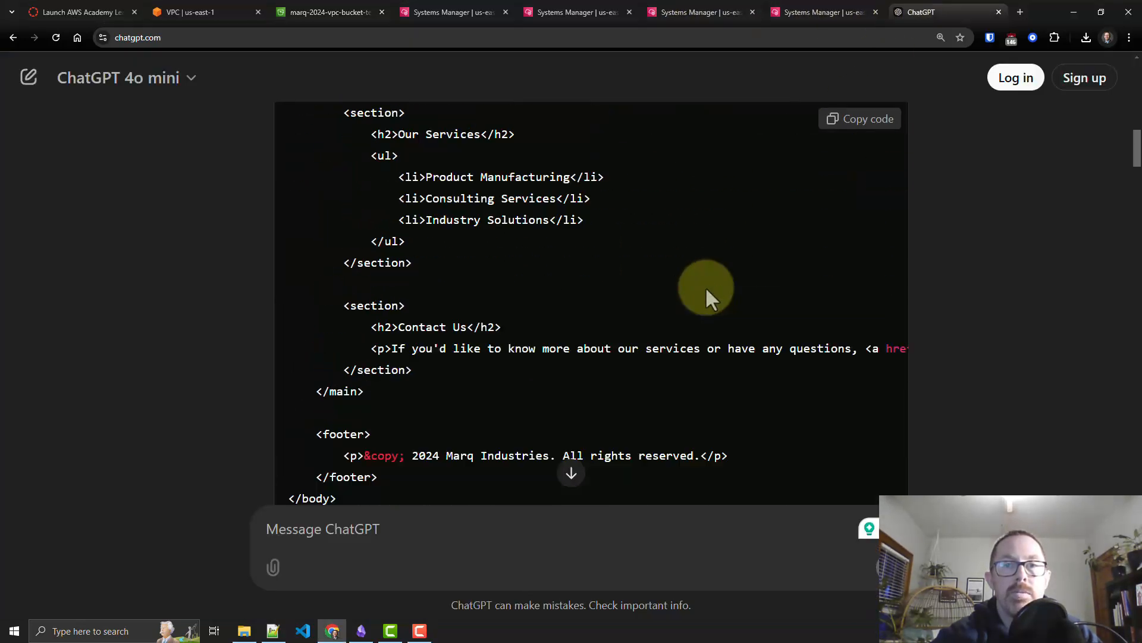
pyautogui.click(868, 122)
pyautogui.click(272, 631)
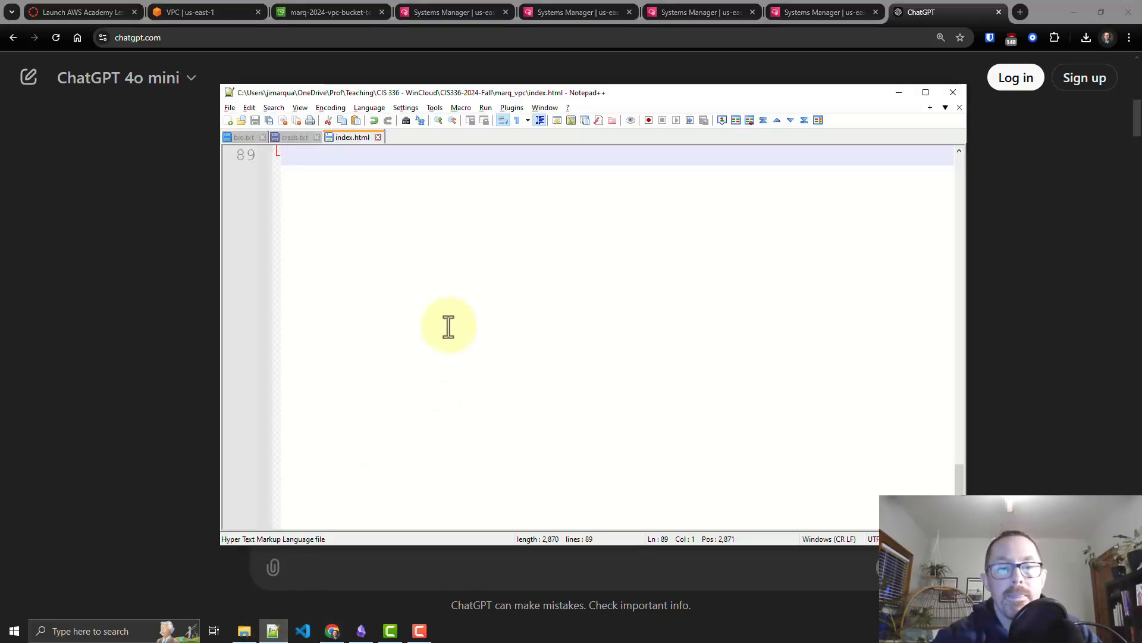
pyautogui.hotkey('ctrl', 'a')
pyautogui.hotkey('ctrl', 'v')
pyautogui.hotkey('ctrl', 's')
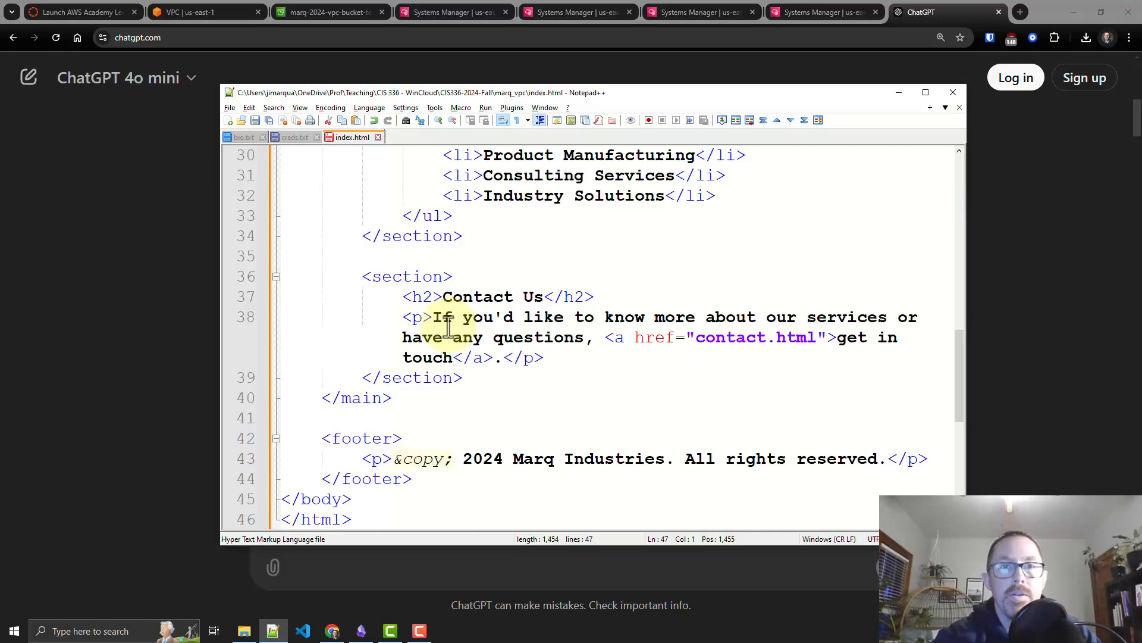
pyautogui.click(202, 592)
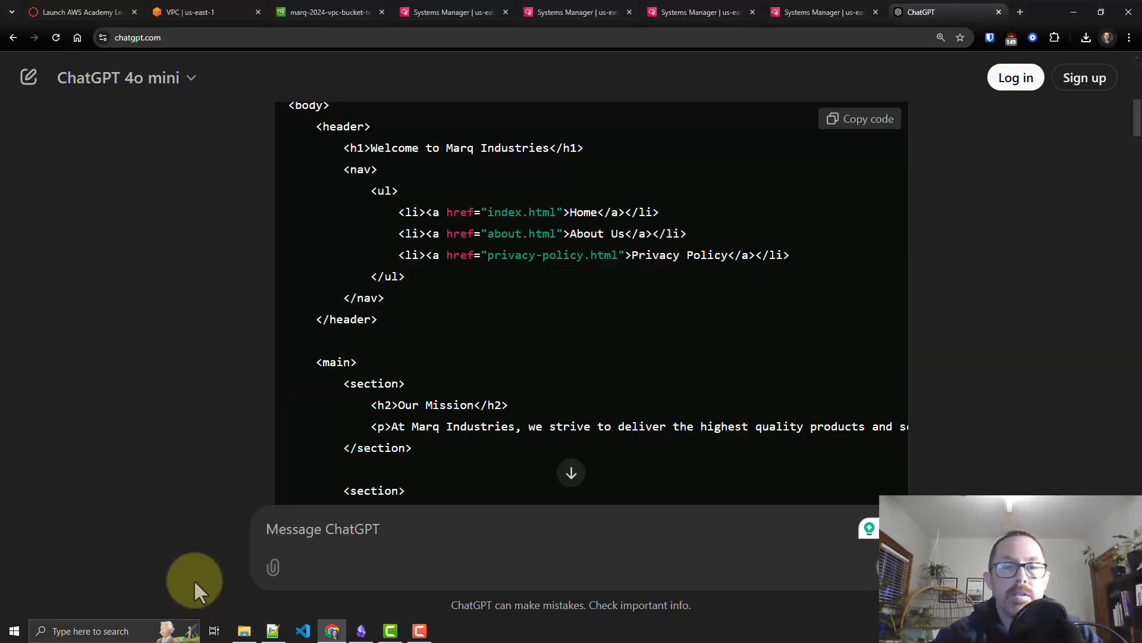
pyautogui.scroll(-6, 326, 414)
pyautogui.scroll(-5, 326, 416)
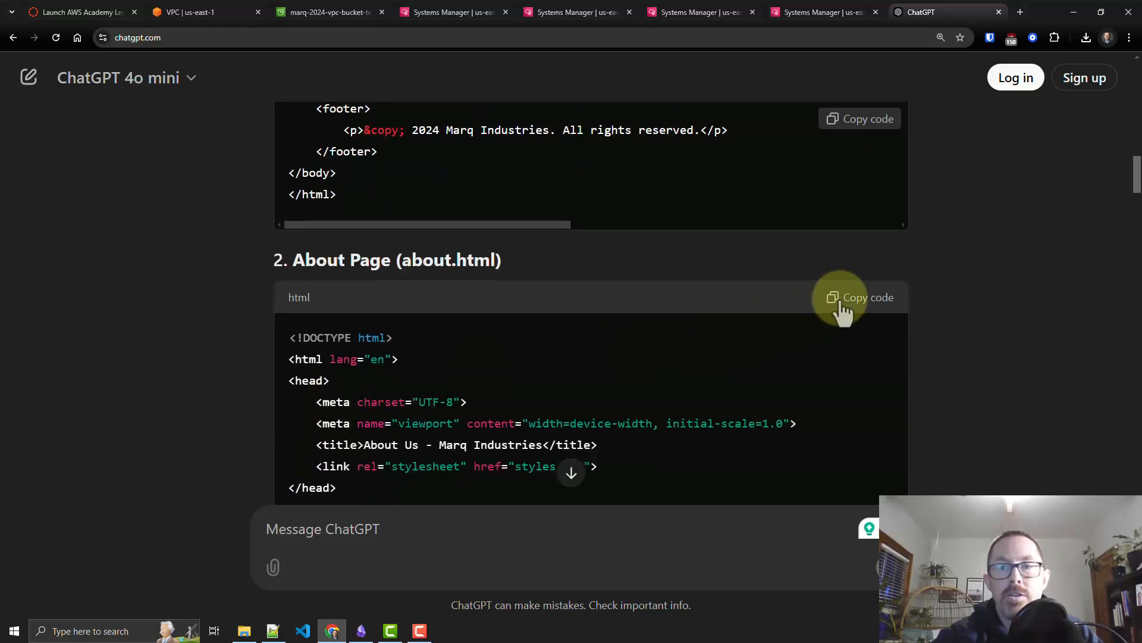
# Step: Create about.html in the marq_vpc folder and open it in Notepad++
pyautogui.click(244, 631)
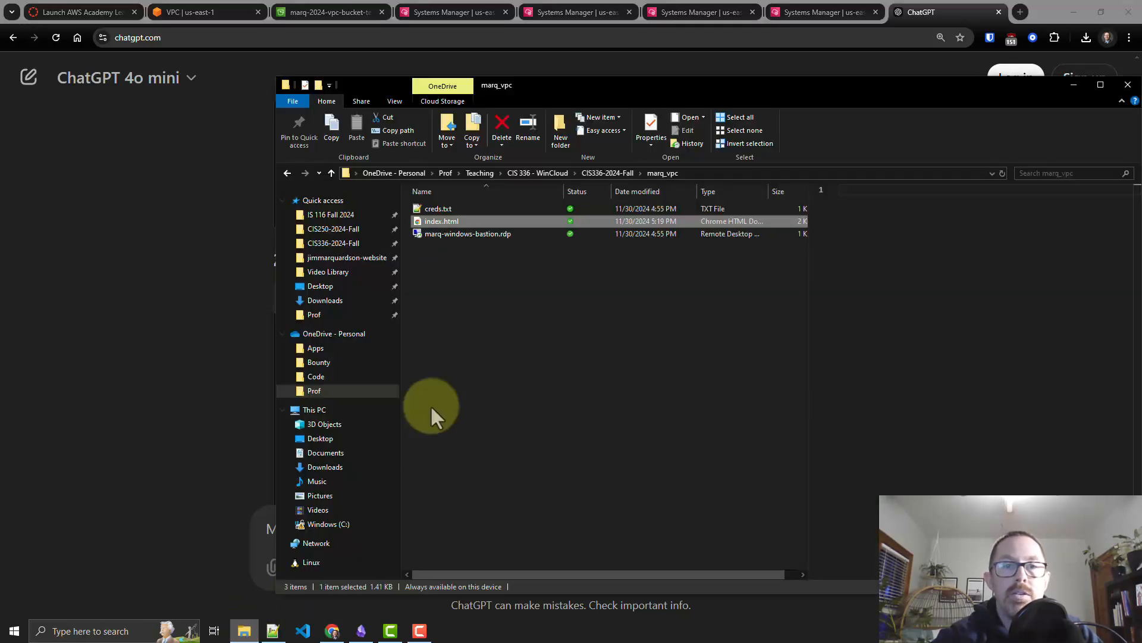
pyautogui.click(470, 314)
pyautogui.rightClick(470, 314)
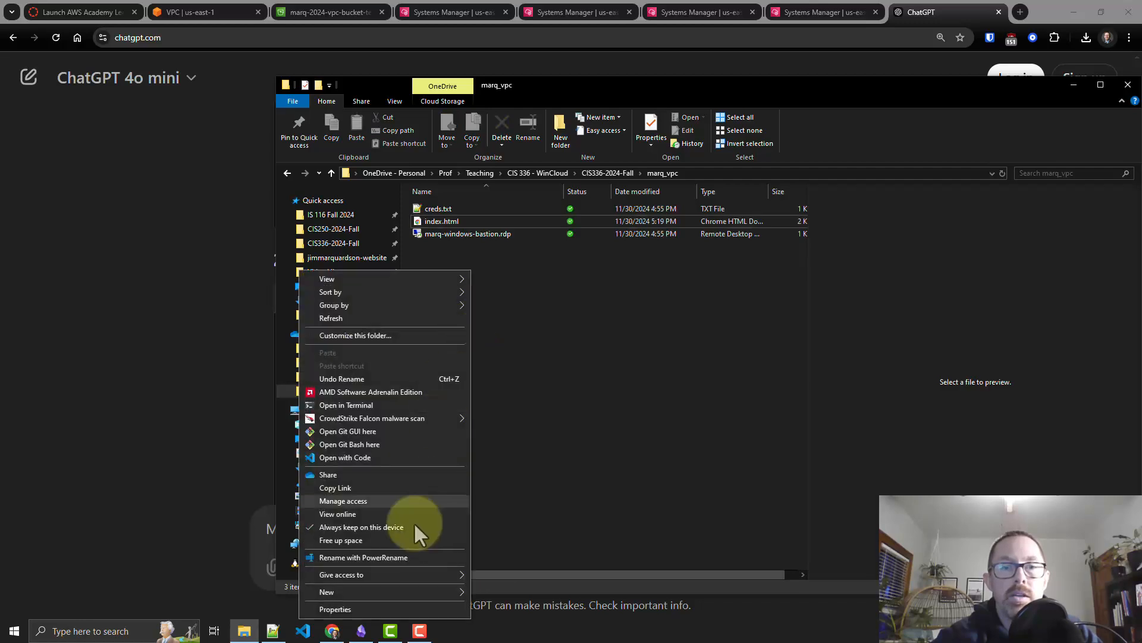
pyautogui.moveTo(398, 590)
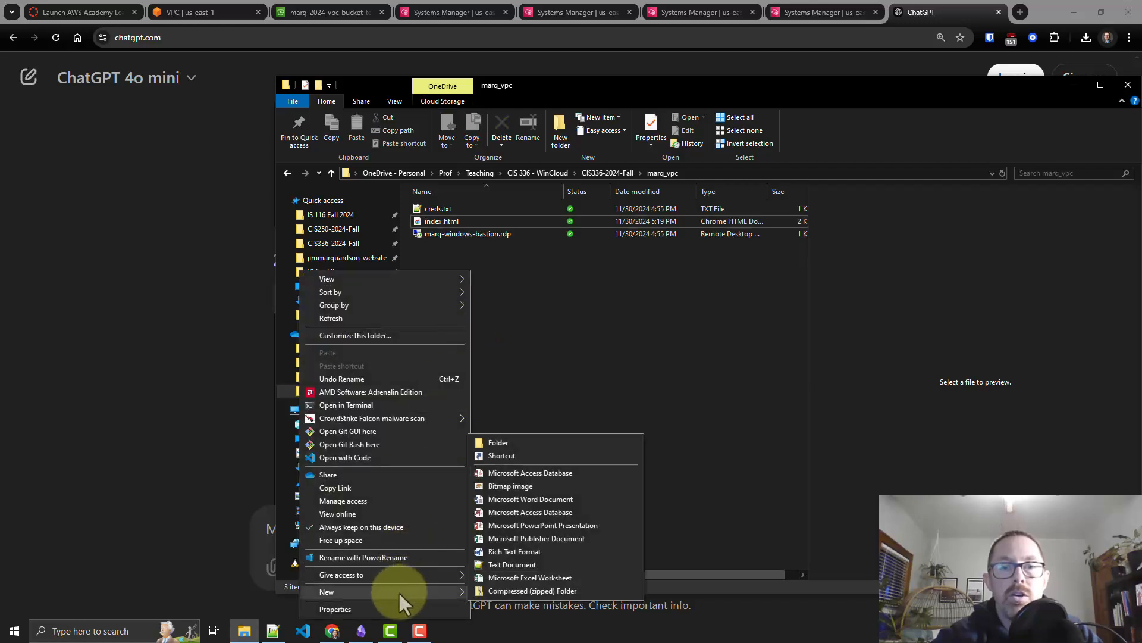
pyautogui.click(511, 564)
pyautogui.write('about')
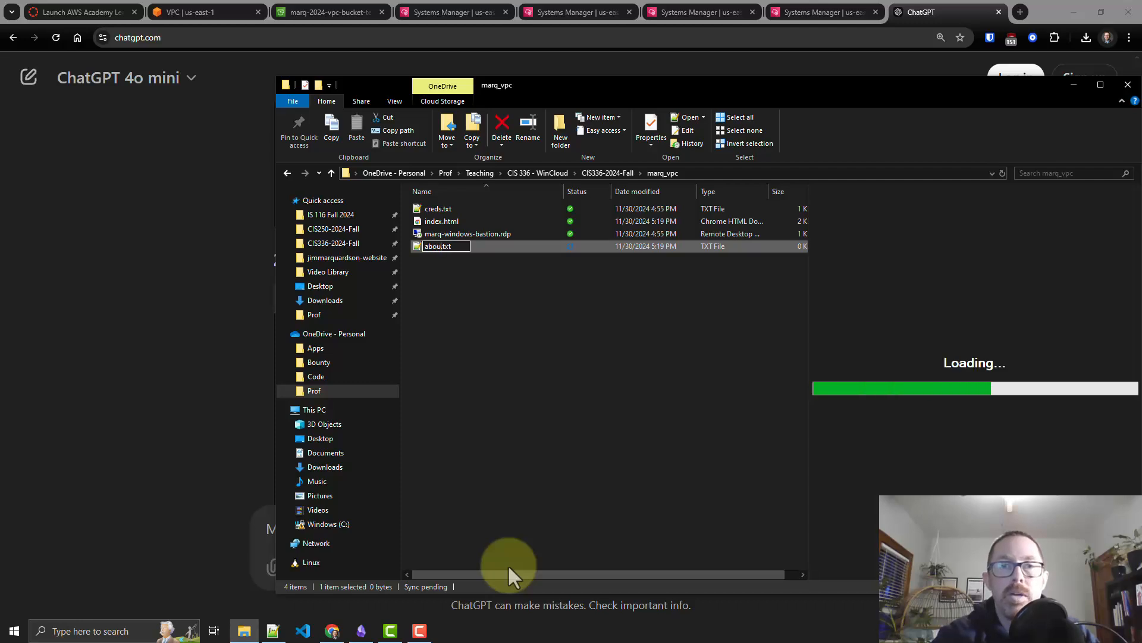
pyautogui.write('.html')
pyautogui.press('Delete')
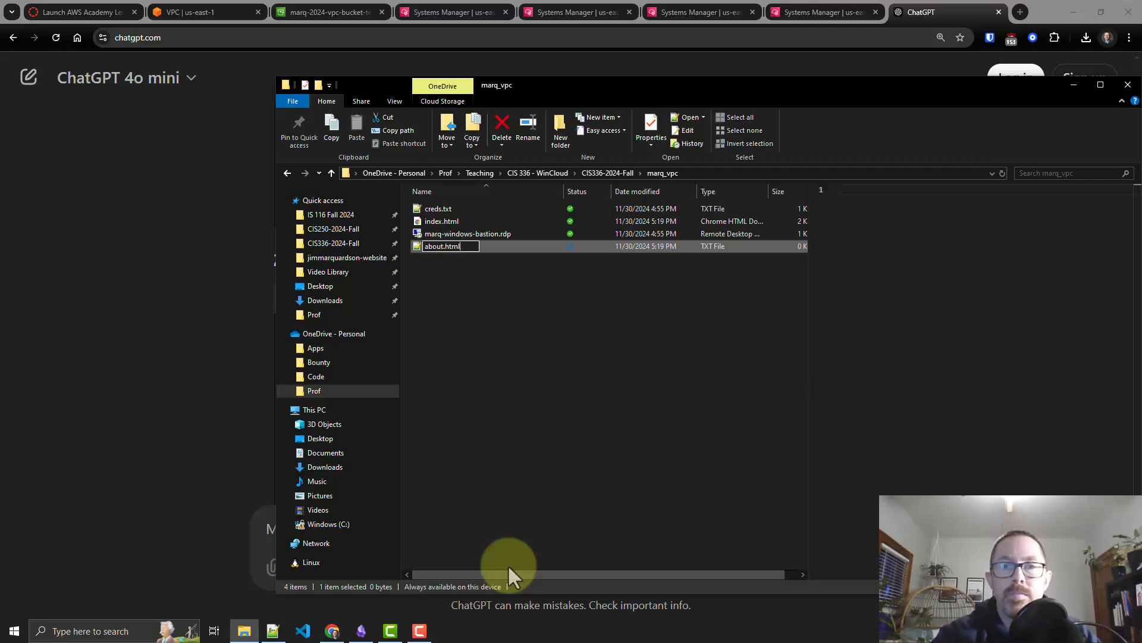
pyautogui.press('Return')
pyautogui.press('Return')
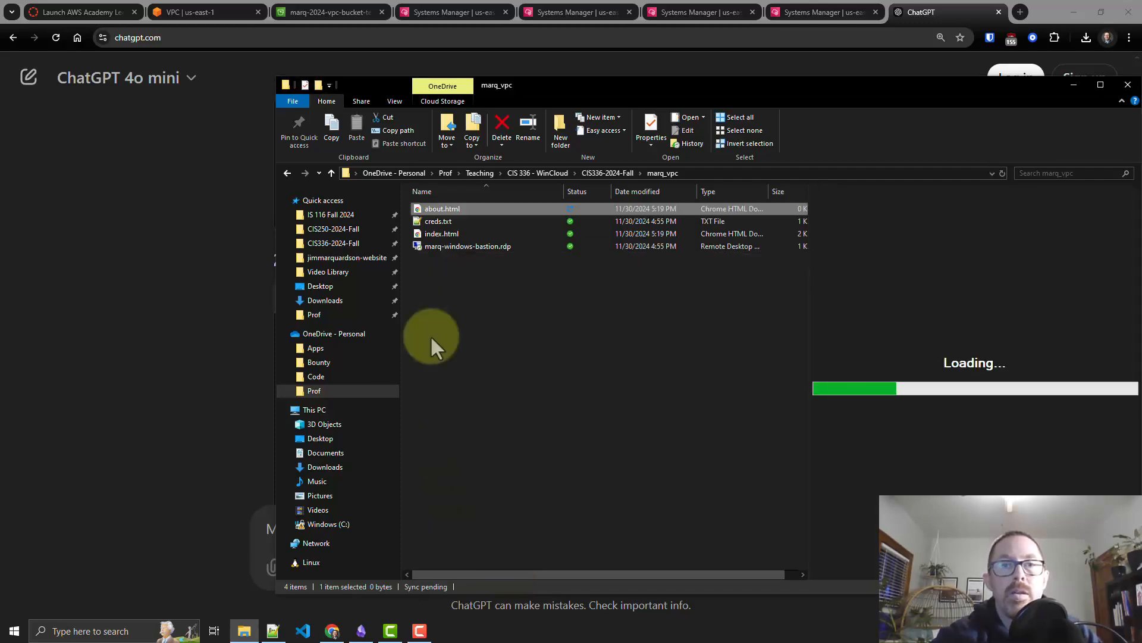
pyautogui.rightClick(444, 208)
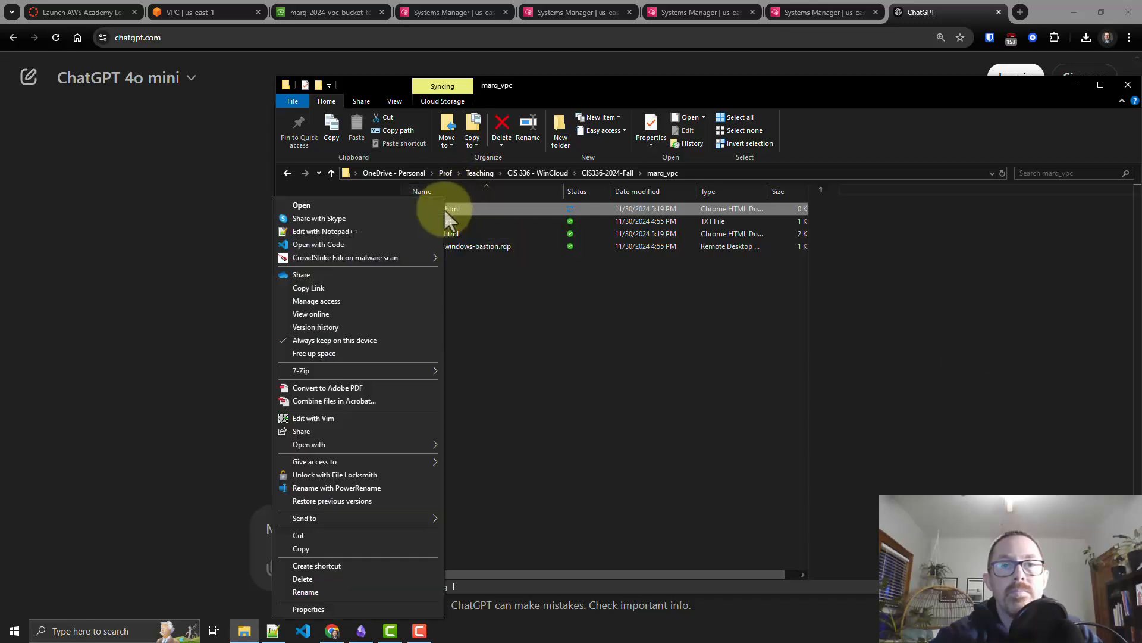
pyautogui.click(421, 232)
# Step: Paste the About Us page code into about.html and save it
pyautogui.hotkey('ctrl', 'v')
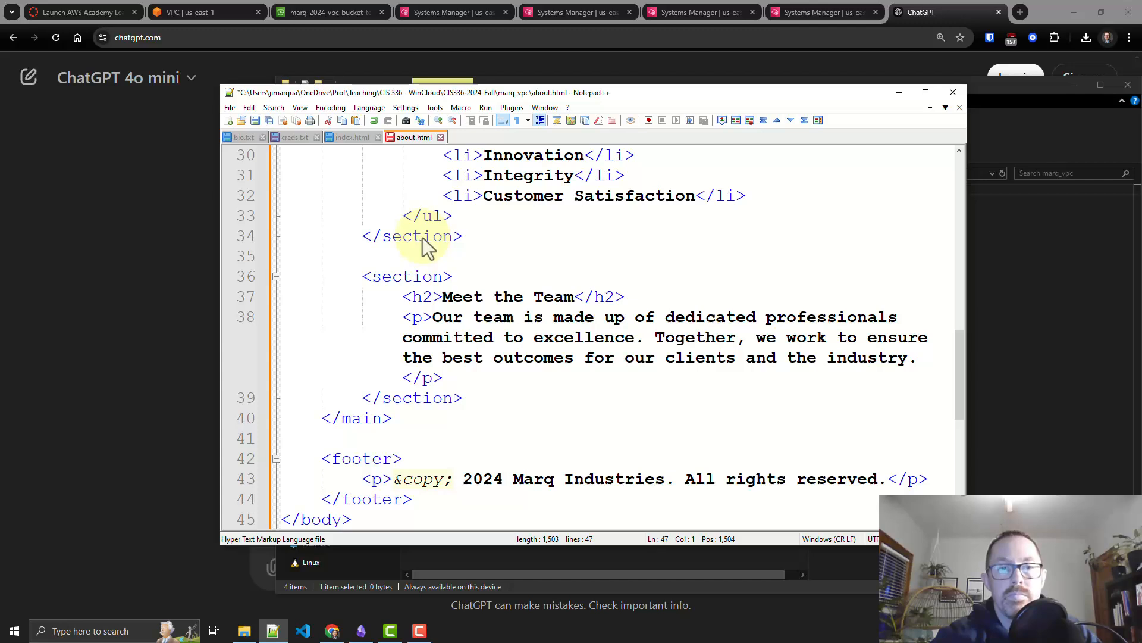
pyautogui.scroll(-6, 421, 238)
pyautogui.scroll(2, 422, 238)
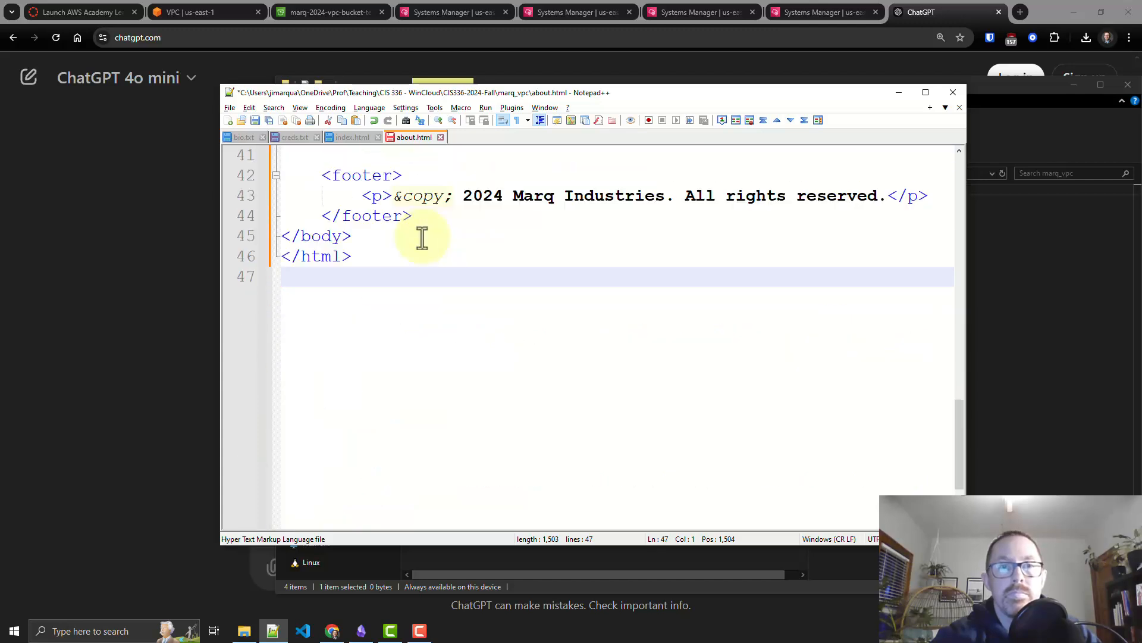
pyautogui.hotkey('ctrl', 's')
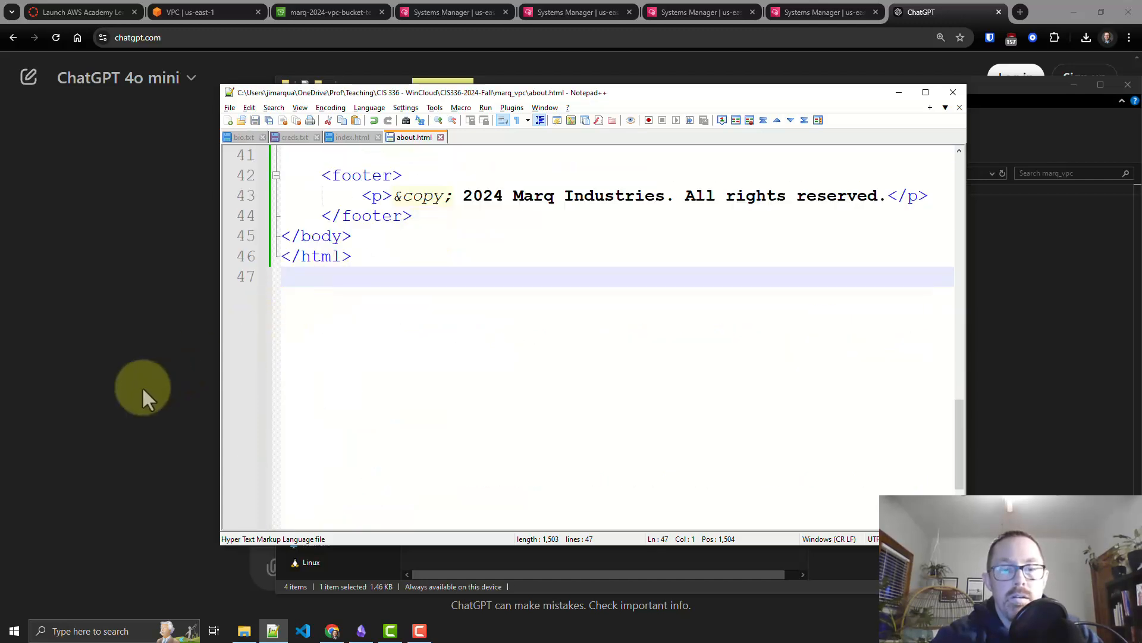
# Step: Copy the privacy policy page code from ChatGPT's answer
pyautogui.click(141, 386)
pyautogui.scroll(-18, 200, 382)
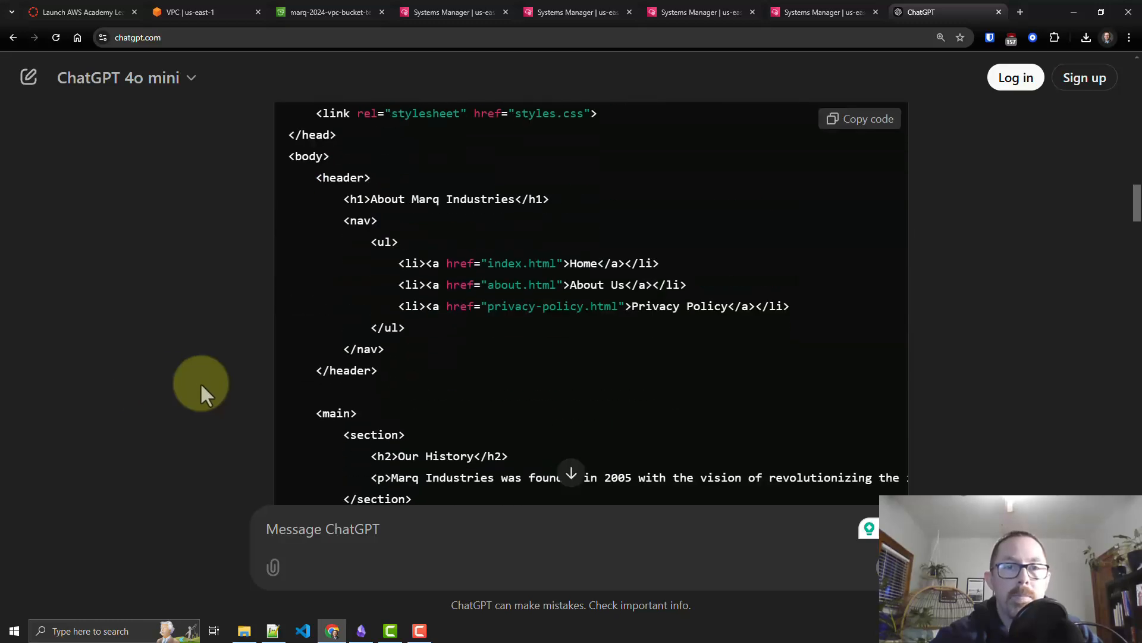
pyautogui.scroll(-1, 200, 382)
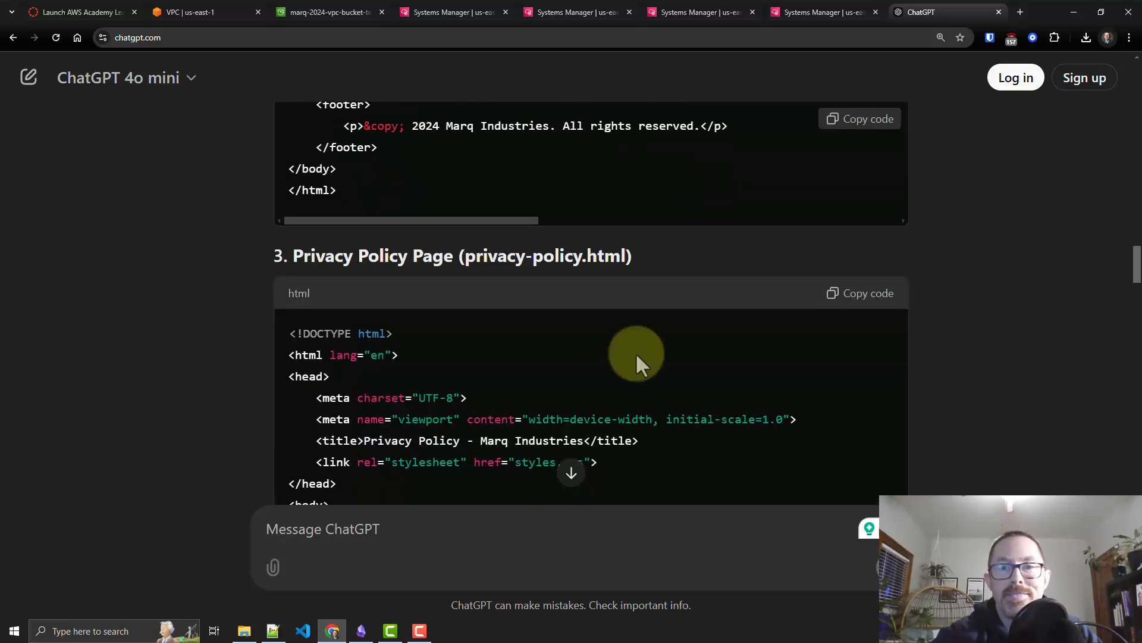
pyautogui.scroll(2, 635, 352)
pyautogui.click(860, 416)
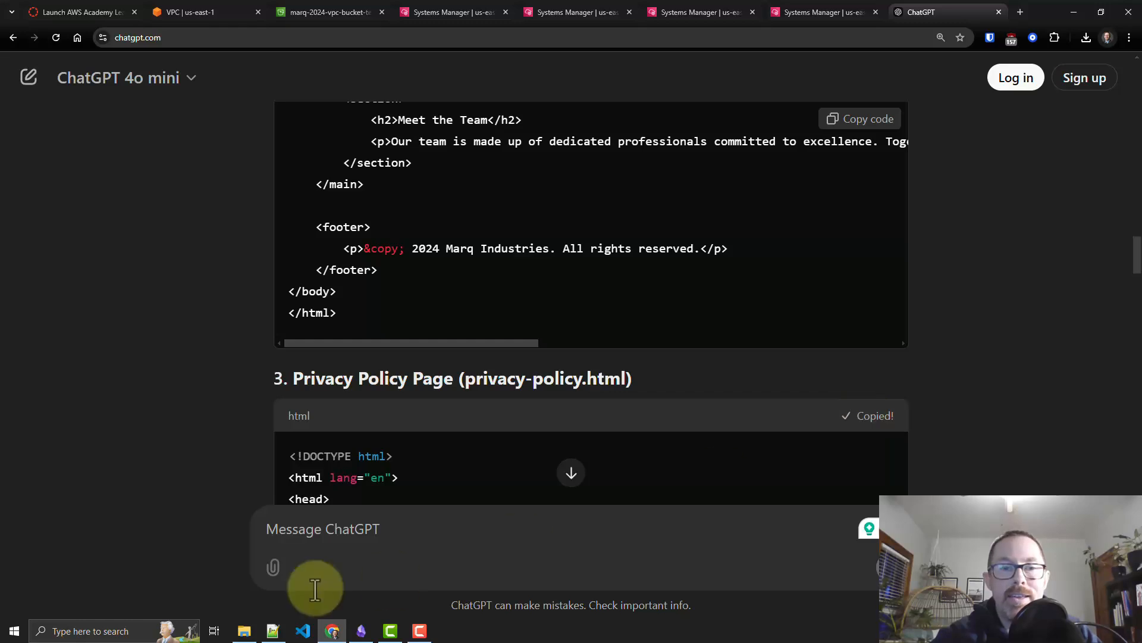
pyautogui.click(244, 631)
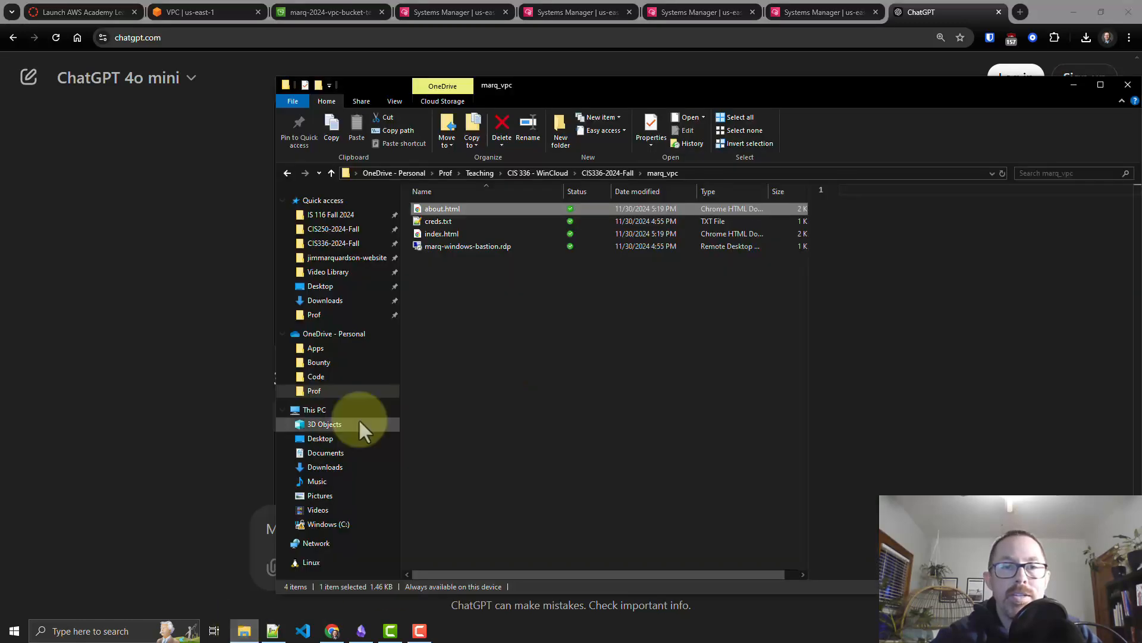
# Step: Create privacy-policy.html in marq_vpc and open it in Notepad++
pyautogui.rightClick(451, 291)
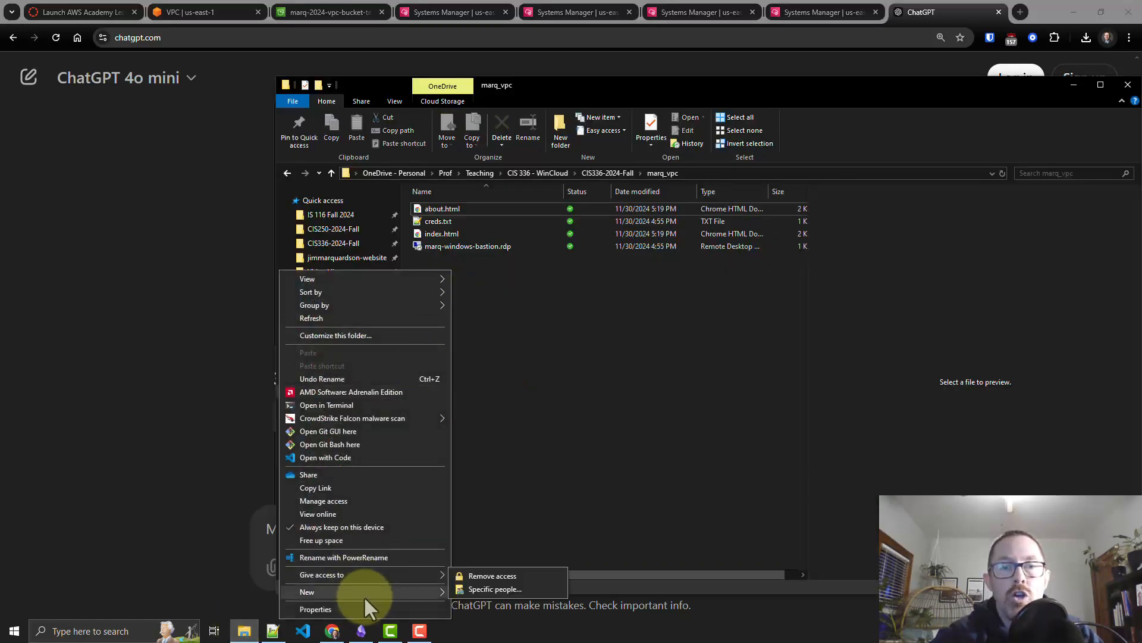
pyautogui.moveTo(363, 592)
pyautogui.click(498, 569)
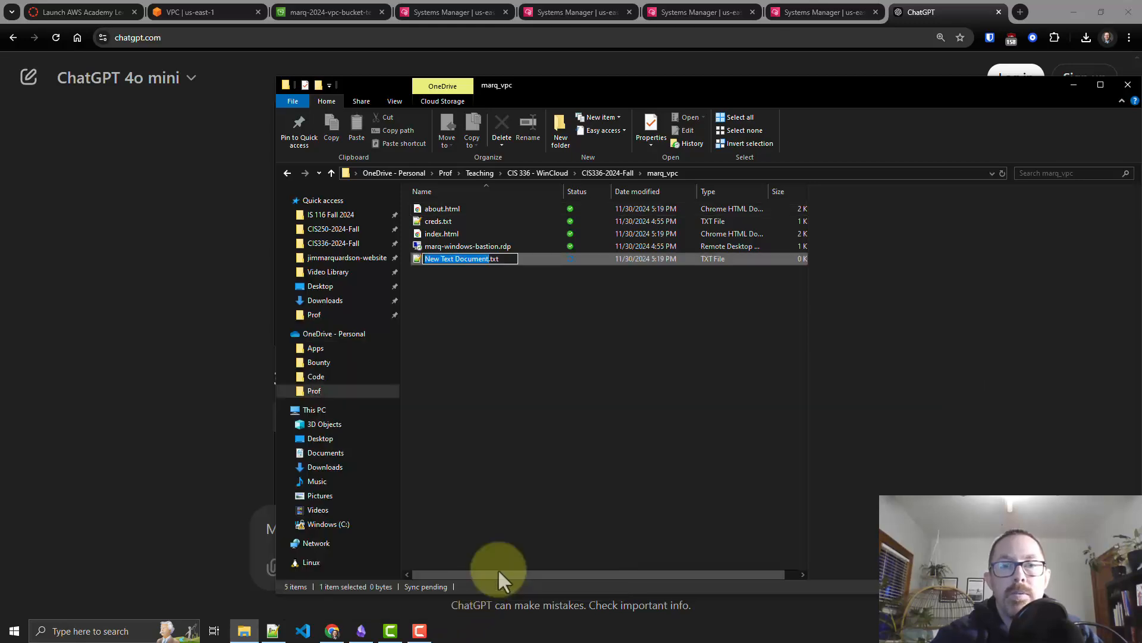
pyautogui.write('privacy-')
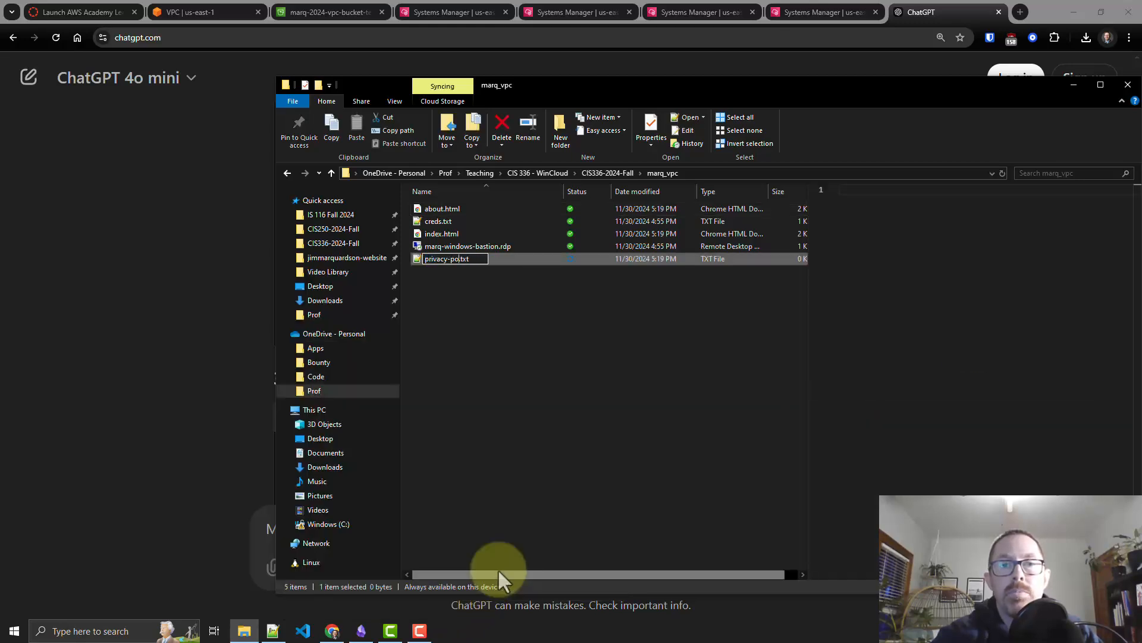
pyautogui.write('policy')
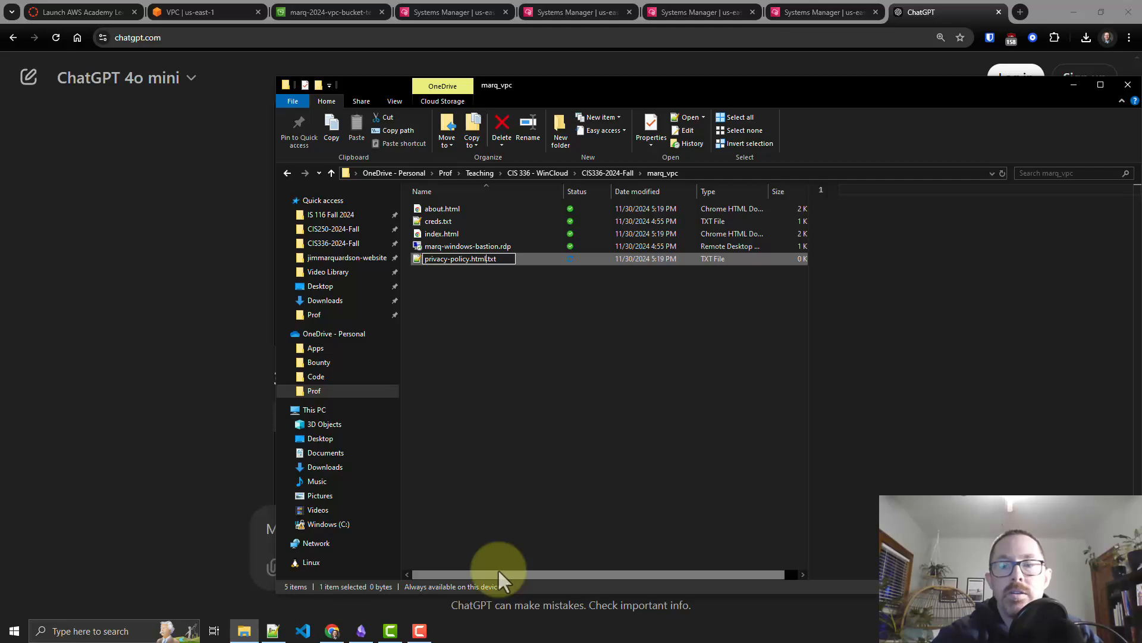
pyautogui.write('.html')
pyautogui.press('Return')
pyautogui.press('Return')
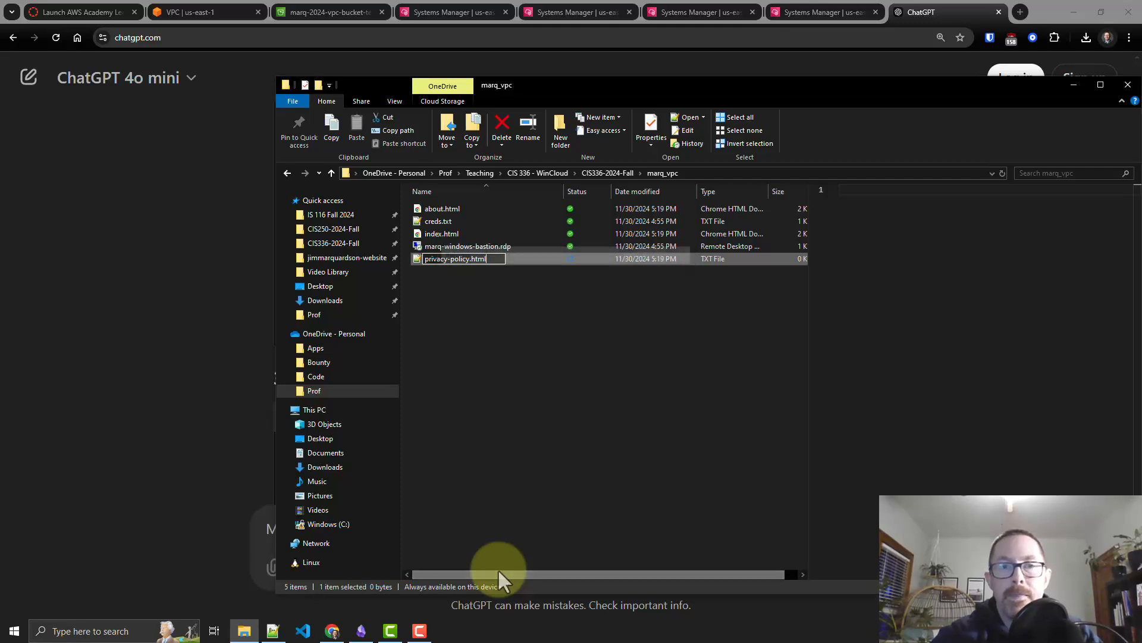
pyautogui.rightClick(455, 259)
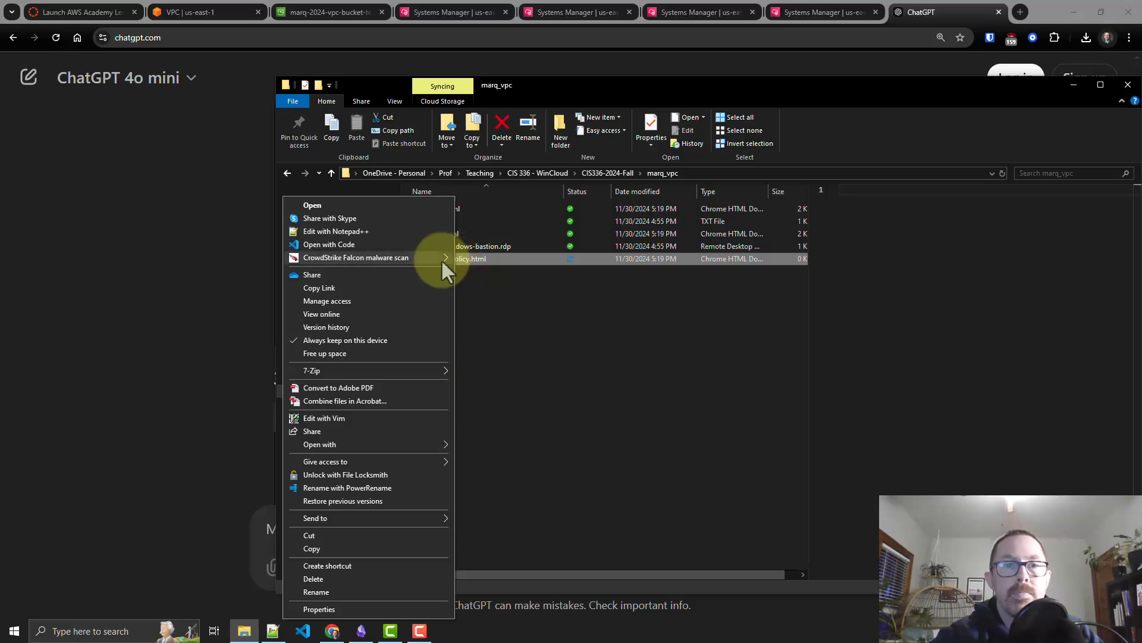
pyautogui.click(419, 231)
# Step: Paste the privacy policy code, save the file, and return to the S3 bucket
pyautogui.hotkey('ctrl', 'v')
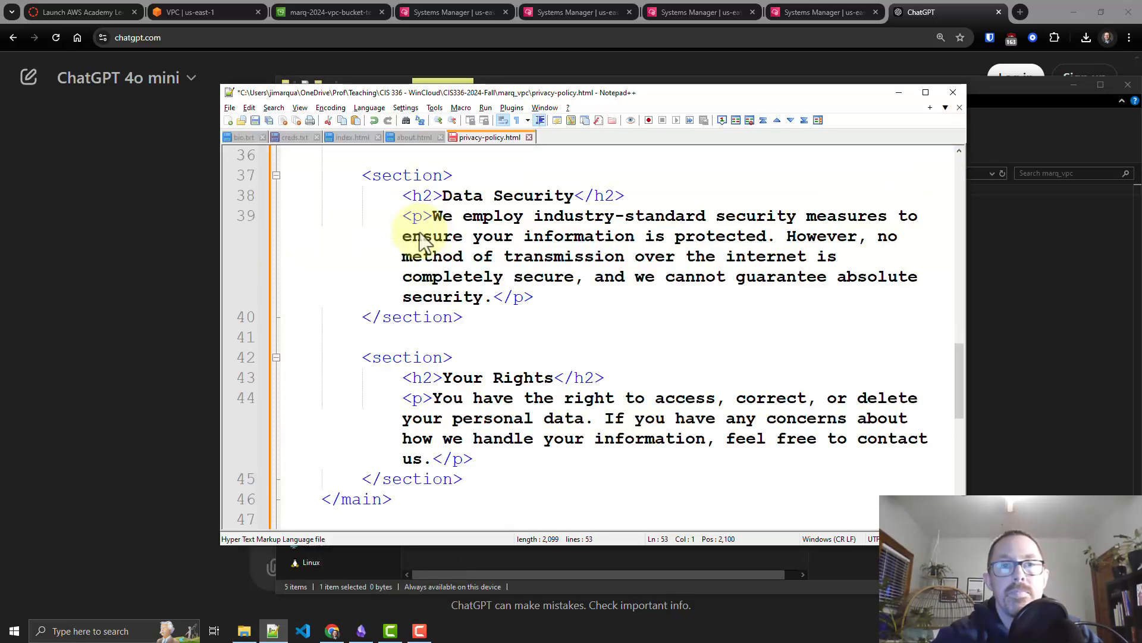
pyautogui.scroll(-6, 424, 241)
pyautogui.scroll(1, 419, 232)
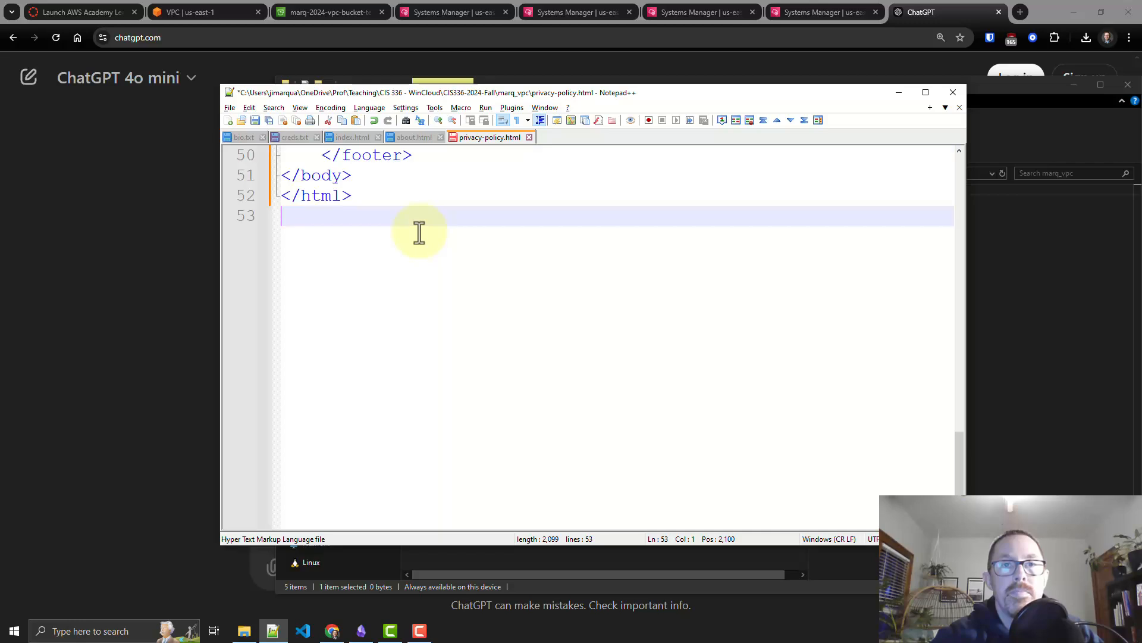
pyautogui.hotkey('ctrl', 's')
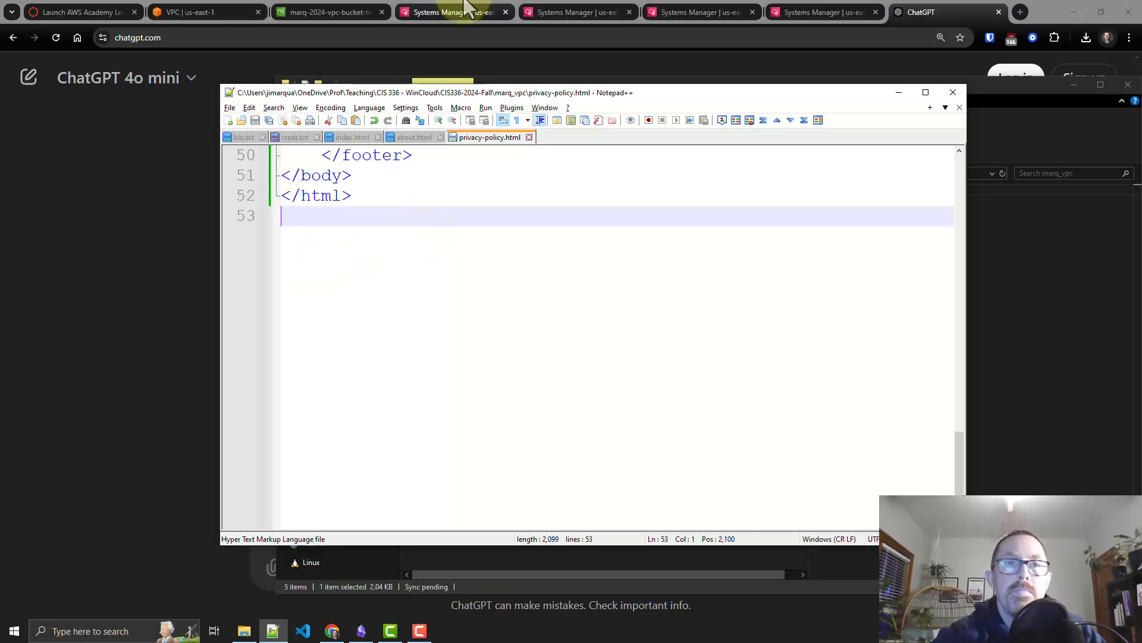
pyautogui.click(334, 10)
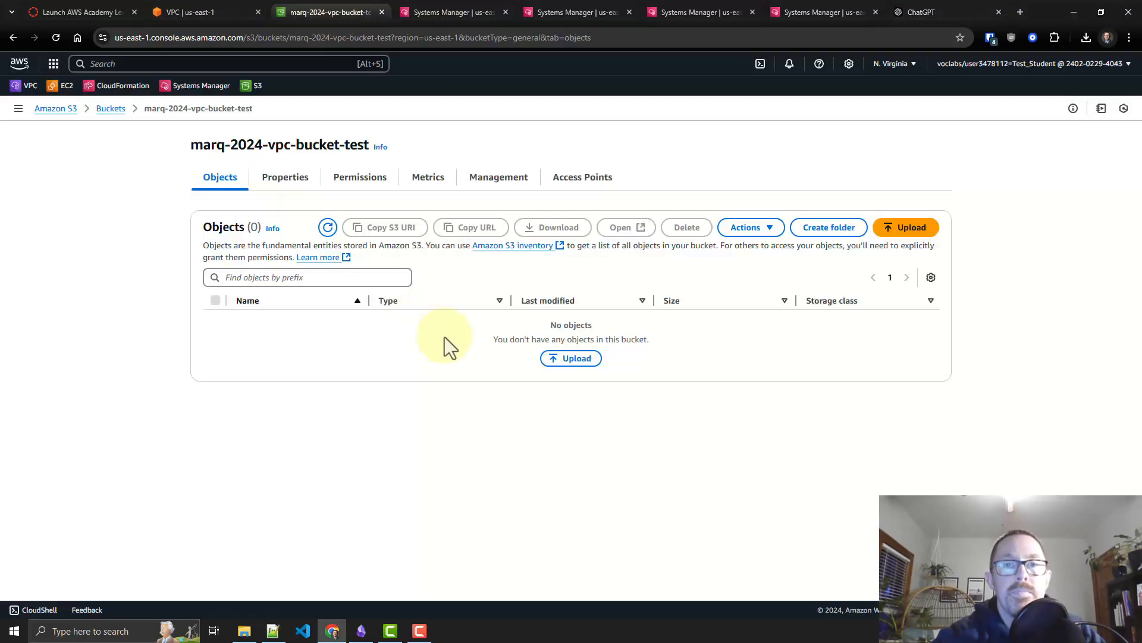
# Step: Start an upload and drag privacy-policy.html, about.html and index.html from the project folder into the upload list
pyautogui.click(571, 359)
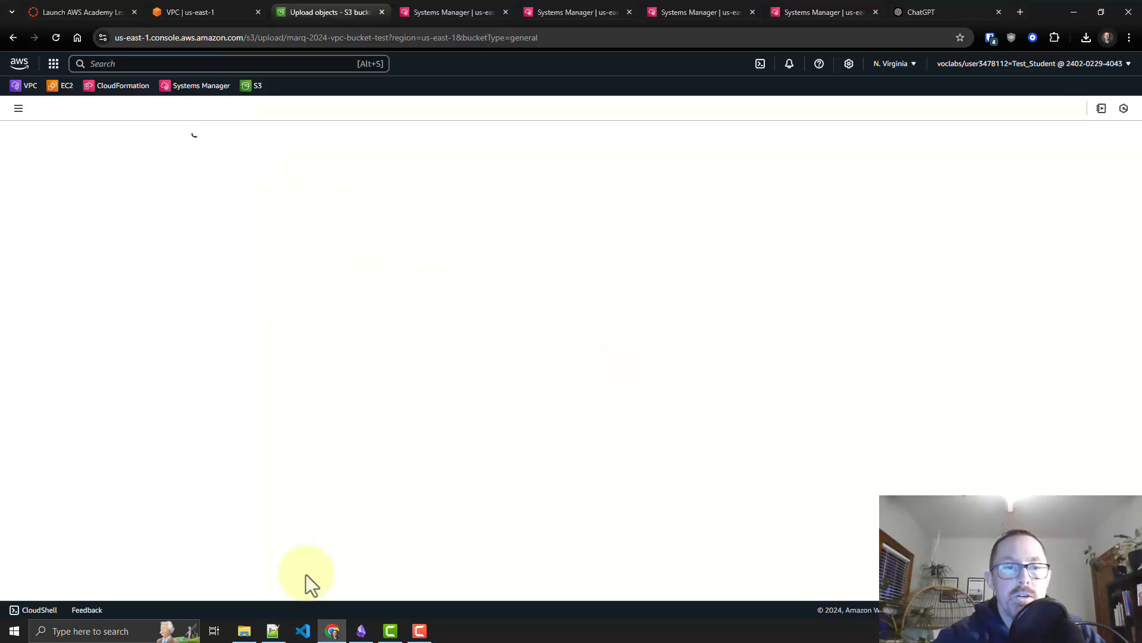
pyautogui.click(244, 631)
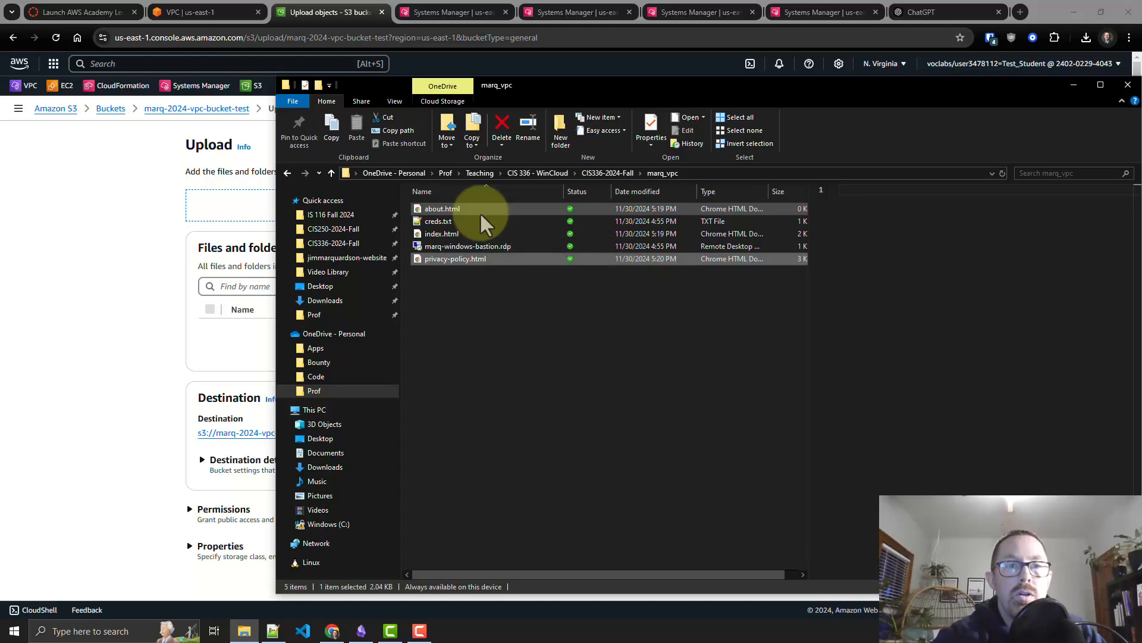
pyautogui.moveTo(518, 84); pyautogui.dragTo(852, 218)
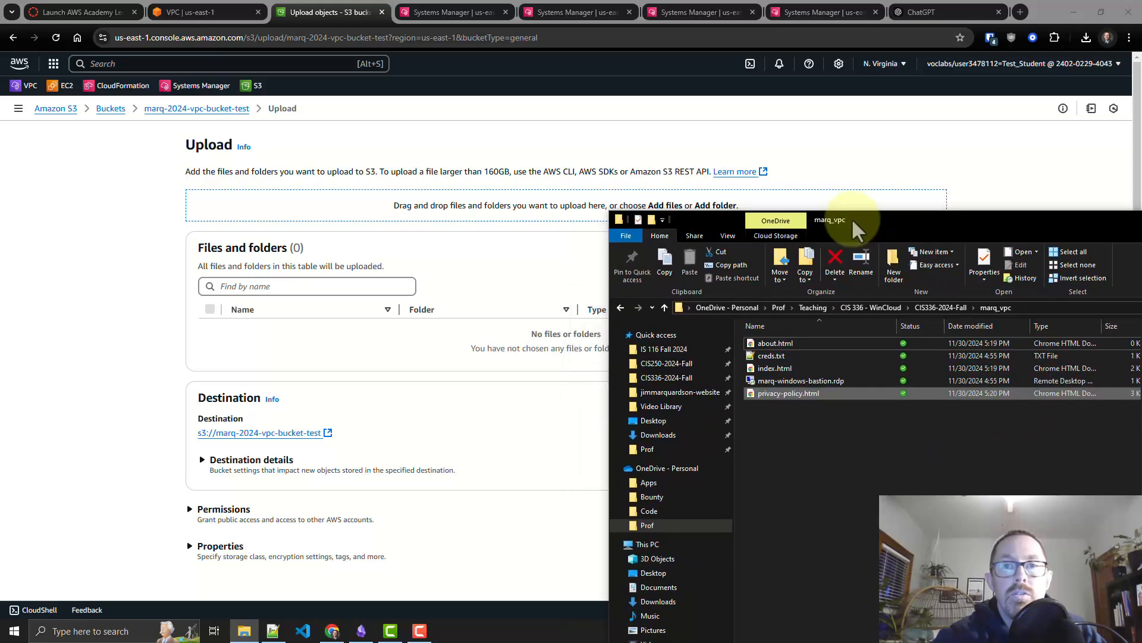
pyautogui.click(774, 394)
pyautogui.moveTo(774, 395); pyautogui.dragTo(419, 244)
pyautogui.hotkey('alt', 'Tab')
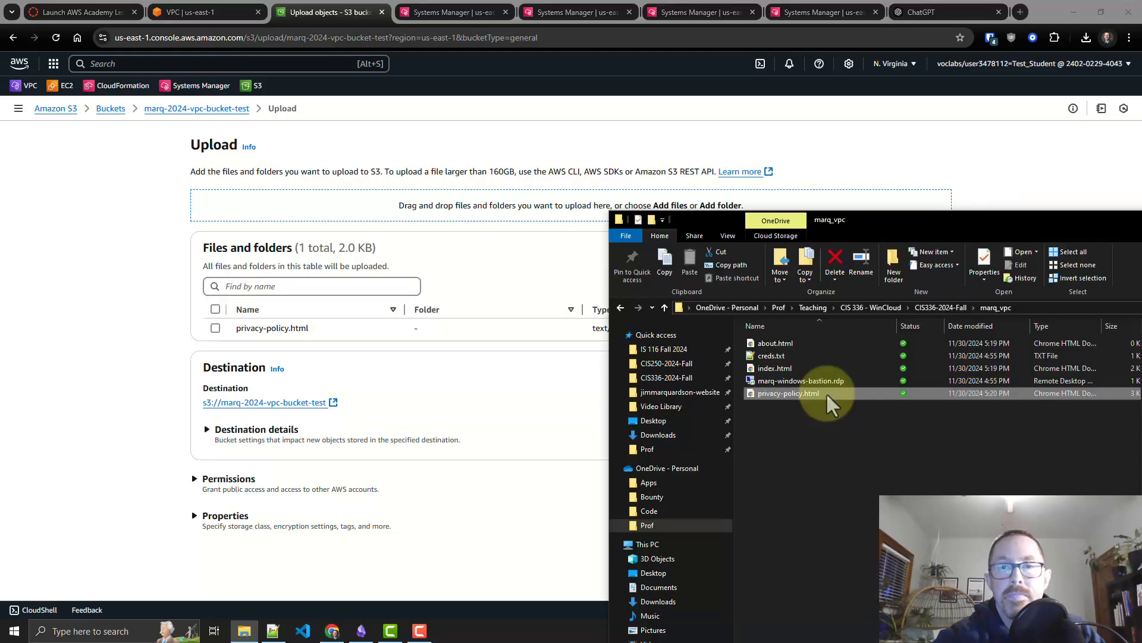
pyautogui.moveTo(799, 344); pyautogui.dragTo(492, 208)
pyautogui.hotkey('alt', 'Tab')
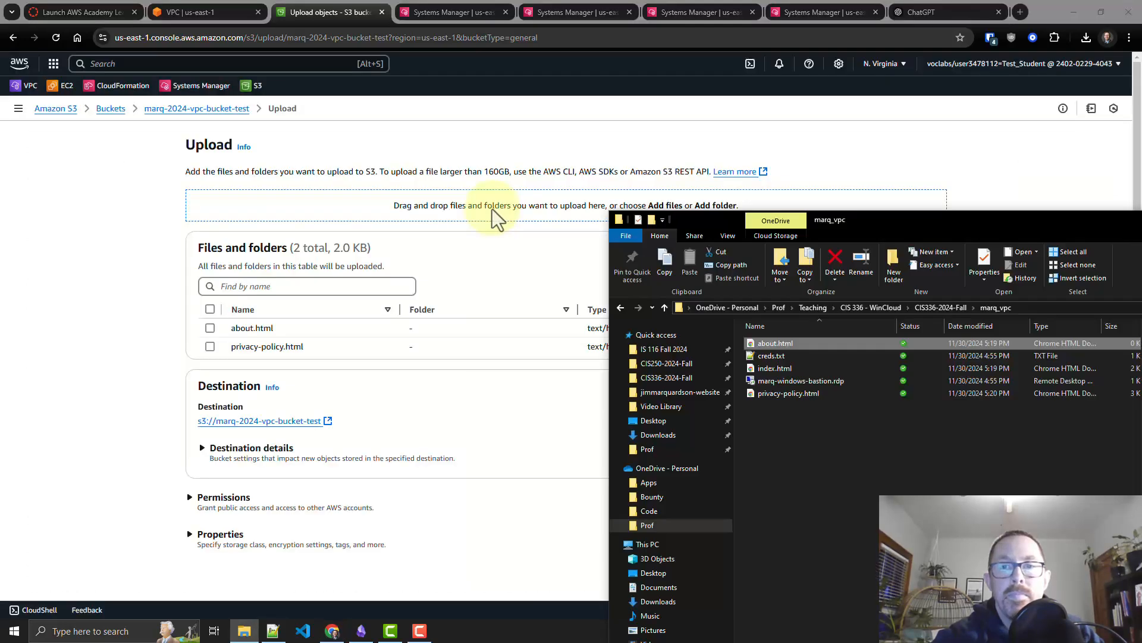
pyautogui.moveTo(780, 375); pyautogui.dragTo(464, 256)
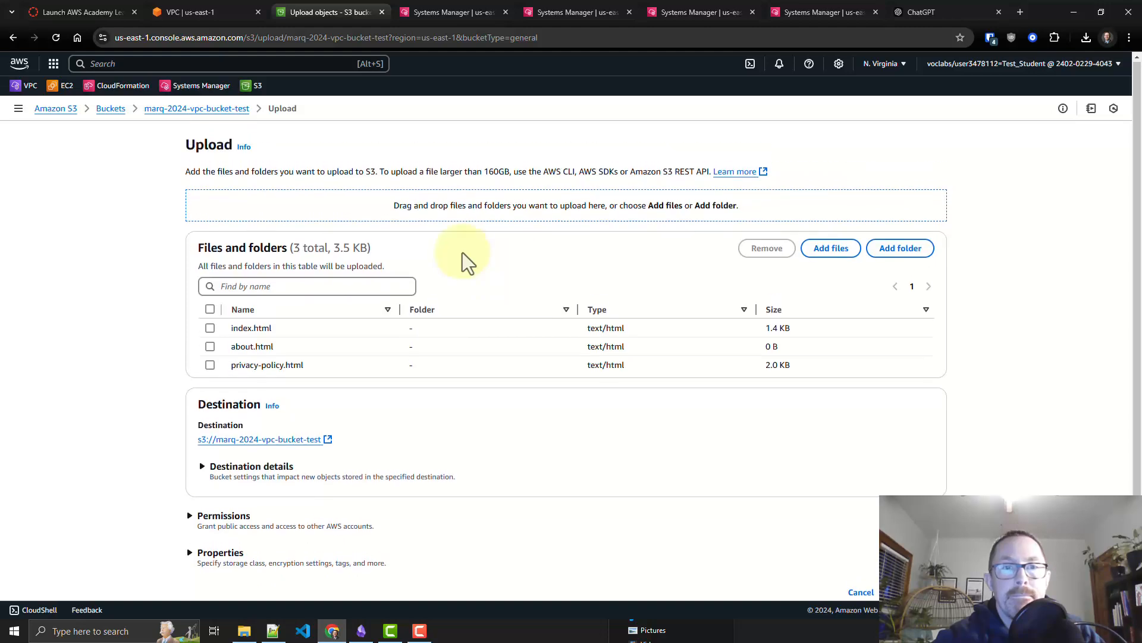
# Step: Keep the editor's current about.html and remove the empty 0 B about.html from the upload list
pyautogui.click(273, 630)
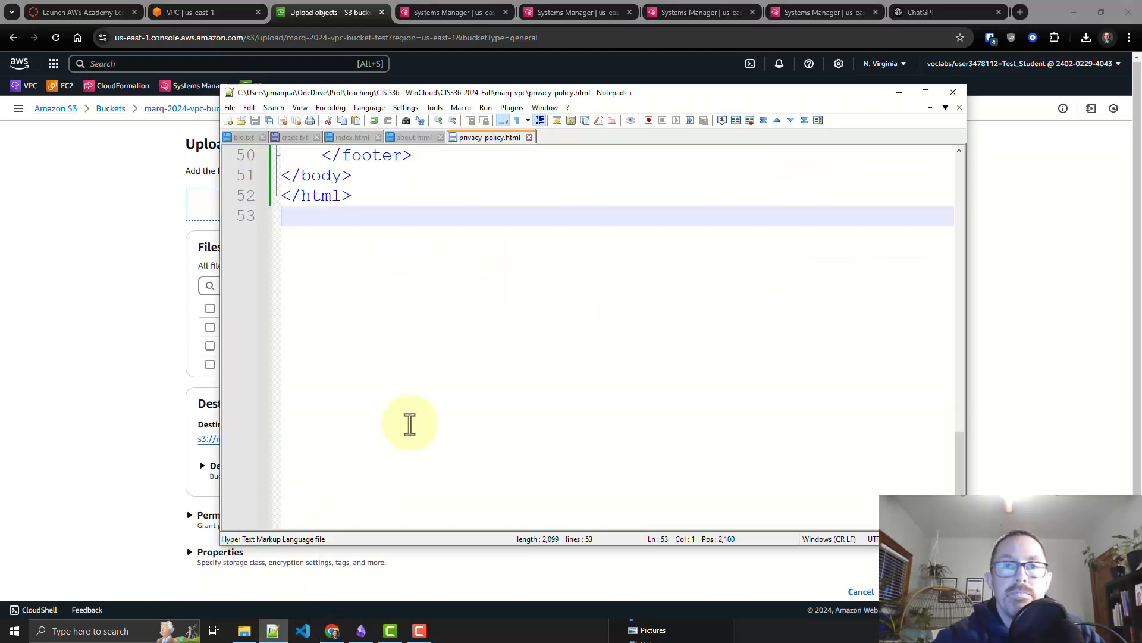
pyautogui.click(412, 137)
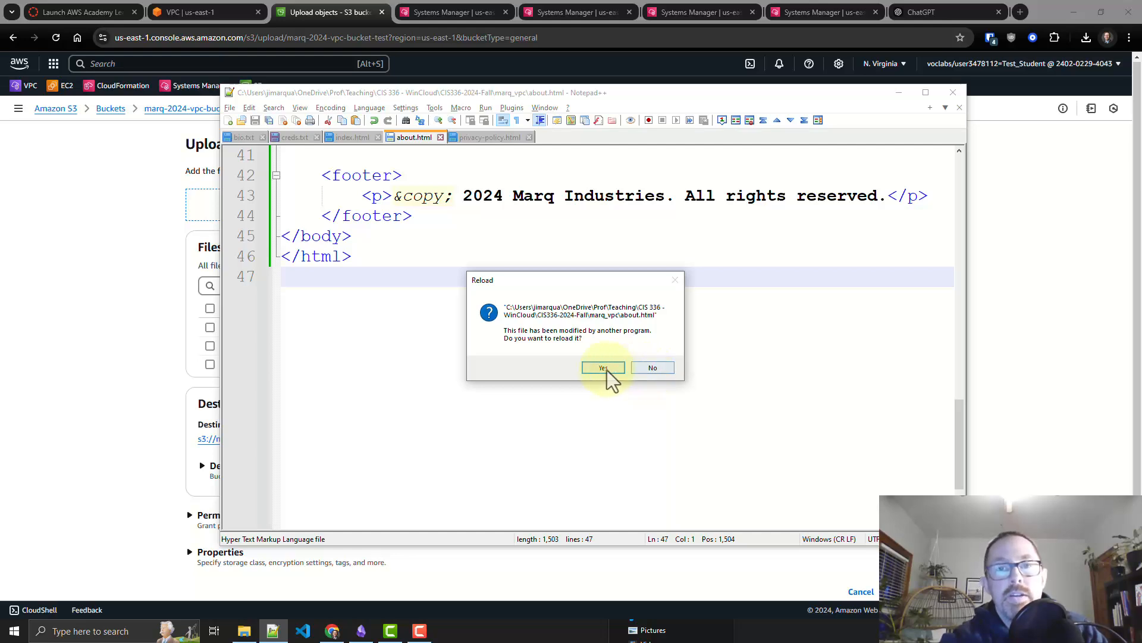
pyautogui.click(646, 366)
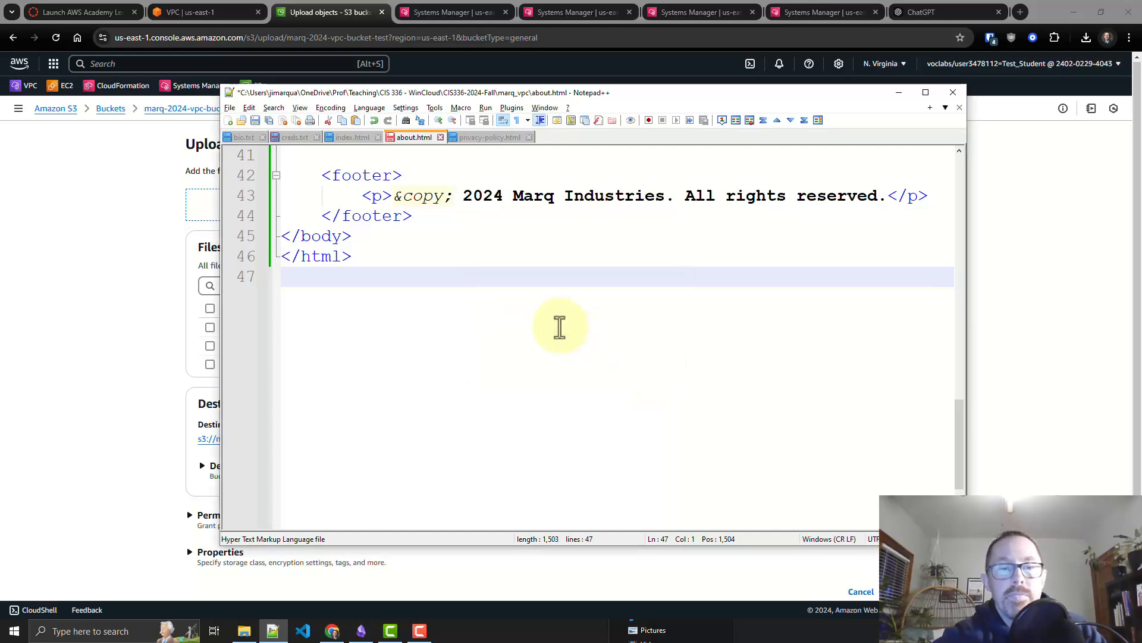
pyautogui.click(146, 348)
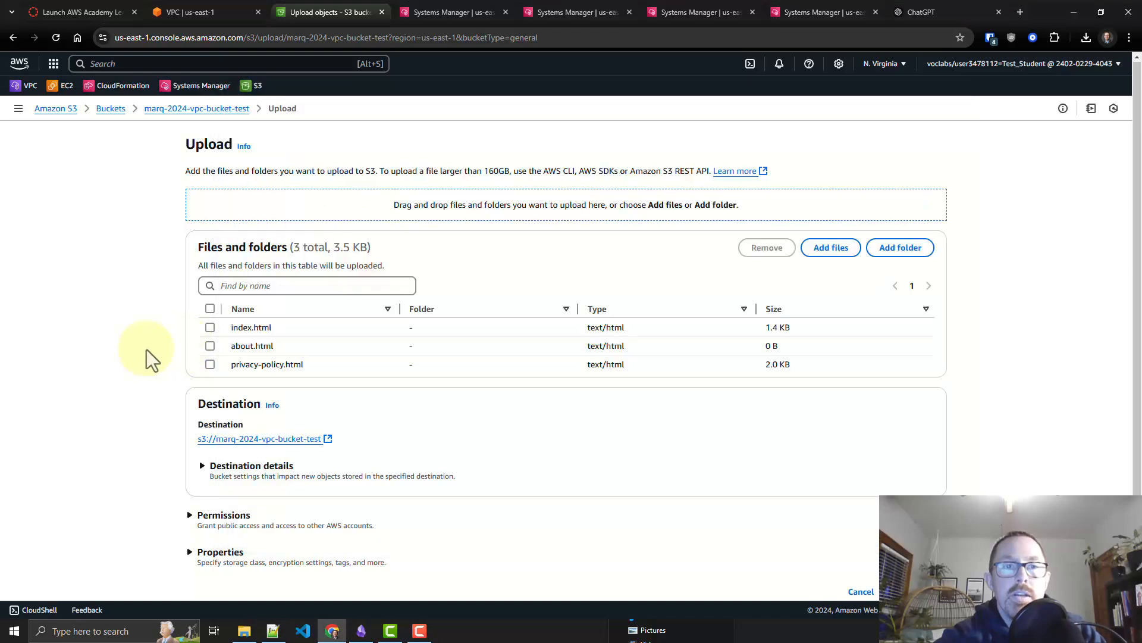
pyautogui.click(210, 347)
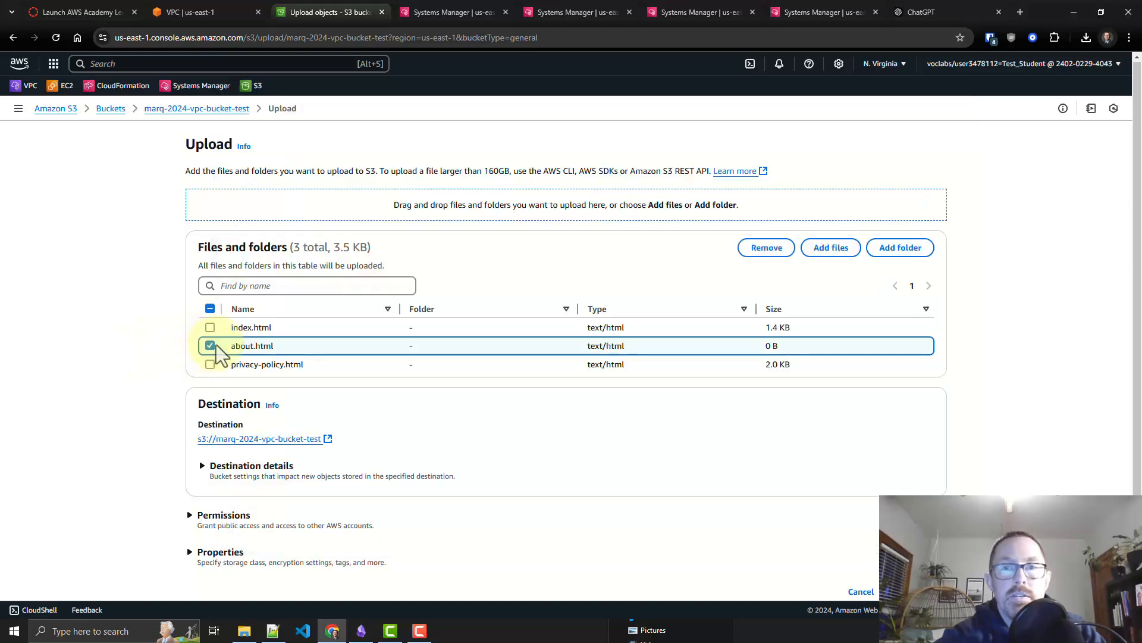
pyautogui.click(831, 248)
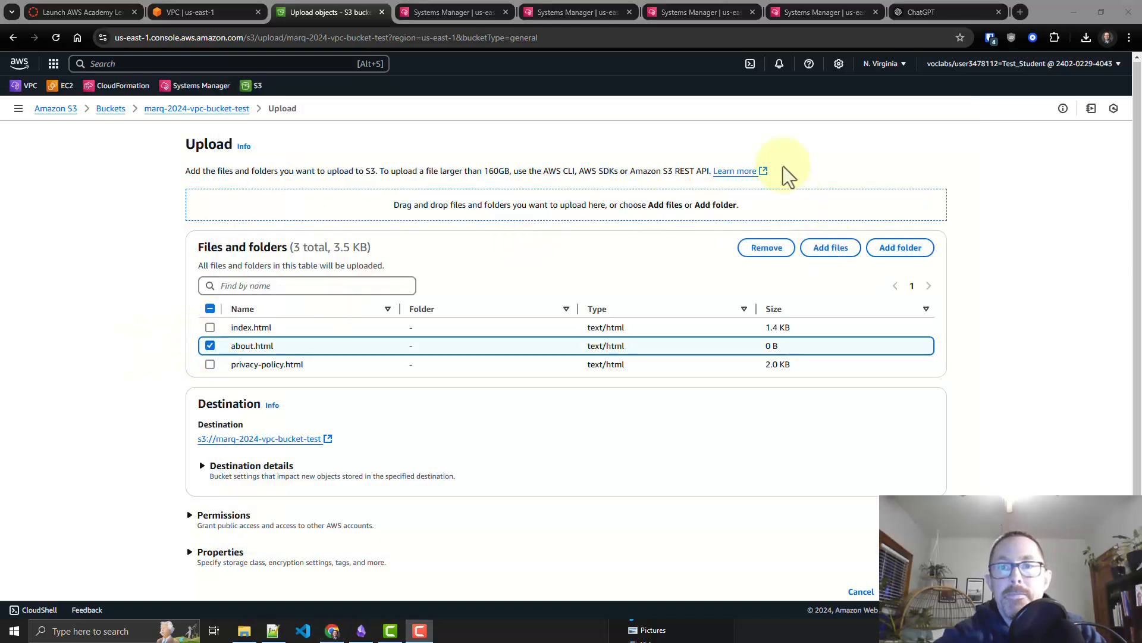
pyautogui.click(766, 252)
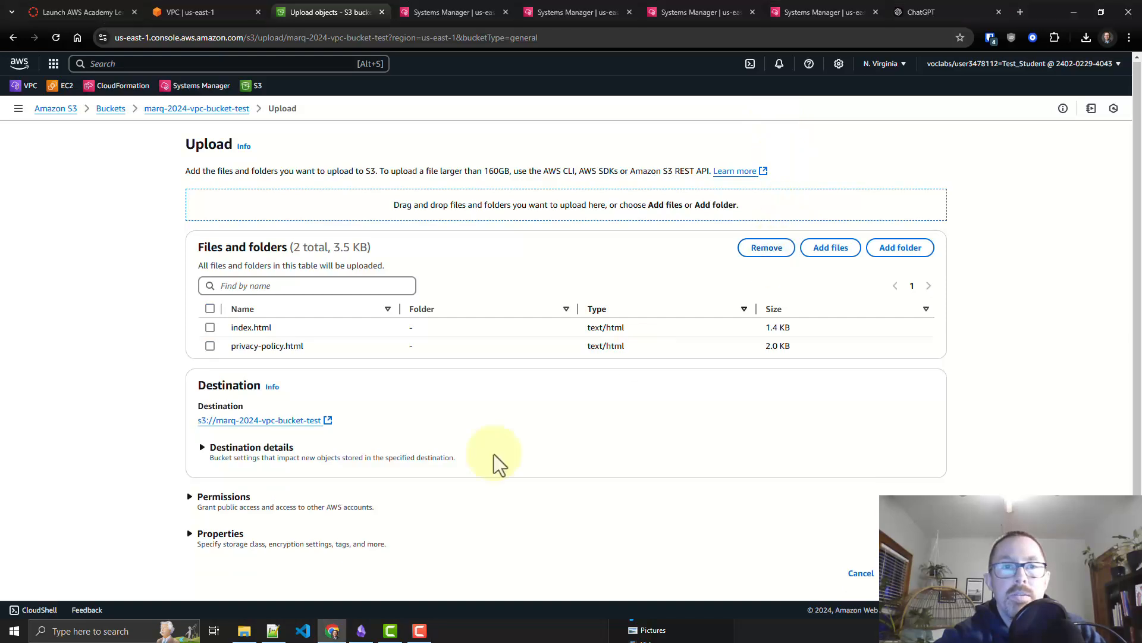
# Step: Re-add the saved about.html and upload all three HTML files to the bucket
pyautogui.click(244, 630)
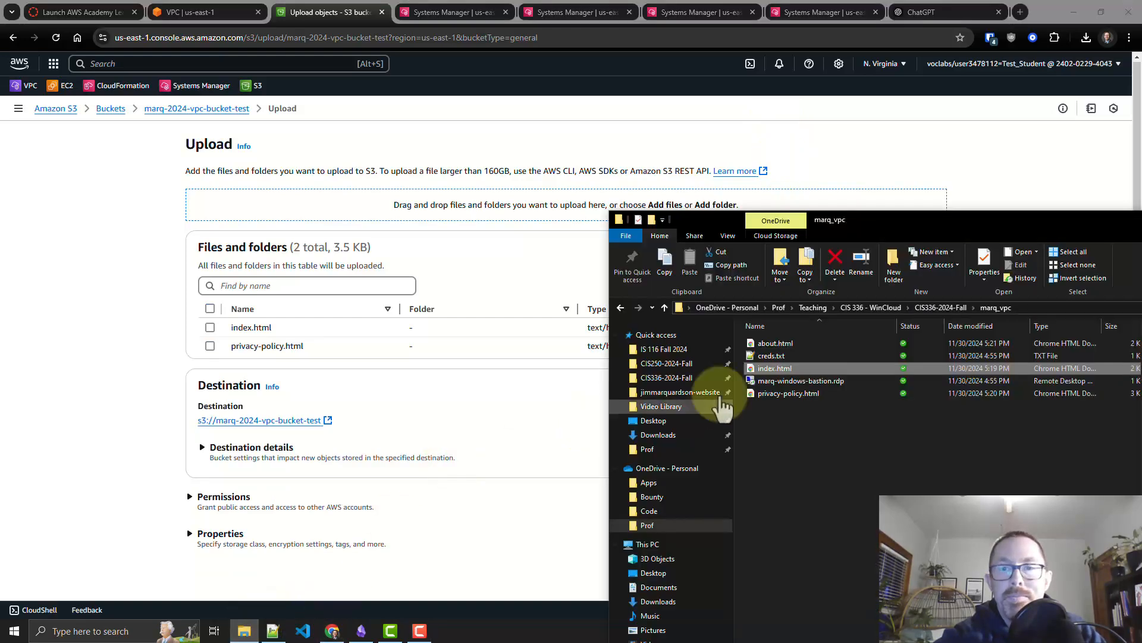
pyautogui.moveTo(806, 343); pyautogui.dragTo(469, 321)
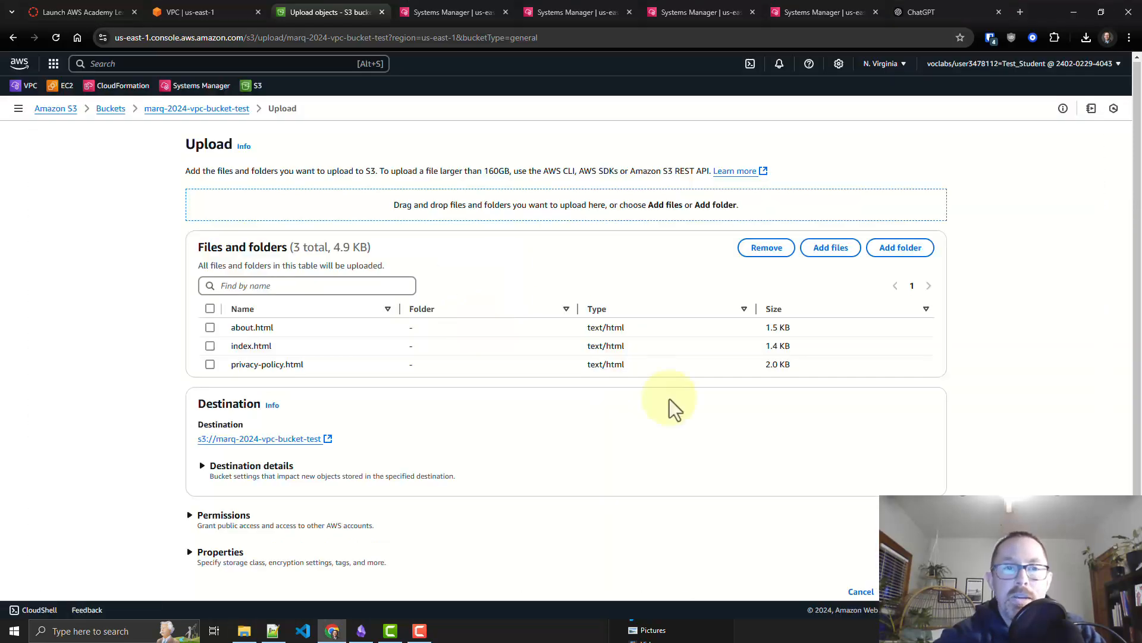
pyautogui.scroll(-1, 669, 398)
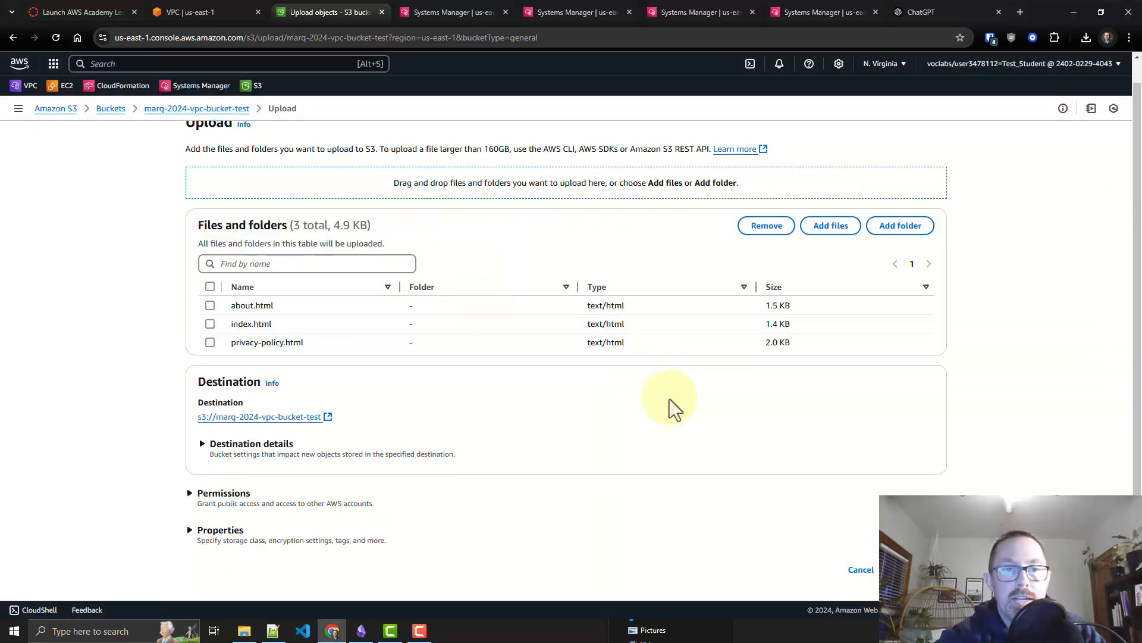
pyautogui.click(906, 570)
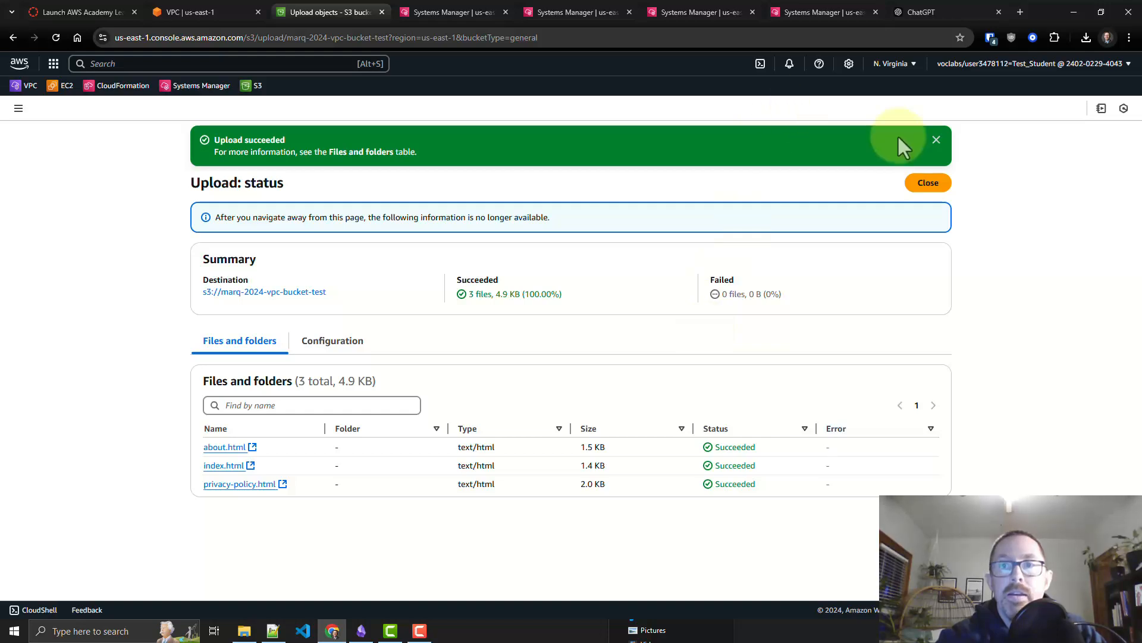
# Step: Close the upload status, look through the Access Points, Management and Properties tabs, then go back to Objects
pyautogui.click(927, 184)
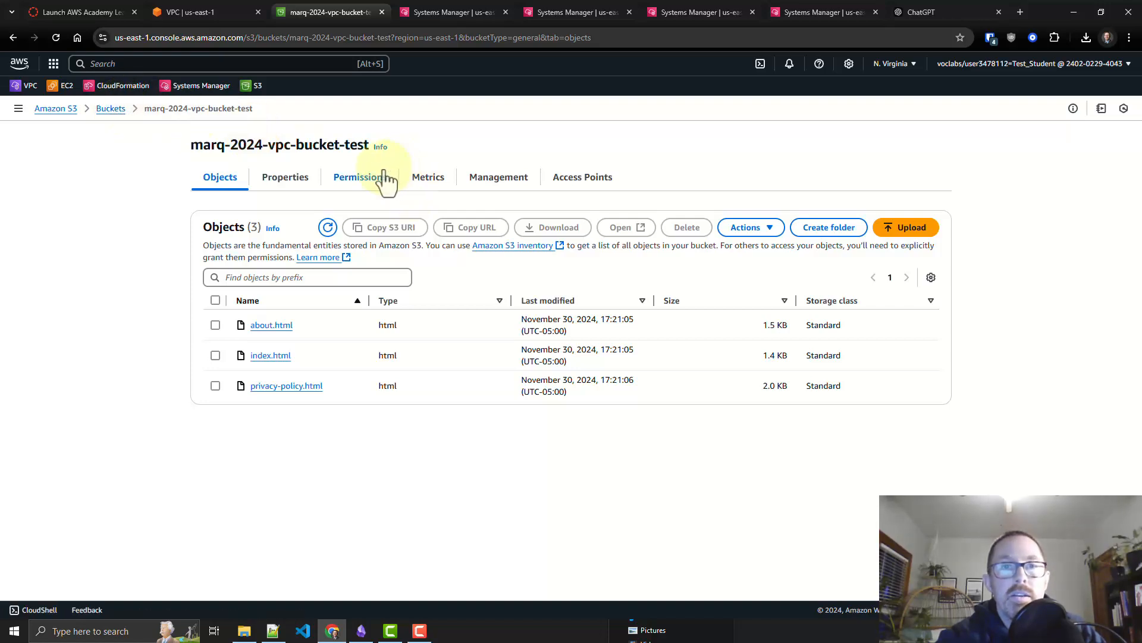
pyautogui.click(582, 177)
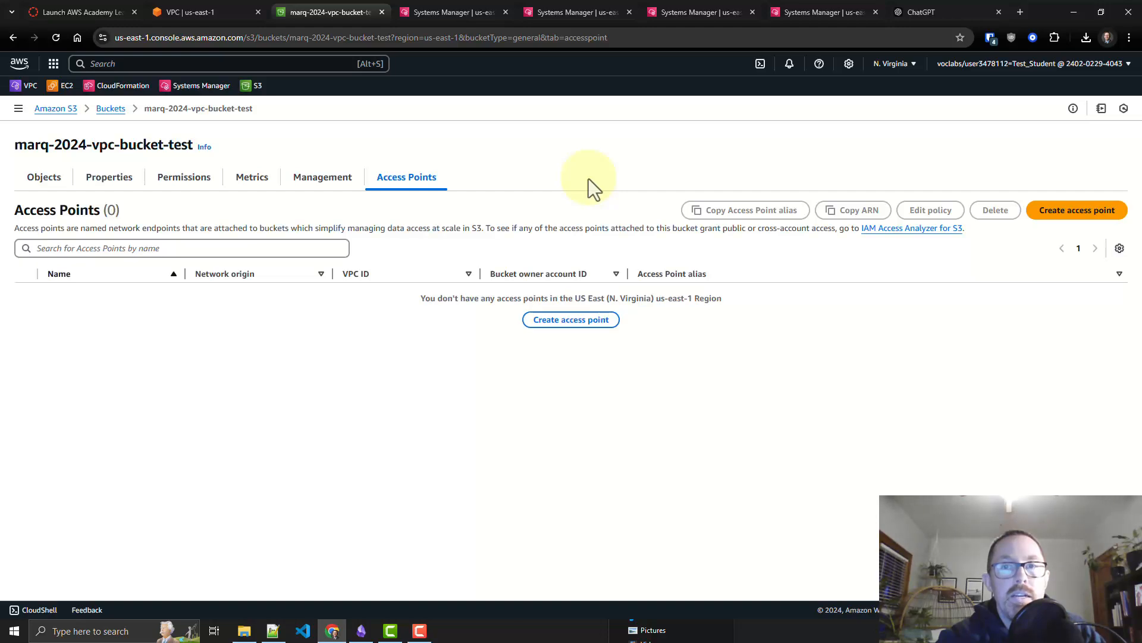
pyautogui.click(326, 180)
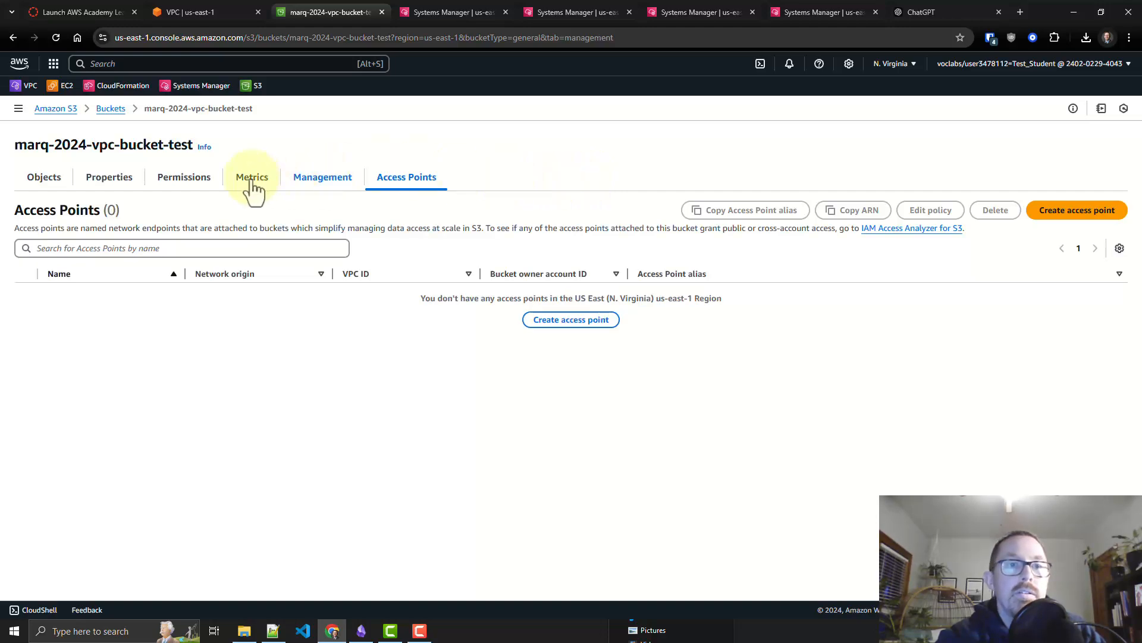
pyautogui.click(304, 179)
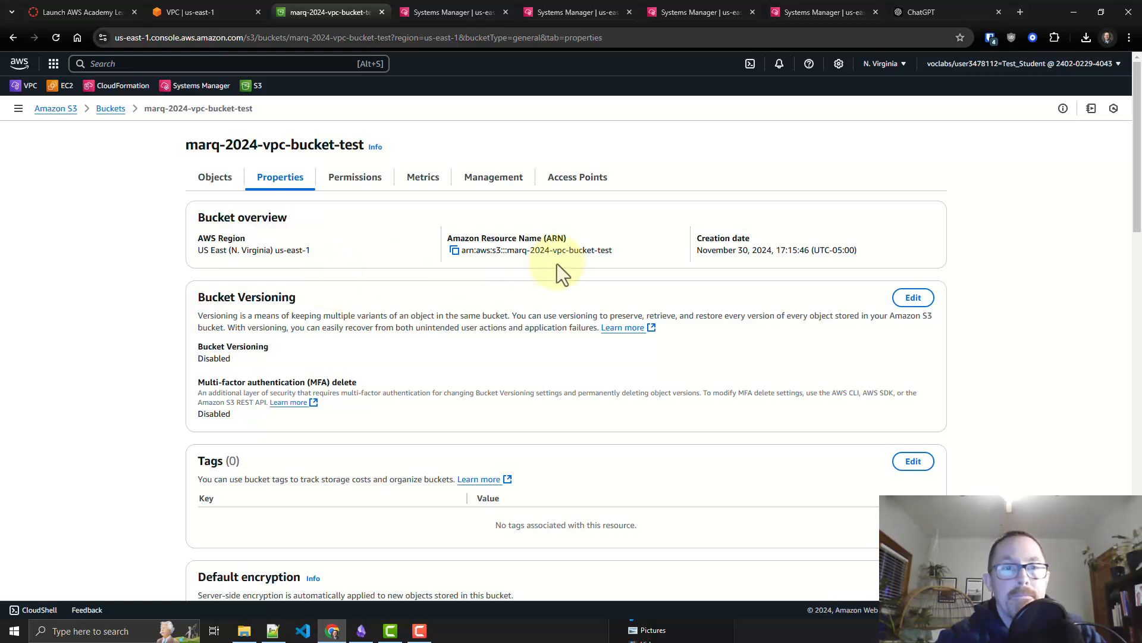
pyautogui.scroll(-6, 557, 263)
pyautogui.scroll(-15, 557, 263)
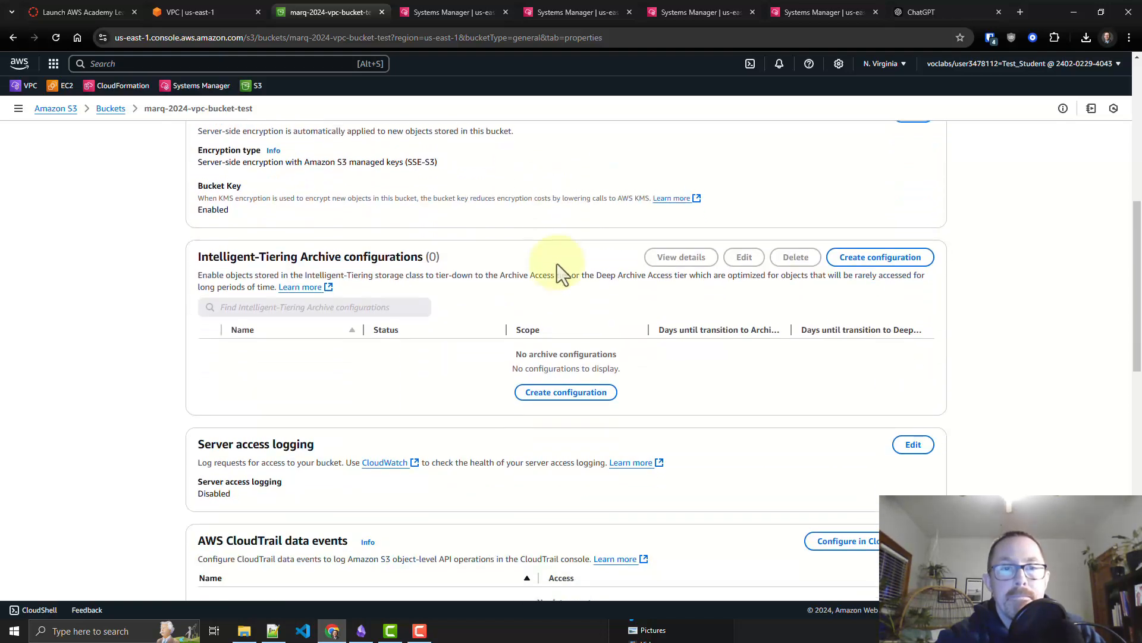
pyautogui.scroll(20, 557, 263)
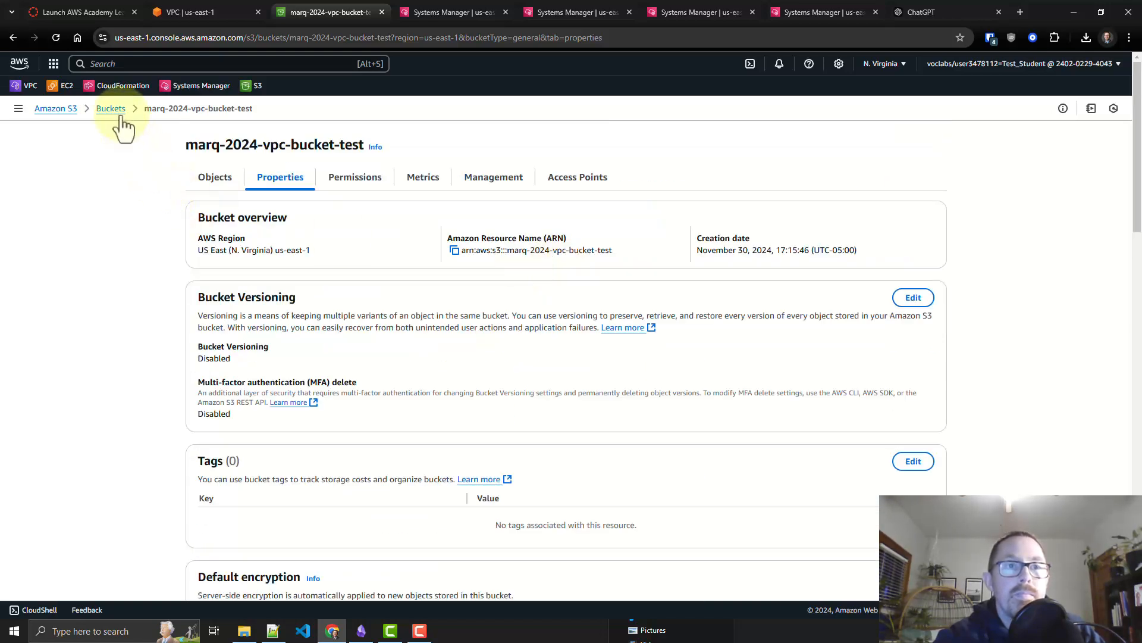
pyautogui.click(223, 179)
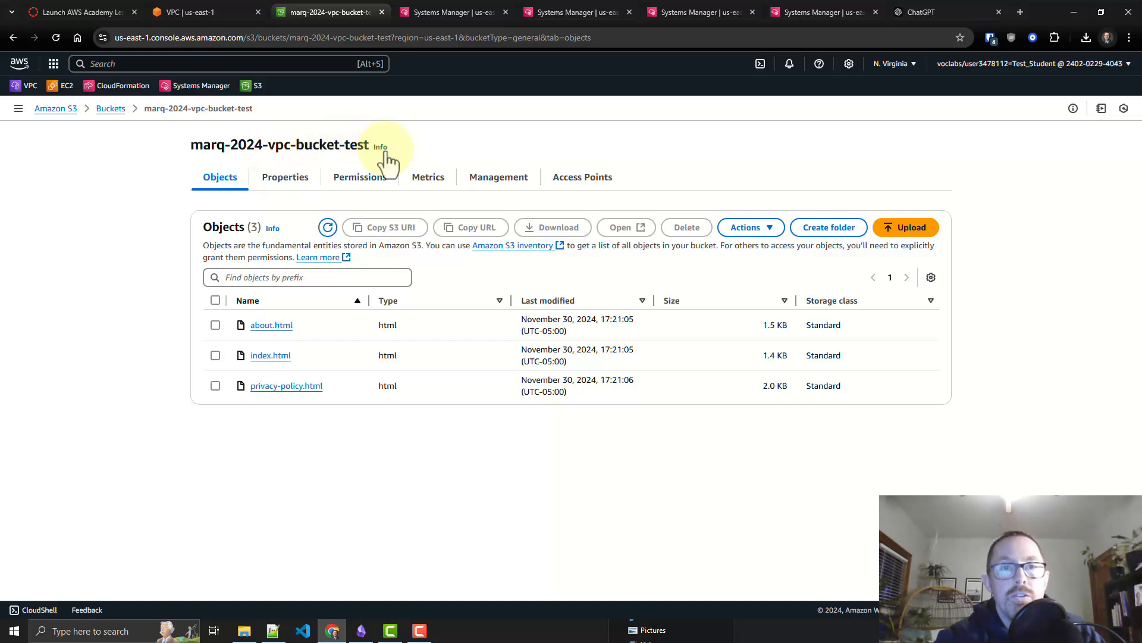
# Step: Open index.html's object URL in a new tab to view the Marq Industries home page
pyautogui.click(277, 352)
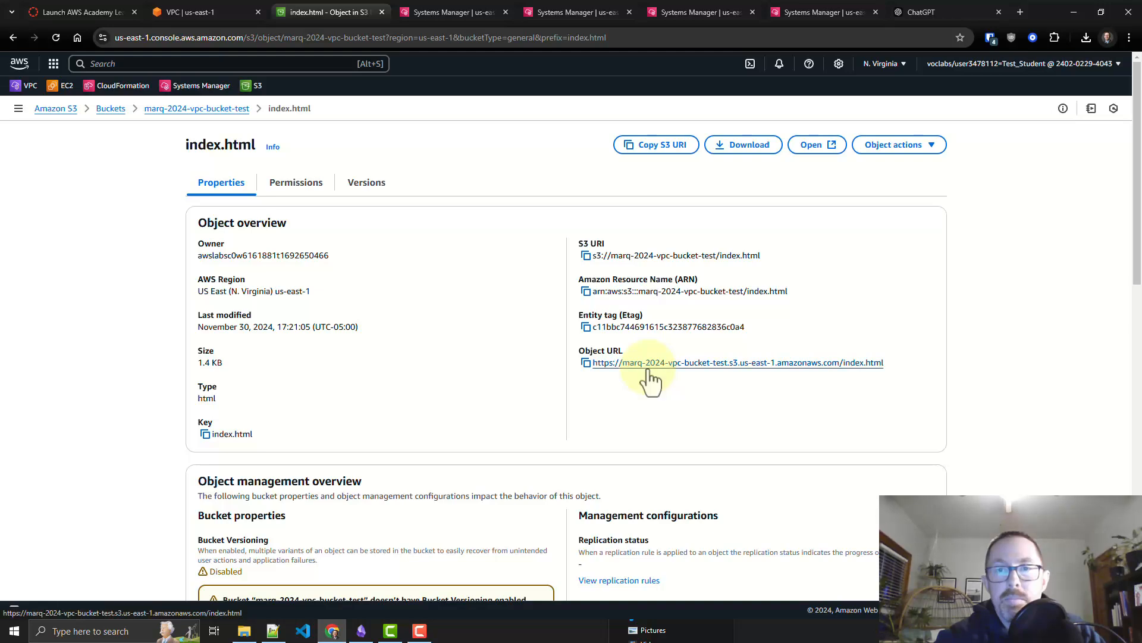
pyautogui.rightClick(646, 365)
pyautogui.click(666, 379)
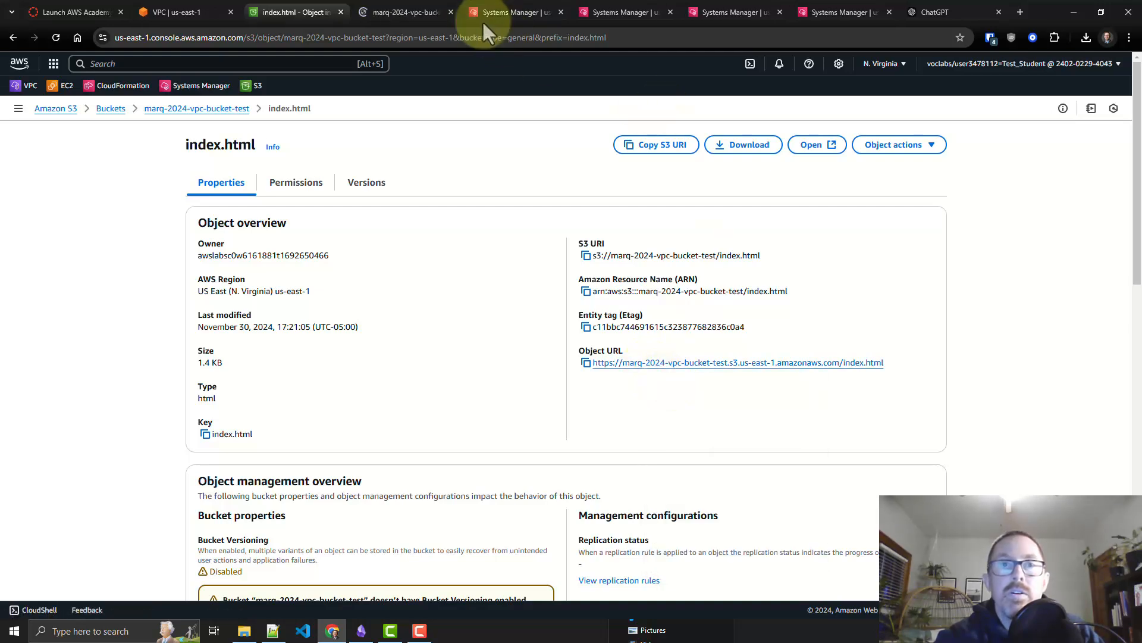
pyautogui.click(418, 16)
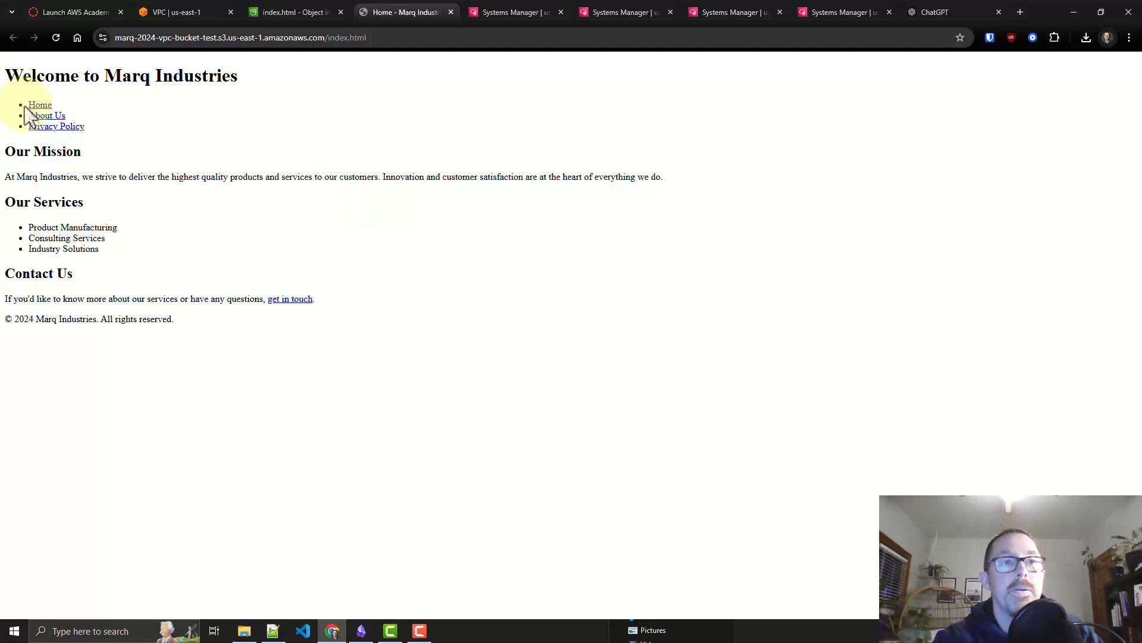
# Step: Follow the About Us, Privacy Policy, About Us and Home links, then return to the Systems Manager tab
pyautogui.click(50, 116)
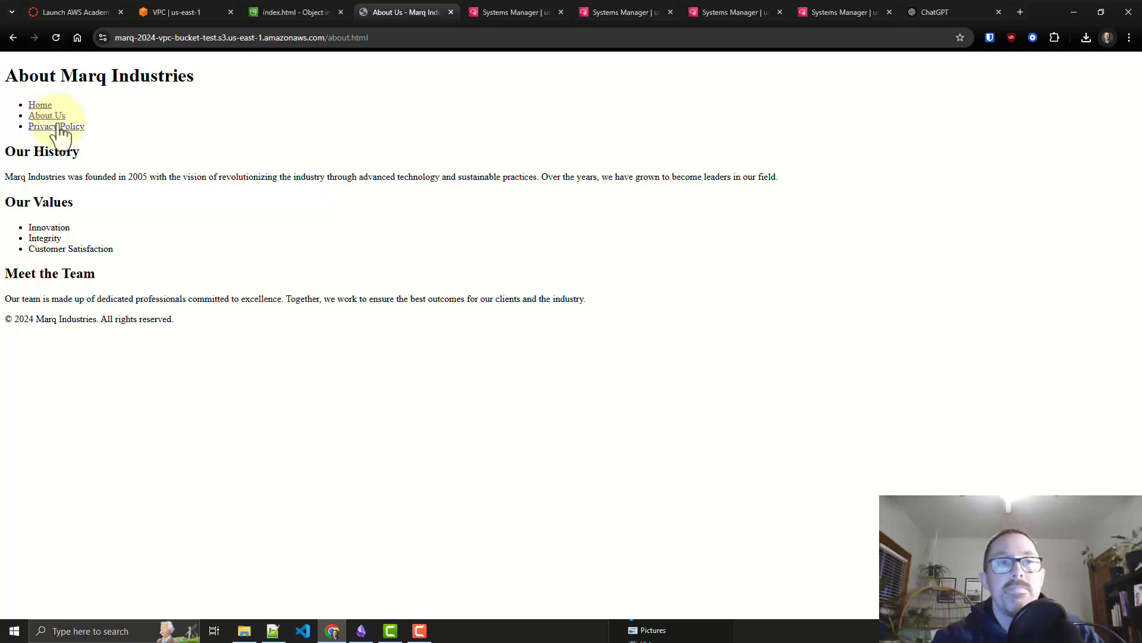
pyautogui.click(60, 126)
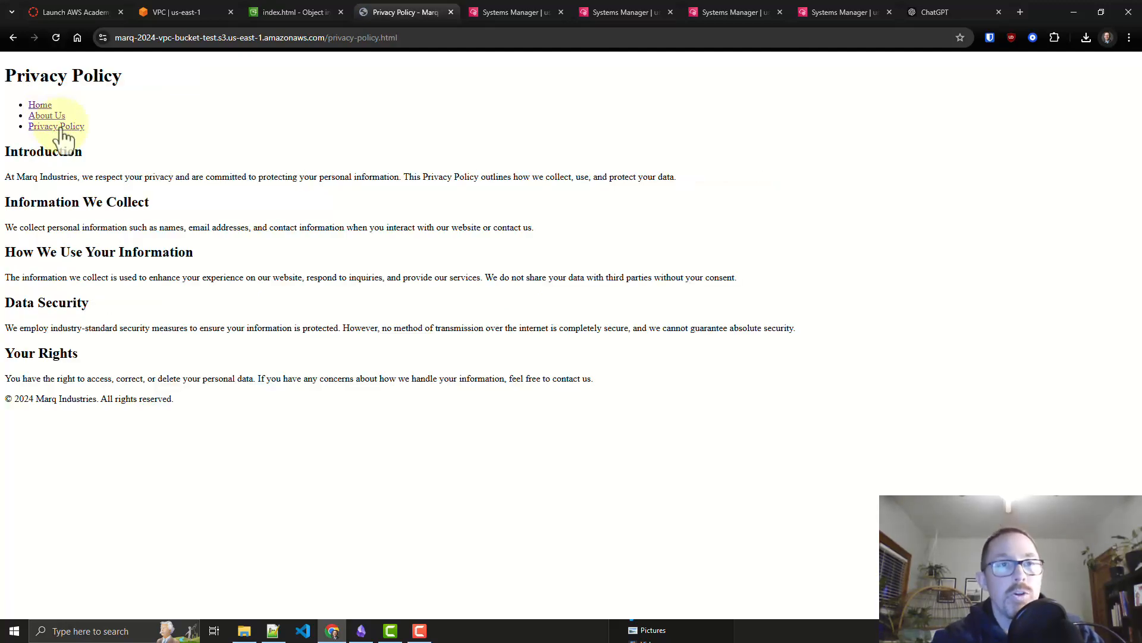
pyautogui.click(47, 115)
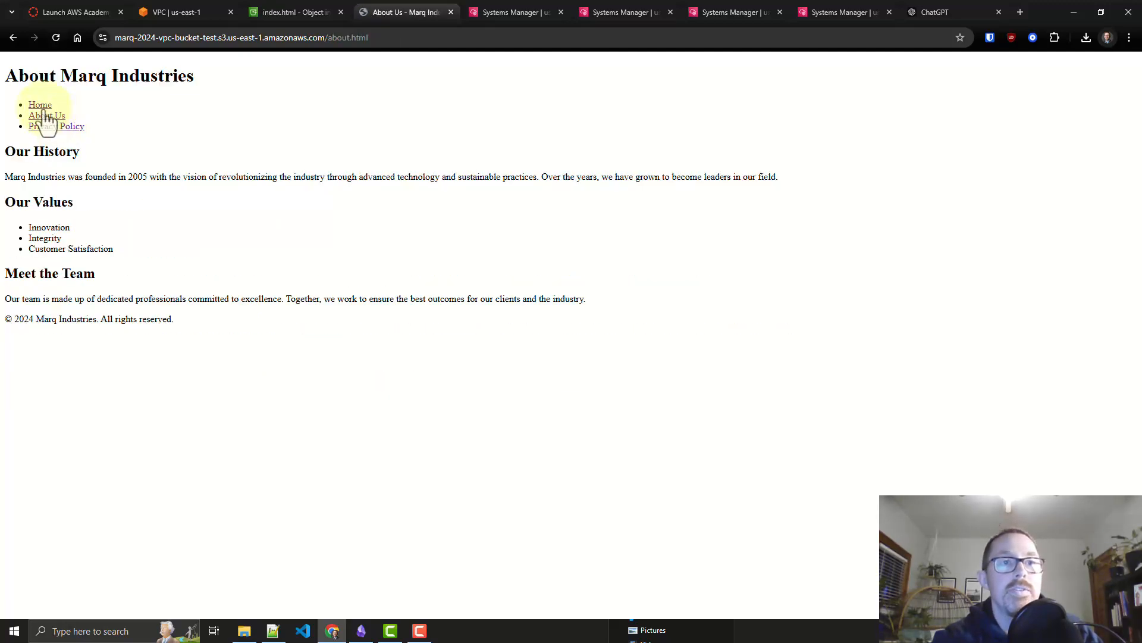
pyautogui.click(43, 108)
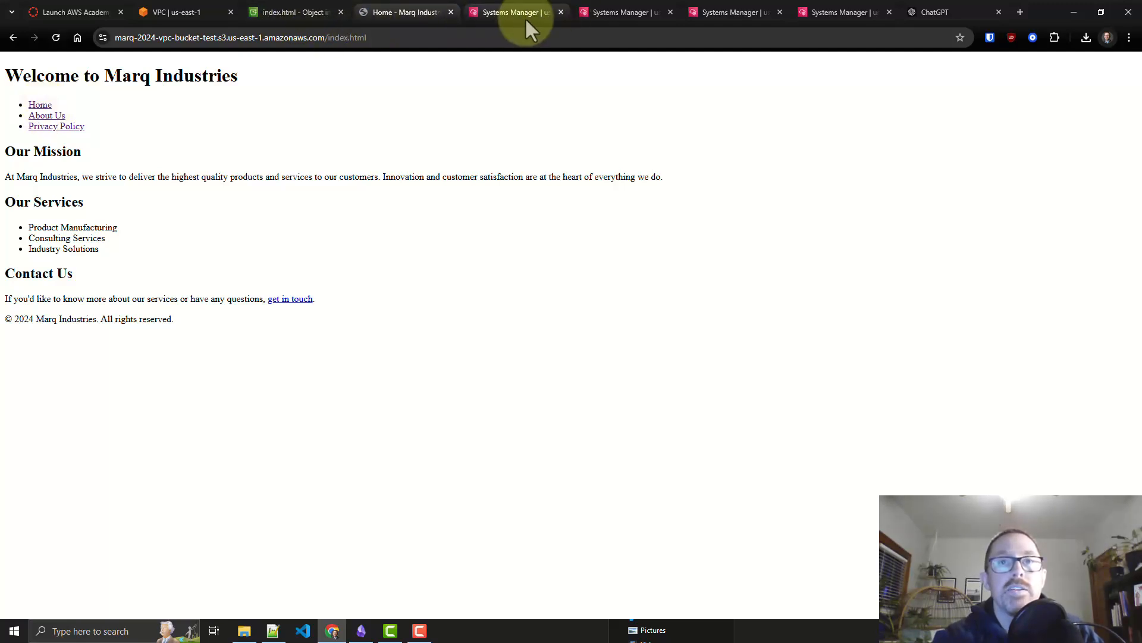
pyautogui.click(564, 13)
# Step: Close the four Systems Manager session tabs, the ChatGPT tab, the Home page and the index.html details
pyautogui.click(561, 12)
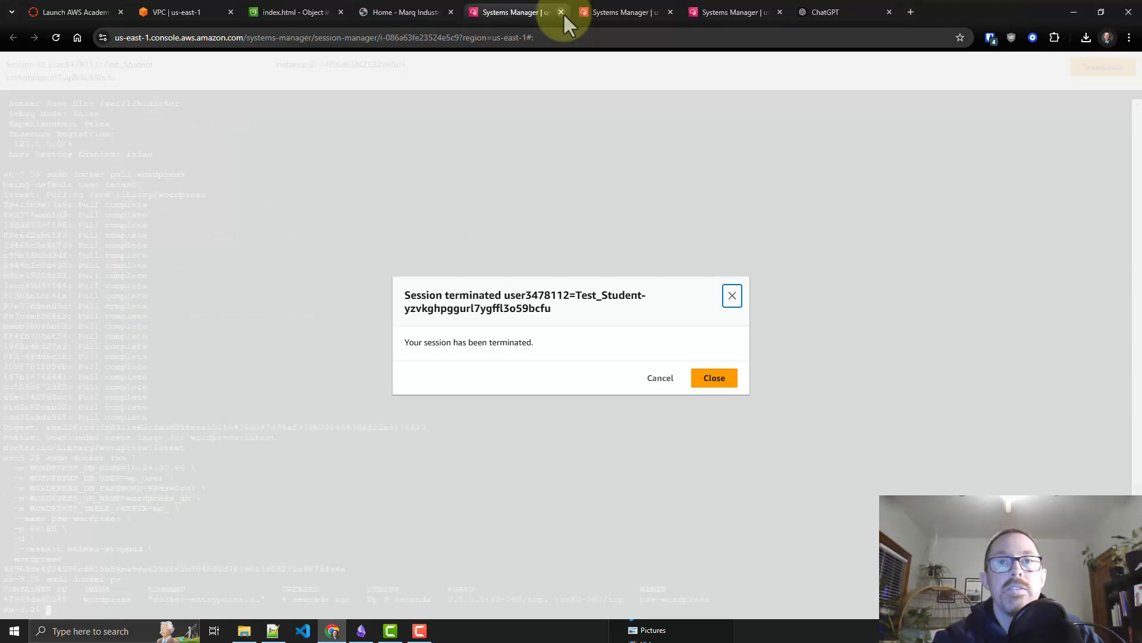
pyautogui.click(561, 12)
pyautogui.click(561, 12)
pyautogui.click(562, 12)
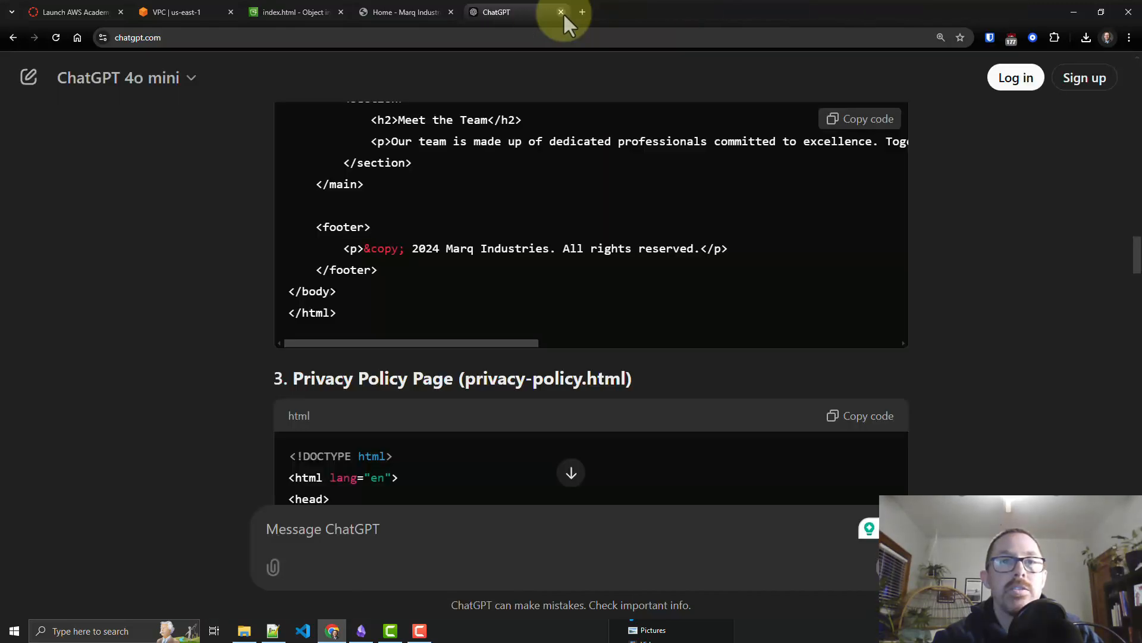
pyautogui.click(563, 12)
pyautogui.click(558, 12)
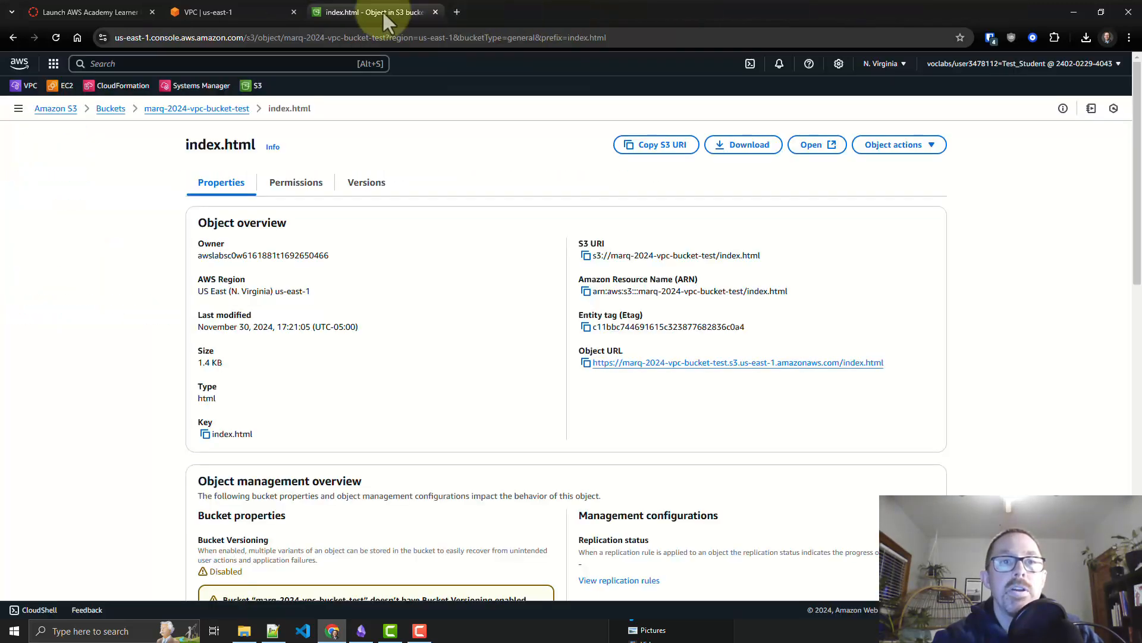
pyautogui.click(435, 13)
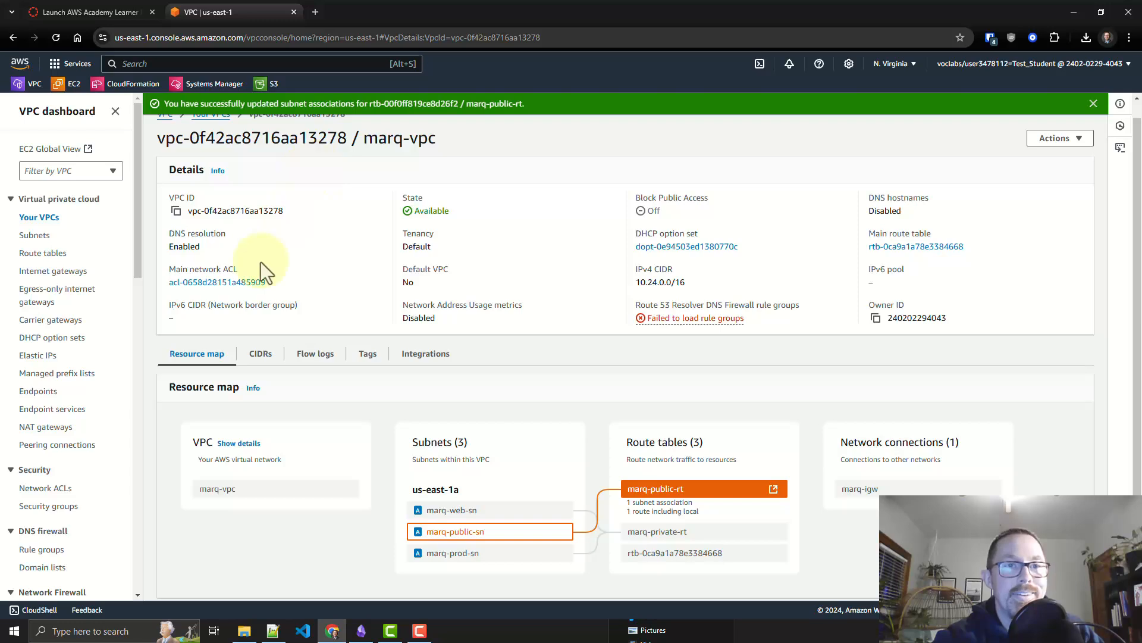
# Step: Go to the EC2 dashboard and list the running instances
pyautogui.scroll(1, 260, 262)
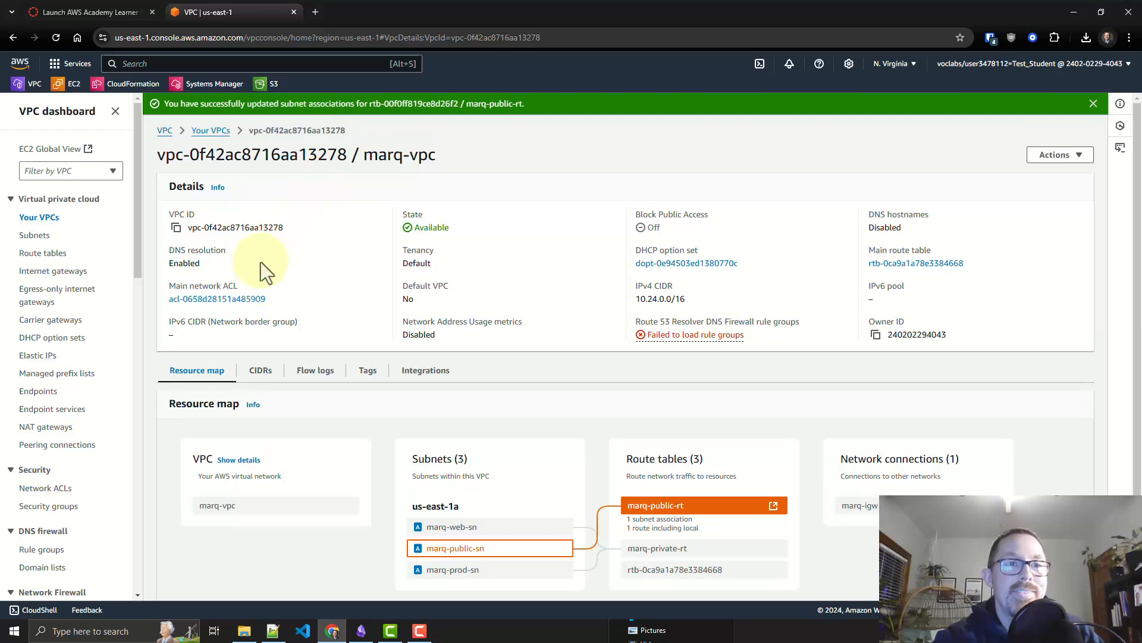
pyautogui.click(56, 90)
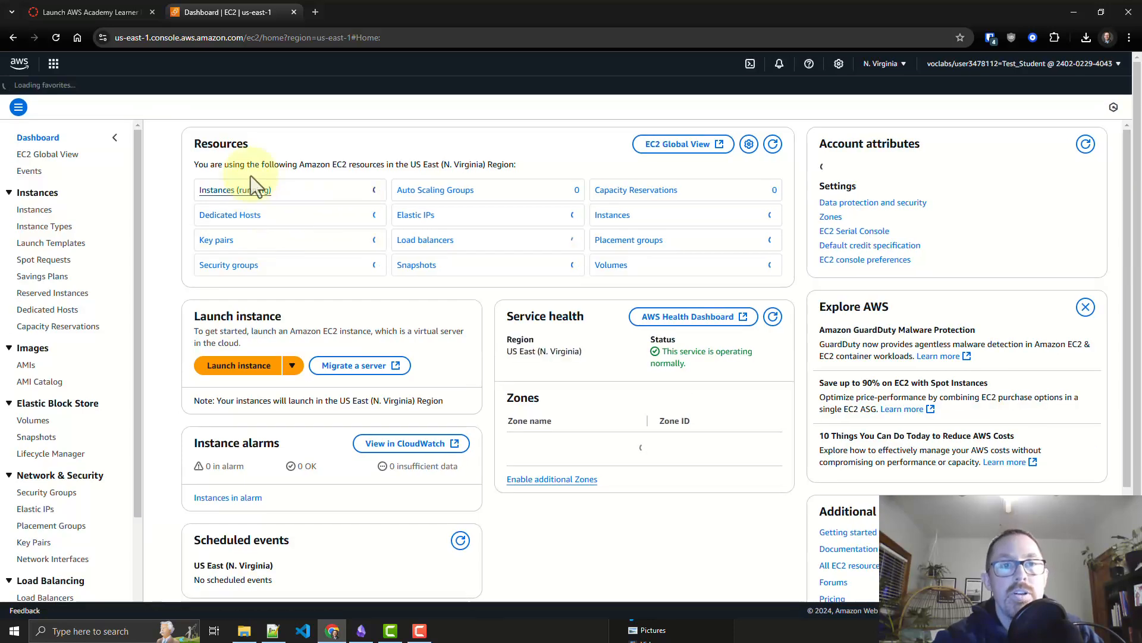
pyautogui.click(245, 191)
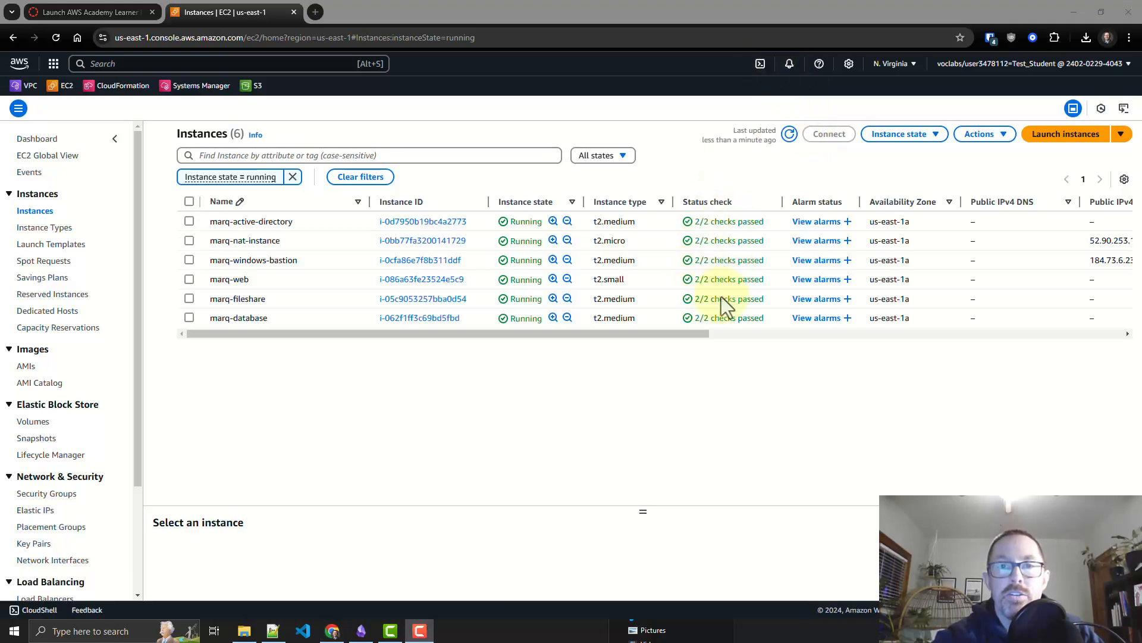
# Step: Refresh the instance list and launch the downloaded marq-windows-bastion.rdp file, accepting the publisher warning
pyautogui.click(789, 136)
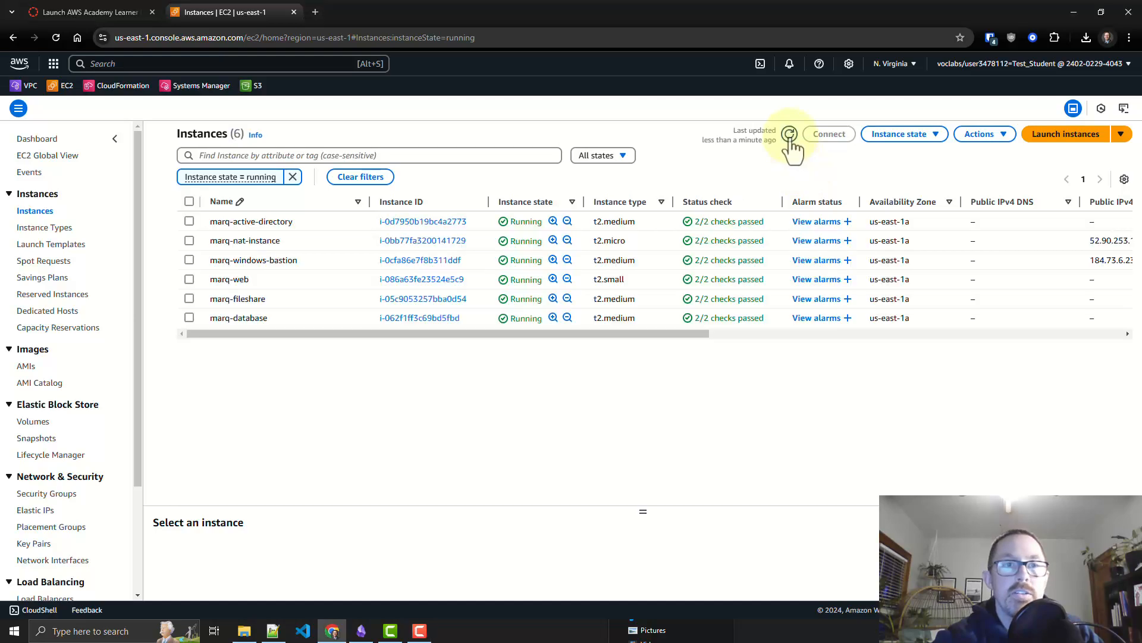
pyautogui.click(1084, 41)
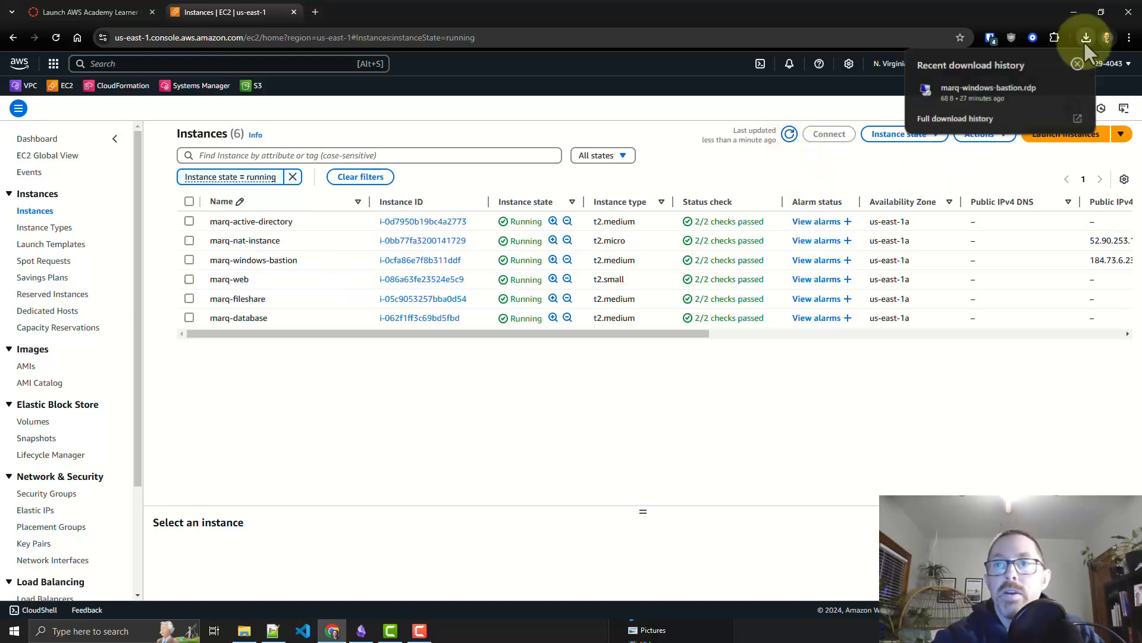
pyautogui.click(1024, 95)
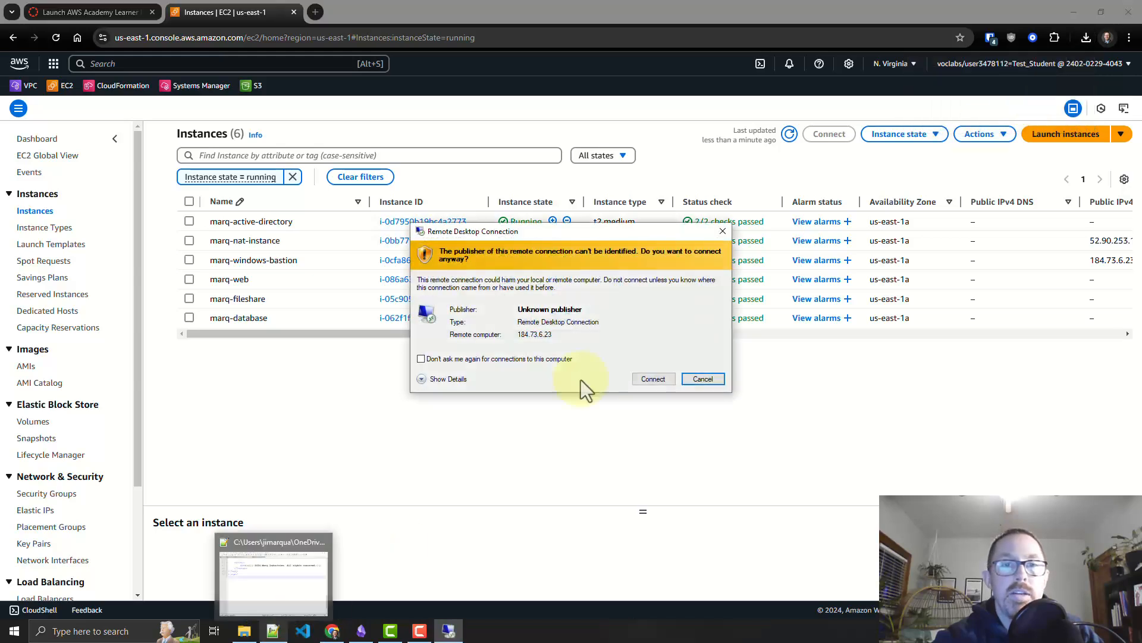
pyautogui.click(654, 379)
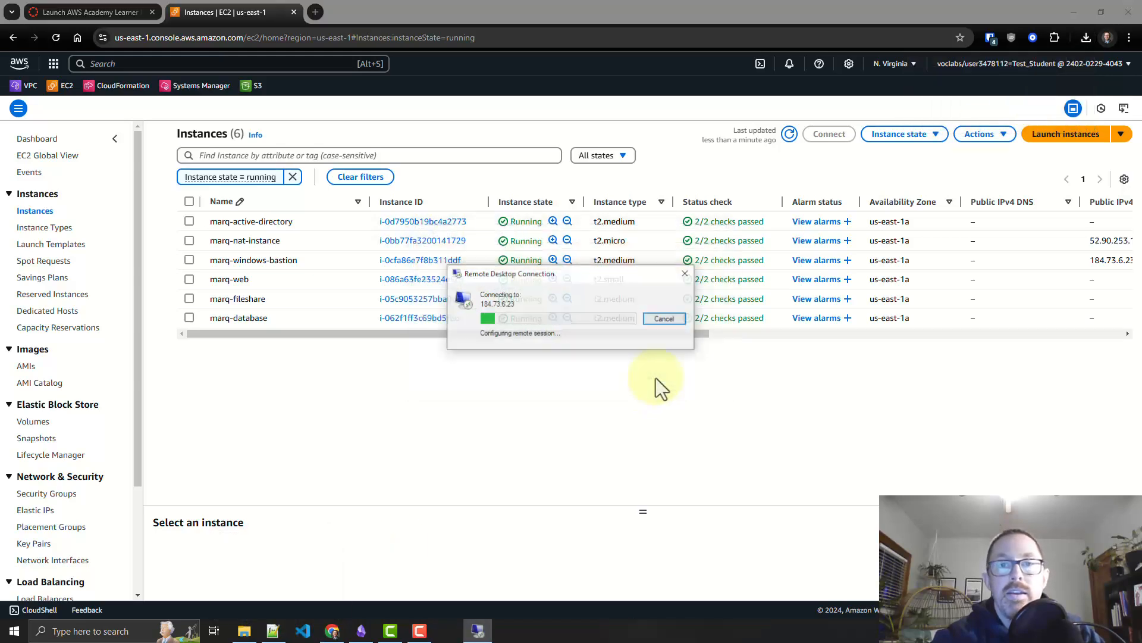
# Step: Copy the bastion admin password from creds.txt and paste it into the credentials prompt to connect
pyautogui.click(272, 631)
pyautogui.click(299, 137)
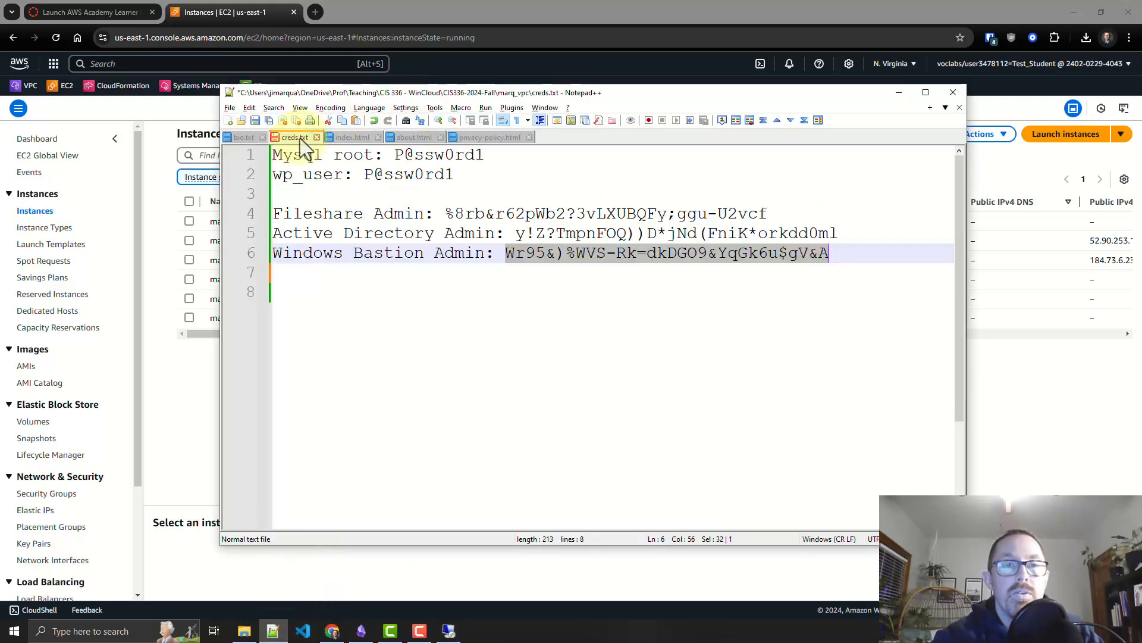
pyautogui.doubleClick(509, 258)
pyautogui.hotkey('shift', 'End')
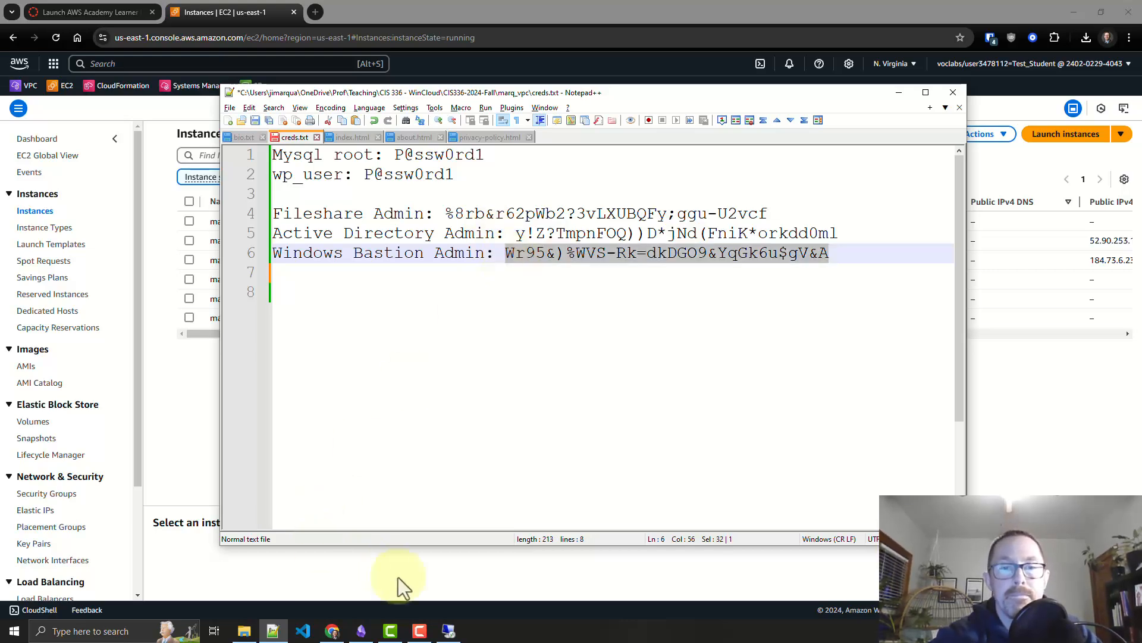
pyautogui.click(460, 625)
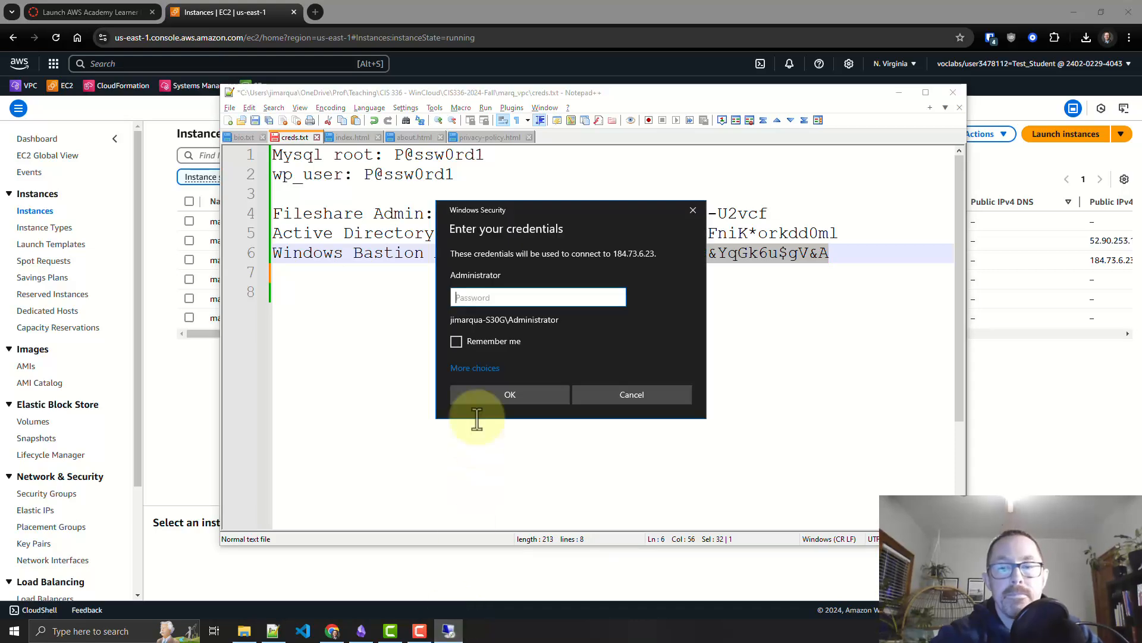
pyautogui.hotkey('ctrl', 'v')
pyautogui.press('Return')
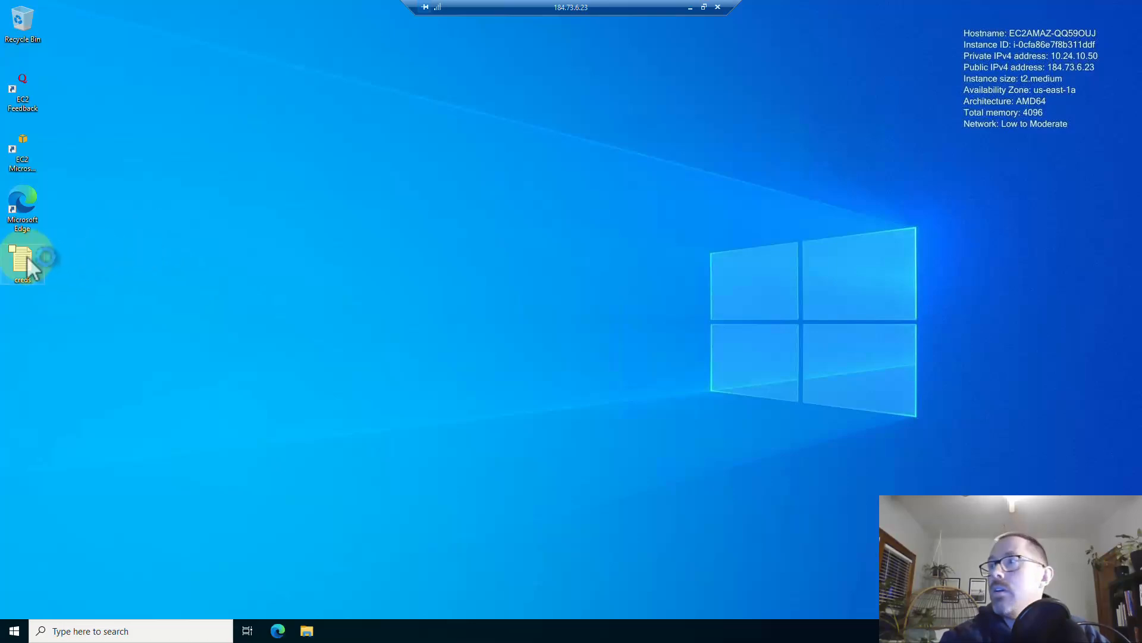
# Step: Launch Remote Desktop Connection via an 'rd' search, connect to 10.24.30.100, and open the creds desktop file
pyautogui.click(14, 632)
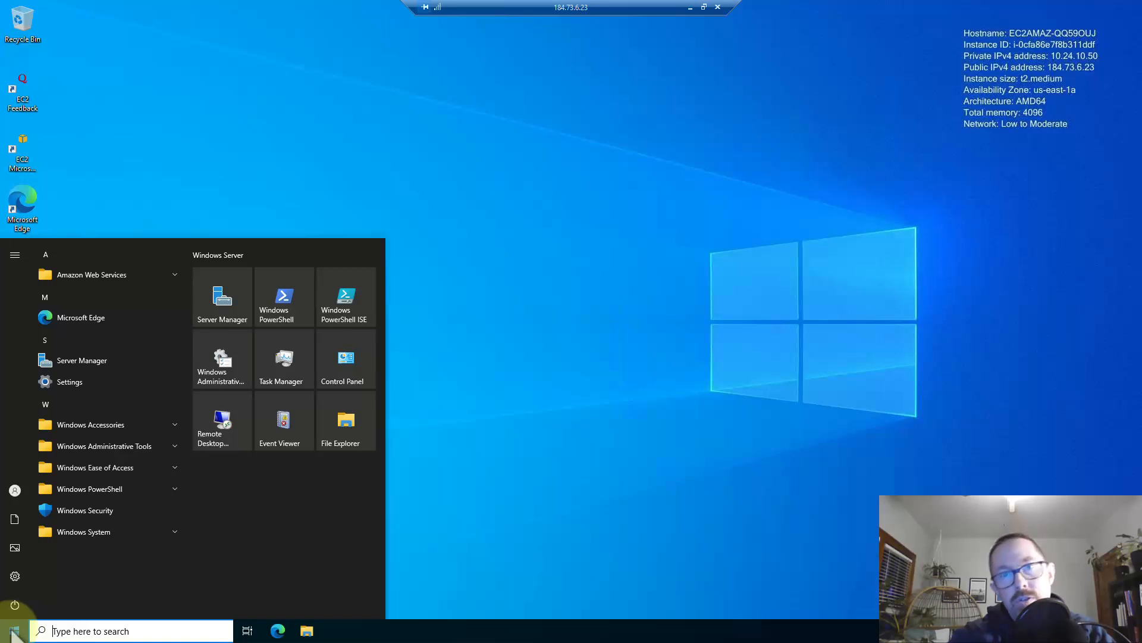
pyautogui.write('rdp')
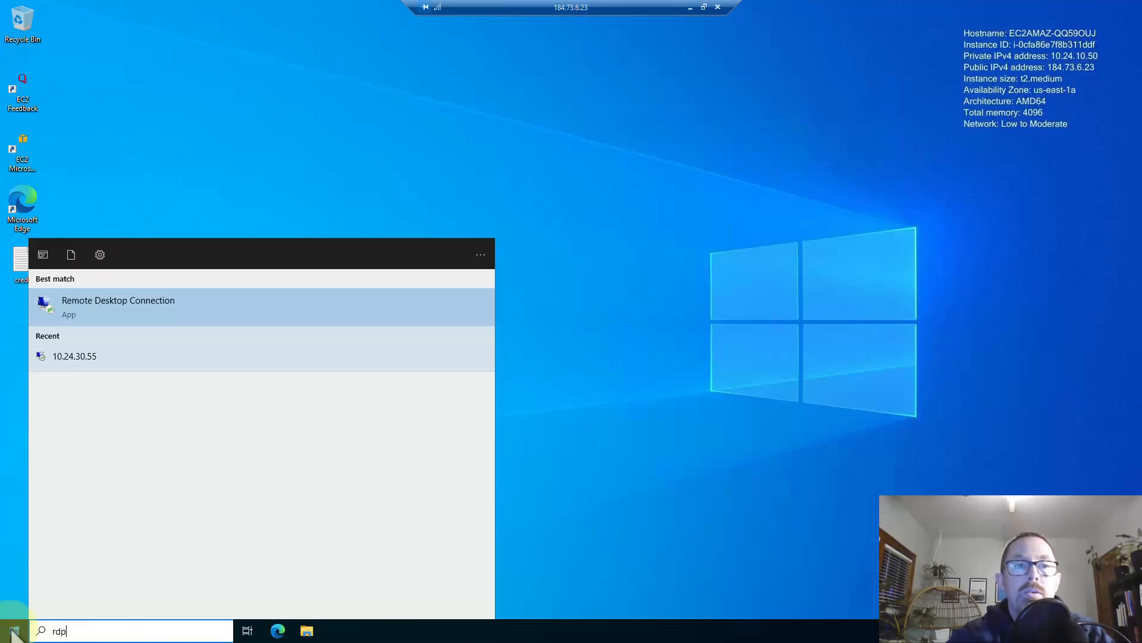
pyautogui.press('Return')
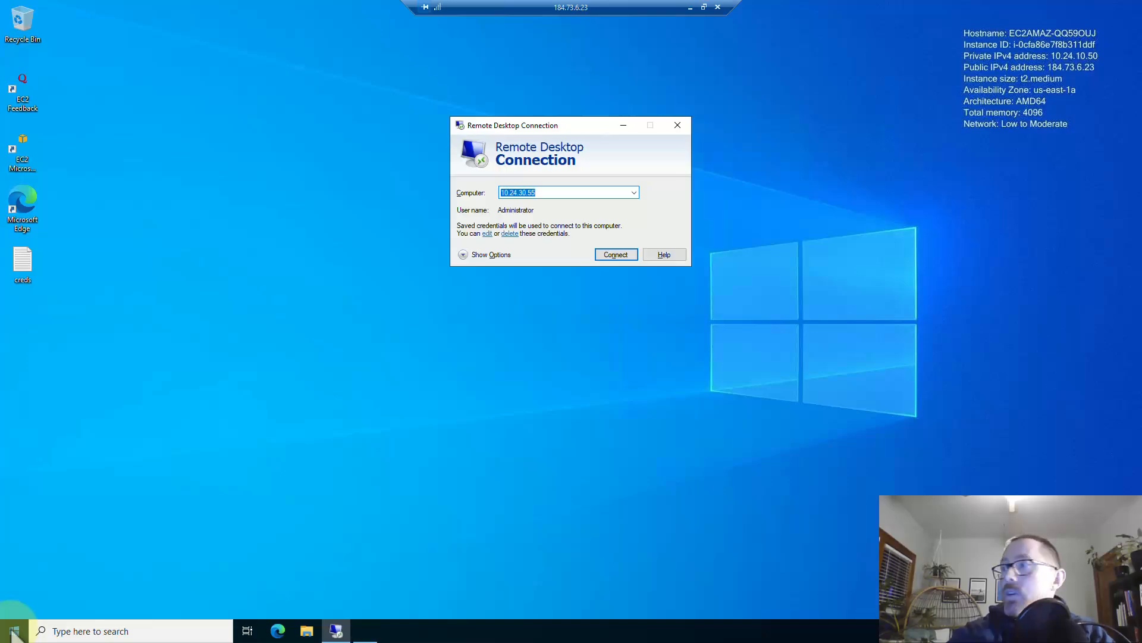
pyautogui.write('10.24')
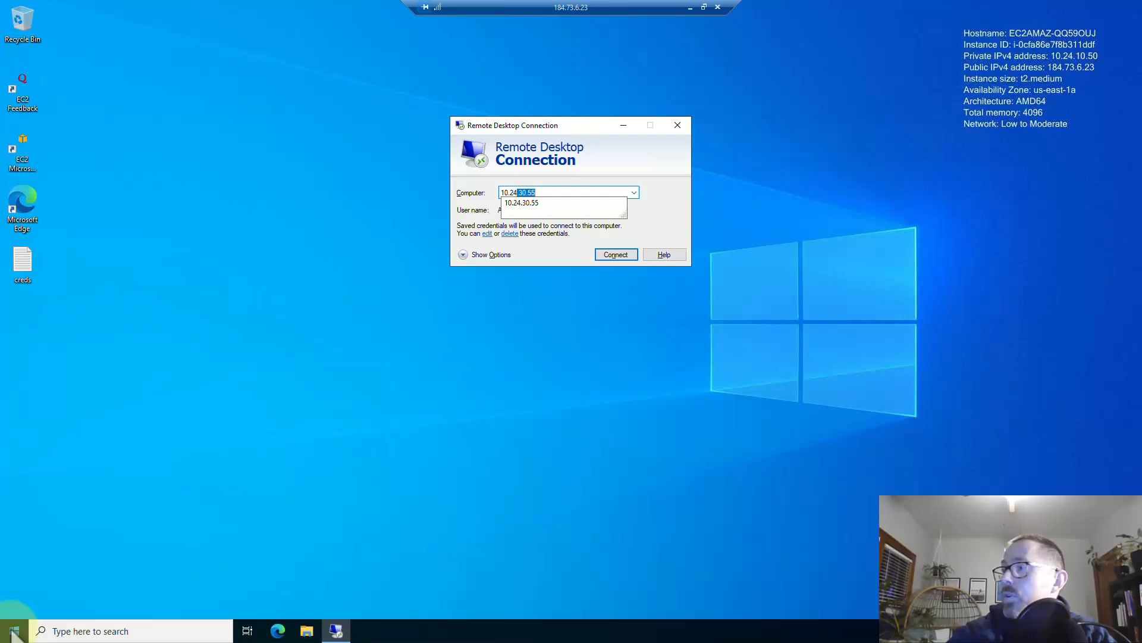
pyautogui.write('.30.100')
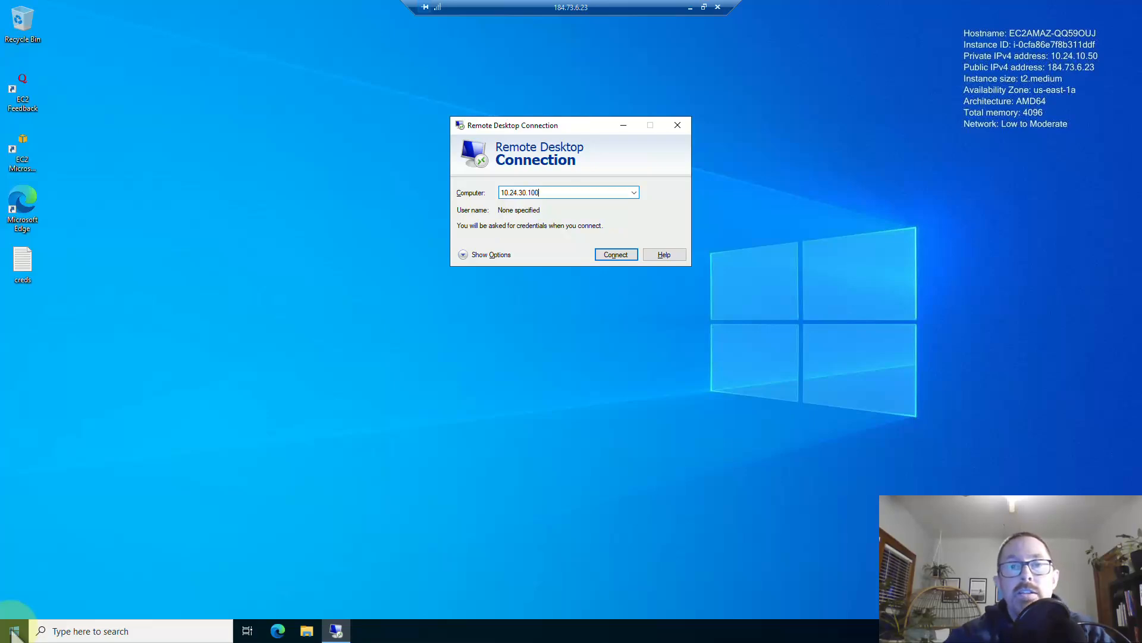
pyautogui.press('Return')
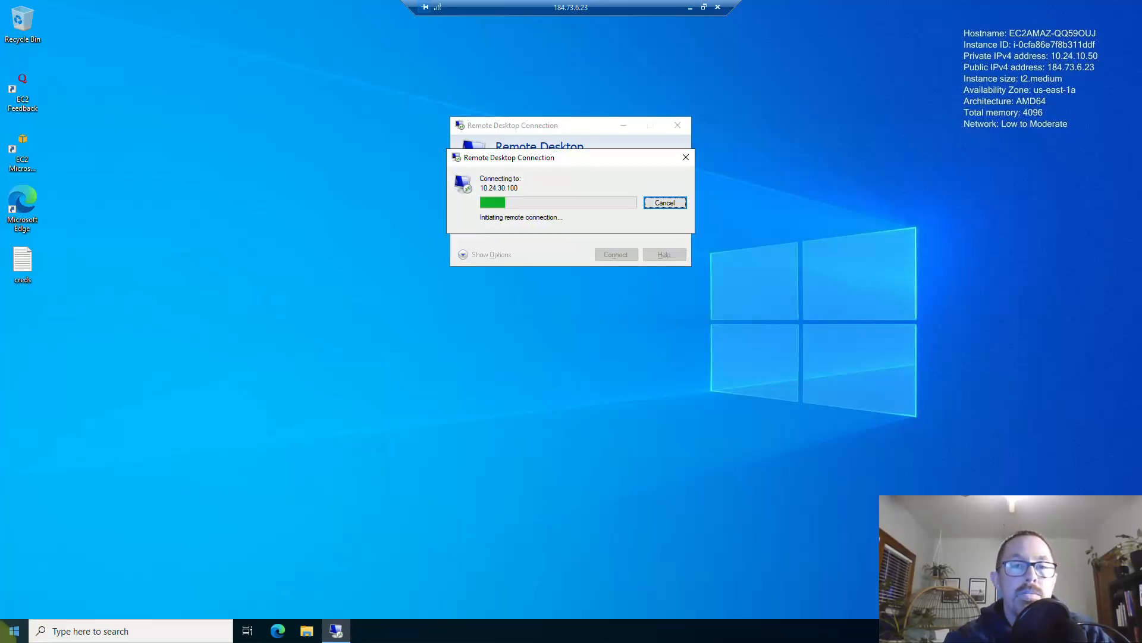
pyautogui.doubleClick(23, 262)
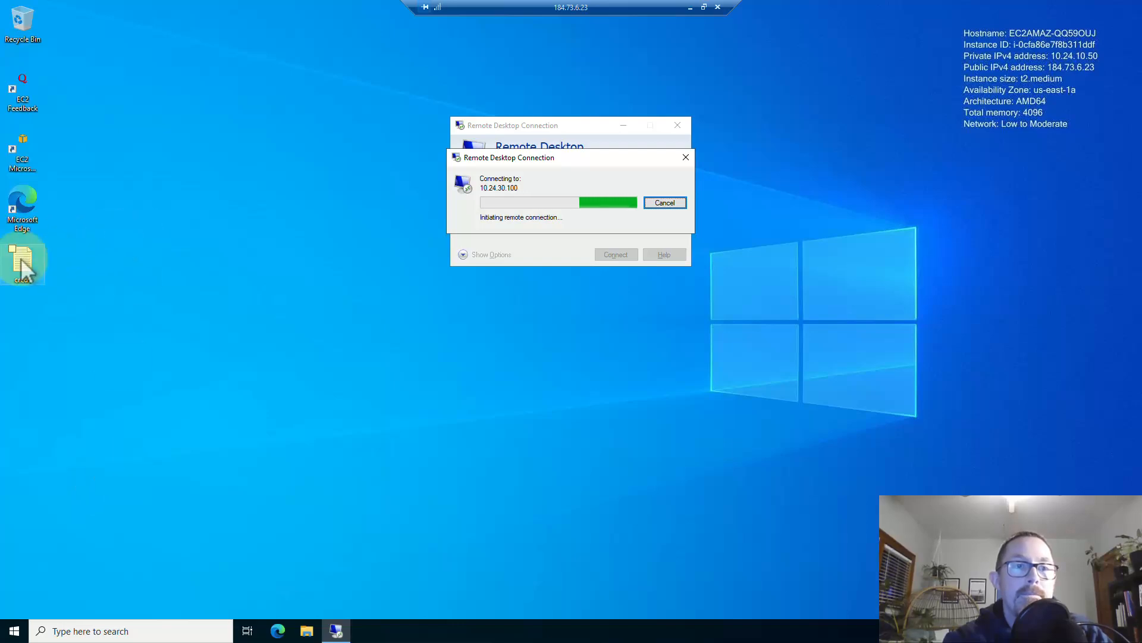
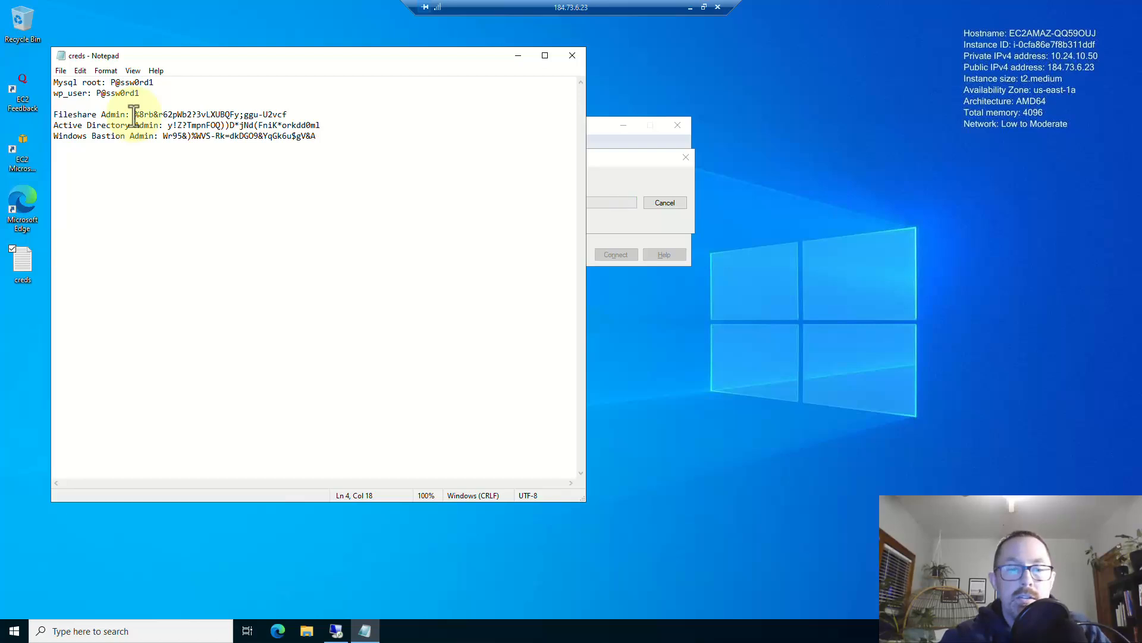
# Step: Select the Fileshare Admin password from after 'Fileshare Admin: ' to the end of its line
pyautogui.hotkey('shift', 'End')
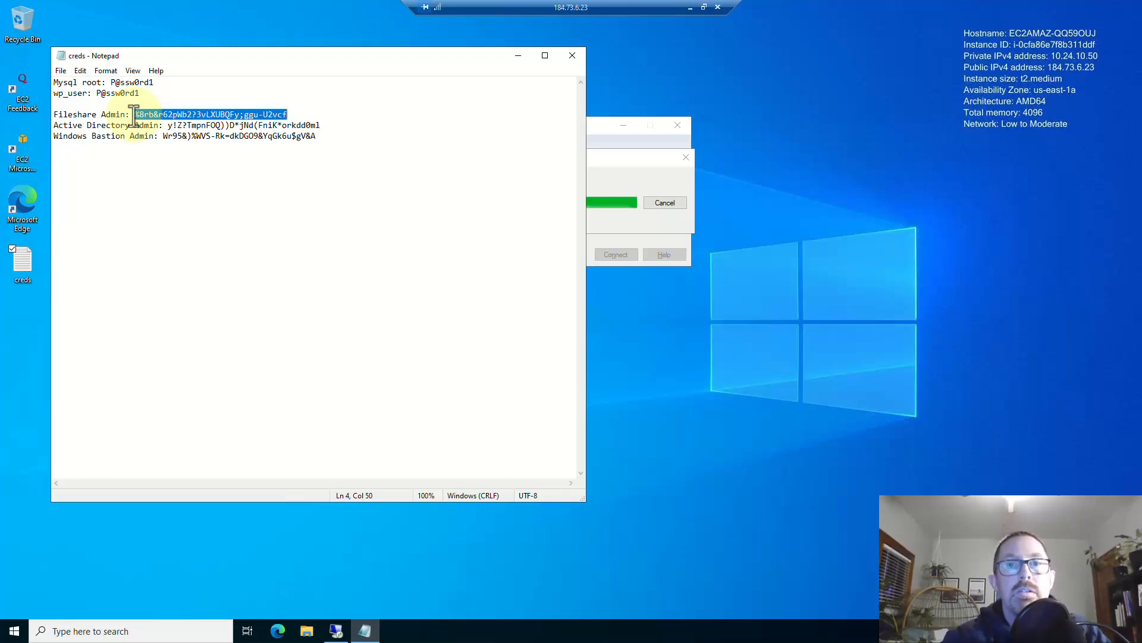
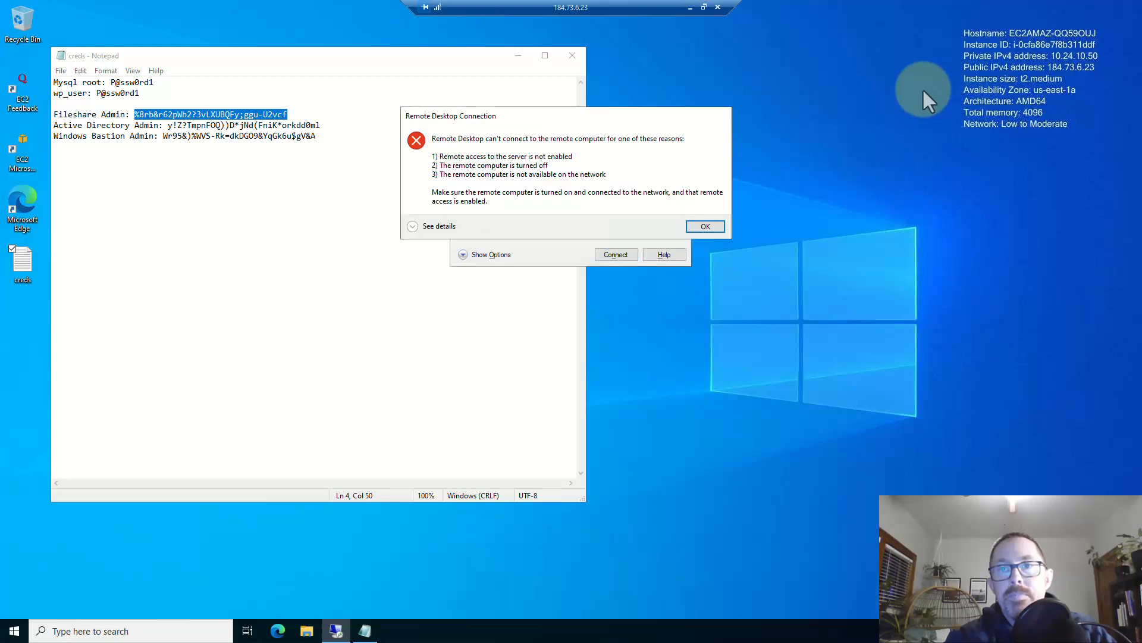
# Step: Dismiss the 'Remote Desktop can't connect' error to return to the 10.24.30.100 connection window
pyautogui.click(706, 227)
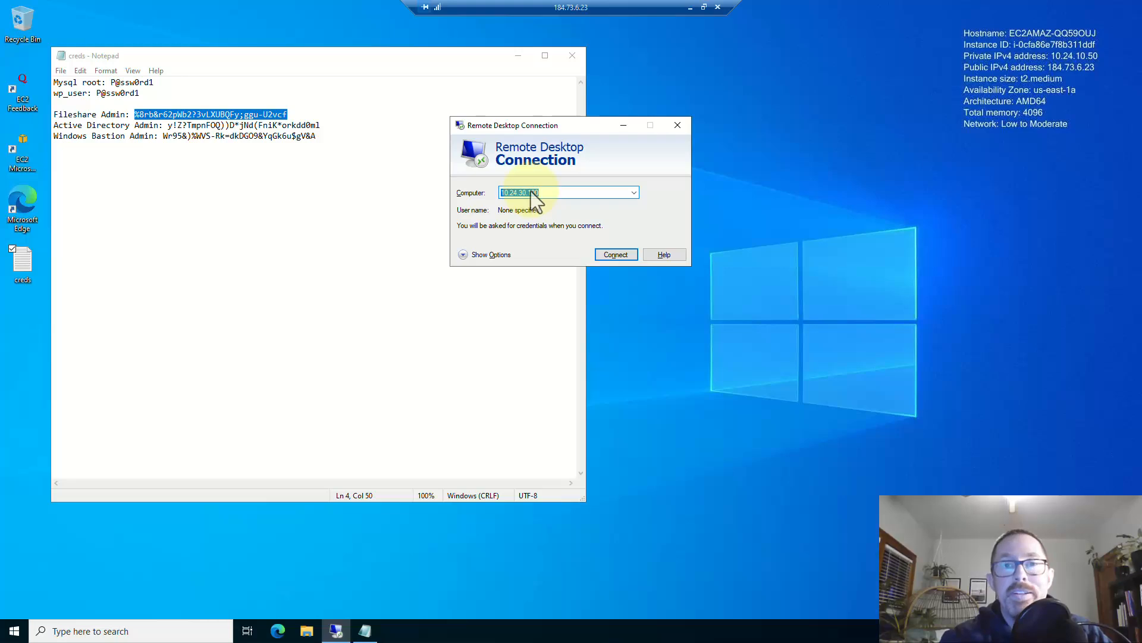
# Step: In the EC2 console, open Edit inbound rules for security group sg-0911c3999fafd0d2d (Marq-SMB-sg)
pyautogui.click(688, 8)
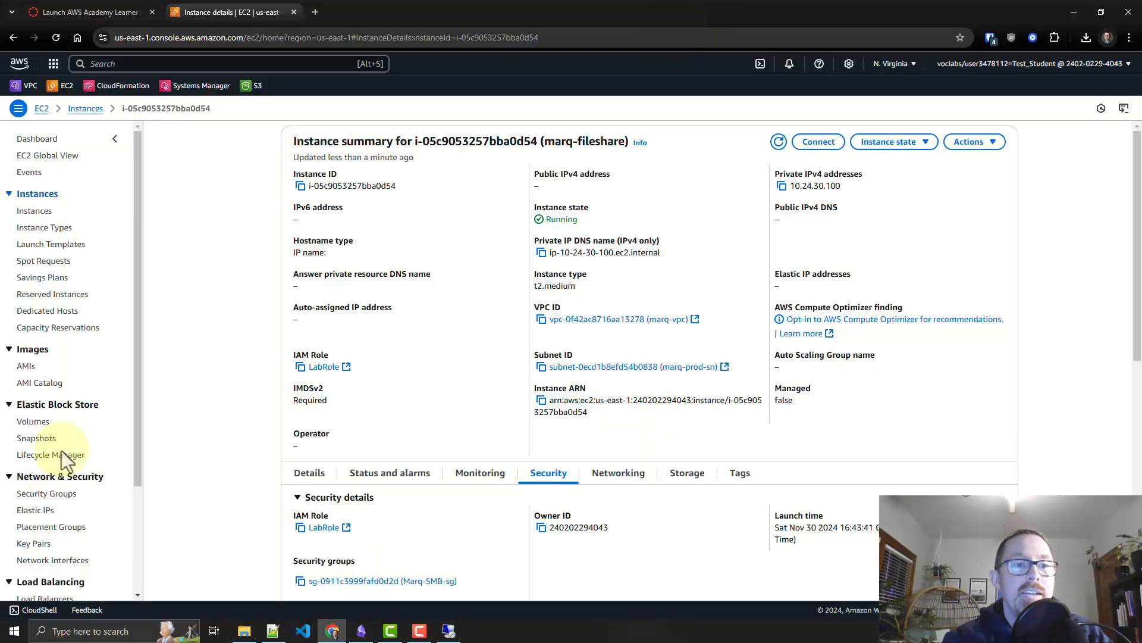
pyautogui.click(50, 495)
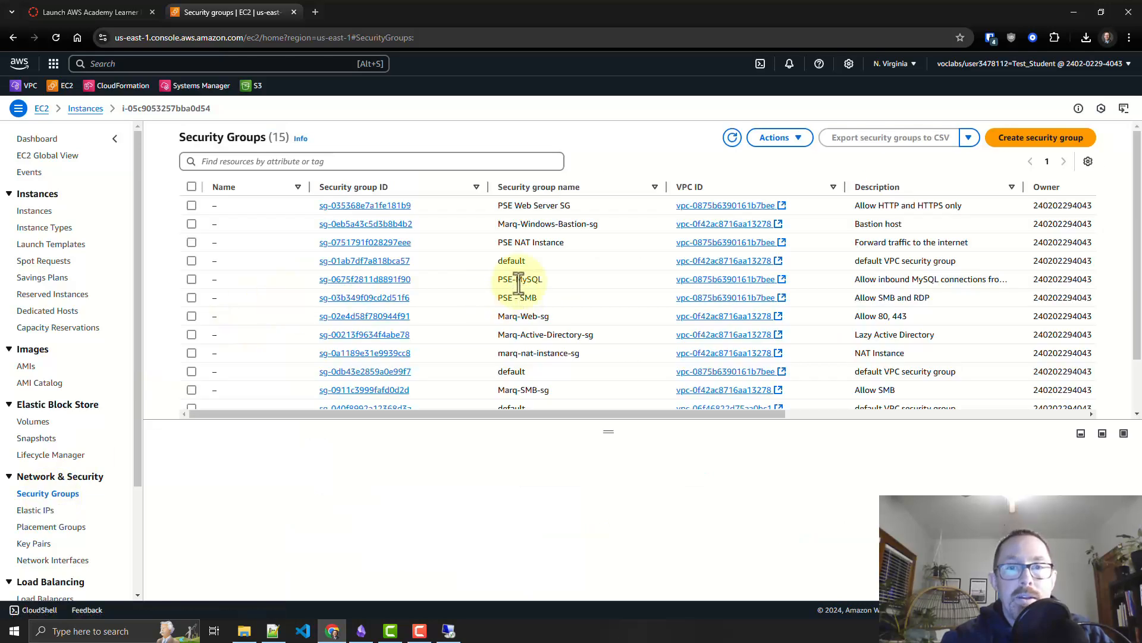
pyautogui.click(387, 391)
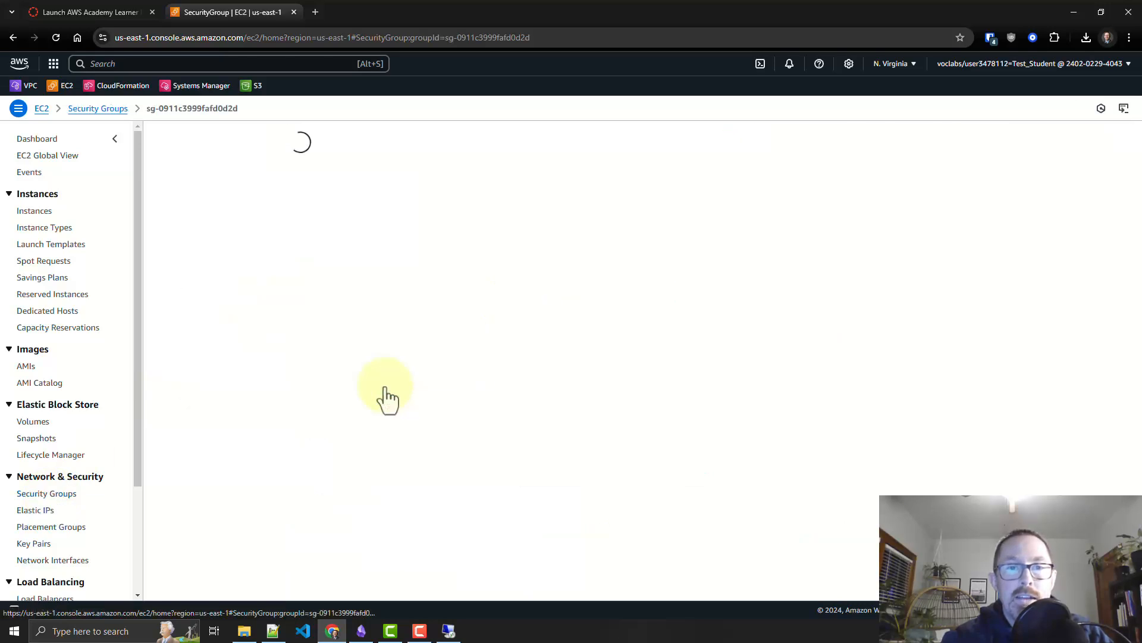
pyautogui.click(933, 347)
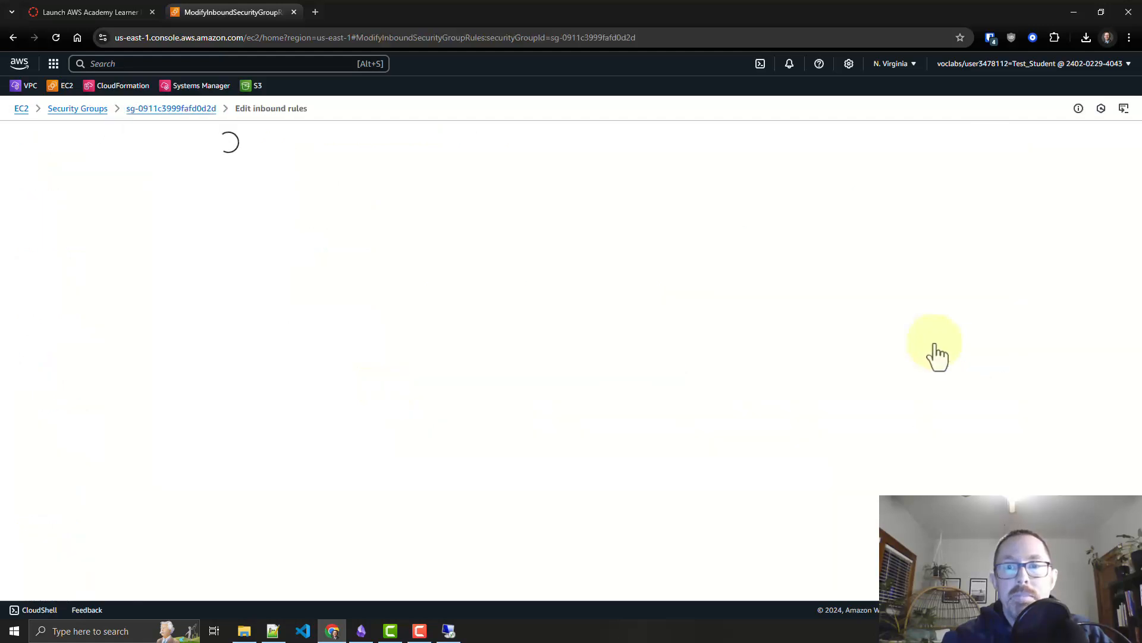
# Step: Add an RDP inbound rule on port 3389 with source 10.24.0.0/16 and save the rules
pyautogui.click(261, 356)
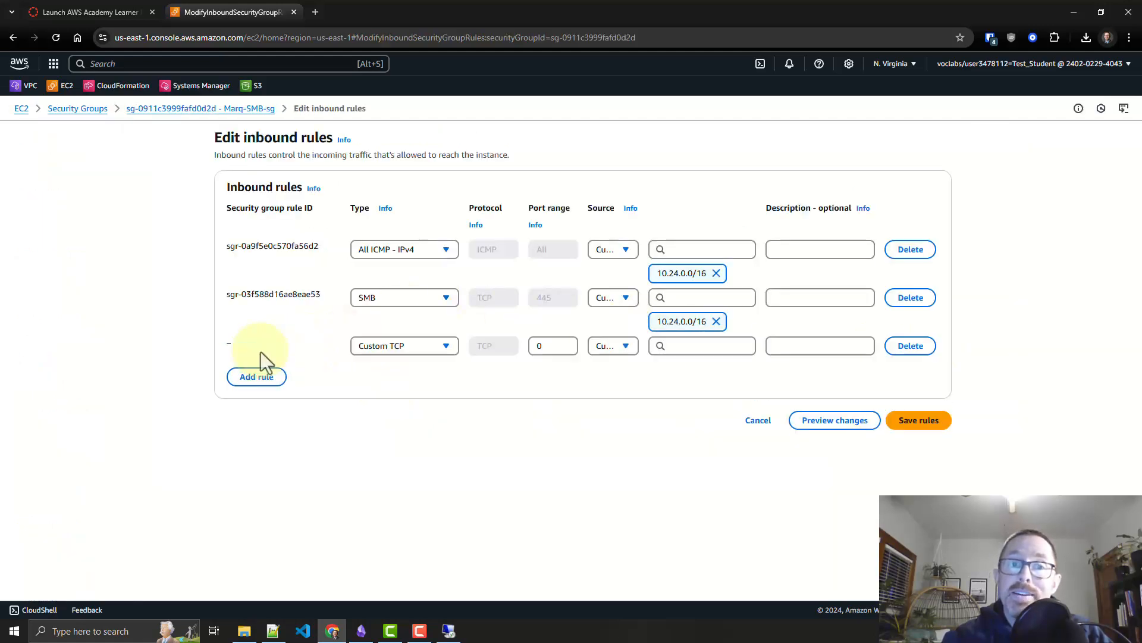
pyautogui.click(391, 356)
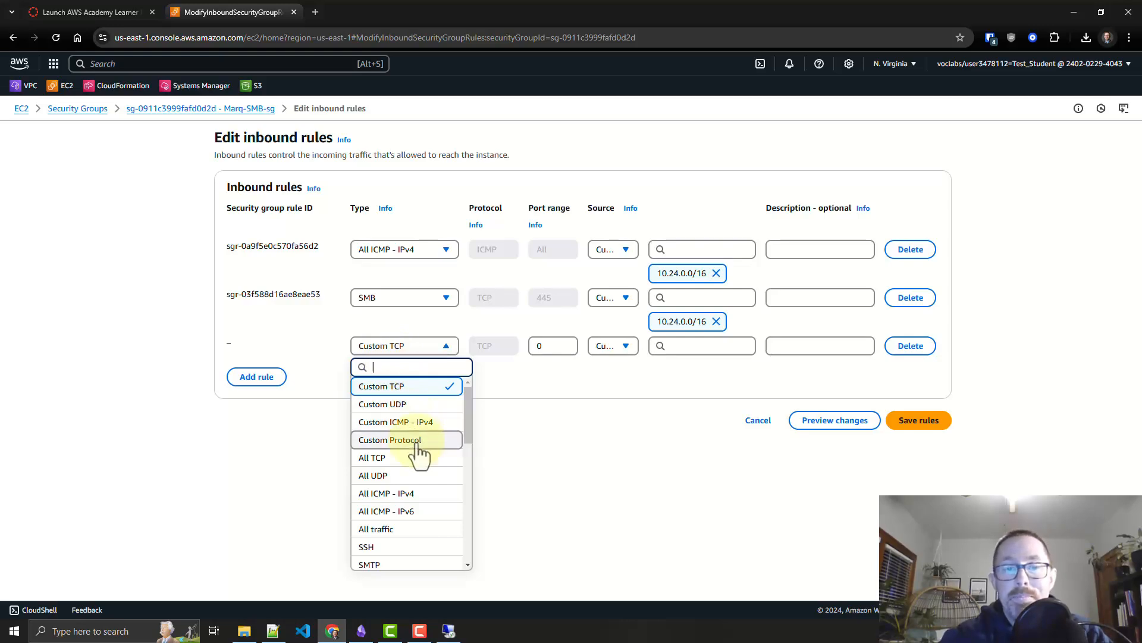
pyautogui.write('rdp')
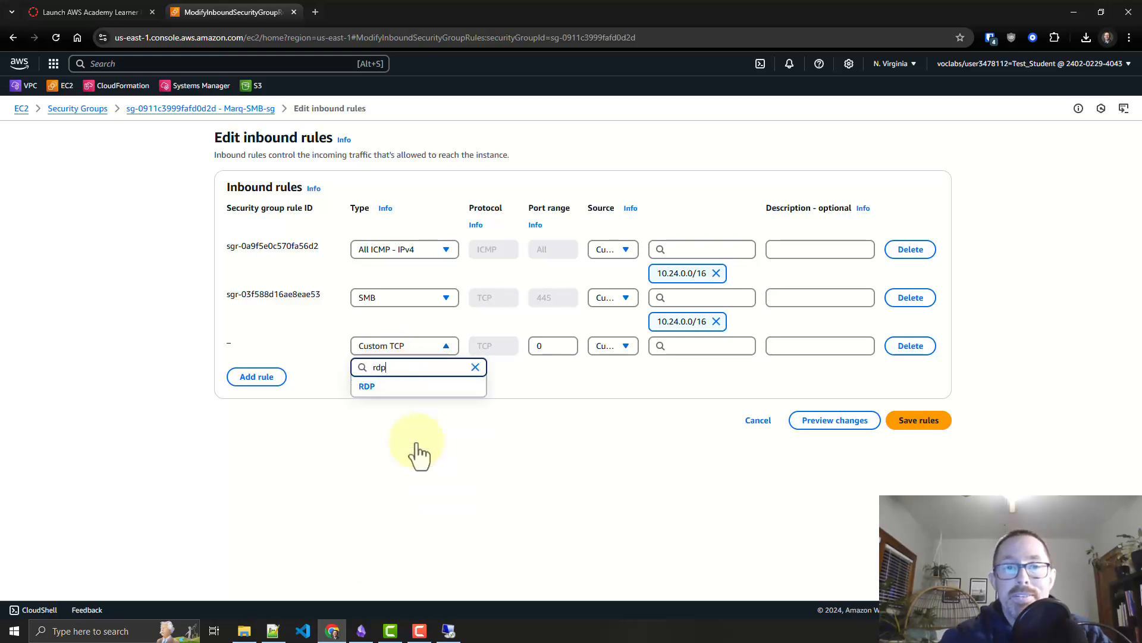
pyautogui.click(422, 394)
pyautogui.click(697, 347)
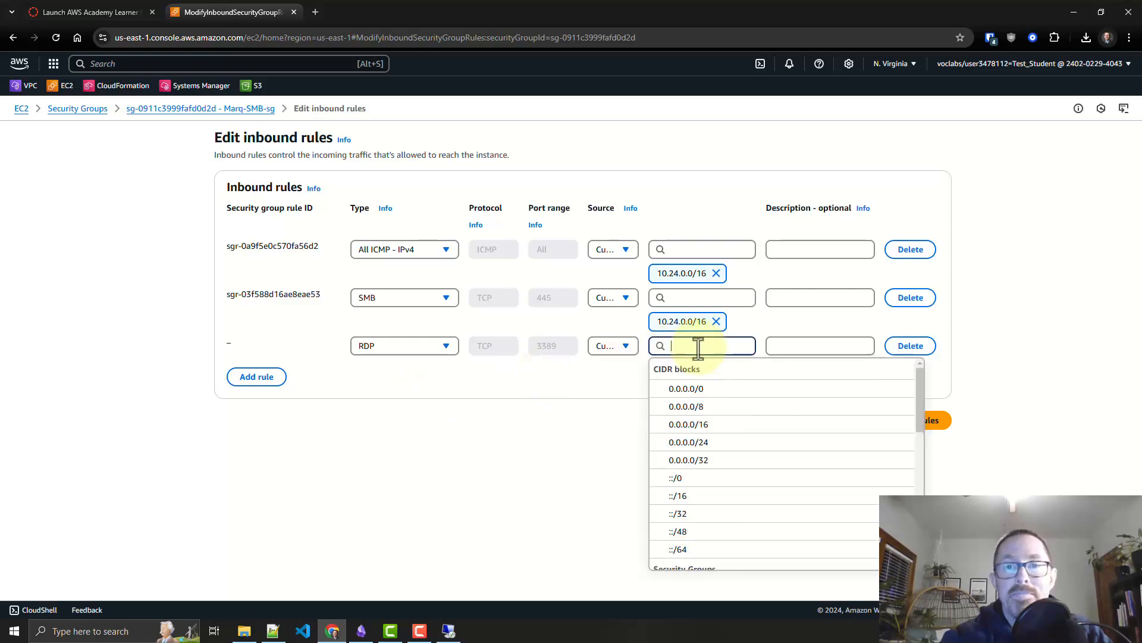
pyautogui.write('10.24')
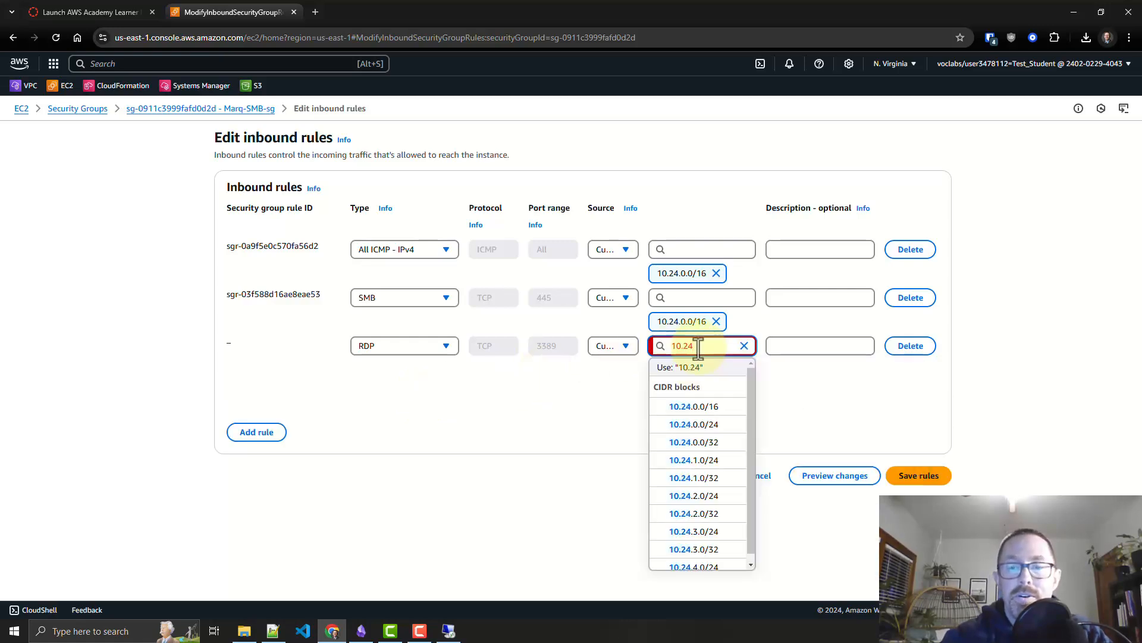
pyautogui.write('.0.0/16')
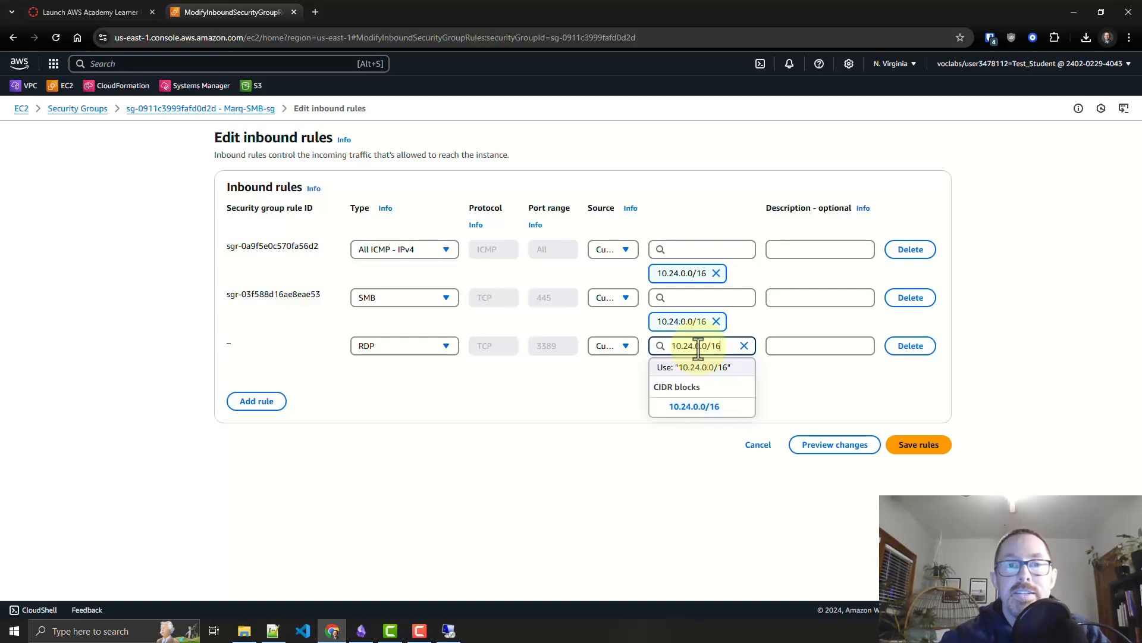
pyautogui.press('Return')
pyautogui.click(938, 451)
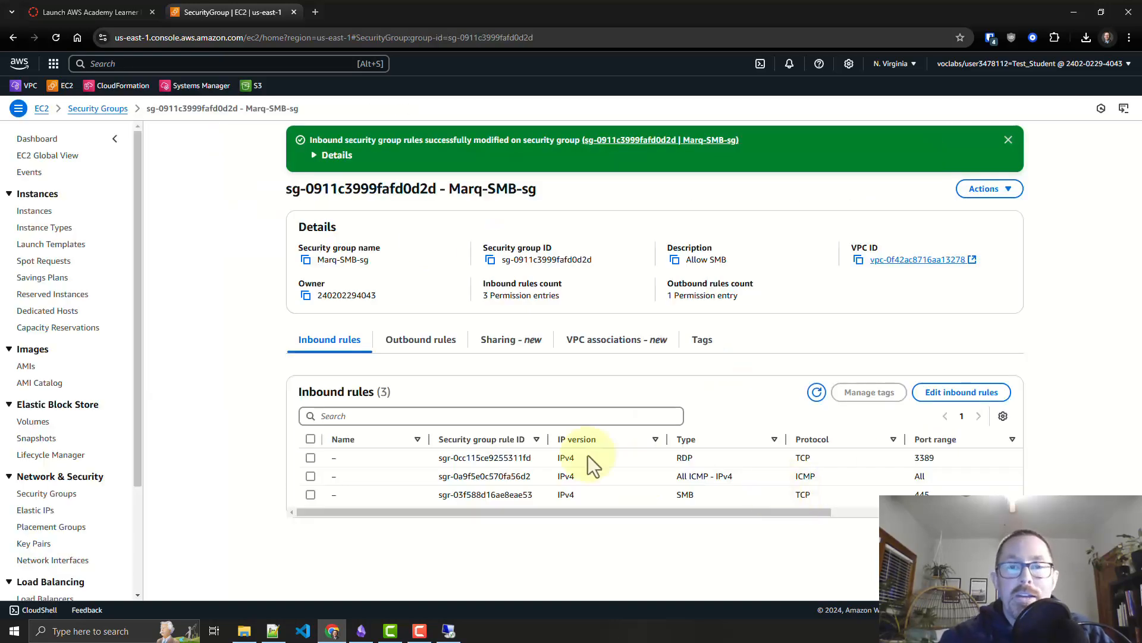
pyautogui.click(449, 631)
# Step: Connect to 10.24.30.100 and paste the copied Fileshare Admin value into the User name field
pyautogui.click(609, 257)
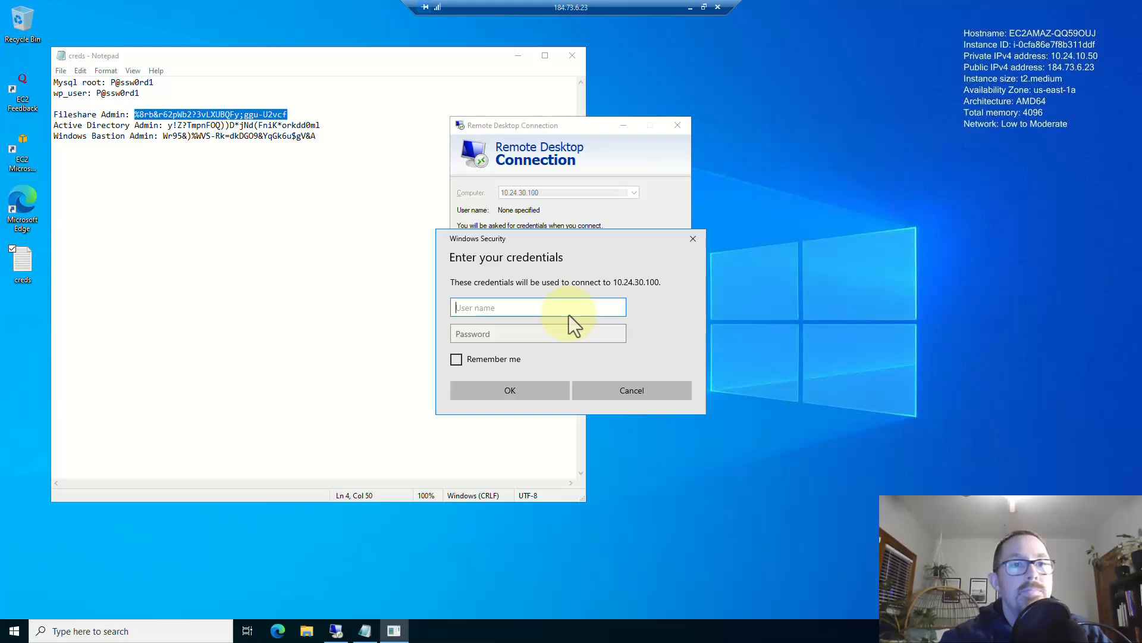
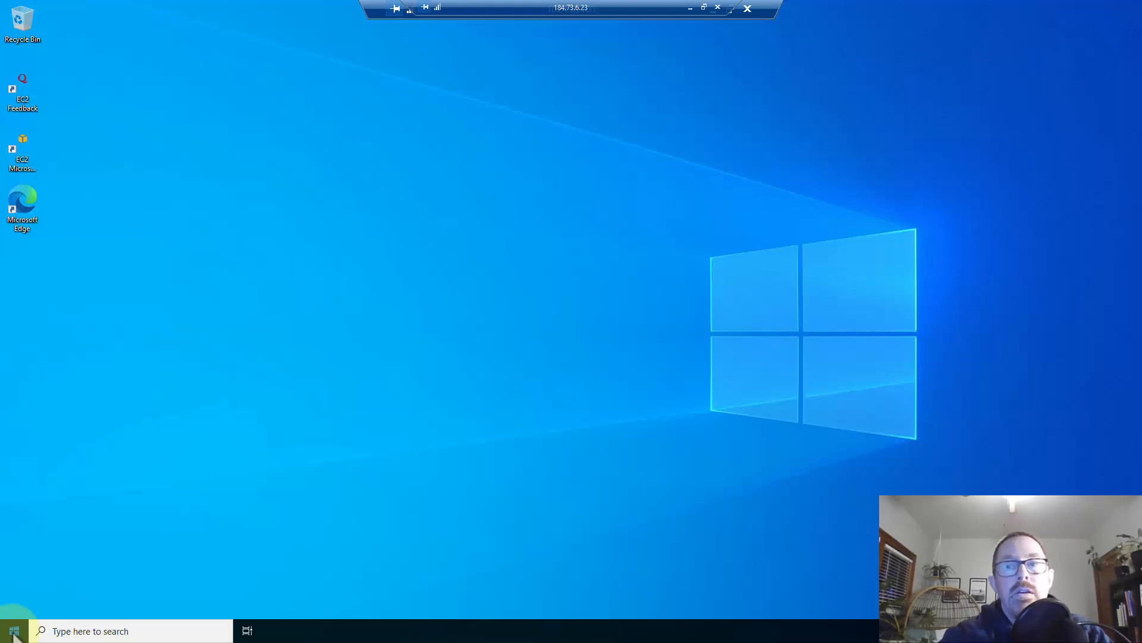
# Step: Make the PC discoverable on Network 2, then launch the Settings app from a 'settings' search
pyautogui.click(14, 632)
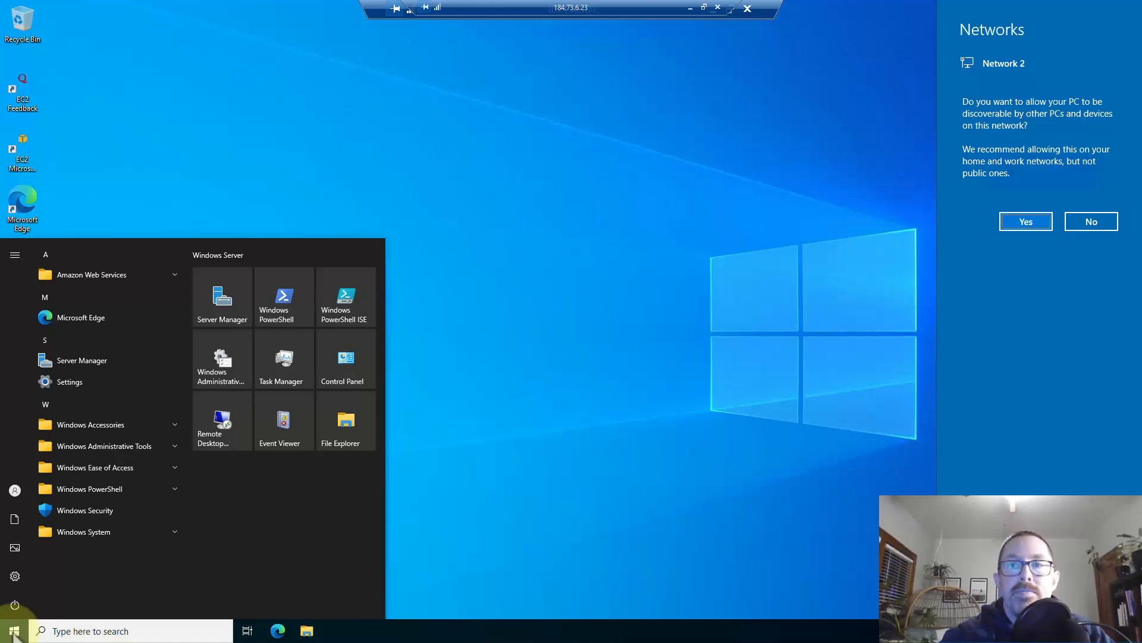
pyautogui.click(1042, 223)
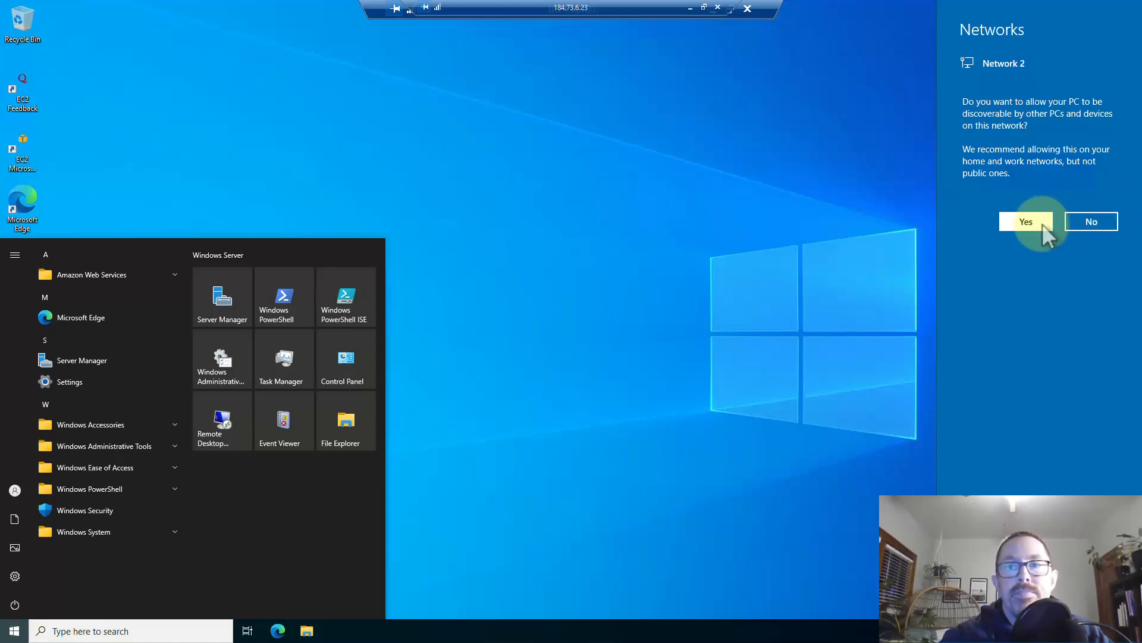
pyautogui.click(173, 629)
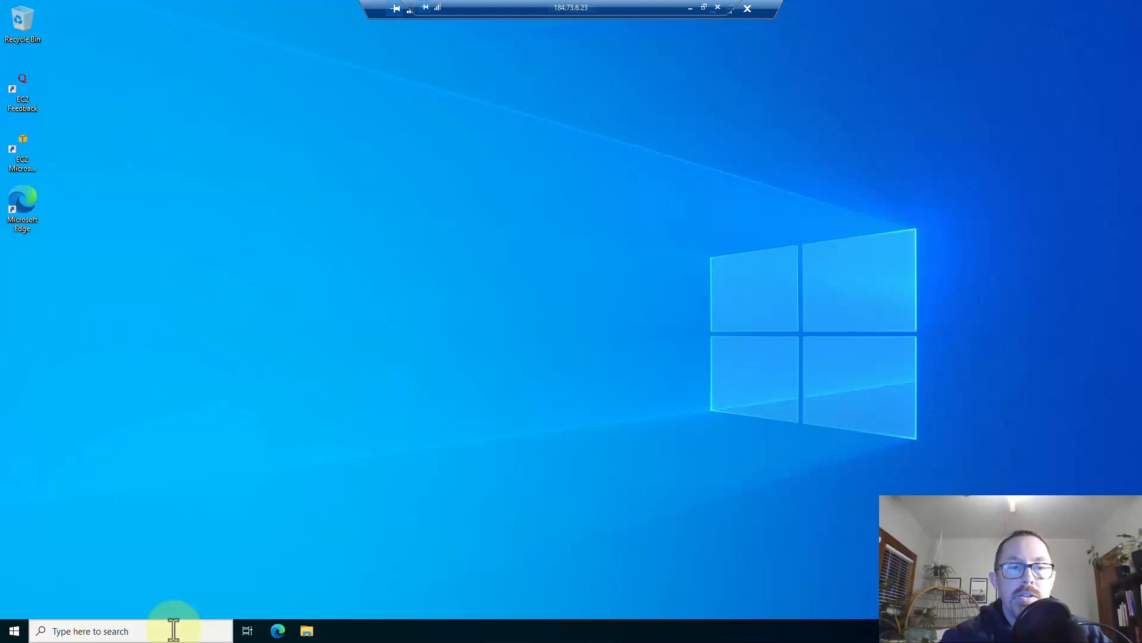
pyautogui.write('settings')
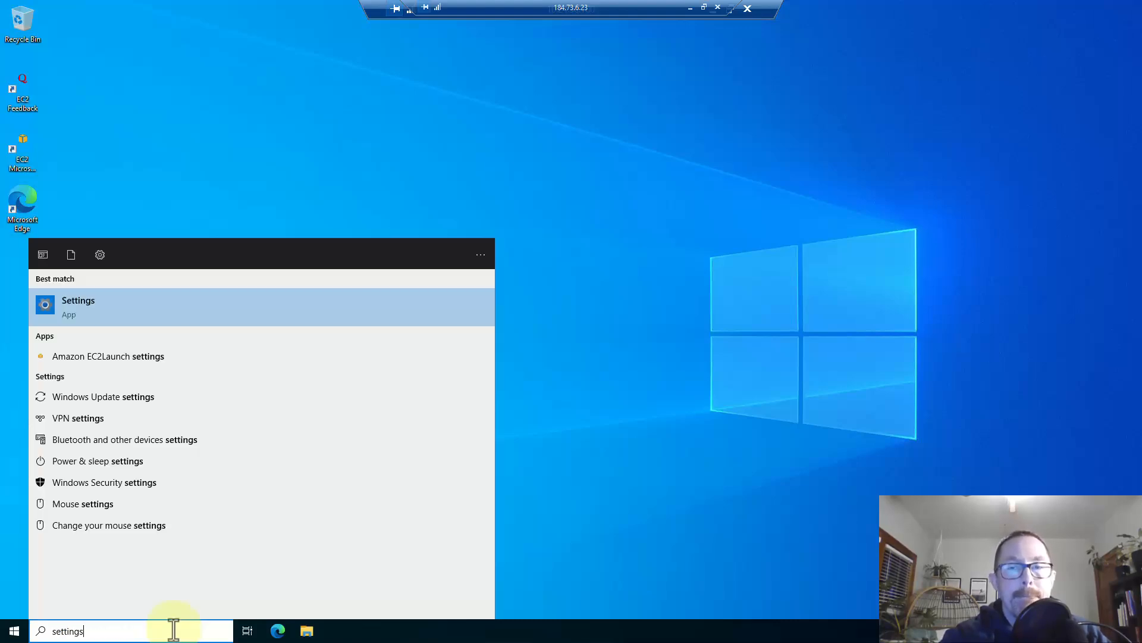
pyautogui.click(135, 303)
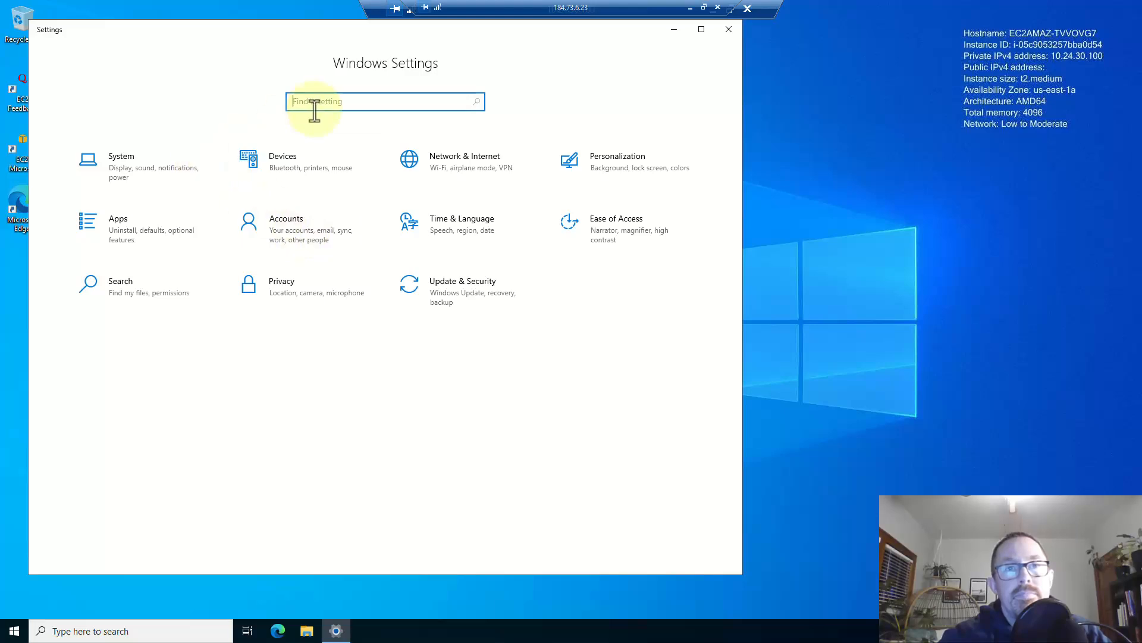
# Step: From About your PC, change the computer's membership from WORKGROUP to the marq.local domain
pyautogui.write('about')
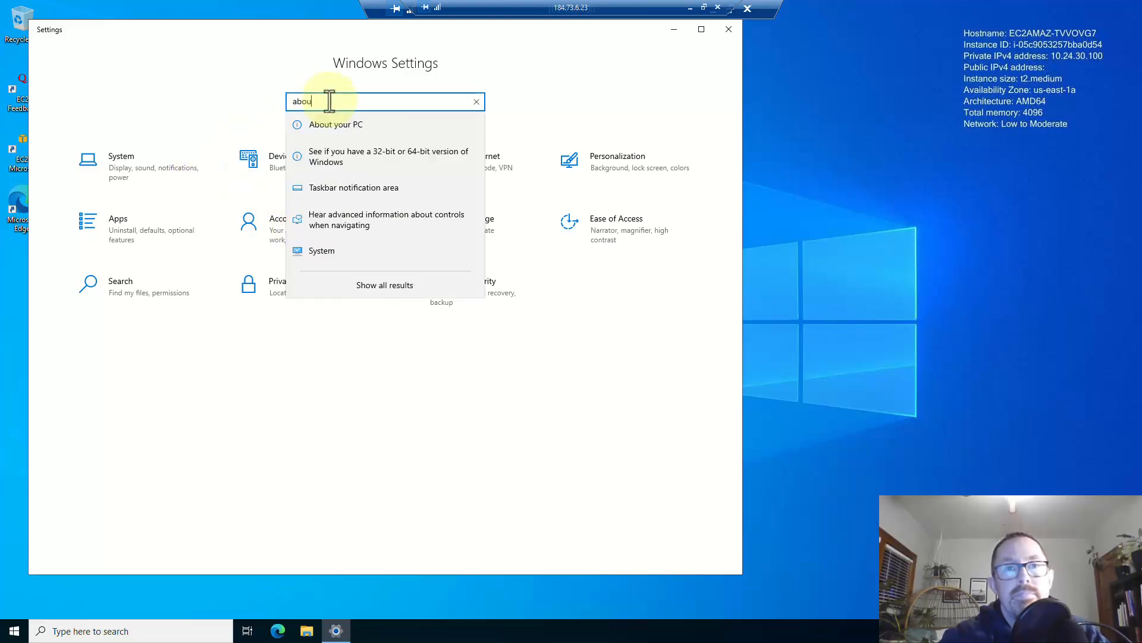
pyautogui.click(334, 125)
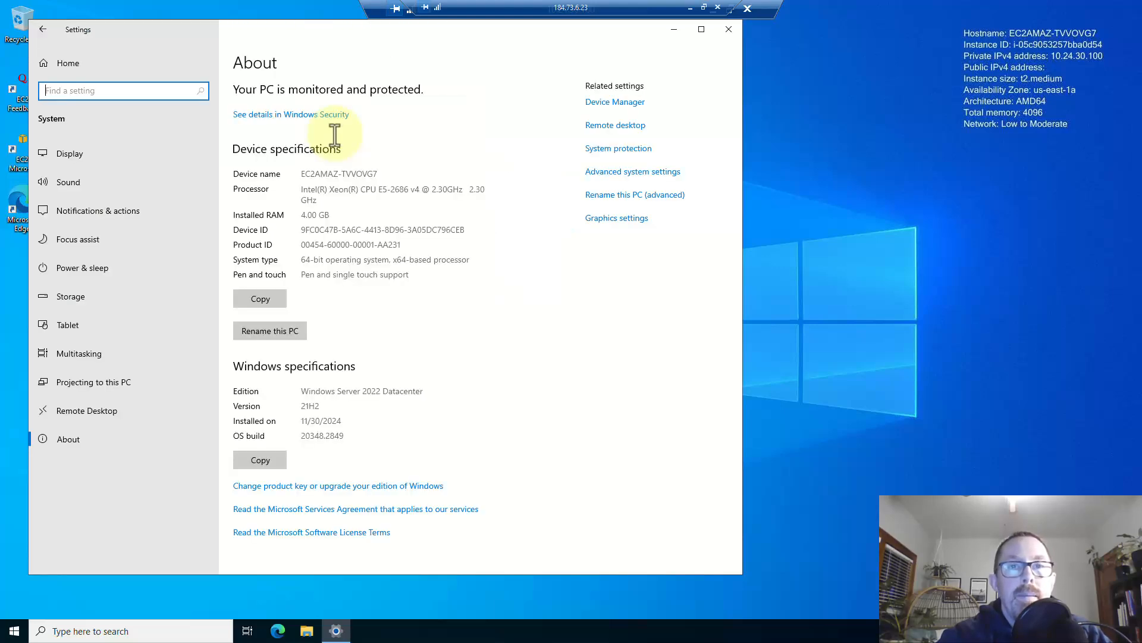
pyautogui.click(614, 196)
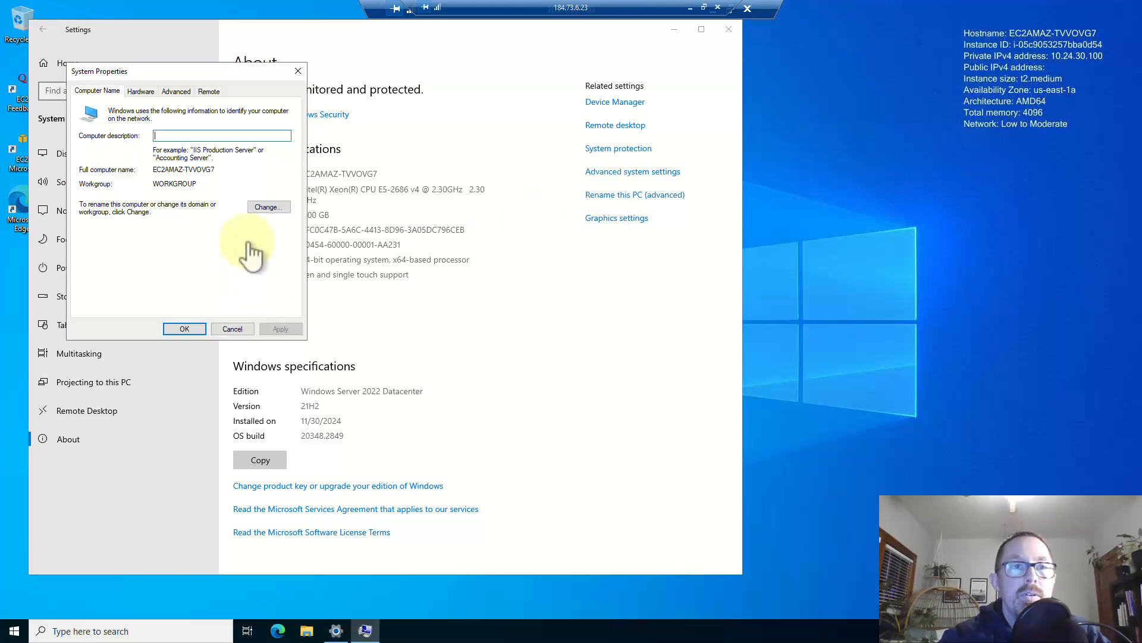
pyautogui.click(267, 207)
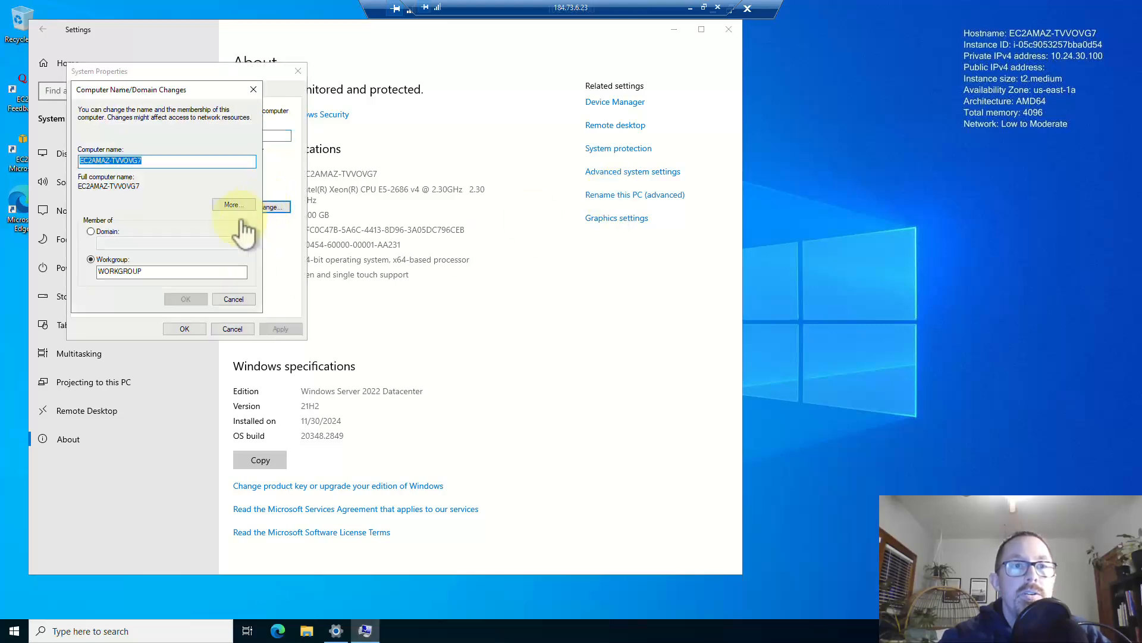
pyautogui.click(98, 231)
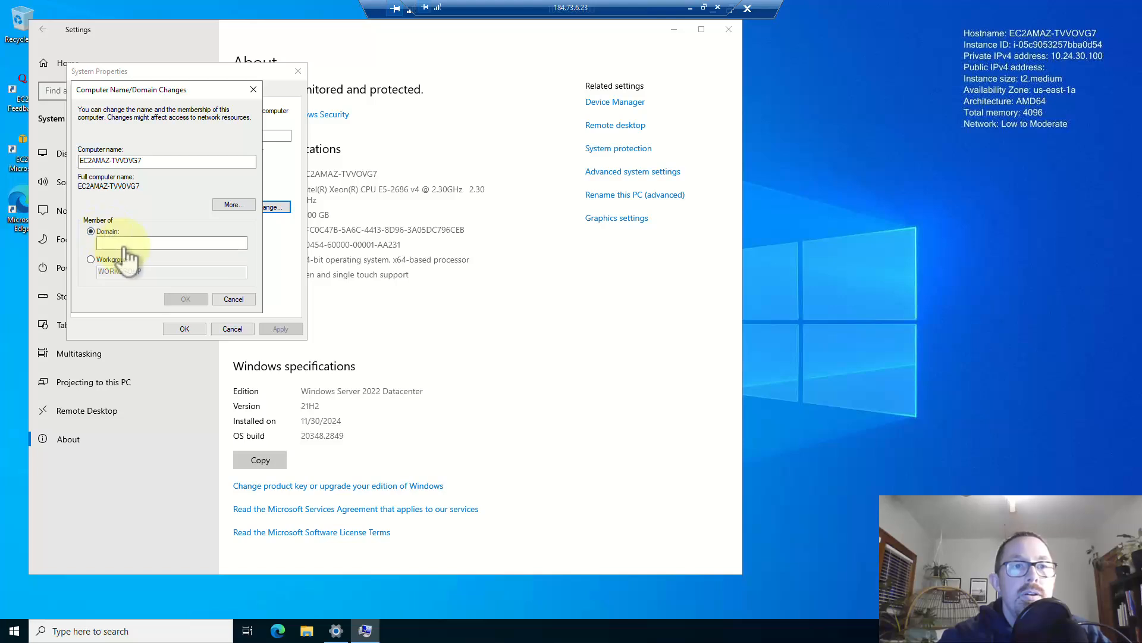
pyautogui.write('marq')
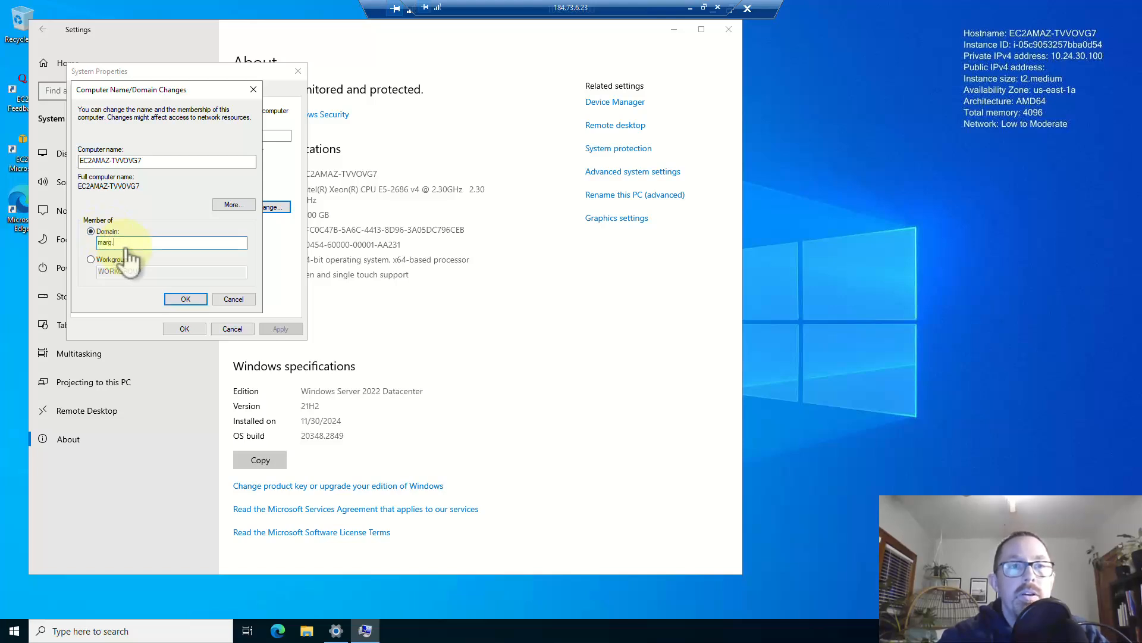
pyautogui.write('.local')
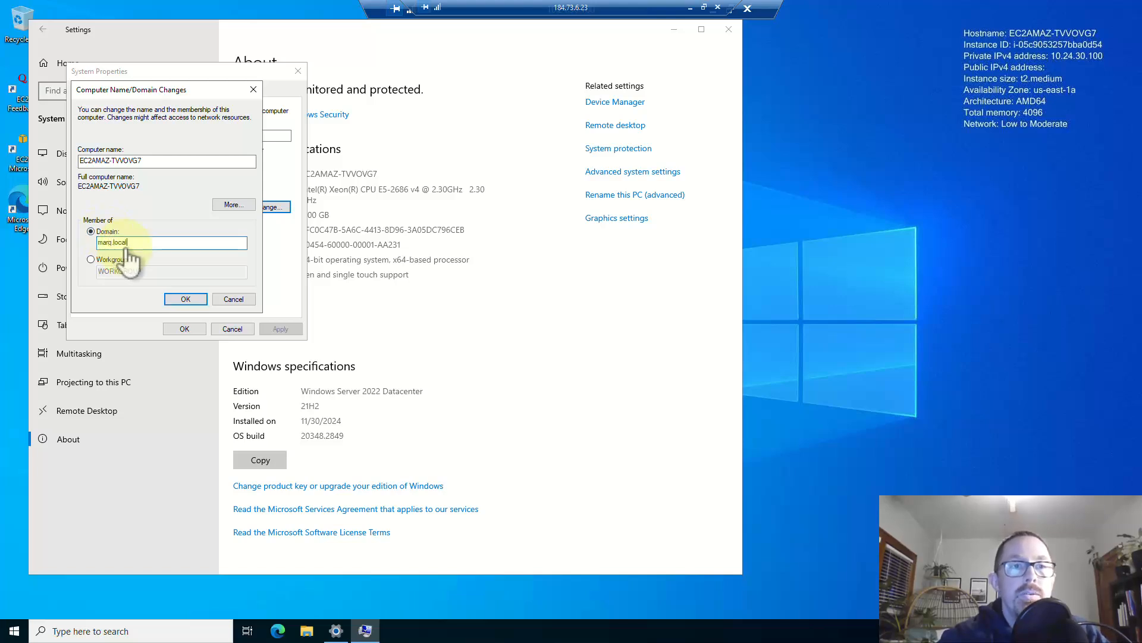
pyautogui.click(185, 301)
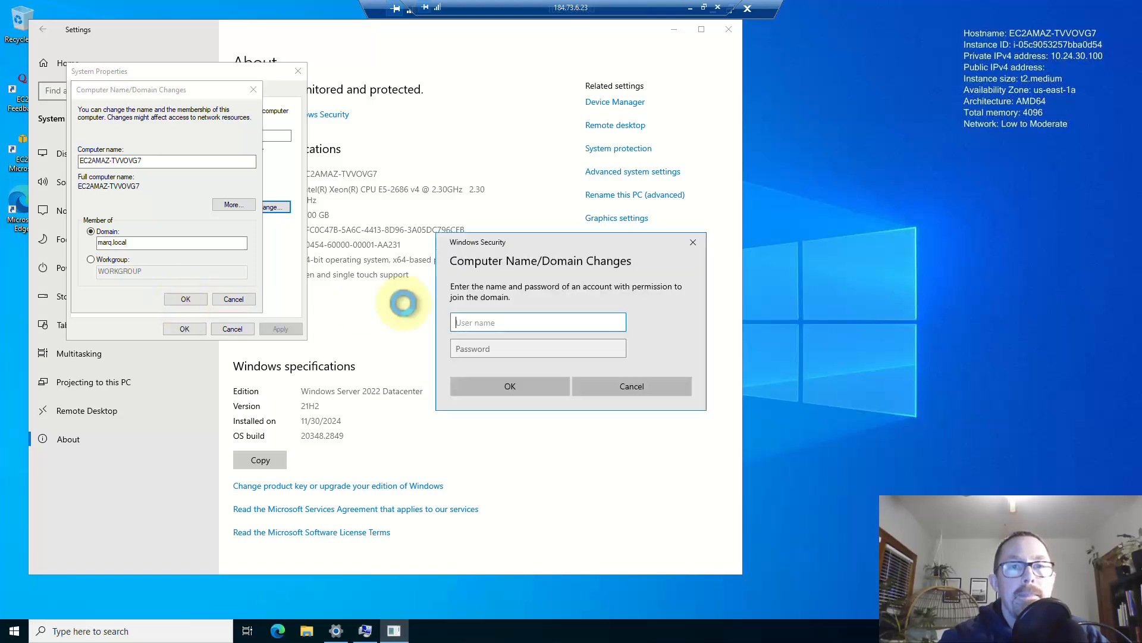
# Step: Enter the domain admin account's user name and password to authorise joining marq.local
pyautogui.click(460, 322)
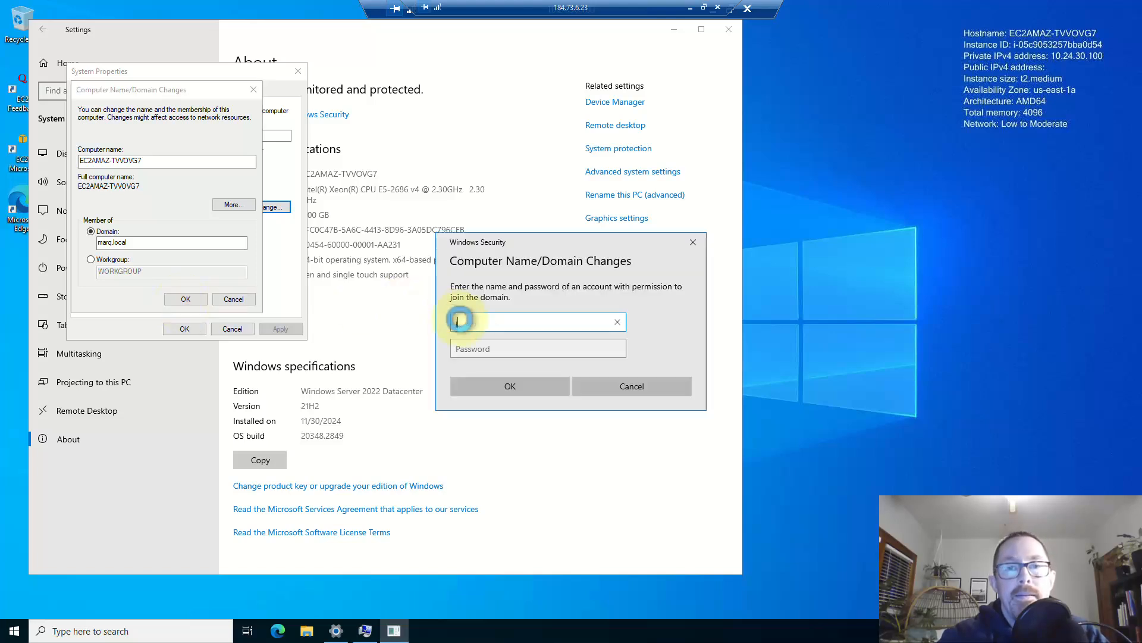
pyautogui.press('Tab')
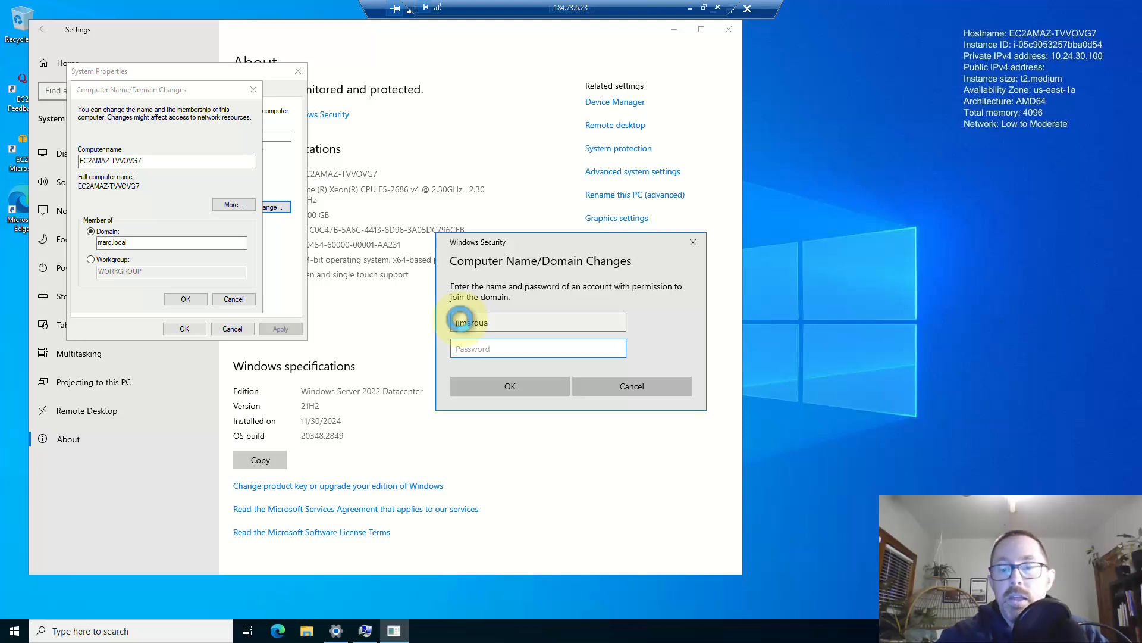
pyautogui.write('••')
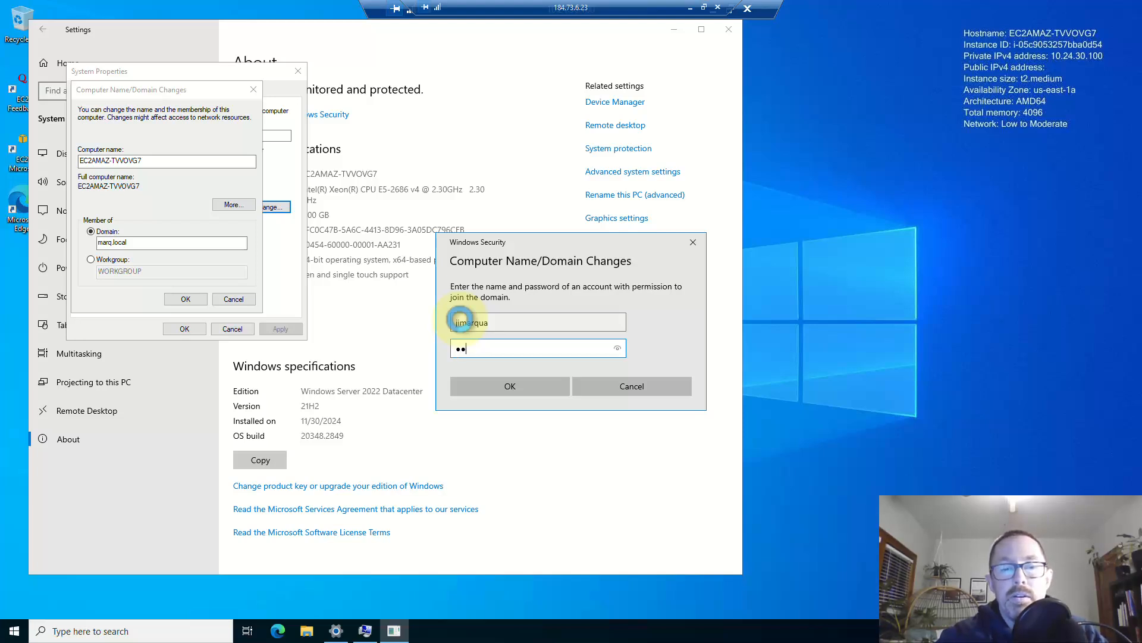
pyautogui.write('•••••')
pyautogui.press('Return')
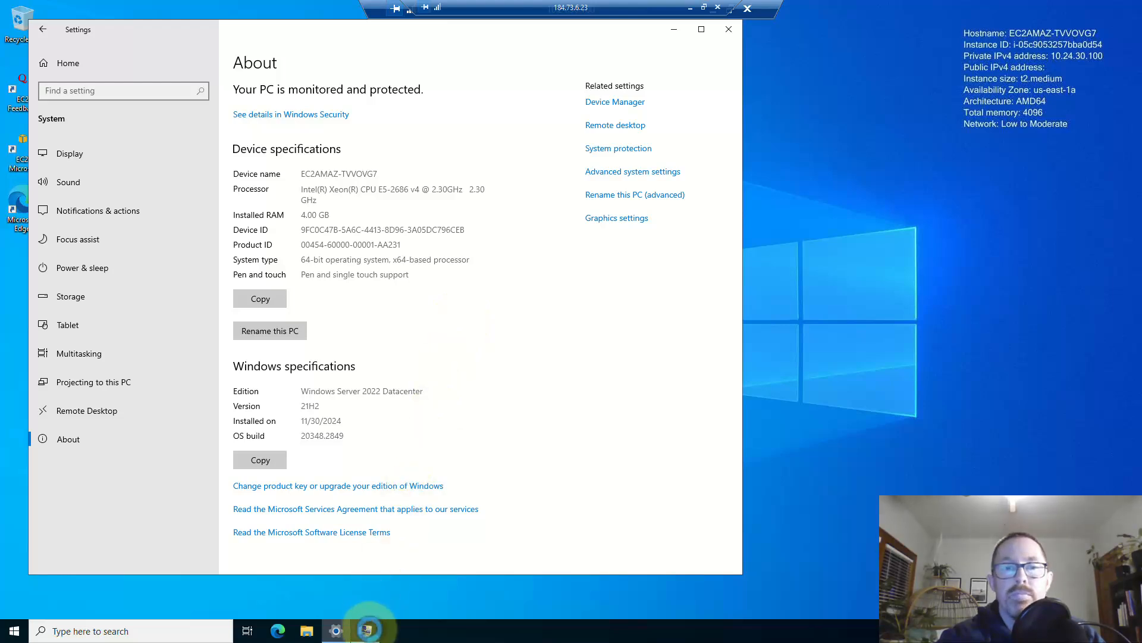
pyautogui.moveTo(369, 629)
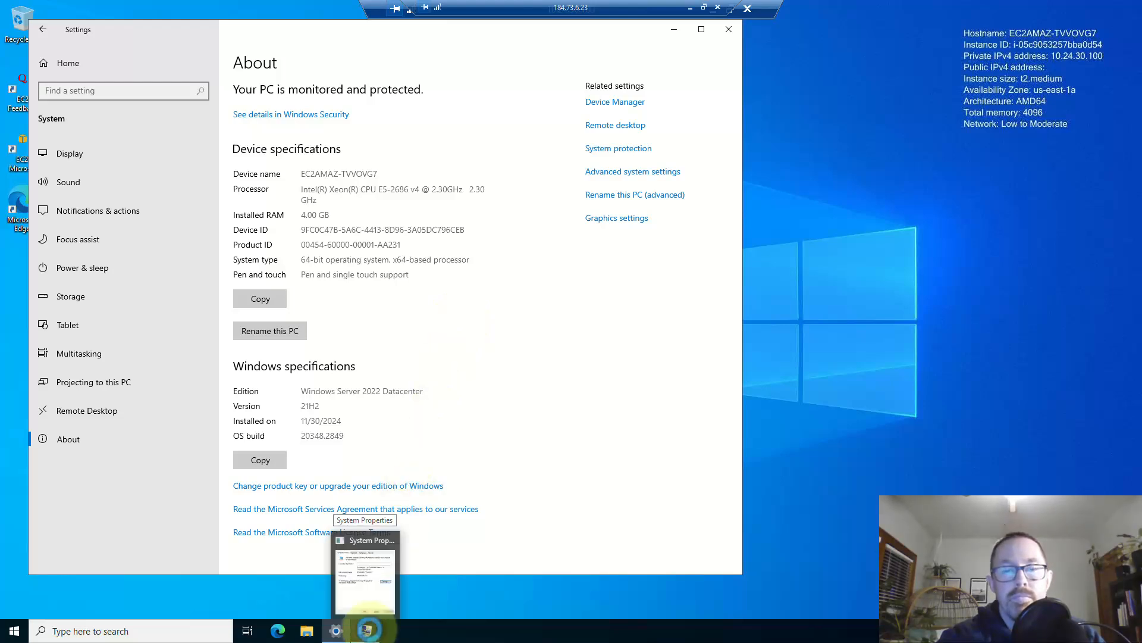
# Step: Acknowledge the marq.local welcome and restart notices, close System Properties, and restart now
pyautogui.click(369, 629)
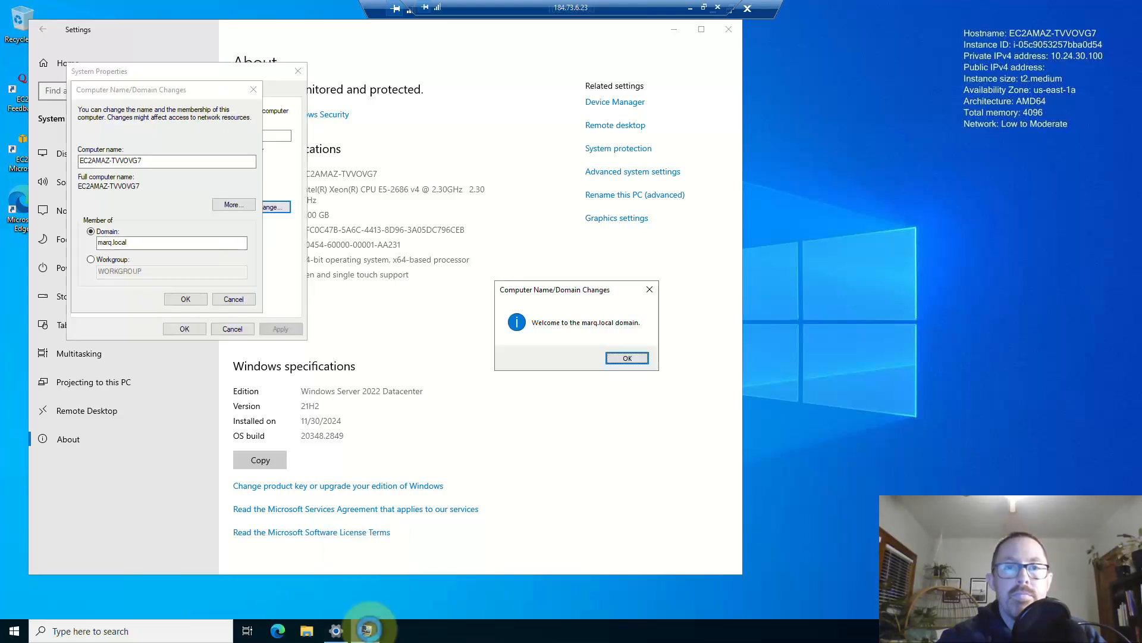
pyautogui.click(625, 358)
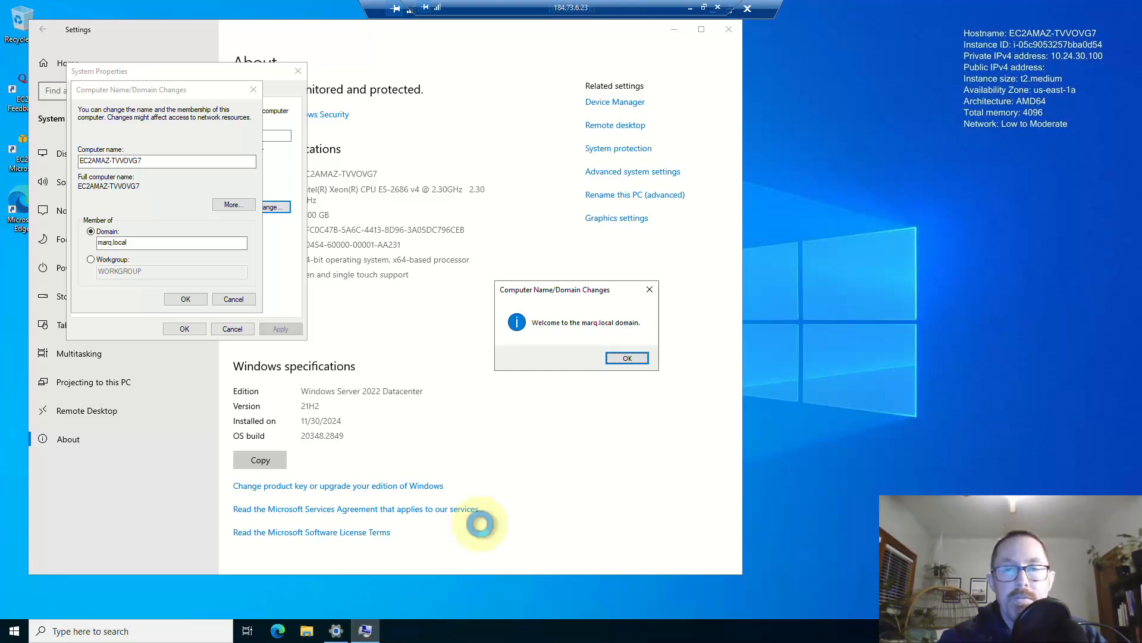
pyautogui.click(628, 357)
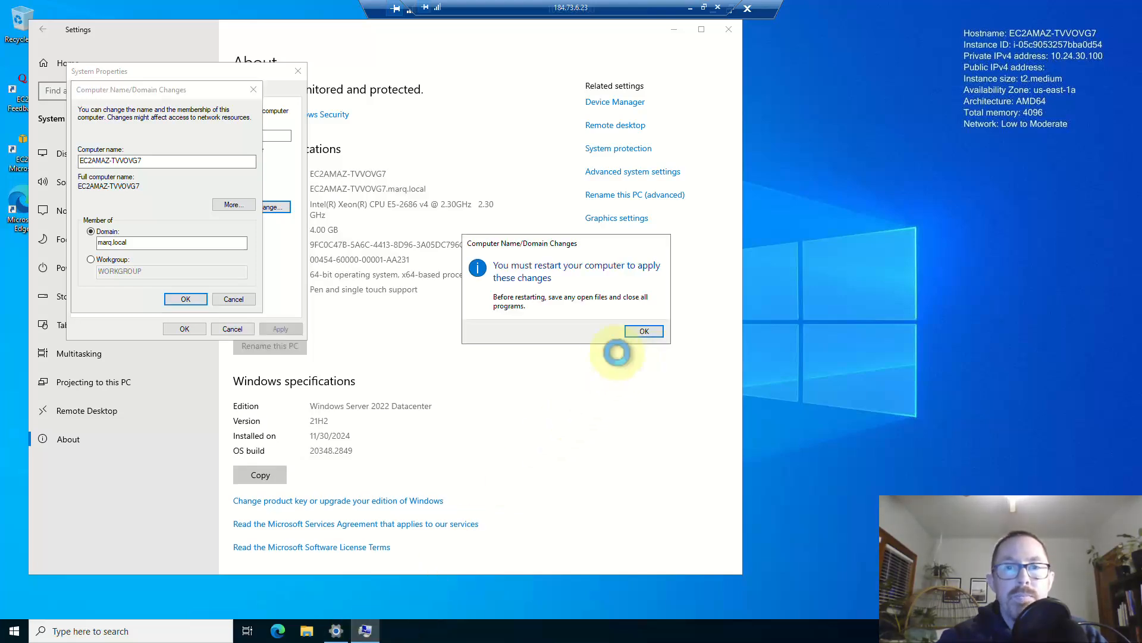
pyautogui.click(640, 329)
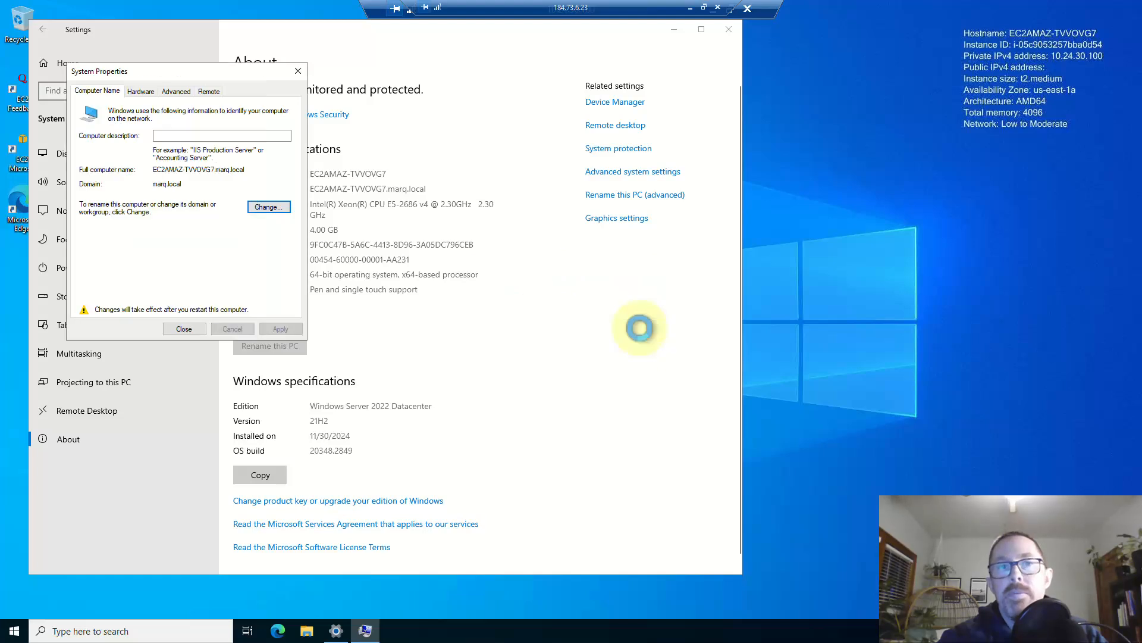
pyautogui.click(195, 330)
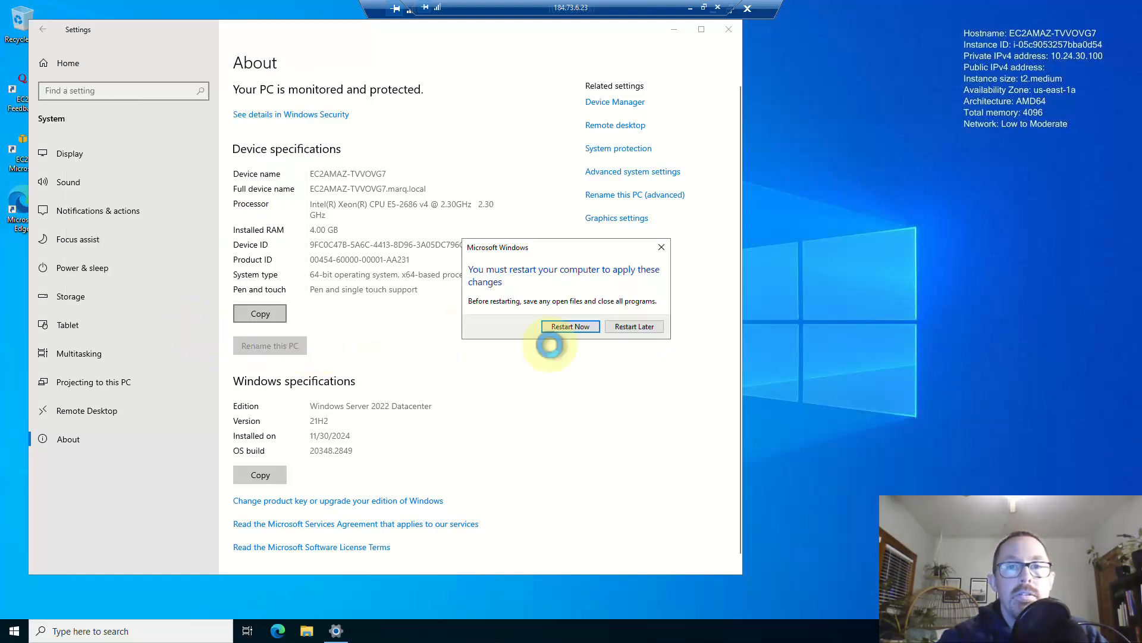
pyautogui.click(574, 325)
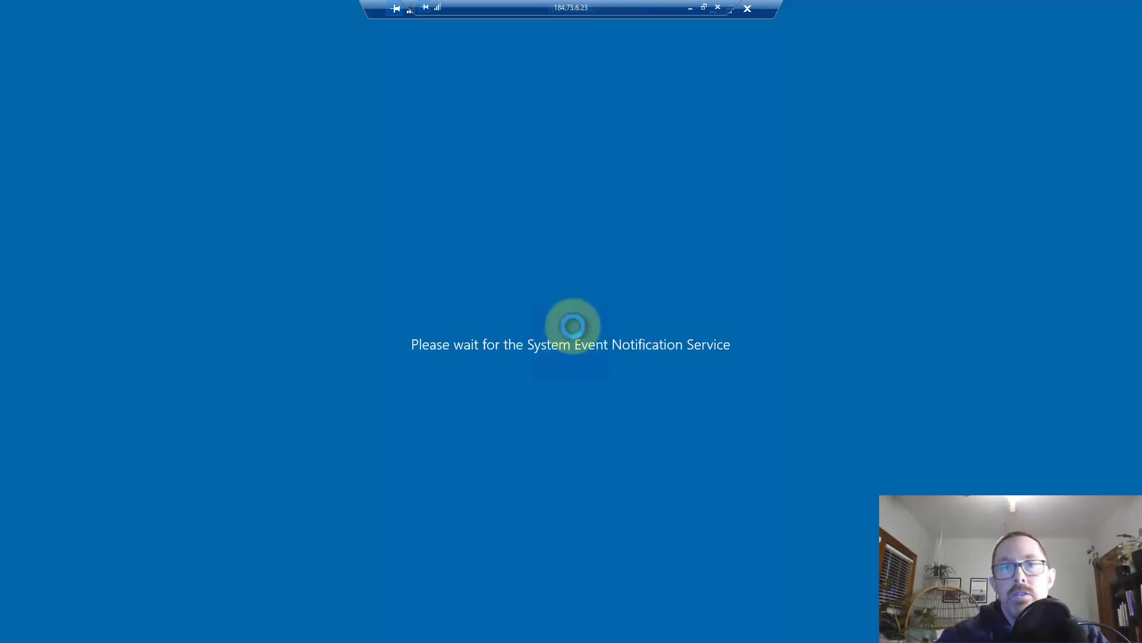
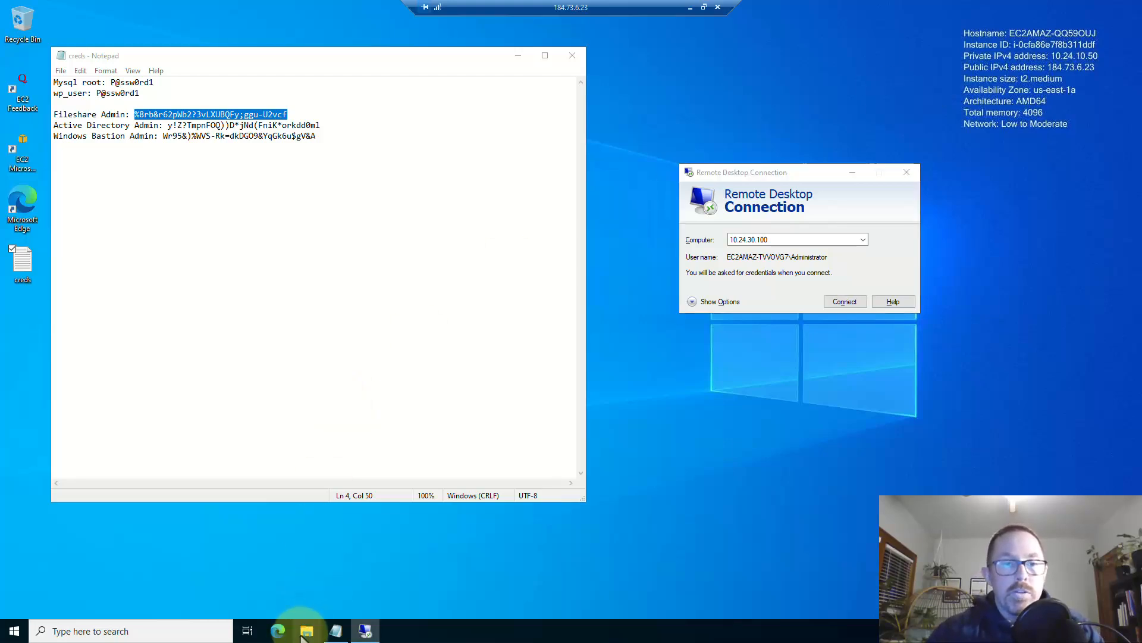
# Step: Launch File Explorer from the taskbar on the bastion to view Quick access
pyautogui.click(305, 632)
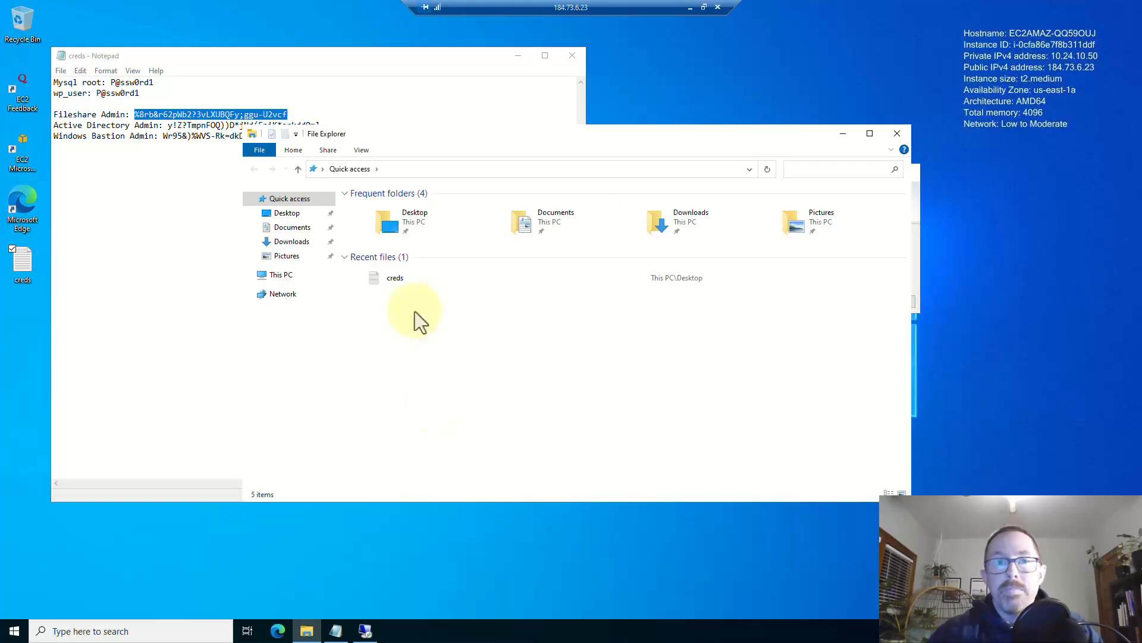
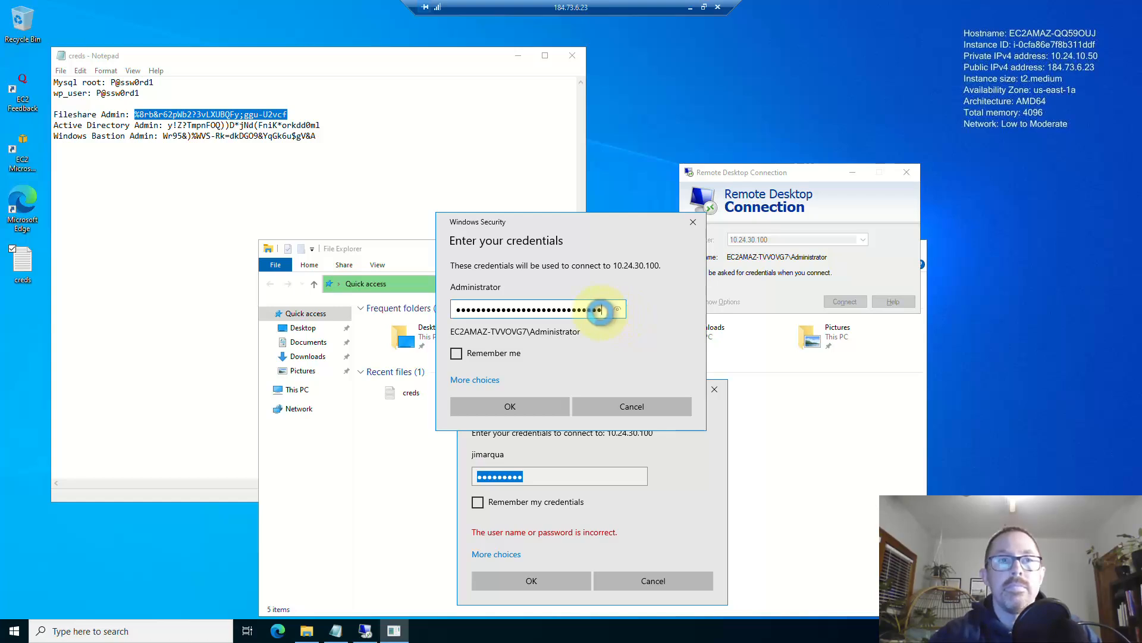
# Step: Submit the Administrator credentials and accept the certificate to connect to 10.24.30.100
pyautogui.click(526, 408)
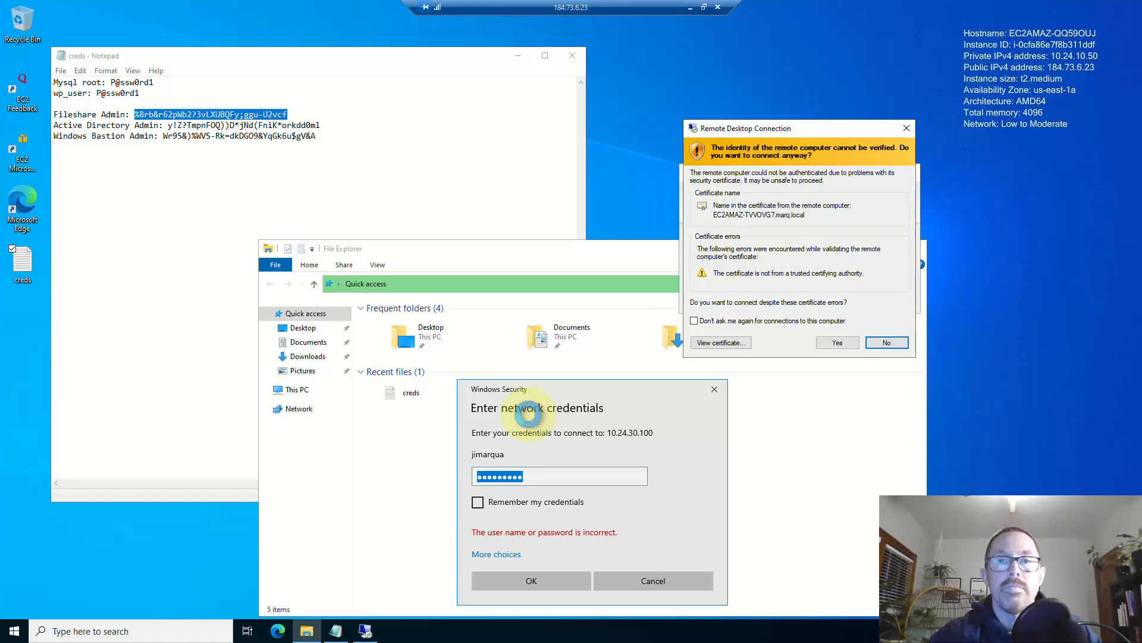
pyautogui.click(837, 342)
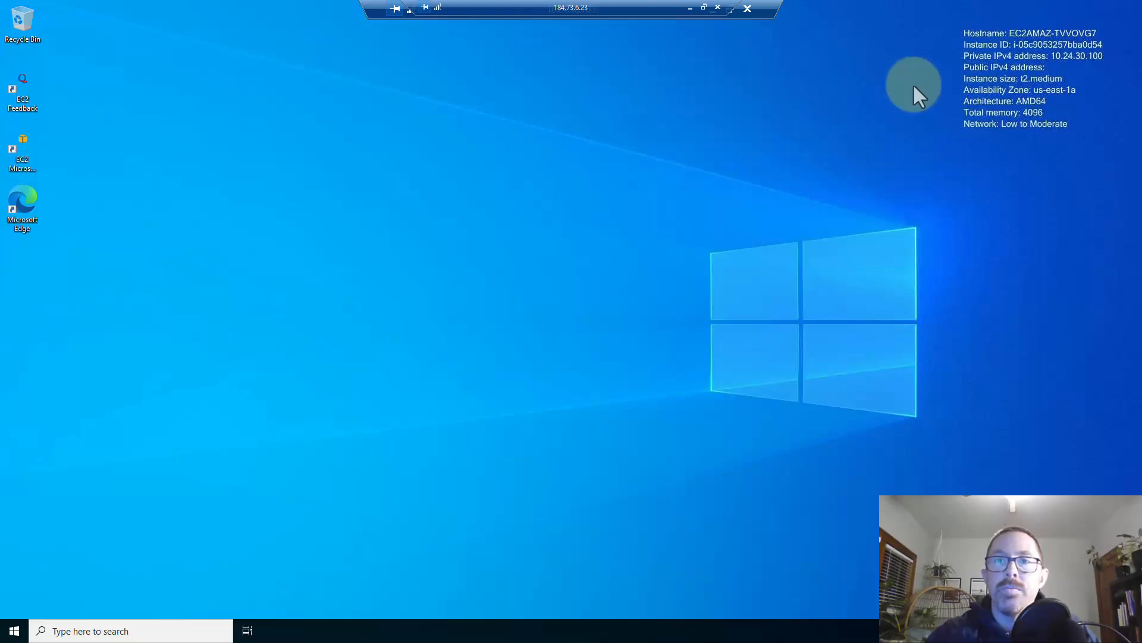
# Step: Open Settings' About your PC page and confirm the device name EC2AMAZ-TVVOVG7.marq.local
pyautogui.click(14, 632)
pyautogui.write('s')
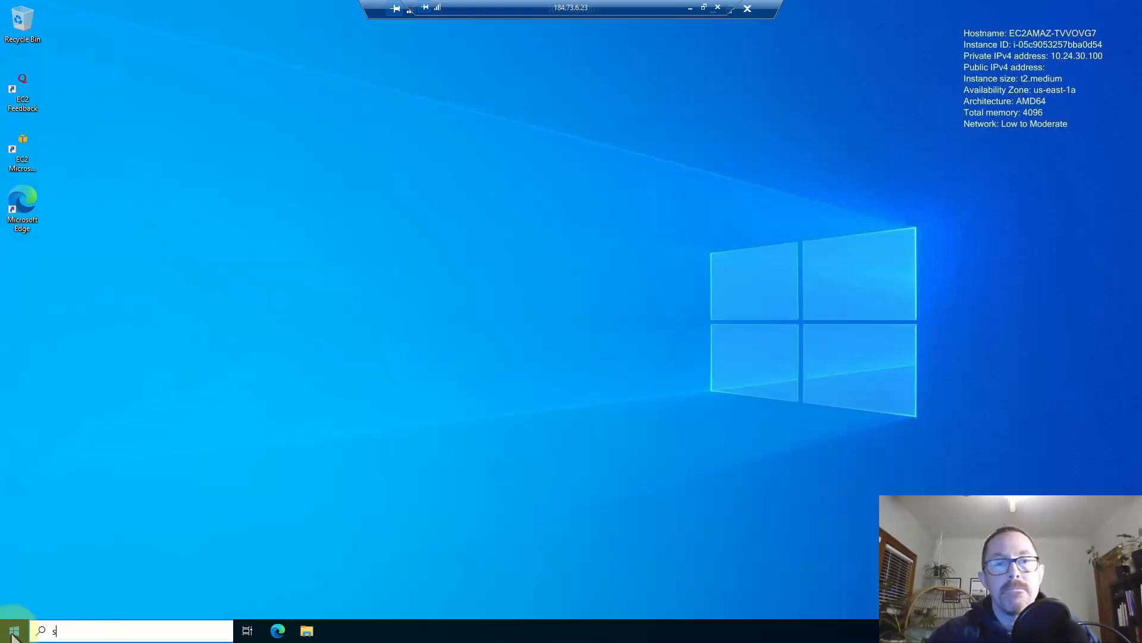
pyautogui.write('ettings')
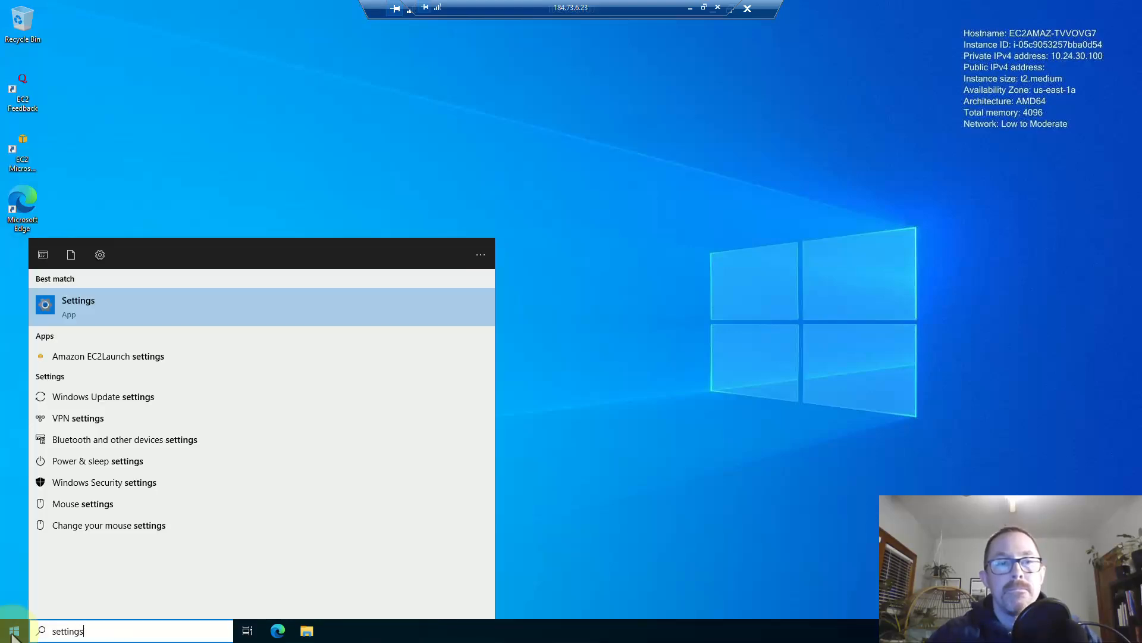
pyautogui.press('Return')
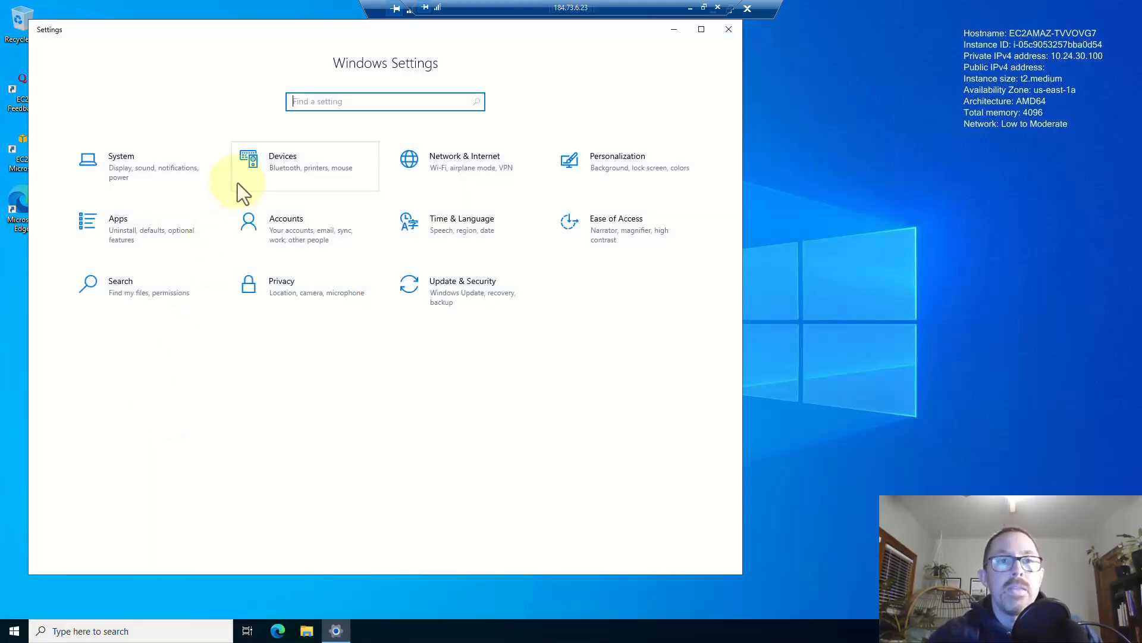
pyautogui.click(307, 108)
pyautogui.write('about')
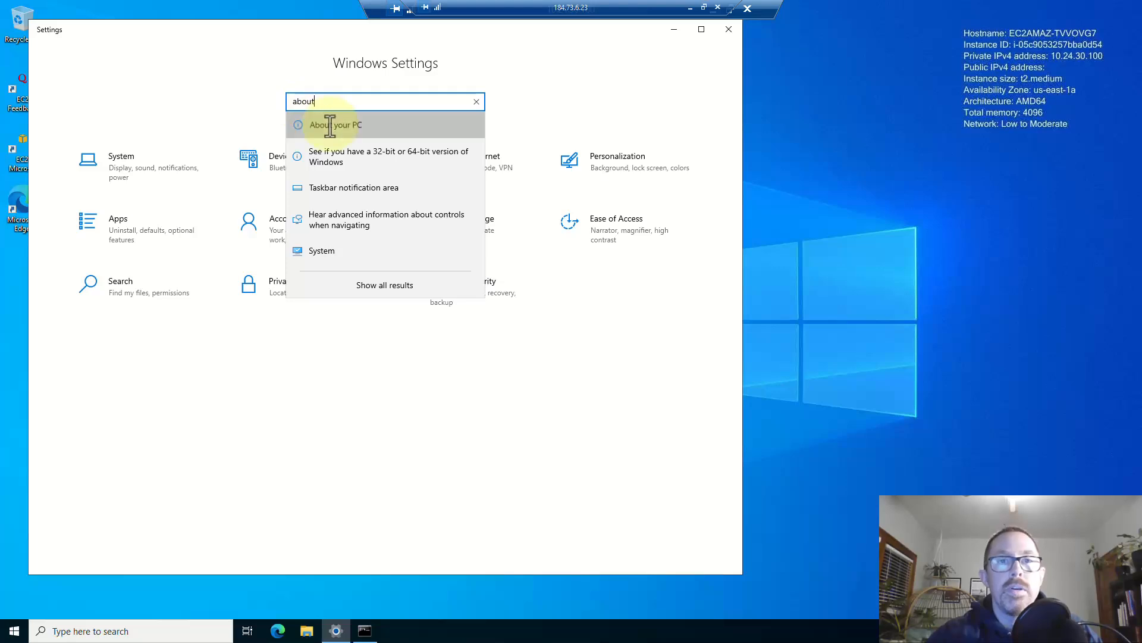
pyautogui.click(330, 126)
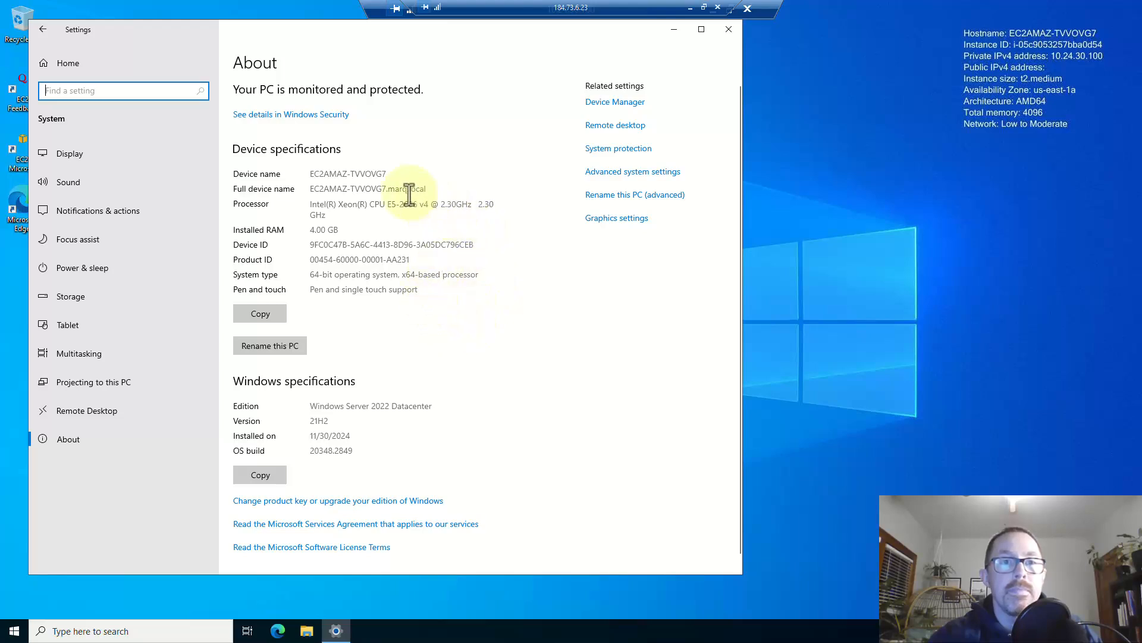
pyautogui.moveTo(388, 189); pyautogui.dragTo(443, 192)
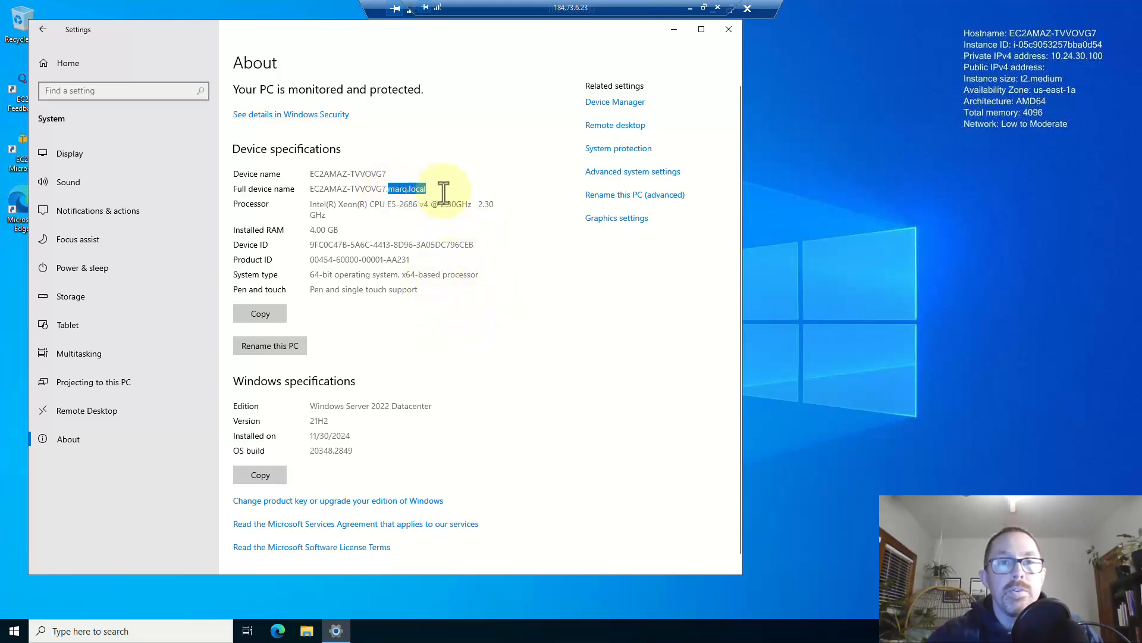
pyautogui.click(443, 190)
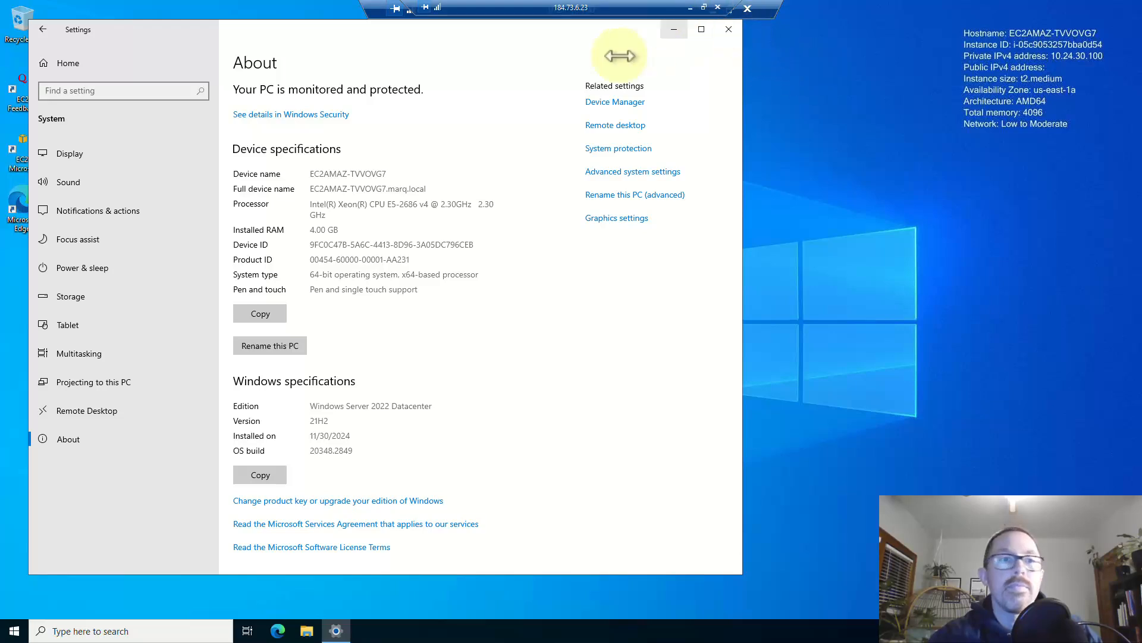
# Step: Browse File Explorer to the server's shares at \\10.24.30.100
pyautogui.click(308, 624)
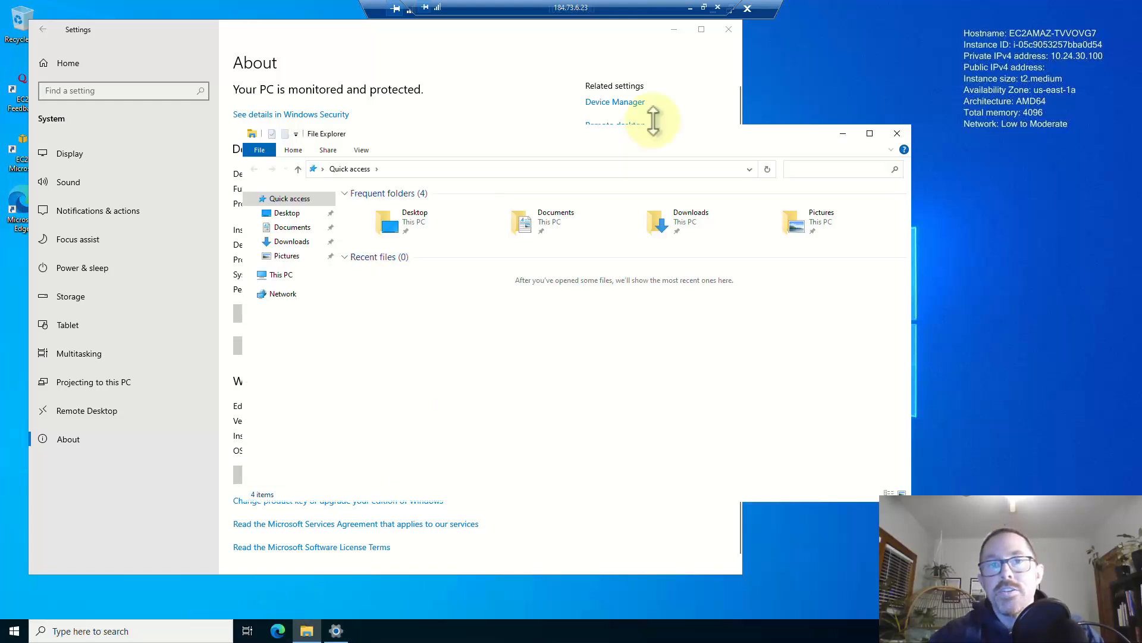
pyautogui.click(617, 171)
pyautogui.write('\\\\')
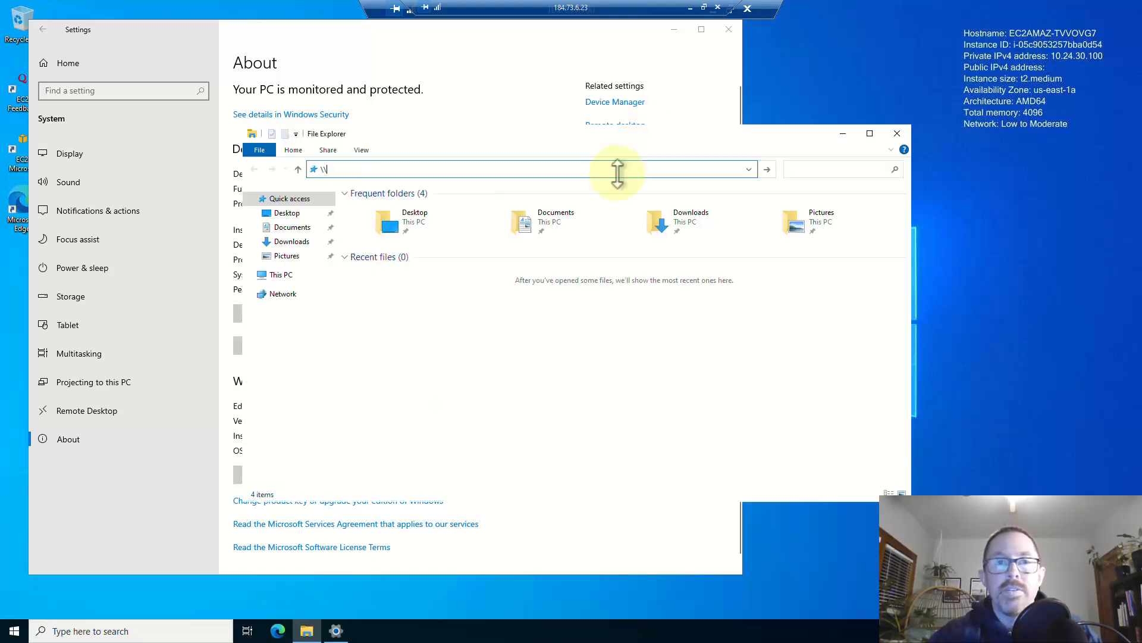
pyautogui.click(249, 275)
pyautogui.click(249, 274)
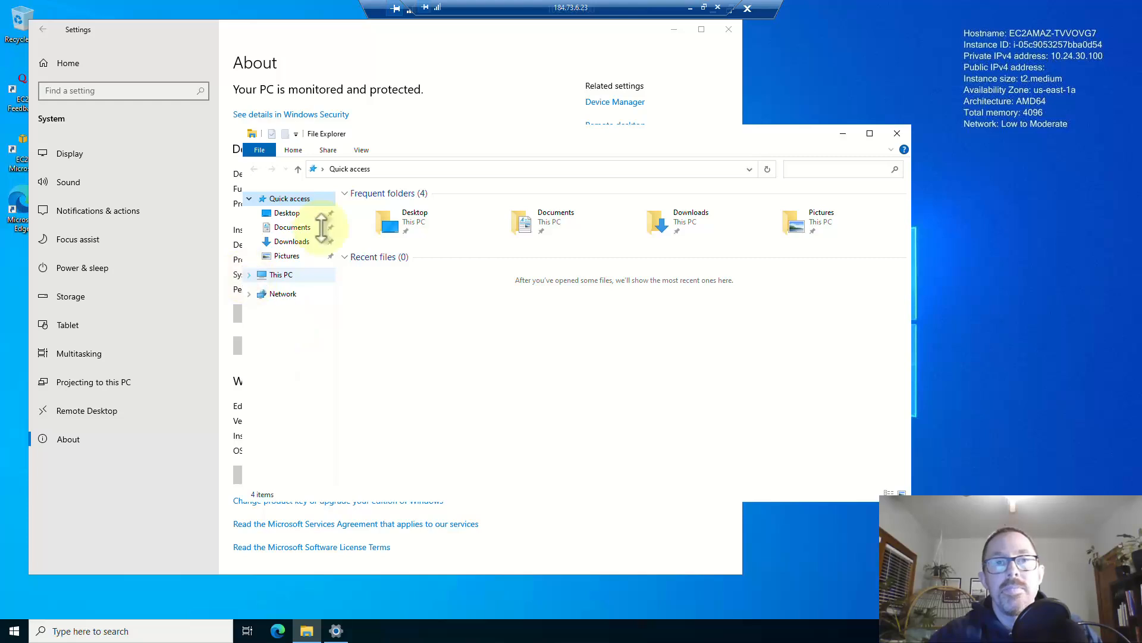
pyautogui.click(404, 169)
pyautogui.write('\\\\10.24.30.100')
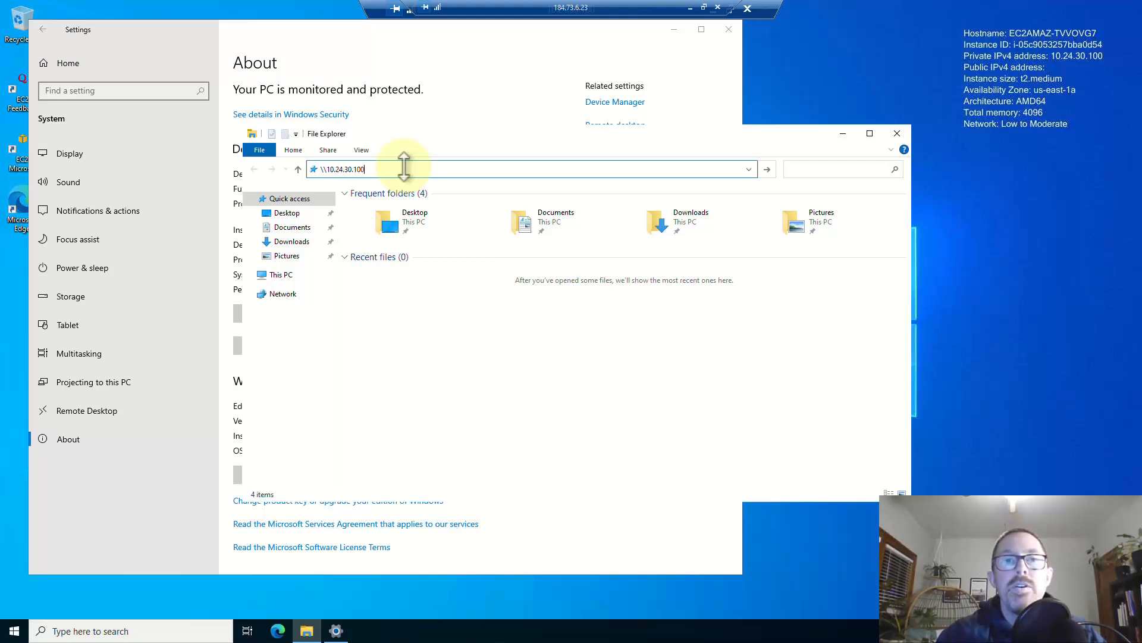
pyautogui.press('Return')
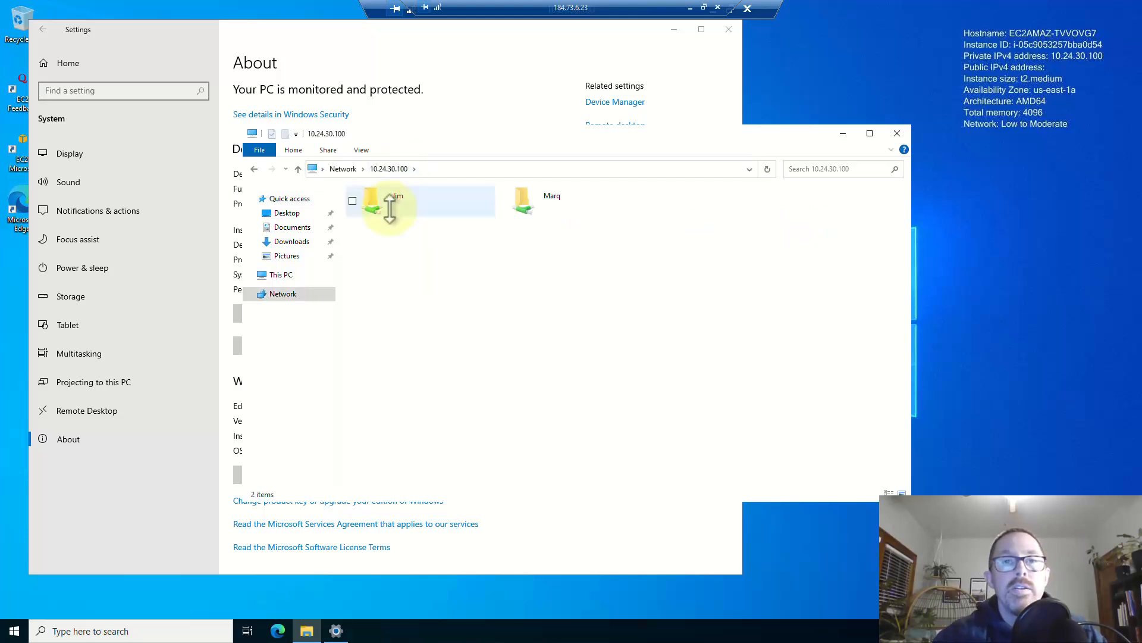
# Step: Open the Jim share, return to the share list, and right-click Jim
pyautogui.doubleClick(389, 205)
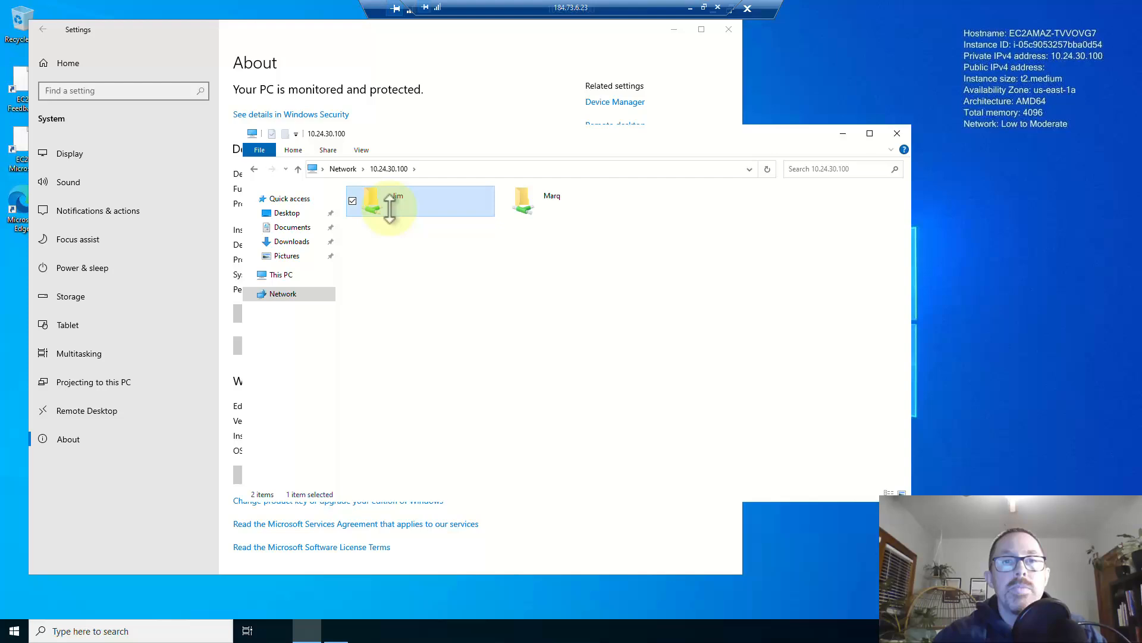
pyautogui.click(392, 169)
pyautogui.rightClick(402, 206)
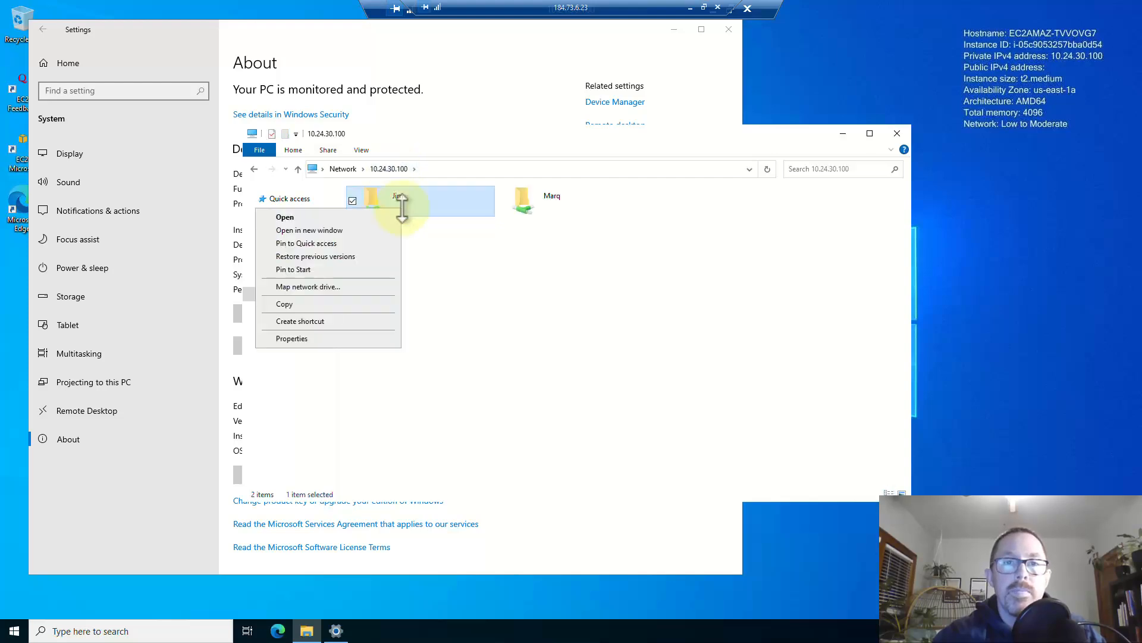
# Step: Open the Jim share's Properties and review its Network and Security tabs
pyautogui.click(360, 337)
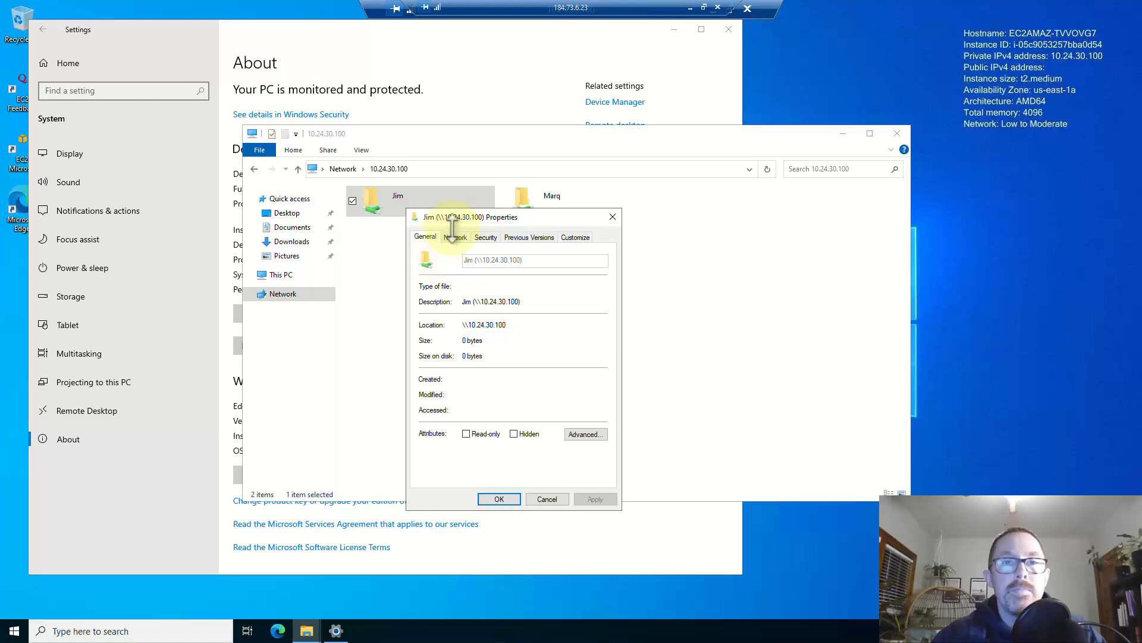
pyautogui.click(454, 236)
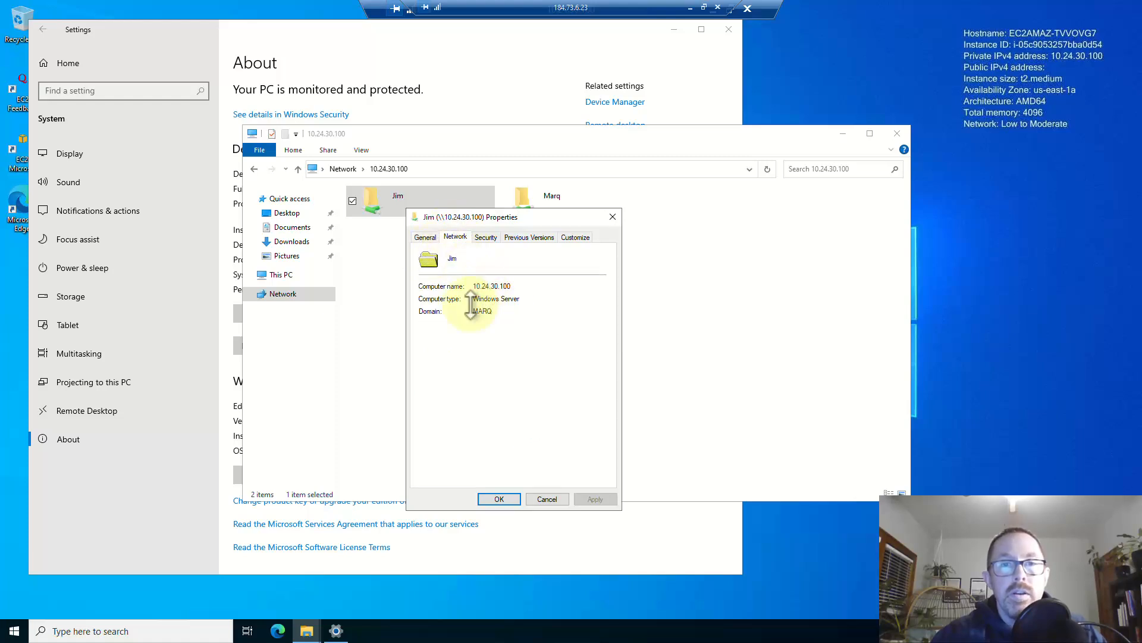
pyautogui.click(485, 237)
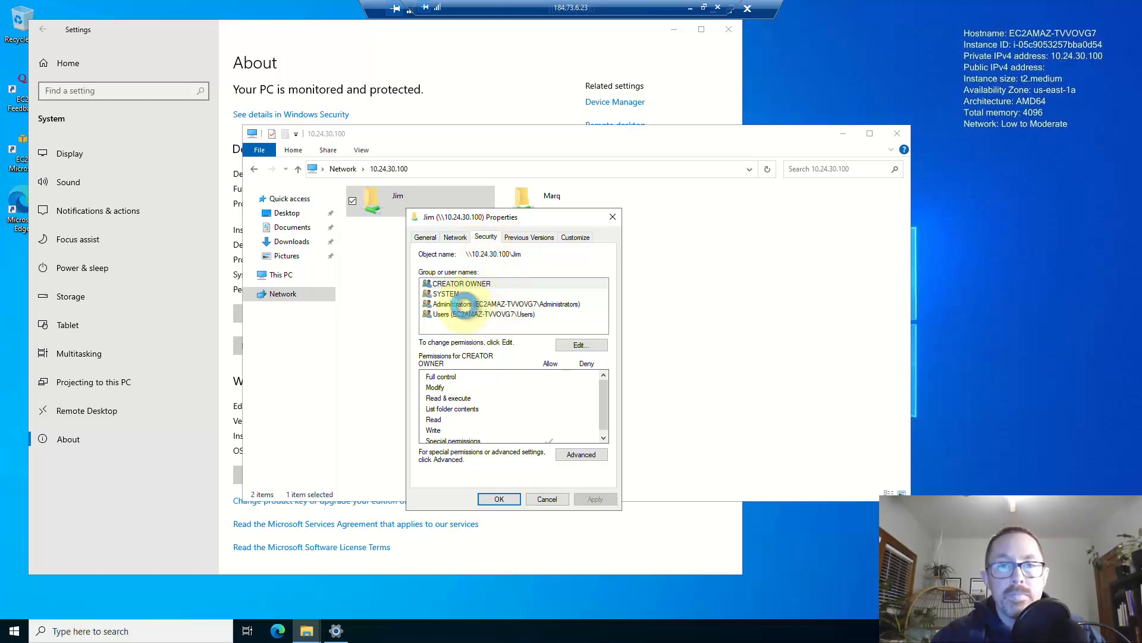
# Step: Compare the Administrators and Users permissions, then open the permissions editor
pyautogui.click(458, 304)
pyautogui.click(459, 313)
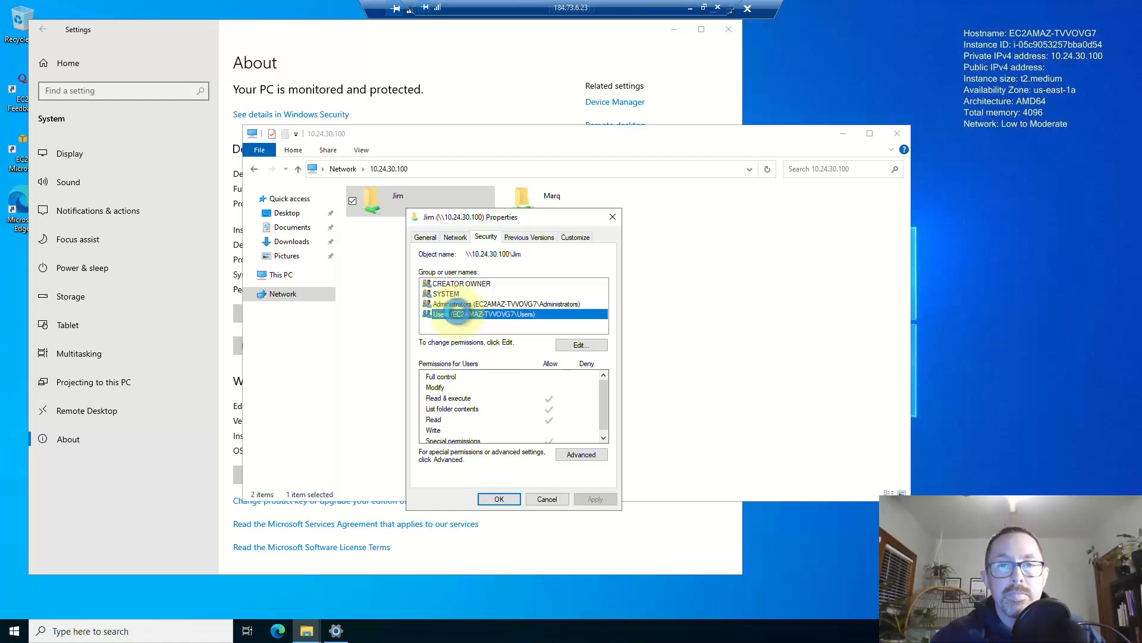
pyautogui.click(455, 304)
pyautogui.click(456, 313)
pyautogui.click(455, 304)
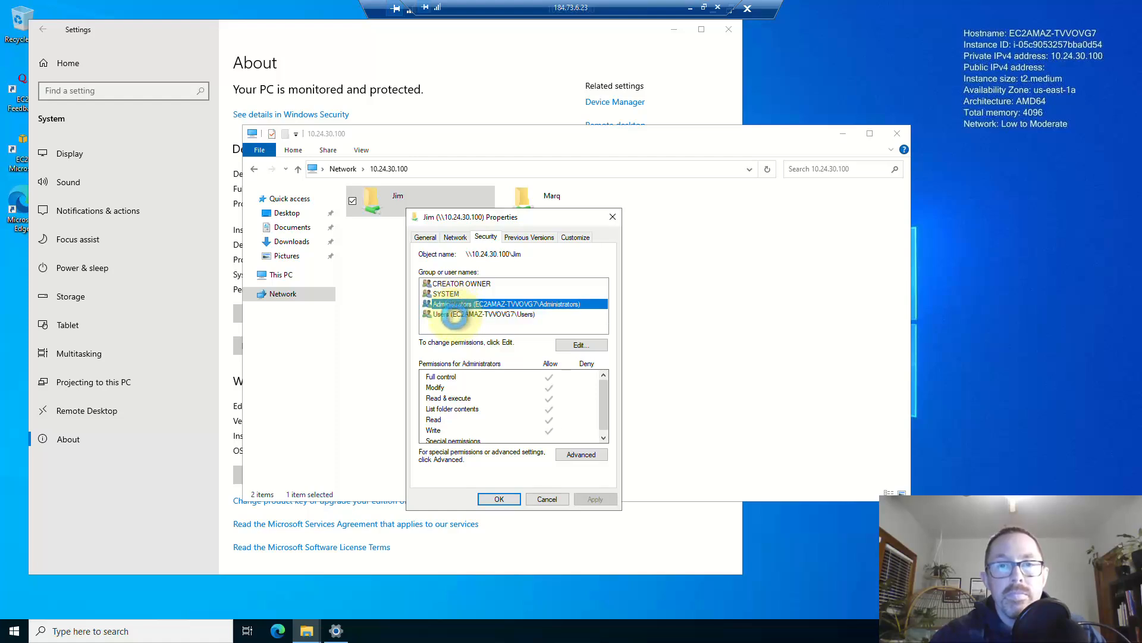
pyautogui.click(456, 313)
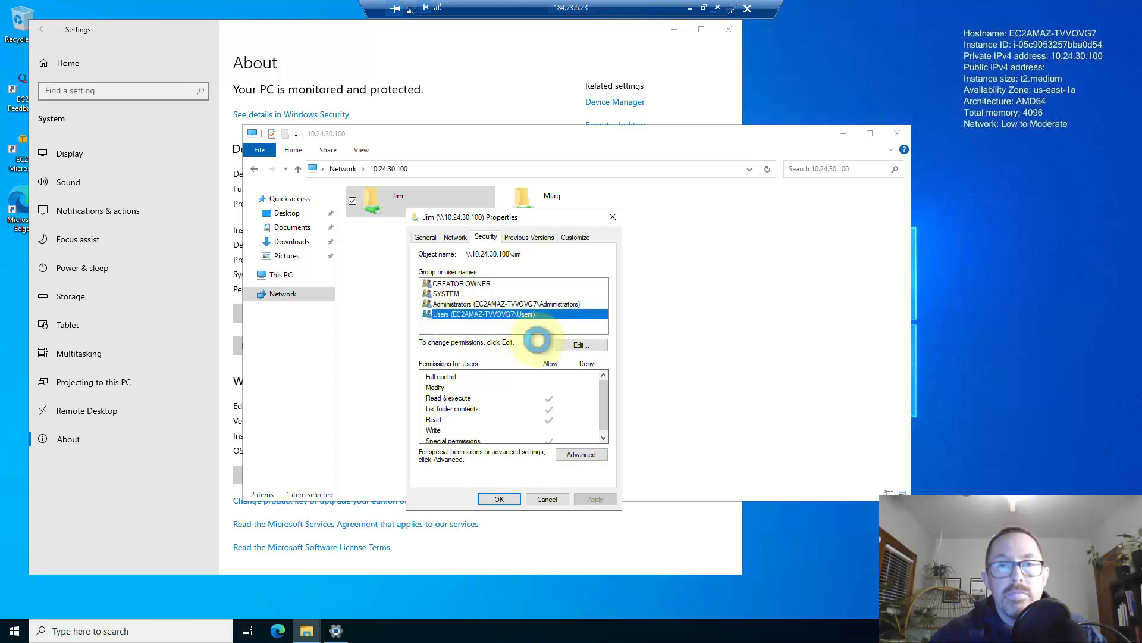
pyautogui.click(581, 345)
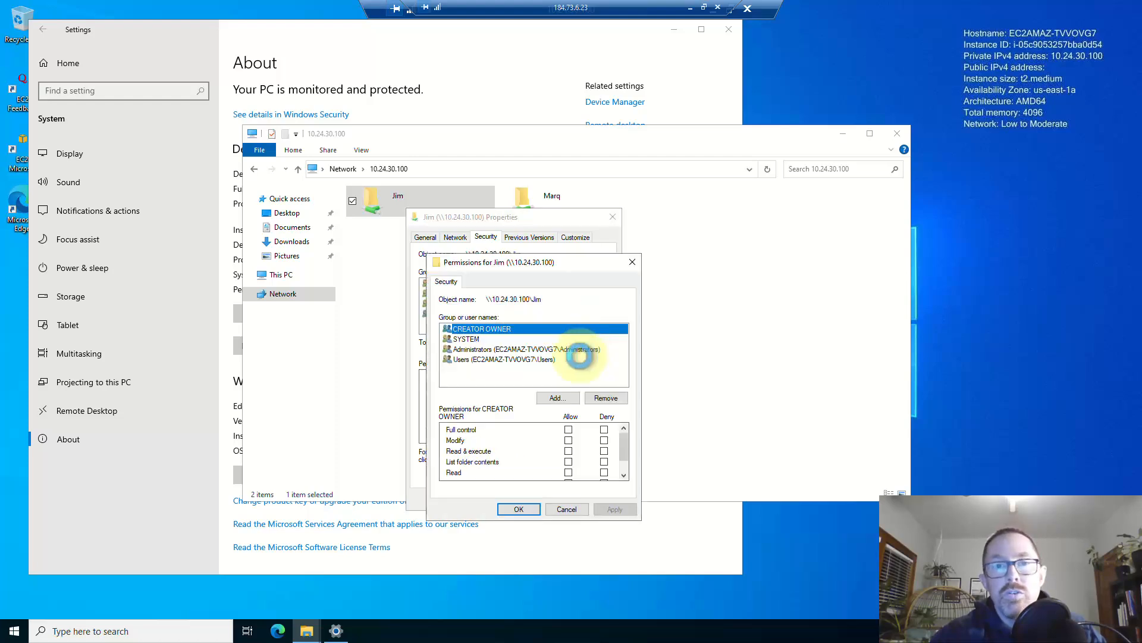
# Step: Start adding a group to Jim's permissions, supplying the domain credentials when prompted
pyautogui.click(562, 396)
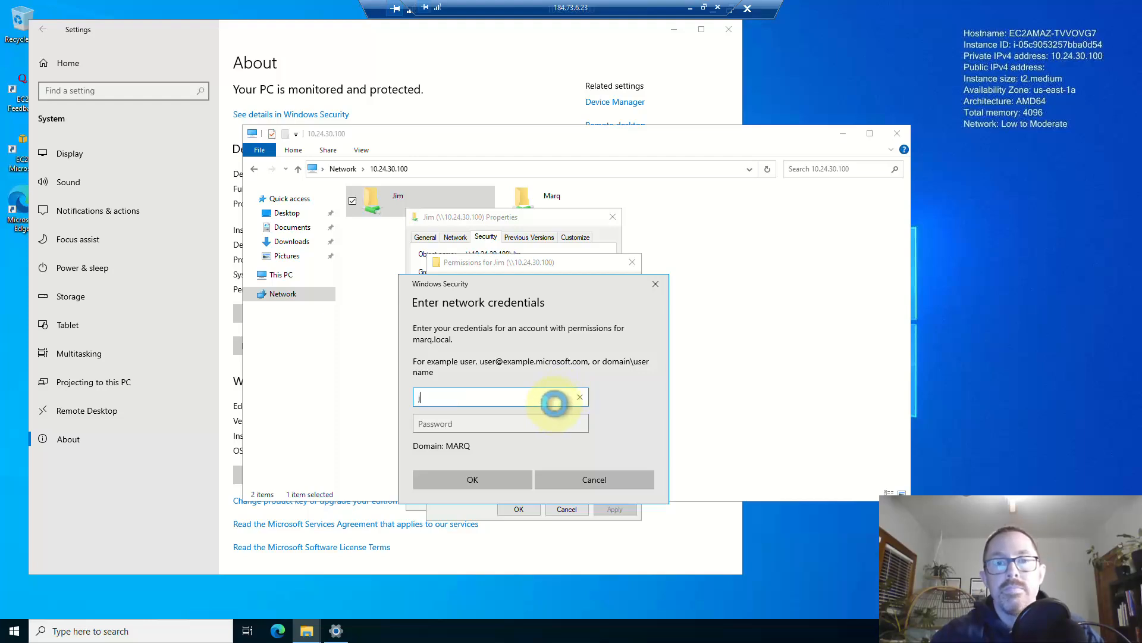
pyautogui.press('Tab')
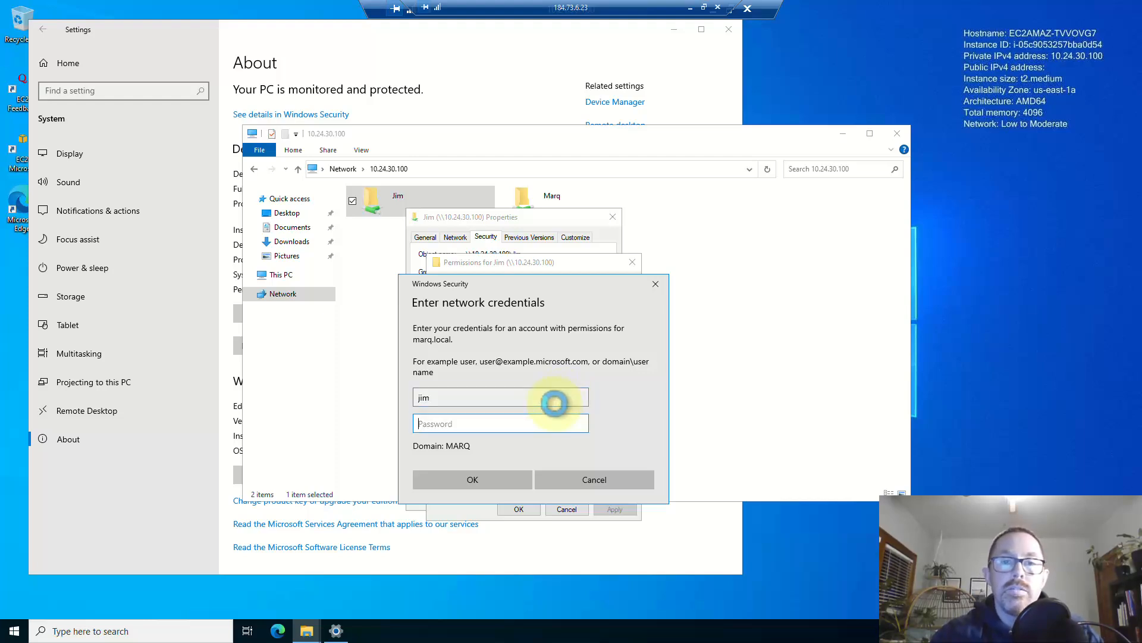
pyautogui.click(555, 403)
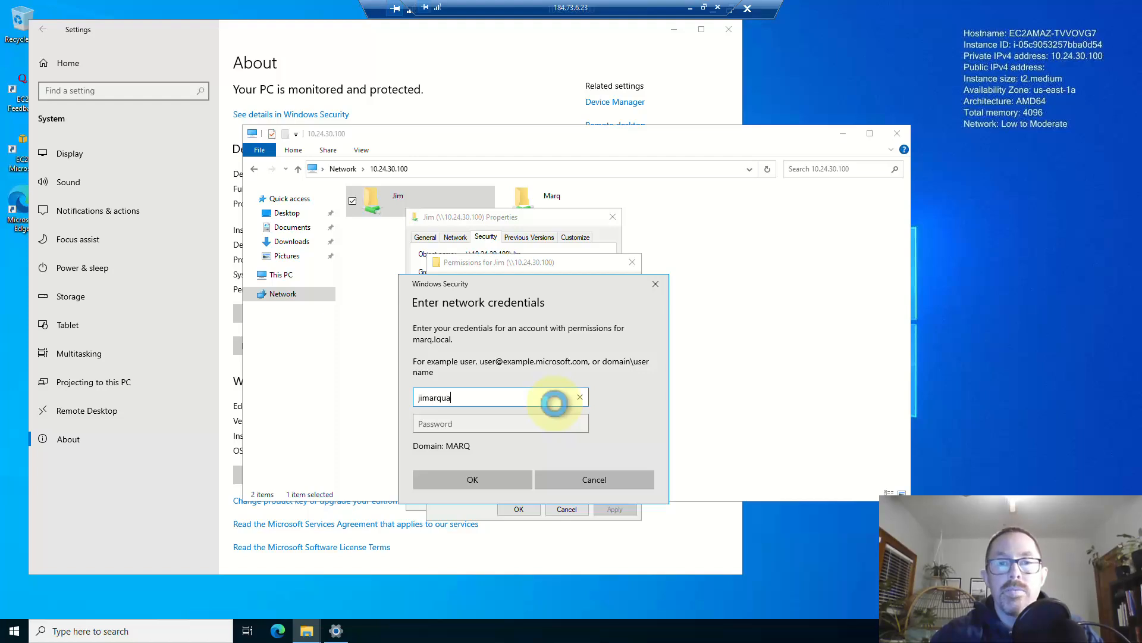
pyautogui.press('Tab')
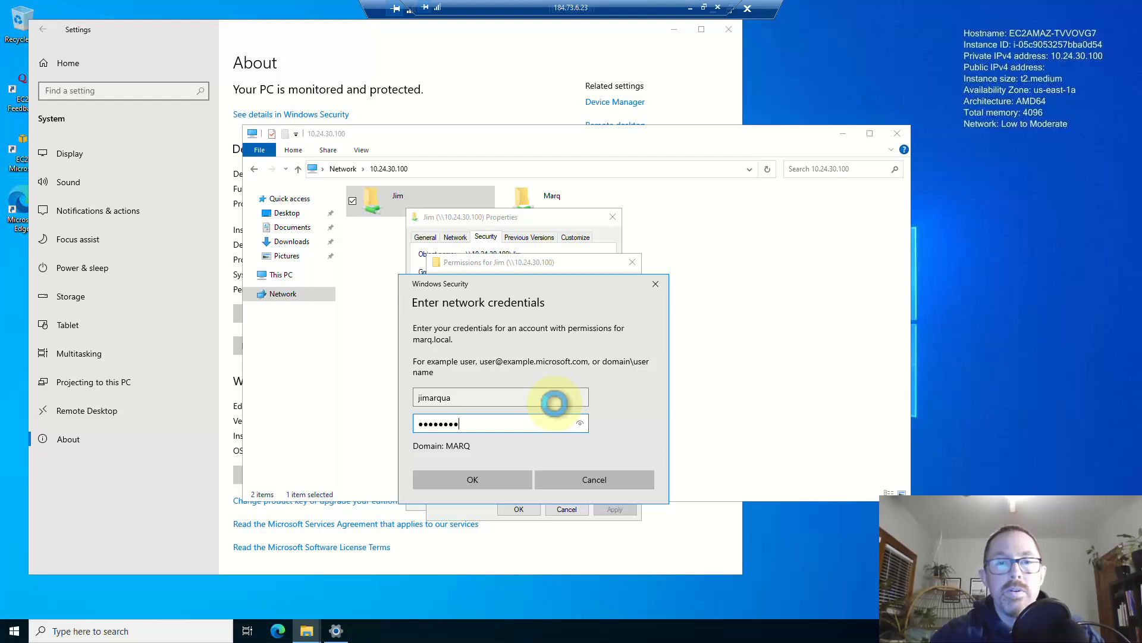
pyautogui.press('Return')
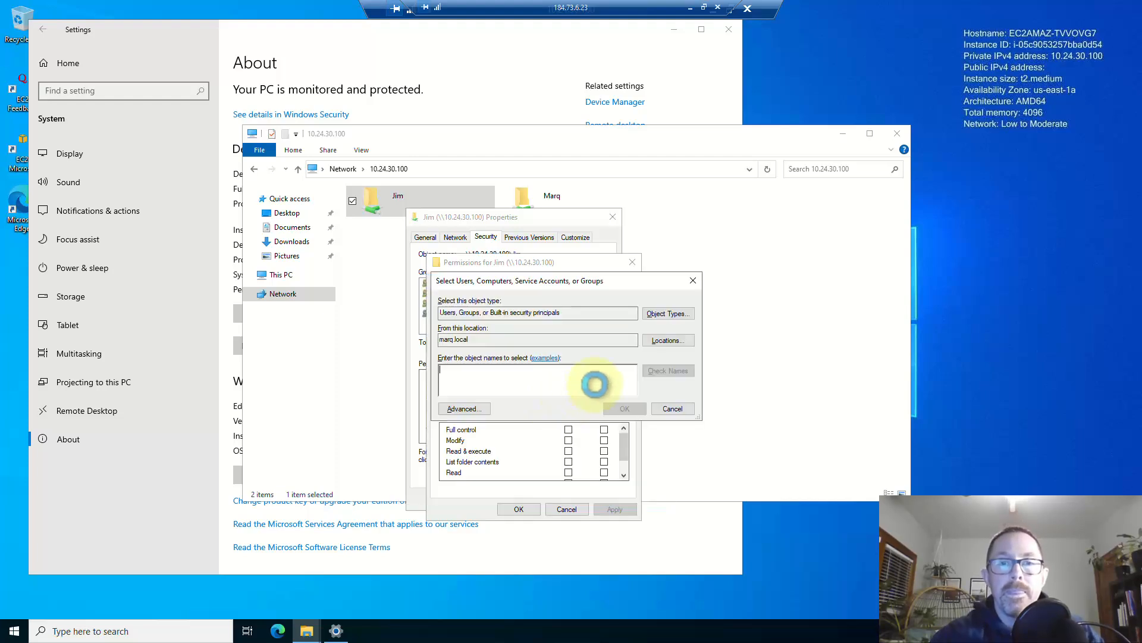
# Step: Check the name 'all users', dismiss the Name Not Found warnings, and switch to Advanced search
pyautogui.write('all')
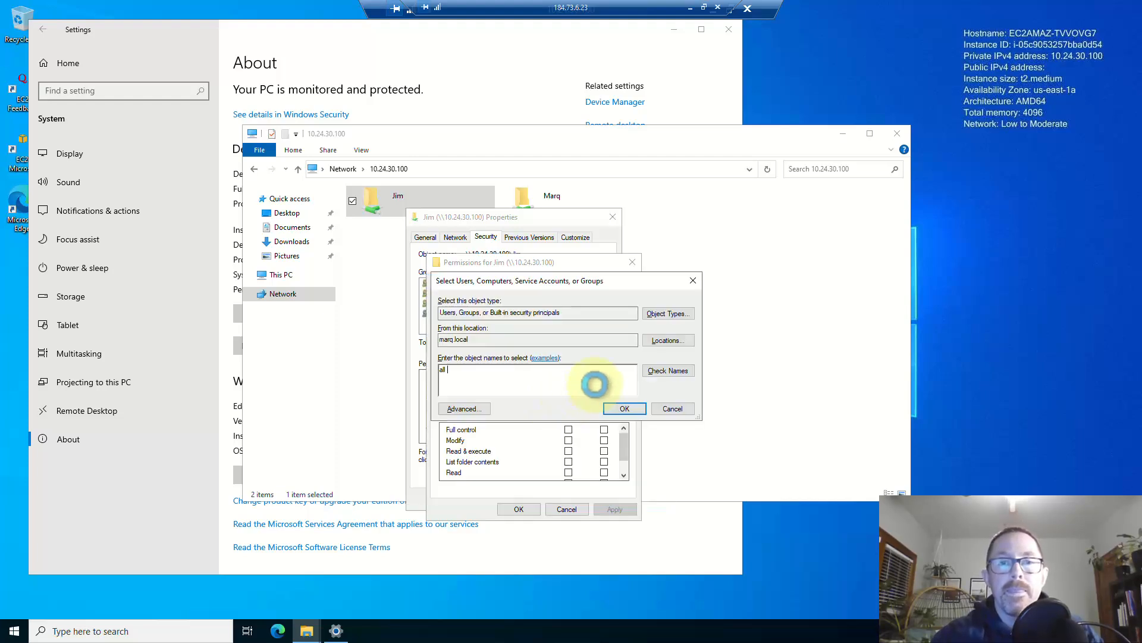
pyautogui.press('BackSpace')
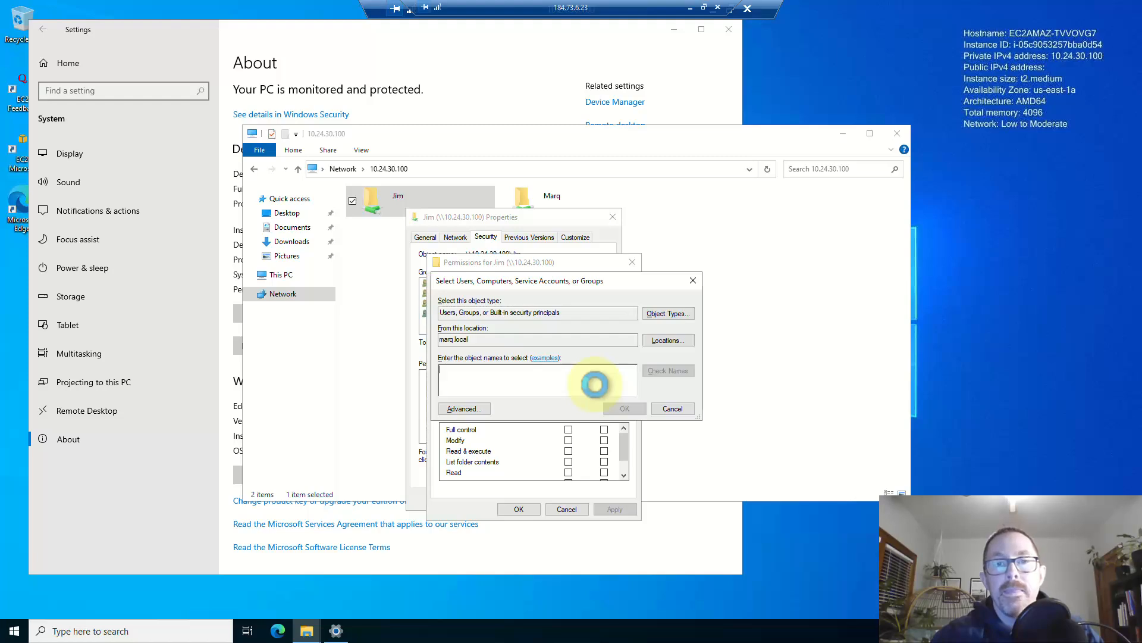
pyautogui.write('users')
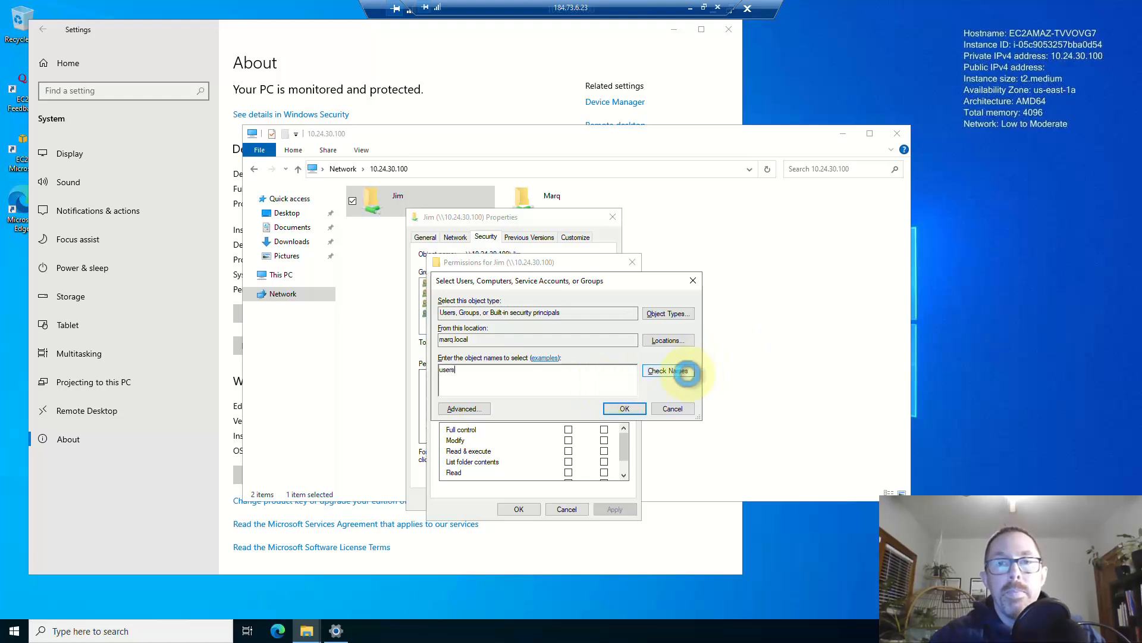
pyautogui.click(688, 373)
pyautogui.click(690, 474)
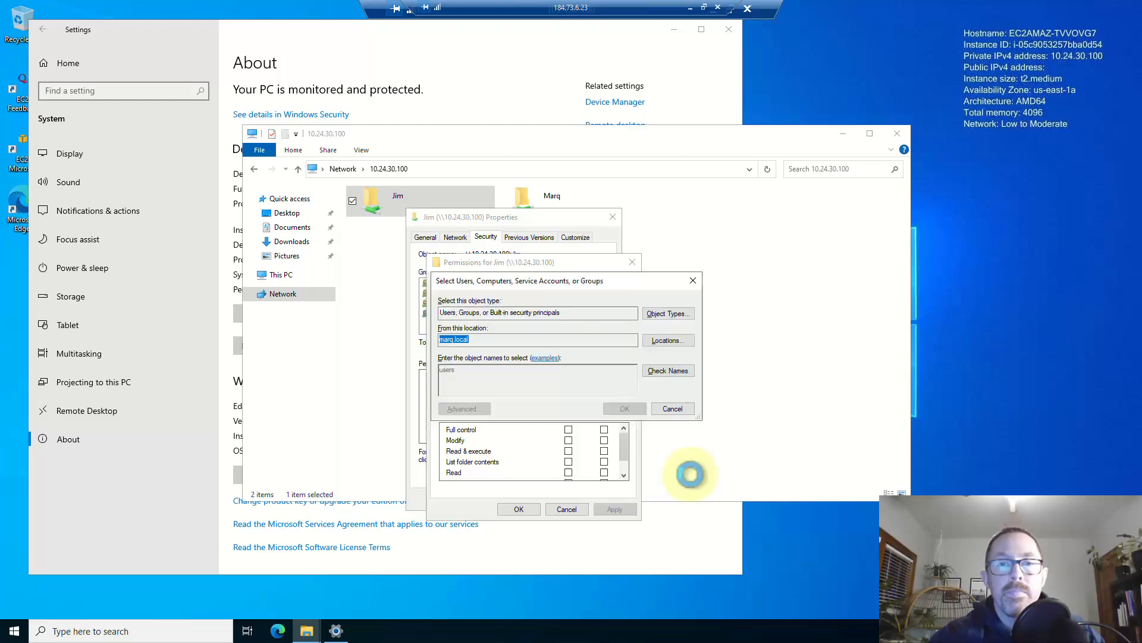
pyautogui.moveTo(494, 280); pyautogui.dragTo(705, 315)
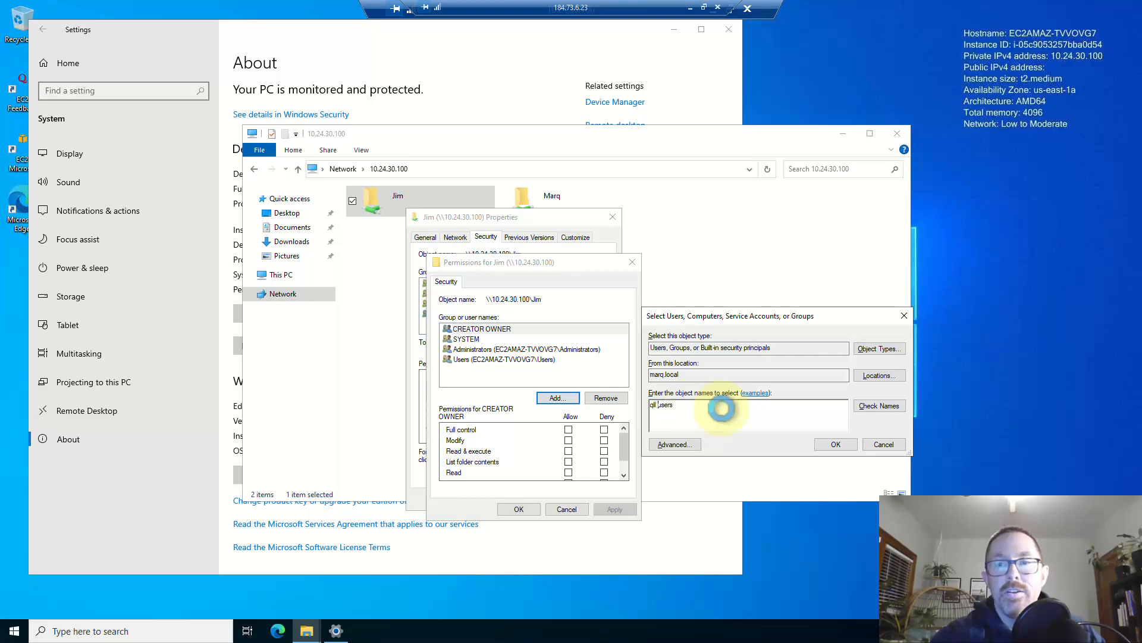
pyautogui.click(882, 407)
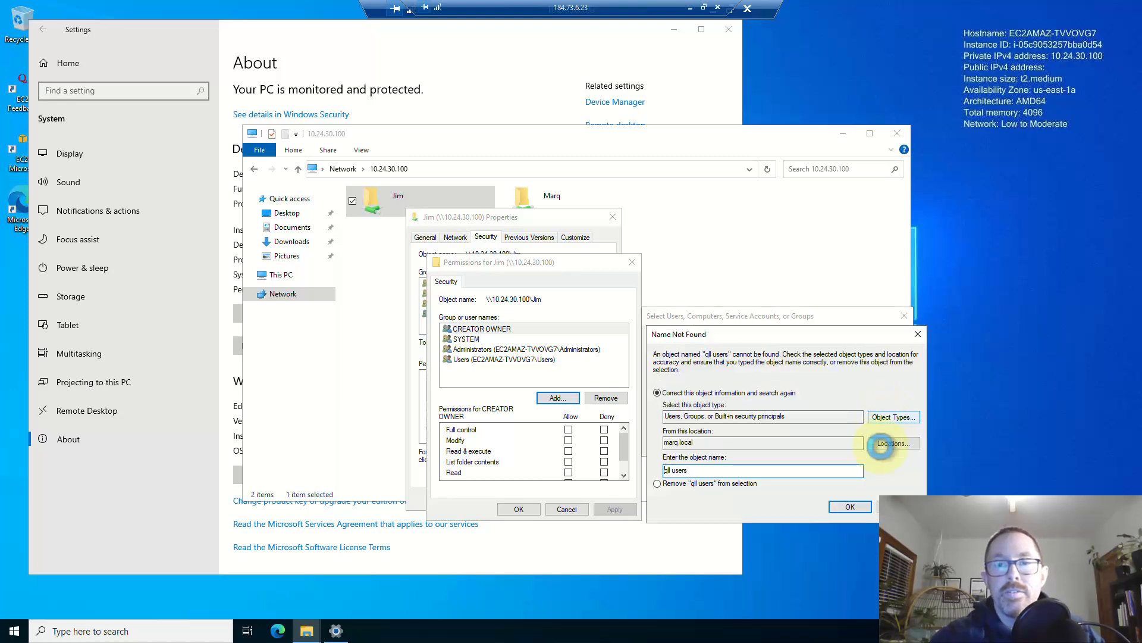
pyautogui.click(902, 506)
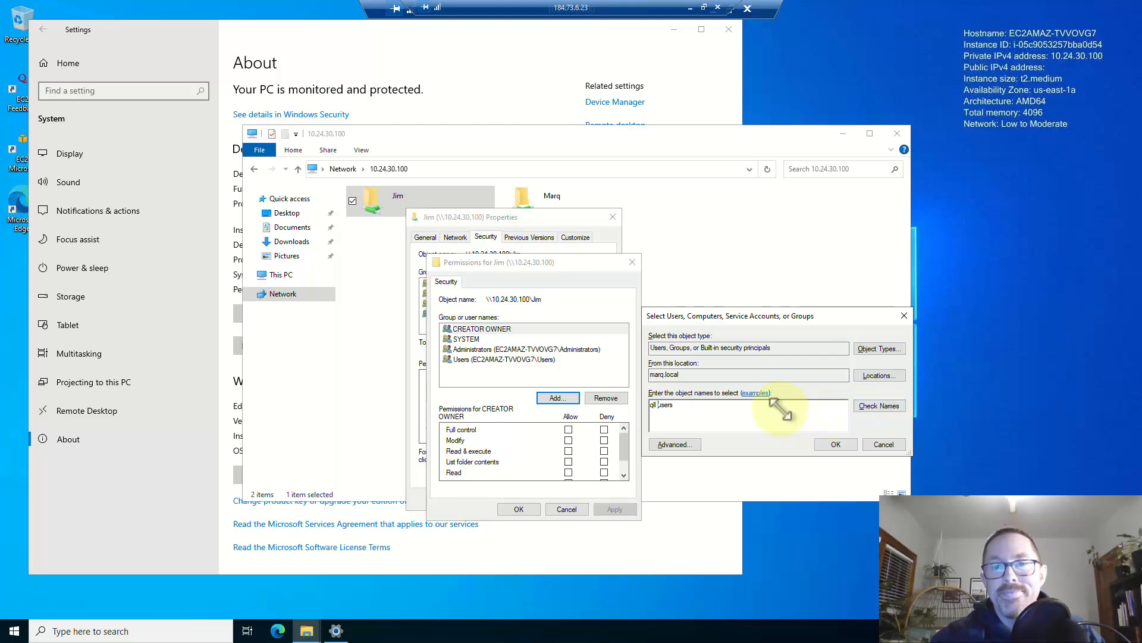
pyautogui.click(675, 444)
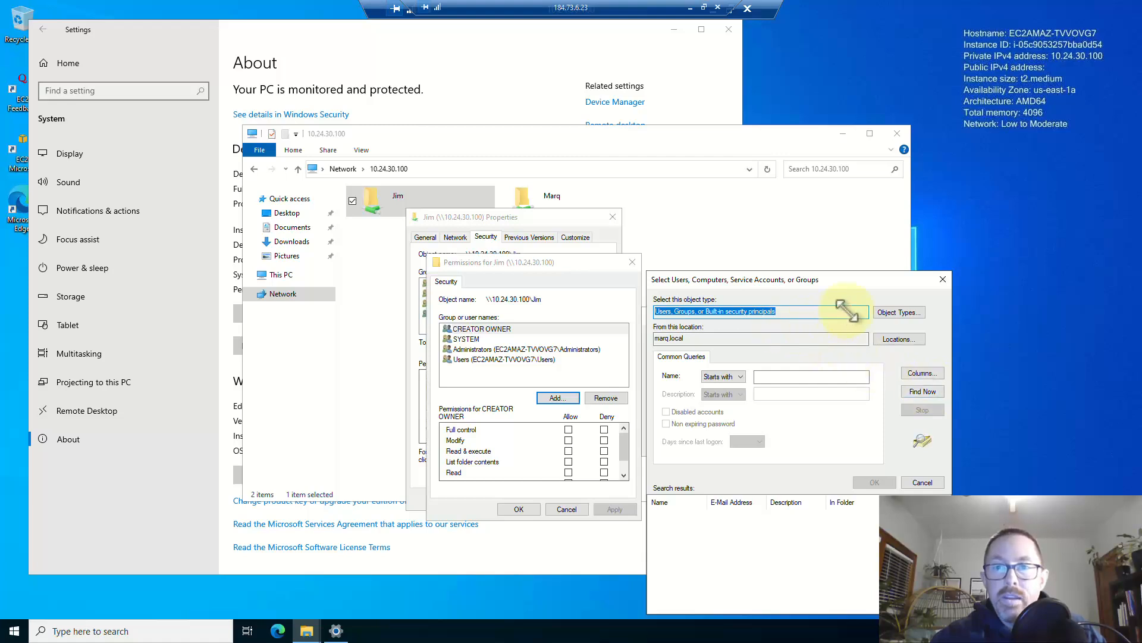
# Step: Restrict object types to groups and list all groups in marq.local
pyautogui.click(890, 313)
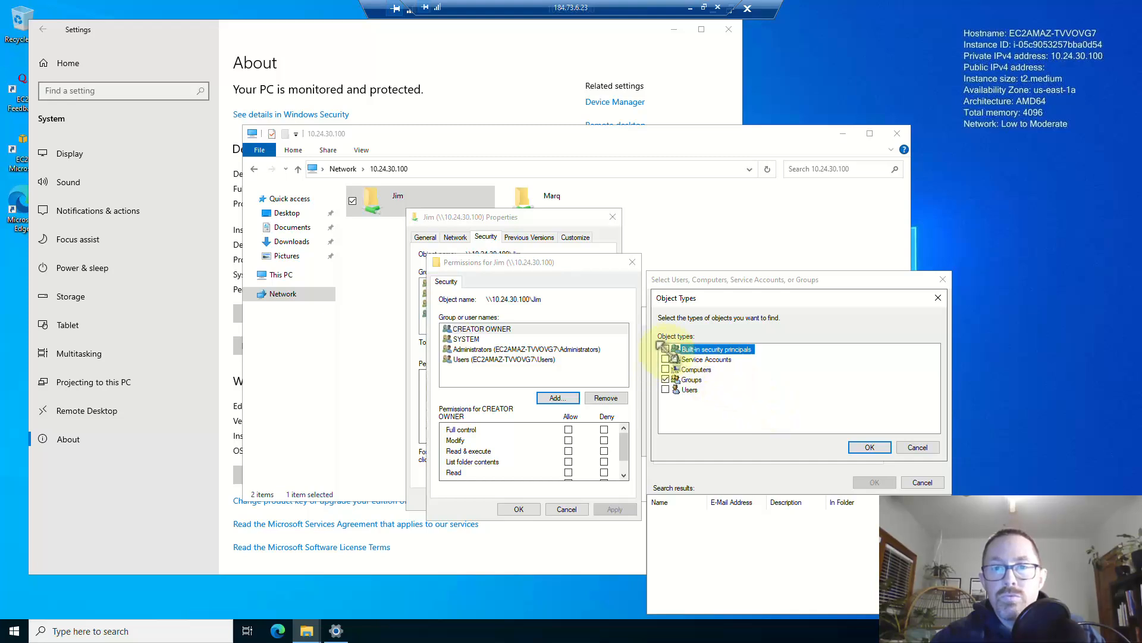
pyautogui.click(869, 447)
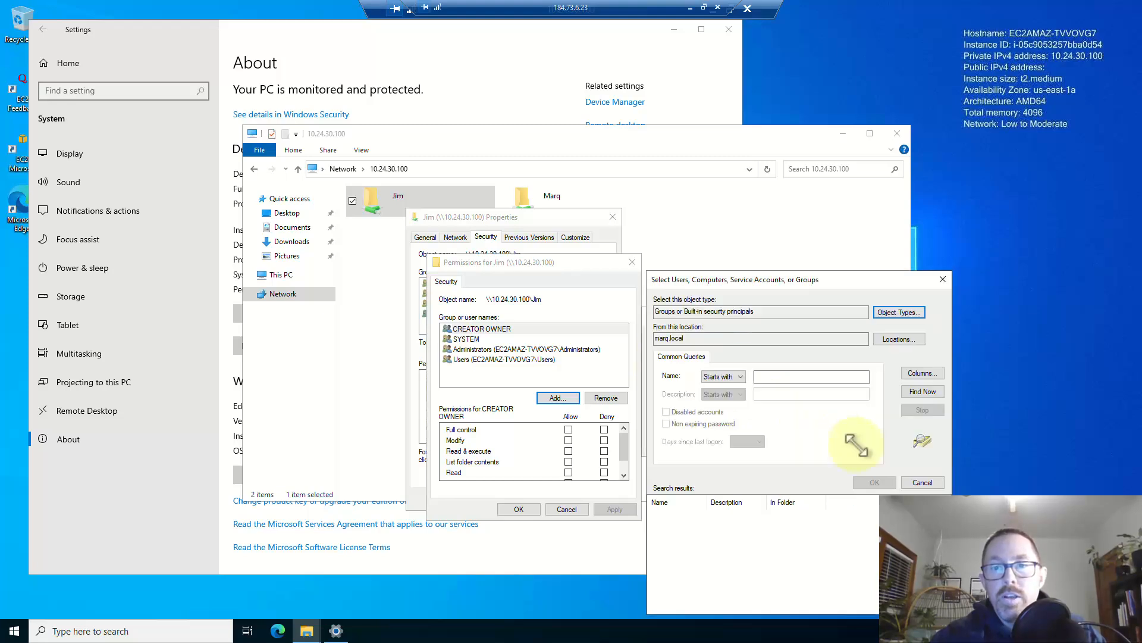
pyautogui.click(922, 393)
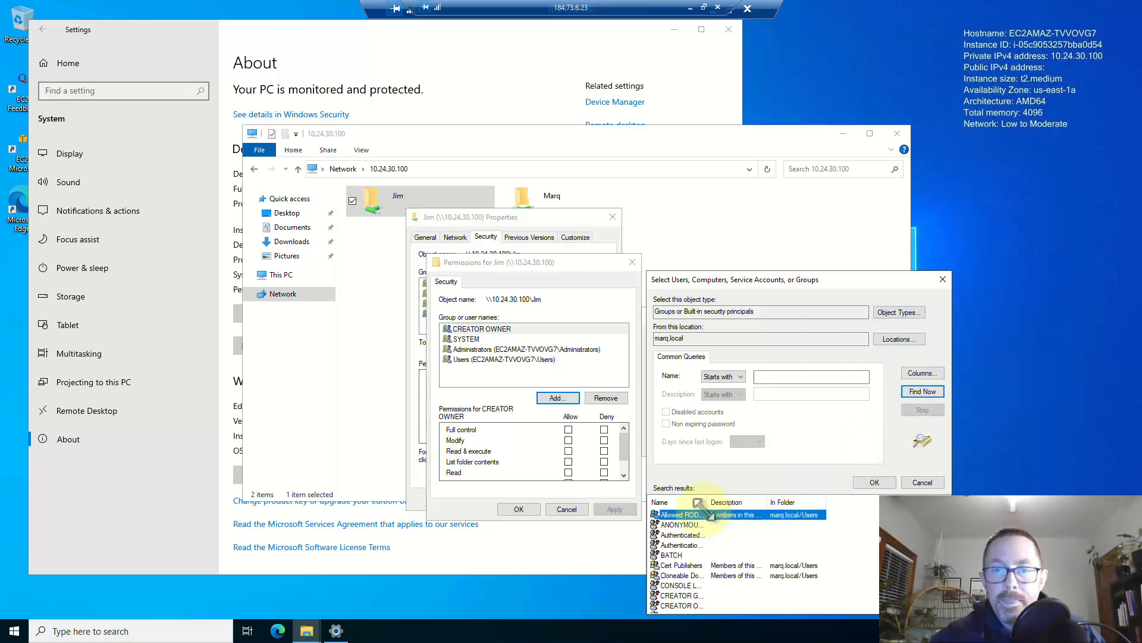
pyautogui.moveTo(704, 507); pyautogui.dragTo(762, 507)
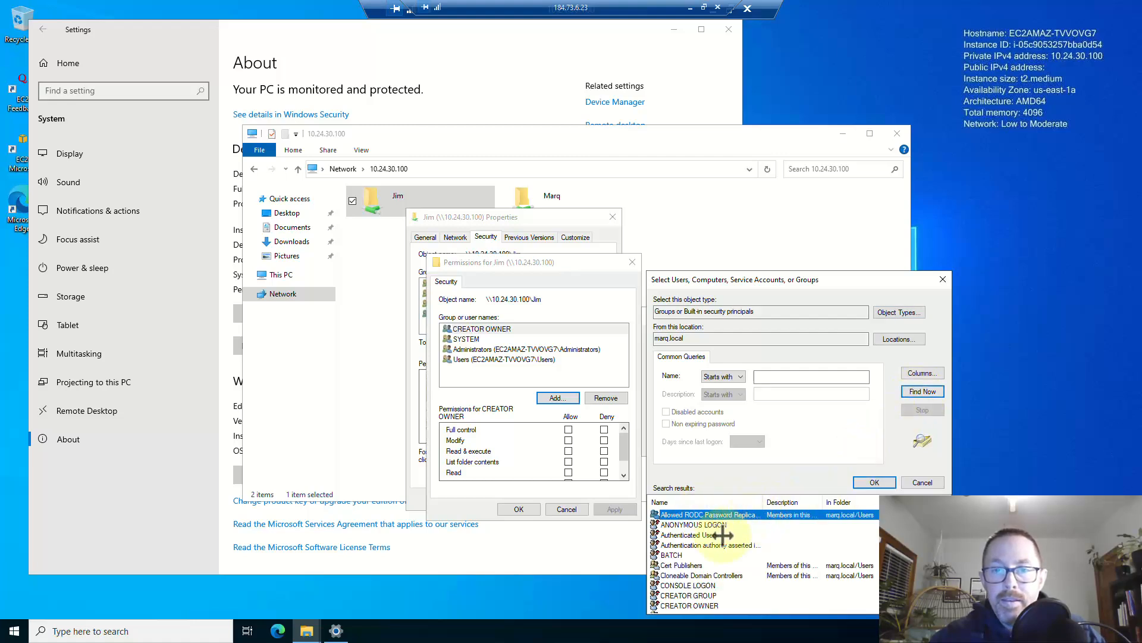
pyautogui.scroll(-2, 708, 541)
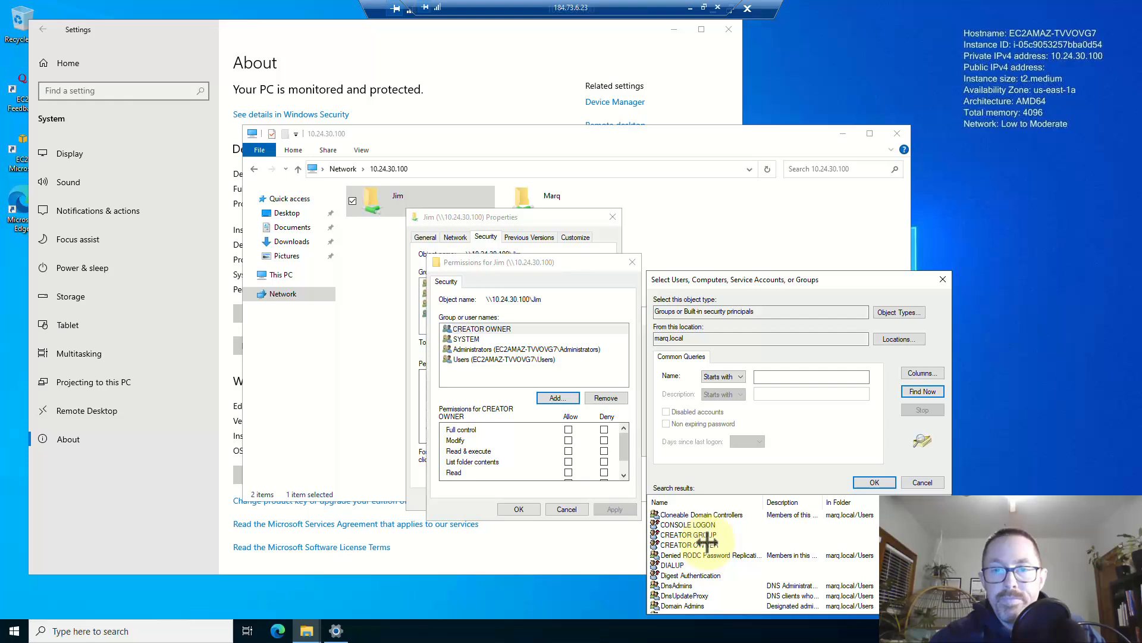
pyautogui.scroll(-8, 707, 542)
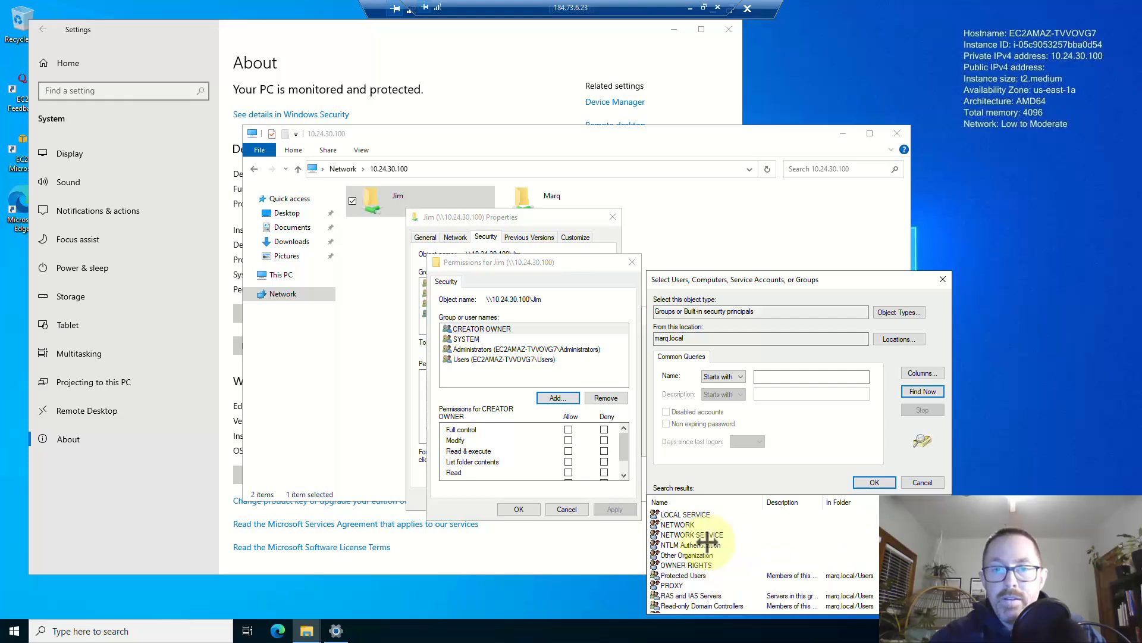
pyautogui.scroll(3, 707, 542)
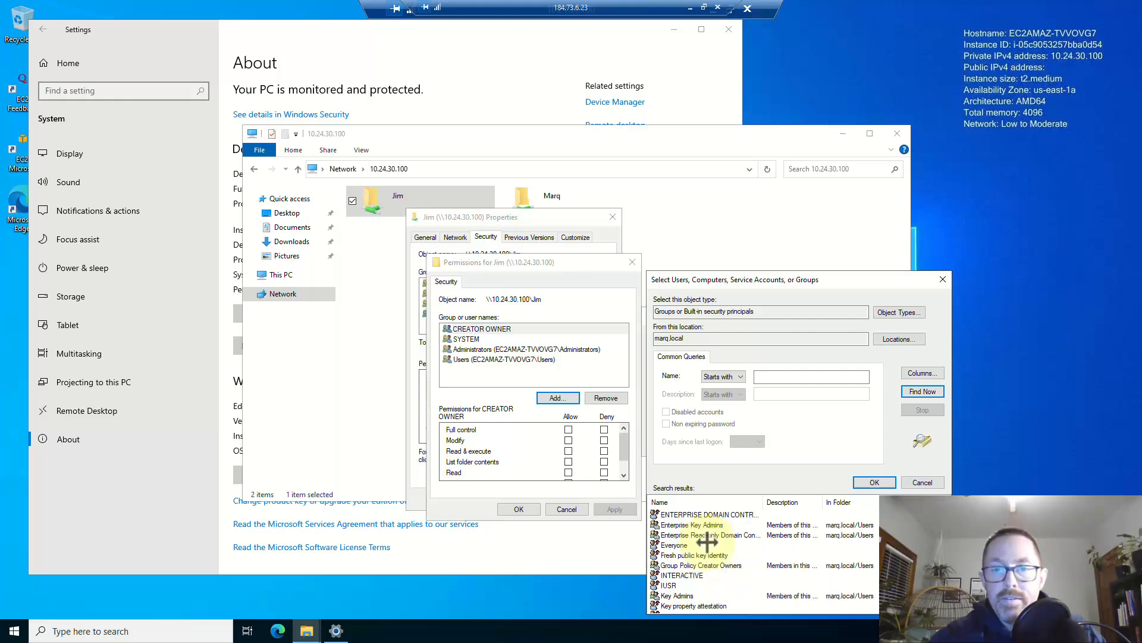
pyautogui.scroll(2, 707, 542)
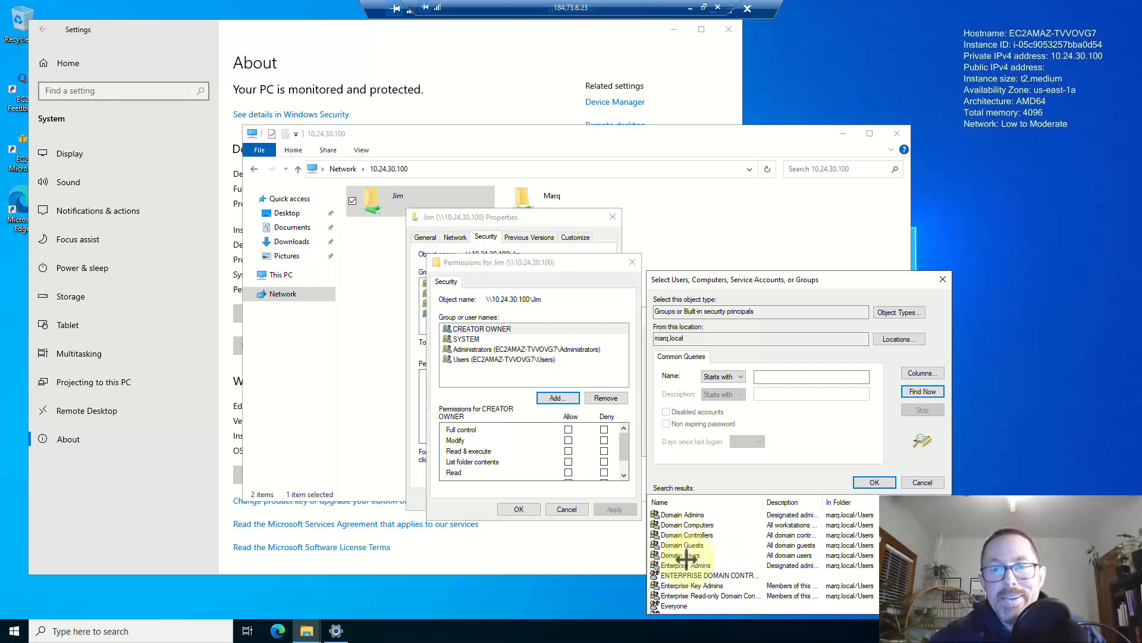
# Step: Choose Domain Users from the results and select the leftover 'all users' text for removal
pyautogui.click(687, 556)
pyautogui.doubleClick(687, 556)
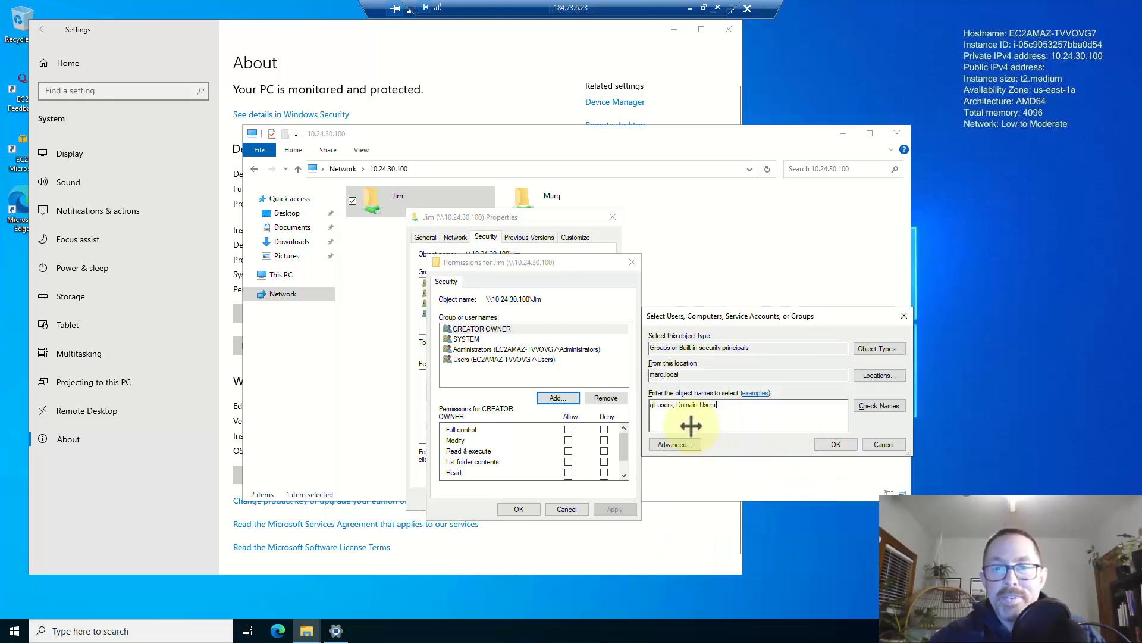
pyautogui.moveTo(671, 407); pyautogui.dragTo(562, 411)
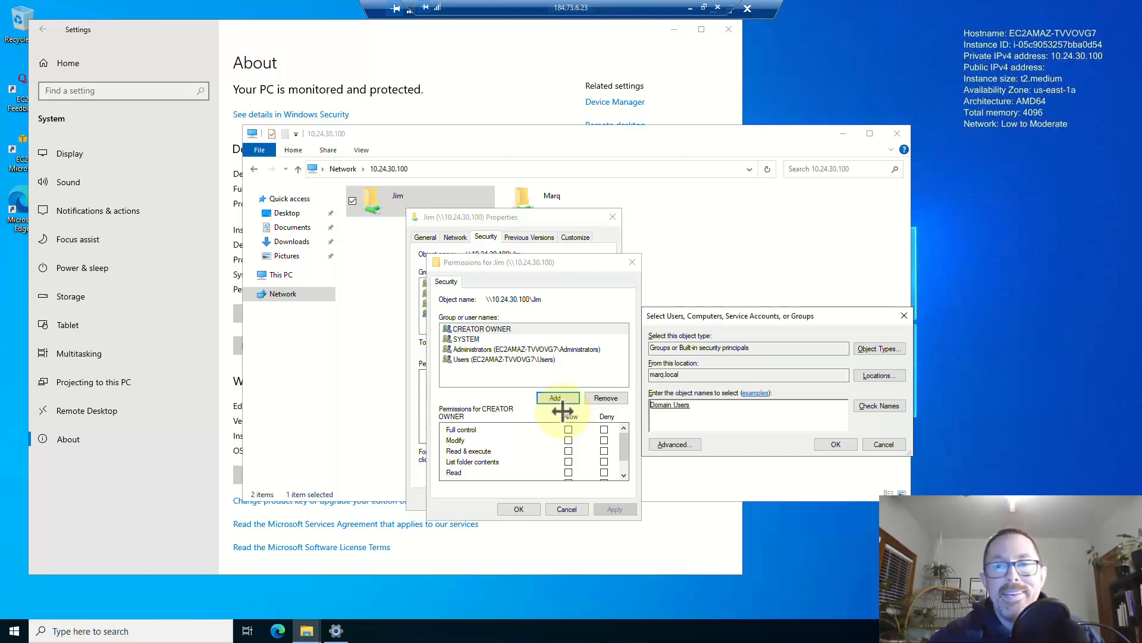
# Step: Add Domain Users, apply and confirm the warning, then close the Permissions and Properties dialogs
pyautogui.click(837, 445)
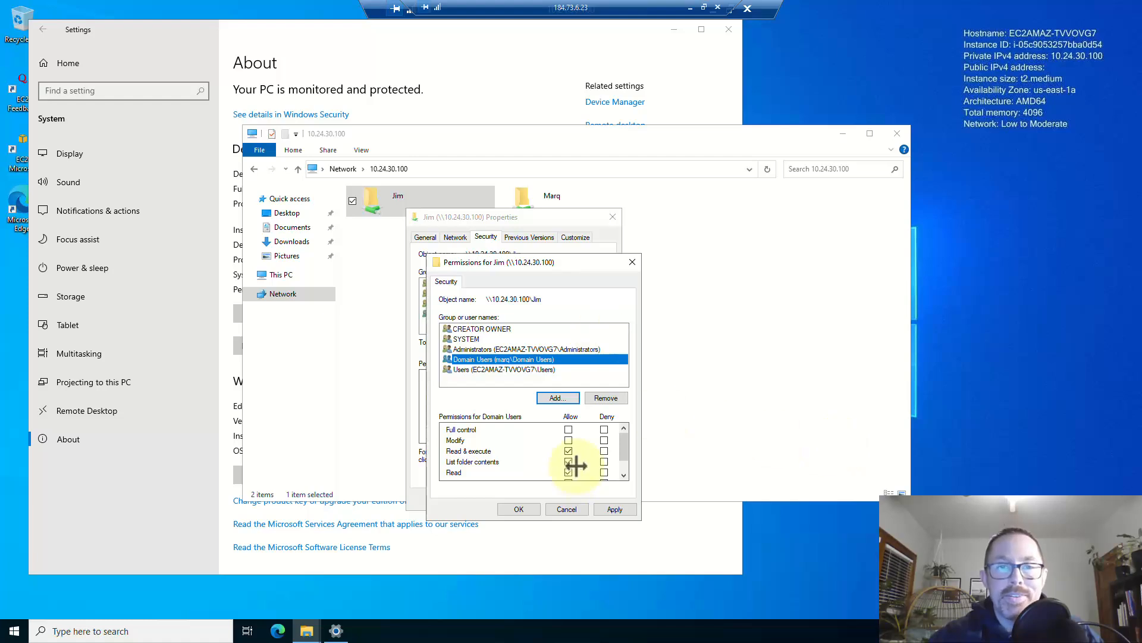
pyautogui.click(613, 509)
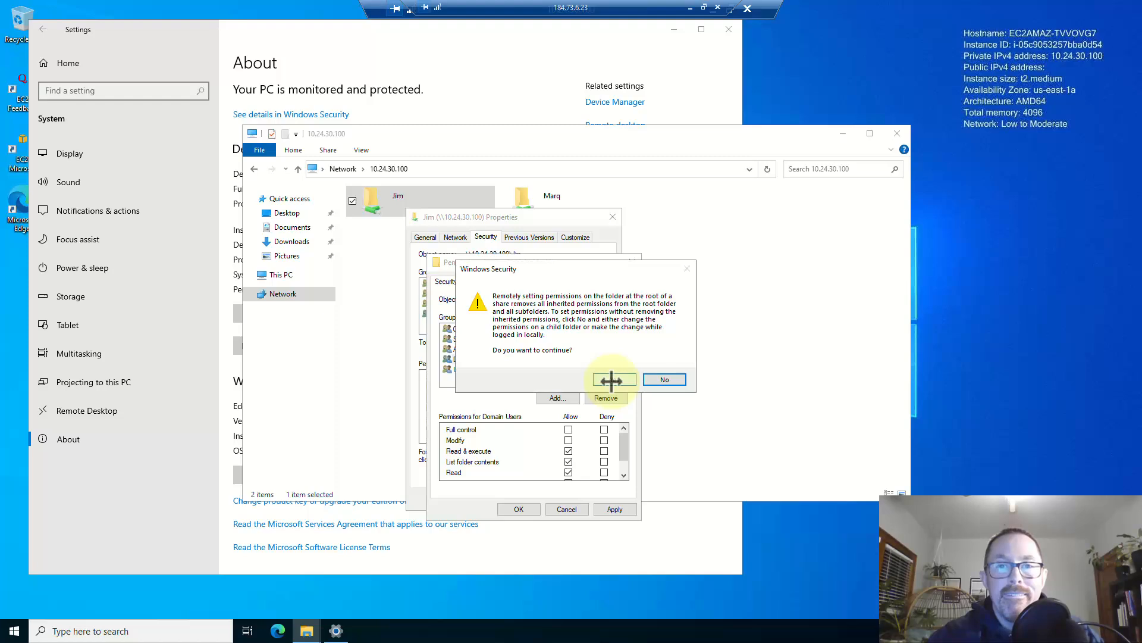
pyautogui.click(613, 380)
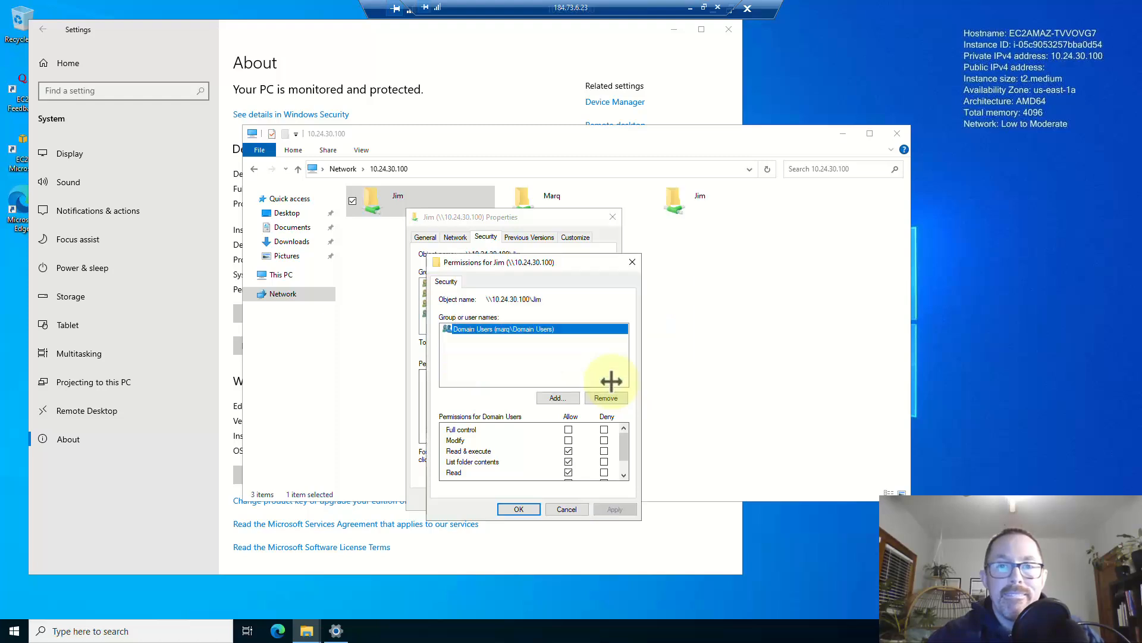
pyautogui.click(519, 509)
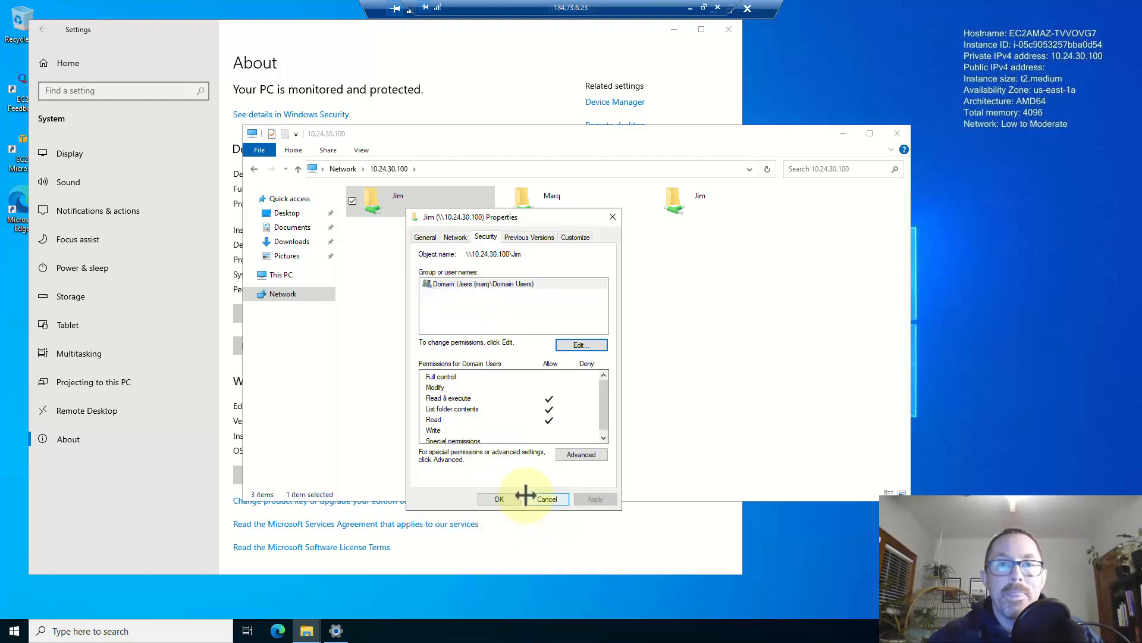
pyautogui.click(509, 498)
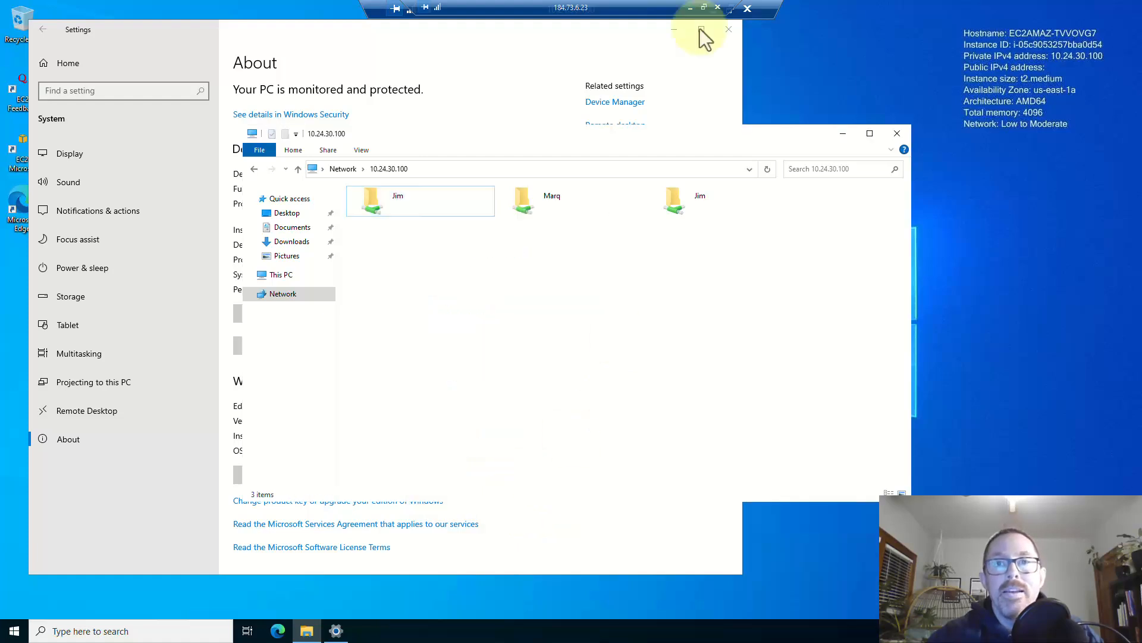
# Step: Refresh the share list to show only Jim and Marq, then minimise and restore the remote session
pyautogui.rightClick(659, 327)
pyautogui.click(624, 373)
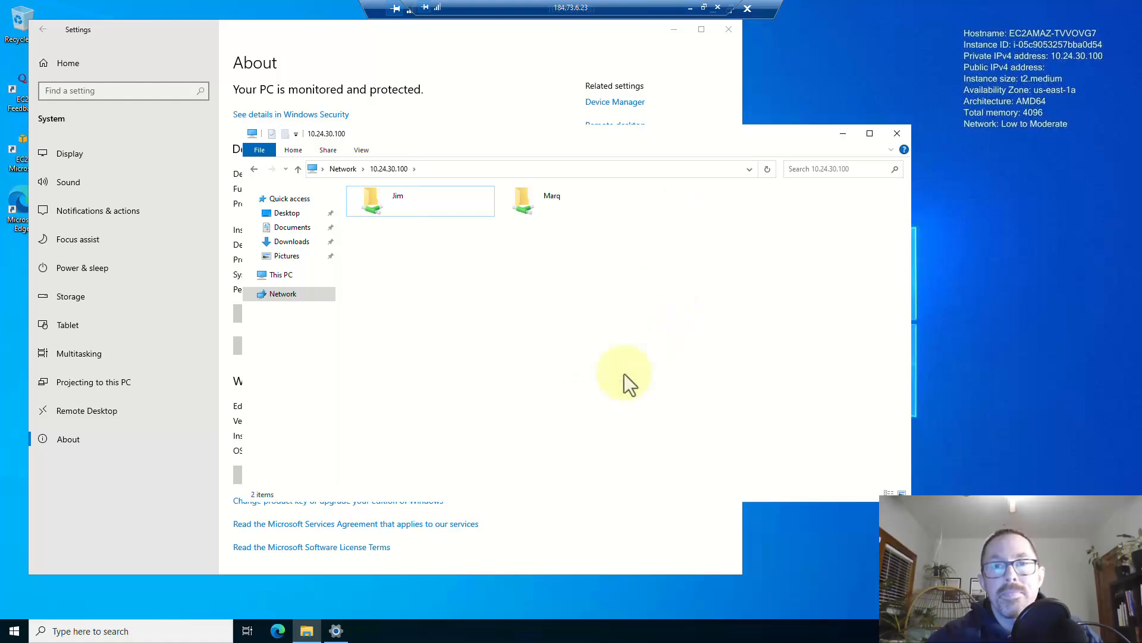
pyautogui.click(690, 8)
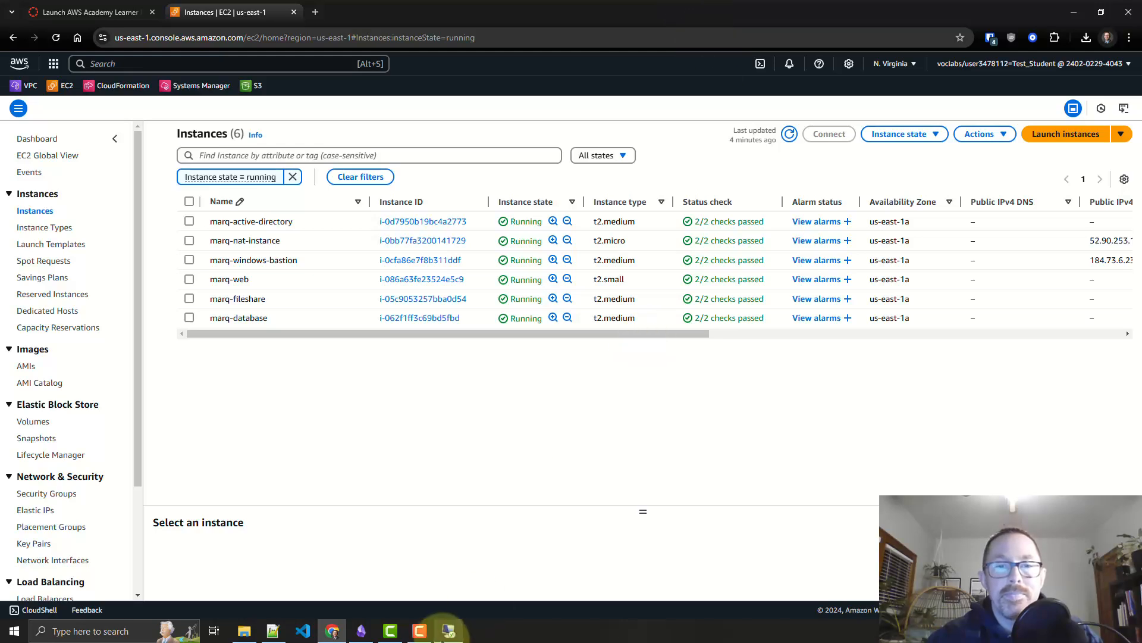
pyautogui.click(448, 631)
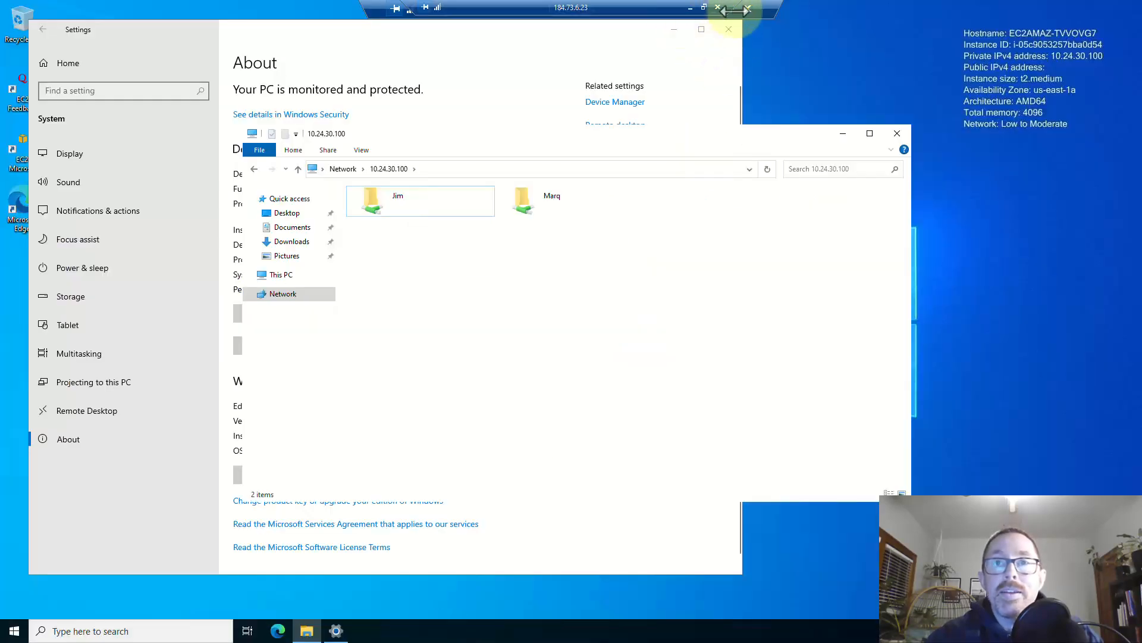
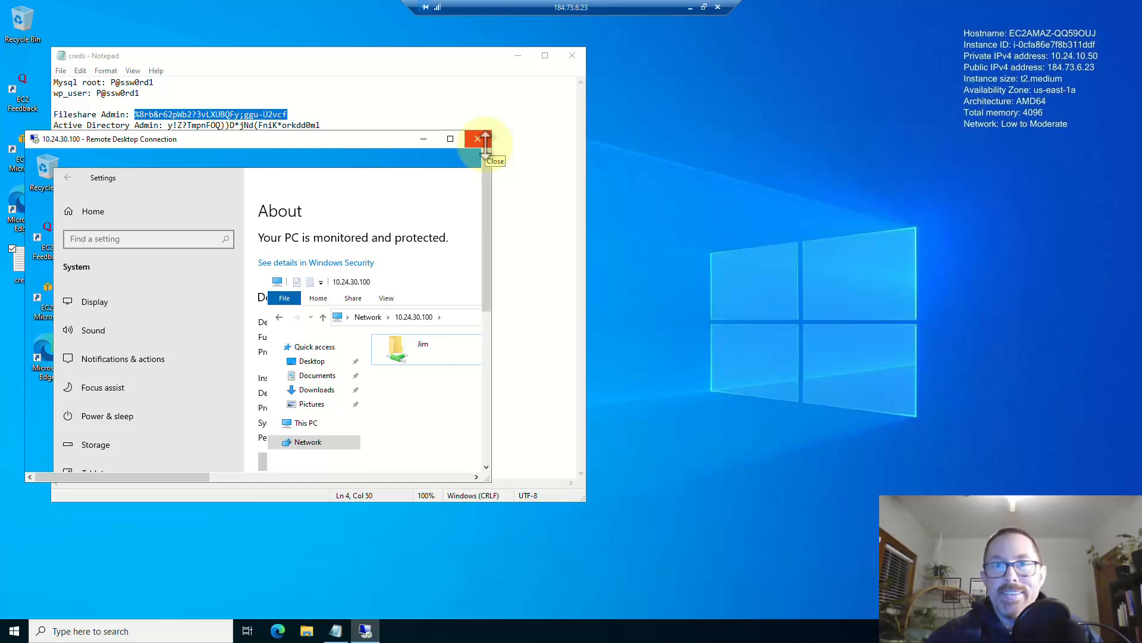
# Step: Disconnect from the 10.24.30.100 fileshare server, minimise the bastion session and switch to Obsidian
pyautogui.click(482, 140)
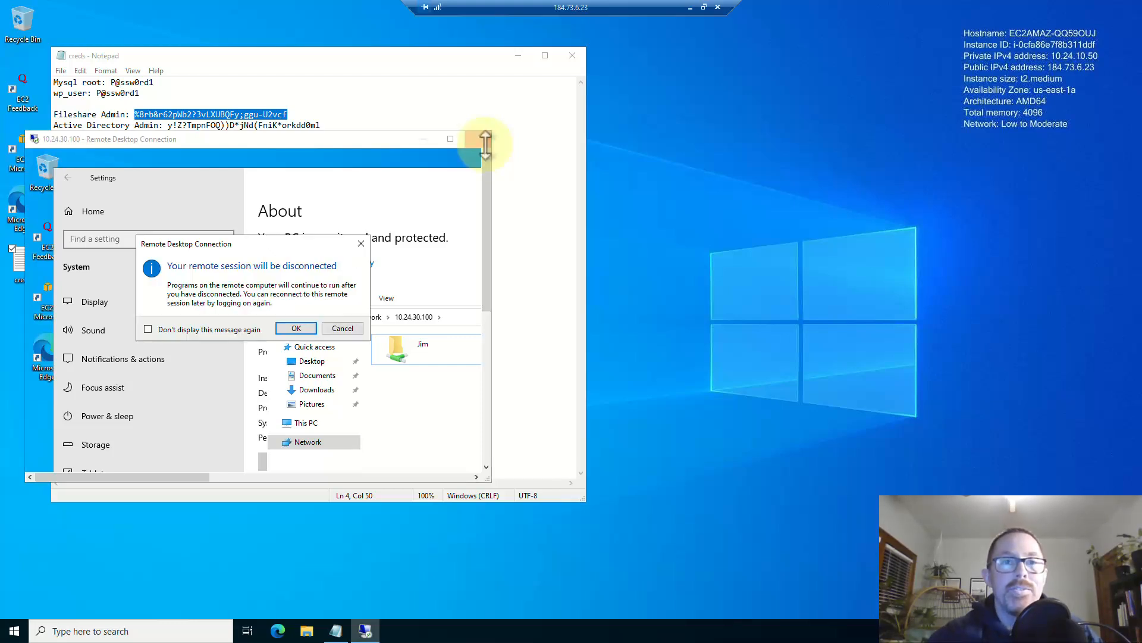
pyautogui.click(296, 328)
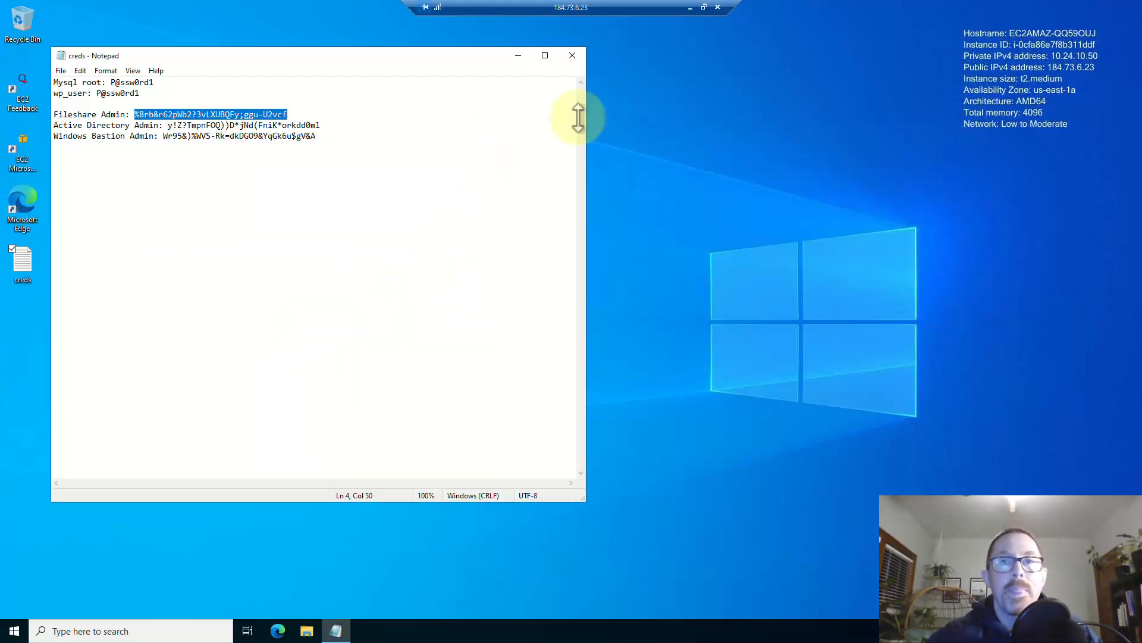
pyautogui.click(690, 7)
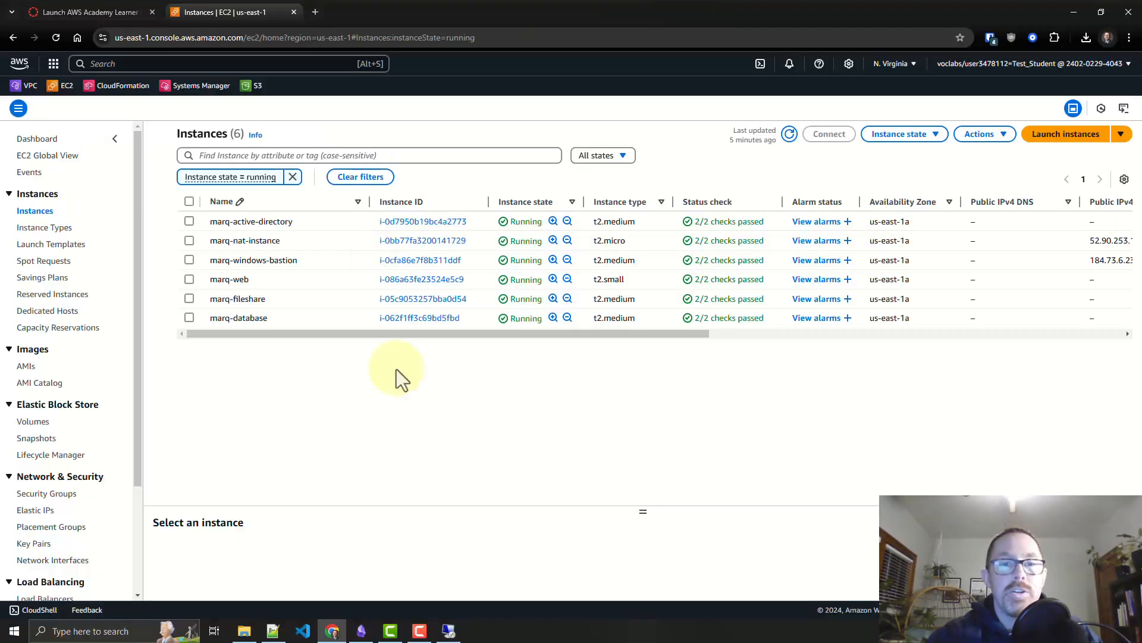
pyautogui.click(361, 631)
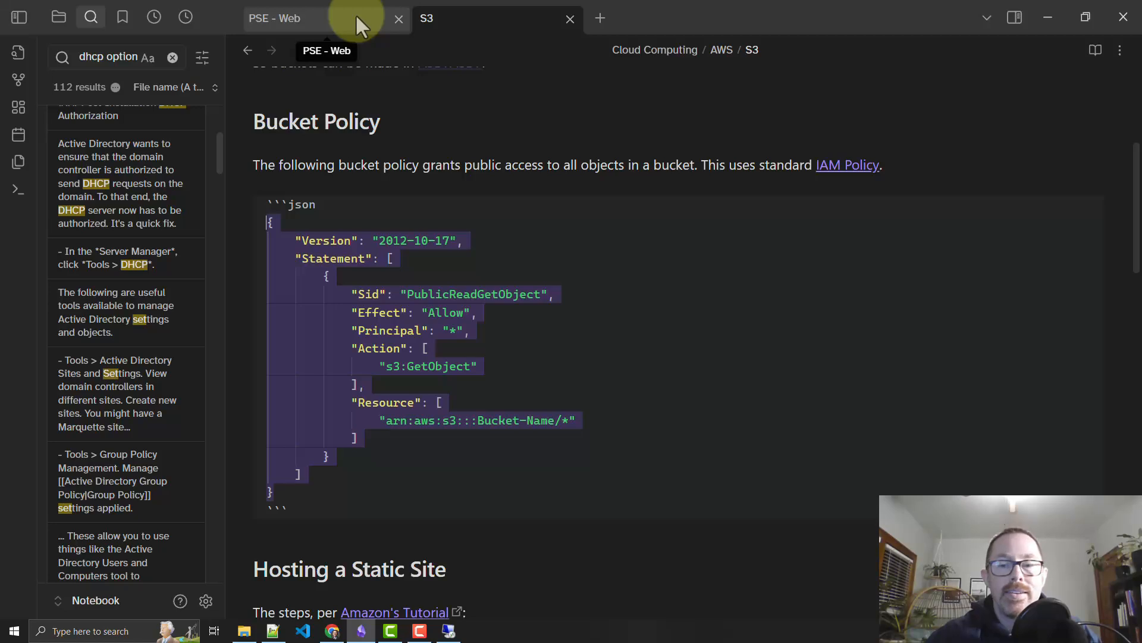
# Step: Open 'My Cloud Project.canvas' via the quick switcher and scroll around the PSE VPC diagram
pyautogui.hotkey('ctrl', 'o')
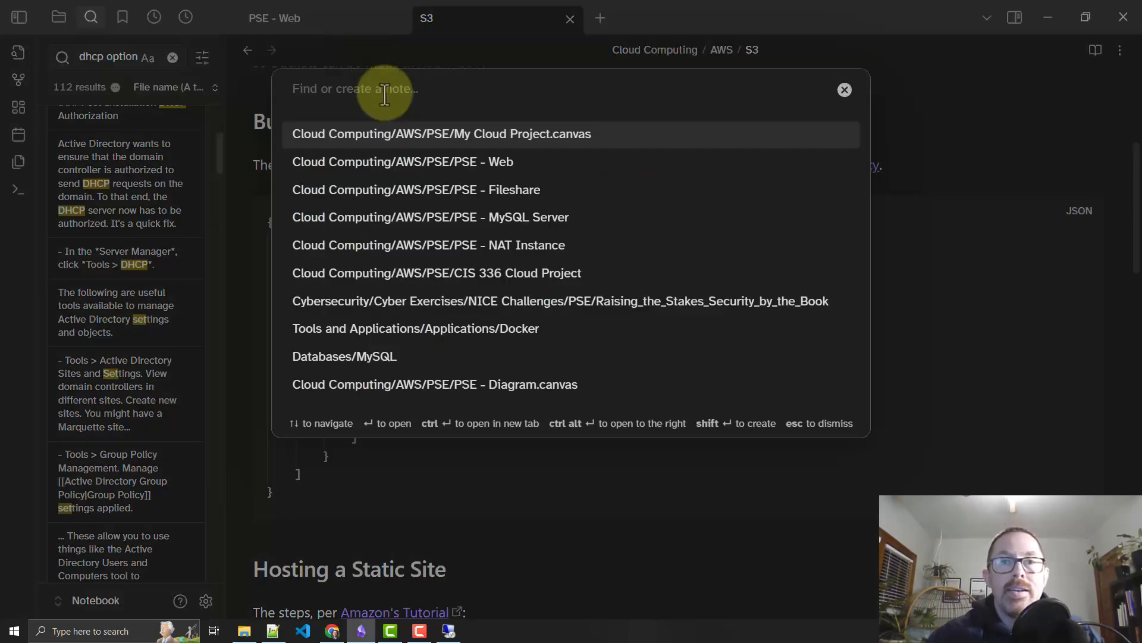
pyautogui.click(426, 140)
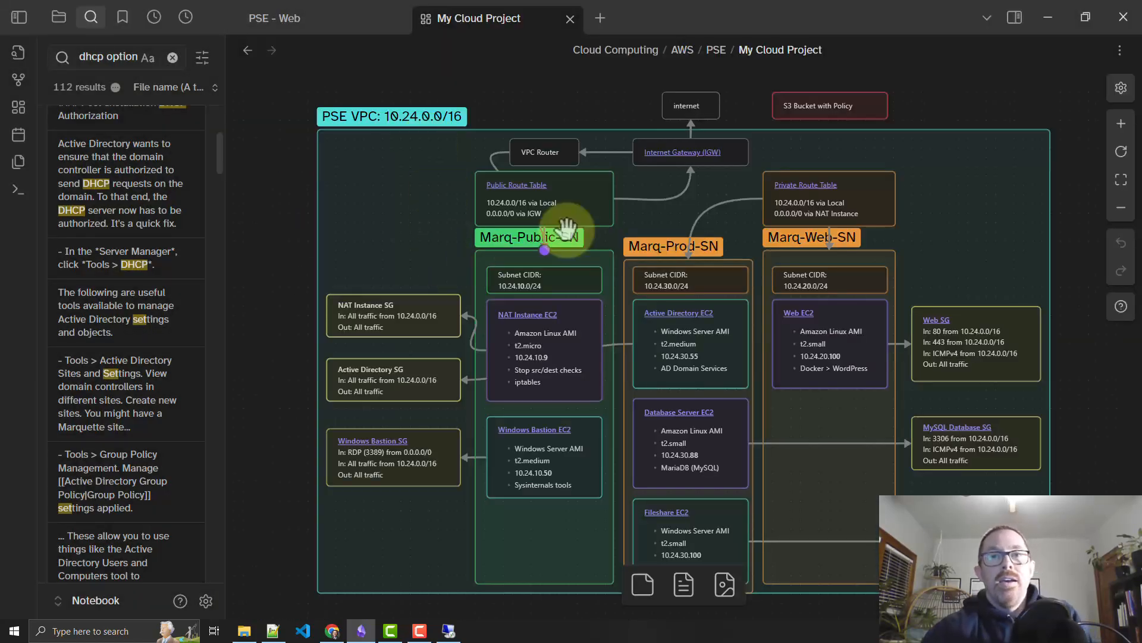
pyautogui.scroll(1, 622, 234)
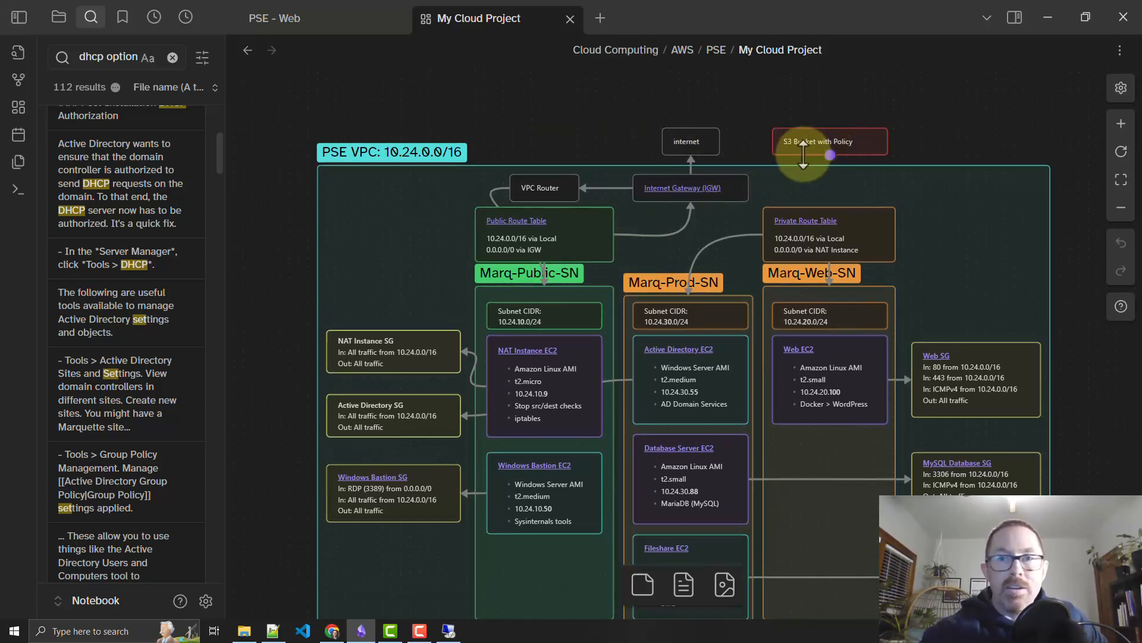
pyautogui.scroll(-1, 748, 188)
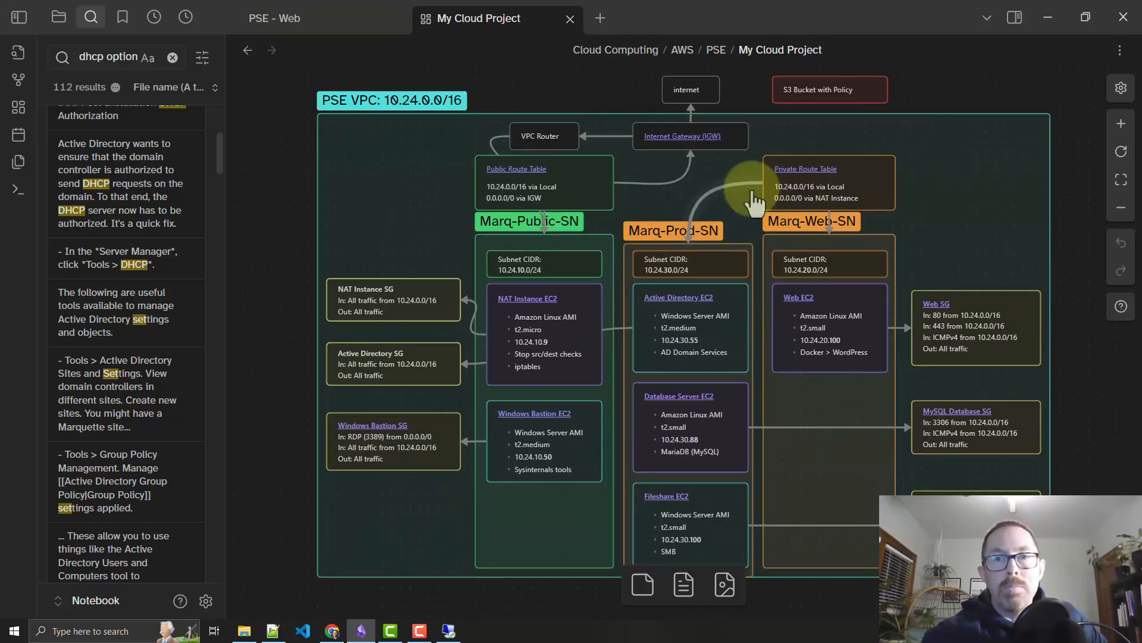